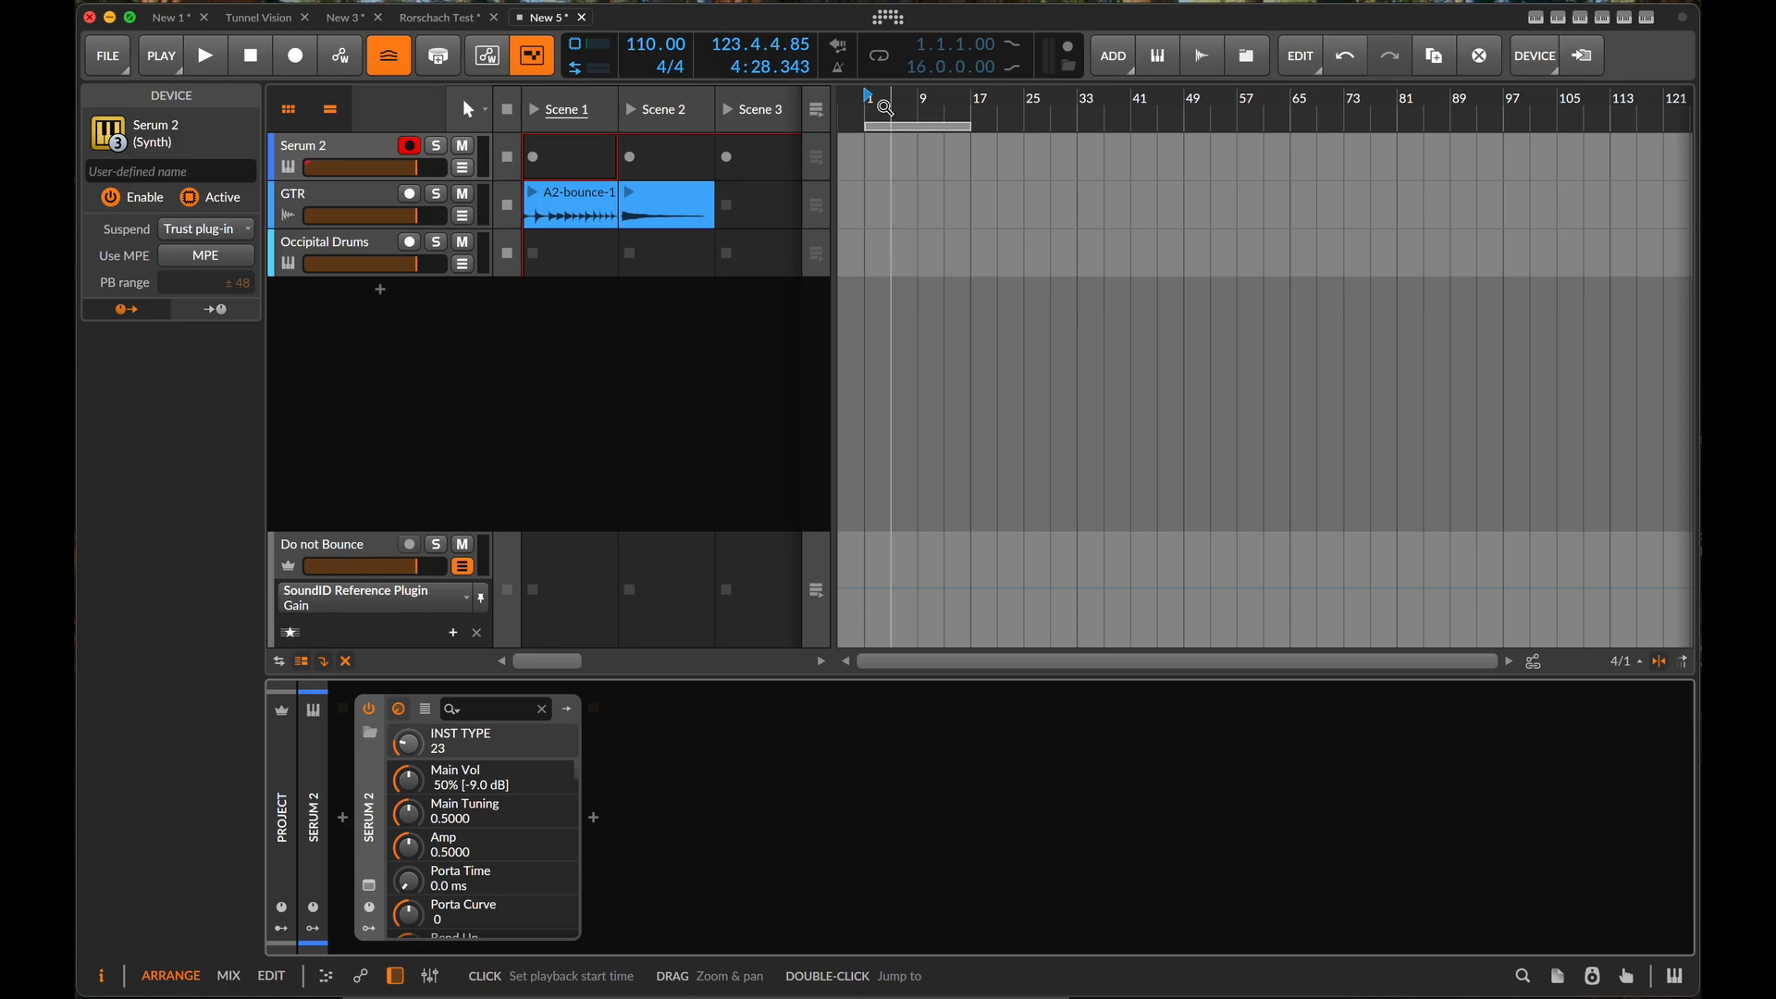
- Insert a Poly Grid instrument in front of Serum 2 in the Serum 2 track's device chain
left_click(374, 150)
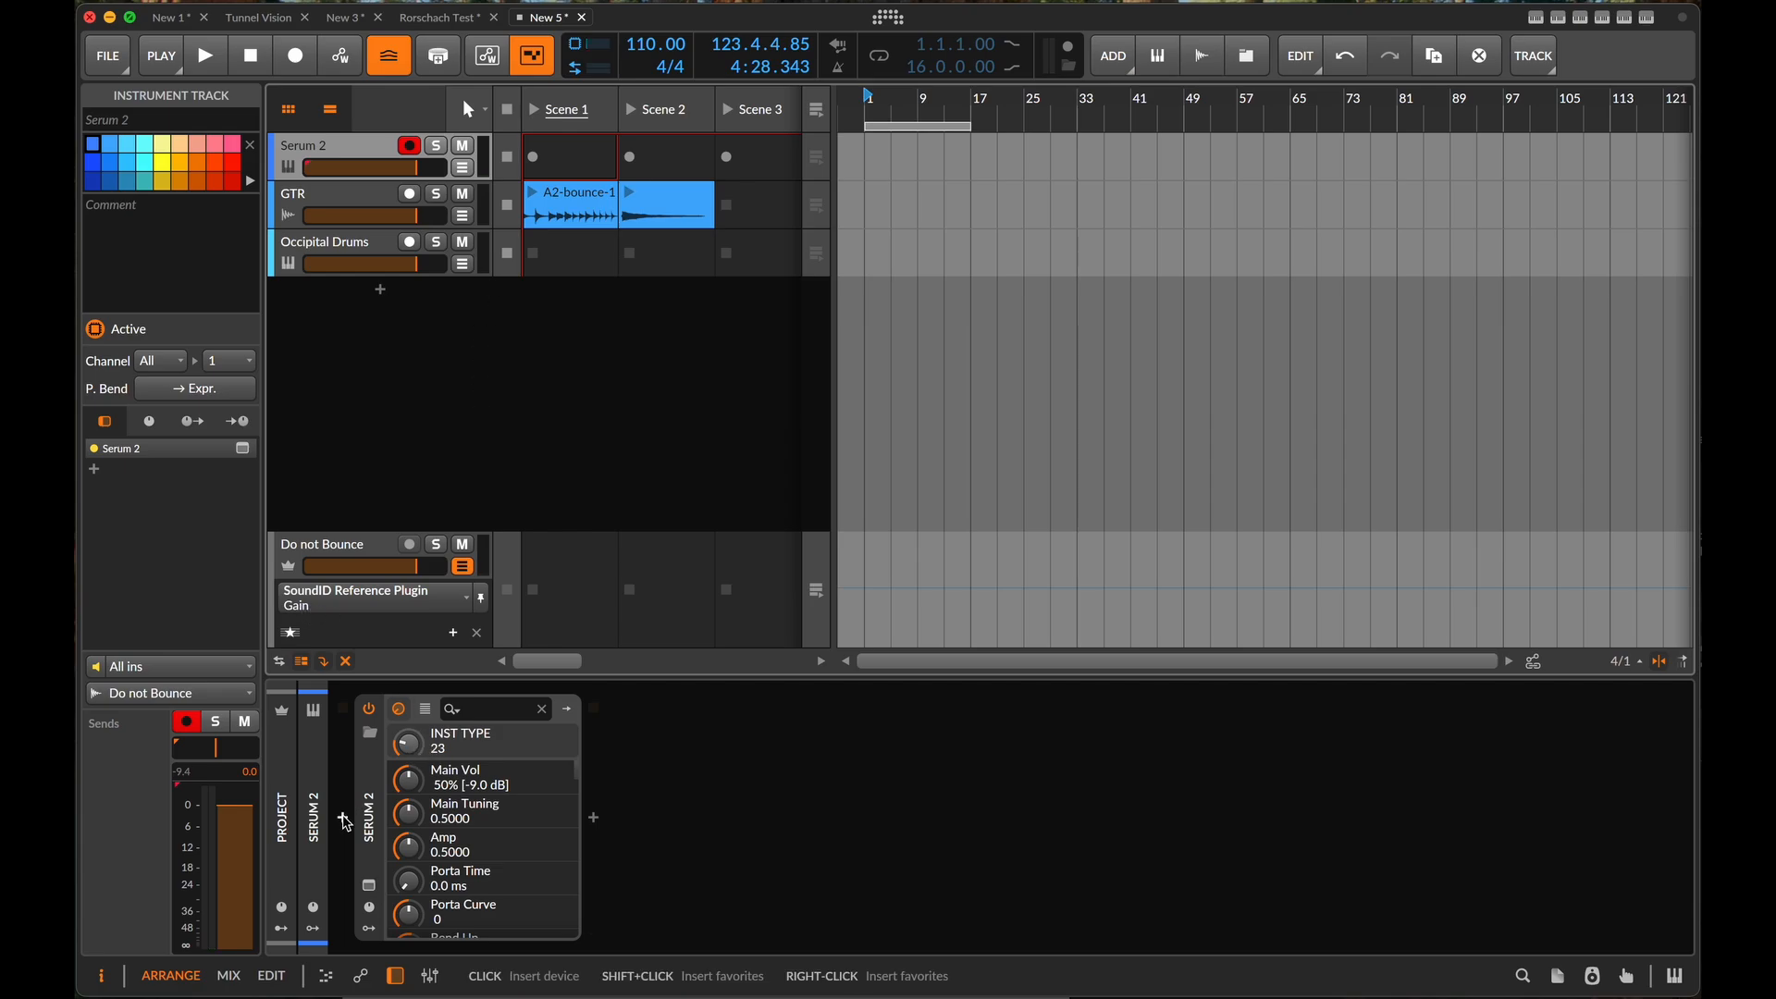
left_click(343, 818)
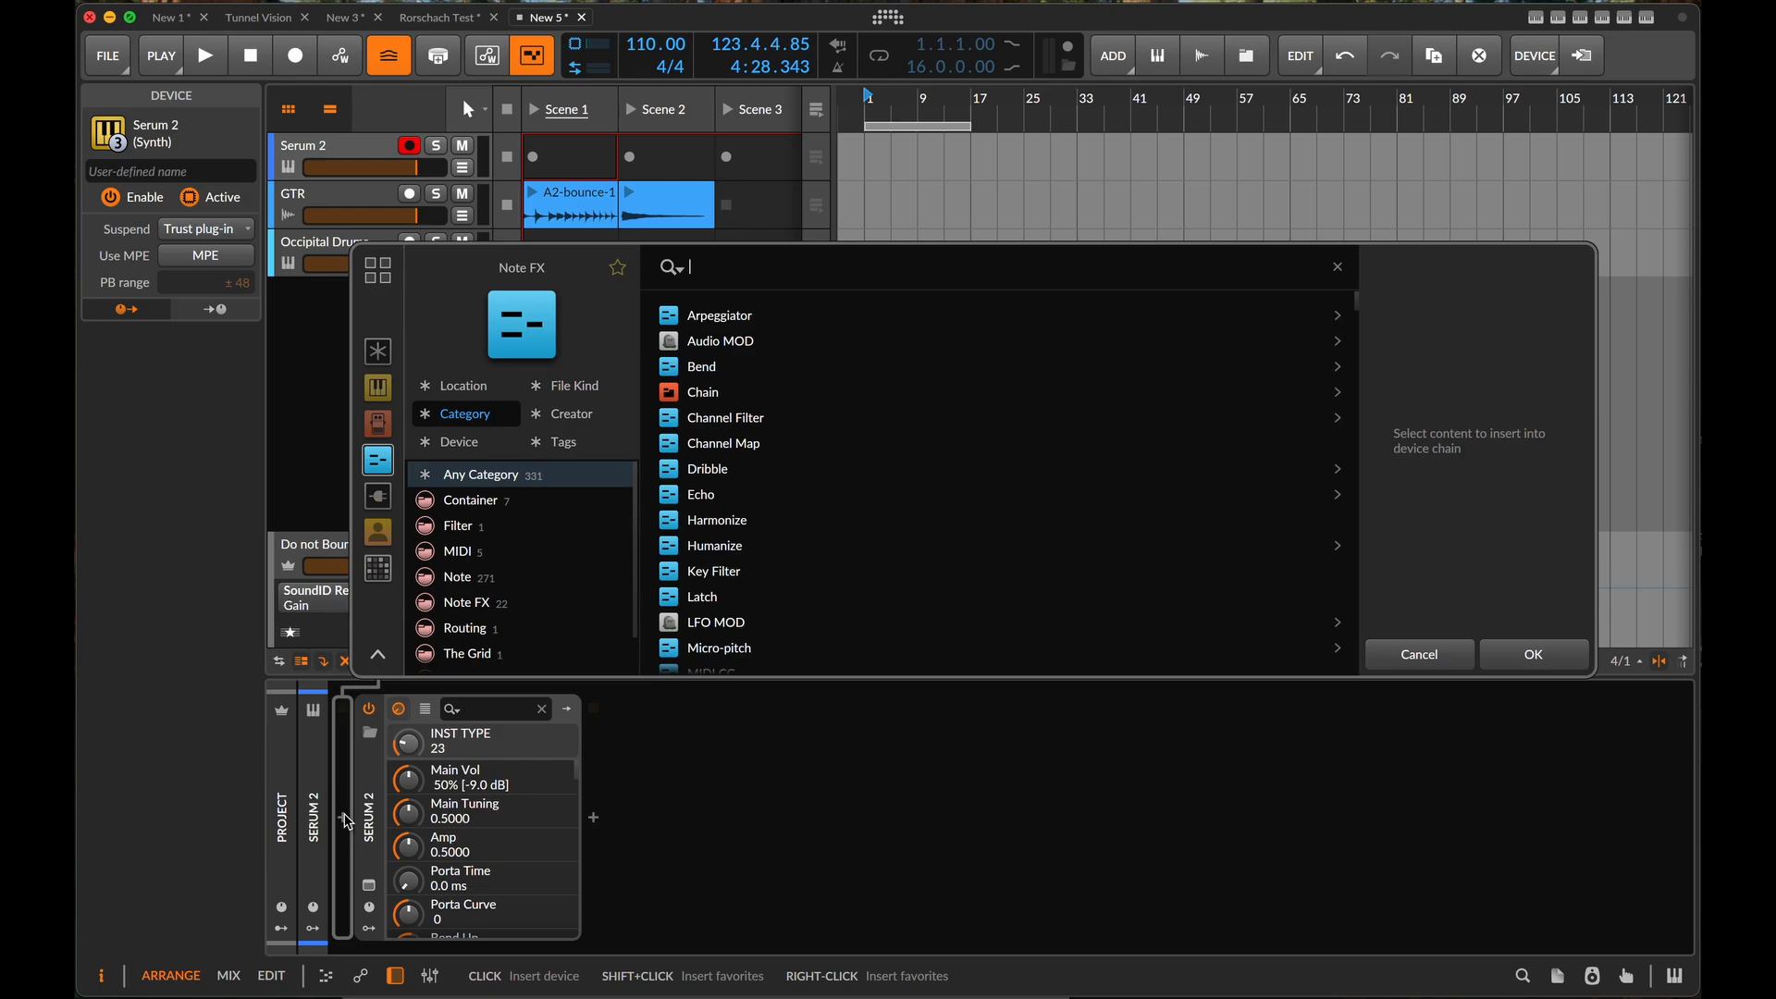
type("pol")
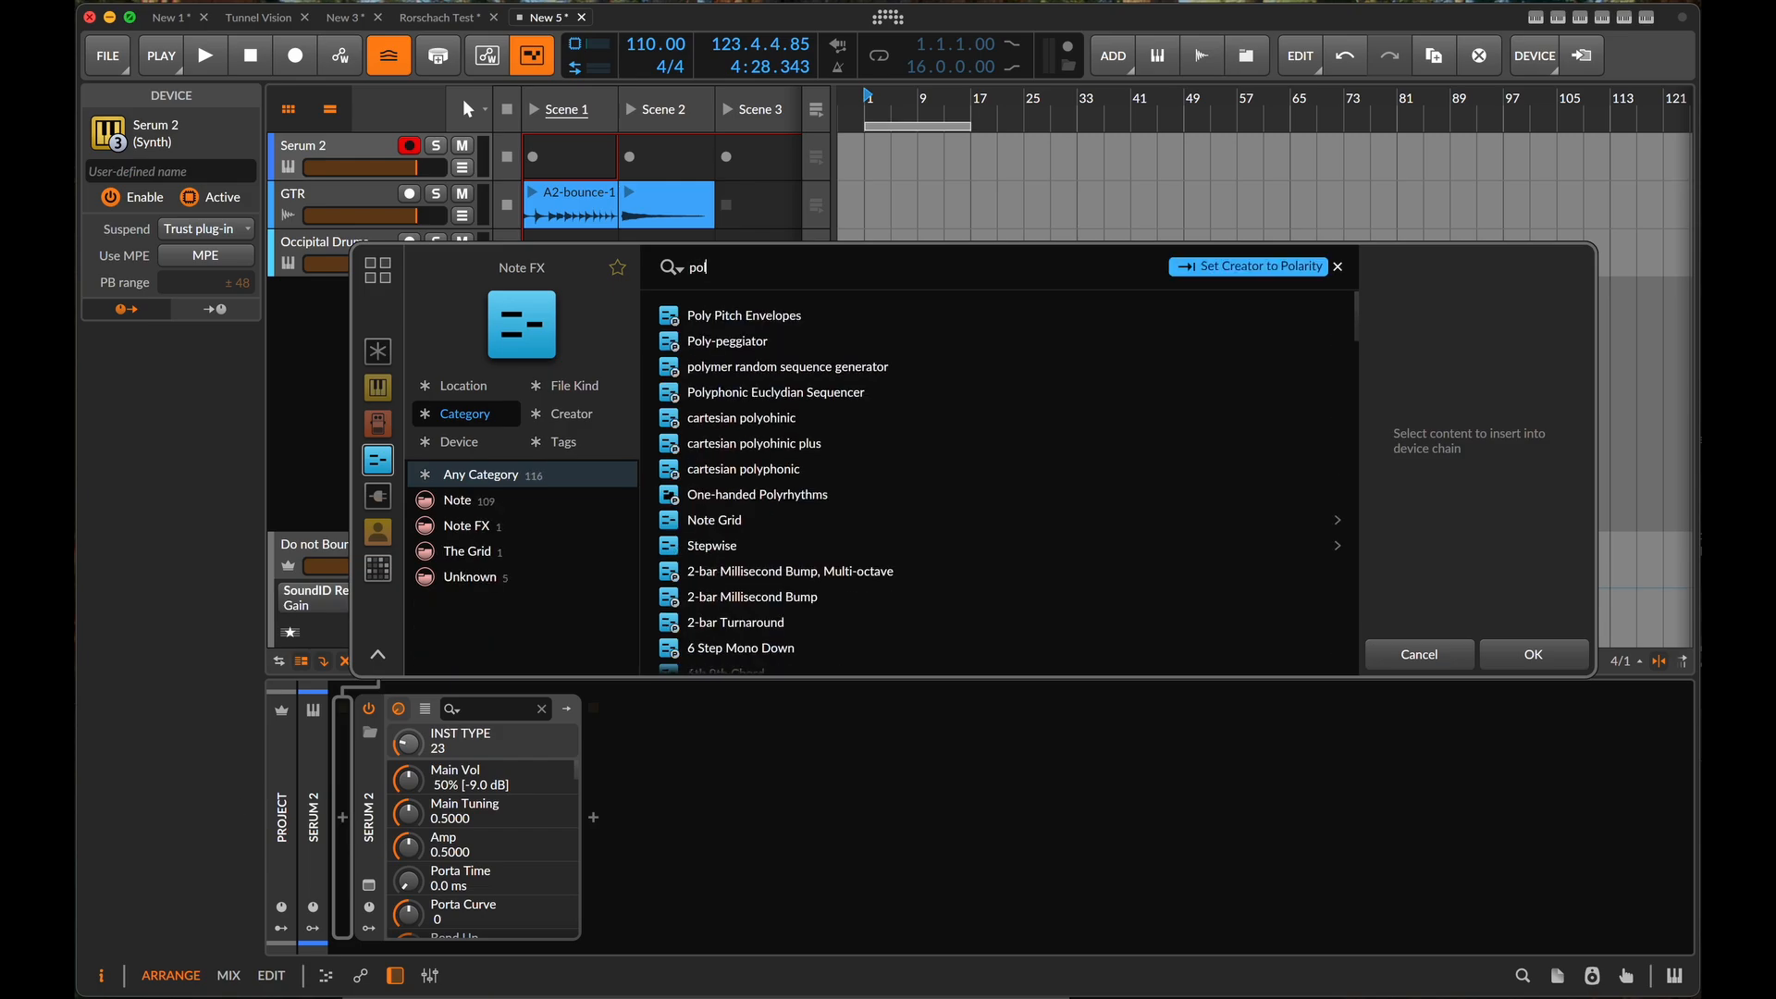
left_click(377, 388)
left_click(774, 312)
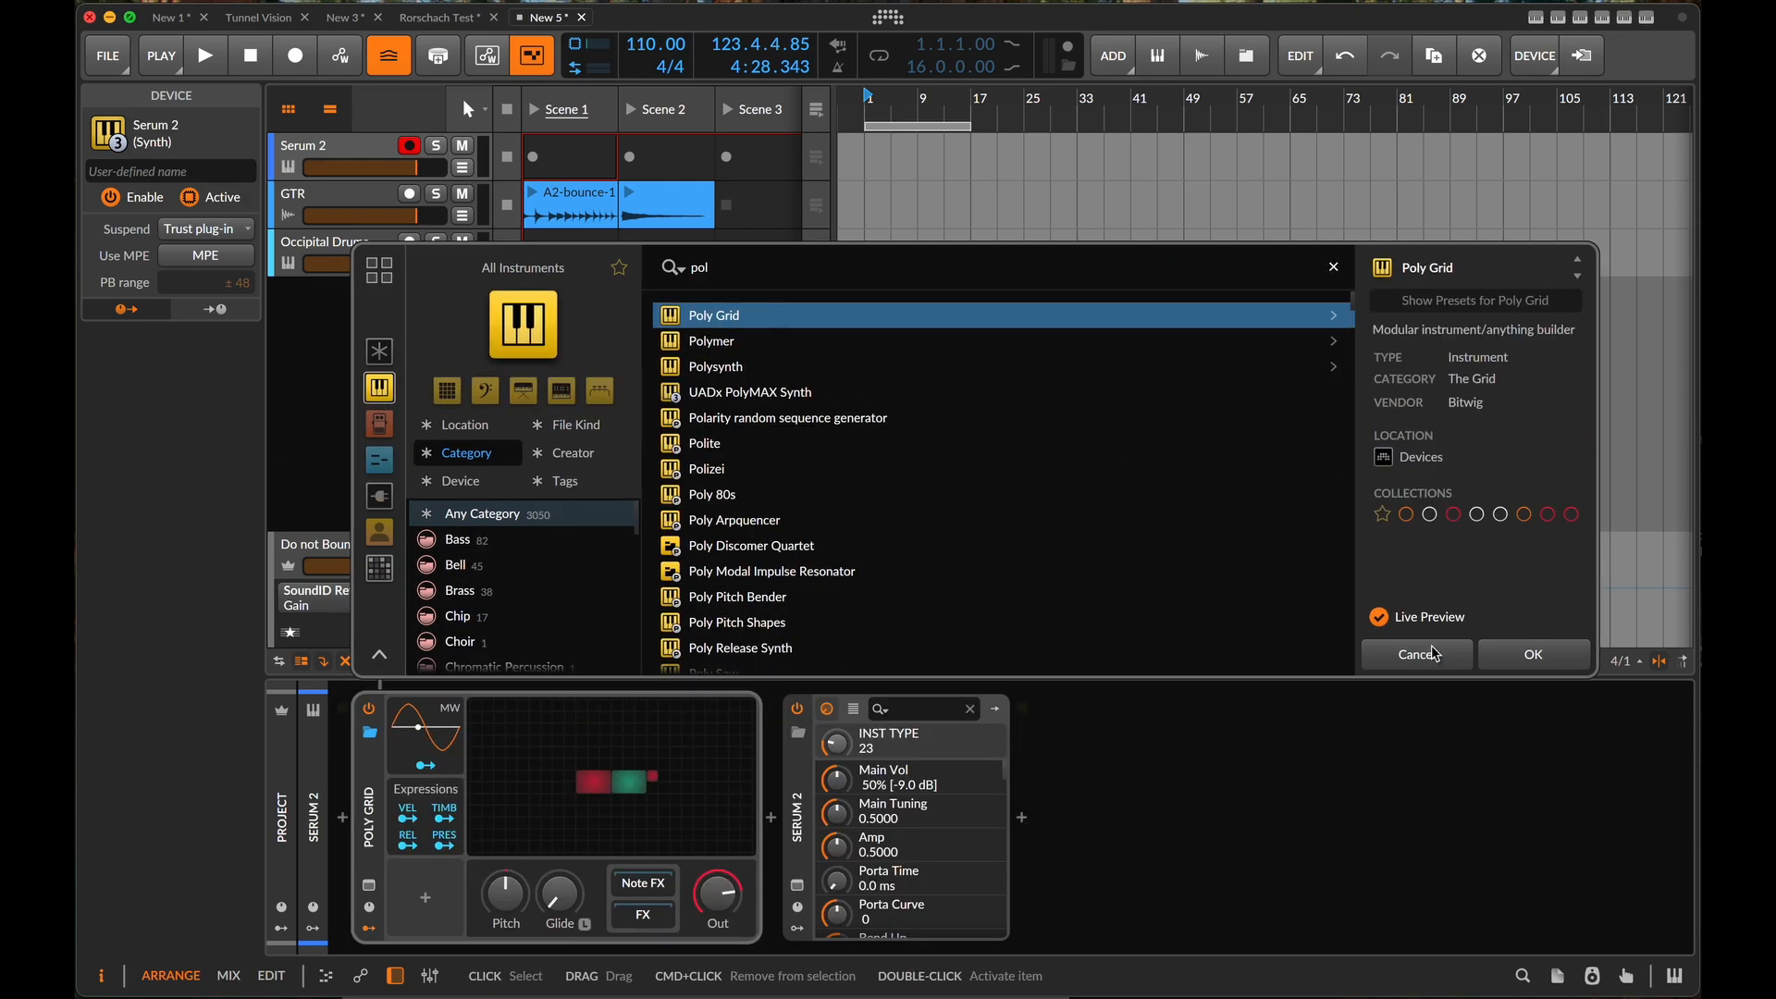
left_click(1503, 658)
- Open the Poly Grid patch, clear all its default modules and place a Note In module on the empty grid
left_click(647, 791)
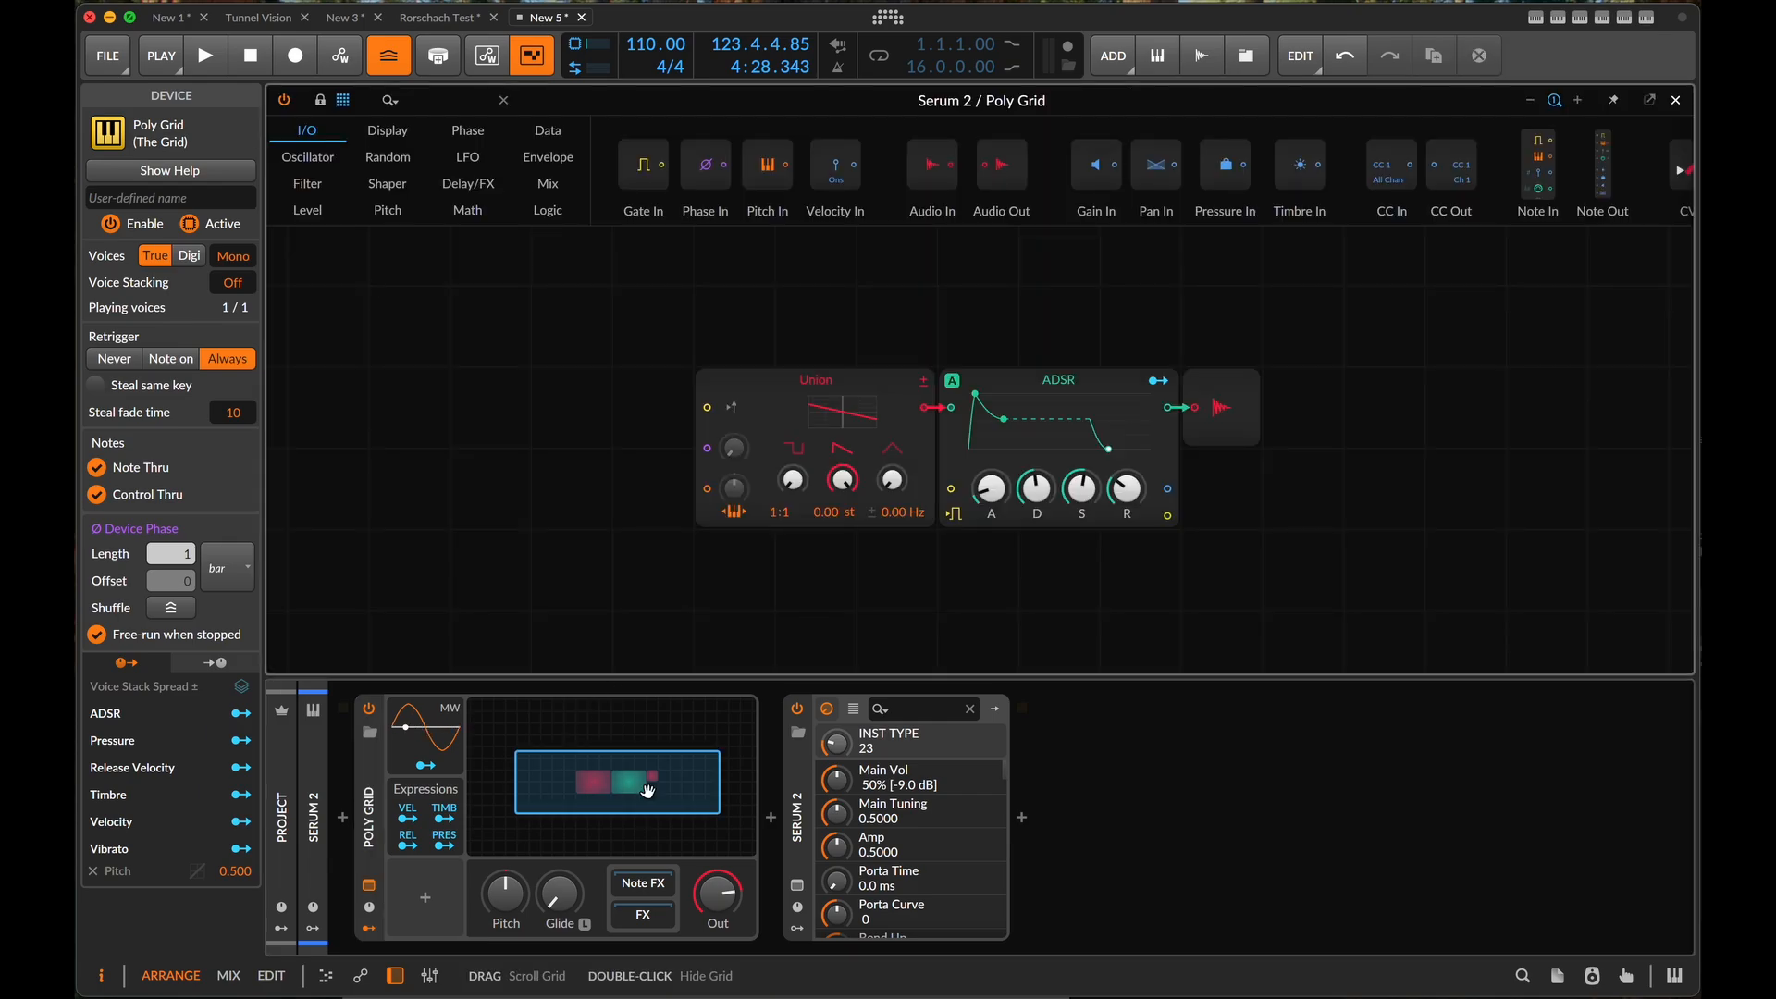
left_click_drag(595, 448, 1307, 468)
key("Delete")
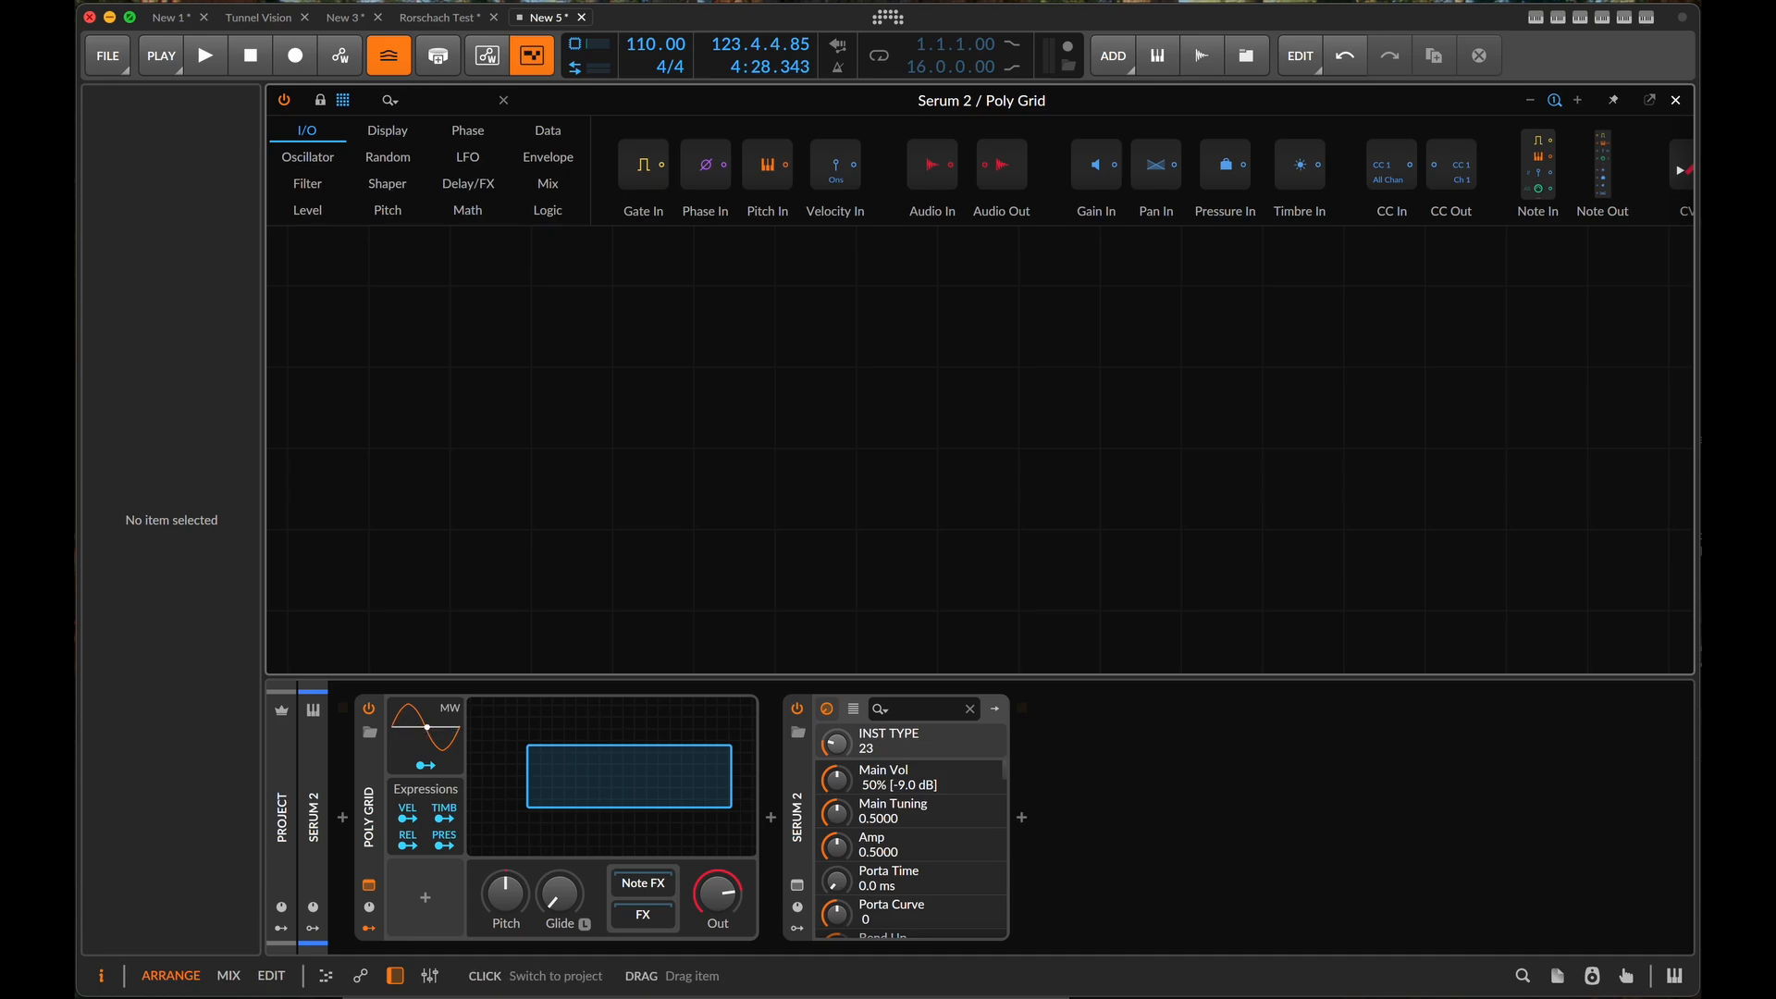
left_click_drag(1532, 141, 1179, 370)
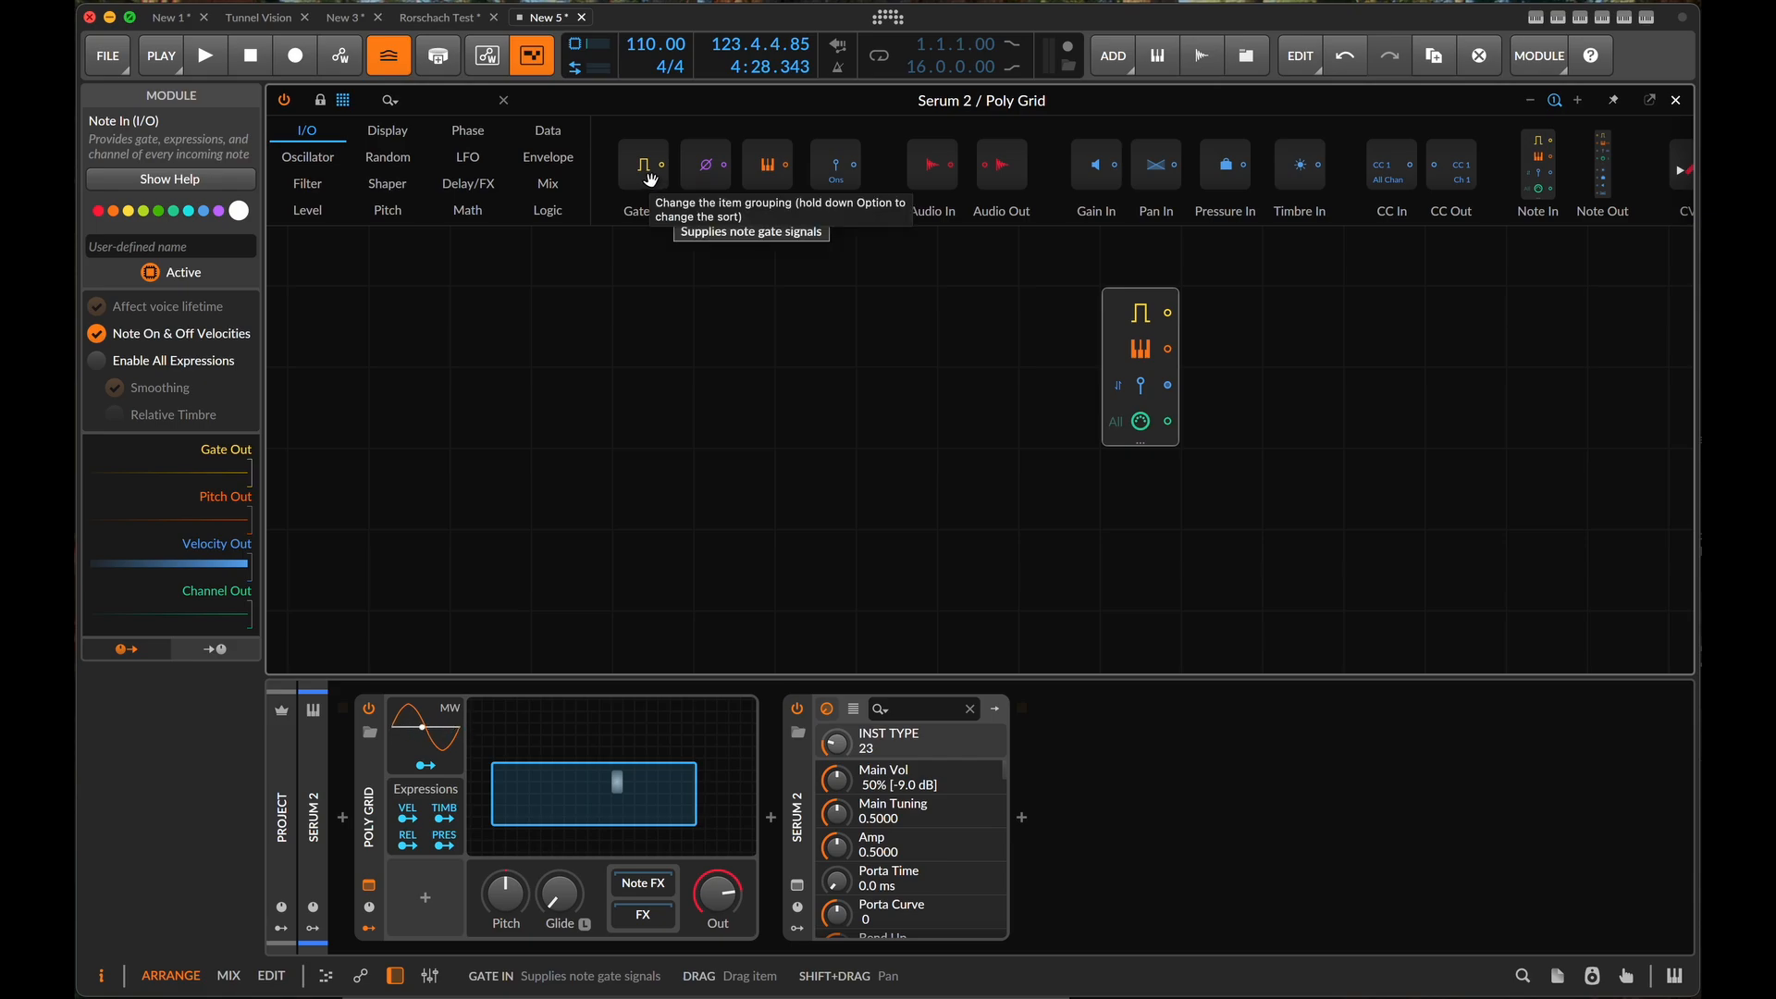
- Add a Triggers module and duplicate it, so two Triggers modules sit stacked to the left of Note In
left_click(473, 107)
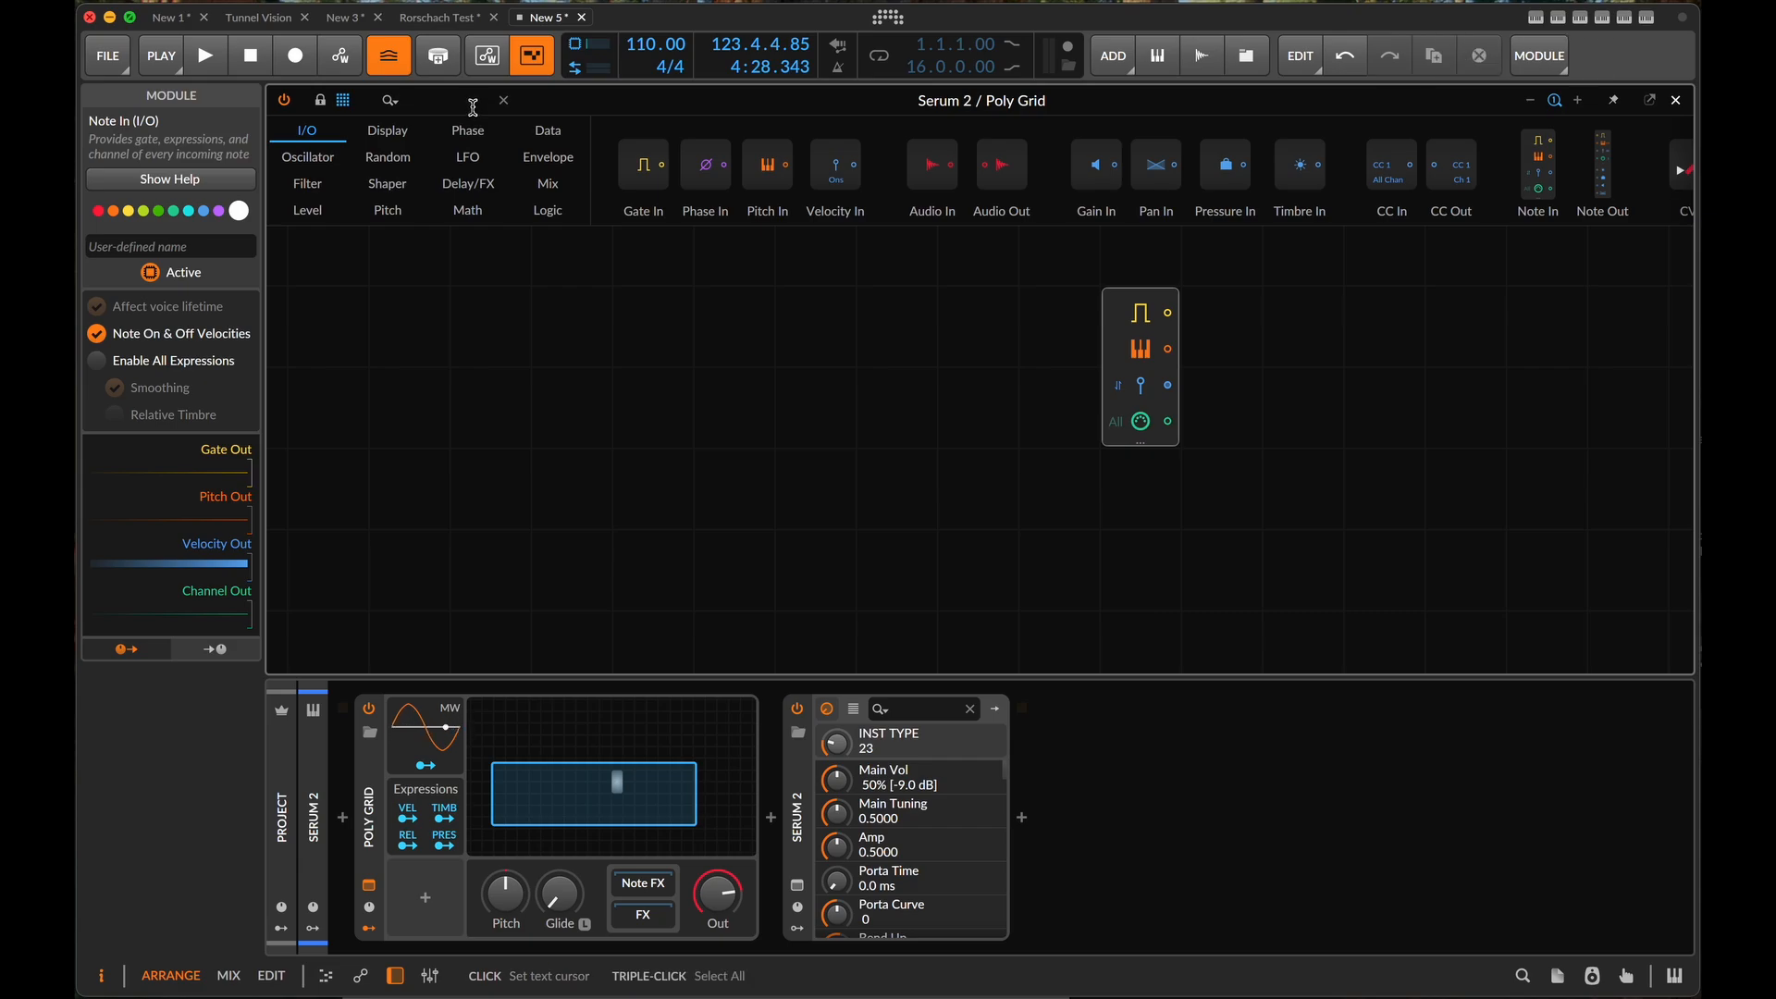
type("trigg")
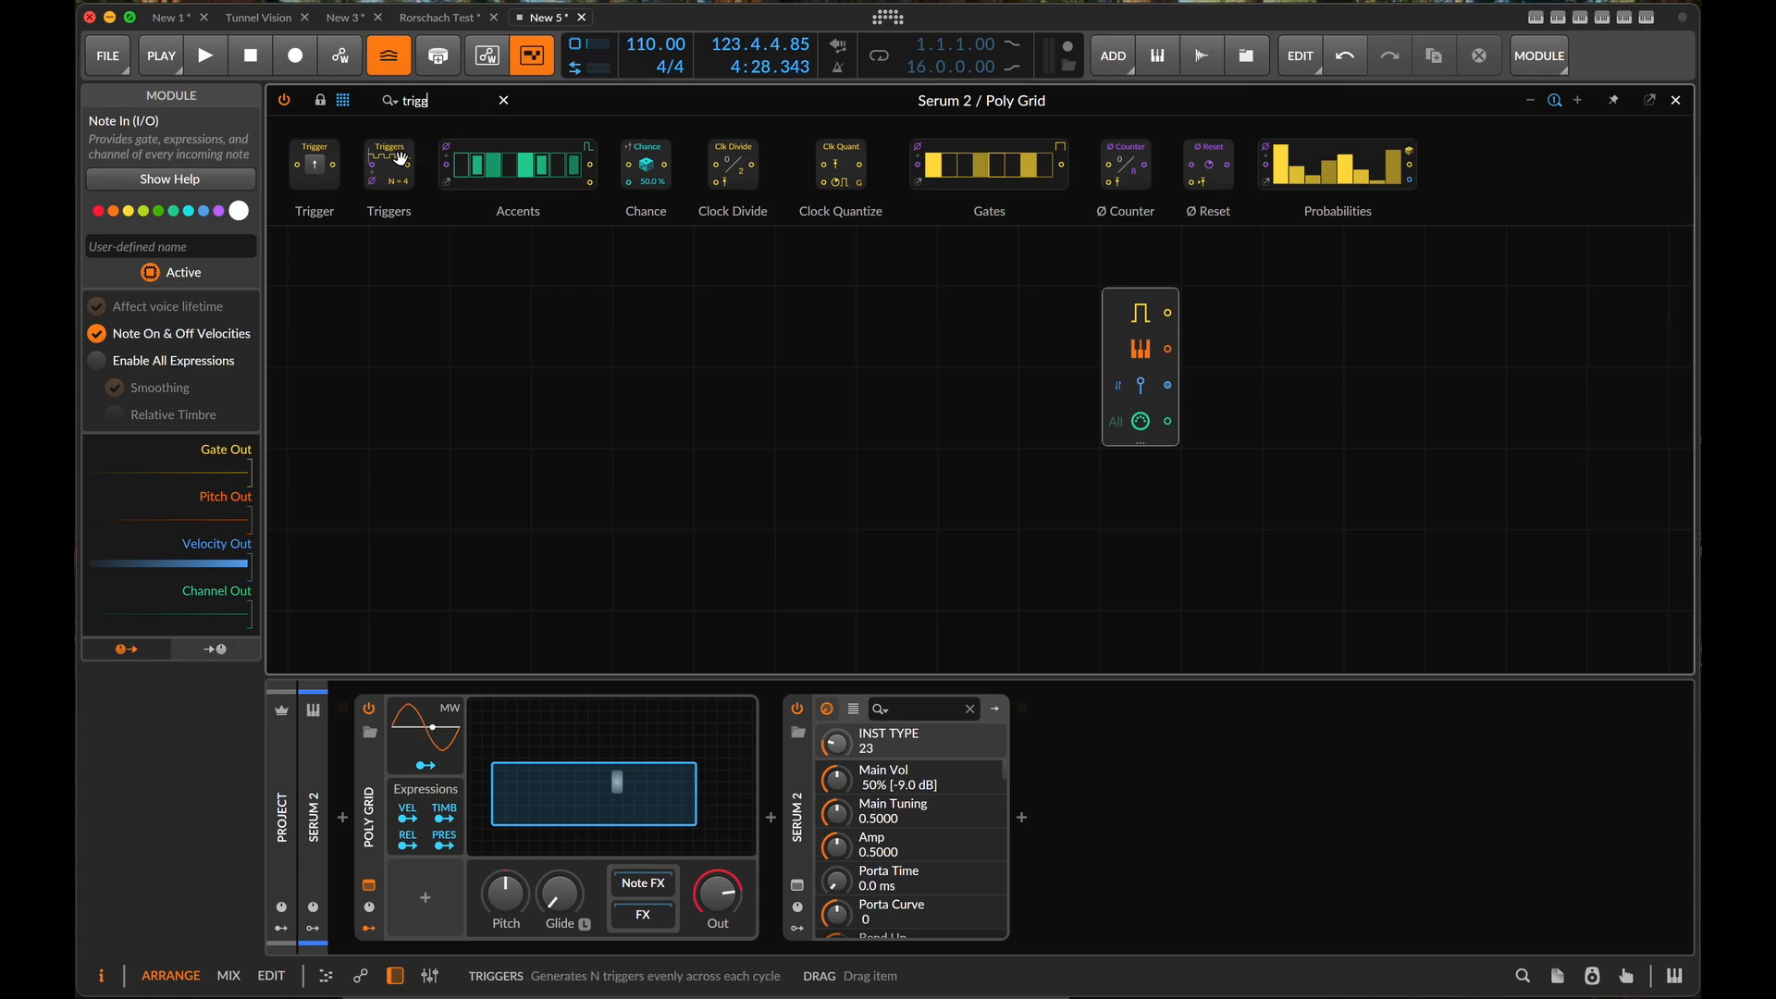
left_click_drag(389, 165, 669, 365)
key("super+d")
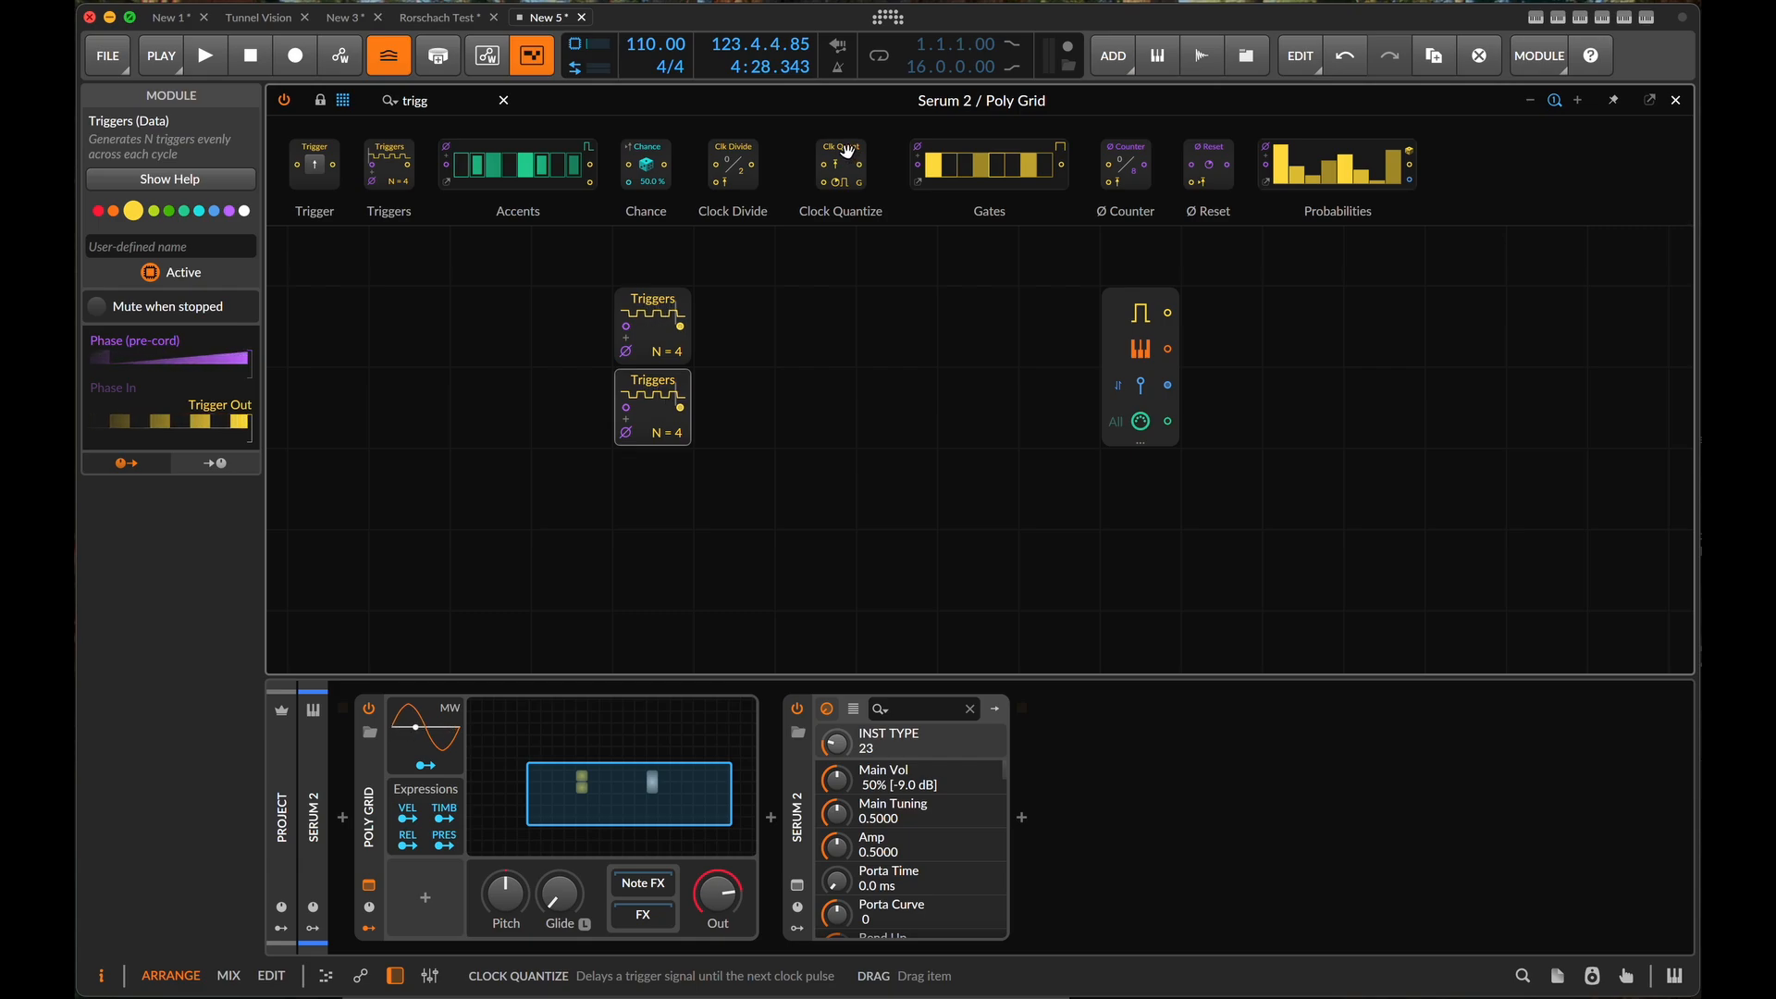
- Add a Clock Quantize module fed by the upper Triggers and wire the lower Triggers into its clock input
left_click_drag(847, 155, 707, 326)
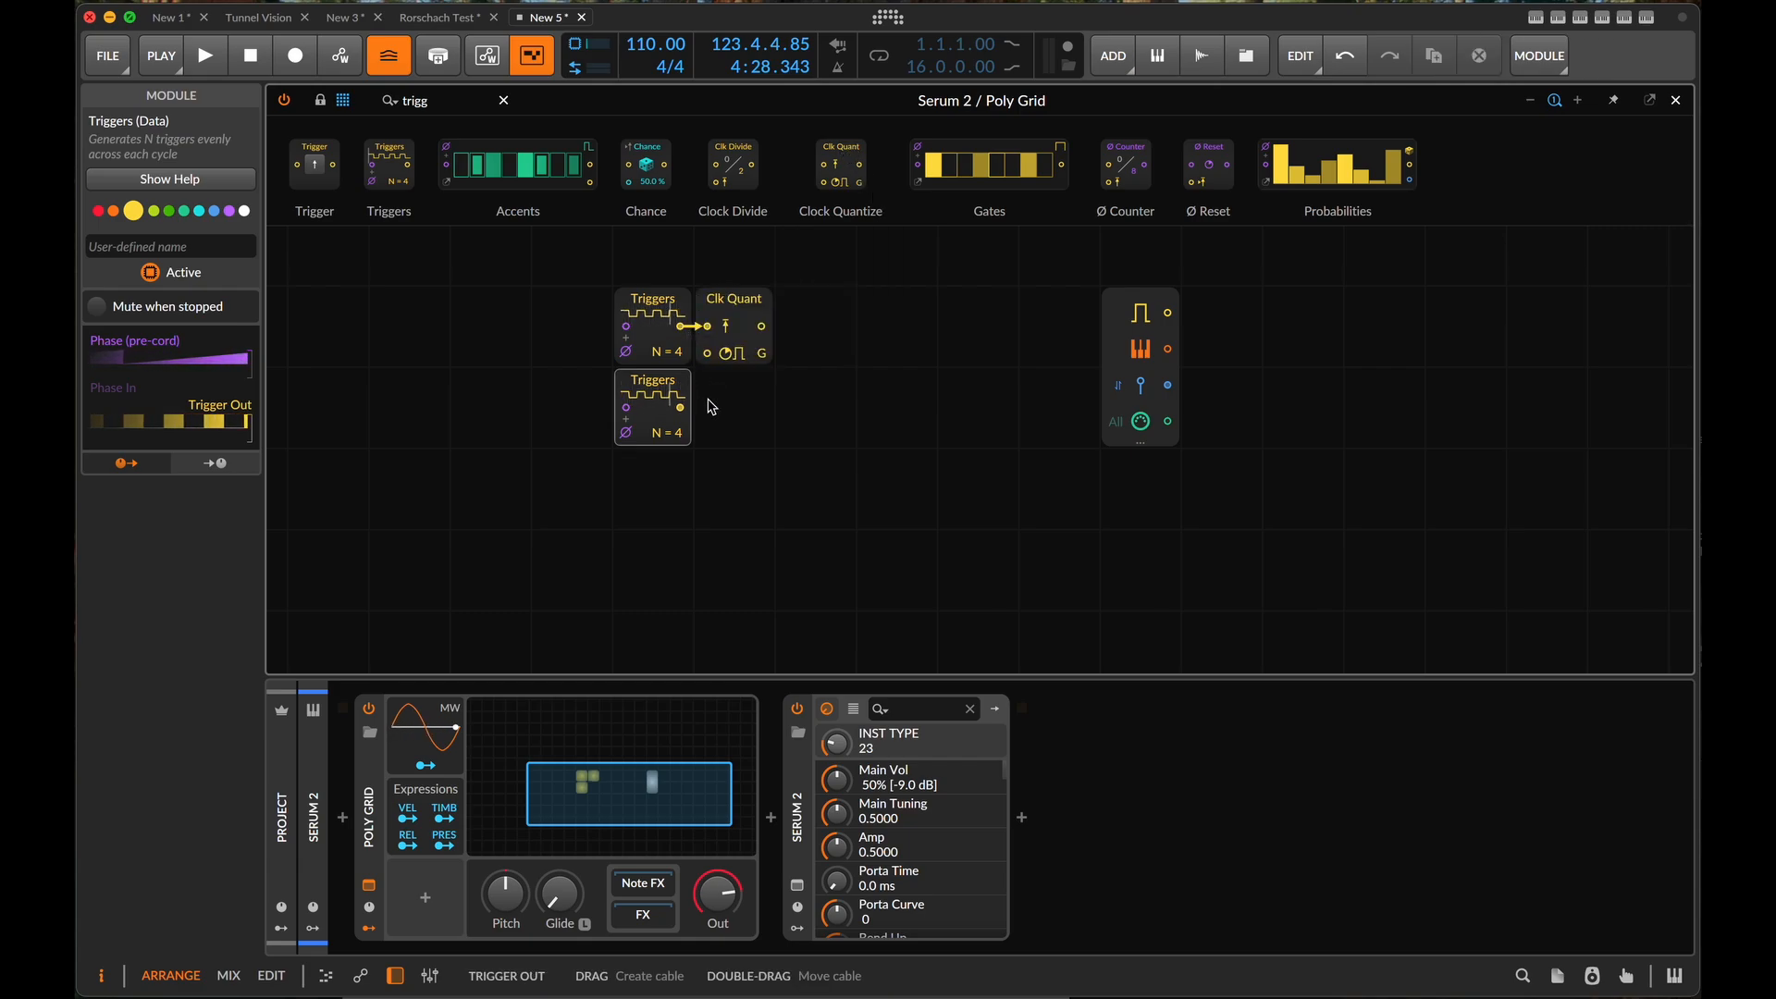
left_click_drag(683, 409, 706, 353)
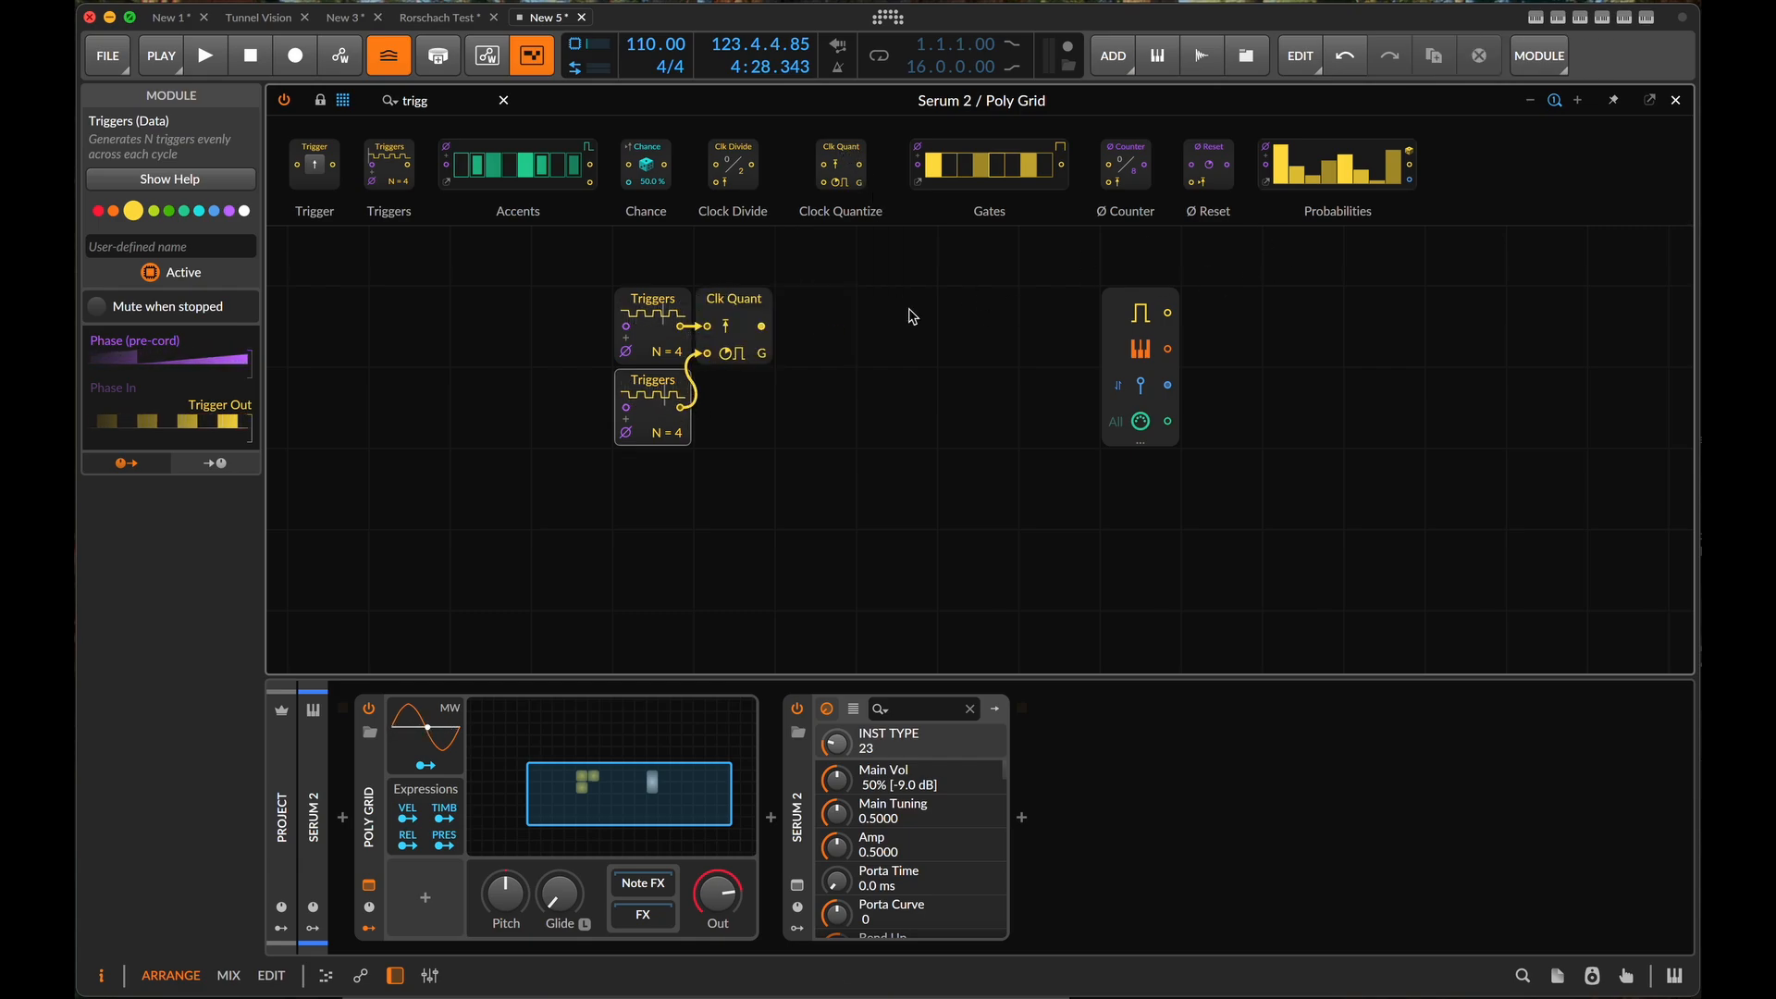
left_click(762, 358)
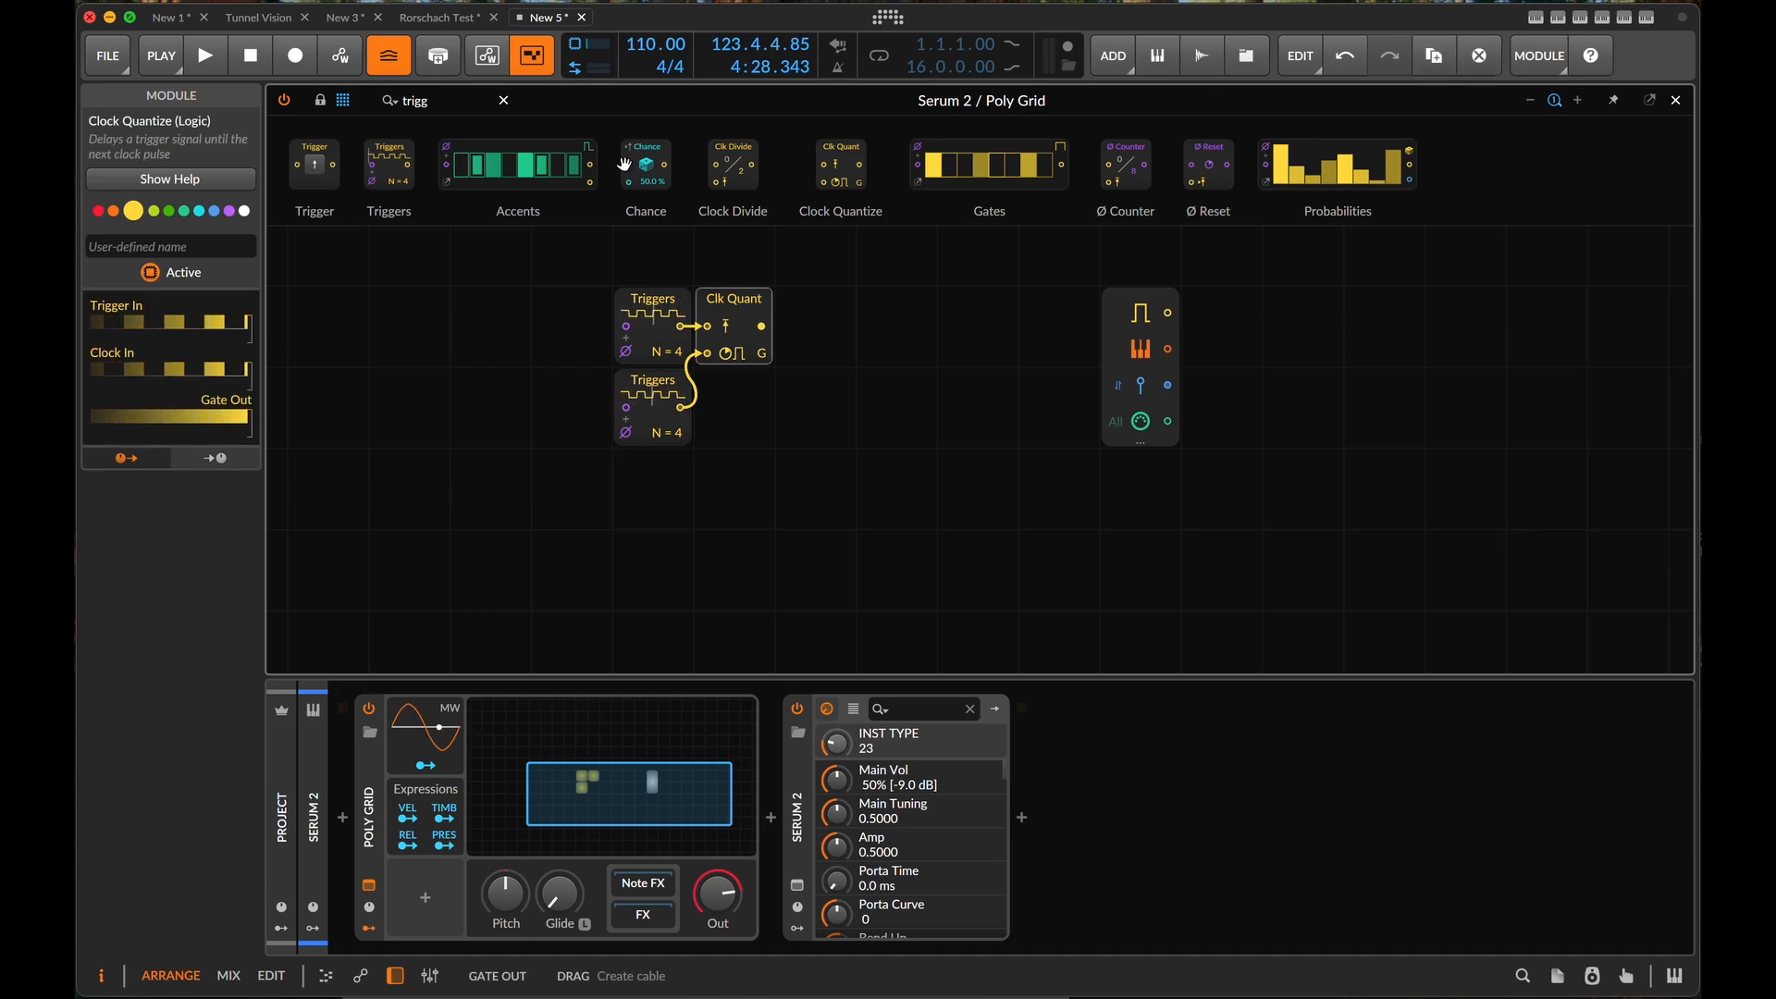
- Add a Ø Counter module below Clock Quantize and connect the Clock Quantize output to the counter's step input
triple_click(453, 100)
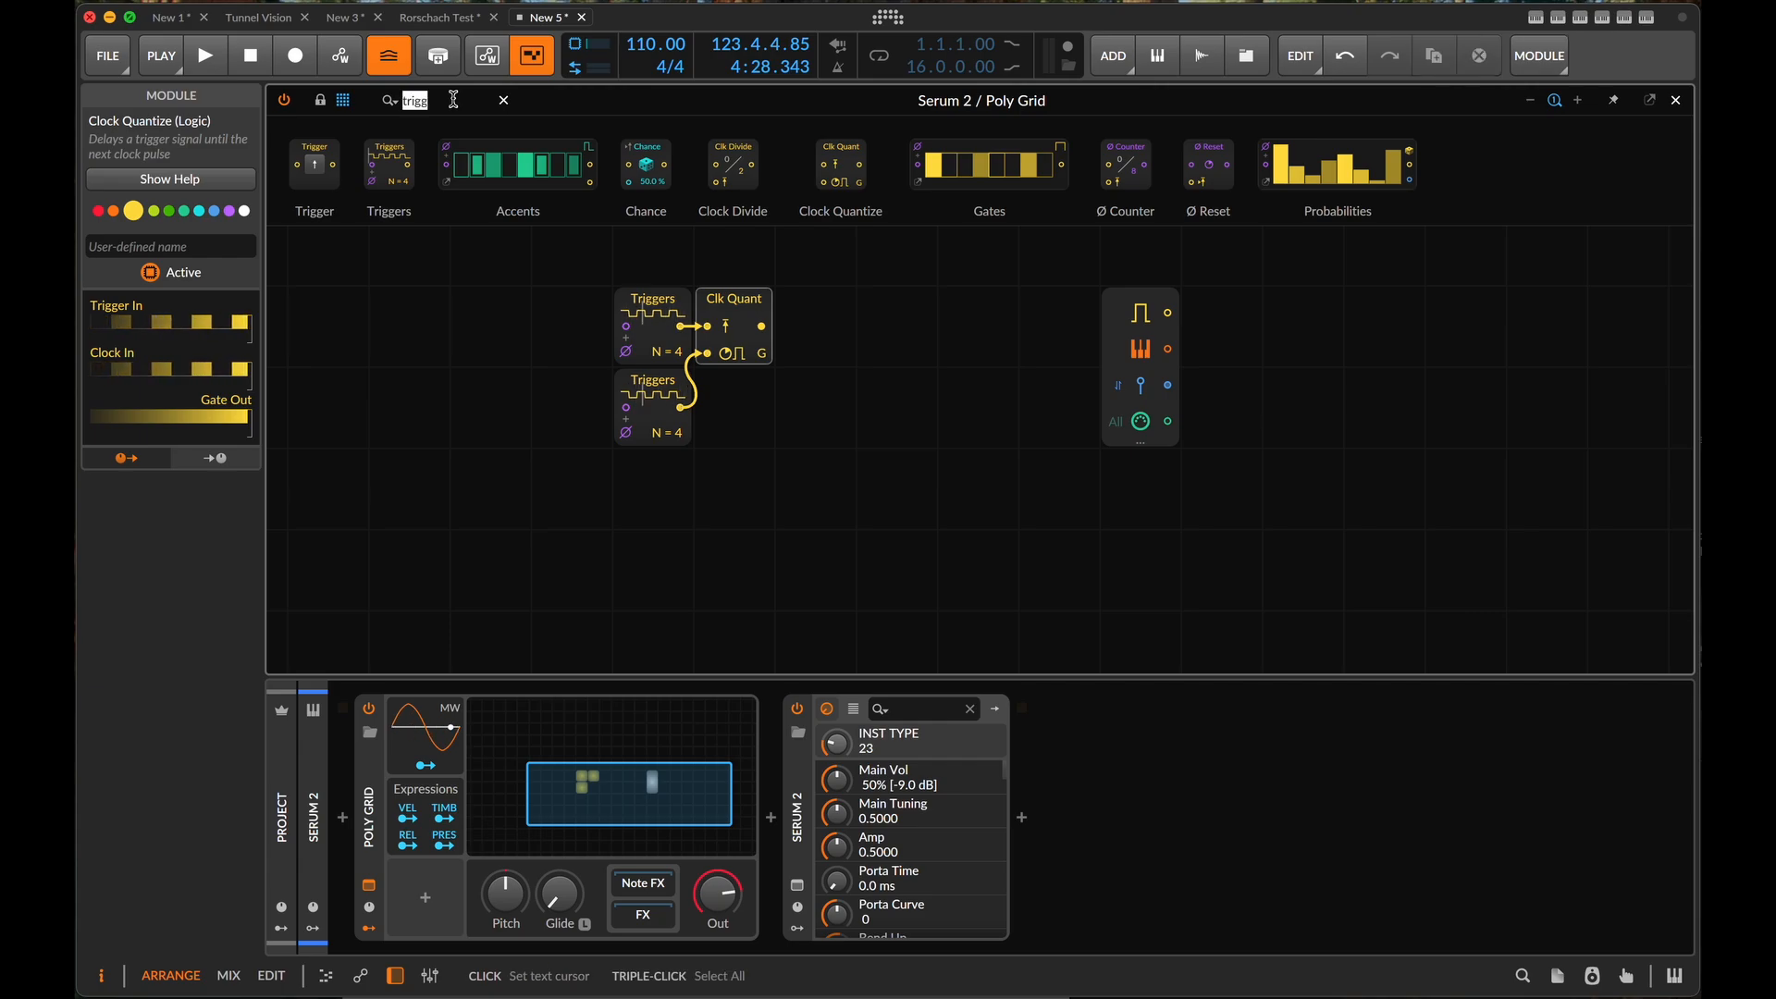
type("count")
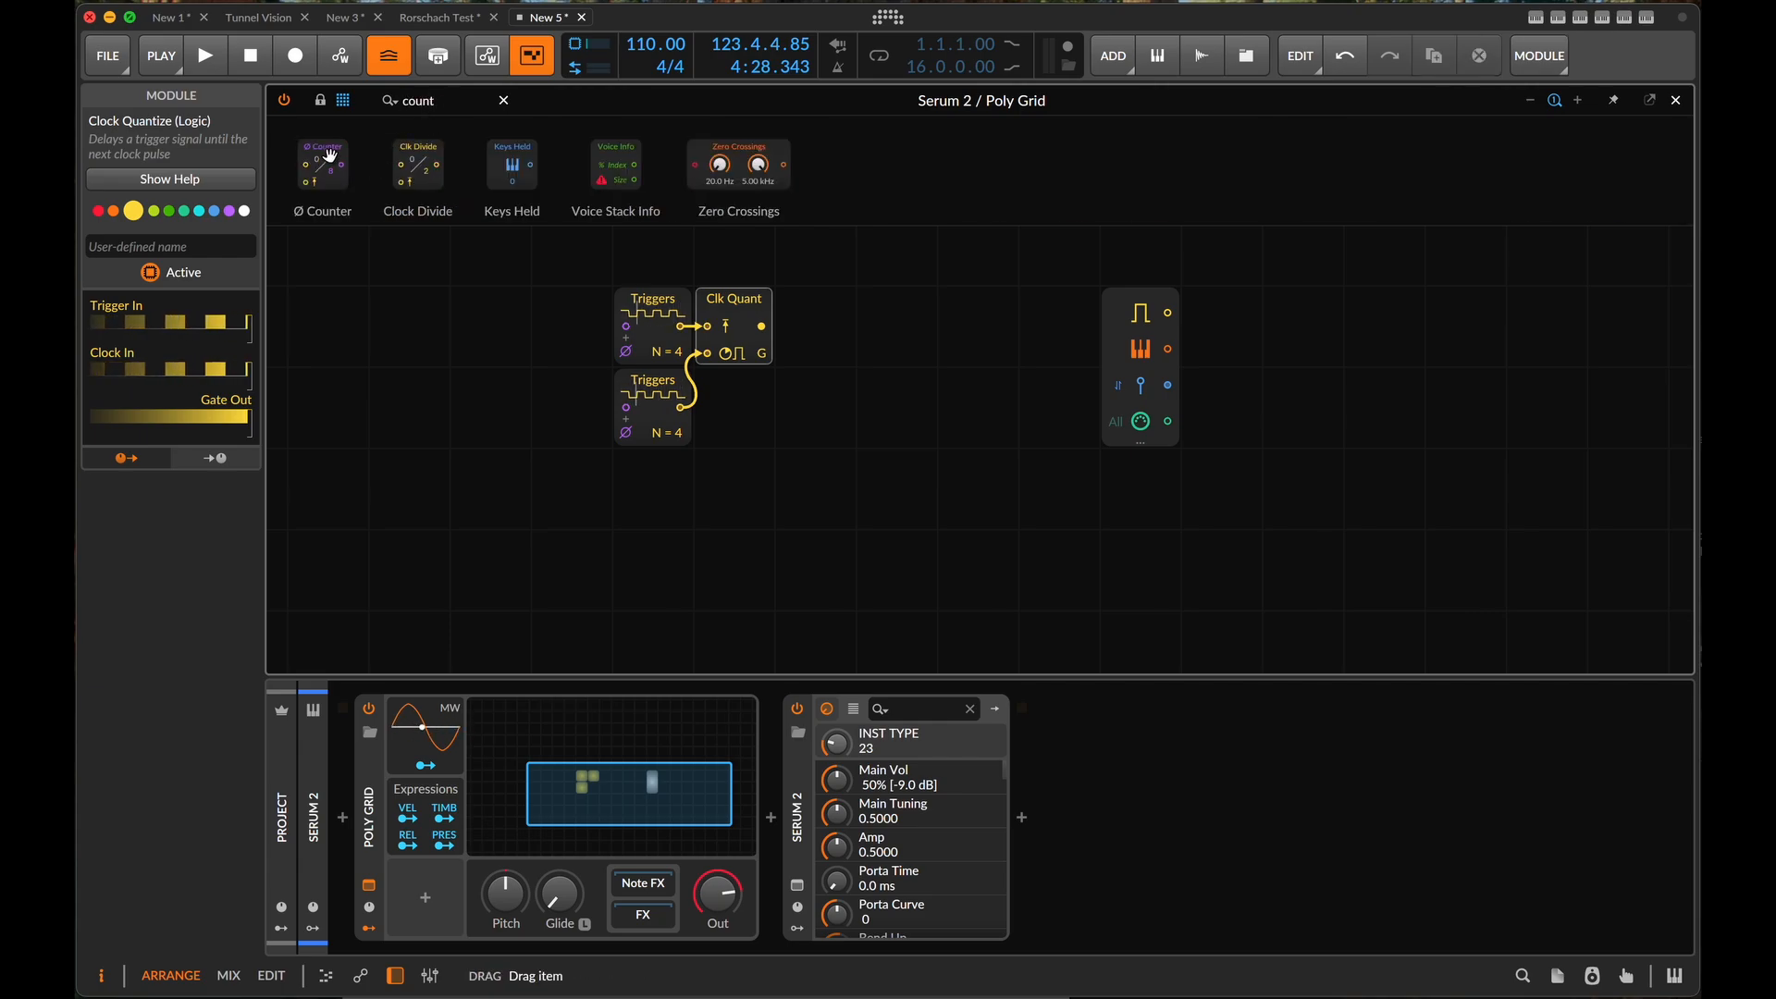
left_click_drag(331, 155, 733, 407)
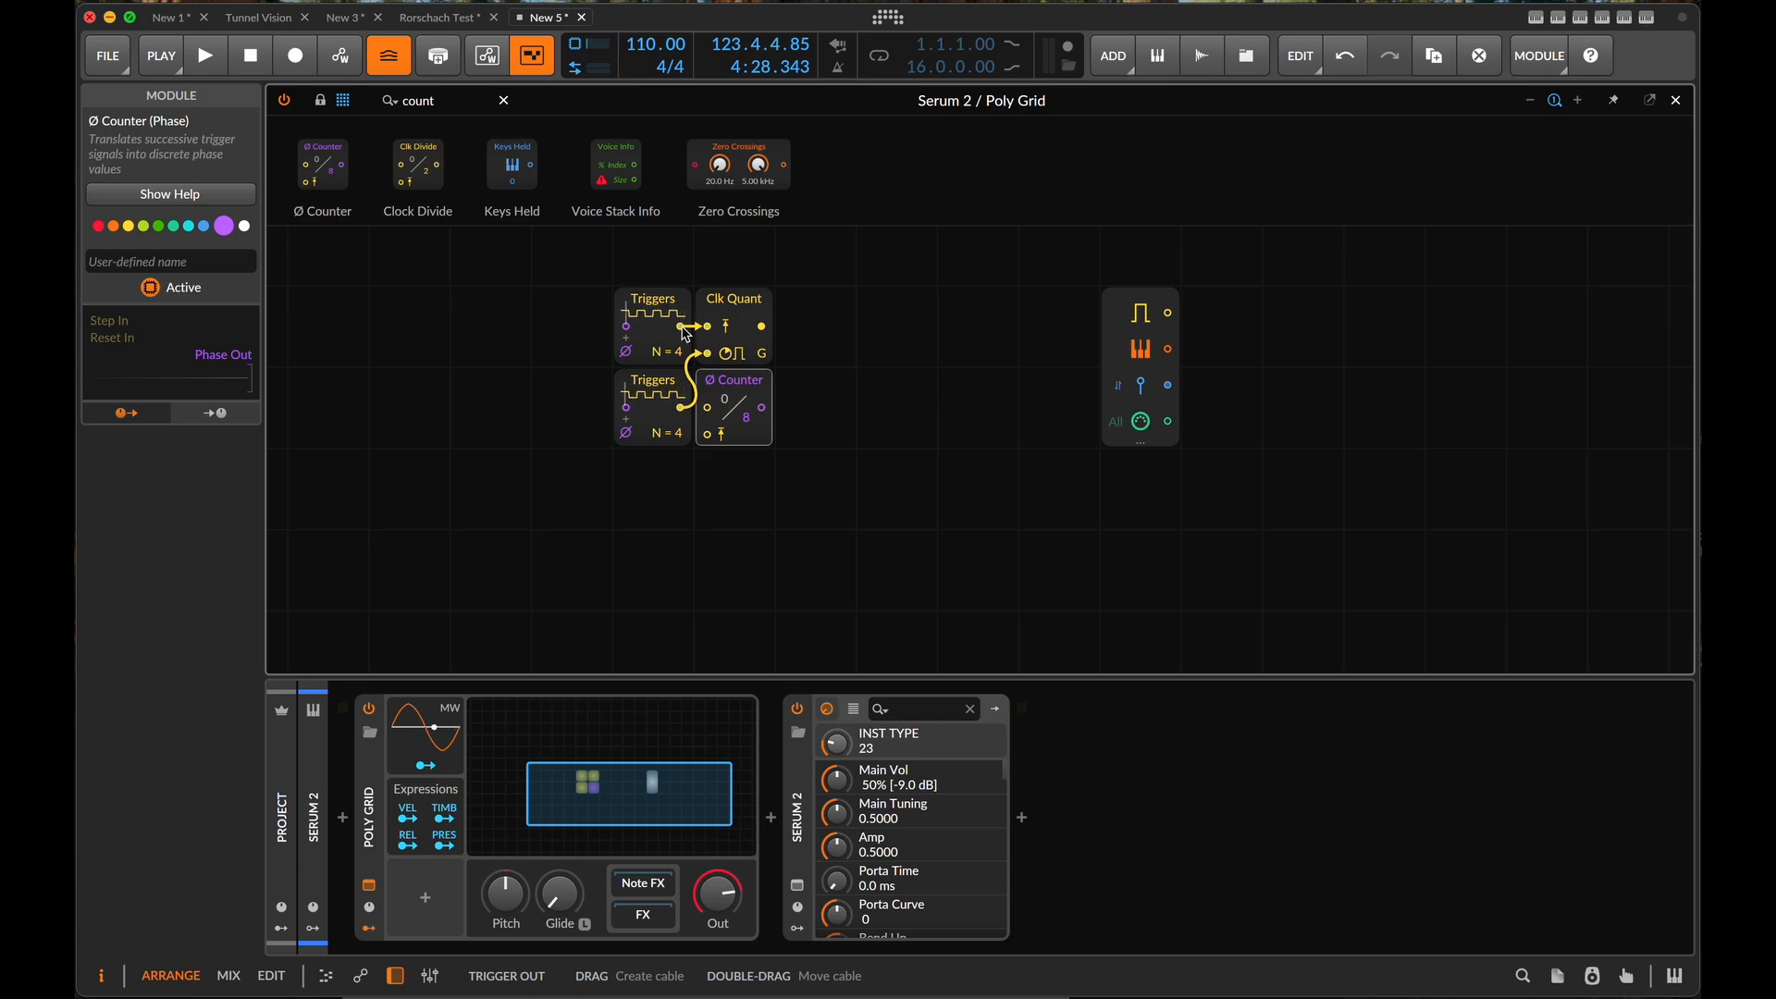
left_click_drag(760, 327, 707, 407)
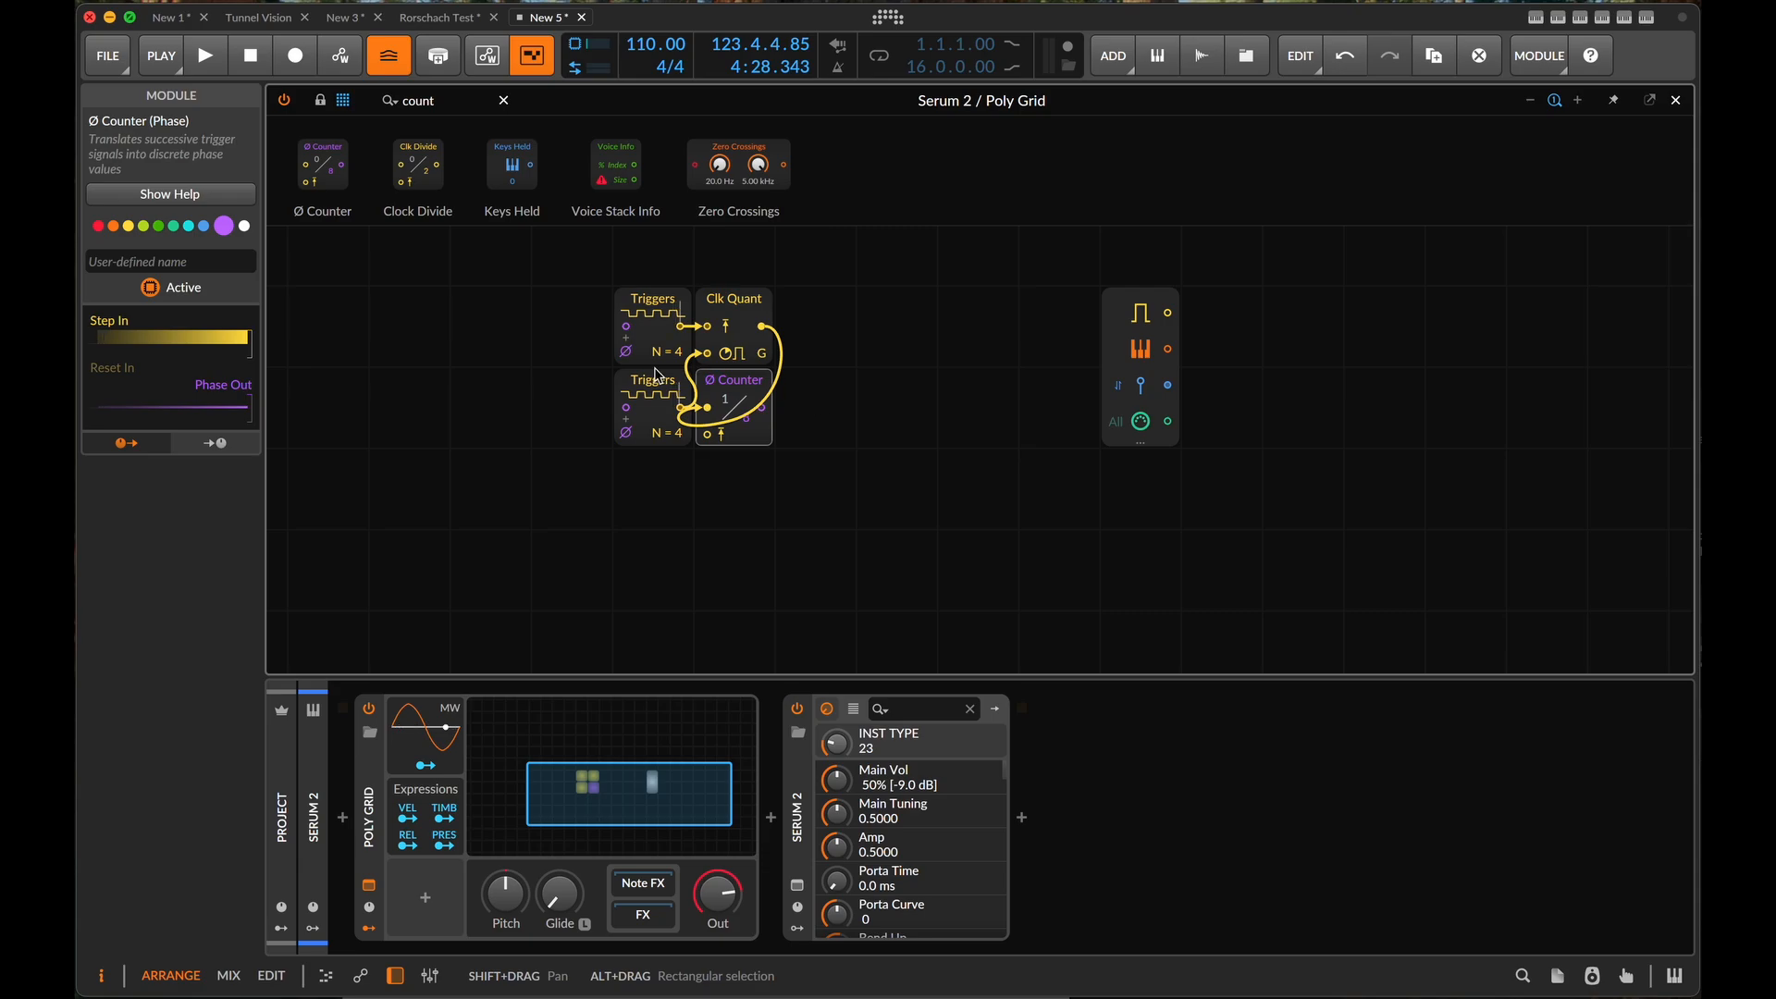
- Move both Triggers modules one grid cell left and set the upper one to N = 7 and the lower to N = 16
left_click_drag(559, 317, 706, 468)
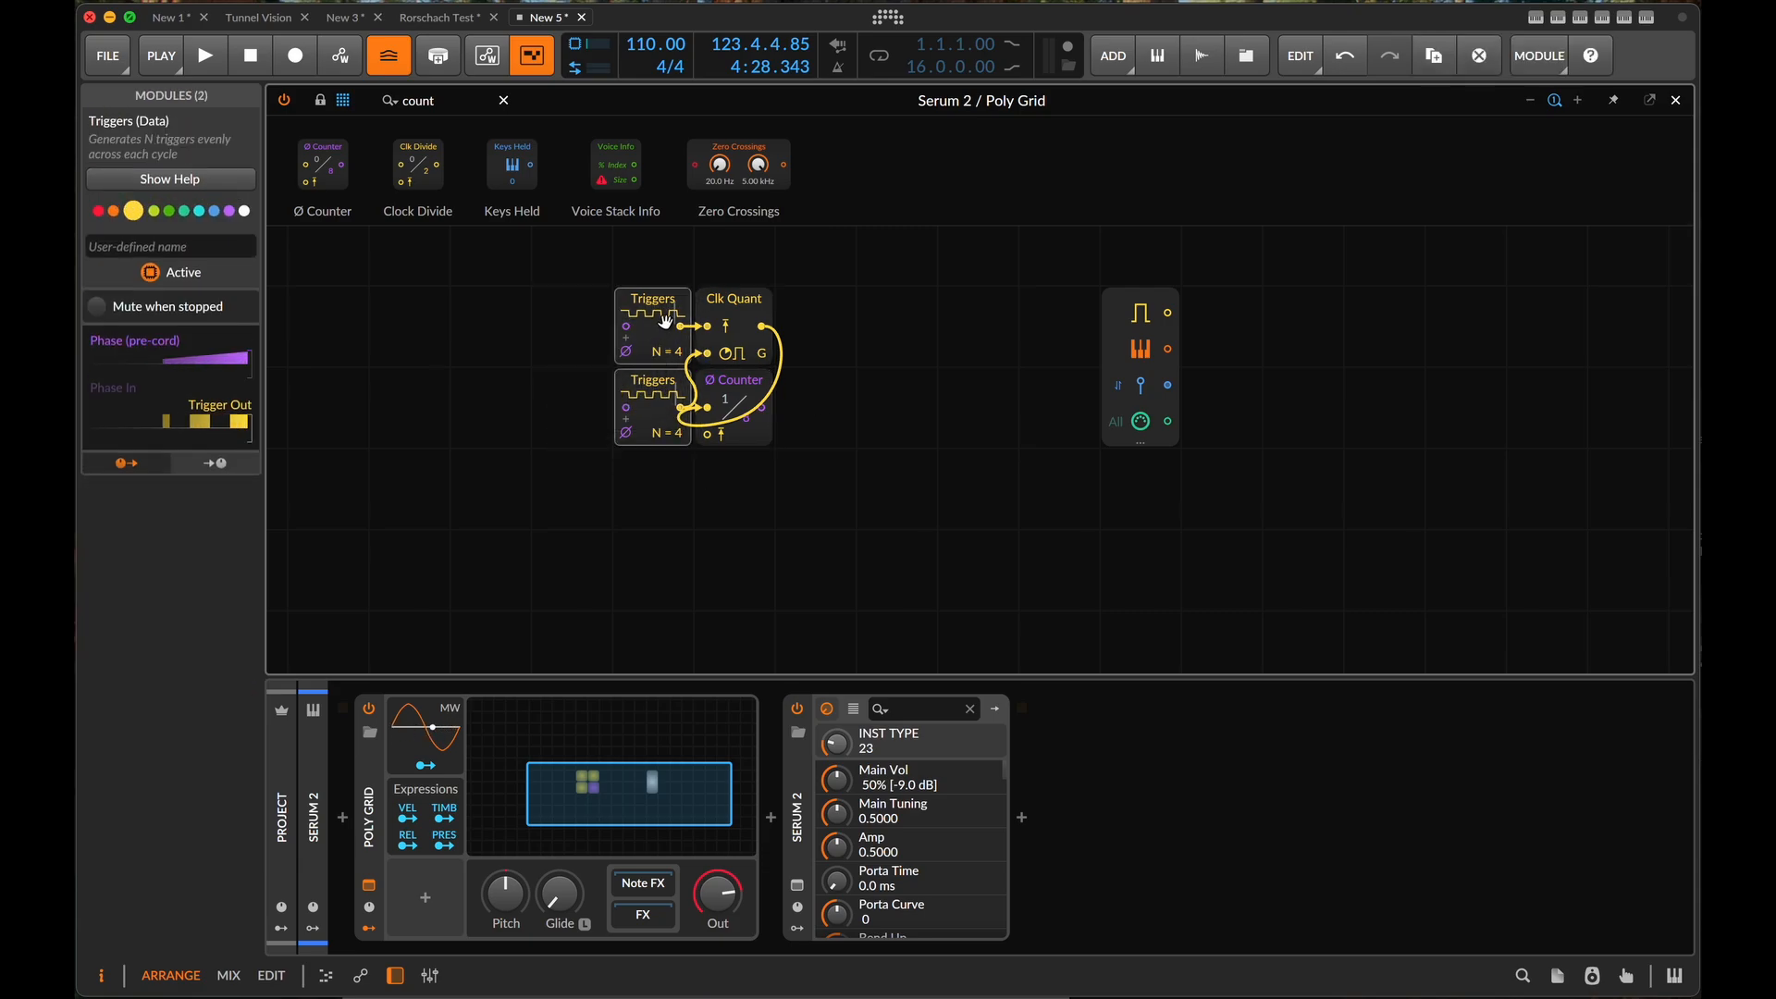
left_click_drag(665, 321, 584, 321)
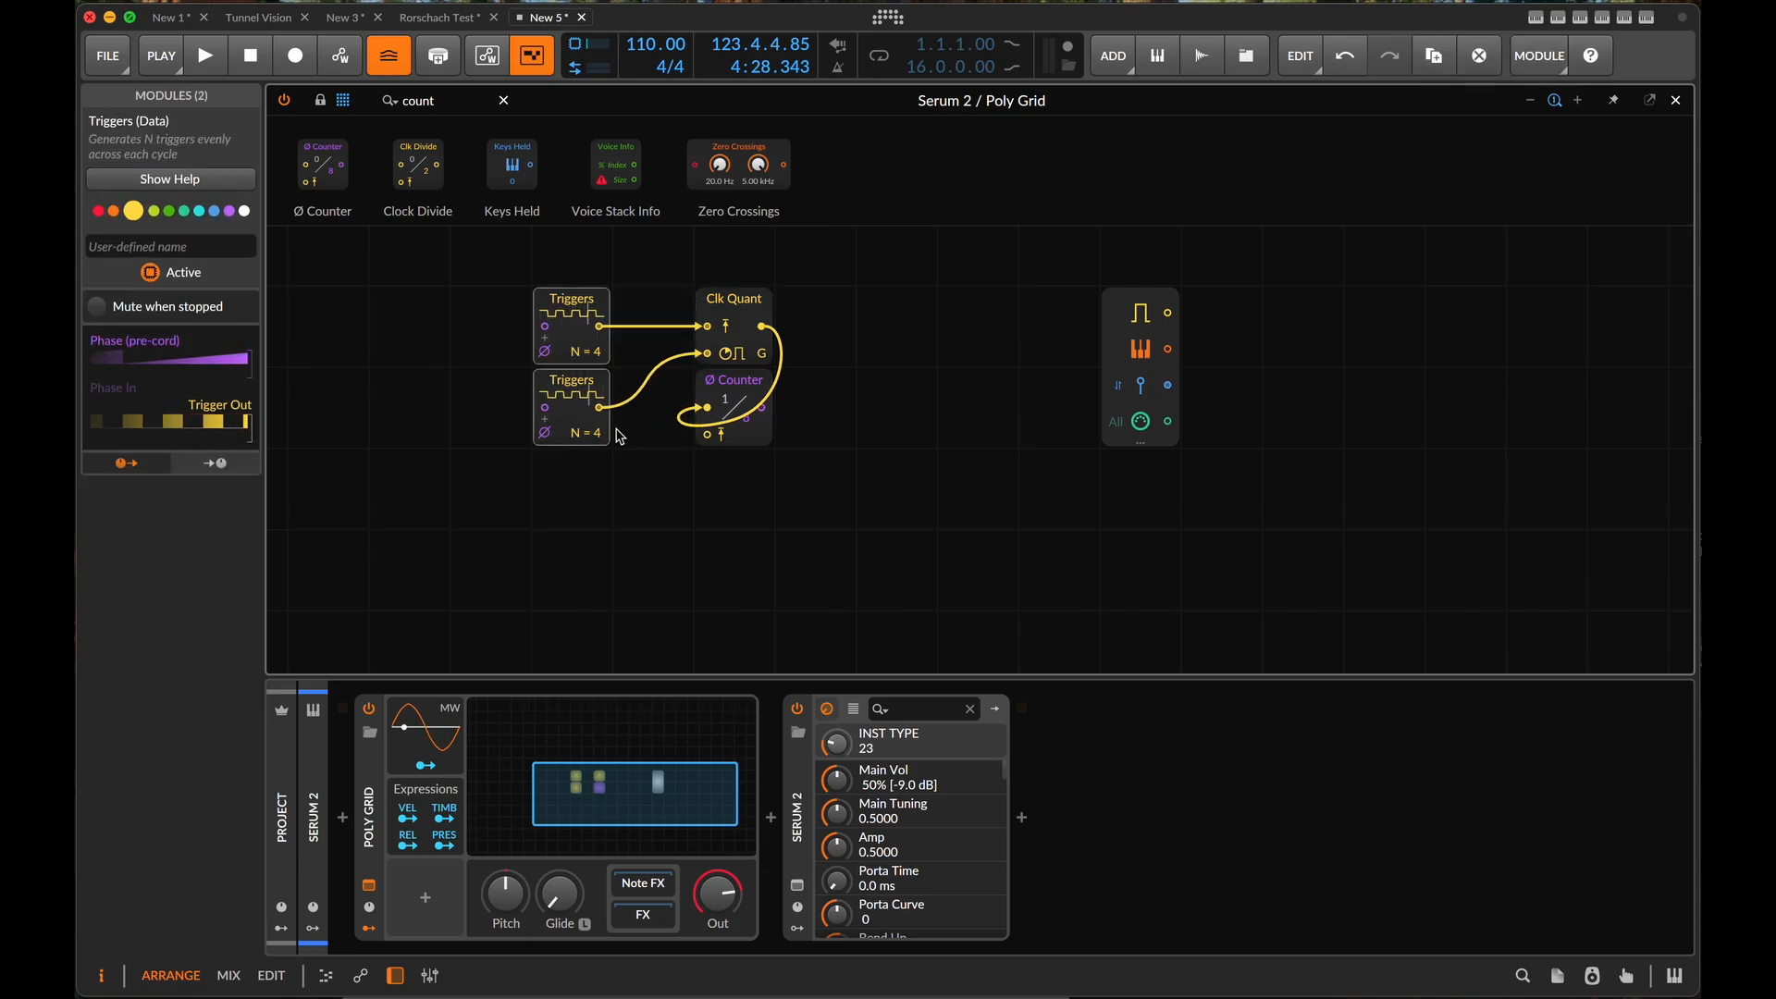
left_click_drag(588, 433, 595, 342)
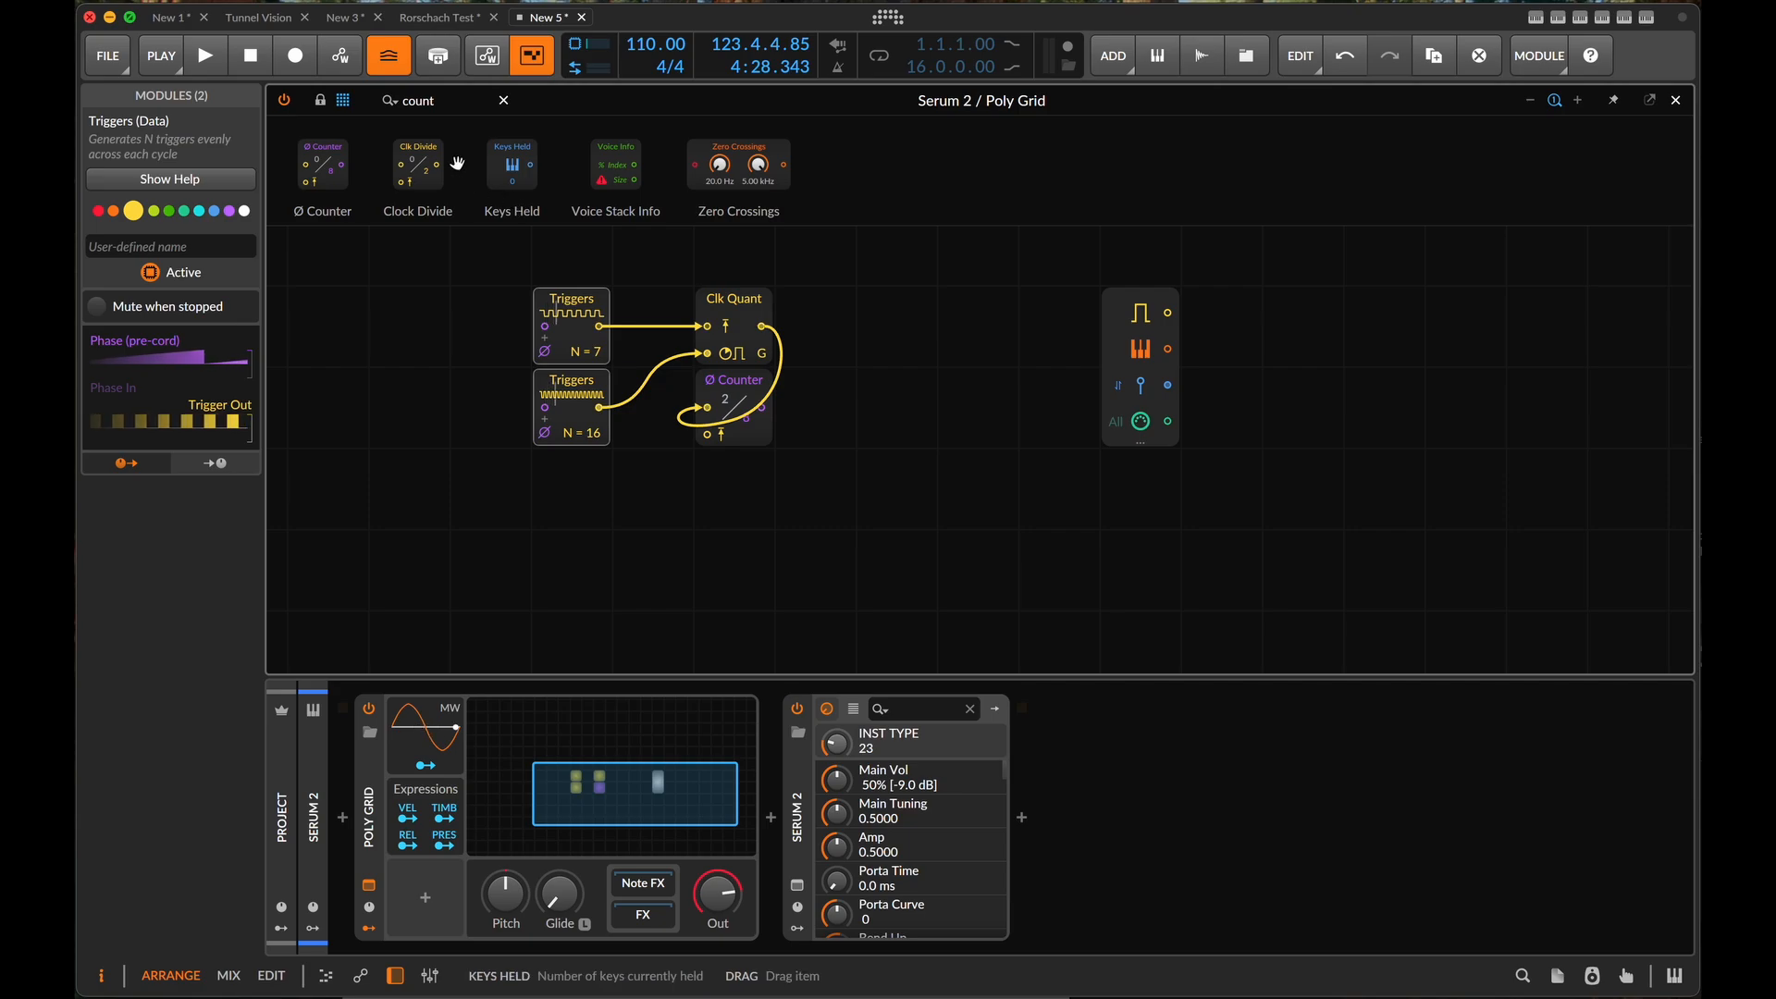
- Add a Pitch Quantize module after the Ø Counter and set its active notes to C, D#, G, G# and A#
triple_click(445, 105)
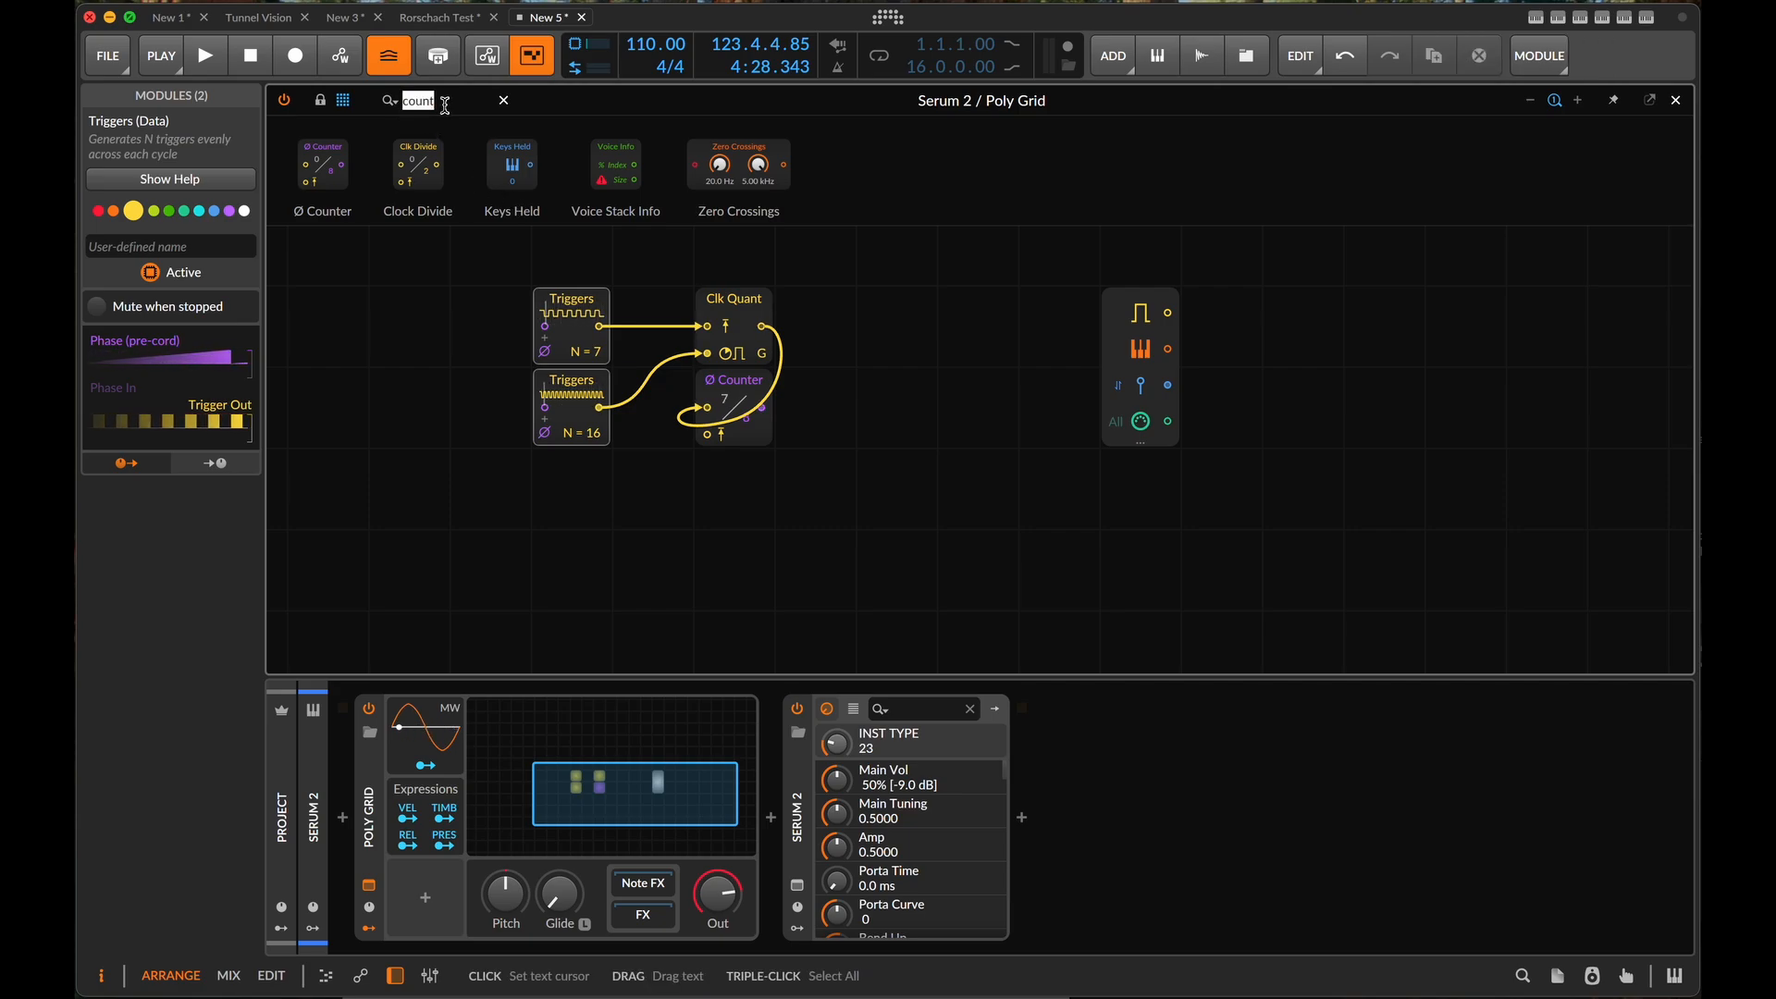
type("pit")
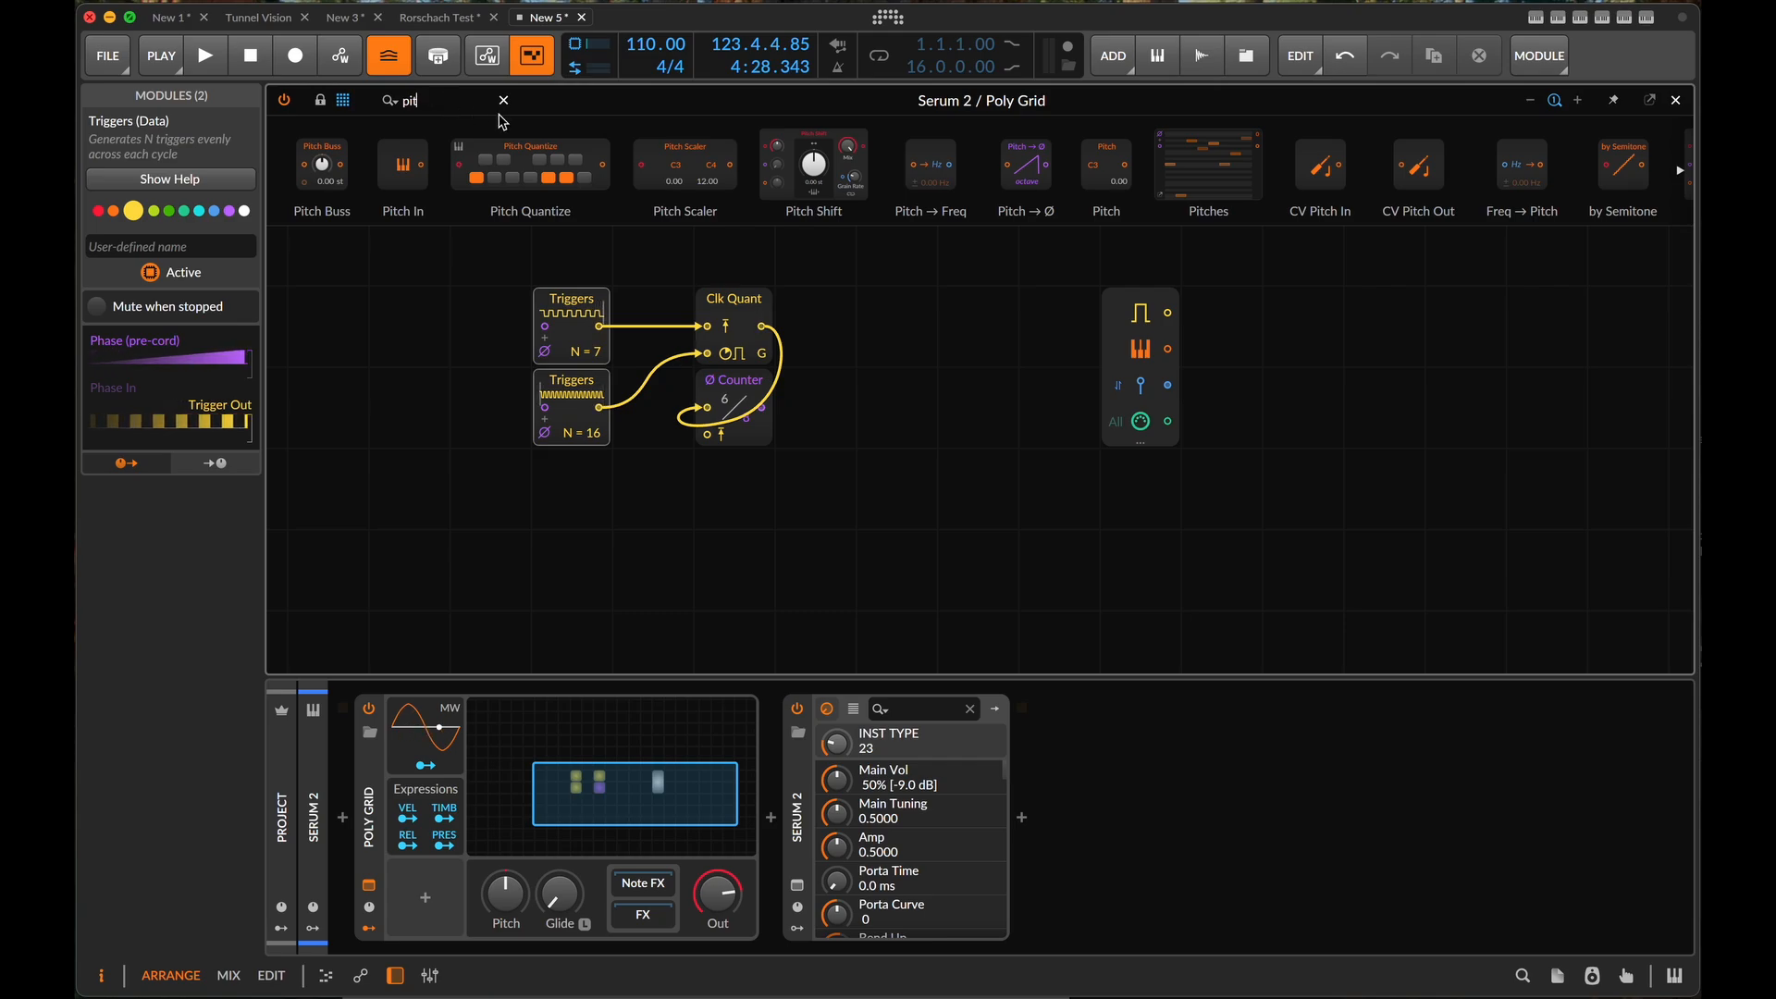
left_click_drag(539, 148, 777, 407)
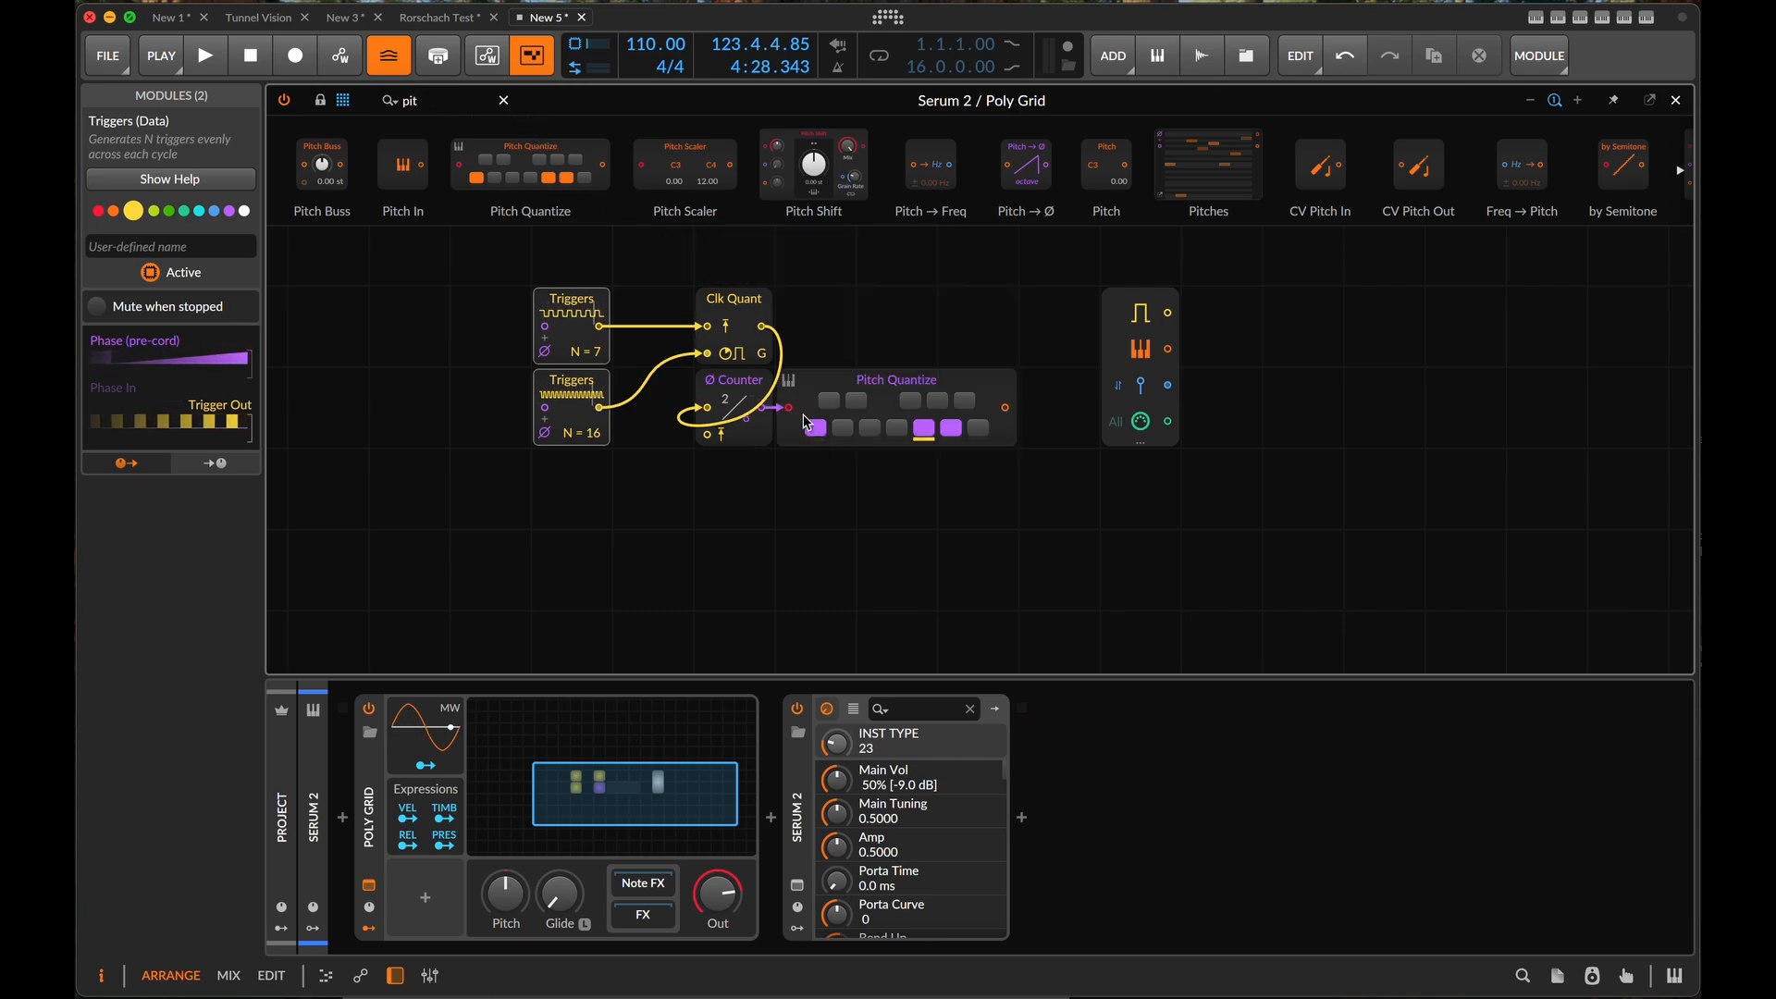
left_click(856, 402)
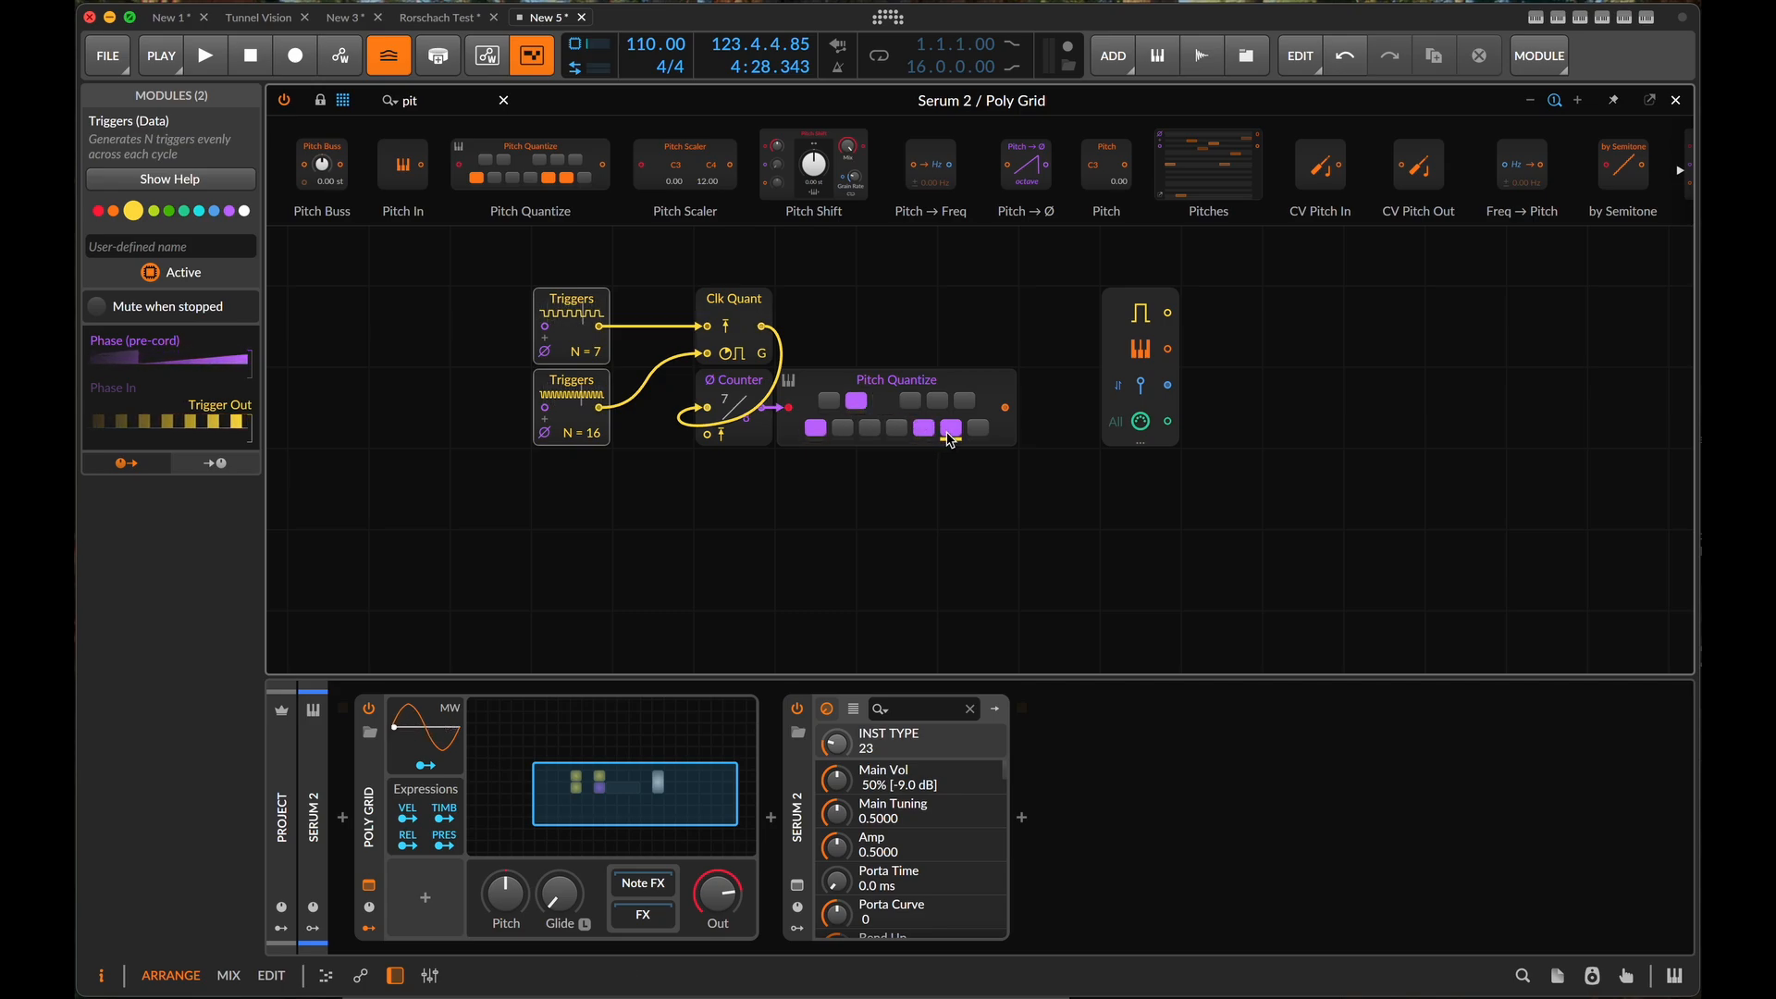
left_click(951, 427)
left_click(937, 400)
left_click(964, 401)
- Try to wire the Pitch Quantize output to the Note In module, and delete Note In from the grid
left_click_drag(1006, 408, 1132, 349)
left_click(1130, 350)
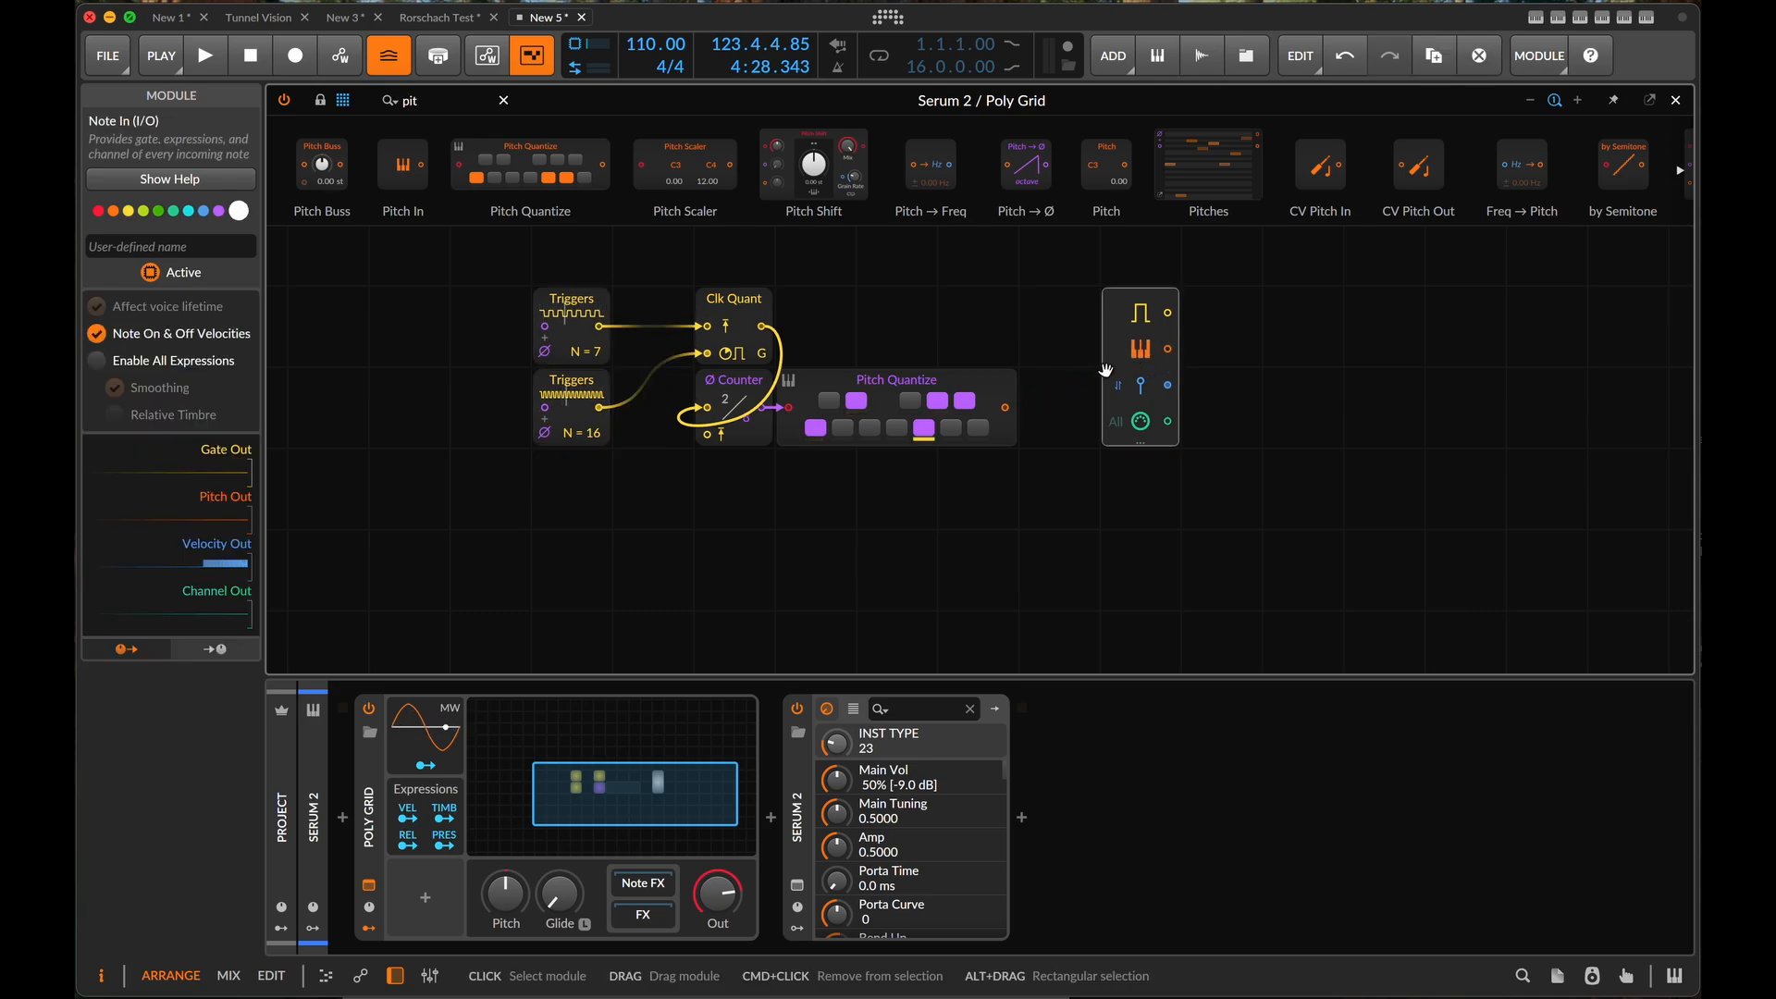
key("Delete")
- Add a Note Out module with its extra expressions hidden and feed its pitch input from Pitch Quantize, leaving space between the two
triple_click(468, 97)
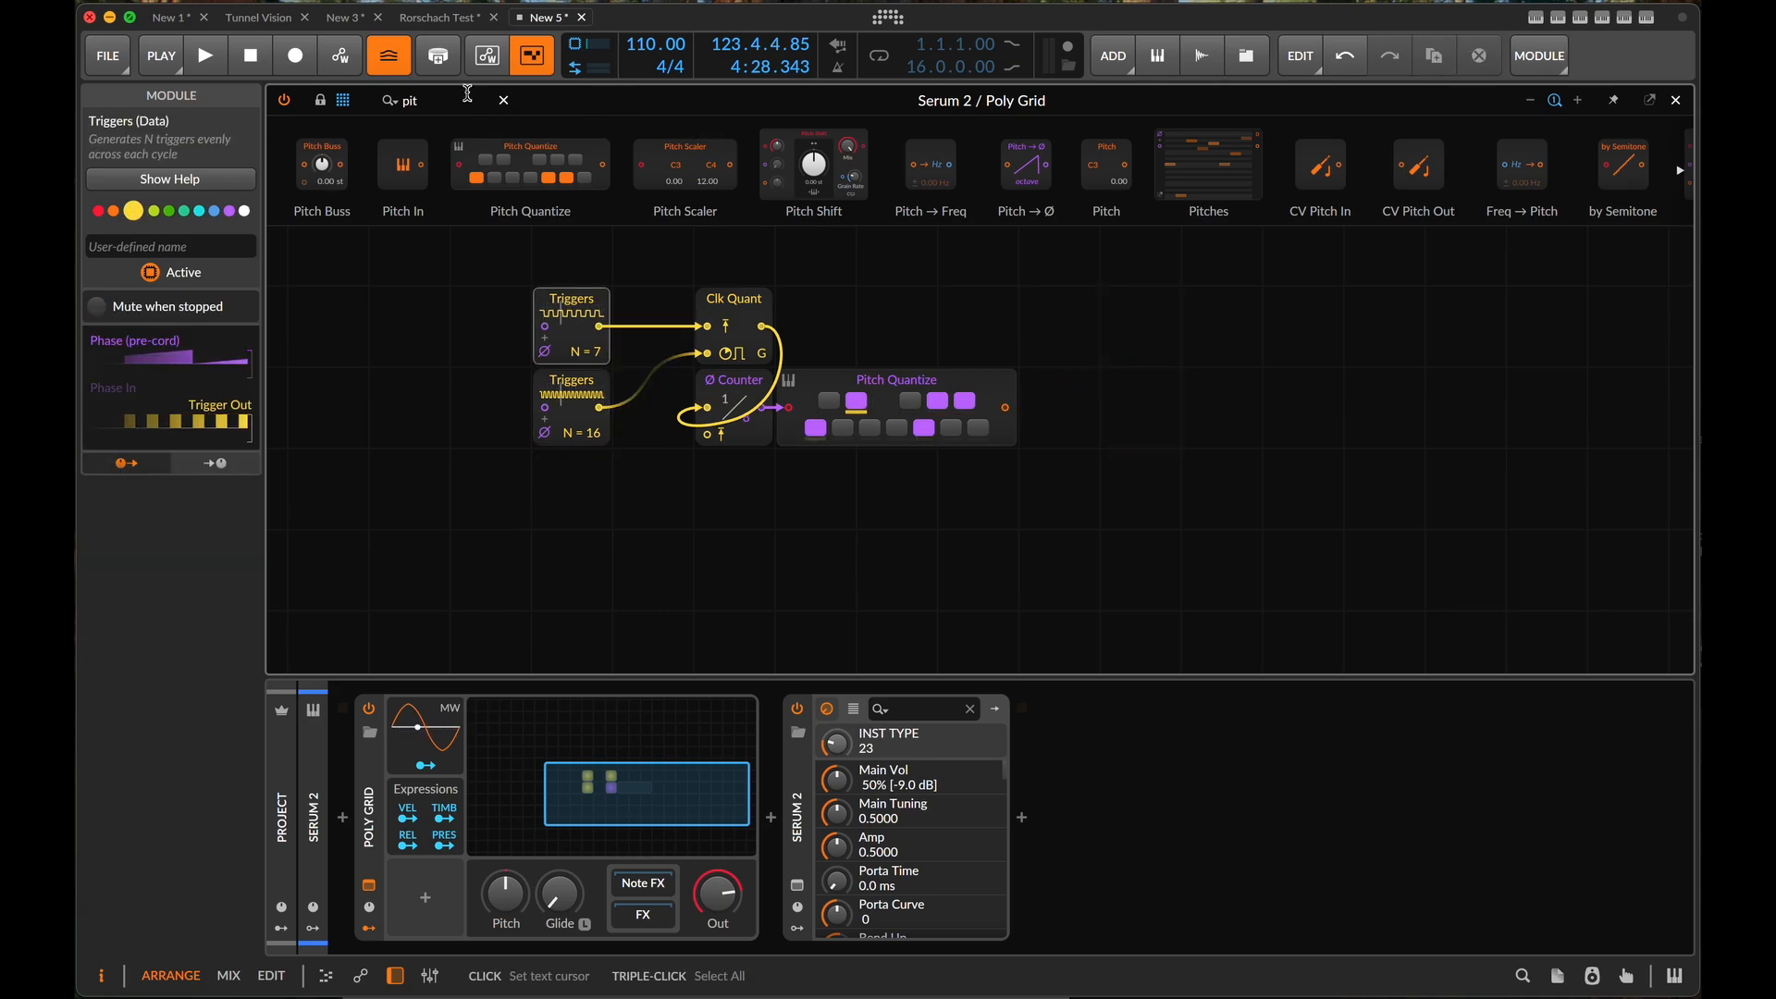
type("out")
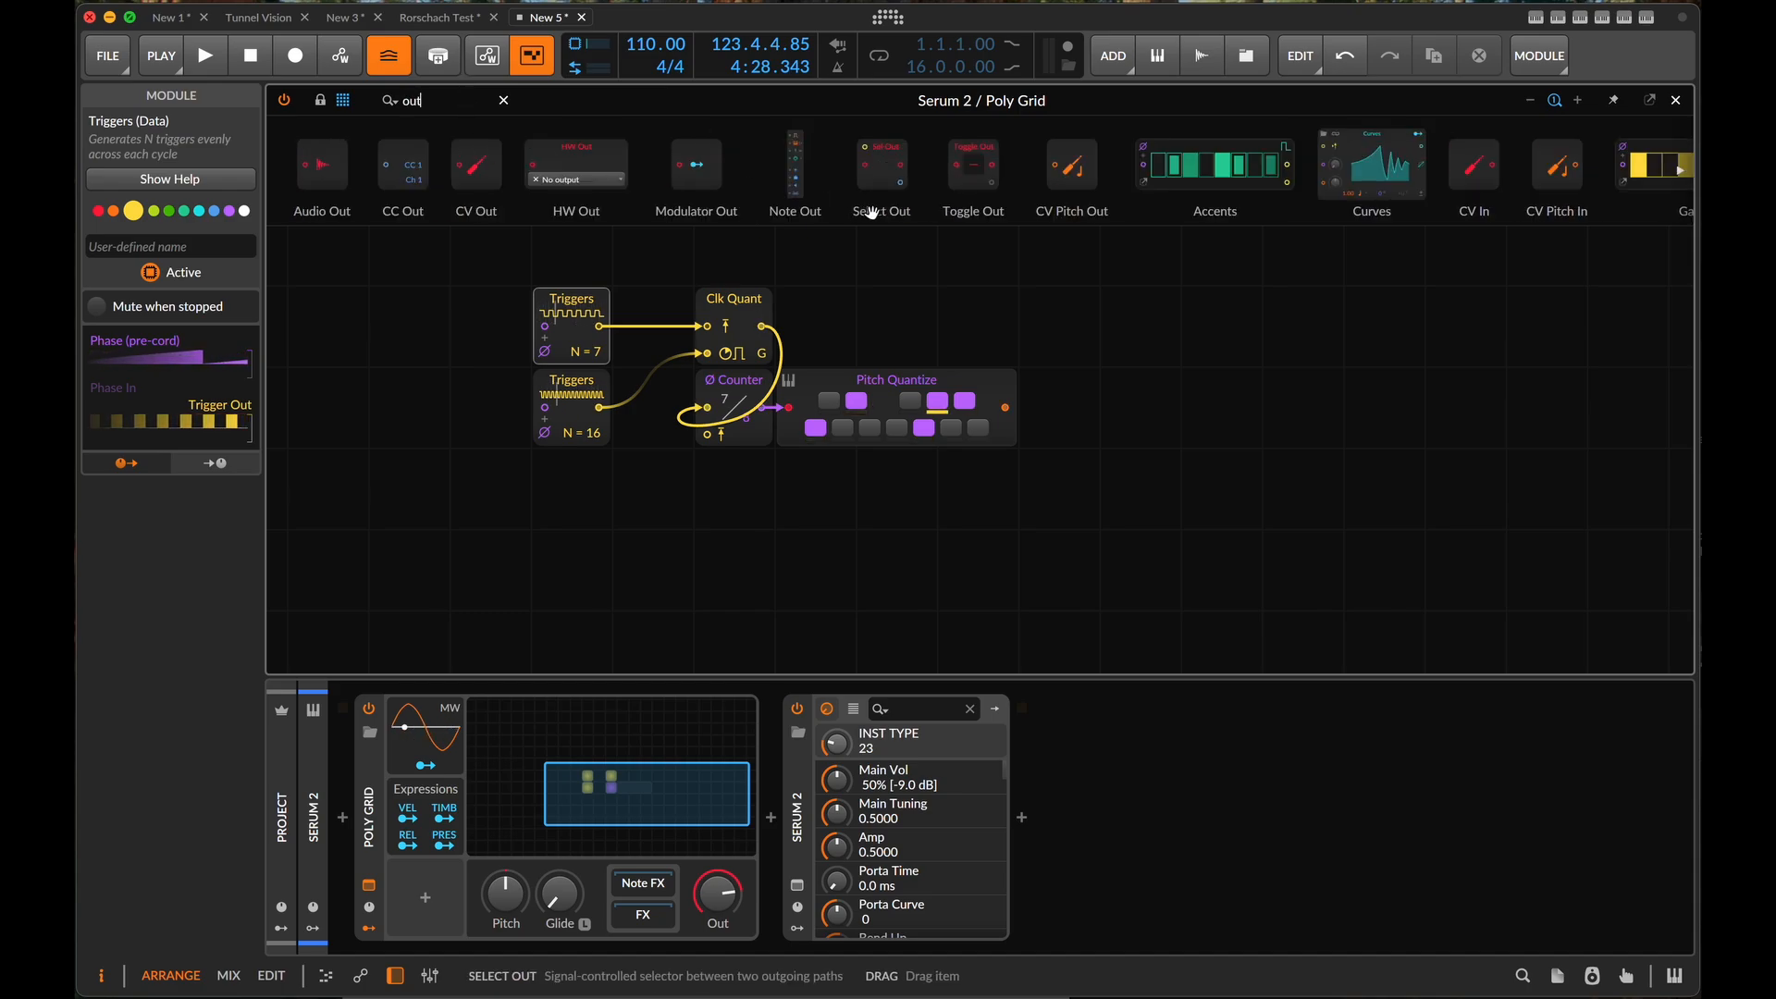
key("ctrl+z")
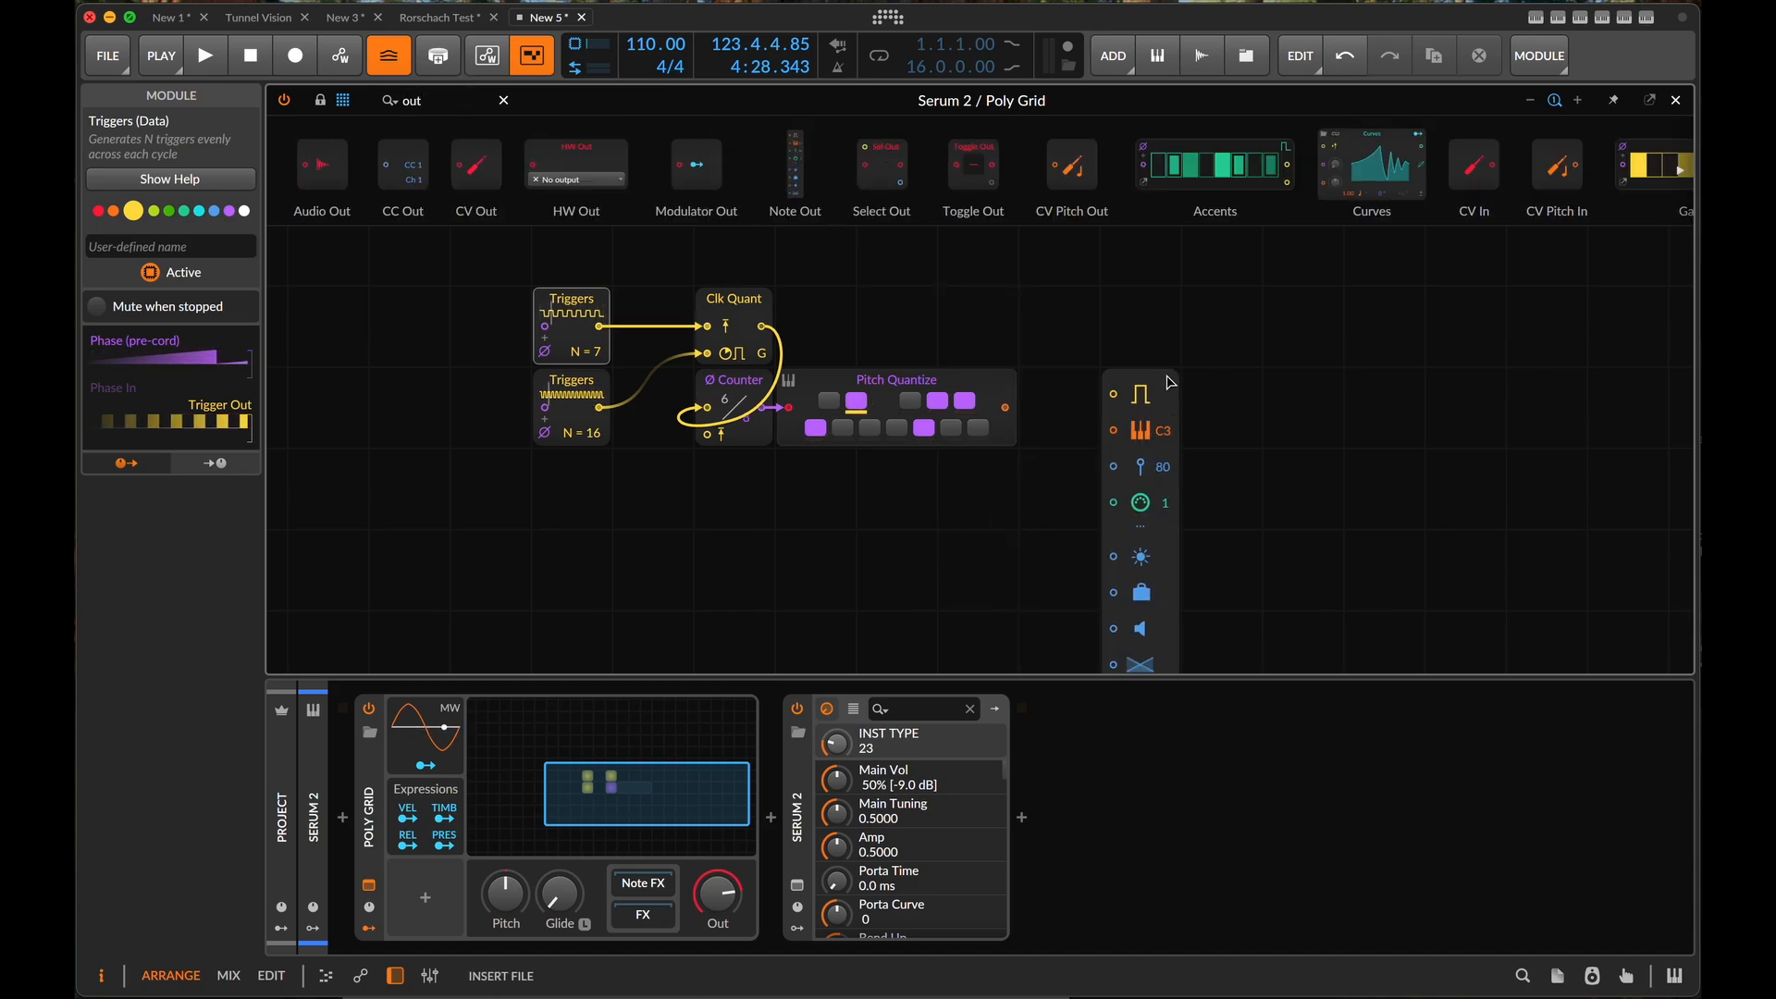
left_click(1145, 436)
left_click(1145, 530)
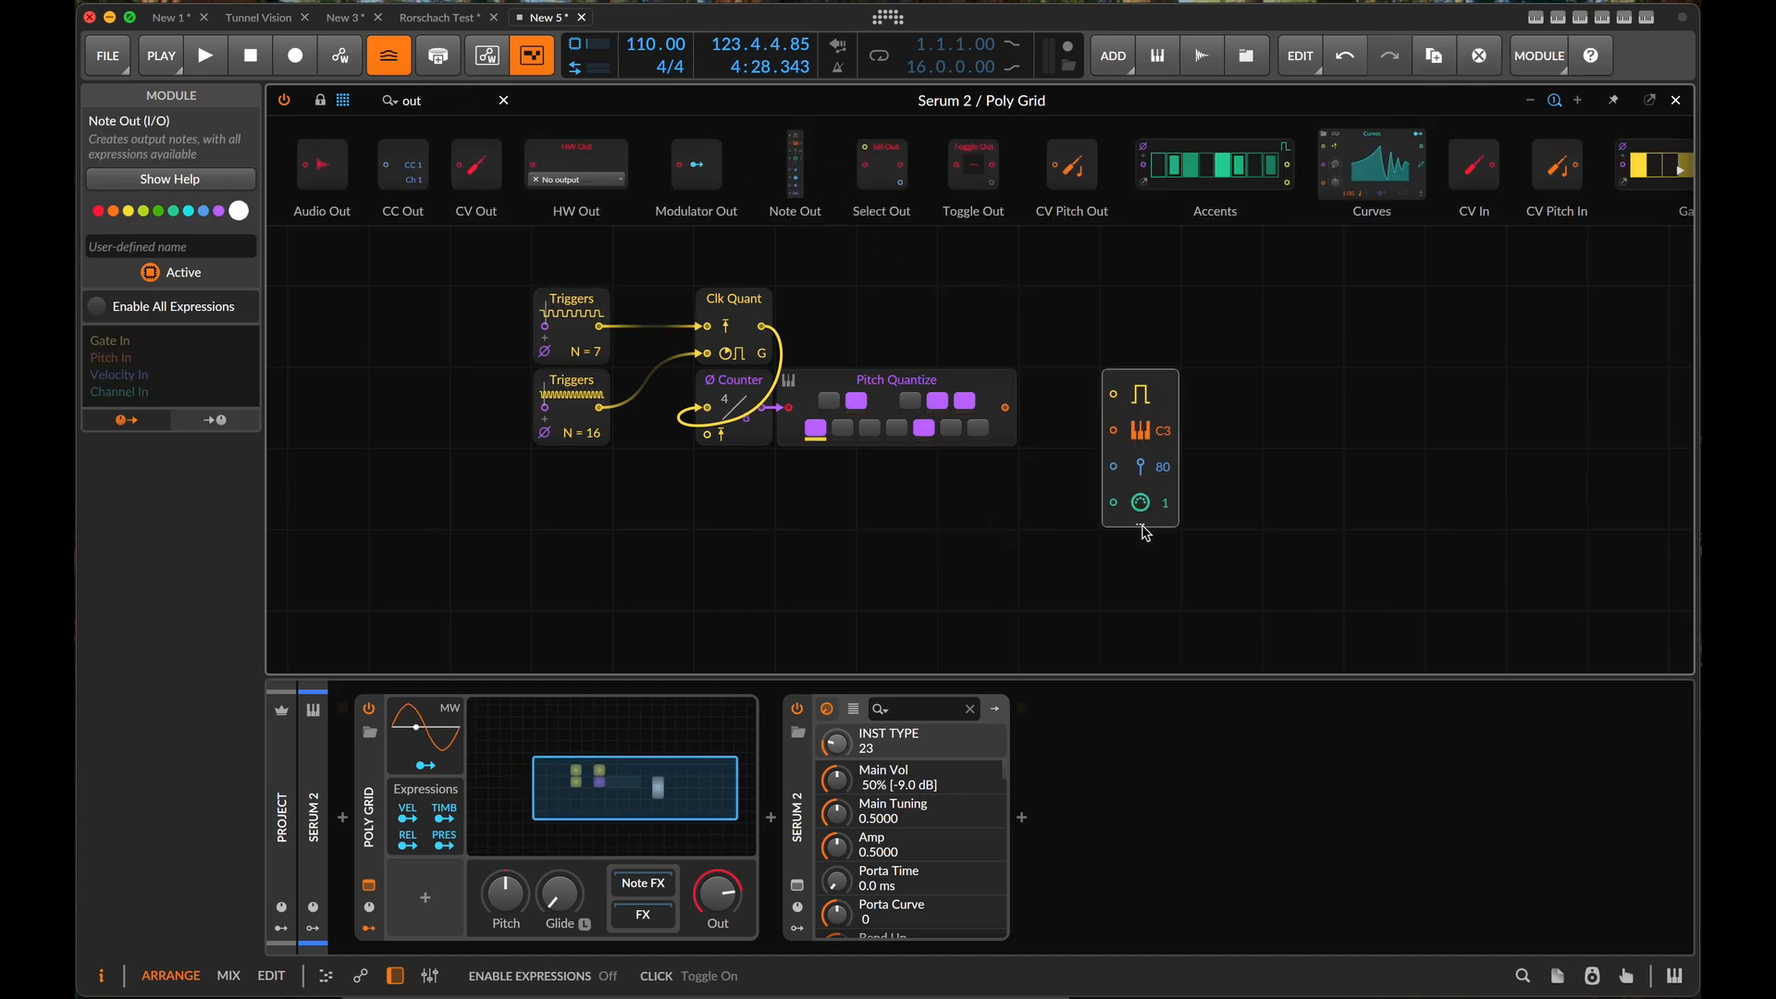
left_click_drag(1007, 409, 1119, 431)
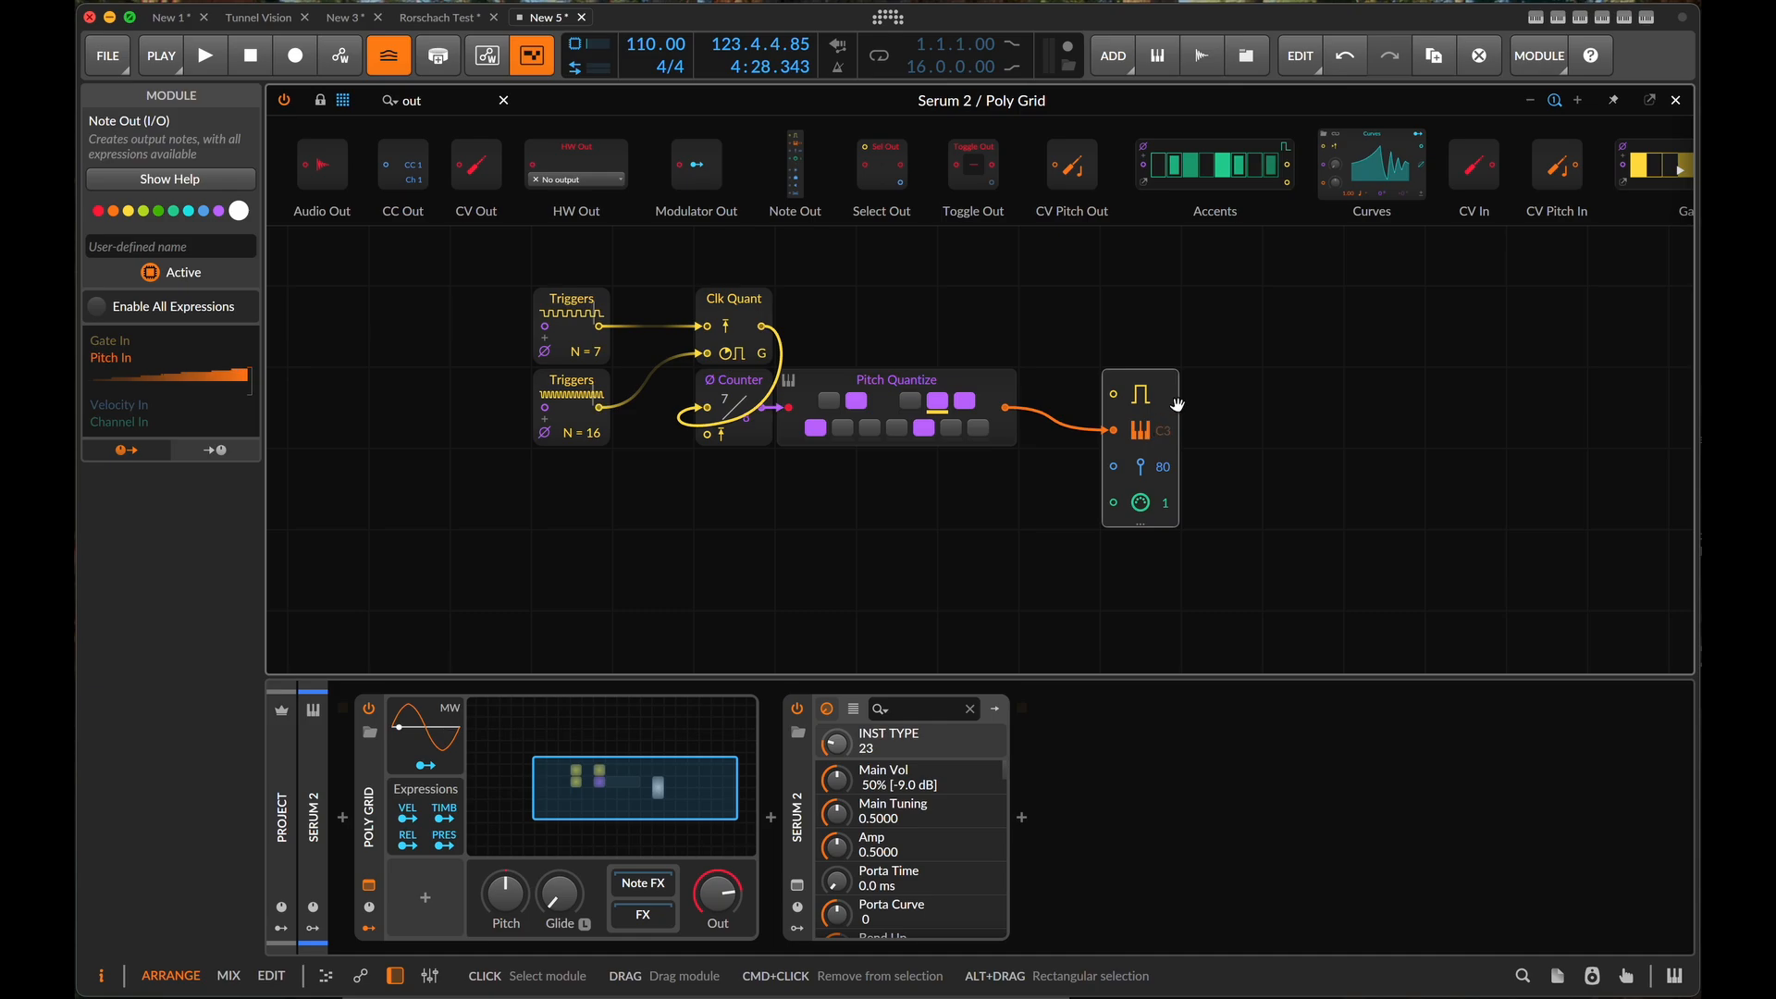
left_click_drag(1170, 407, 1262, 396)
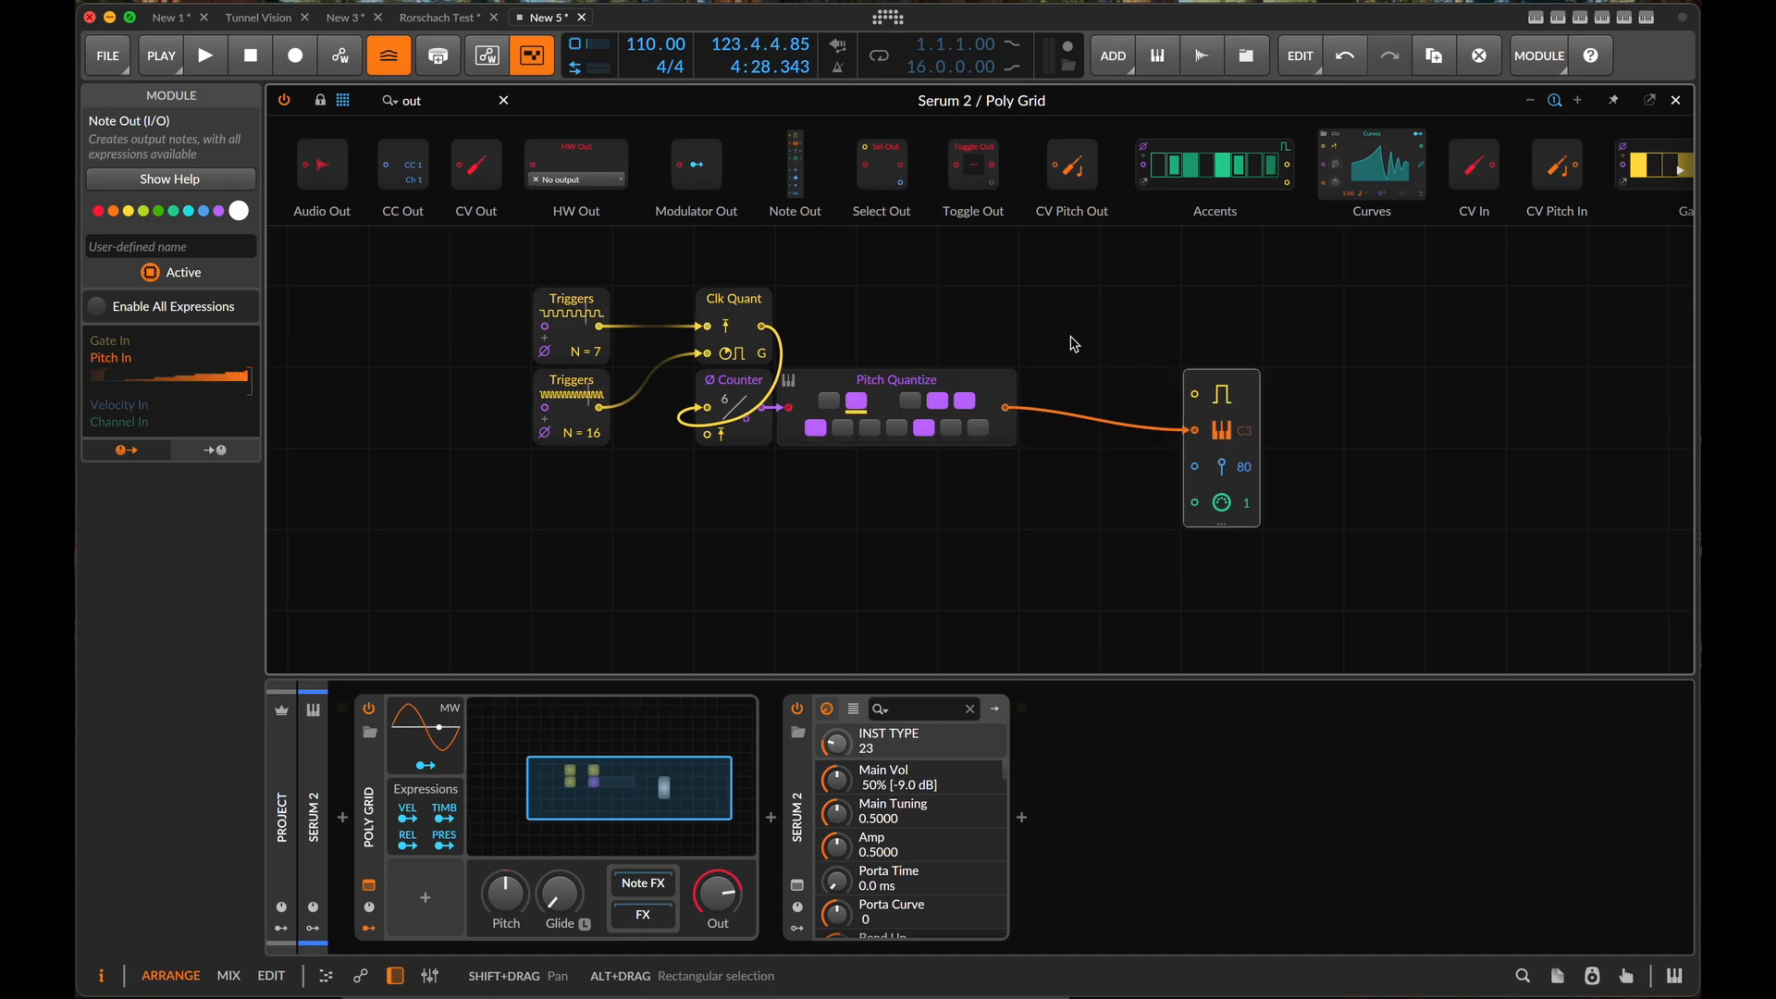
- Insert a Steps module between the Ø Counter and Pitch Quantize
left_click(449, 101)
double_click(449, 101)
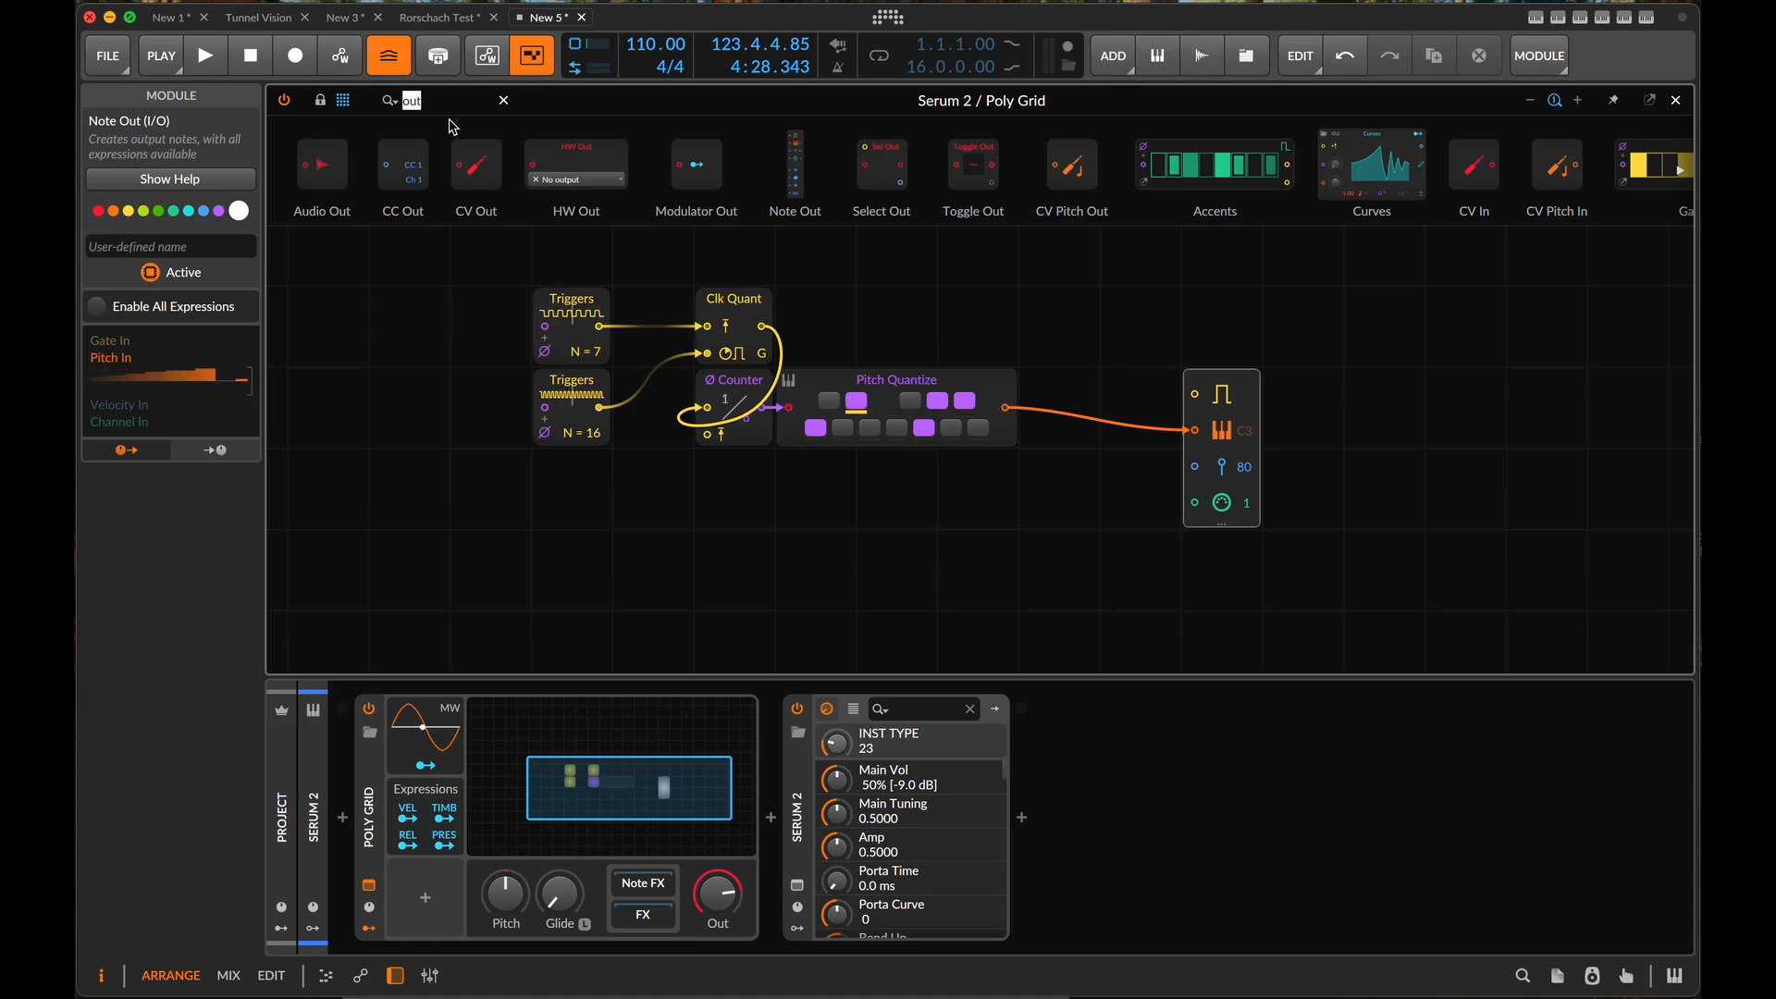
type("step")
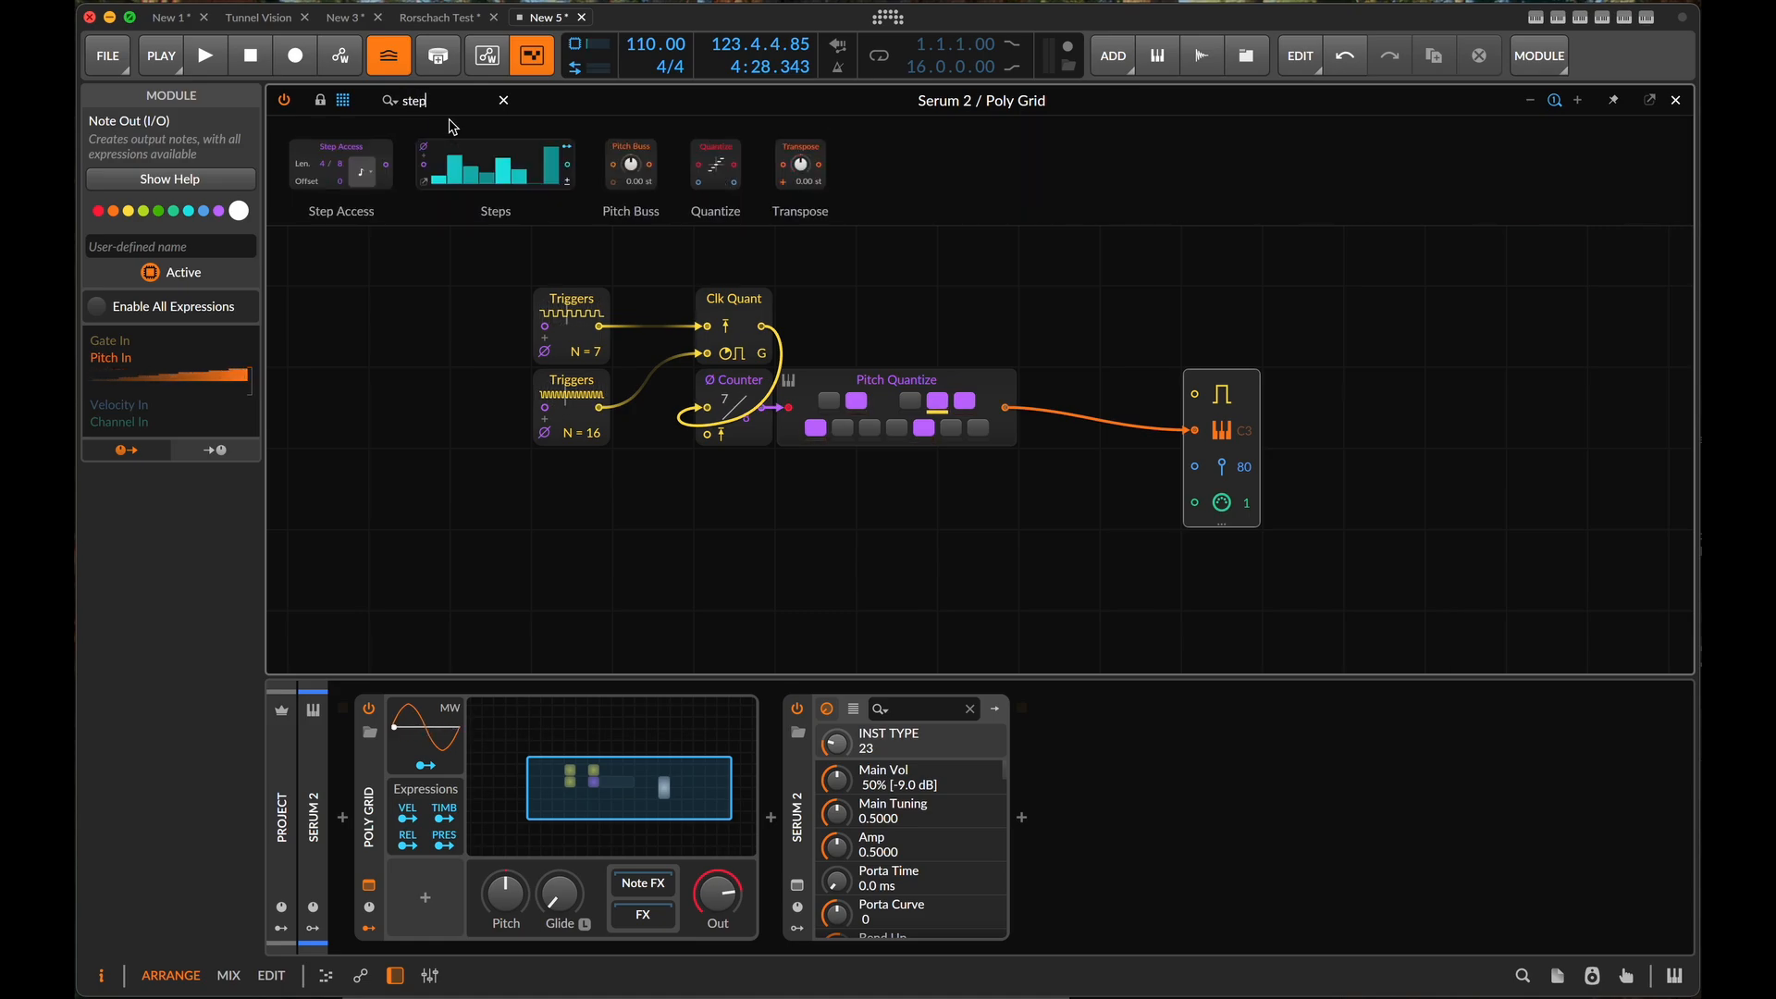
left_click_drag(488, 155, 770, 414)
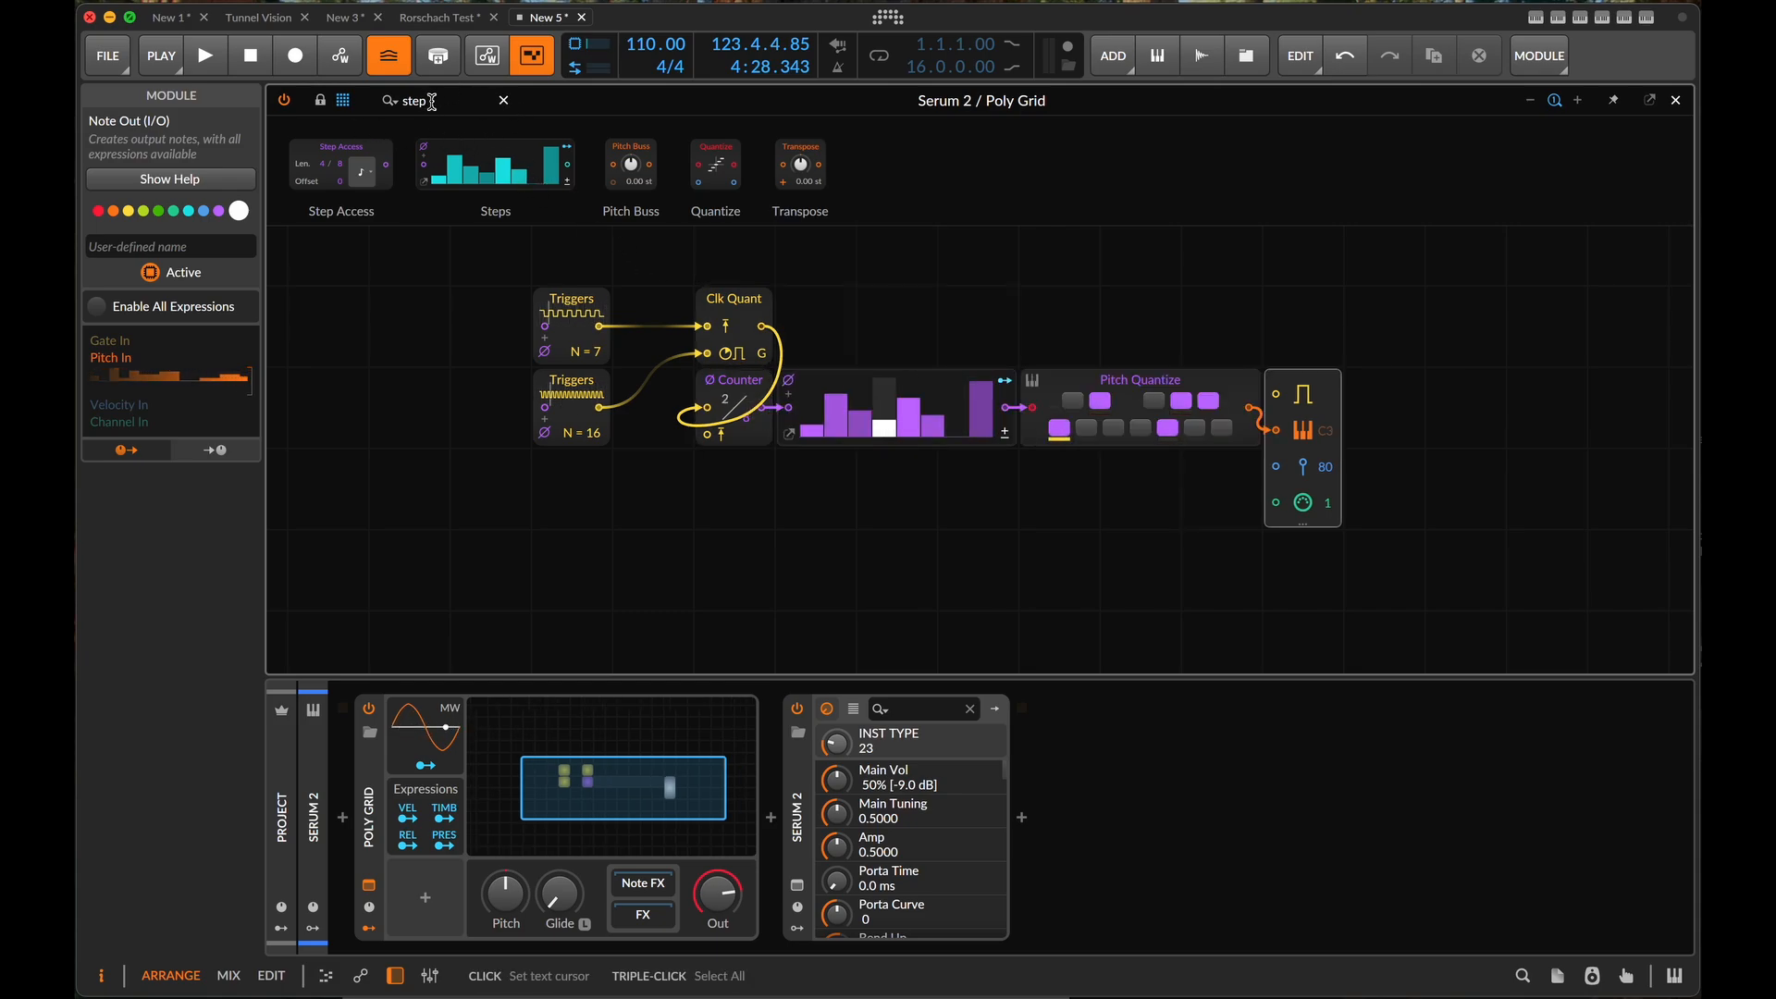
- Insert a Pitch Scaler module between Steps and Pitch Quantize
triple_click(450, 105)
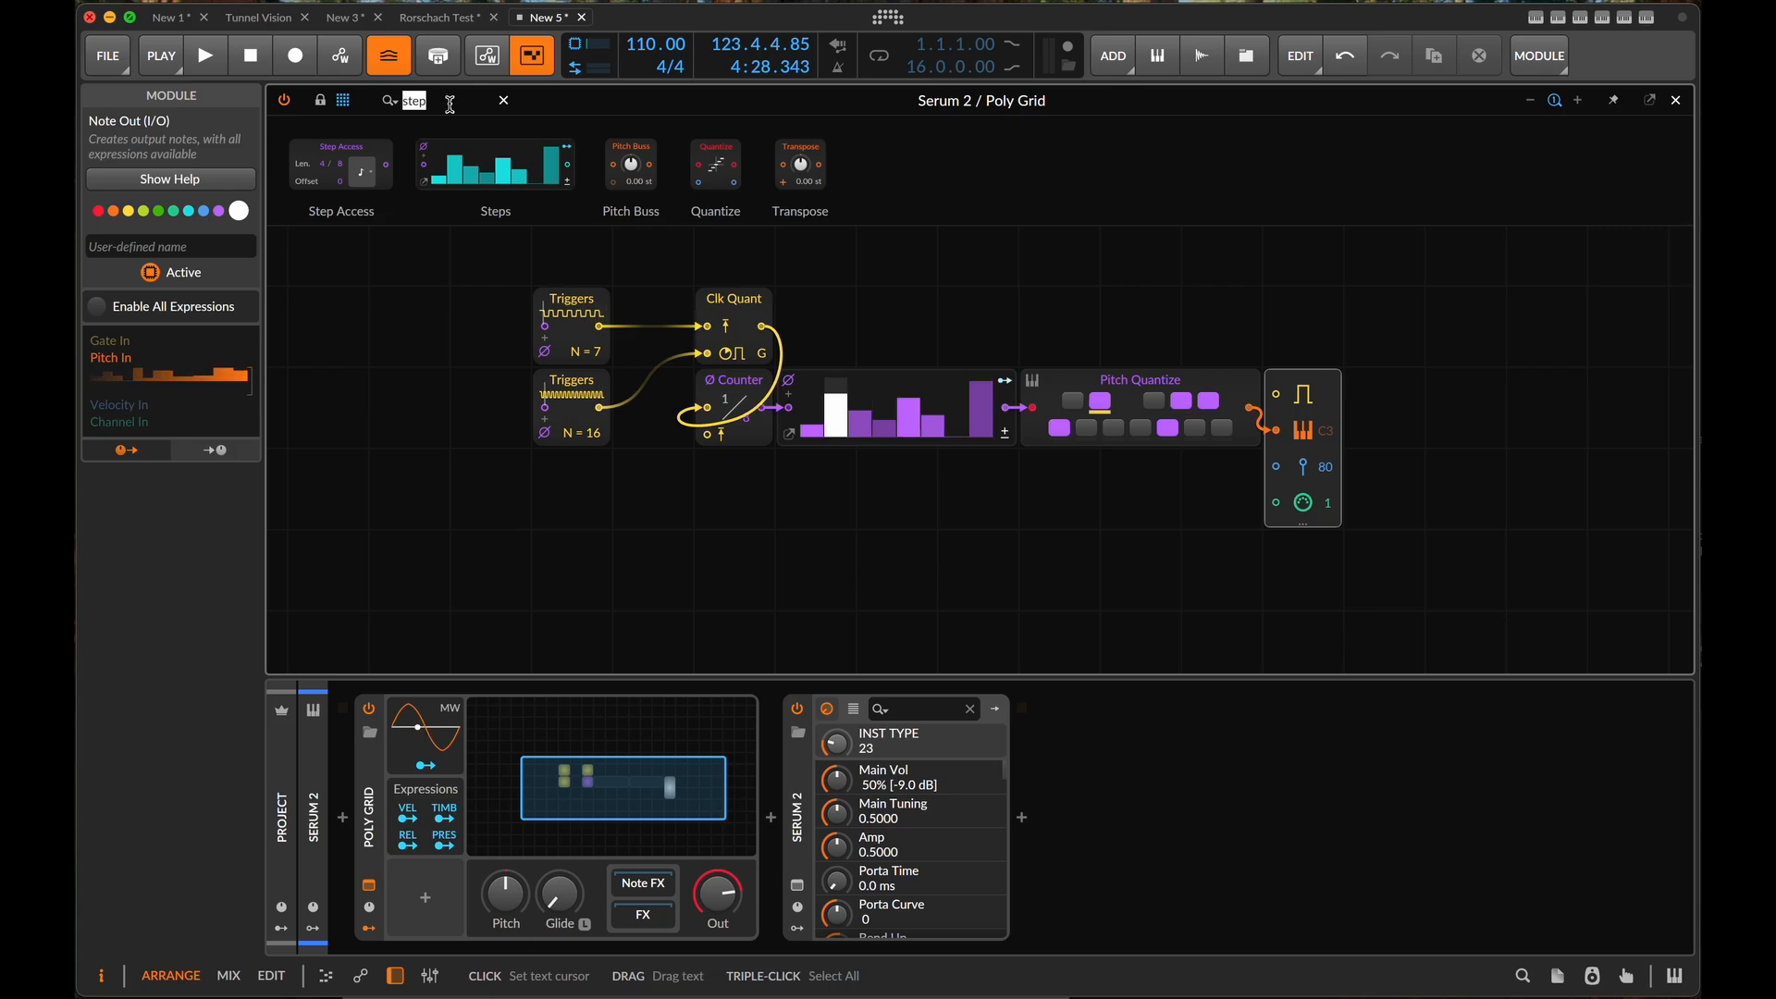
type("pit")
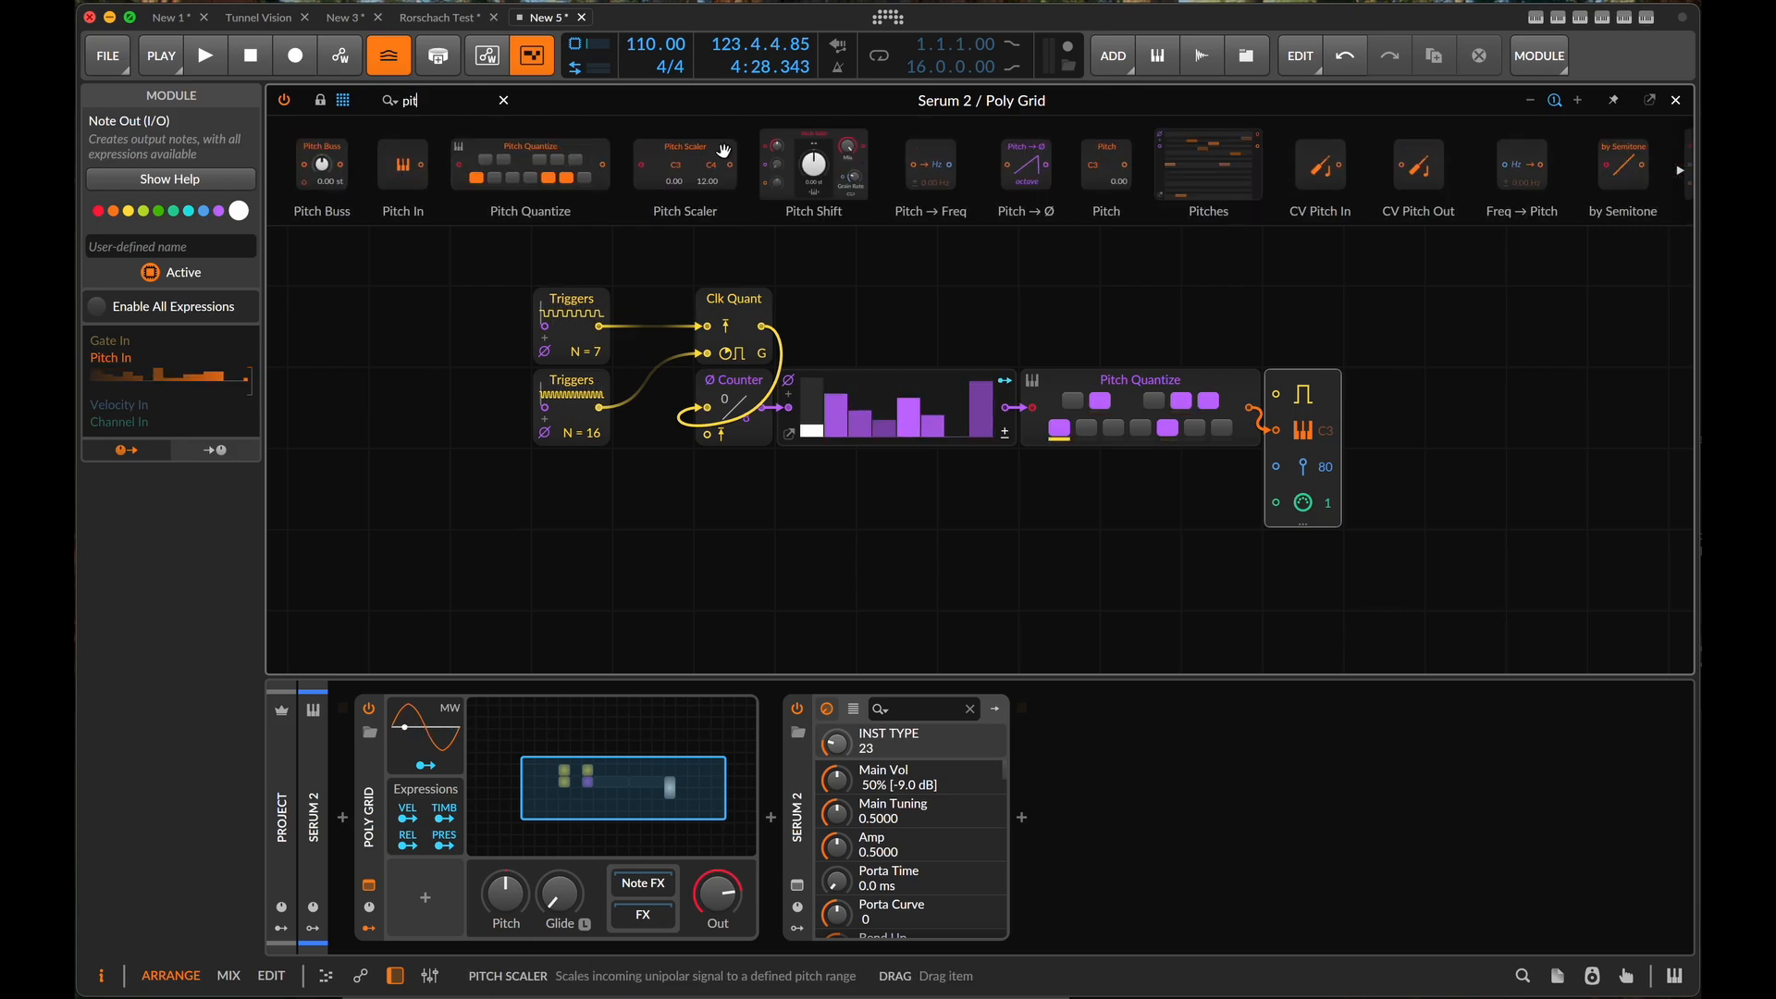
left_click(1014, 420)
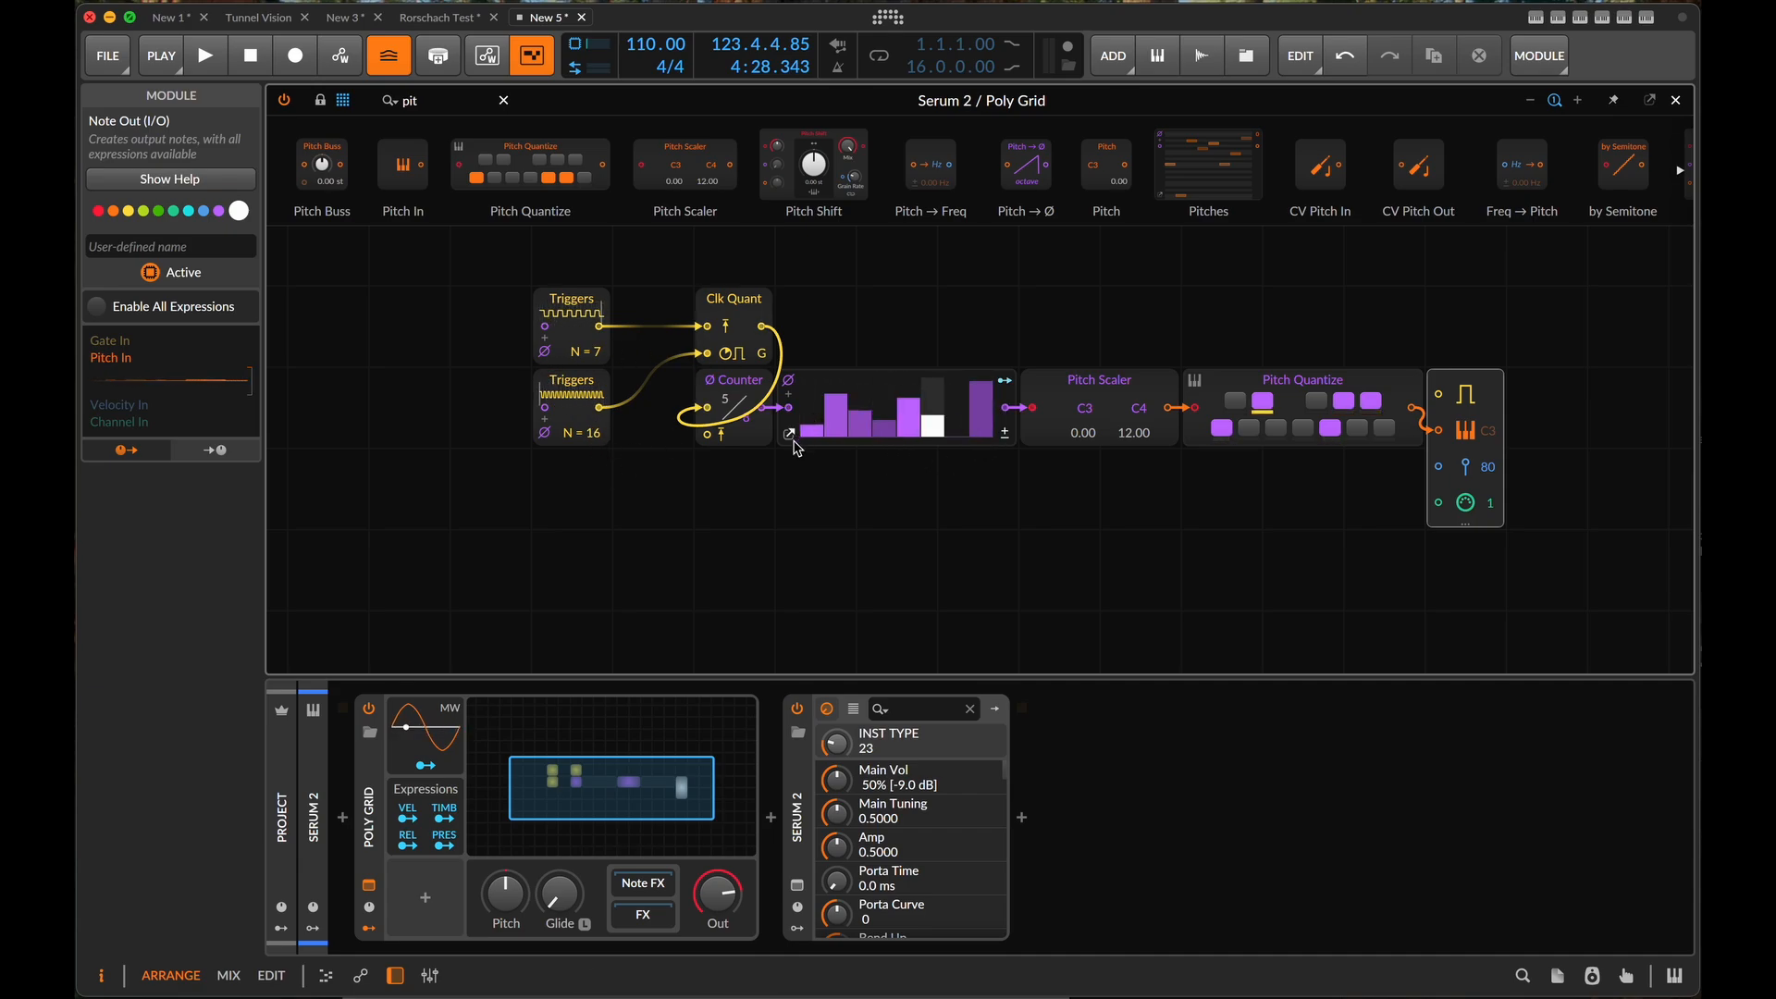
- Set the Steps module to 16 steps and wire the Clk Quant output to Note Out's gate input
left_click(791, 436)
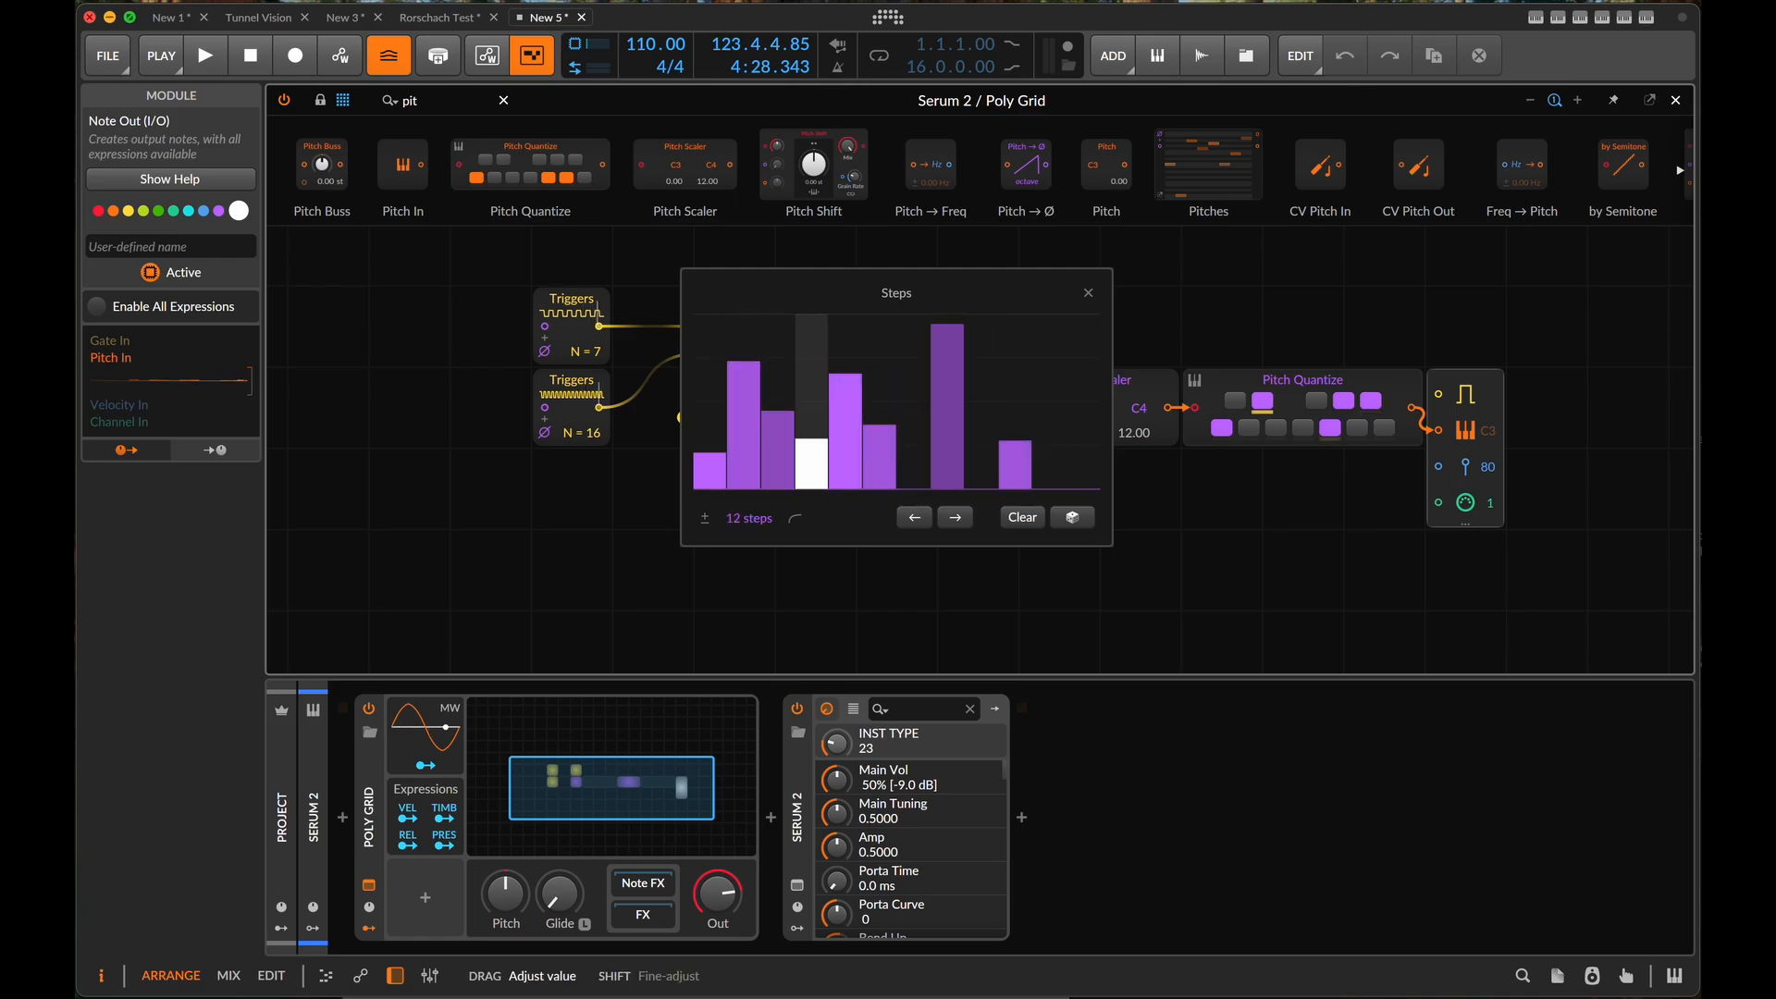
left_click_drag(749, 519, 749, 492)
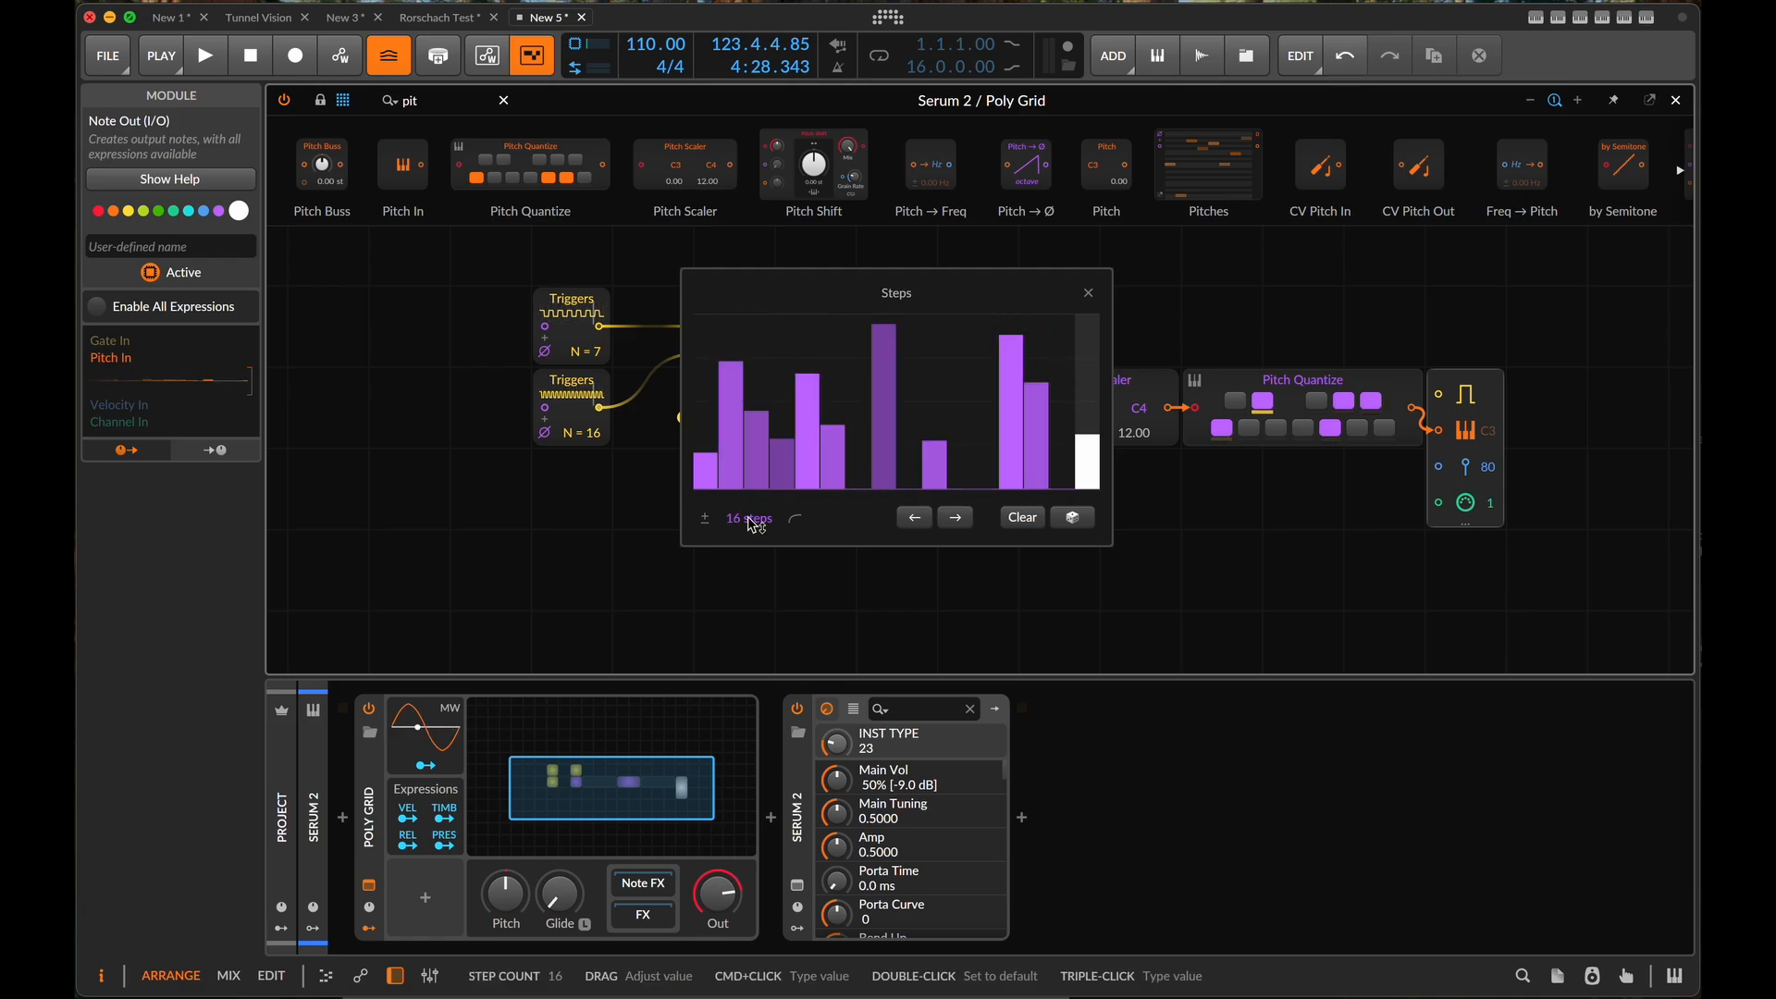
left_click(1088, 292)
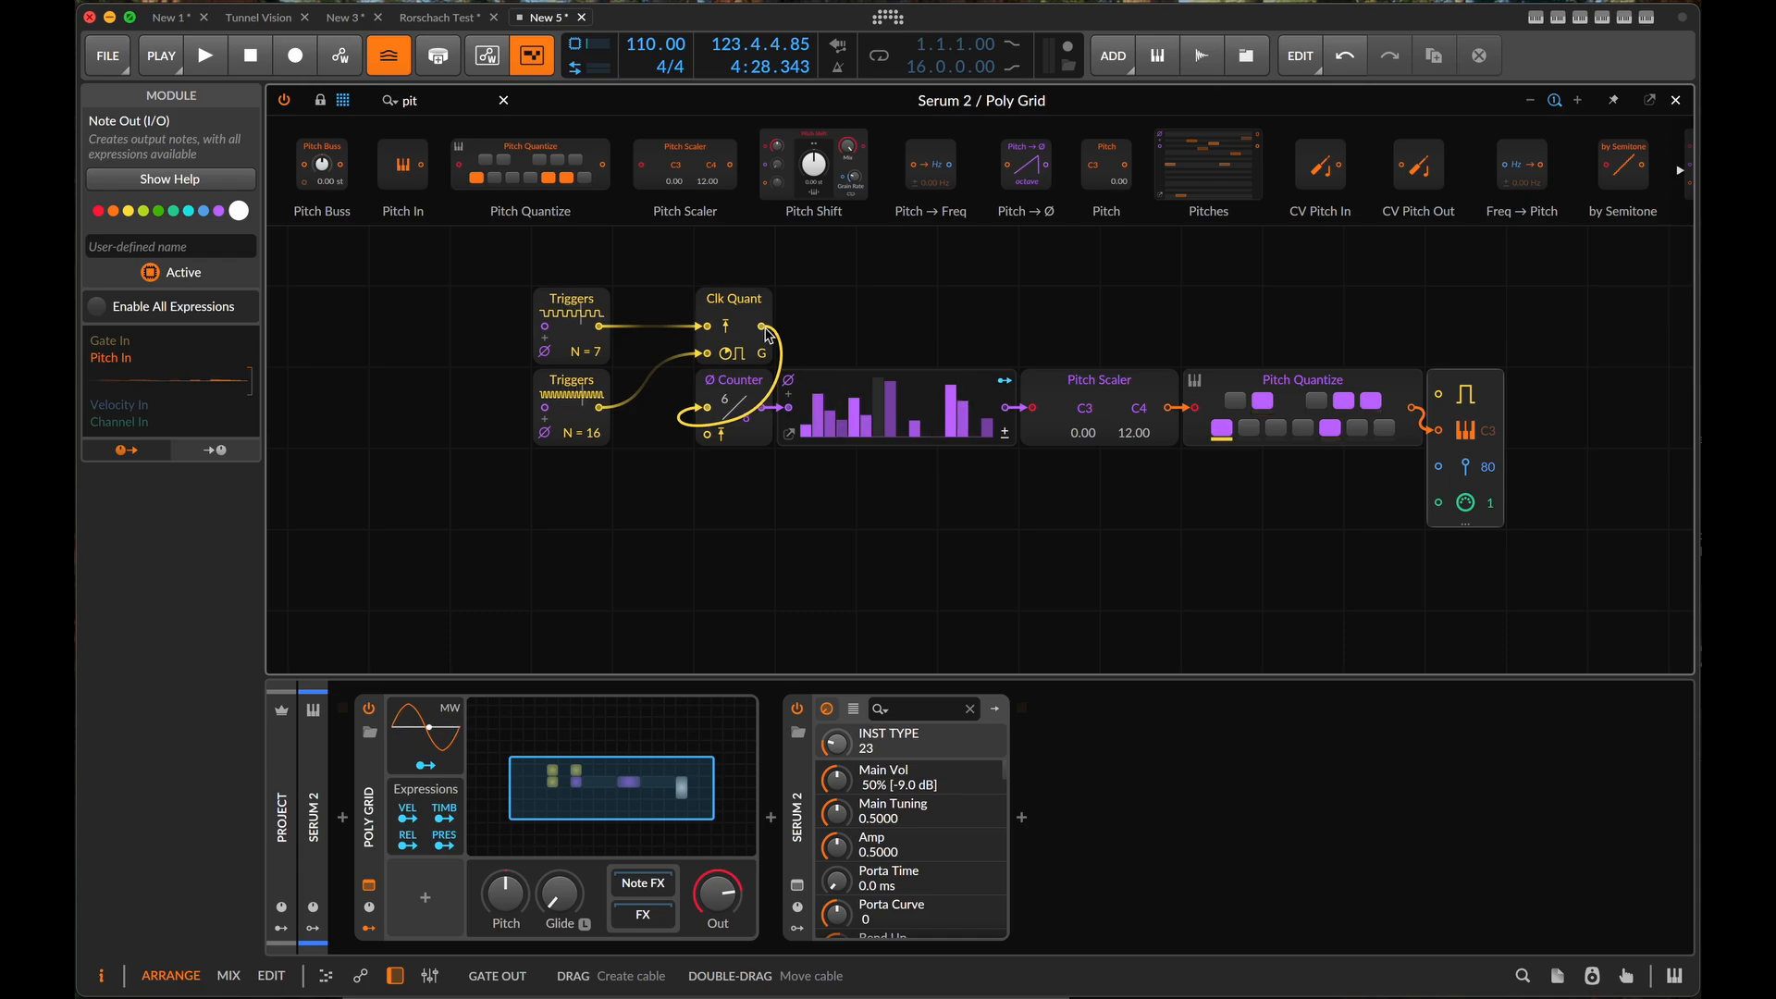
left_click_drag(764, 328, 1441, 397)
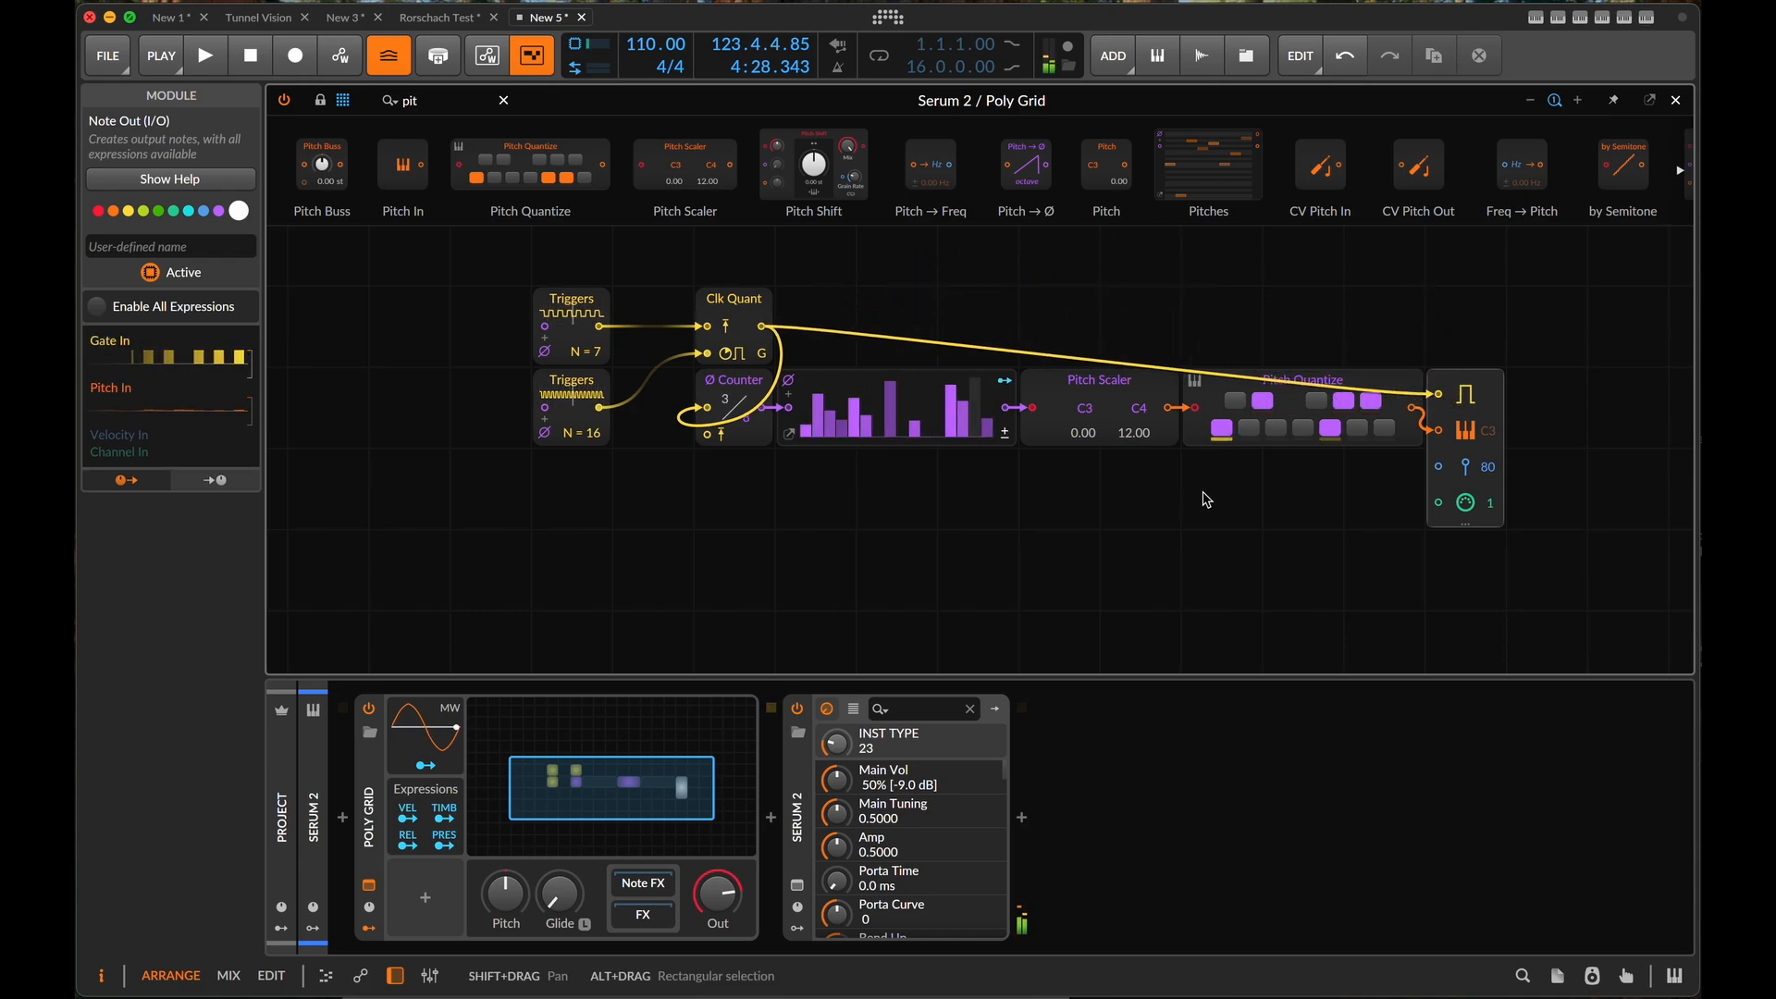
- Switch the Steps pattern to bipolar and randomize its values twice
scroll(1180, 528, "right", 3)
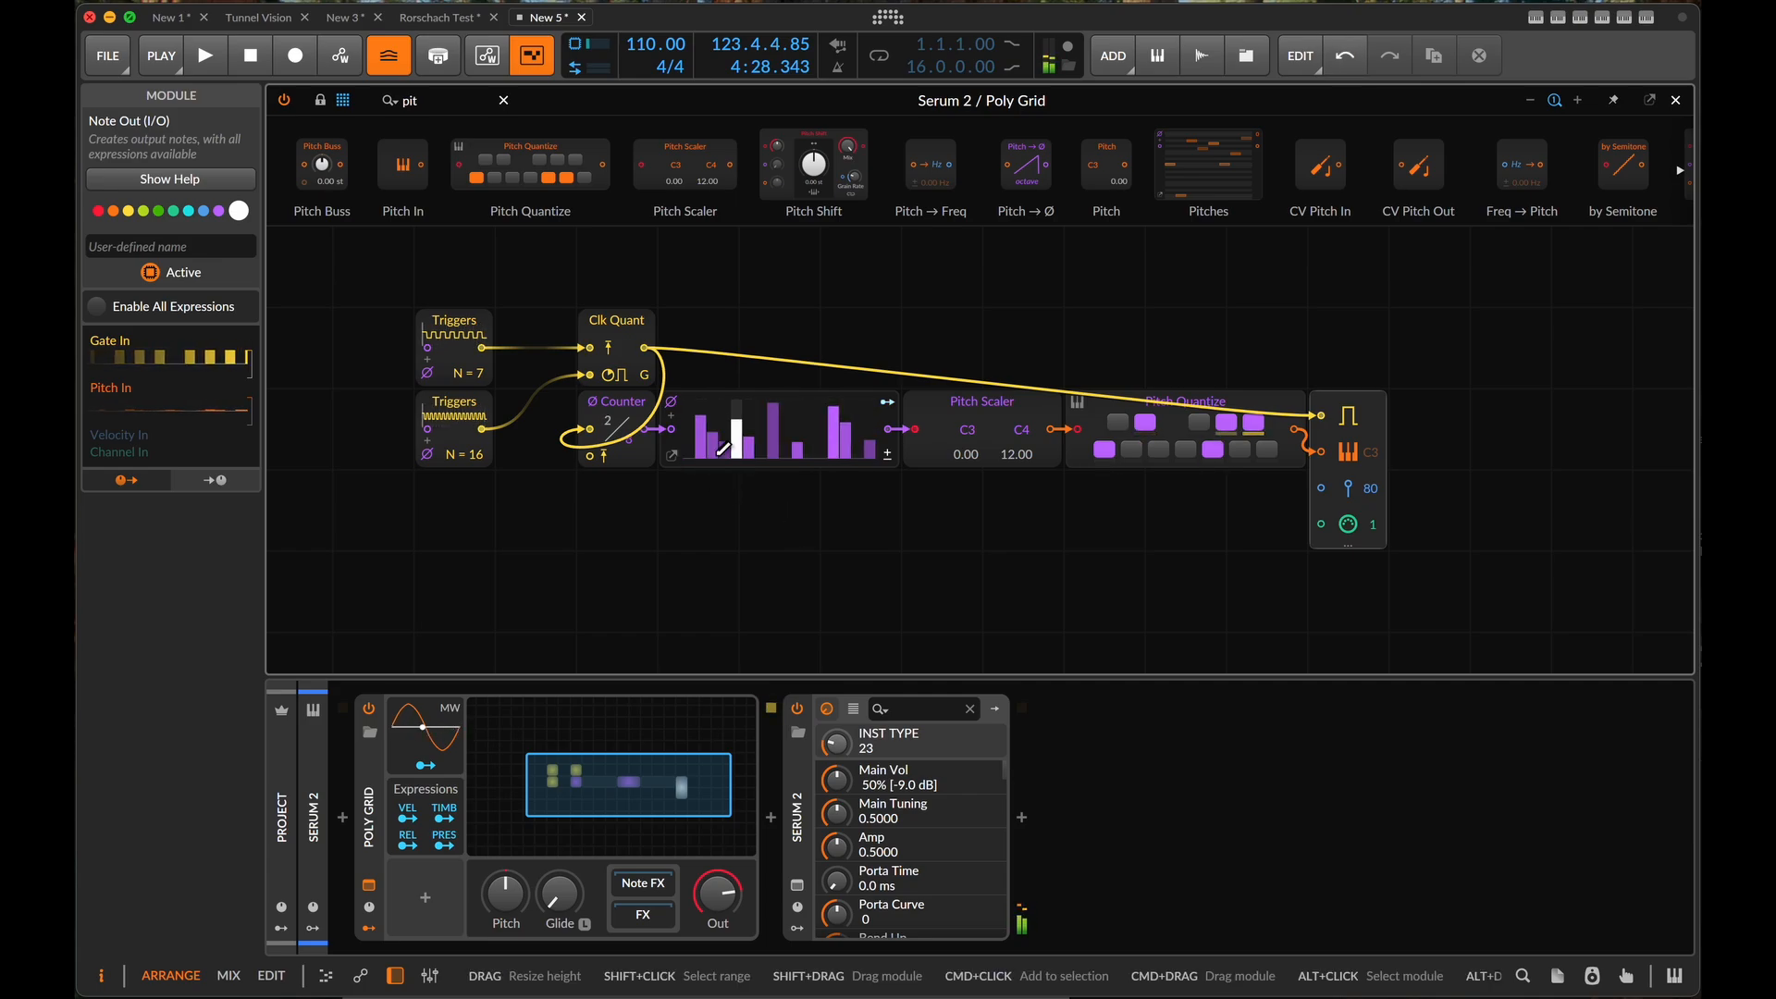
left_click(672, 455)
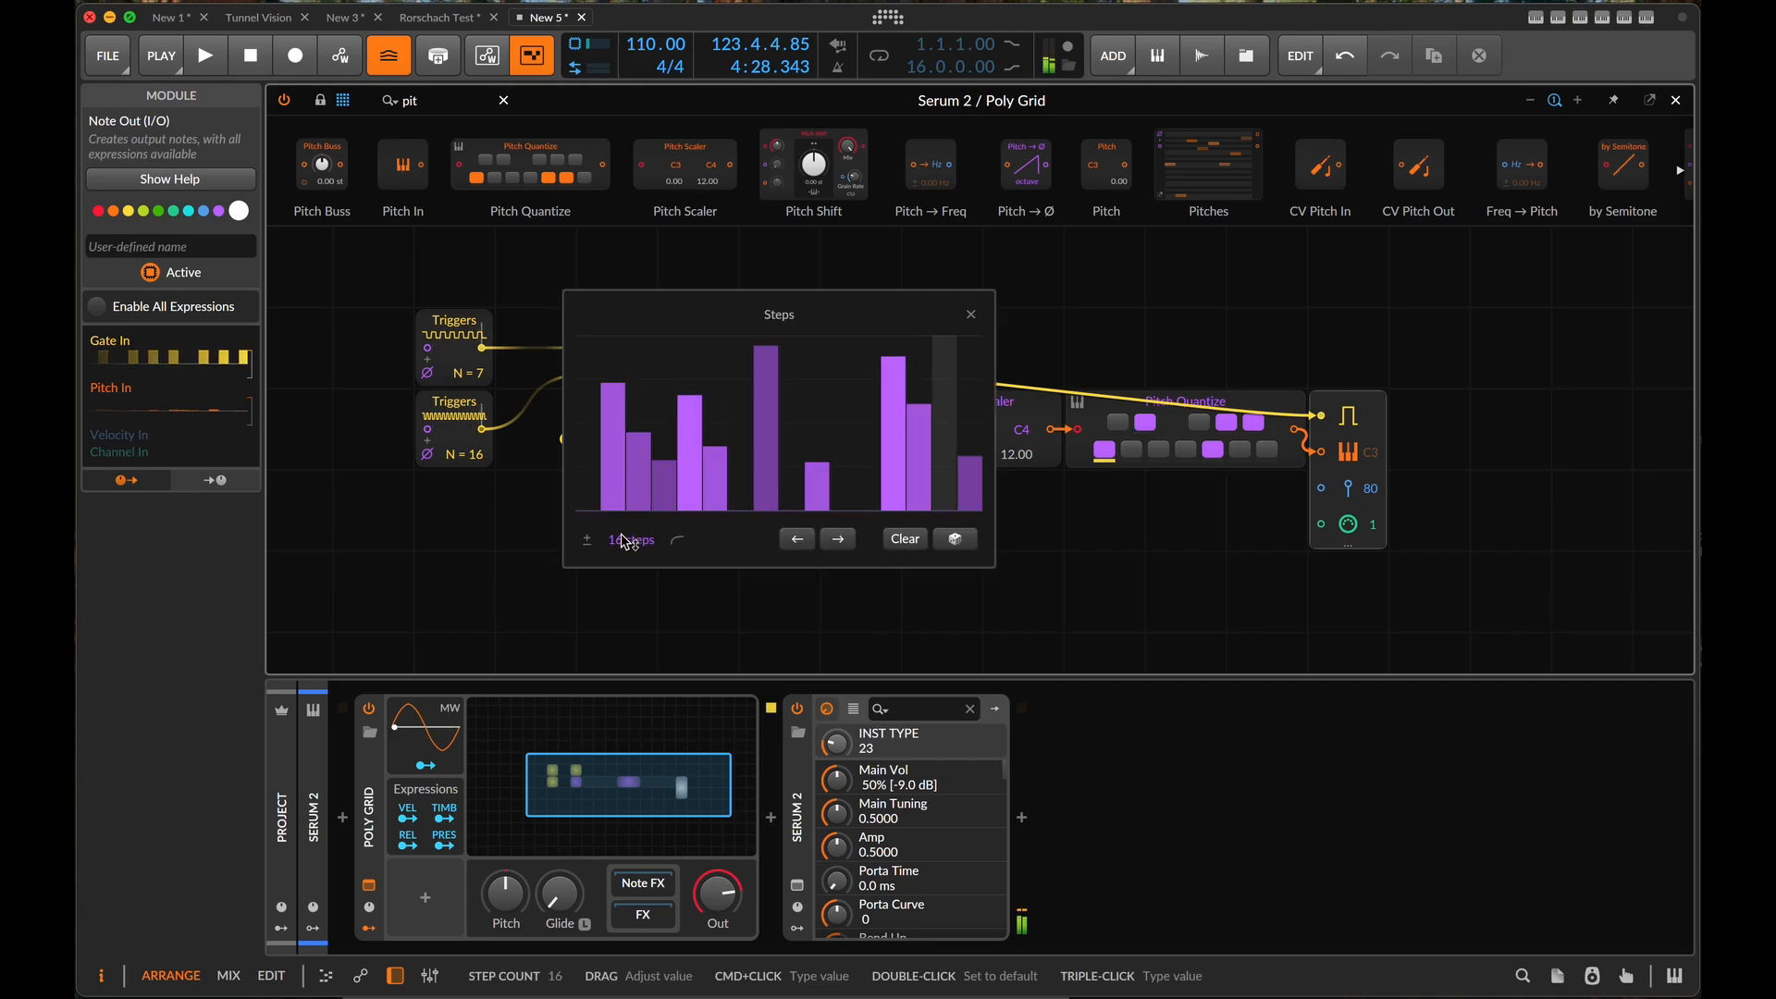
left_click(586, 539)
left_click(957, 548)
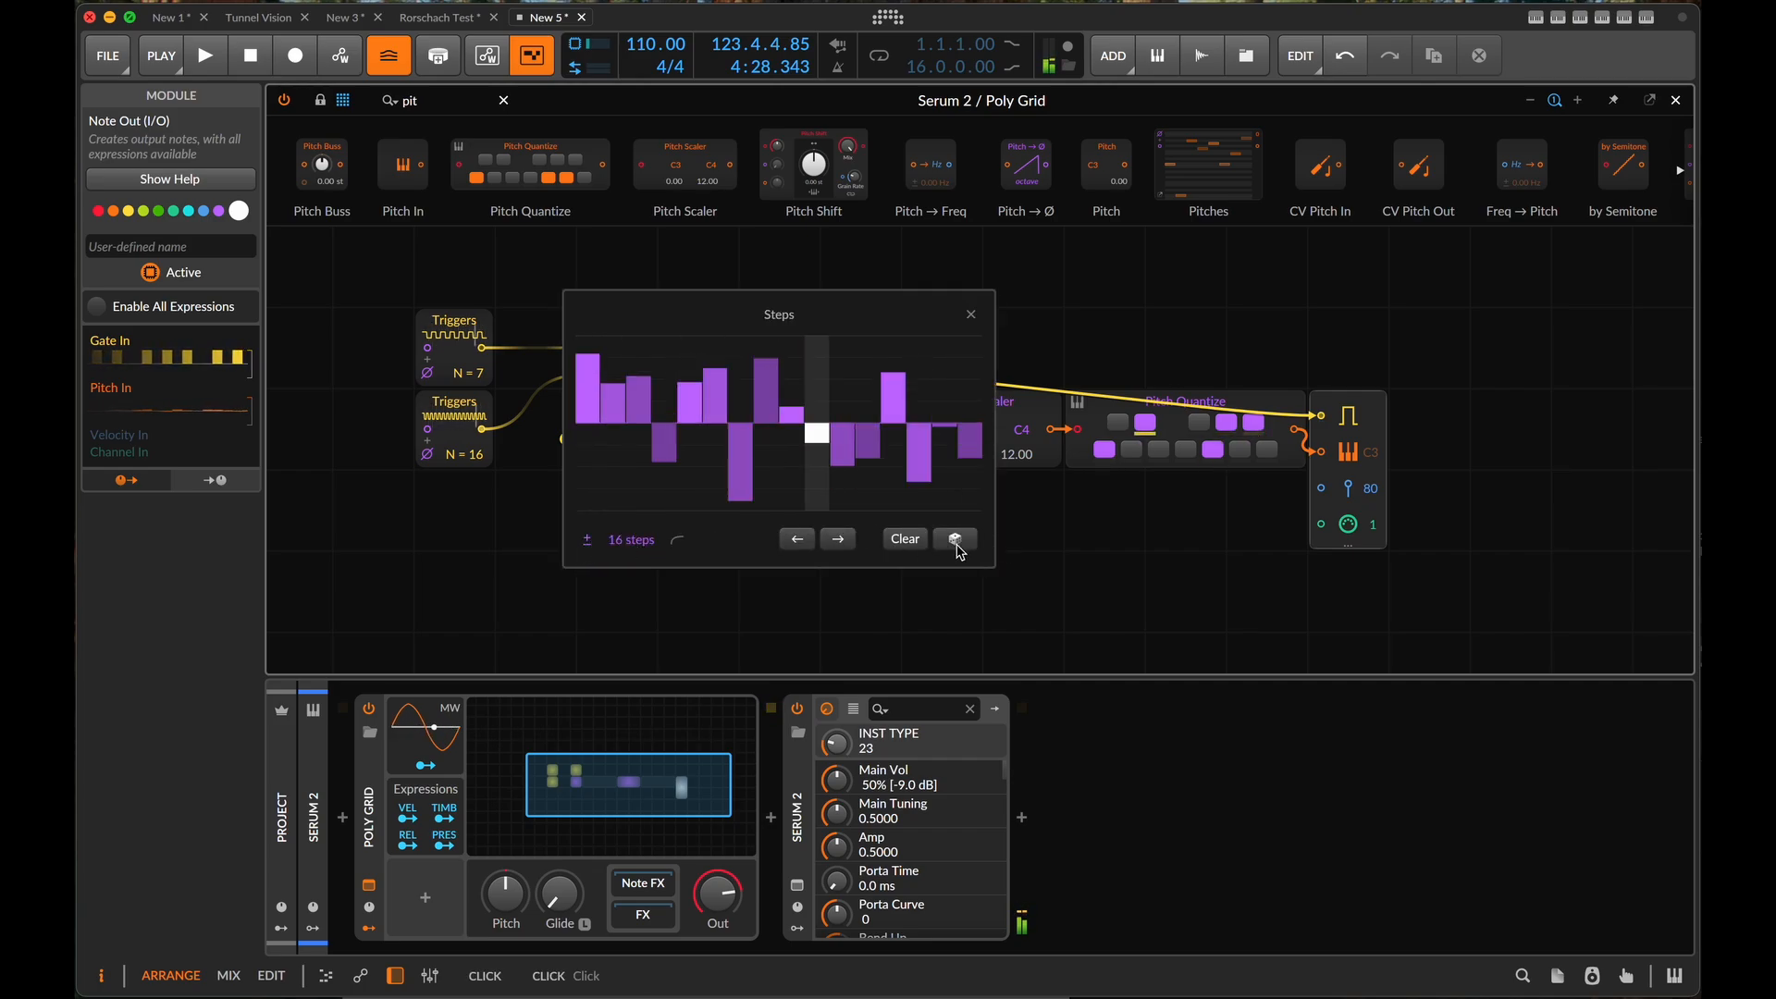
left_click(956, 540)
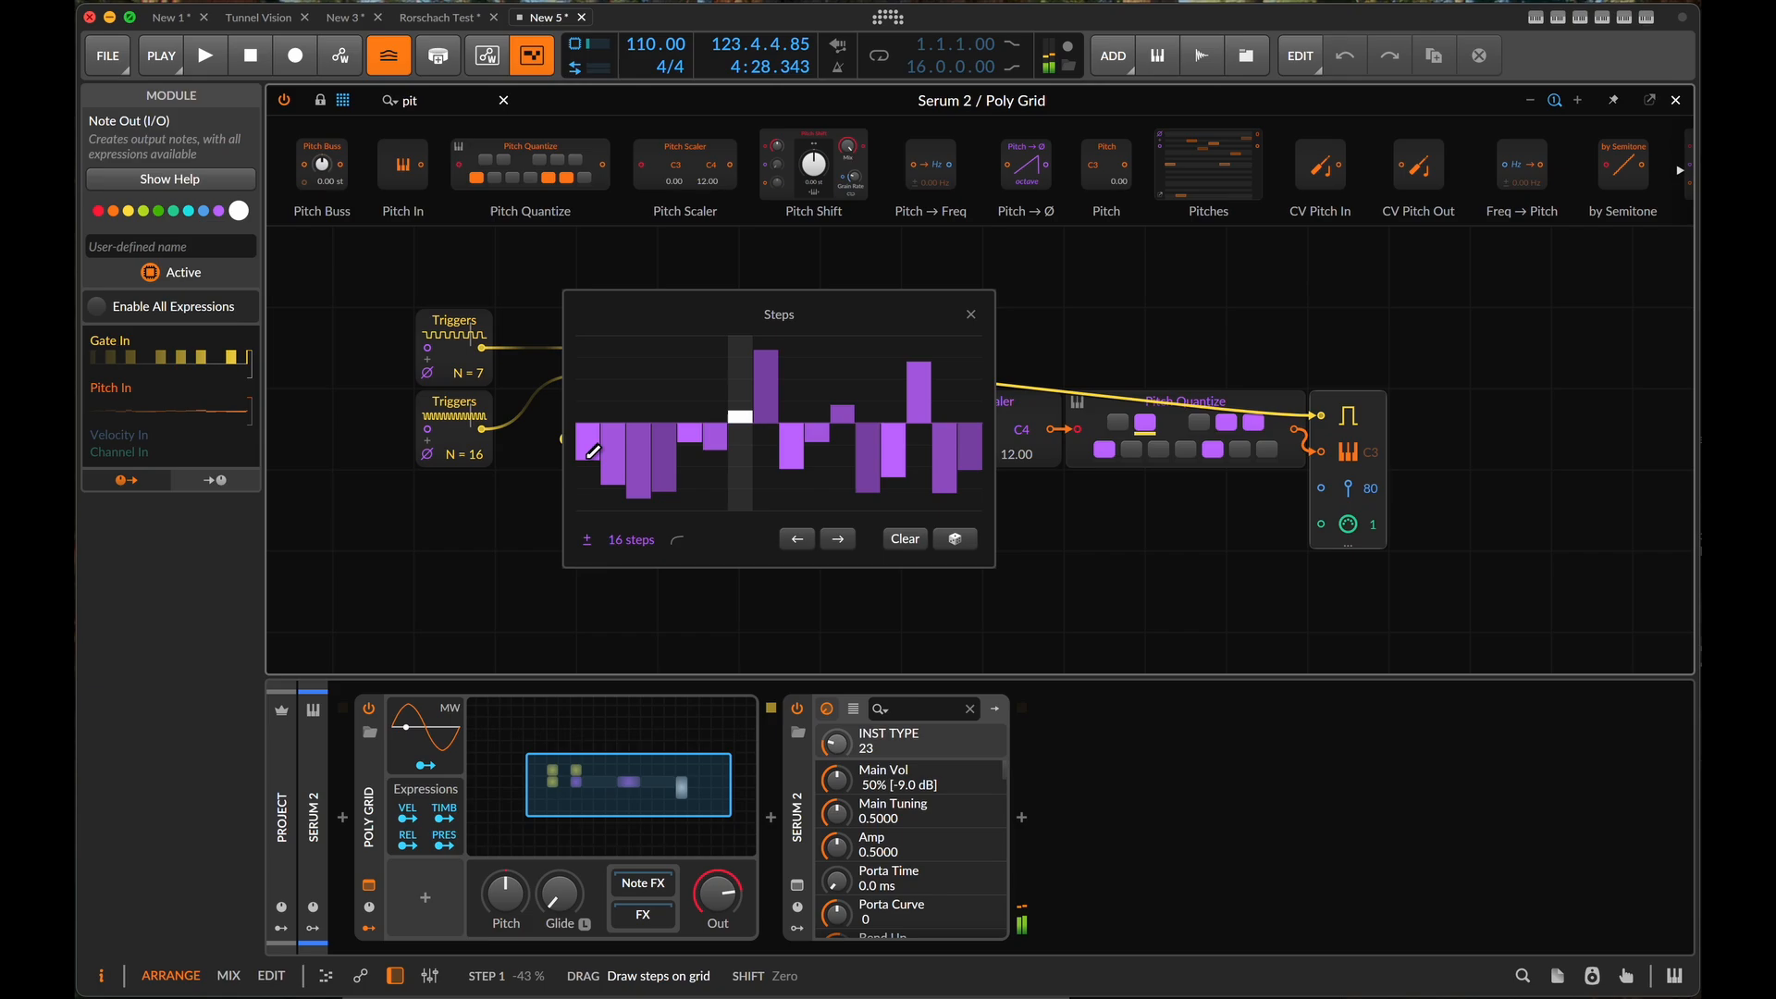
- Redraw the Steps pattern with step 1 at zero, step 3 less negative, and steps 5, 9, 10, 12 and 13 above zero
left_click_drag(593, 451, 594, 417)
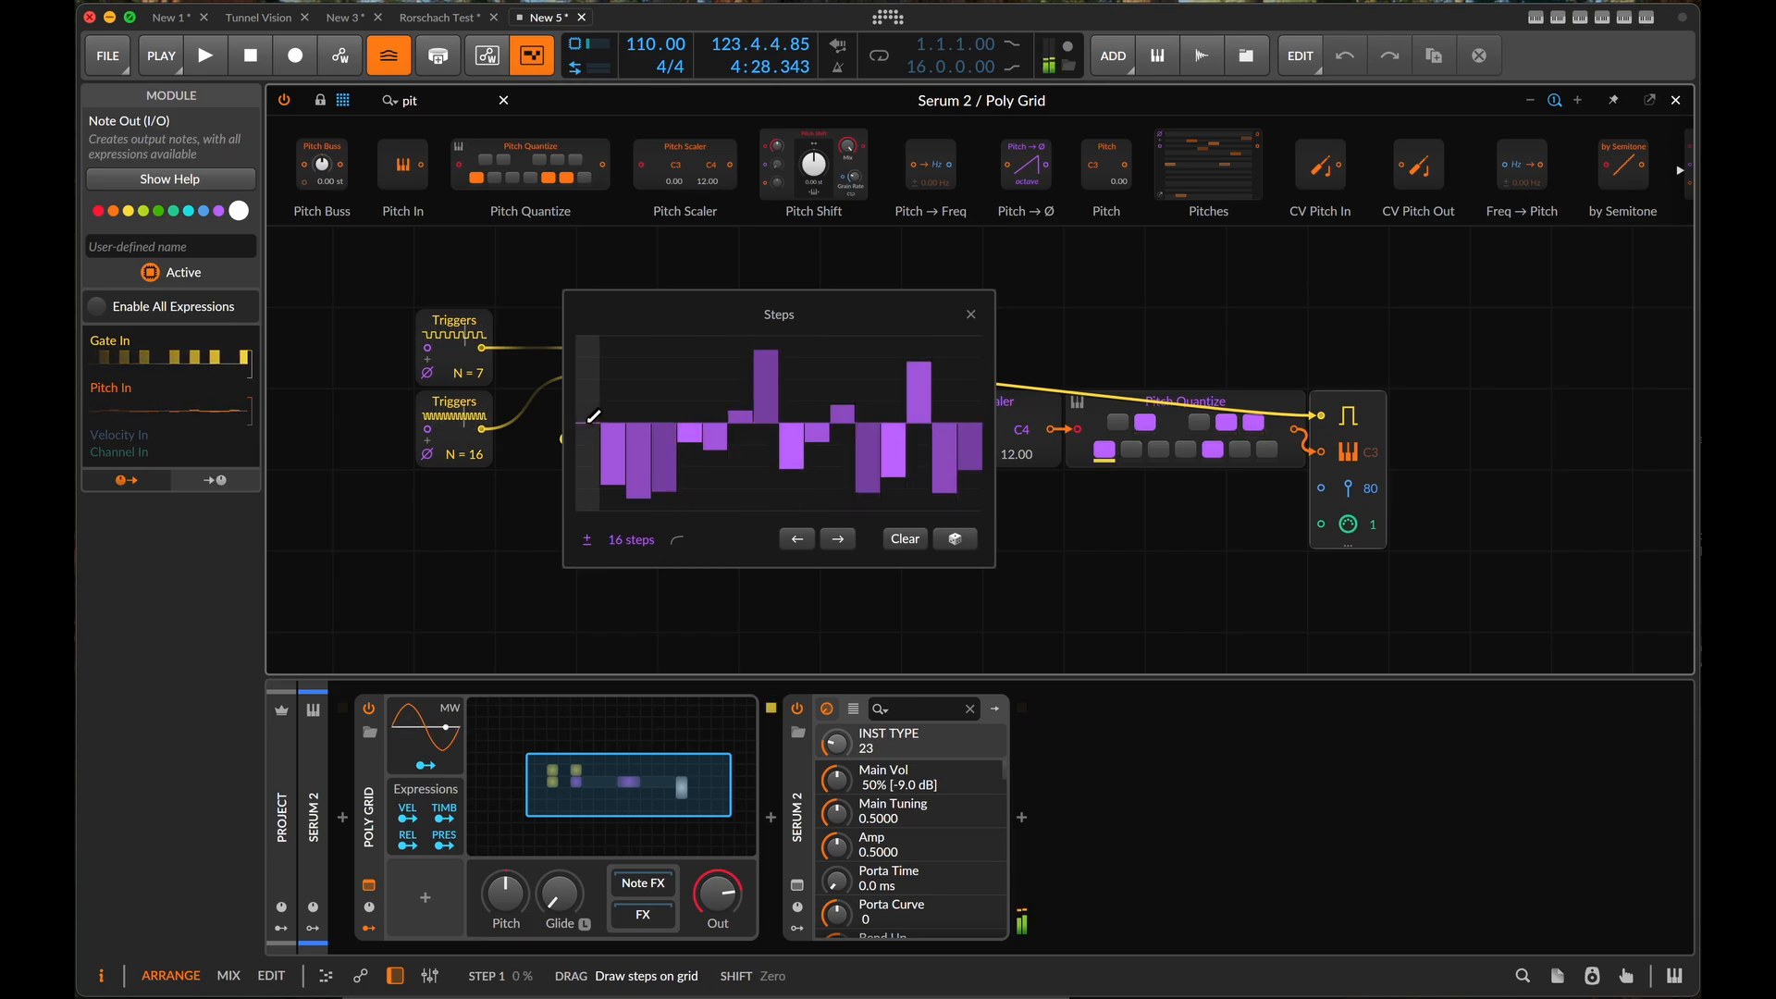
left_click(643, 448)
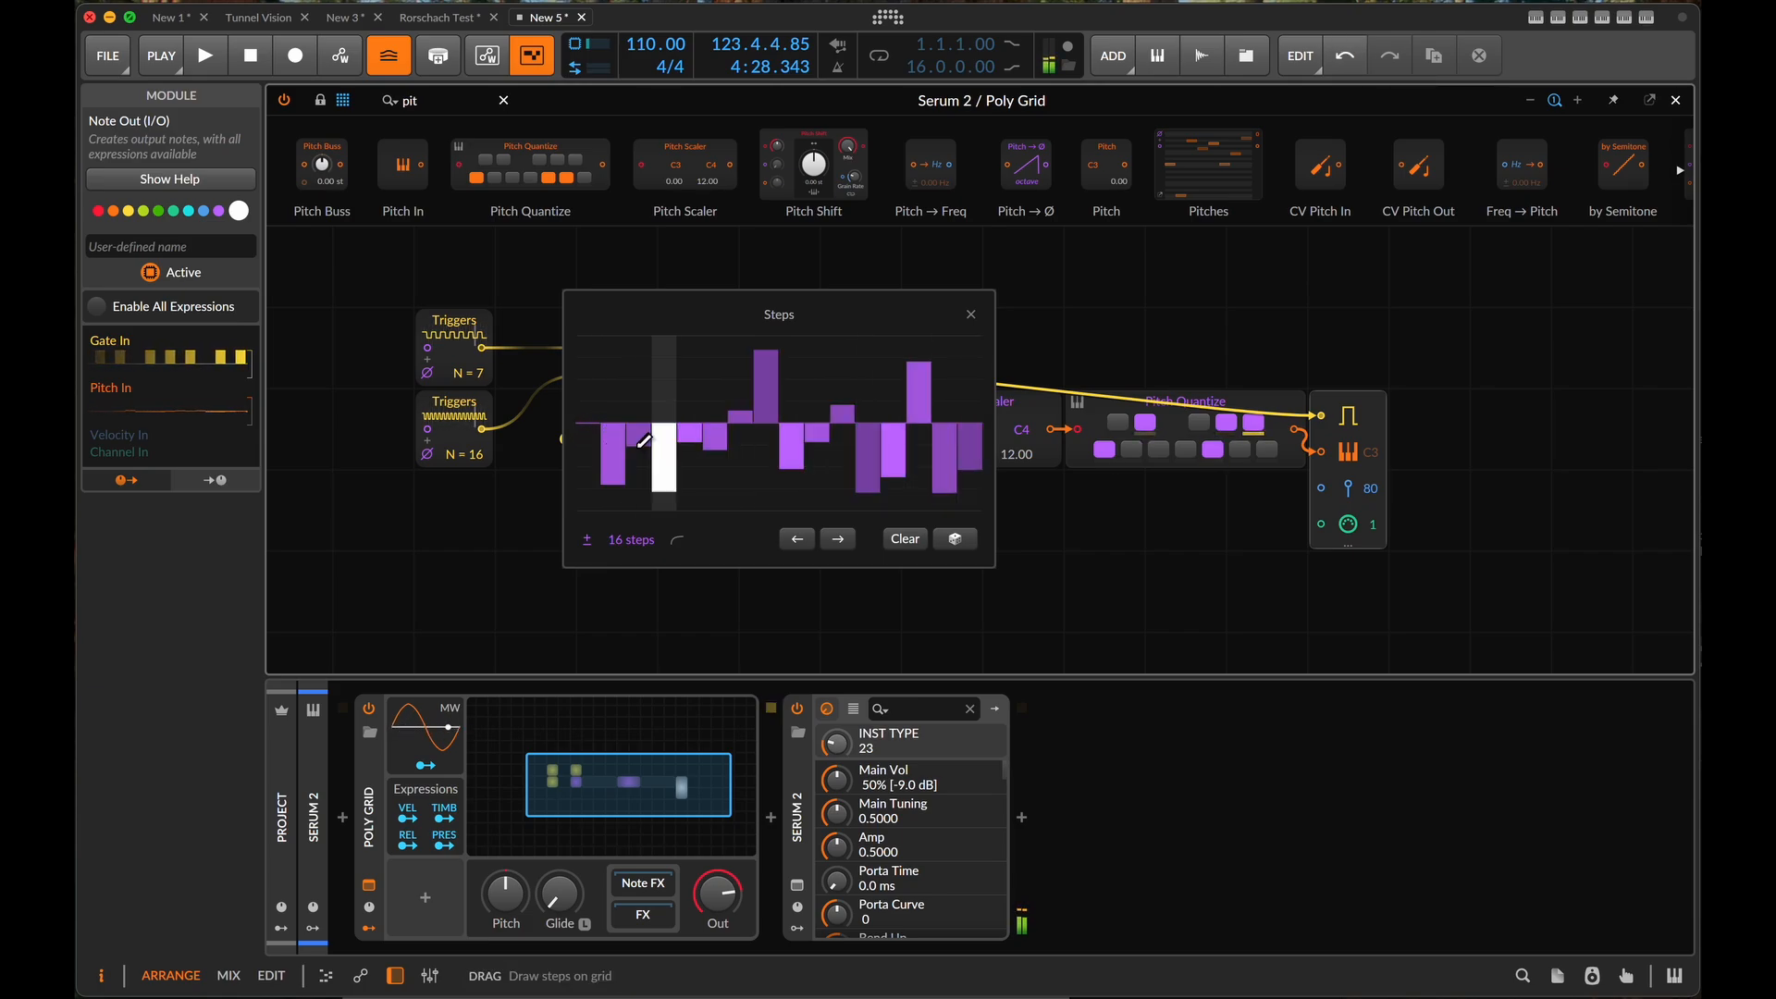
left_click(687, 397)
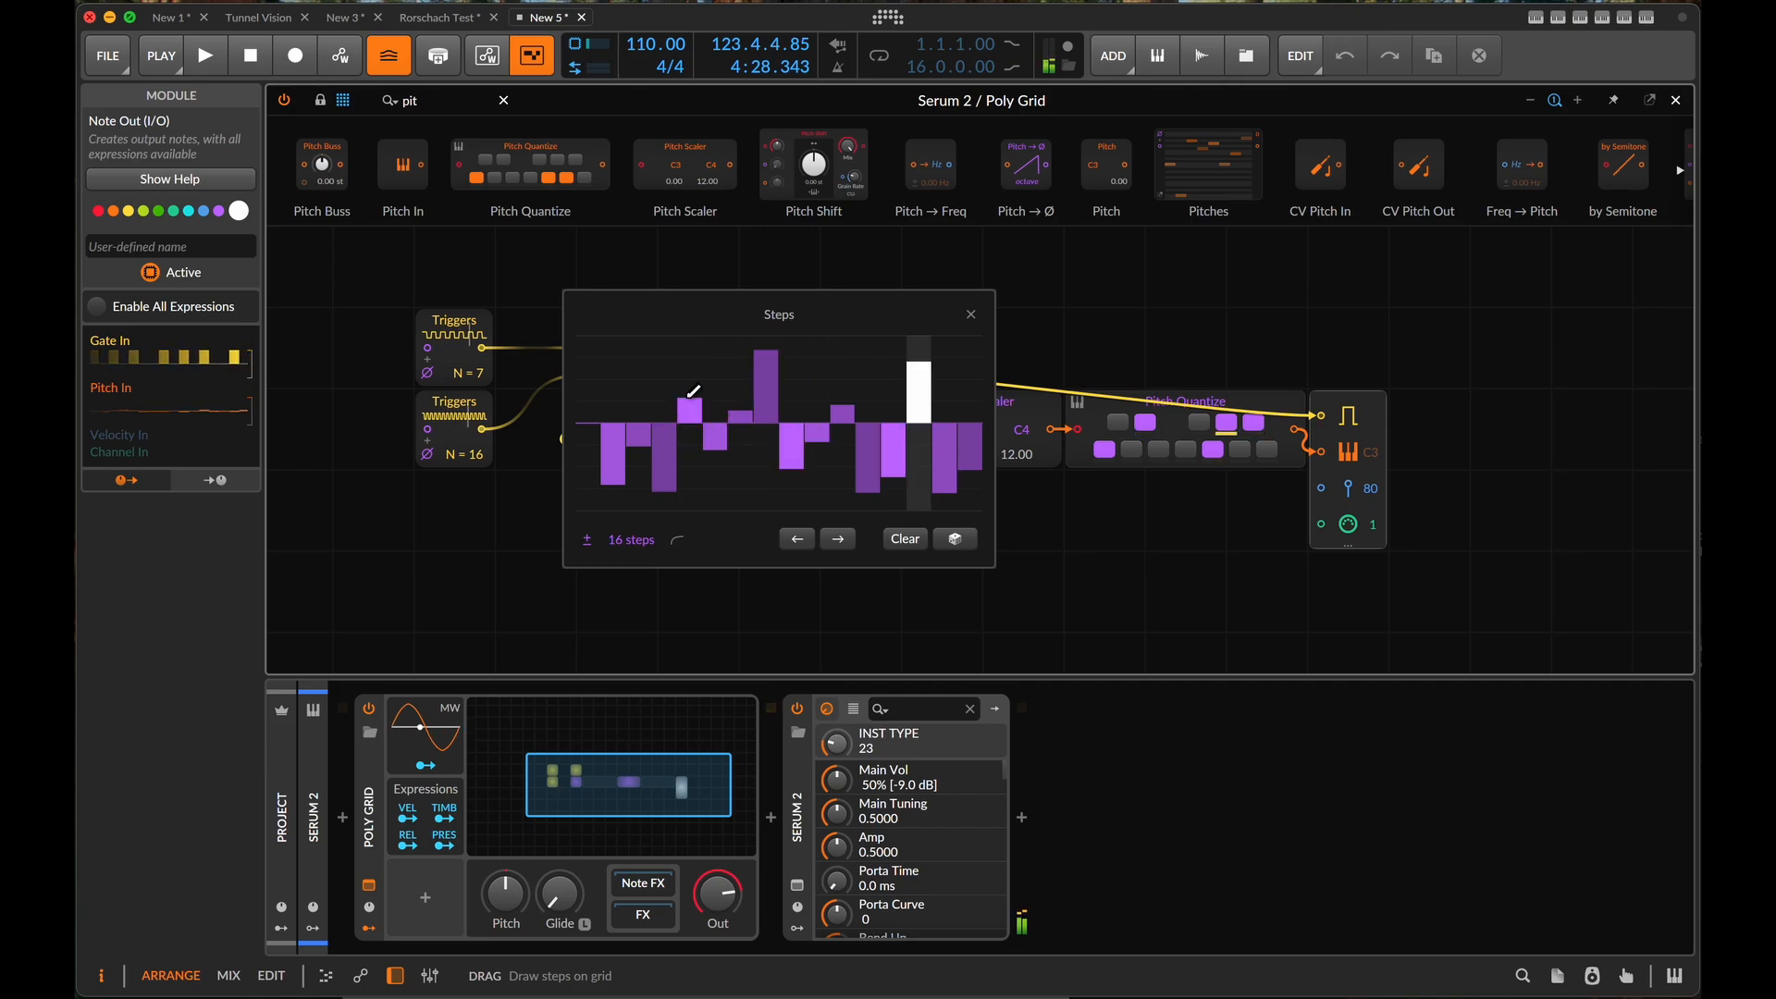
left_click(796, 409)
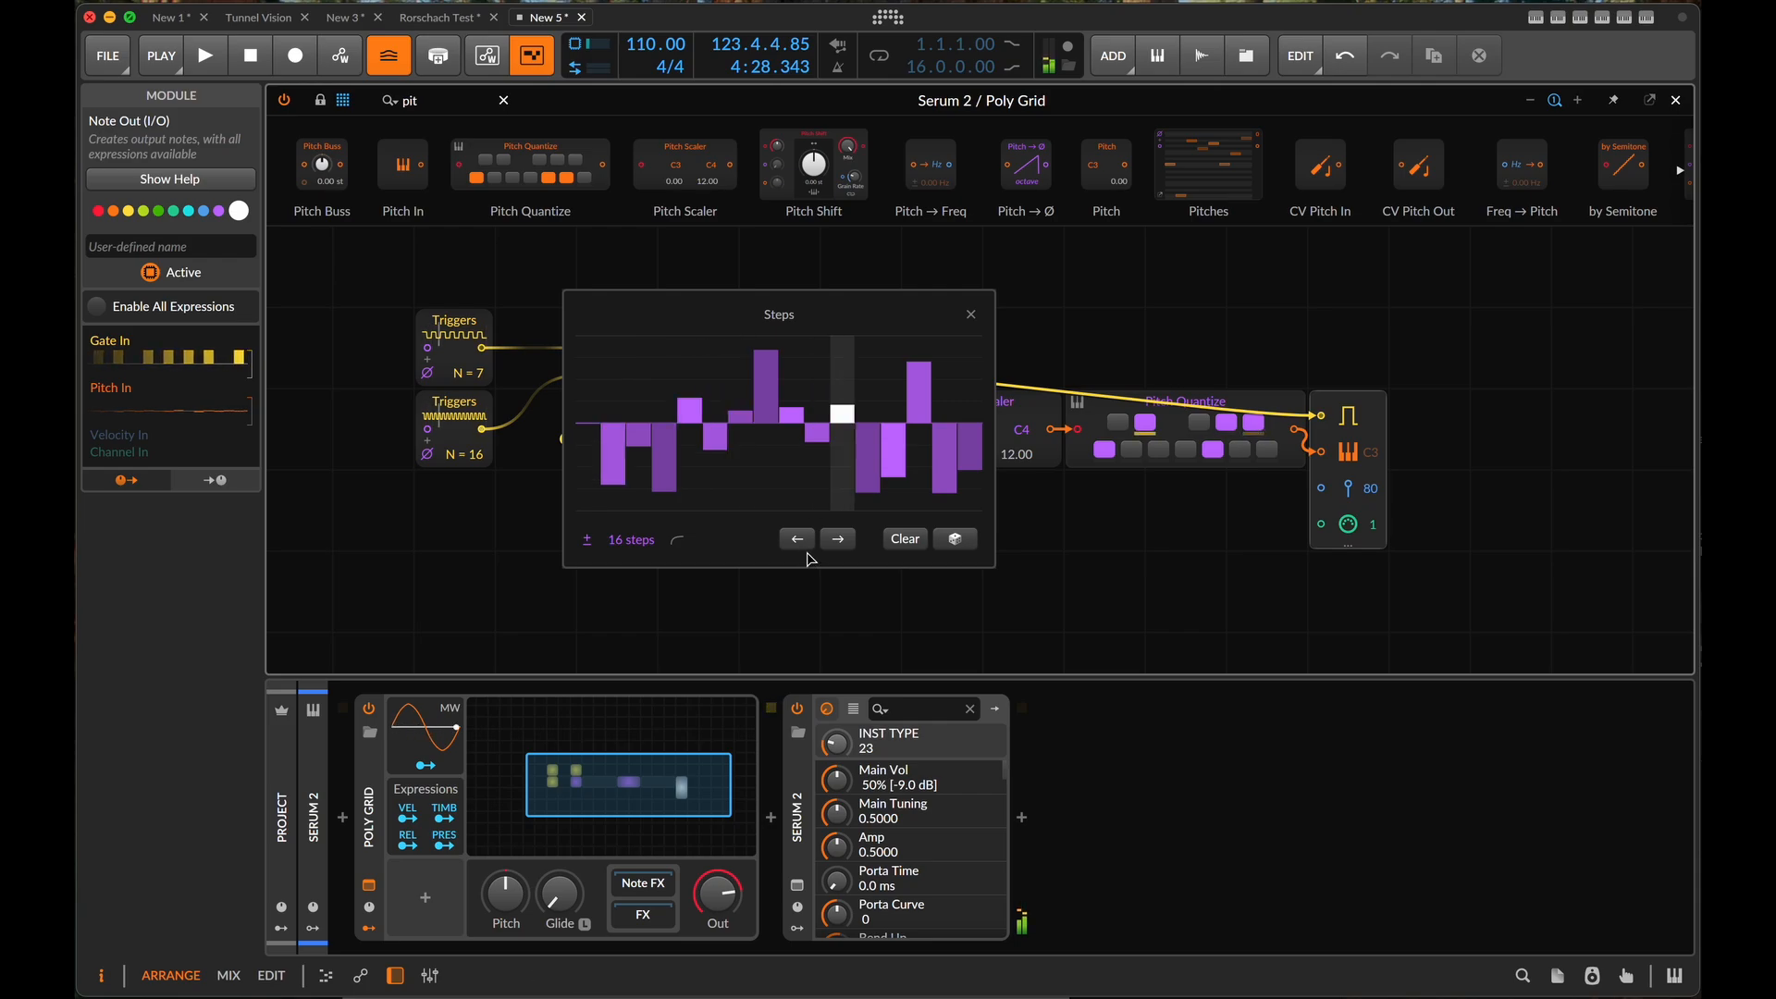
left_click(814, 392)
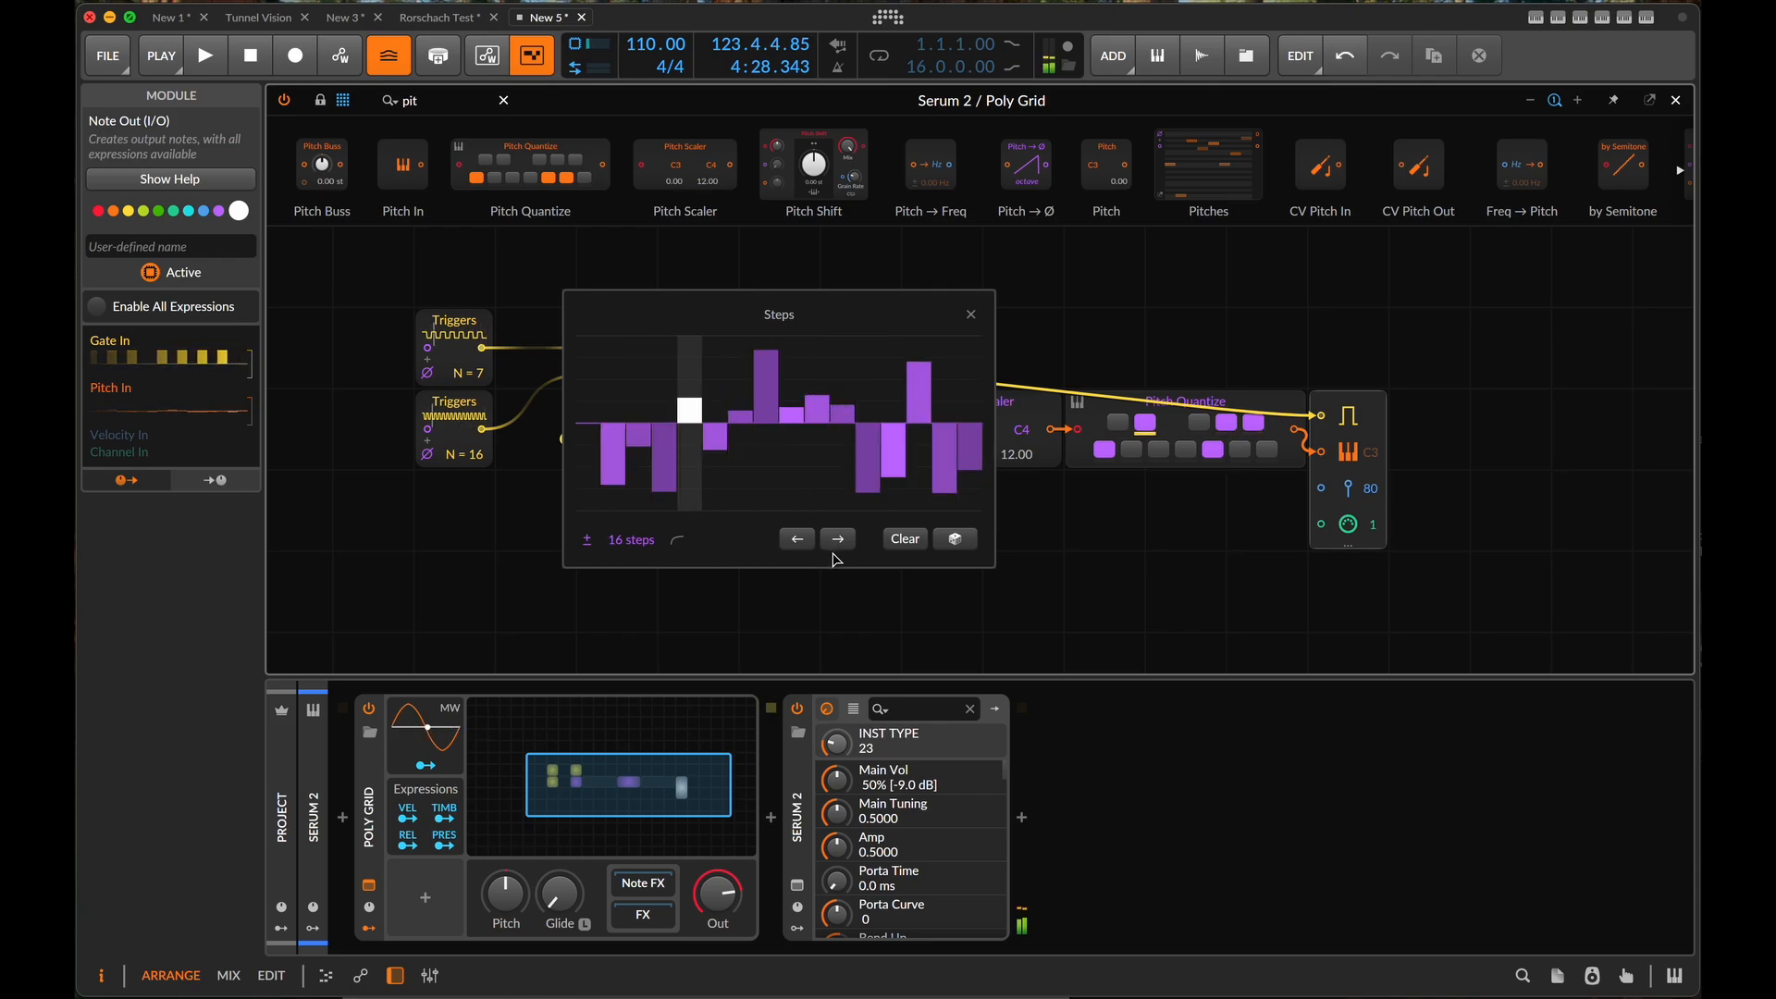
left_click(874, 388)
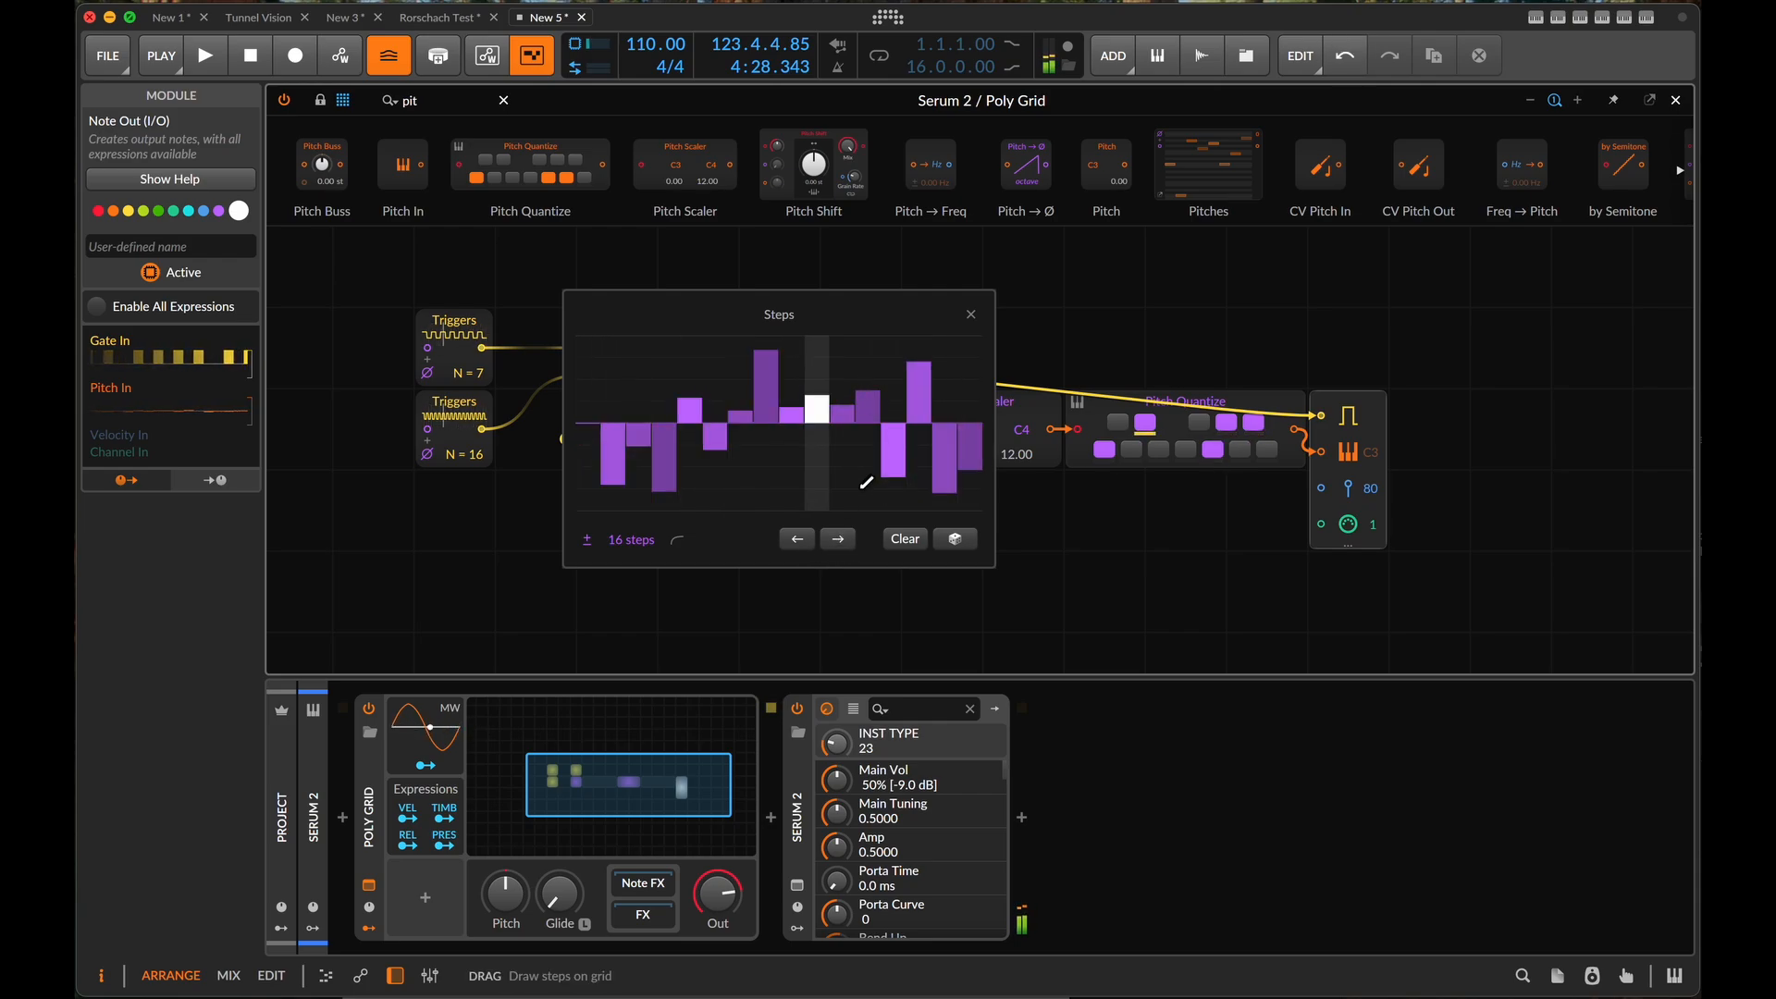
left_click(894, 412)
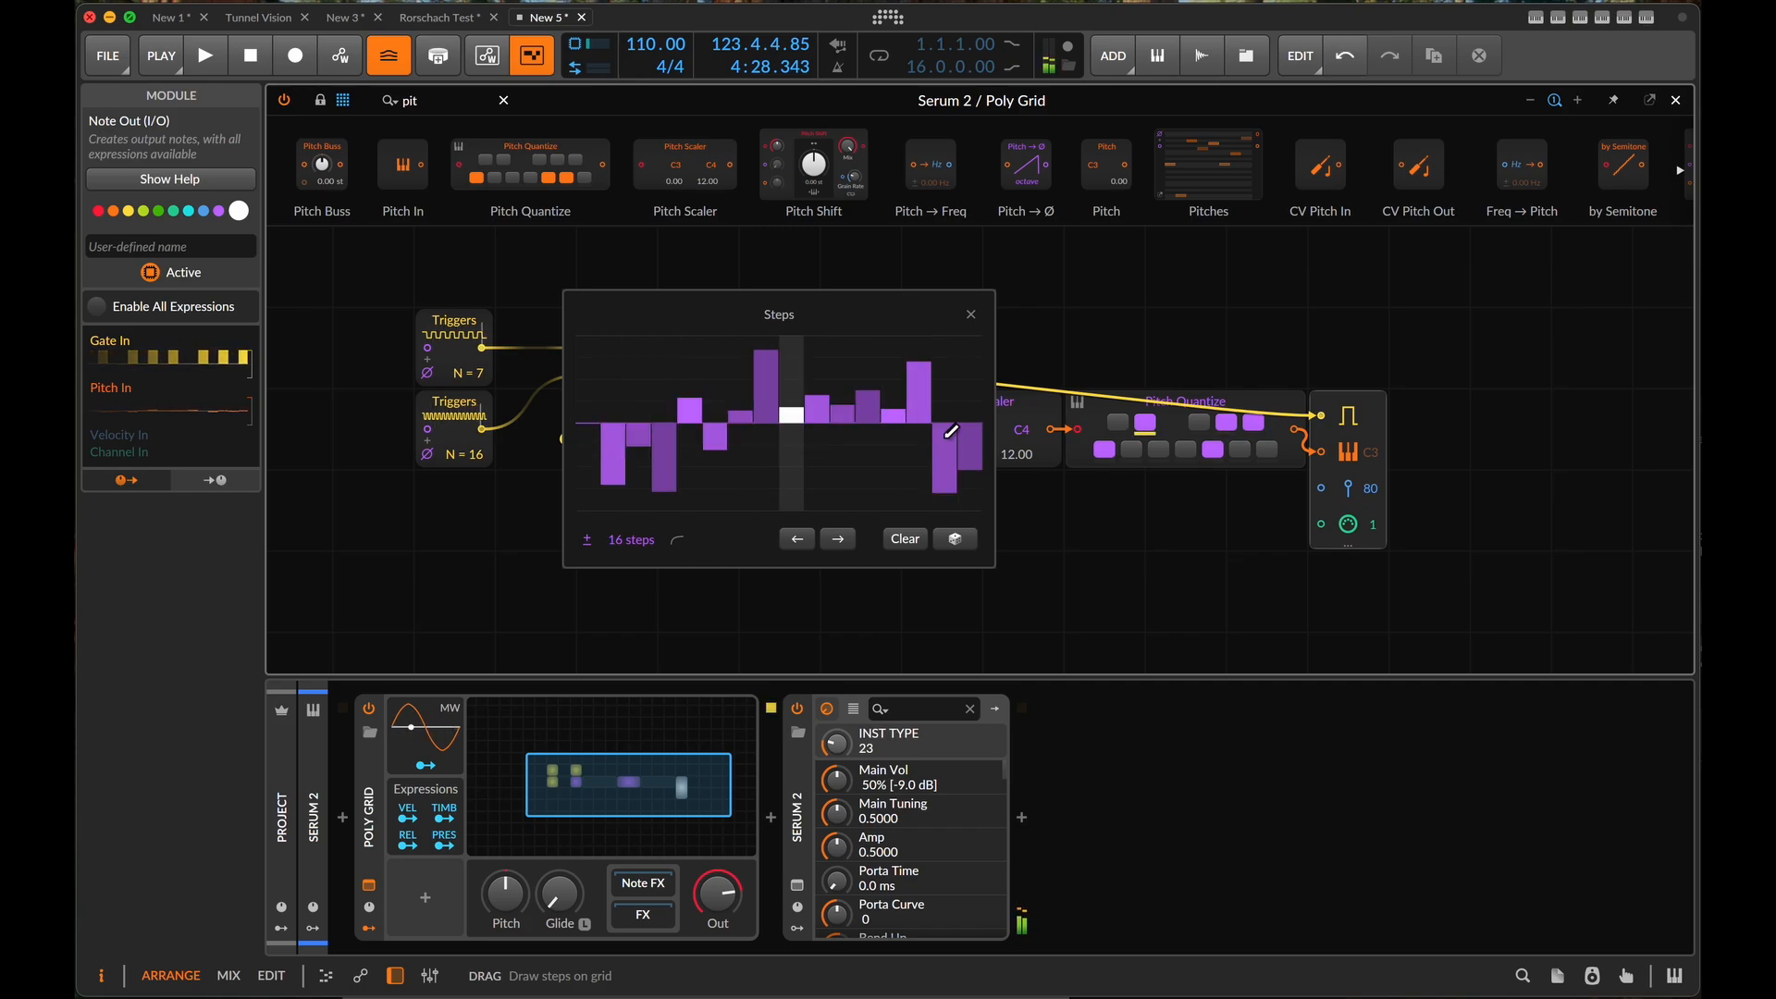
left_click(970, 318)
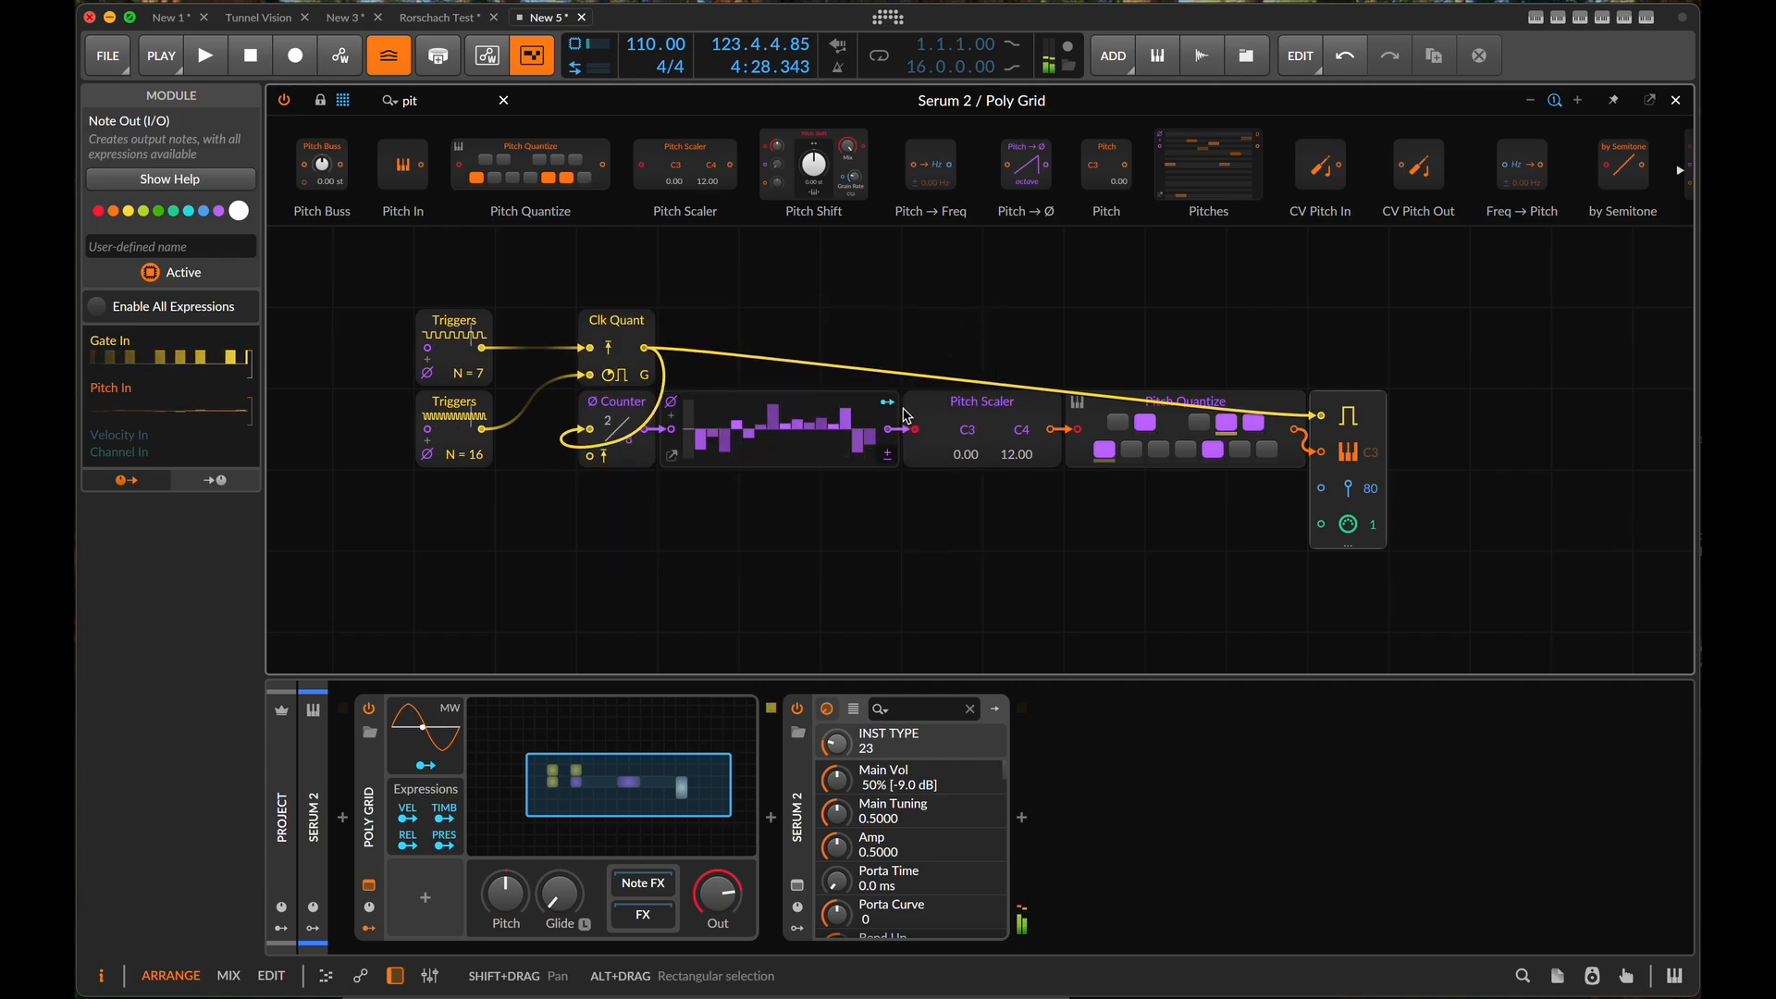
- Insert a Select In module between the Clk Quant output and Note Out's gate input
scroll(866, 534, "left", 2)
scroll(866, 533, "down", 1)
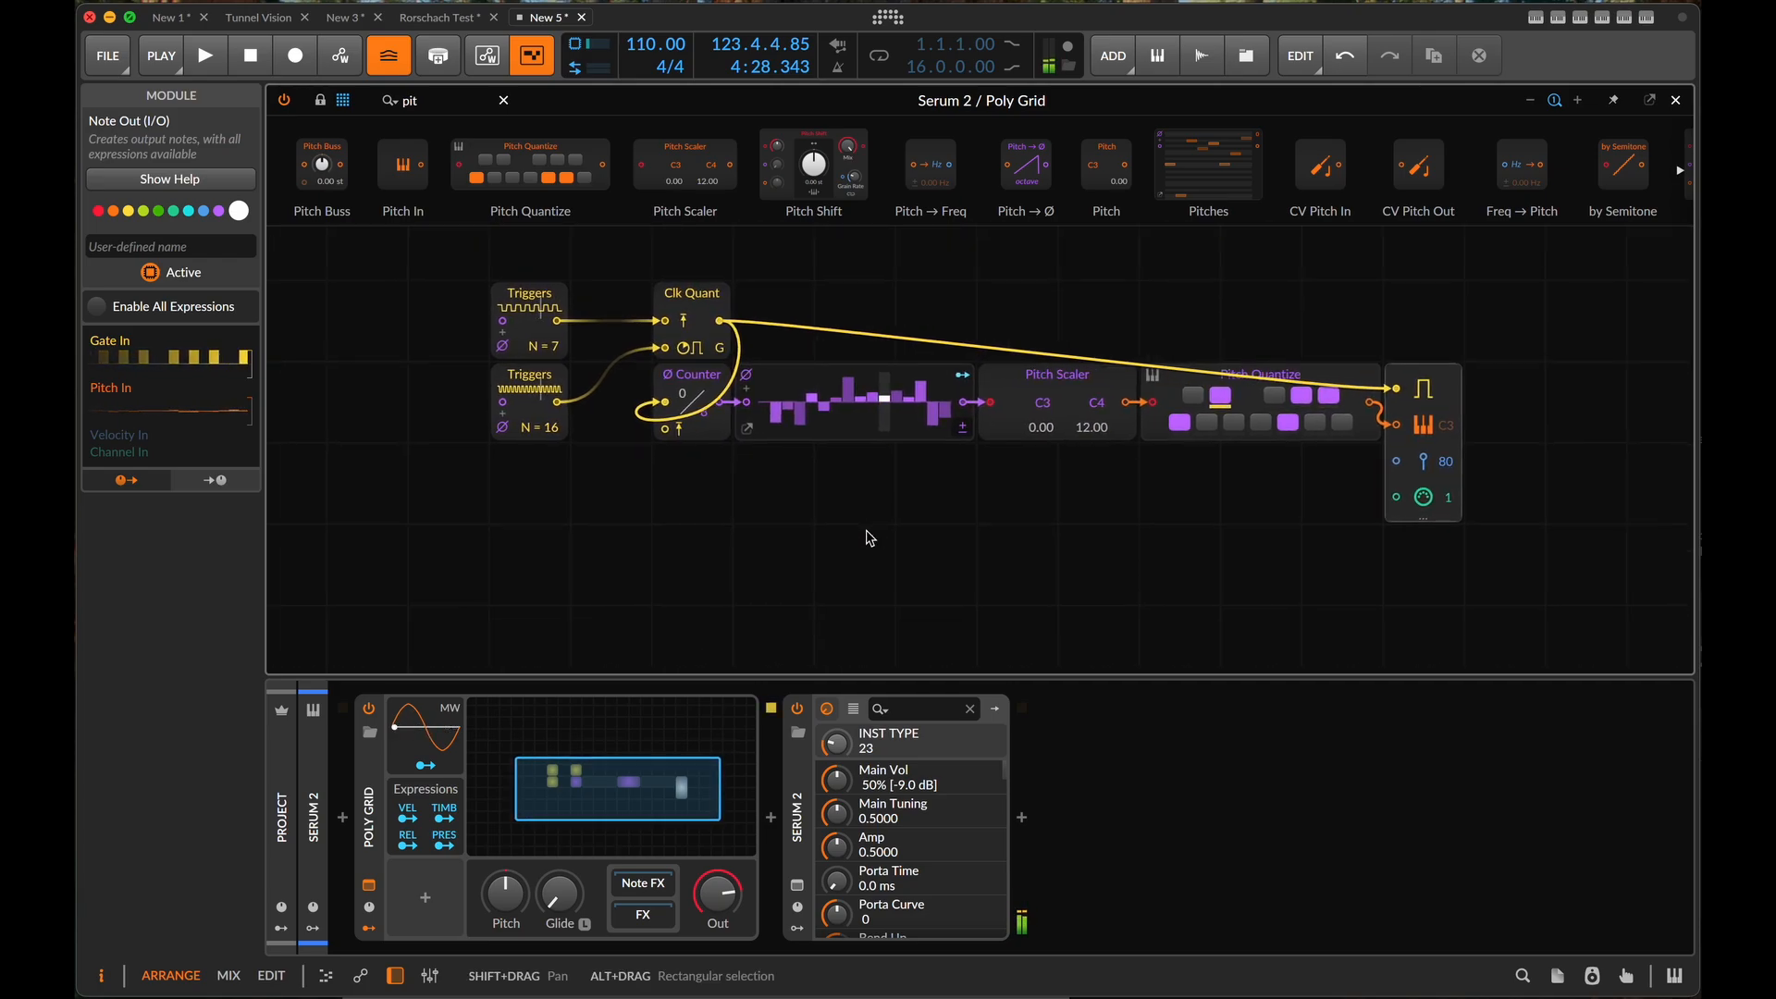
scroll(867, 534, "right", 1)
scroll(867, 533, "up", 1)
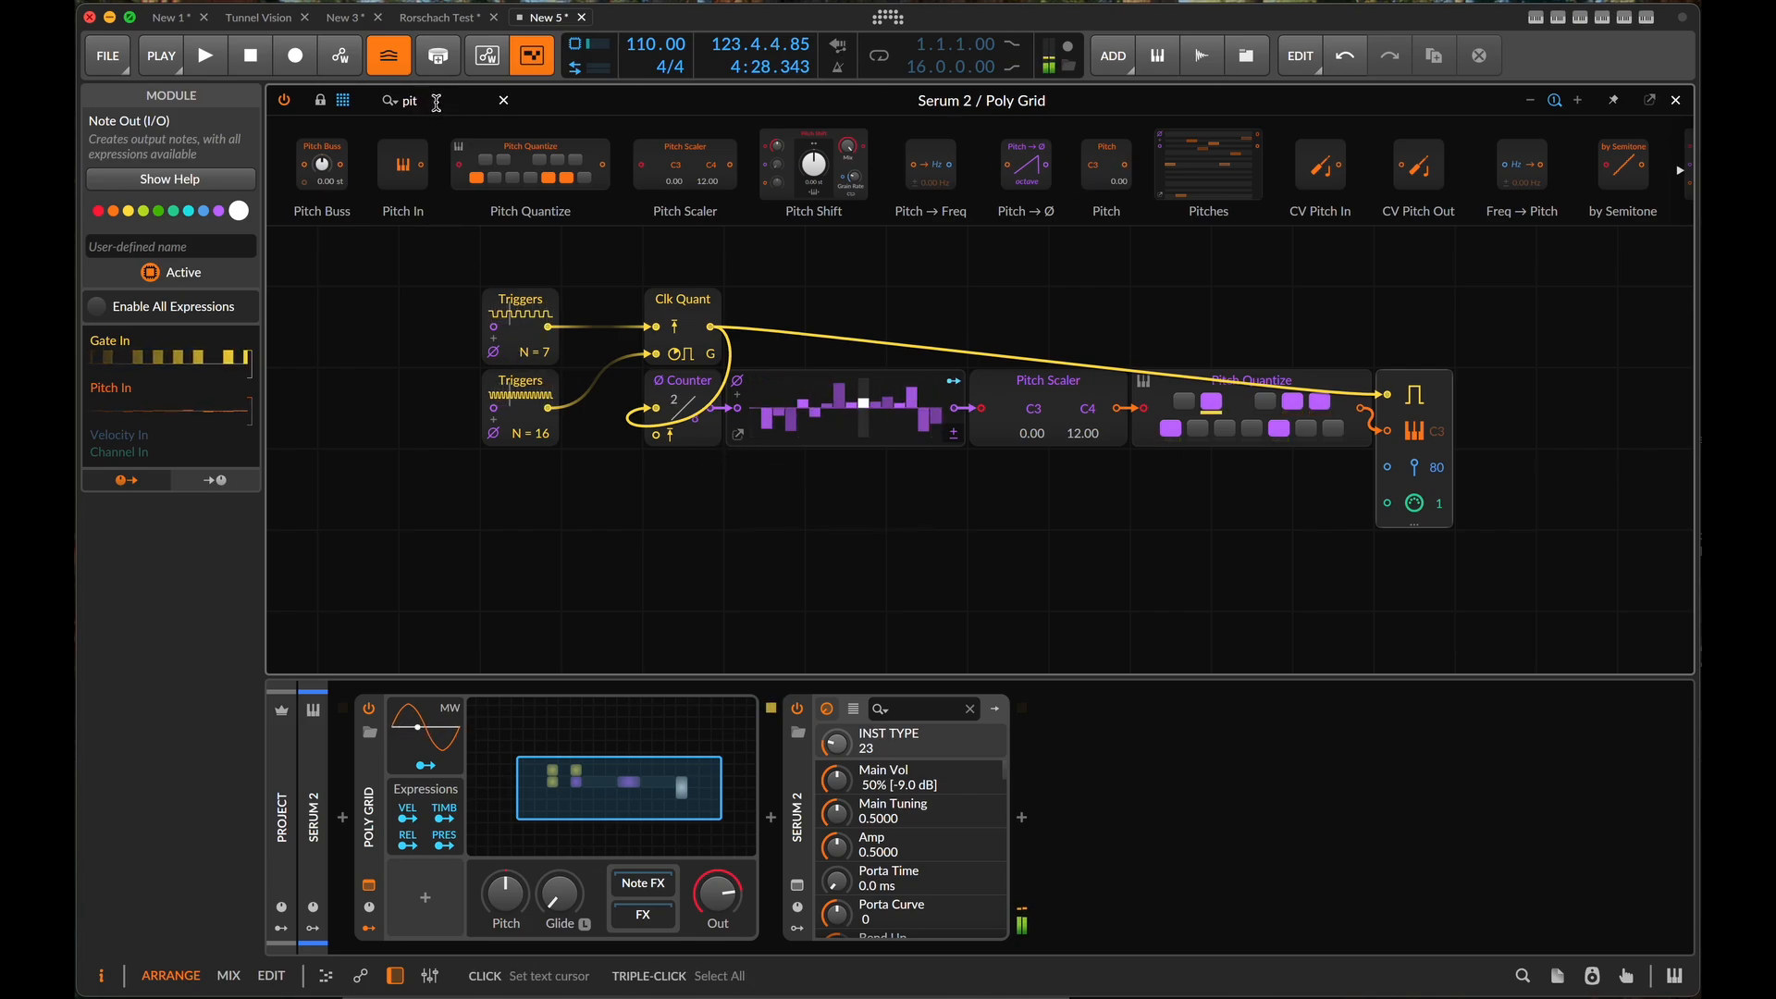
type("se")
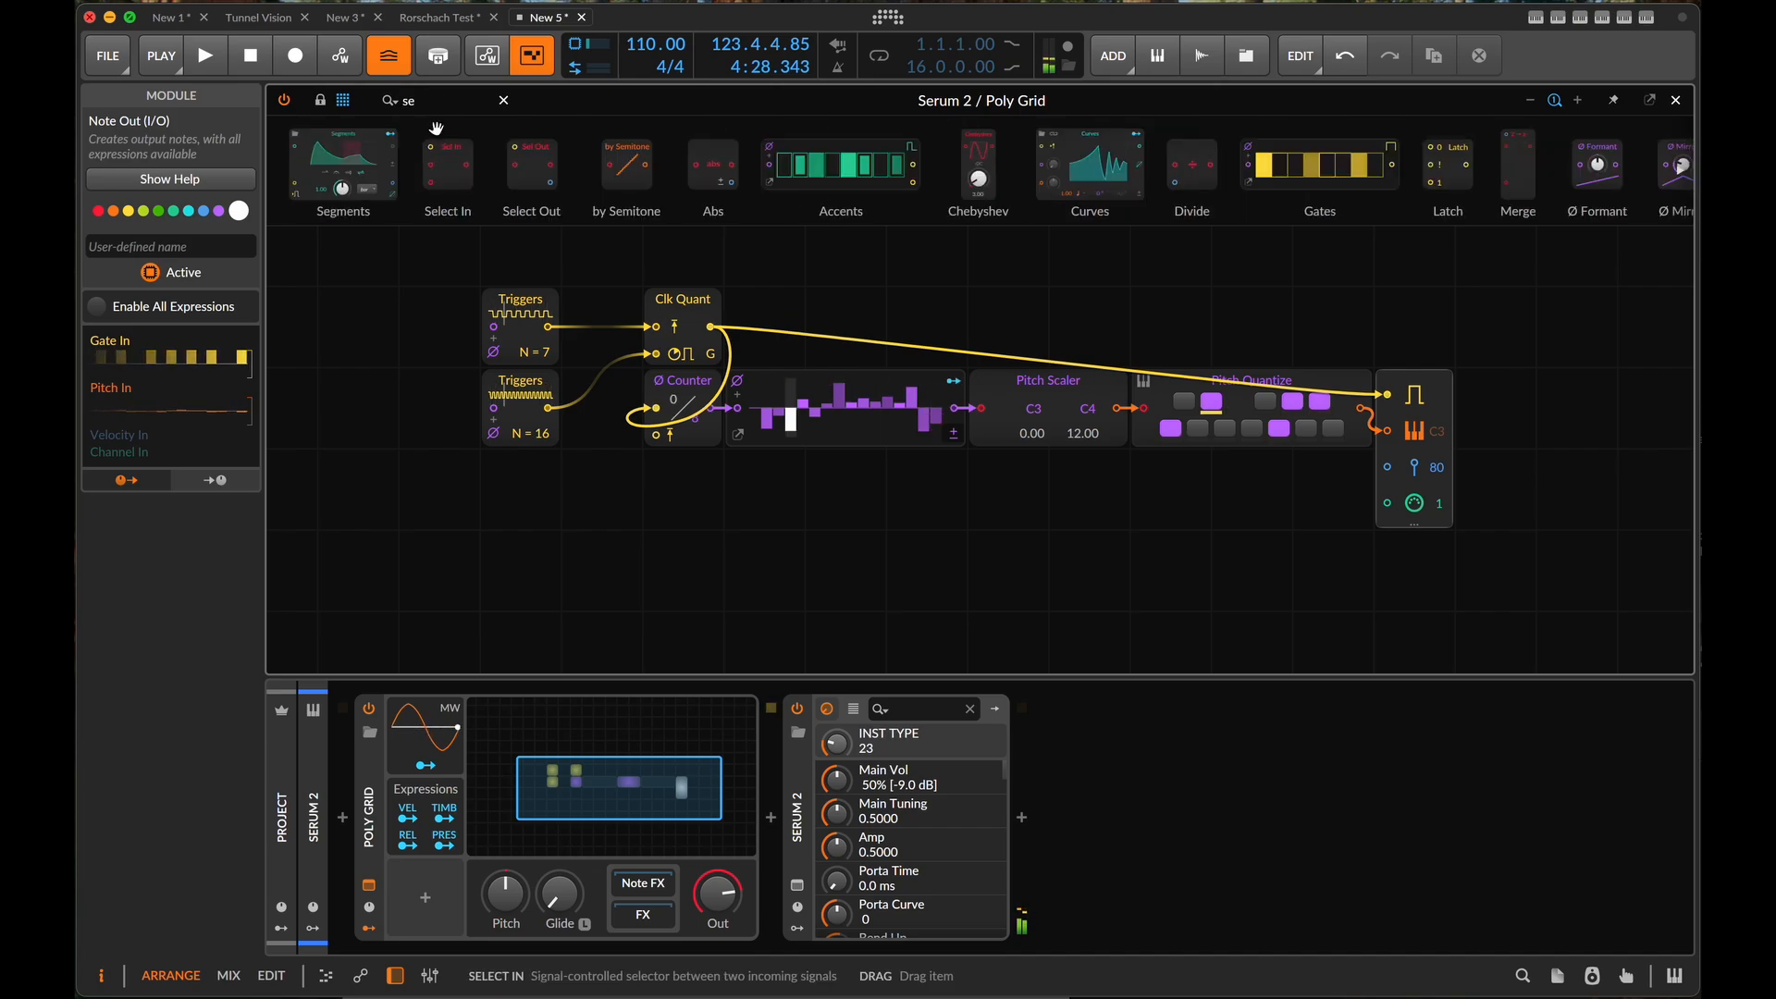
left_click_drag(449, 150, 1366, 407)
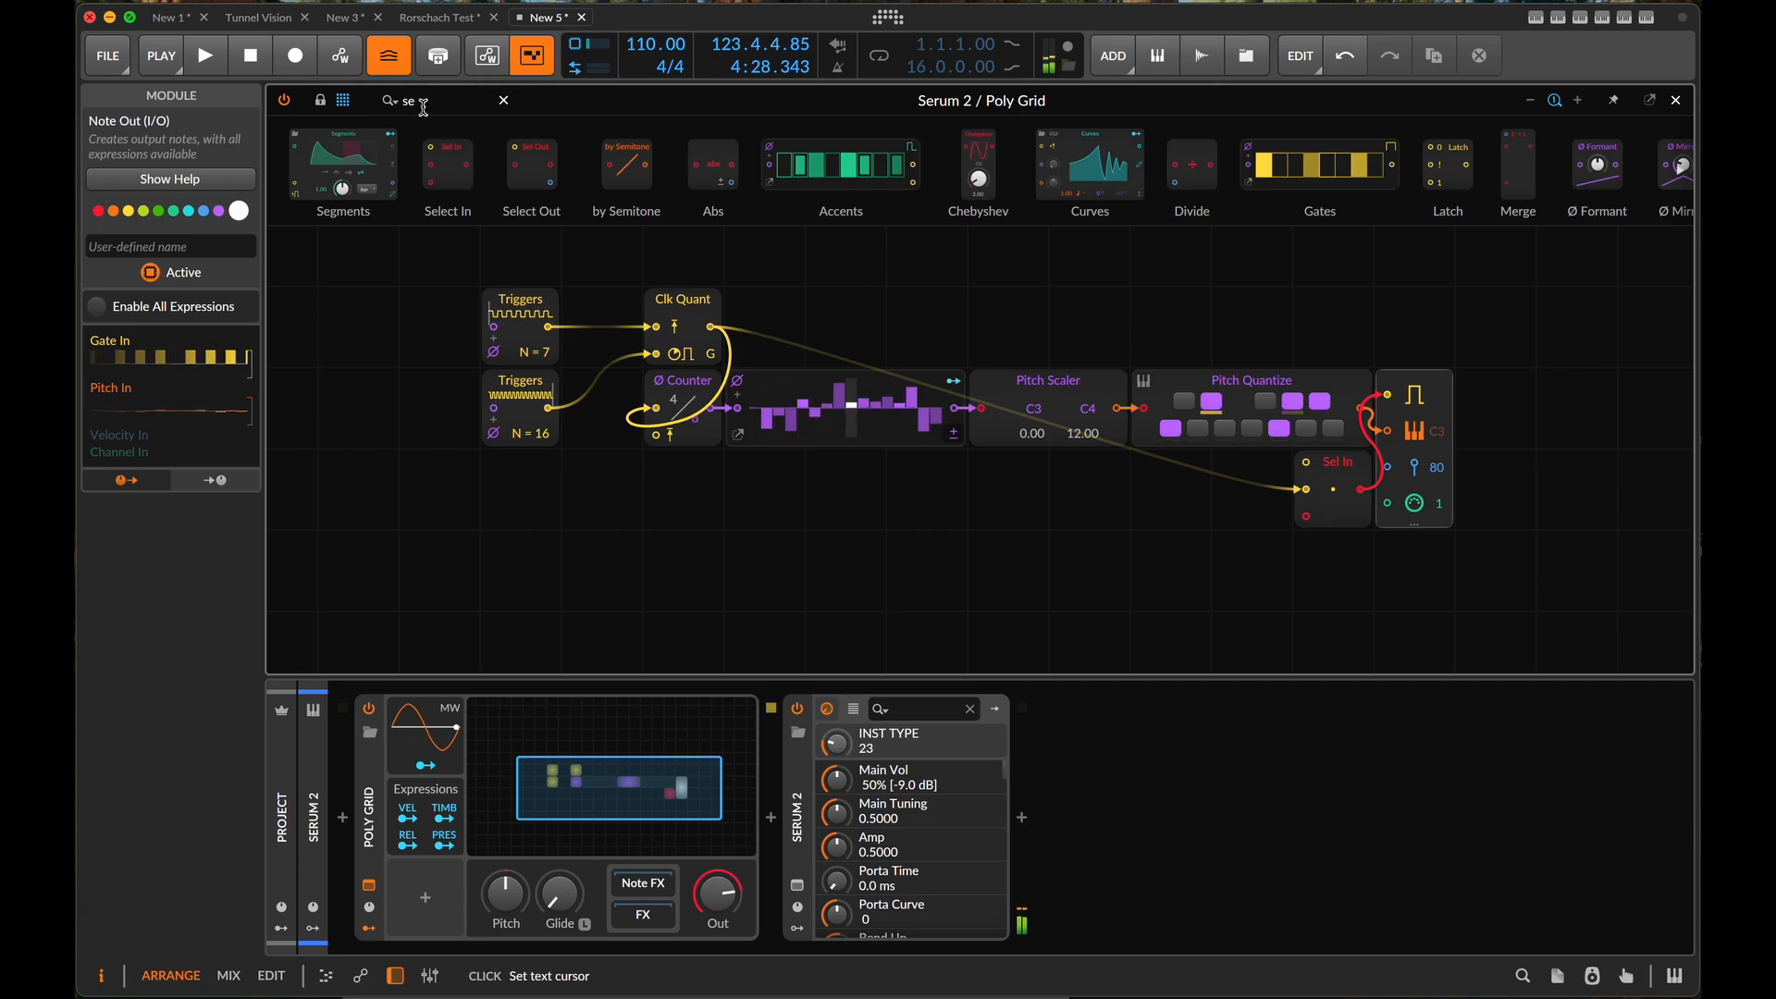
- Add a Transport Playing module feeding Select In's selector input, and test it with the transport
type("tran")
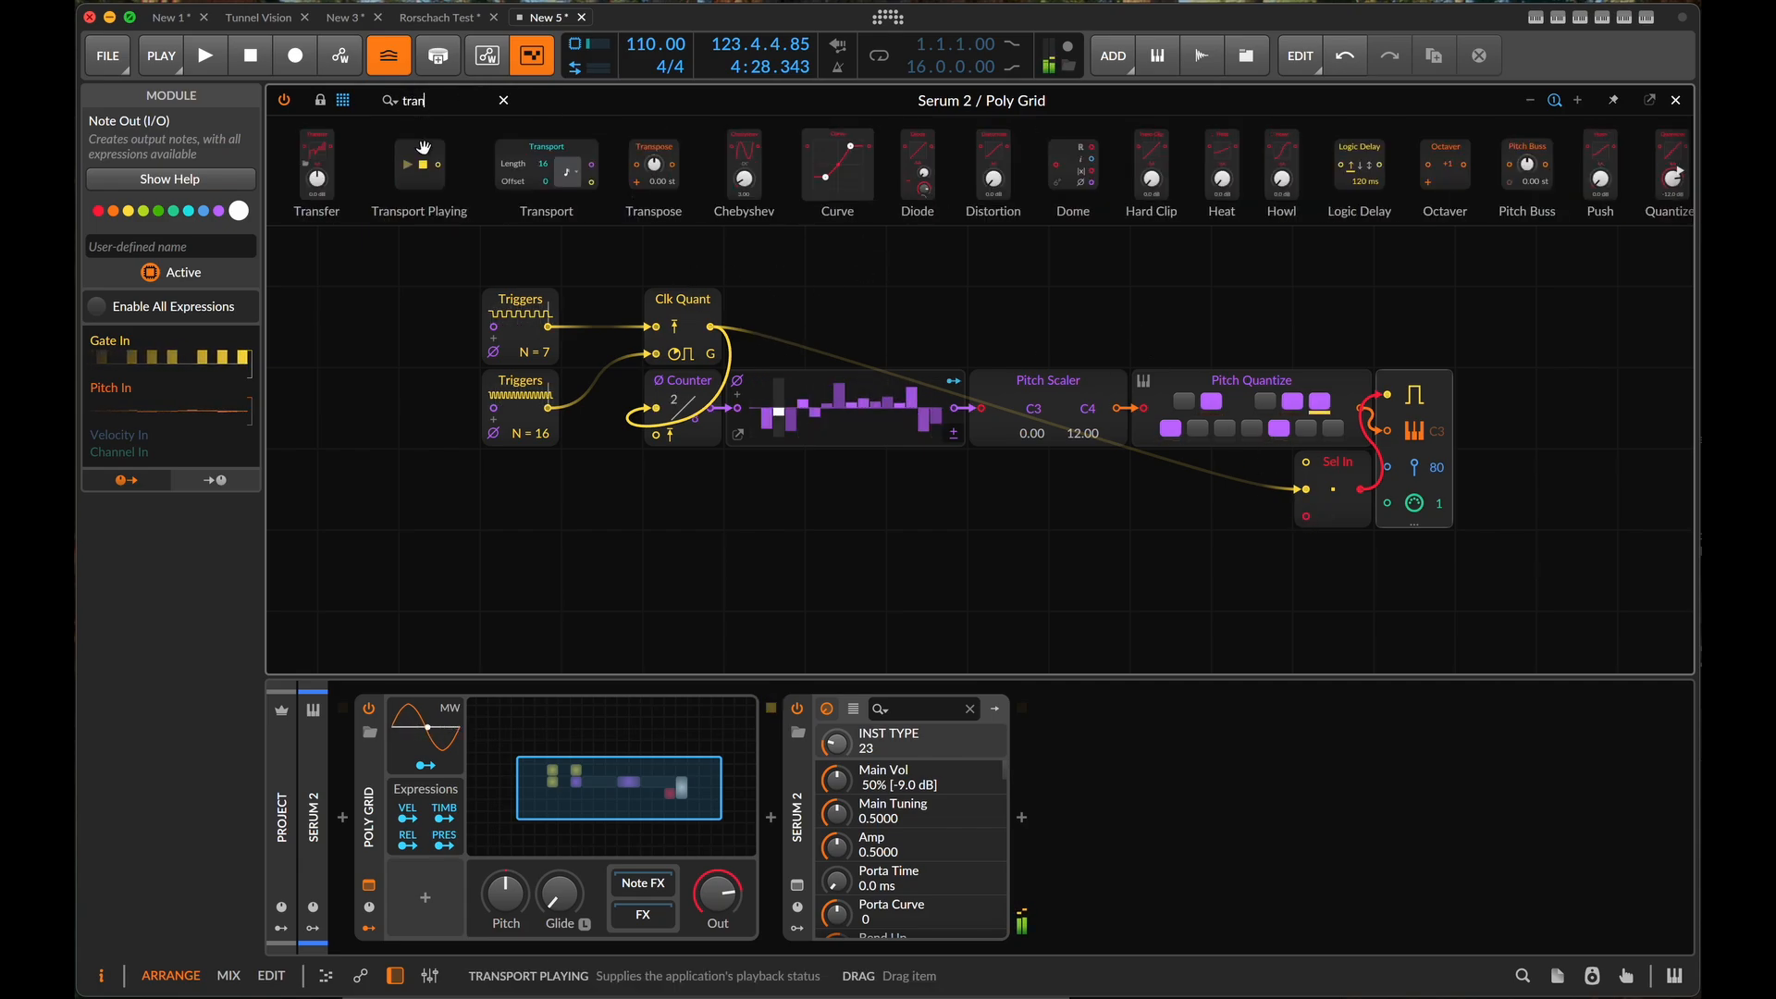
left_click_drag(423, 159, 1305, 462)
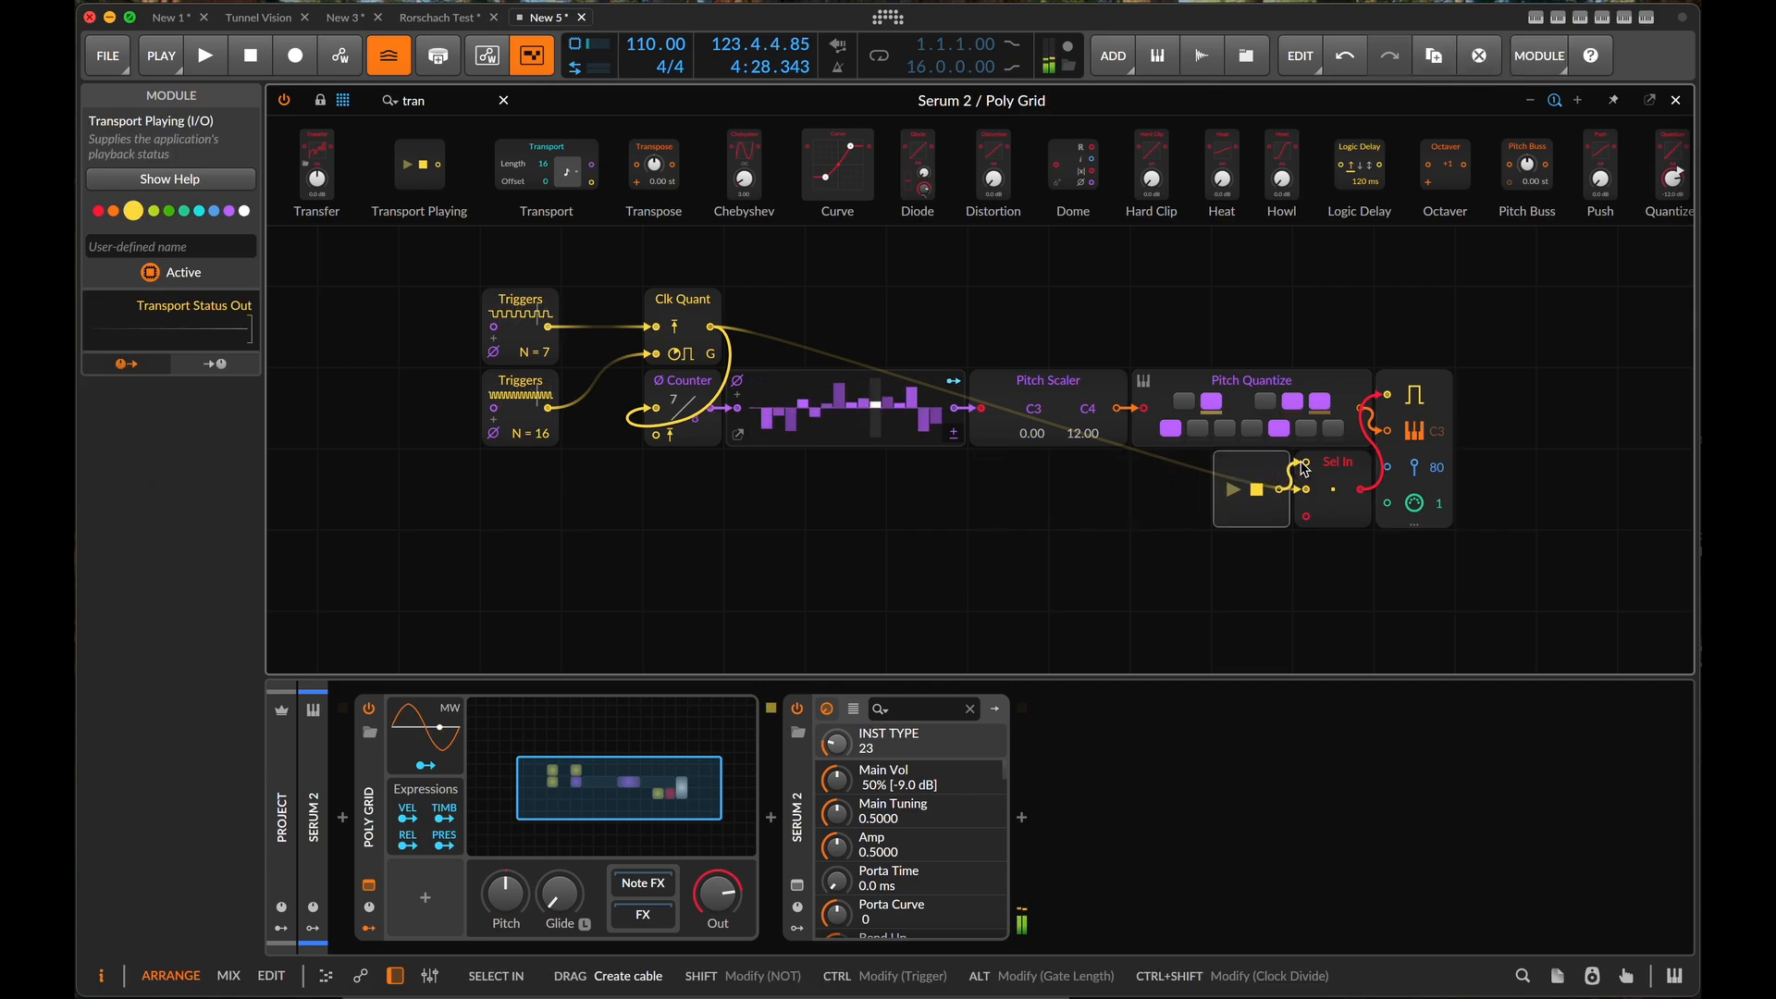
key("space")
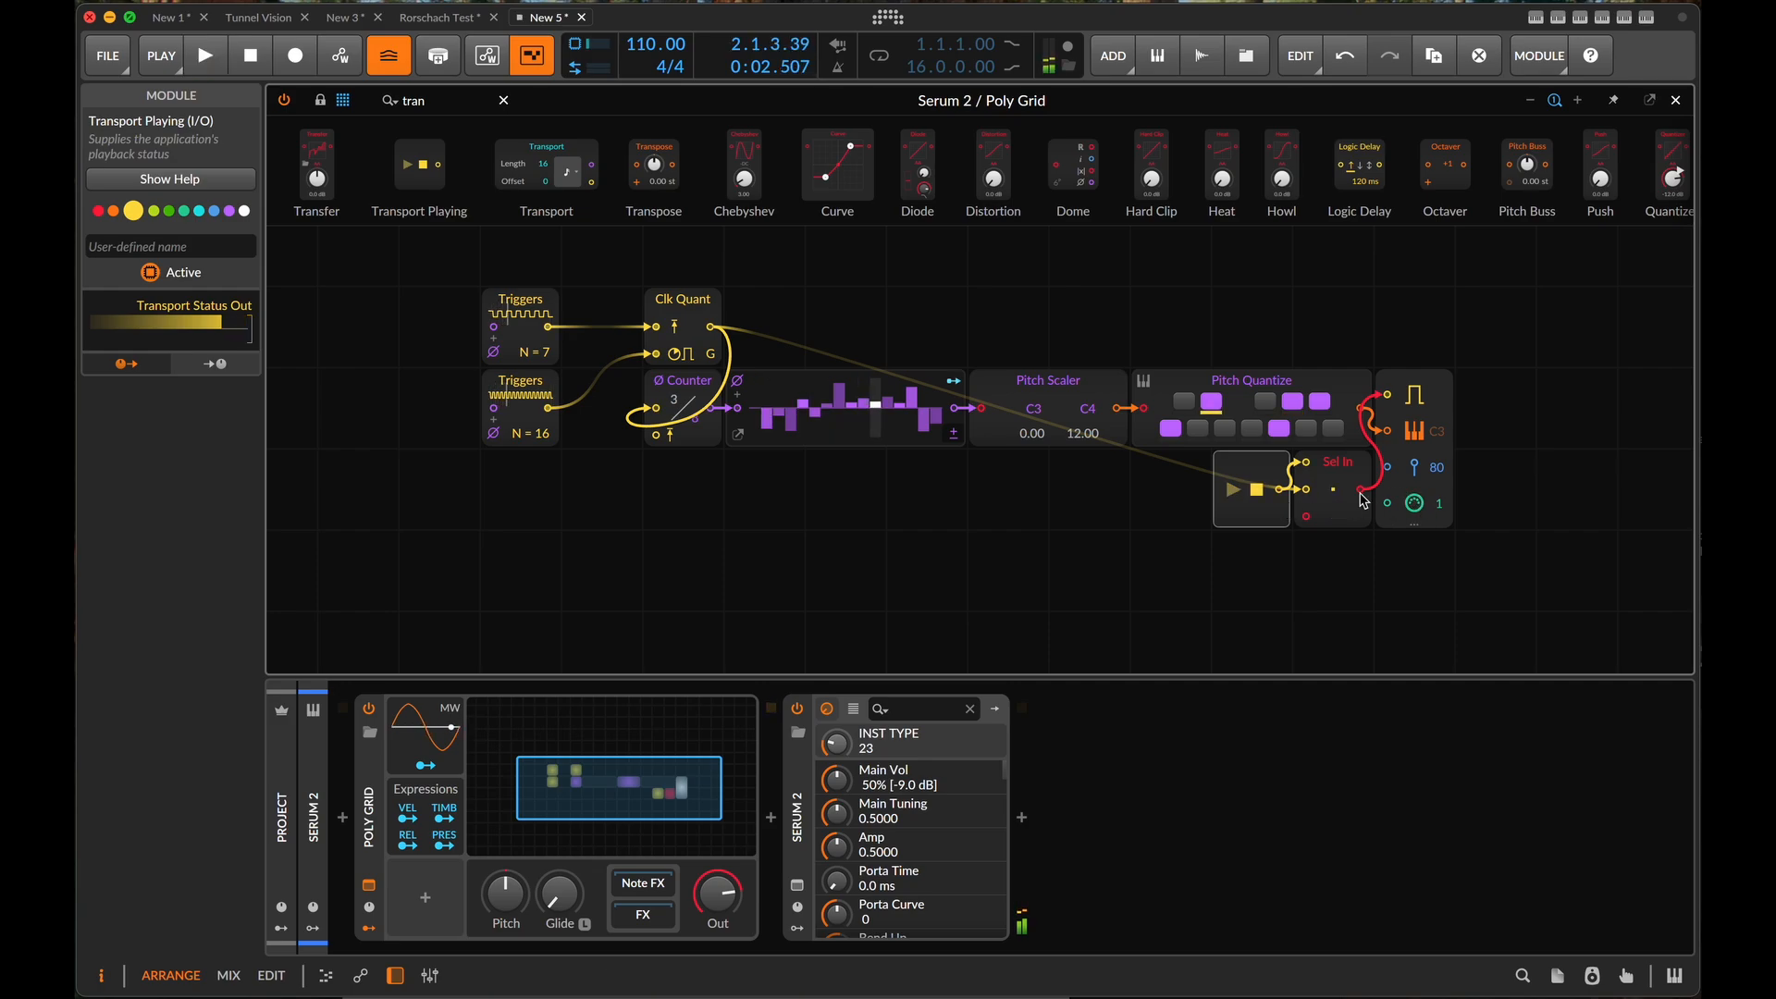
- Feed Clk Quant into Select In's second signal input with both new modules placed above Note Out, and test by starting and stopping playback
mouse_move(1308, 496)
left_mouse_down()
mouse_move(1308, 520)
mouse_move(1205, 479)
mouse_move(1099, 511)
mouse_move(1306, 515)
left_mouse_up()
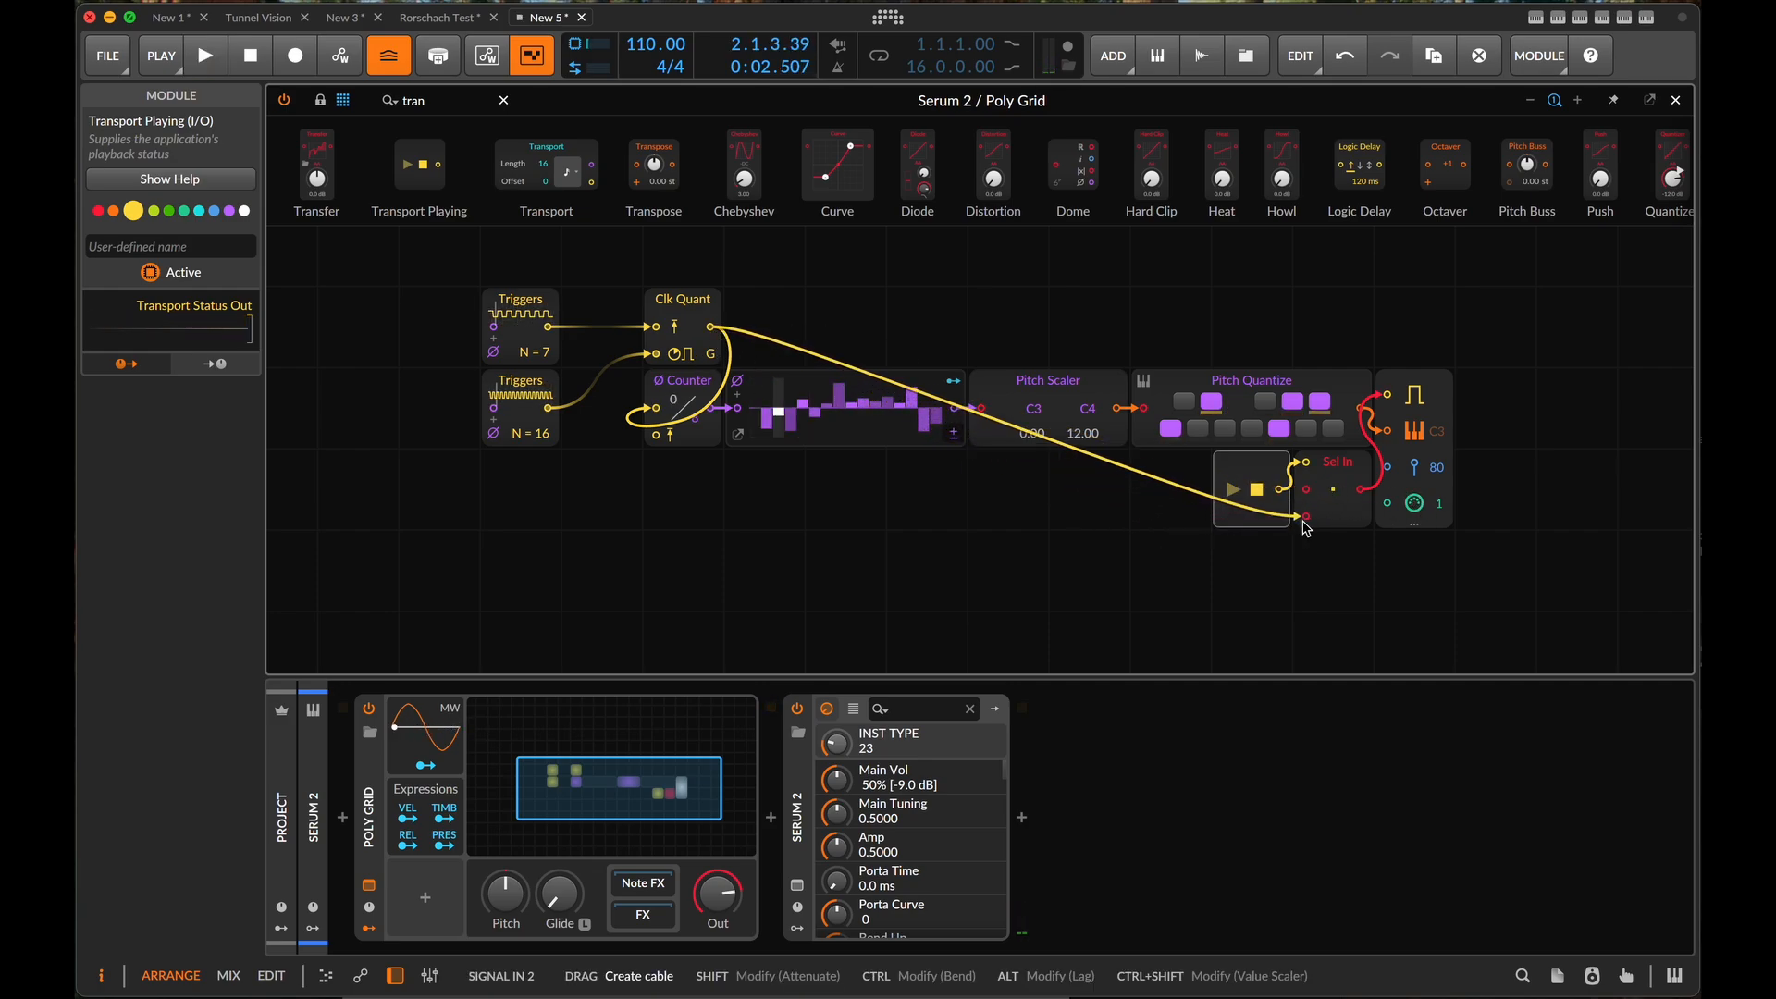
left_click_drag(1184, 465, 1385, 345)
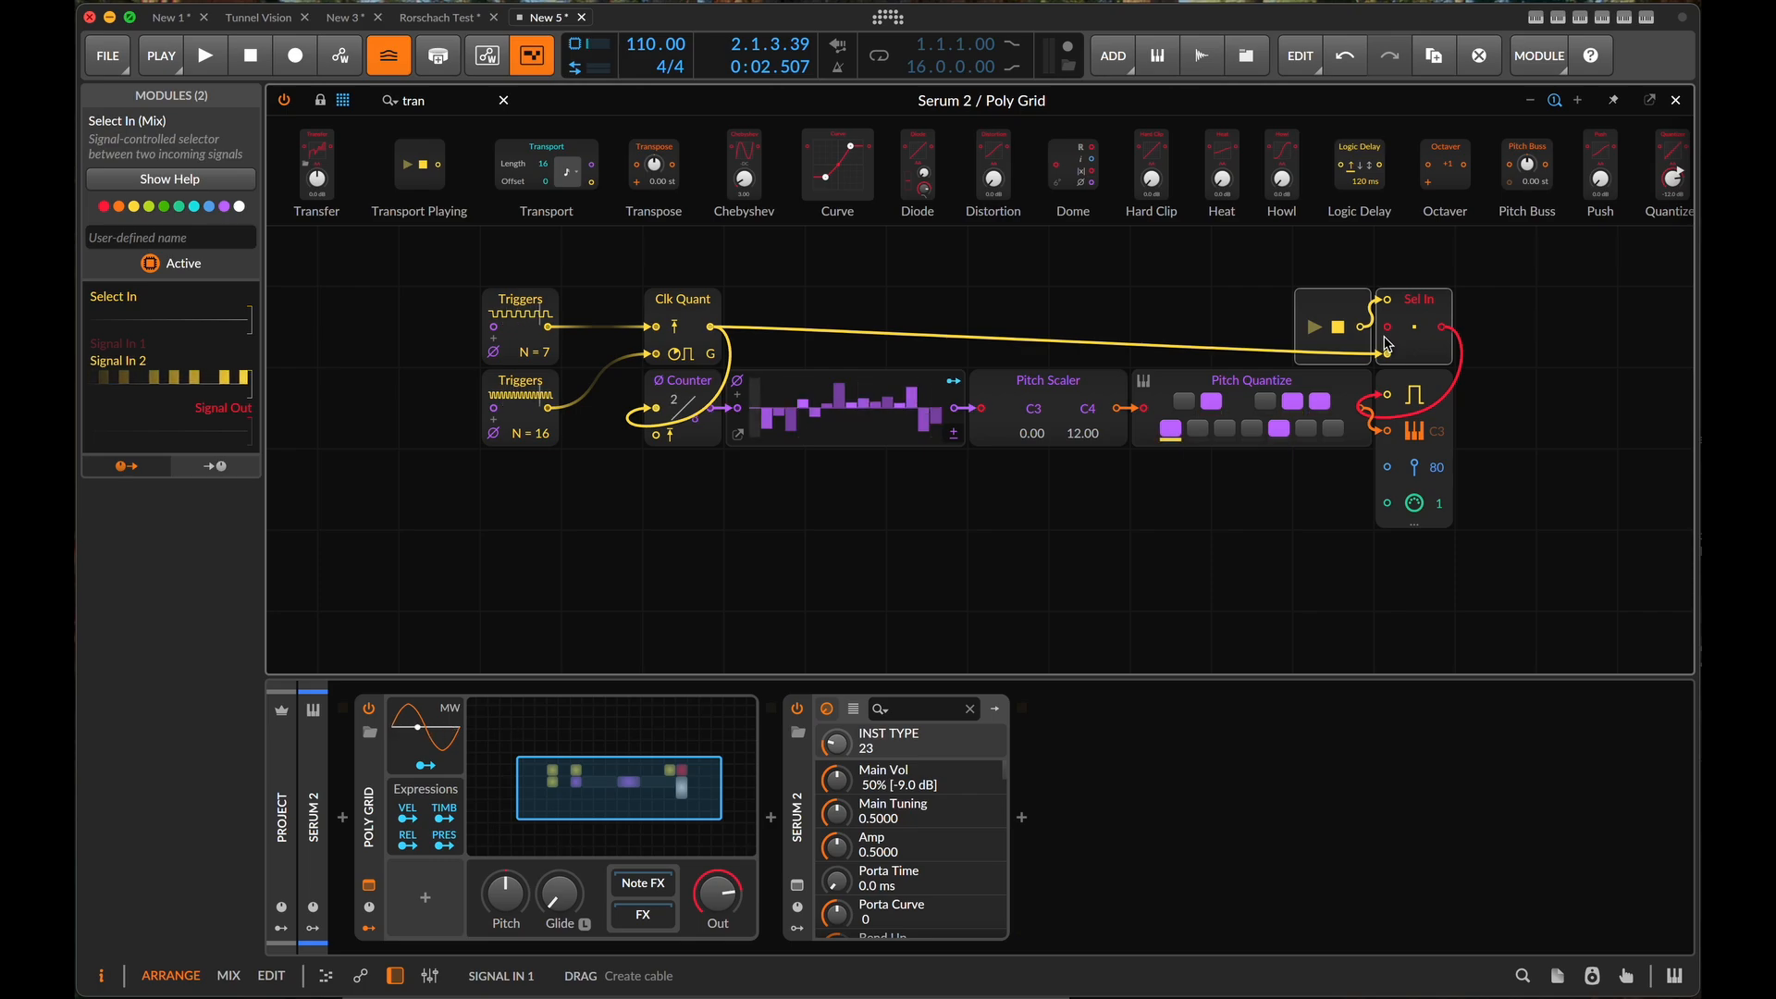
key("space")
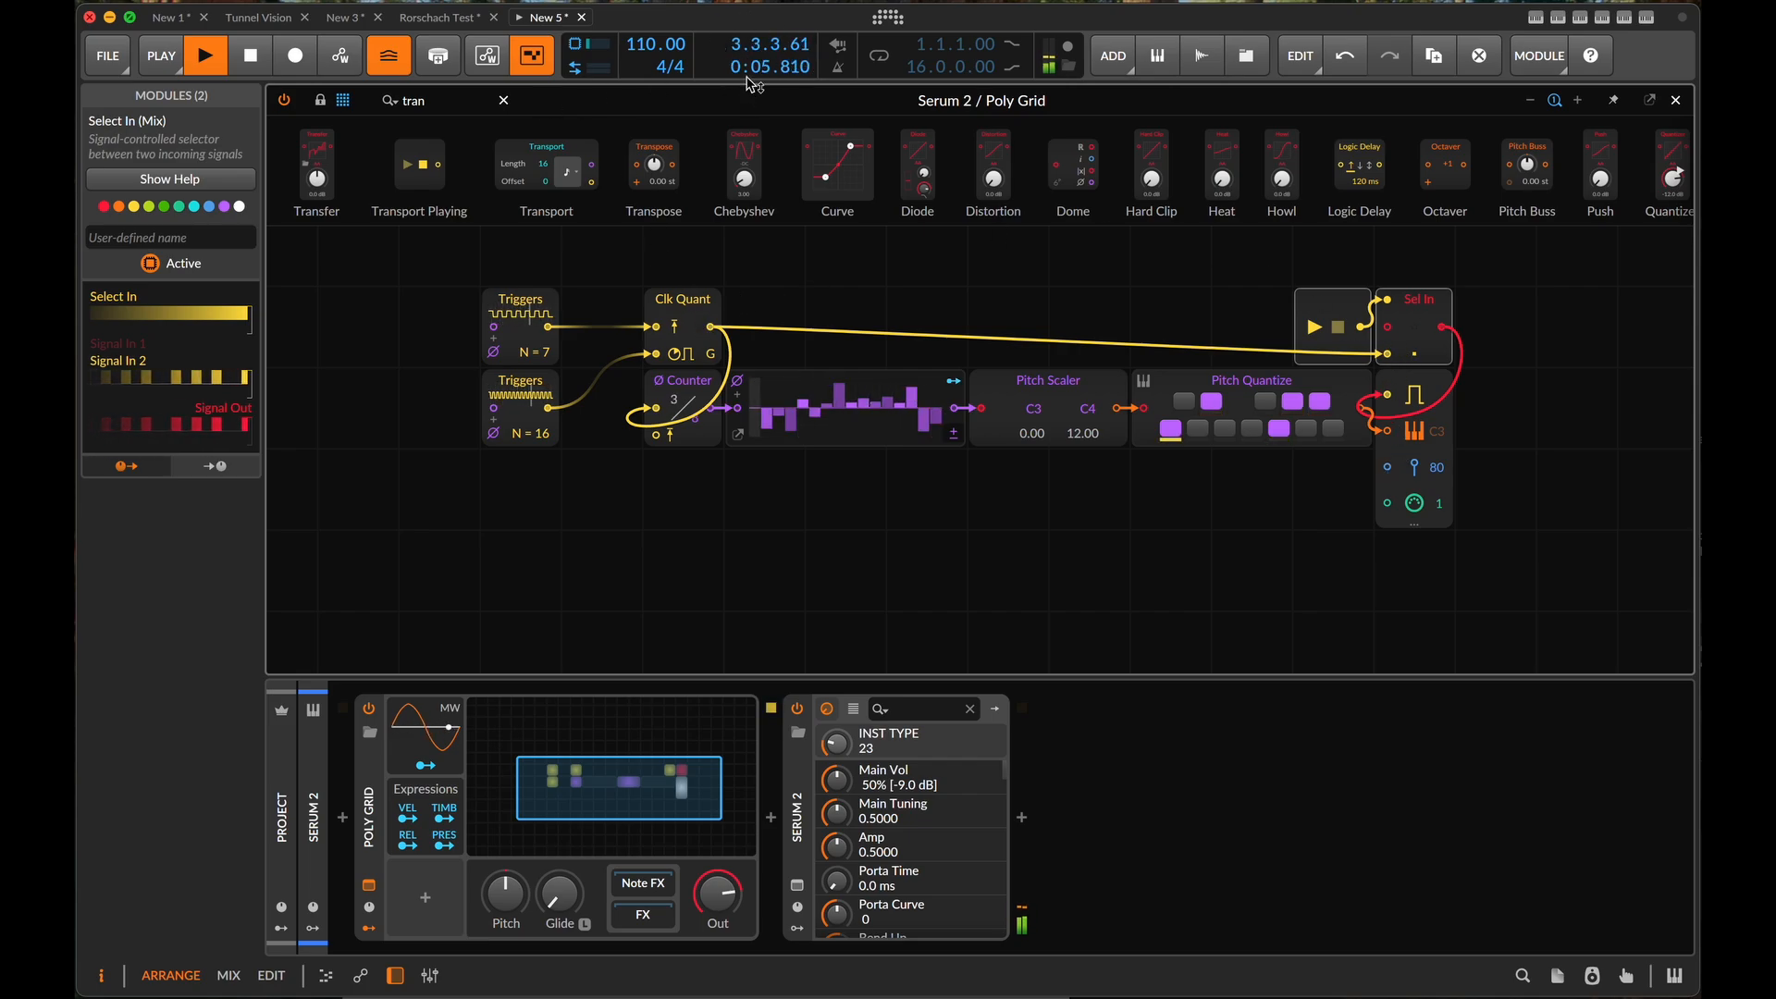
key("space")
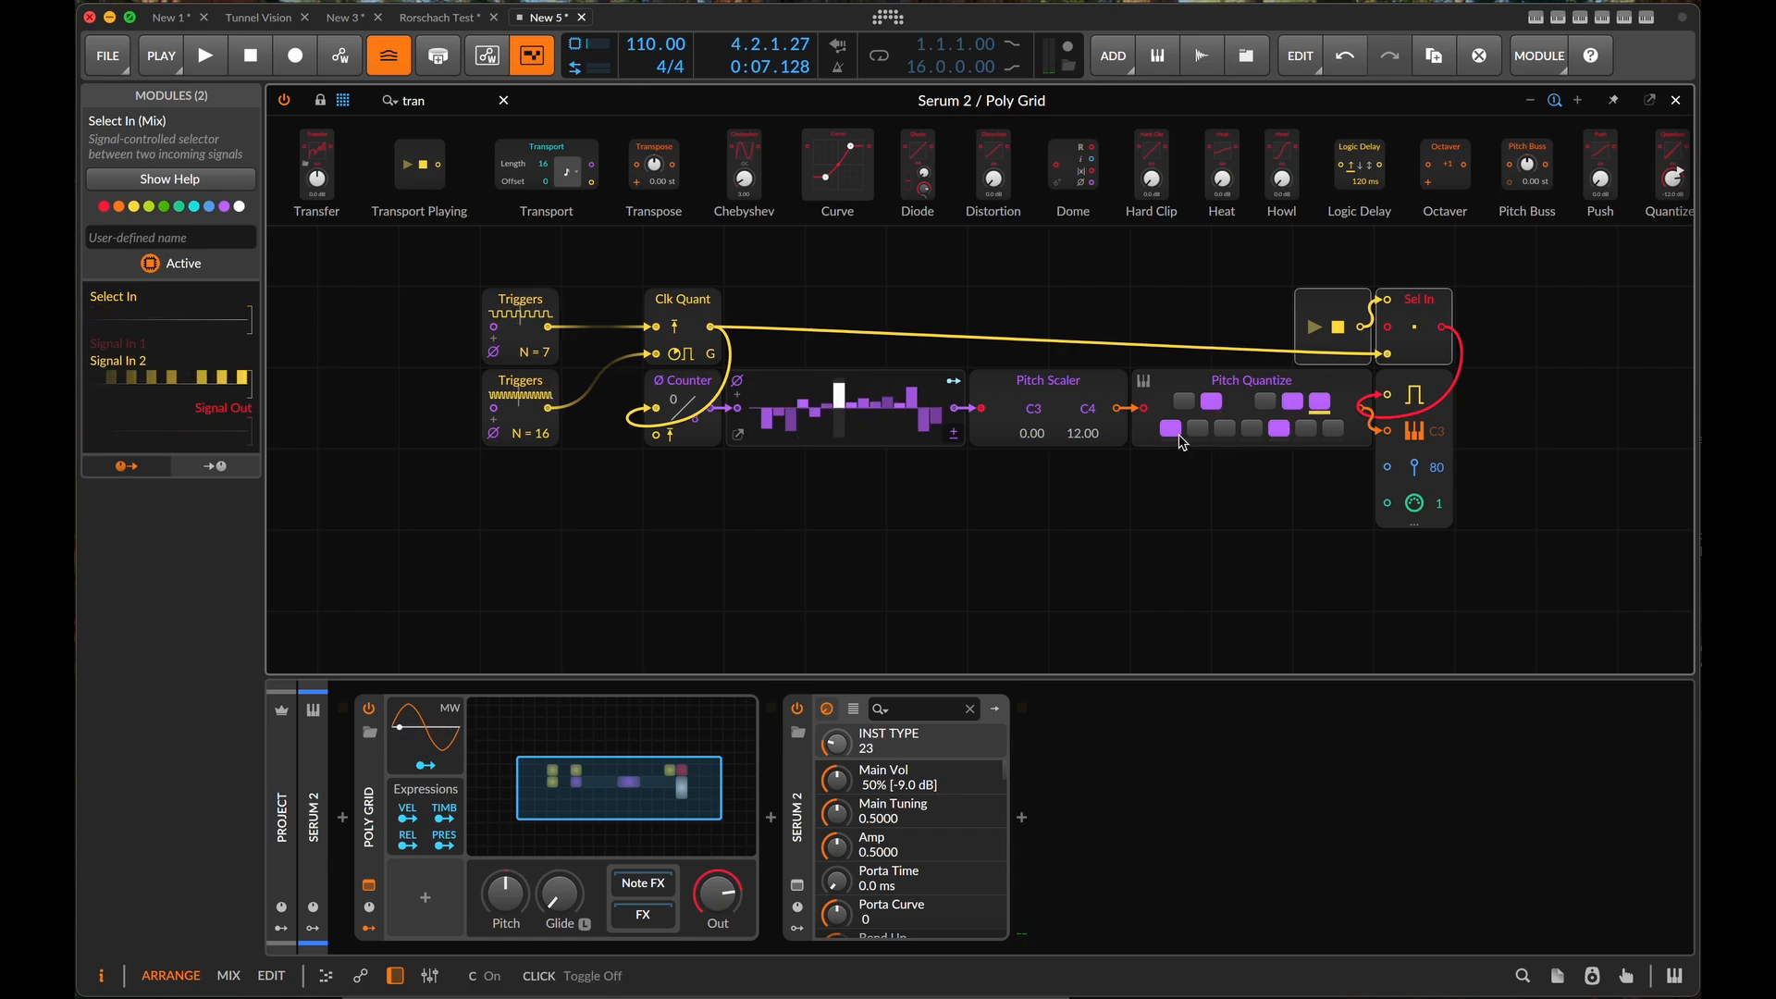
- Insert a Sample / Hold module between Pitch Quantize and Note Out's pitch input
scroll(724, 480, "left", 3)
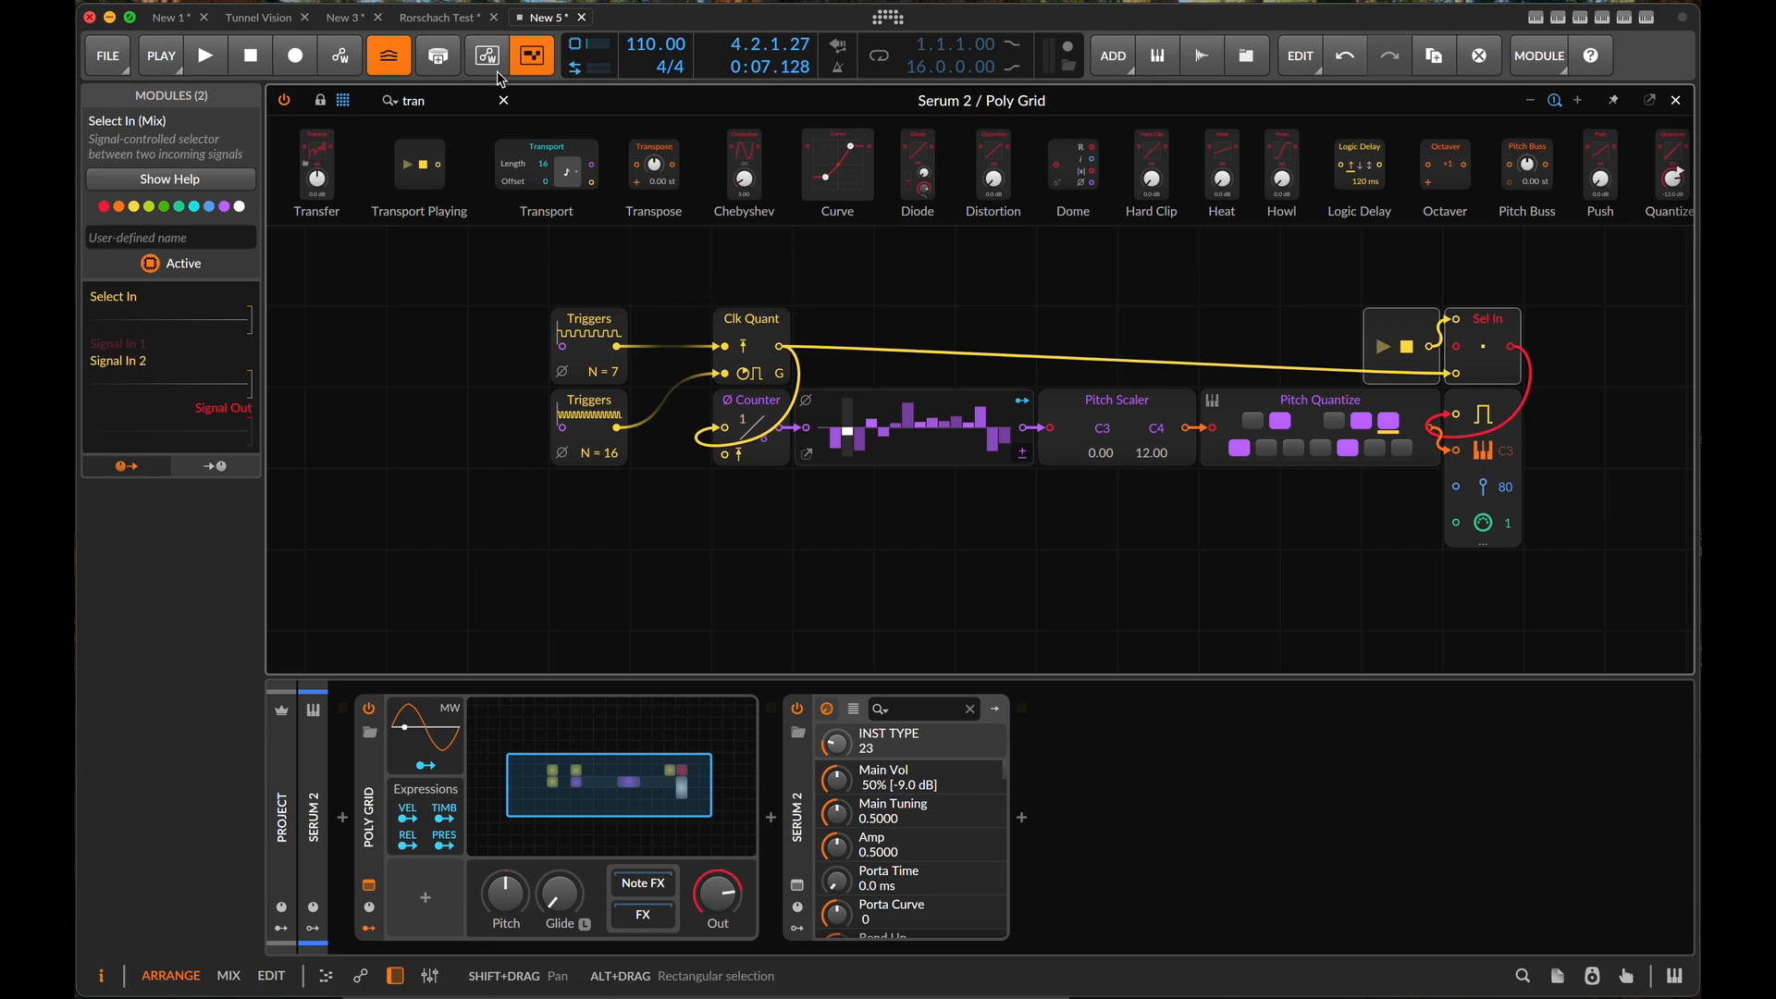
left_click(445, 105)
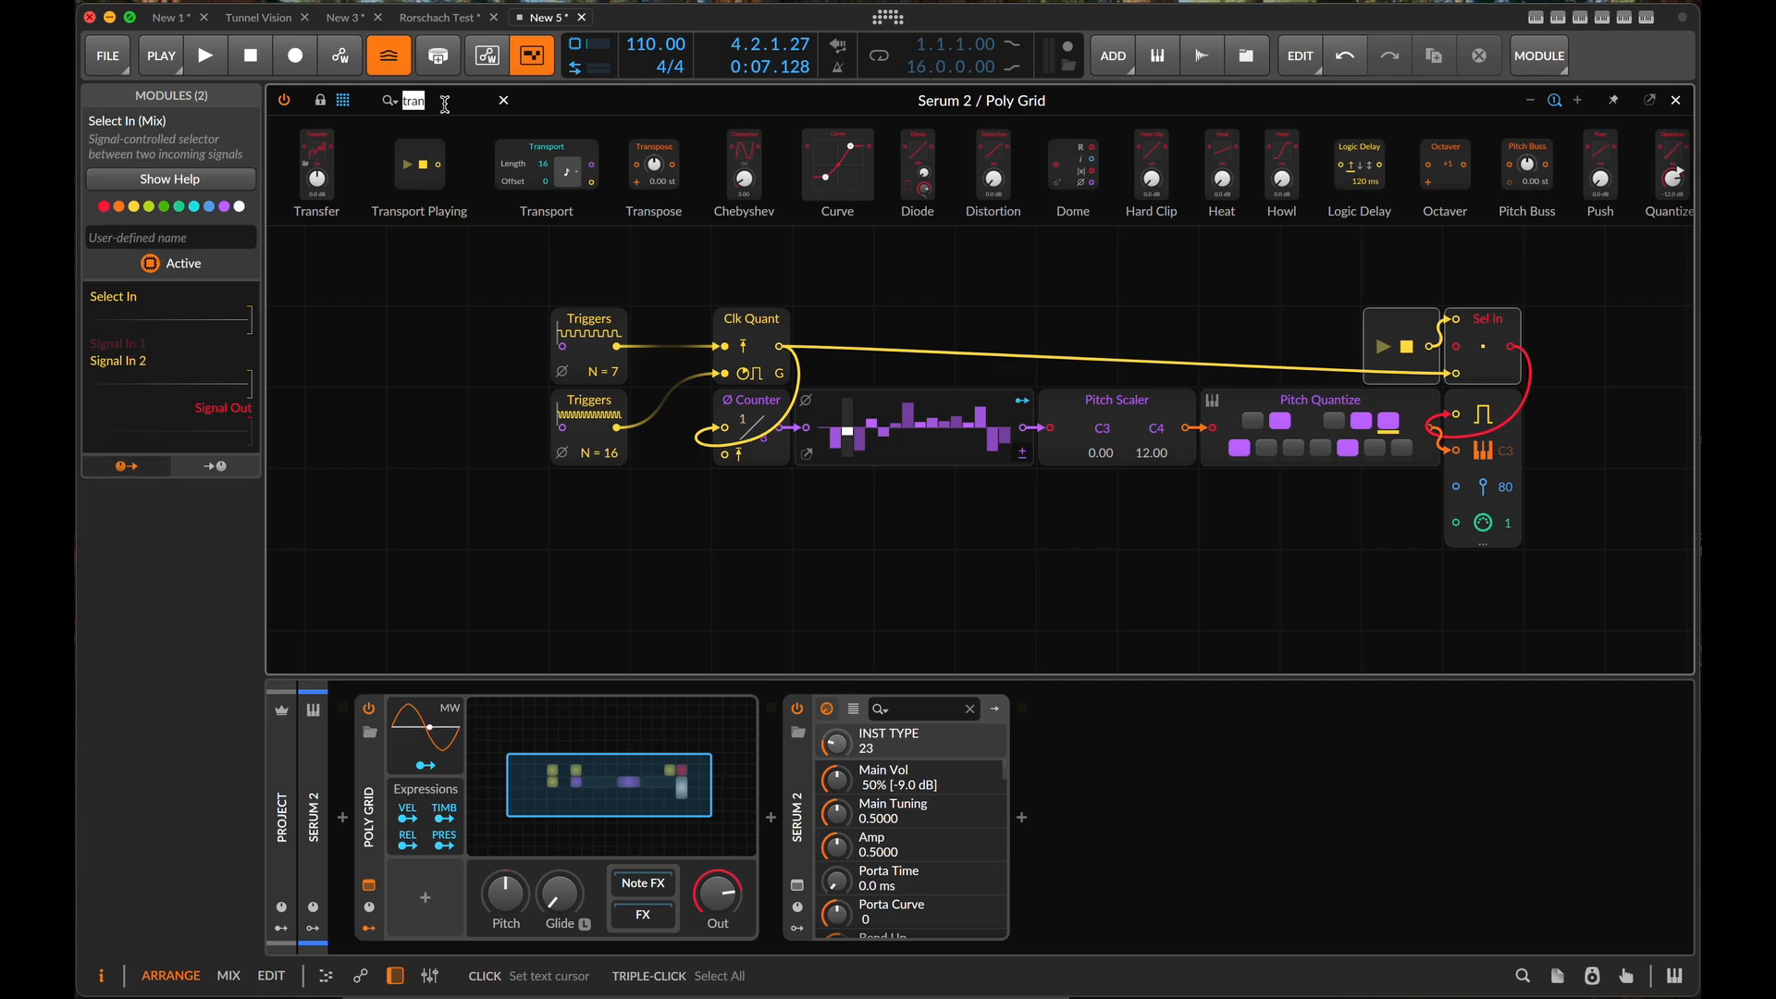
type("sam")
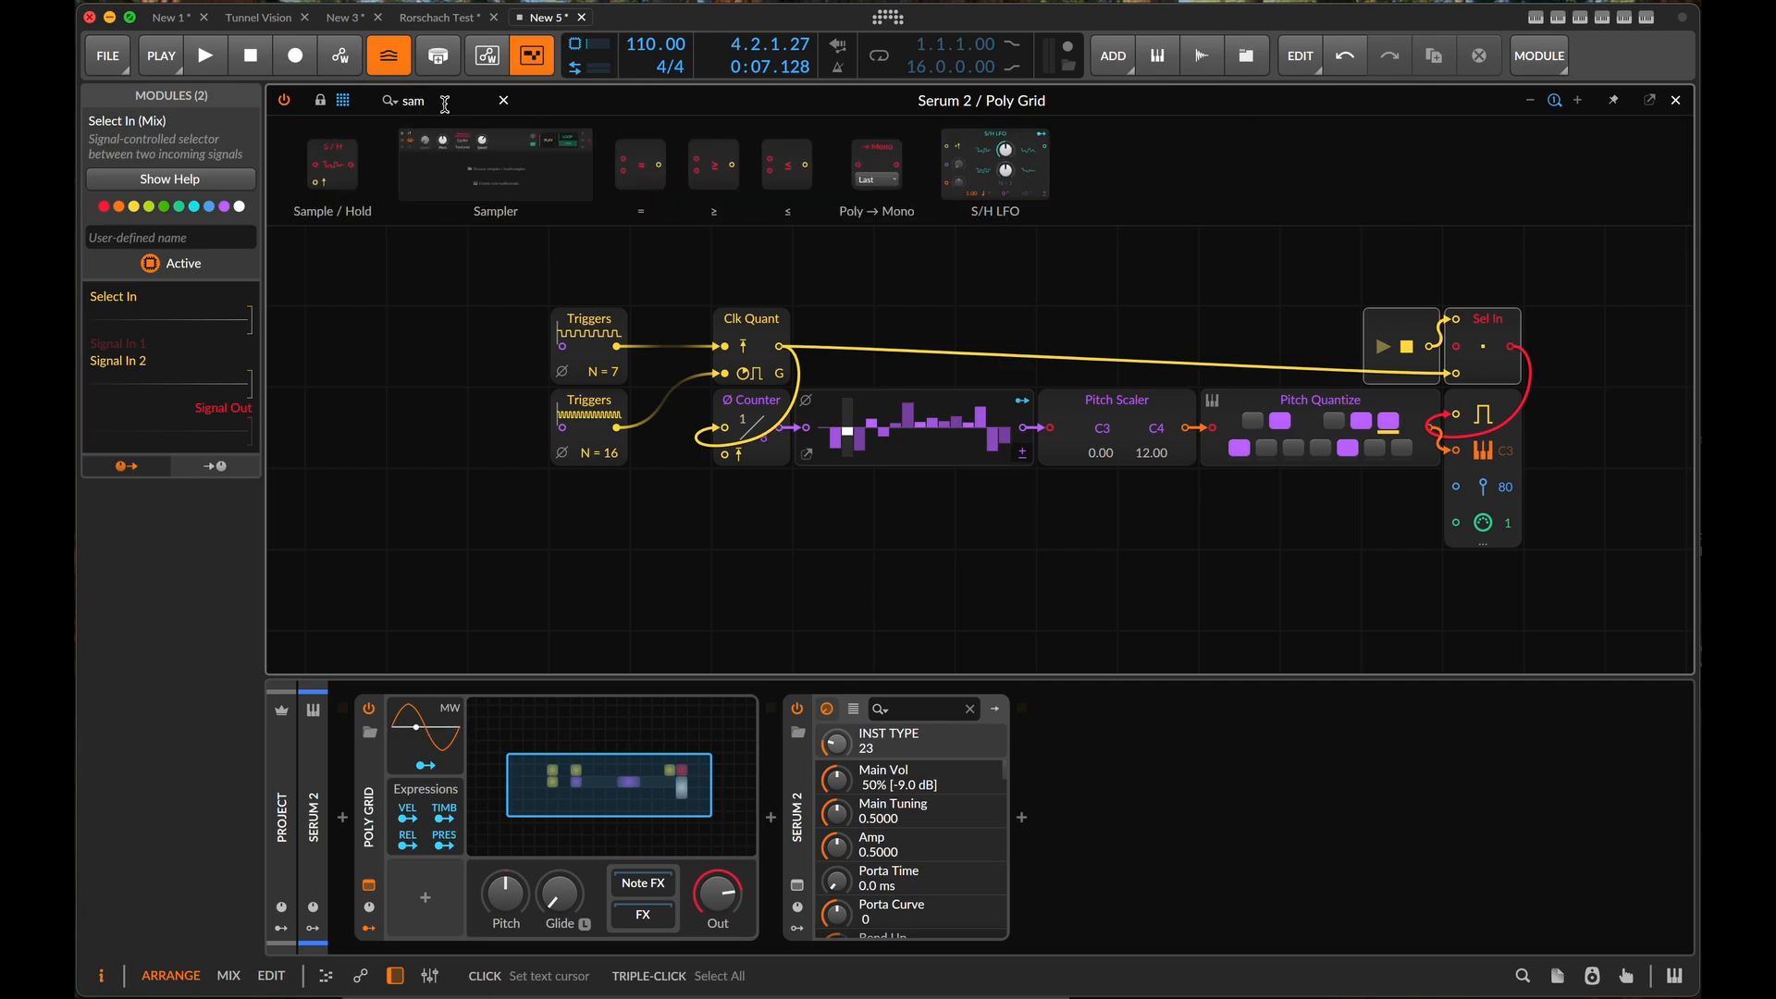
left_click_drag(335, 152, 1438, 430)
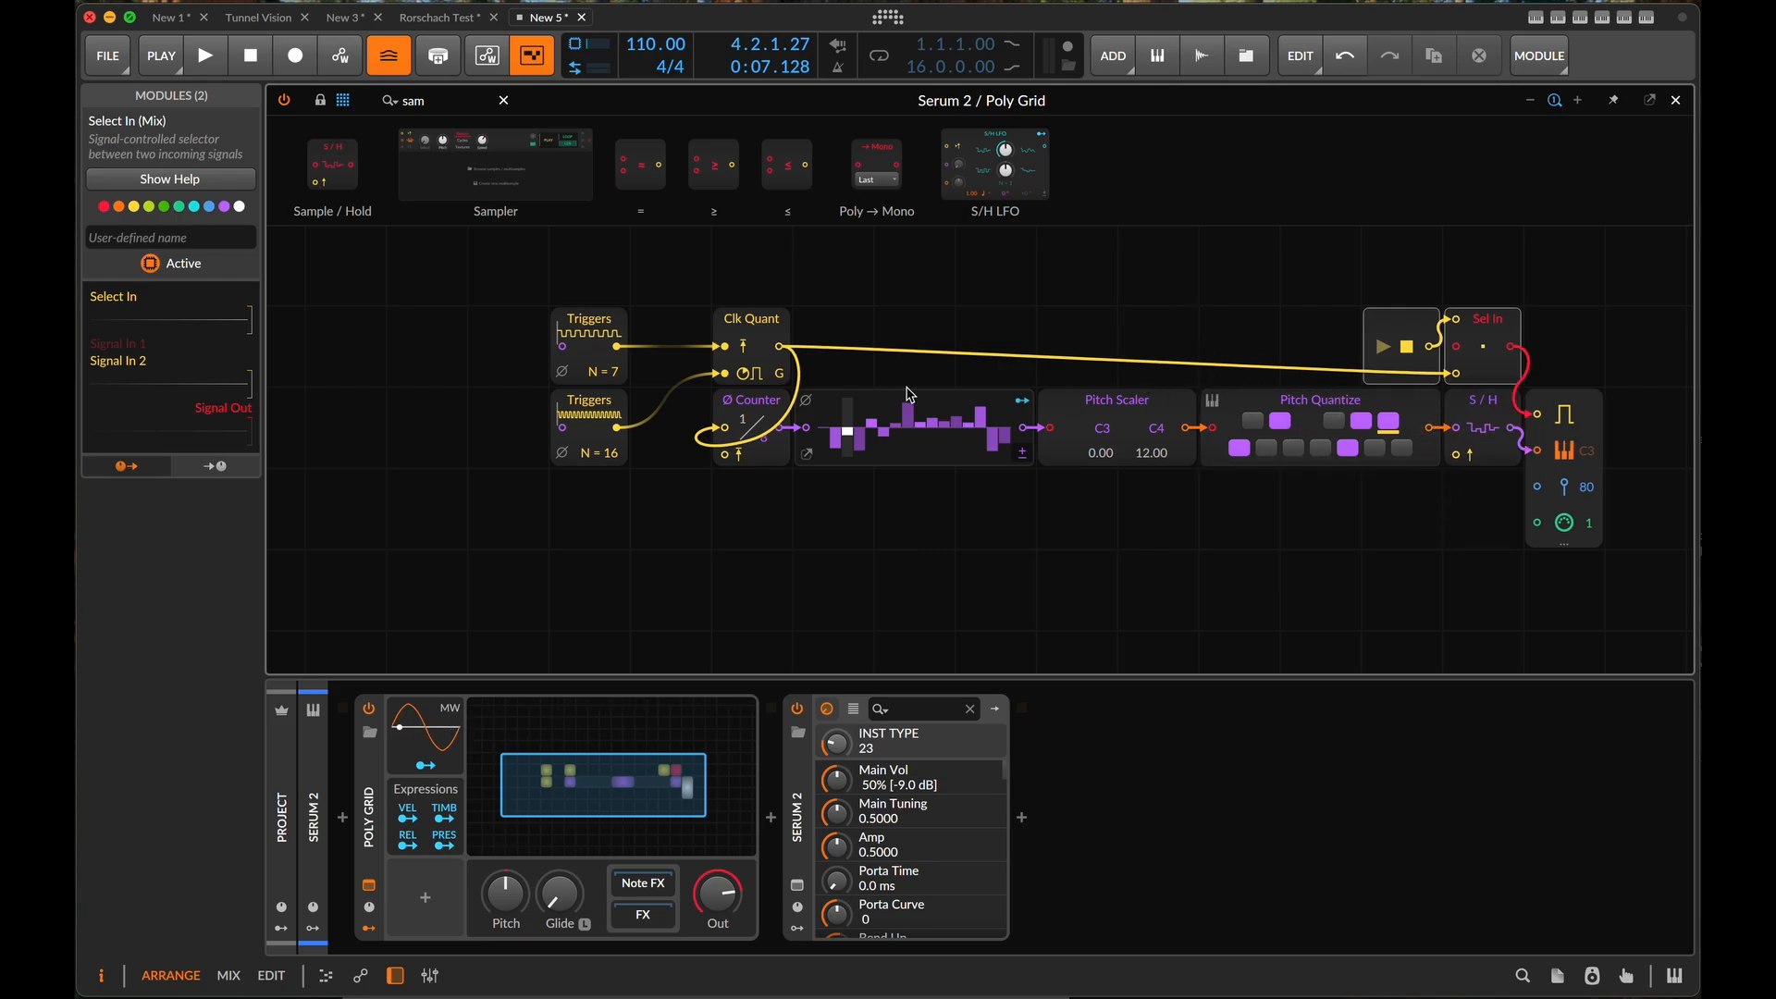
- Connect Clk Quant's output to the Sample / Hold trigger input, and test it by starting and stopping playback
left_click_drag(780, 347, 922, 345)
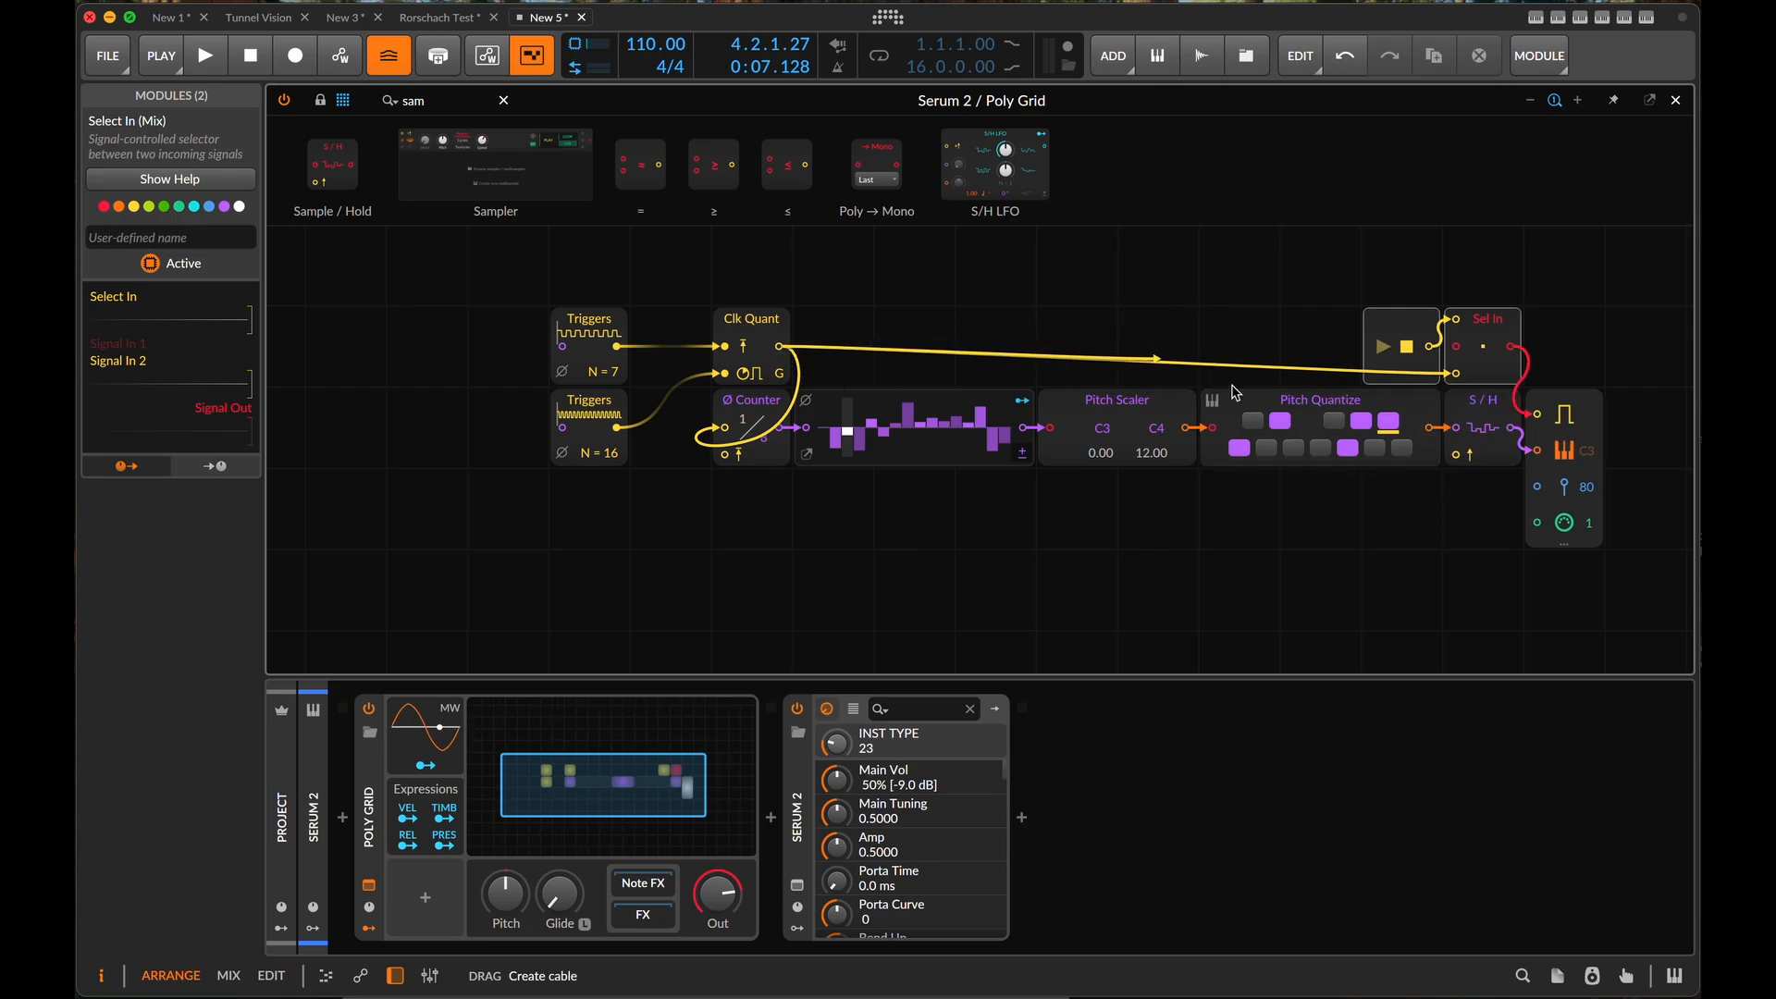
left_click_drag(1233, 392, 1466, 453)
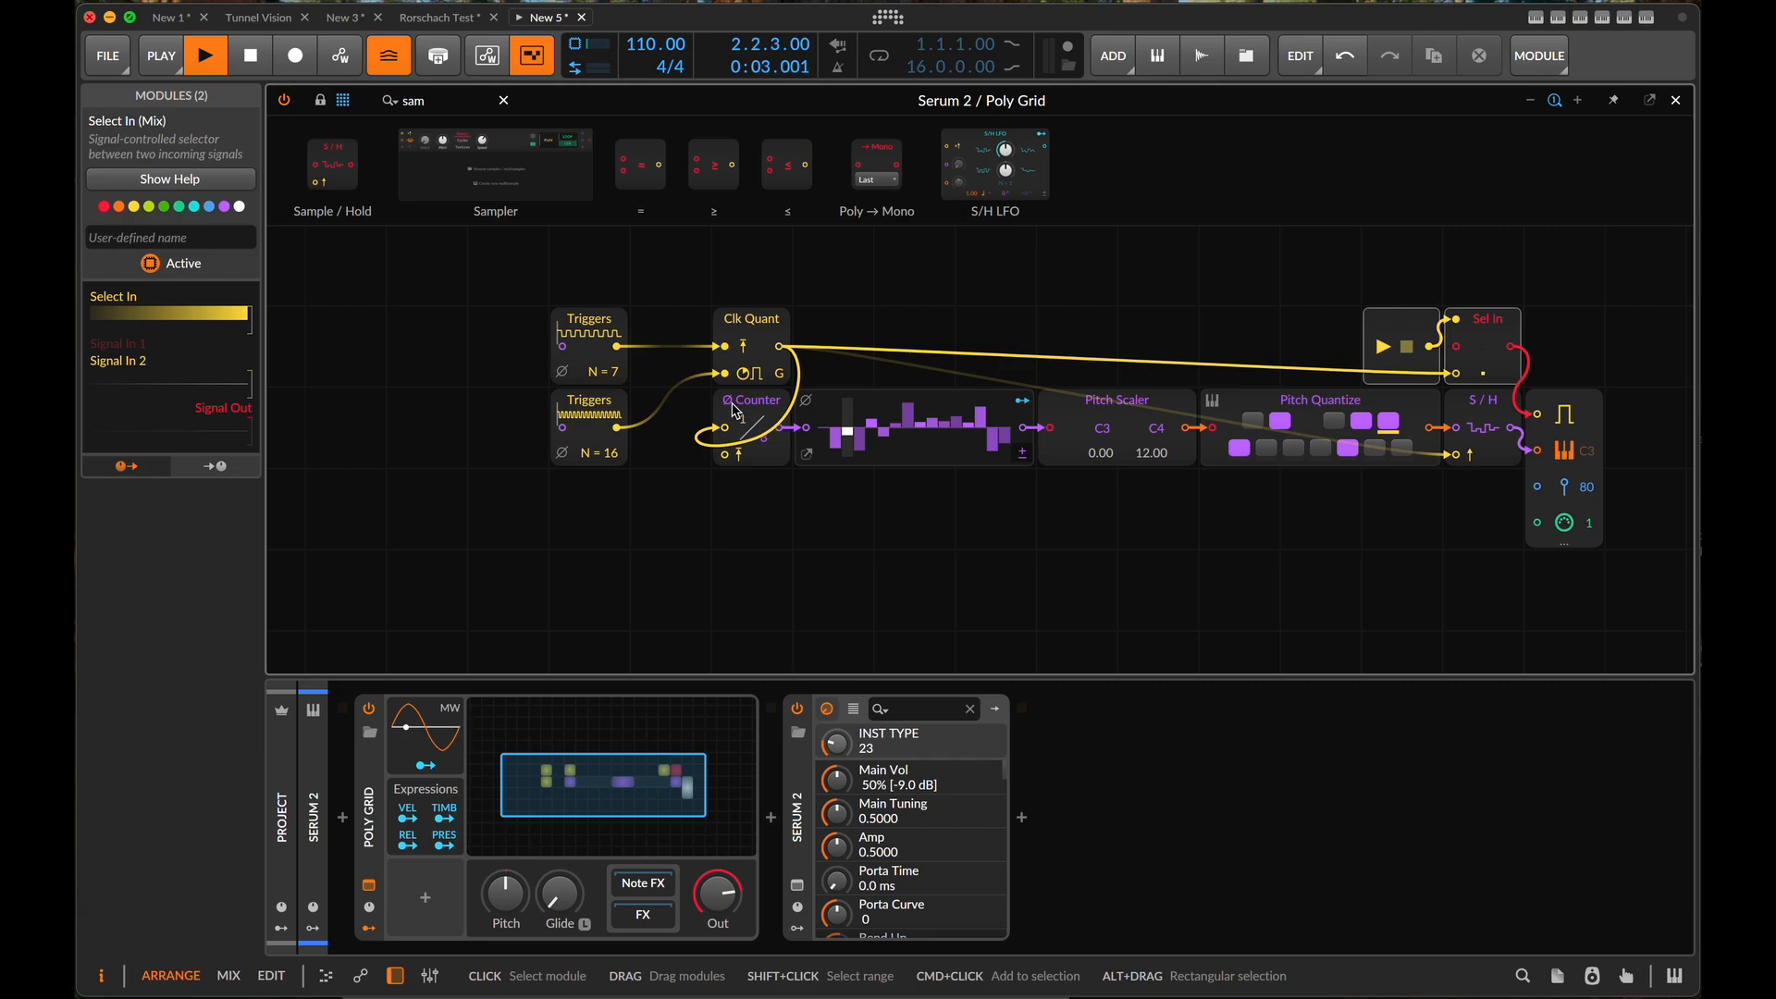
left_click(734, 411)
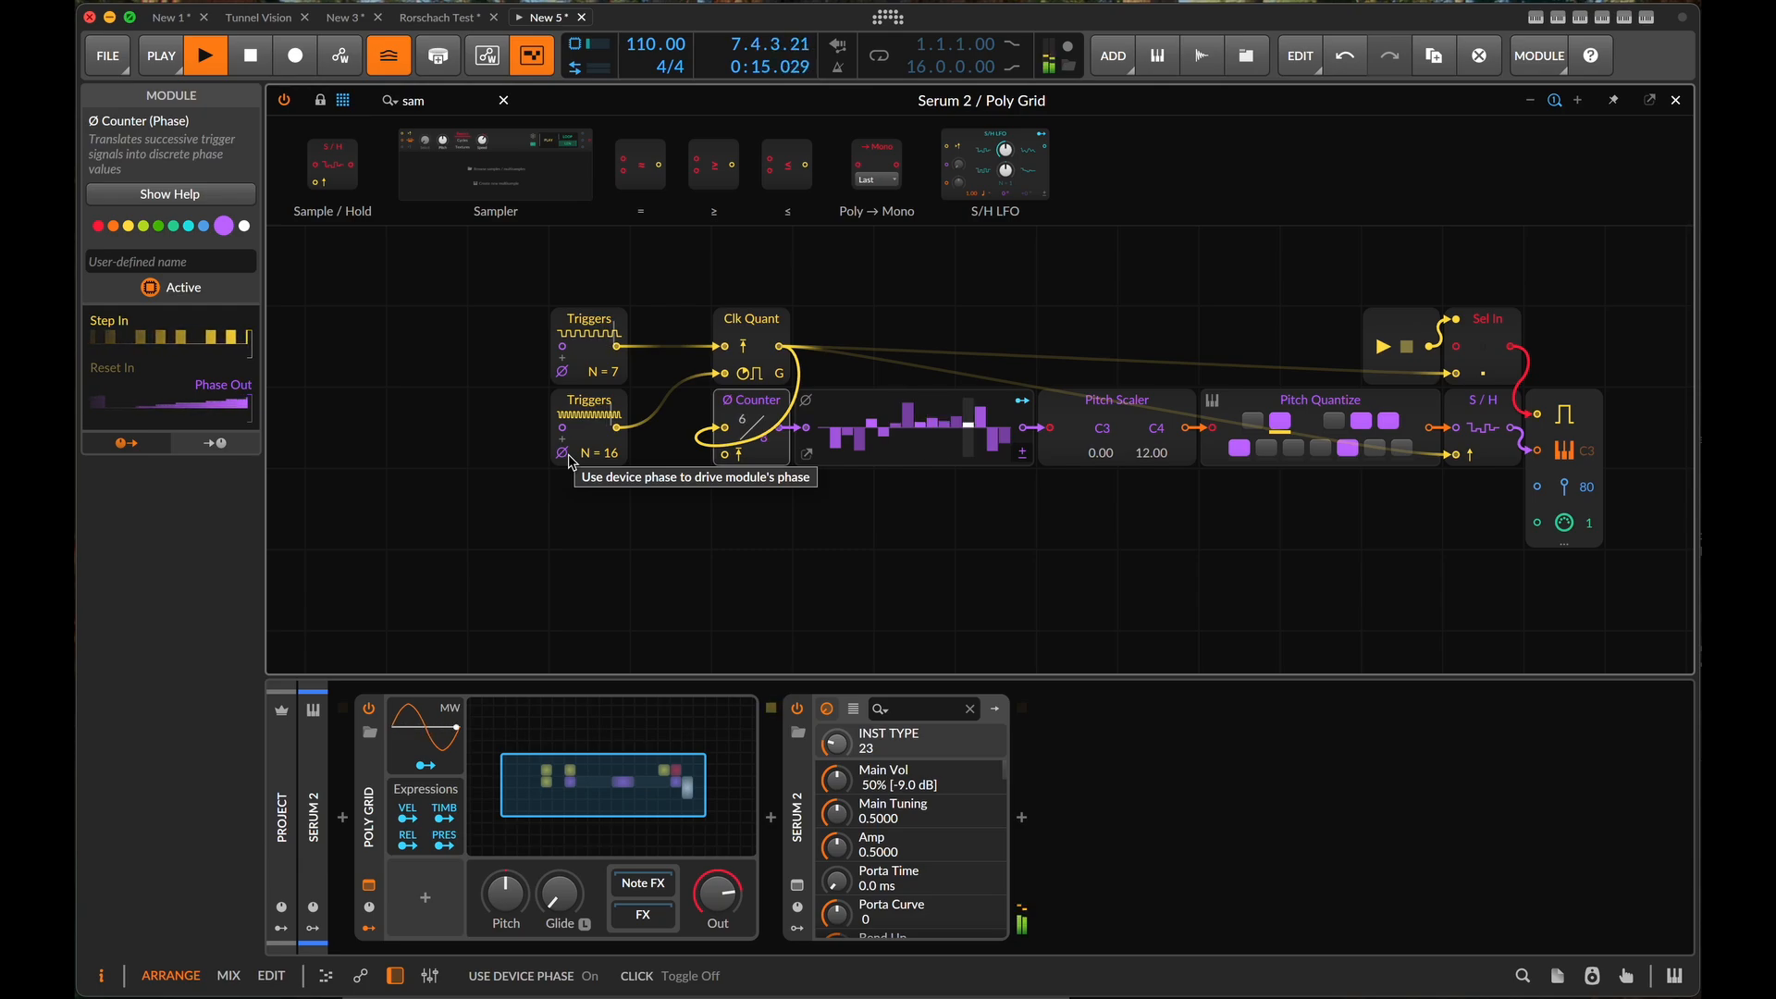
key("space")
- Turn off device phase on both Triggers modules and drive their phase inputs from a new Phase In module
left_click(563, 453)
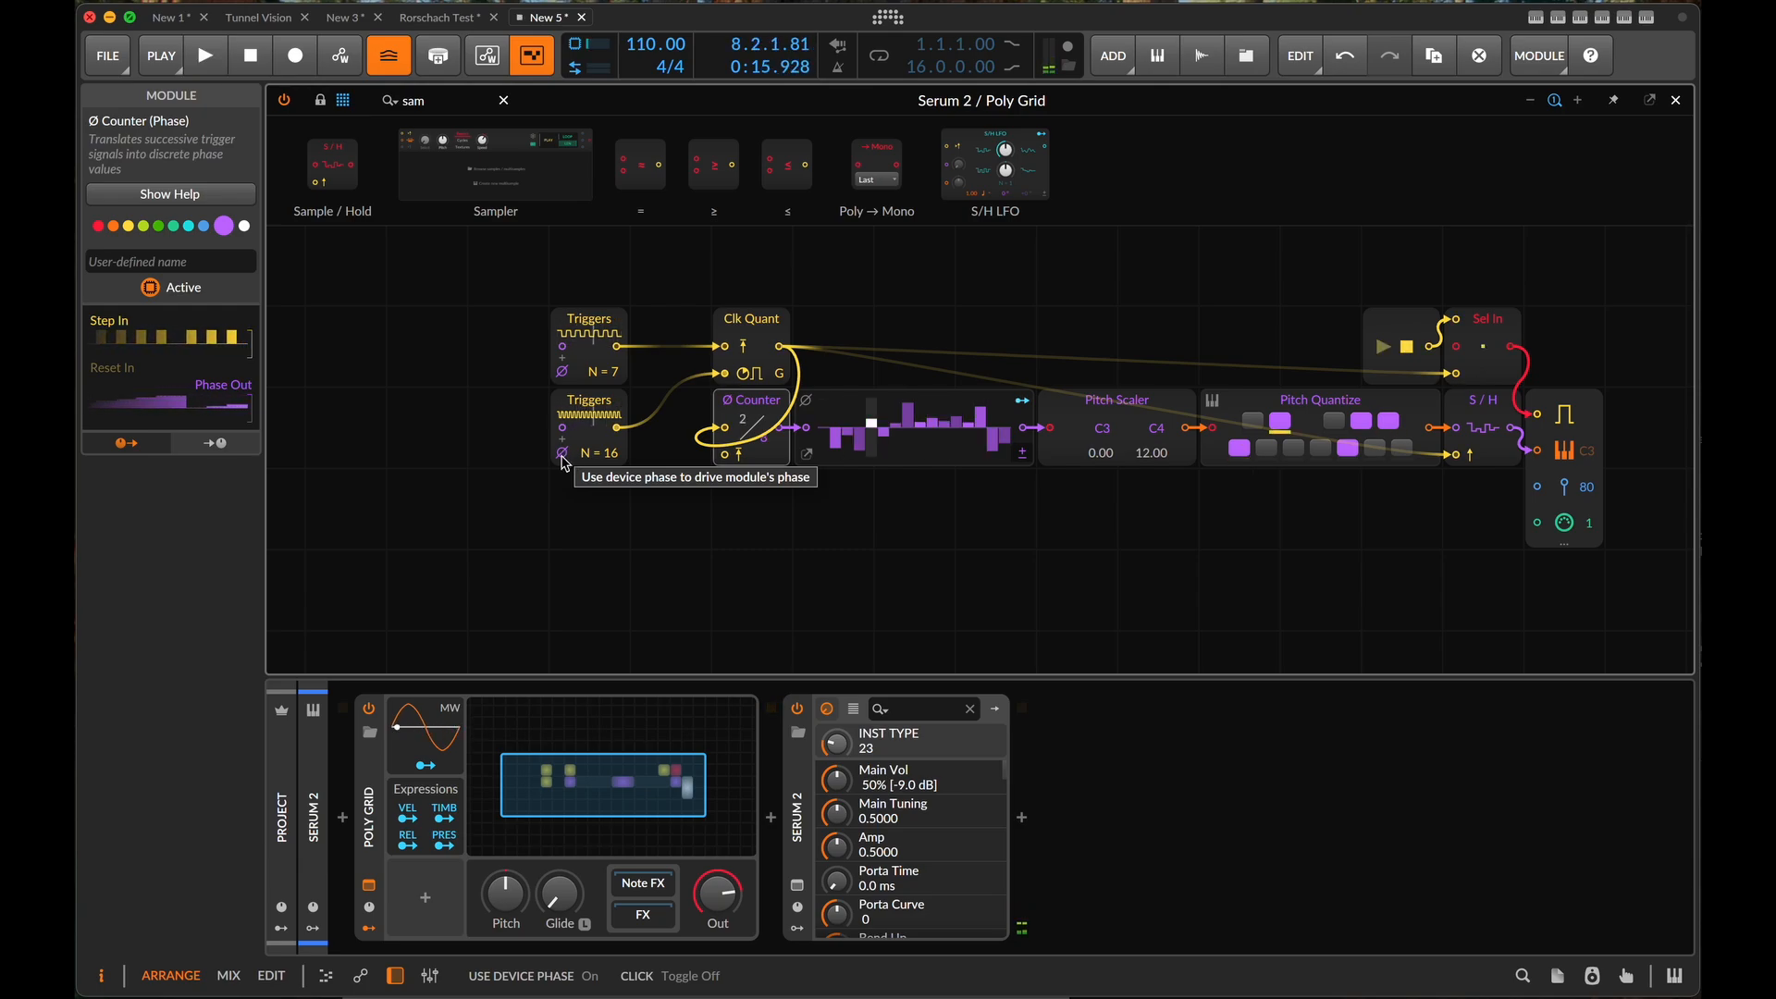
left_click(562, 371)
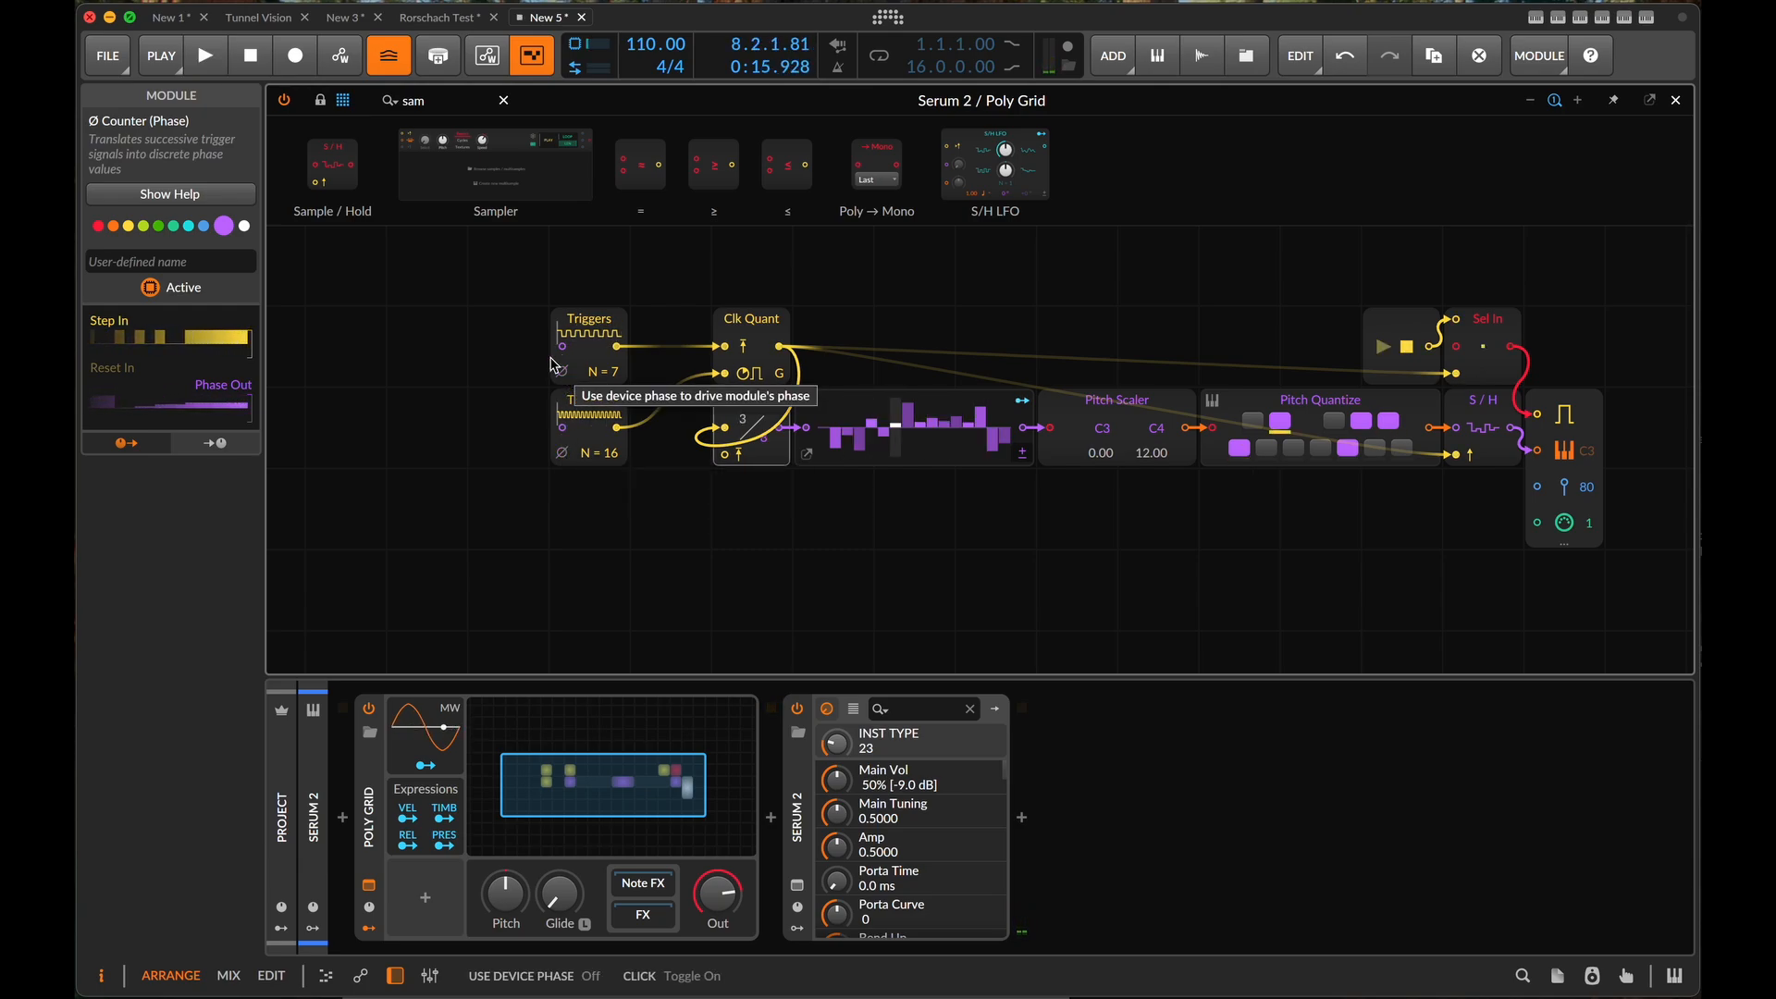
left_click(446, 99)
type("pha")
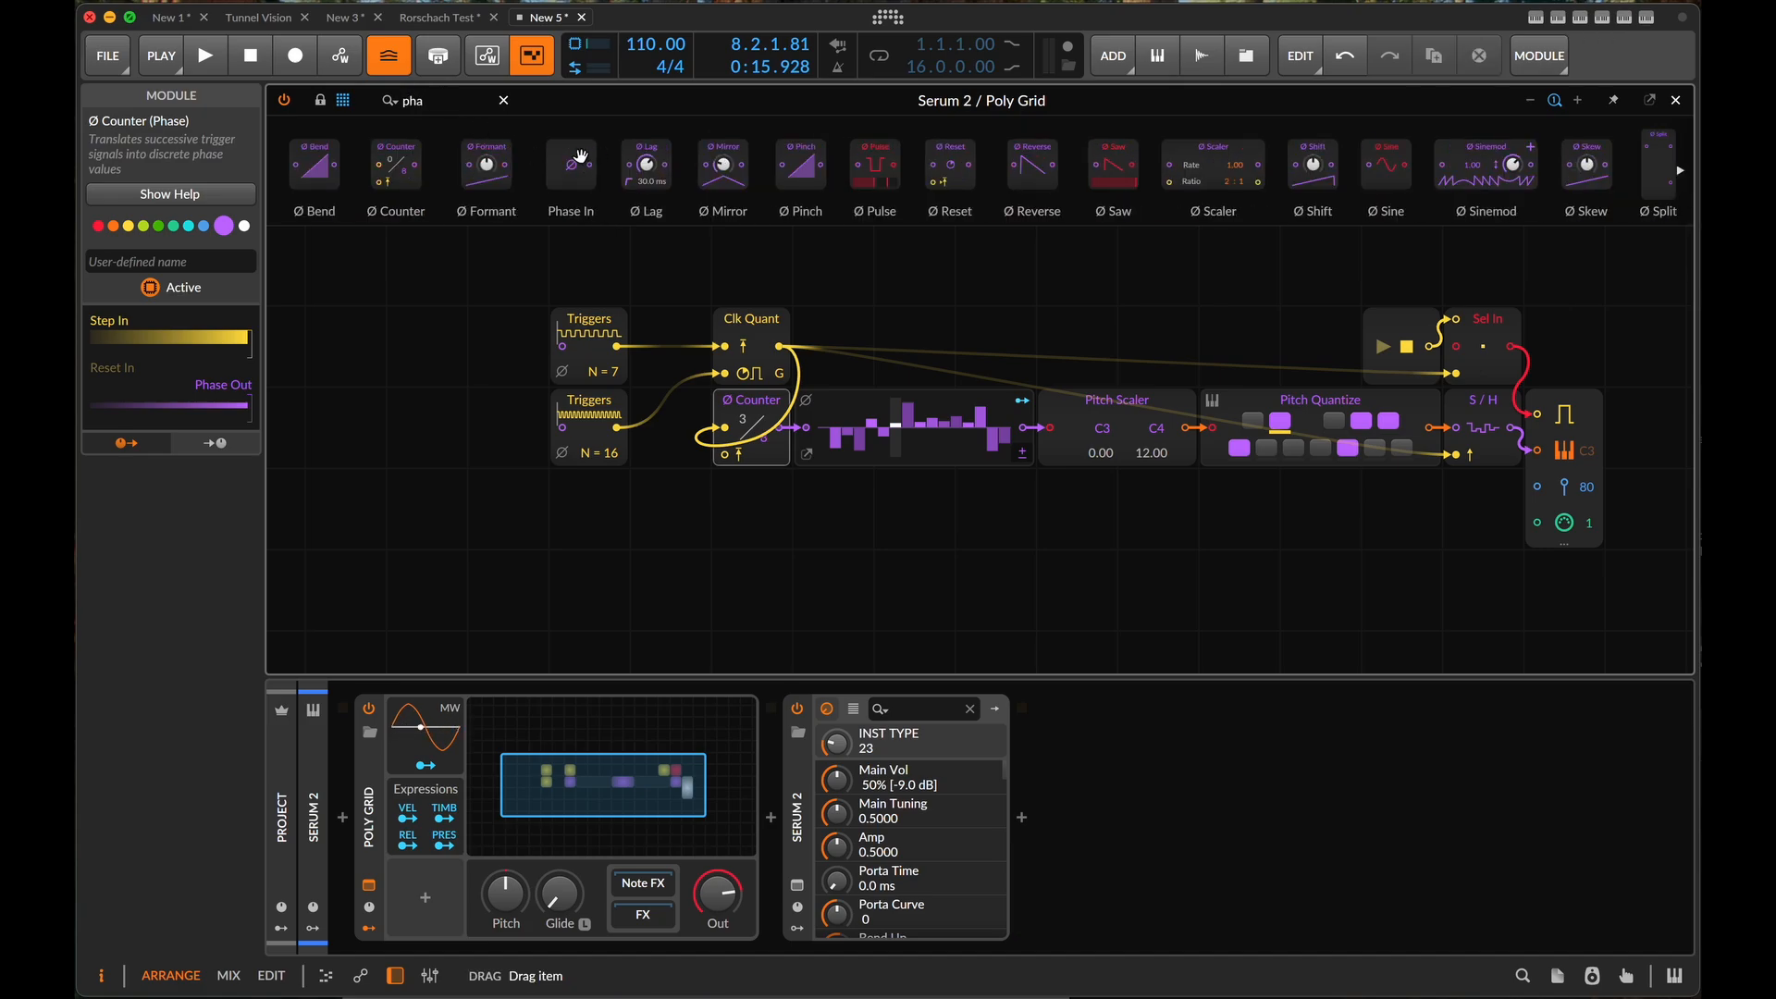
left_click_drag(580, 157, 403, 383)
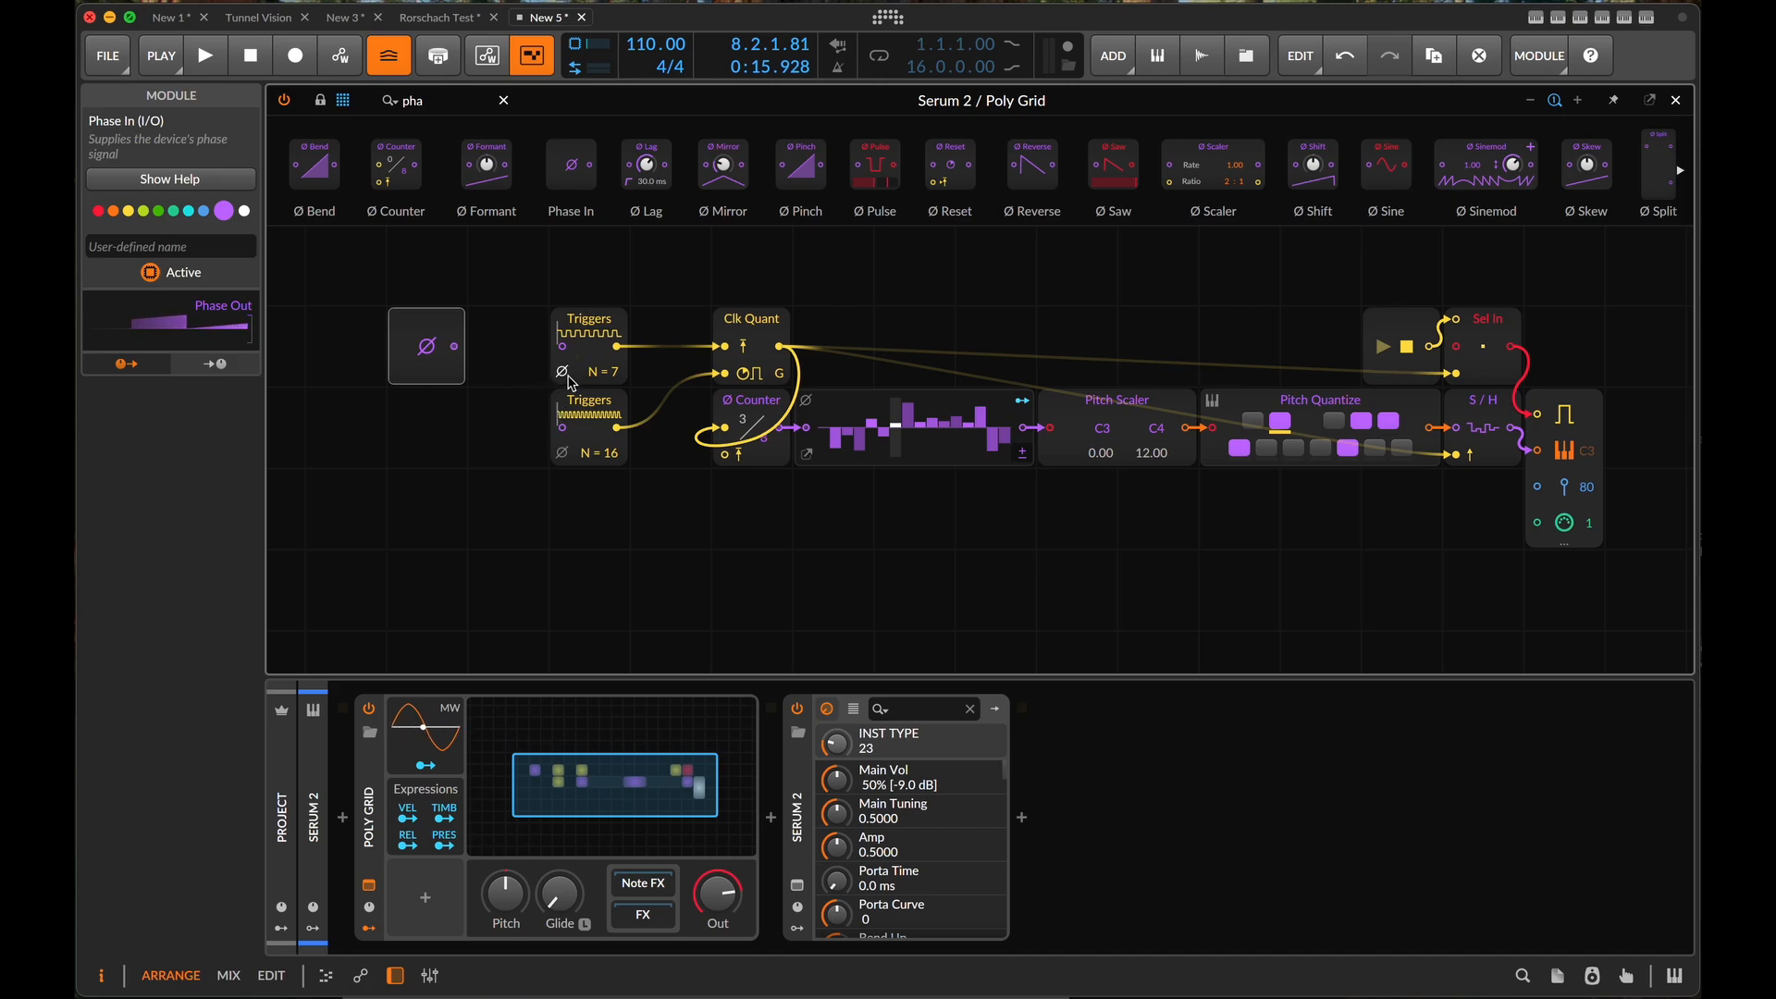
left_click_drag(455, 348, 562, 346)
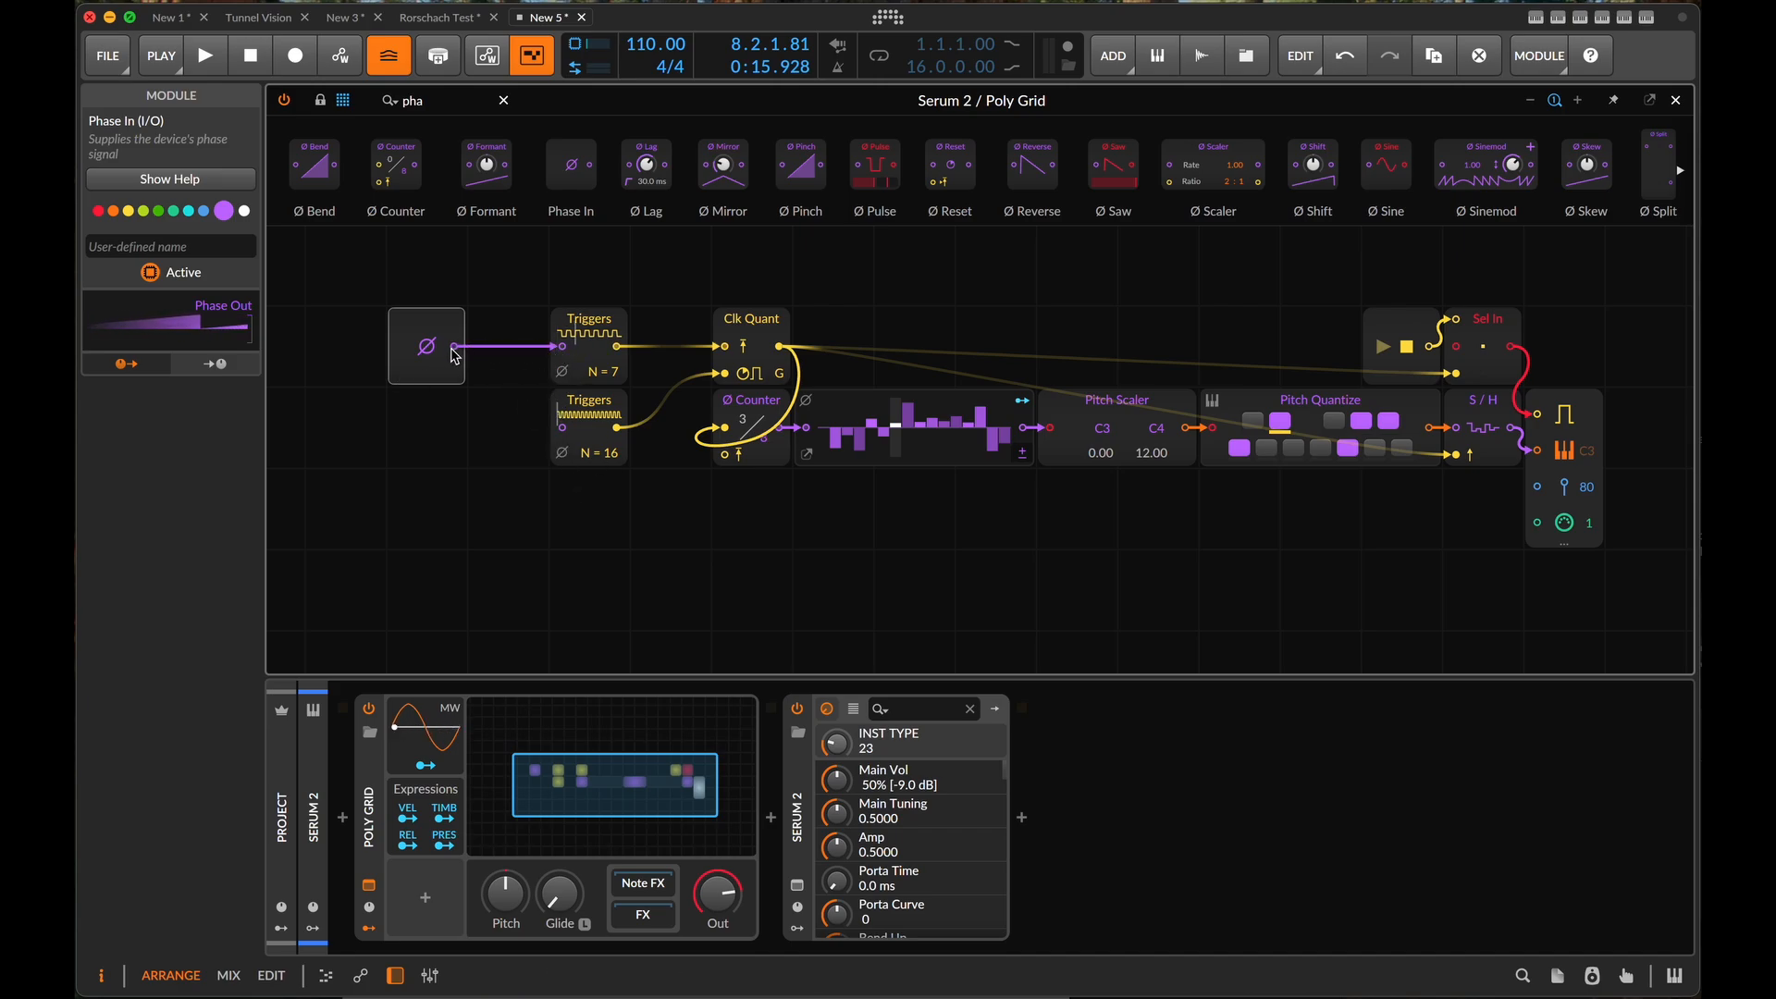
left_click_drag(455, 347, 563, 427)
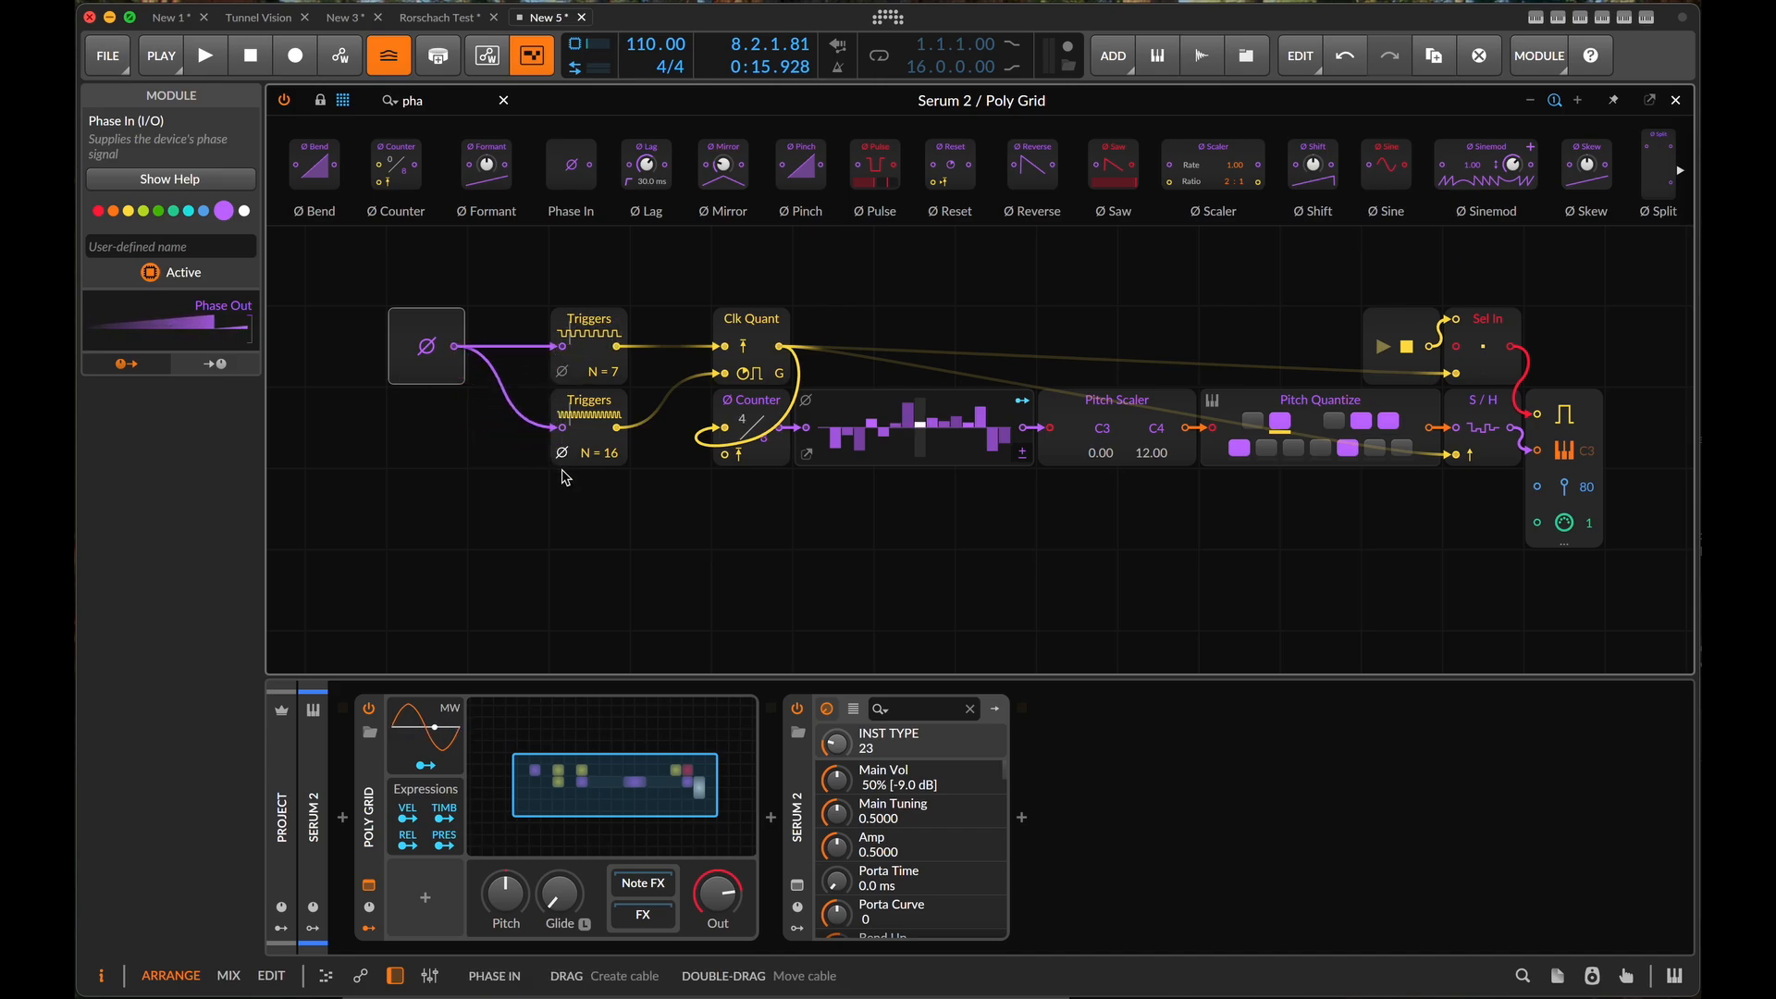
- Spread Phase In away from the rest of the patch to leave a wide gap before the Triggers modules
left_click_drag(426, 360, 344, 361)
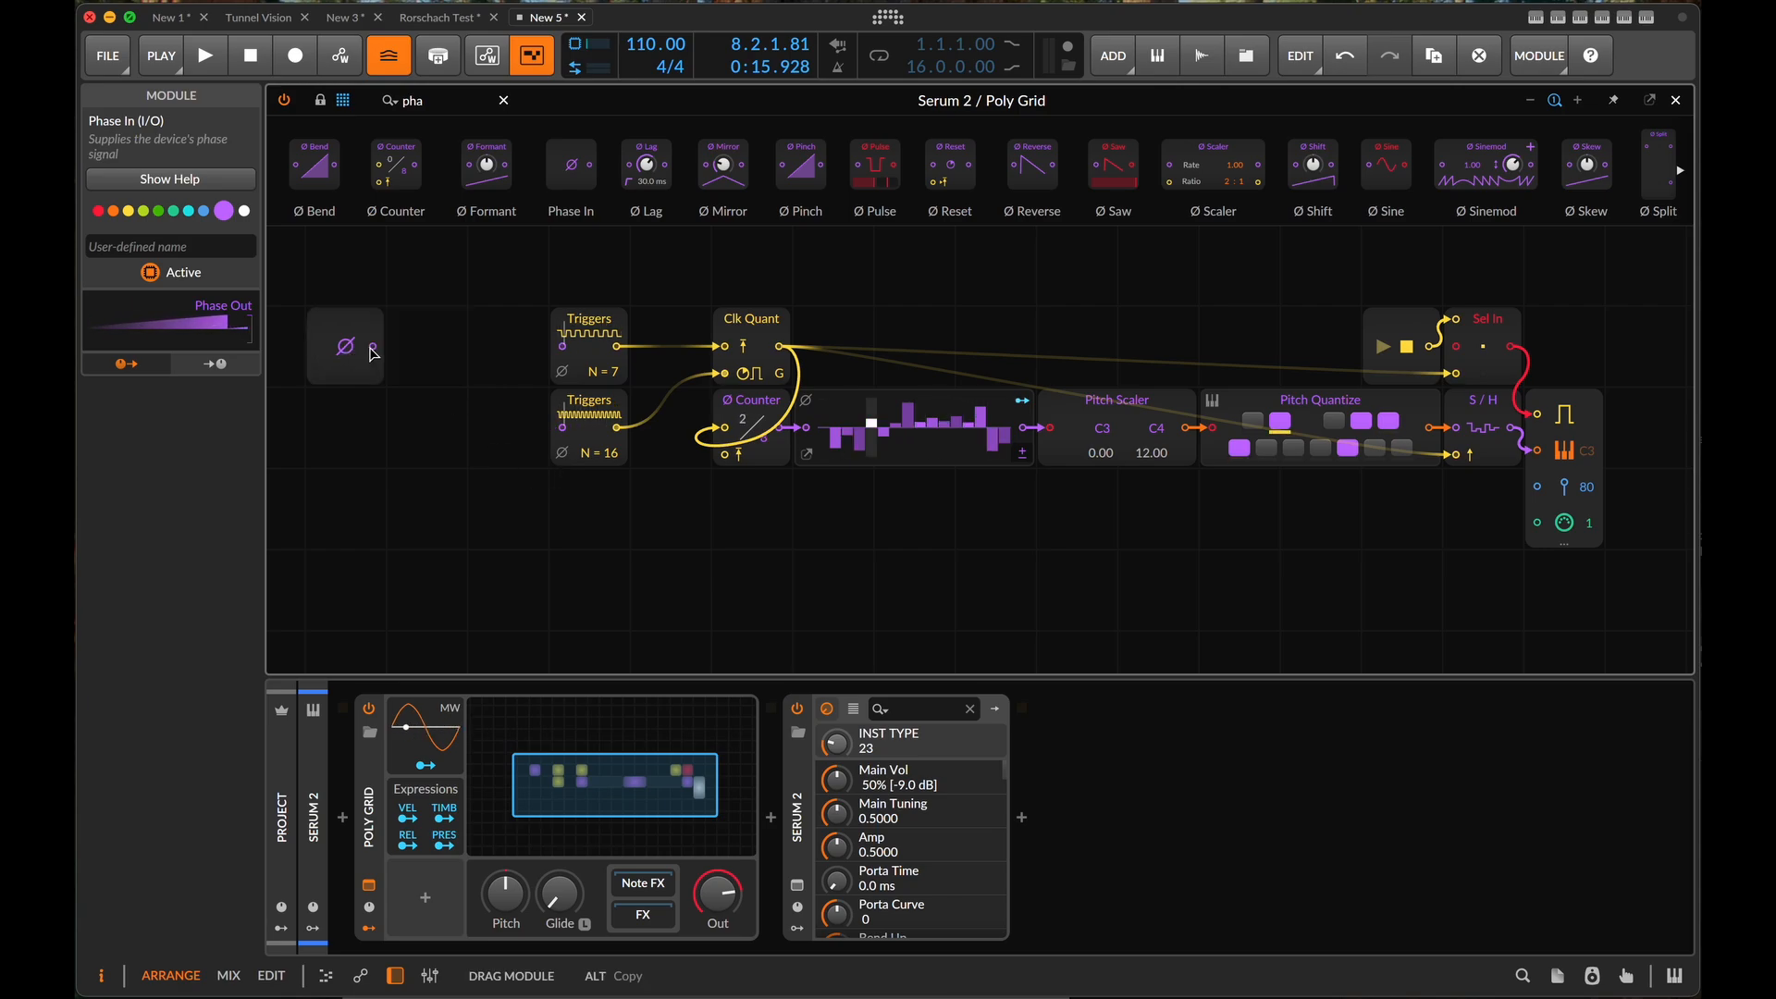
left_click_drag(516, 271, 1602, 600)
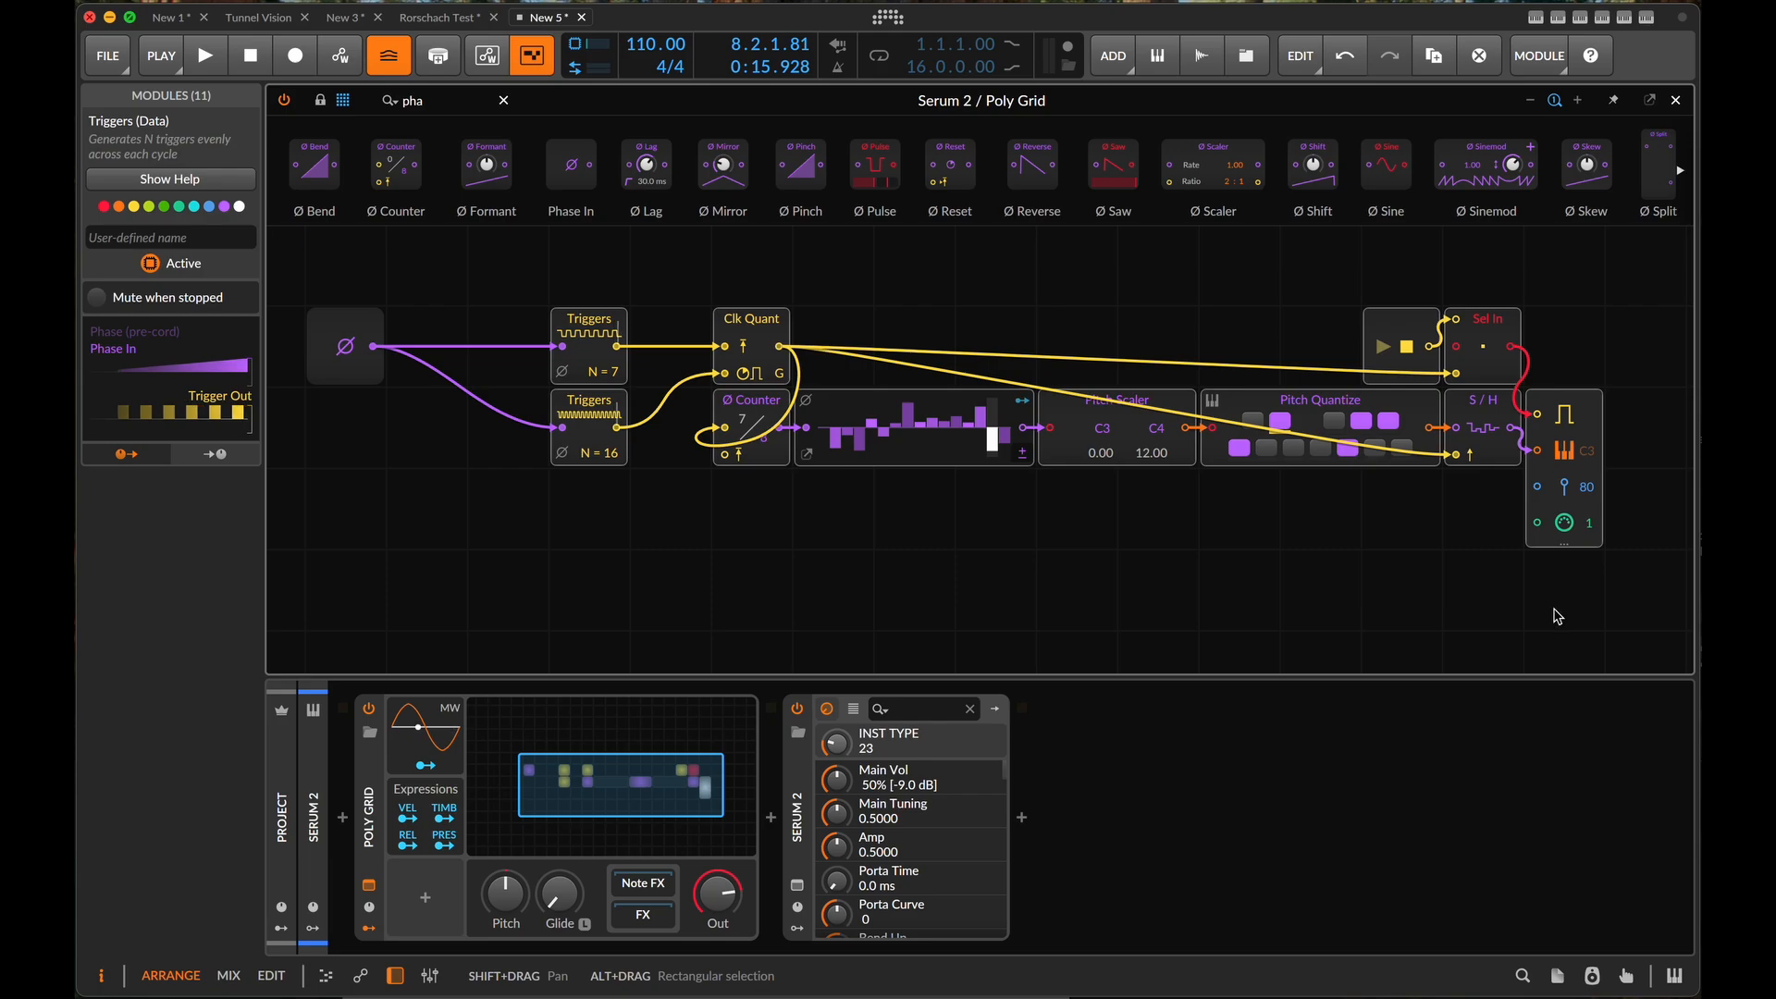
scroll(1555, 615, "down", 5)
left_click_drag(1319, 433, 1410, 425)
left_click_drag(627, 392, 581, 392)
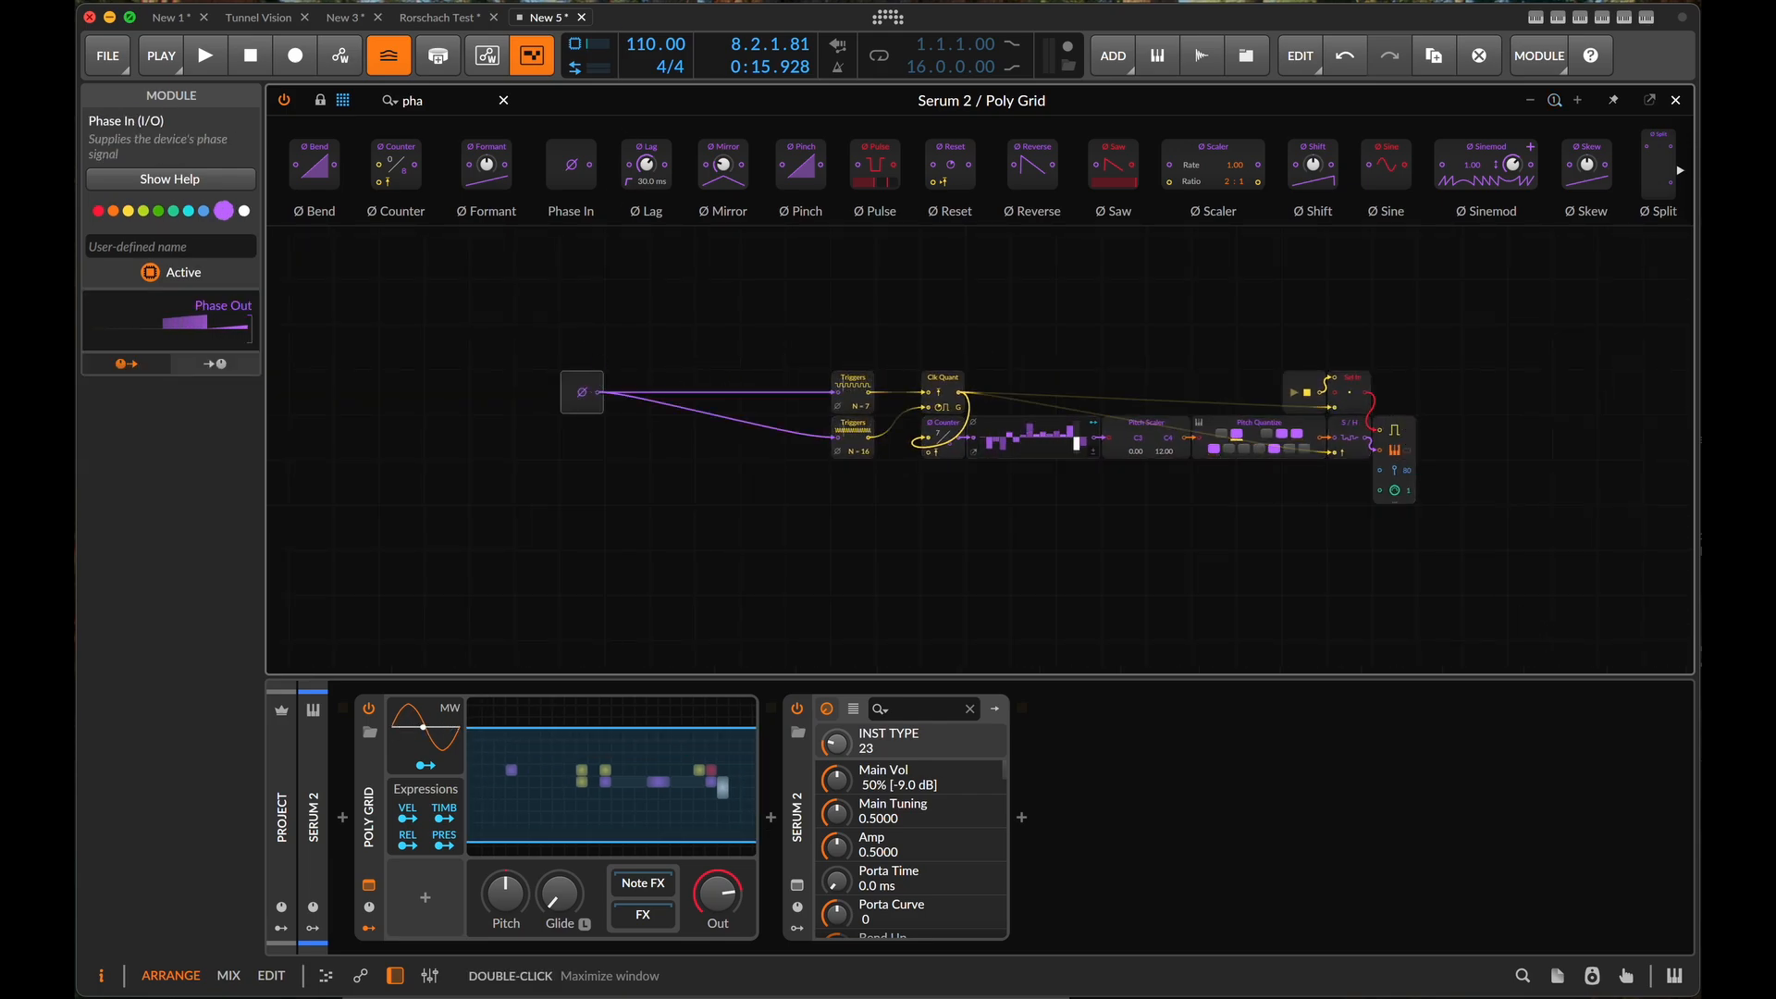
- Insert an Oscilloscope on the Phase In output and set its mode to Slow
triple_click(439, 104)
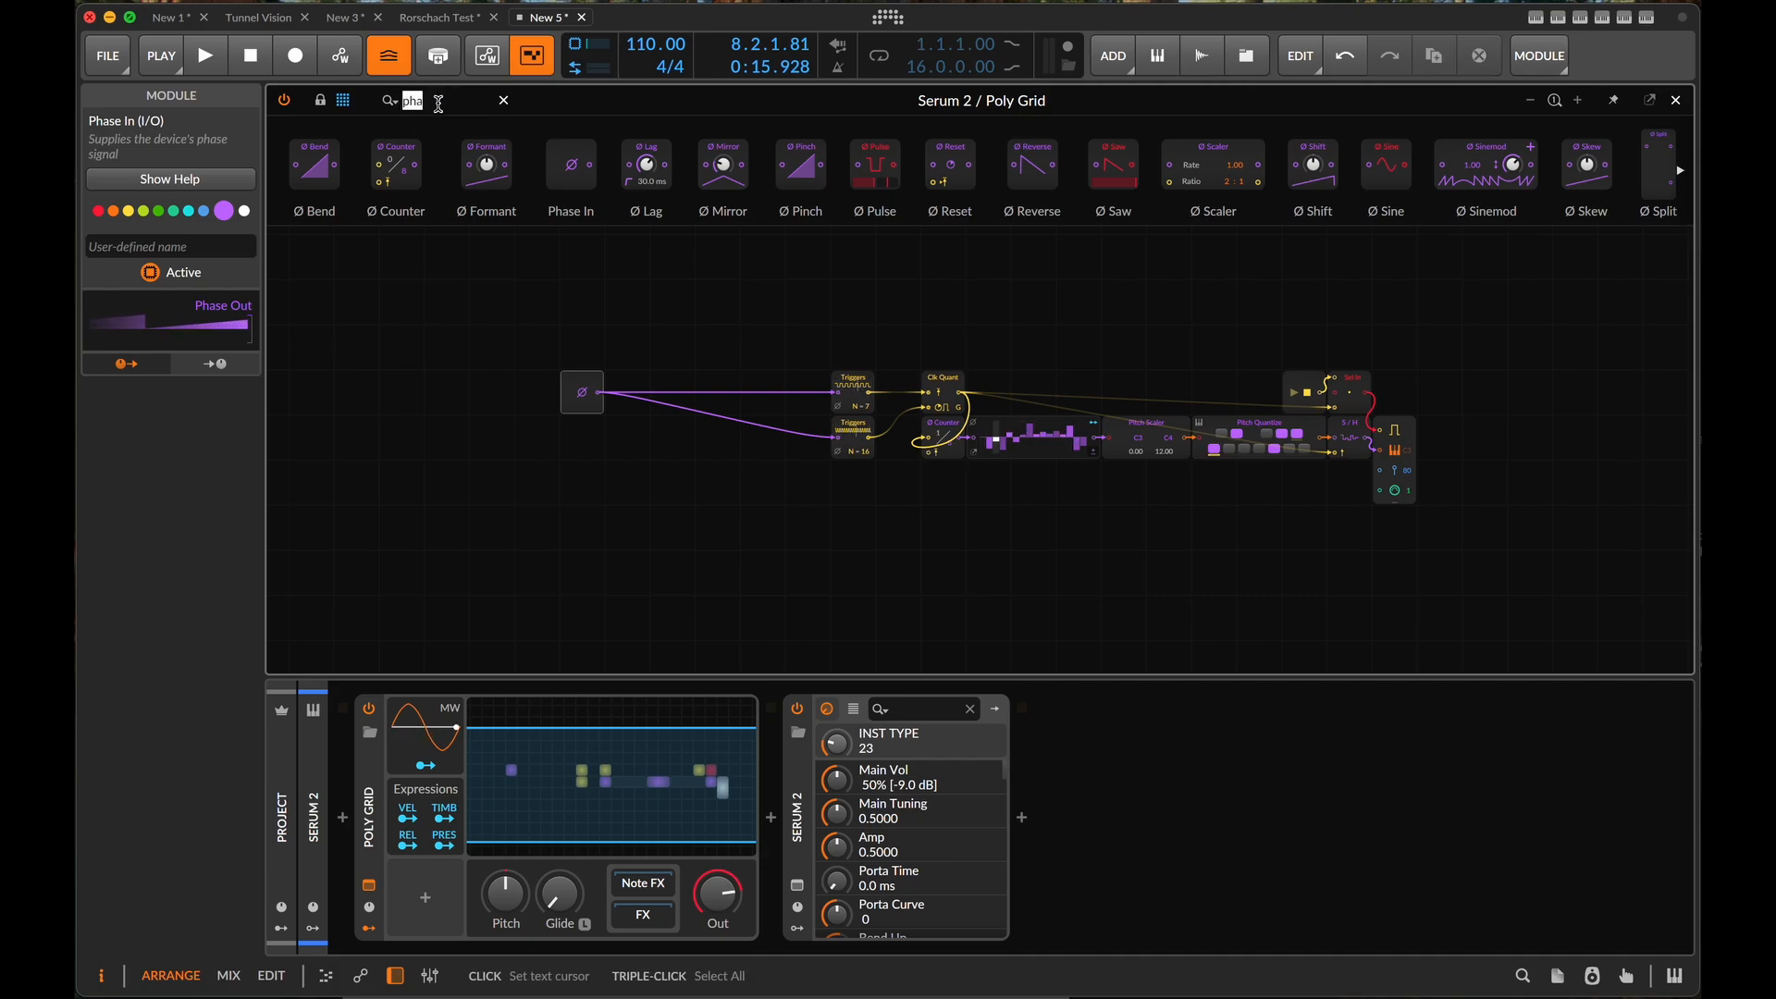
type("osc")
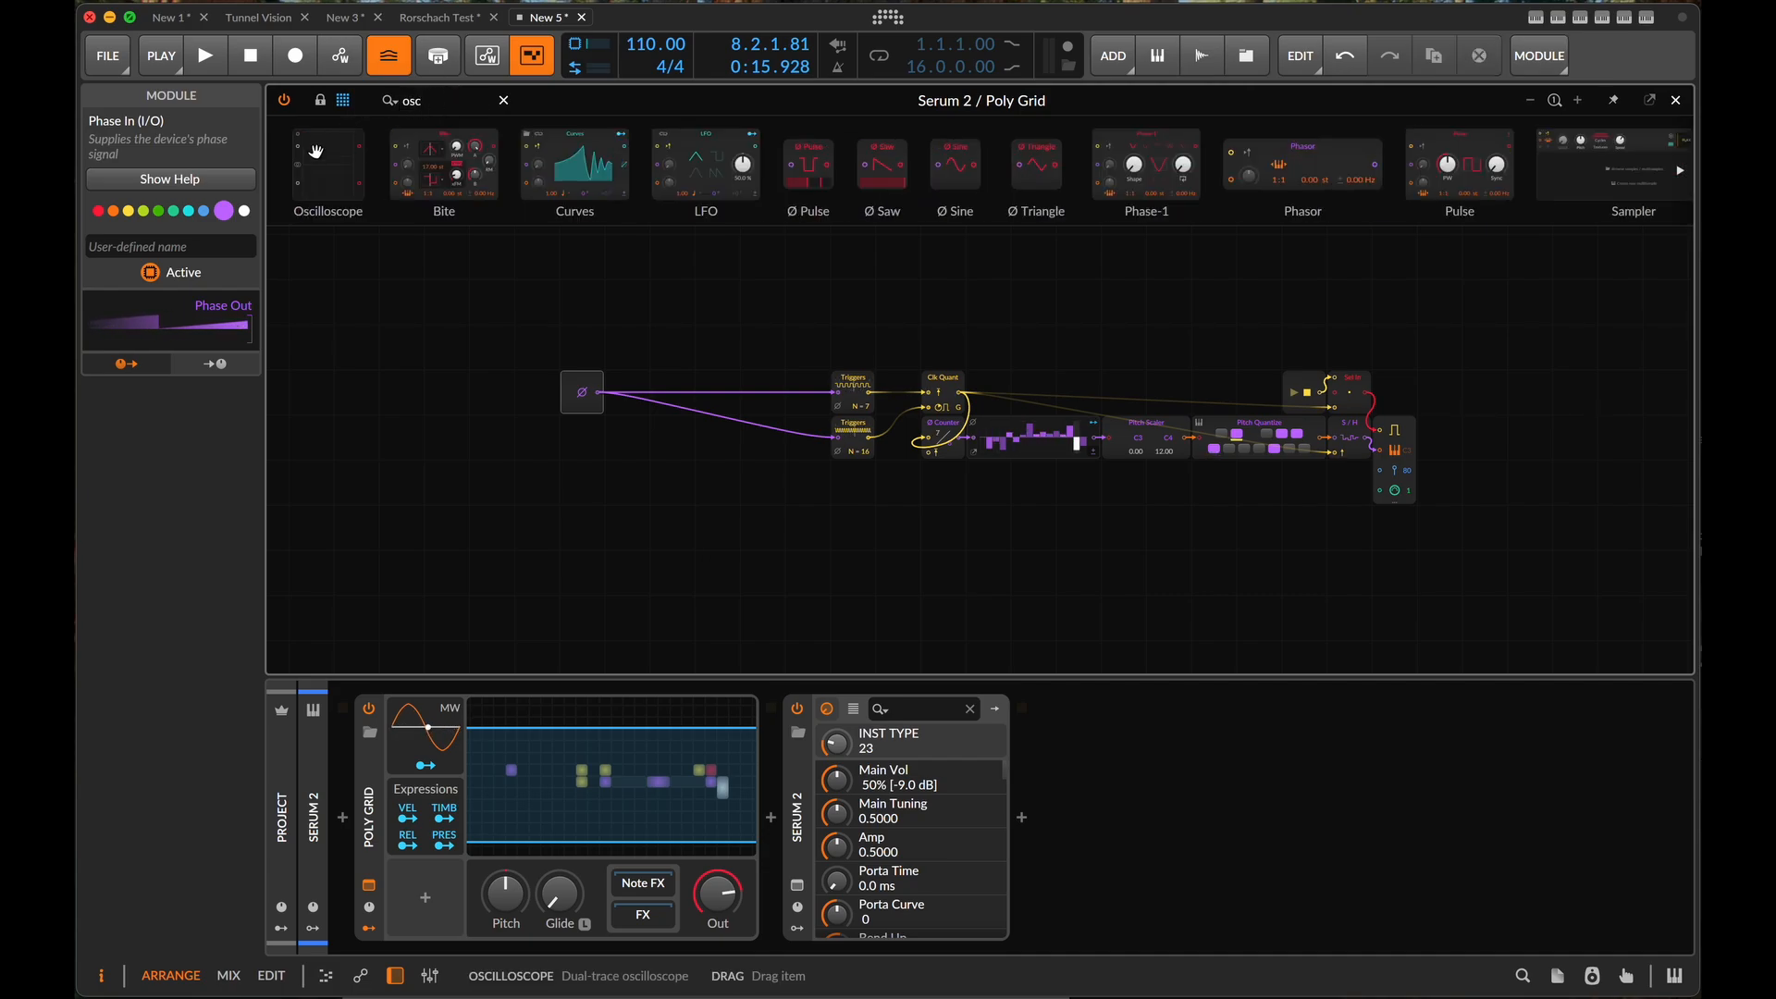
left_click_drag(375, 191, 641, 425)
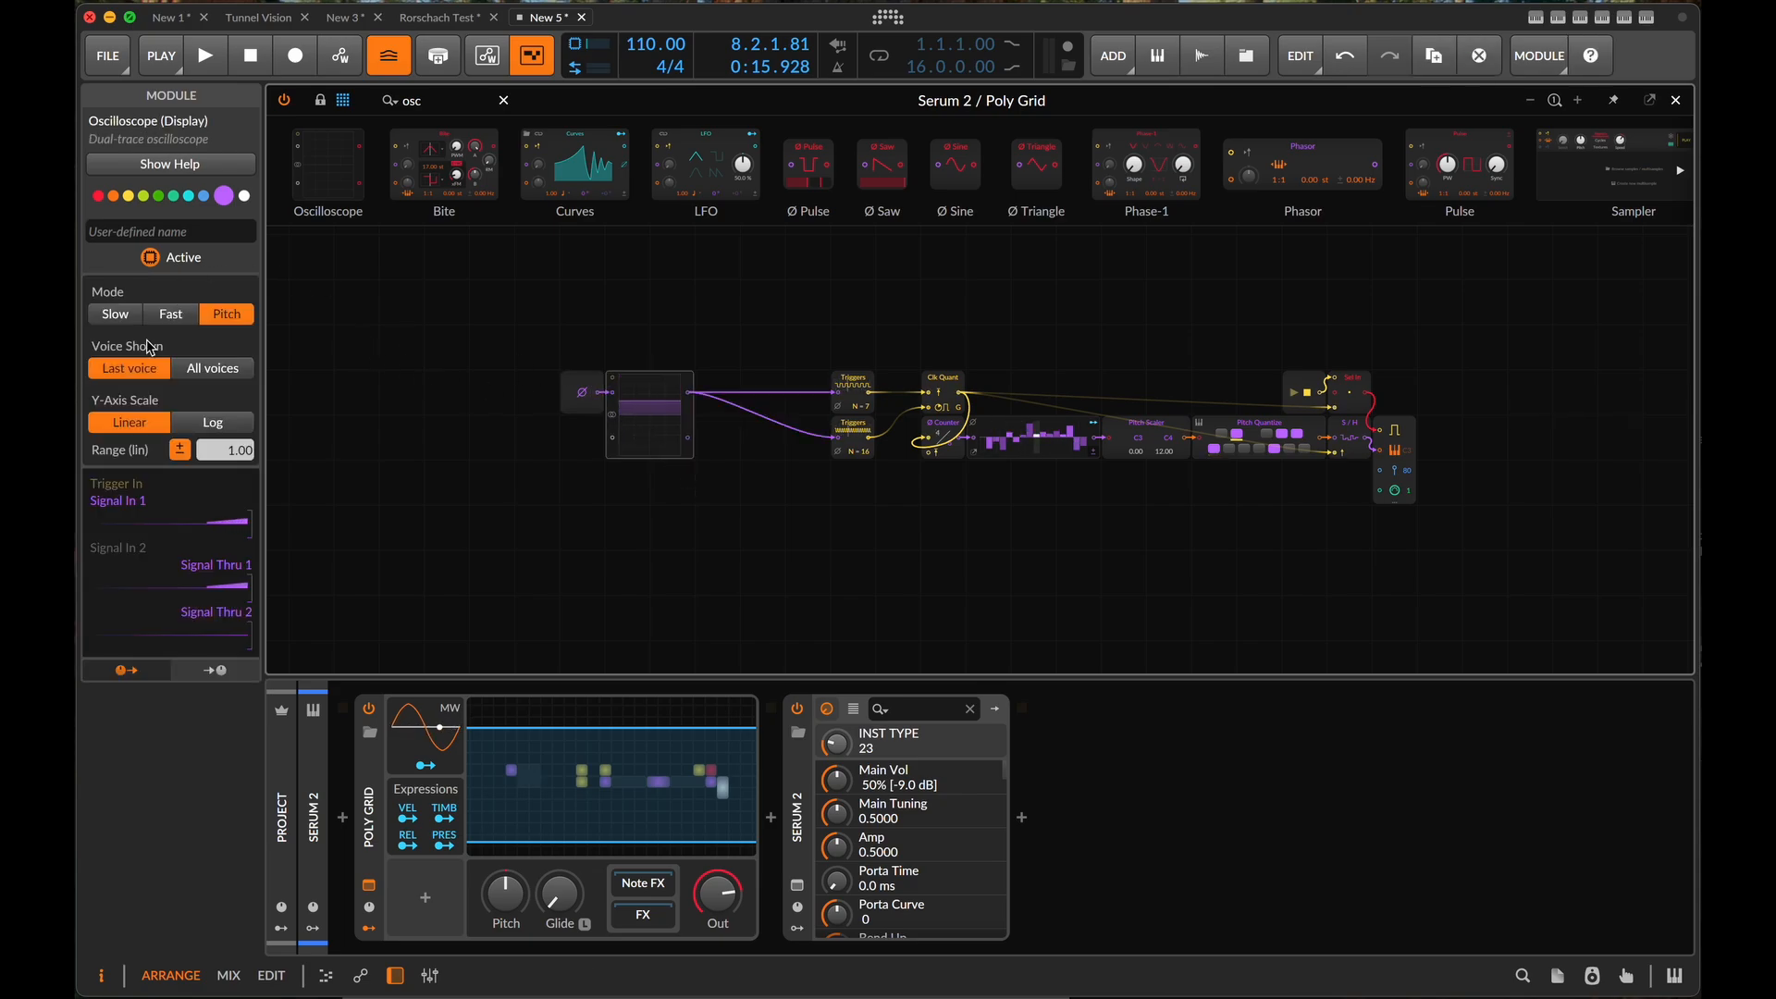
left_click(111, 316)
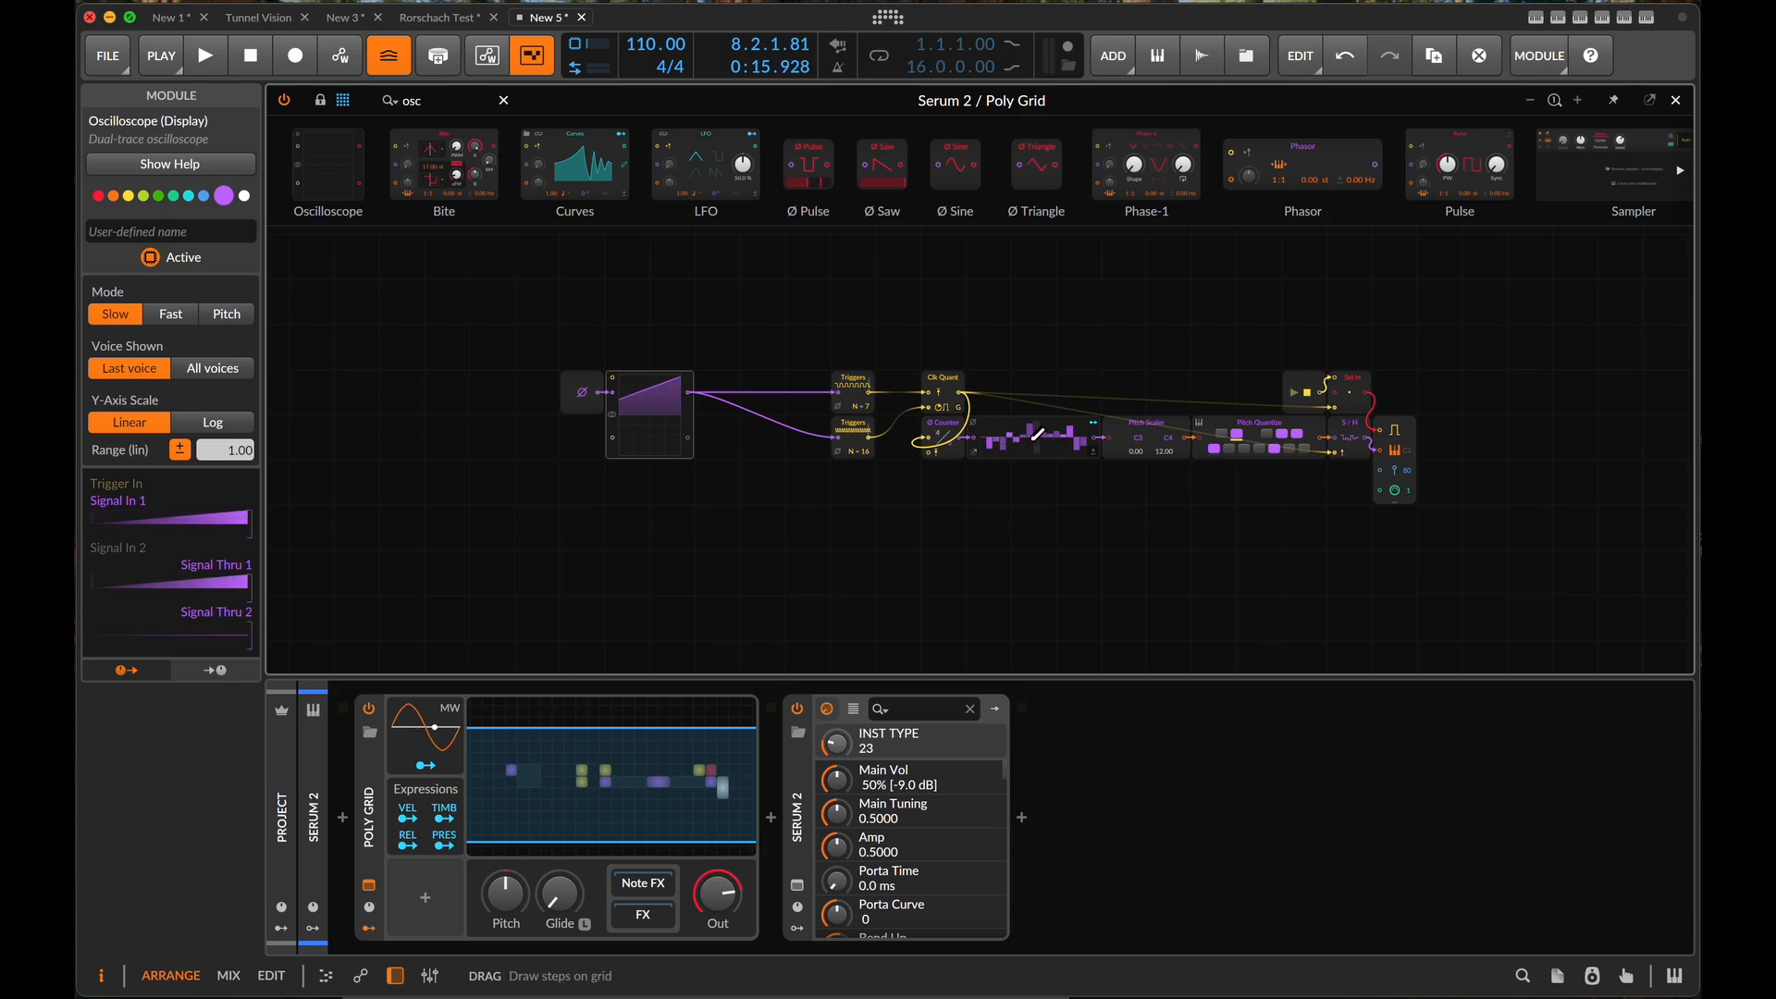
- Move the Oscilloscope close to the Triggers modules, leaving space between it and Phase In
scroll(1037, 434, "up", 5)
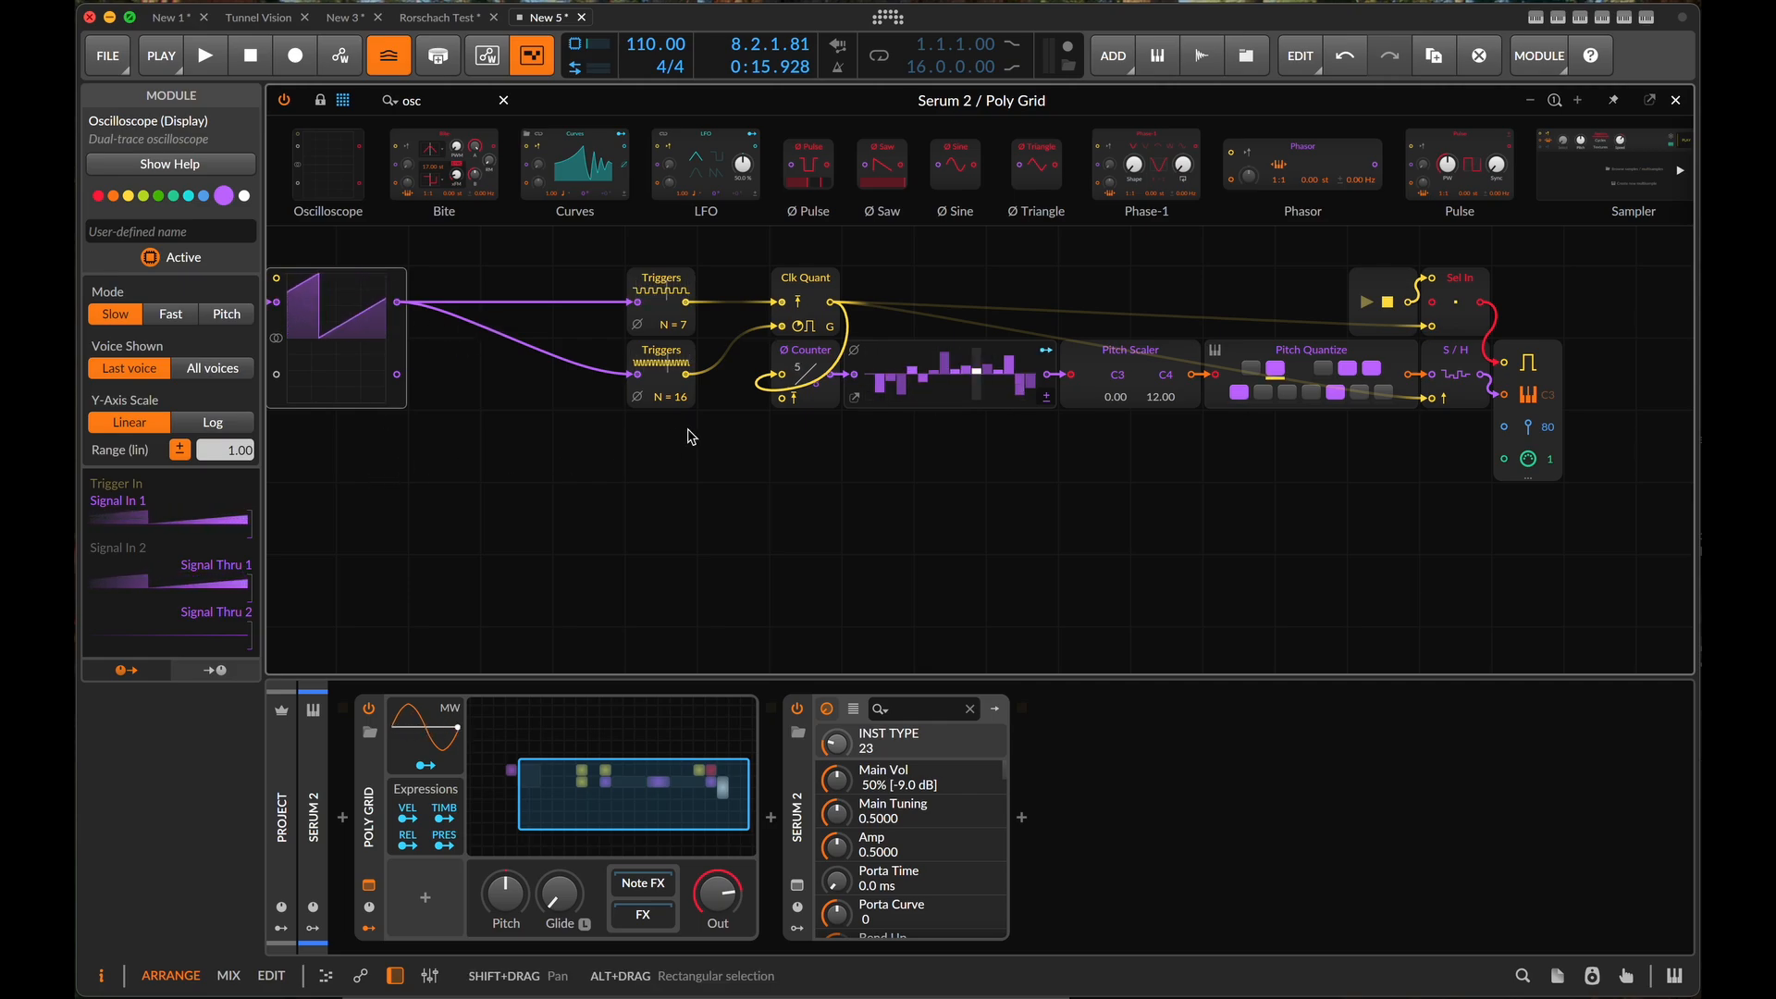
scroll(678, 485, "left", 2)
key("minus")
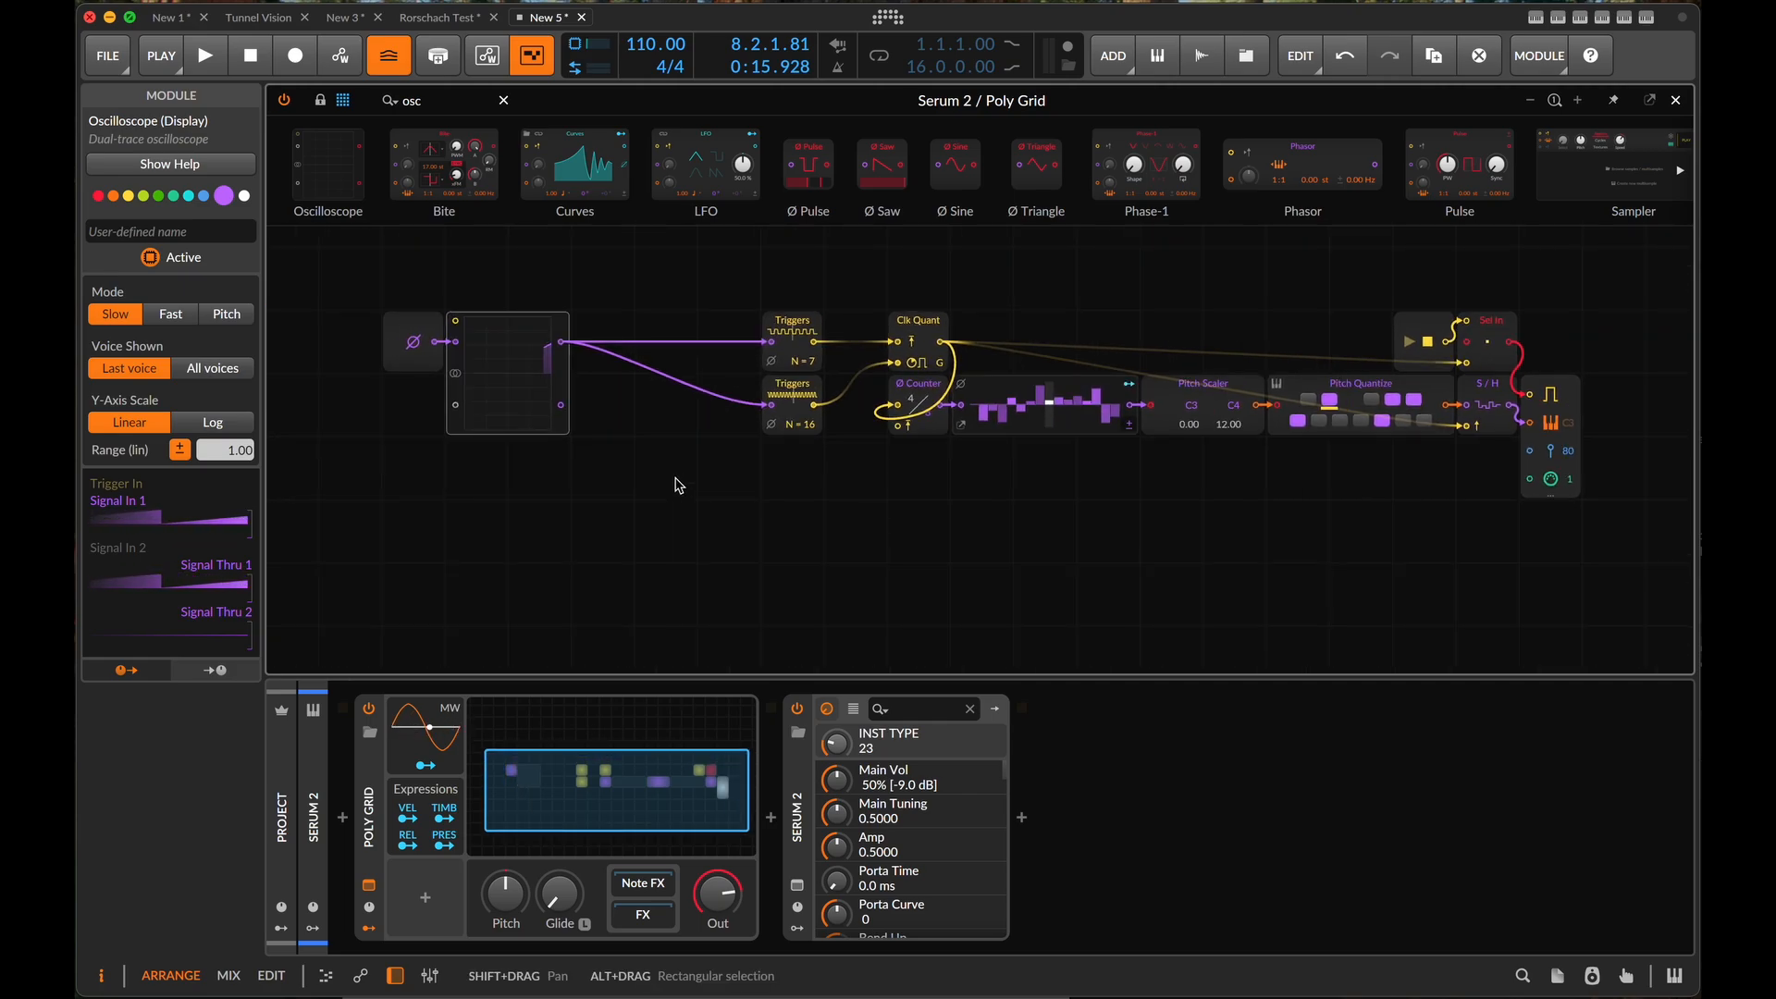
left_click_drag(472, 379, 599, 380)
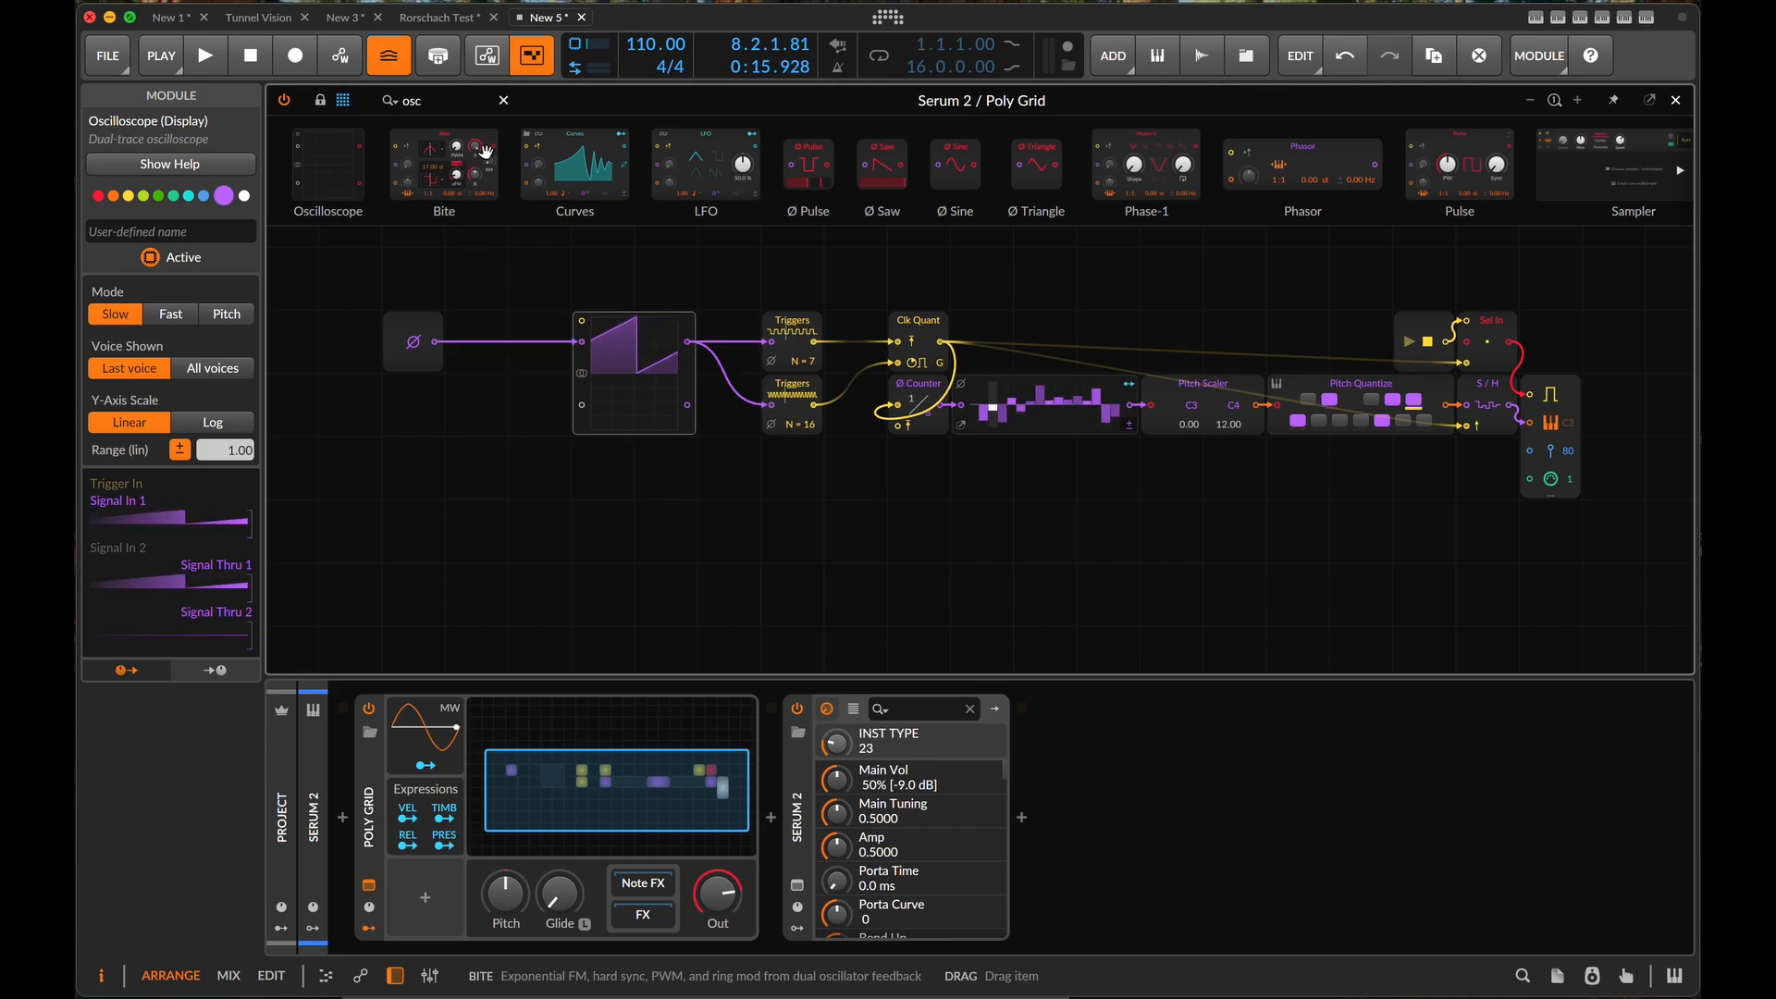
- Insert a Ø Bend module between Phase In and the Oscilloscope, start playback, and set the bend to 60.4 %
triple_click(447, 106)
type("phase")
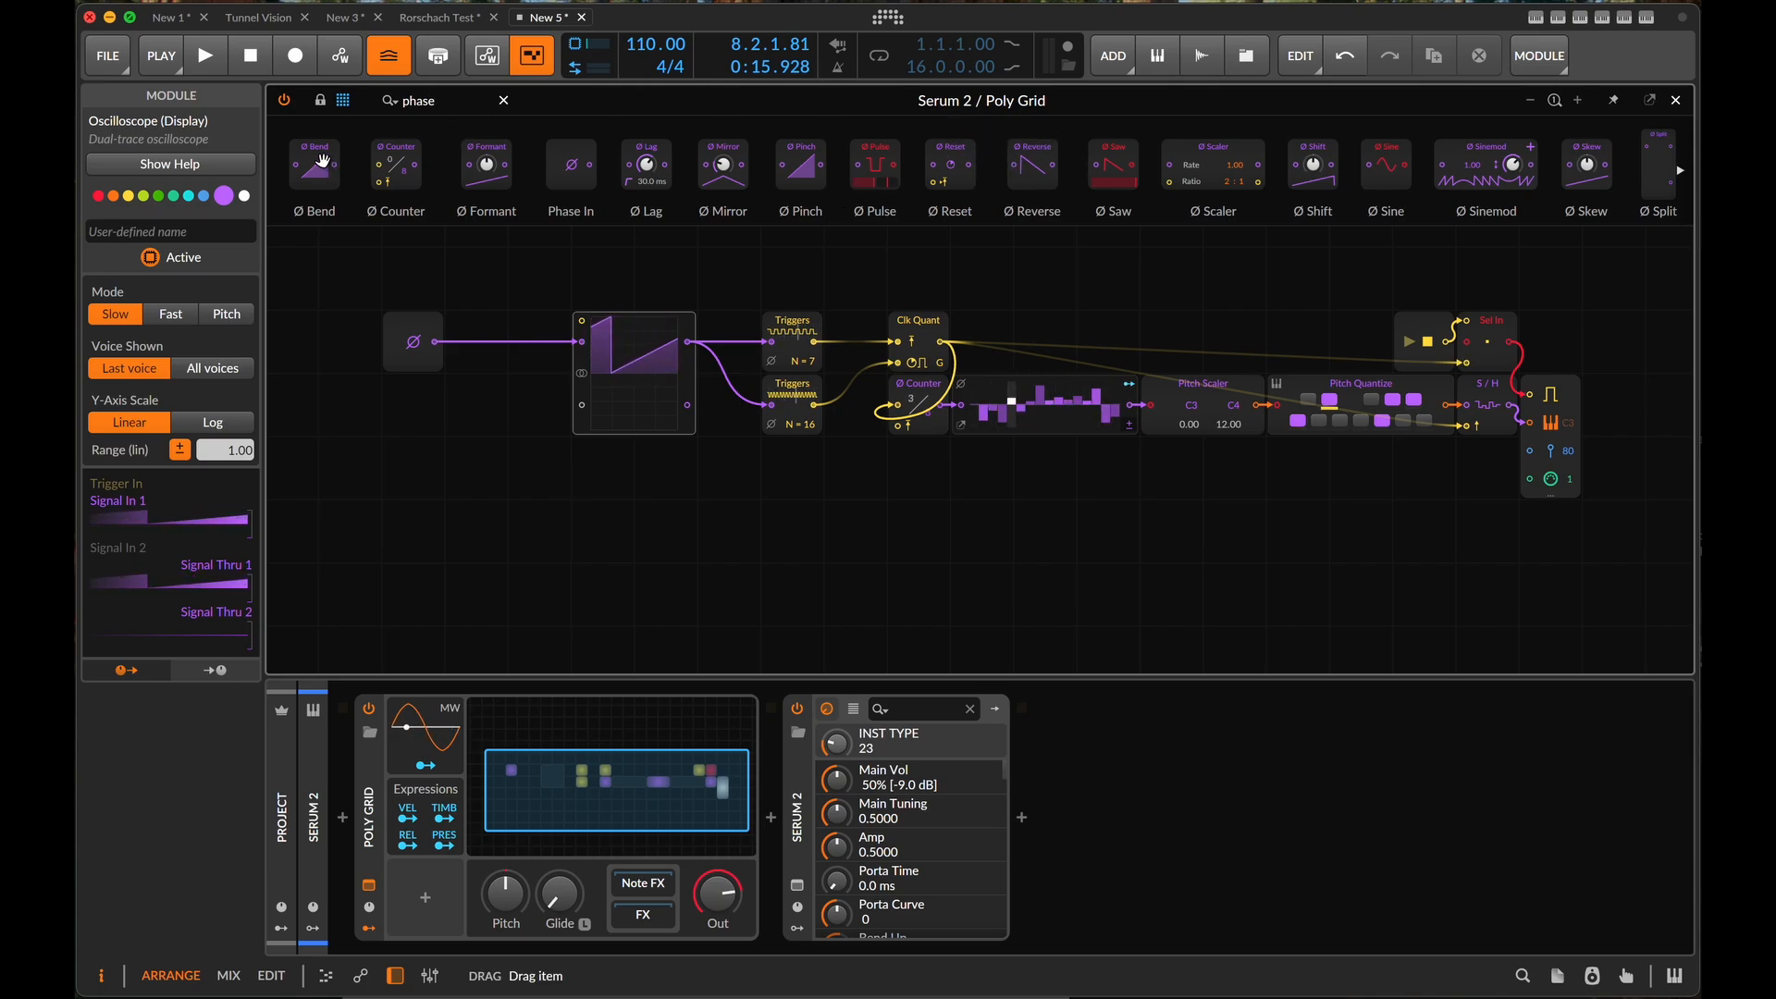
left_click_drag(322, 161, 483, 351)
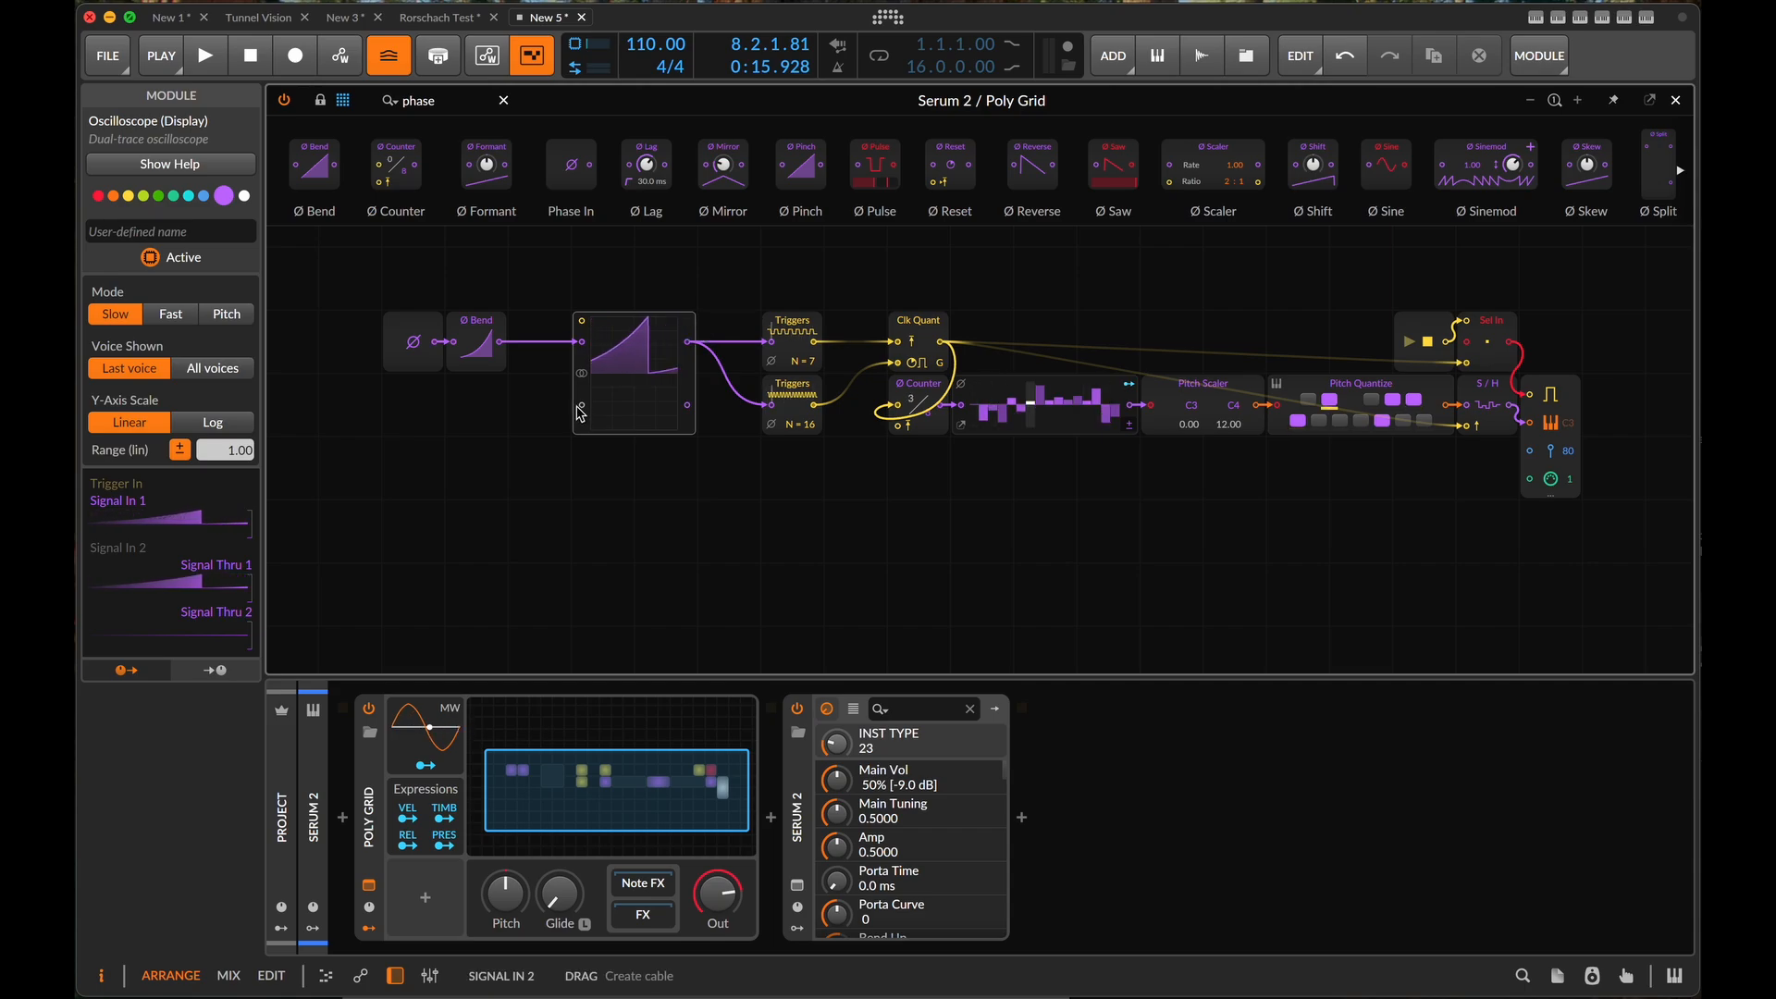
key("space")
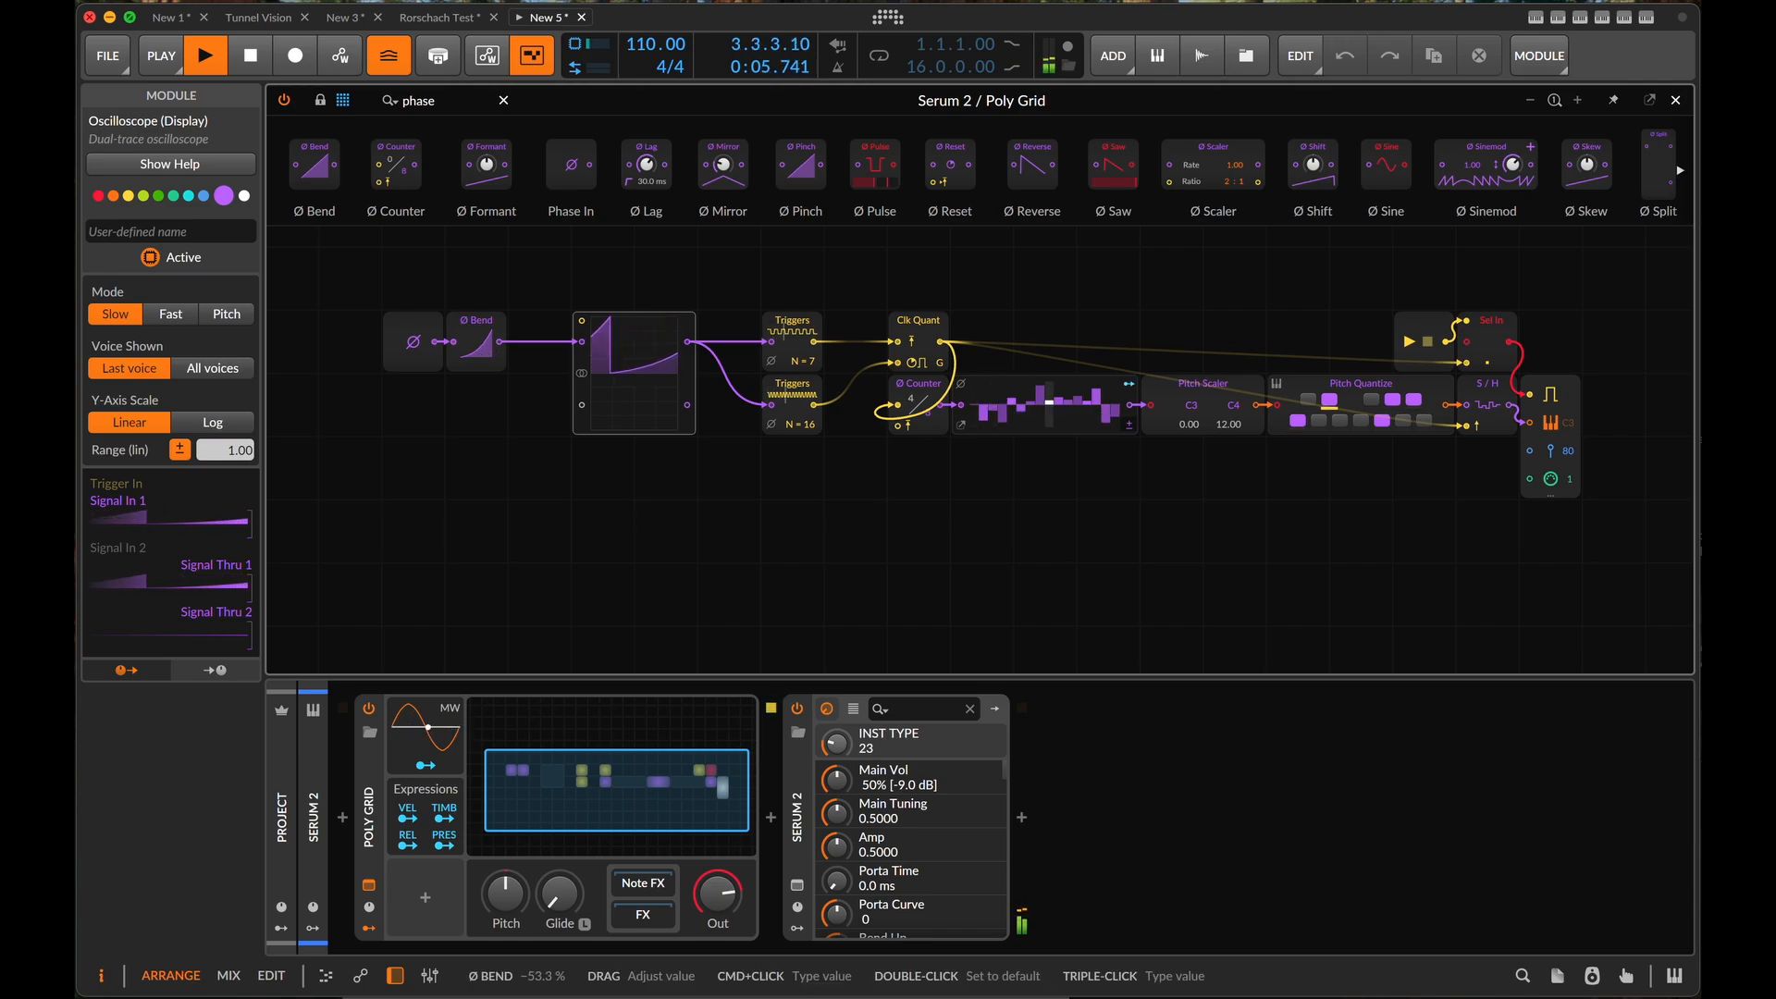
left_click_drag(493, 370, 493, 324)
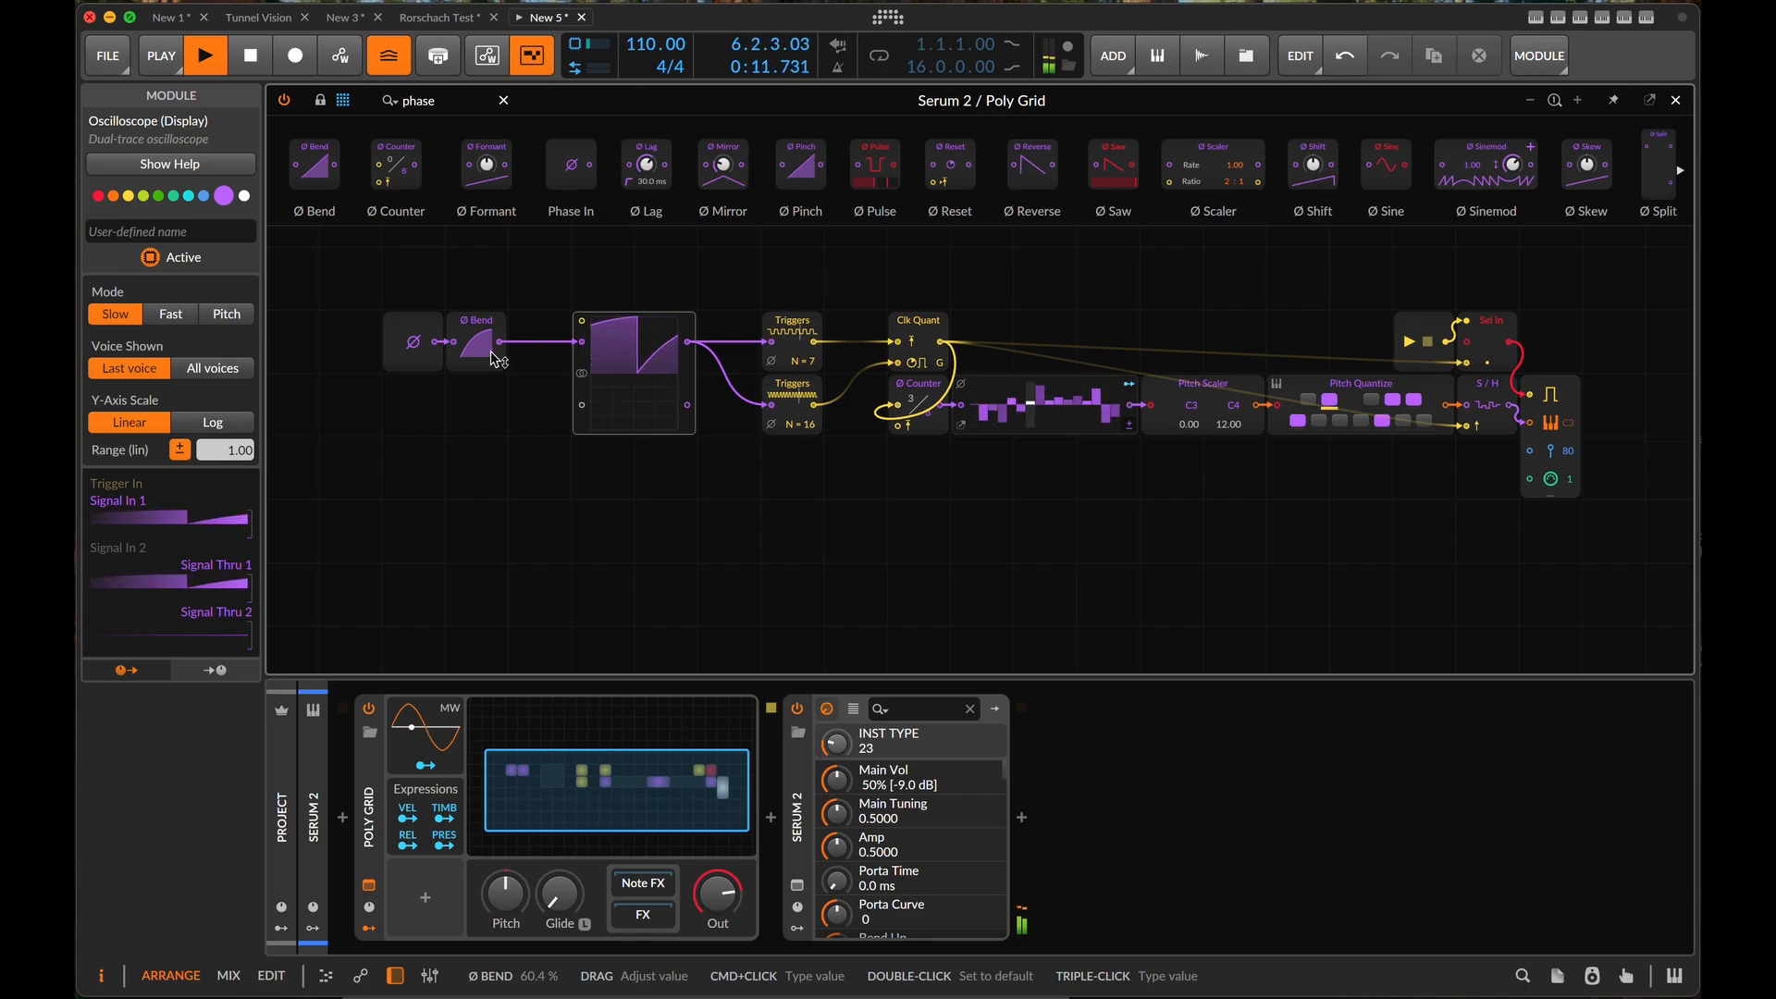
- Try Ø Mirror in place of Ø Bend with an adjusted amount, and swap it for Ø Pinch
left_click_drag(729, 150, 476, 342)
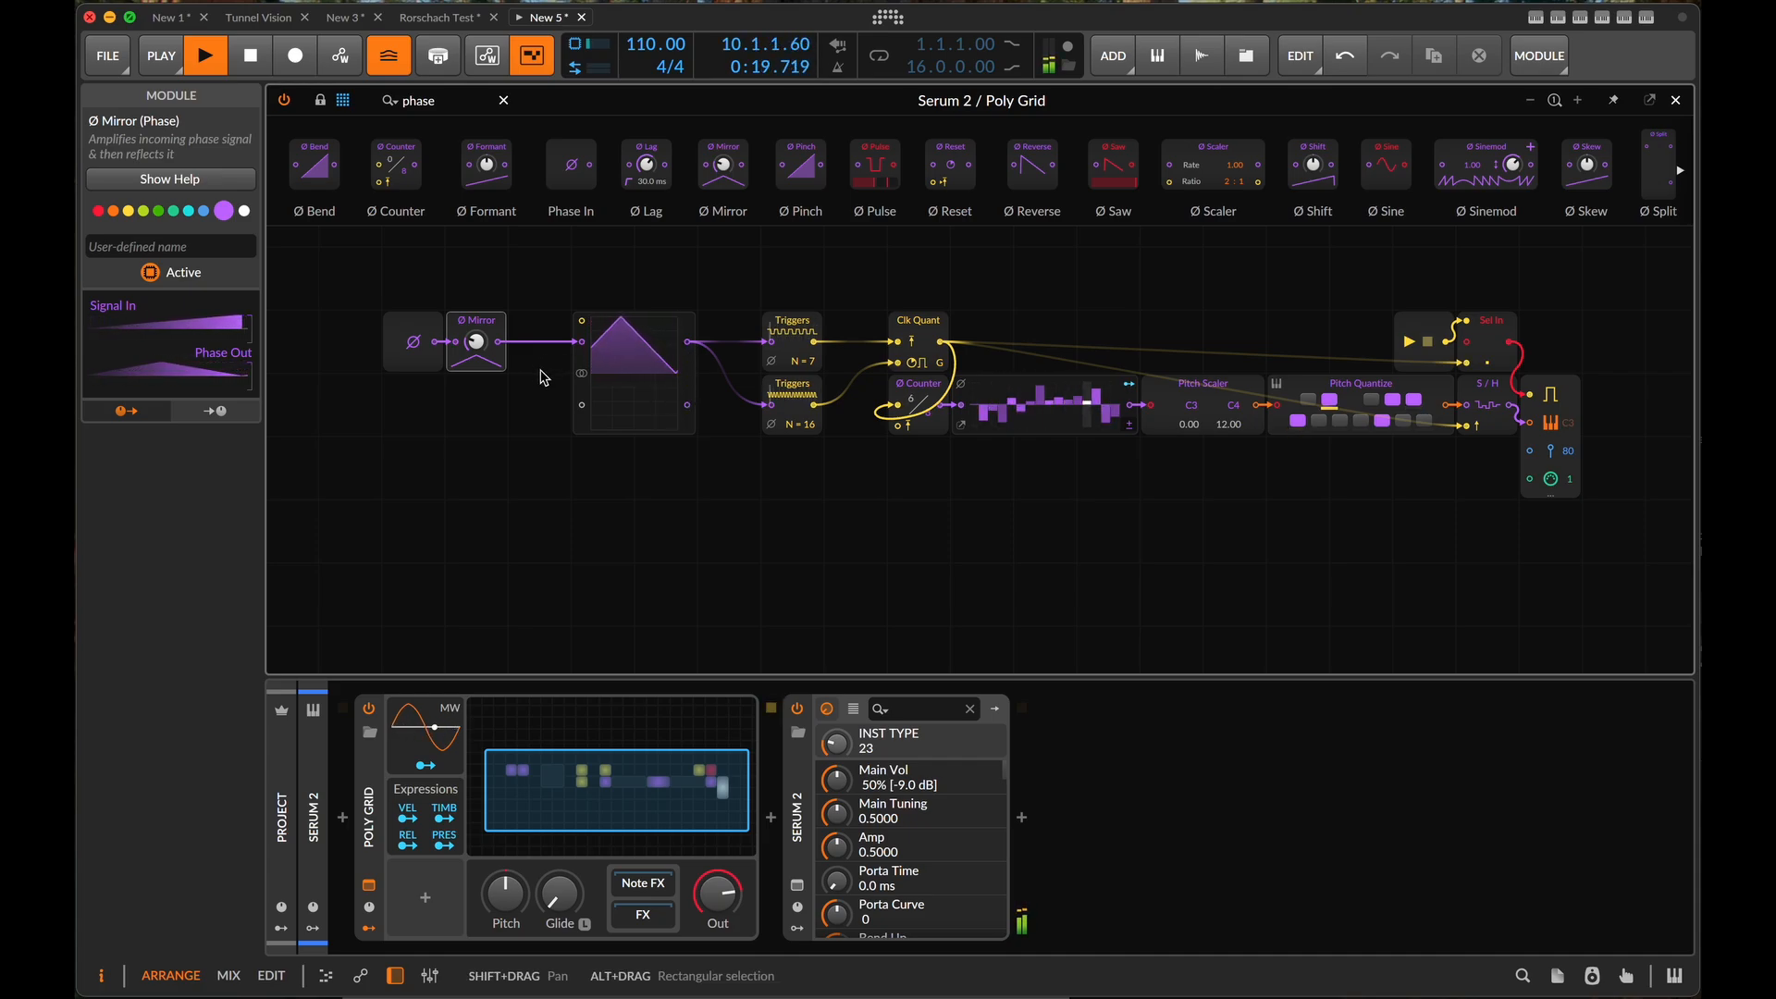
left_click_drag(489, 356, 487, 477)
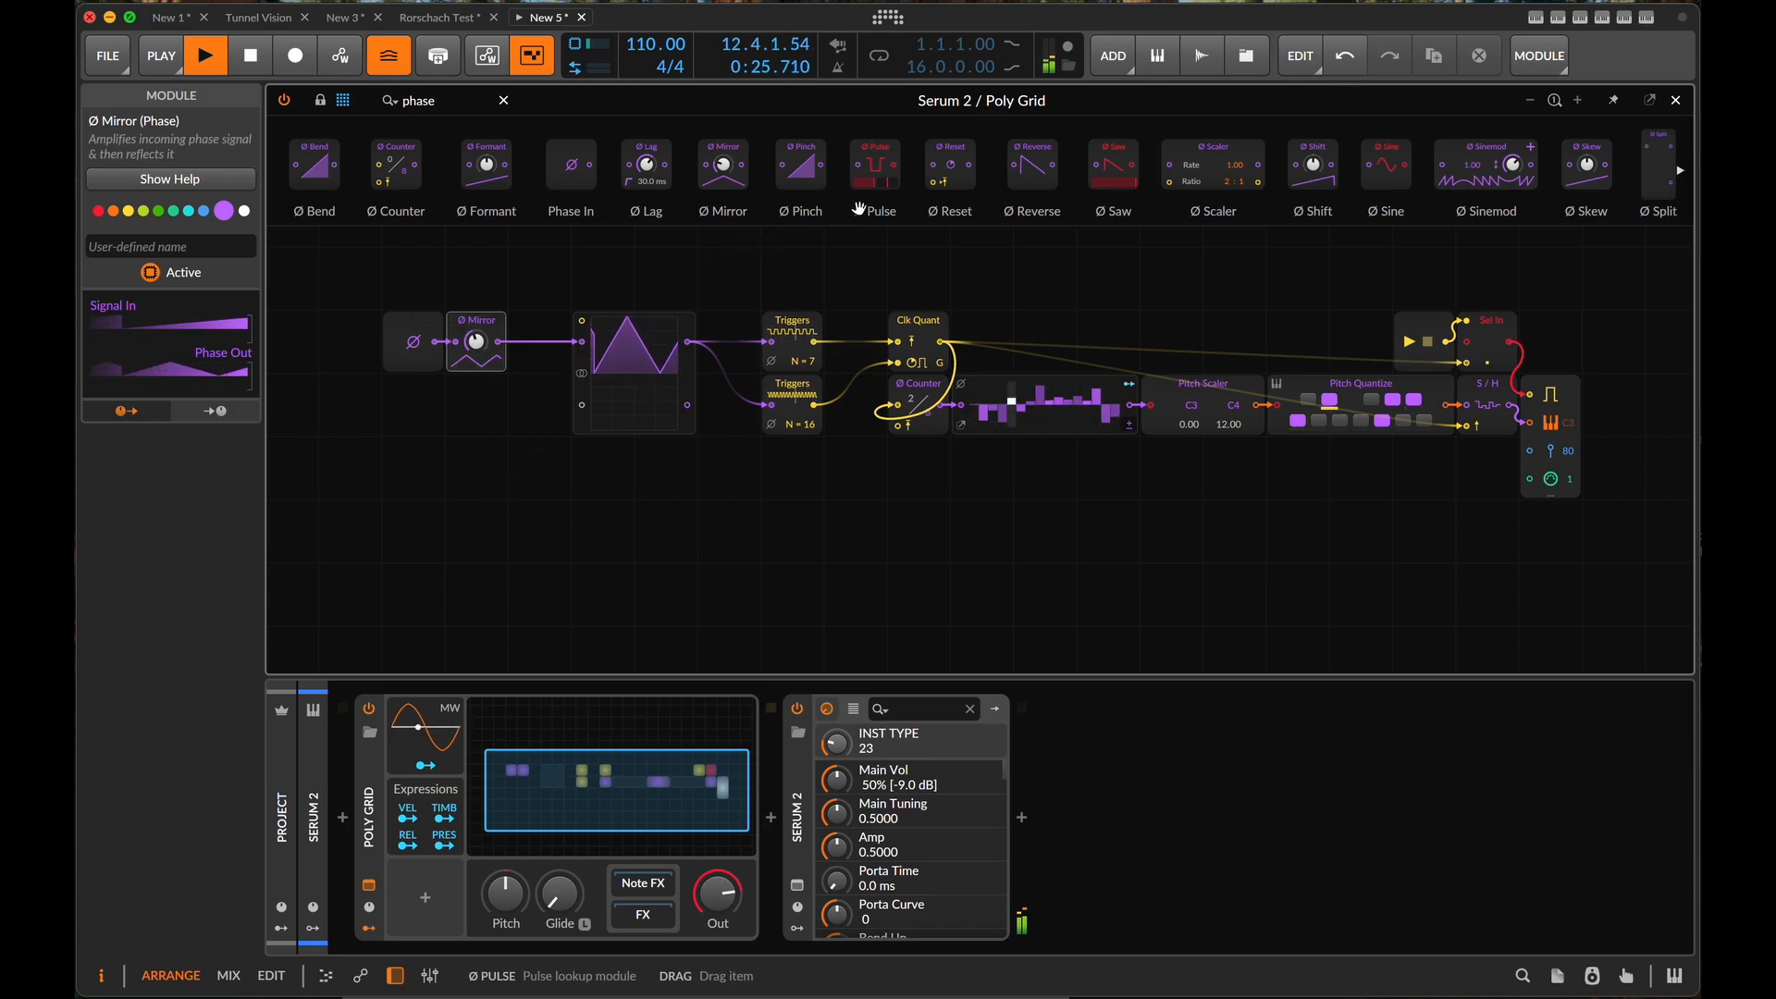
left_click_drag(806, 167, 483, 375)
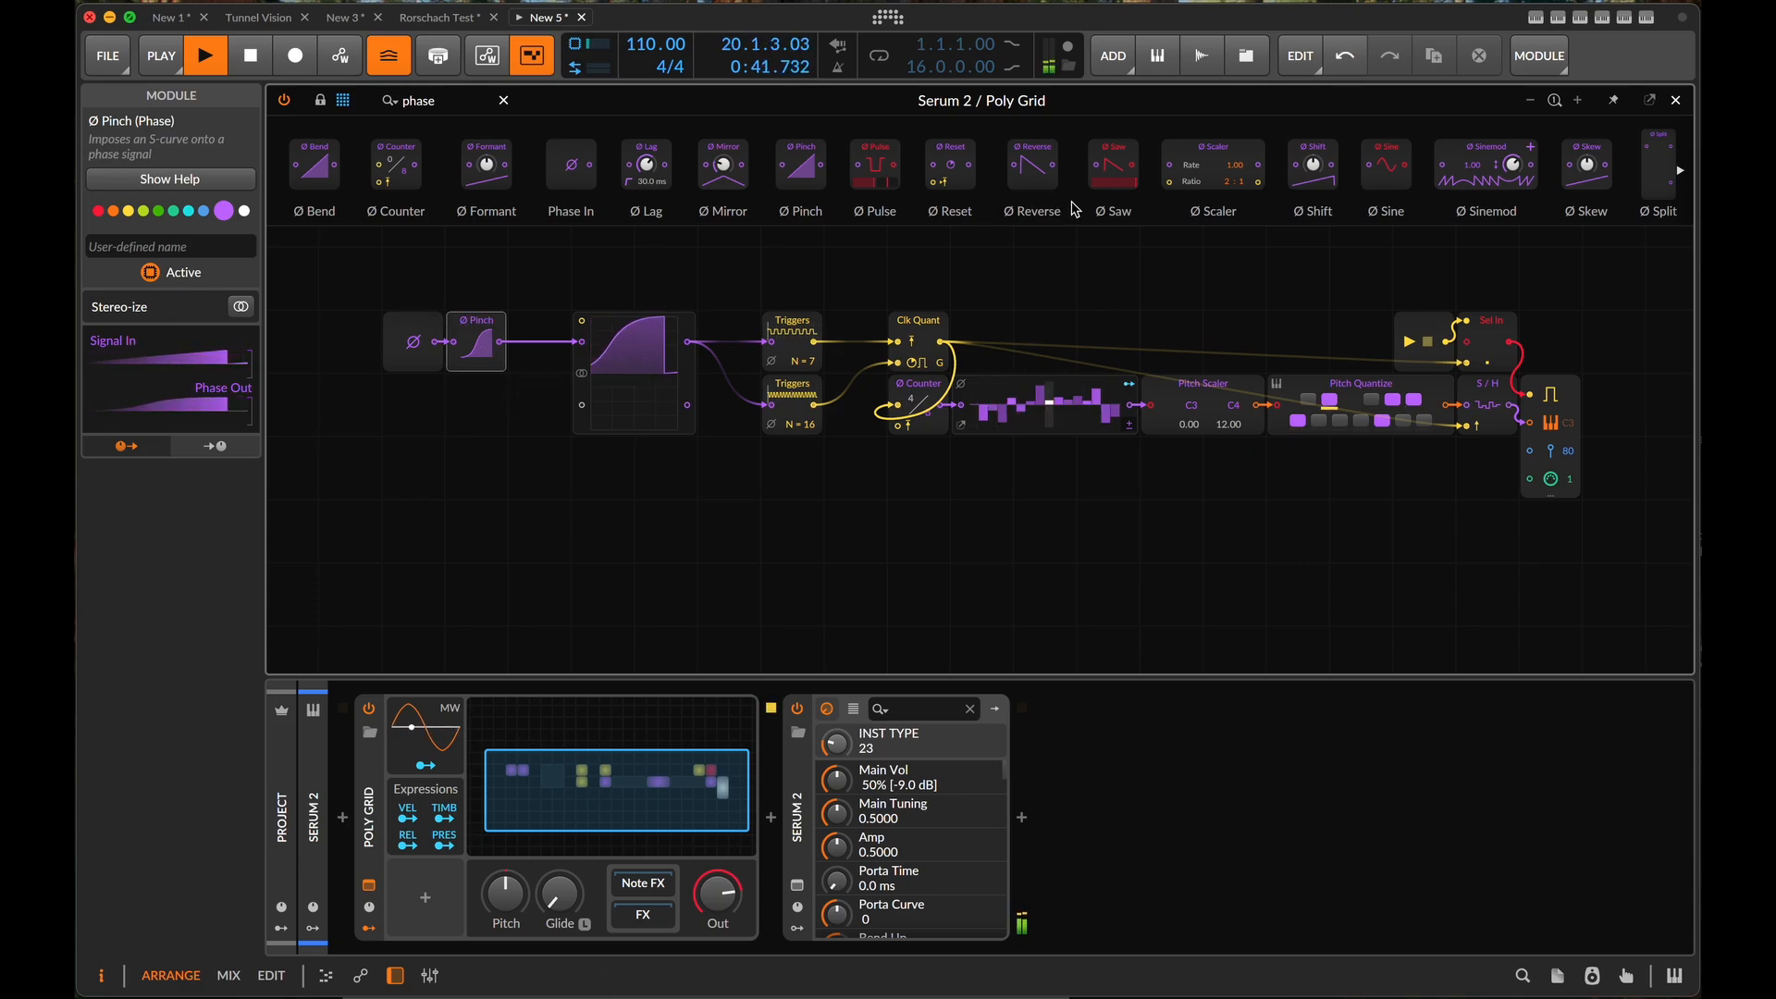
- Browse the phase modules and replace Ø Pinch with Ø Reverse between Phase In and the Oscilloscope
scroll(1206, 157, "right", 10)
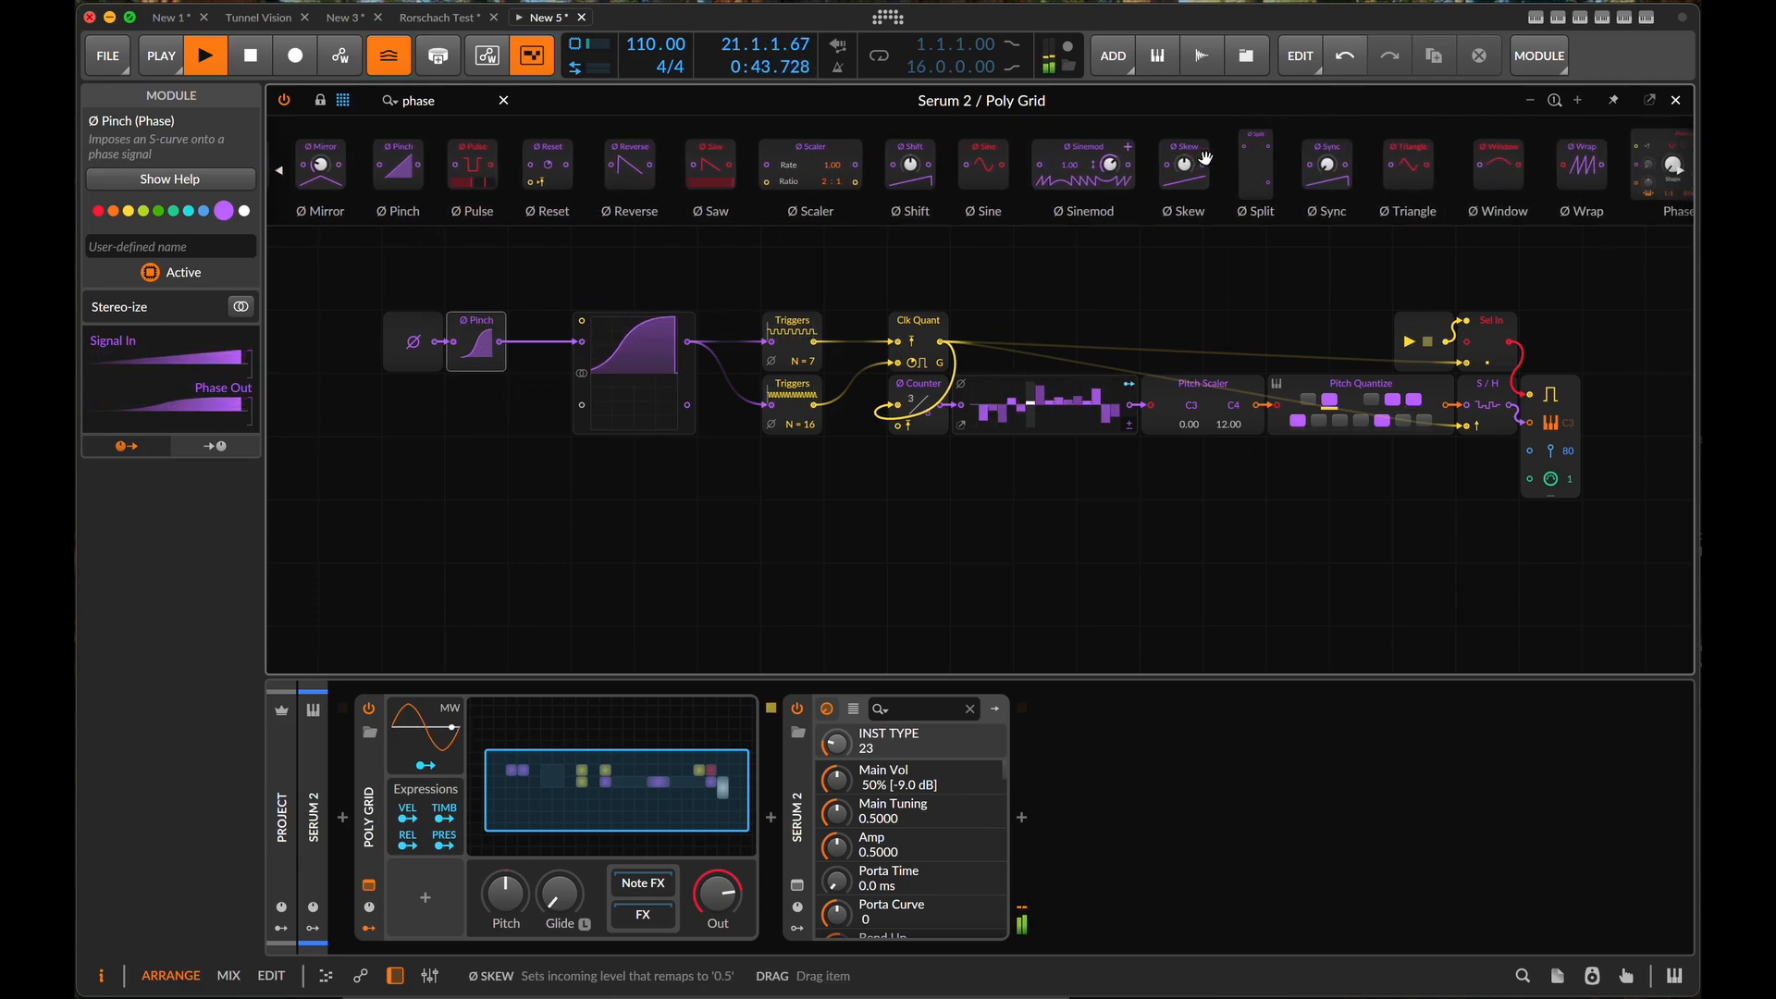
scroll(944, 164, "left", 5)
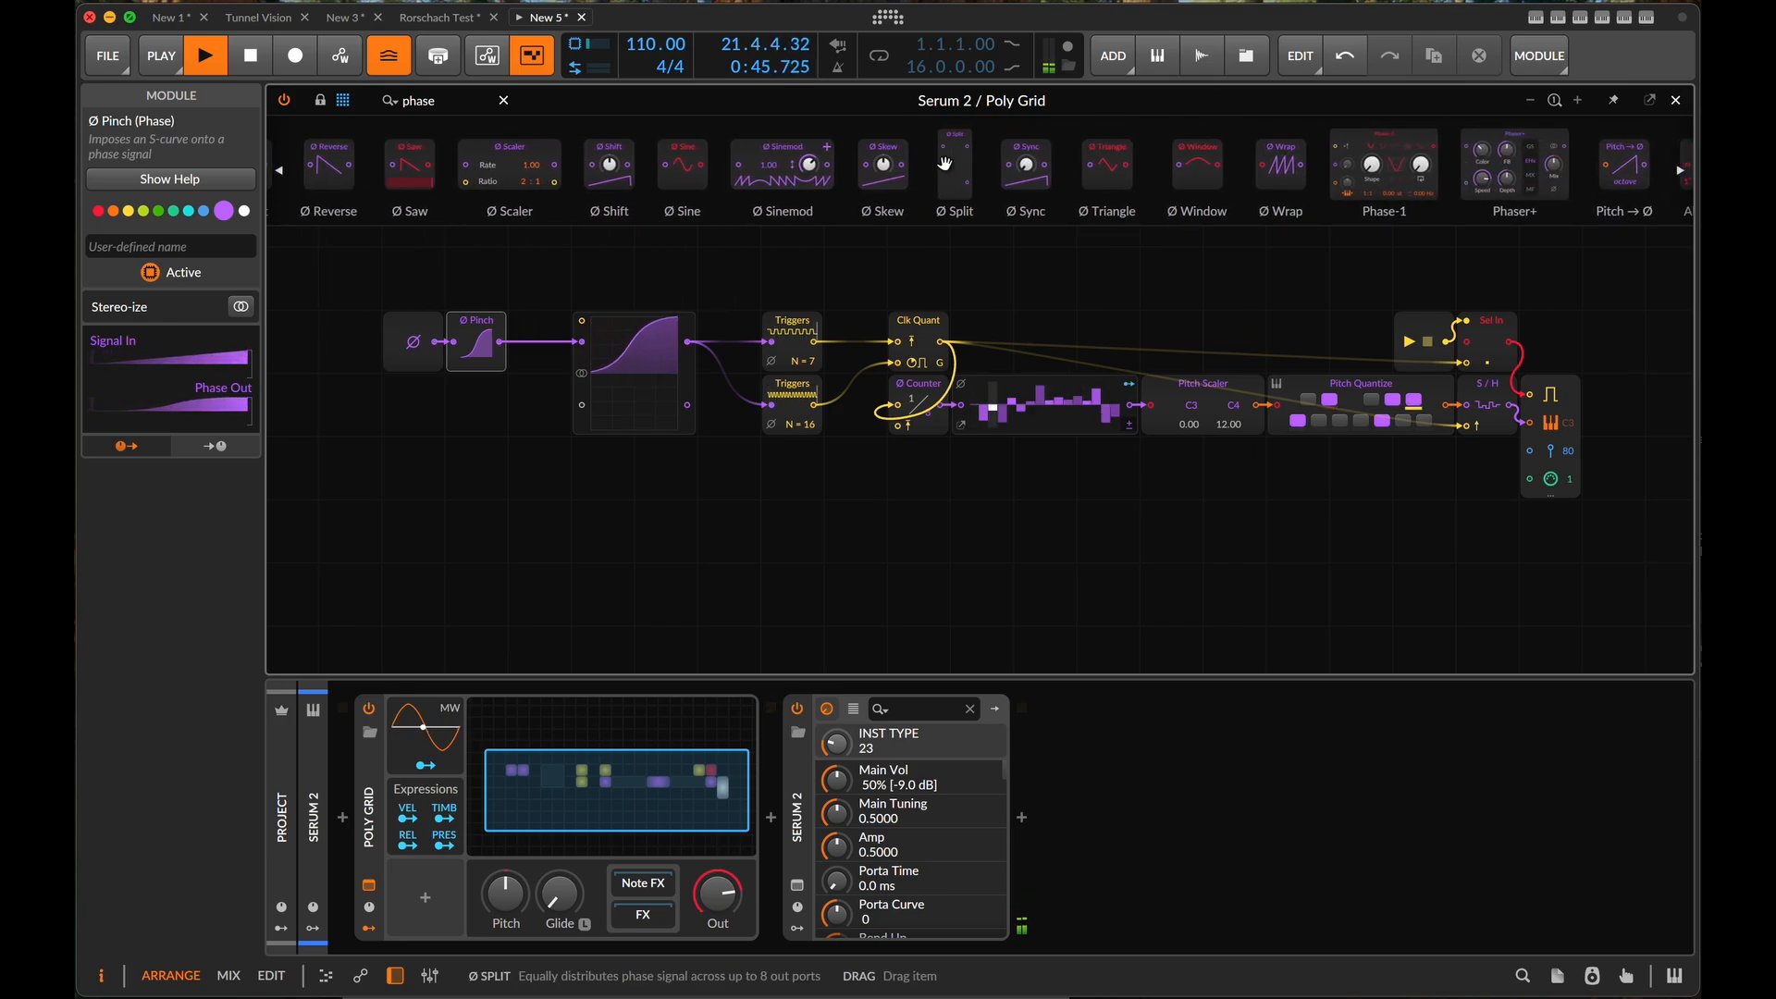
scroll(944, 164, "left", 4)
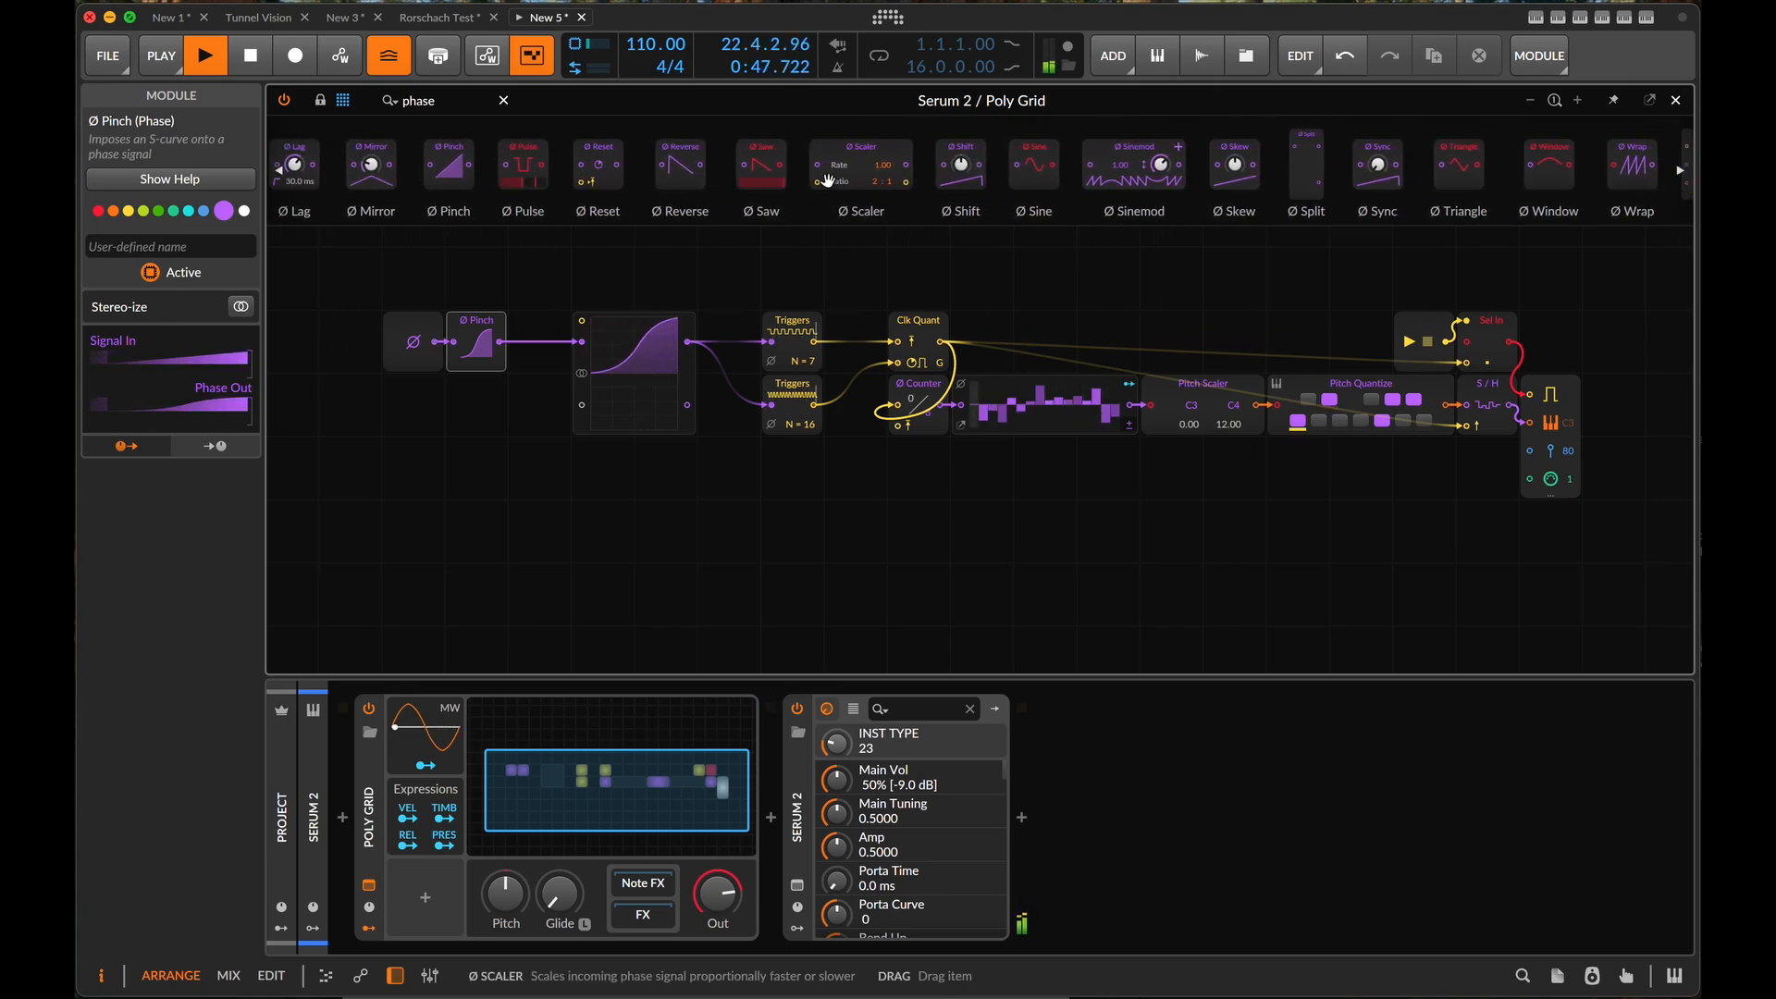
scroll(815, 185, "left", 3)
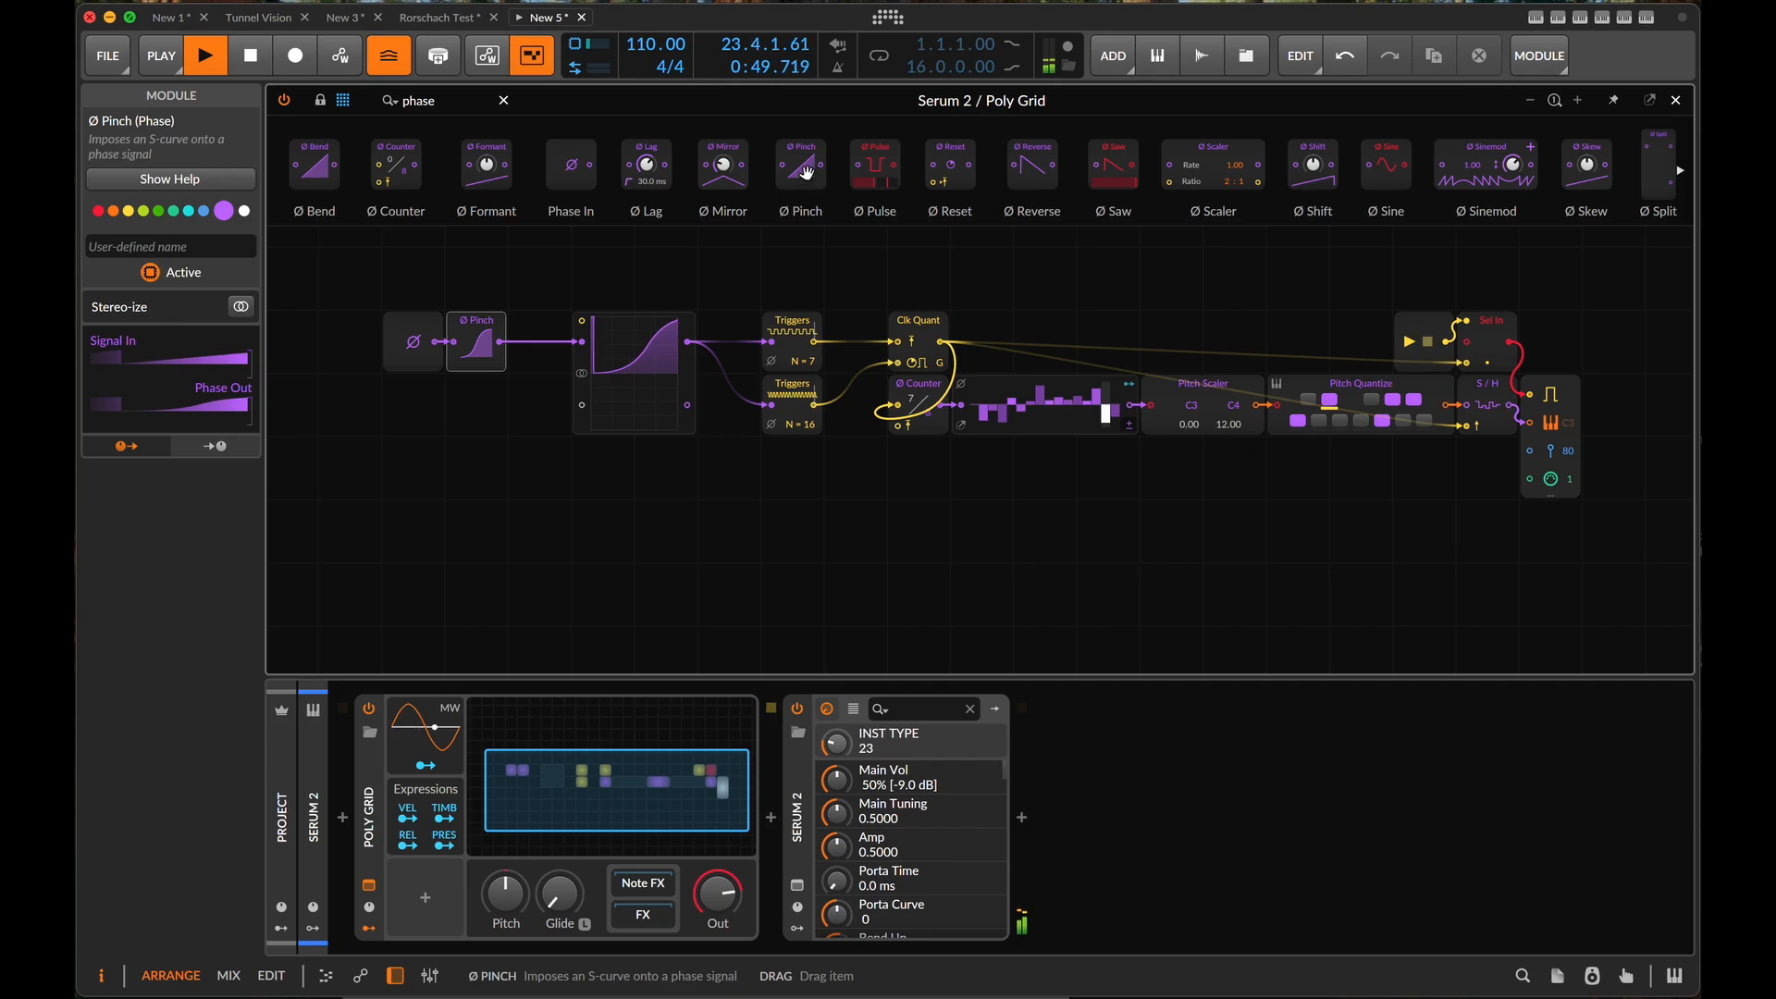
left_click_drag(1037, 170, 491, 355)
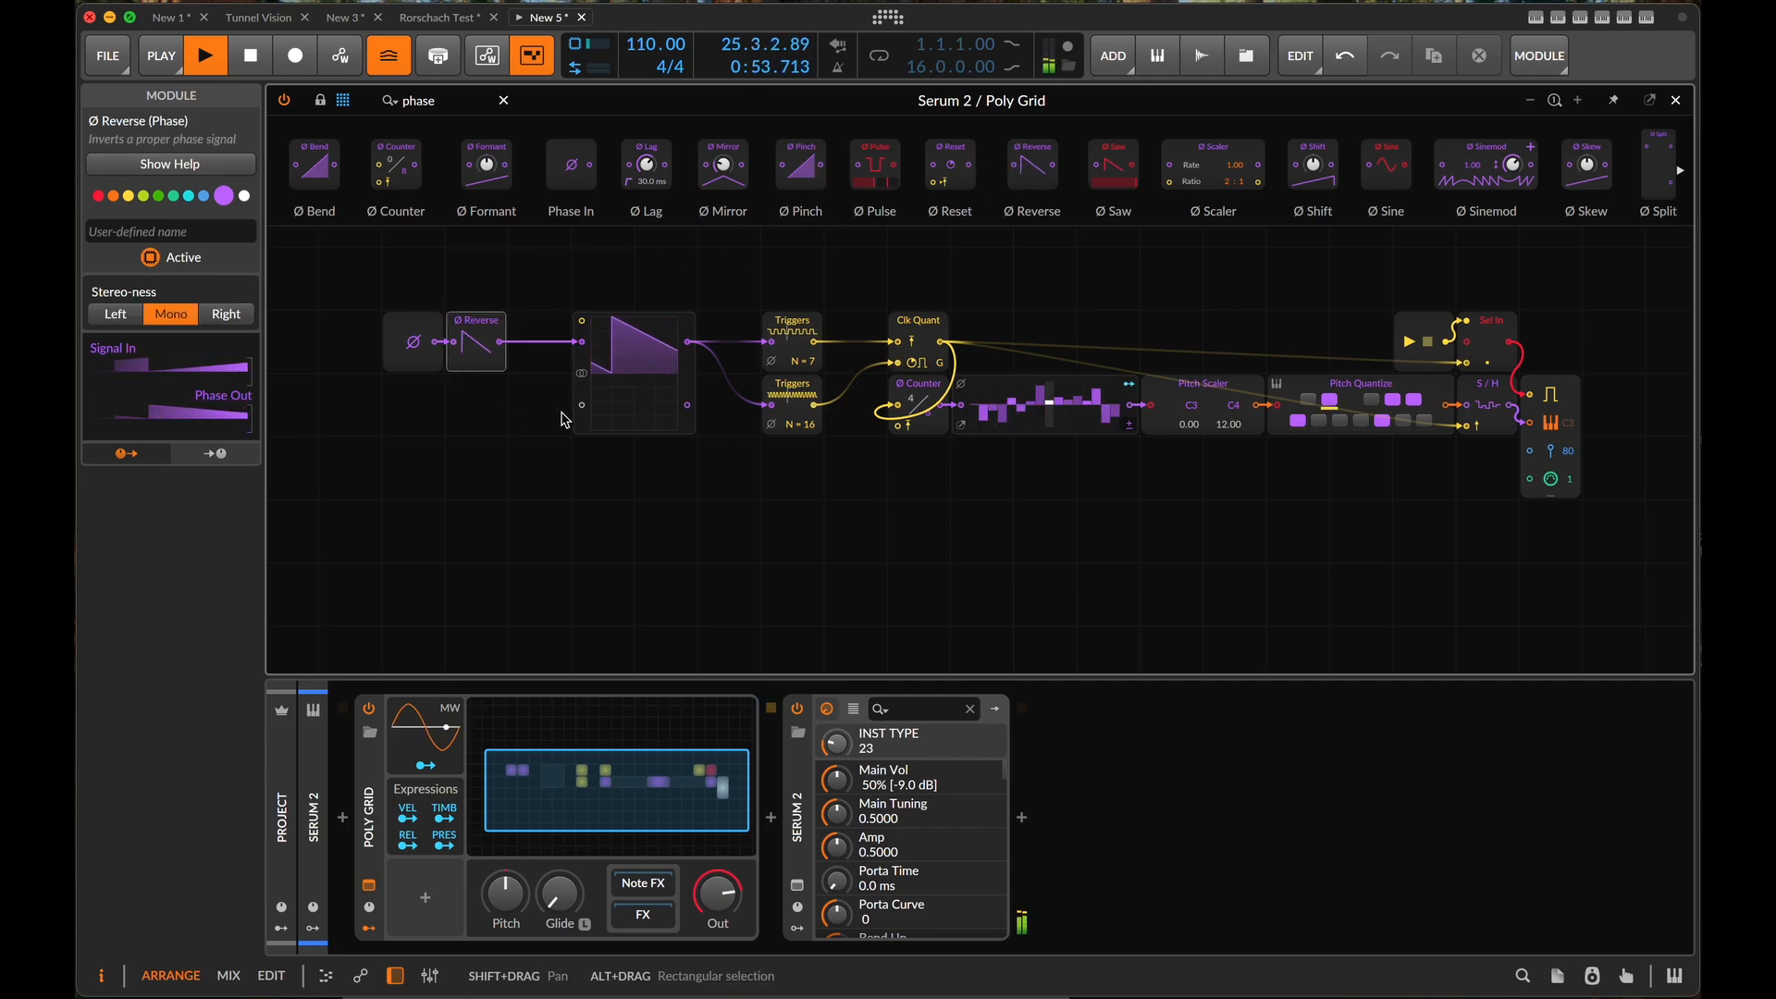
left_click(480, 349)
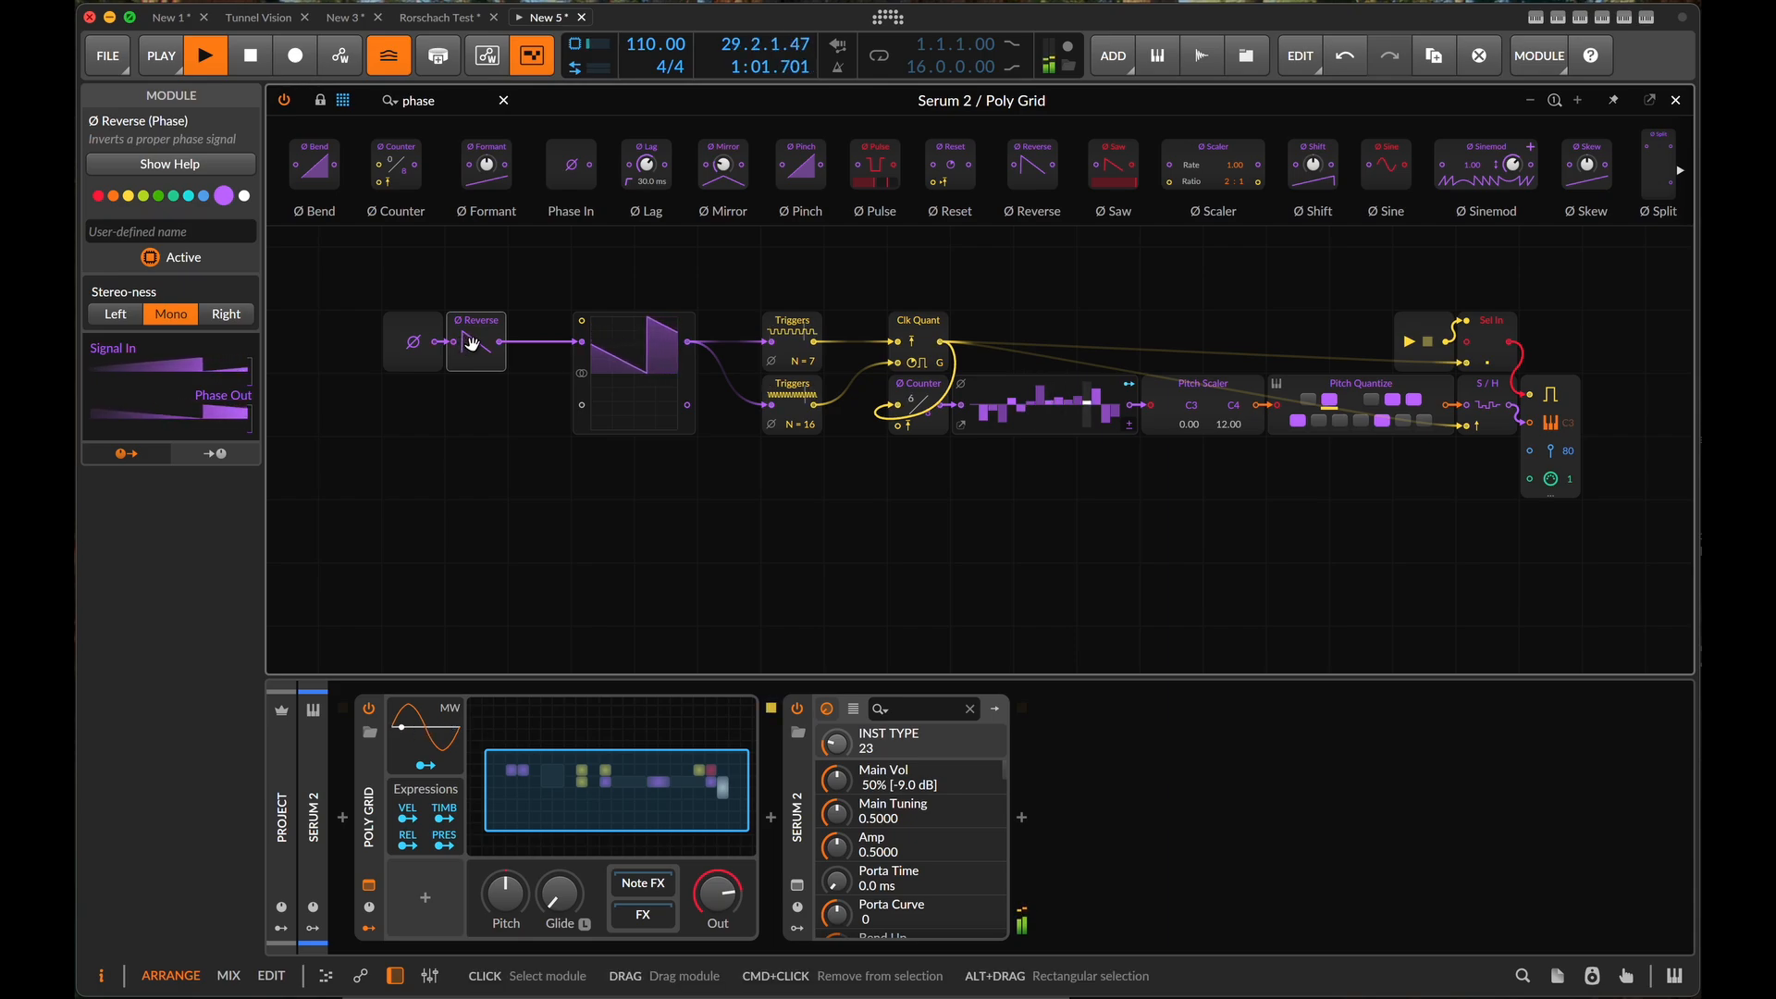
- Deactivate the Ø Reverse module to compare the unreversed phase, and activate it again
right_click(472, 344)
left_click(505, 380)
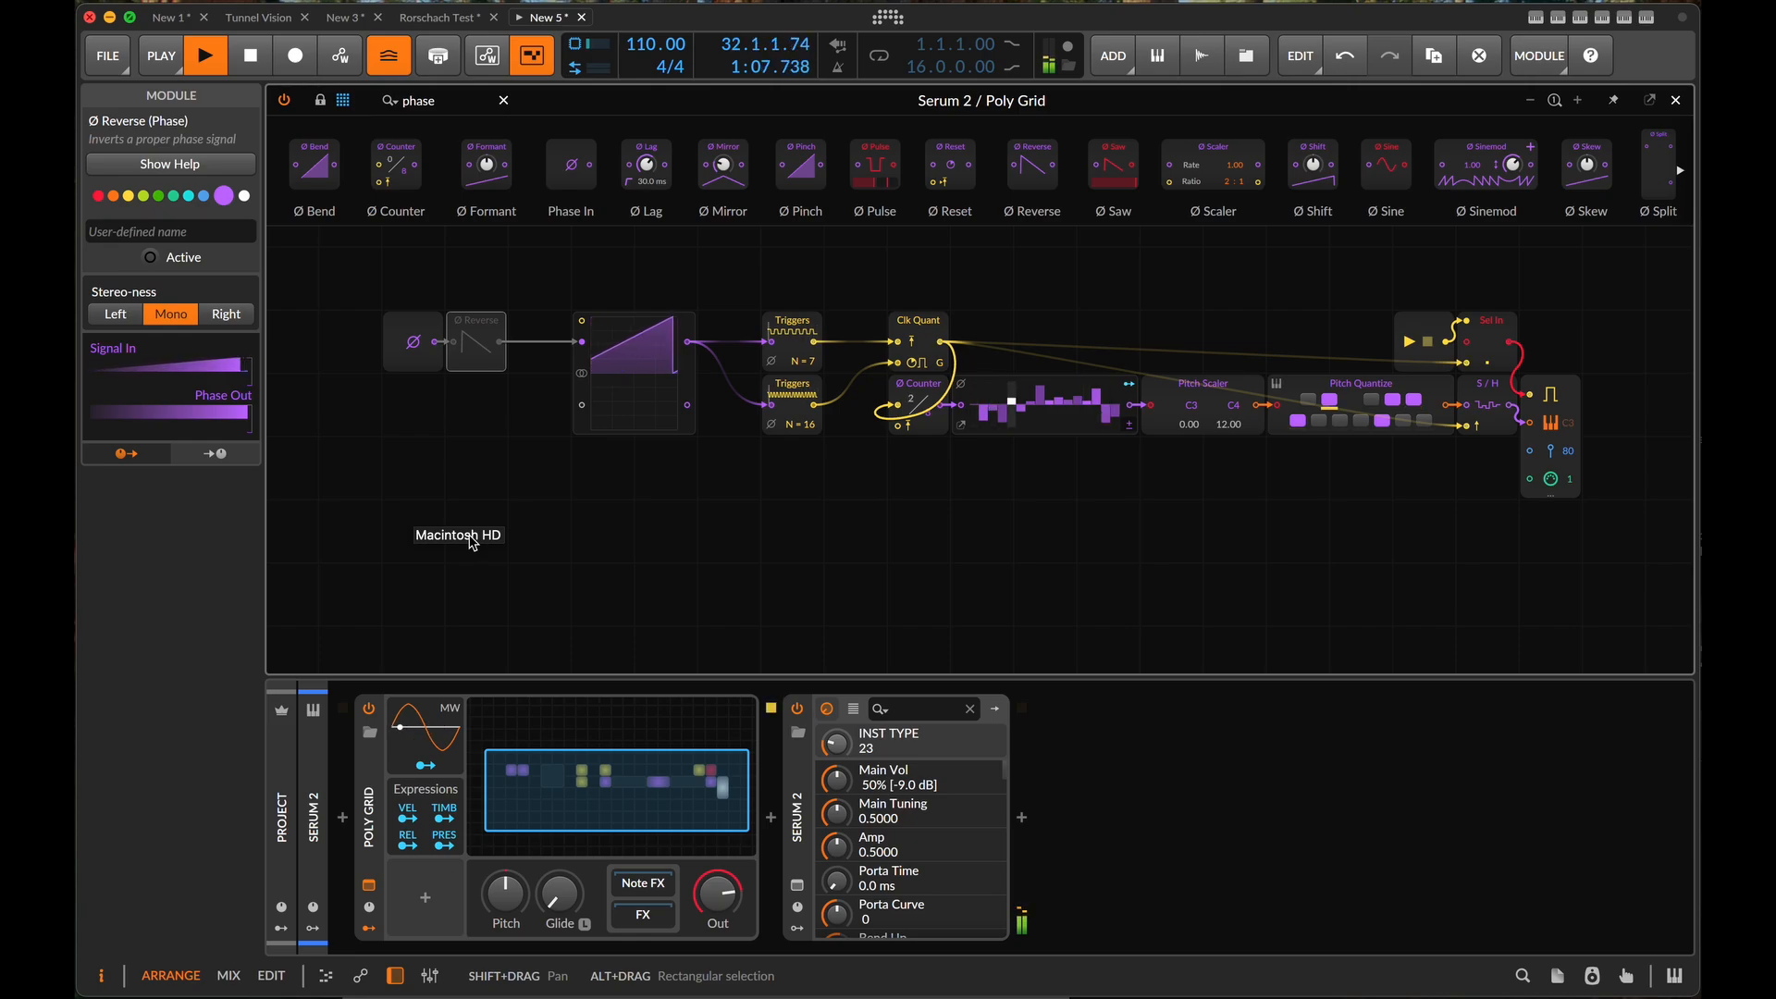
right_click(469, 342)
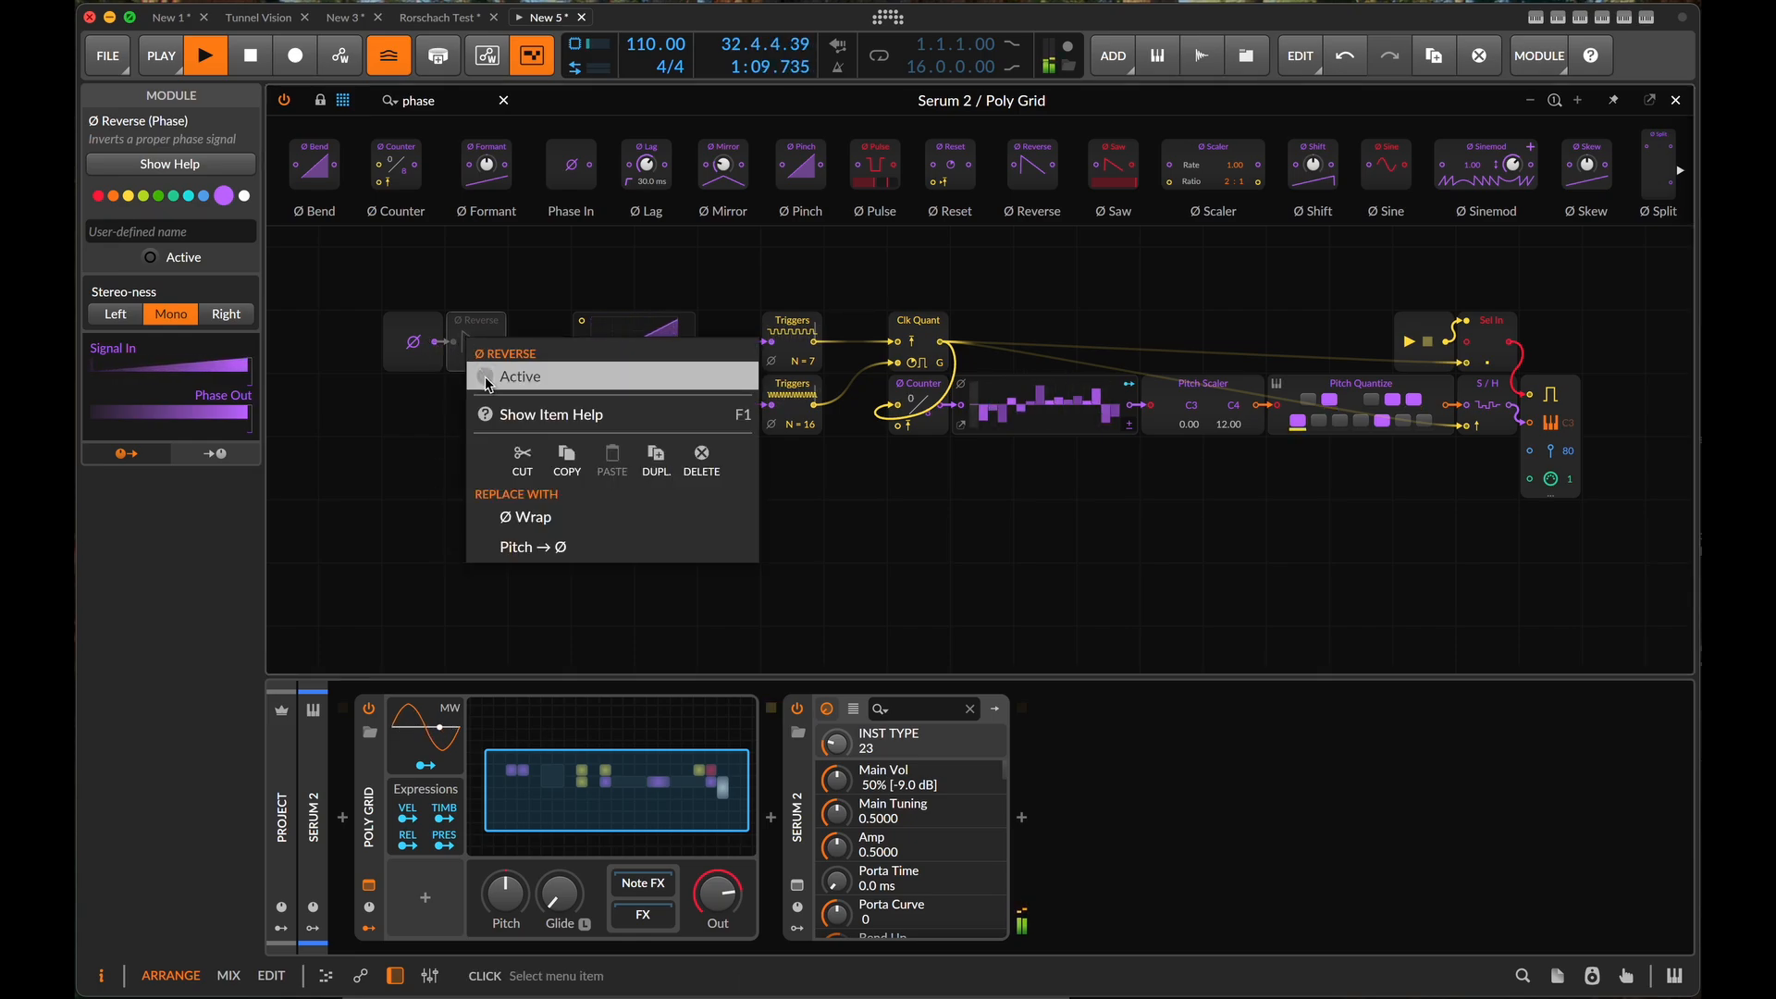
left_click(487, 377)
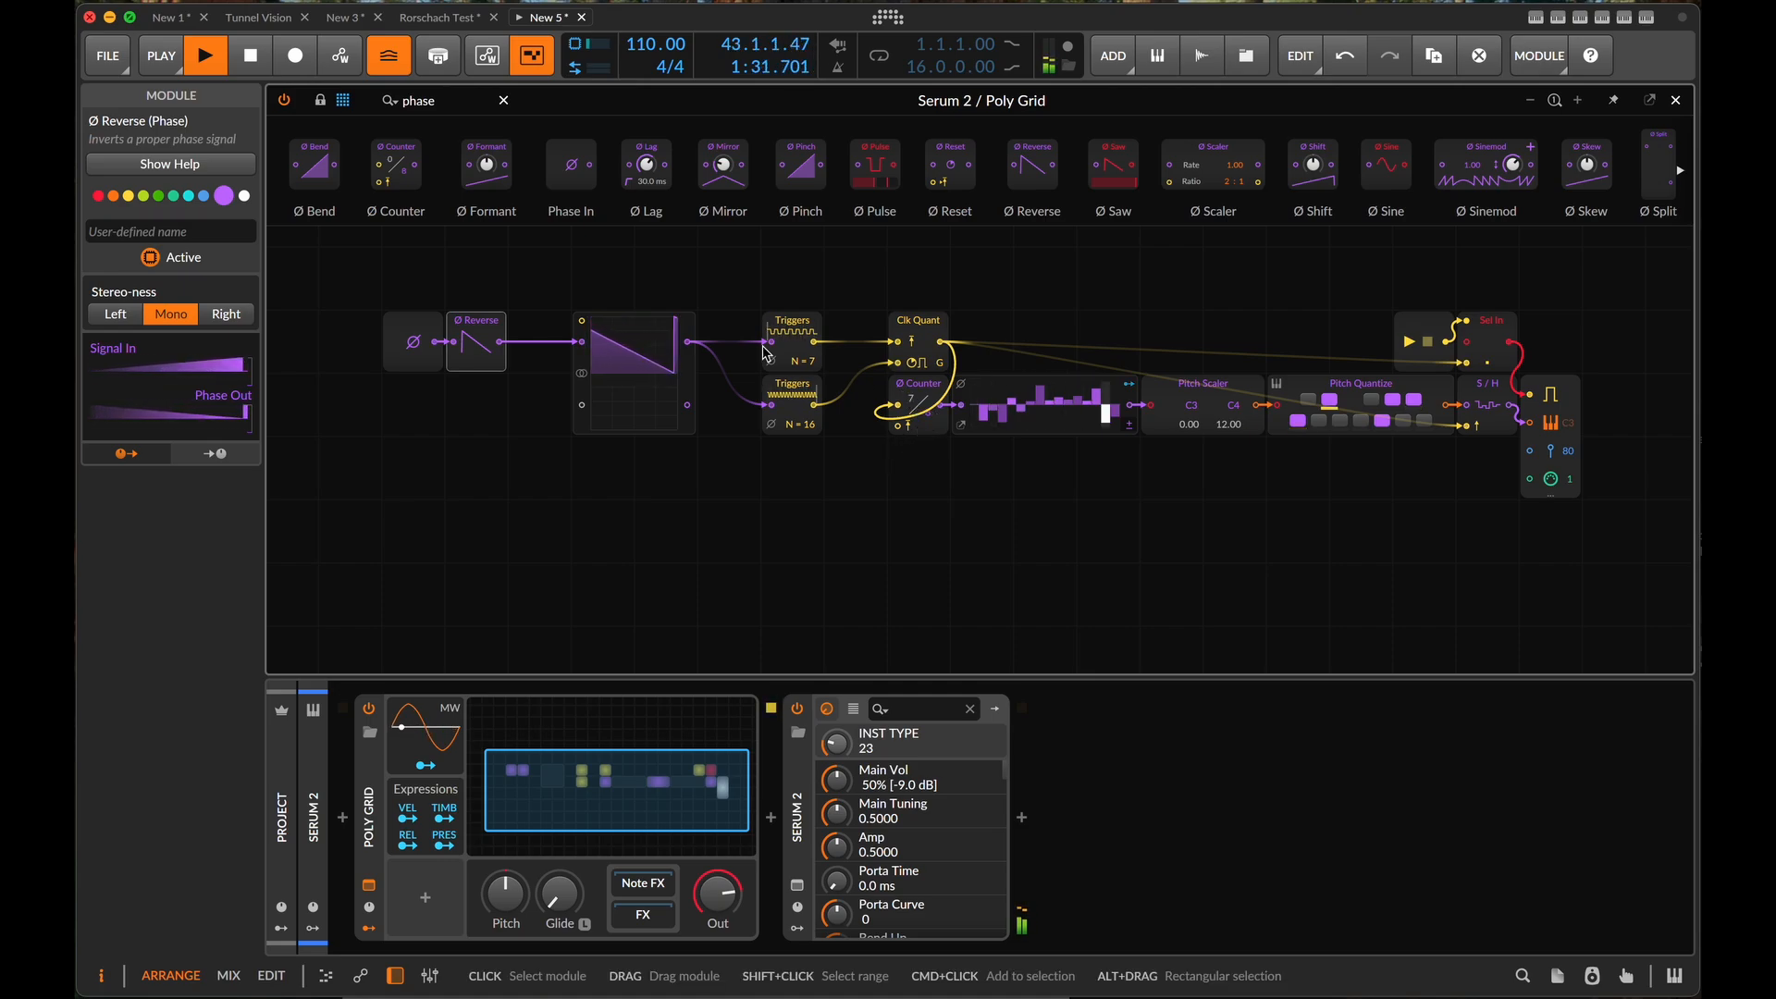
- Try driving the pitch step sequencer from Ø Reverse, deactivate the reverse to compare, and reconnect the Ø Counter and stop playback
left_click_drag(500, 342, 964, 410)
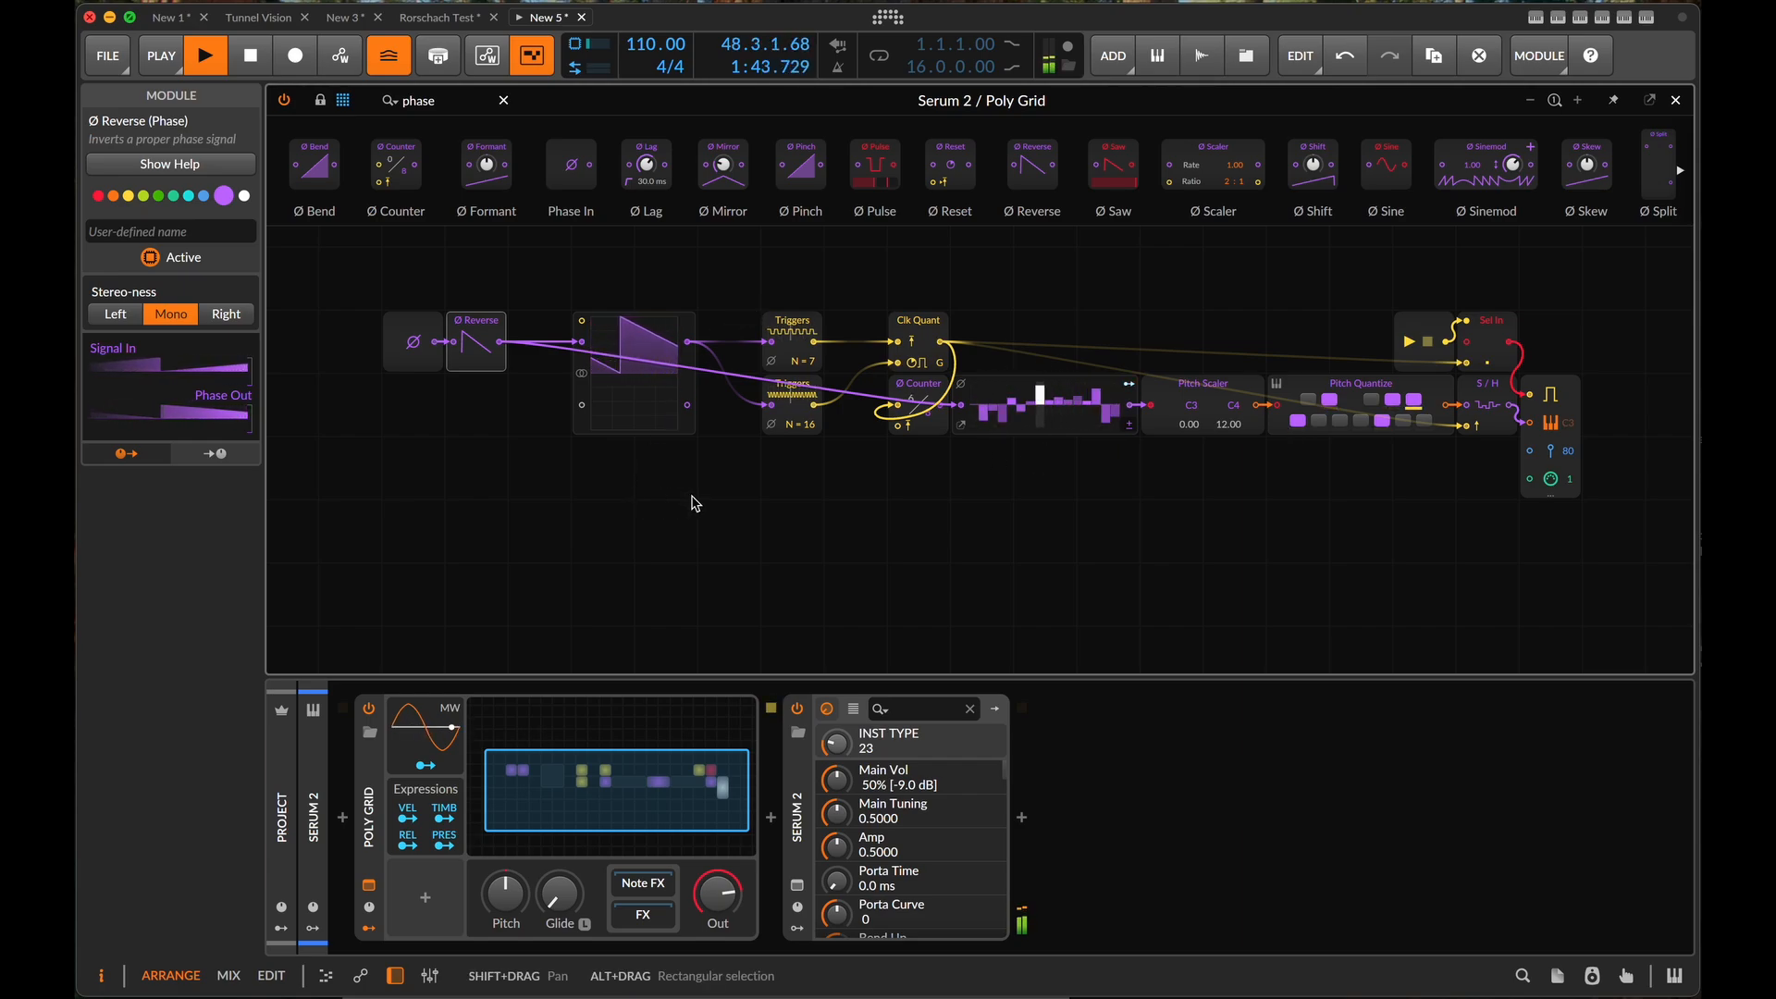
right_click(478, 336)
left_click(503, 369)
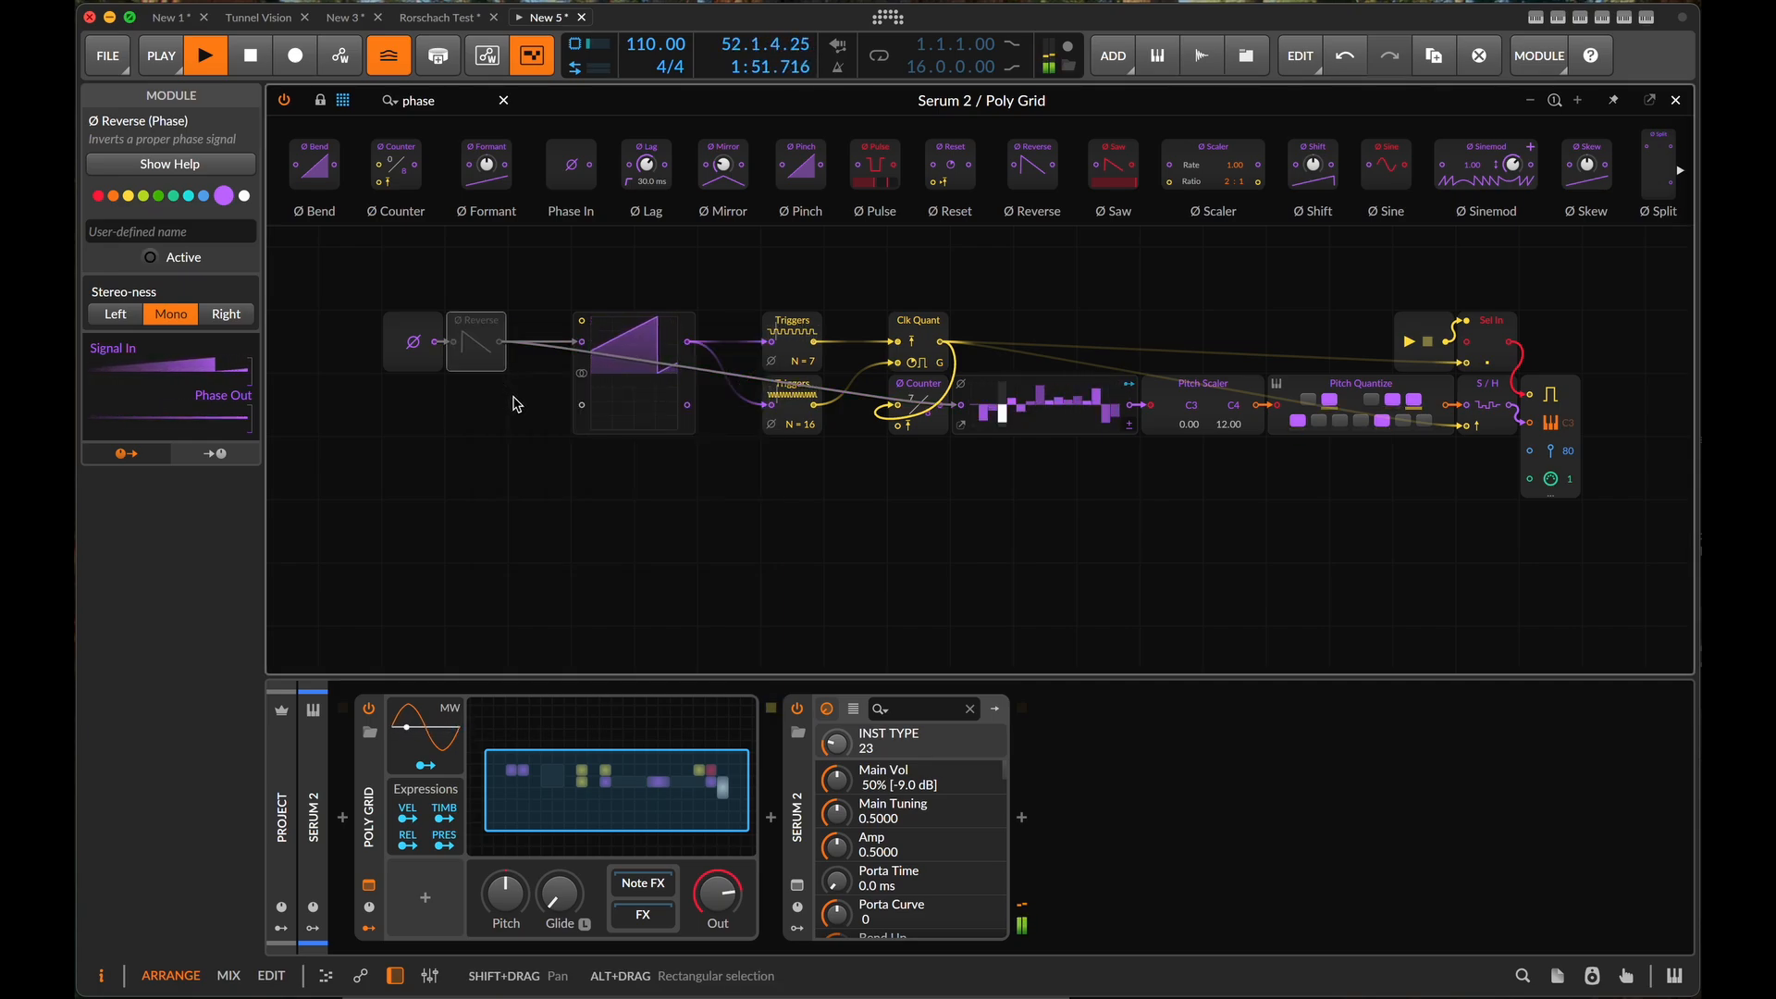
left_click_drag(941, 405, 962, 406)
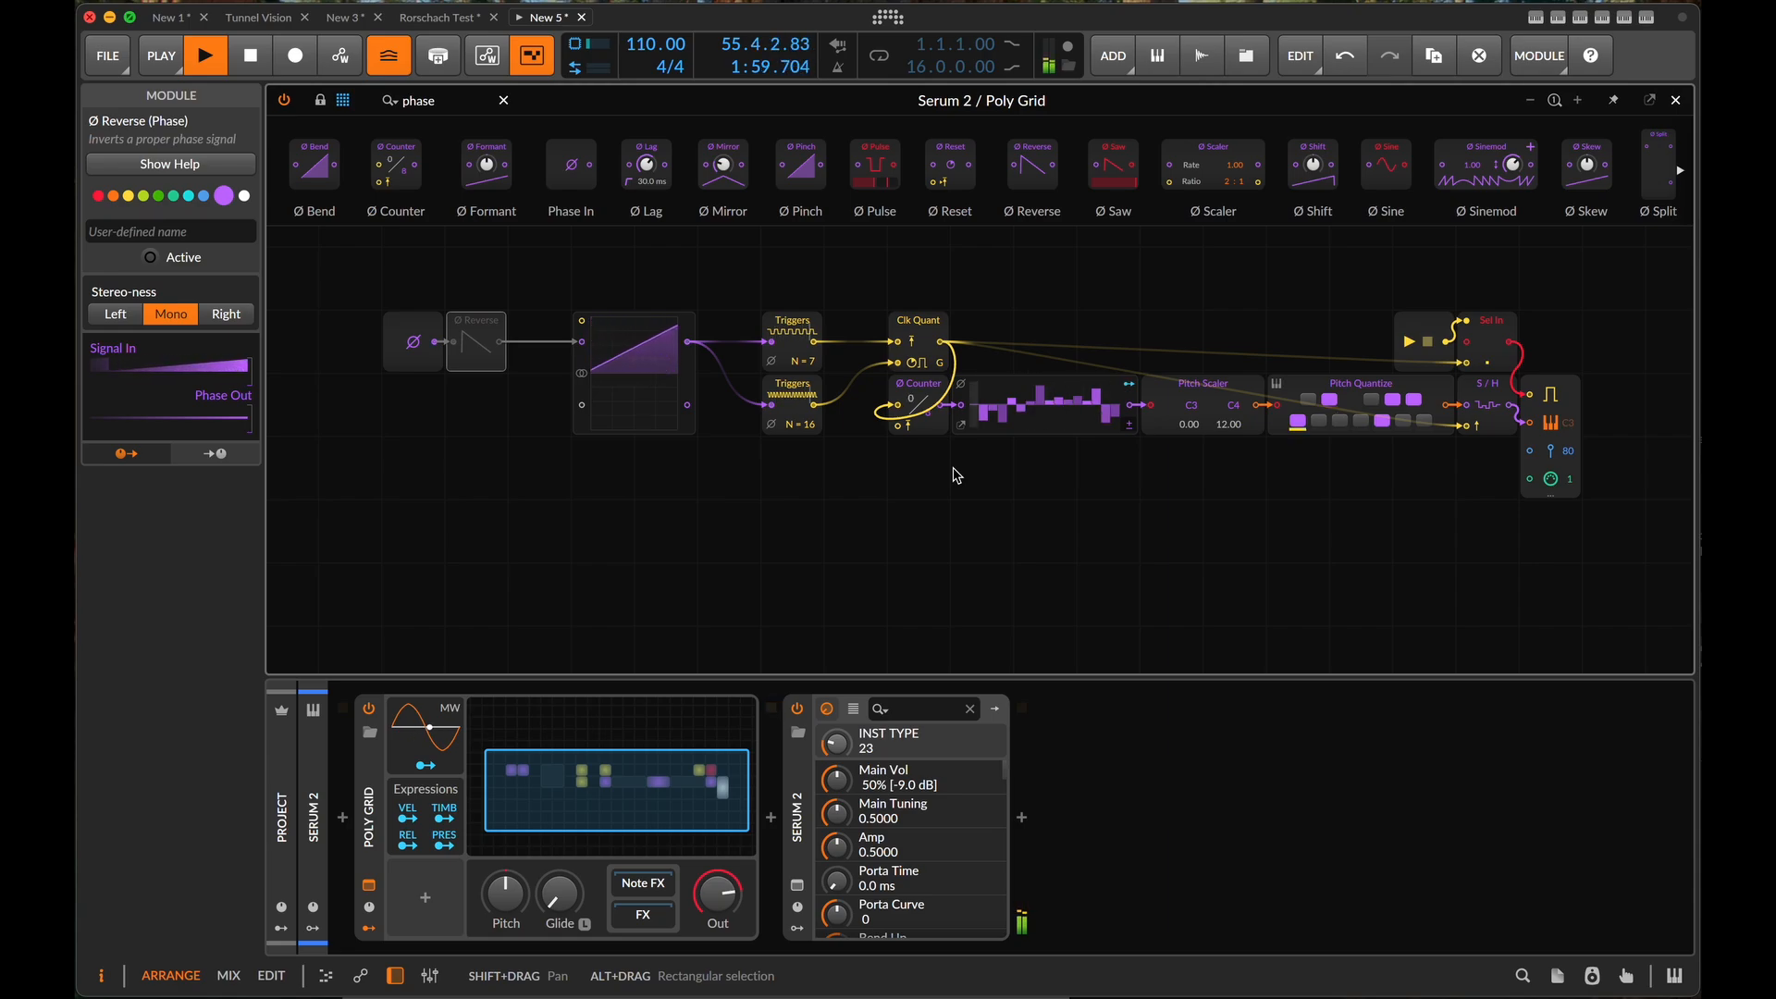
key("space")
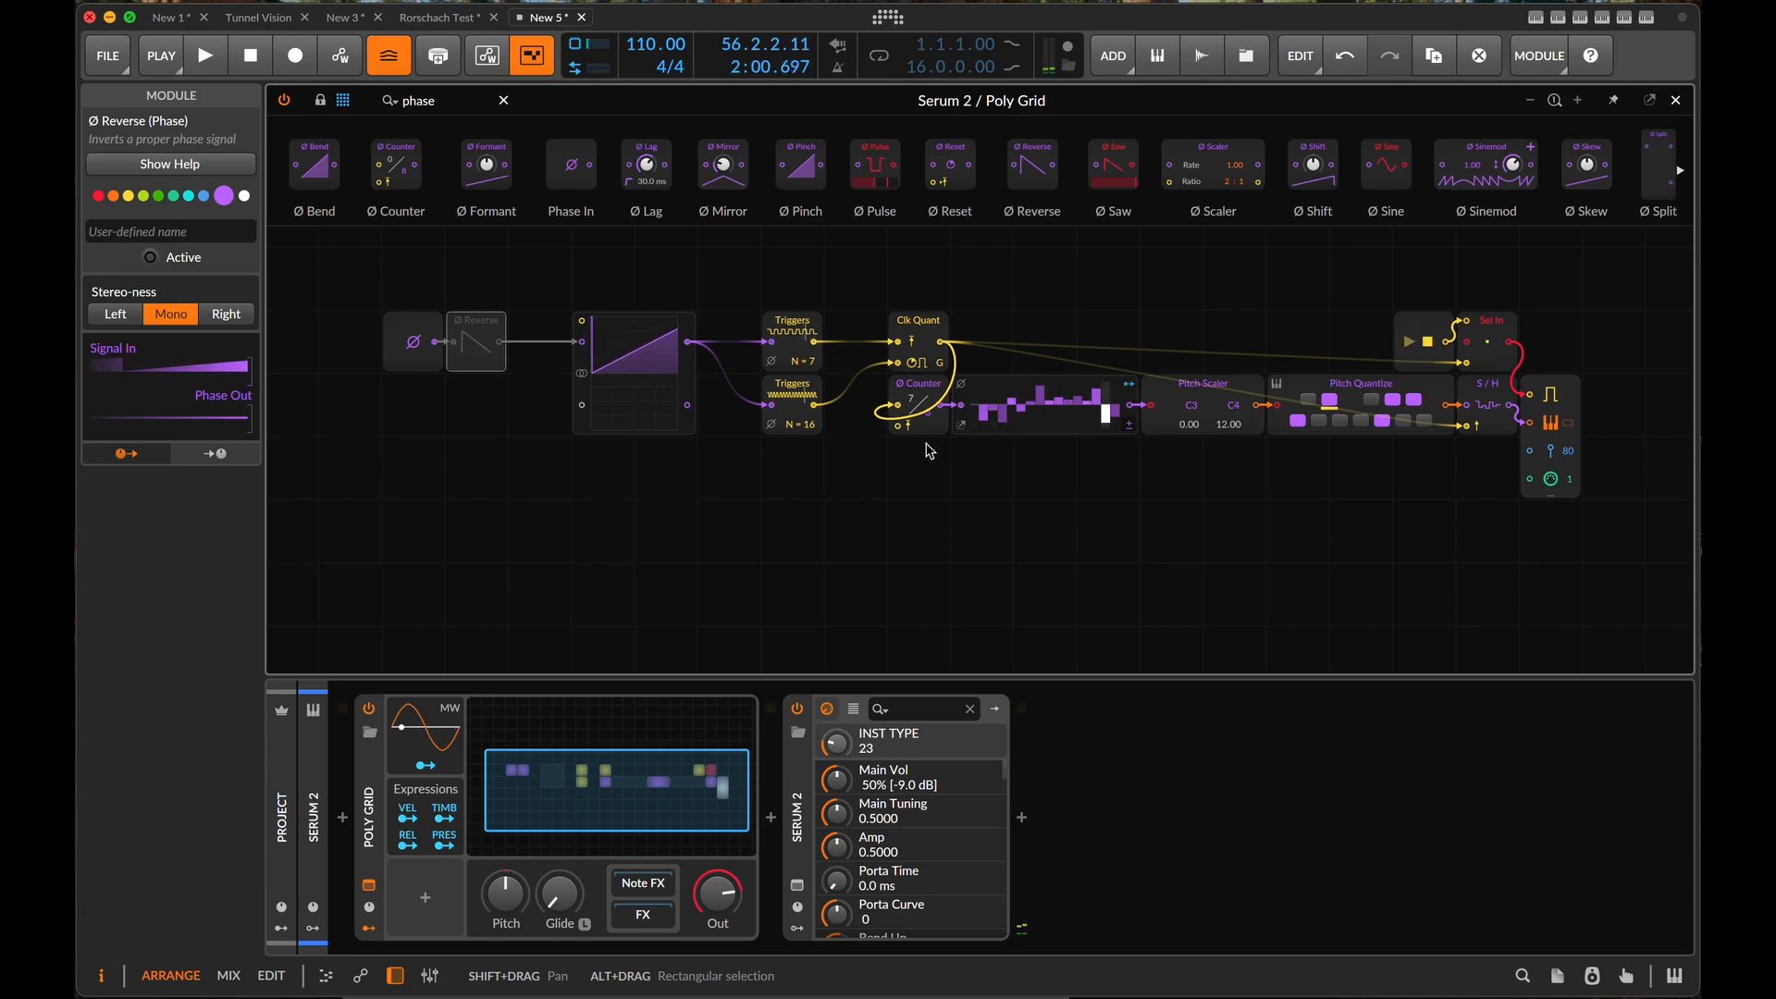
- Remove the Ø Counter and add a Select In module between Phase In and the pitch step sequencer
left_click(925, 398)
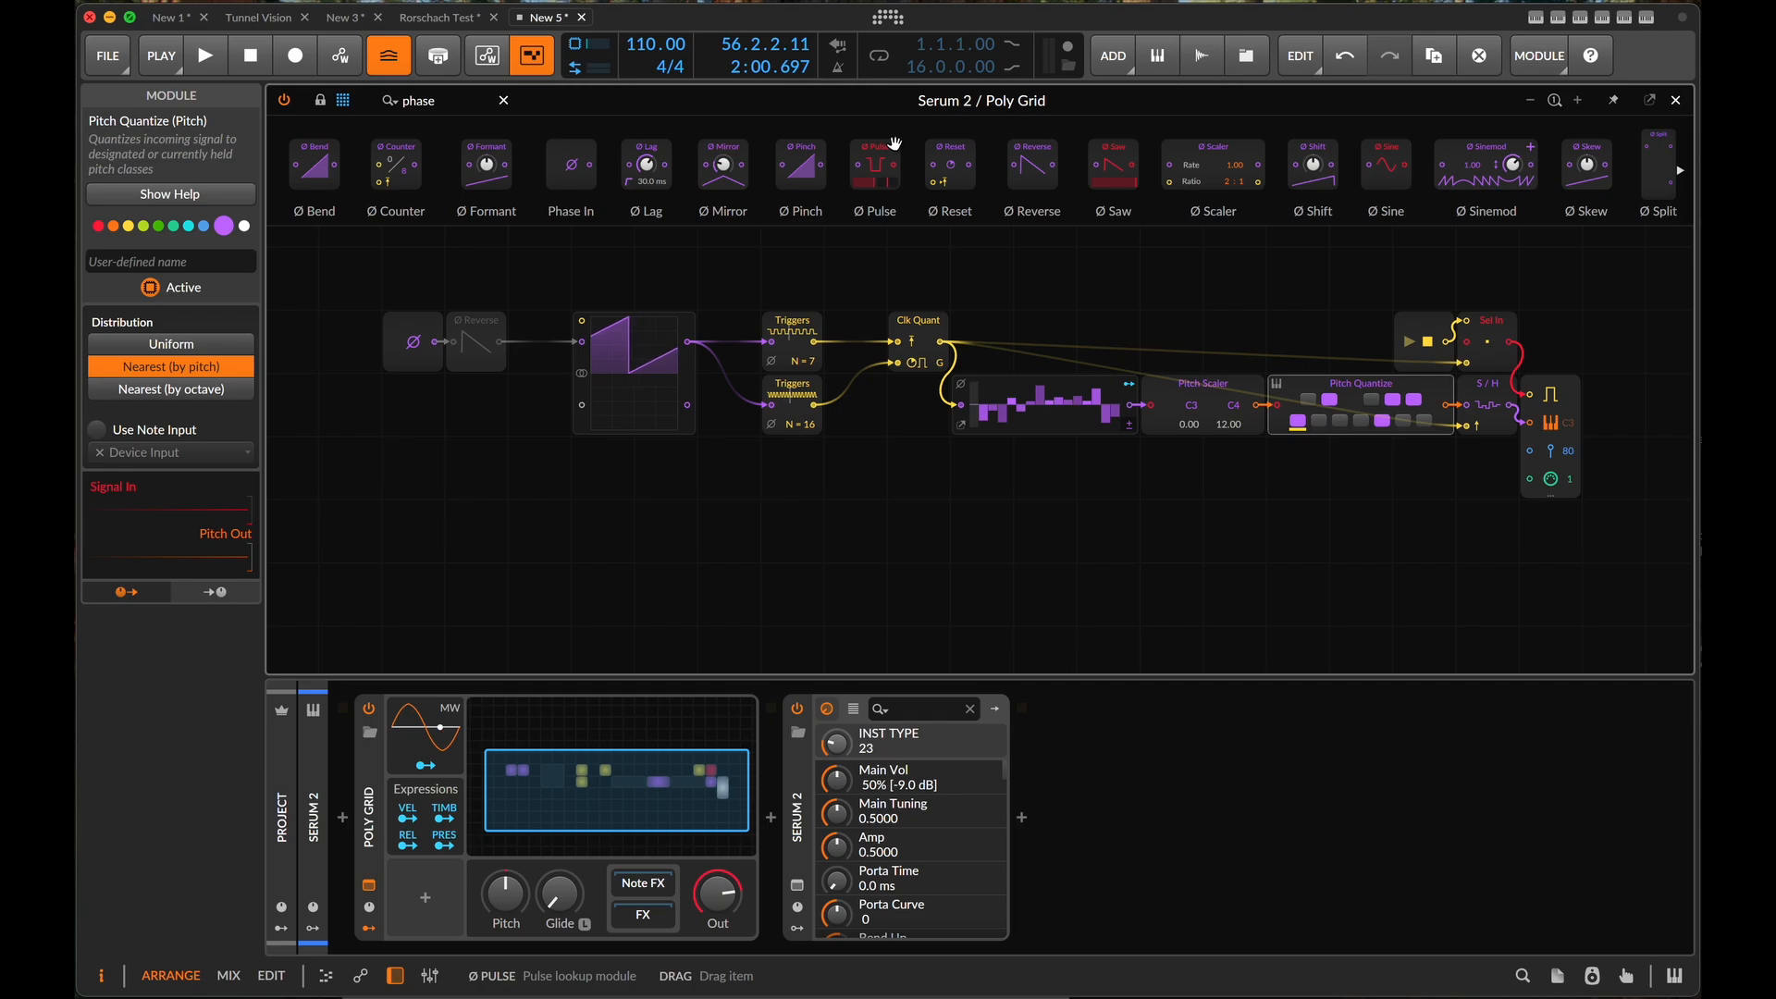
left_click(449, 102)
type("sel")
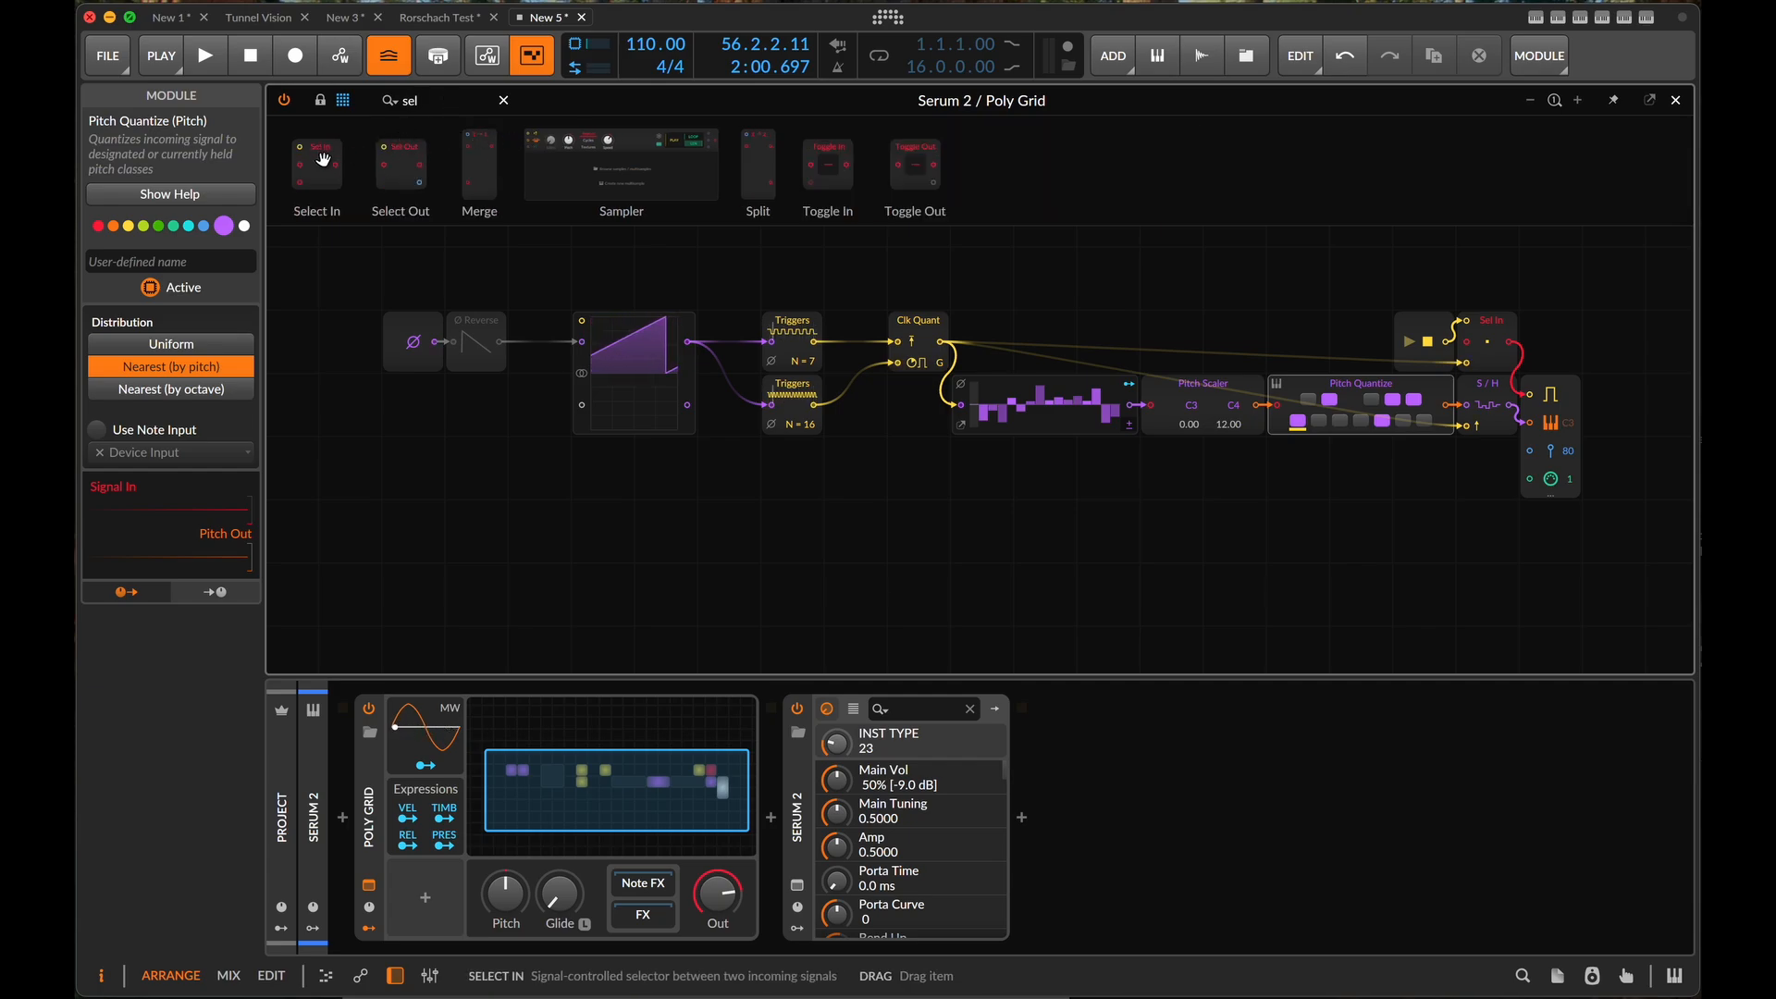
left_click_drag(323, 159, 962, 405)
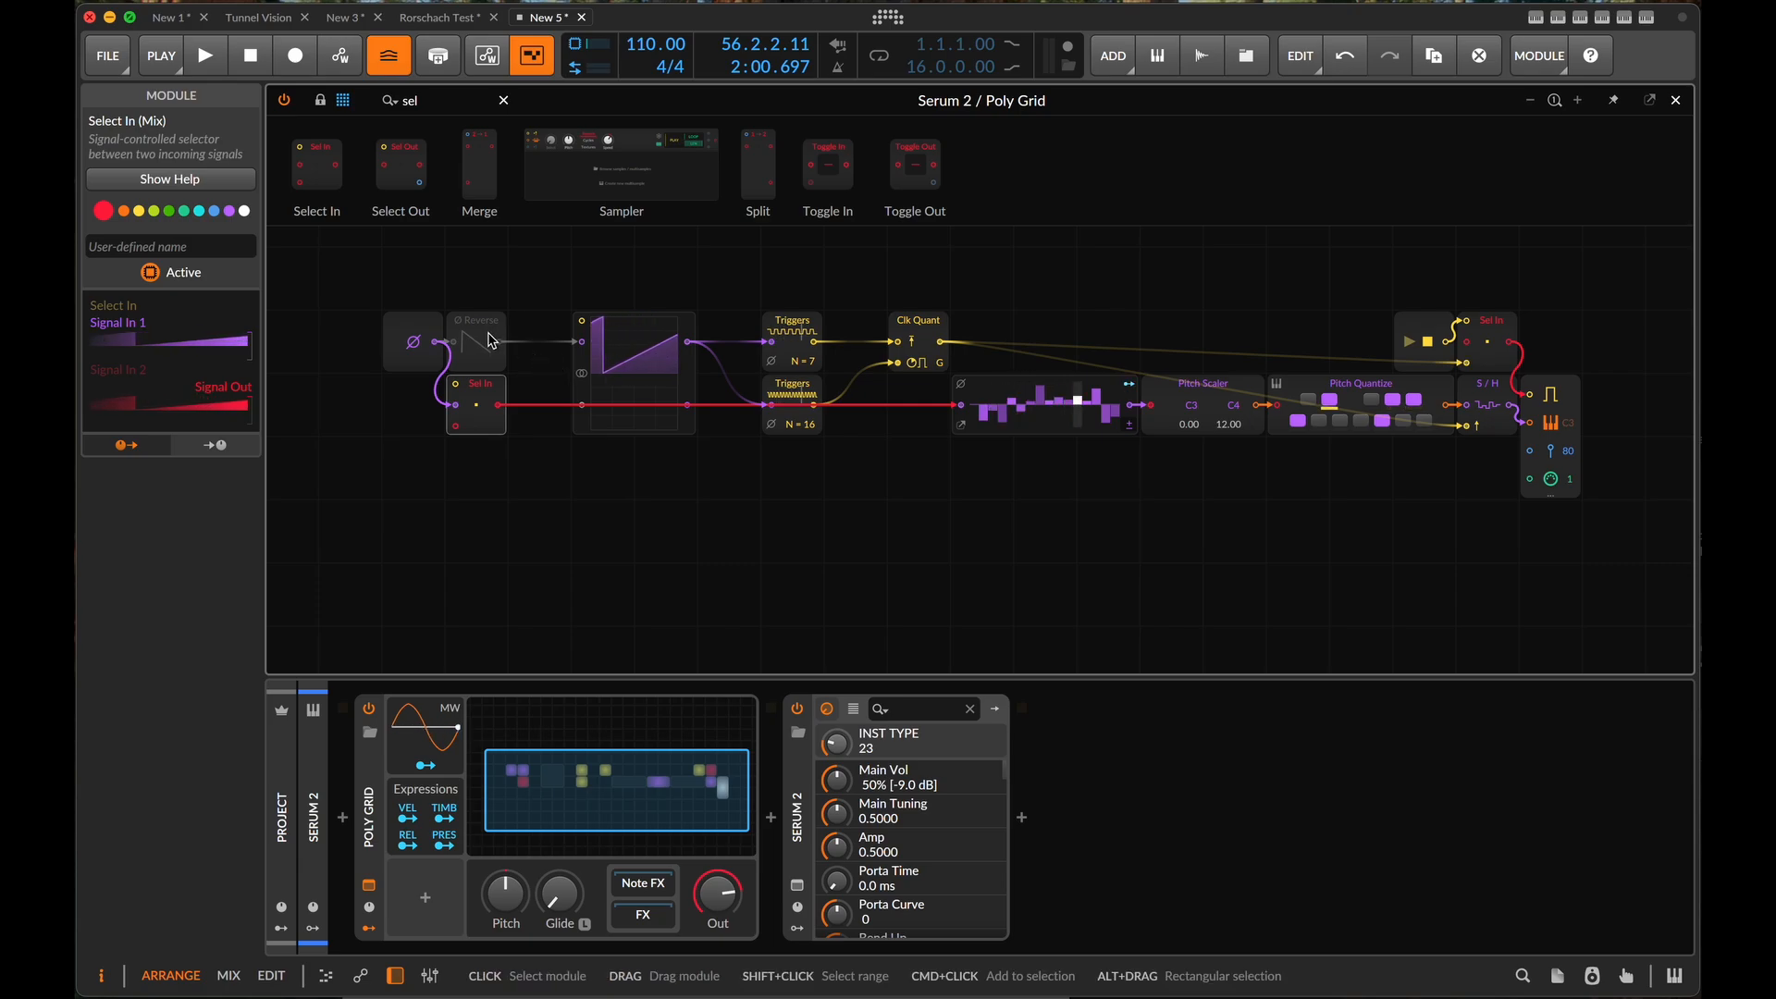
- Move Ø Reverse below Select In and replace the Oscilloscope with direct connections from Phase In to both Triggers modules
left_click_drag(481, 344, 480, 470)
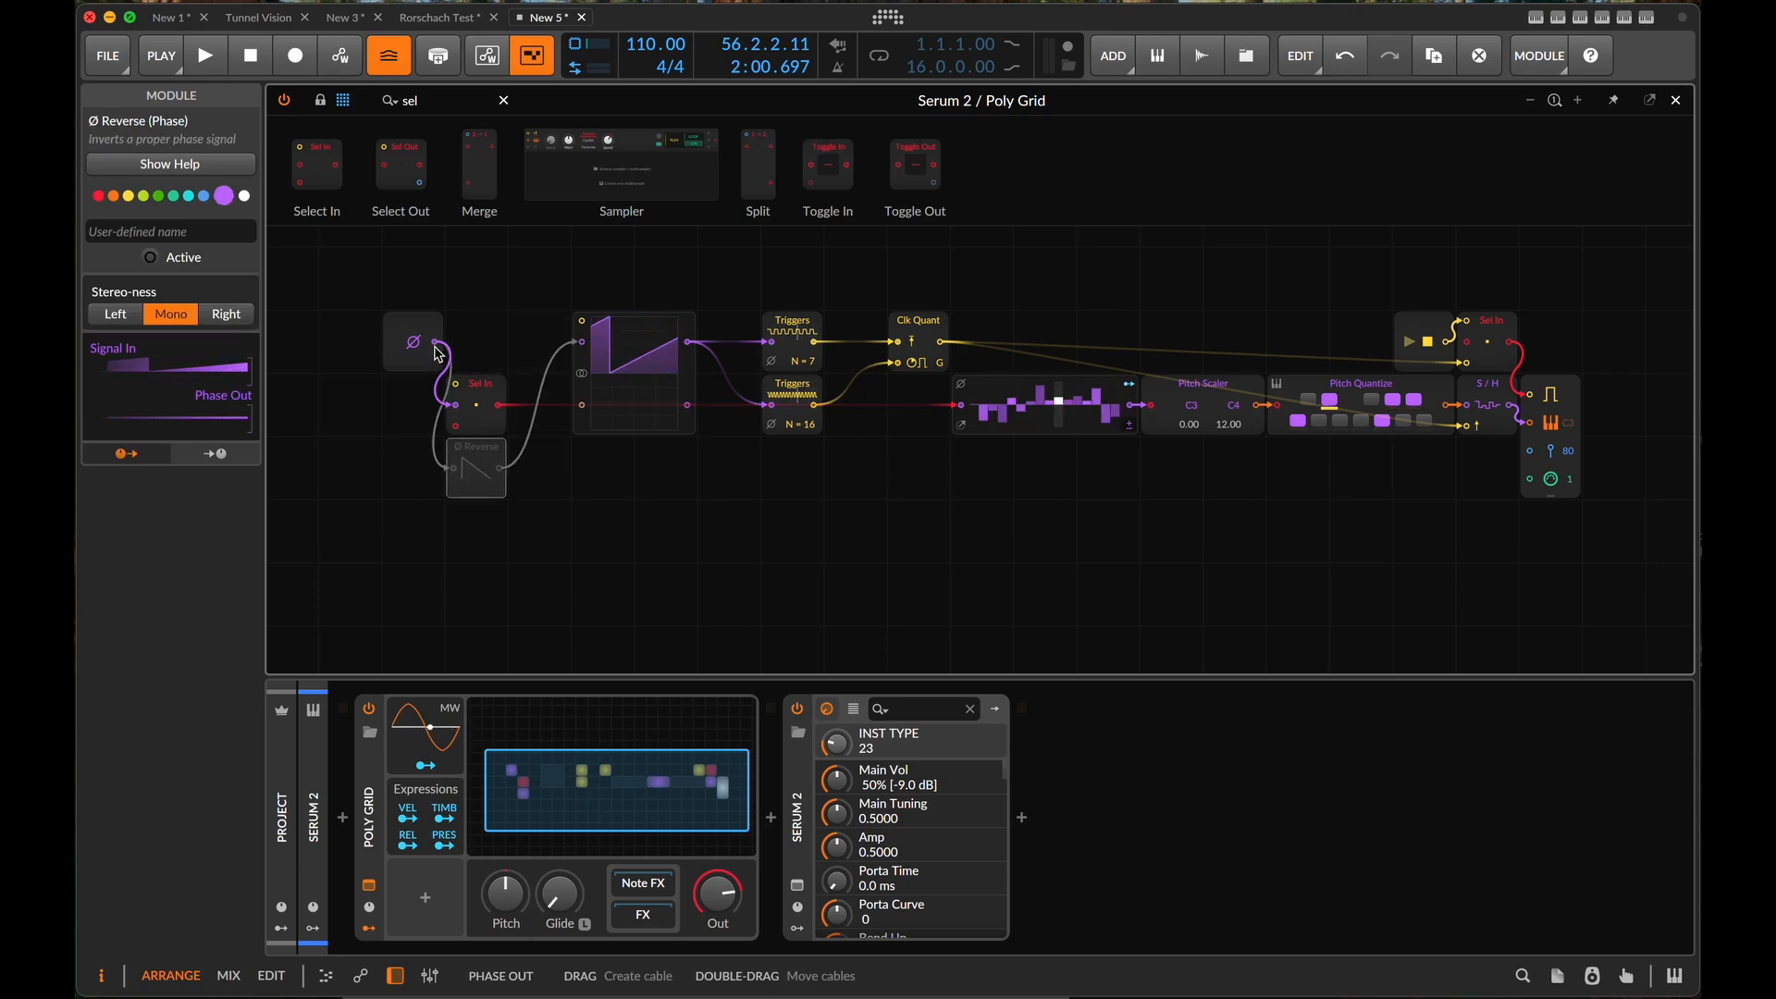
left_click(622, 366)
key("Delete")
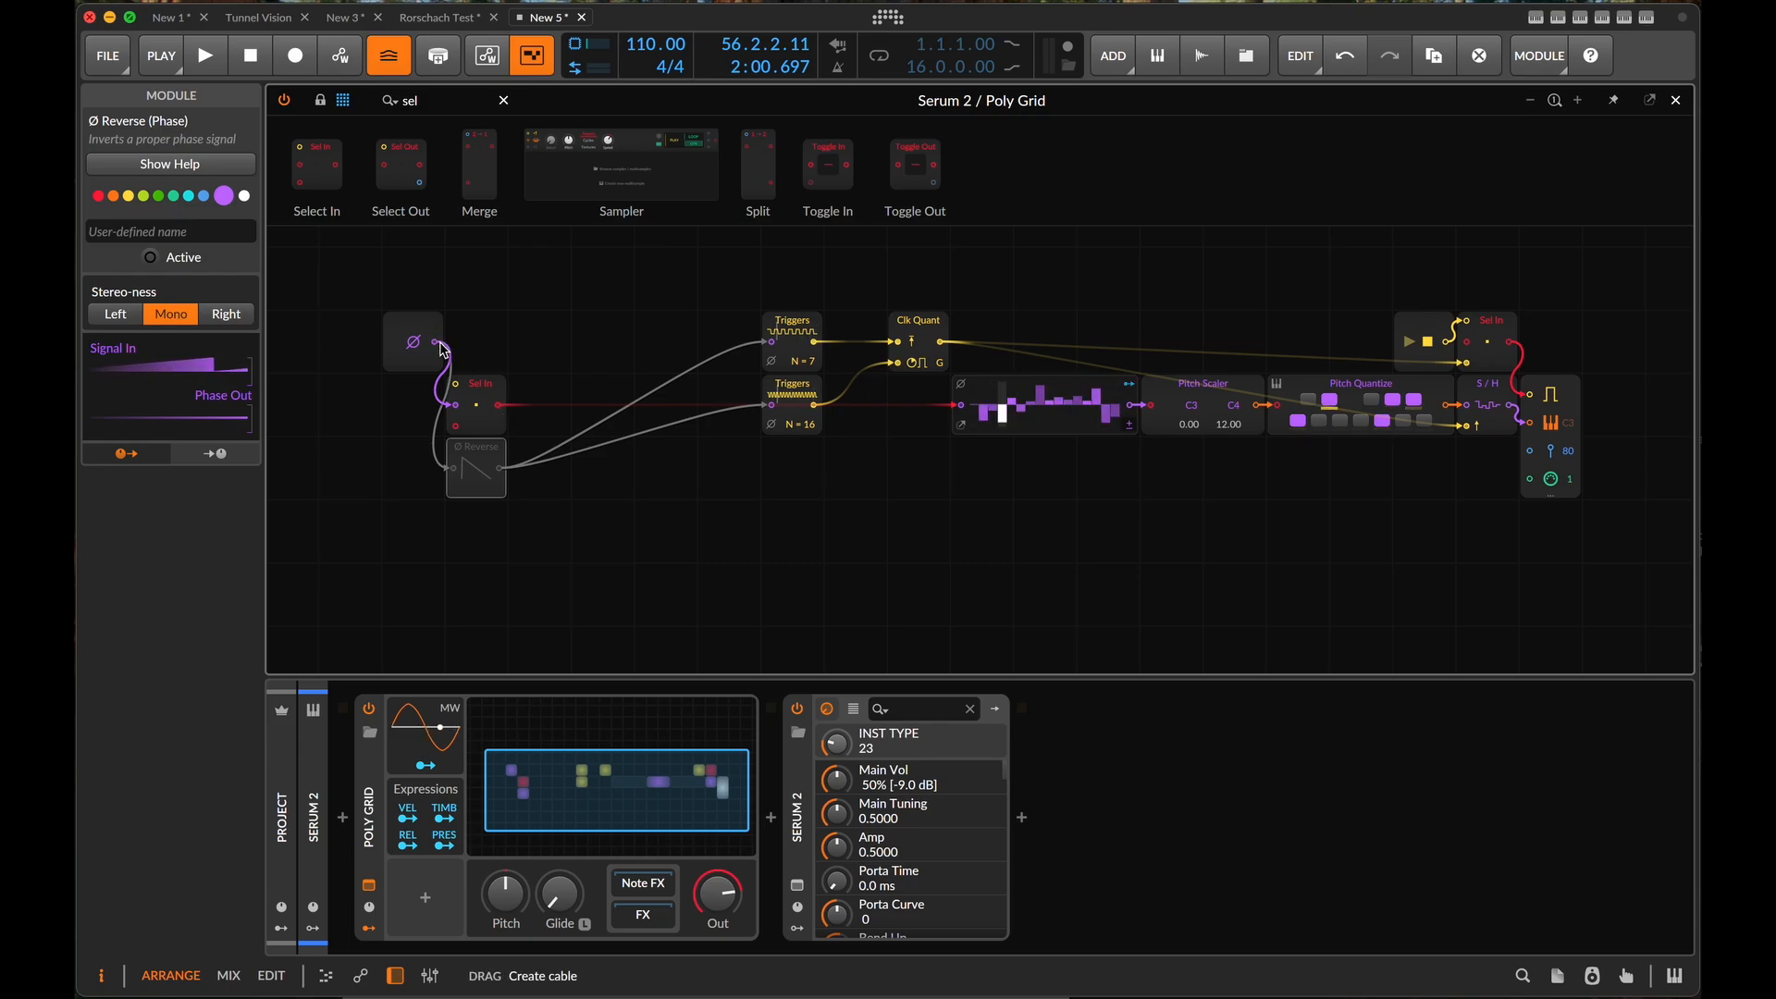
left_click_drag(435, 341, 775, 354)
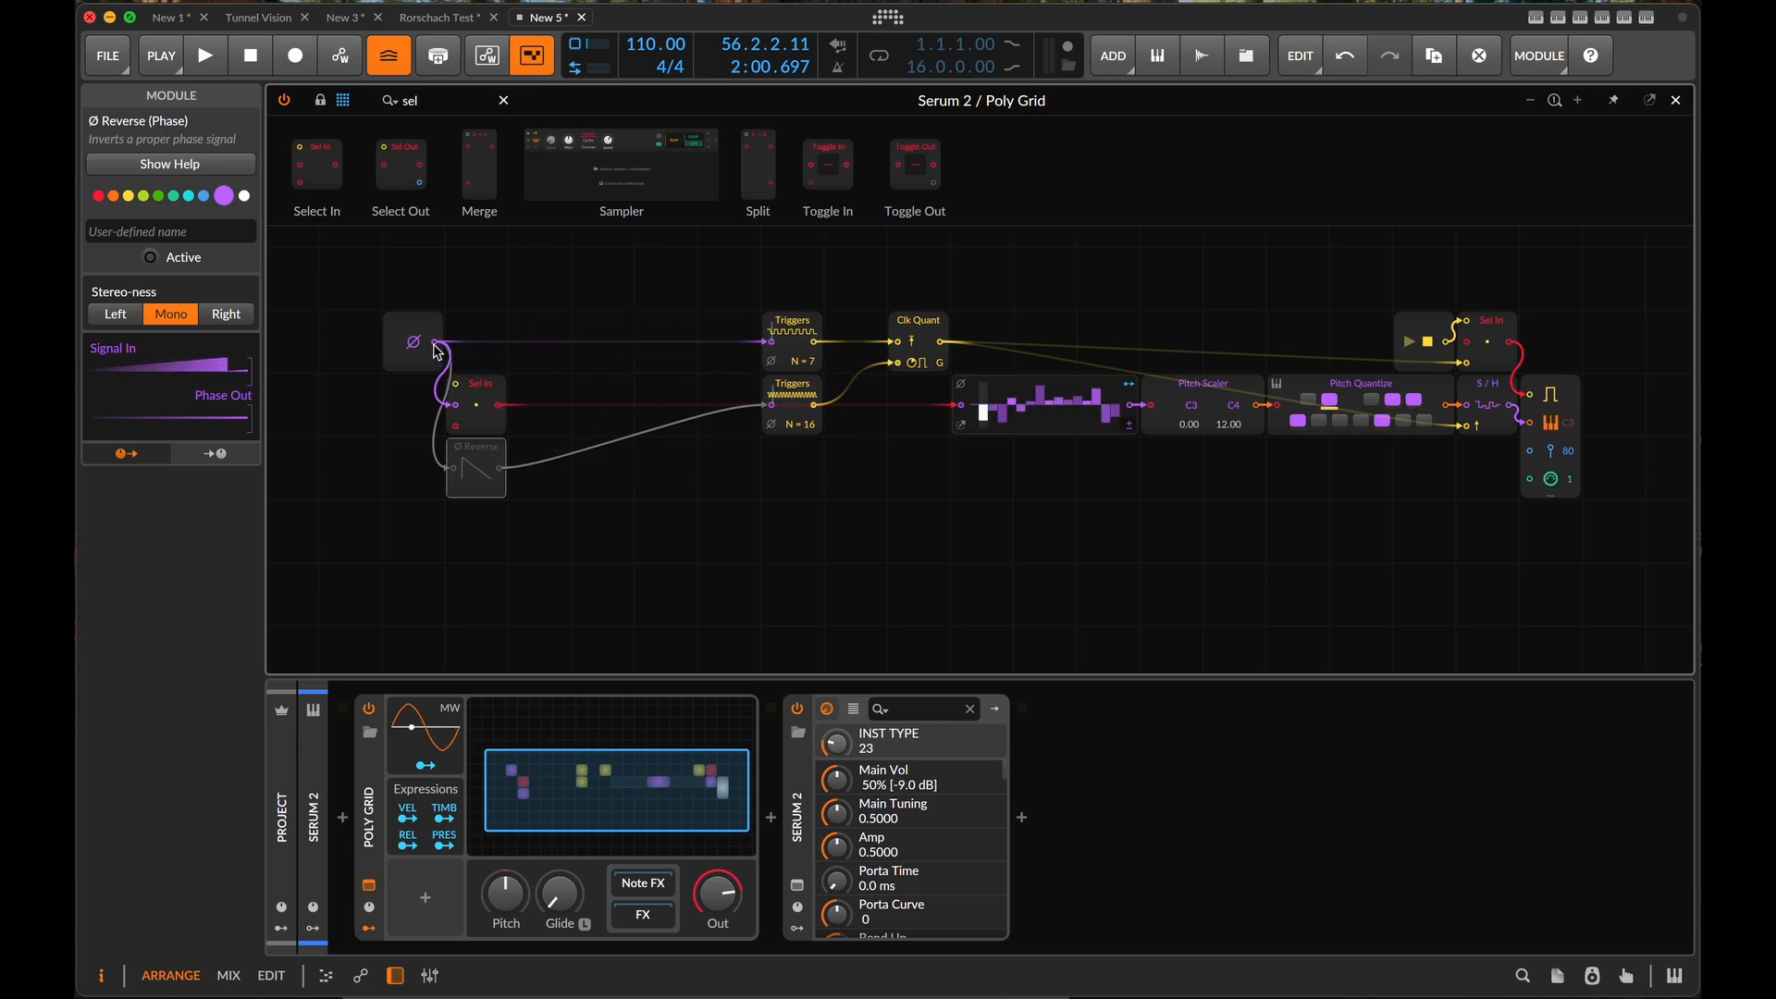
left_click_drag(438, 351, 771, 404)
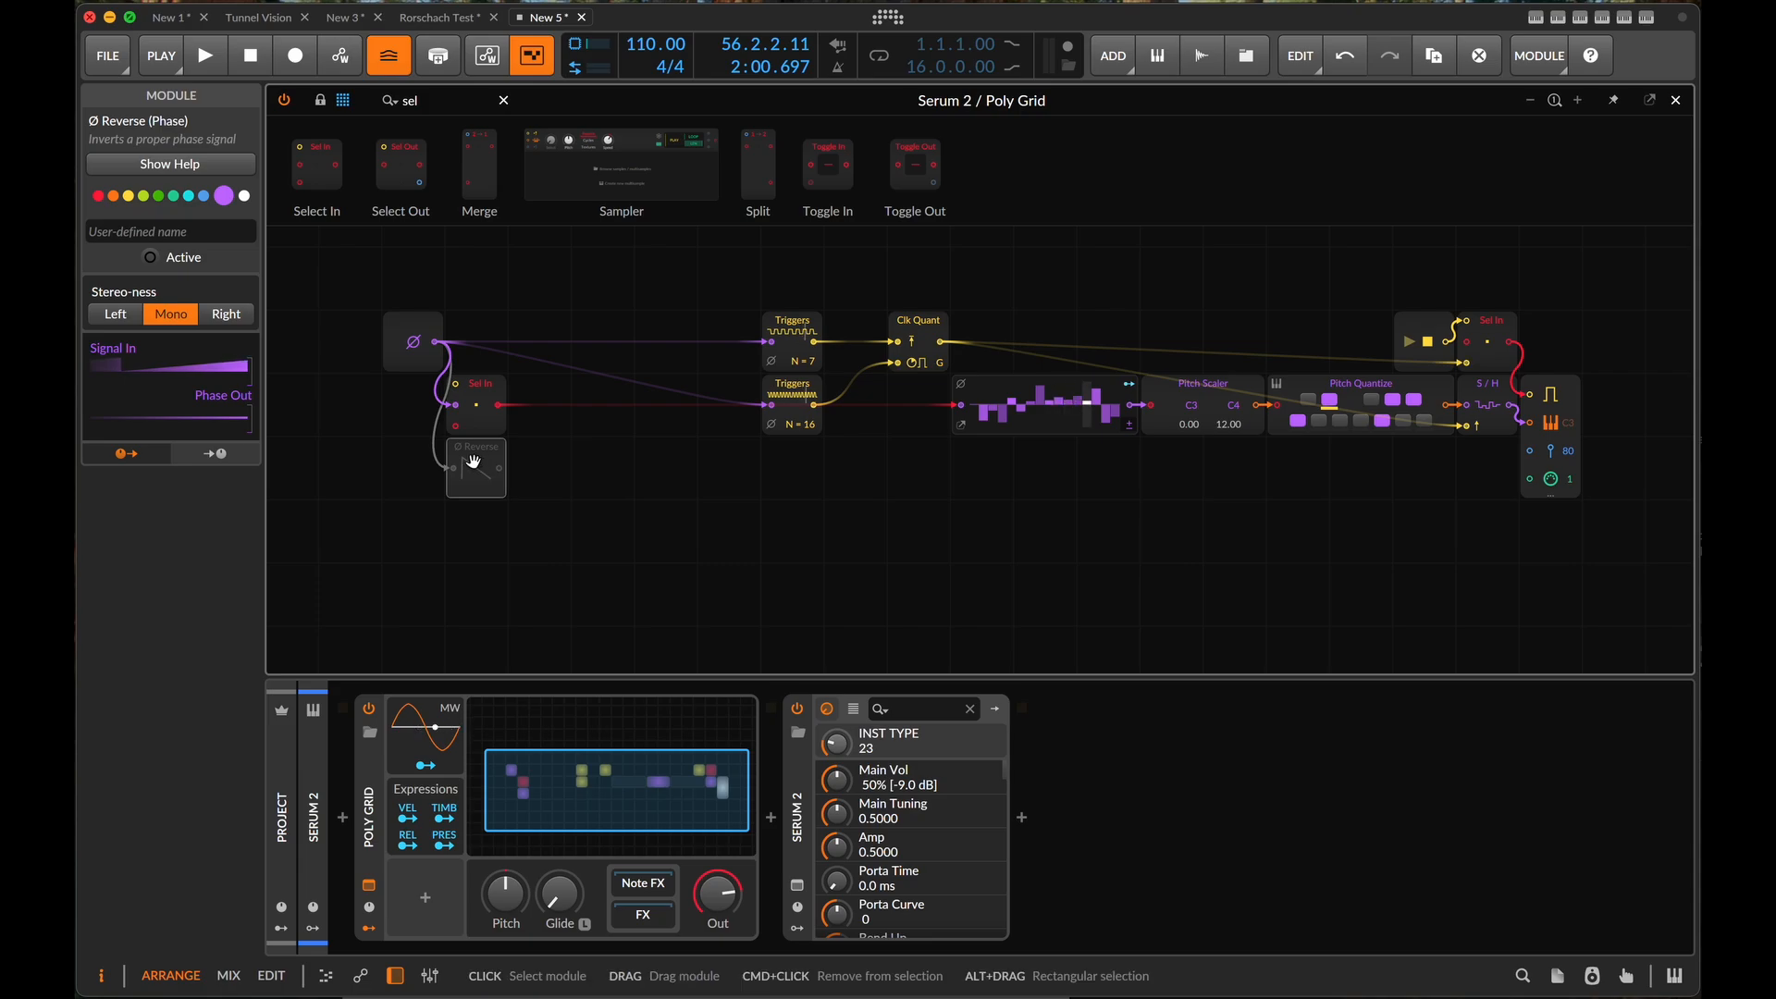
- Place Ø Reverse beneath Phase In, activate it, and connect its output to the second signal input of Select In
right_click(505, 474)
left_click(485, 487)
left_click_drag(489, 471, 425, 407)
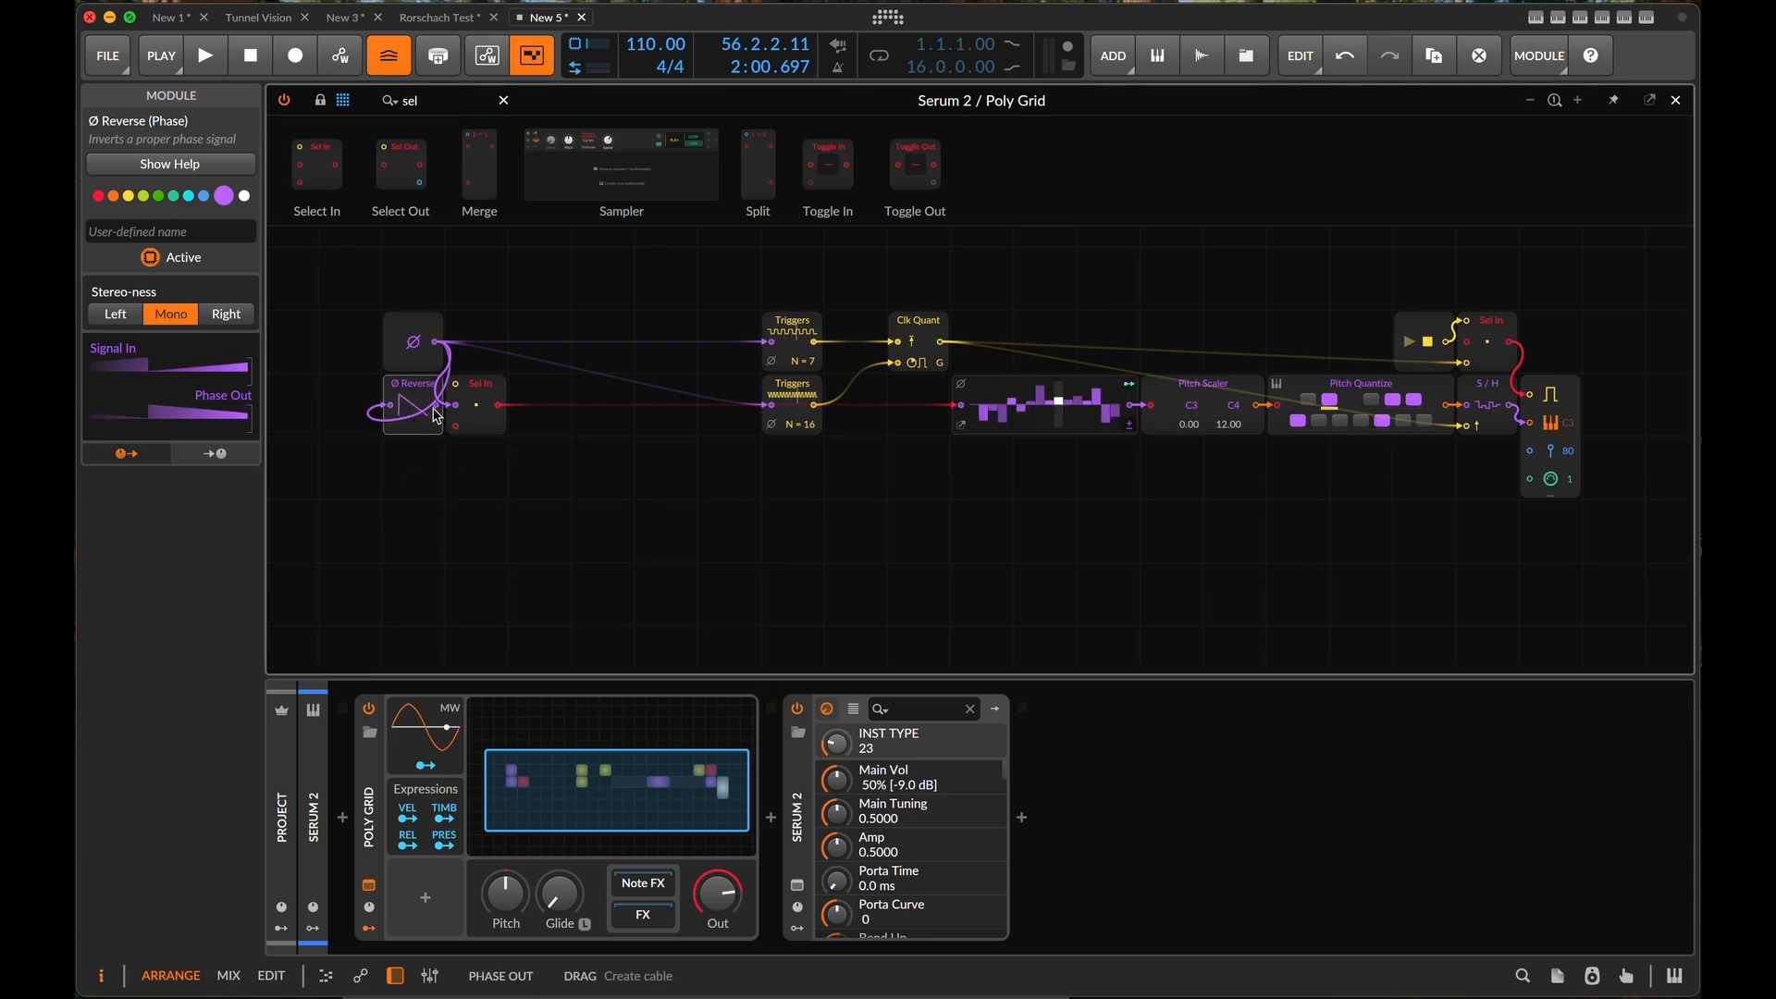
right_click(422, 403)
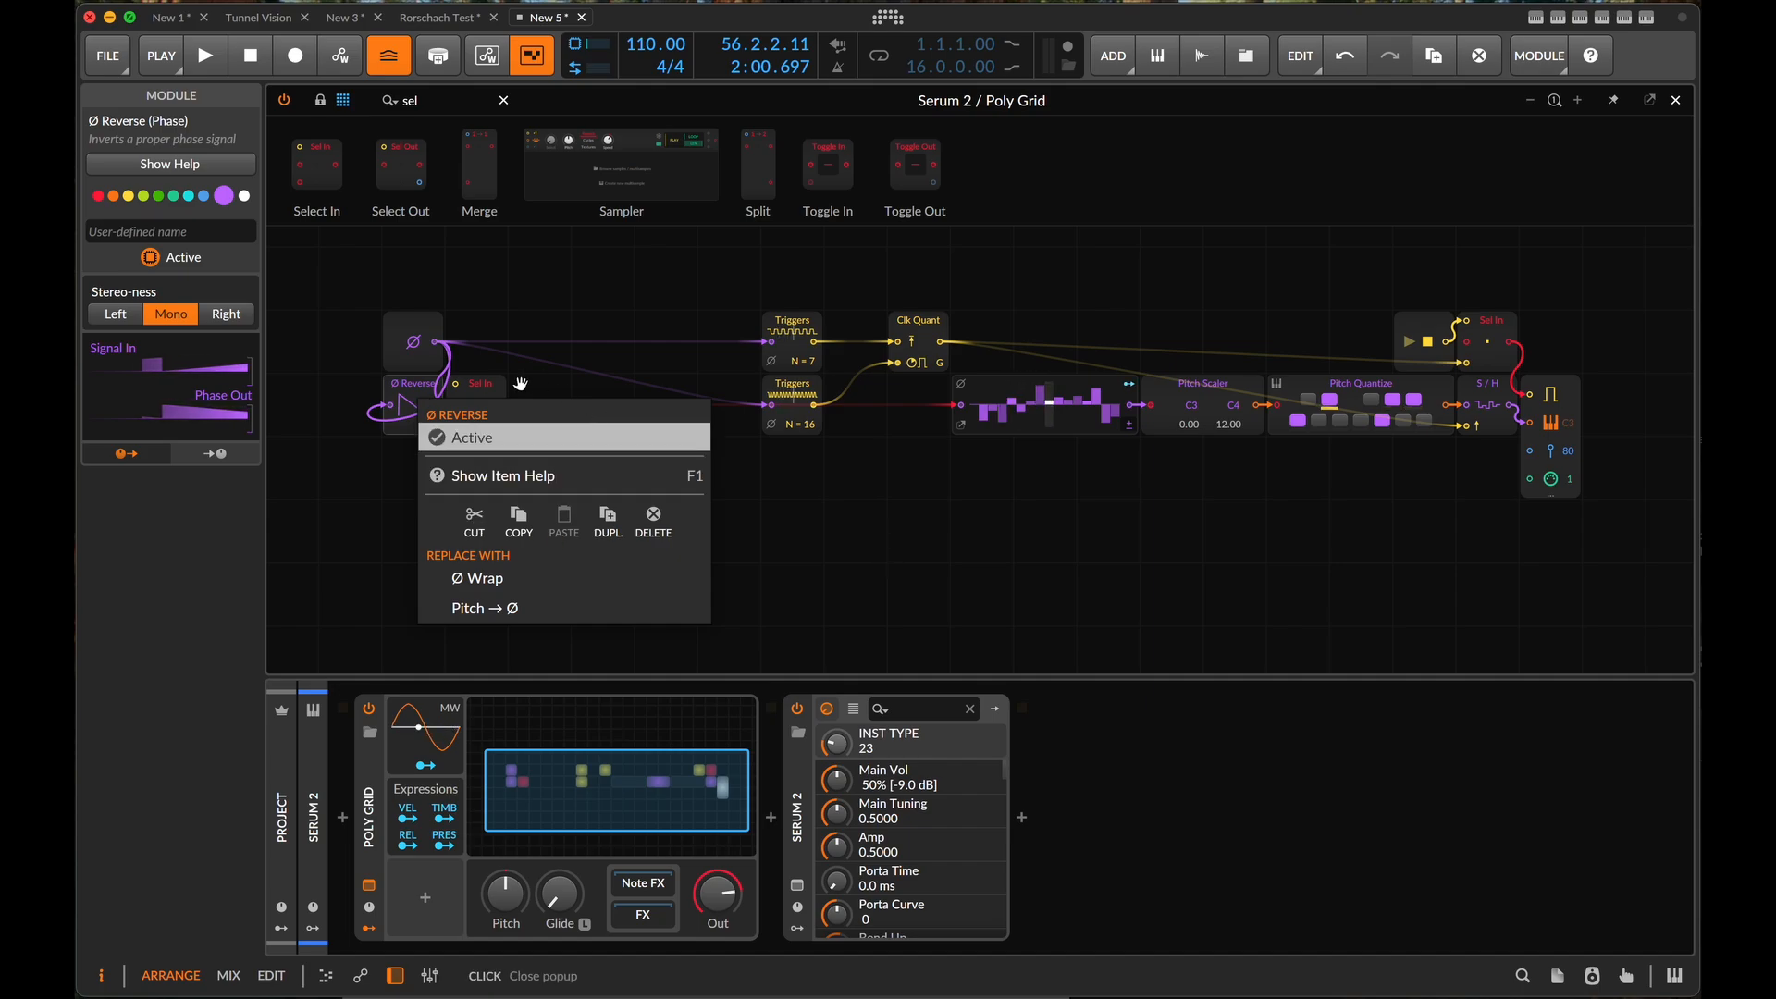
left_click(443, 436)
right_click(403, 393)
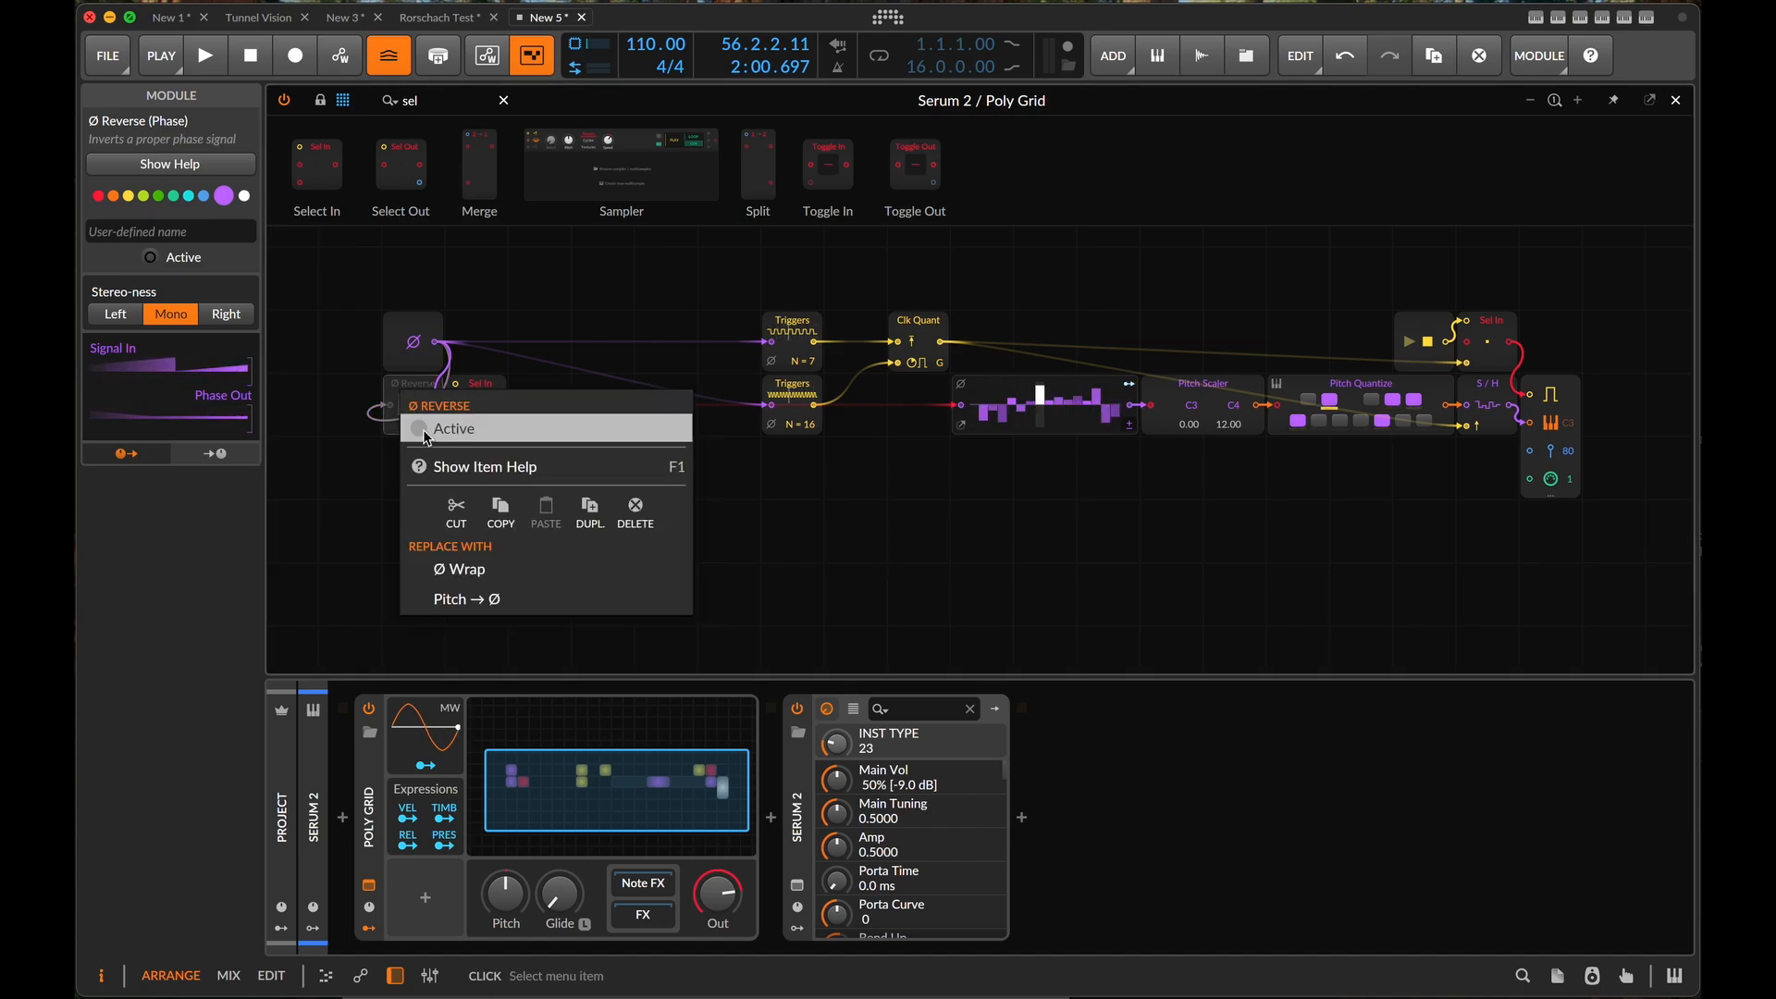
left_click(421, 431)
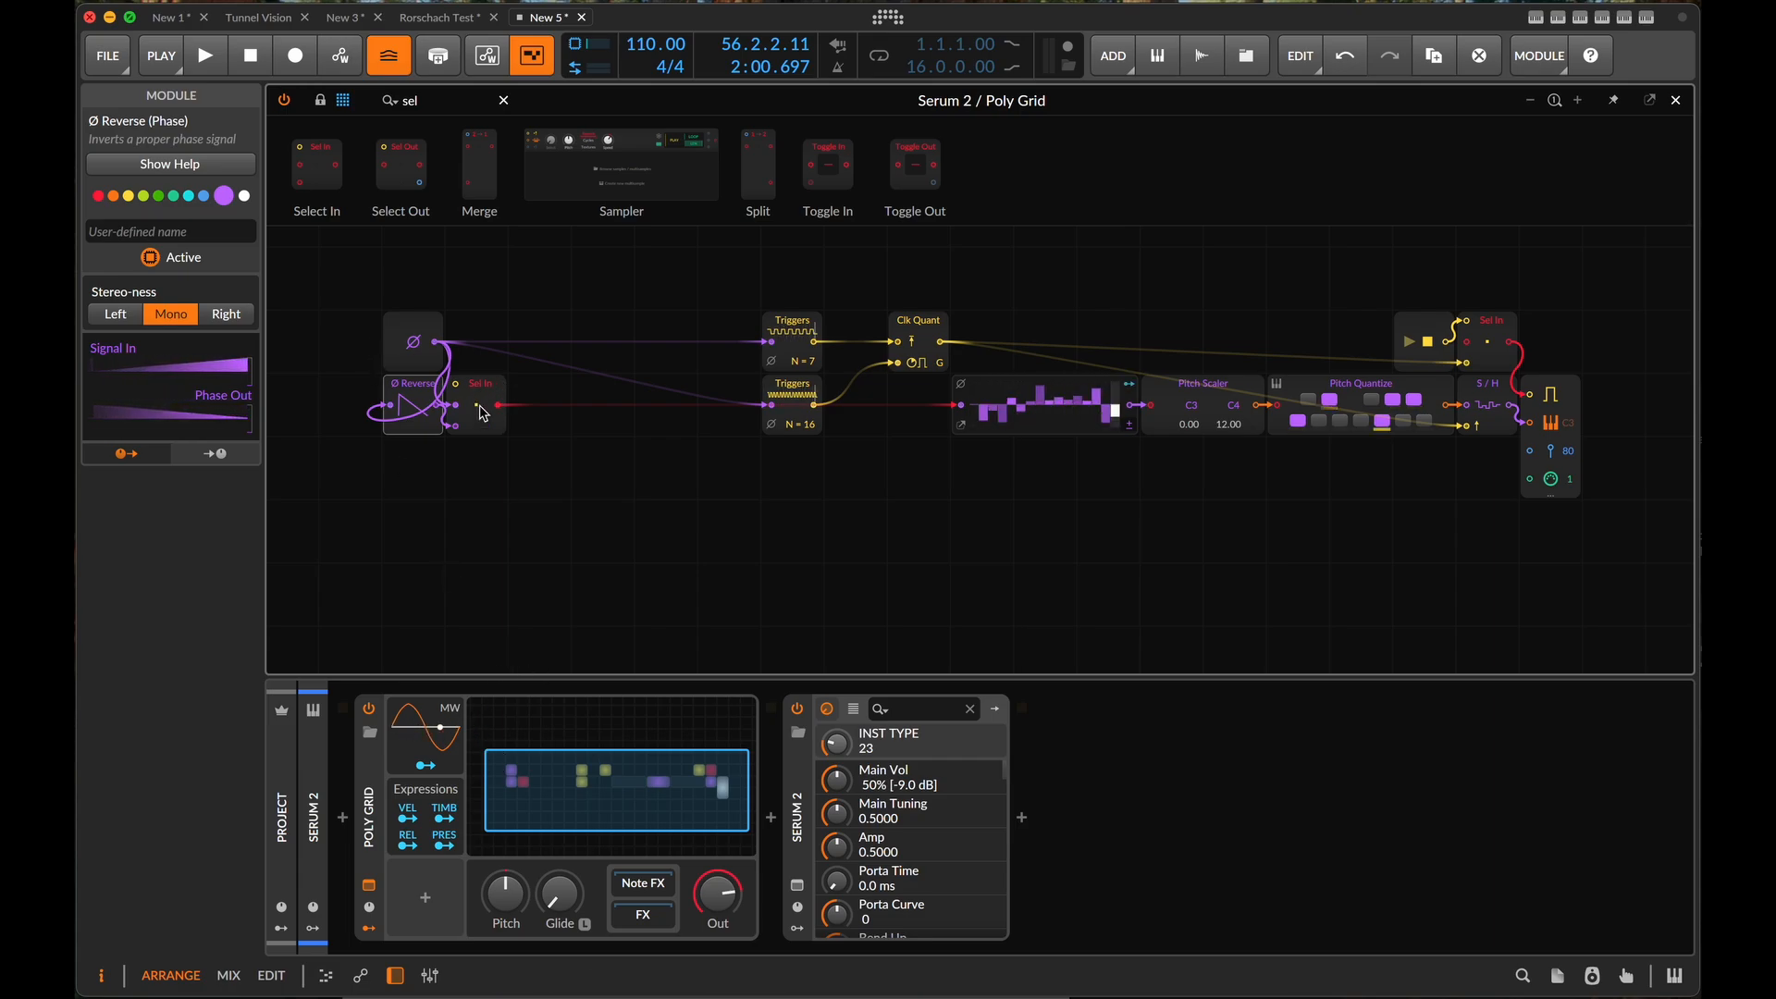
- Add a Value module above Select In and connect its output to the selector's control input
left_click(433, 96)
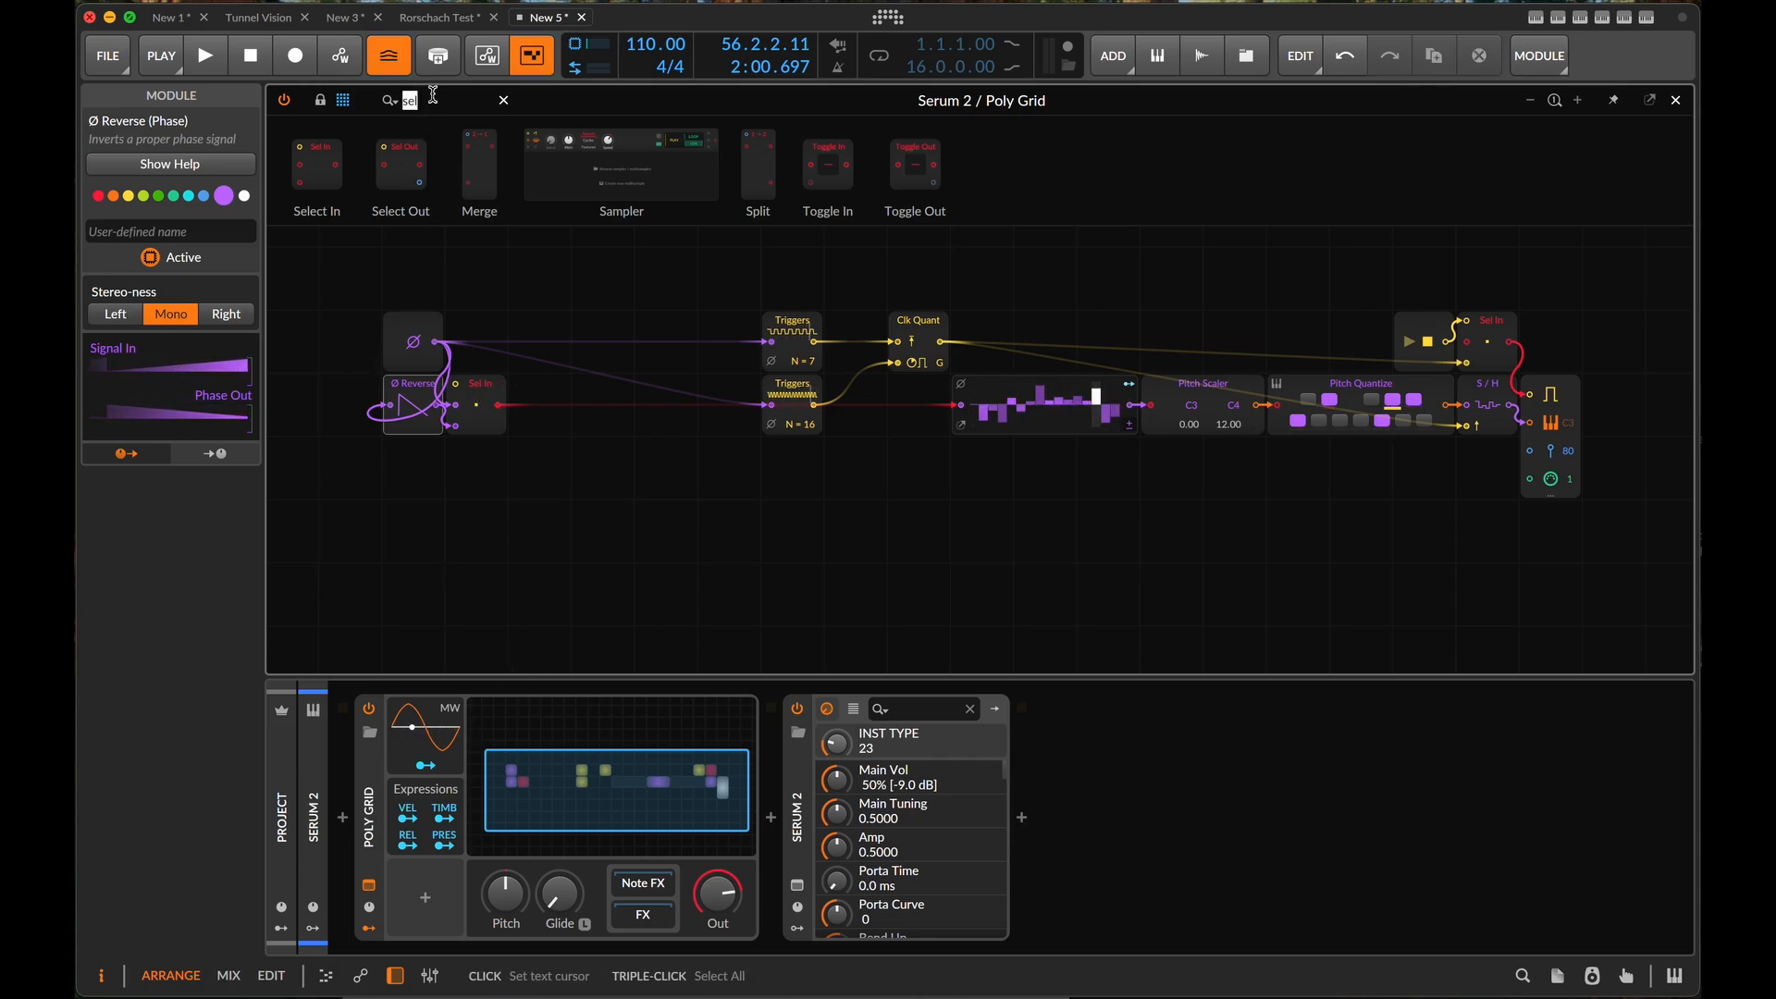
type("val")
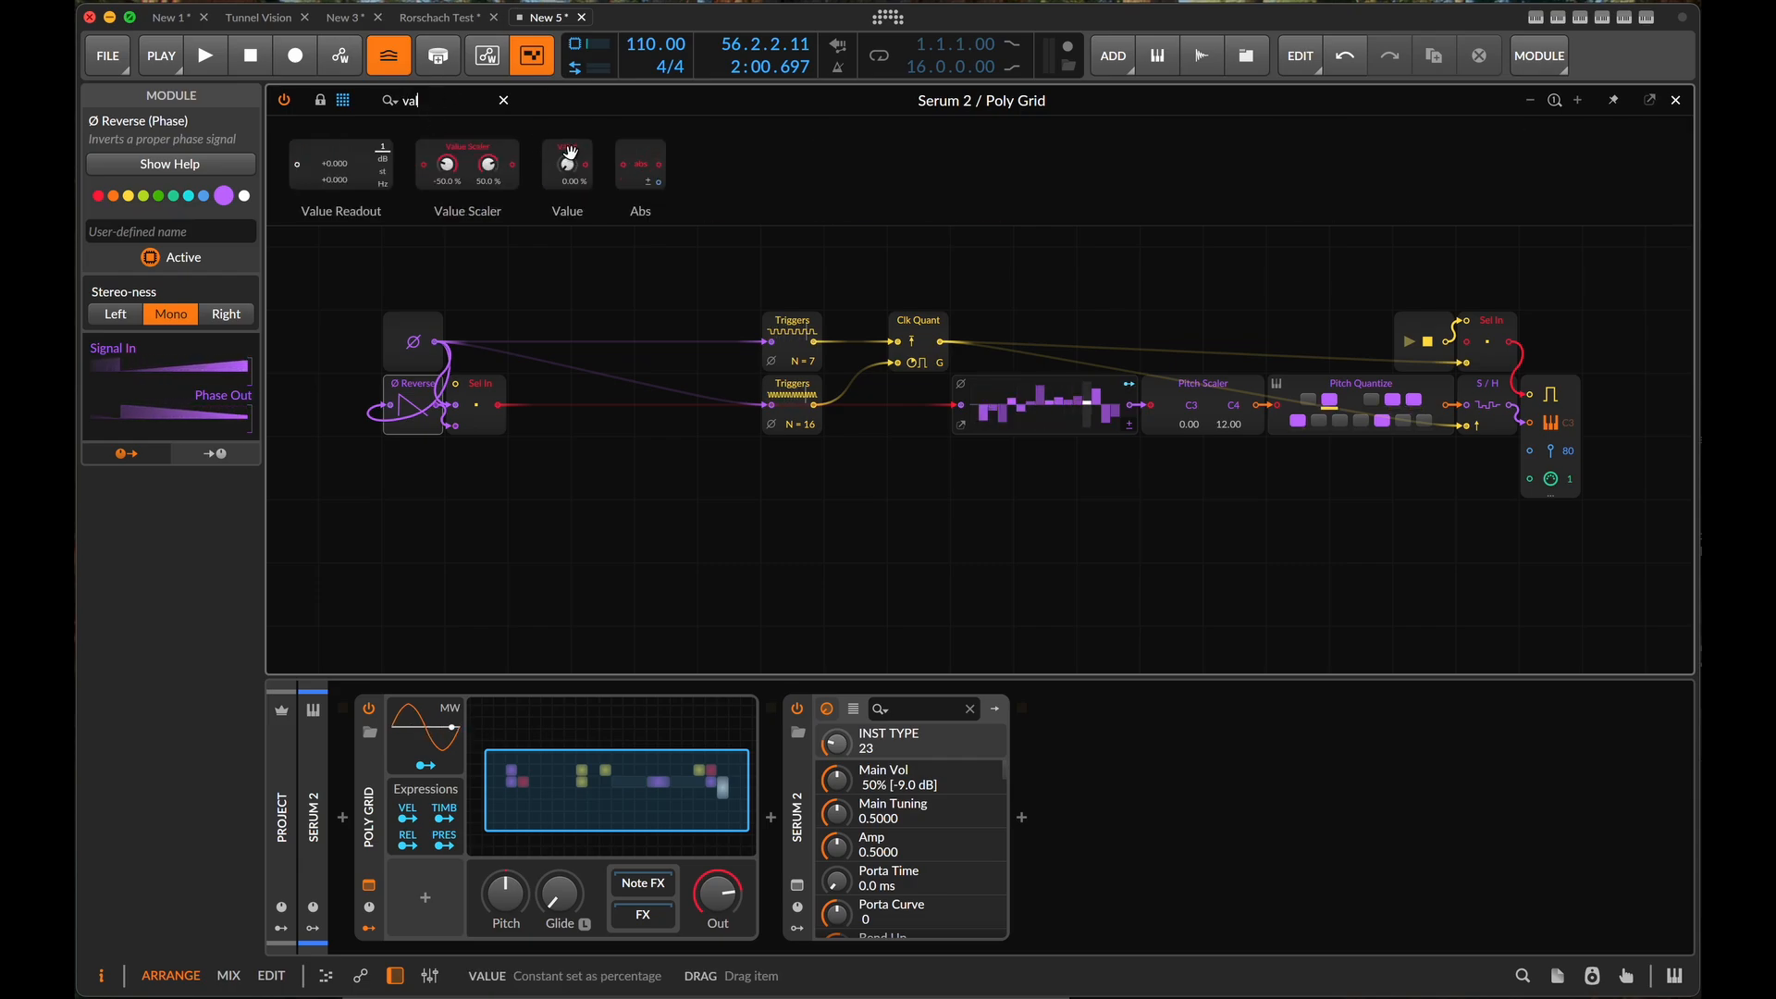
left_click_drag(567, 167, 444, 374)
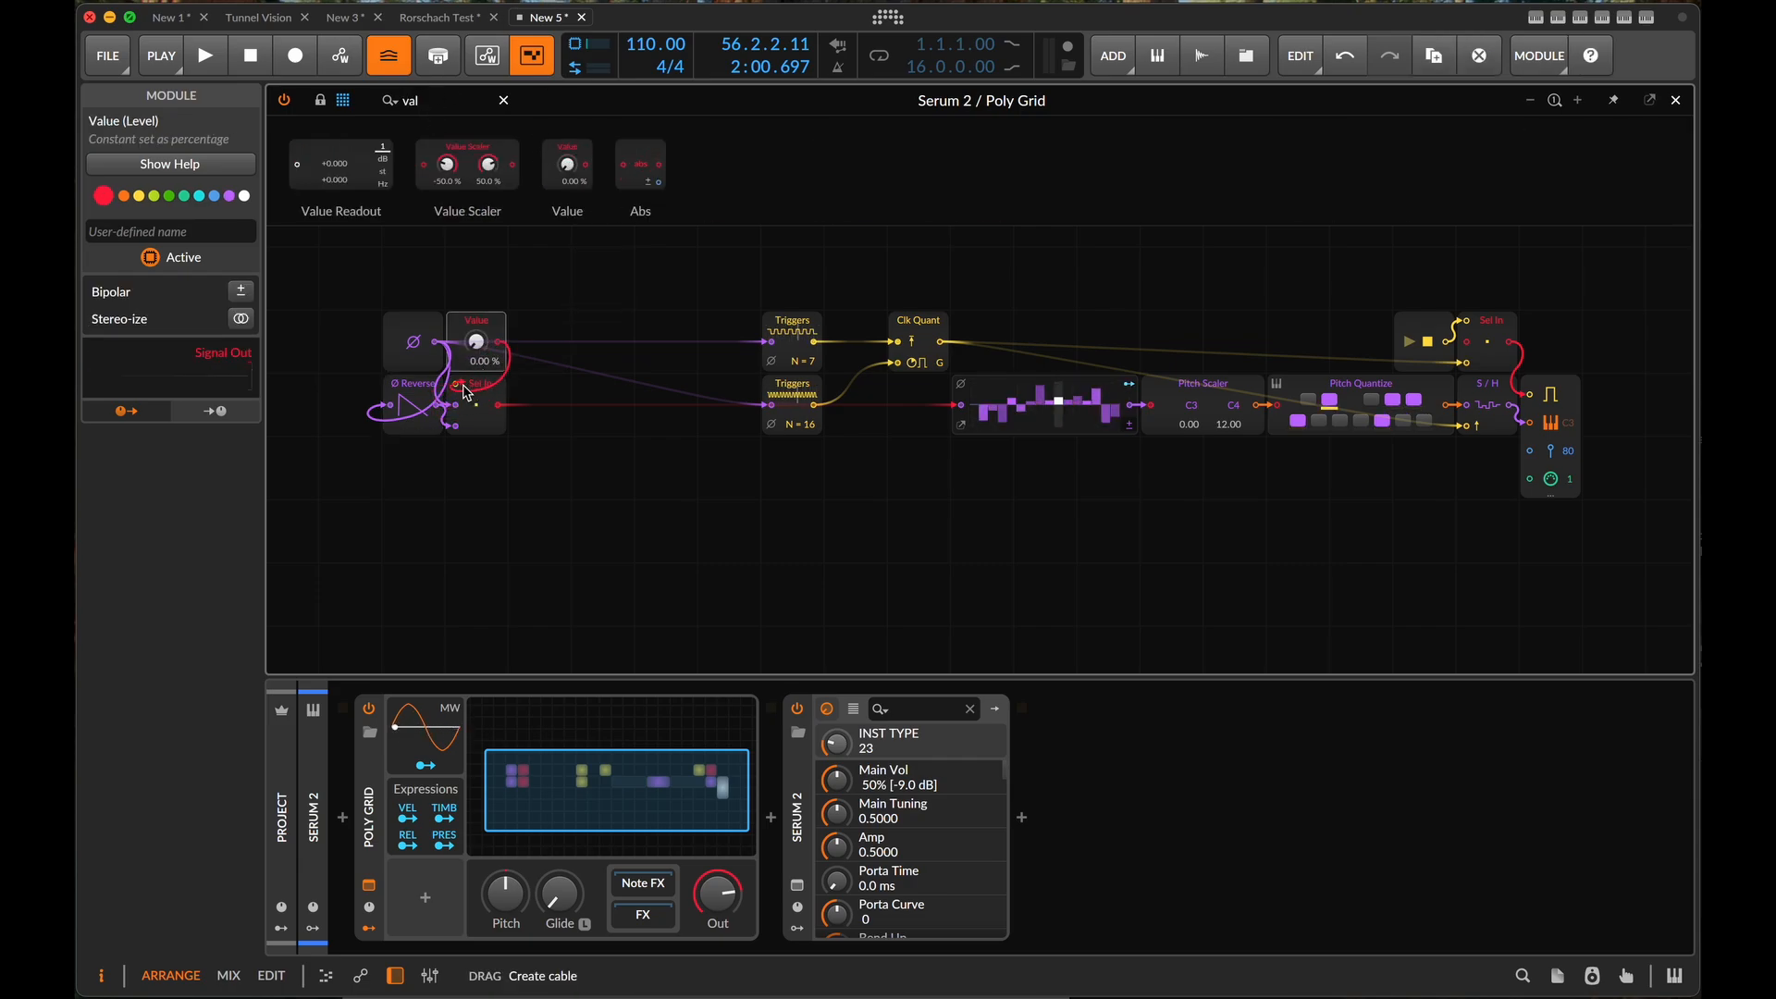
- Play the patch and vary the Value to compare forward and reversed phase, returning it to 0.00 % and stopping playback
key("space")
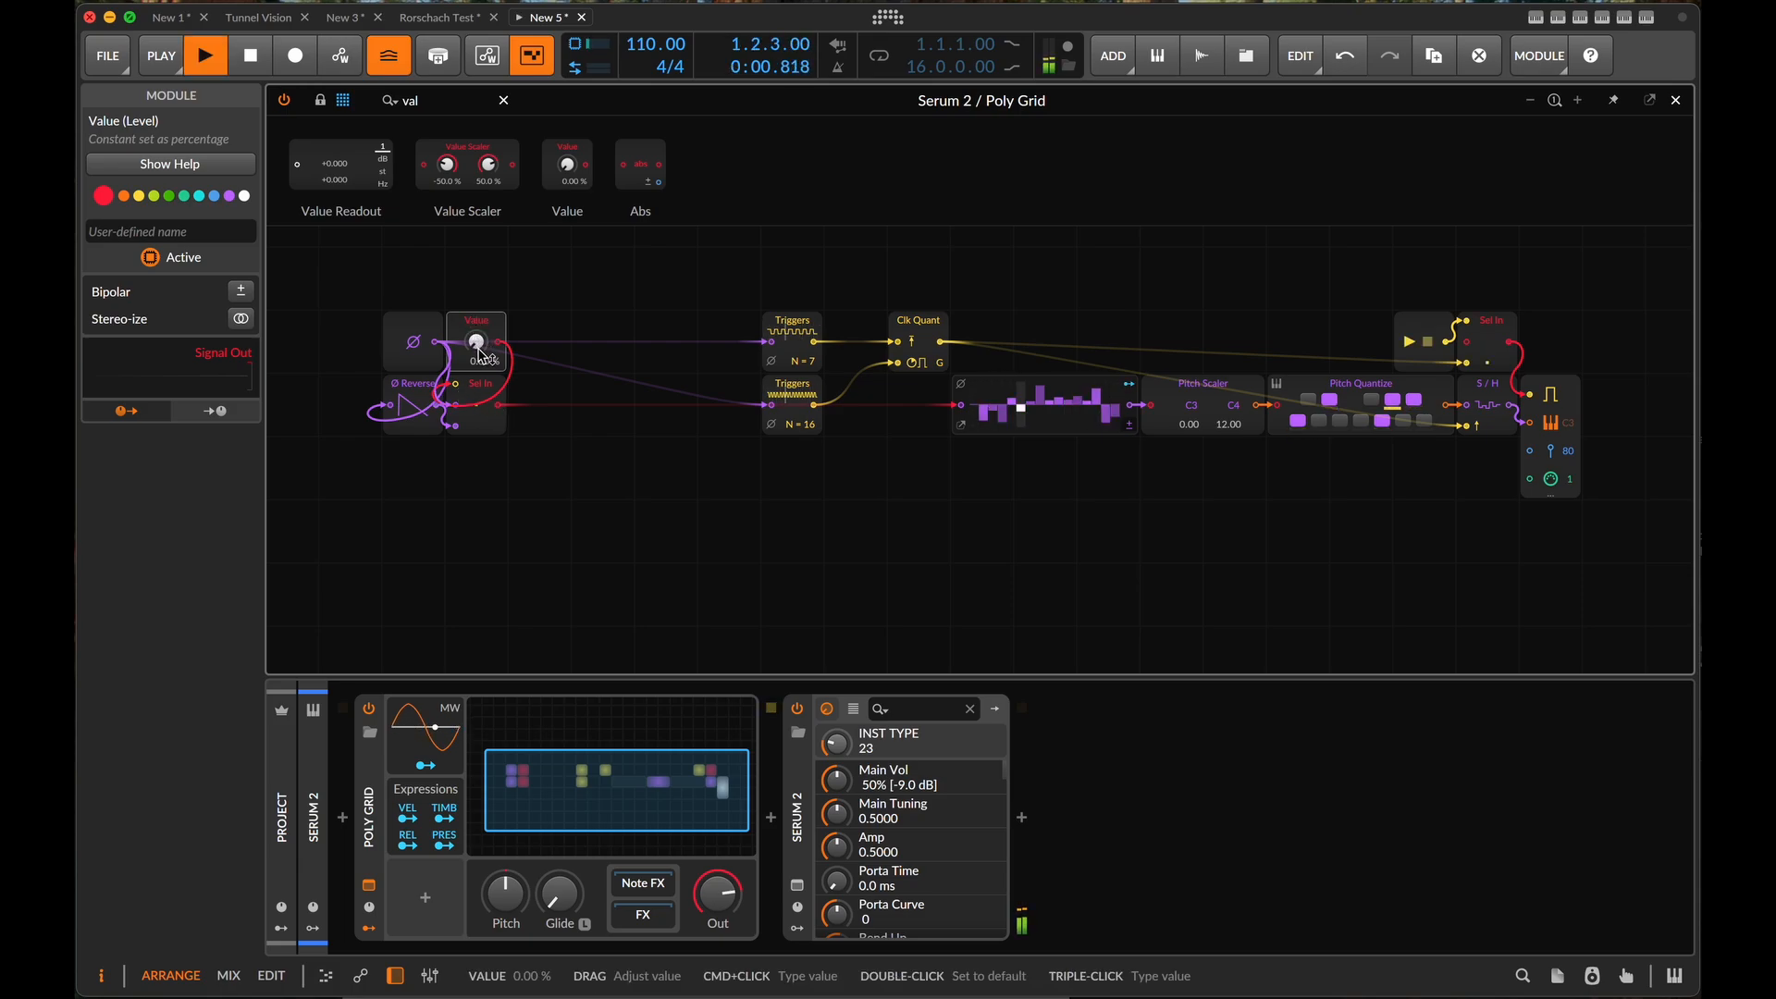
mouse_move(476, 342)
left_mouse_down()
mouse_move(476, 259)
mouse_move(477, 342)
left_mouse_up()
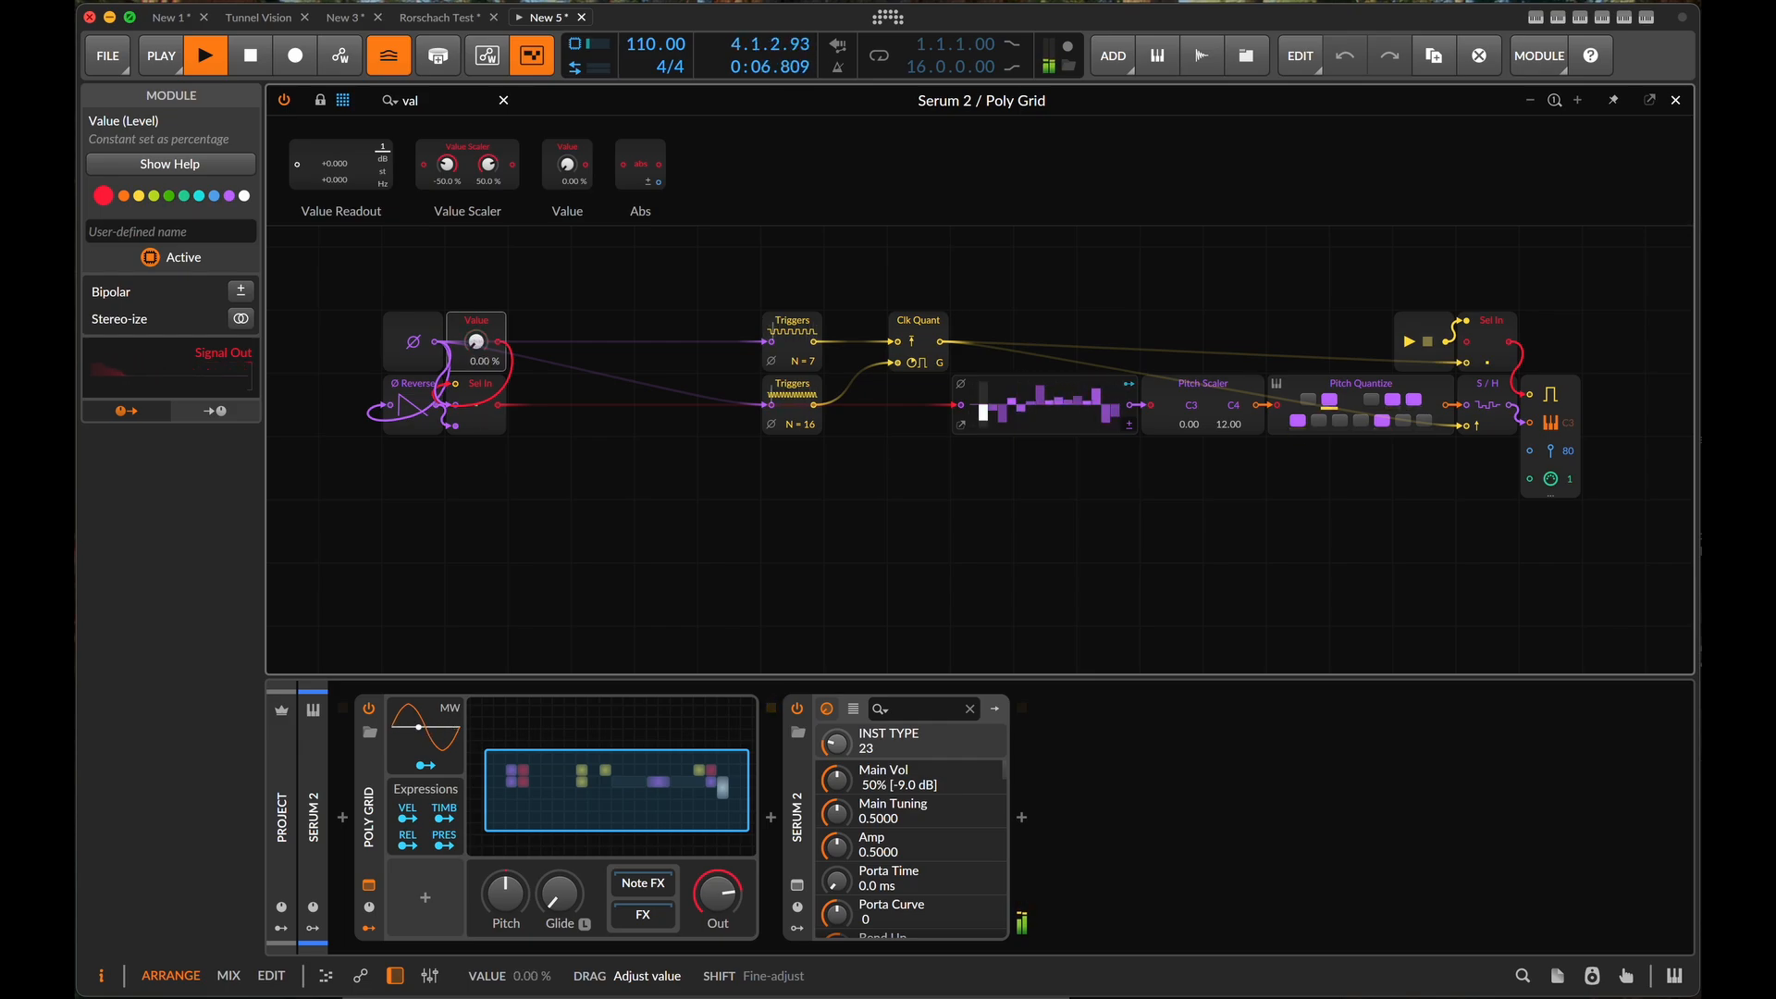
mouse_move(477, 343)
left_mouse_down()
mouse_move(476, 259)
mouse_move(477, 346)
left_mouse_up()
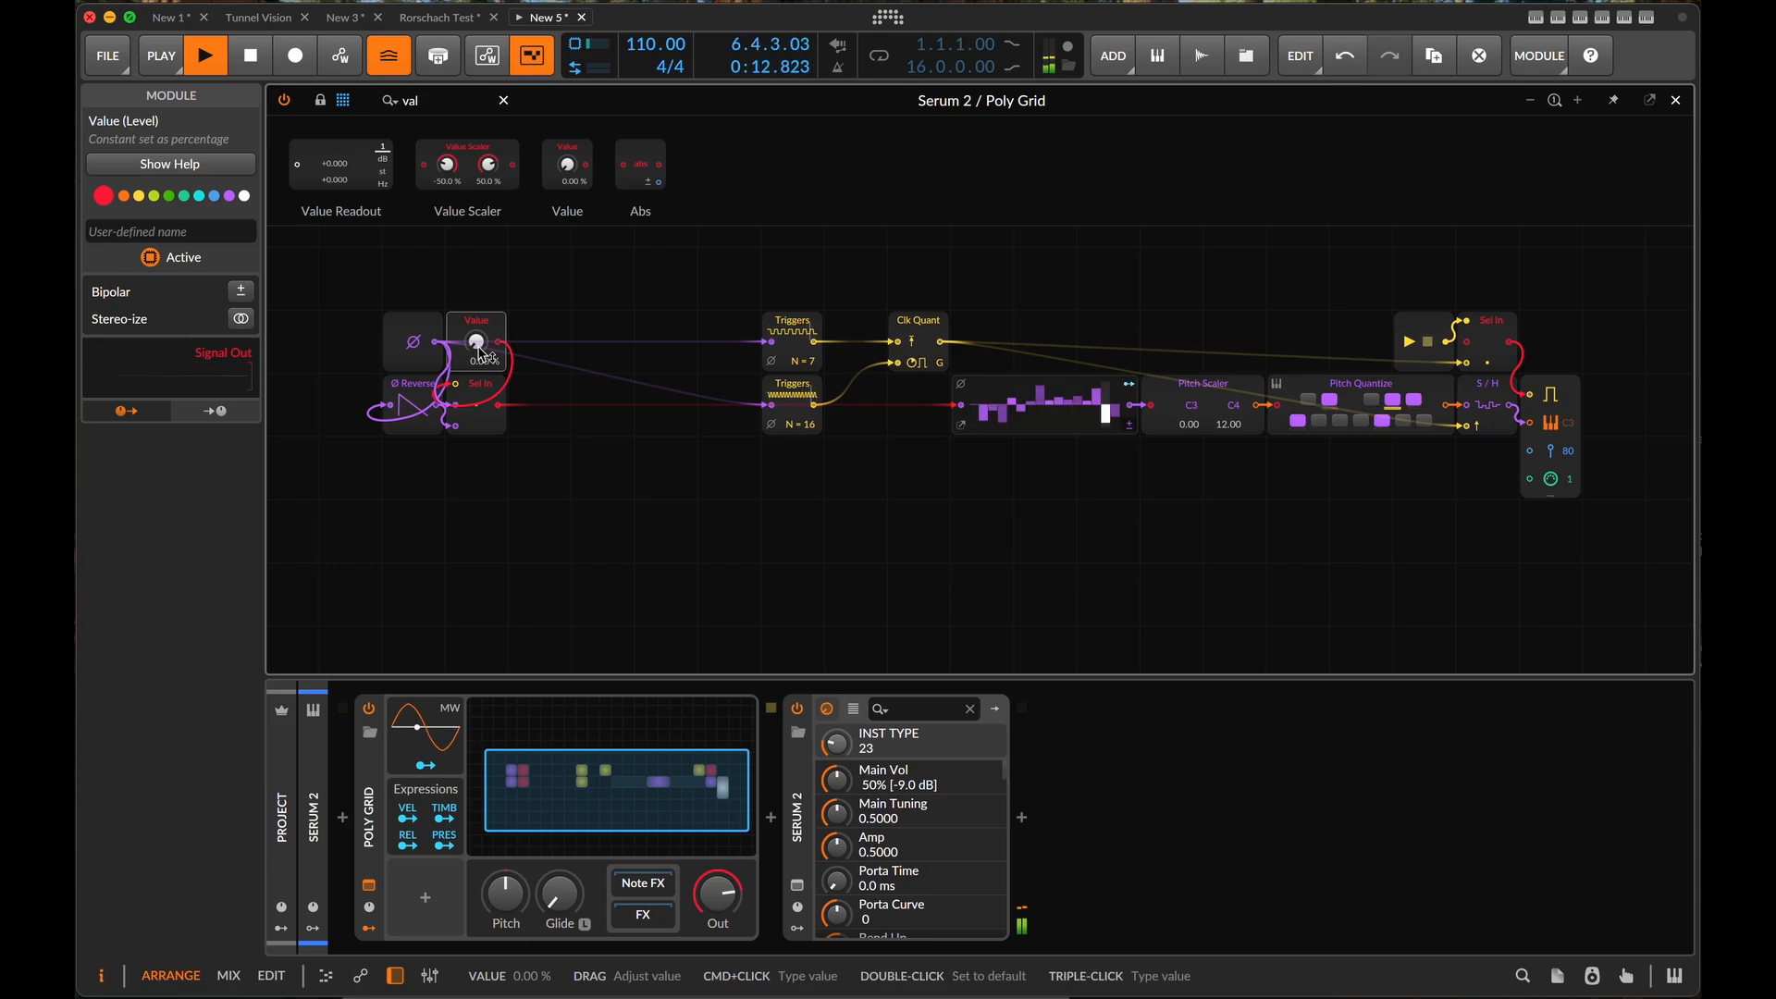
key("space")
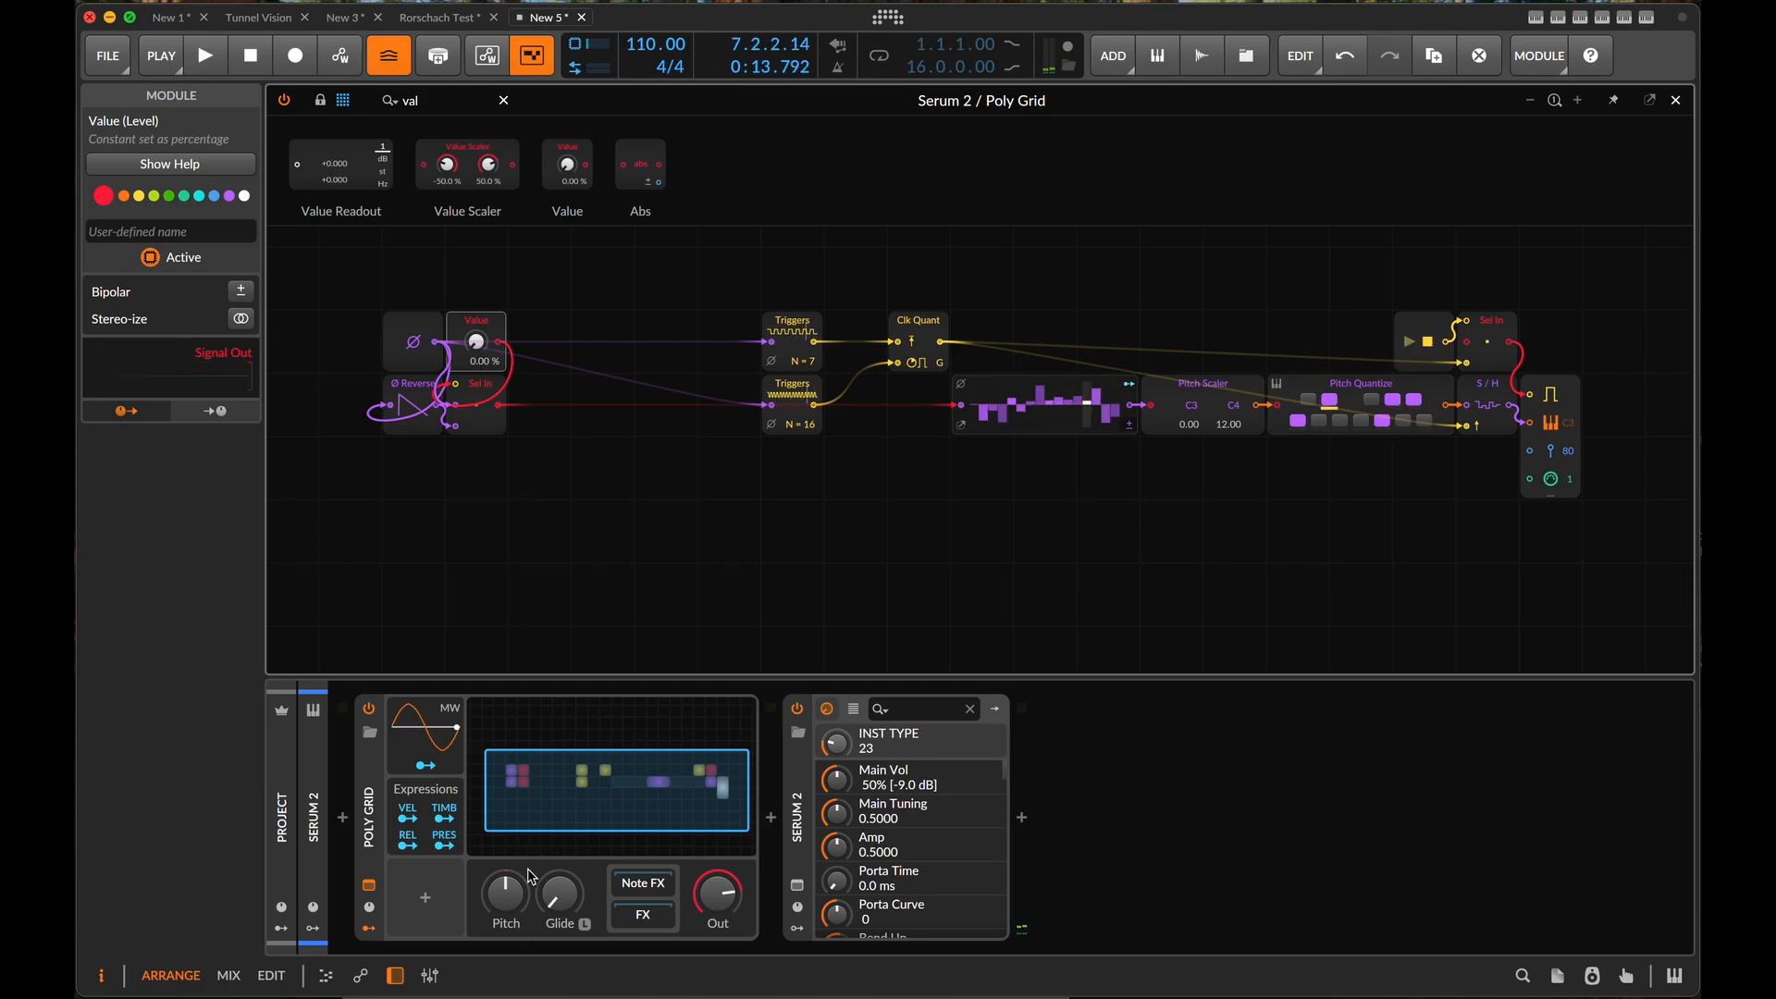
- Insert a Steps modulator on the Poly Grid device and expand its step editor
left_click(426, 898)
type("step")
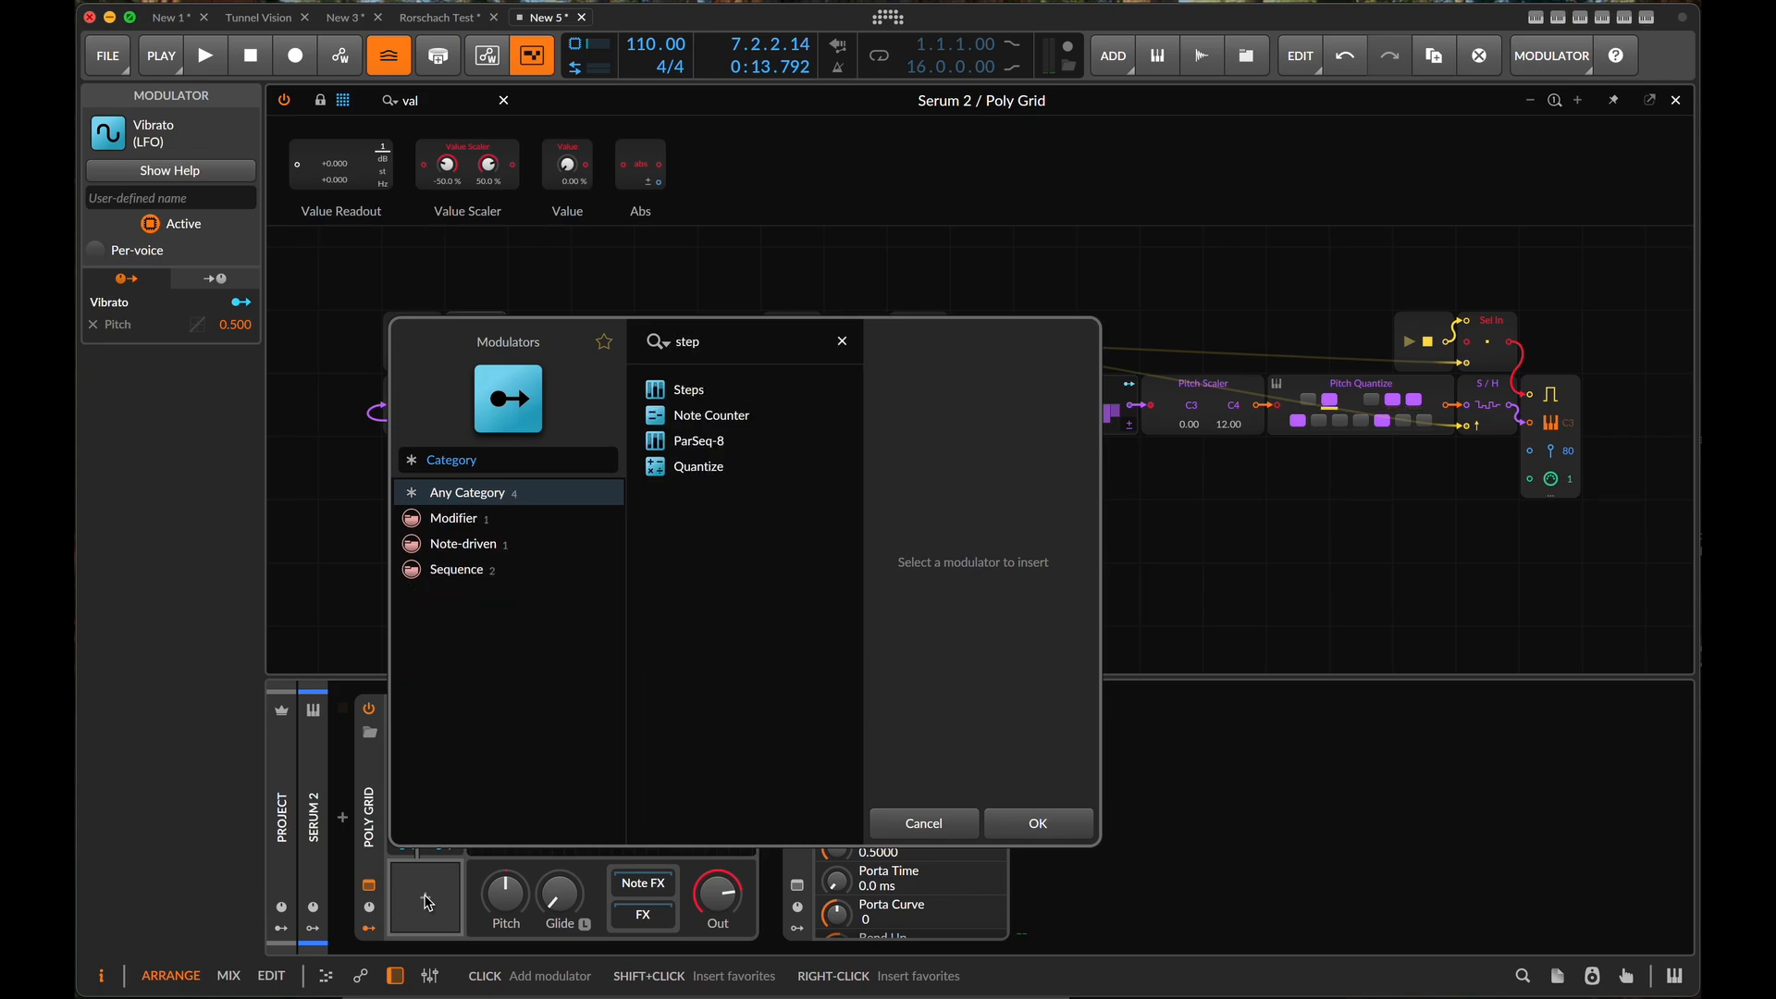
left_click(689, 389)
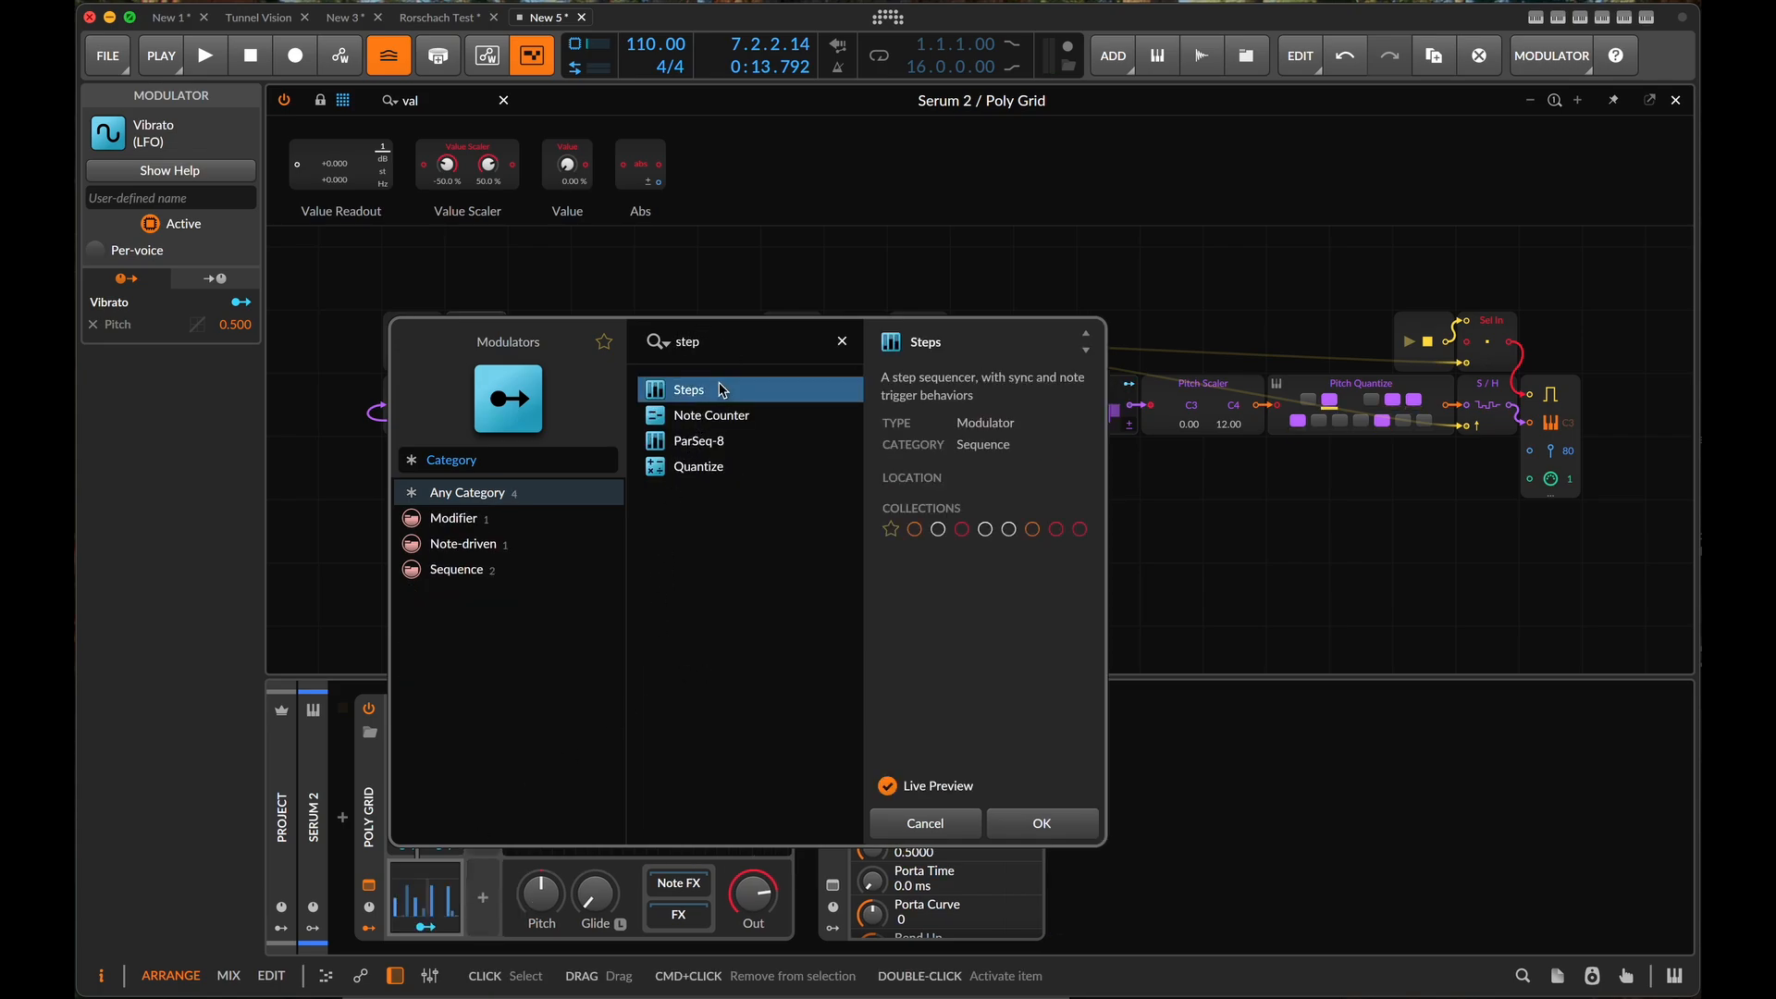
left_click(1031, 824)
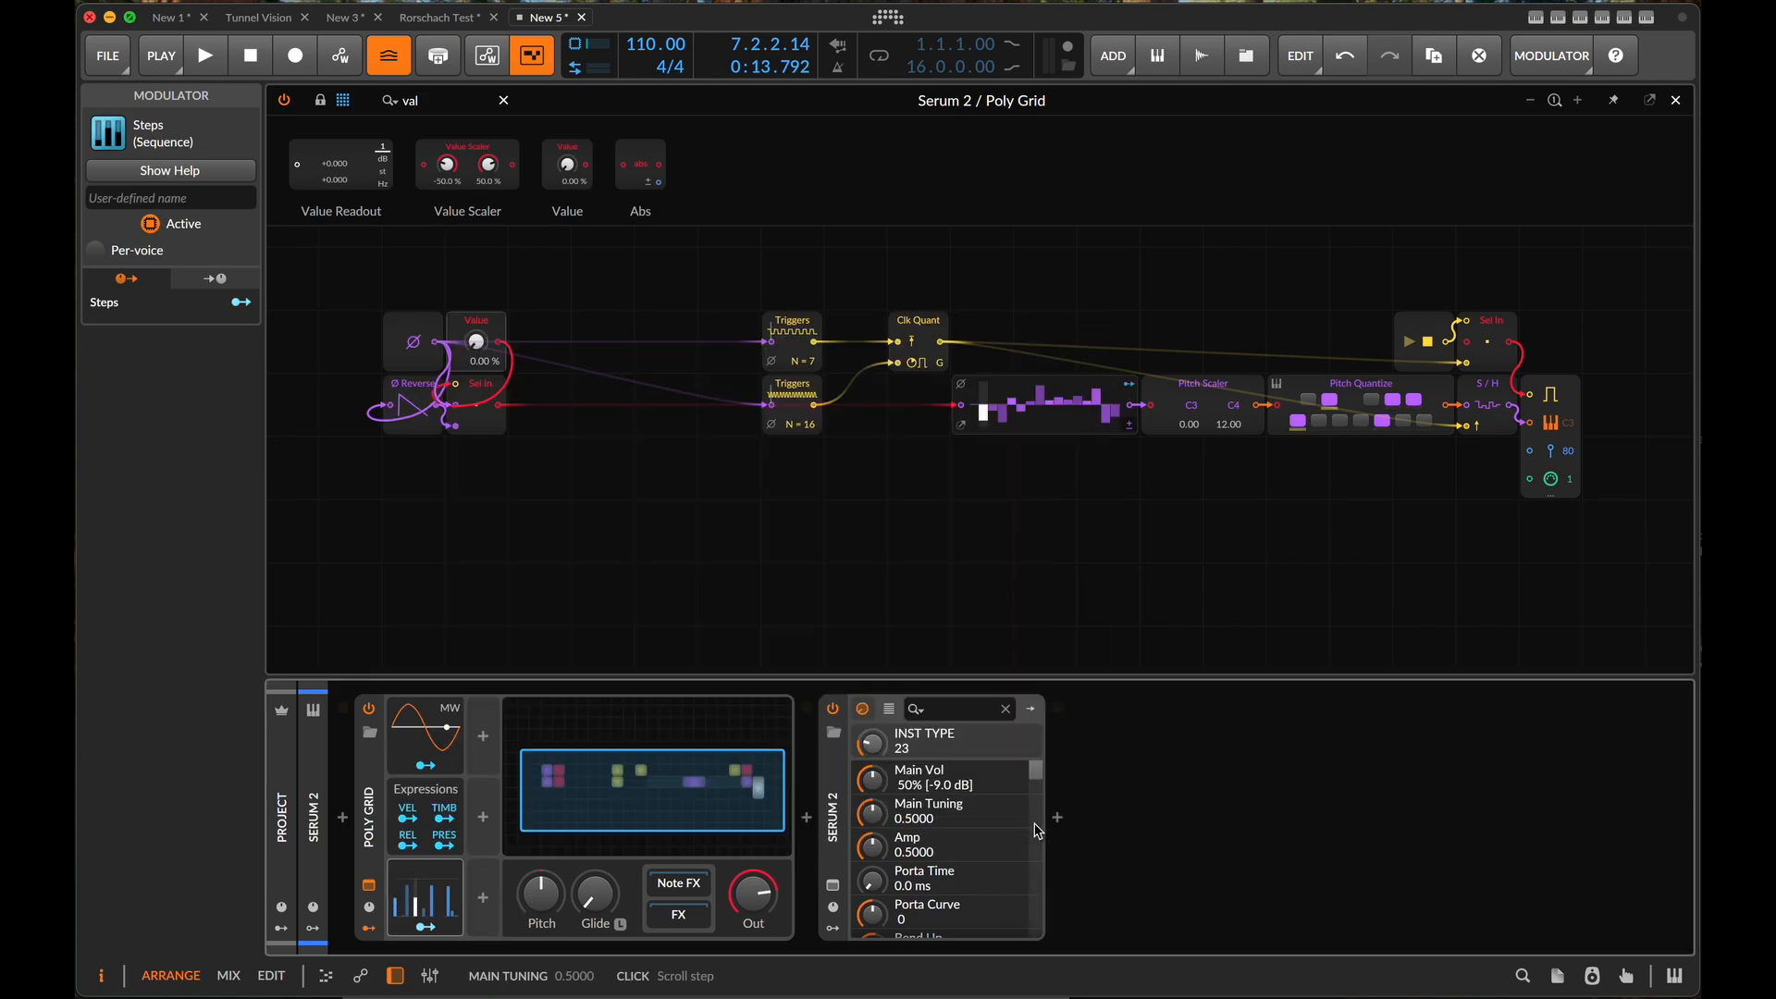
left_click(434, 899)
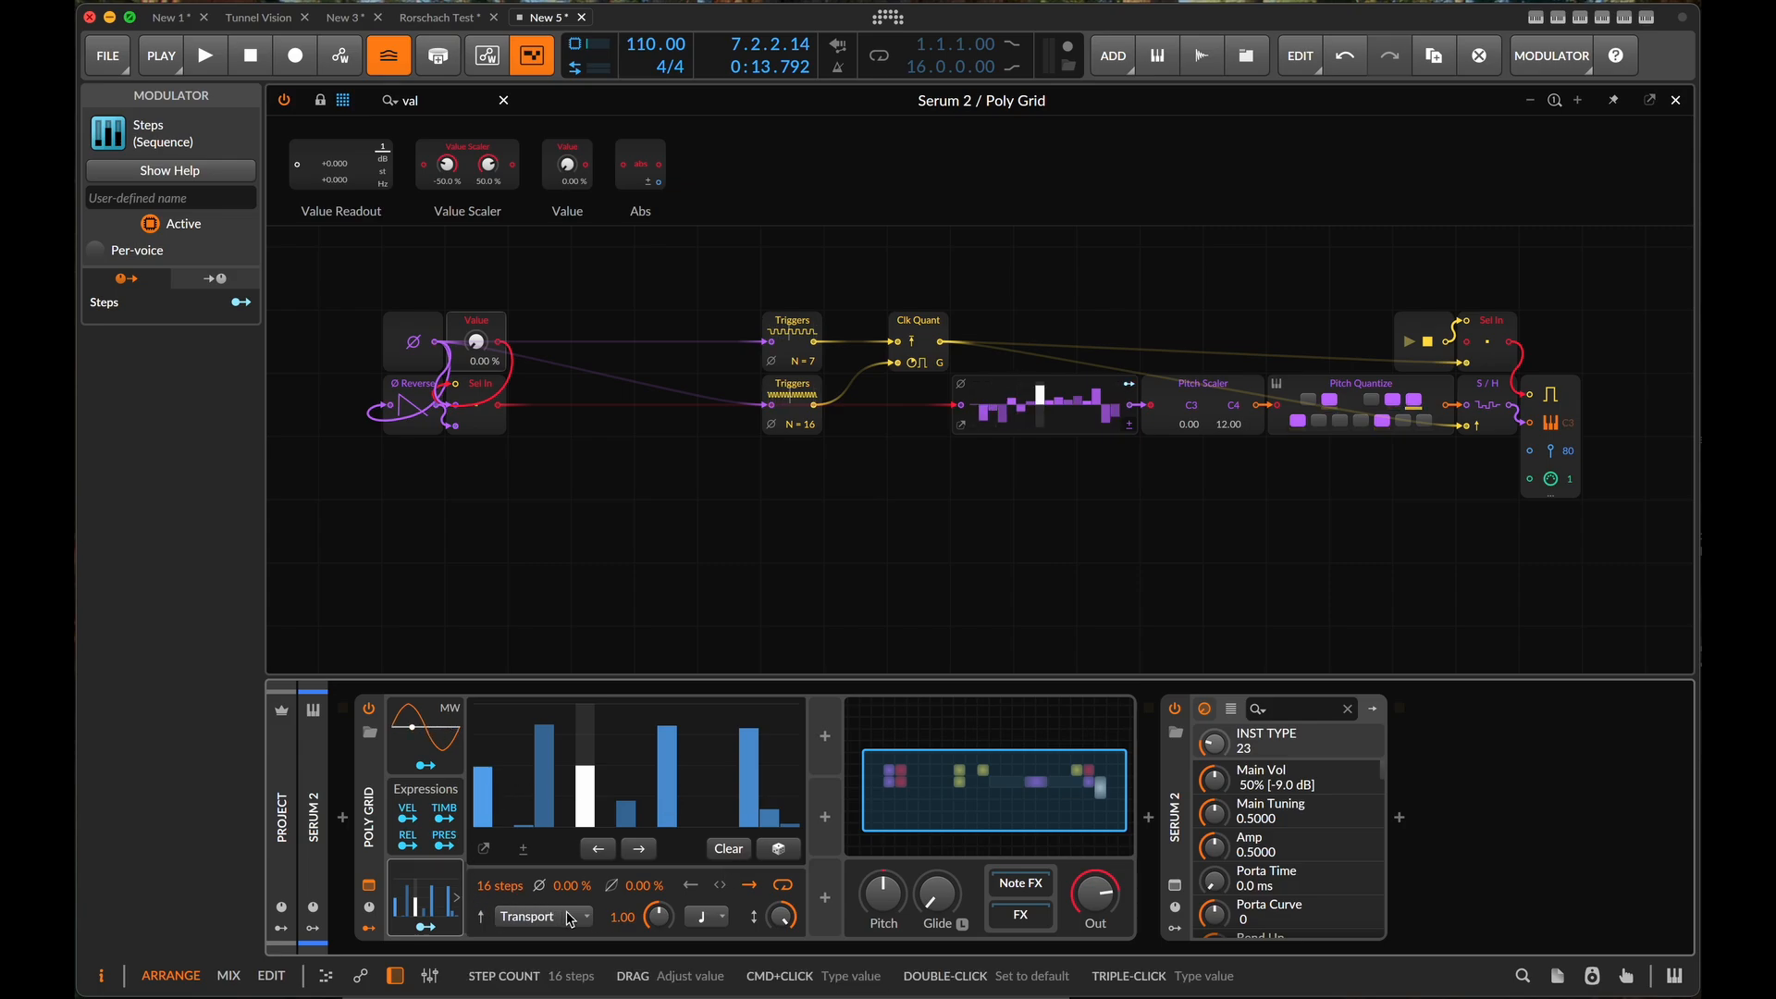
- Set the Steps modulator's rate unit to Bar and its length to 4 steps
left_click(707, 916)
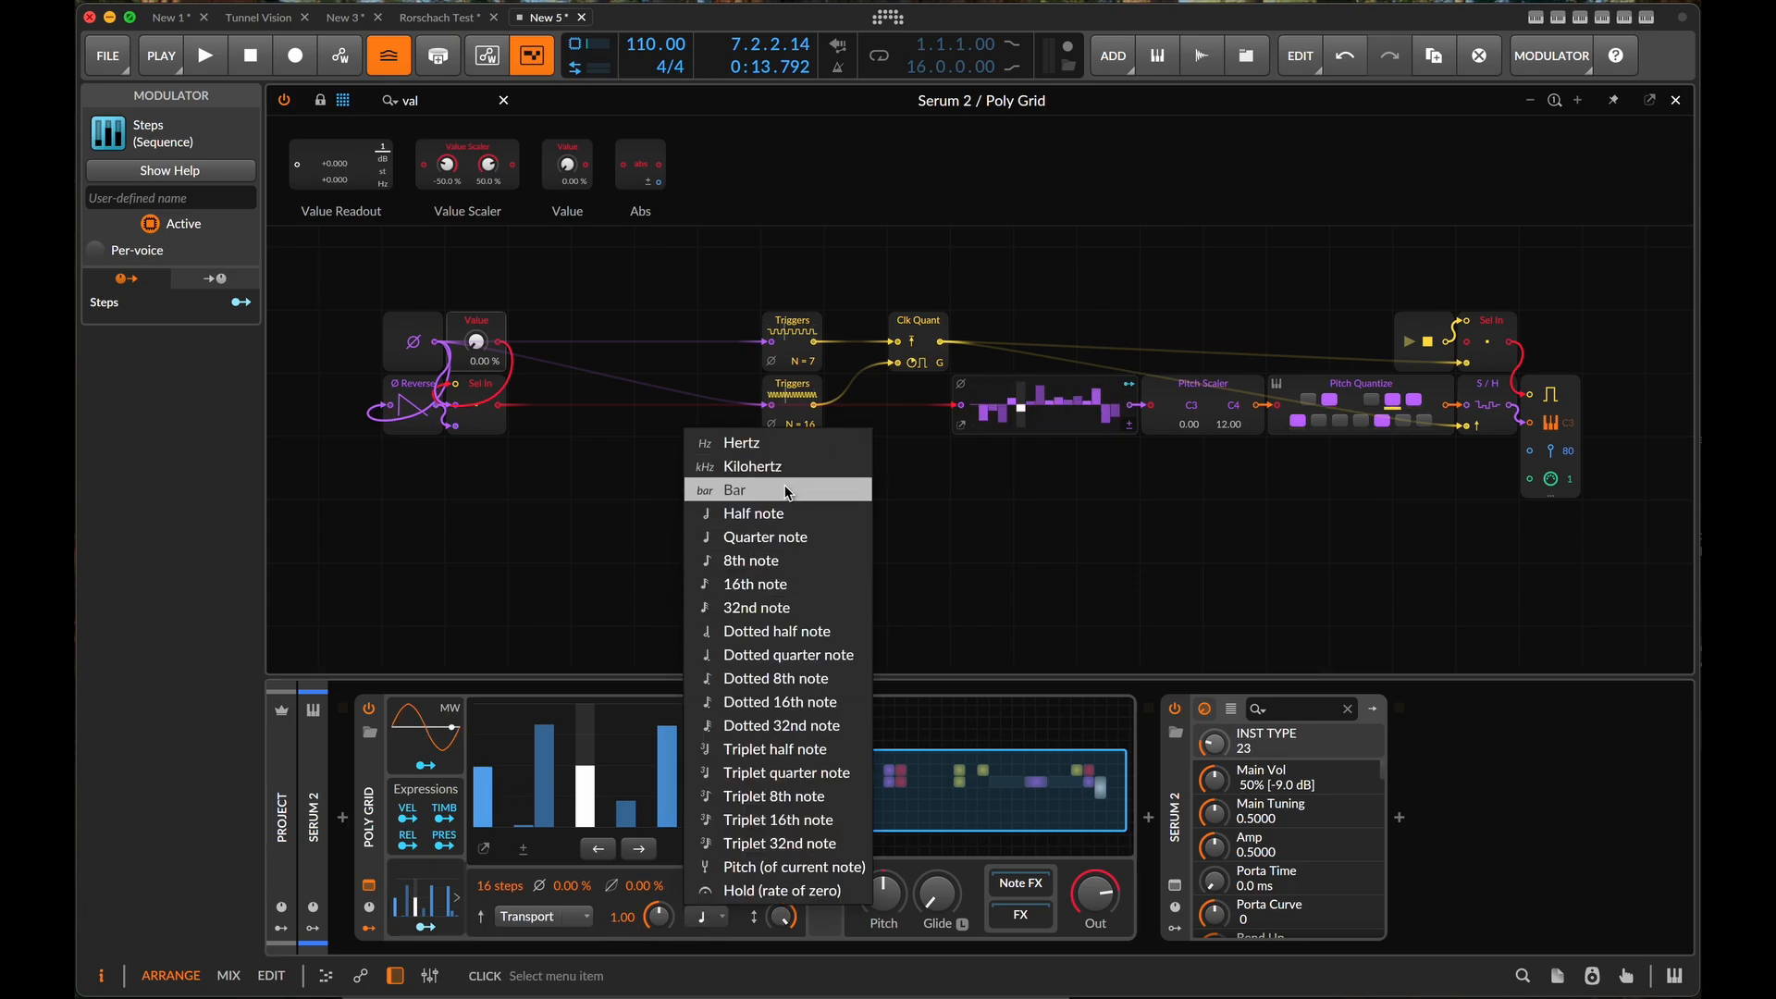
left_click(740, 489)
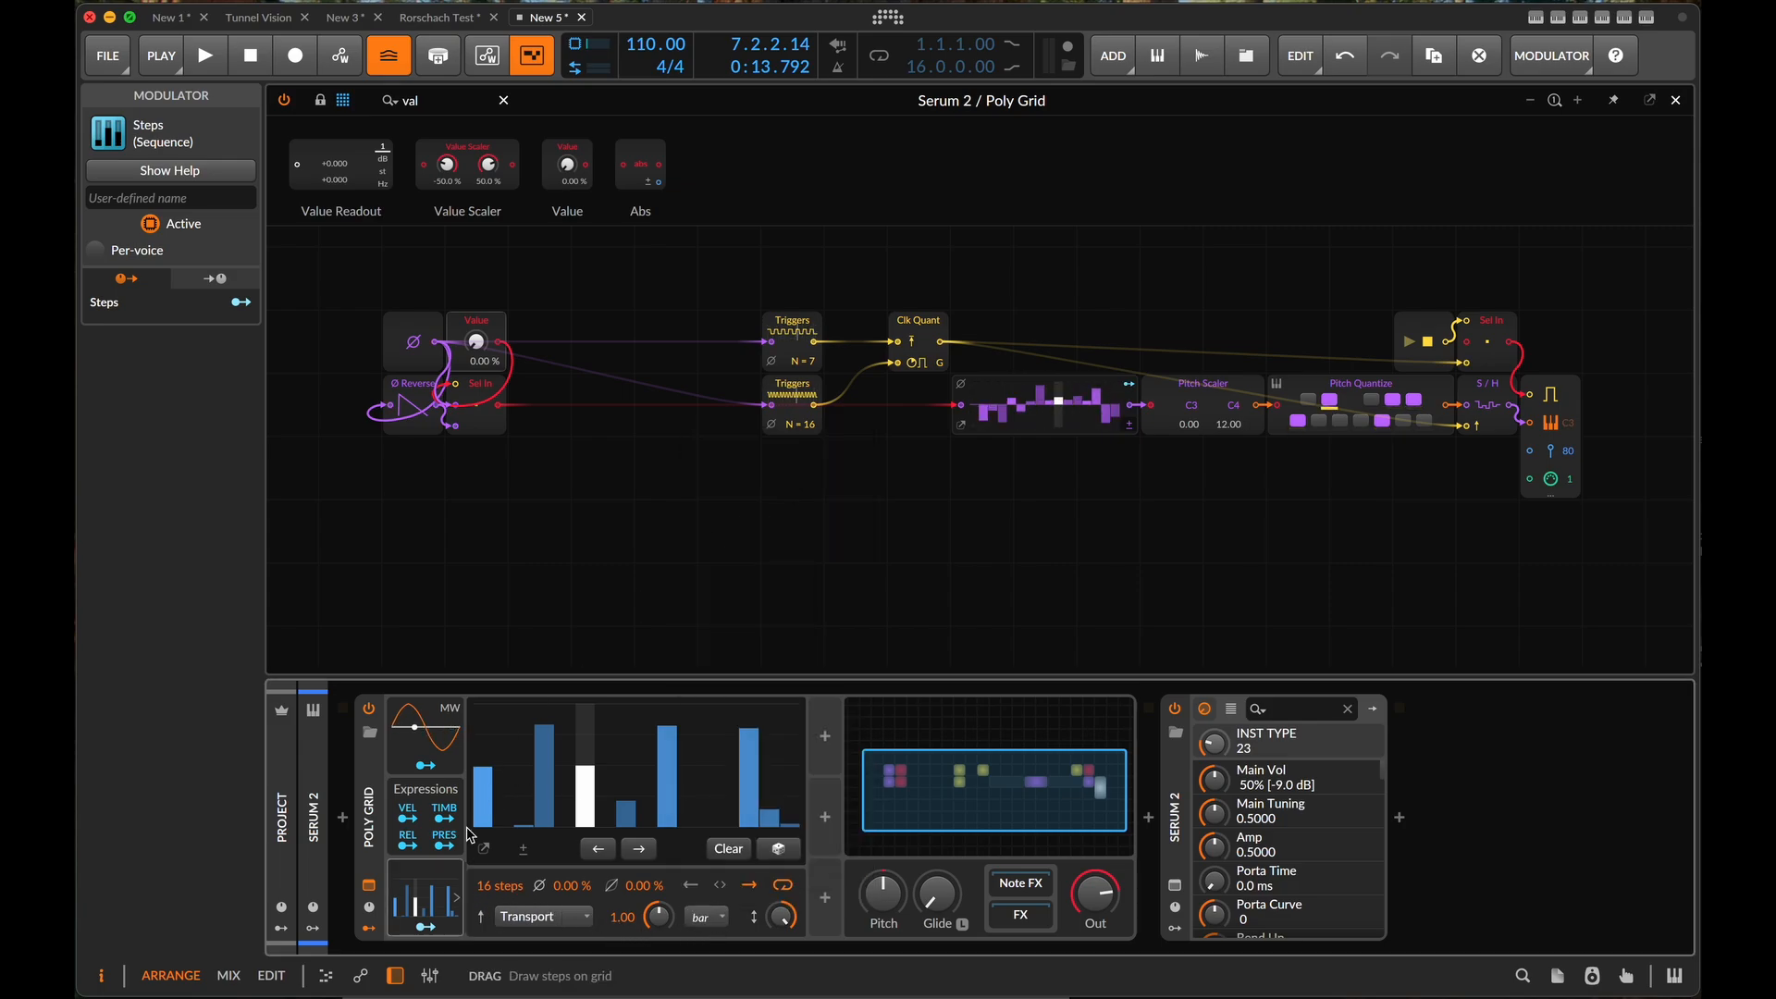
triple_click(496, 886)
type("4")
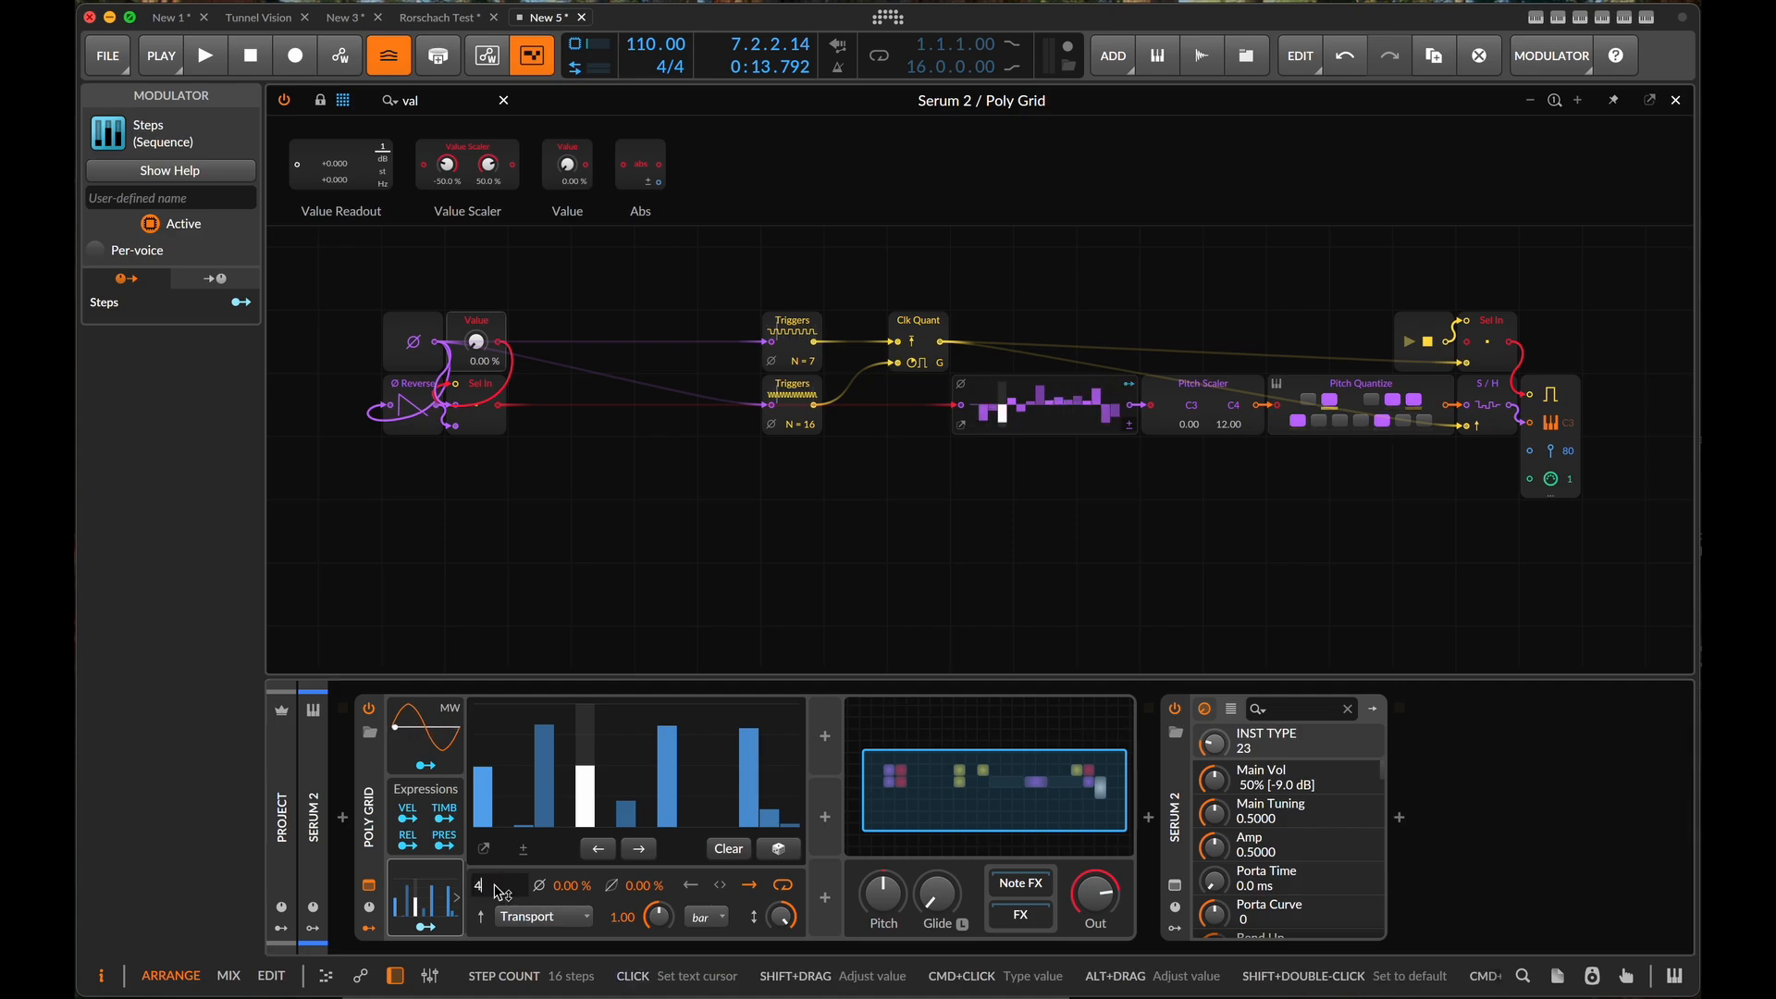
key("Return")
- Lower the first three steps of the modulator to zero and raise the fourth to maximum
left_click(523, 809)
mouse_move(522, 808)
left_mouse_down()
mouse_move(582, 836)
mouse_move(682, 833)
left_mouse_up()
left_click_drag(776, 718, 772, 674)
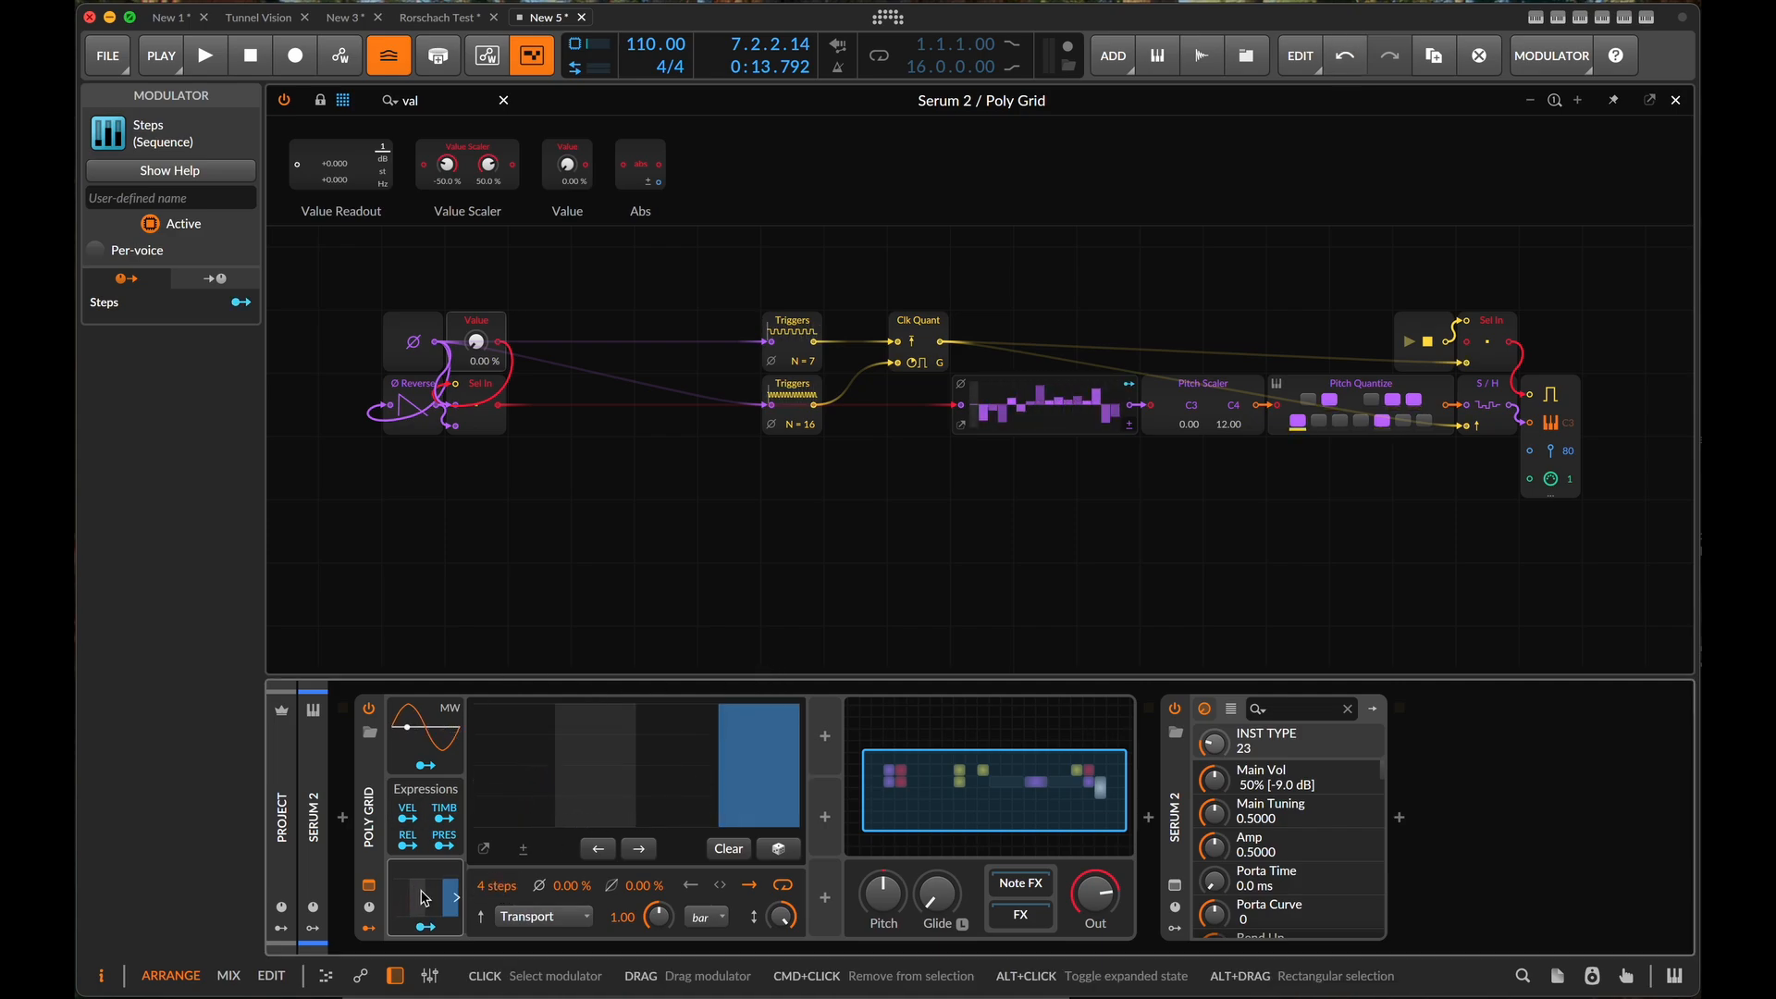
- Modulate the Value module with Steps at an amount of 1.000 and play the patch to audition it
left_click_drag(476, 342, 476, 222)
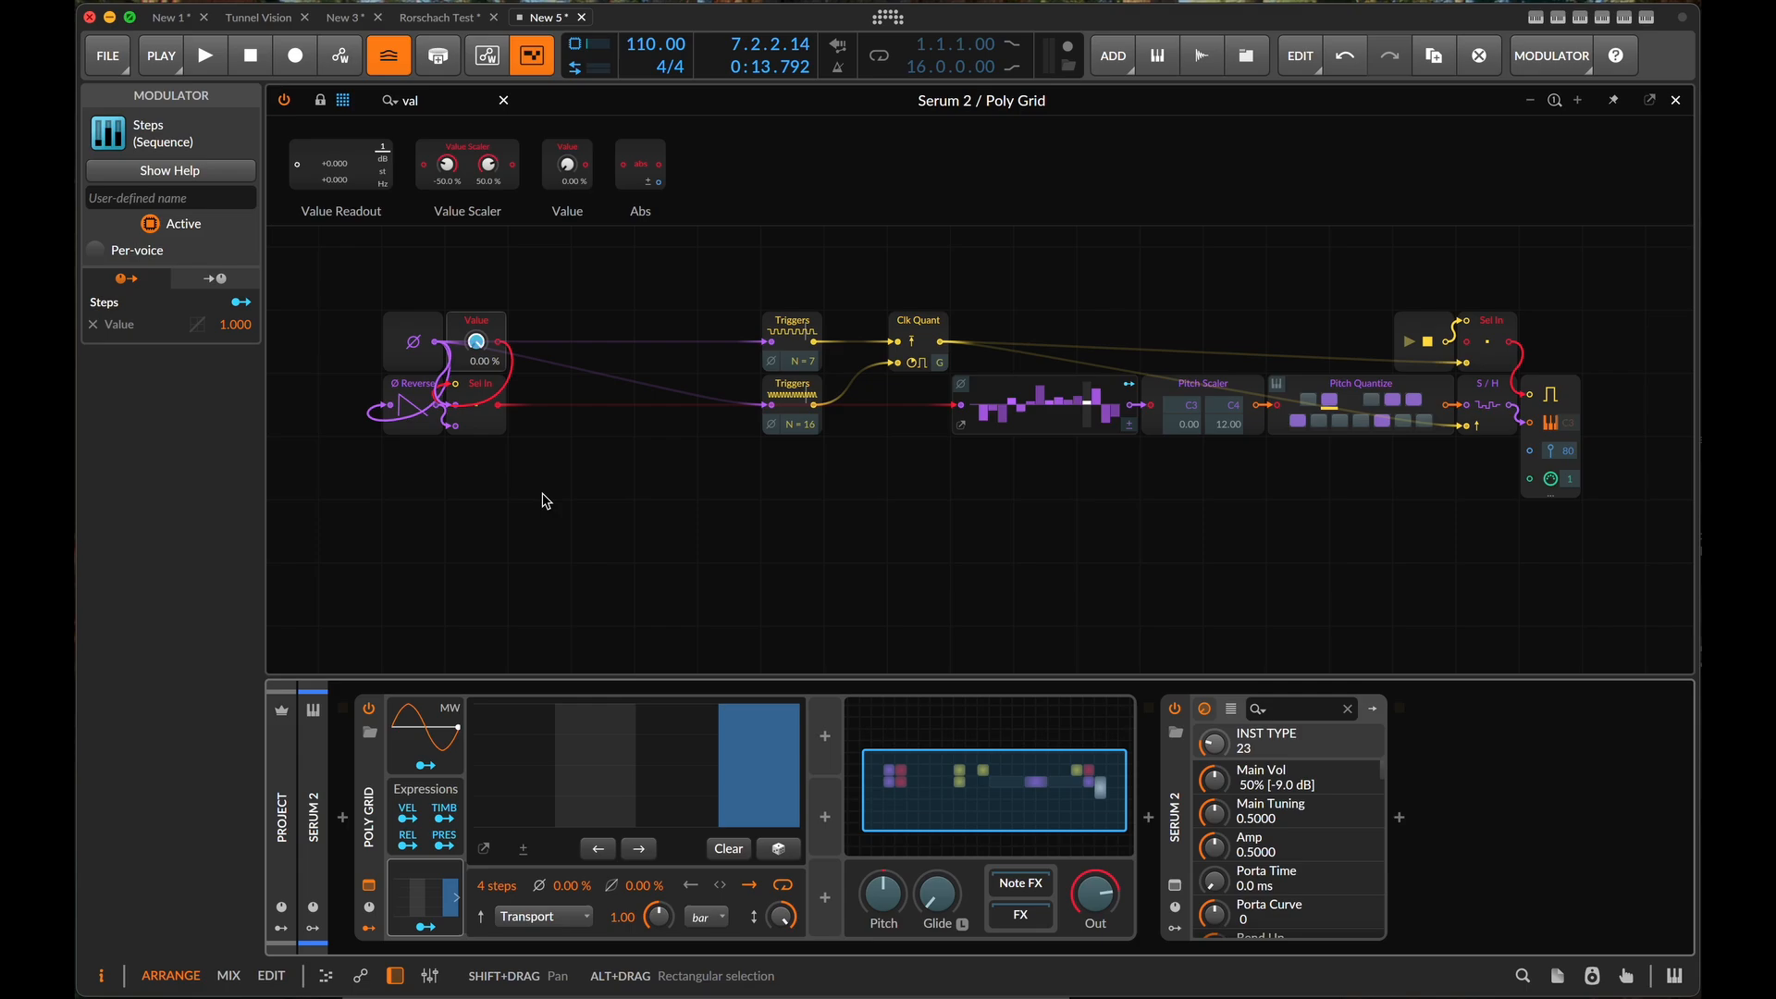
key("space")
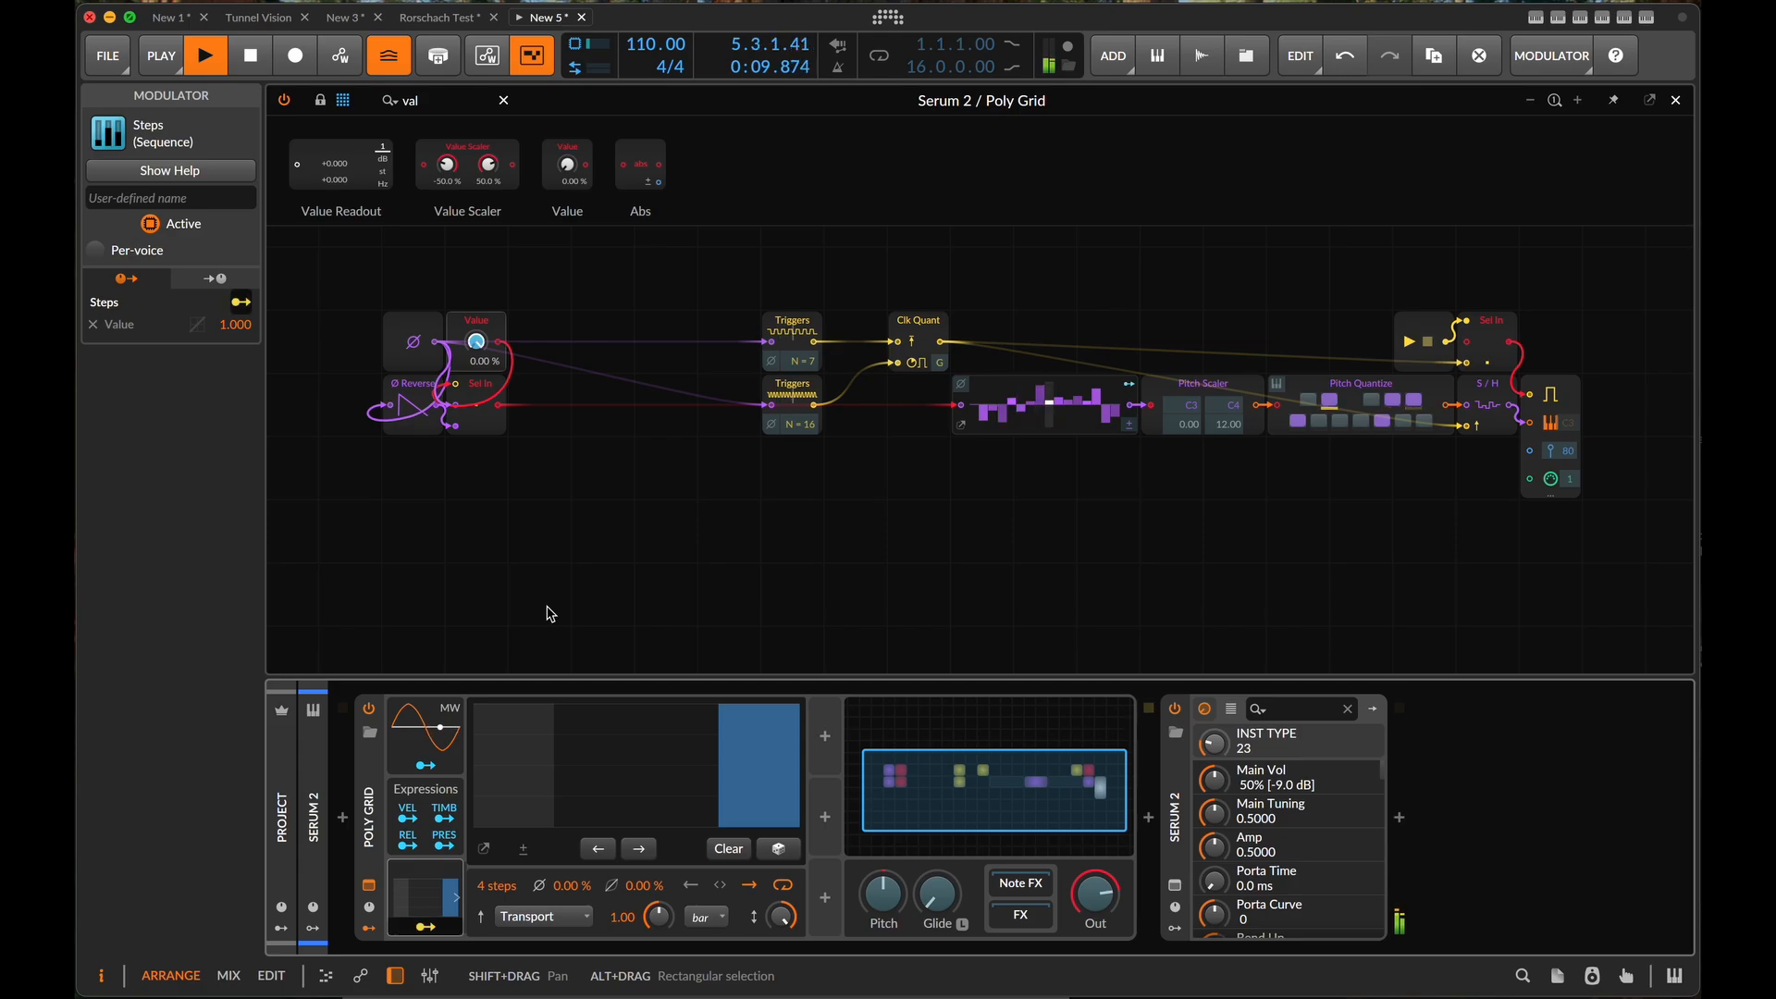
key("space")
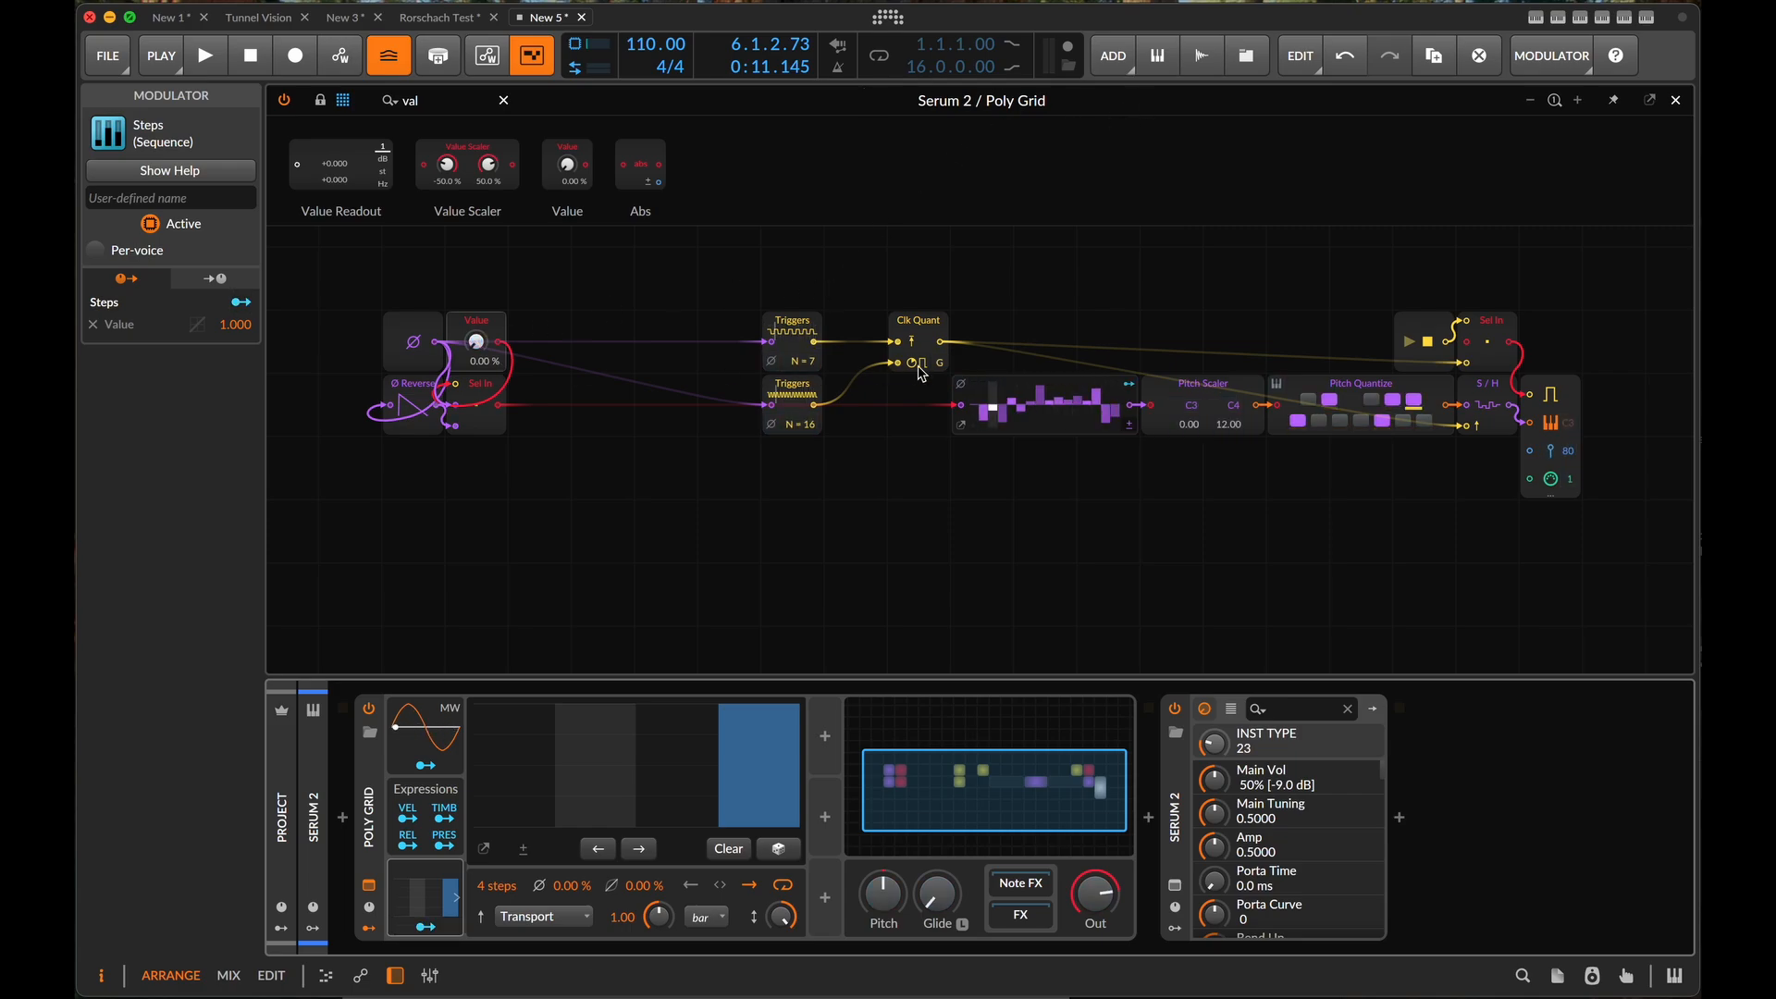
scroll(845, 493, "down", 2)
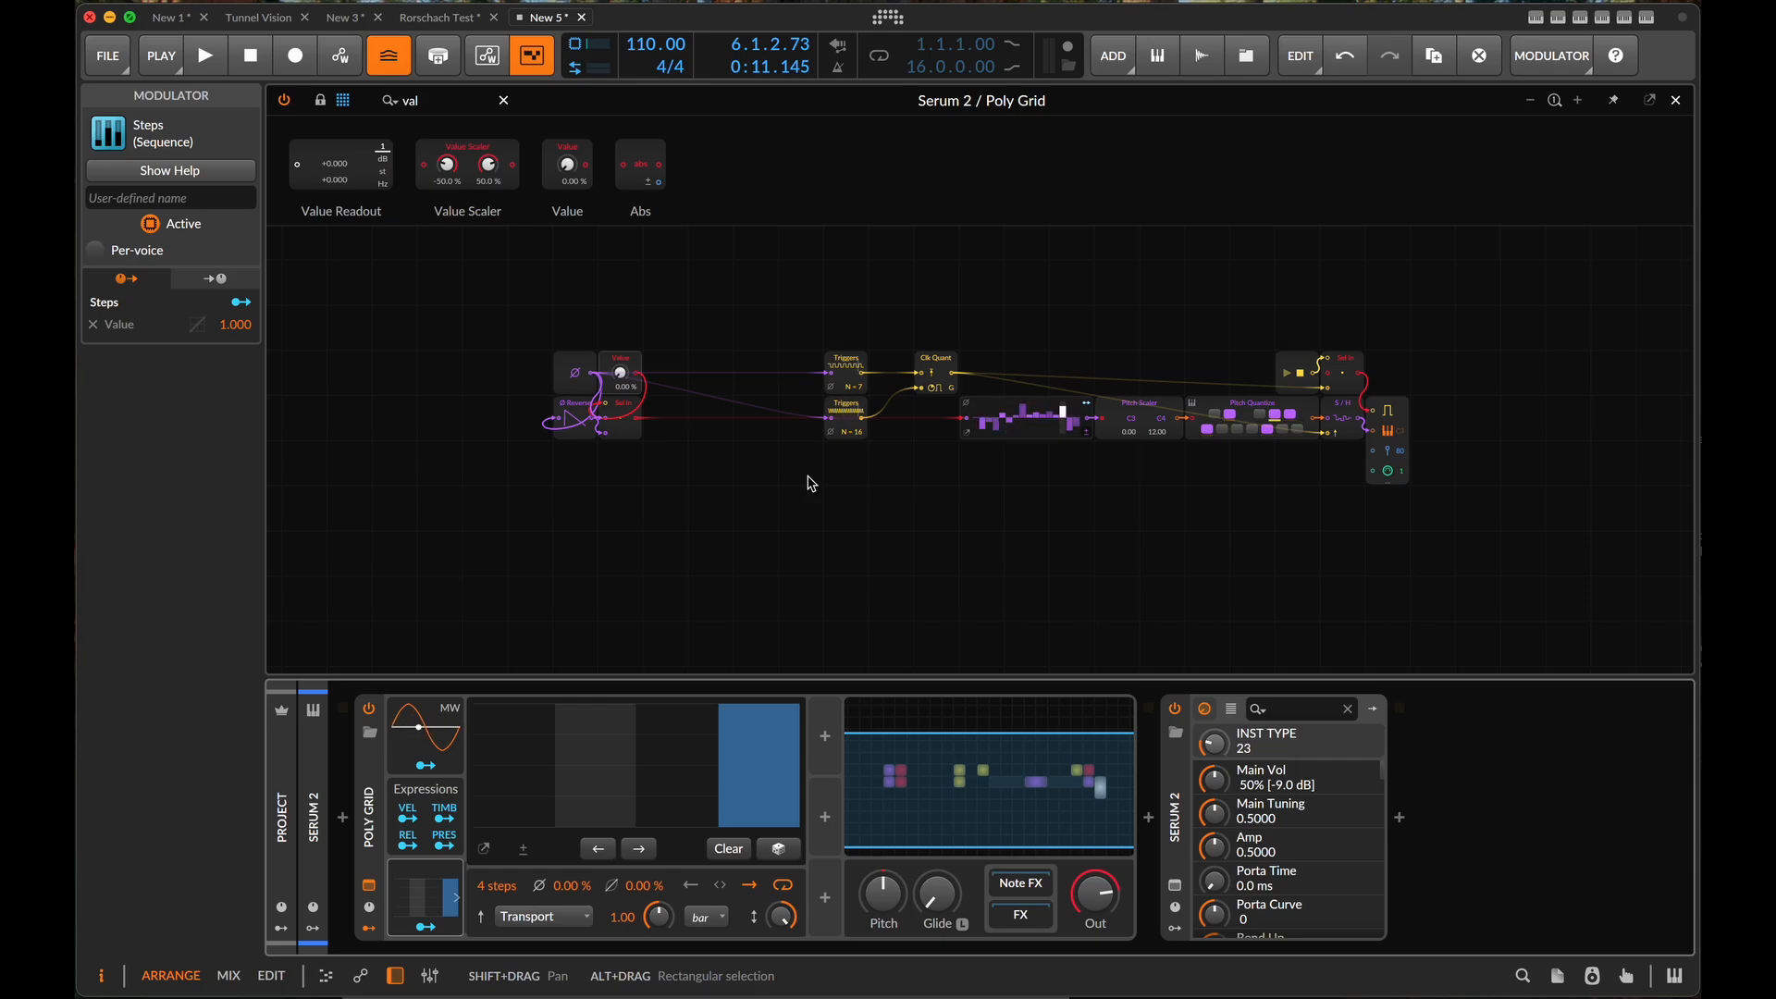
scroll(911, 470, "down", 2)
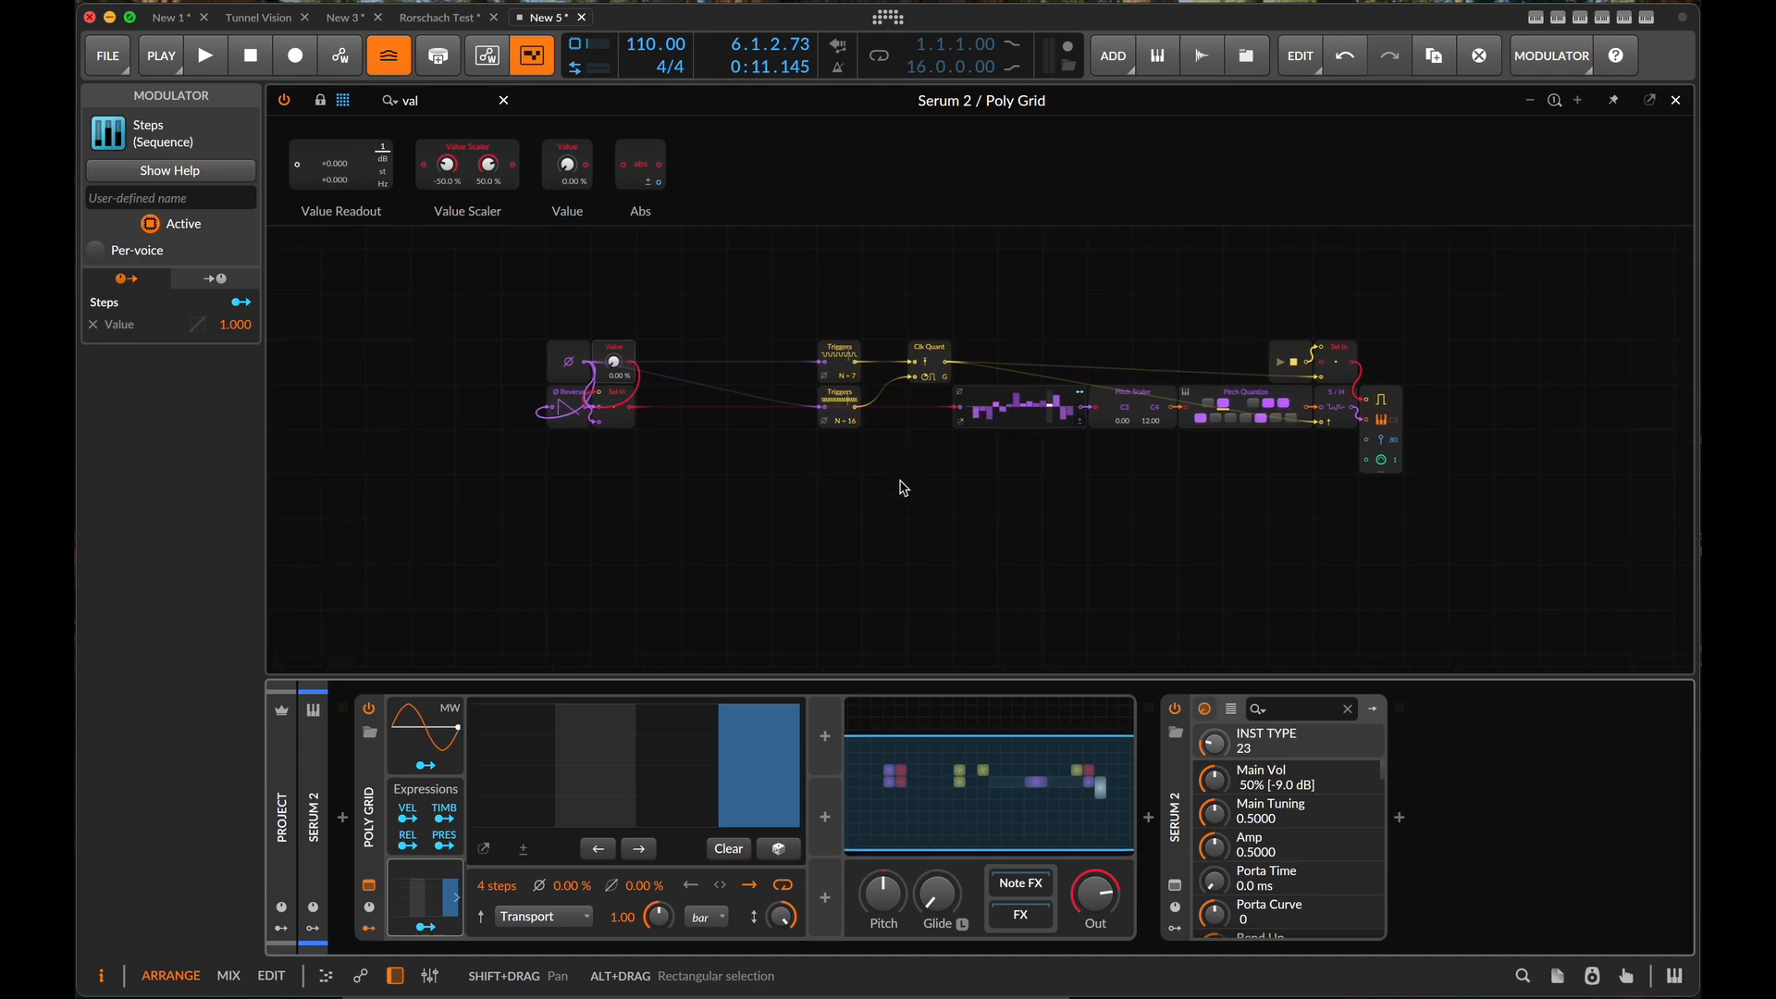
- Insert a Delay+ device after Serum 2 in the device chain
key("minus")
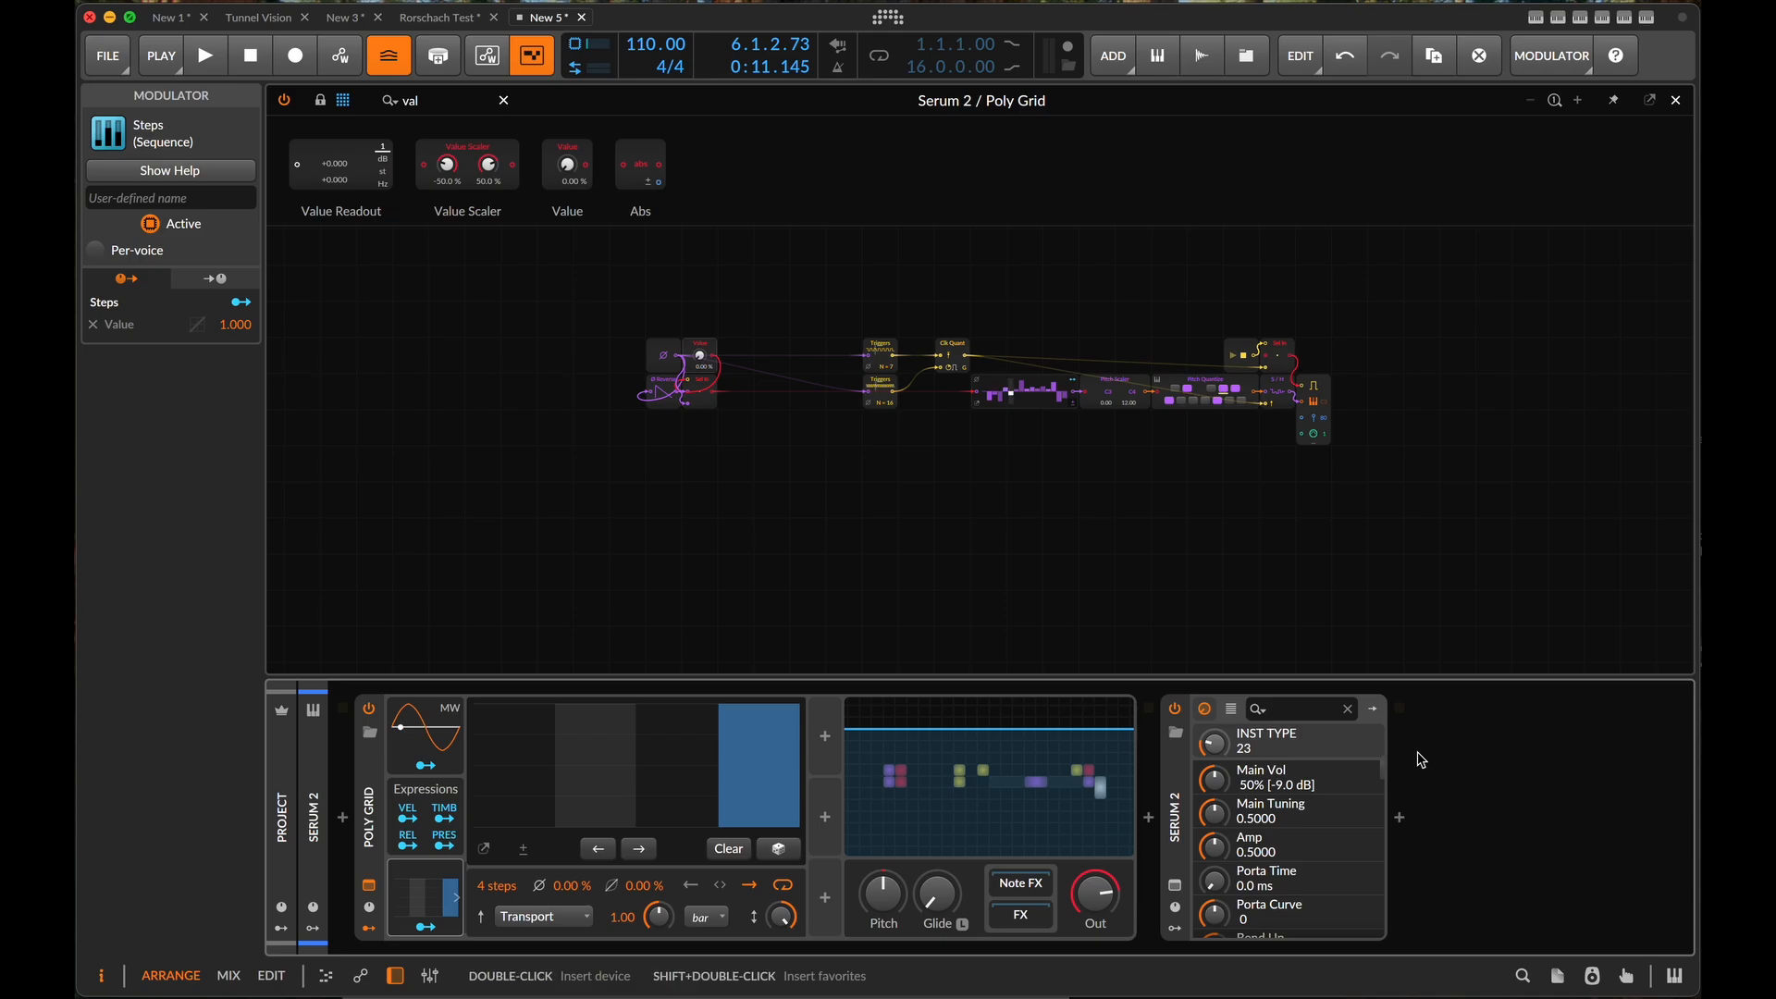
left_click(1401, 823)
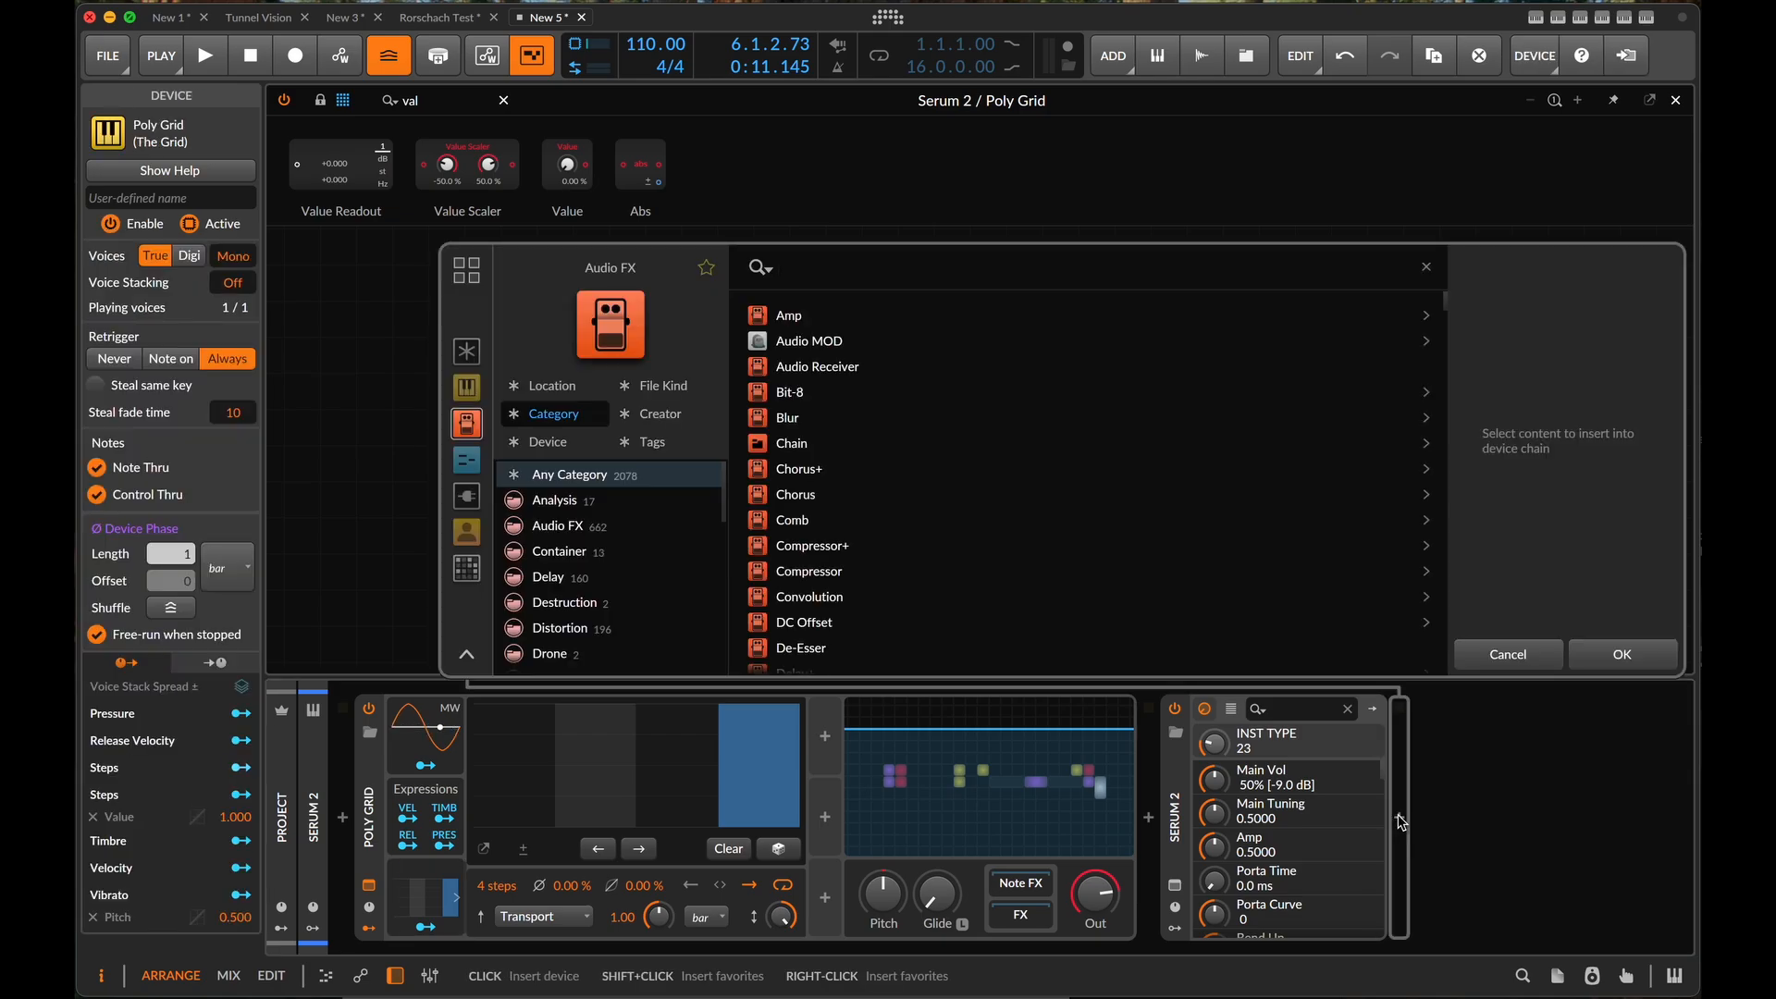
type("del")
left_click(791, 320)
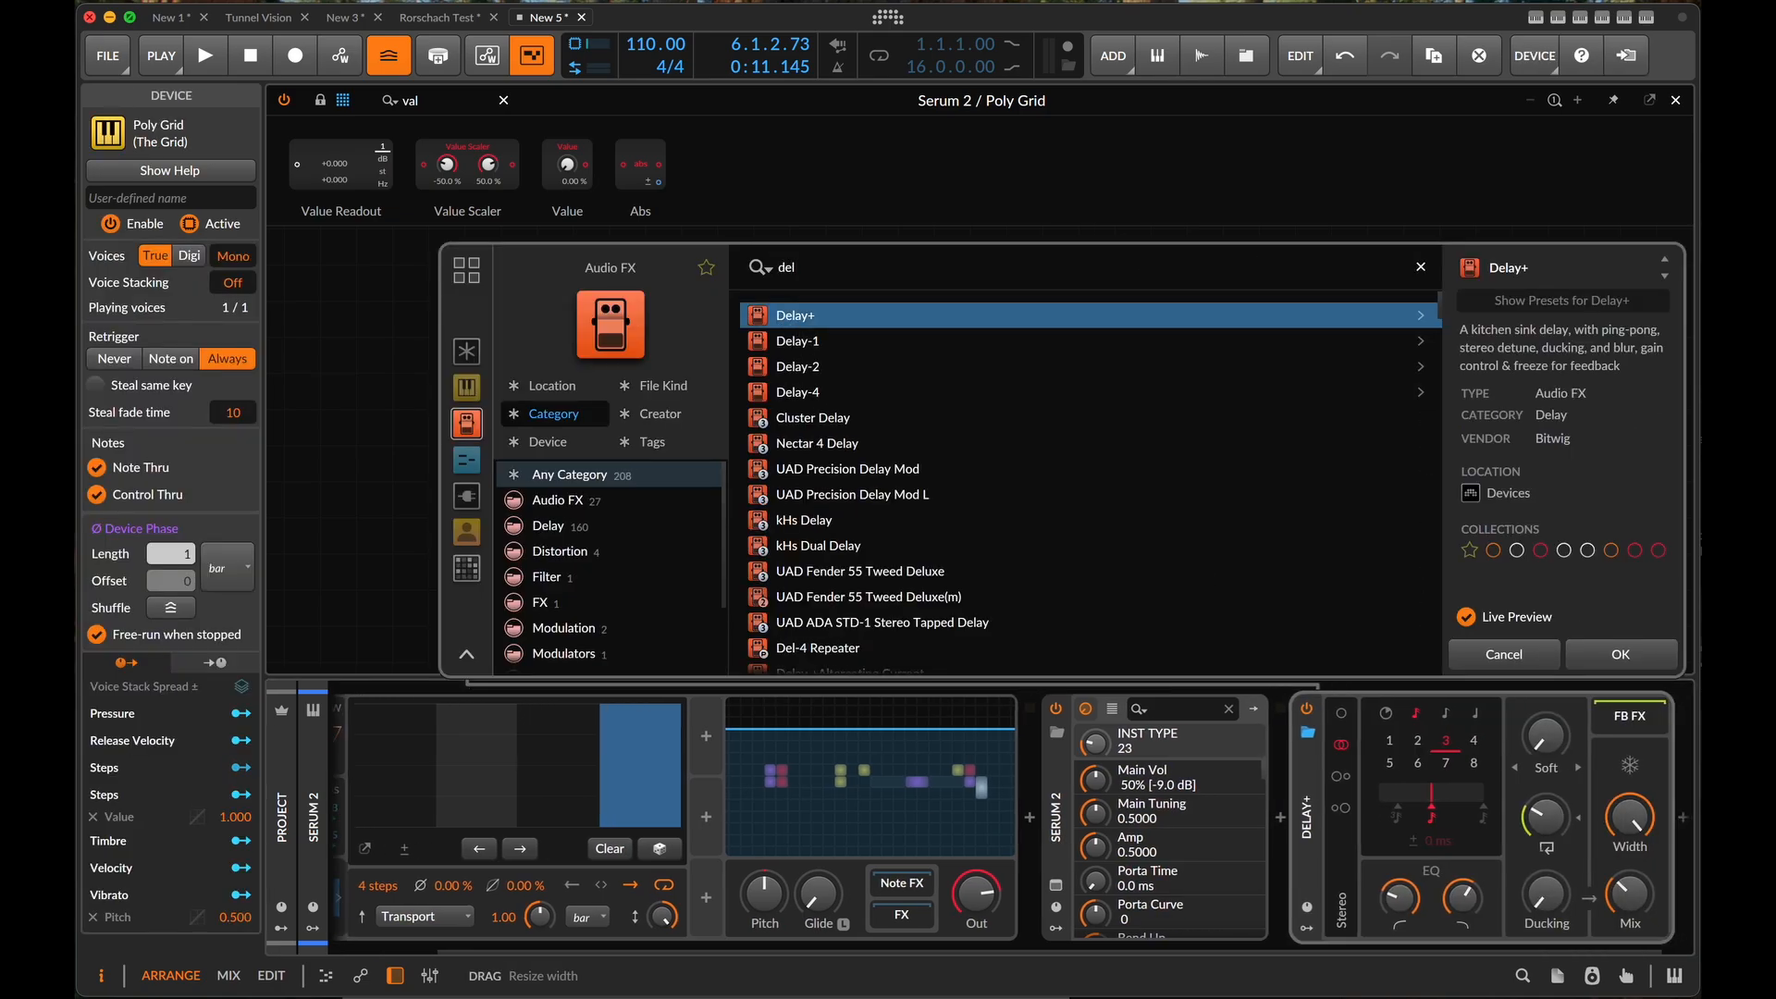
left_click(1644, 657)
- Switch Delay+ from stereo to Ping L mode while playing the patch to audition it
key("space")
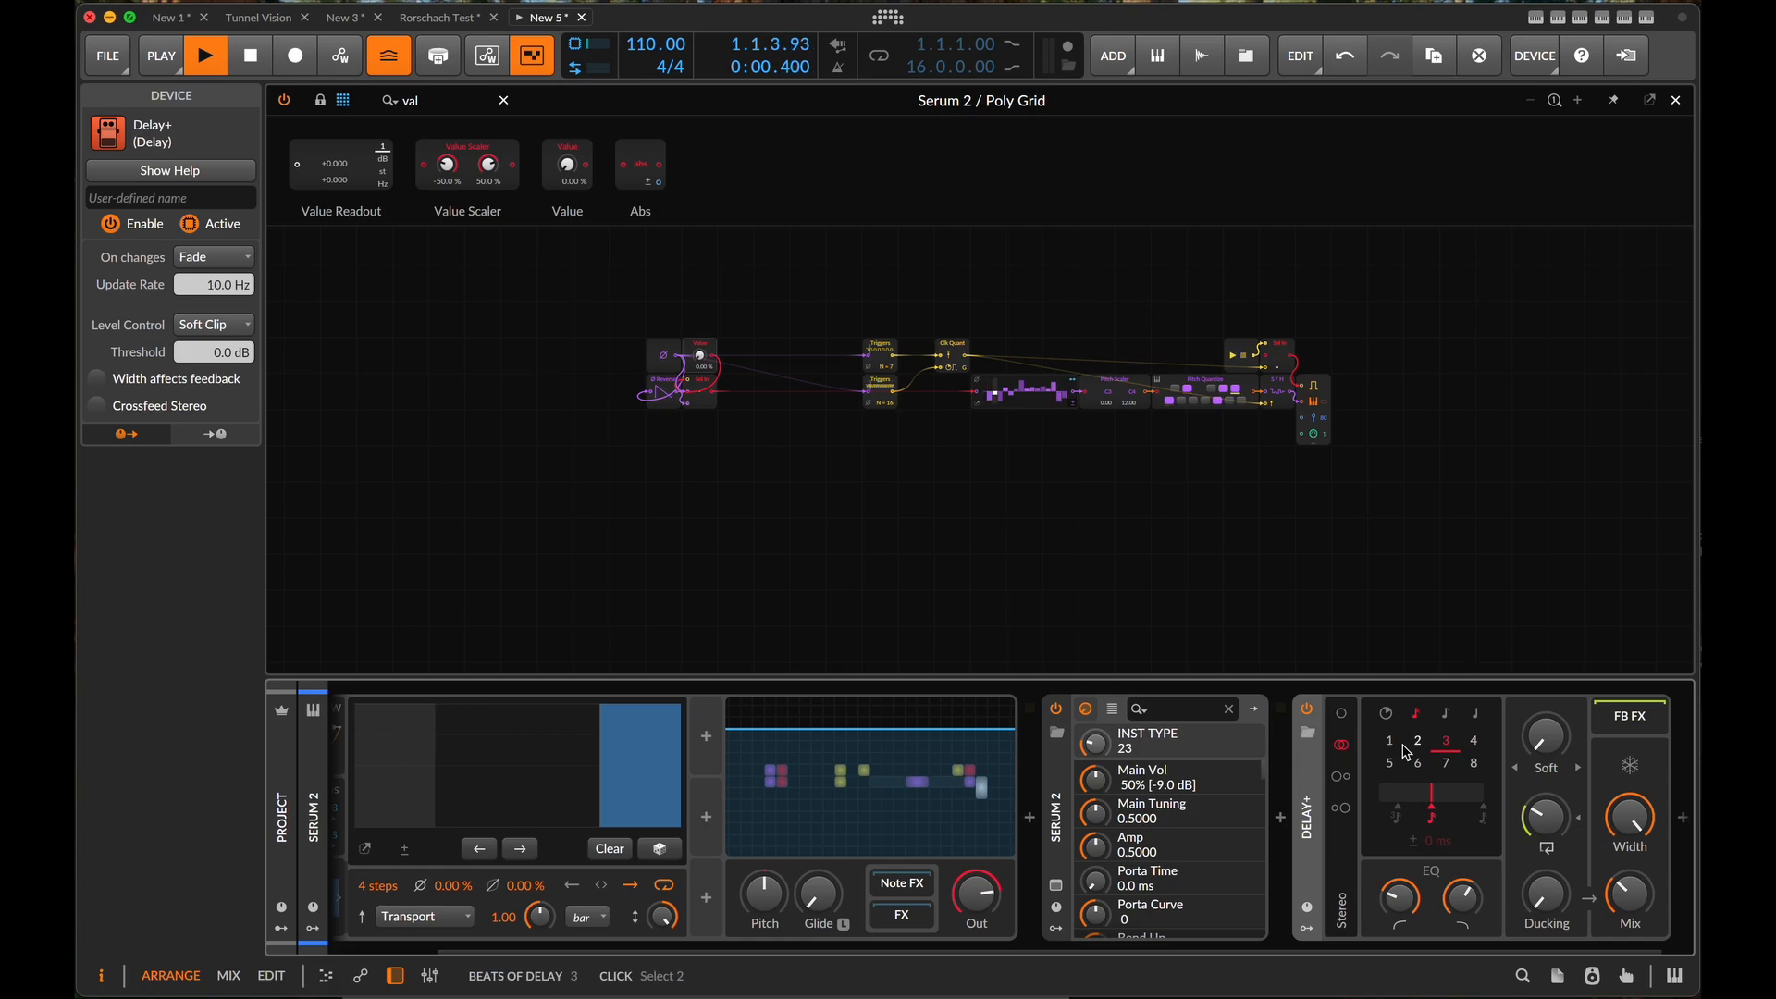
left_click(1345, 780)
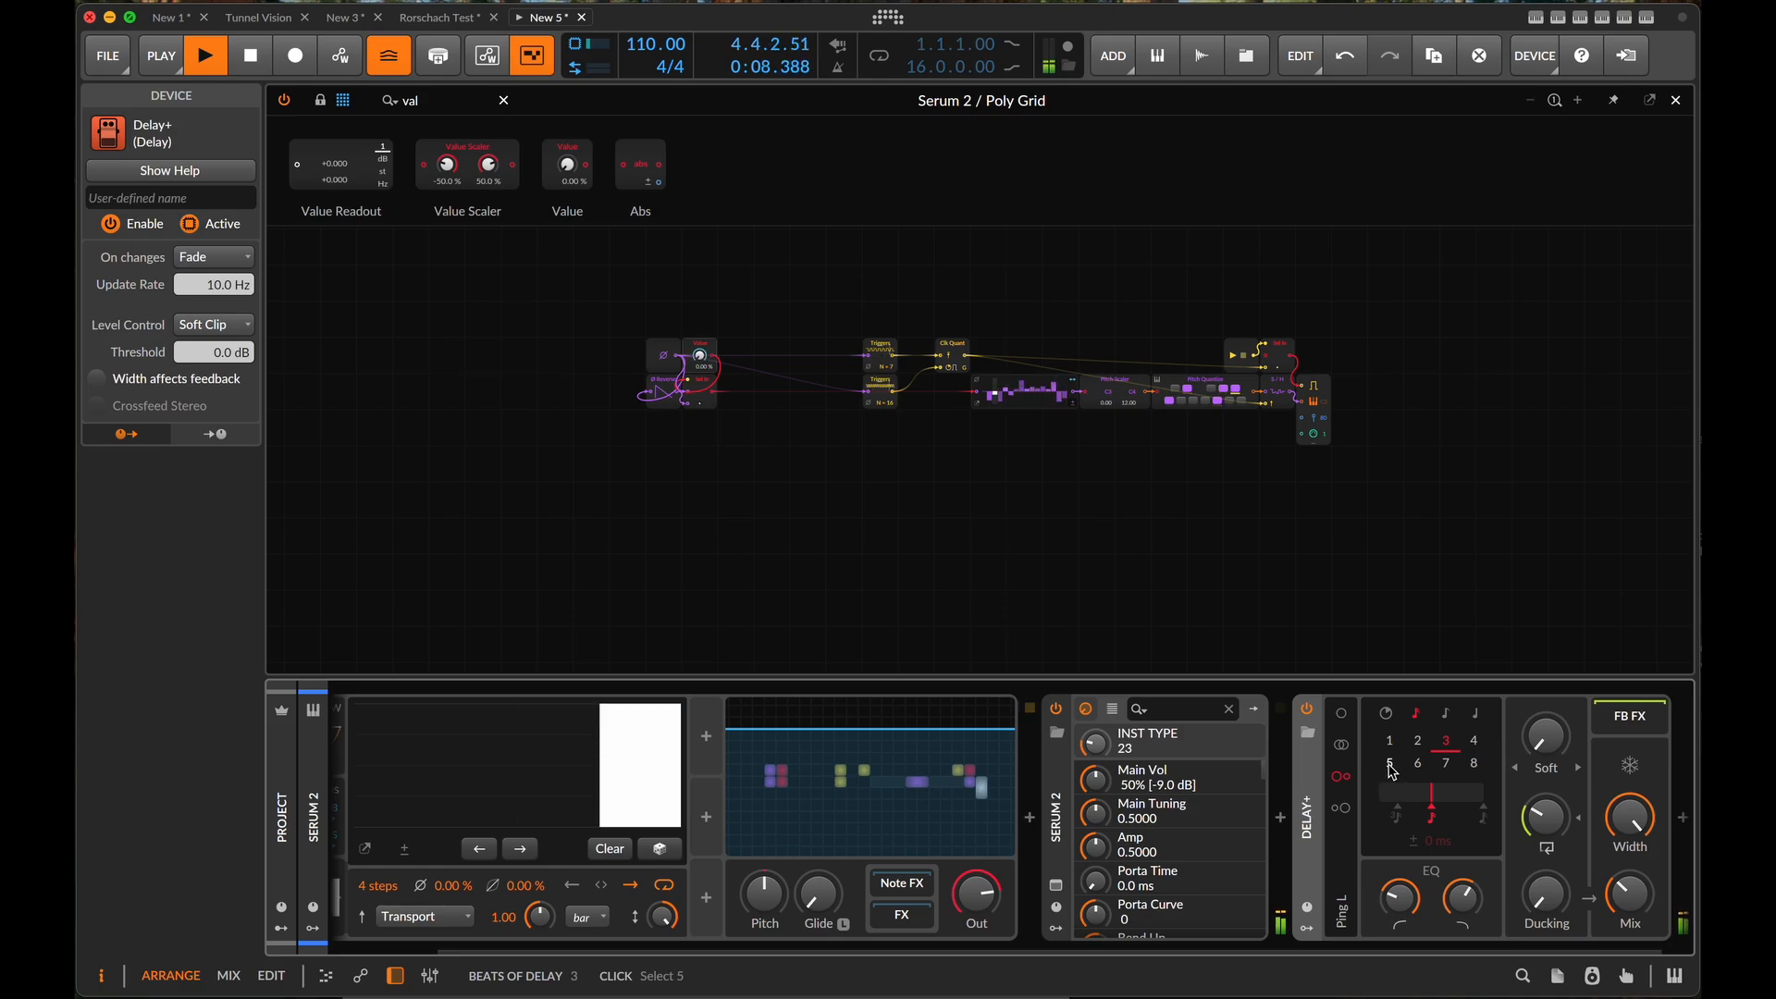
key("space")
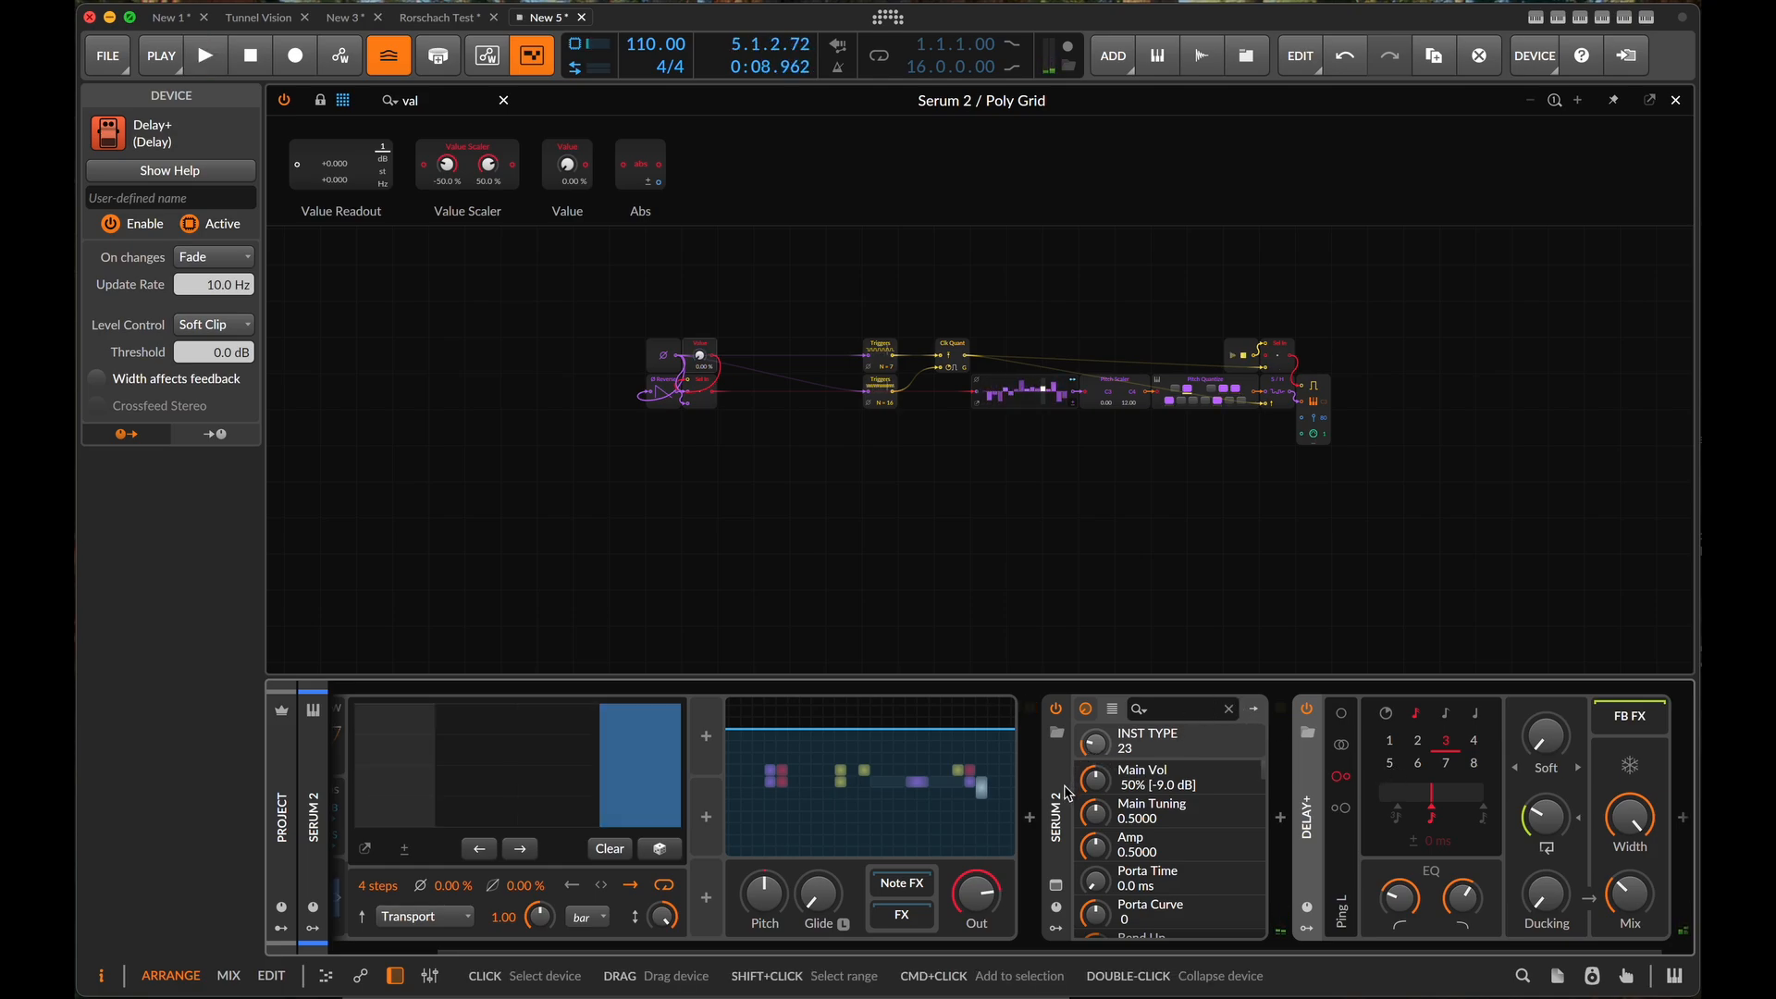
- Group Serum 2 and Delay+ together into an Instrument Layer
left_click(1070, 792)
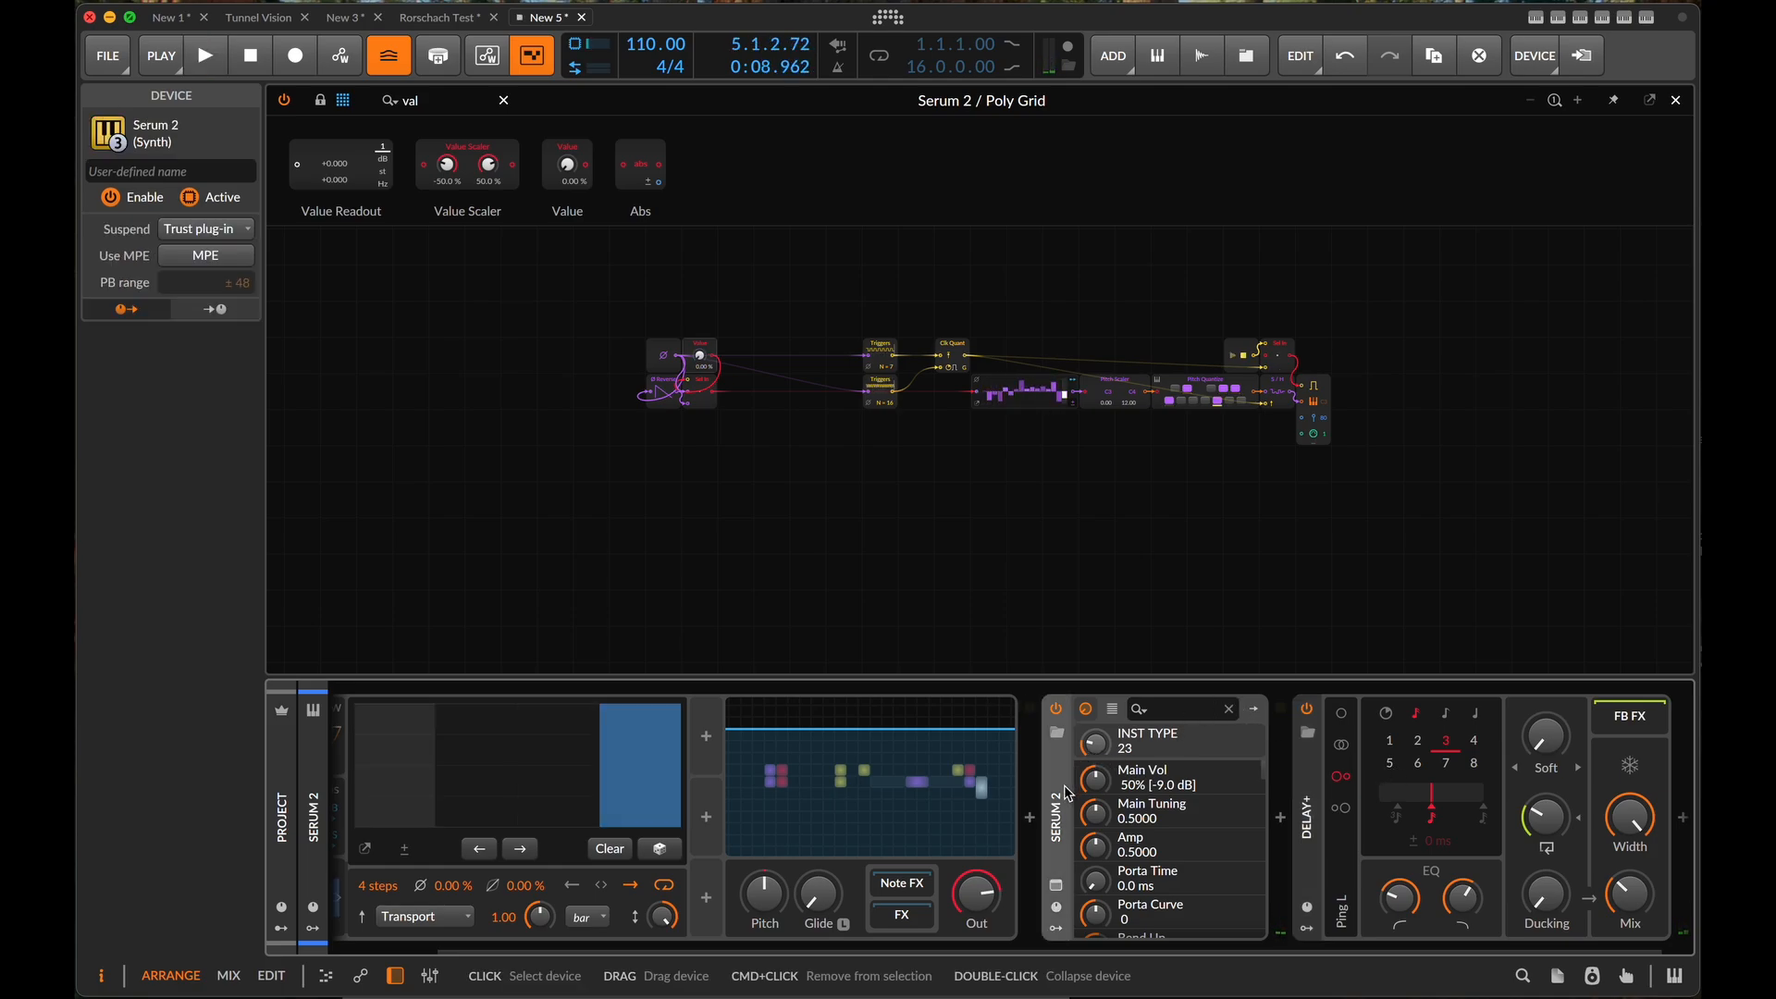
left_click(1320, 803, "shift")
key("ctrl+g")
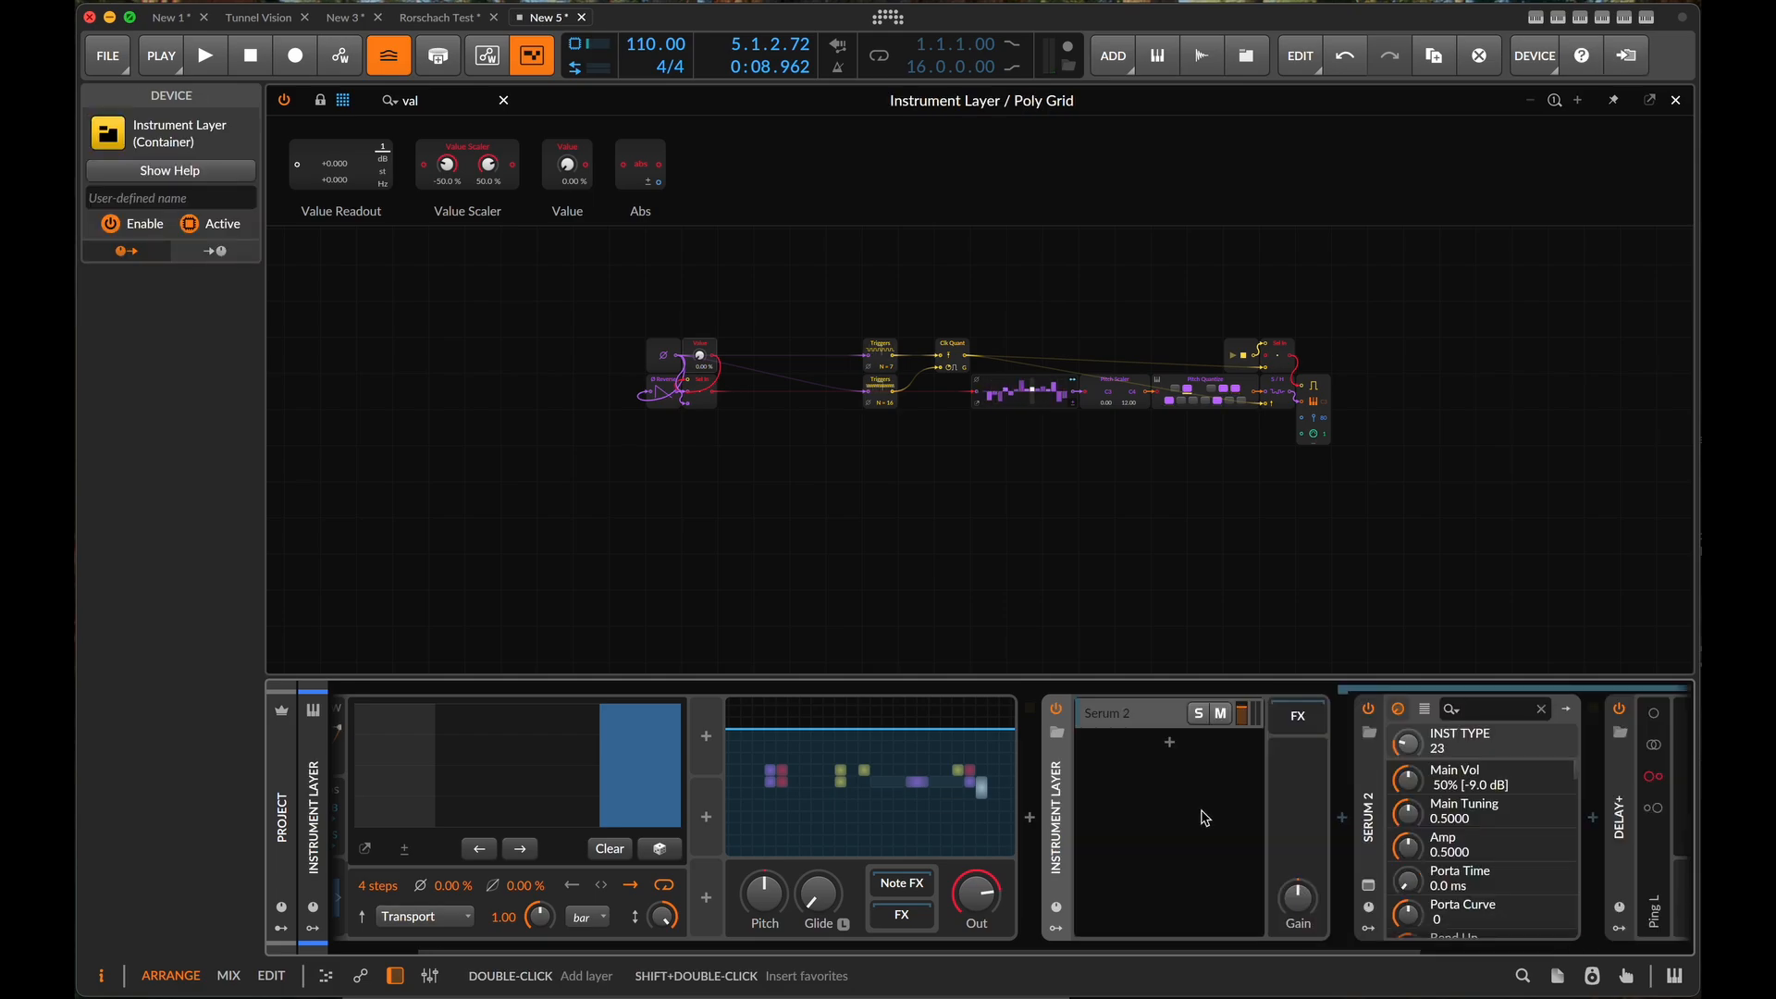
- Add a second layer containing a Drum Machine to the Instrument Layer
double_click(1110, 821)
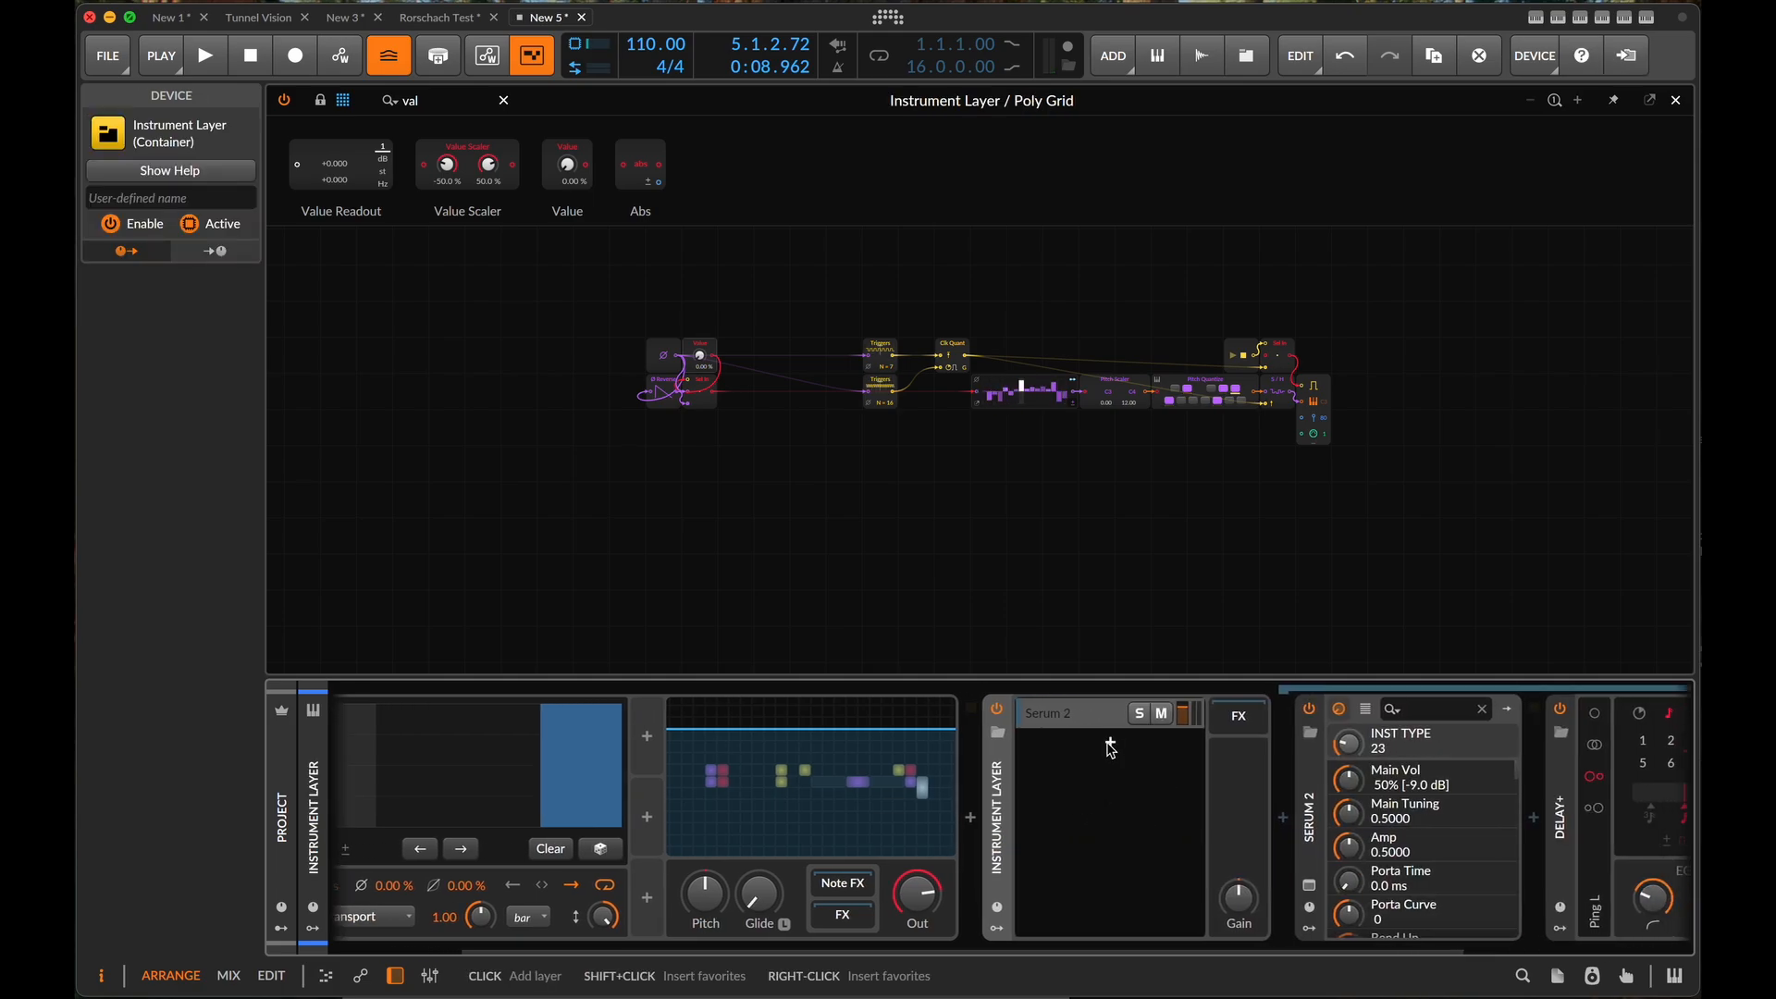
type("drum")
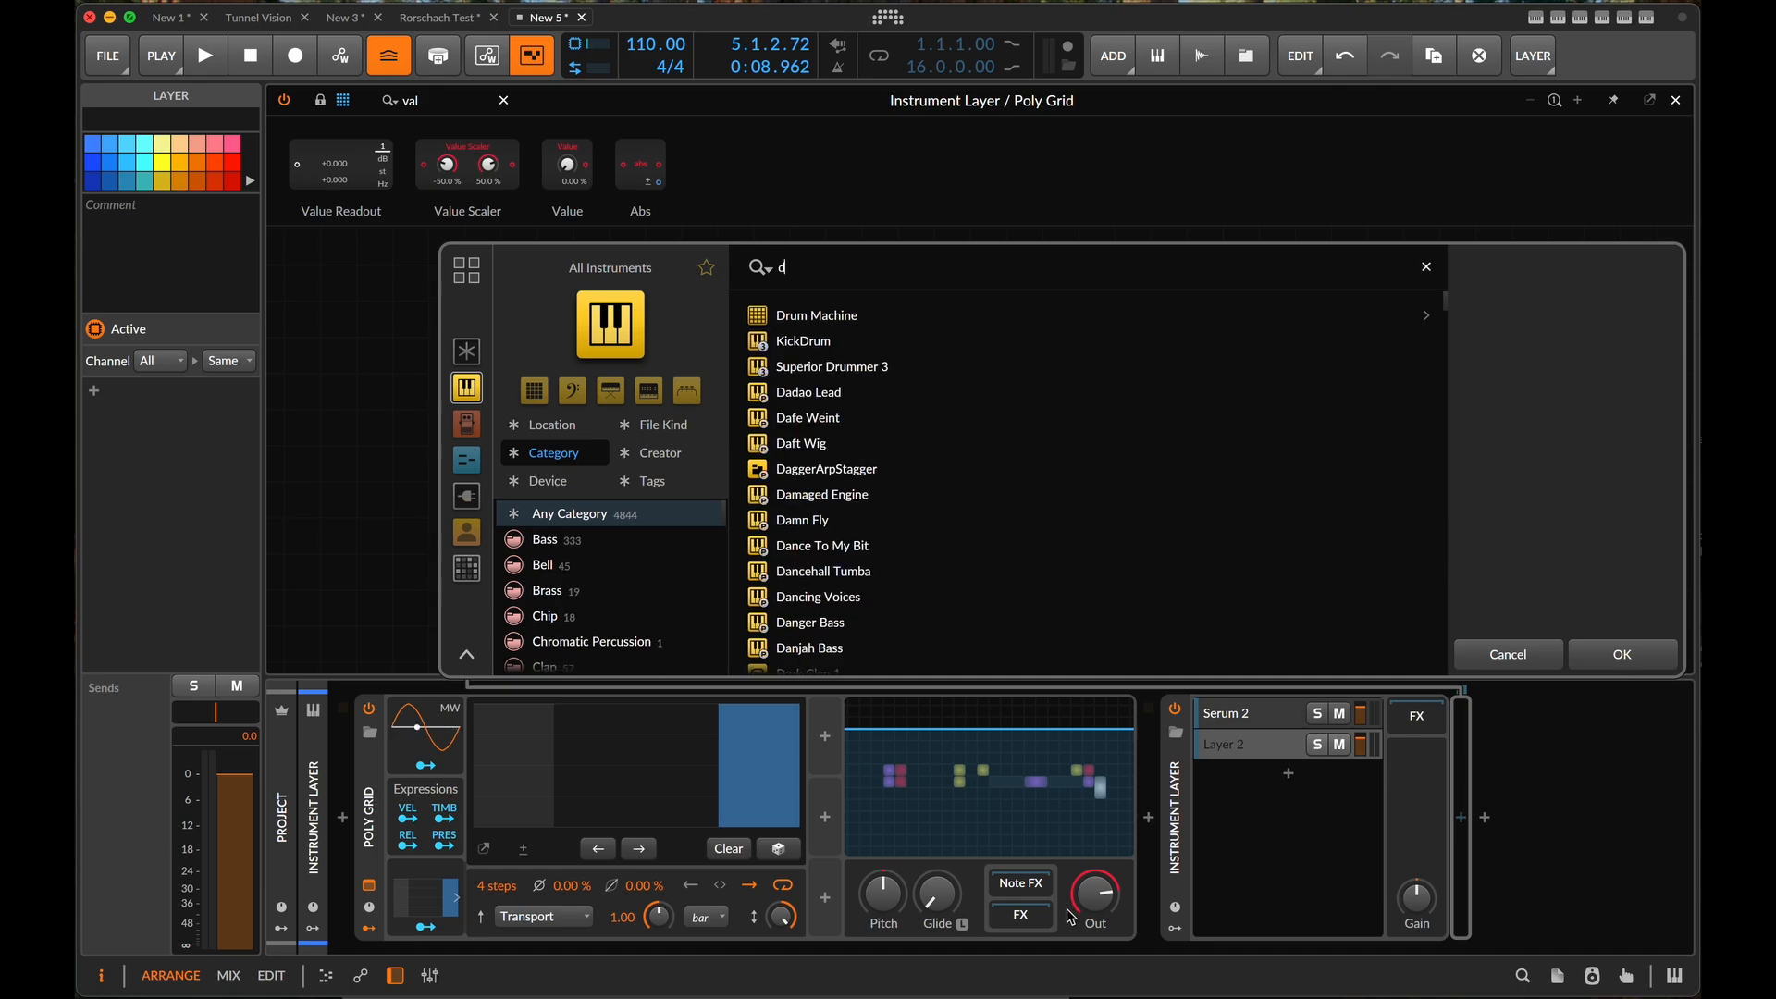
left_click(864, 316)
left_click(1620, 655)
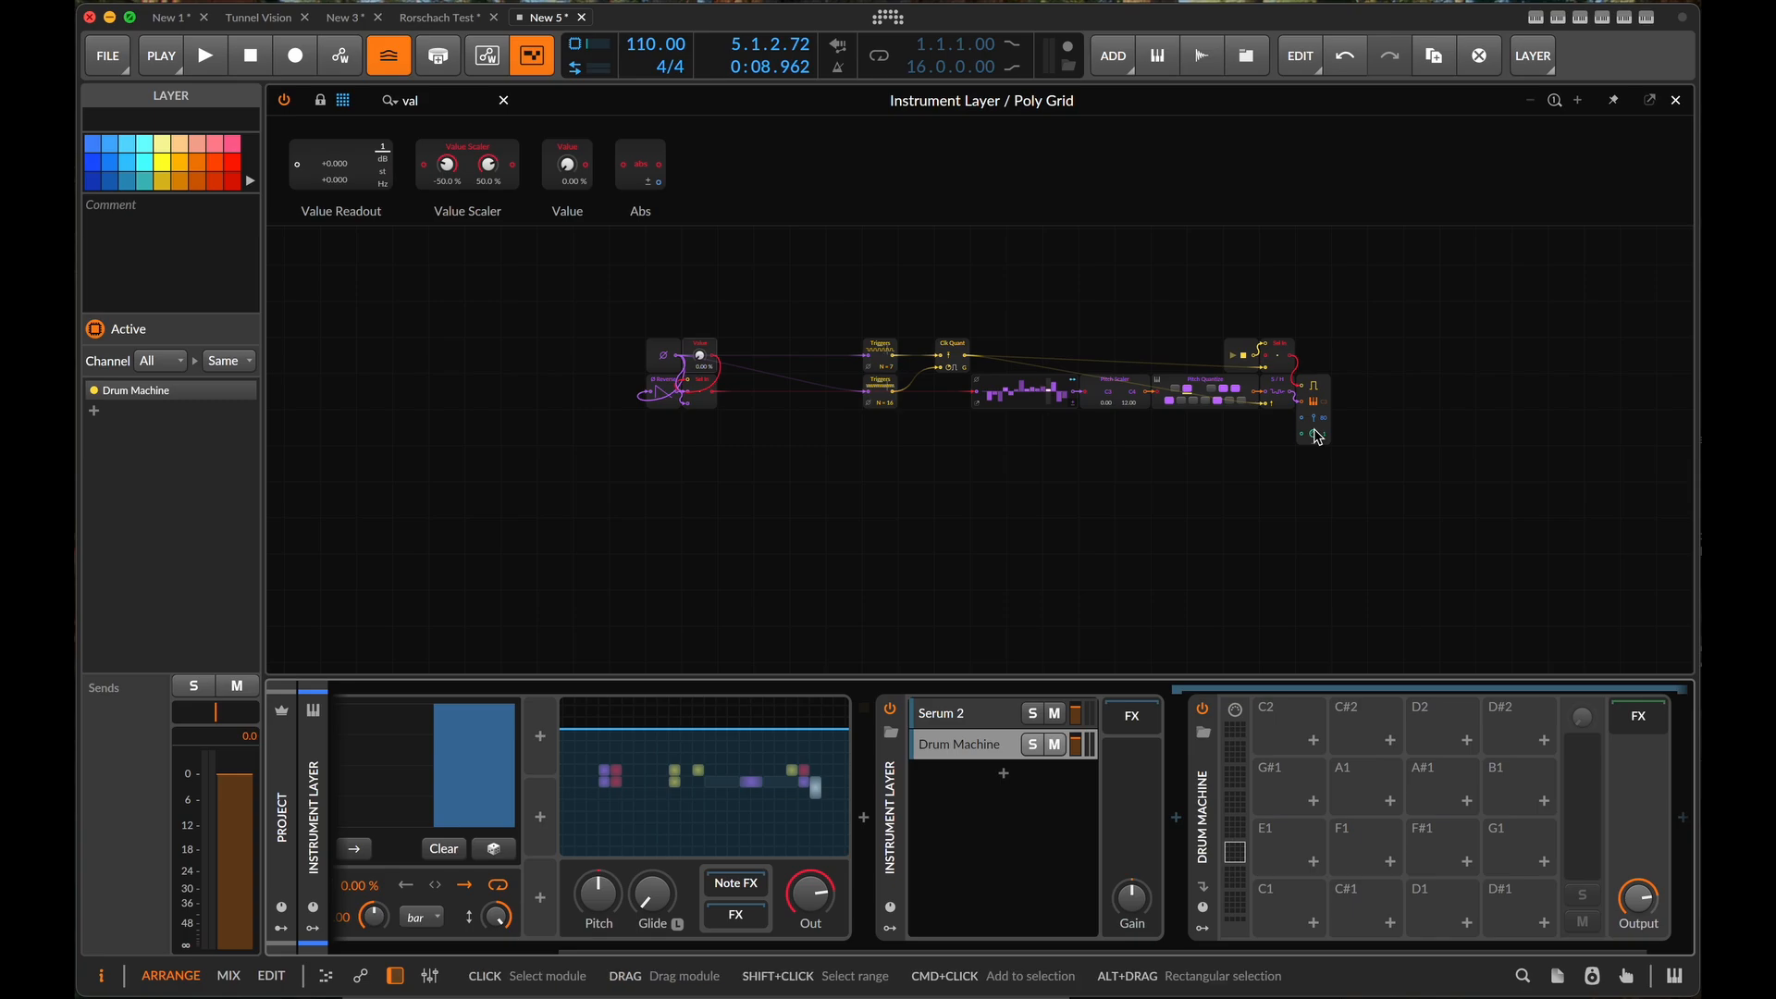
- Set the Serum 2 layer's input channel to 1
left_click(958, 714)
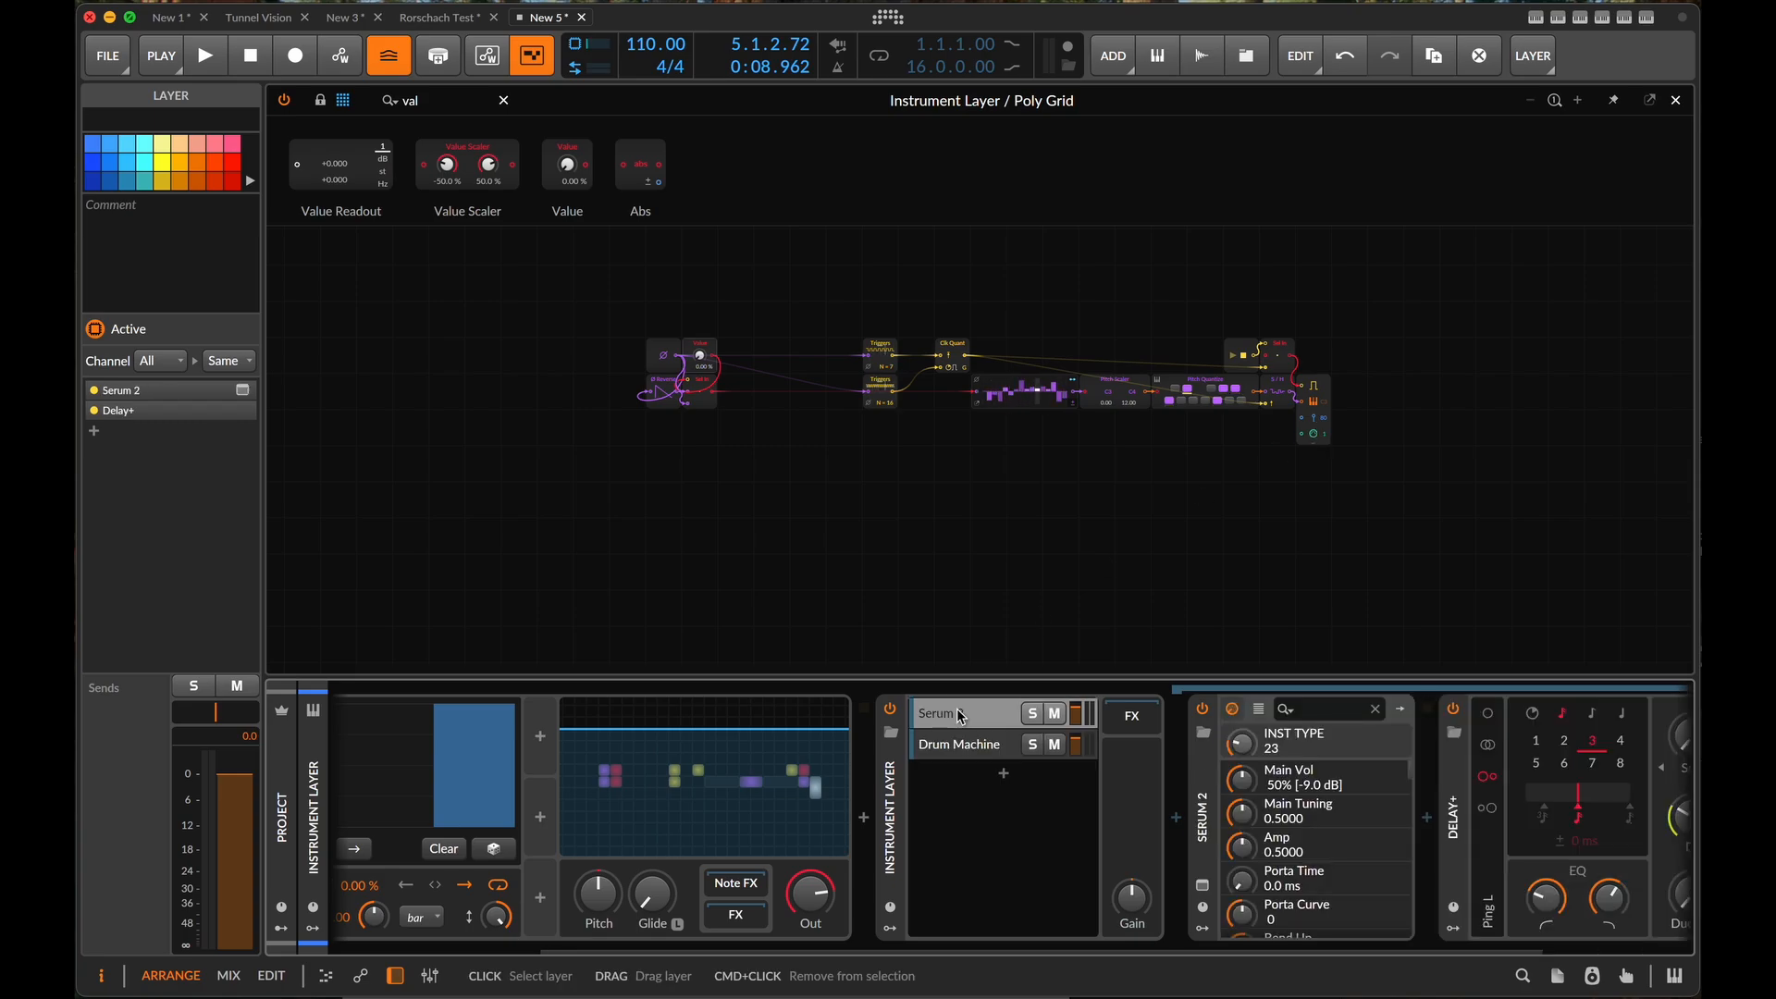
left_click(1204, 823)
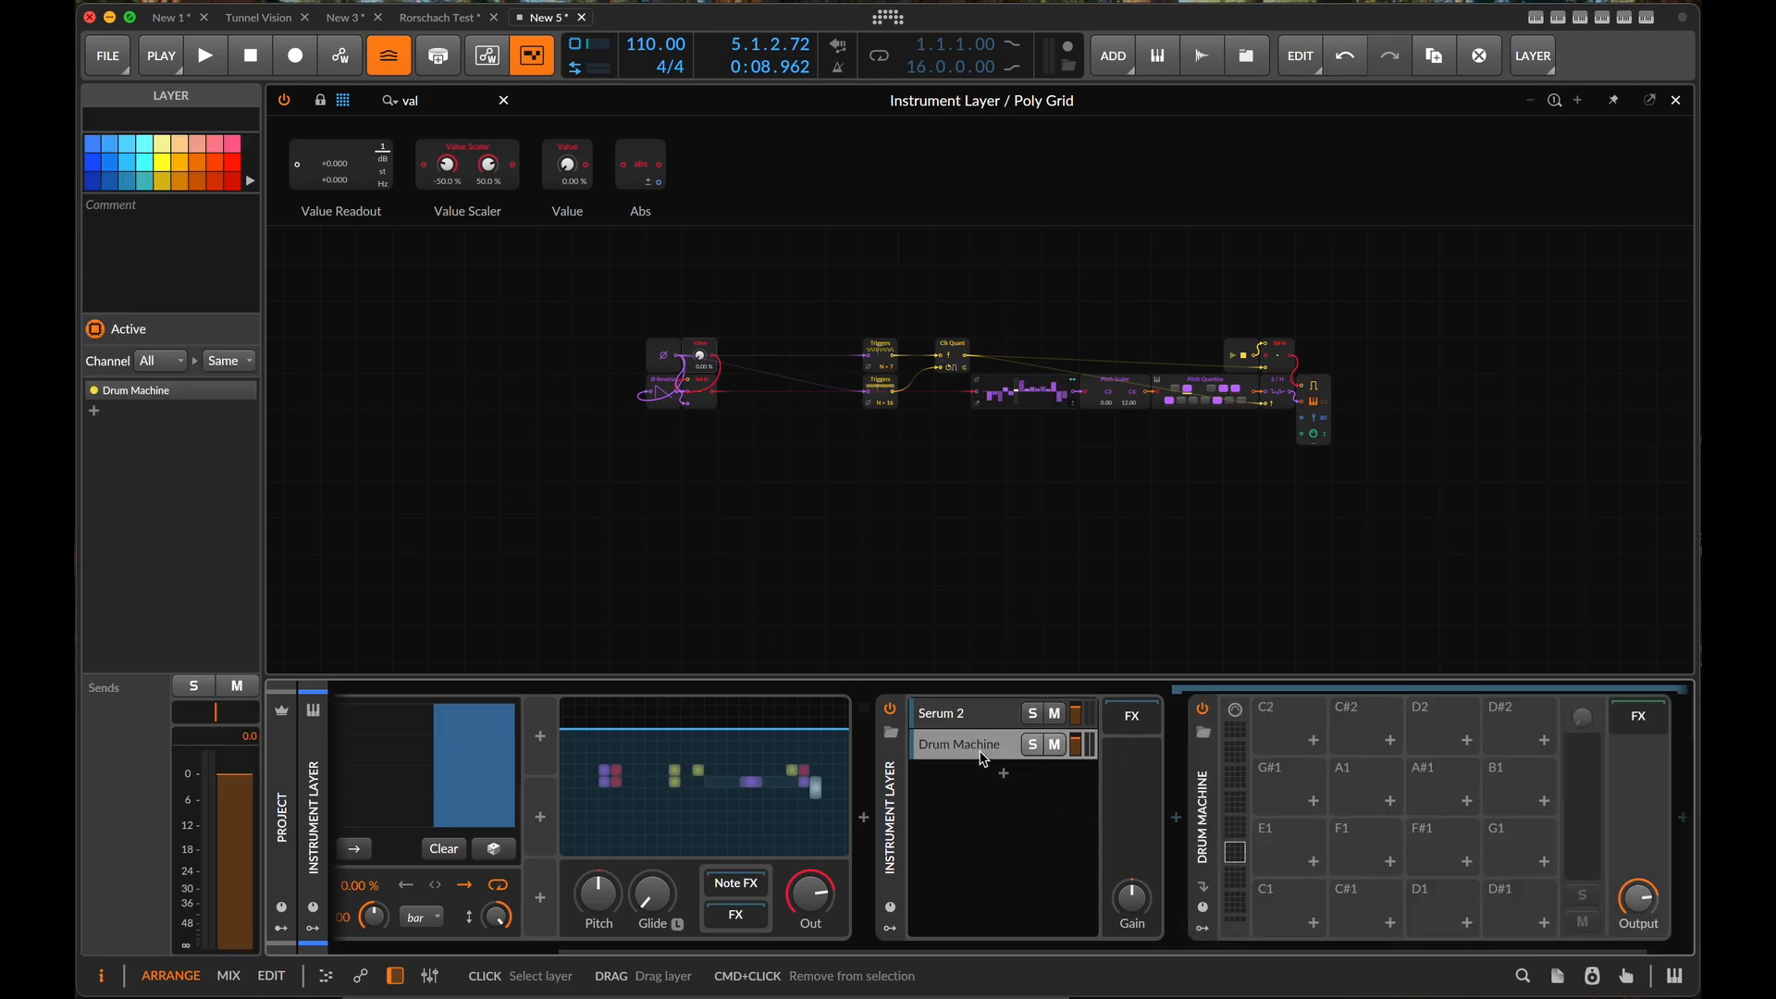
left_click(996, 714)
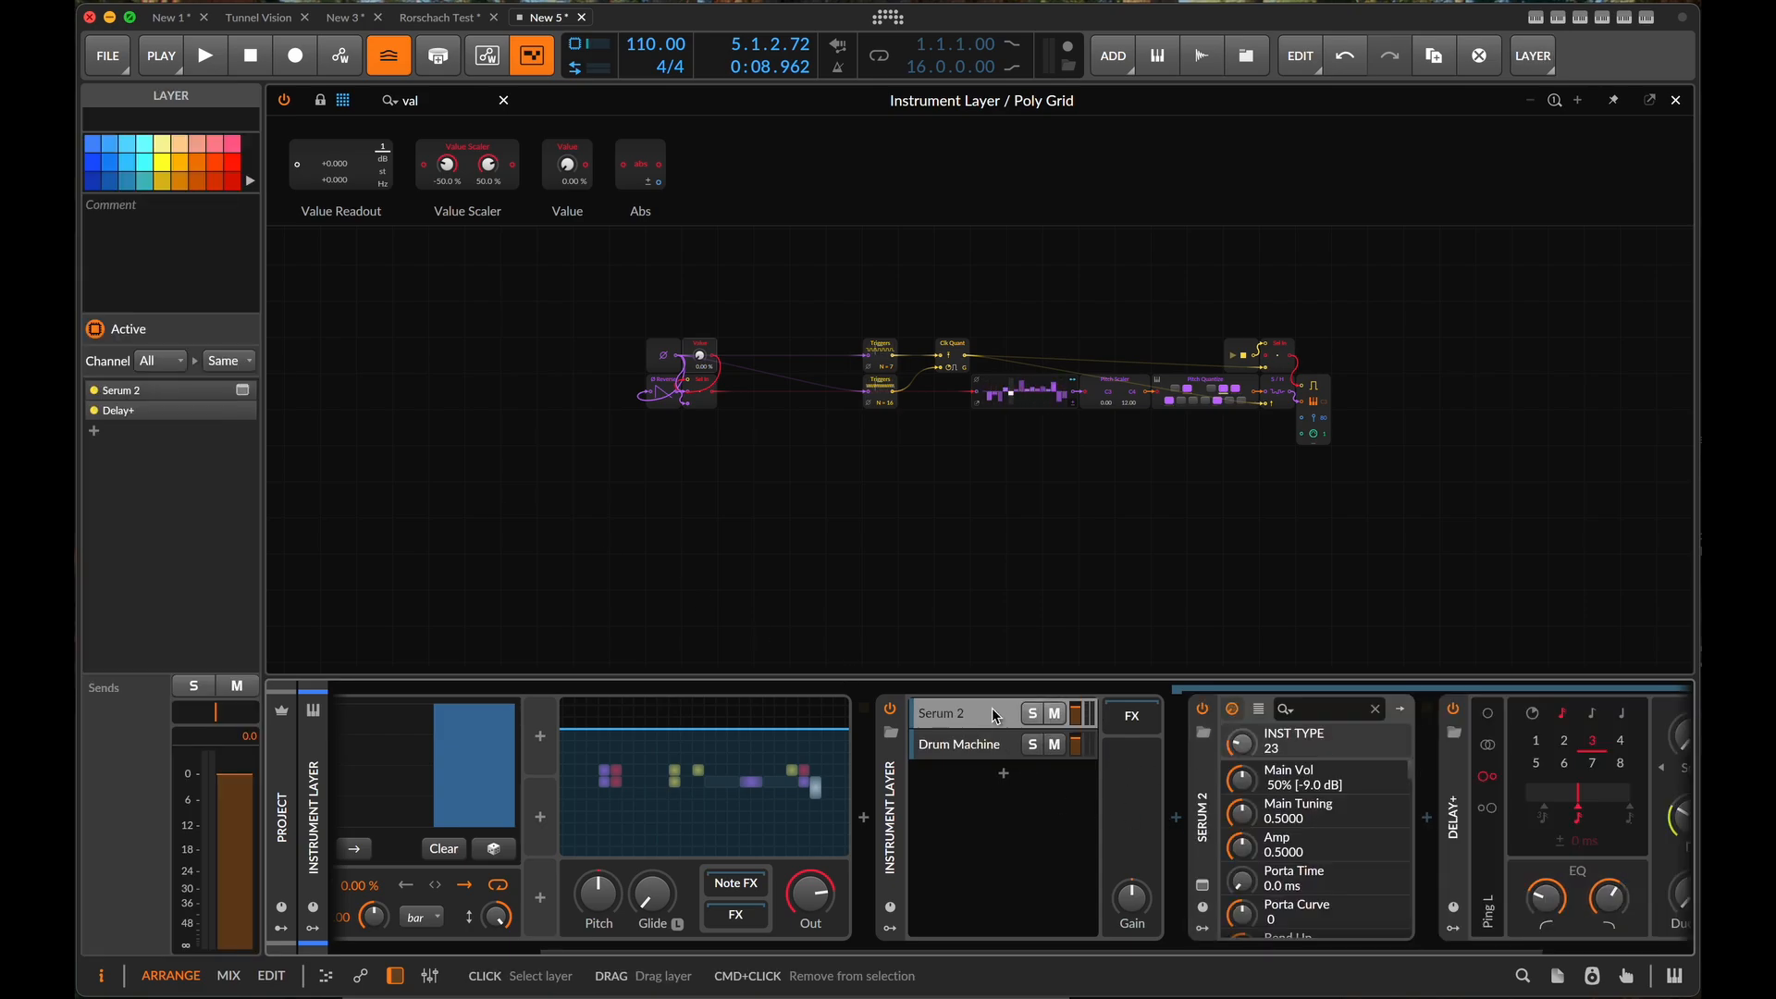
left_click(165, 362)
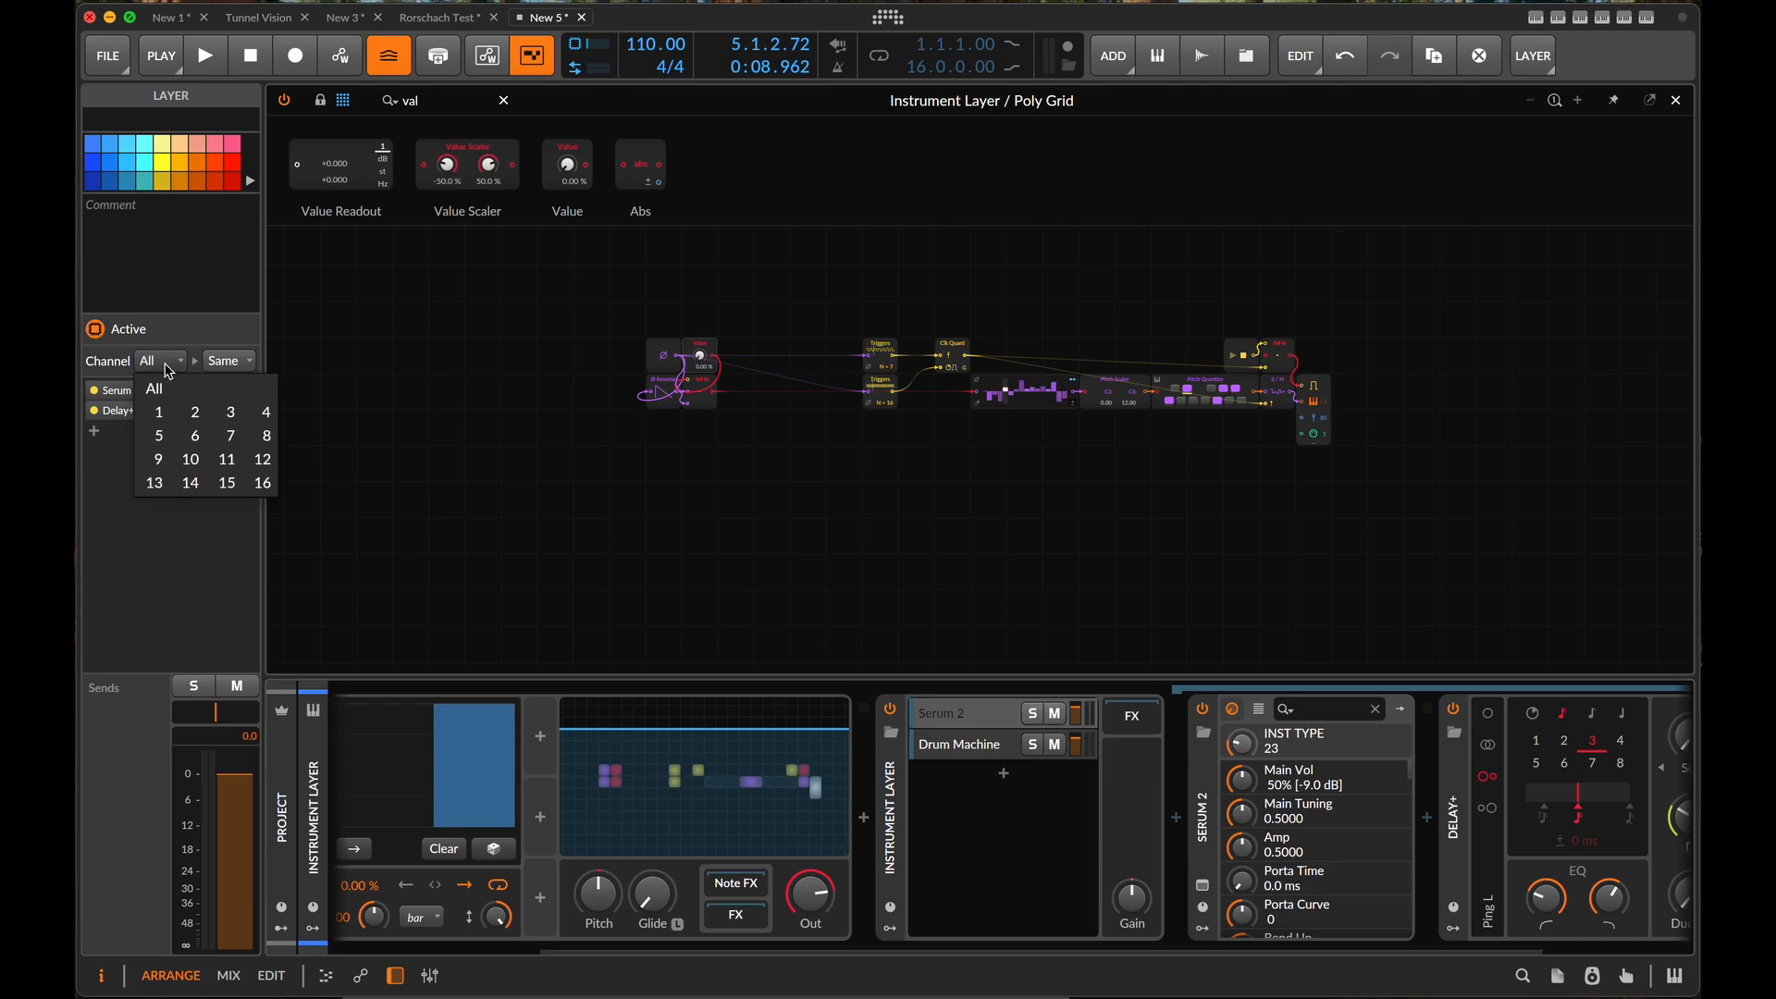
left_click(162, 412)
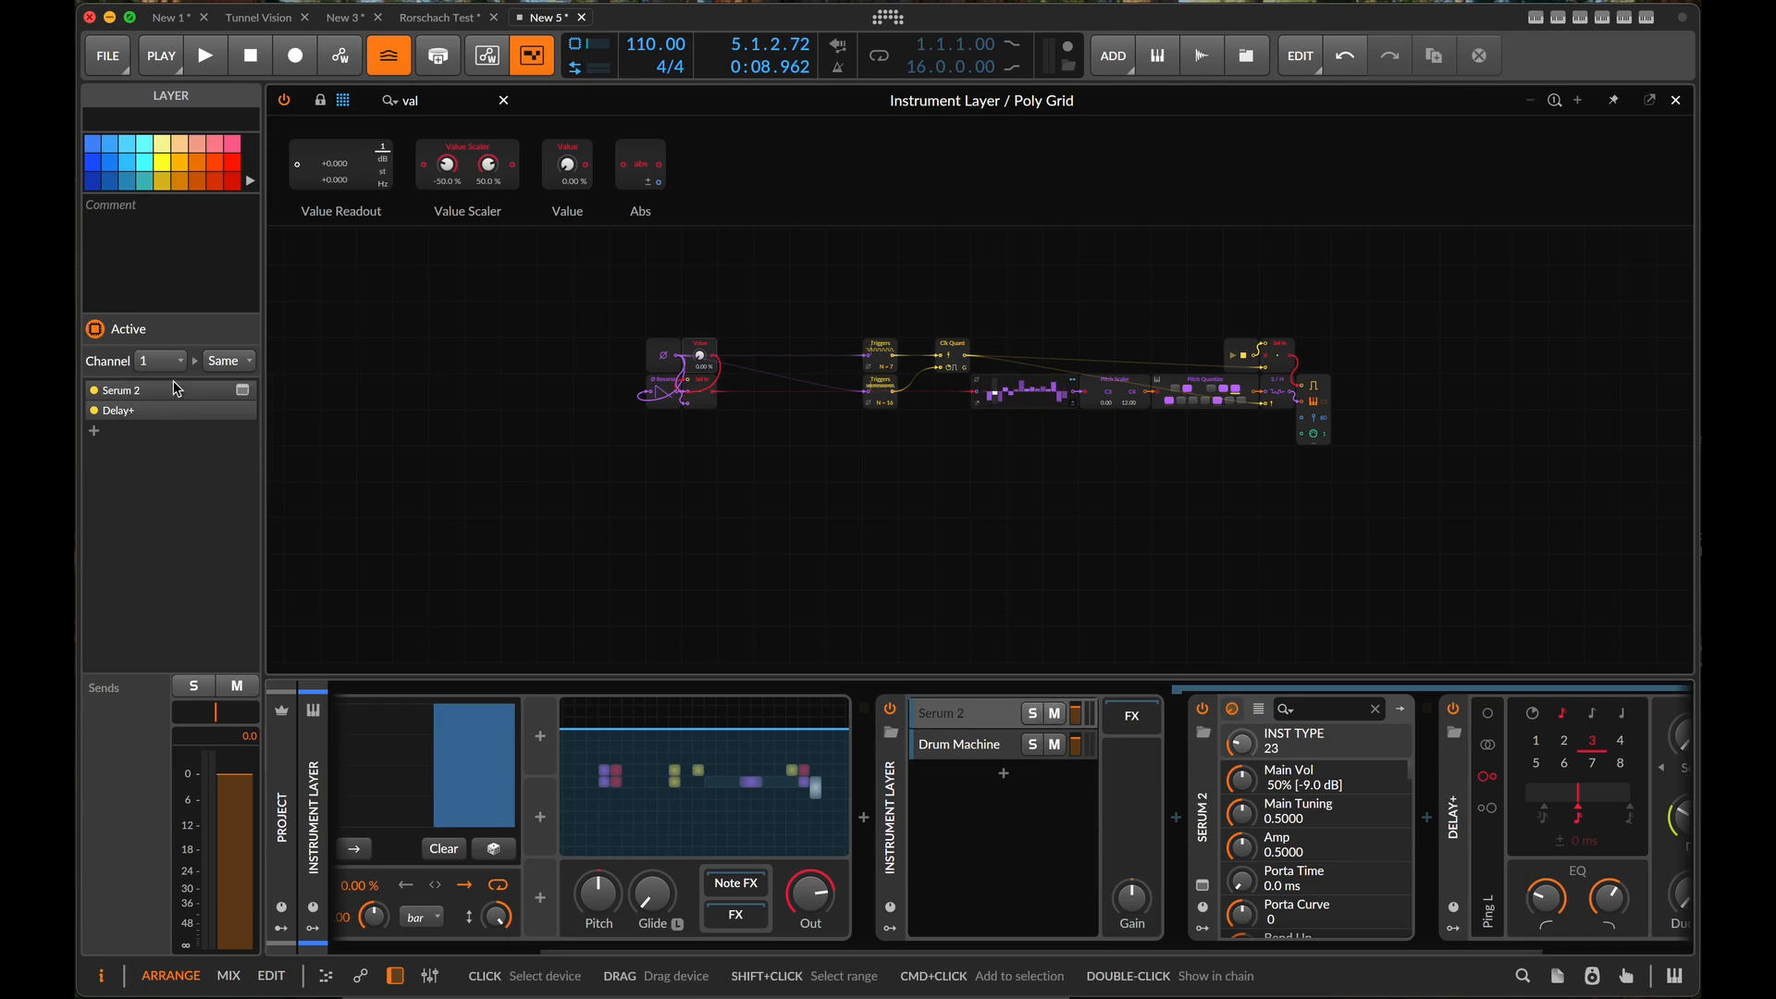
- Examine the existing Note Out module's channel setting and the overall grid patch
scroll(1364, 481, "up", 5)
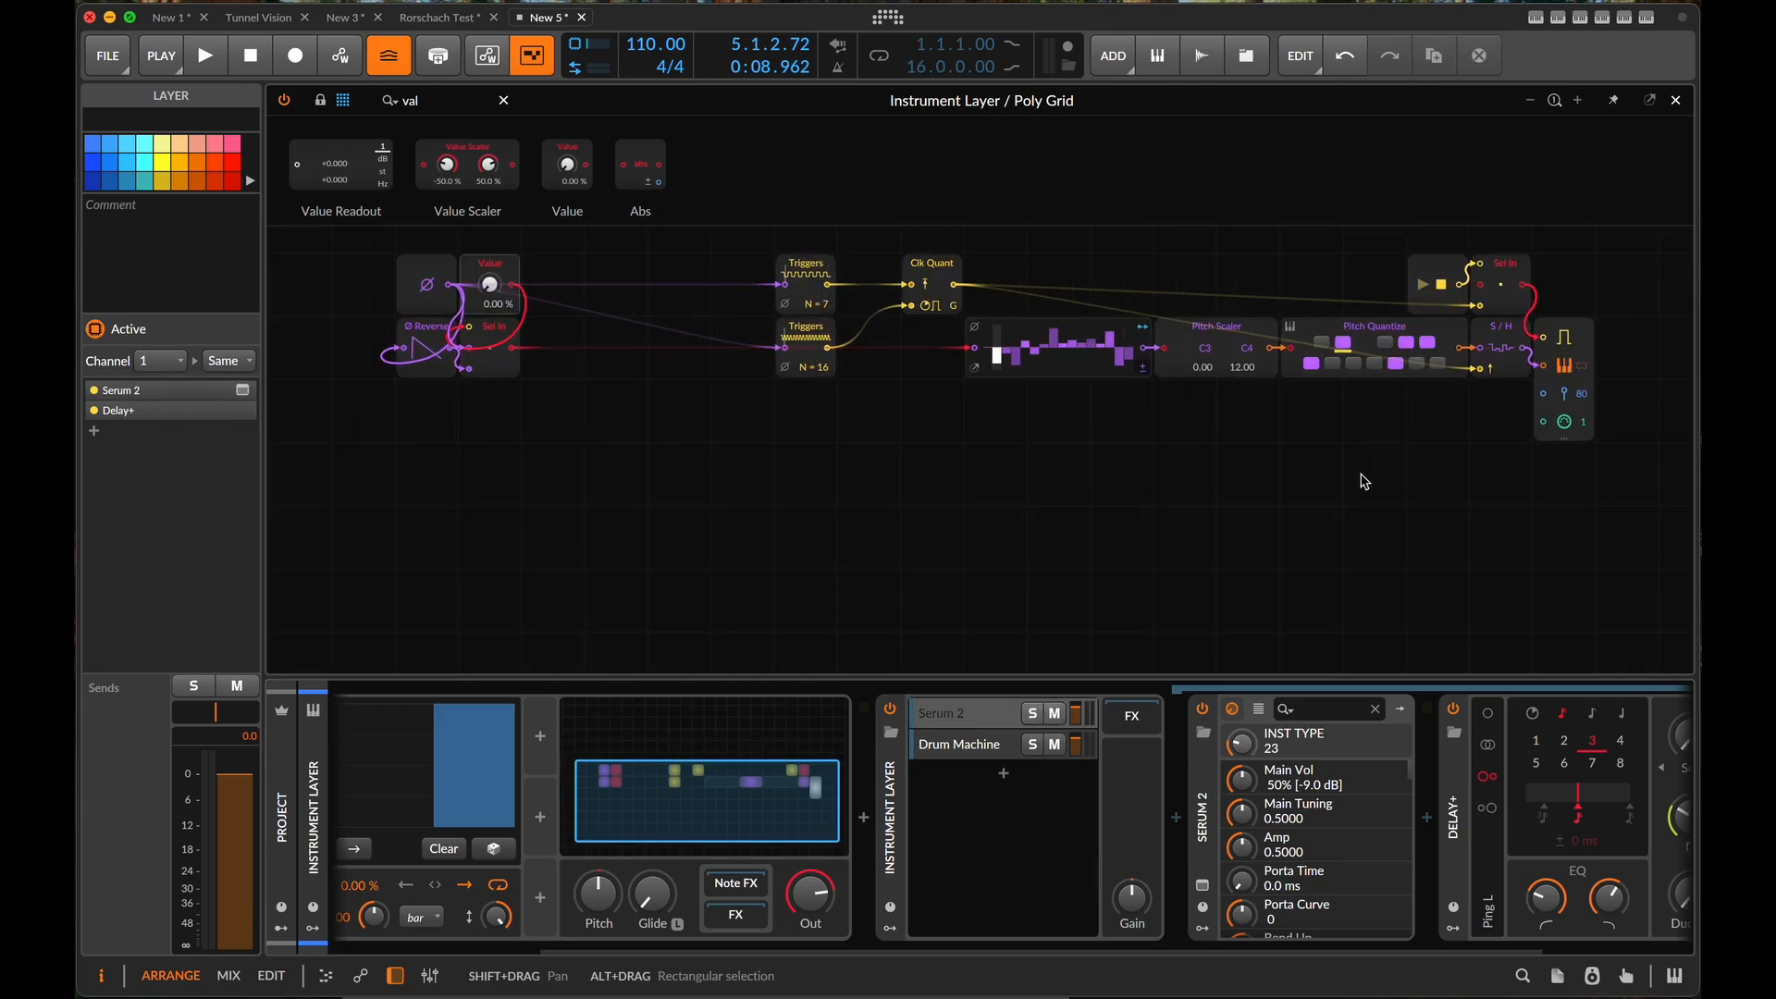
left_click(1003, 461)
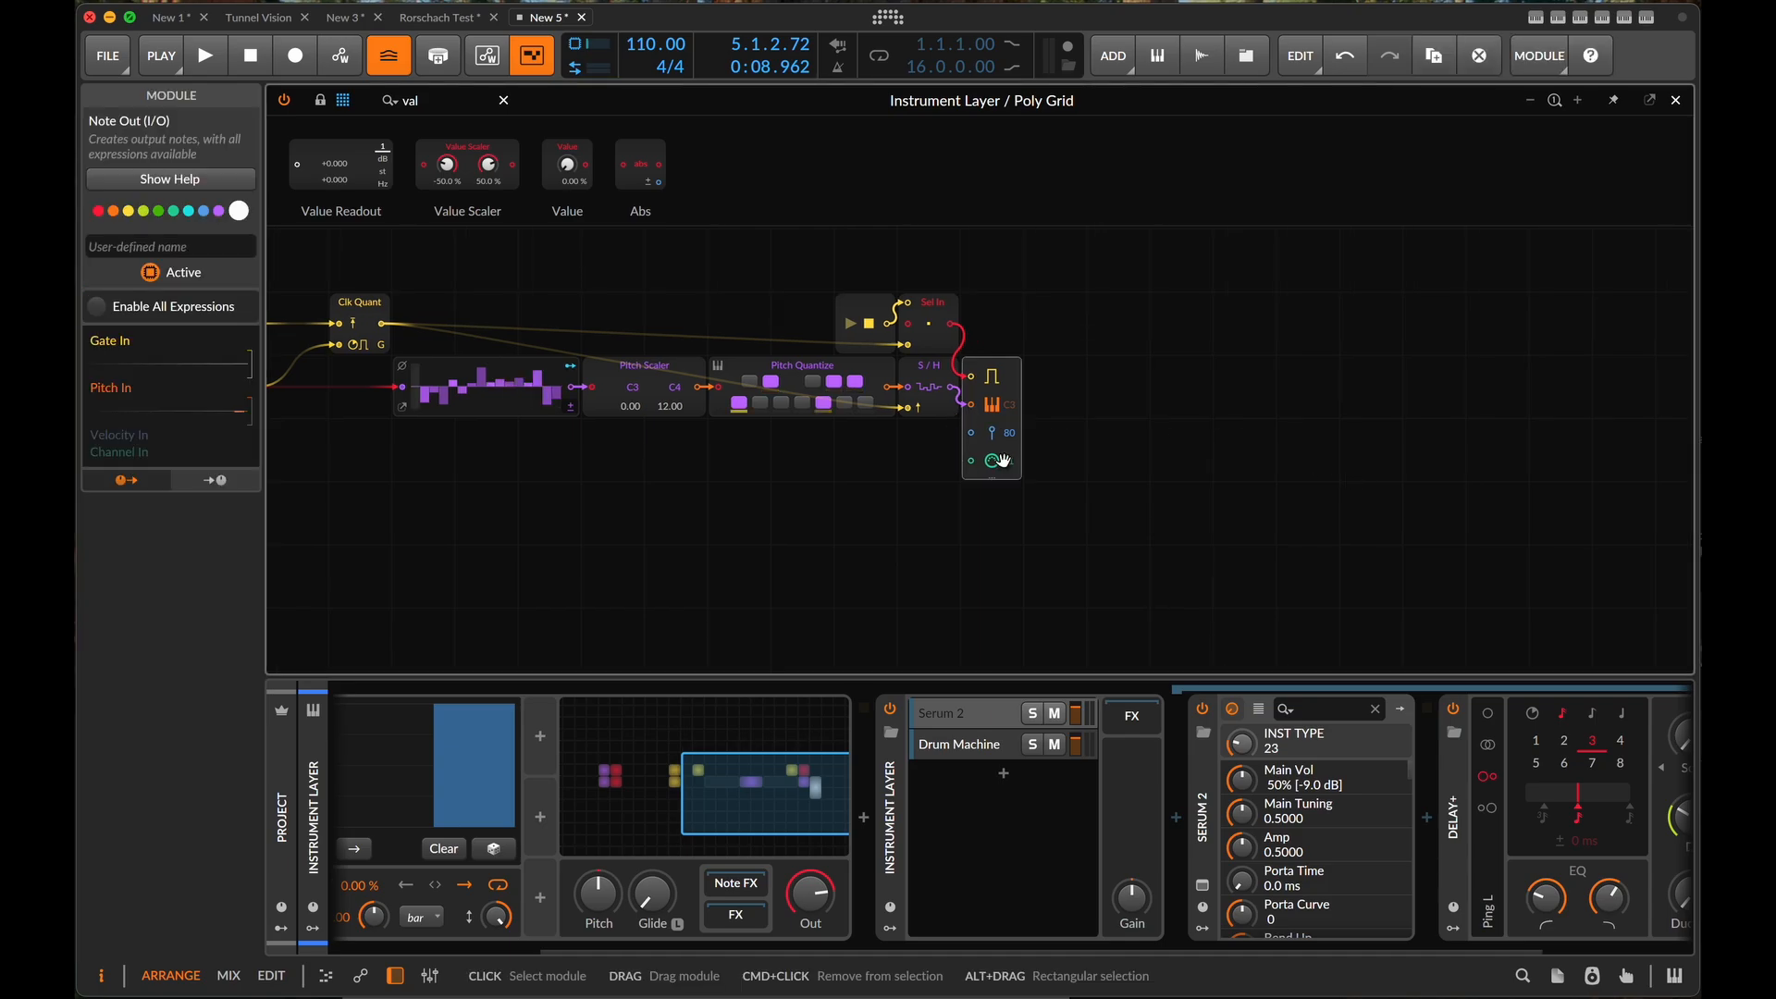
scroll(1002, 462, "up", 4)
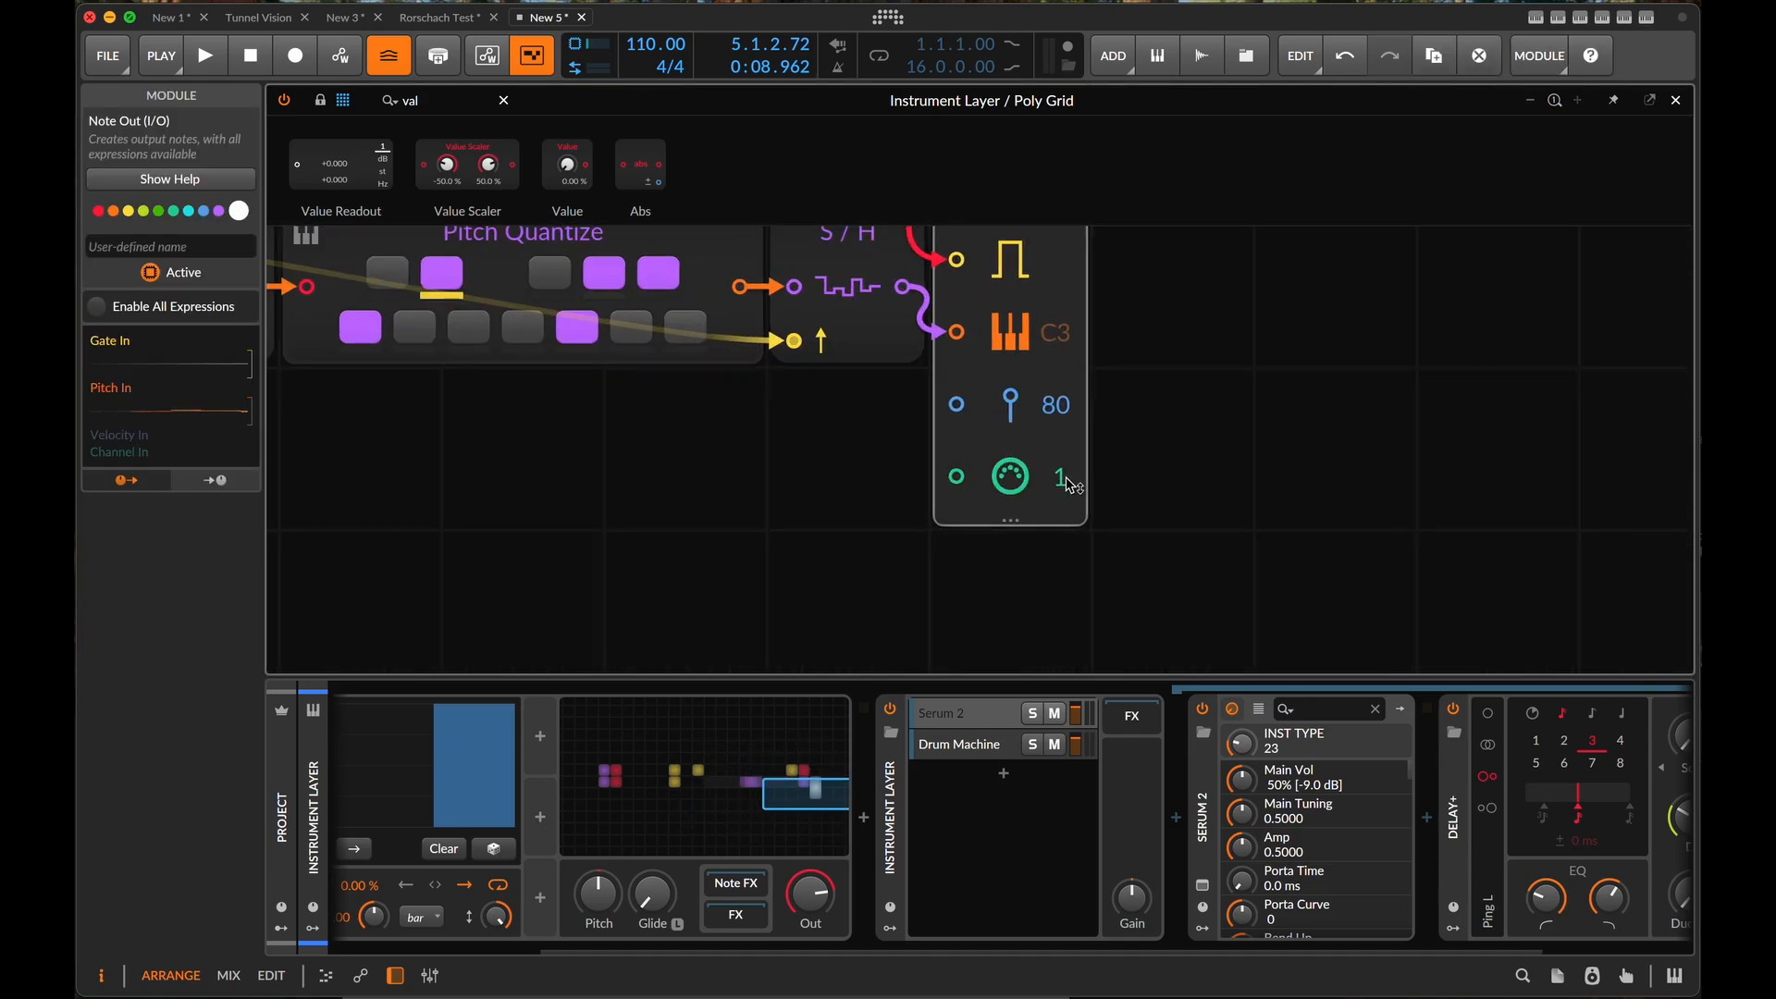
scroll(1066, 487, "down", 8)
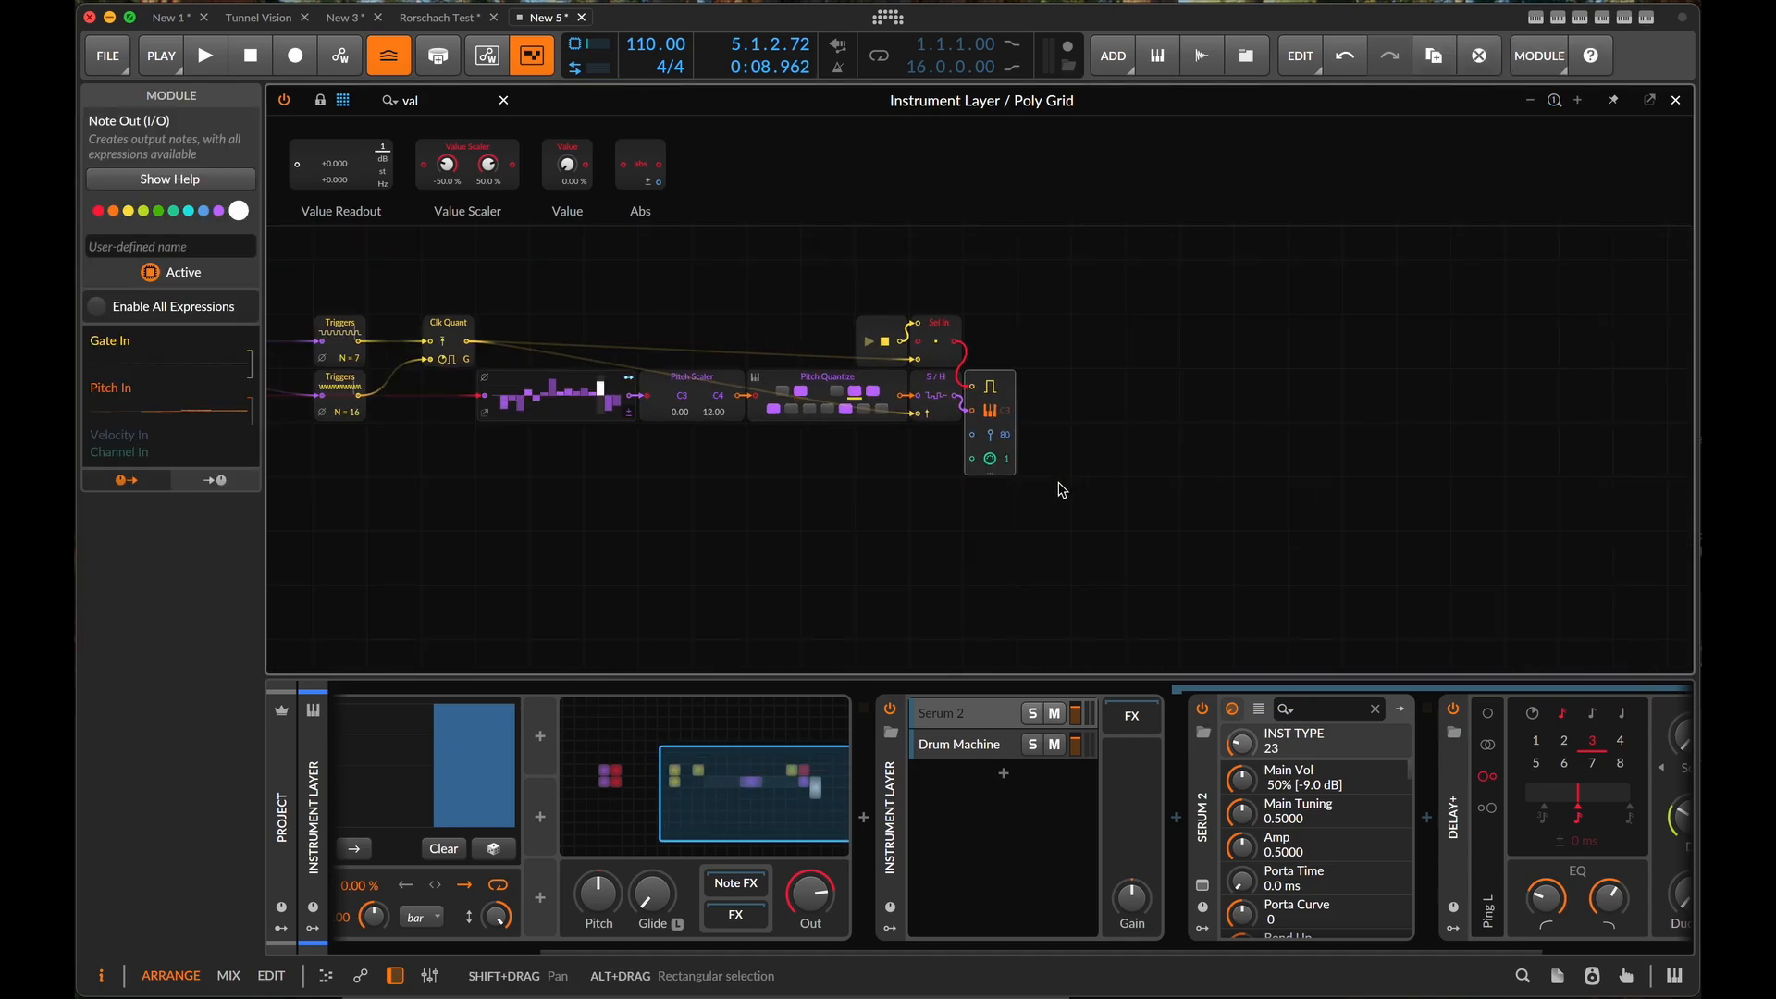
scroll(1015, 418, "down", 1)
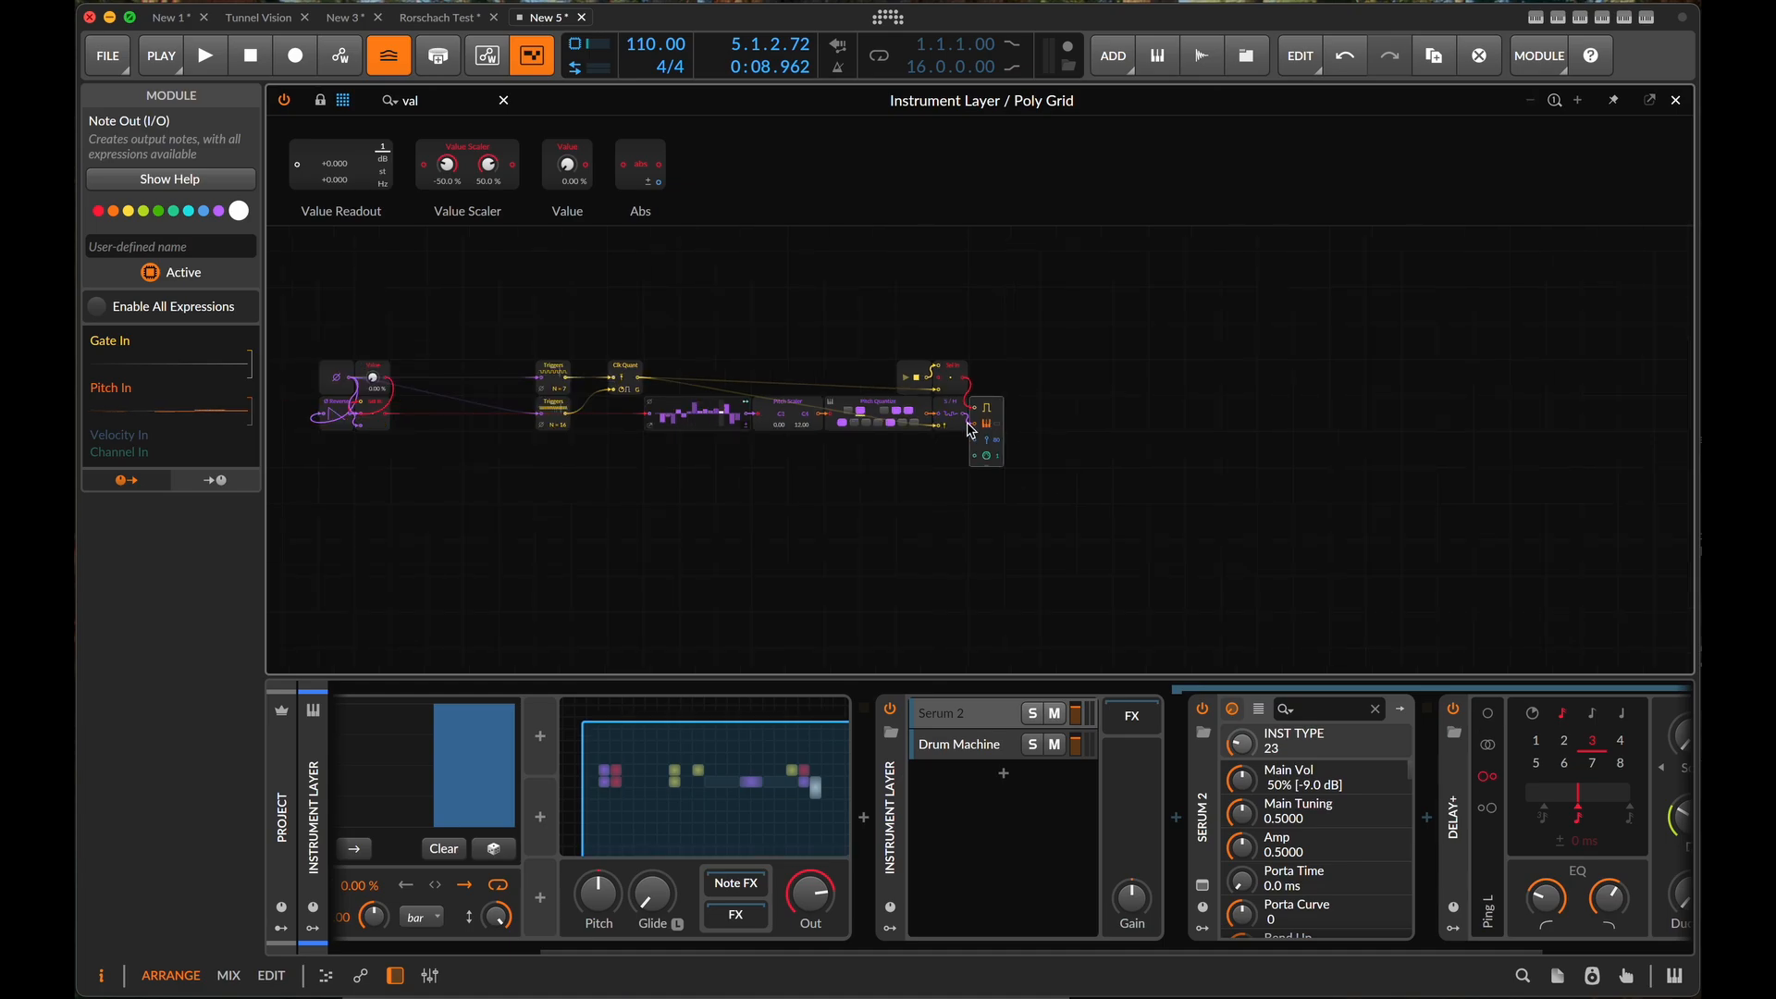
scroll(1060, 449, "left", 5)
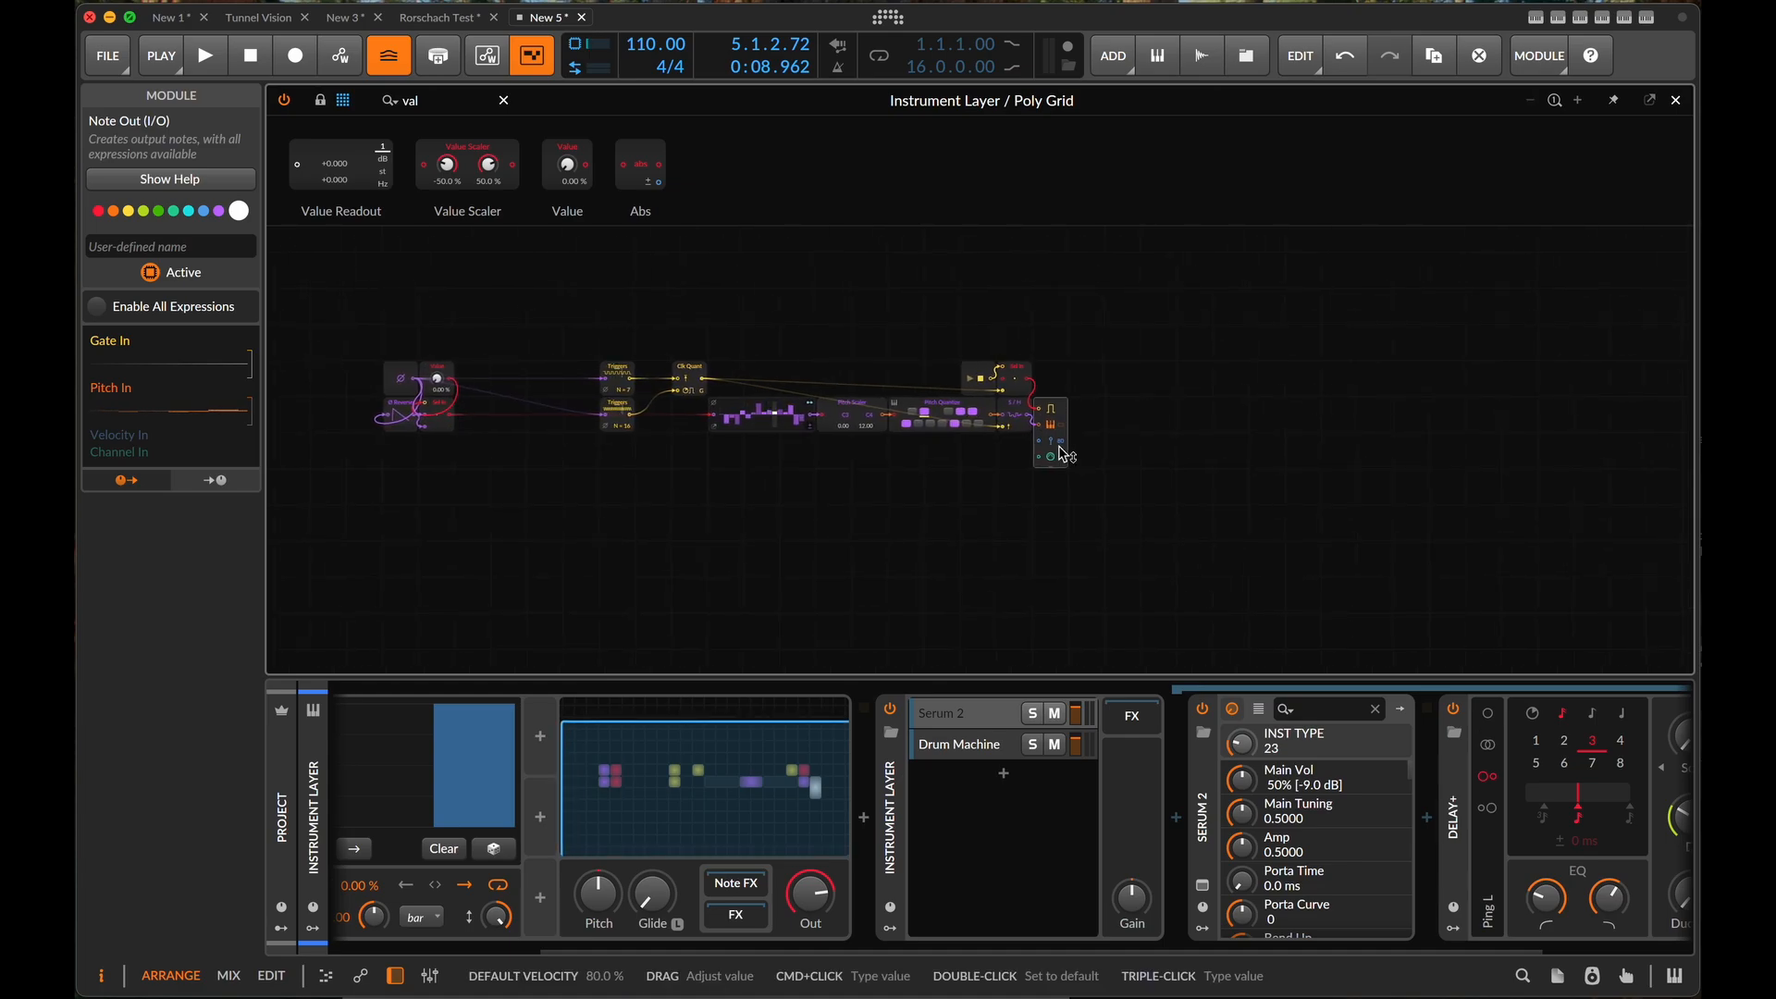
left_click_drag(1195, 469, 389, 306)
left_click(662, 476)
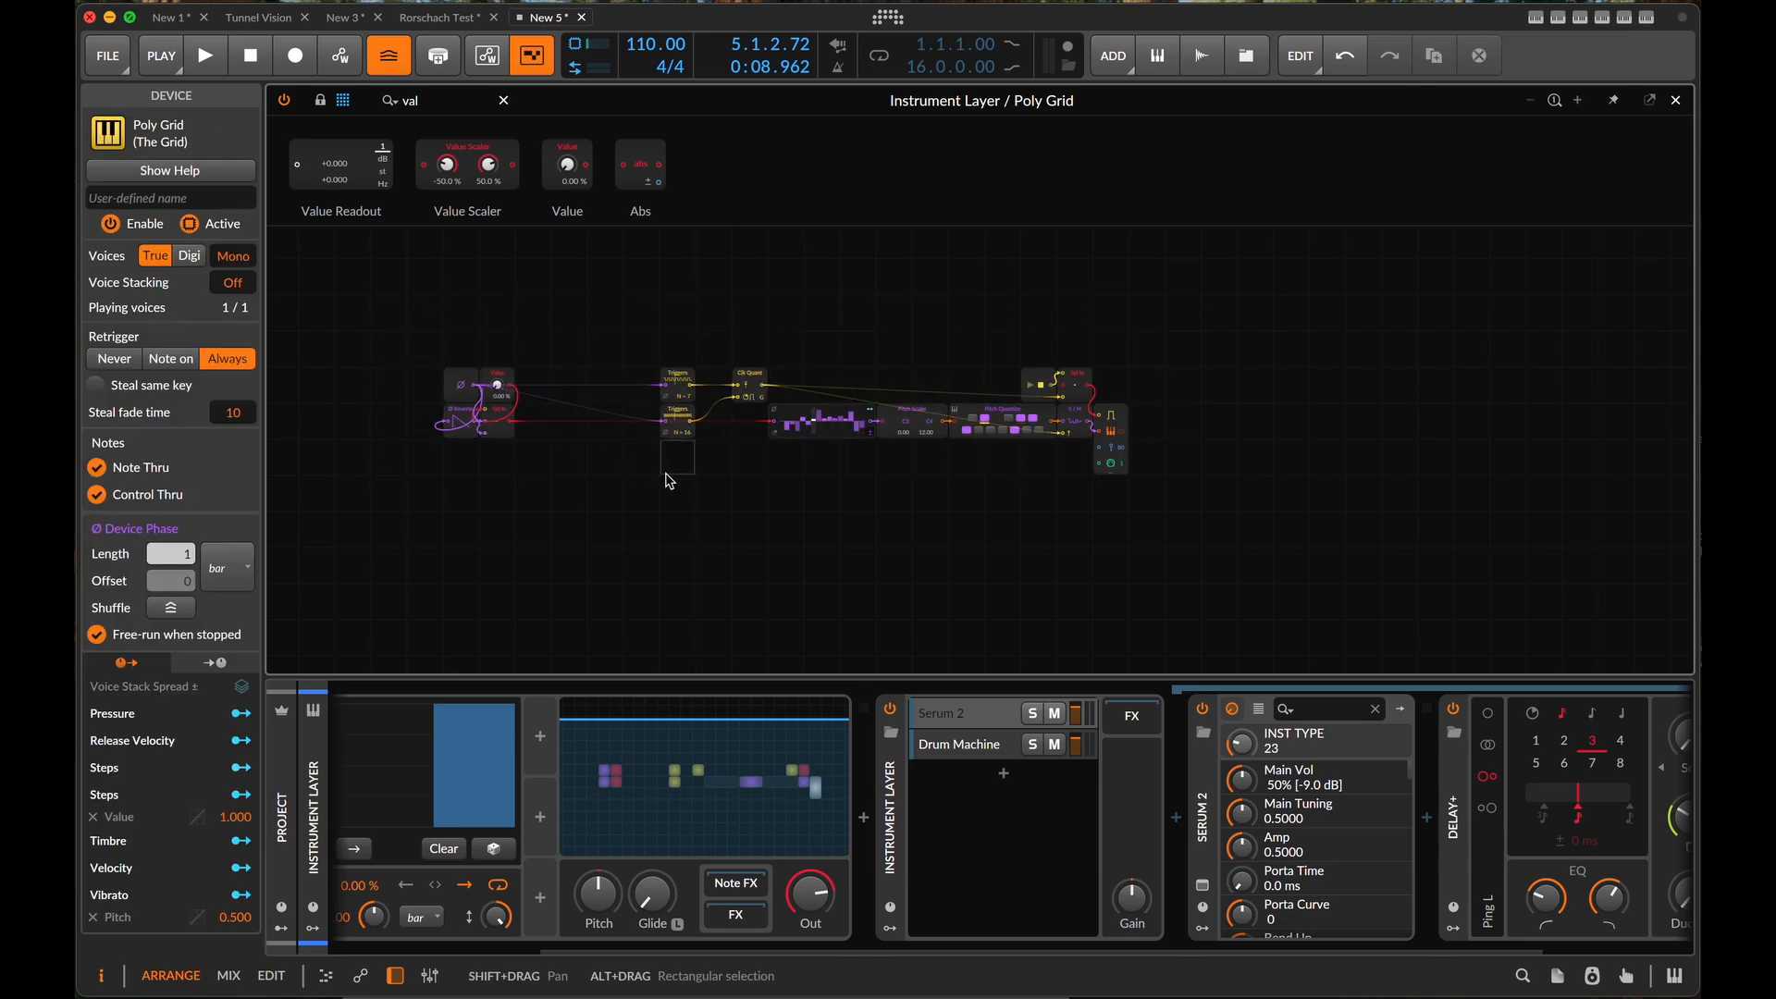
- Add a second Note Out module below the first, with its extra expressions disabled and its channel set to 2
scroll(662, 479, "down", 3)
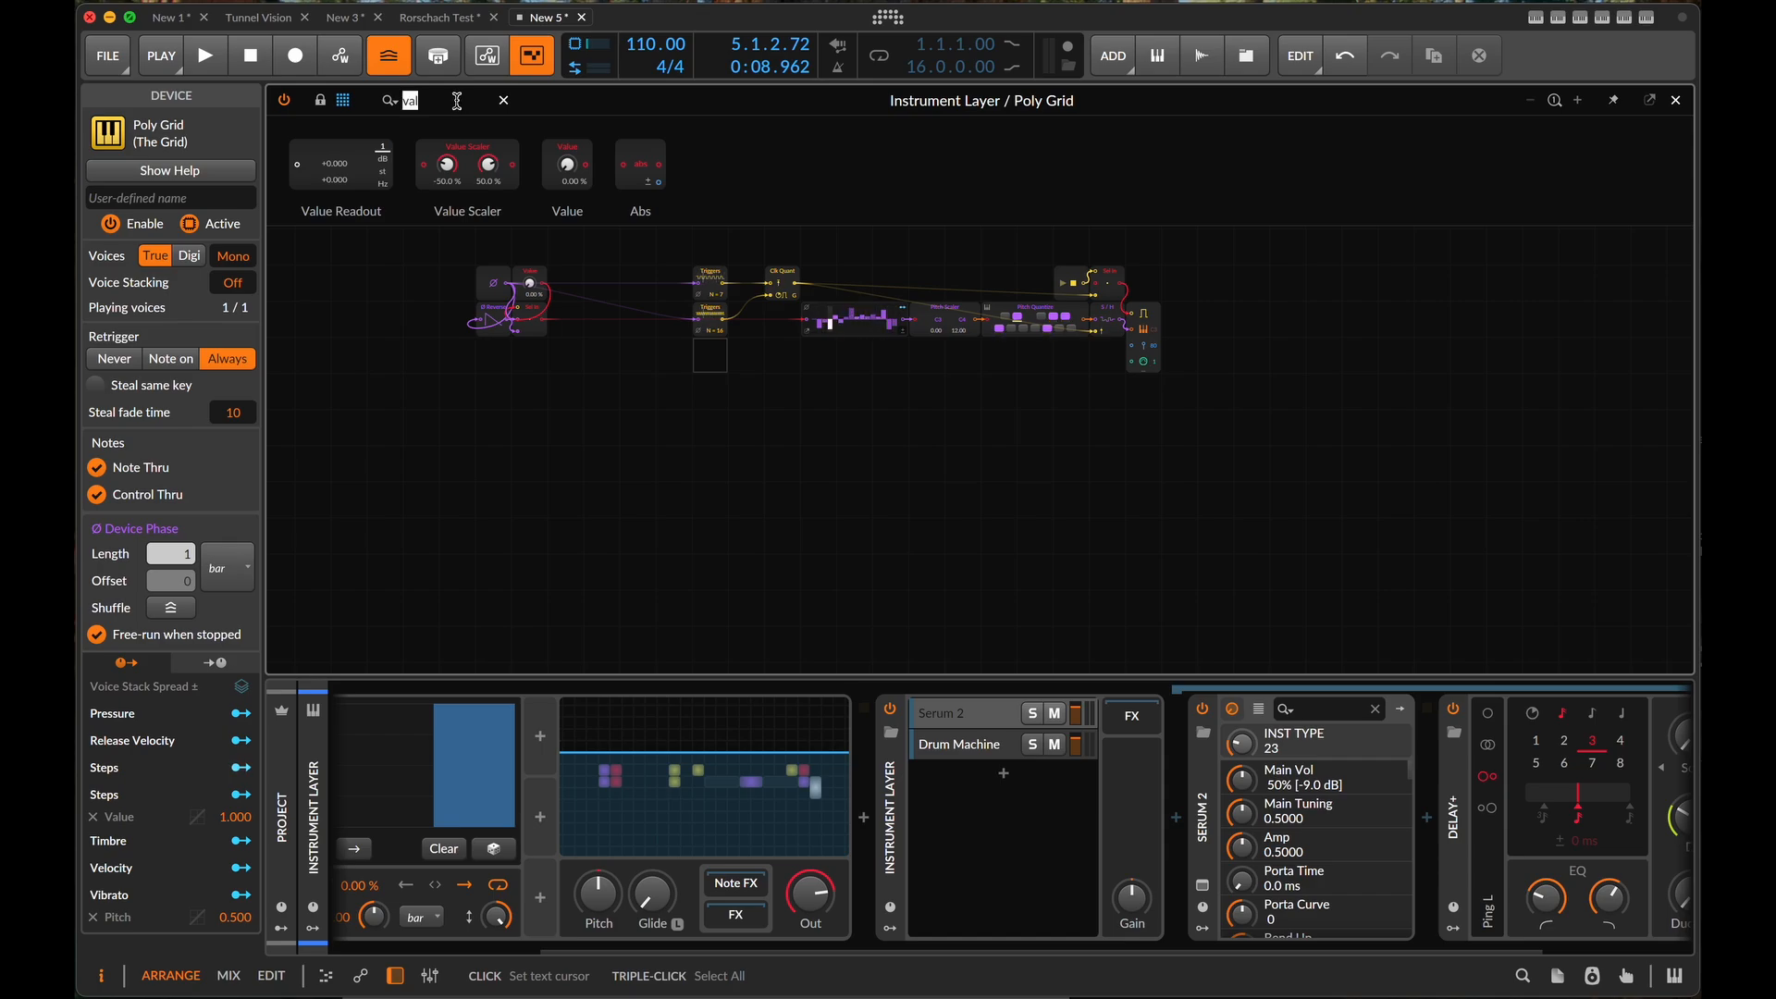
type("out")
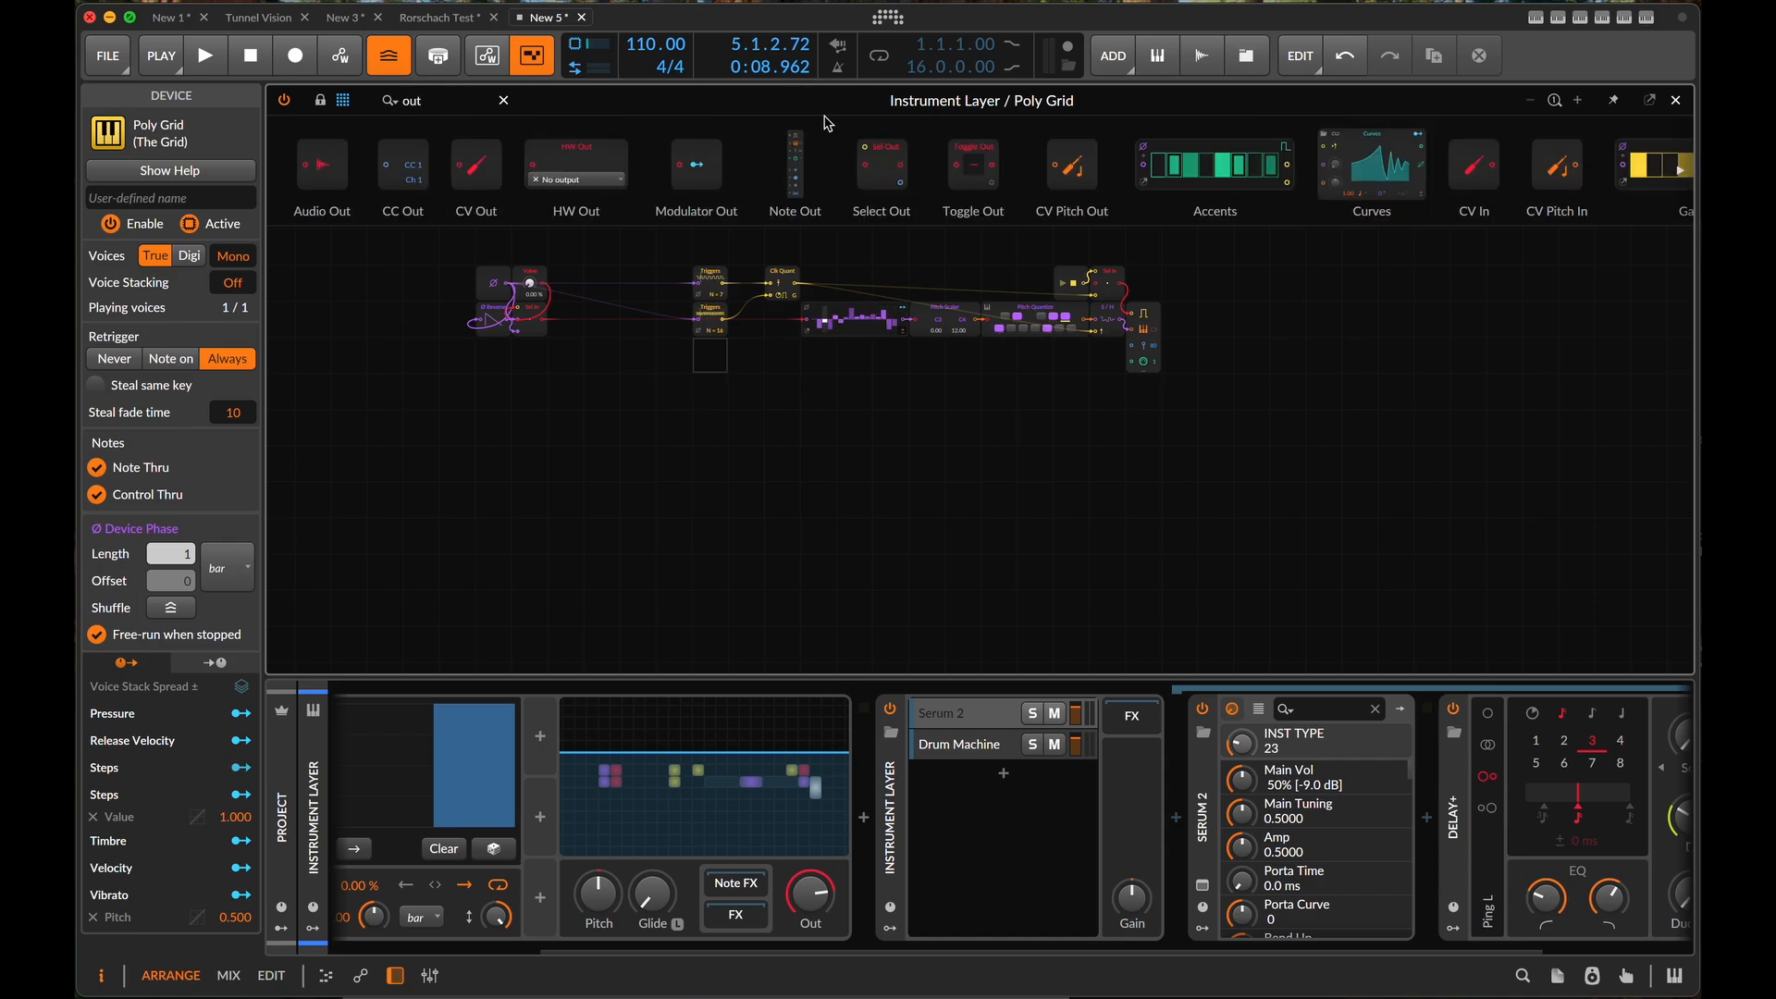
scroll(1295, 148, "right", 10)
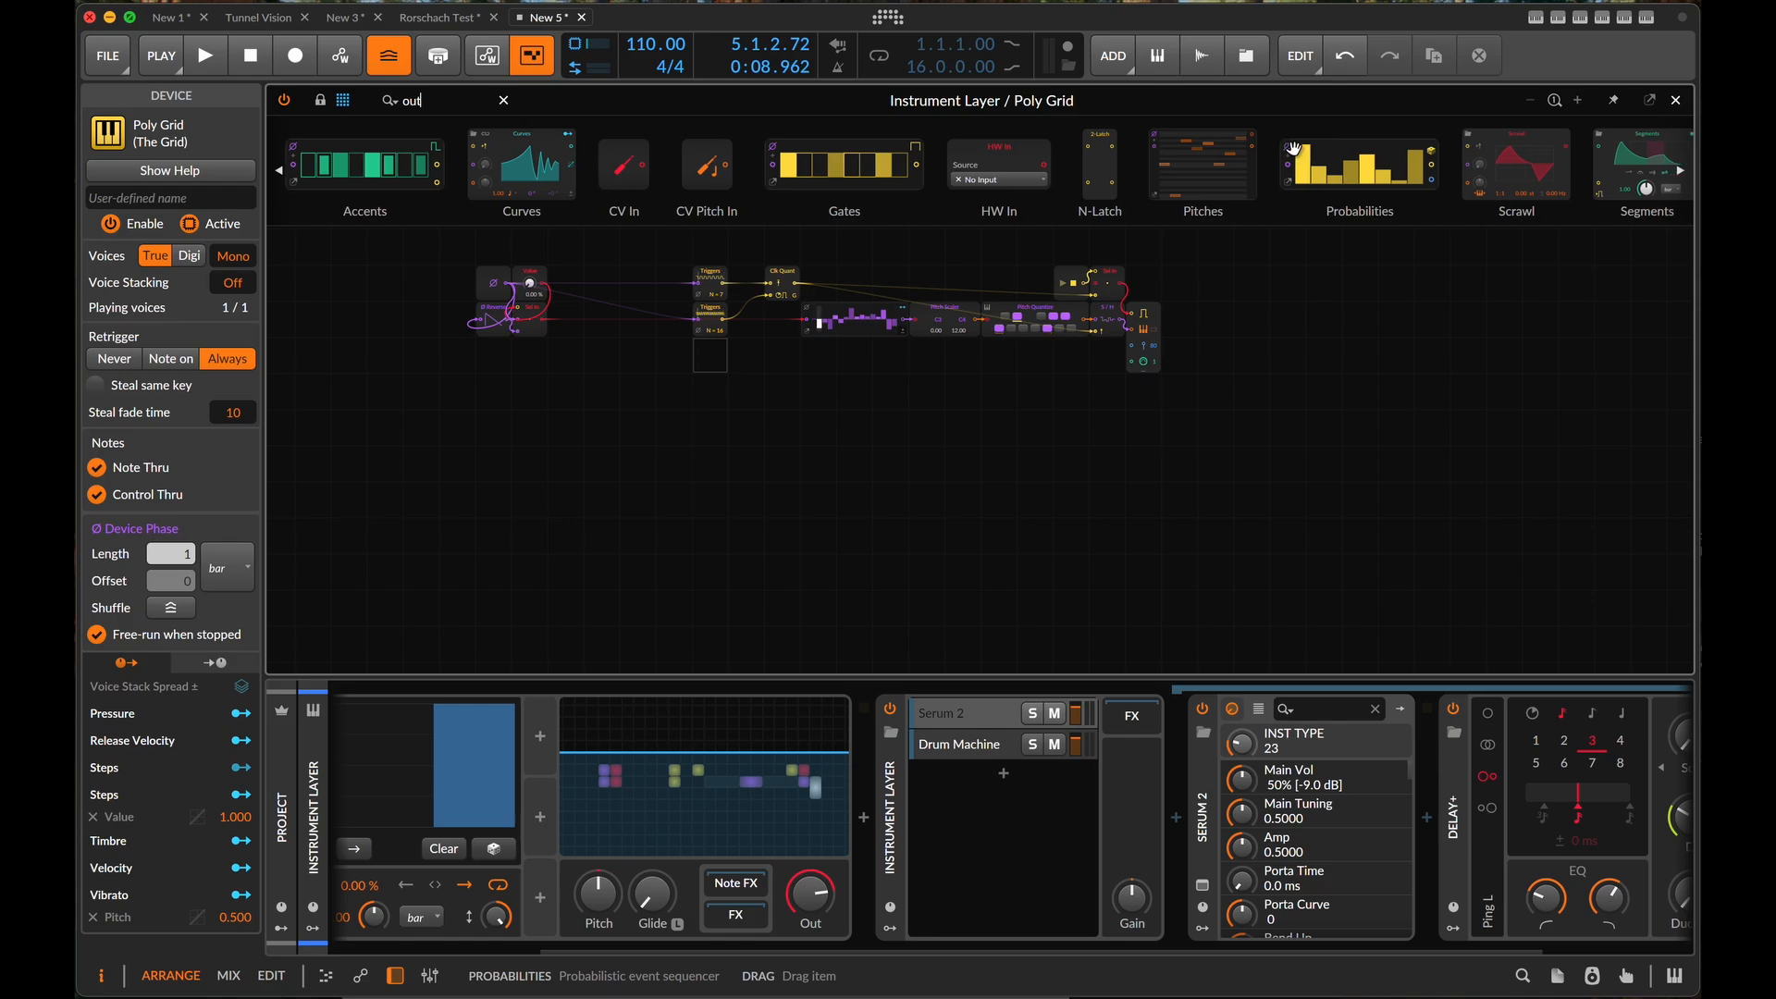
scroll(1293, 148, "right", 3)
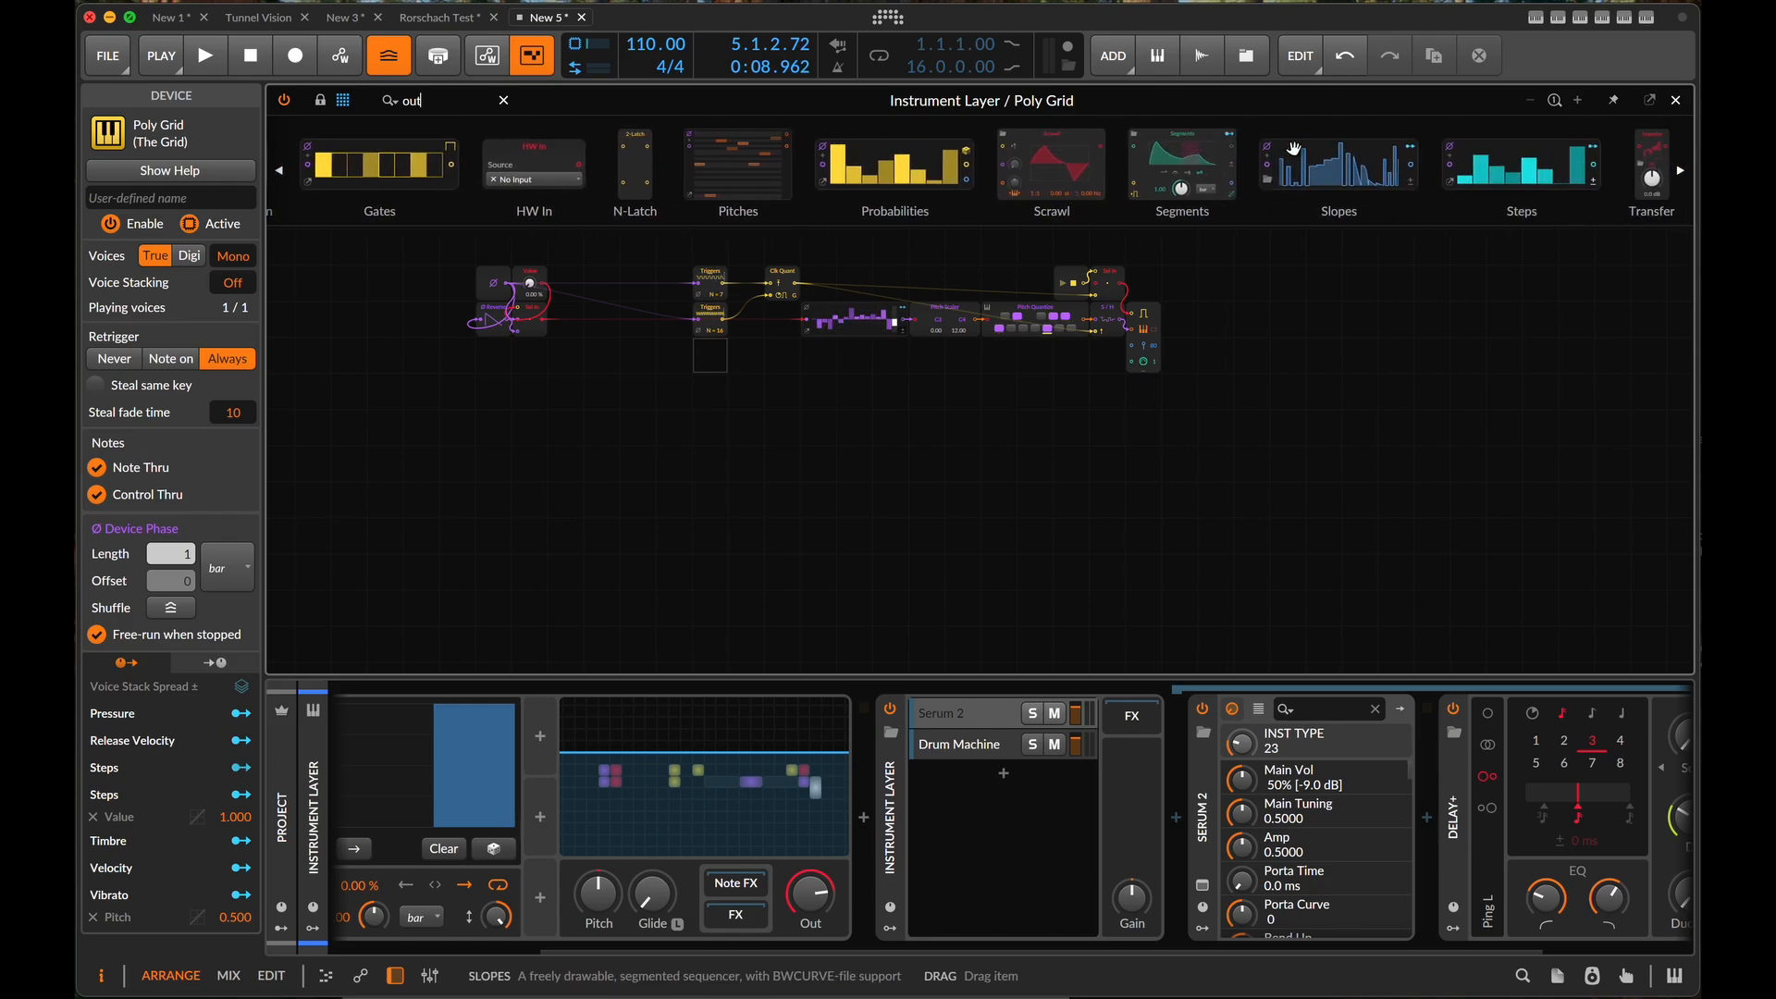
scroll(1293, 148, "left", 13)
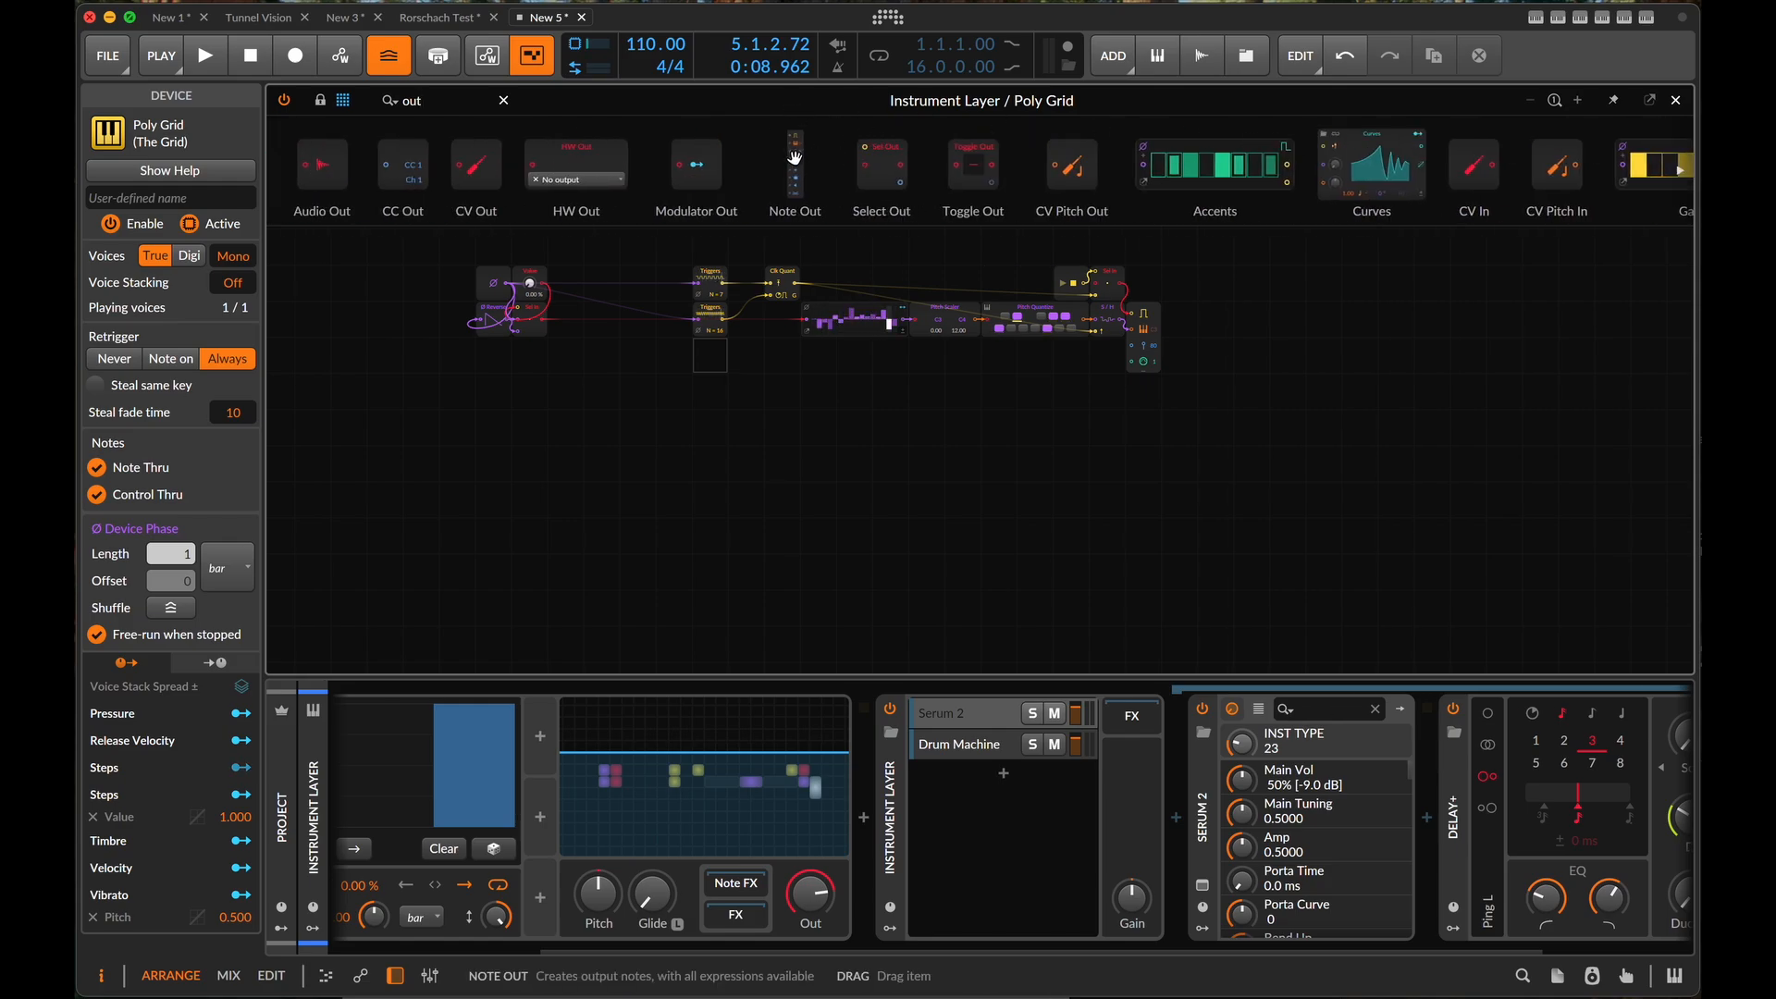
left_click_drag(794, 157, 1154, 481)
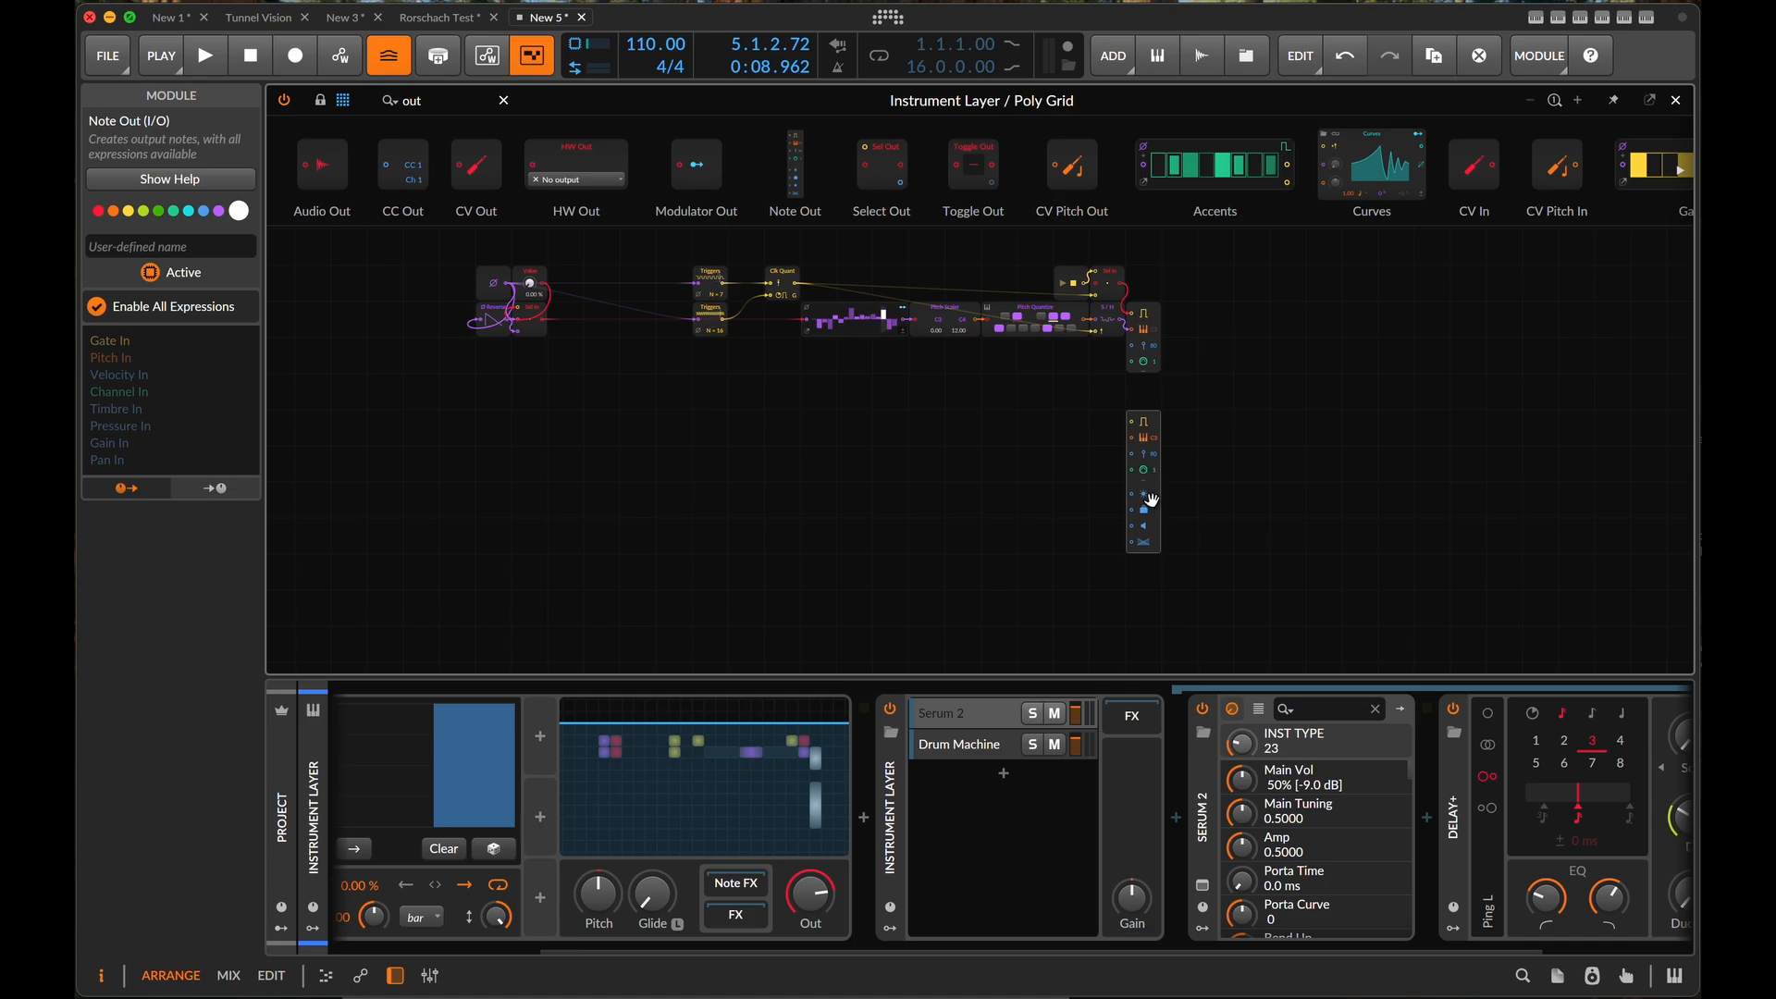
scroll(1149, 490, "up", 5)
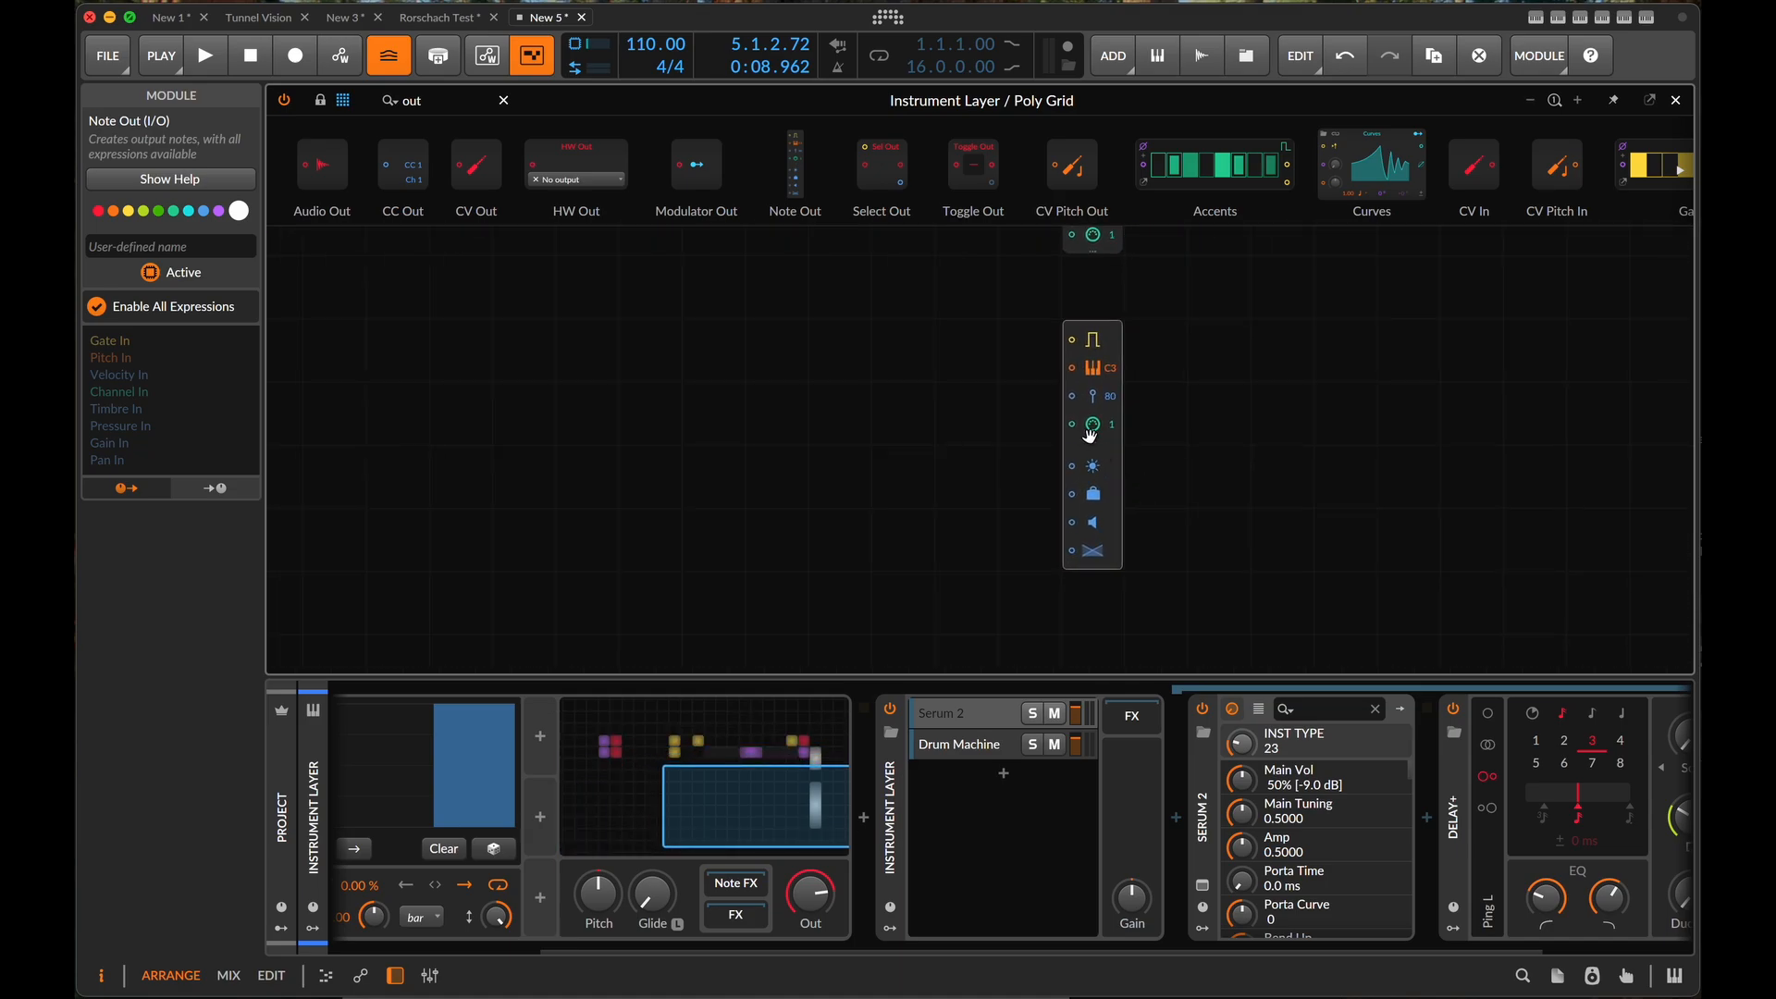
left_click(1093, 440)
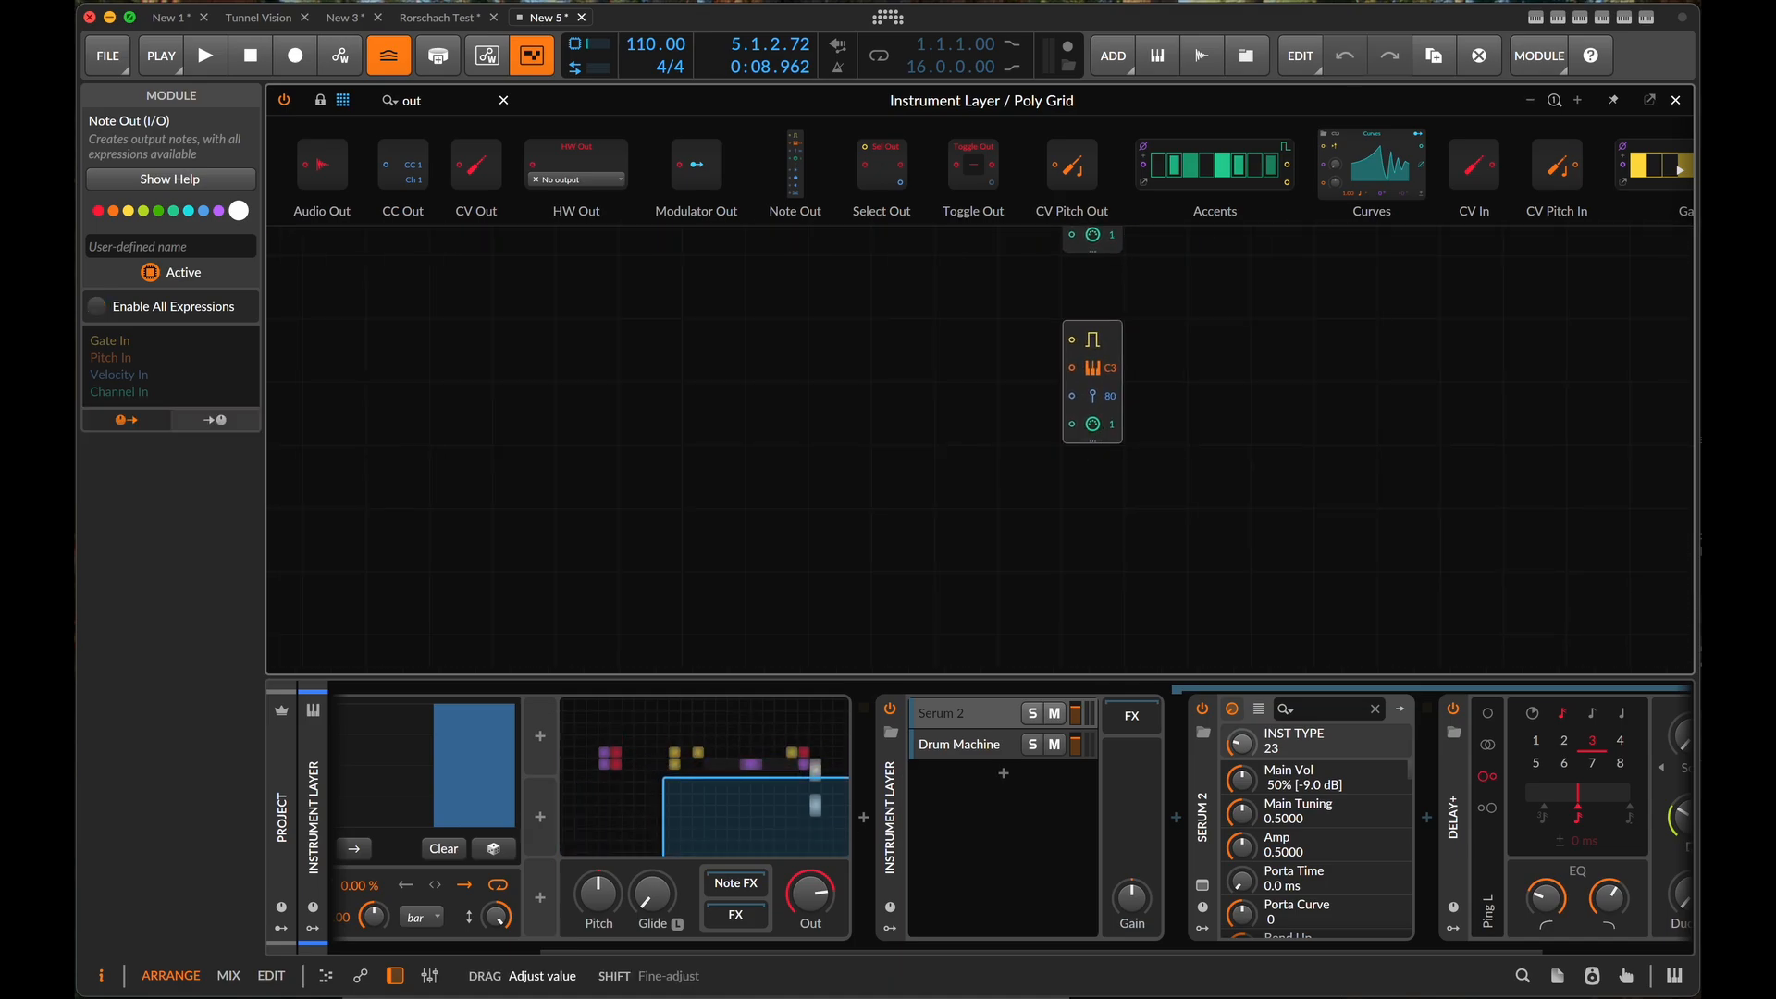
- Set the Drum Machine layer's input channel to 2
left_click(998, 751)
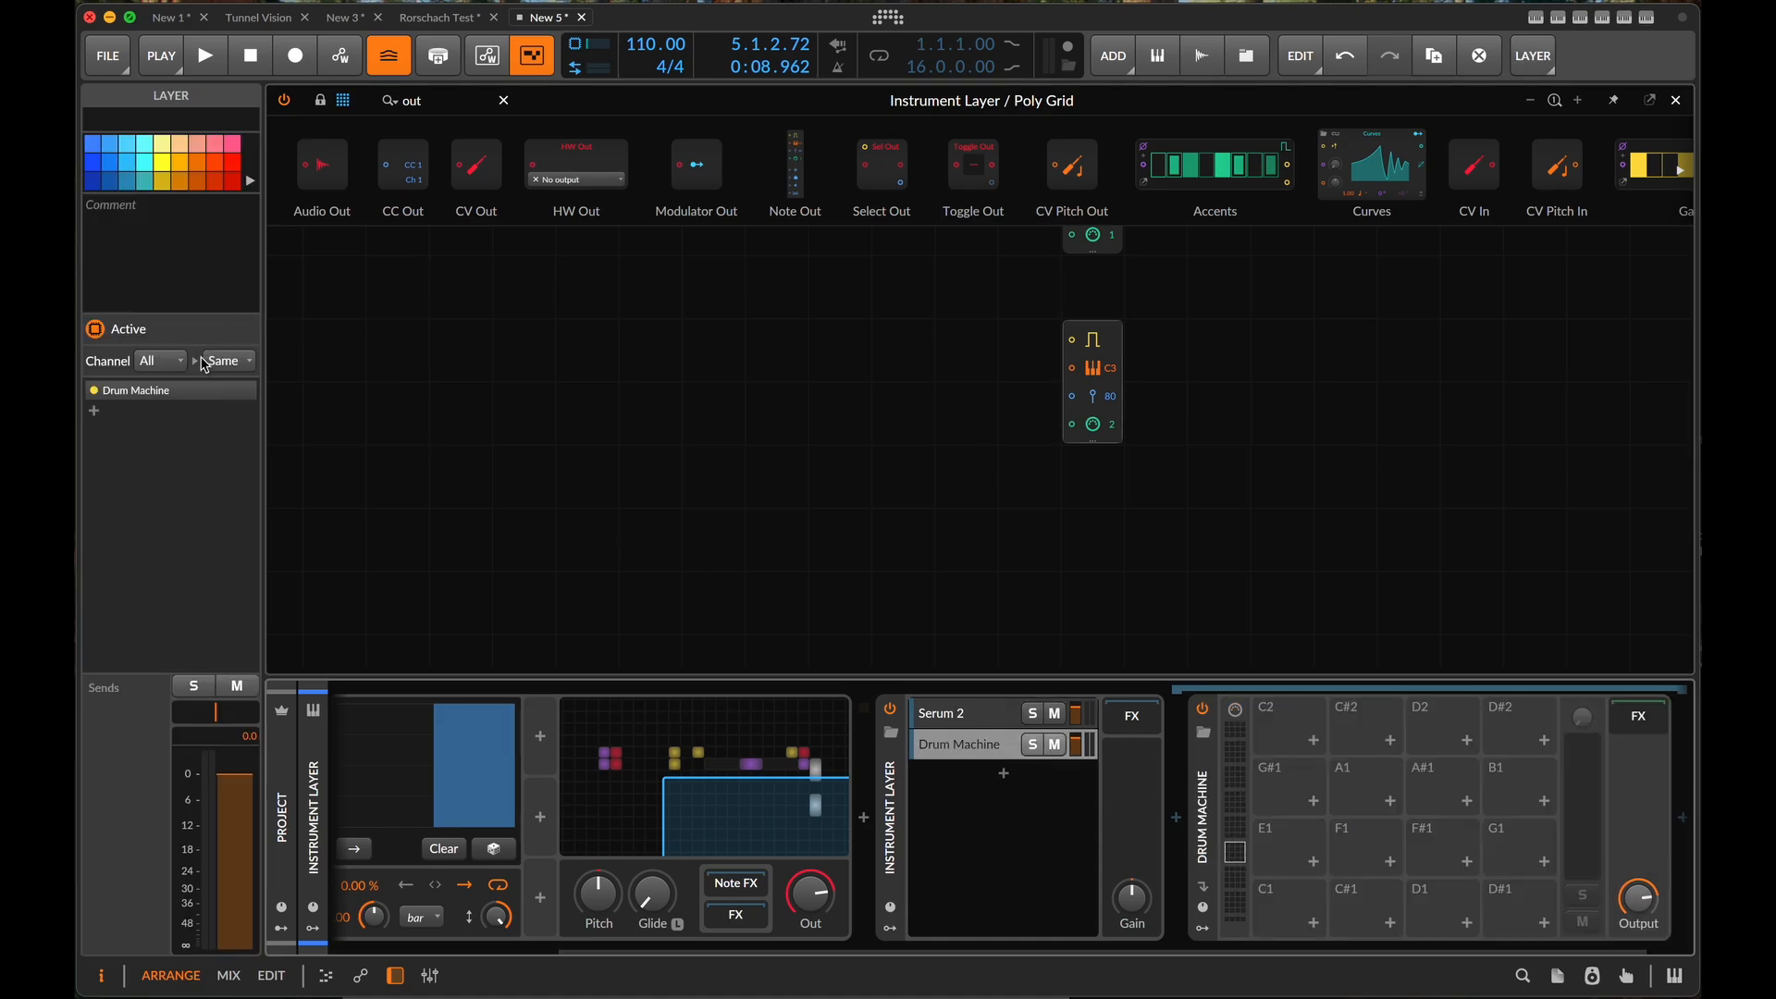
left_click(167, 369)
left_click(194, 413)
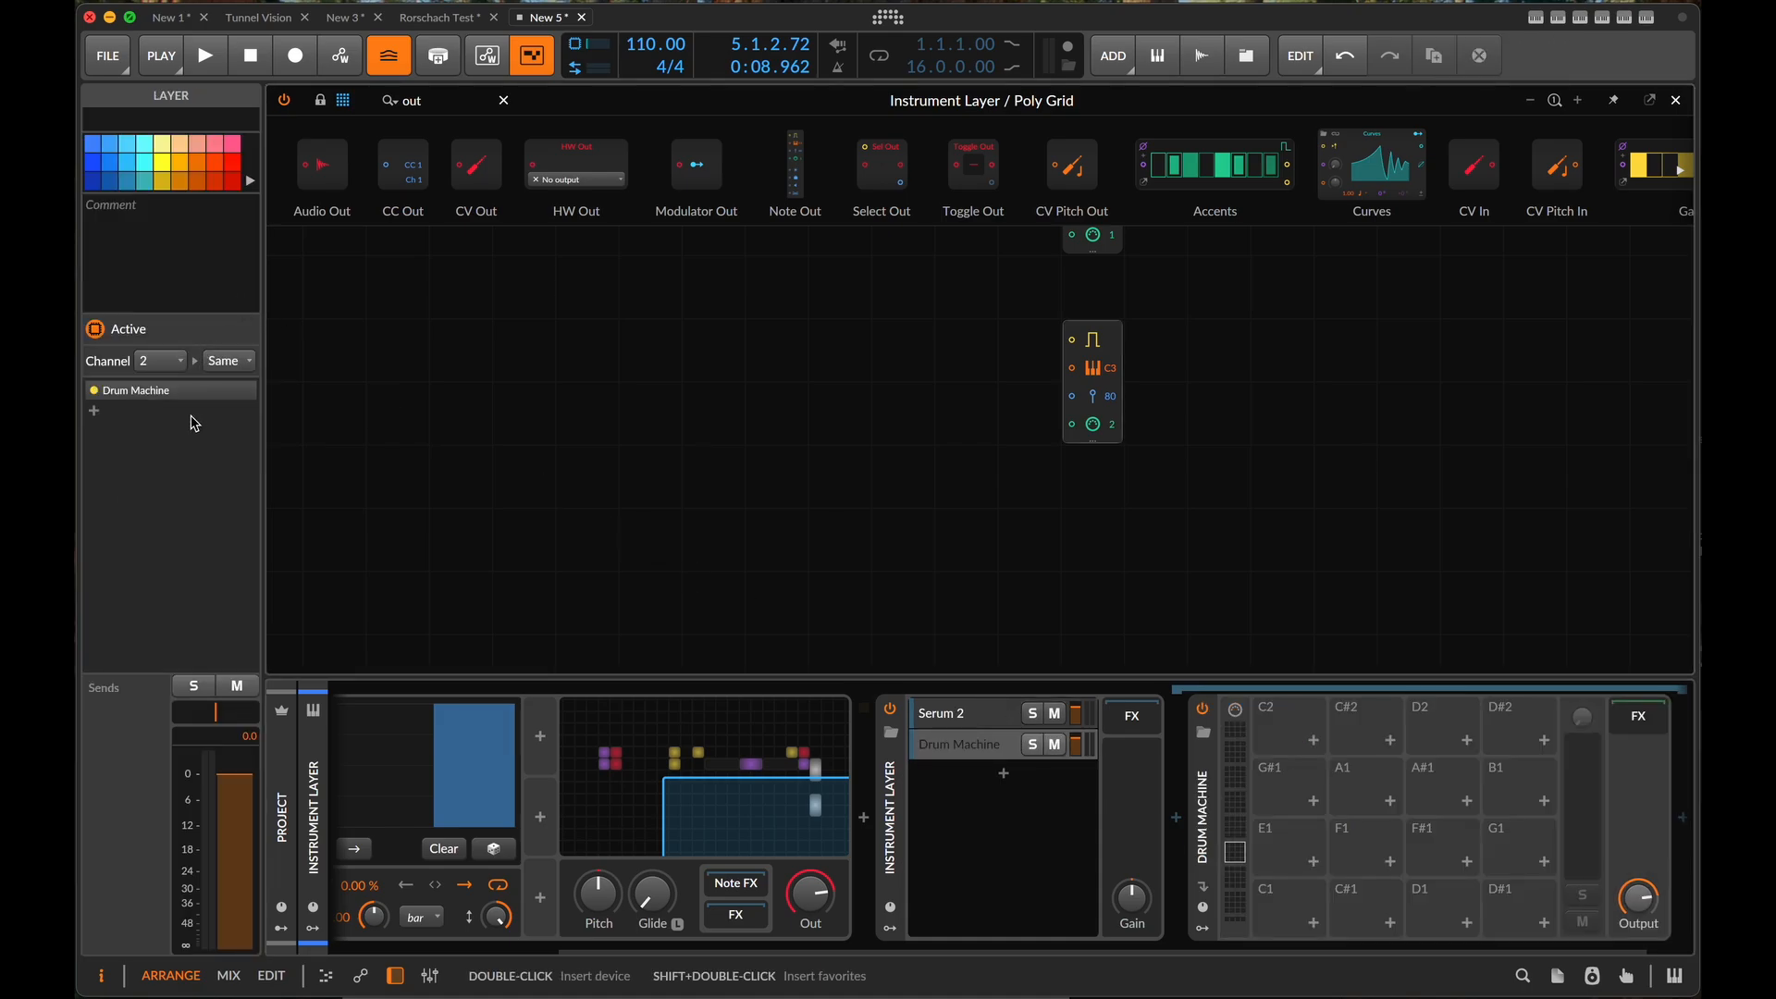
scroll(685, 393, "up", 2)
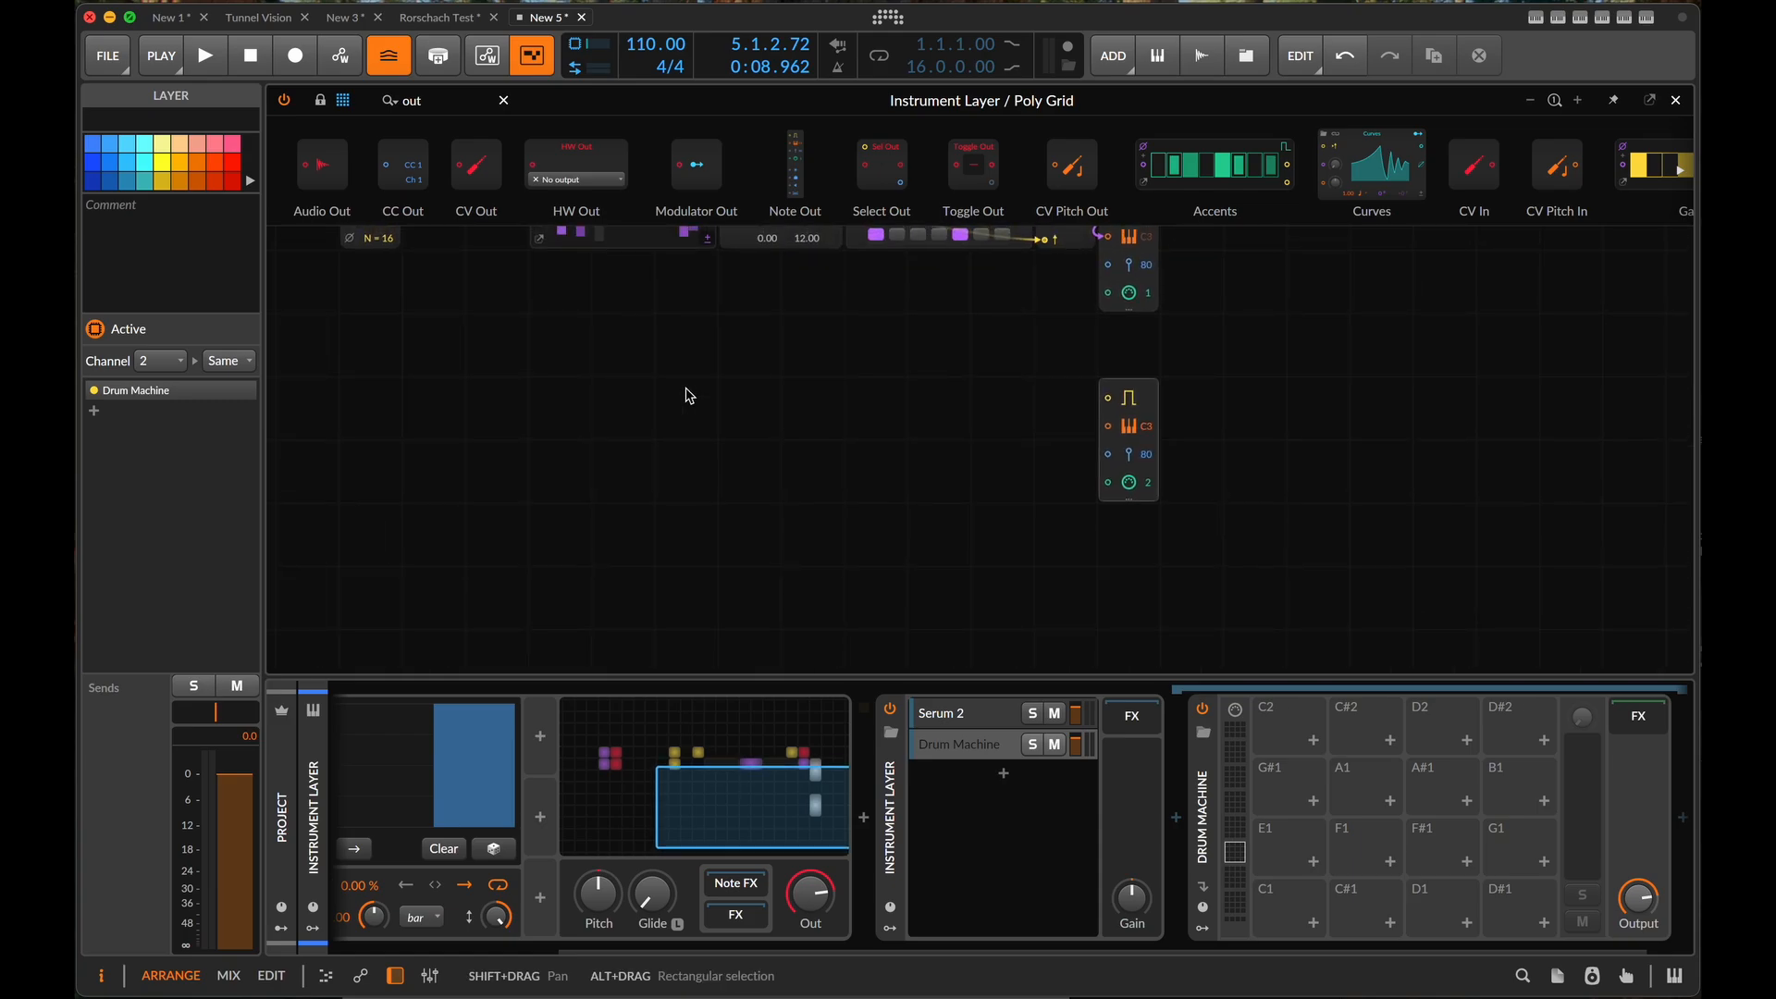
scroll(777, 336, "up", 4)
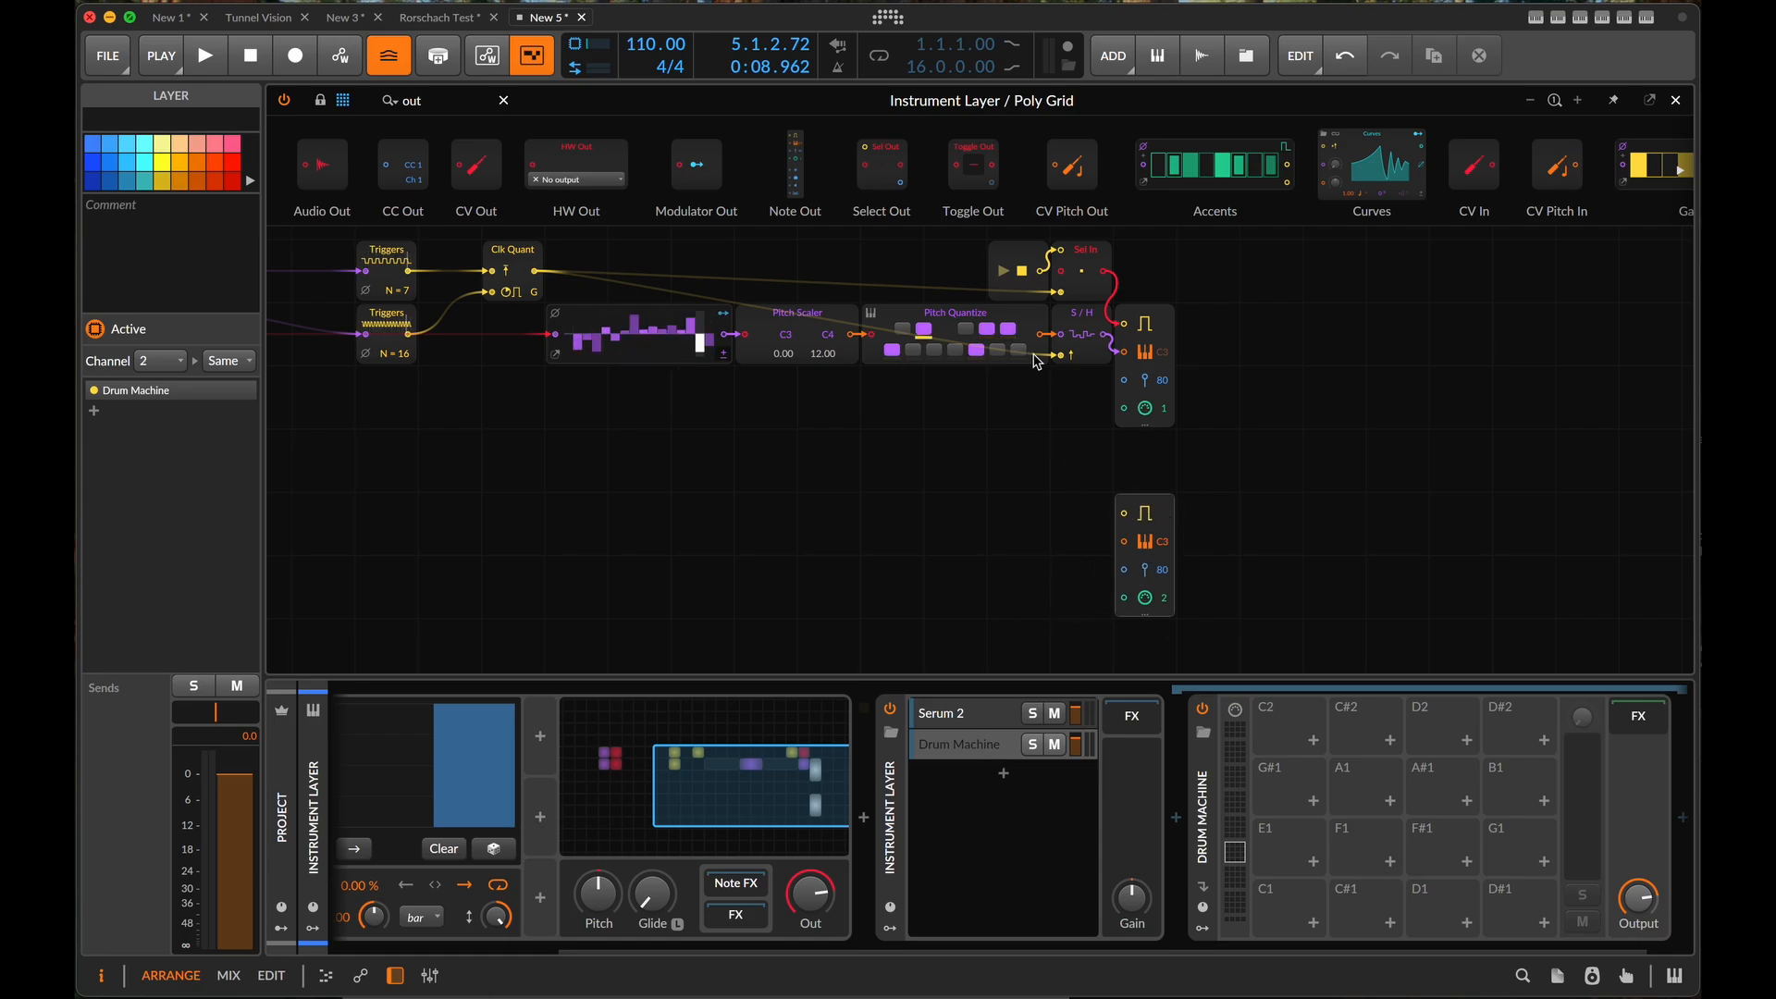
- Close the Poly Grid editor and slice the GTR track's A2-bounce-1 clip into the Drum Machine, slicing at Onset
left_click(1675, 100)
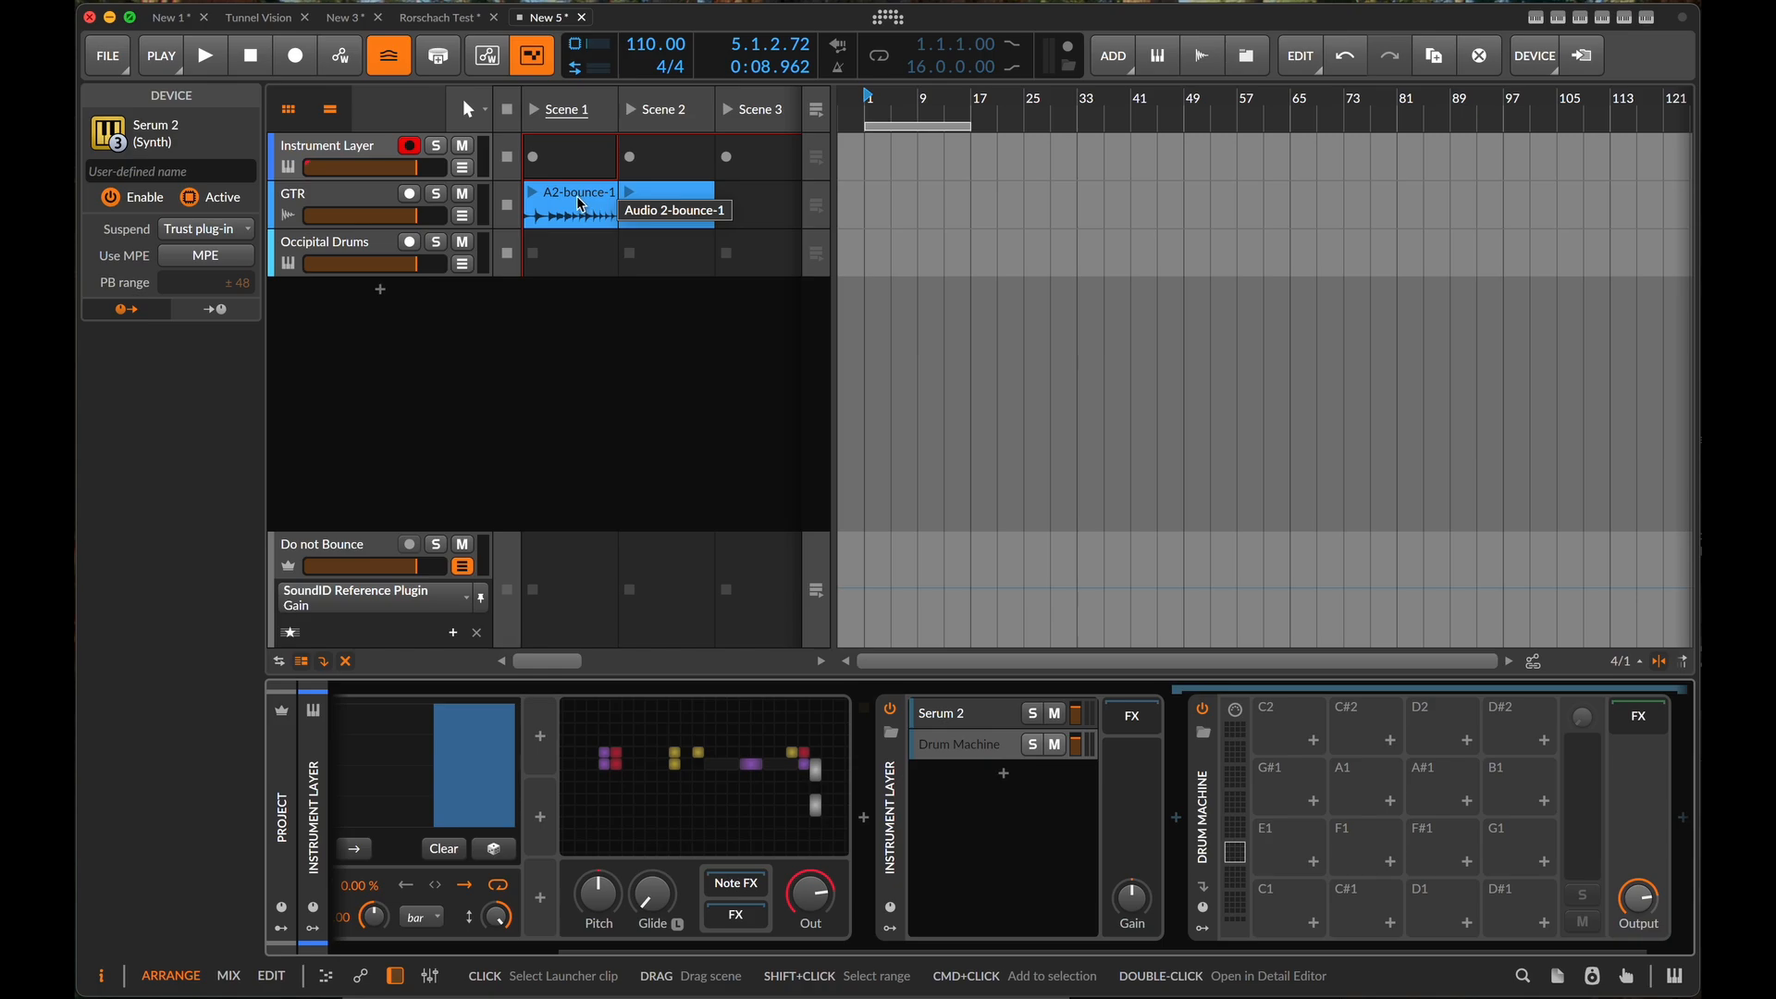
left_click_drag(581, 204, 1353, 849)
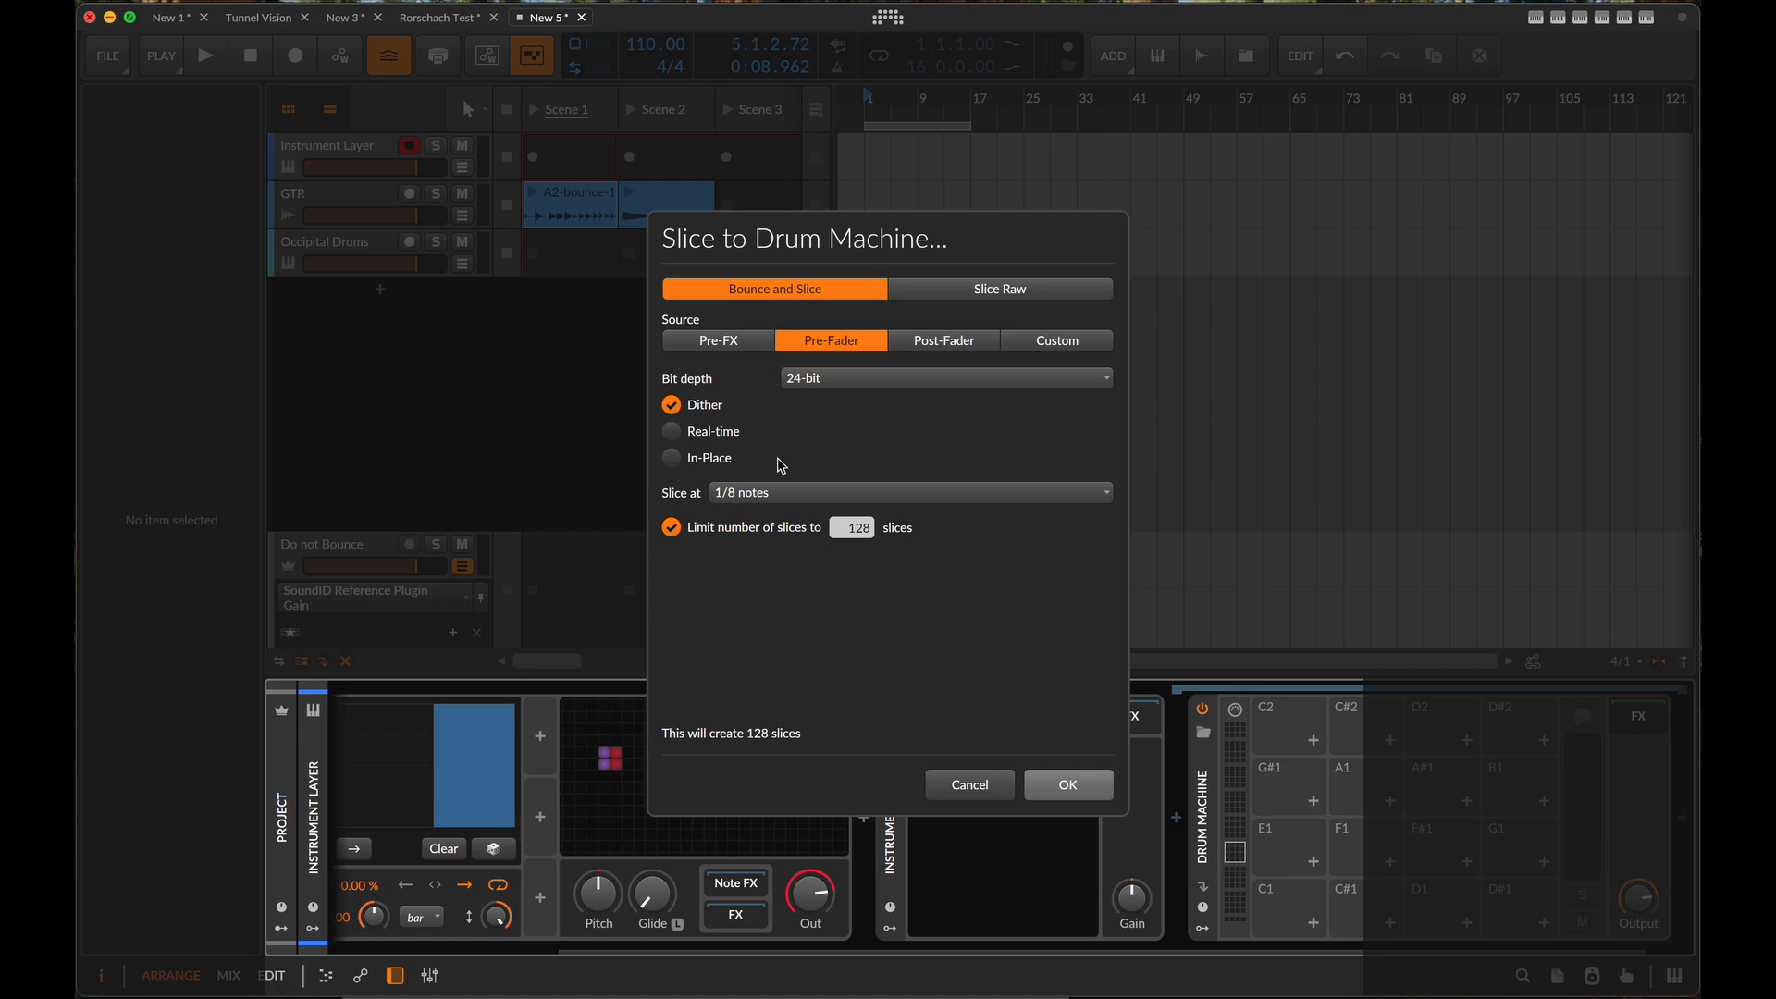
left_click(791, 504)
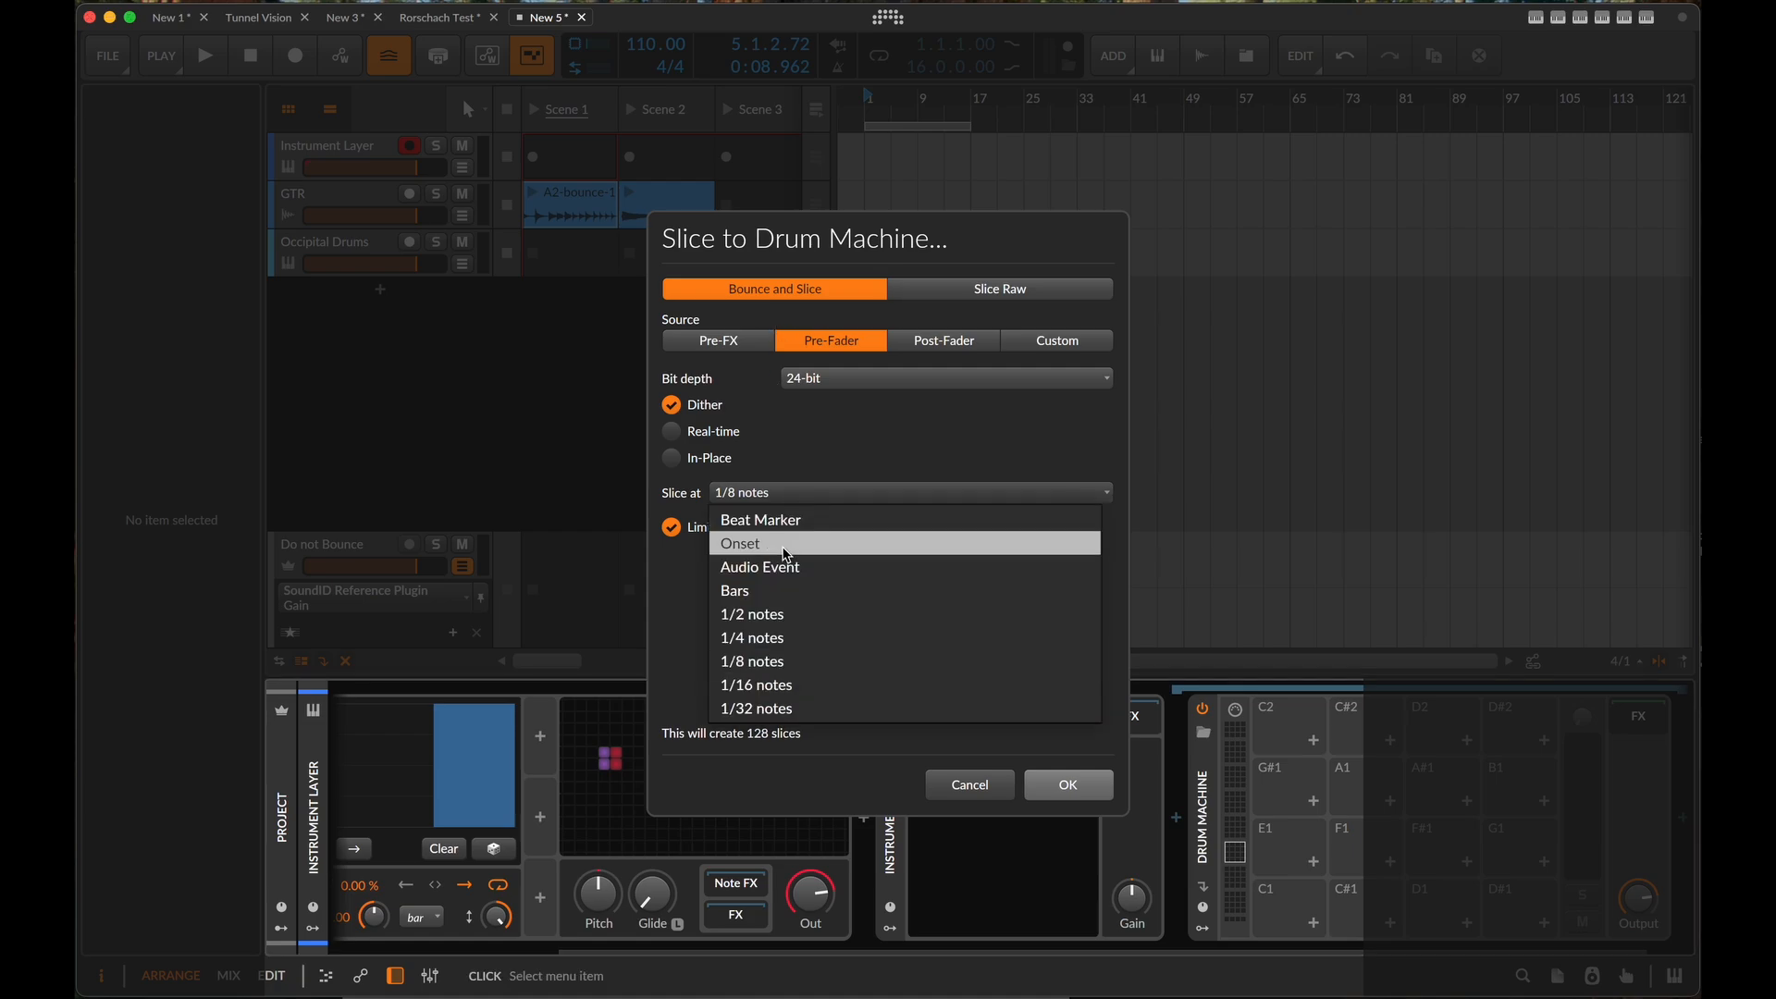
left_click(786, 548)
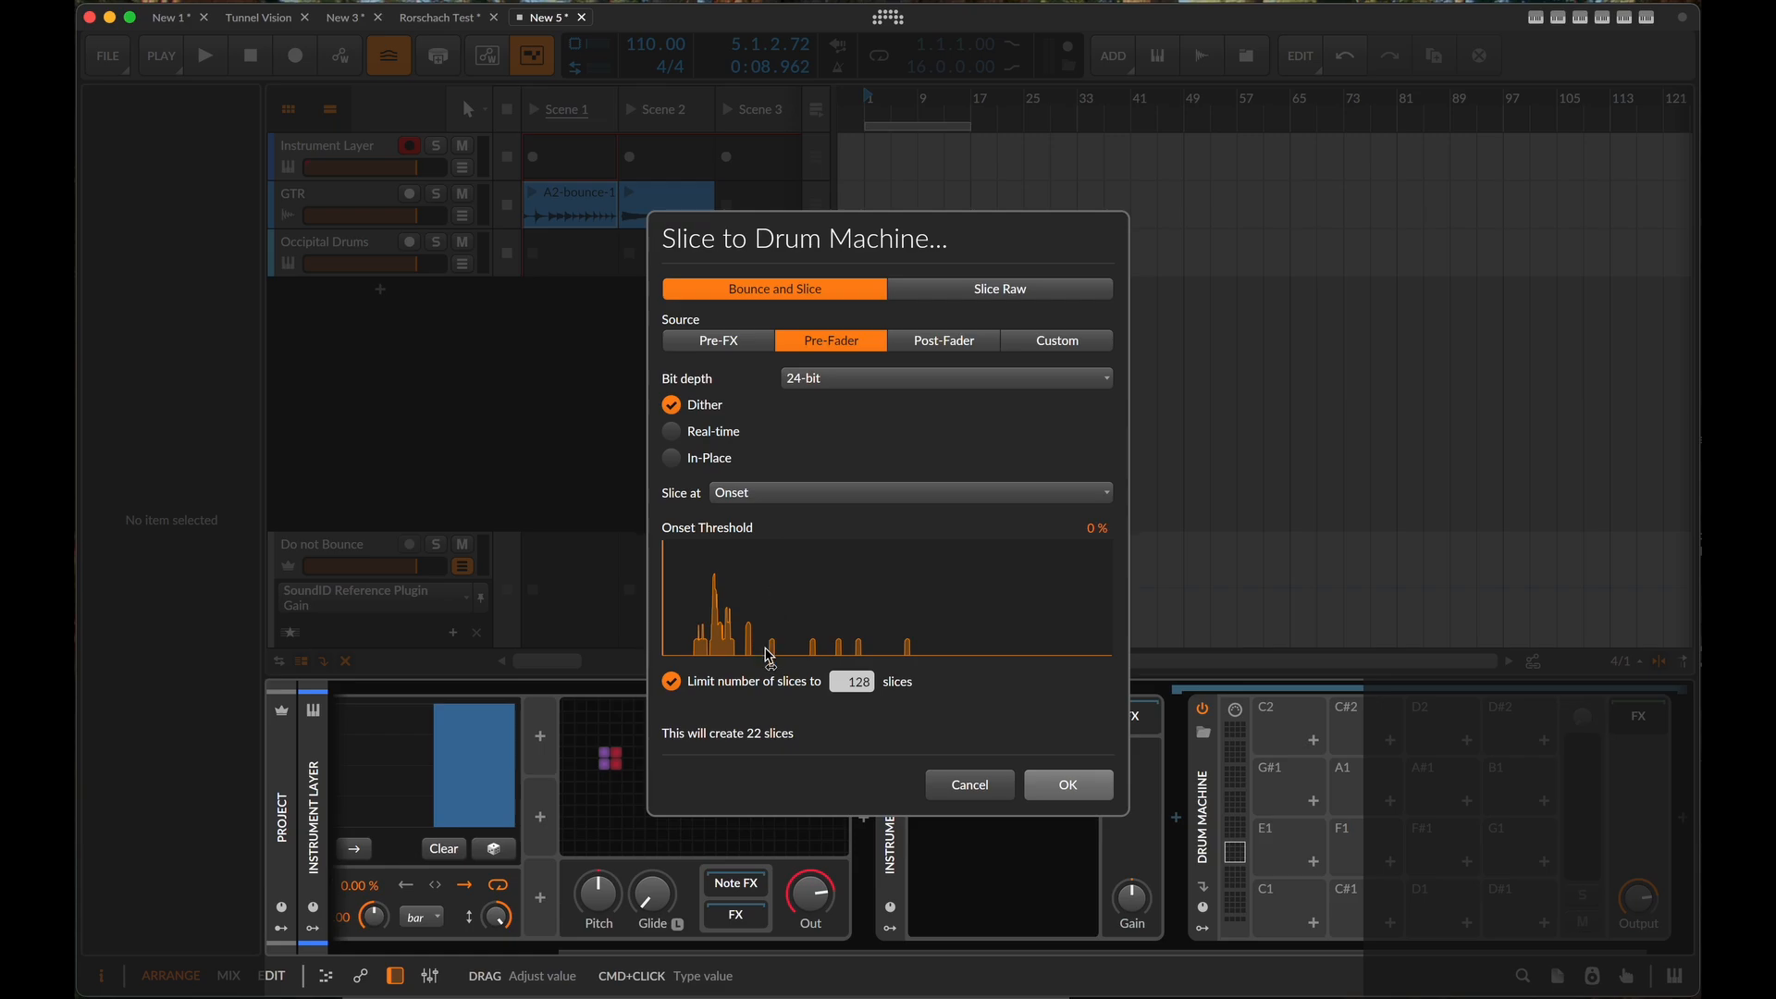
left_click(1067, 785)
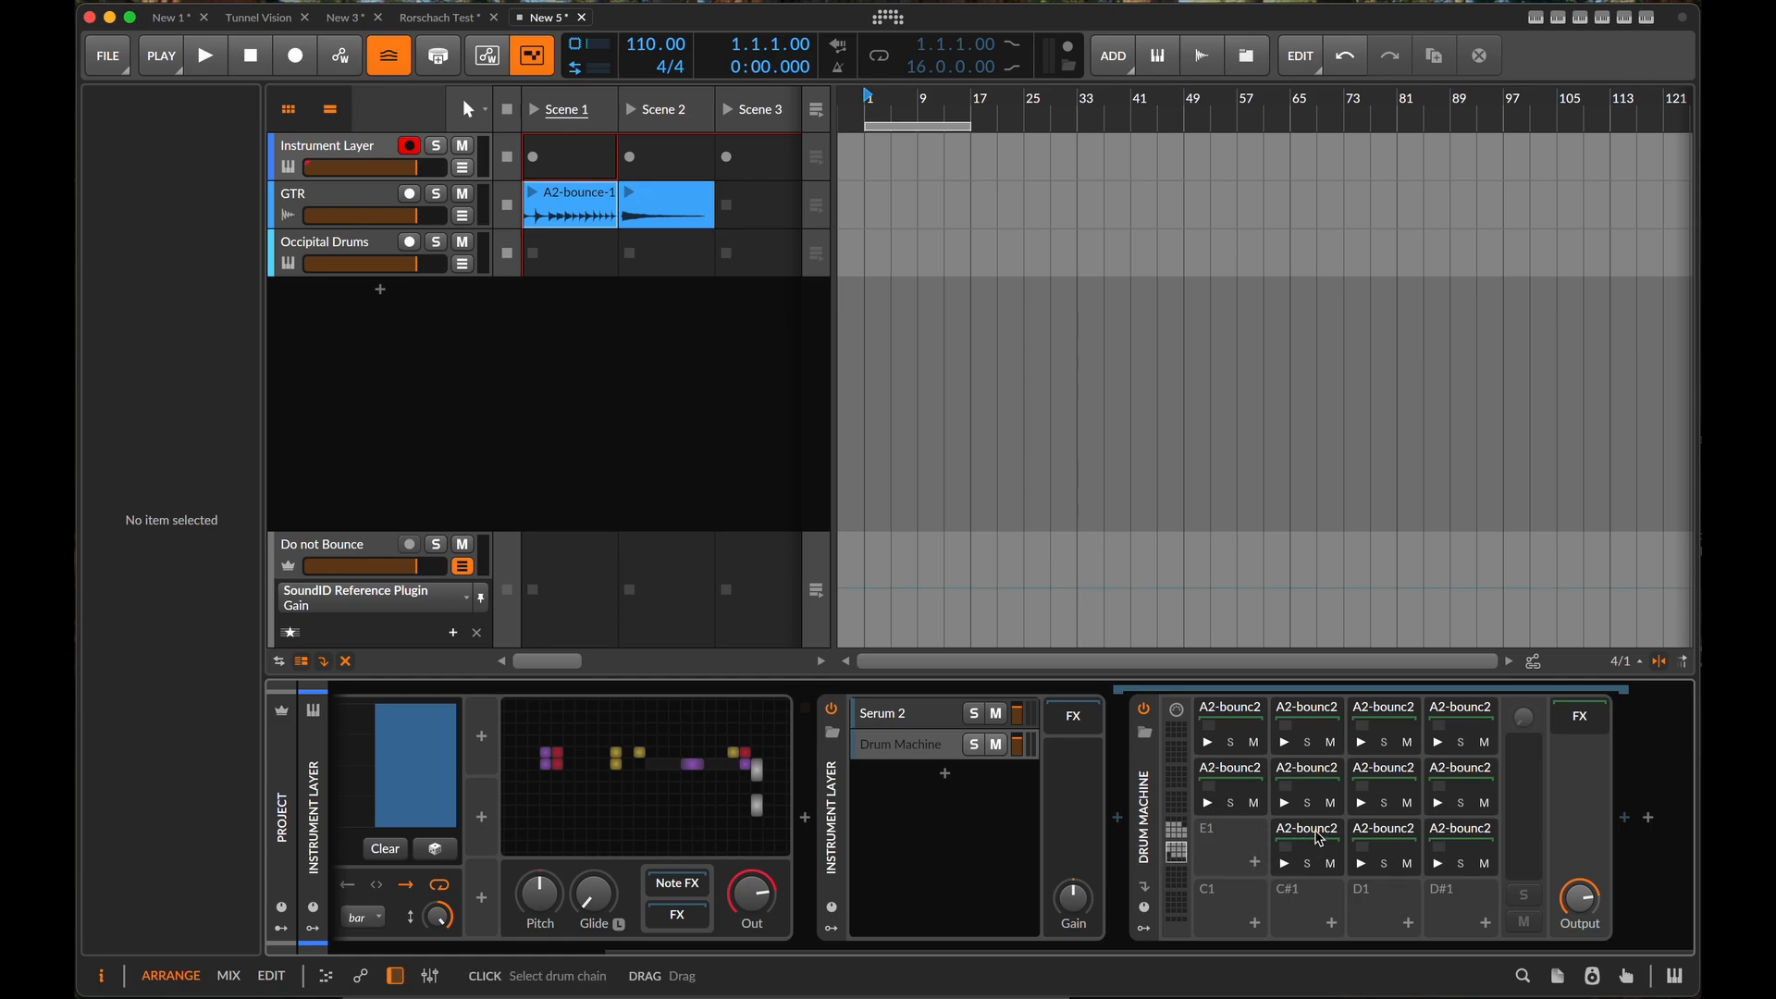
- Move all the sliced drum chains down together so the first slice sits on pad C1
left_click(1475, 863)
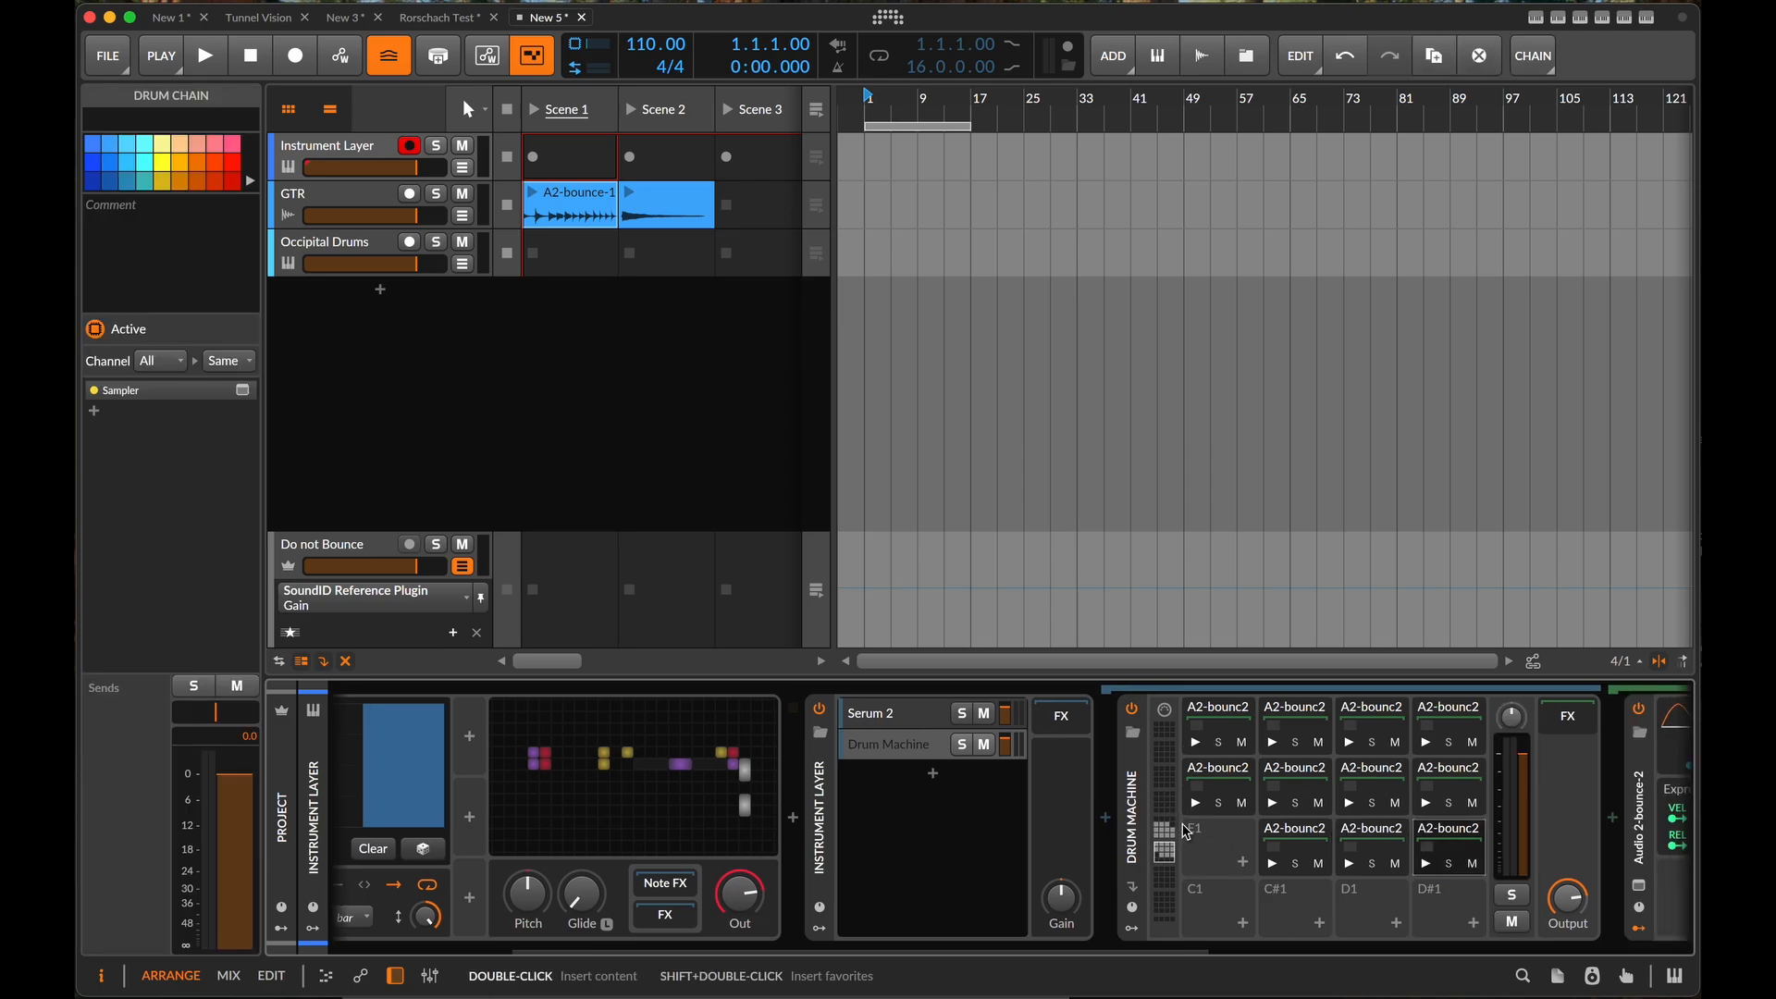
key("ctrl+a")
left_click_drag(1225, 893, 1224, 899)
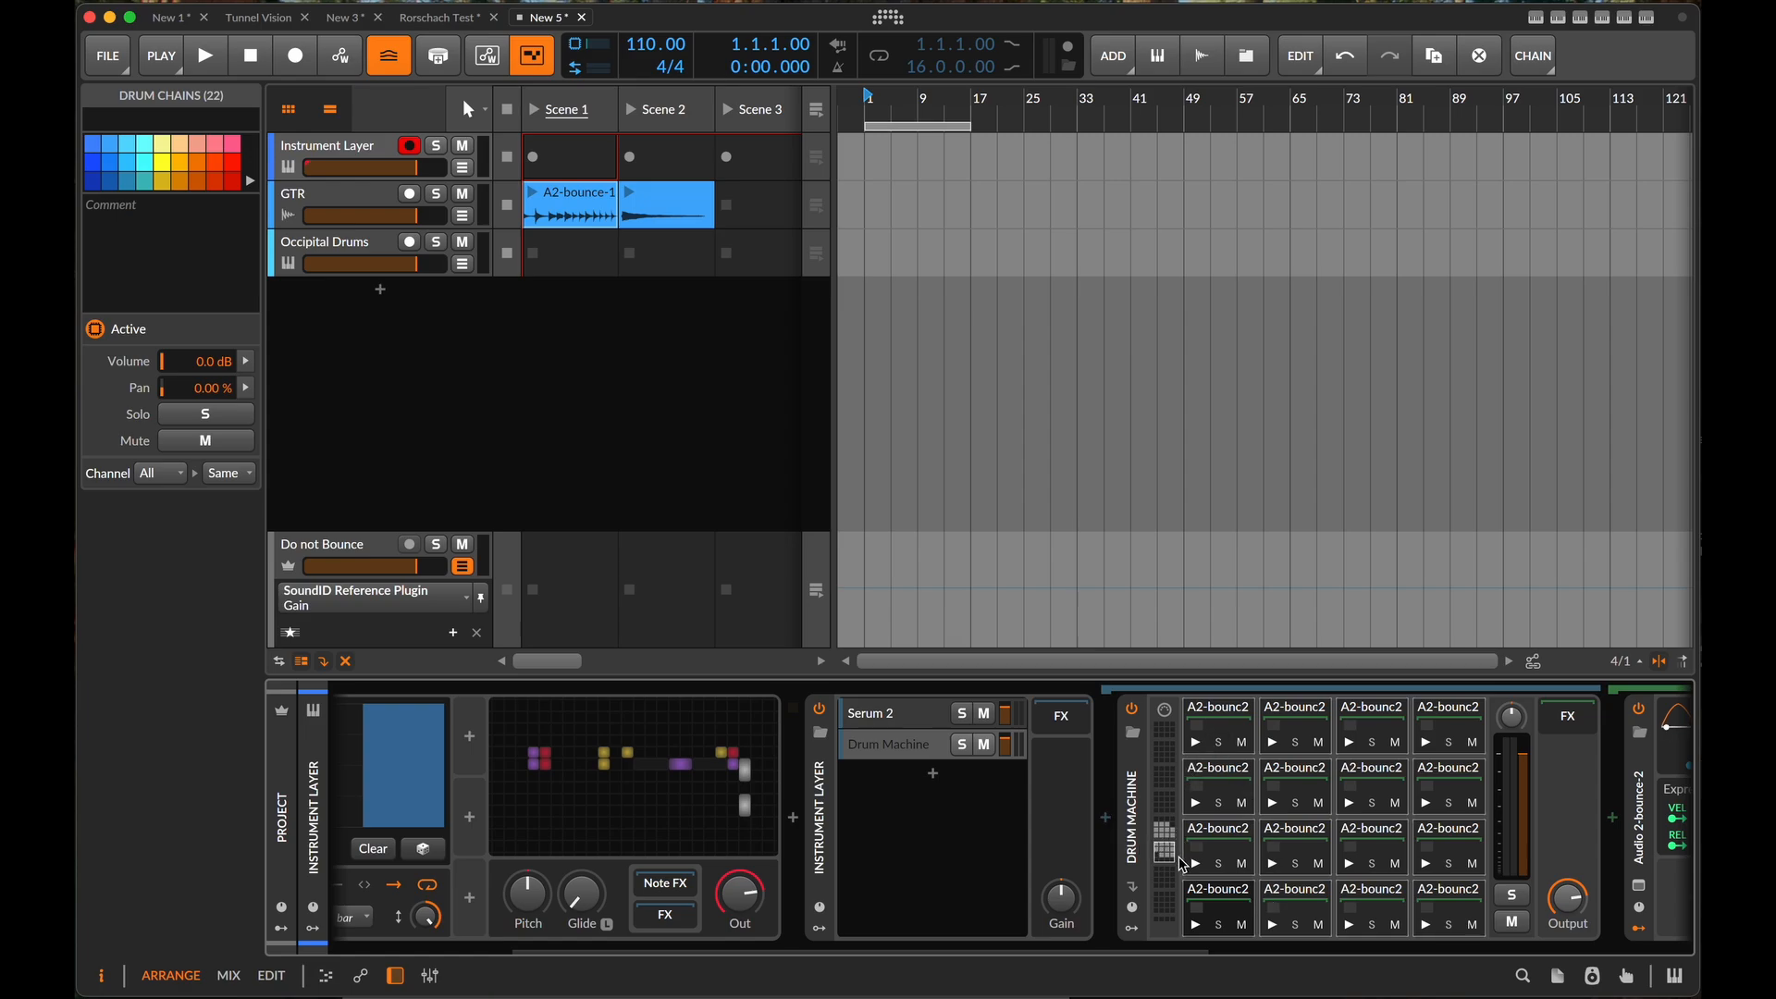
scroll(1154, 856, "right", 1)
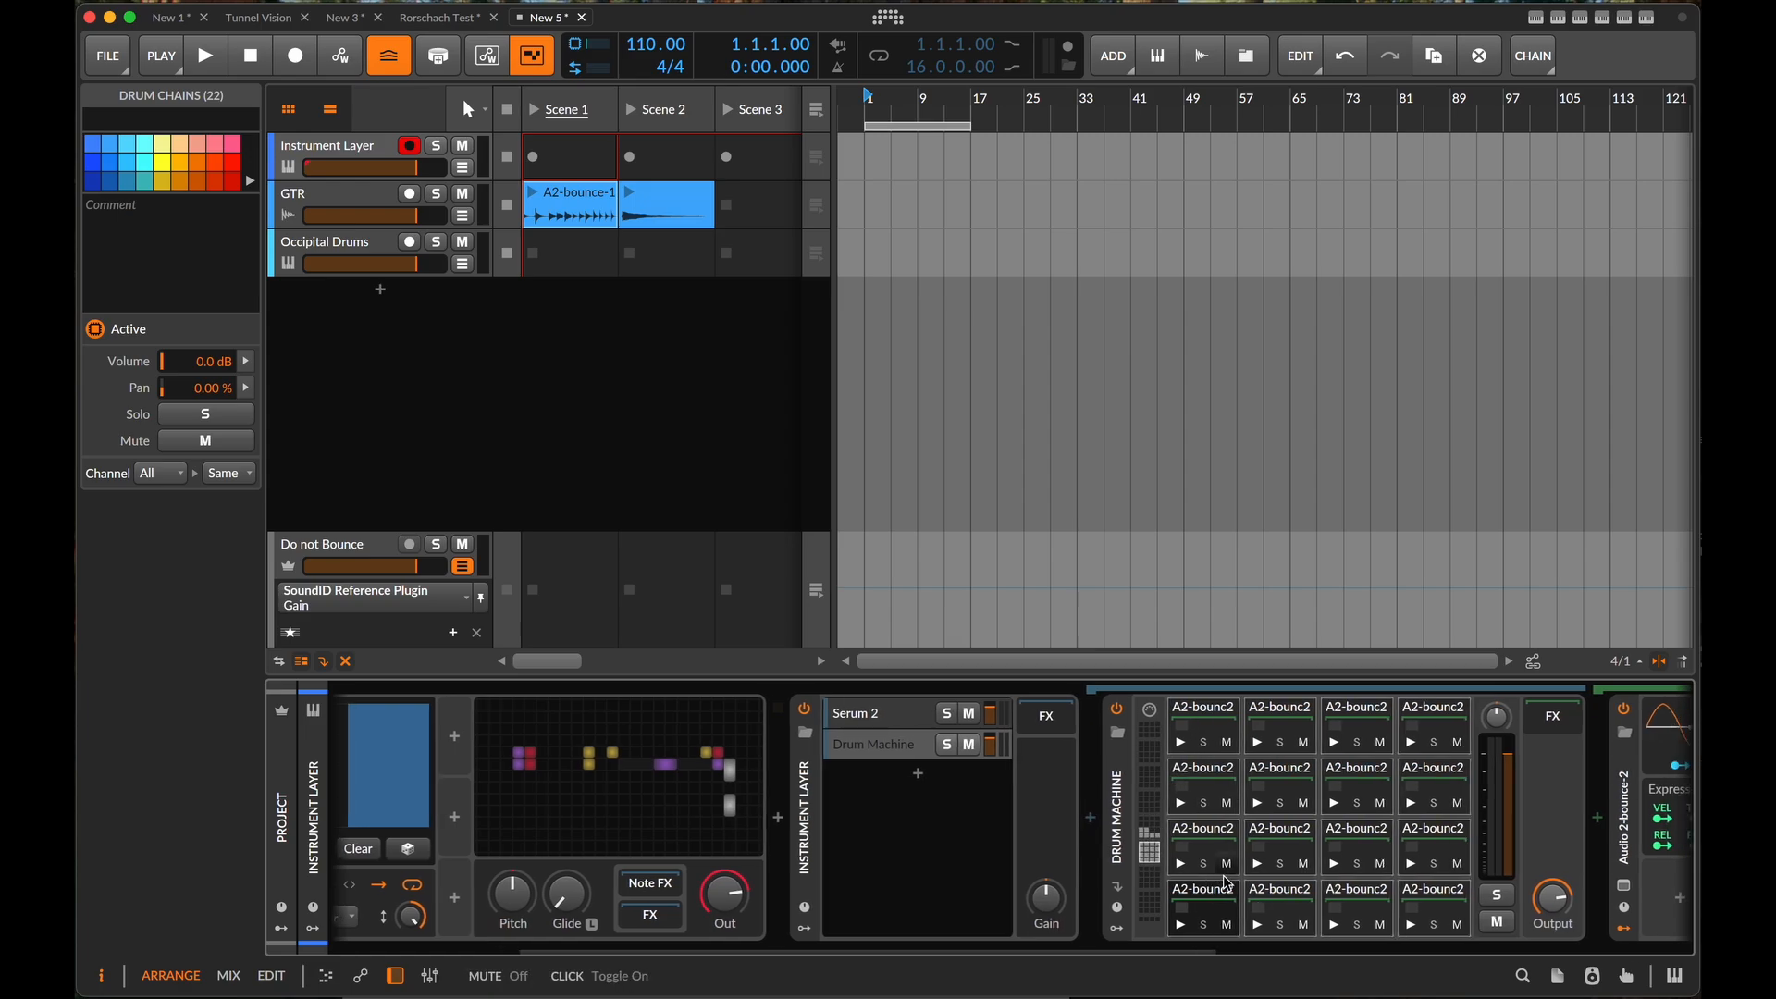
left_click_drag(1155, 864, 1146, 838)
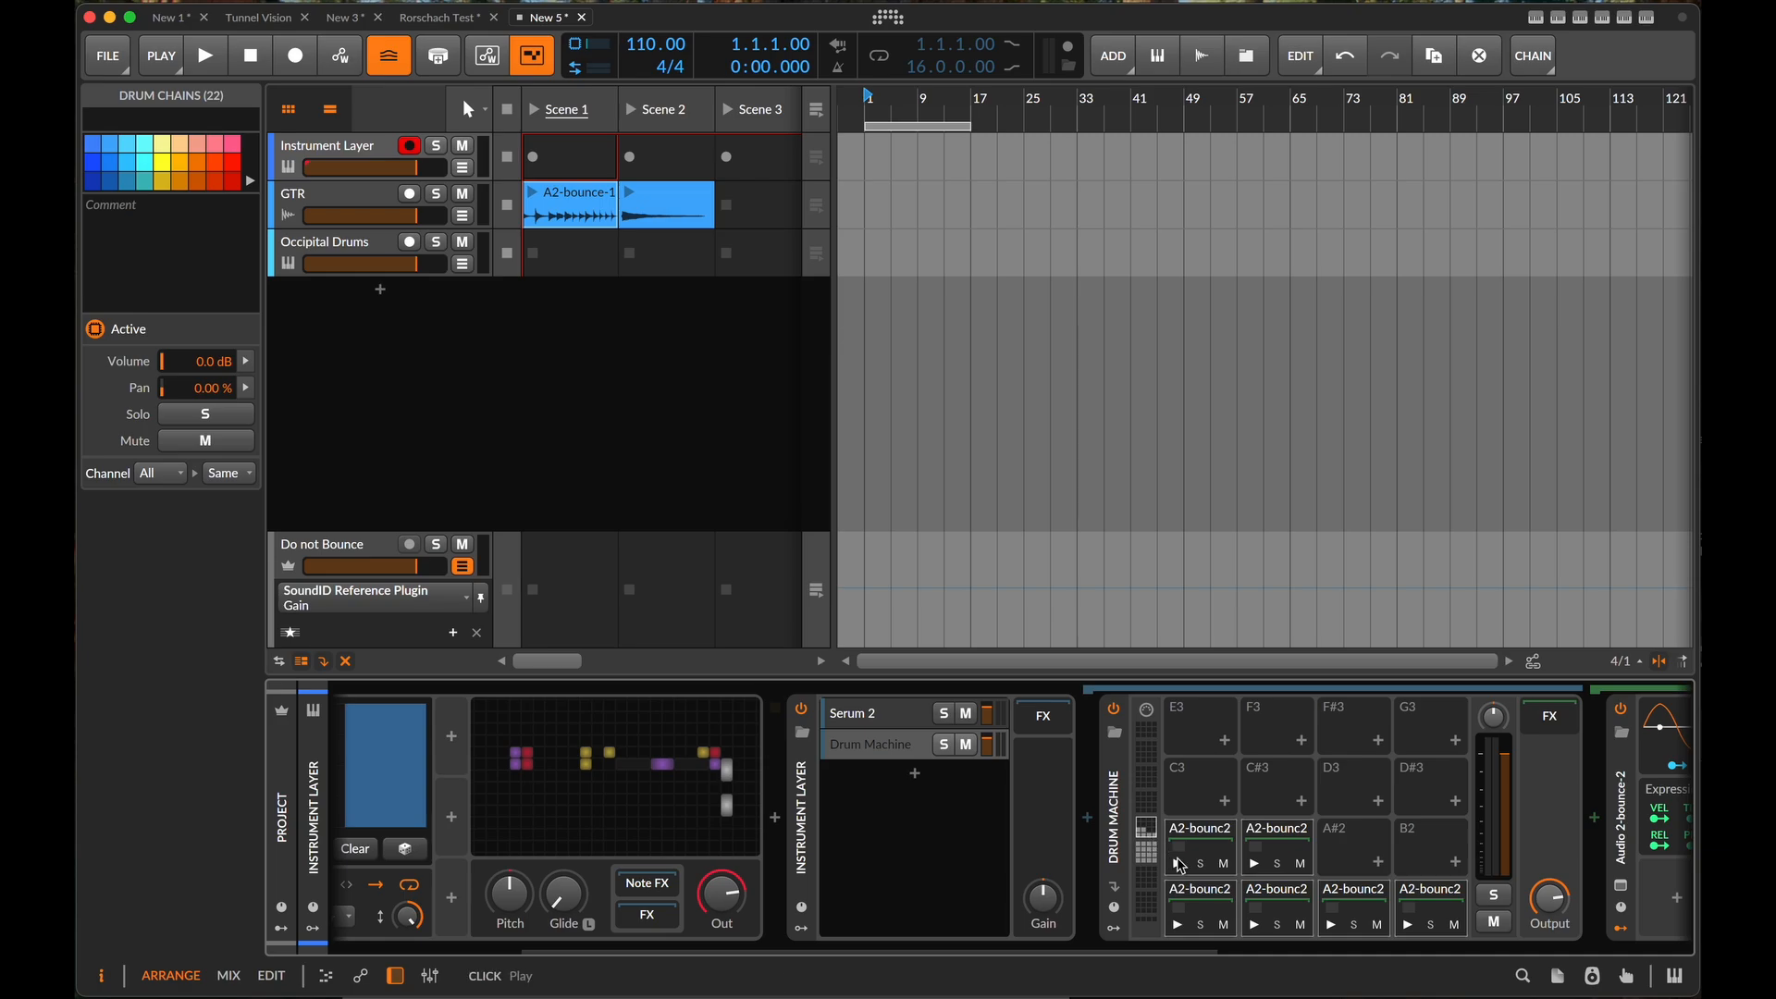
left_click(1132, 848)
left_click(1146, 851)
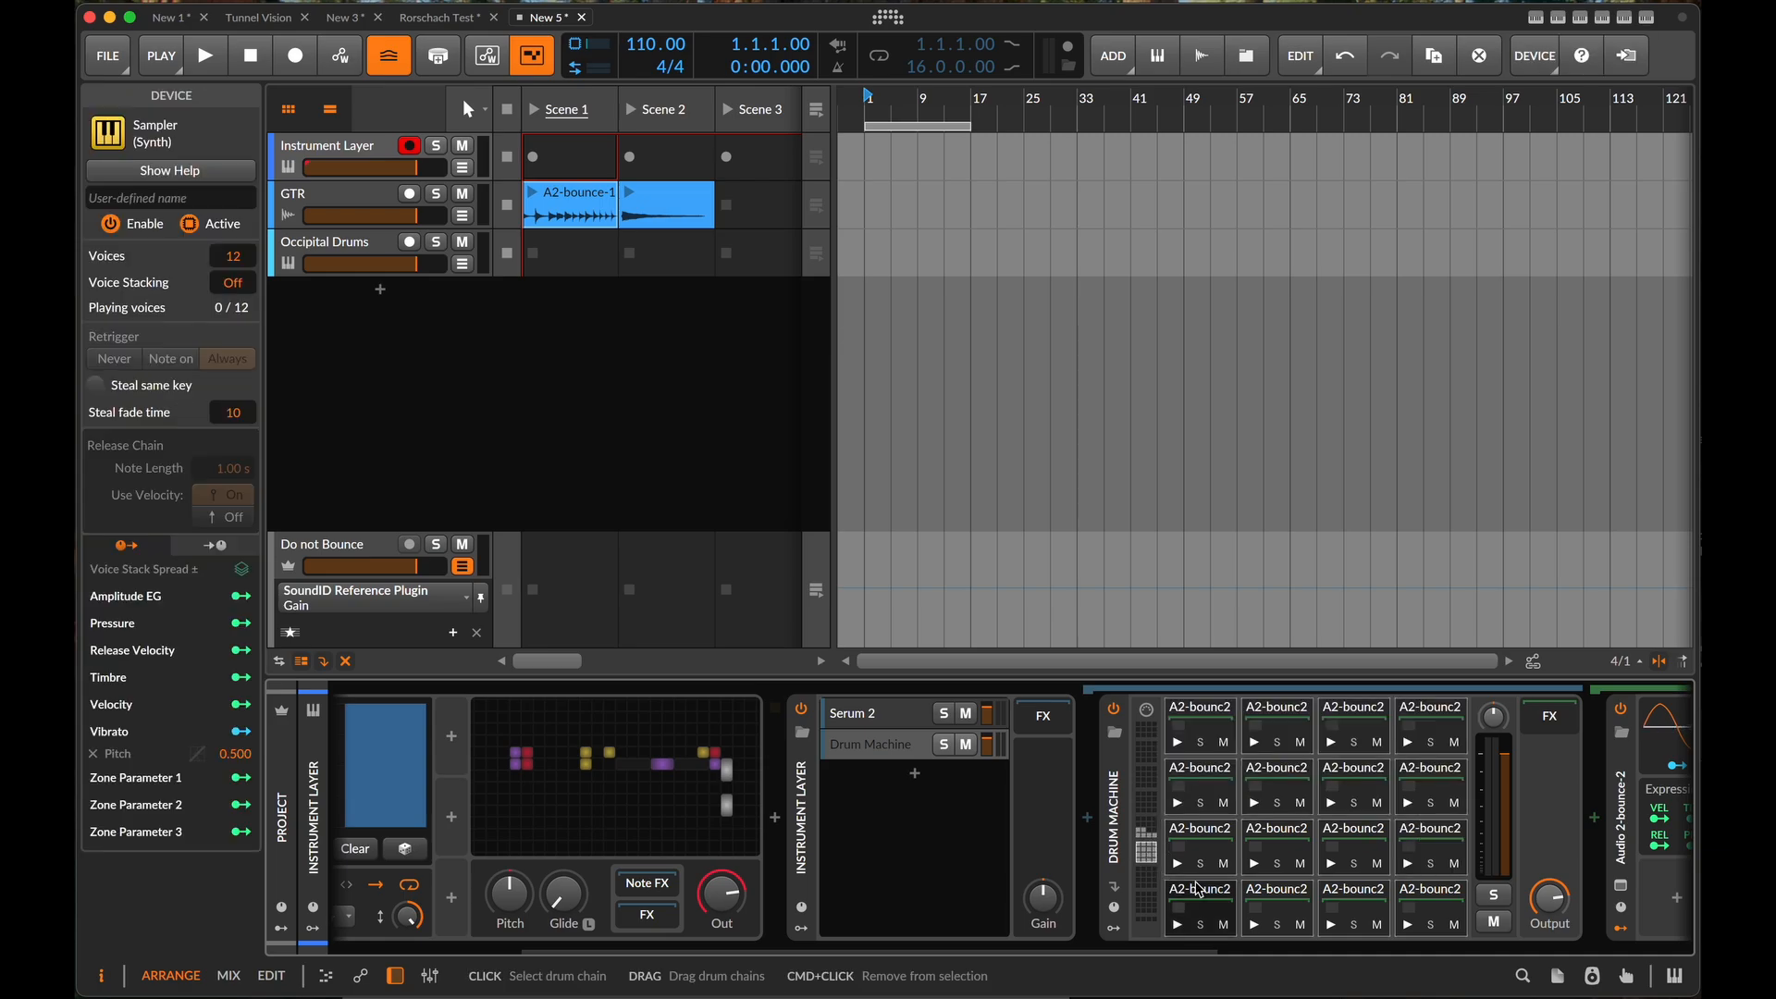
- Audition the slices on the Drum Machine pads from C1 through B1
left_click(1178, 924)
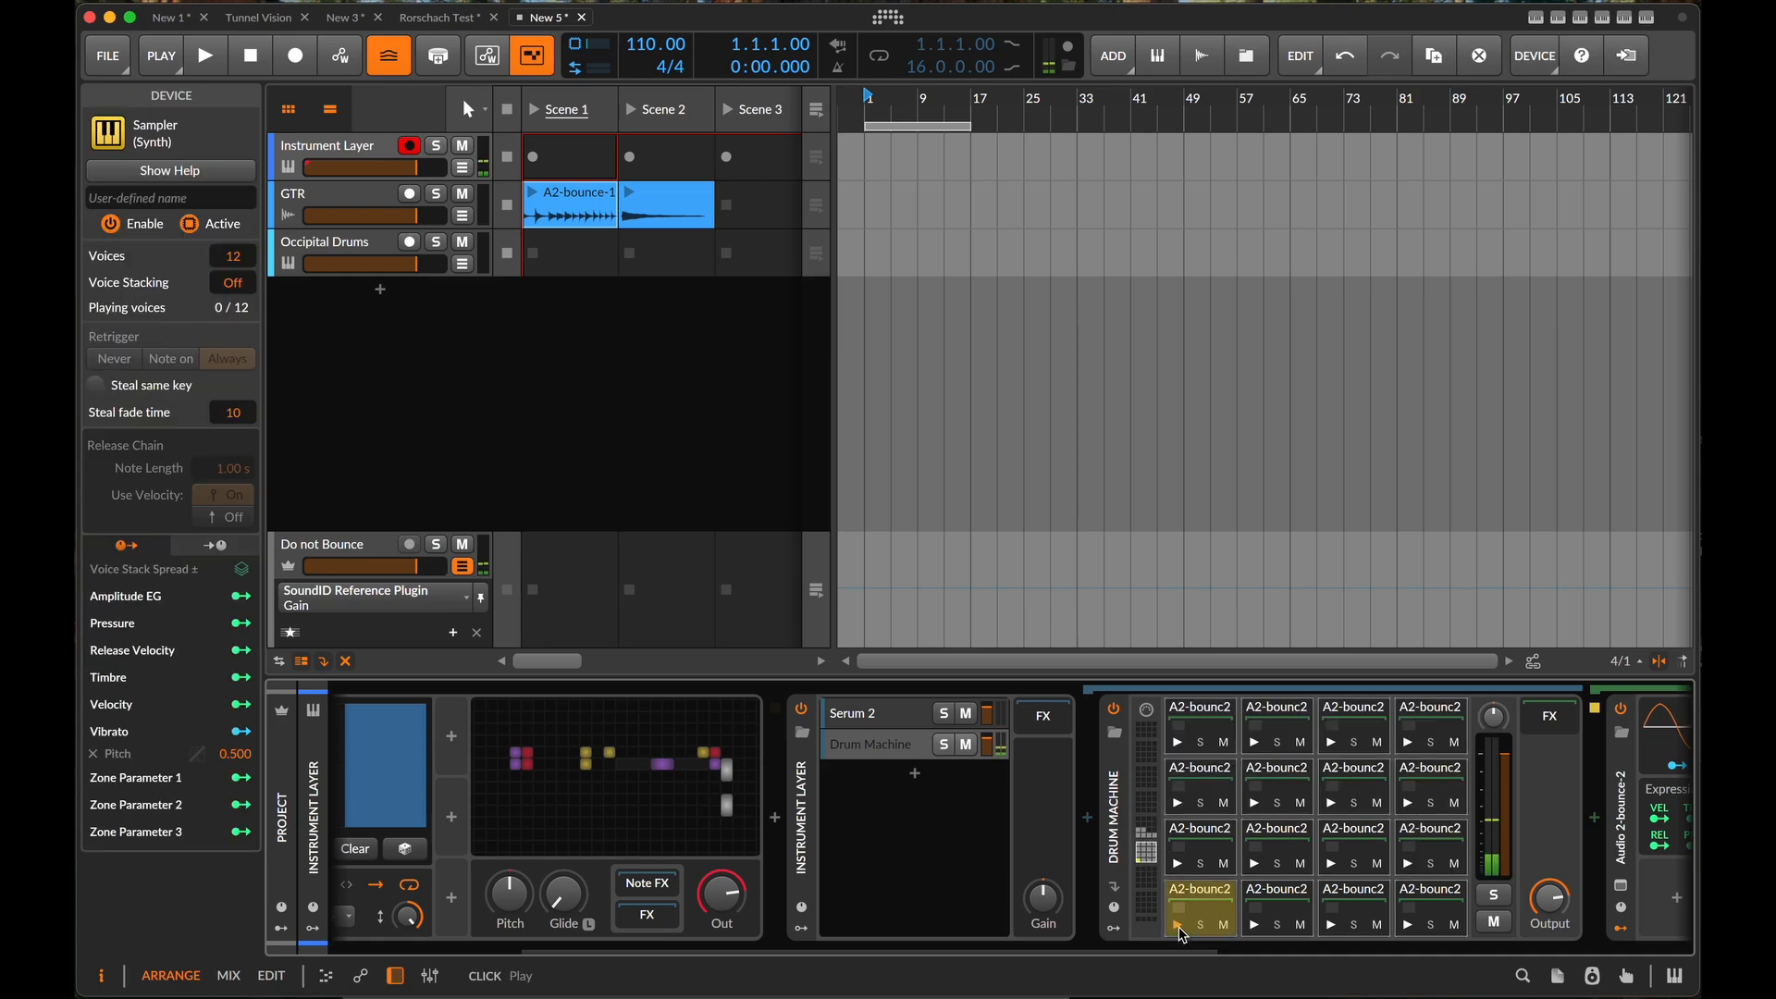
left_click(1256, 924)
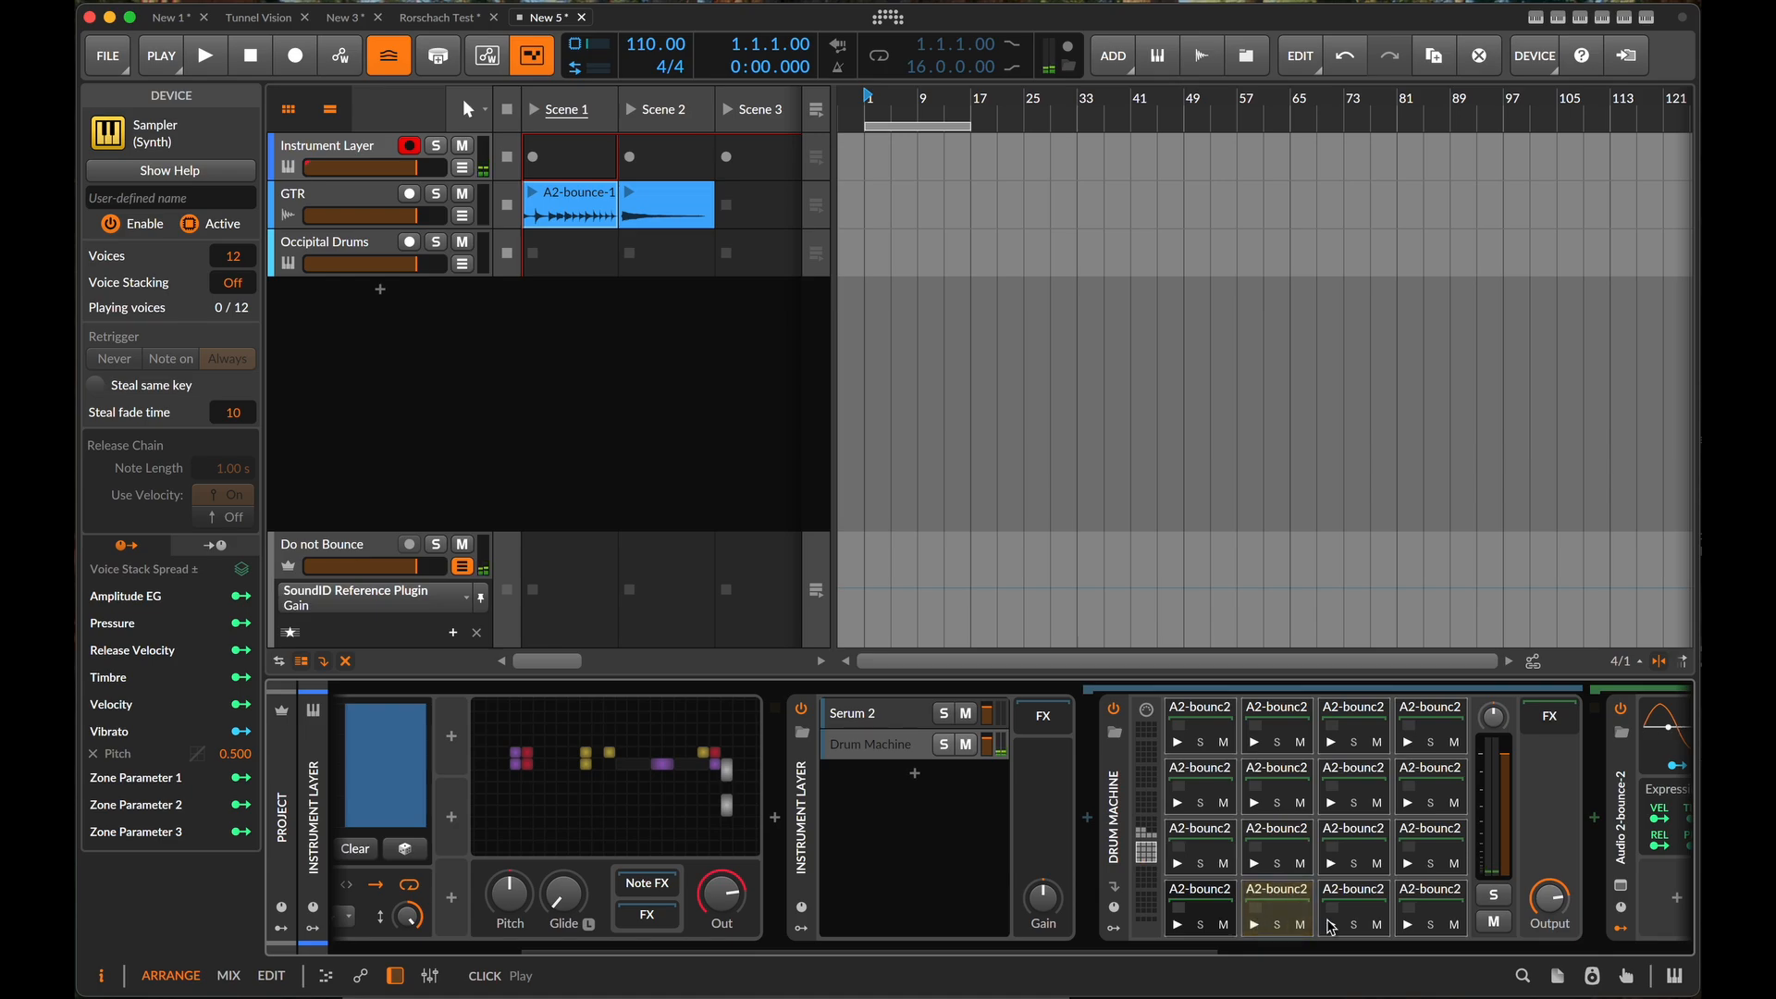
left_click(1331, 925)
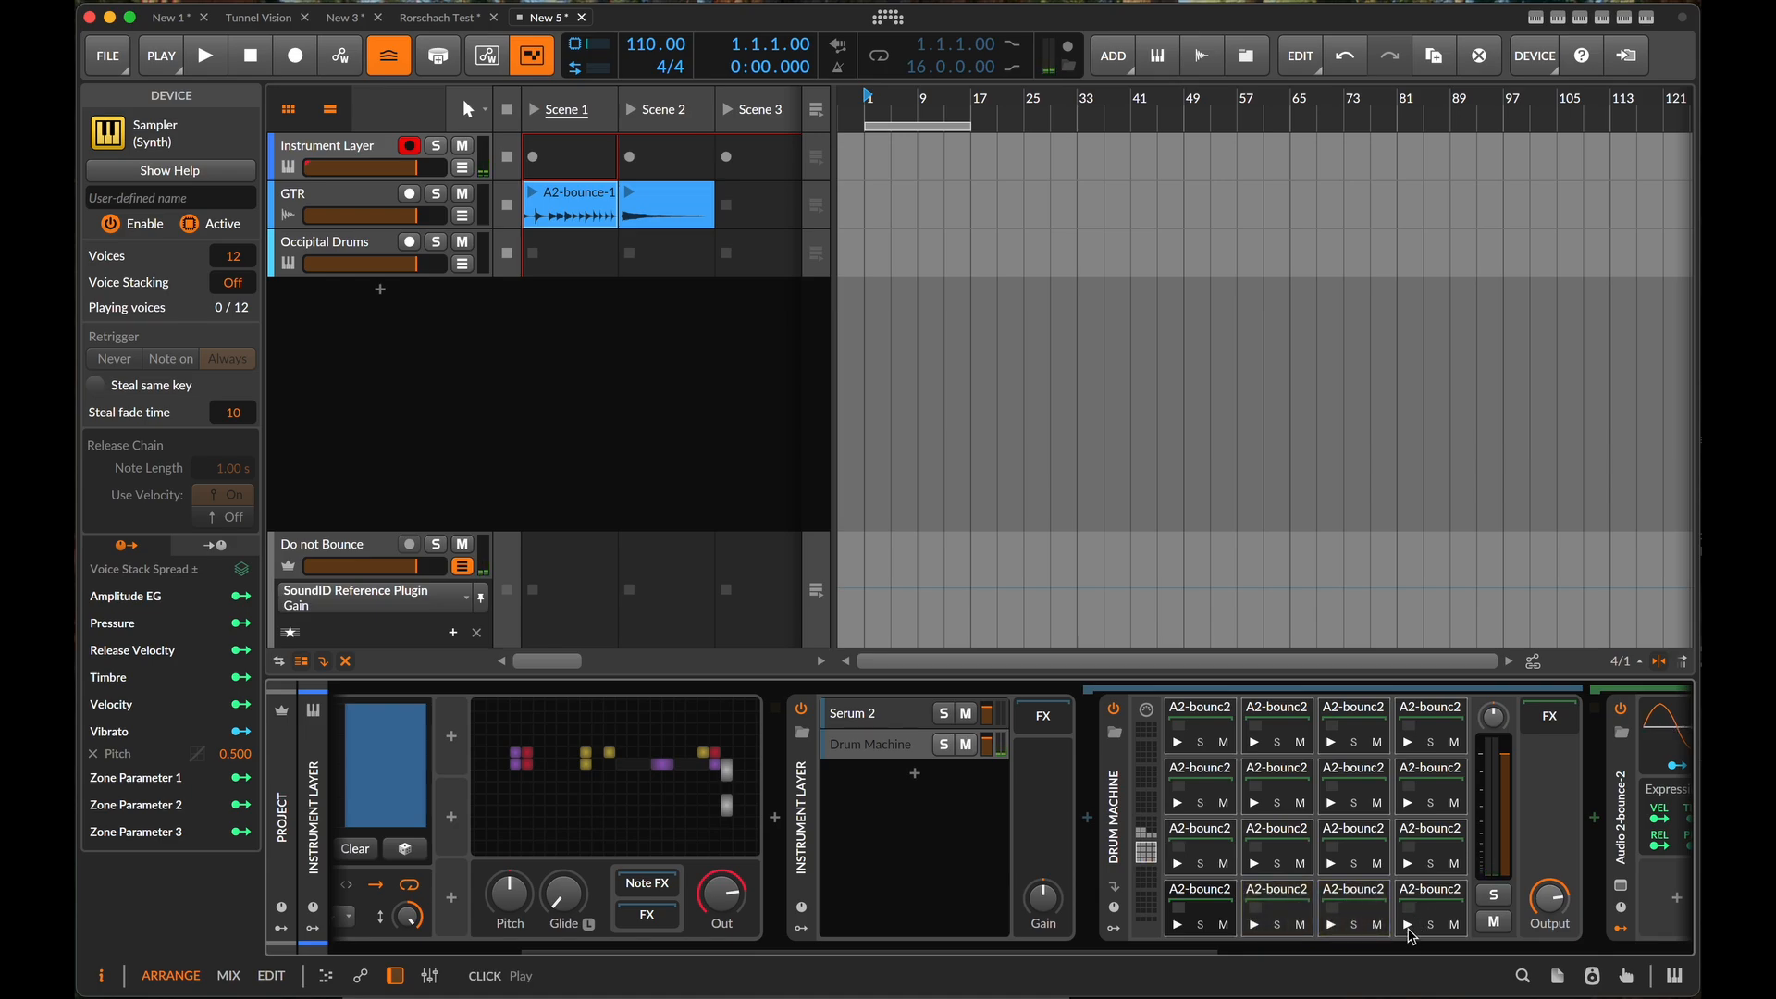
left_click(1408, 924)
left_click(1407, 872)
left_click(1332, 869)
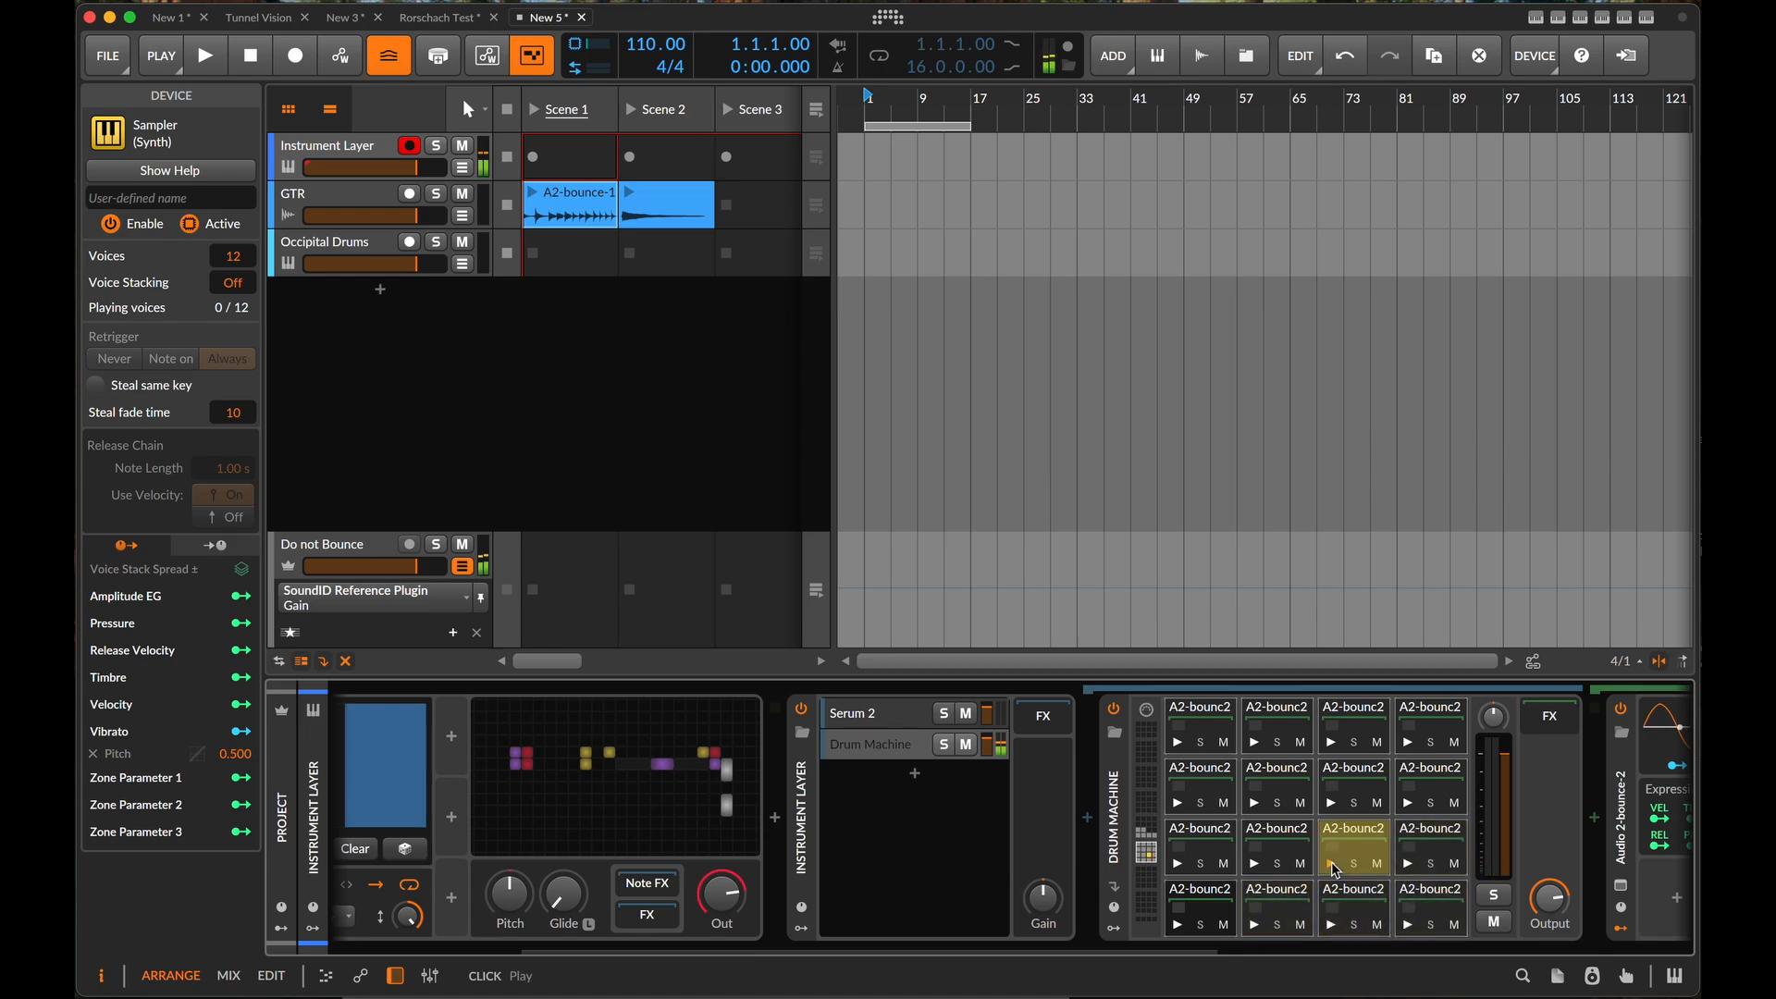
left_click(1258, 869)
left_click(1181, 869)
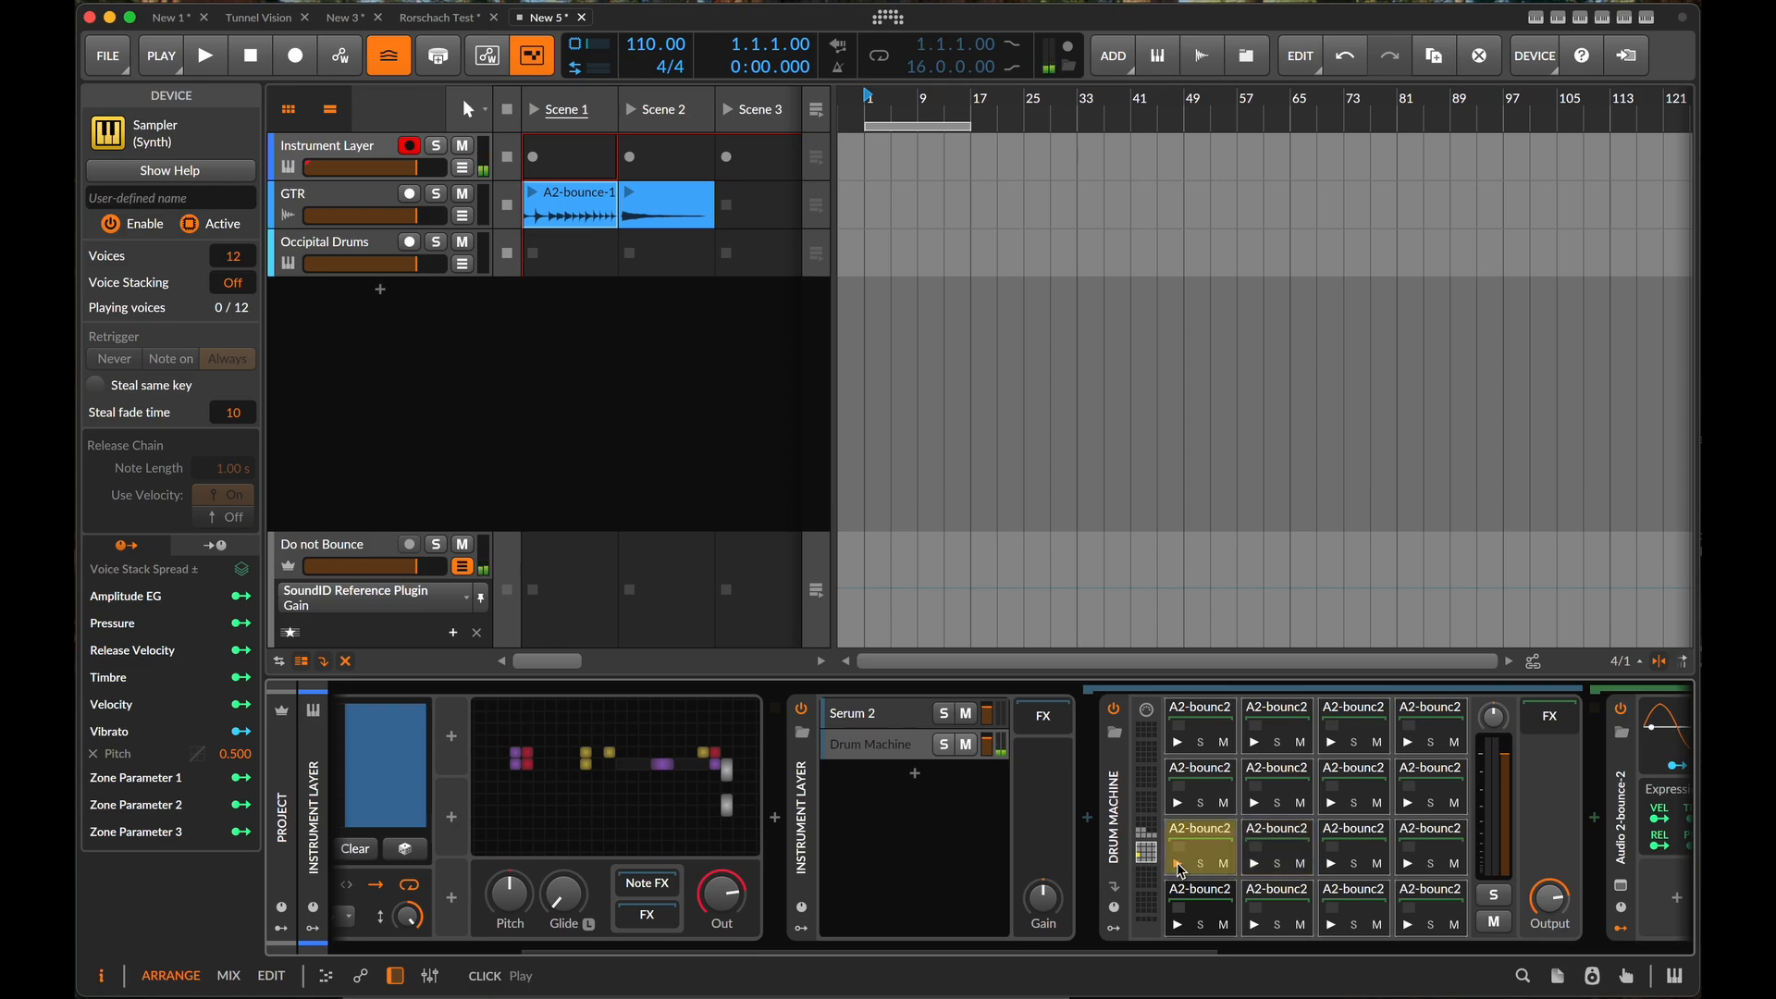
left_click(1184, 802)
left_click(1256, 803)
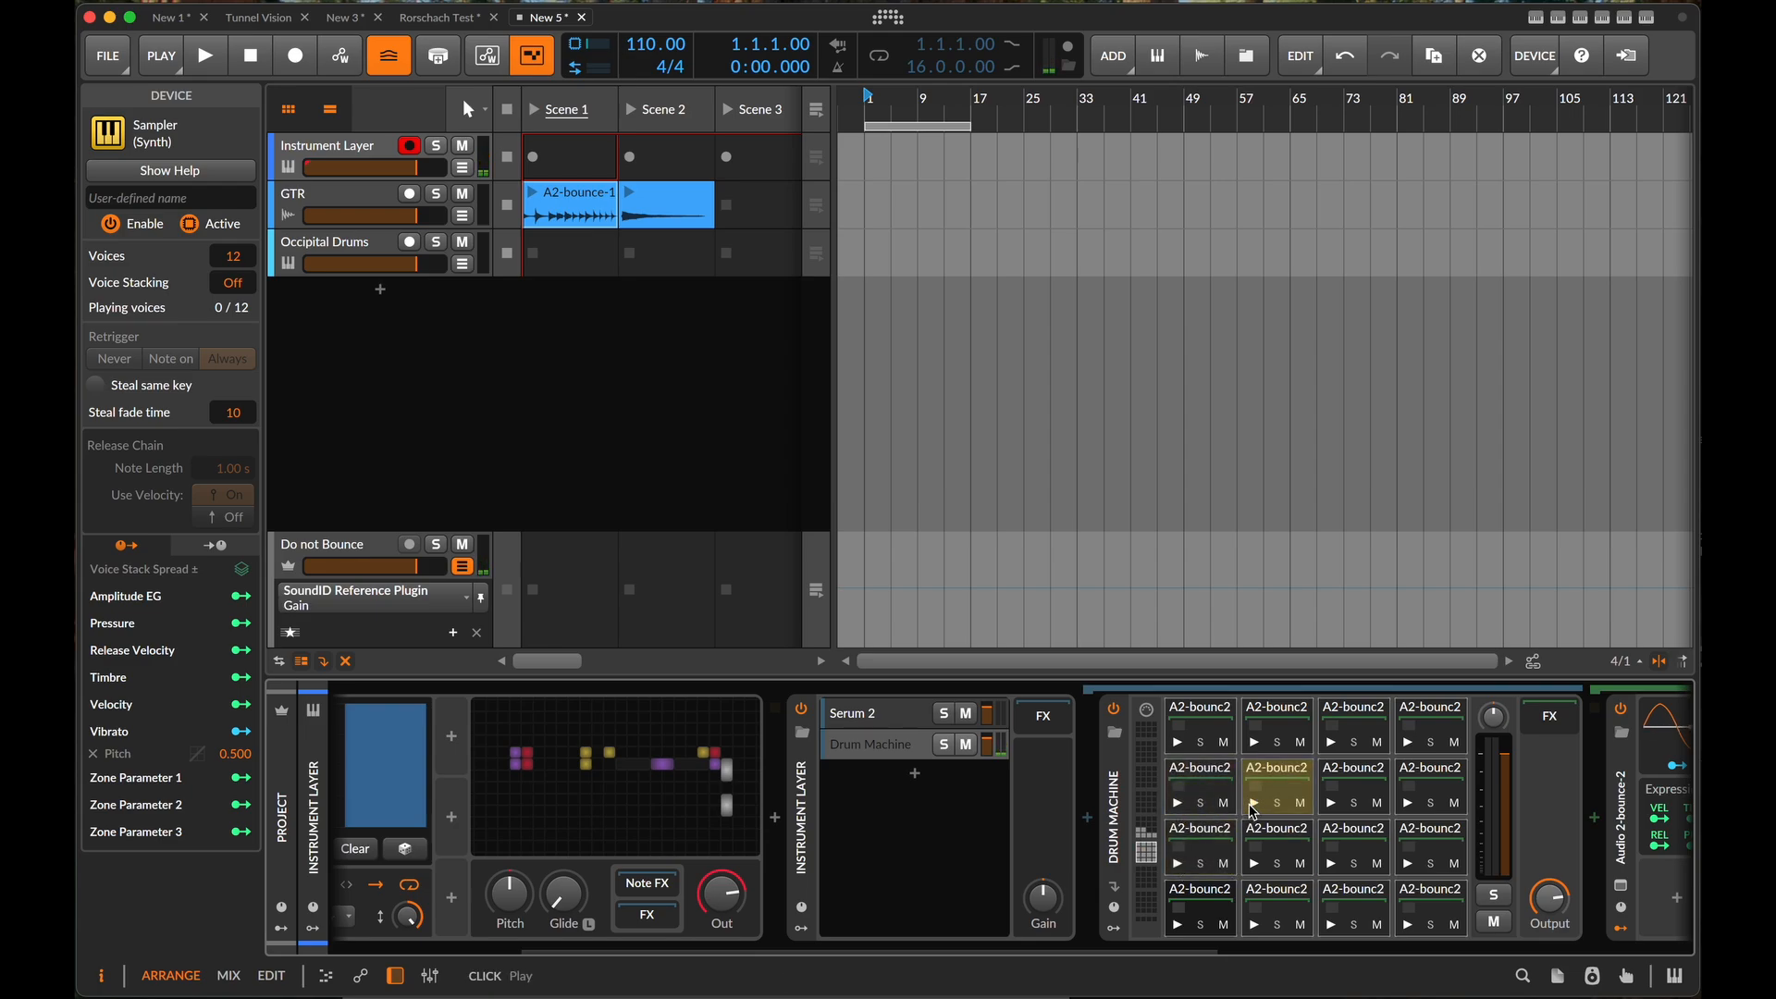
left_click(1332, 803)
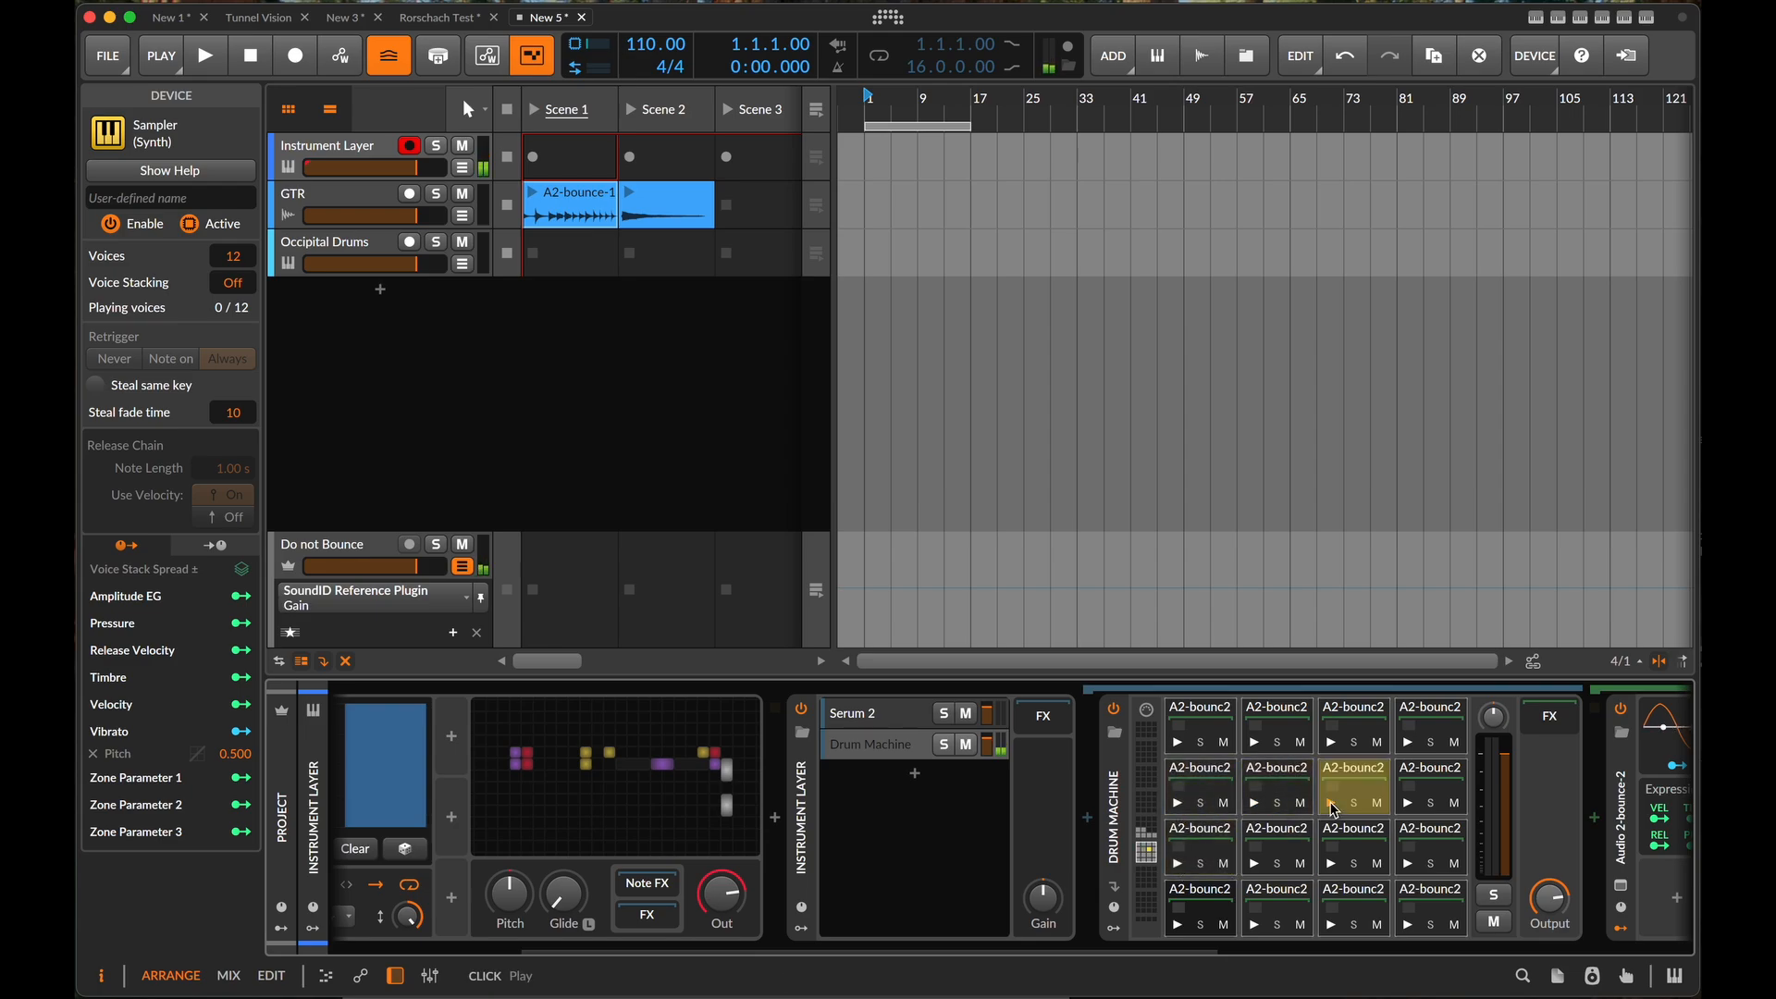
left_click(1409, 803)
- Delete the slices on Drum Machine pads C1 and F1
left_click(1203, 890)
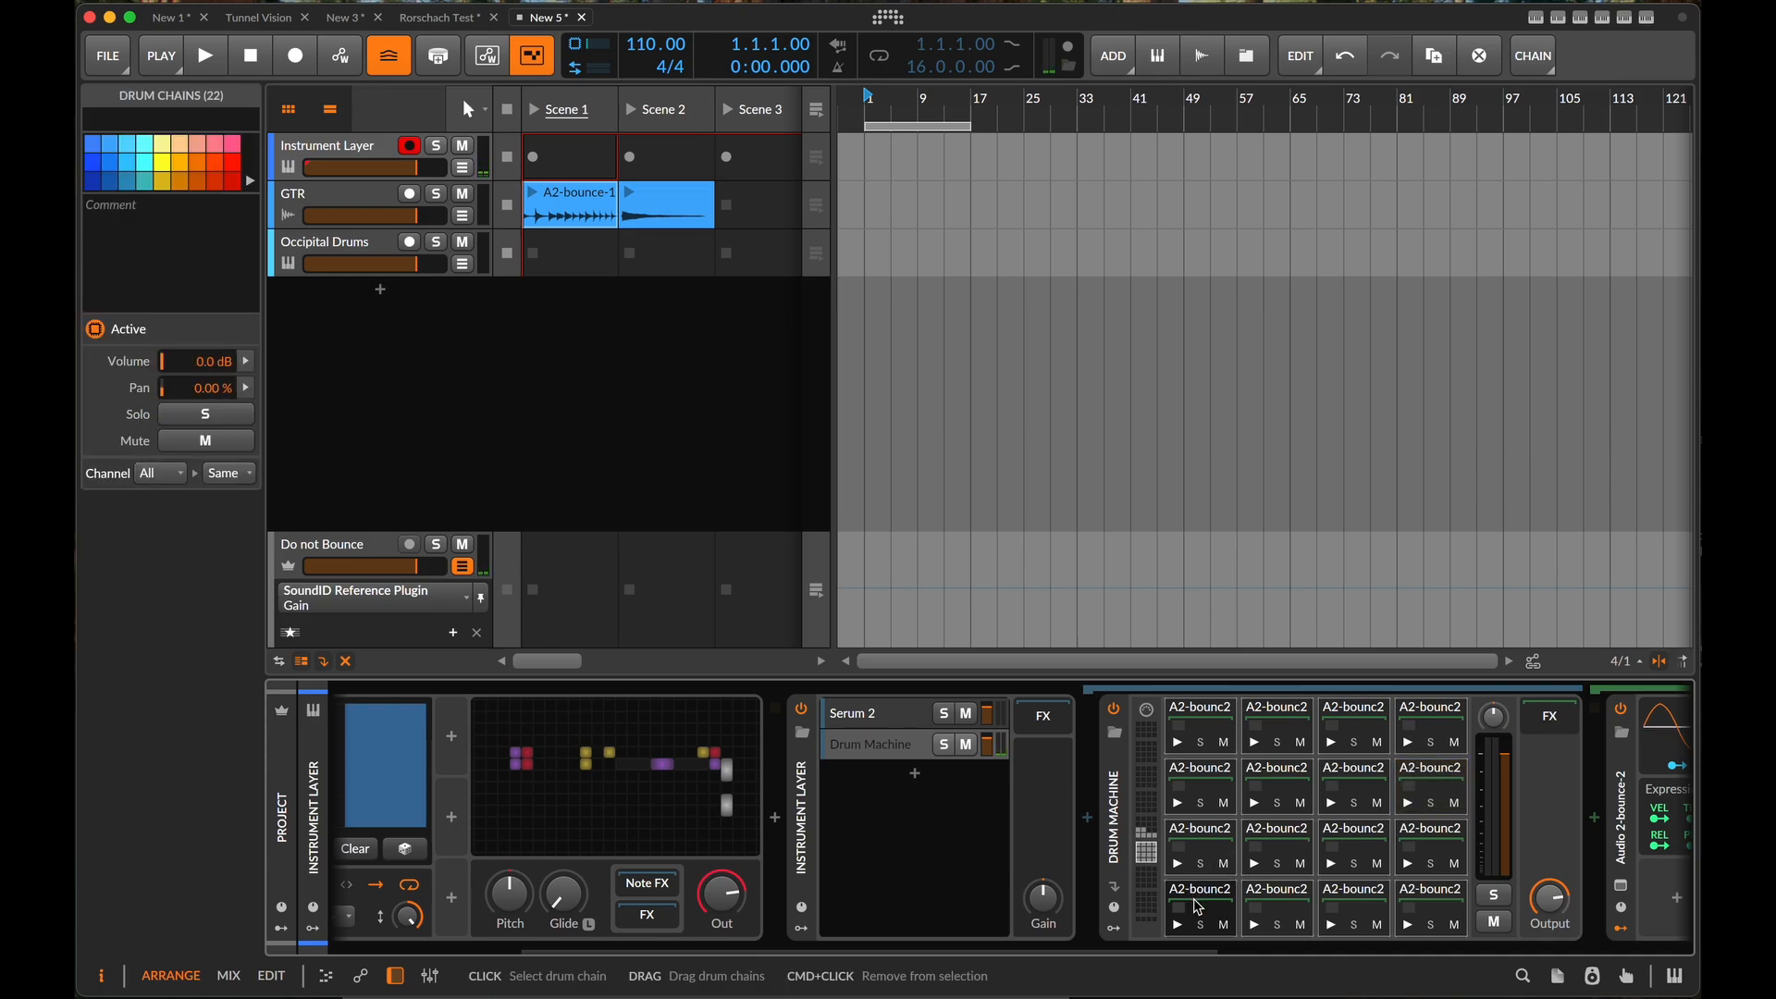
key("Delete")
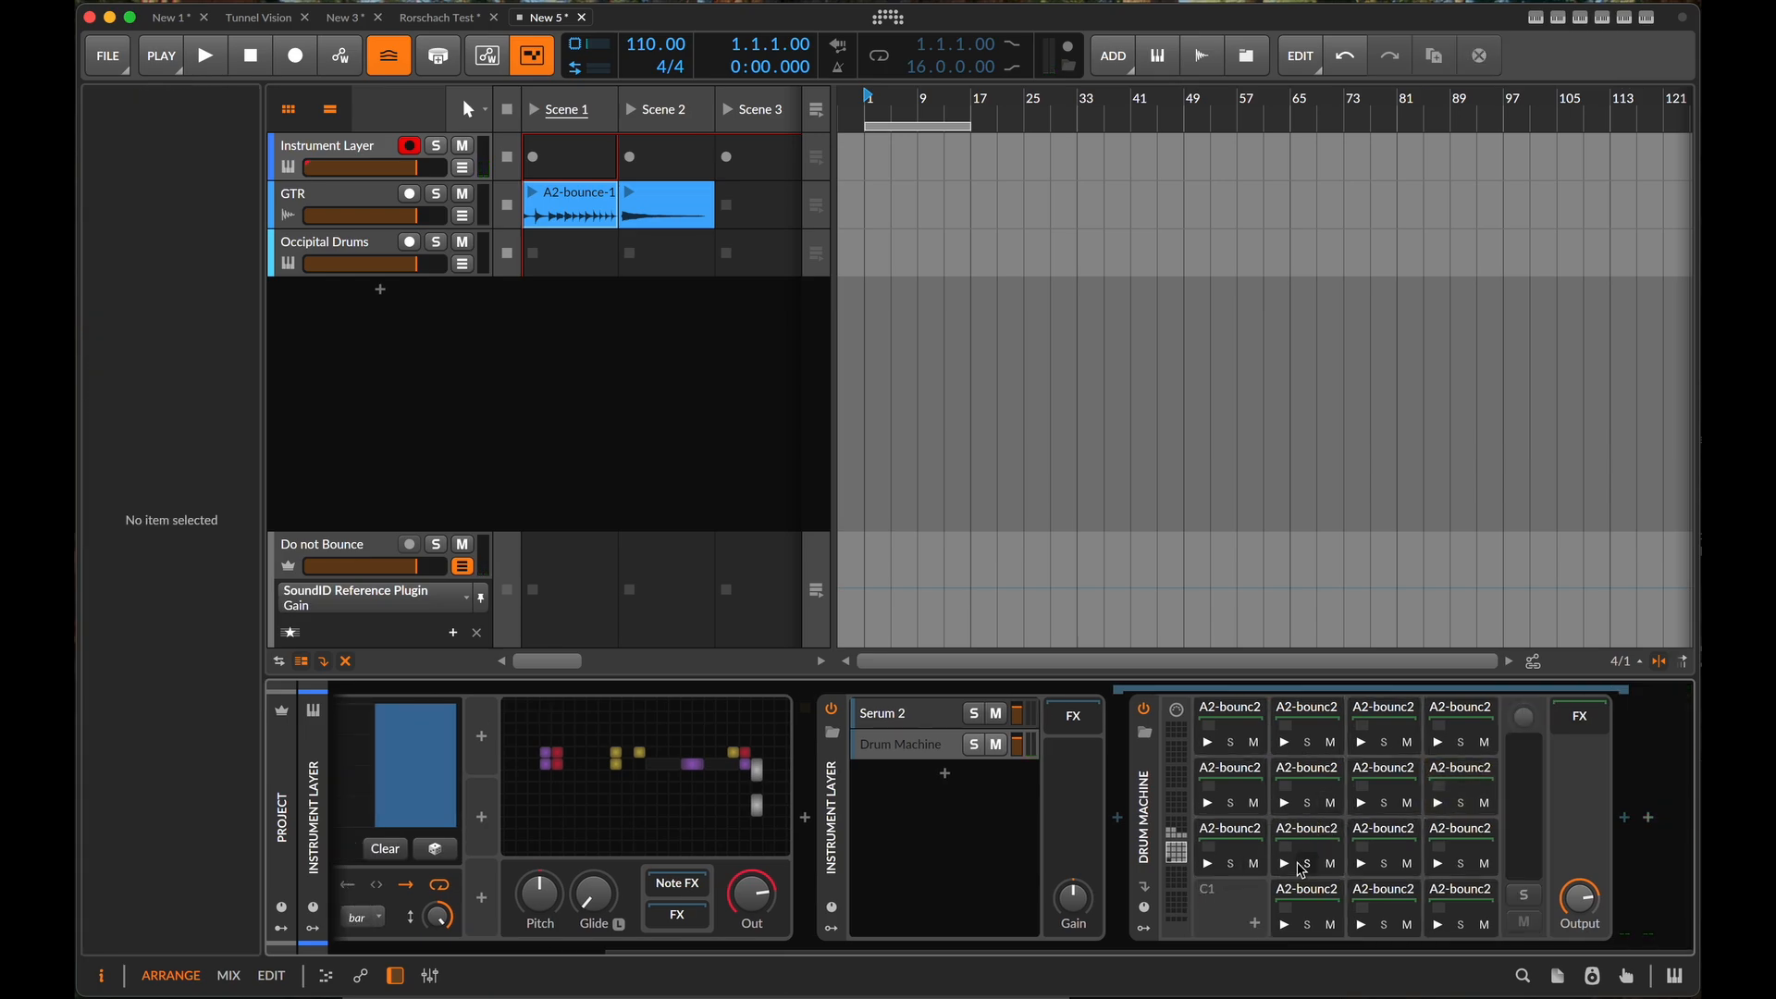
left_click(1313, 843)
key("Delete")
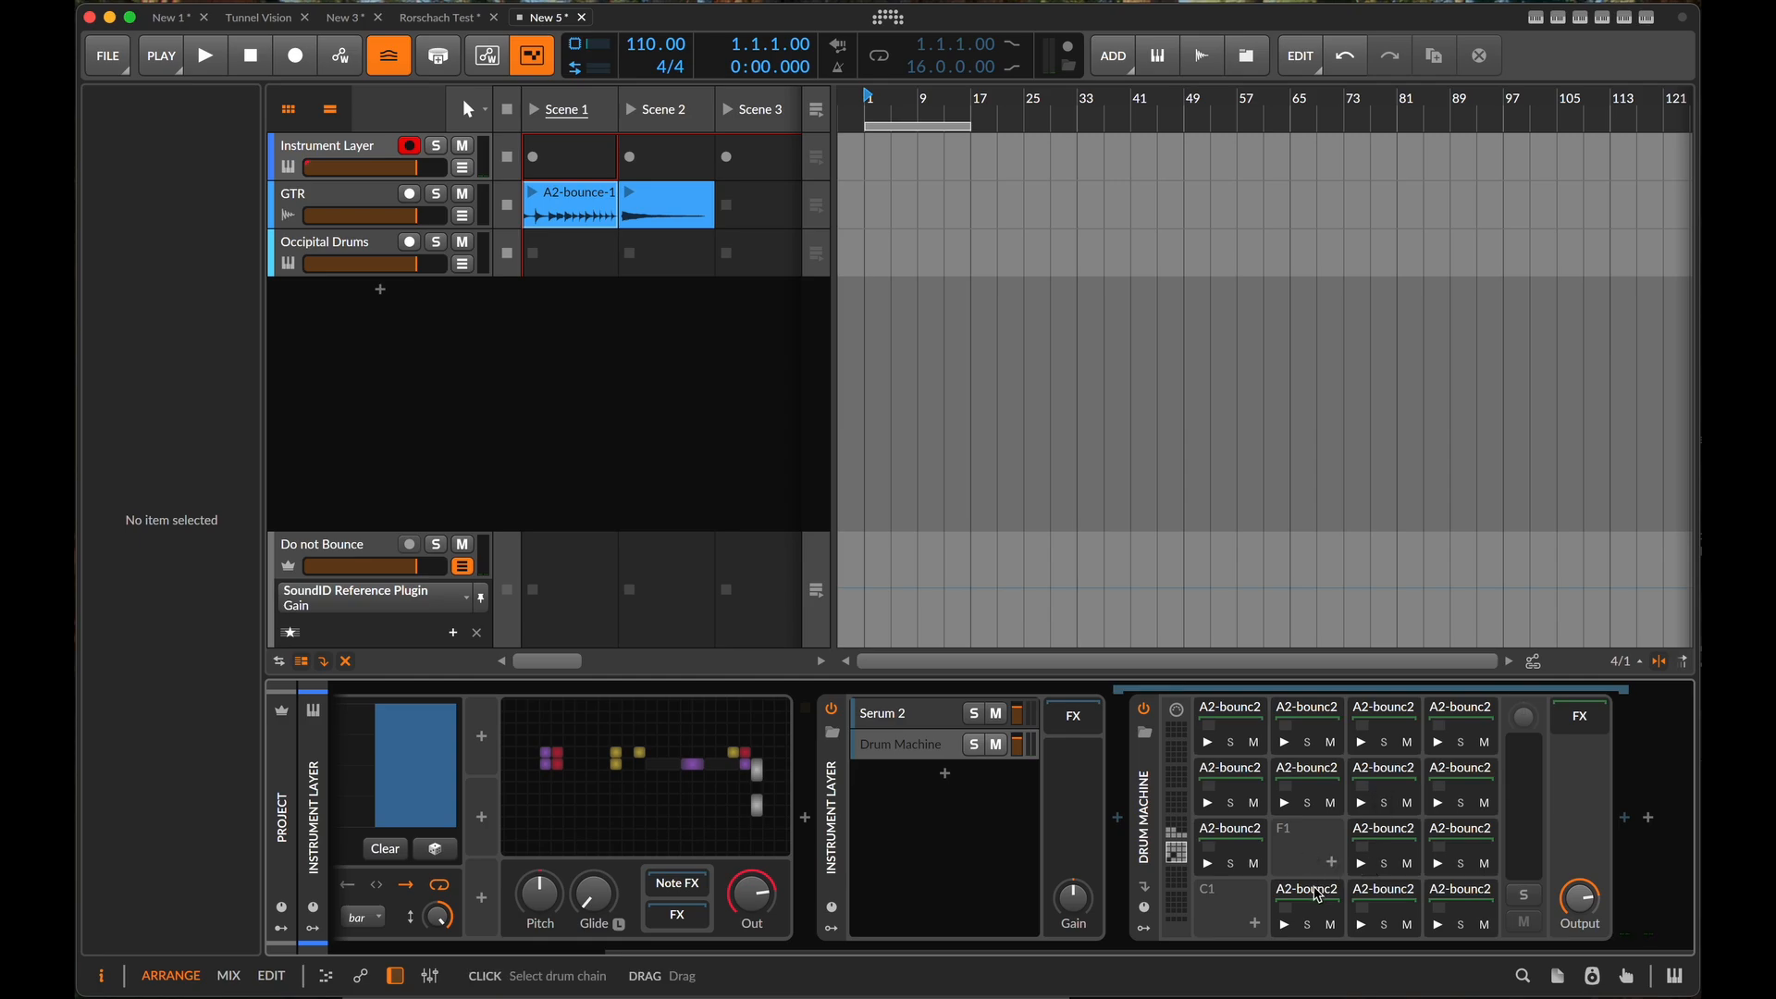
- Select all remaining drum chains and shift them down one pad so they start at C1
key("super+a")
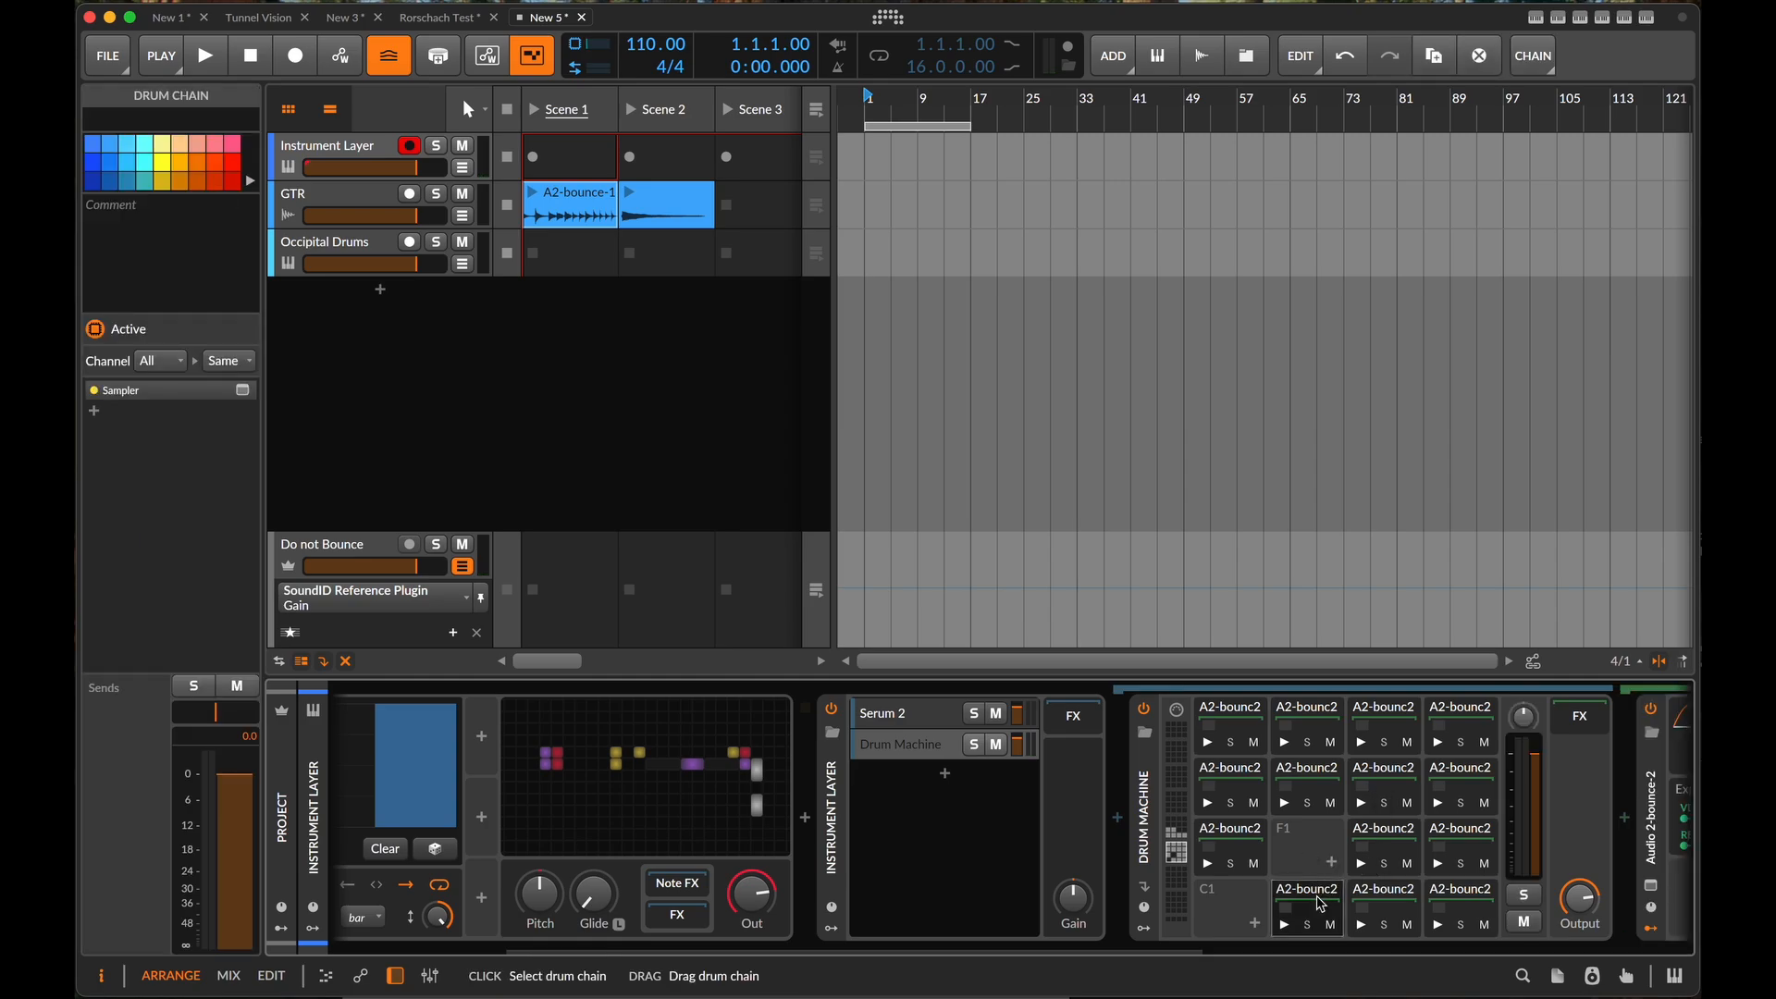
left_click_drag(1324, 899, 1255, 909)
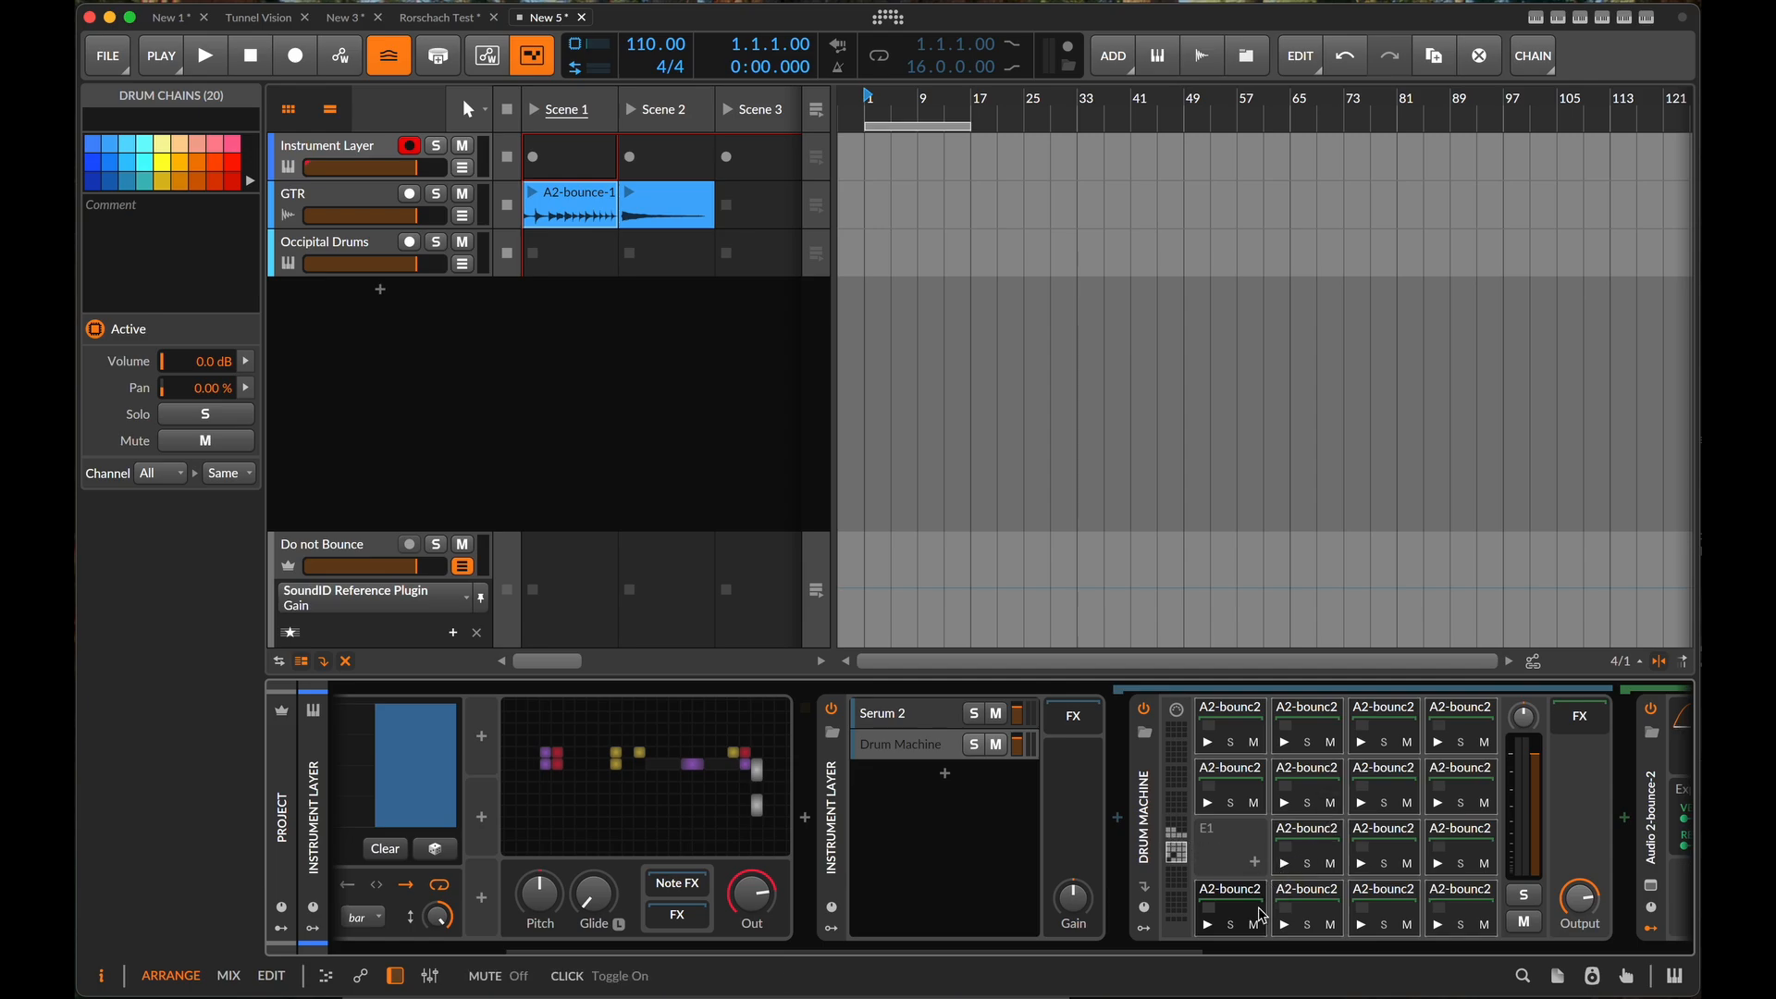
- Audition several of the shifted slices and delete the one on pad D#2
left_click(1207, 924)
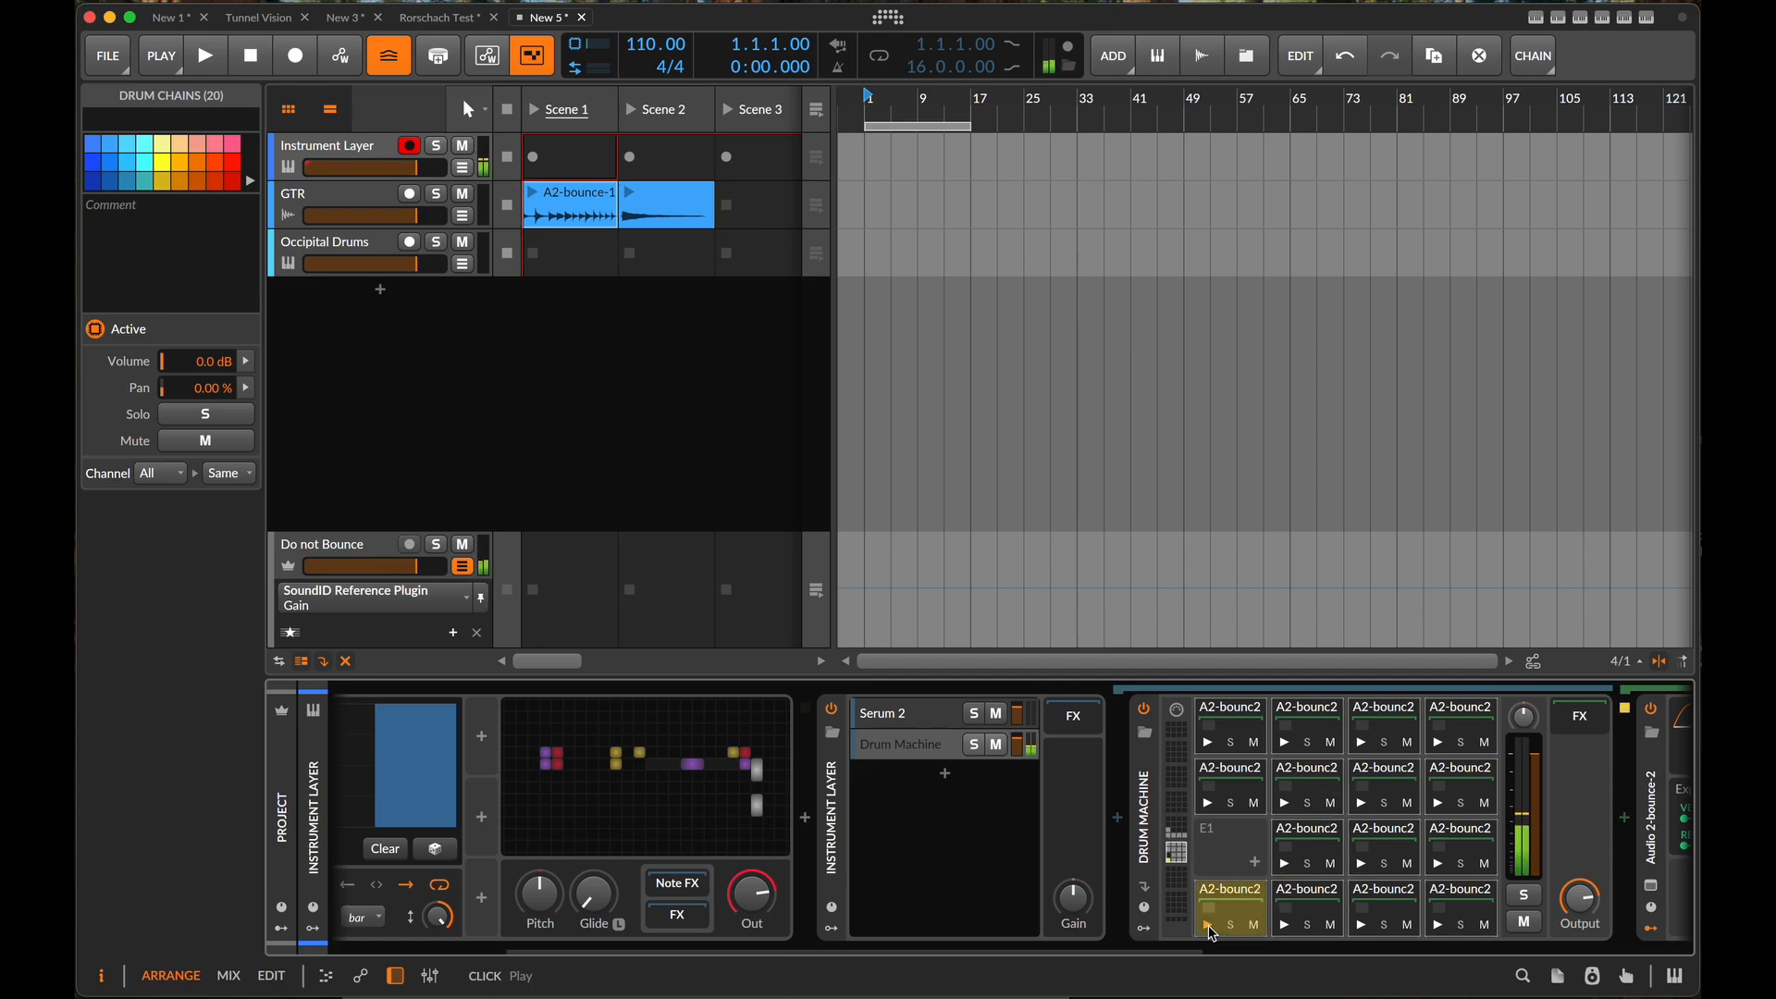
left_click(1294, 810)
left_click(1361, 743)
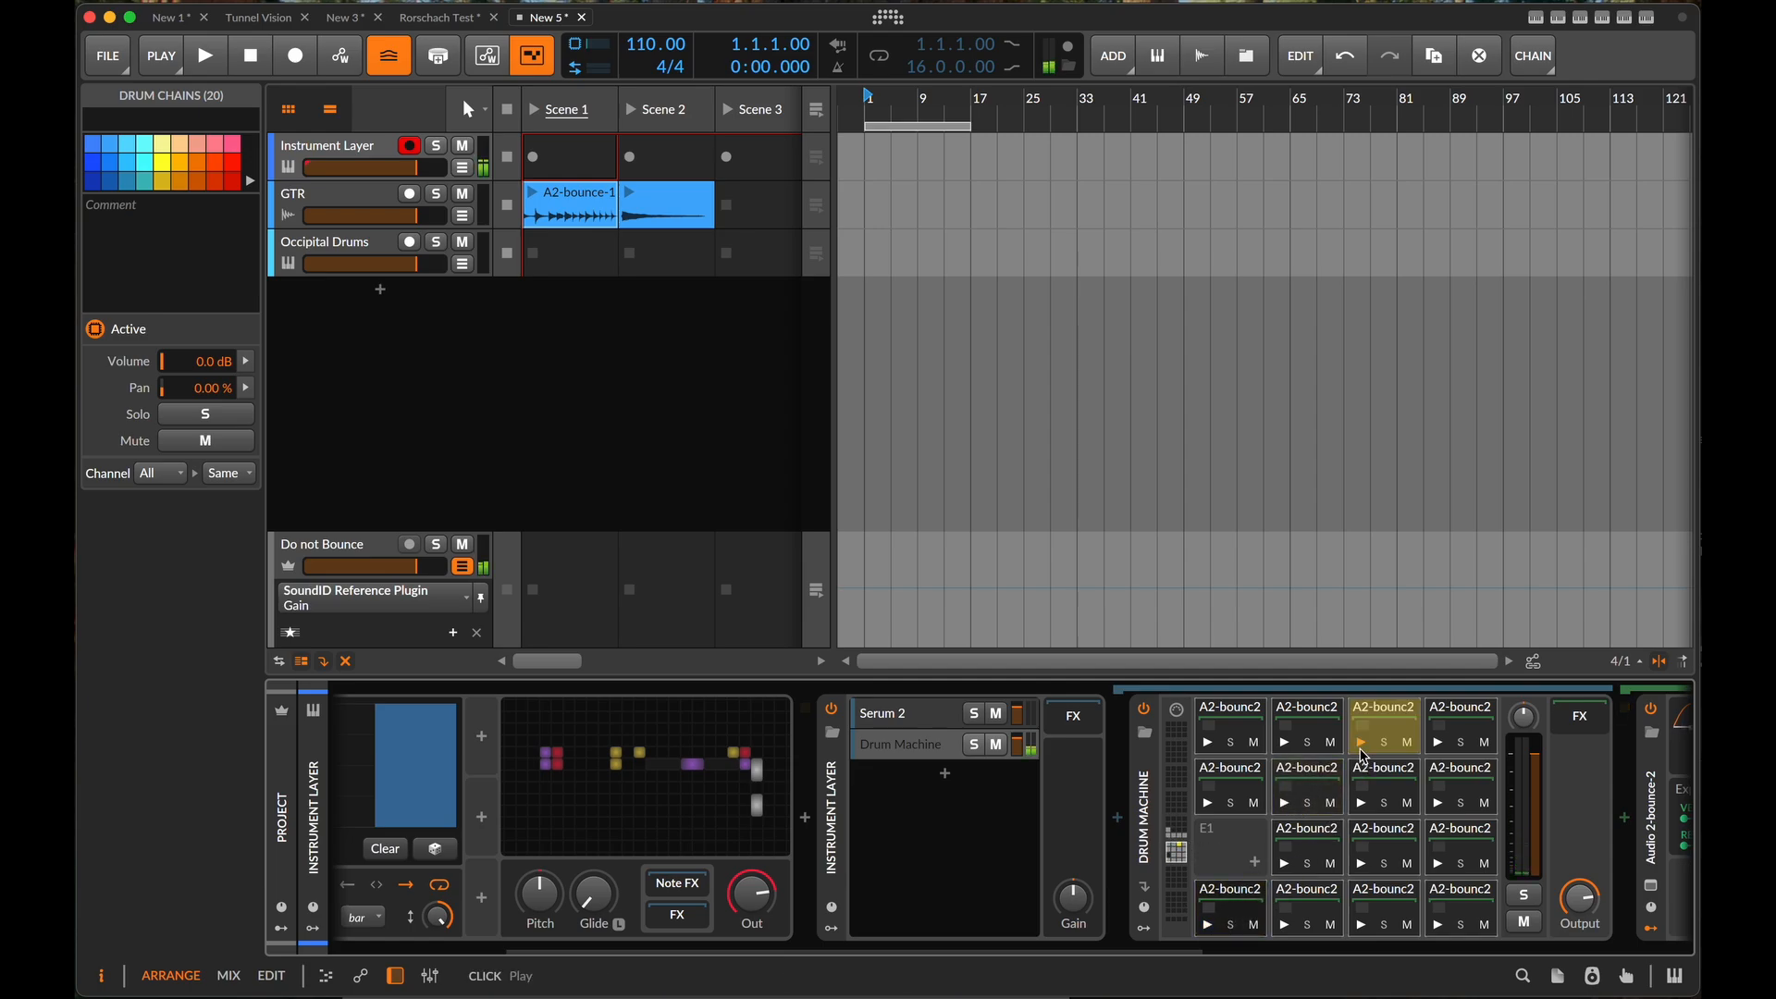
left_click(1446, 747)
left_click(1469, 720)
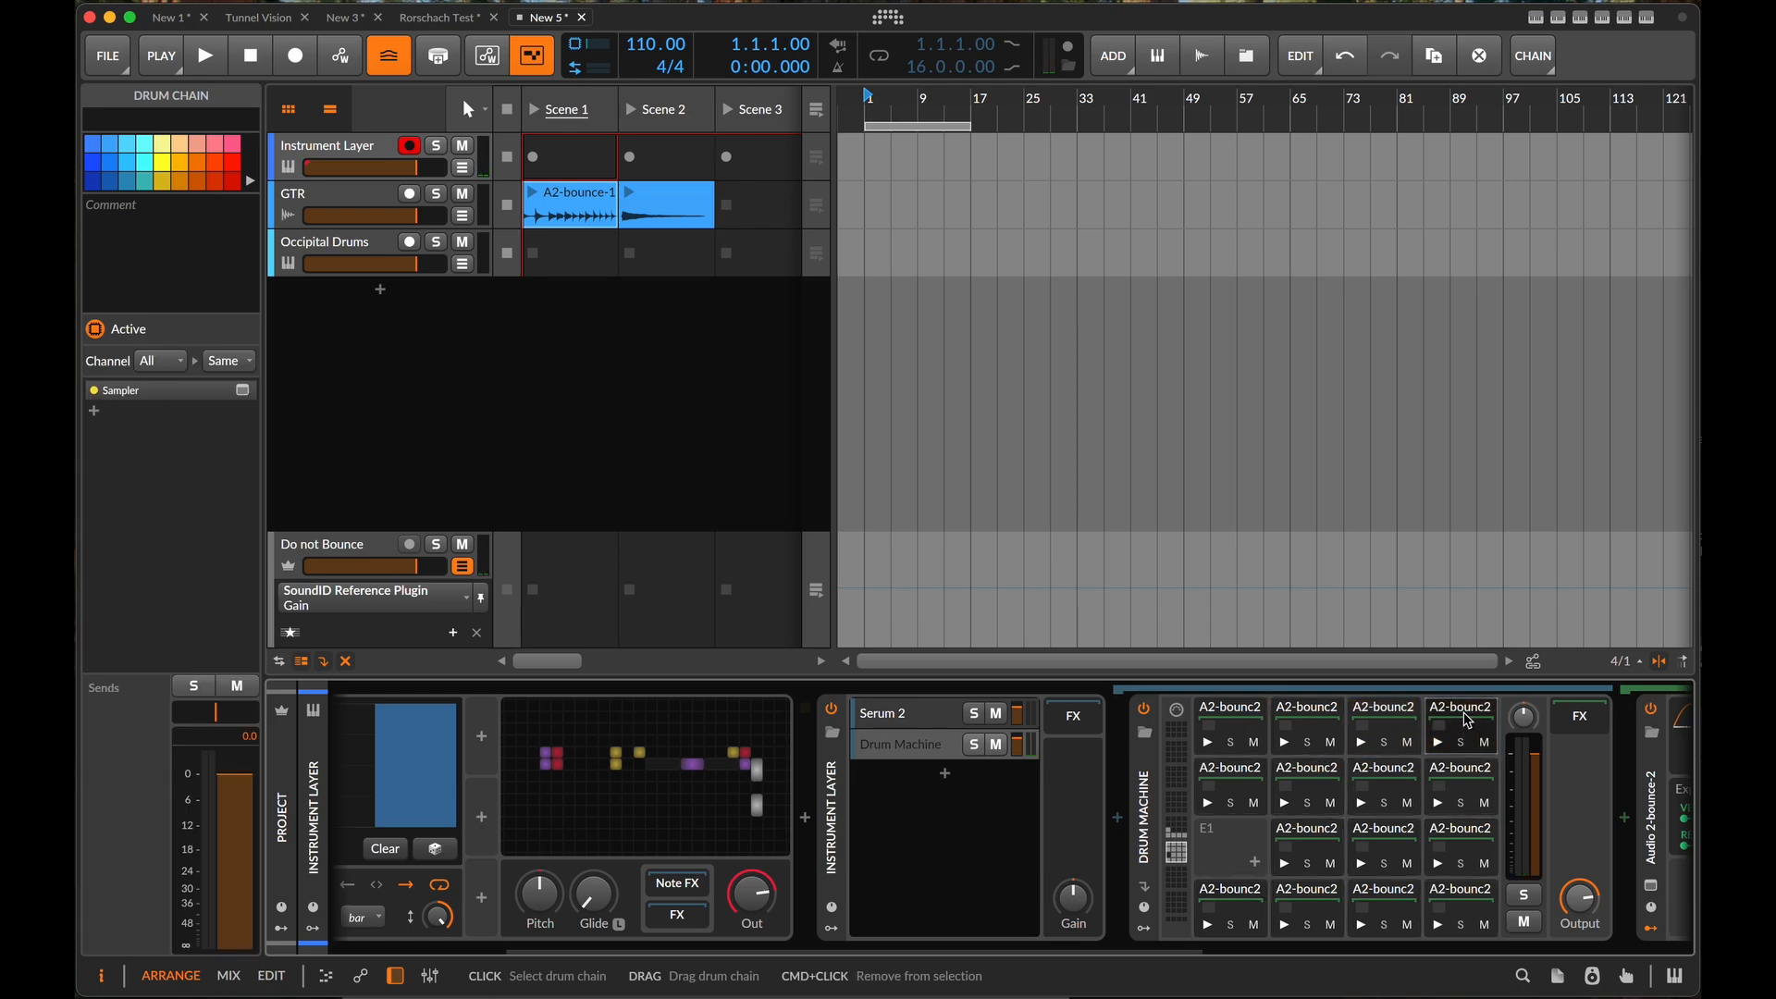
key("Delete")
- Audition the slices on pads C2 and C#2, and delete the one on C#2
left_click(1214, 747)
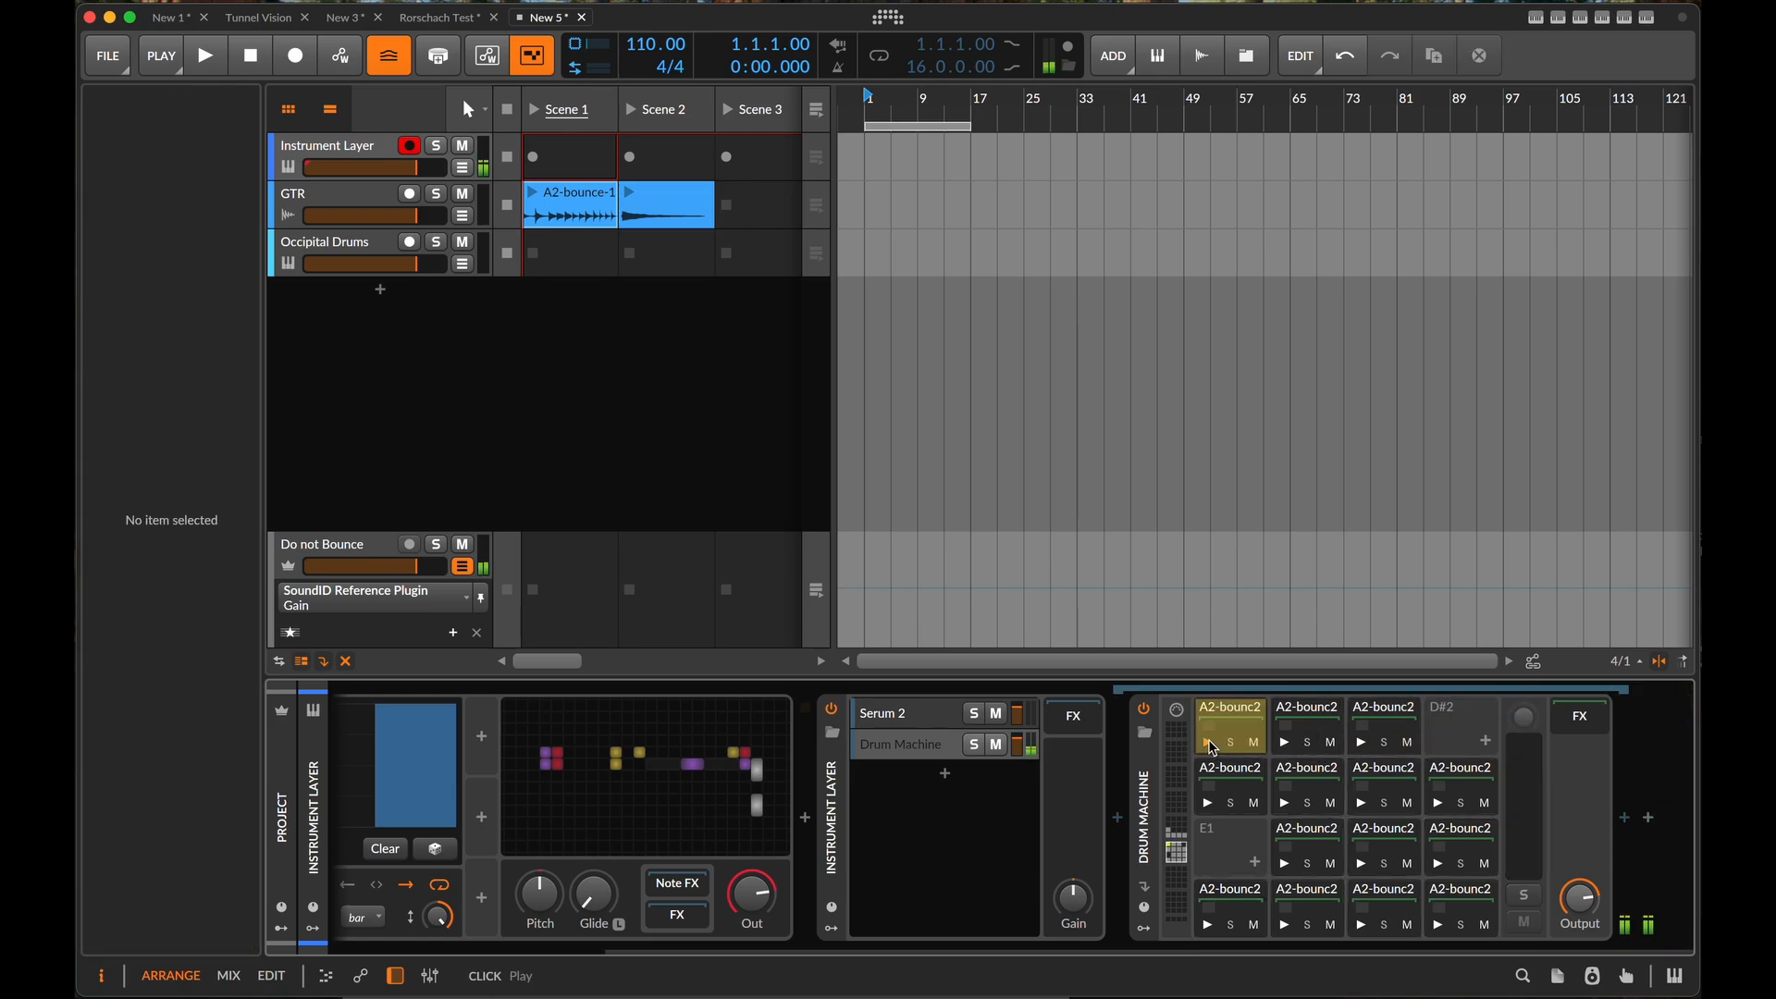
left_click(1298, 747)
left_click(1306, 725)
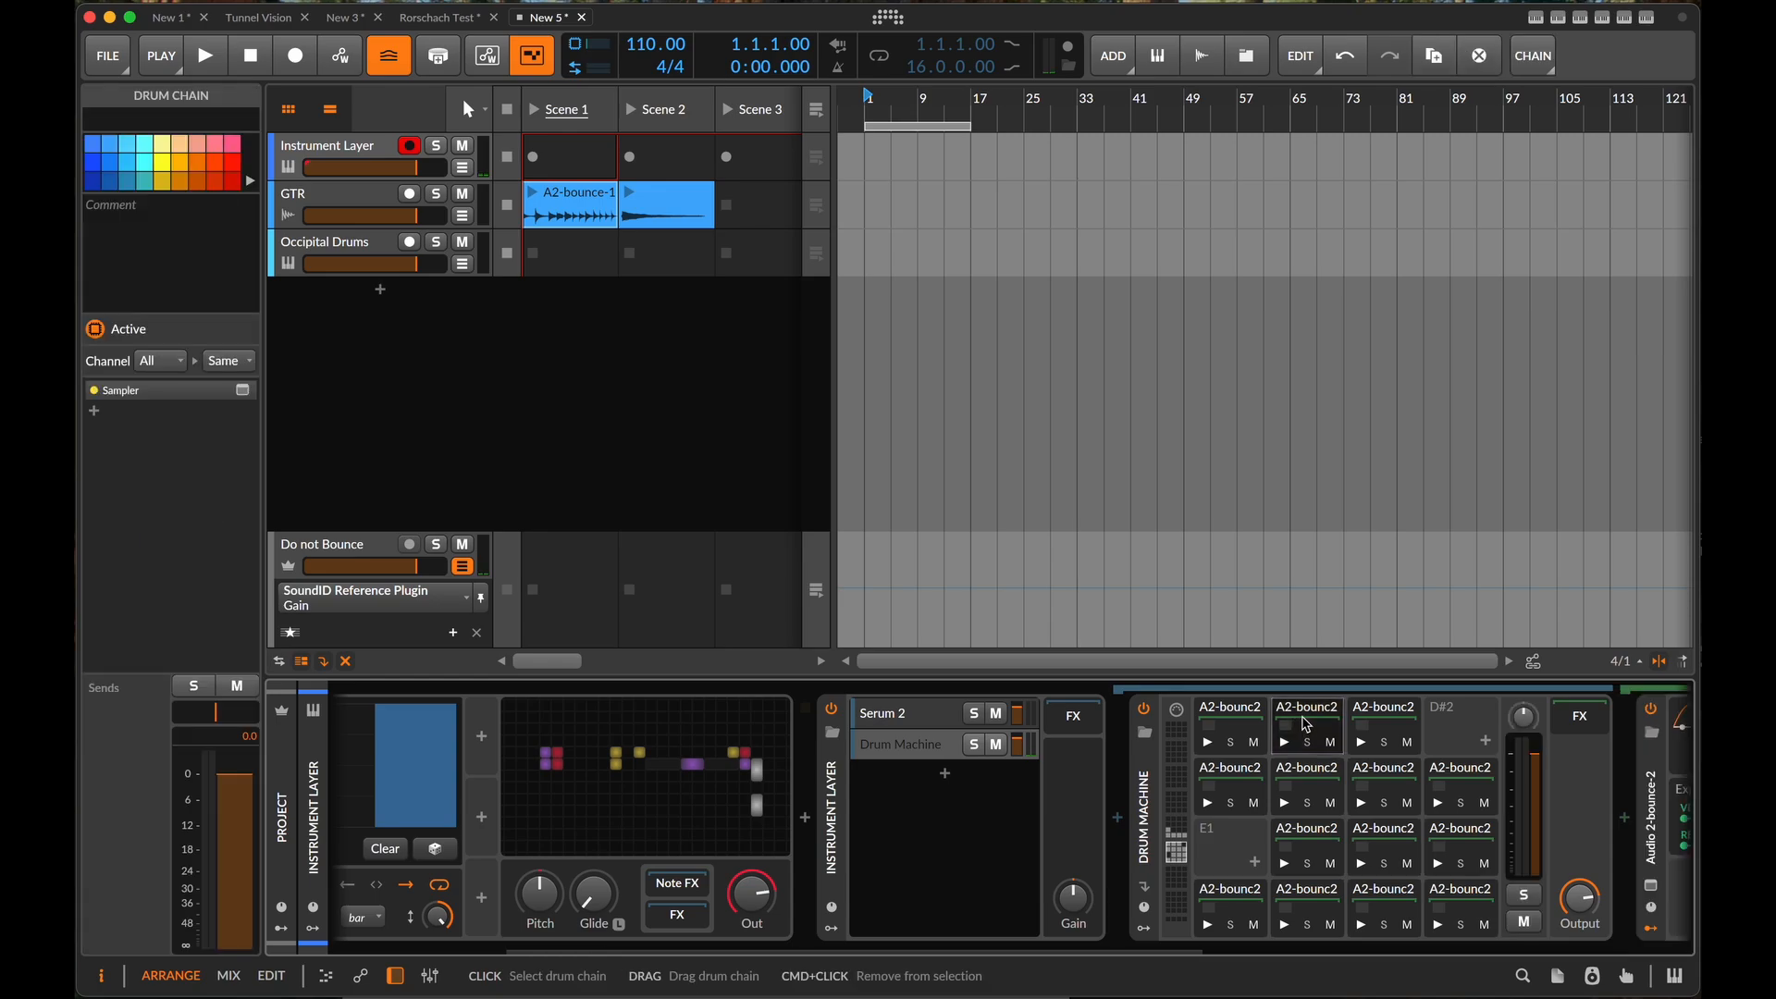
key("Delete")
- Audition the slices on pads A1, A#1 and B1, and delete the one on B1
left_click(1285, 802)
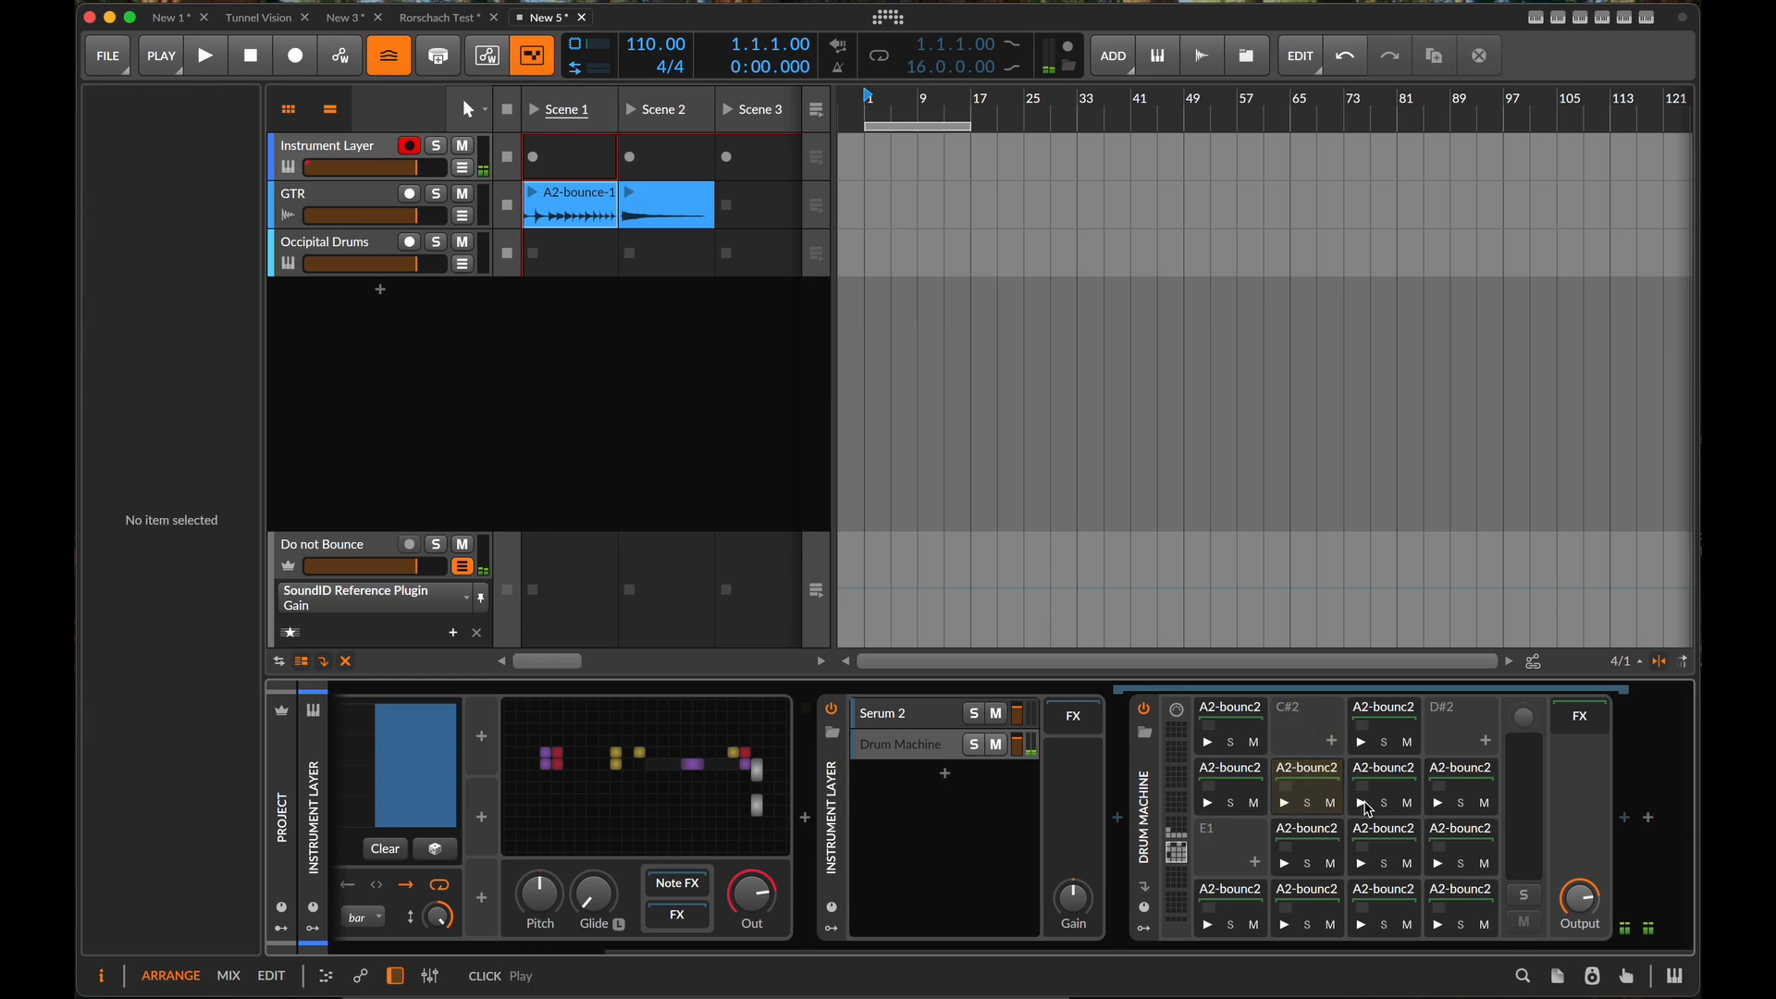
left_click(1364, 804)
left_click(1438, 803)
left_click(1457, 794)
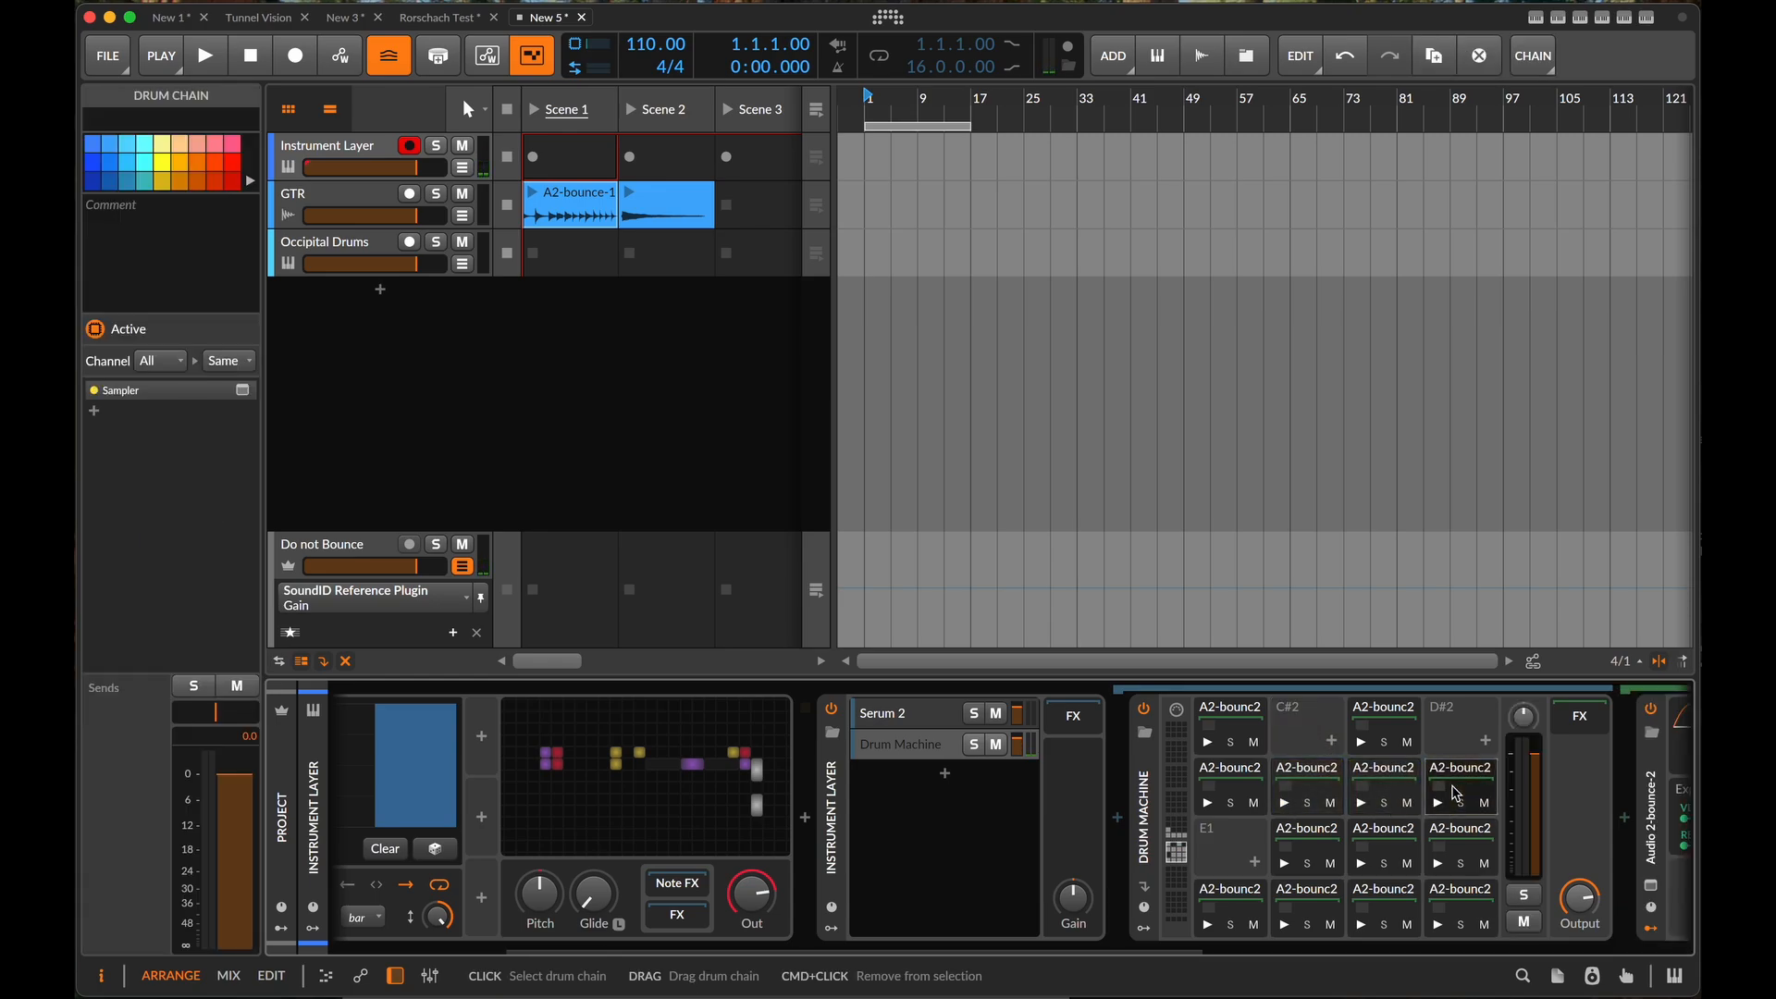
key("Delete")
- Audition the slices on the higher Drum Machine pads from E2 upward
left_click(1184, 840)
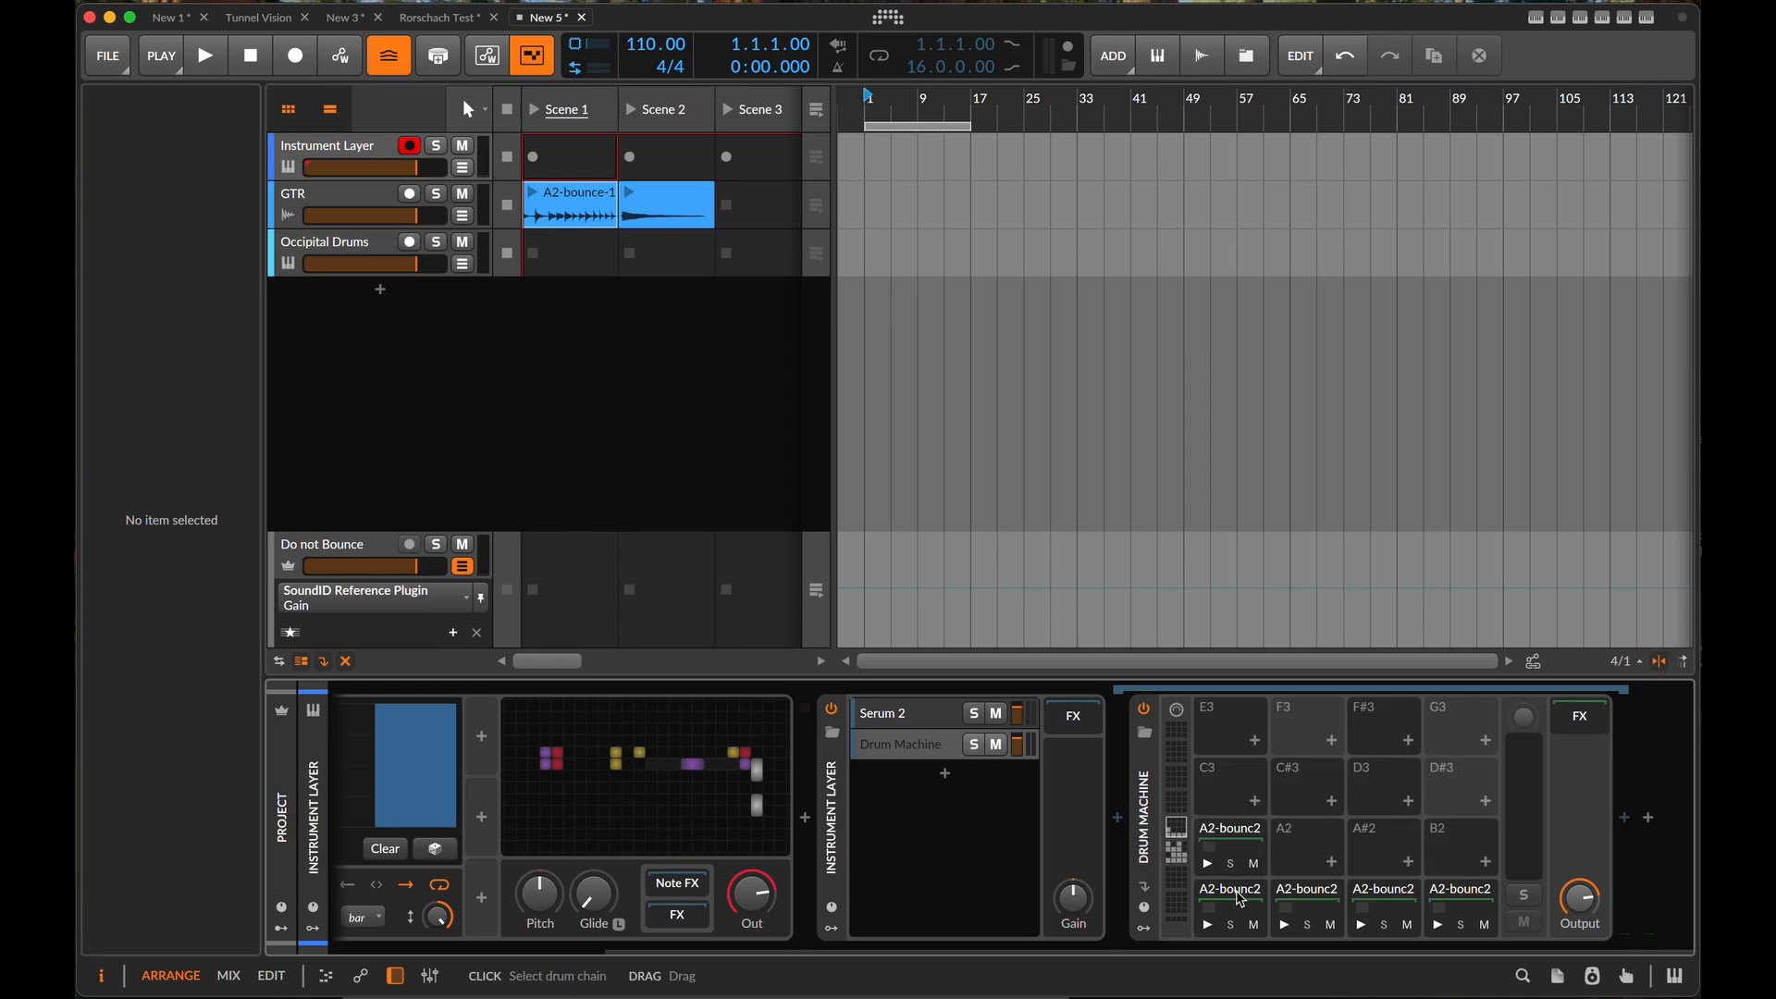
left_click(1234, 846)
left_click(1239, 902)
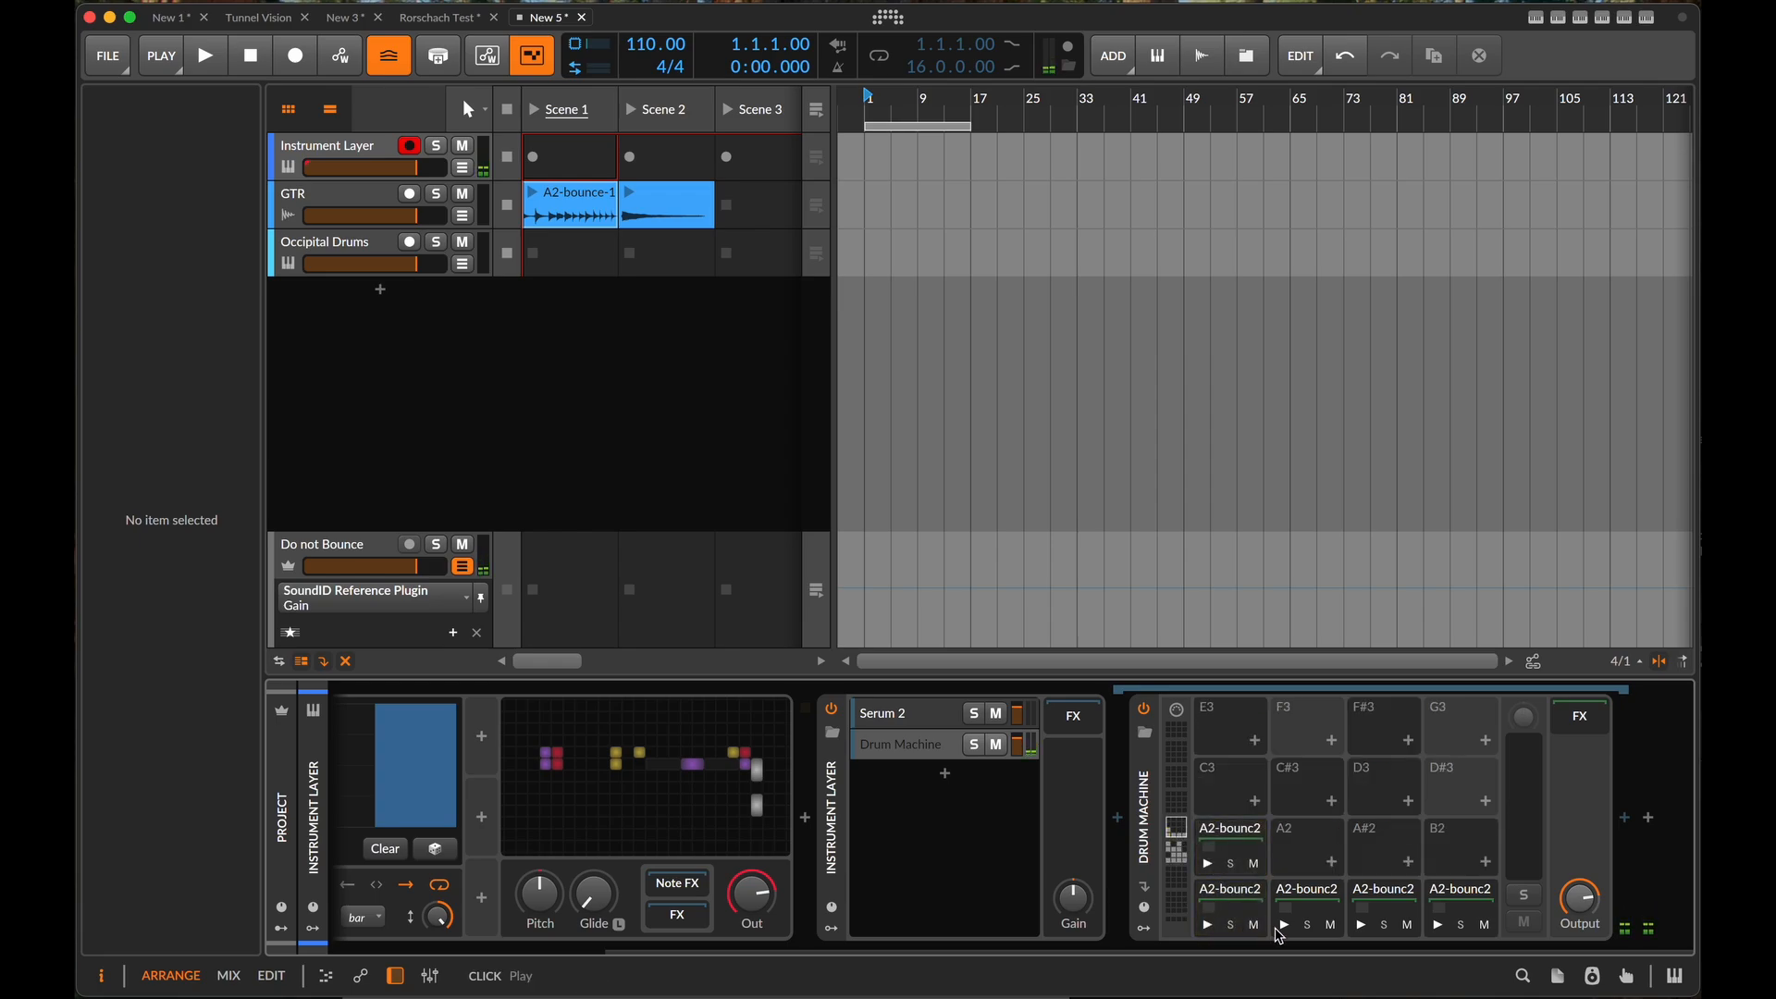
left_click(1280, 926)
left_click(1356, 924)
left_click(1435, 924)
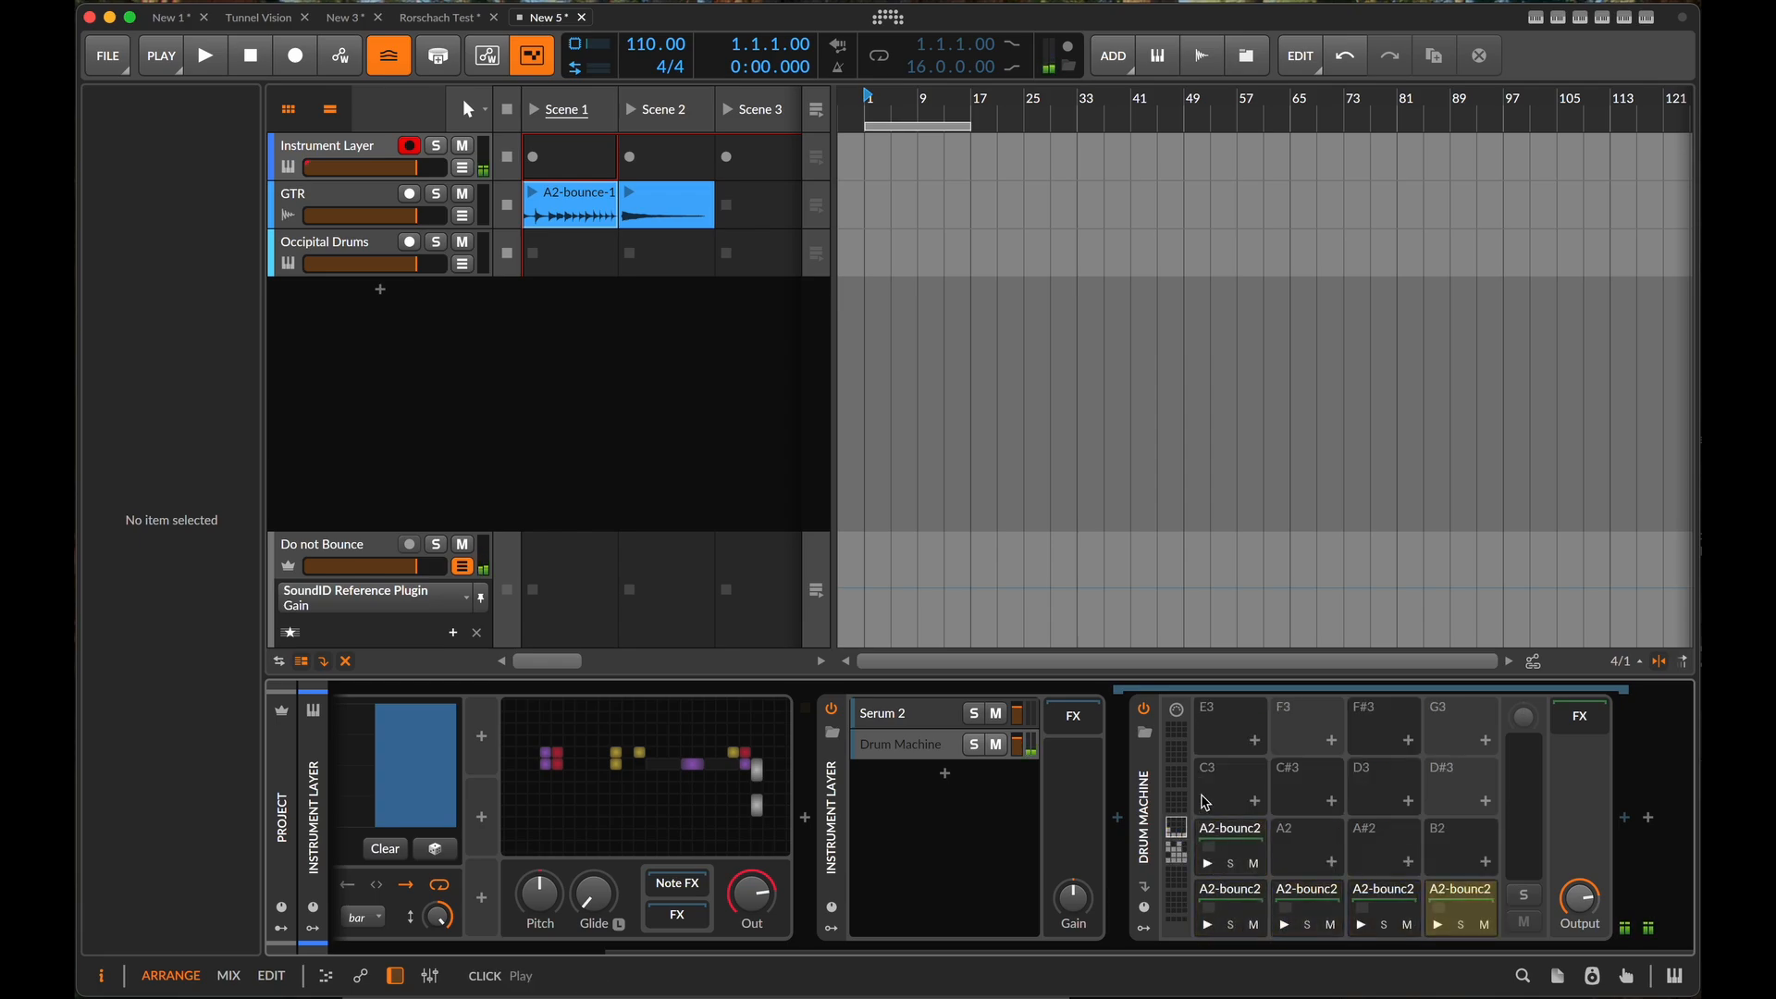
left_click(1182, 856)
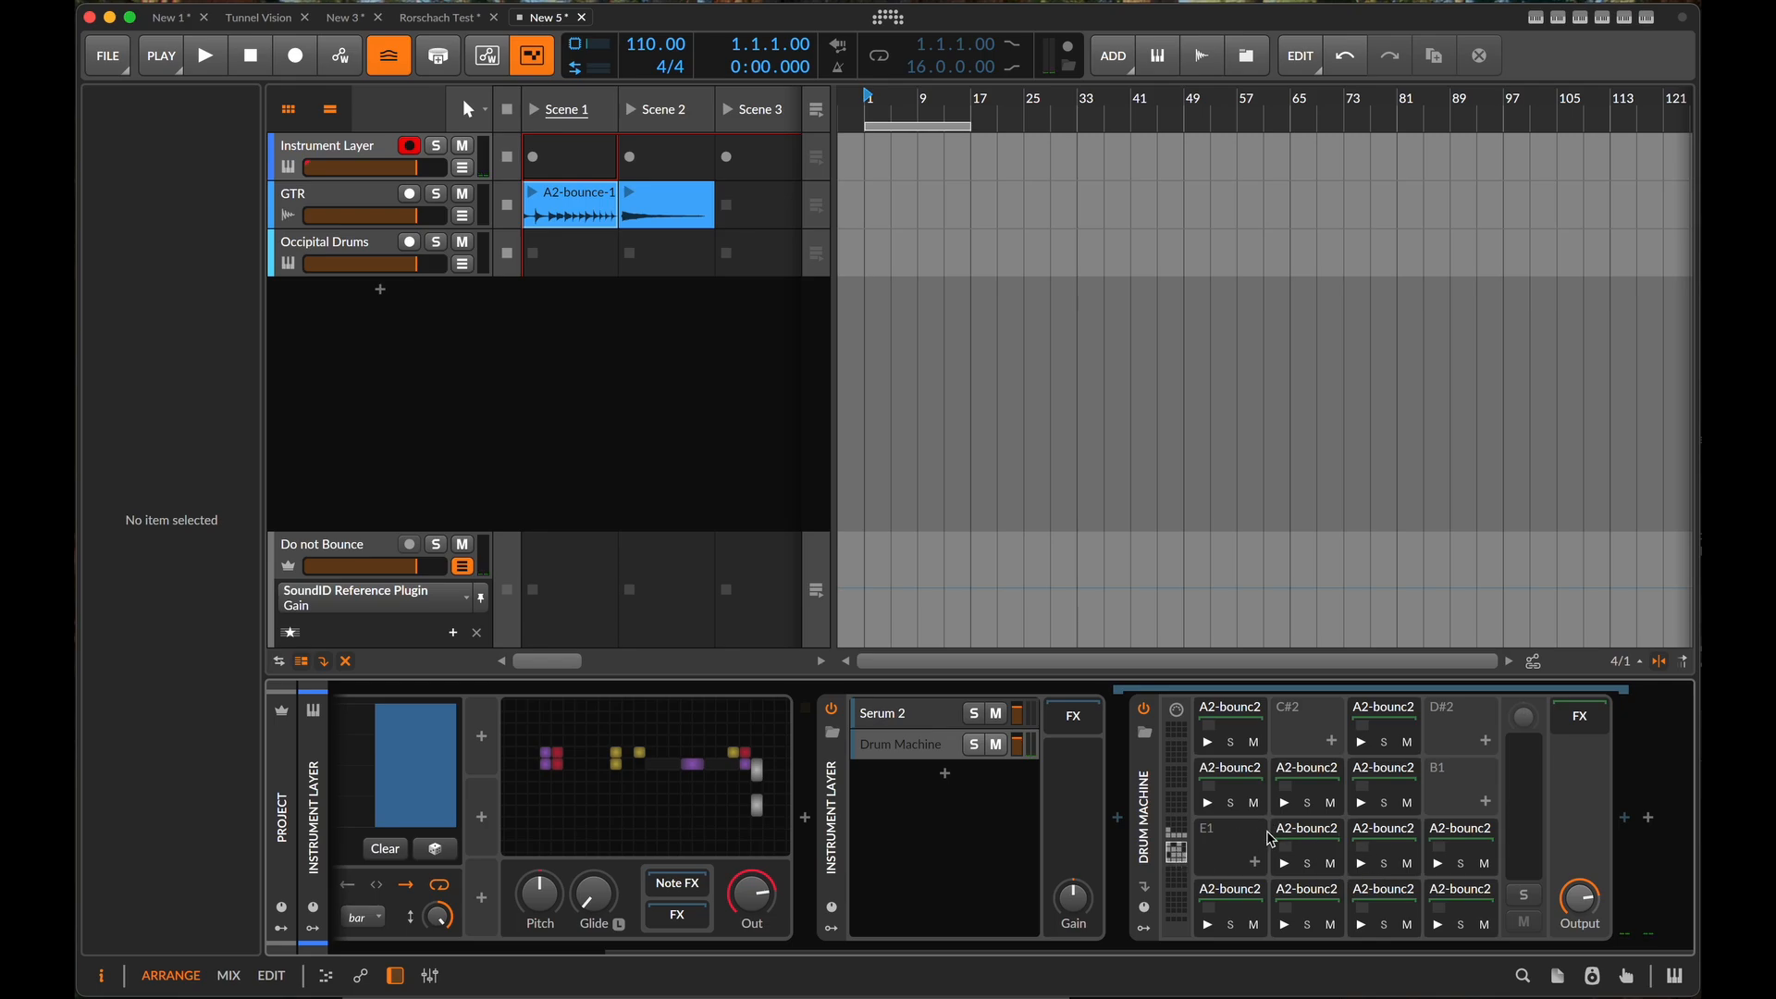
- Rearrange the slices into the empty pads, using those on C2 and D2, so C1 through B1 are all filled
left_click(1304, 833)
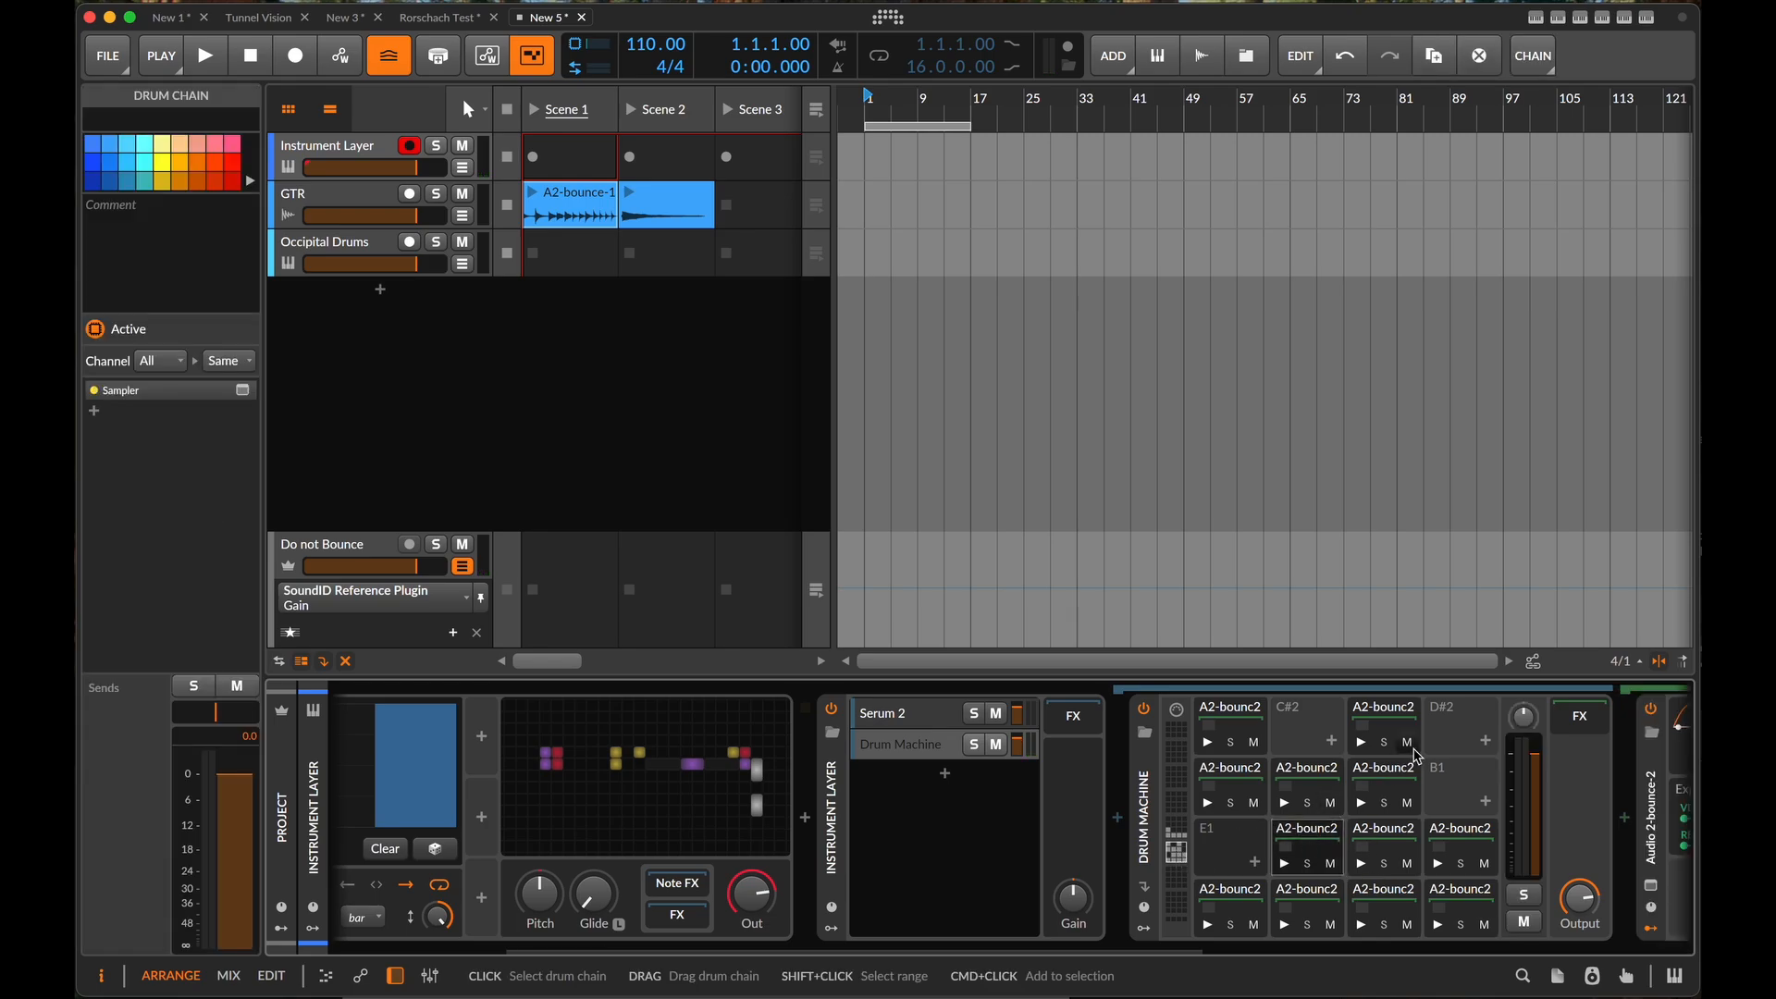
left_click(1391, 775, "shift")
left_click_drag(1314, 836, 1250, 836)
left_click_drag(1240, 716, 1459, 786)
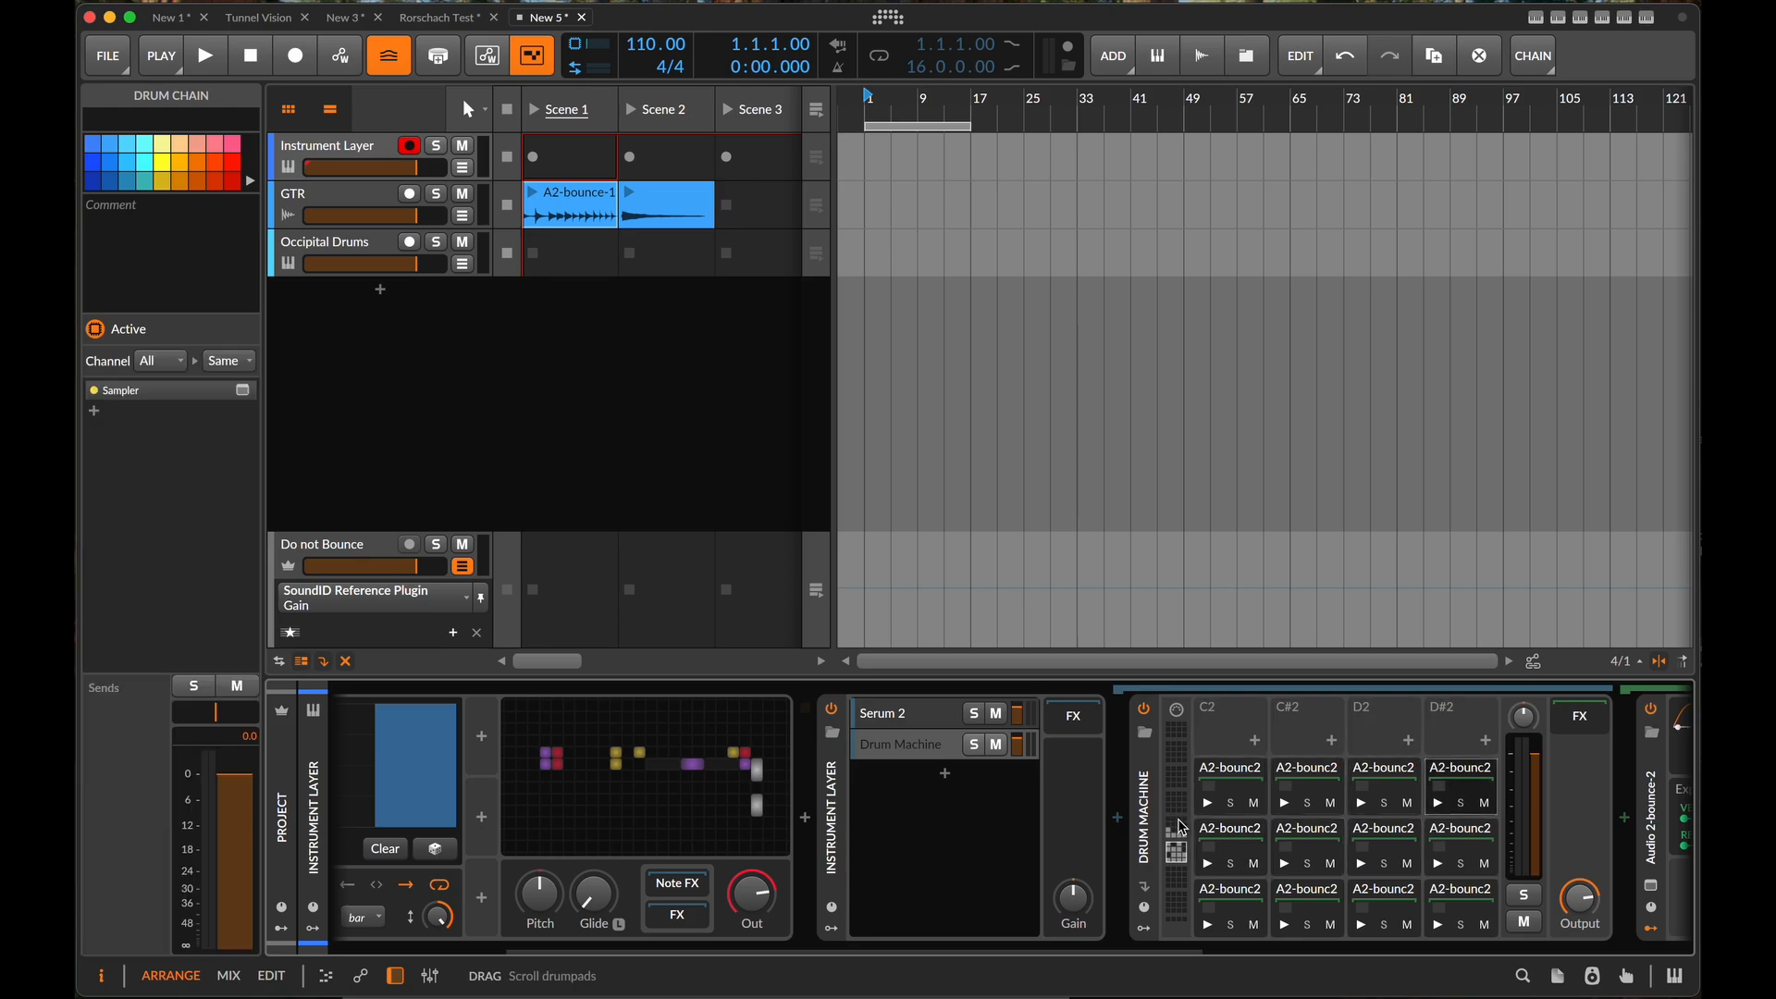
- Move the five slices on pads E2 through G#2 down to start at C2, right after the filled pads
left_click(1180, 826)
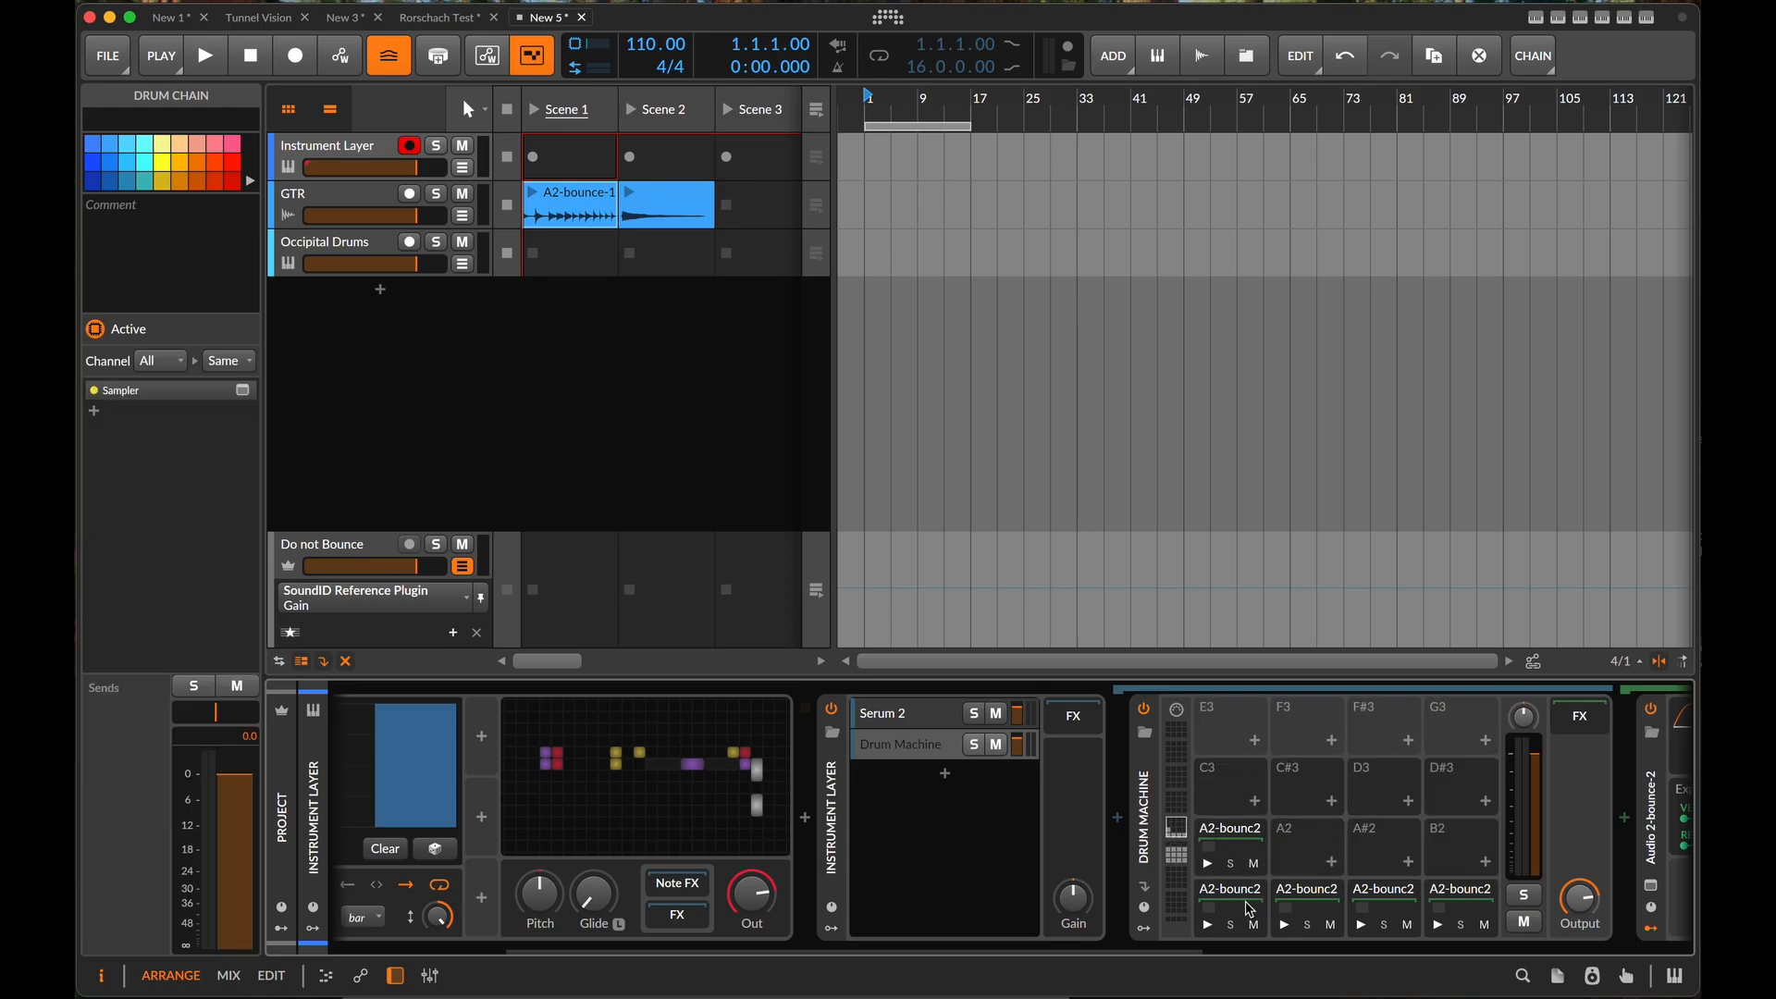
left_click(1240, 846, "shift")
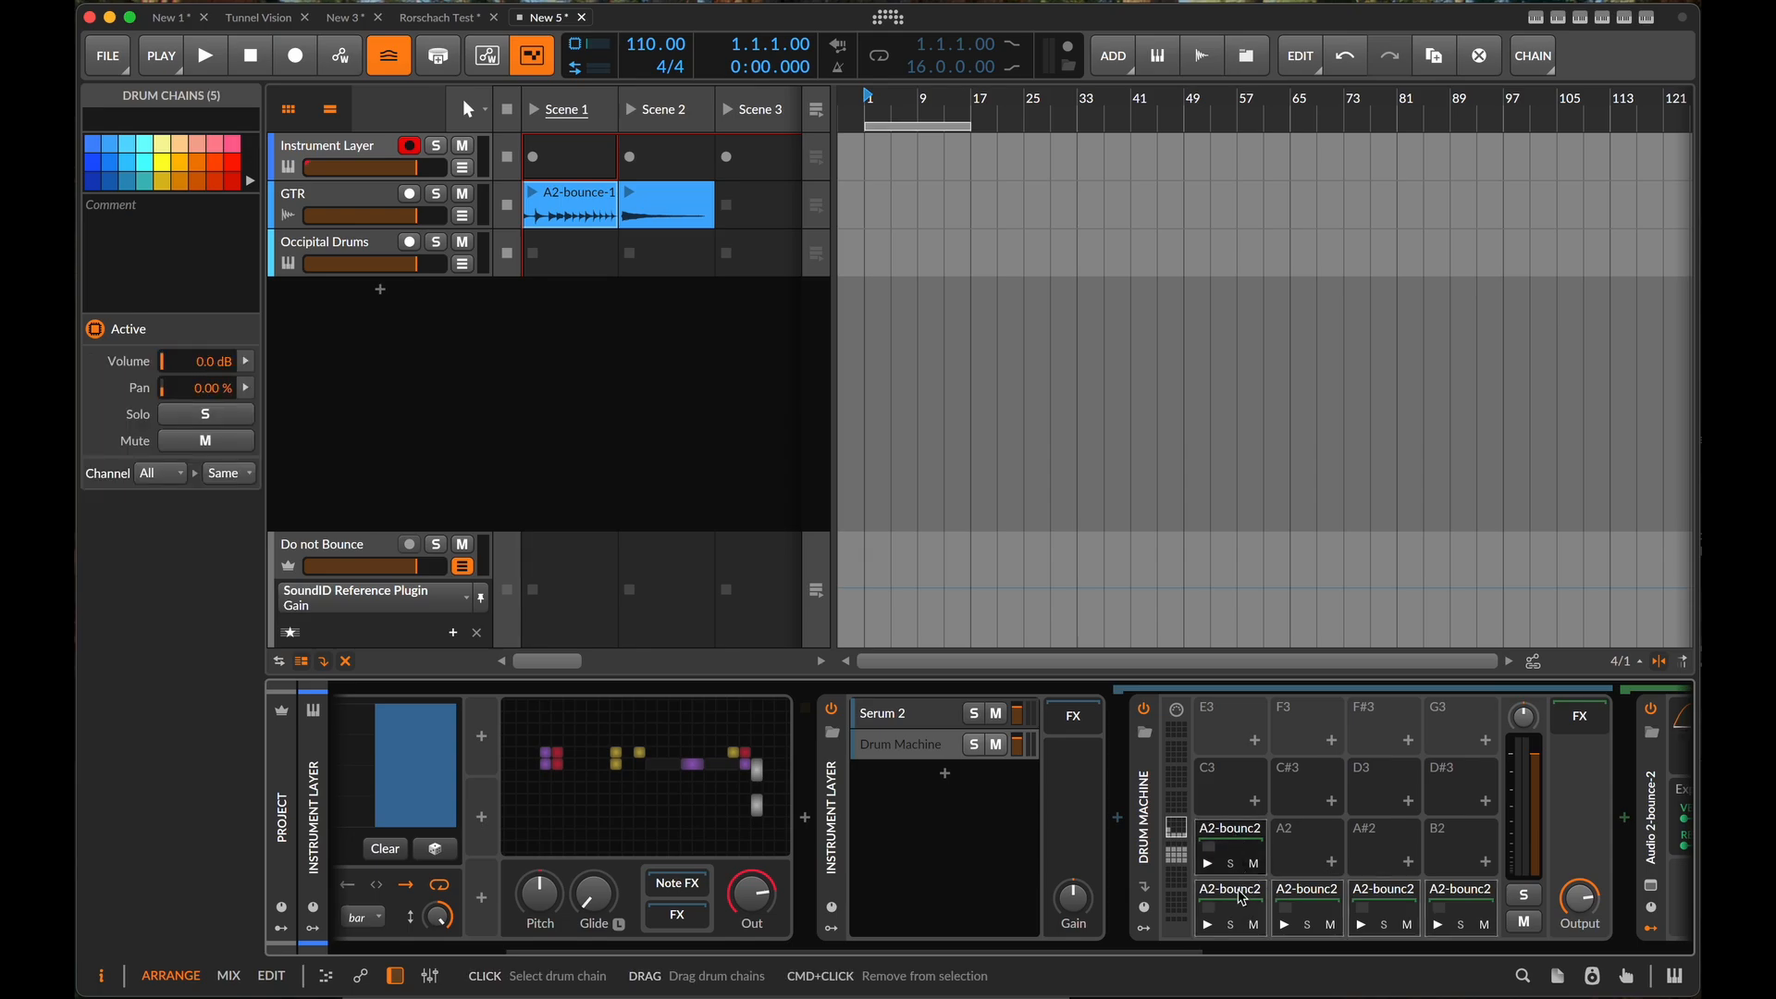
mouse_move(1240, 847)
left_mouse_down()
mouse_move(1200, 890)
mouse_move(1181, 867)
mouse_move(1221, 858)
left_mouse_up()
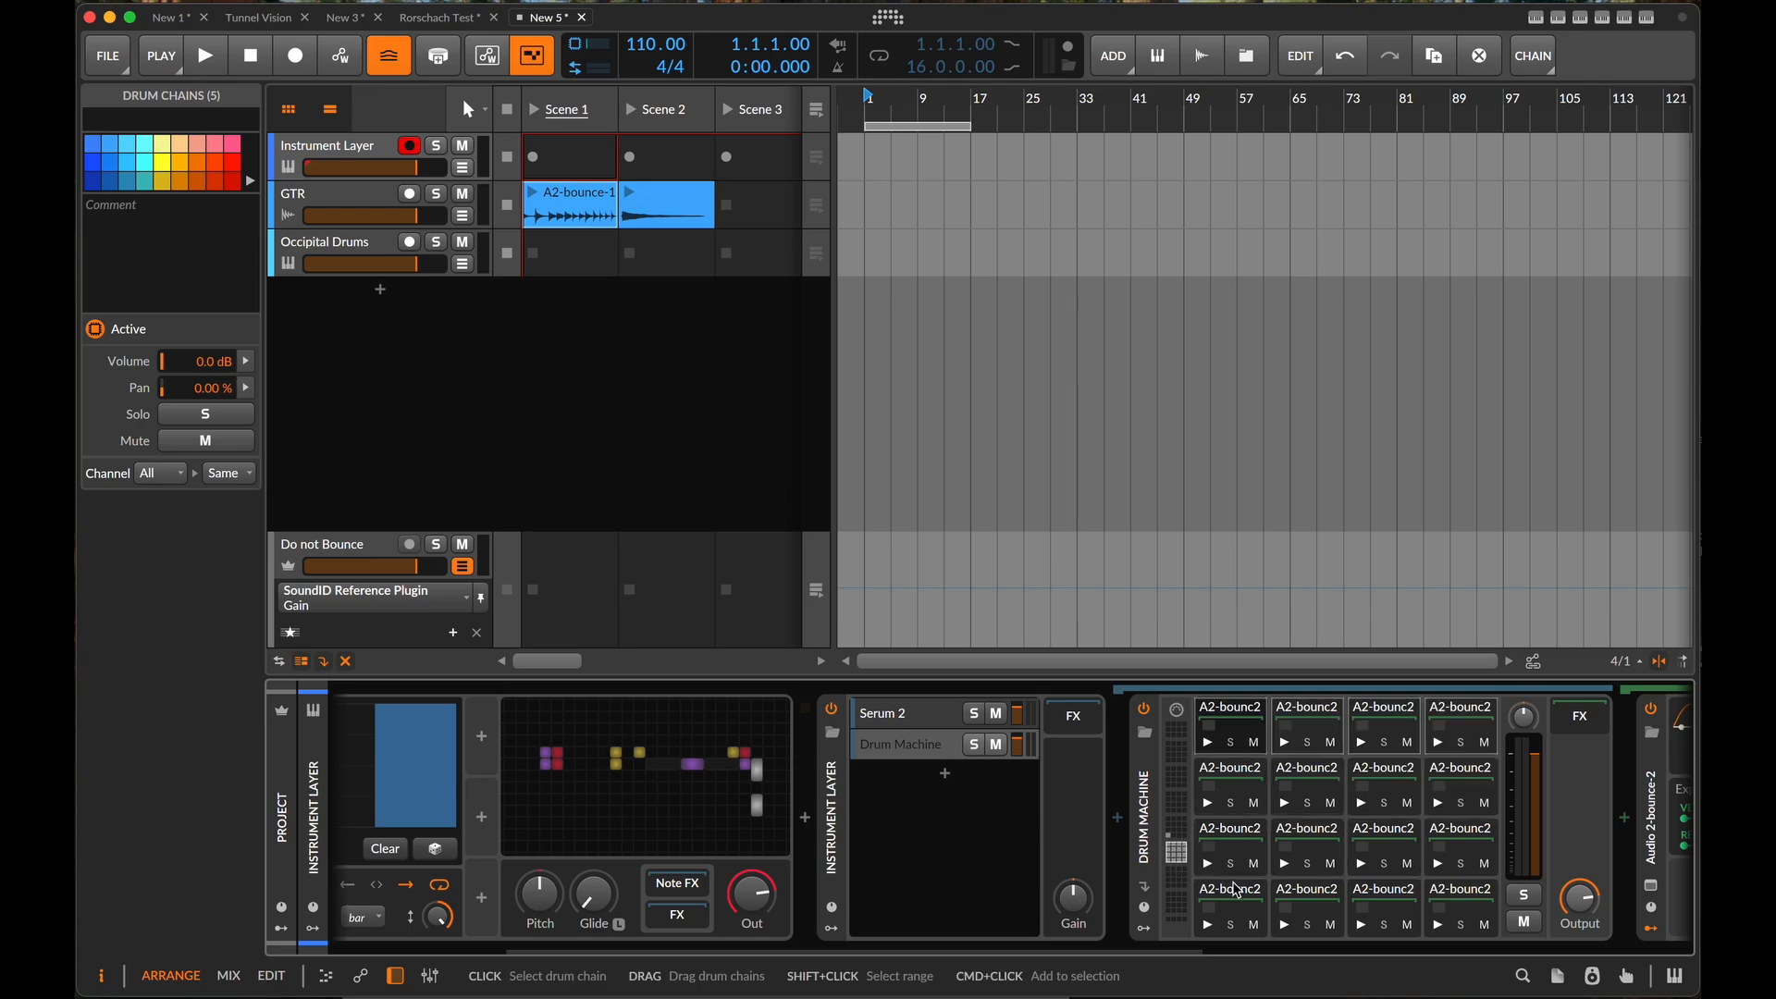
scroll(1392, 855, "right", 3)
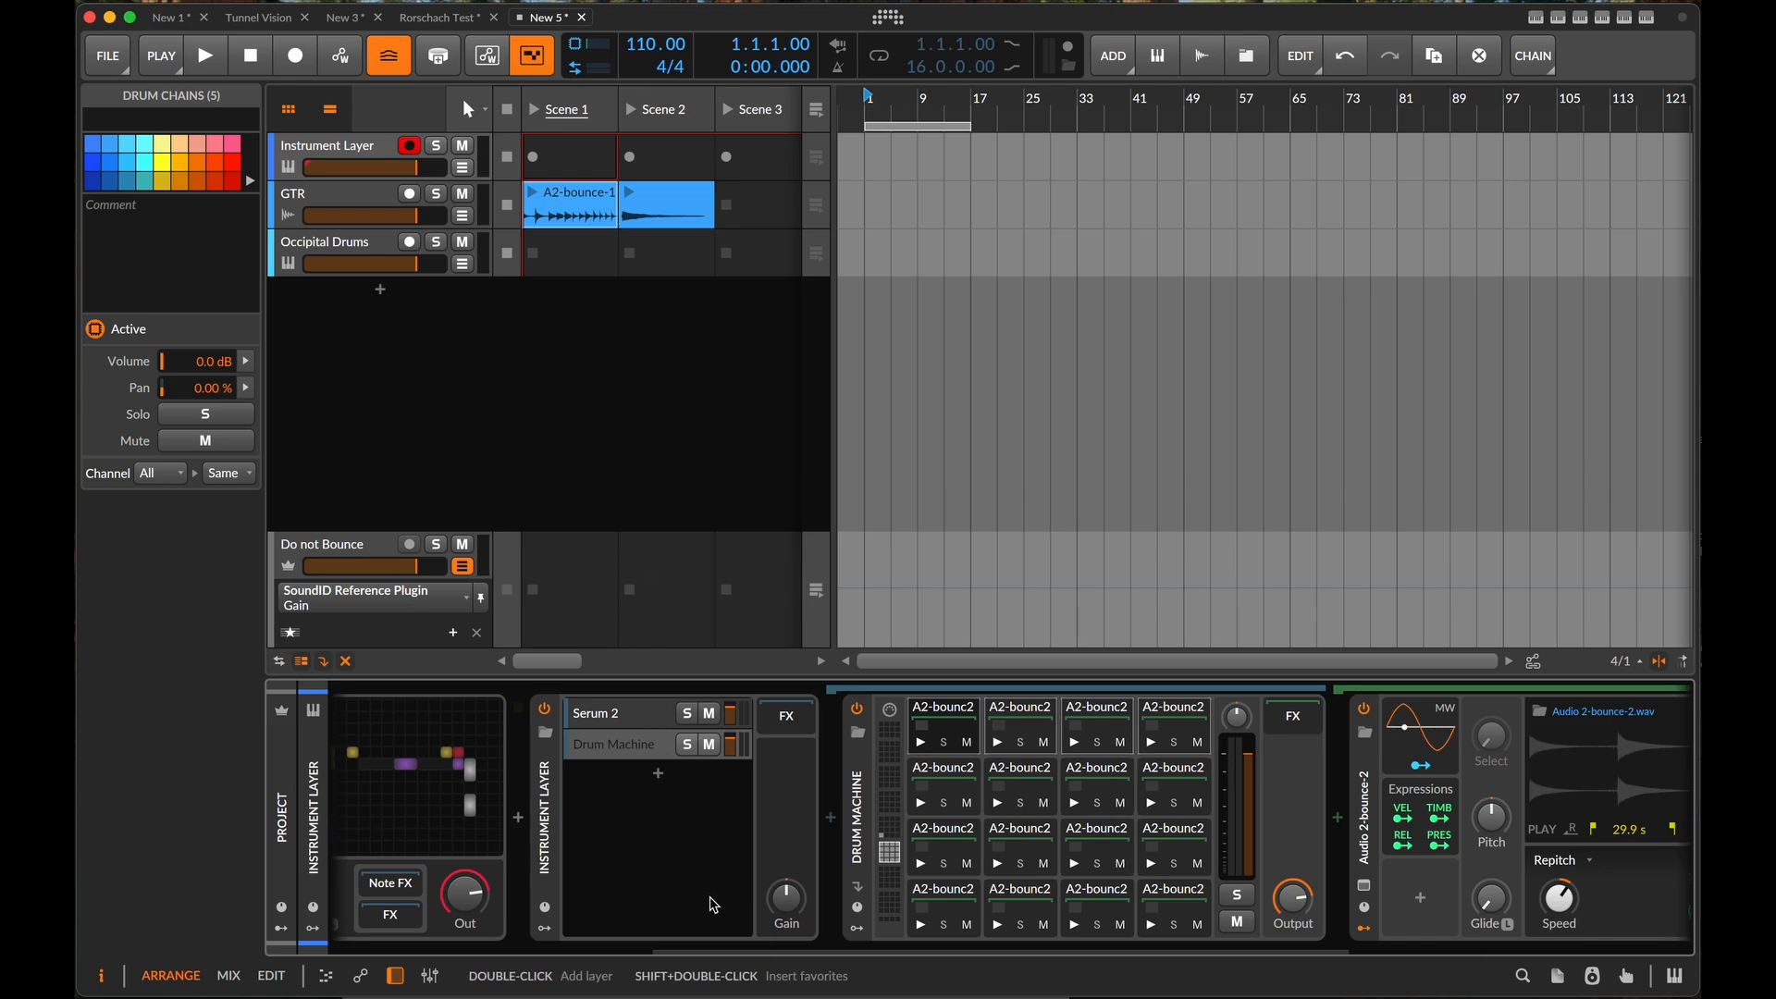
- Open the Poly Grid editor and add a Pitches module to the empty area below the existing patch
scroll(691, 886, "left", 2)
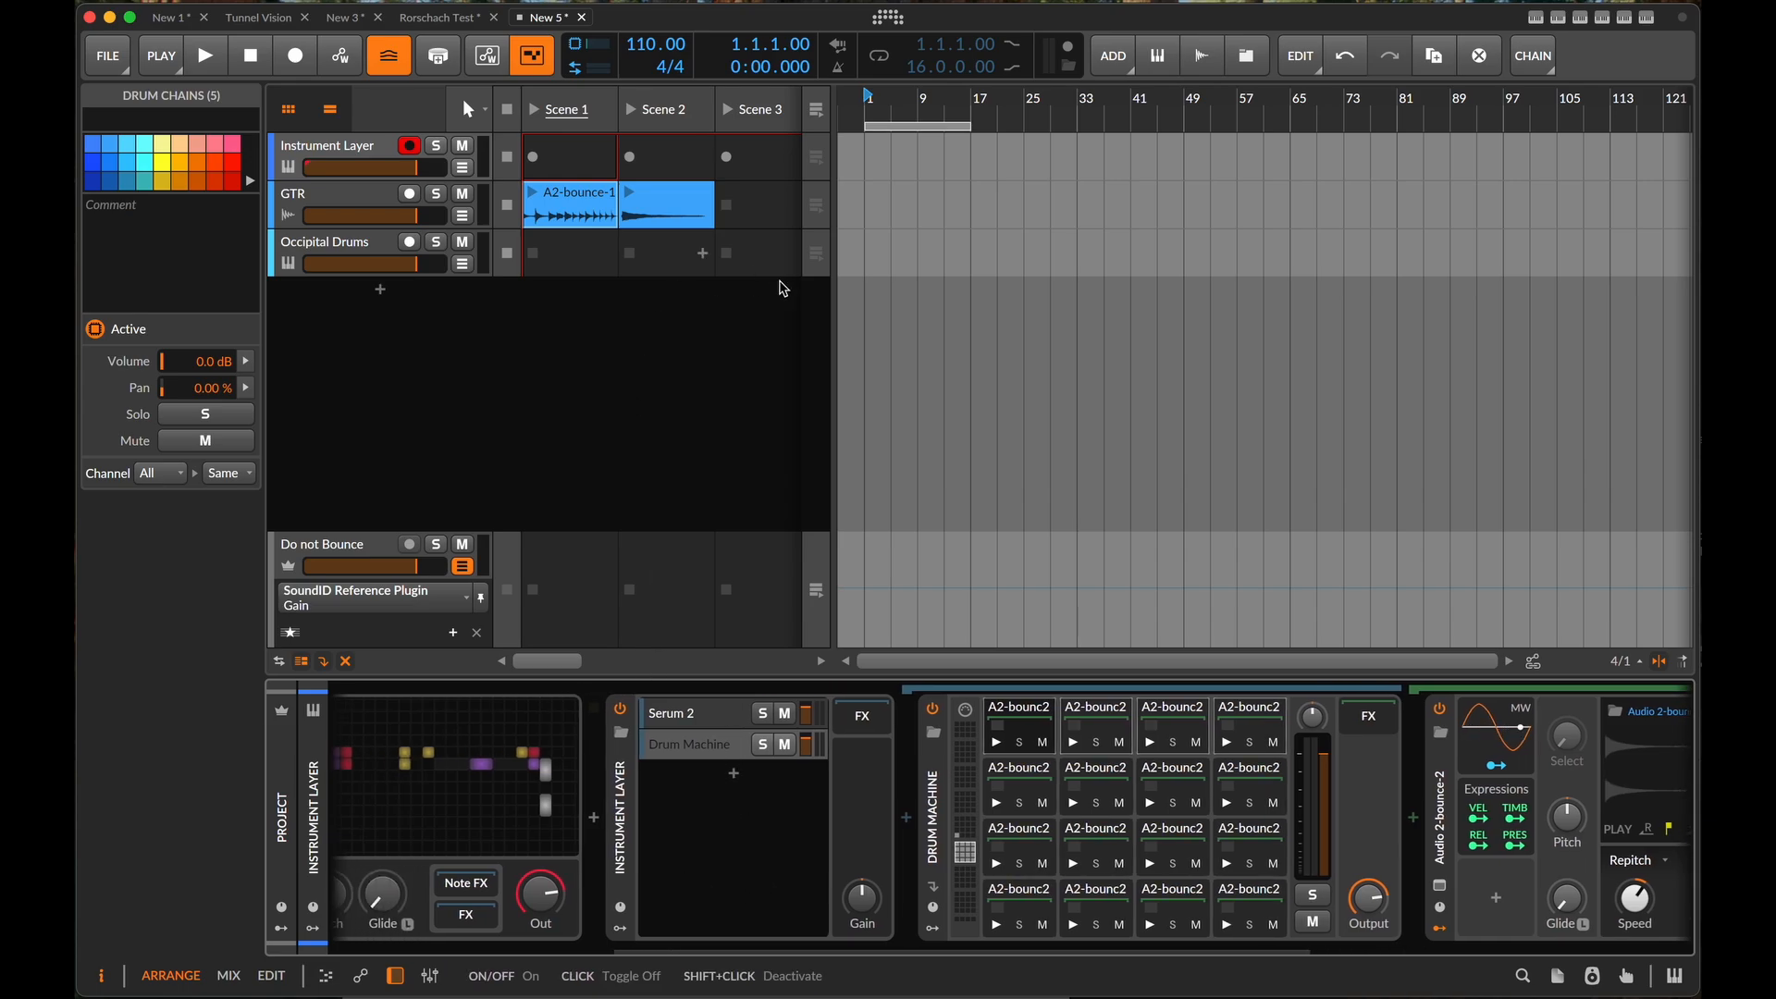
double_click(500, 804)
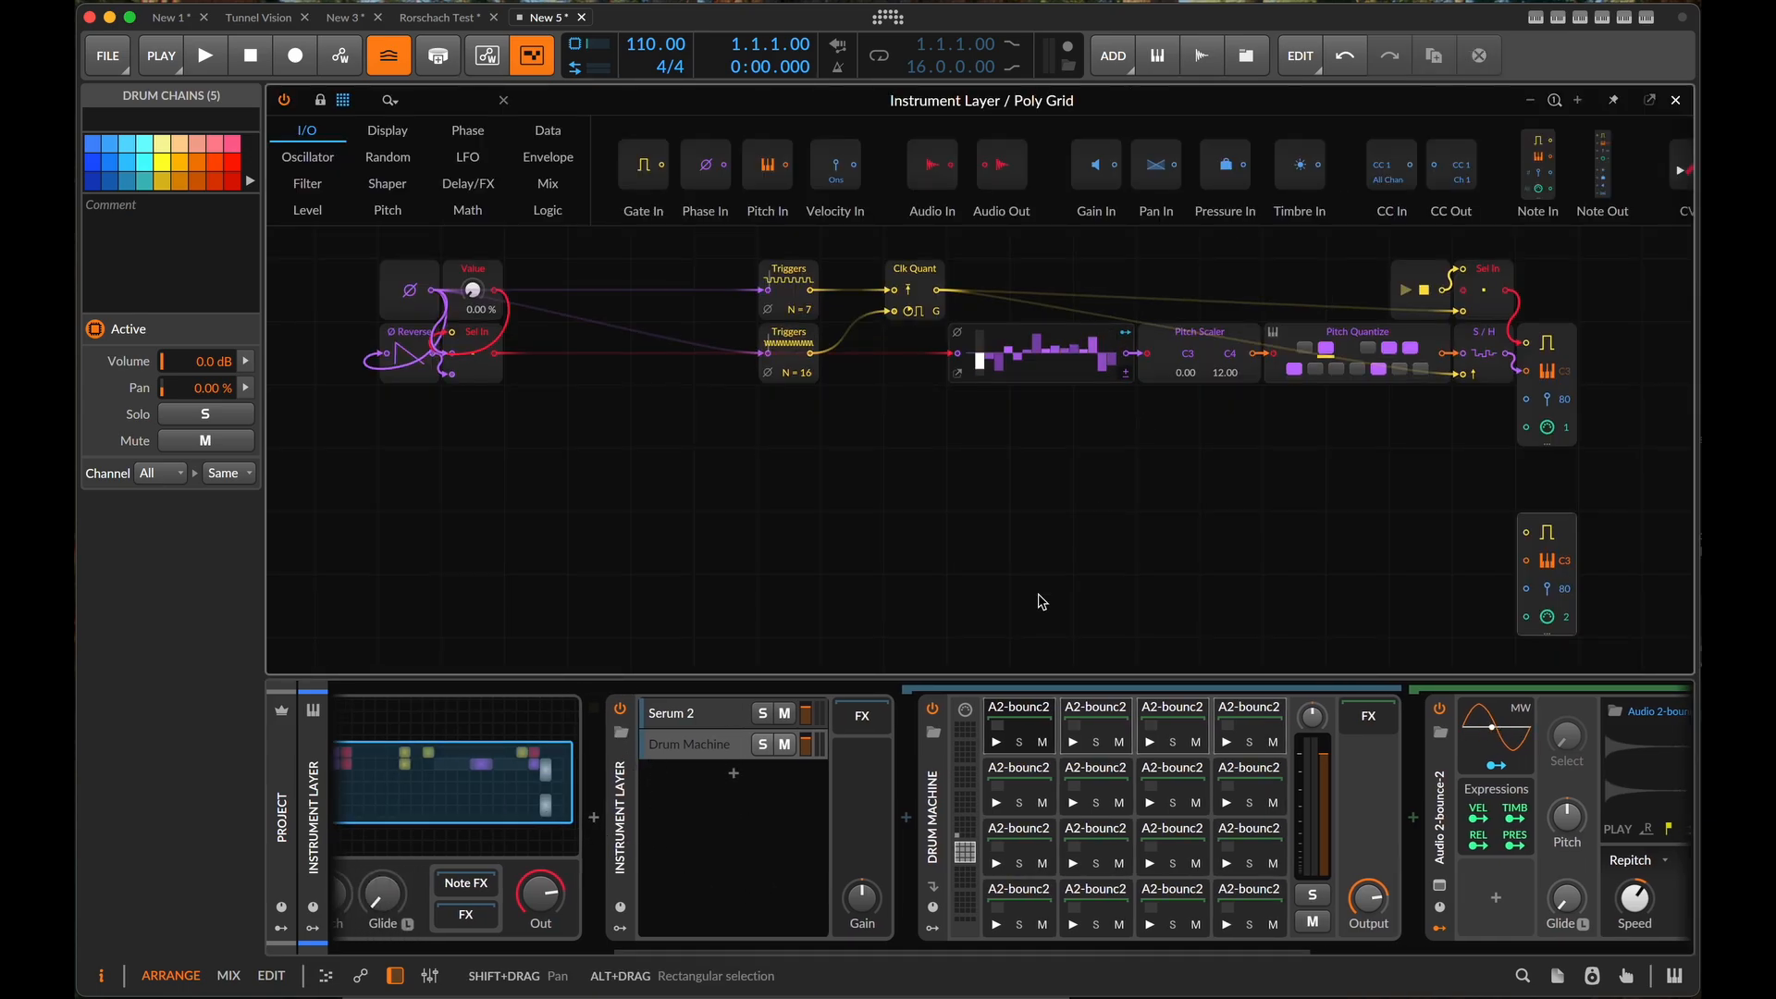
scroll(1042, 602, "down", 3)
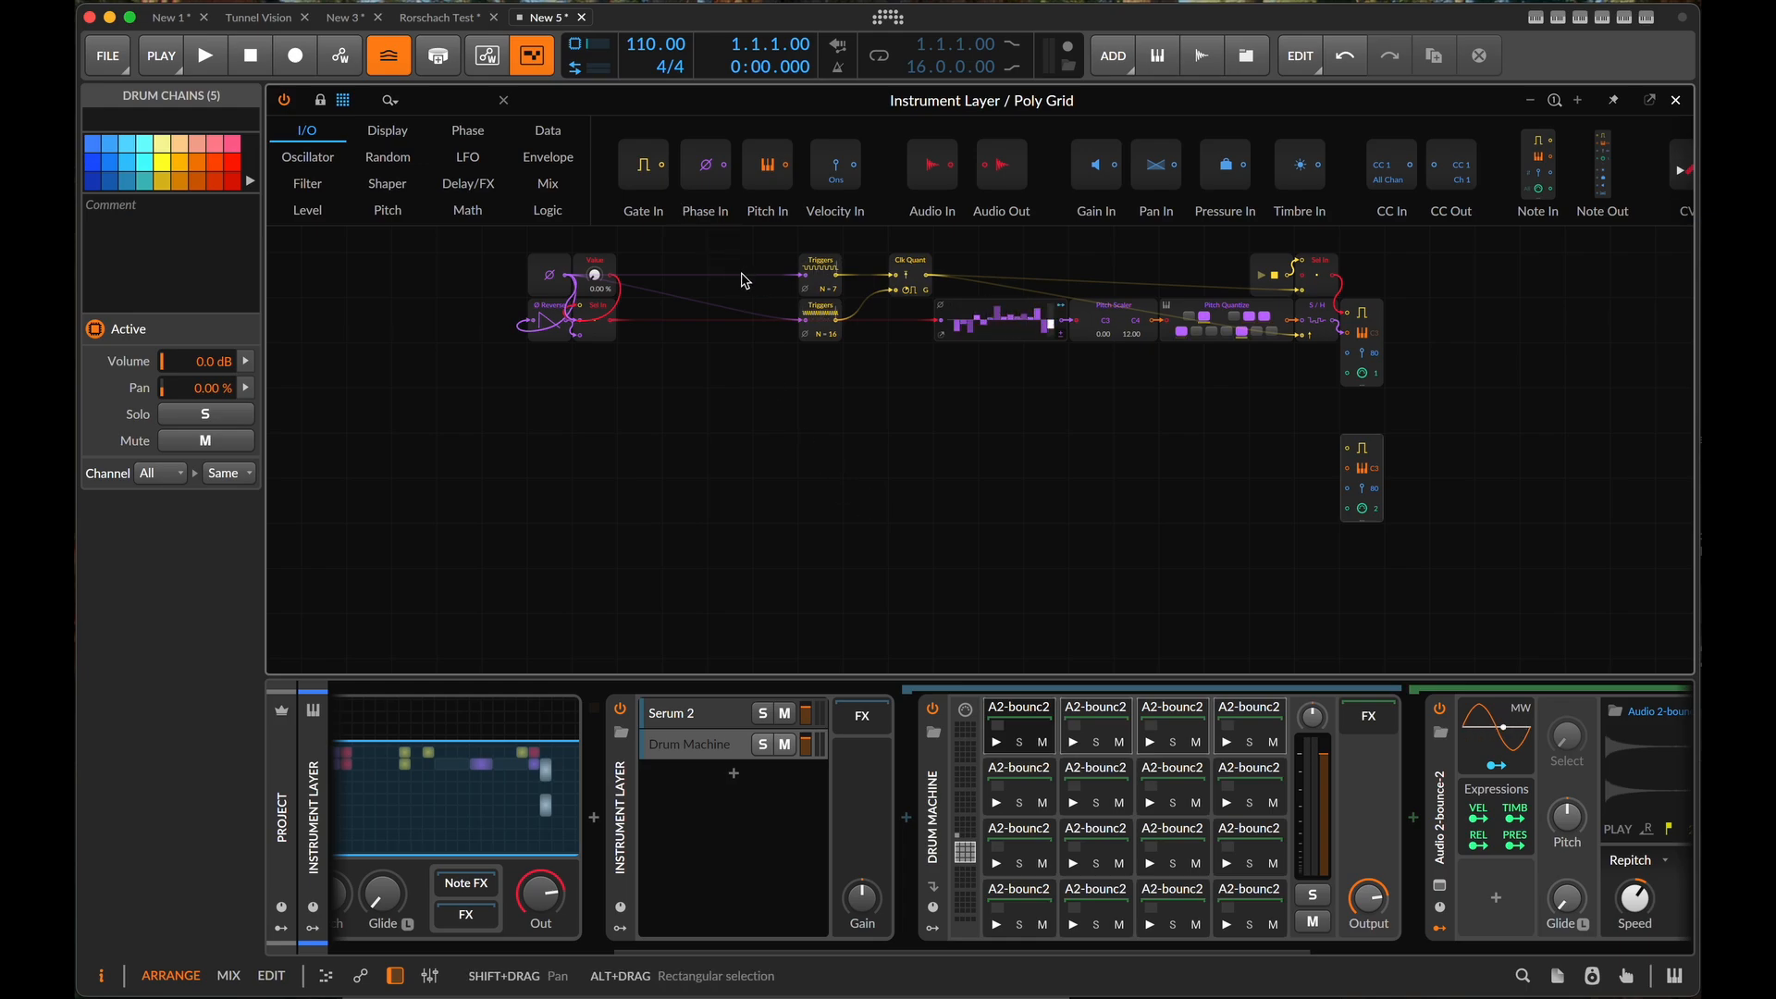
left_click(441, 97)
type("pit")
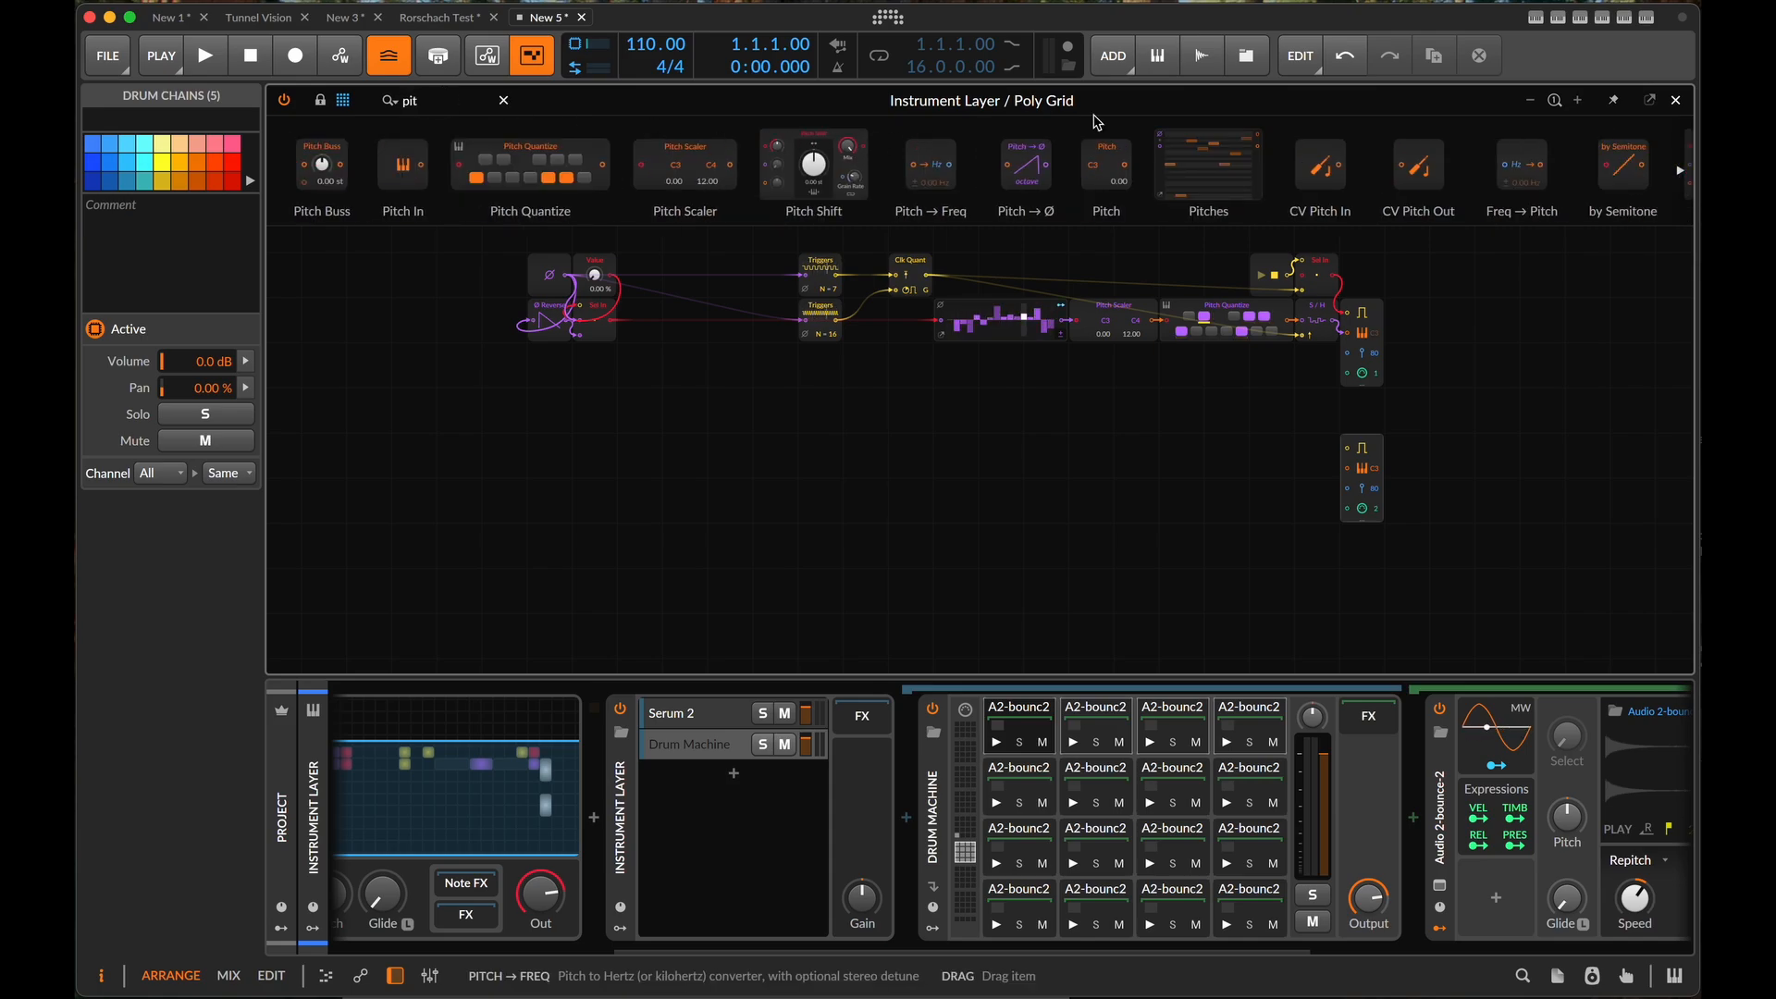
left_click_drag(1195, 158, 814, 518)
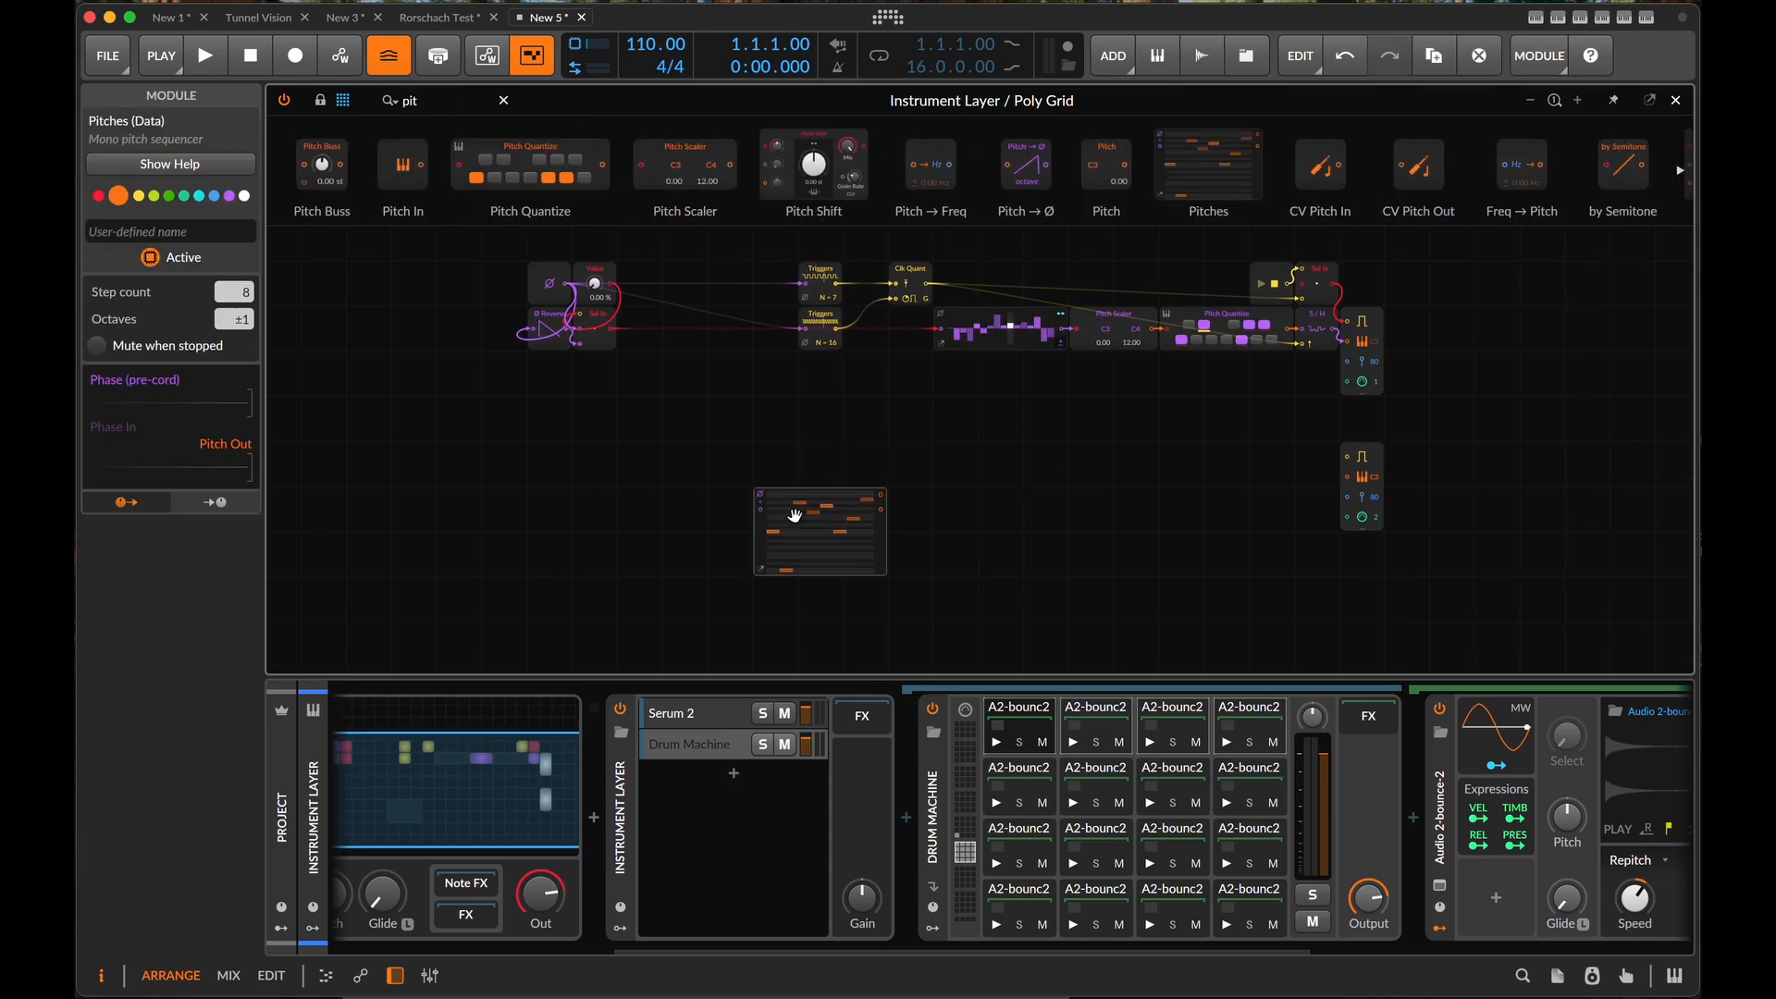
- Open the enlarged editor of the Pitches module and set its octave offset to -2
scroll(790, 525, "up", 3)
scroll(791, 524, "down", 3)
scroll(790, 524, "left", 2)
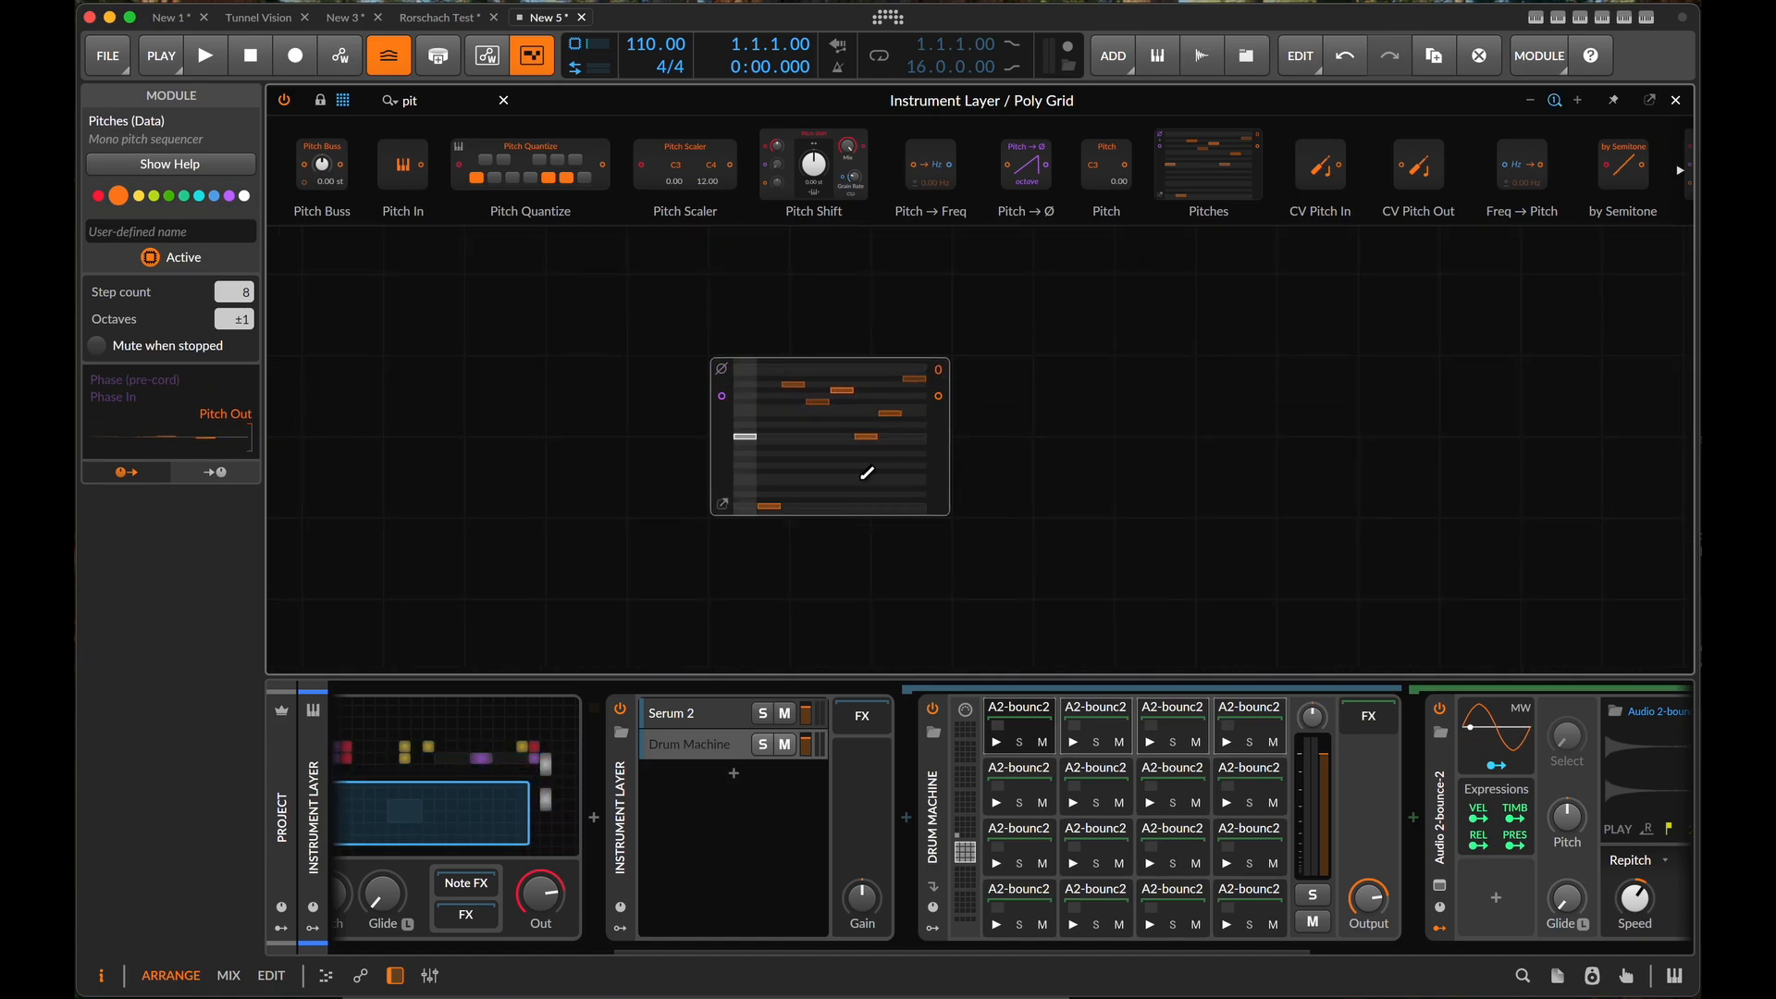
scroll(782, 467, "up", 2)
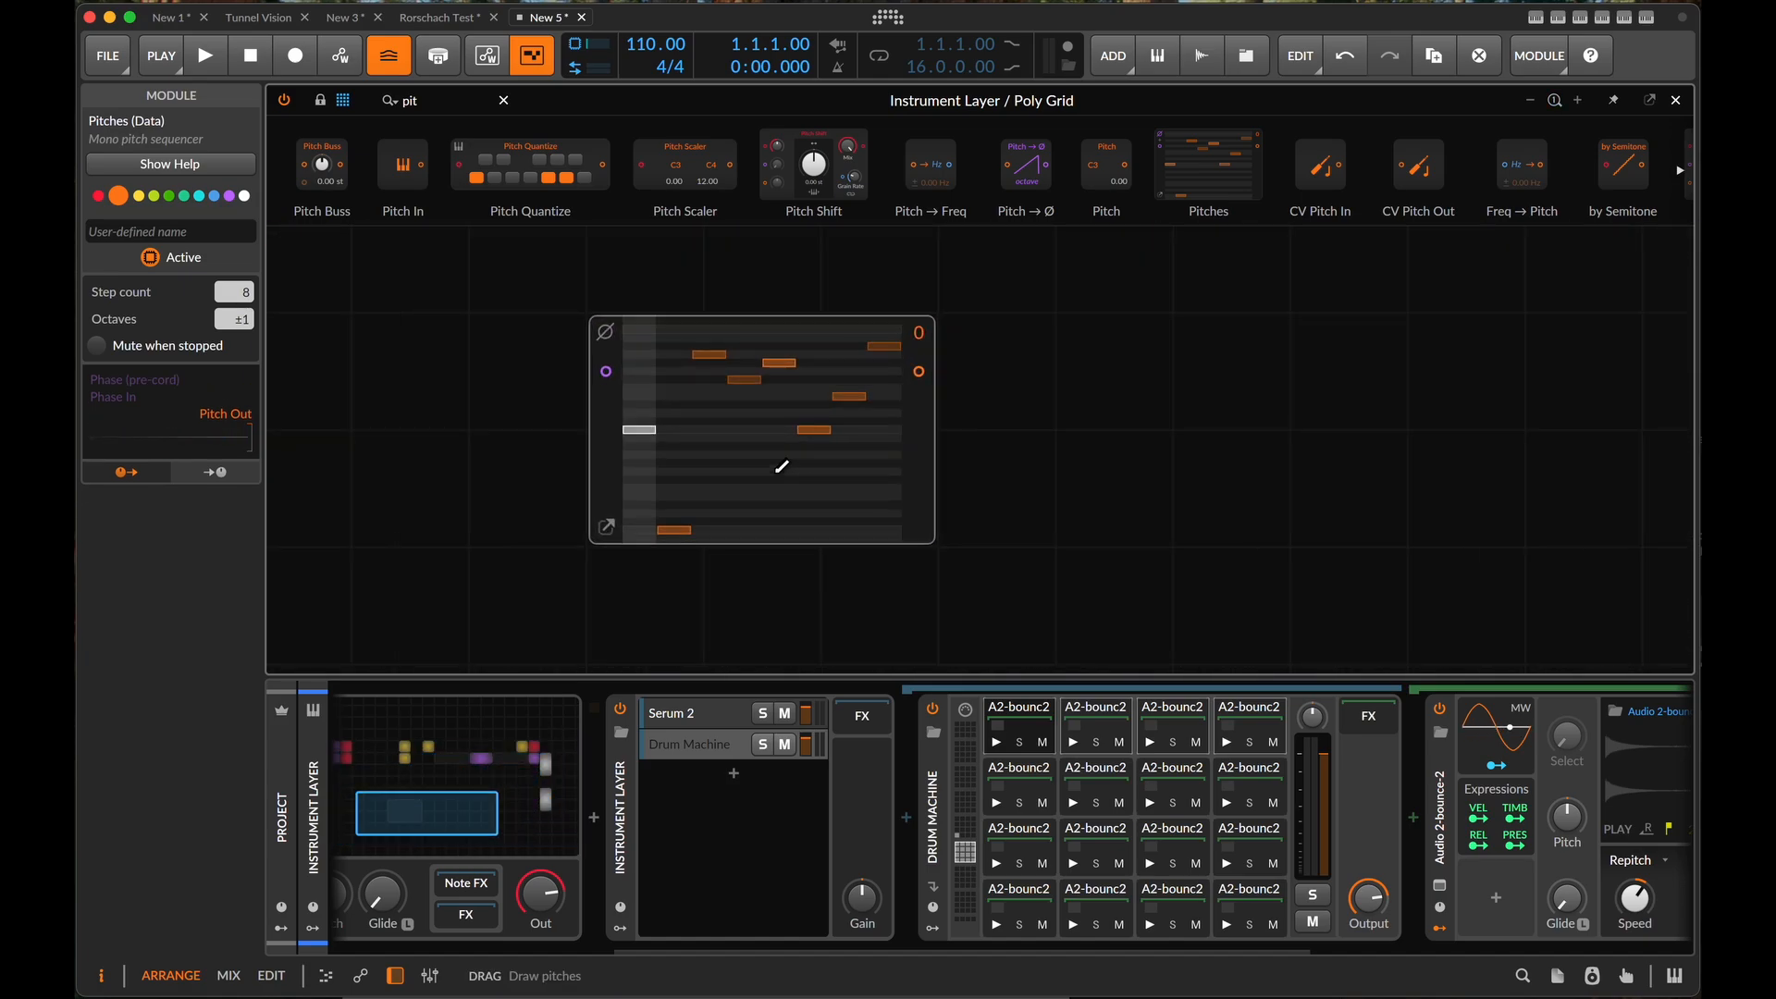
scroll(709, 435, "up", 2)
scroll(701, 459, "down", 2)
scroll(701, 459, "left", 3)
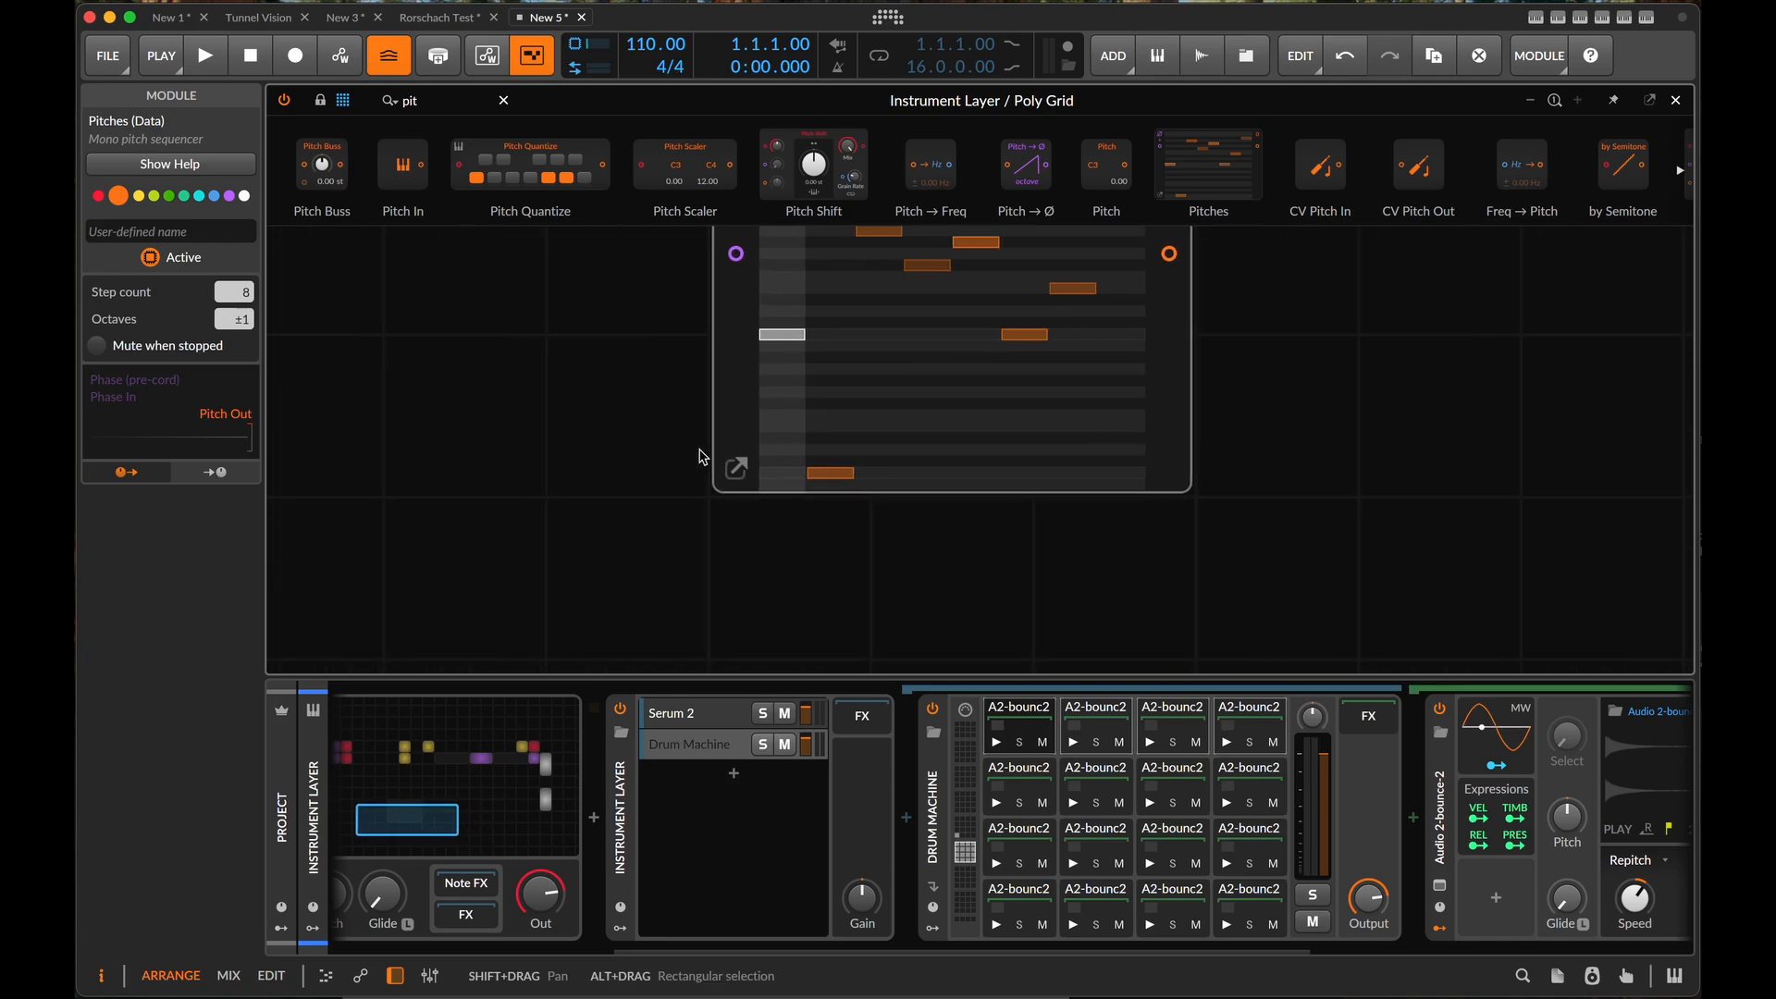
scroll(710, 448, "up", 3)
scroll(711, 449, "right", 2)
scroll(682, 527, "down", 2)
scroll(681, 526, "right", 1)
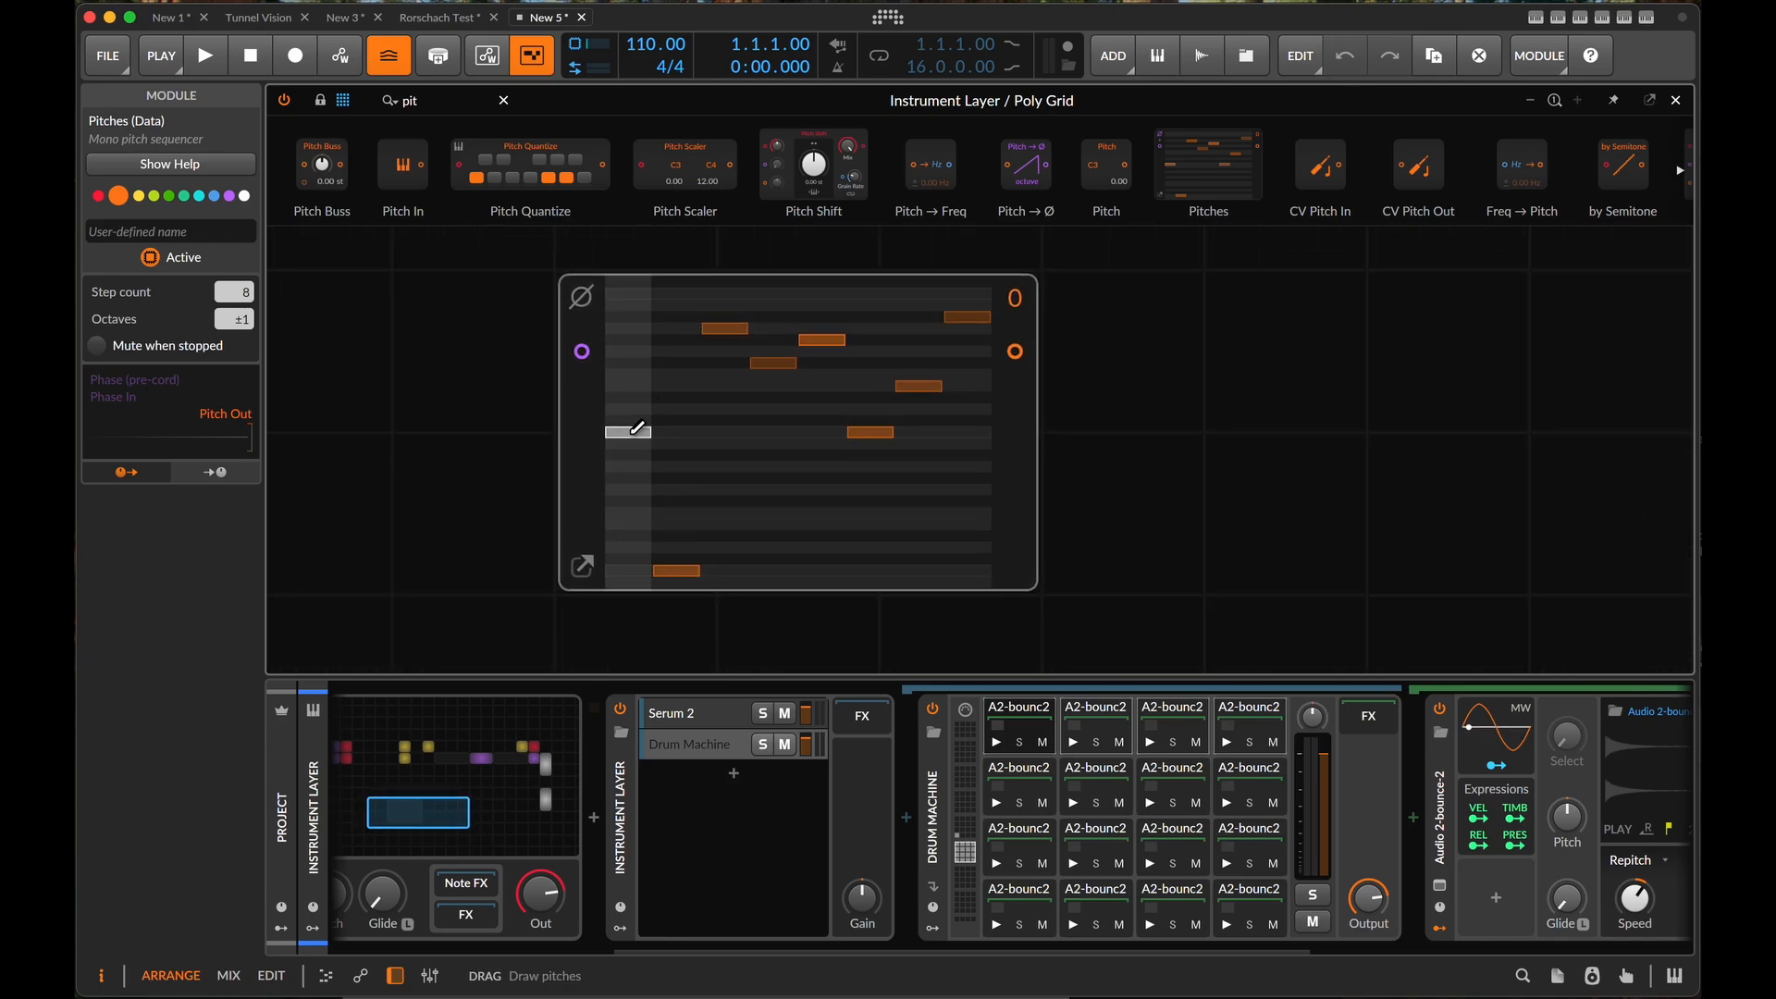
left_click(581, 566)
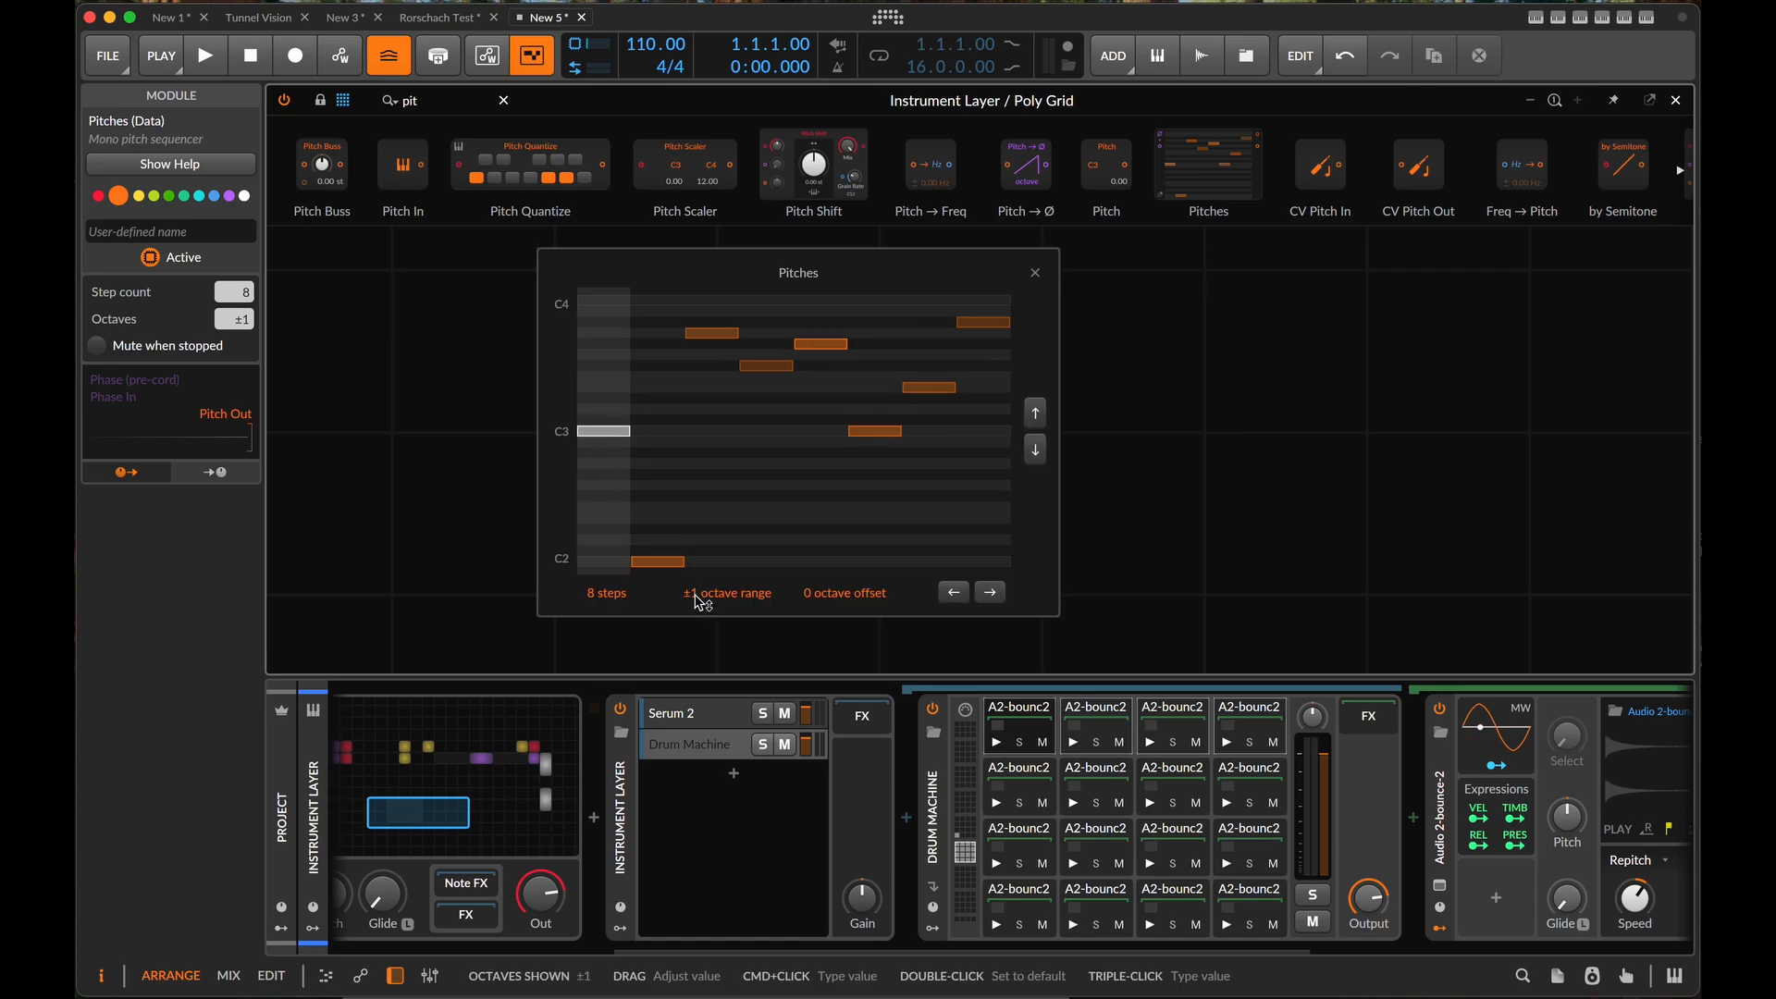
left_click_drag(698, 601, 698, 601)
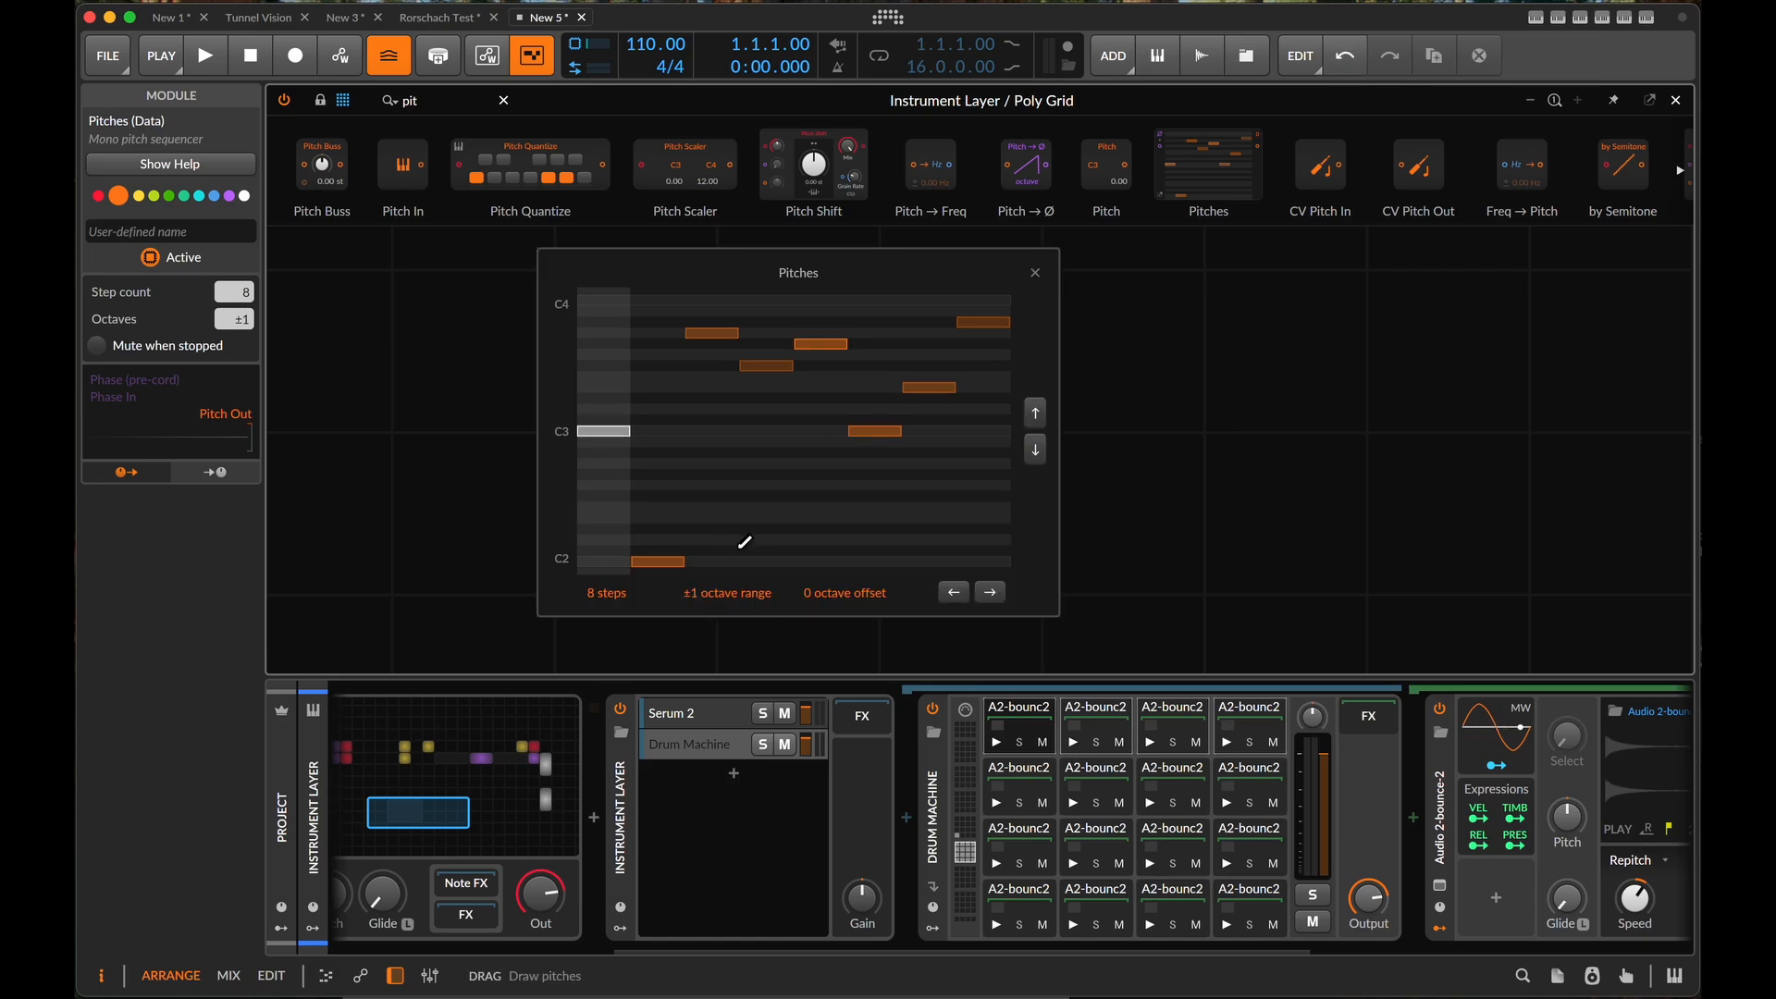
left_click_drag(845, 593, 844, 593)
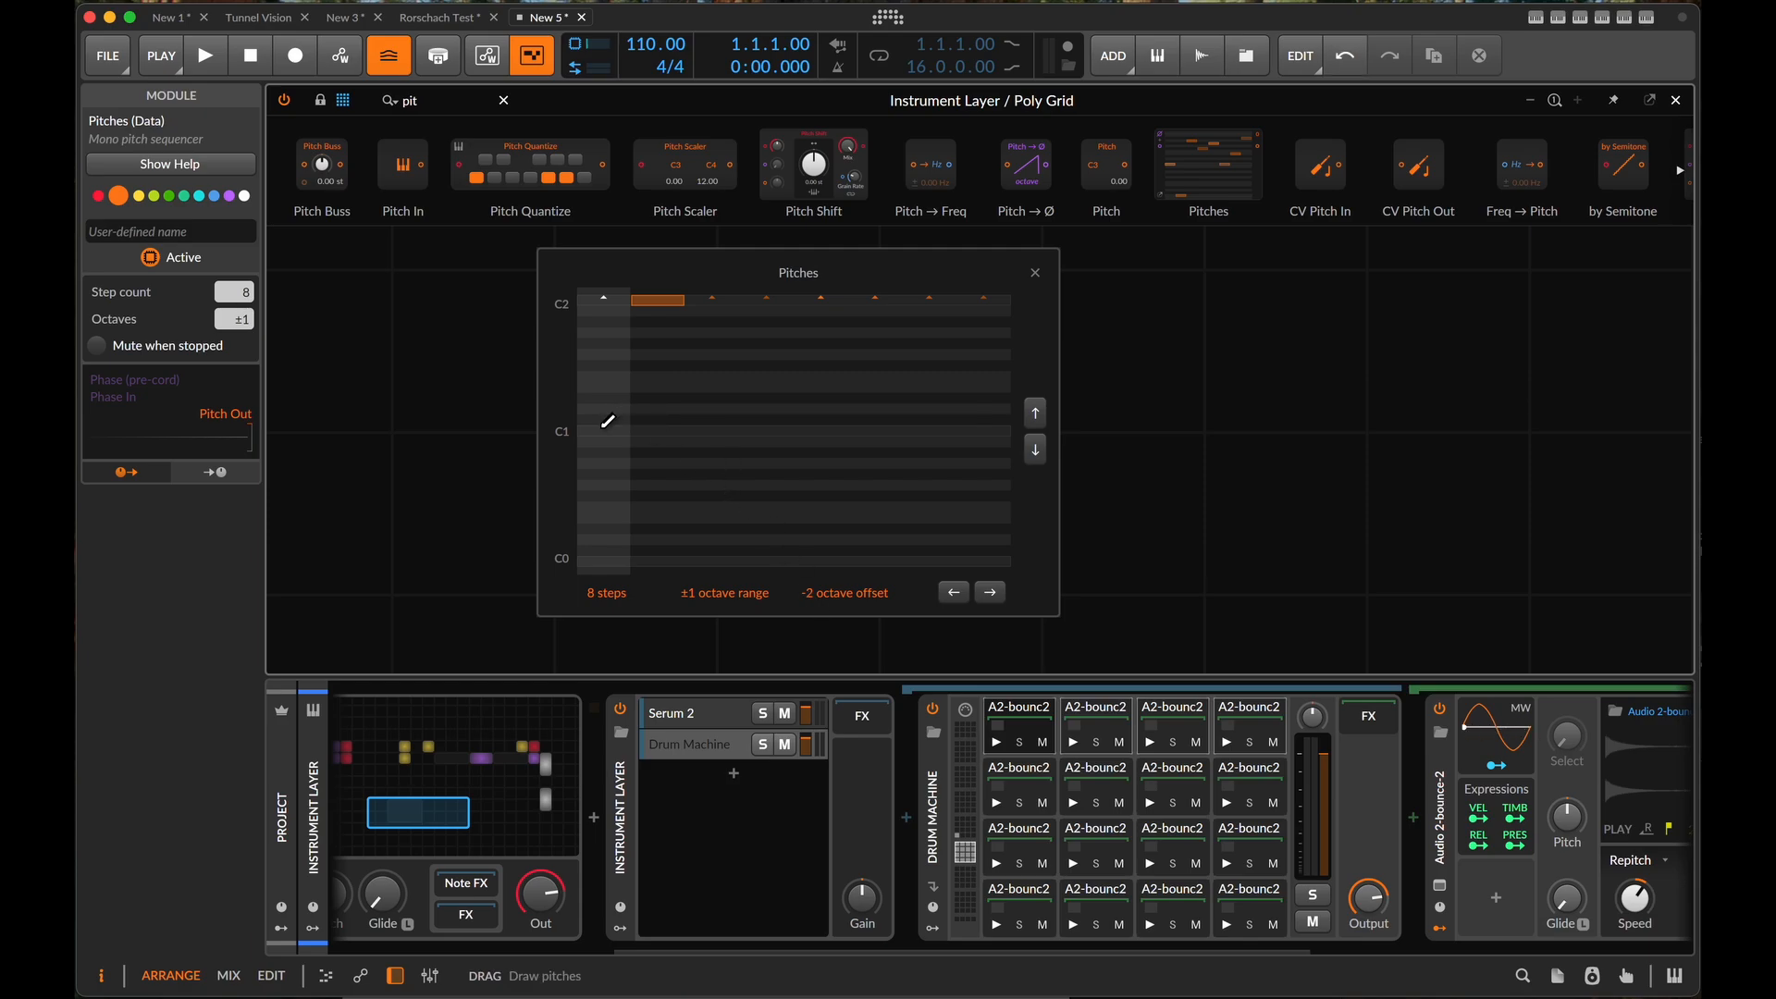
- Draw C1 on the first step of the Pitches sequence and higher notes within C1–C2 on the following steps
left_click_drag(603, 429, 603, 429)
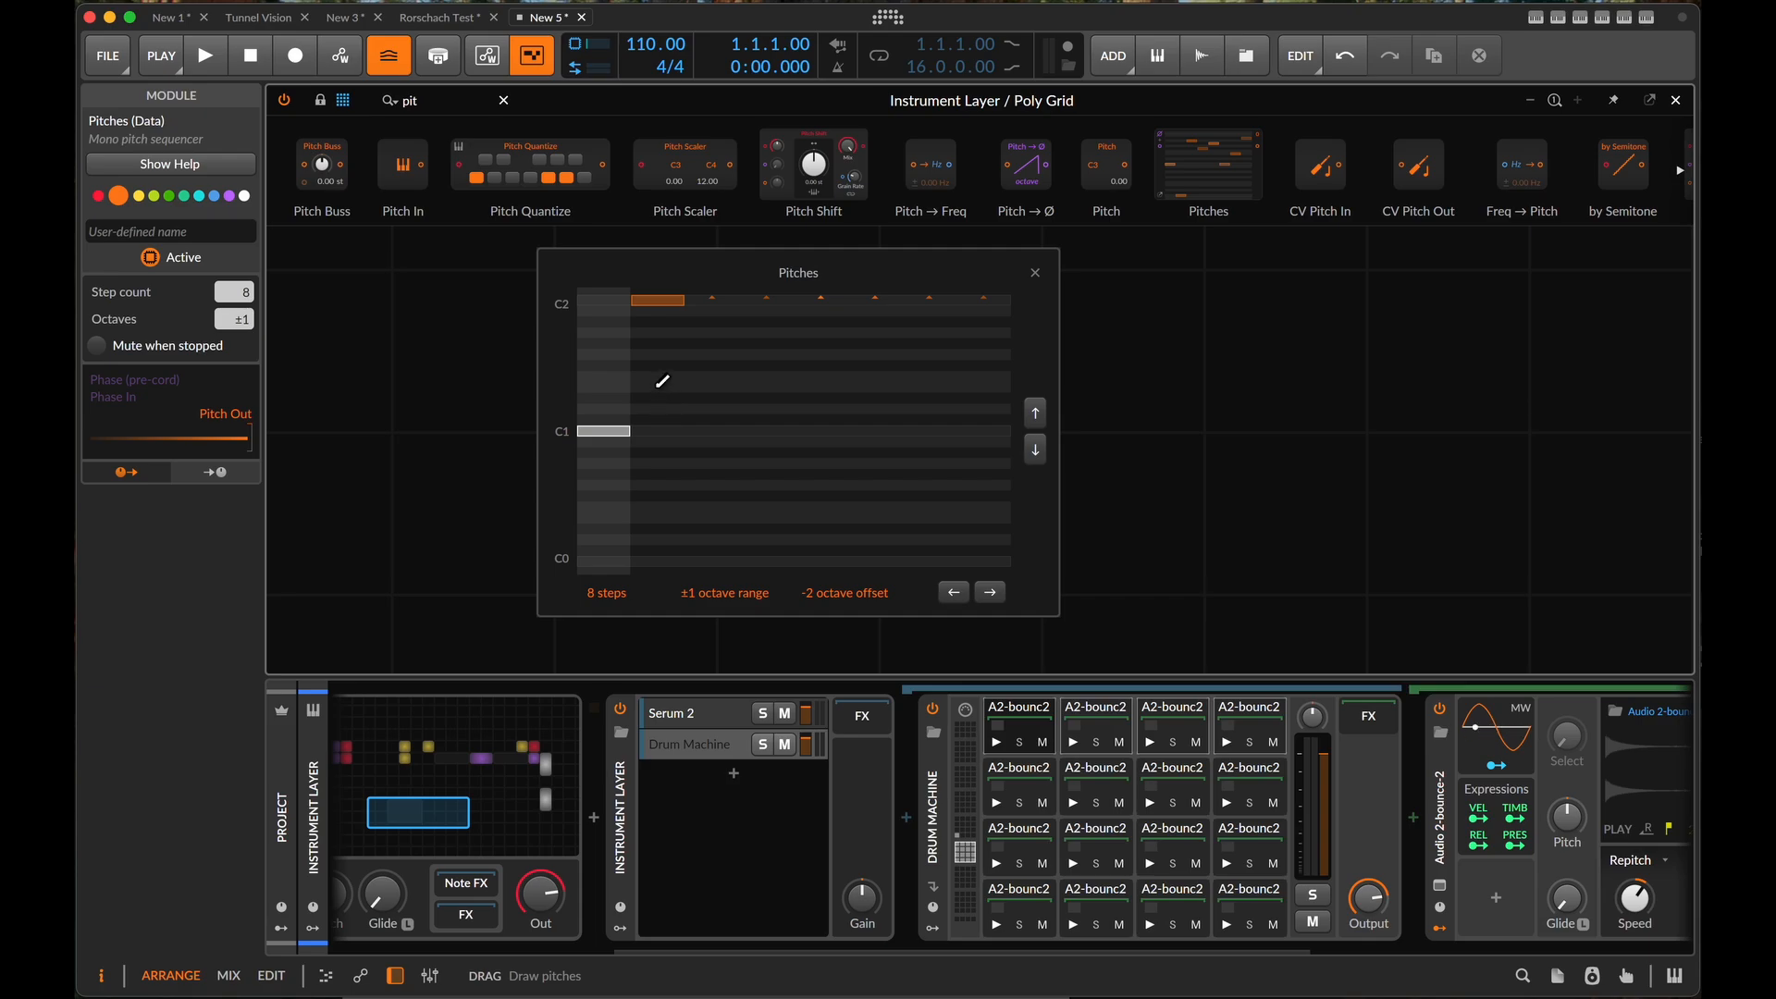
left_click(659, 372)
left_click_drag(740, 328, 741, 329)
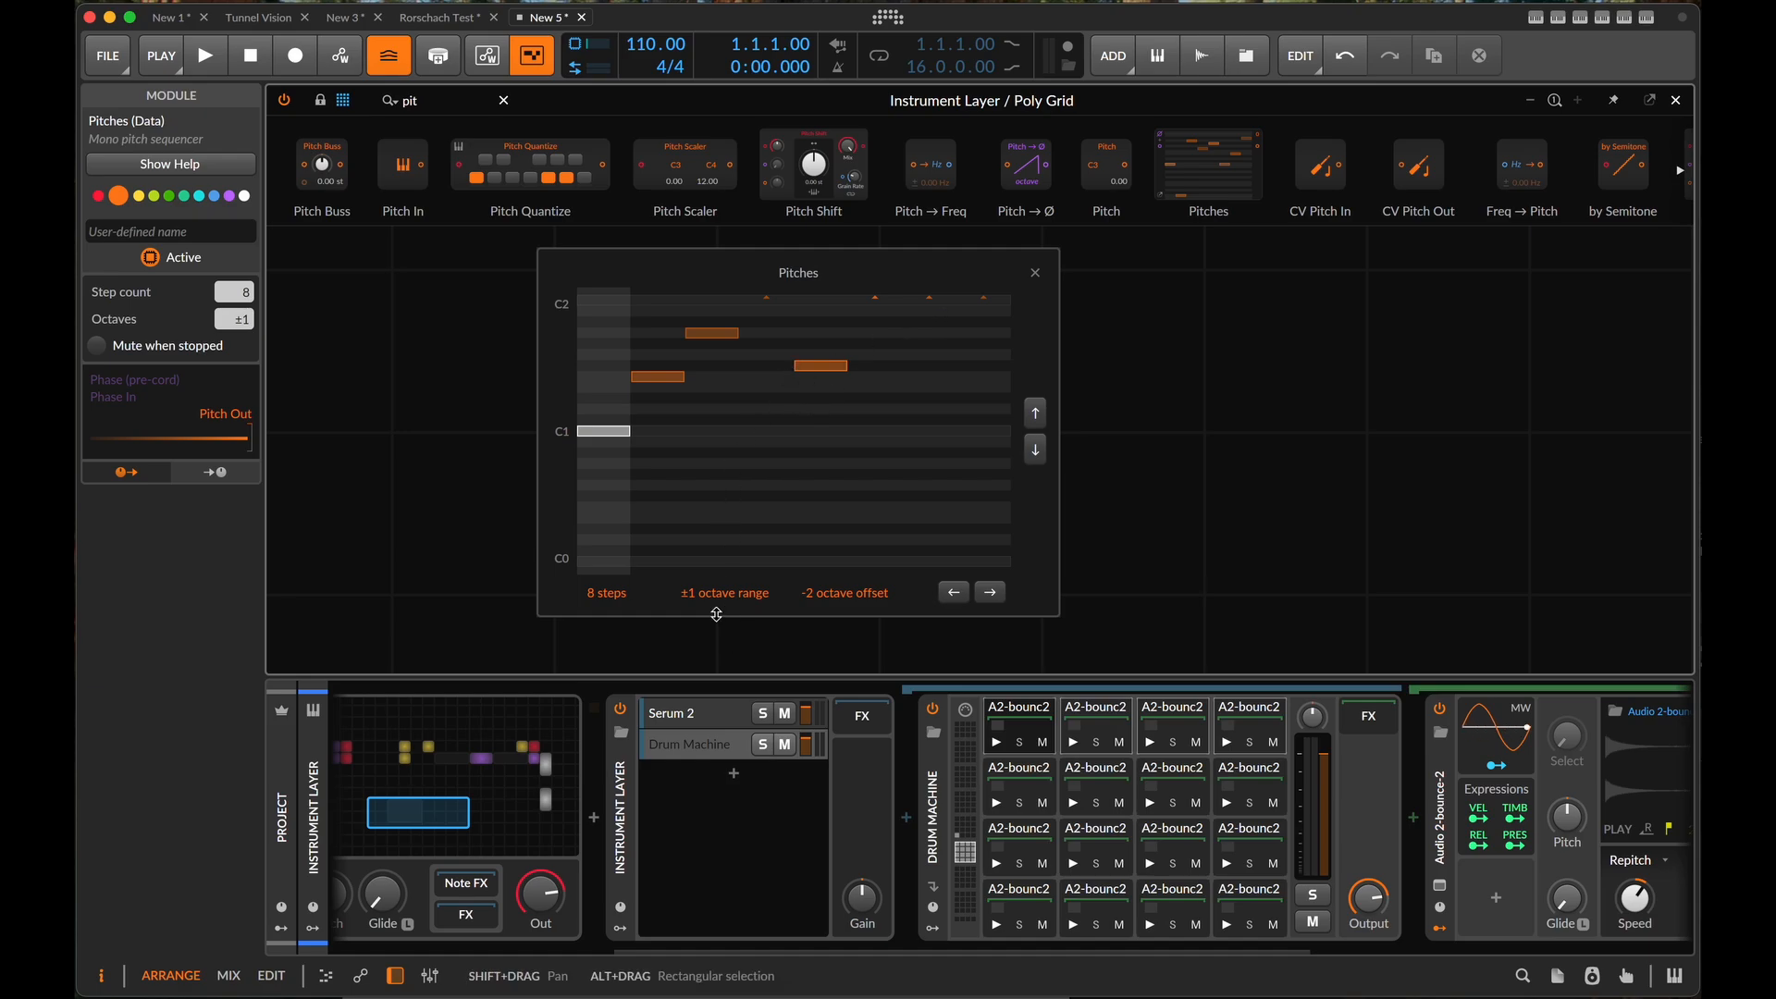
- Set the Pitches octave range to ±3 and redraw the later steps as varied notes between C1 and C4
mouse_move(694, 595)
left_mouse_down()
mouse_move(694, 569)
mouse_move(695, 604)
left_mouse_up()
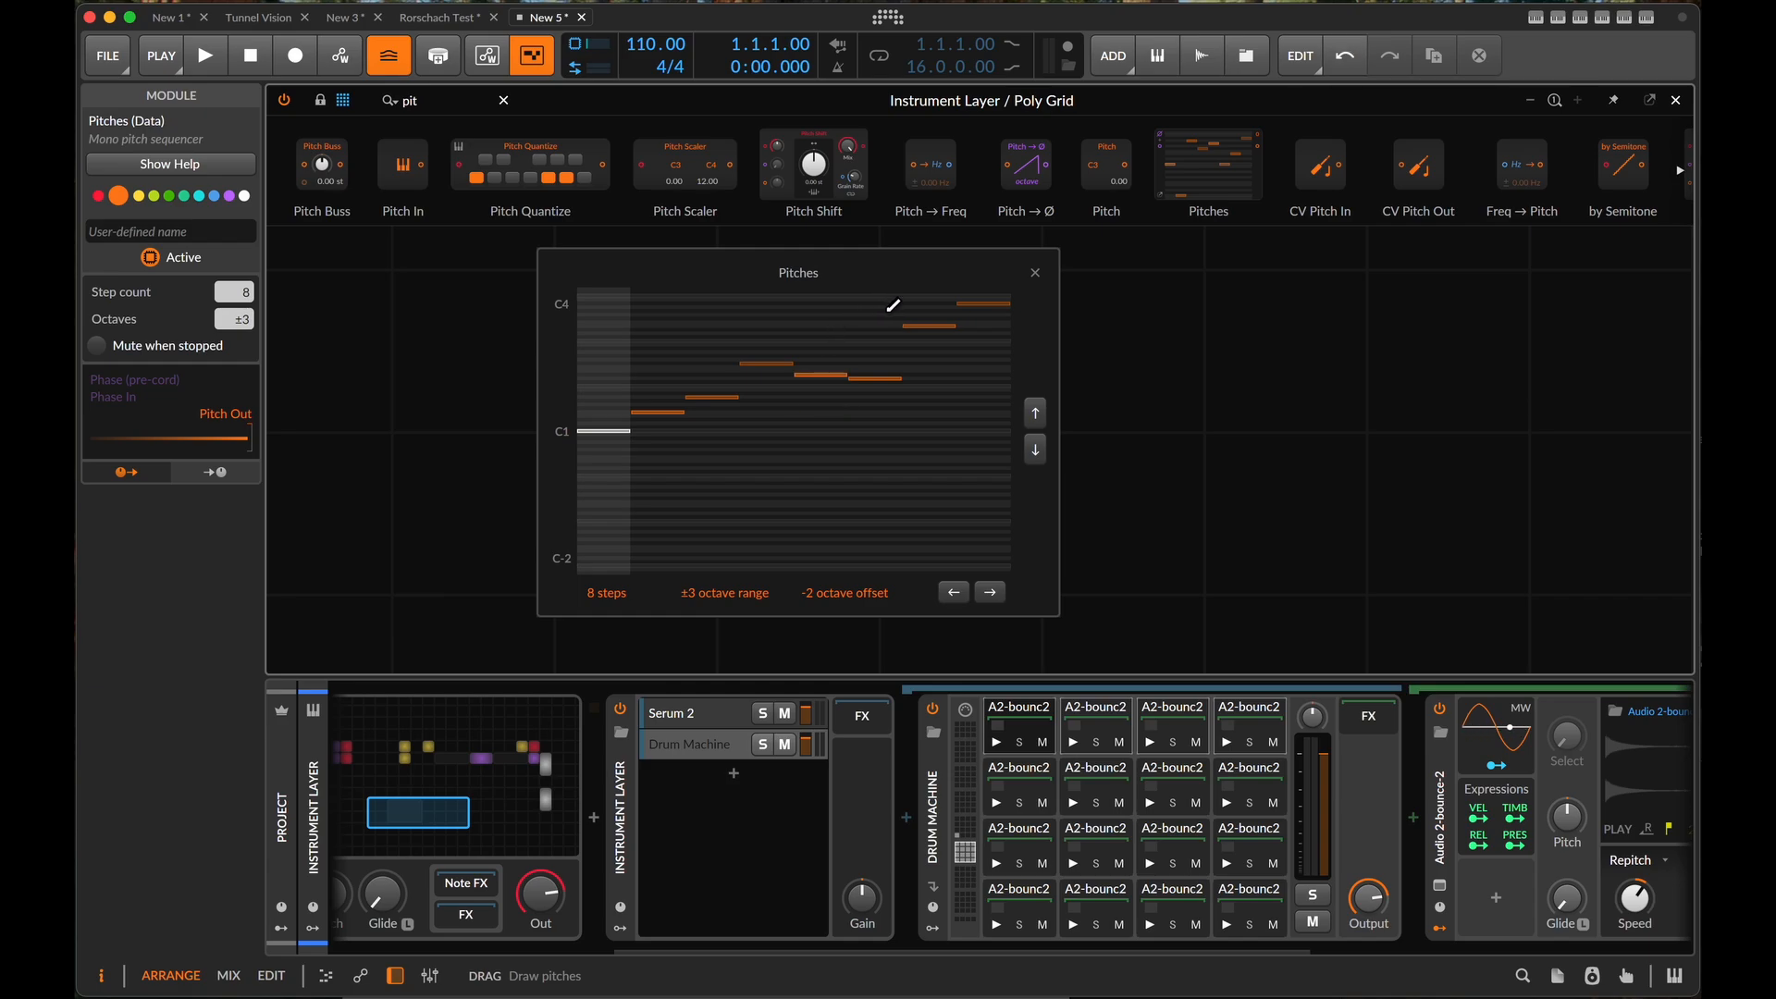
left_click(880, 341)
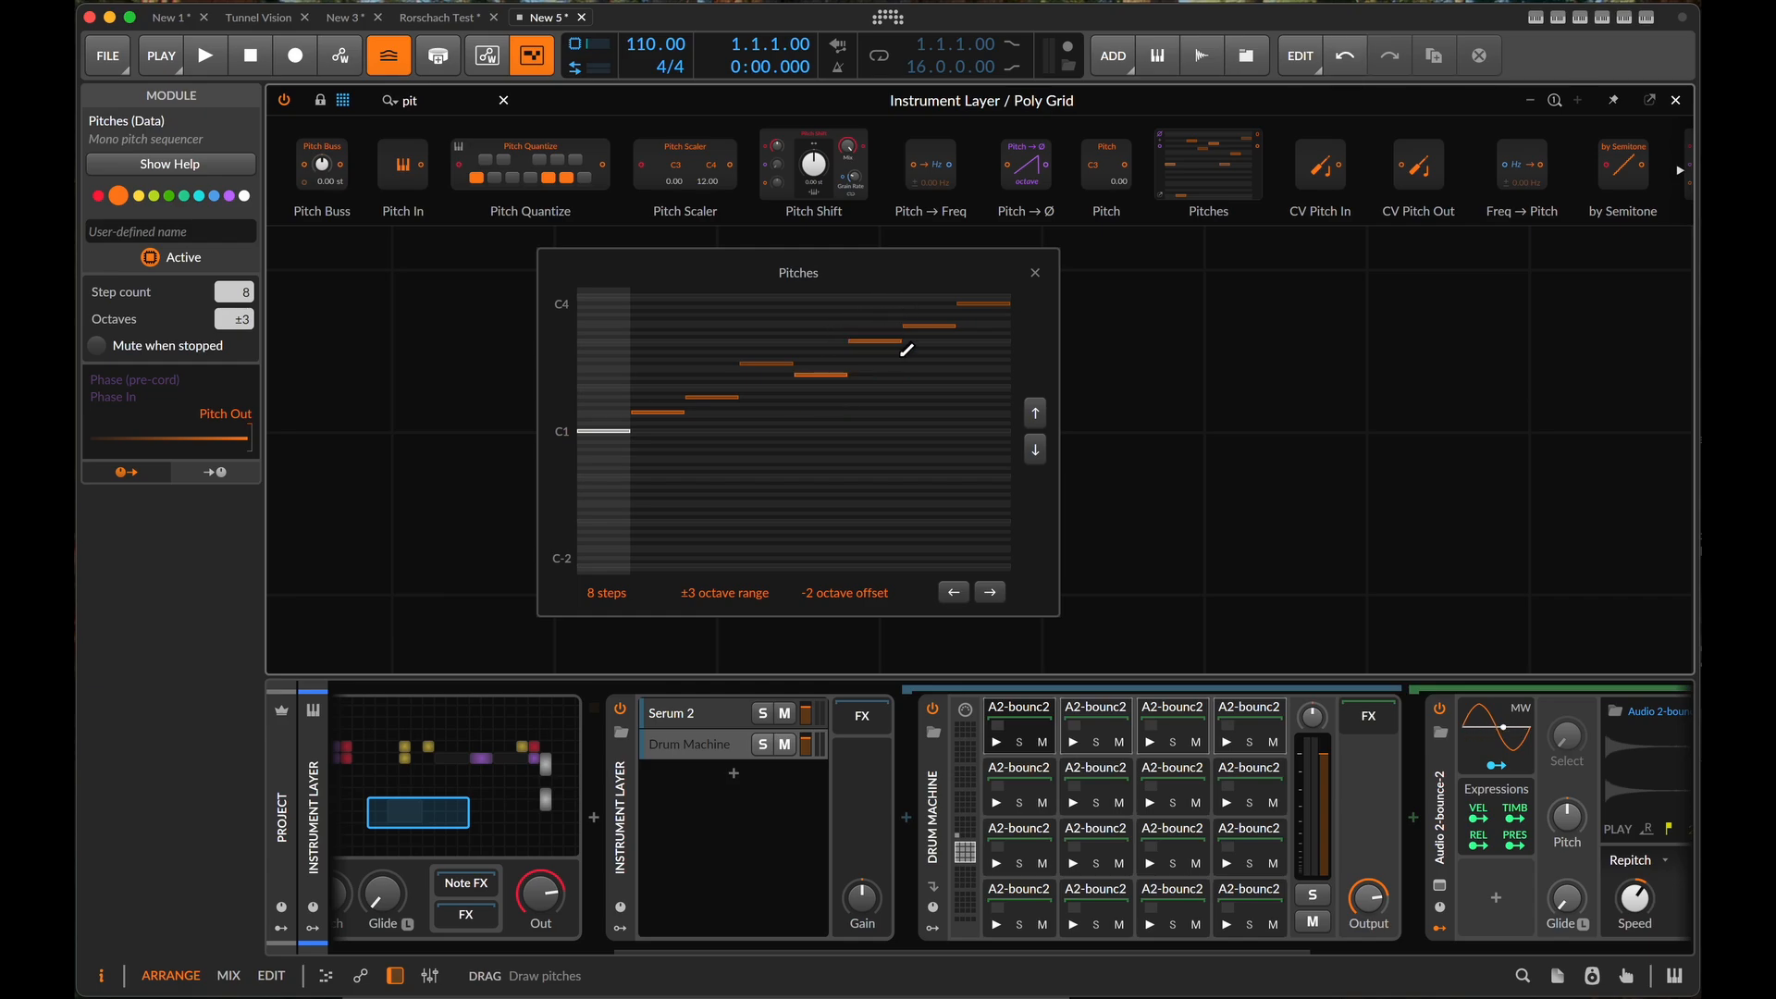
left_click(994, 341)
left_click(1035, 272)
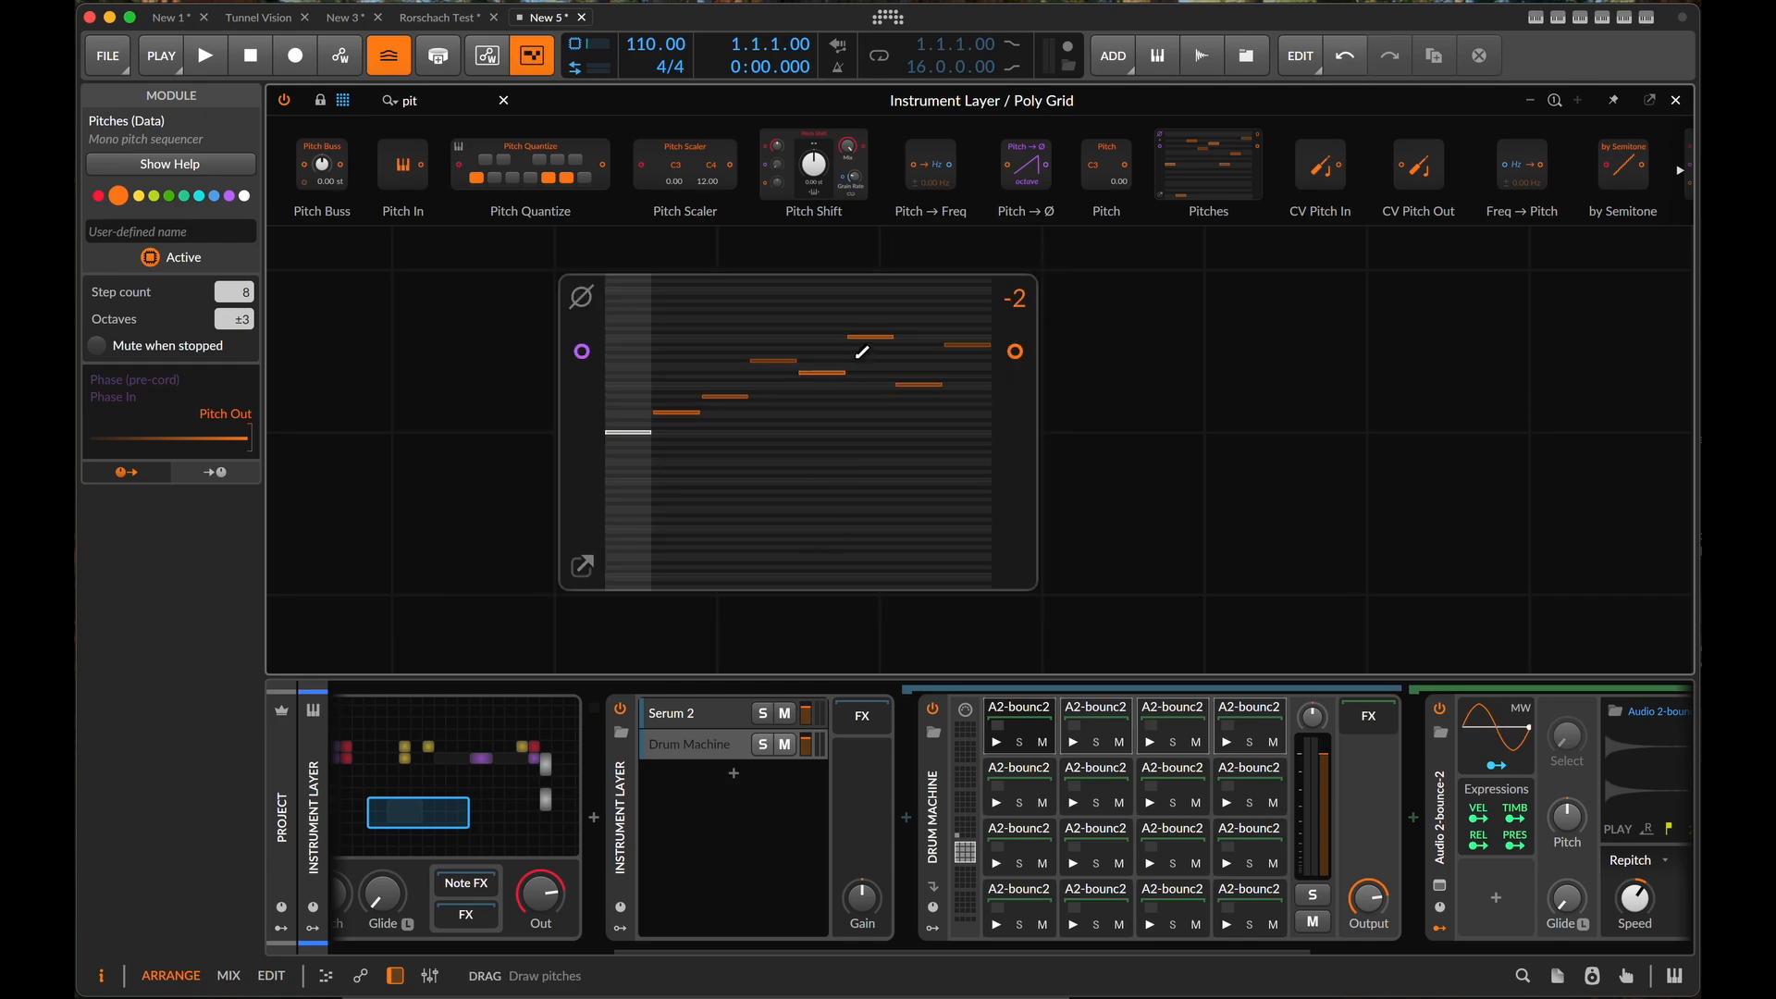
left_click(642, 472)
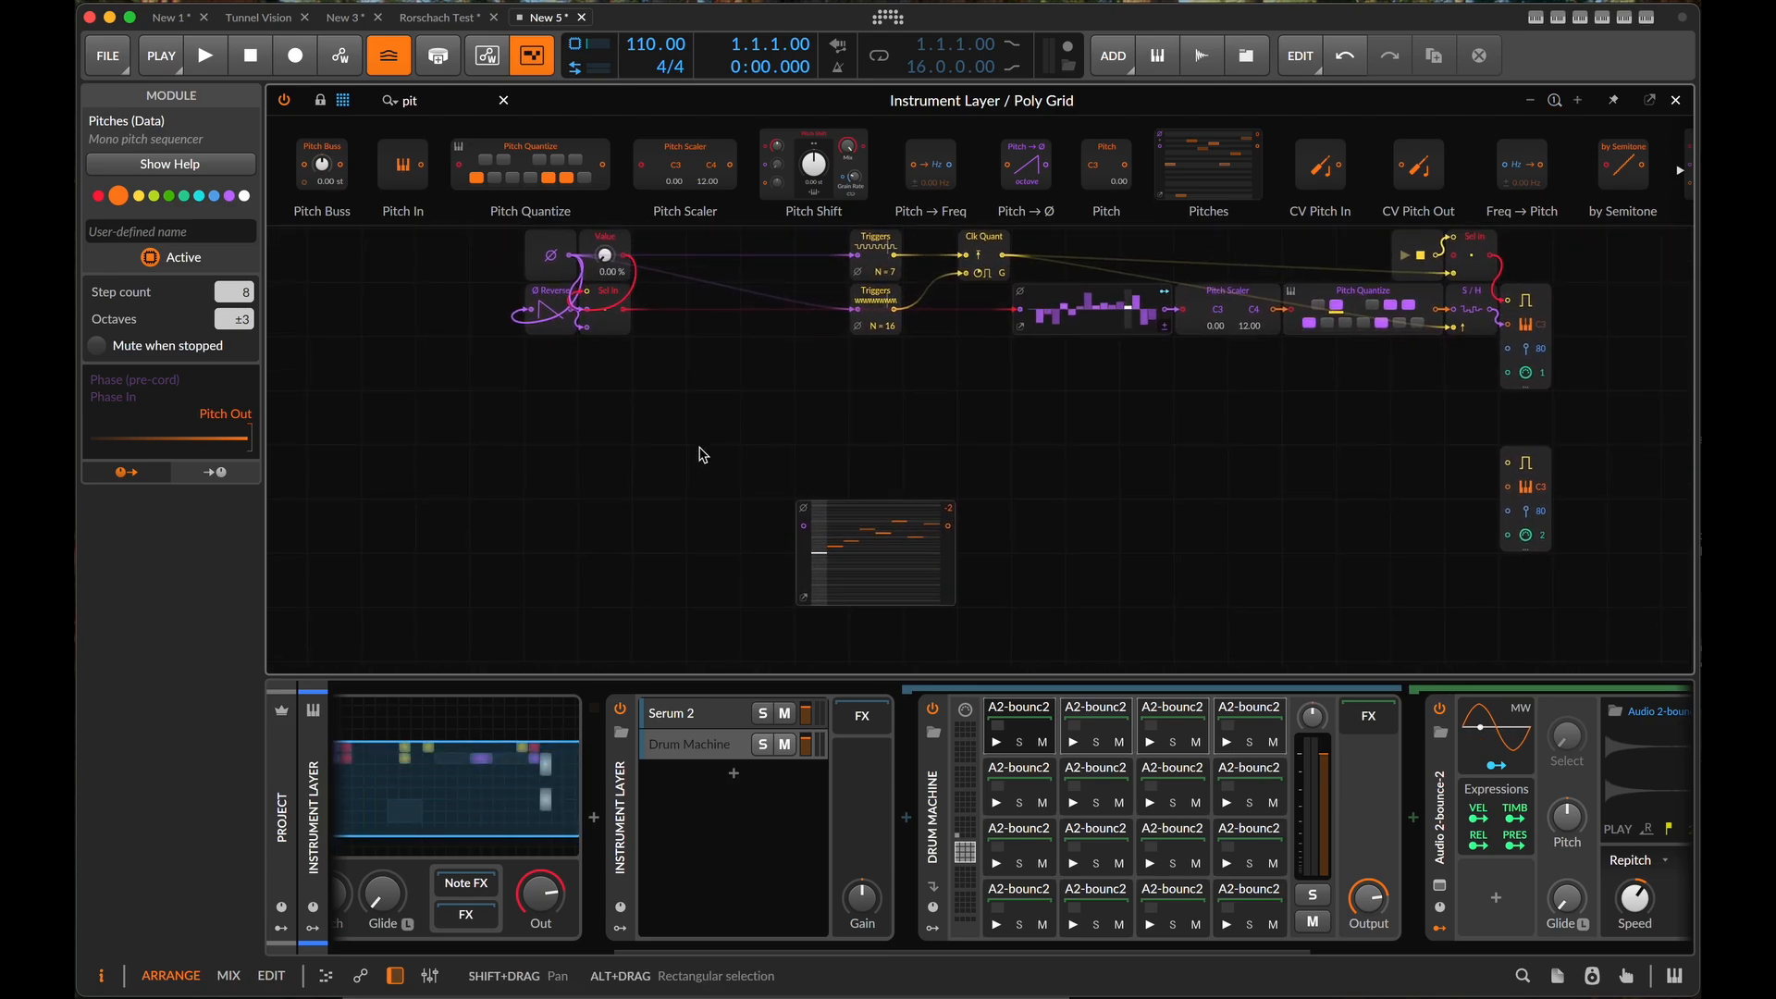
- Add a Steps module before the Pitches module and disable its use of the device phase
left_click(502, 93)
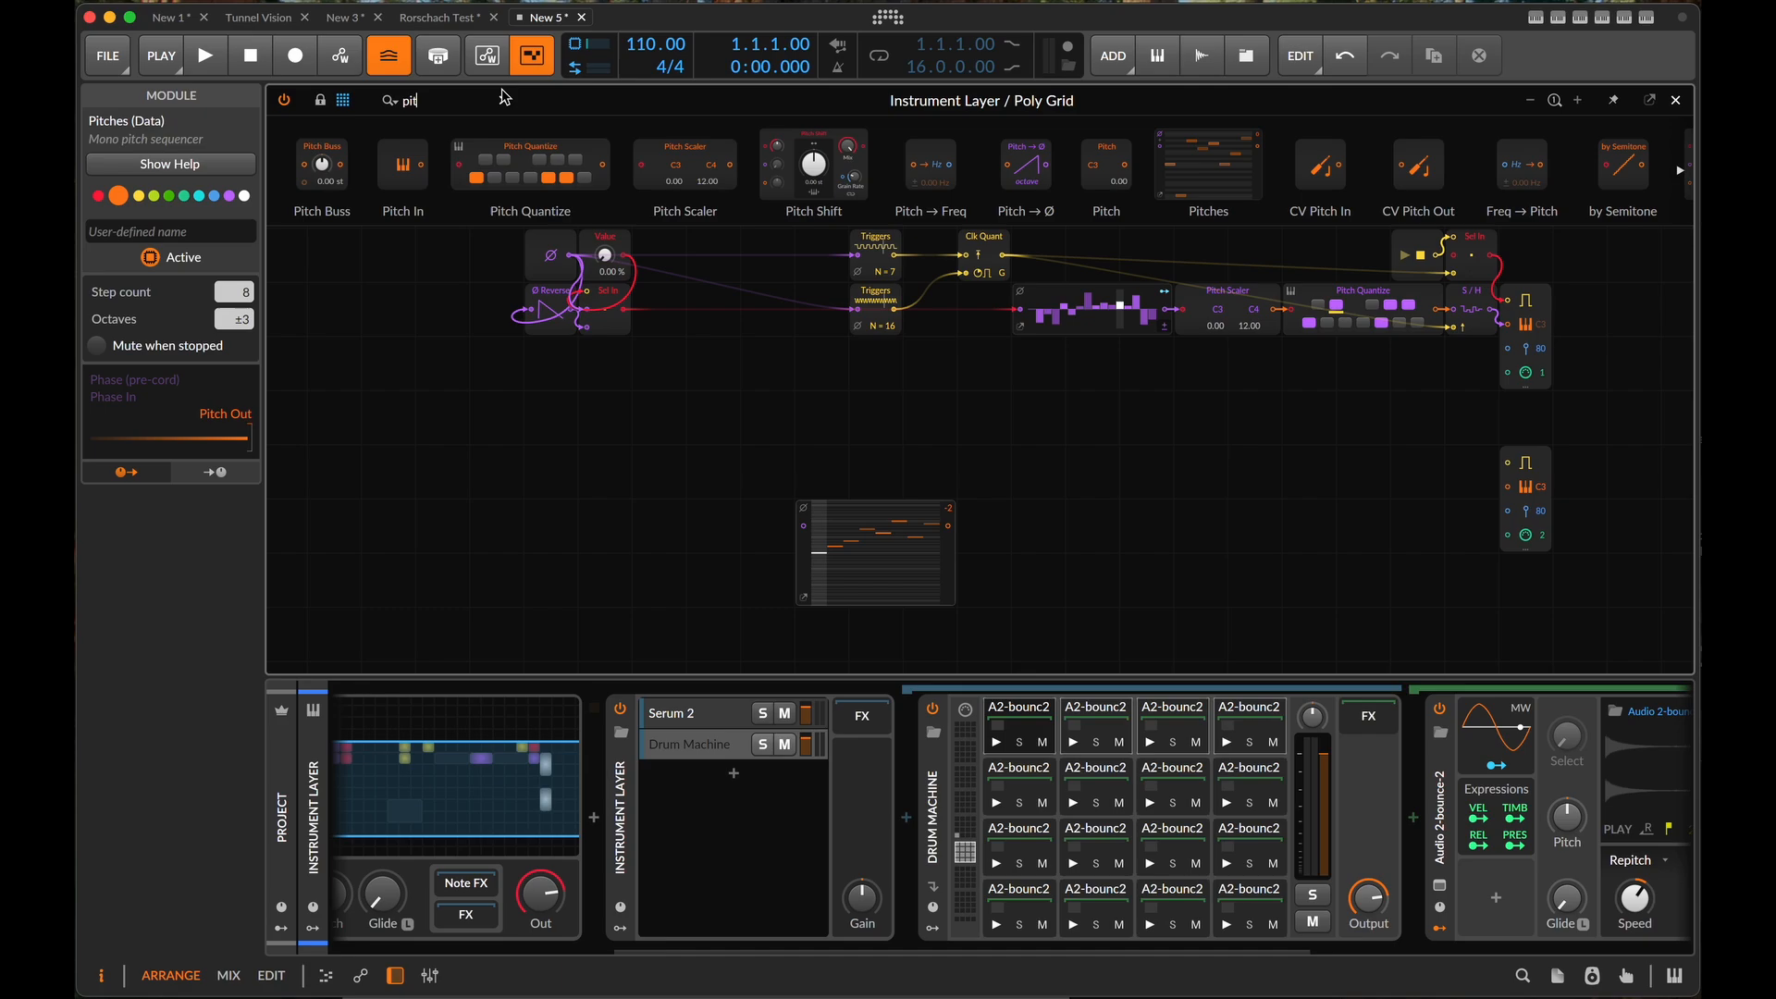
key("BackSpace")
key("BackSpace")
key("BackSpace")
type("steps")
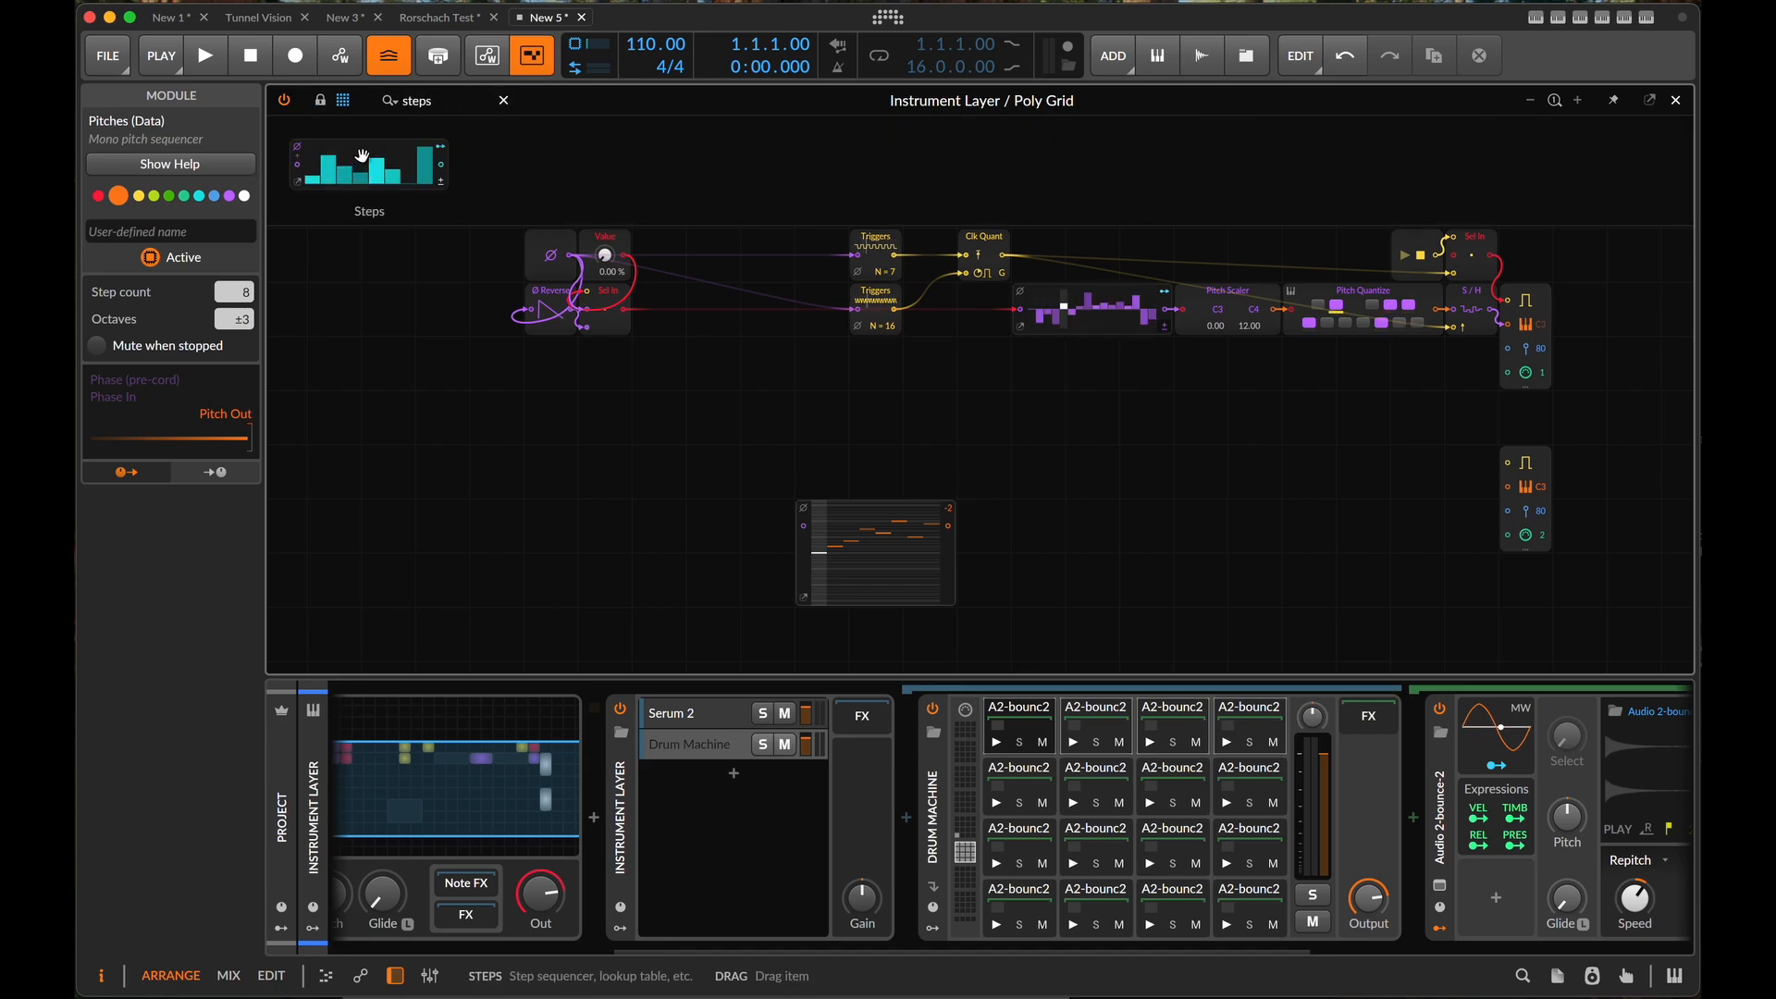
left_click_drag(362, 155, 626, 521)
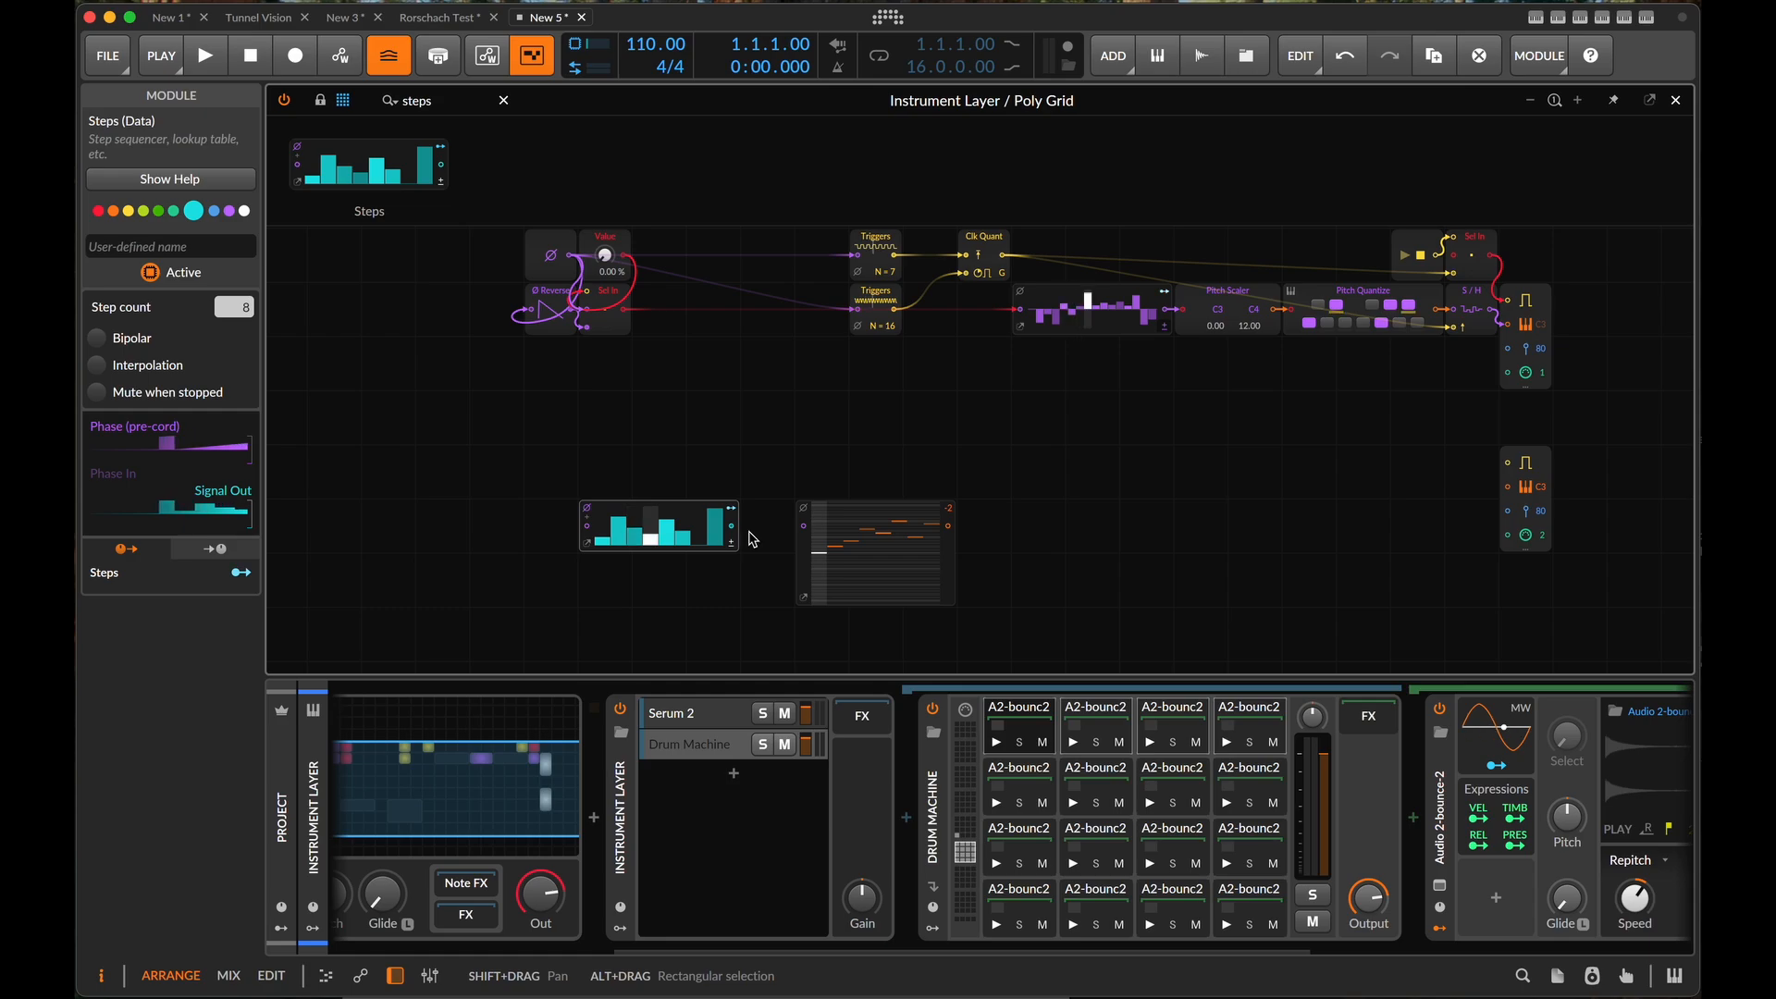
left_click(591, 518)
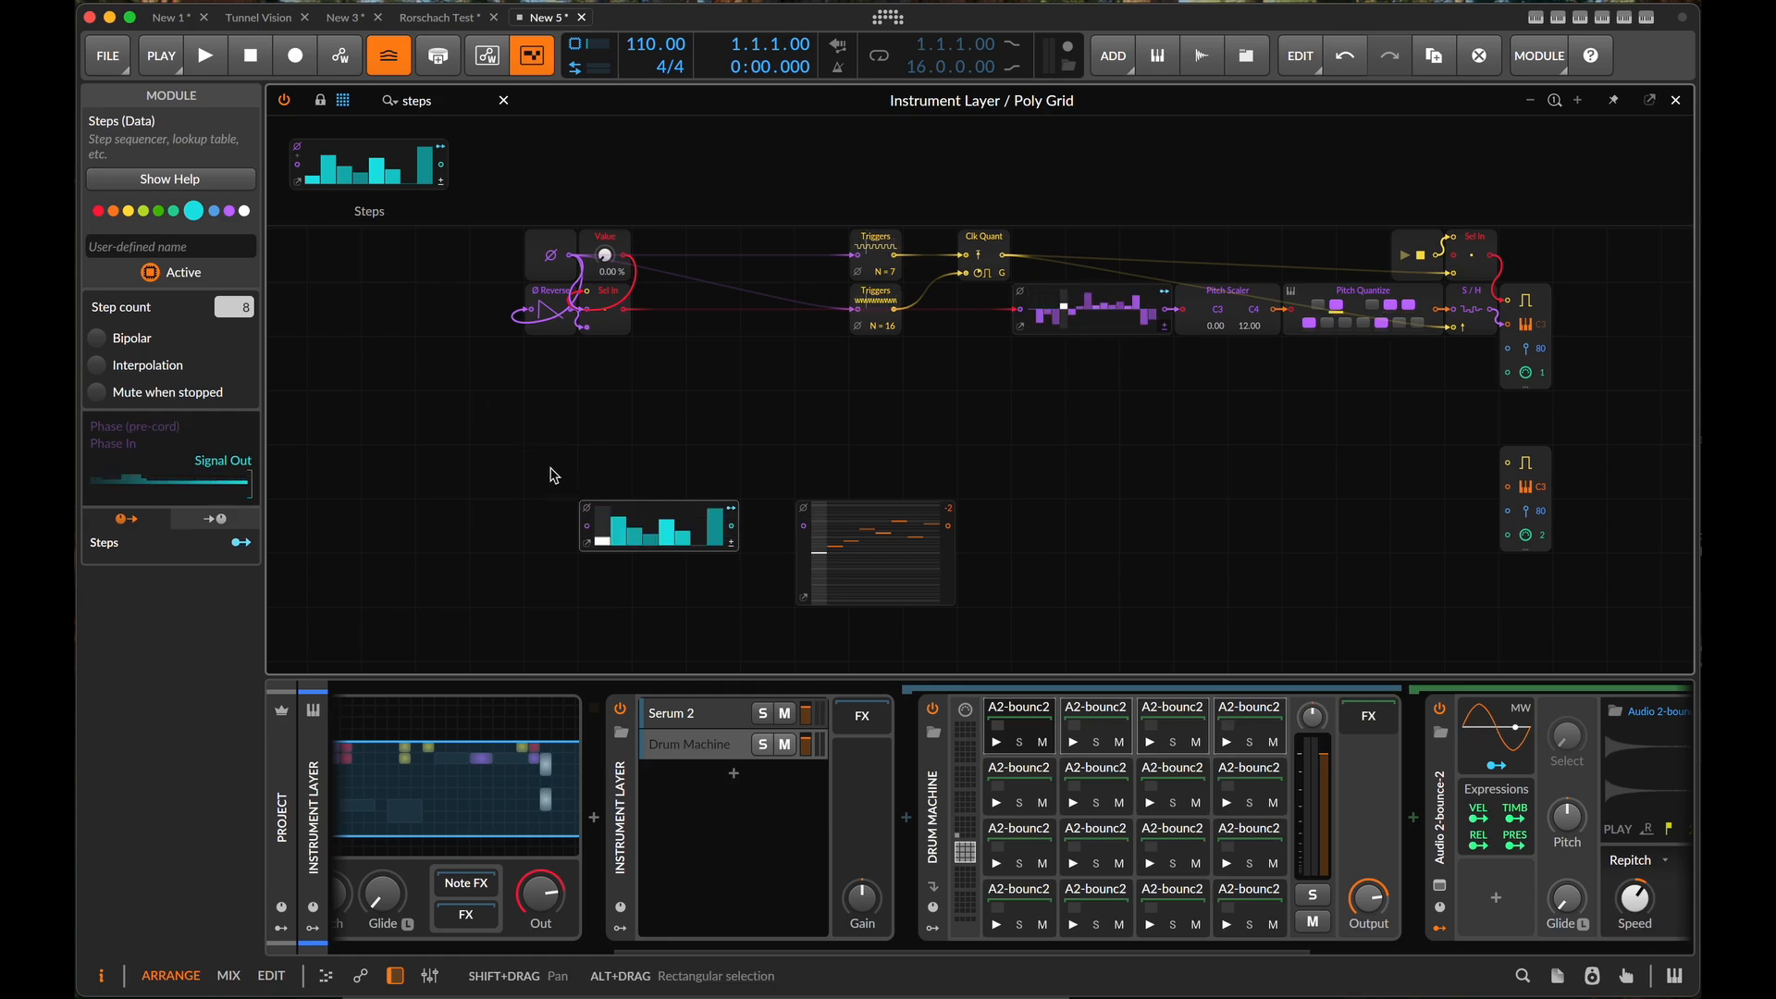
- Add a Step Access module before the Steps module and connect its phase output to the Steps phase input
left_click(456, 106)
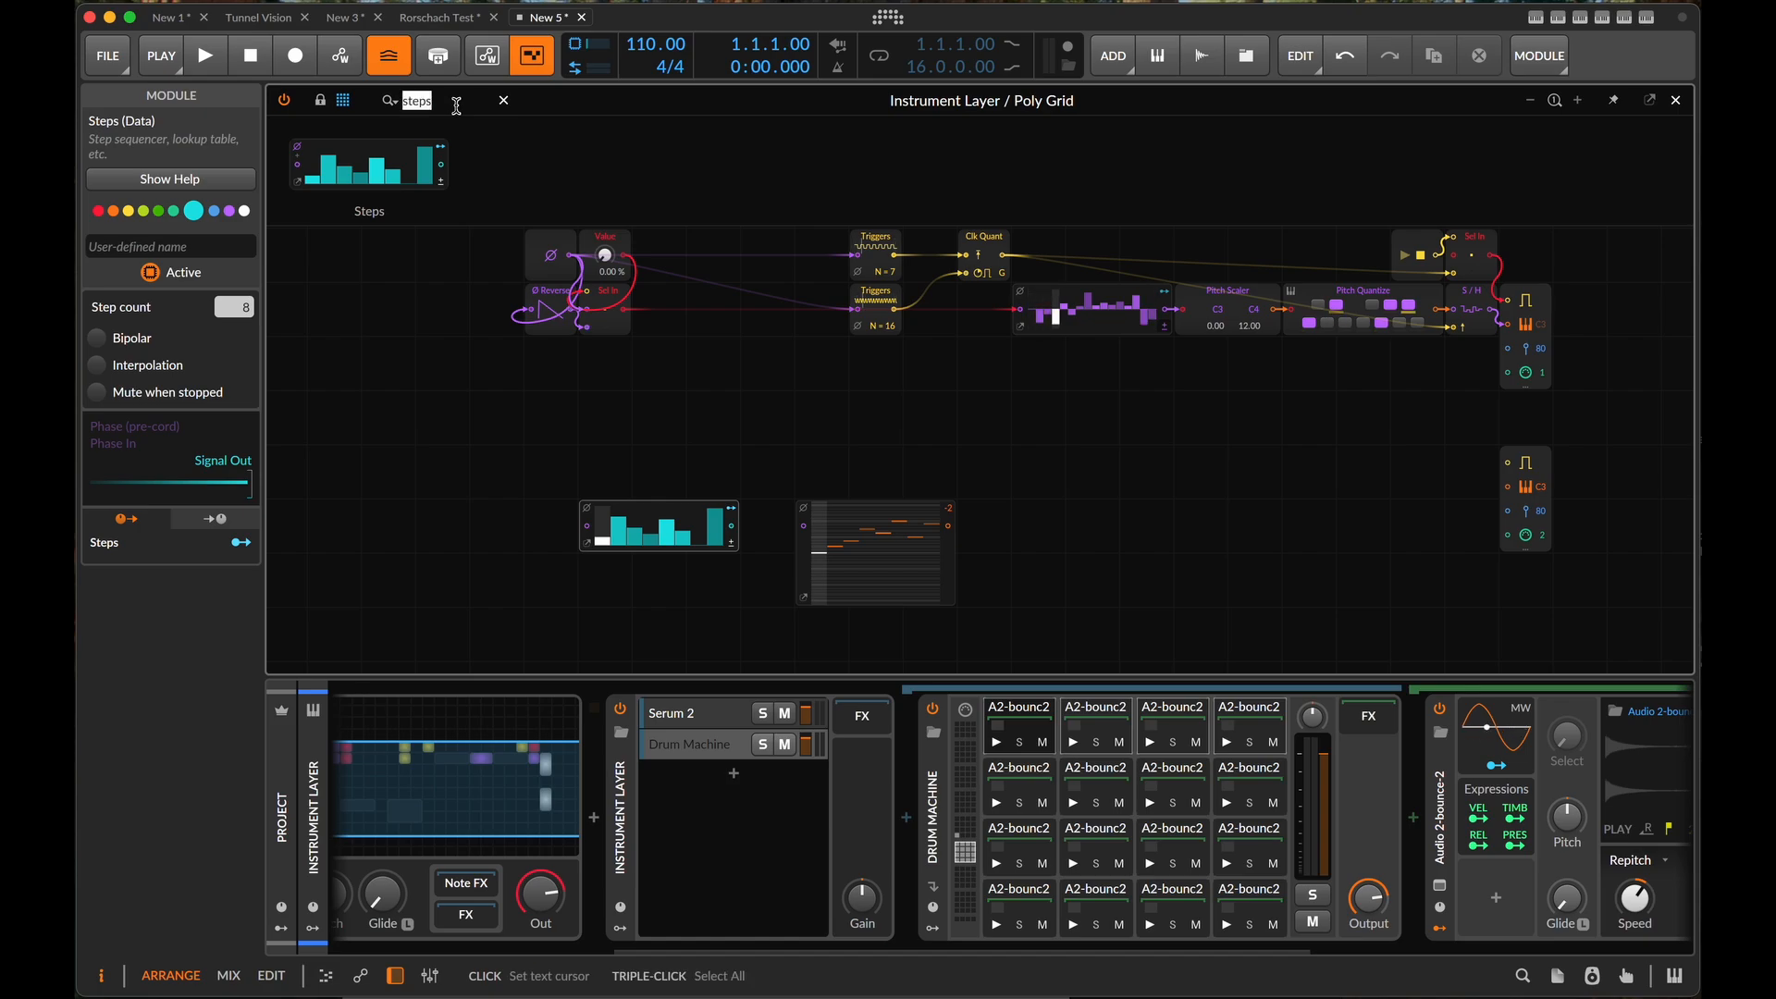
type("ste")
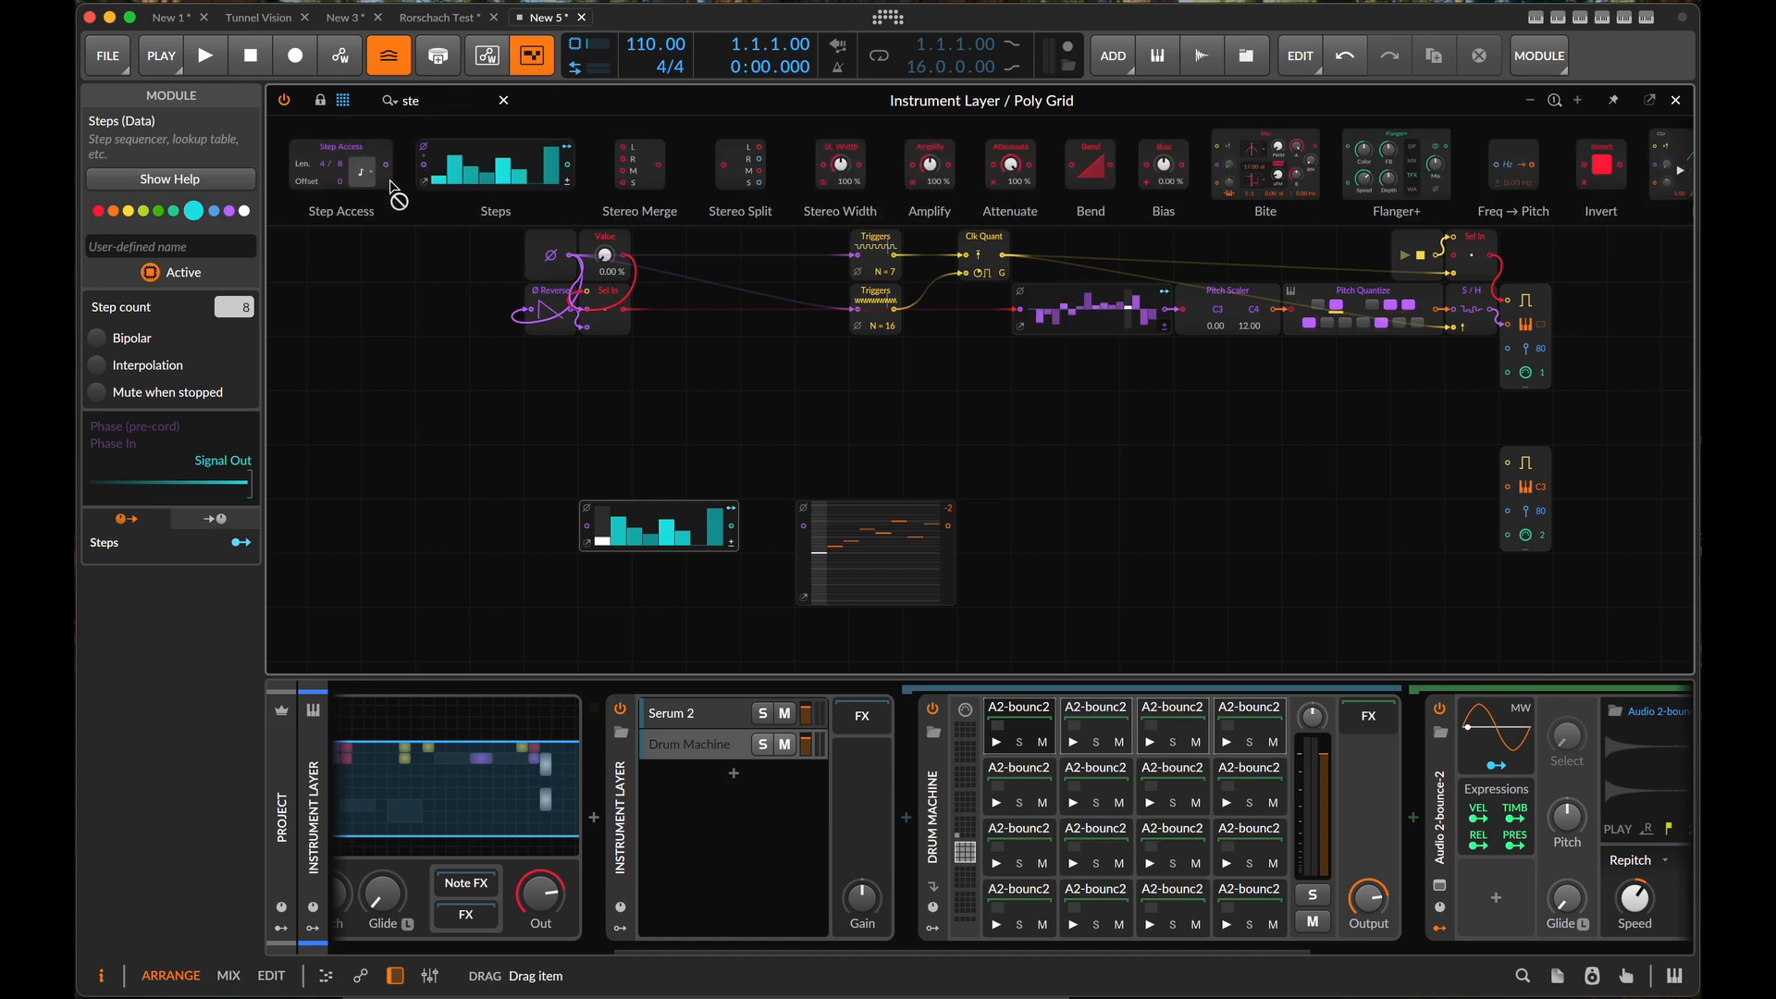
left_click_drag(370, 171, 586, 529)
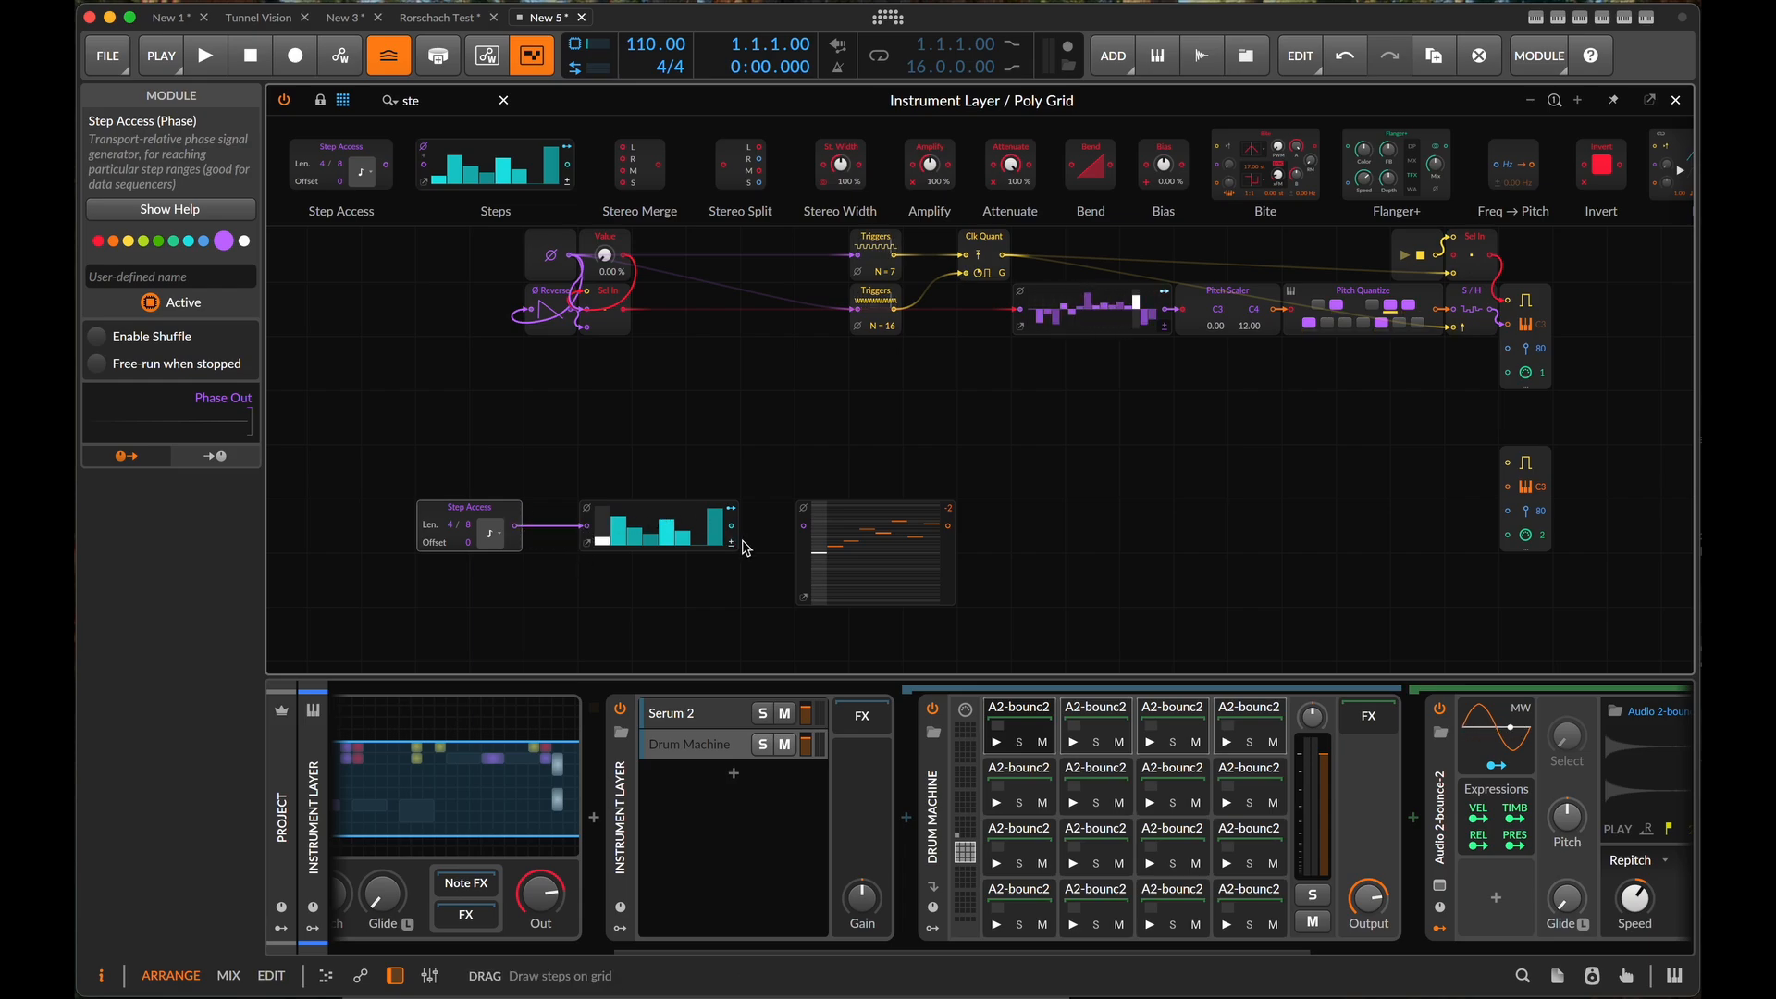
- Delete the Steps module and connect the Step Access phase output to the Pitches phase input
left_click(592, 544)
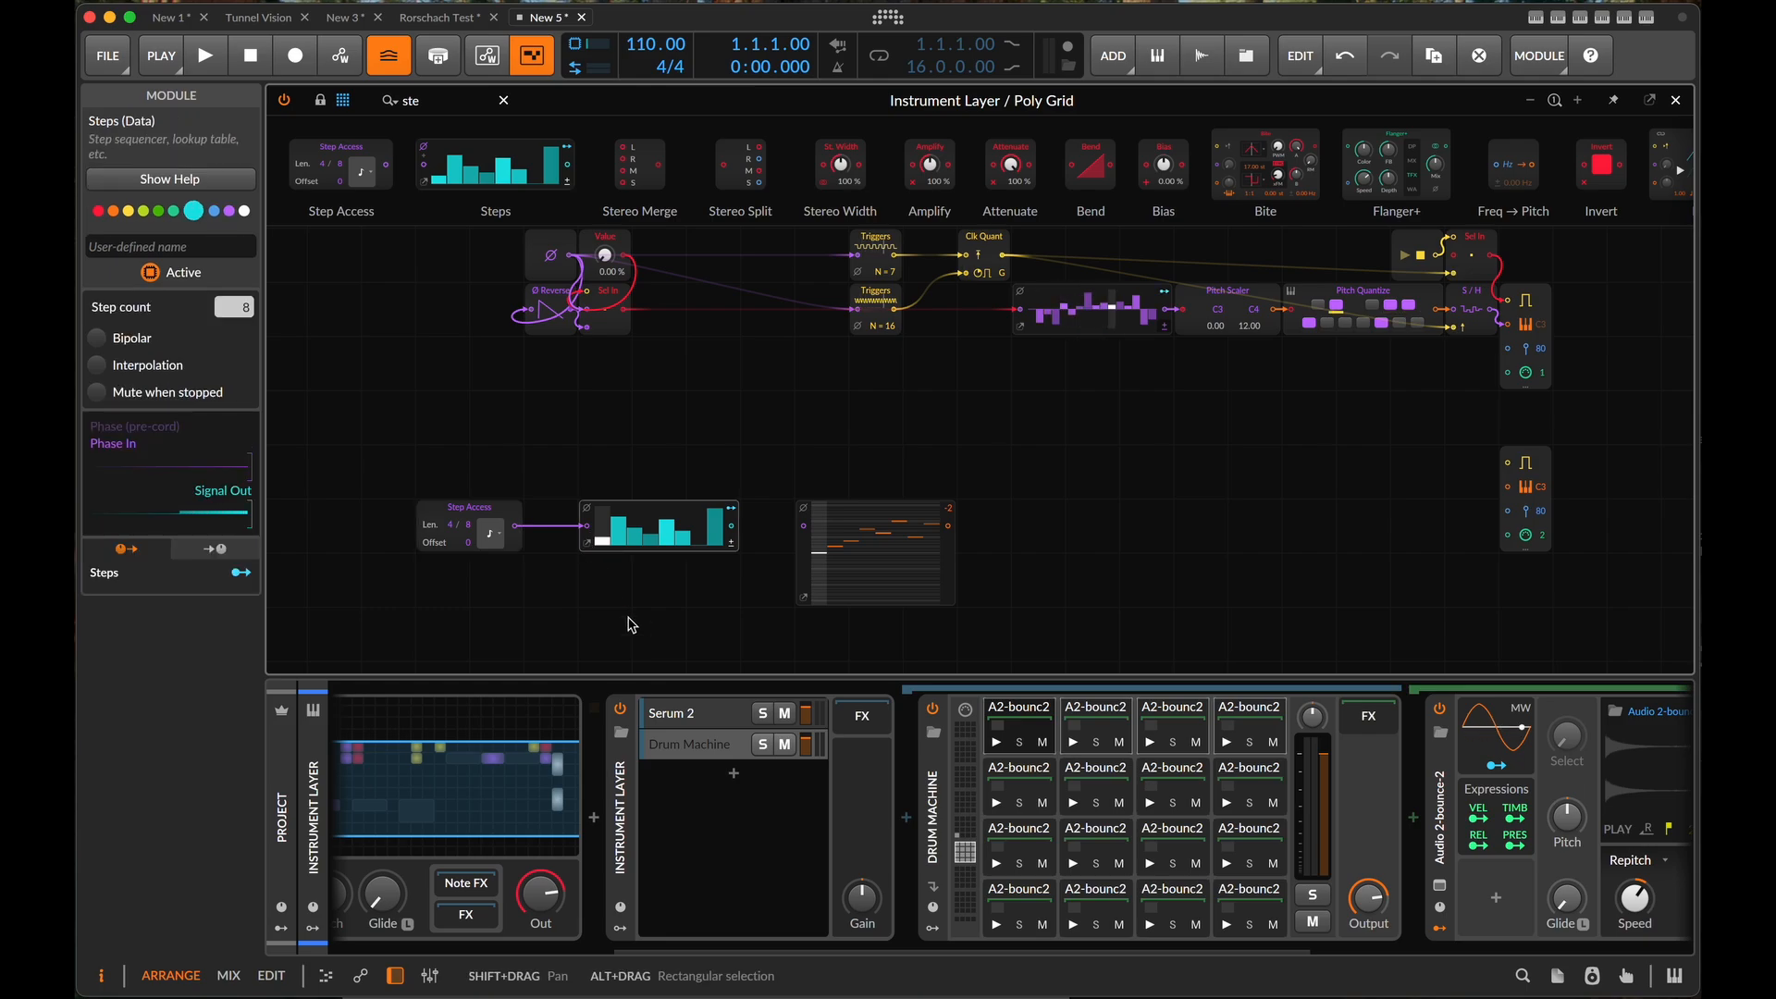
key("Delete")
left_click_drag(516, 525, 808, 535)
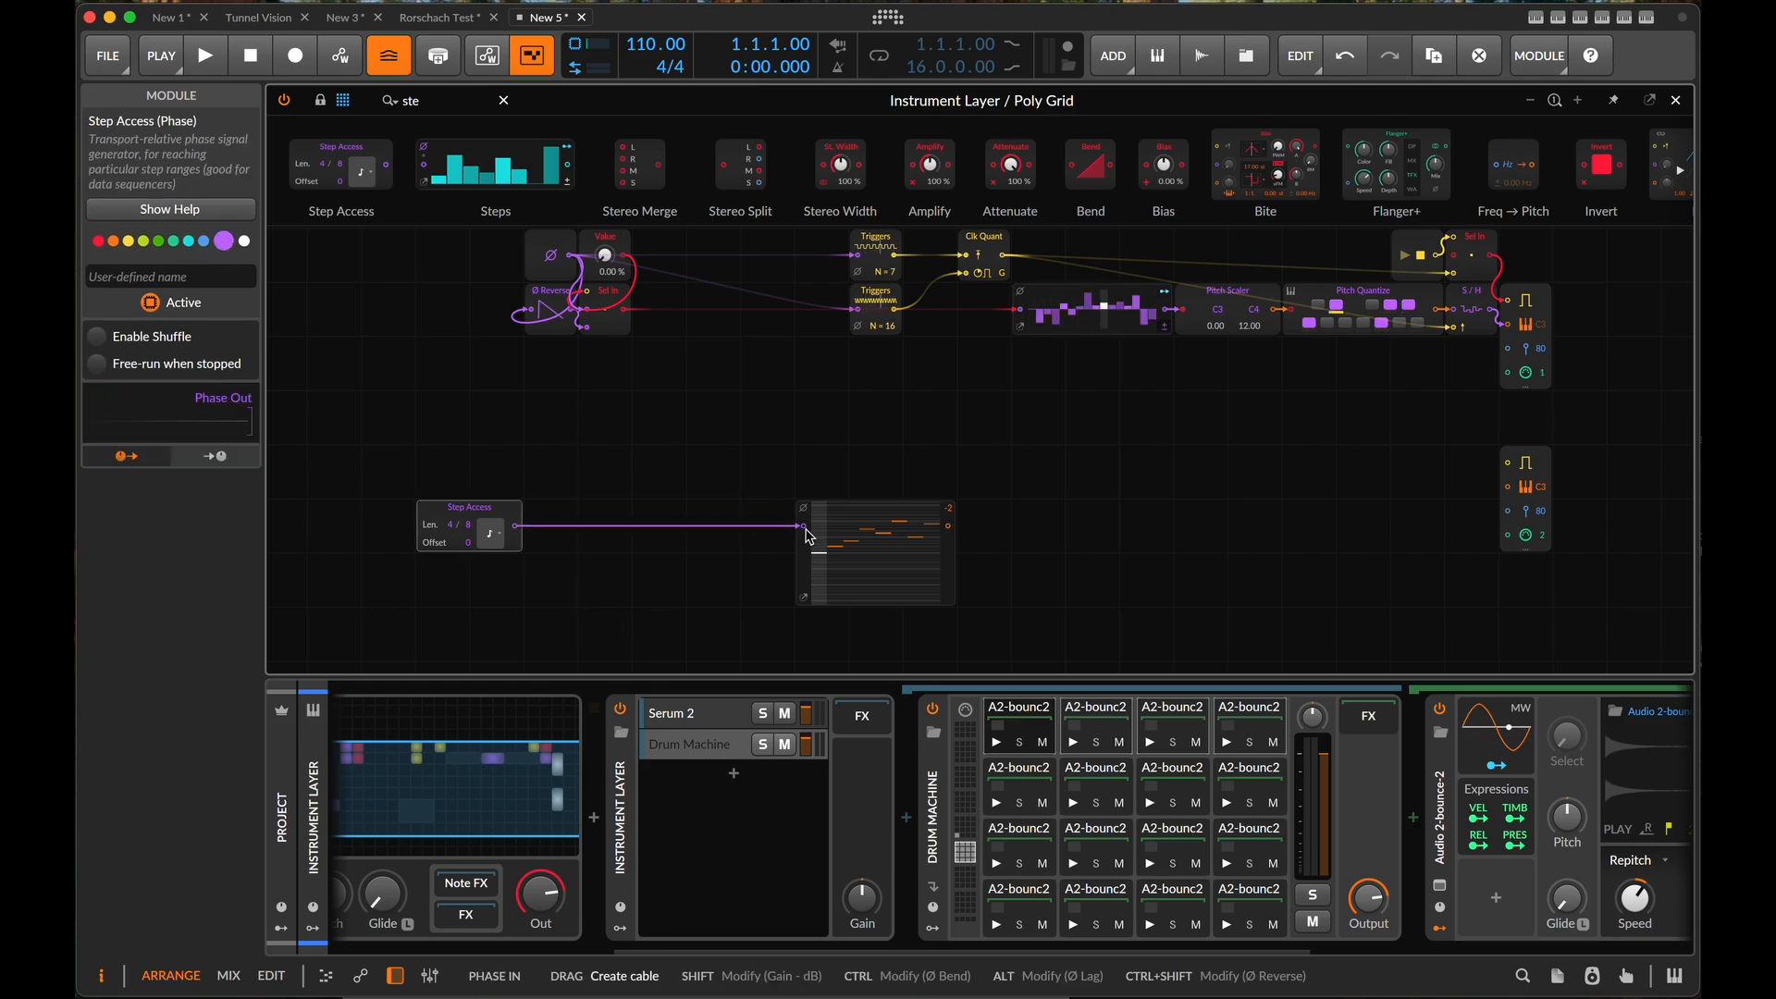
- Play the patch briefly and connect the Pitches output to the pitch input of the channel 2 Note Out
key("space")
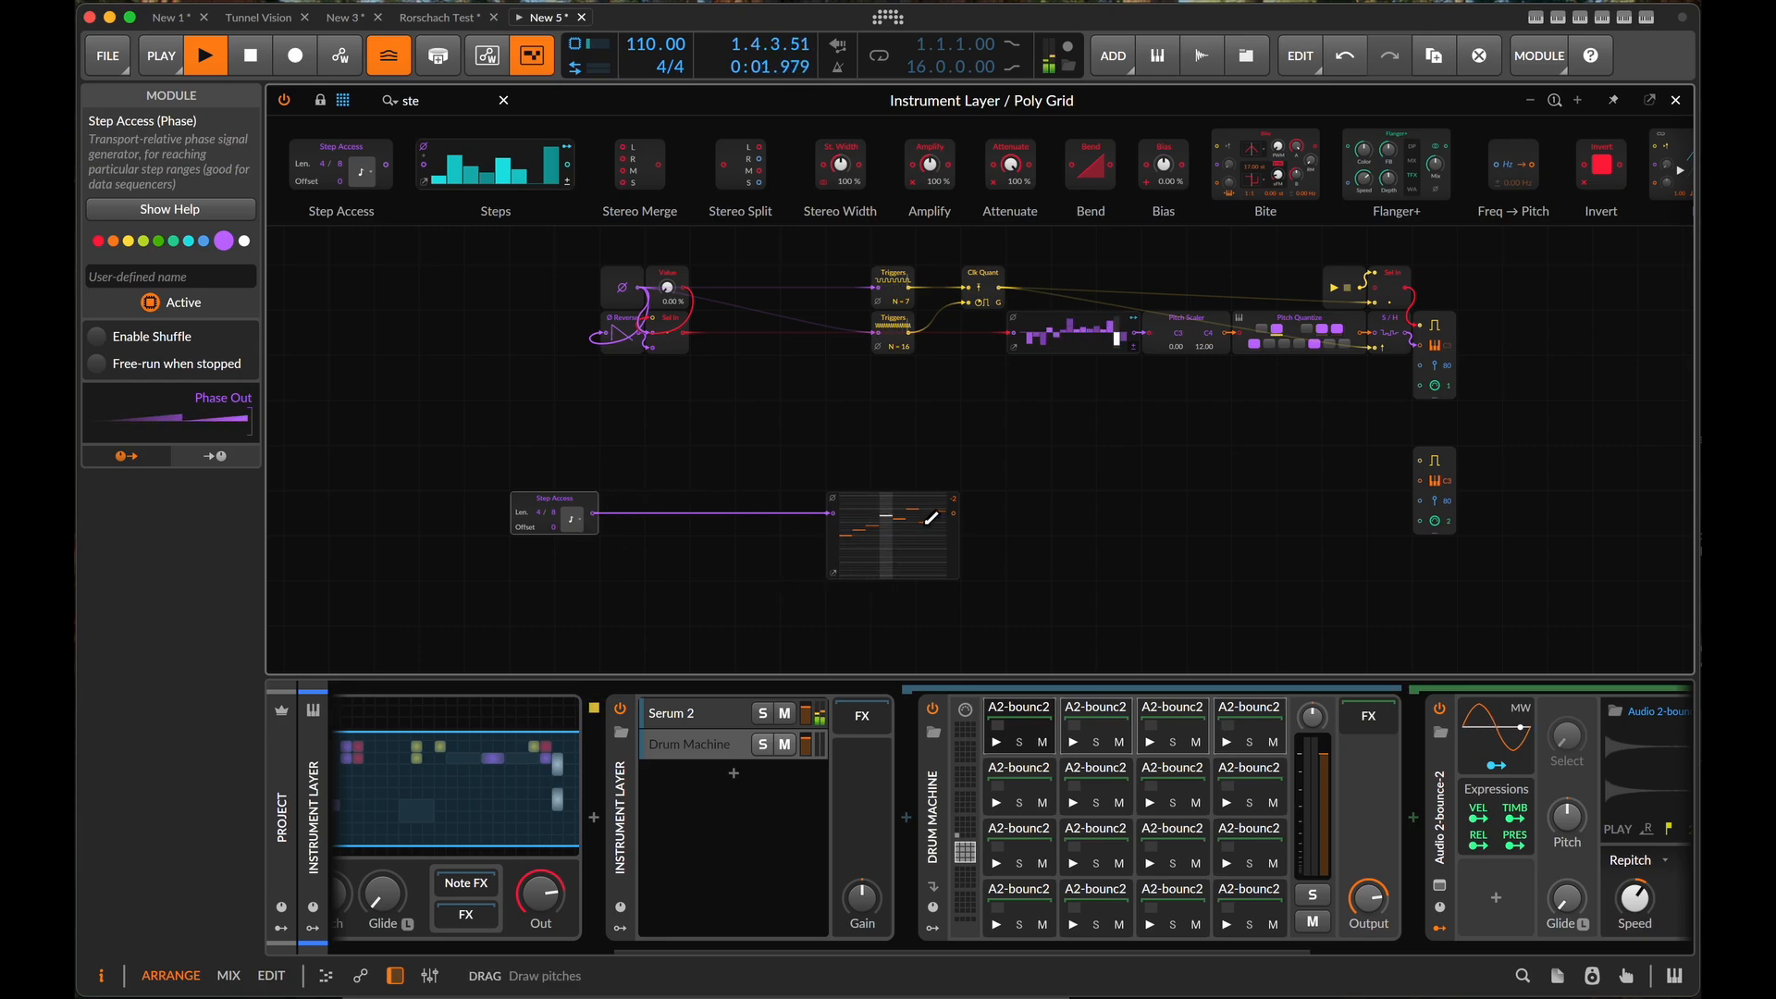
key("space")
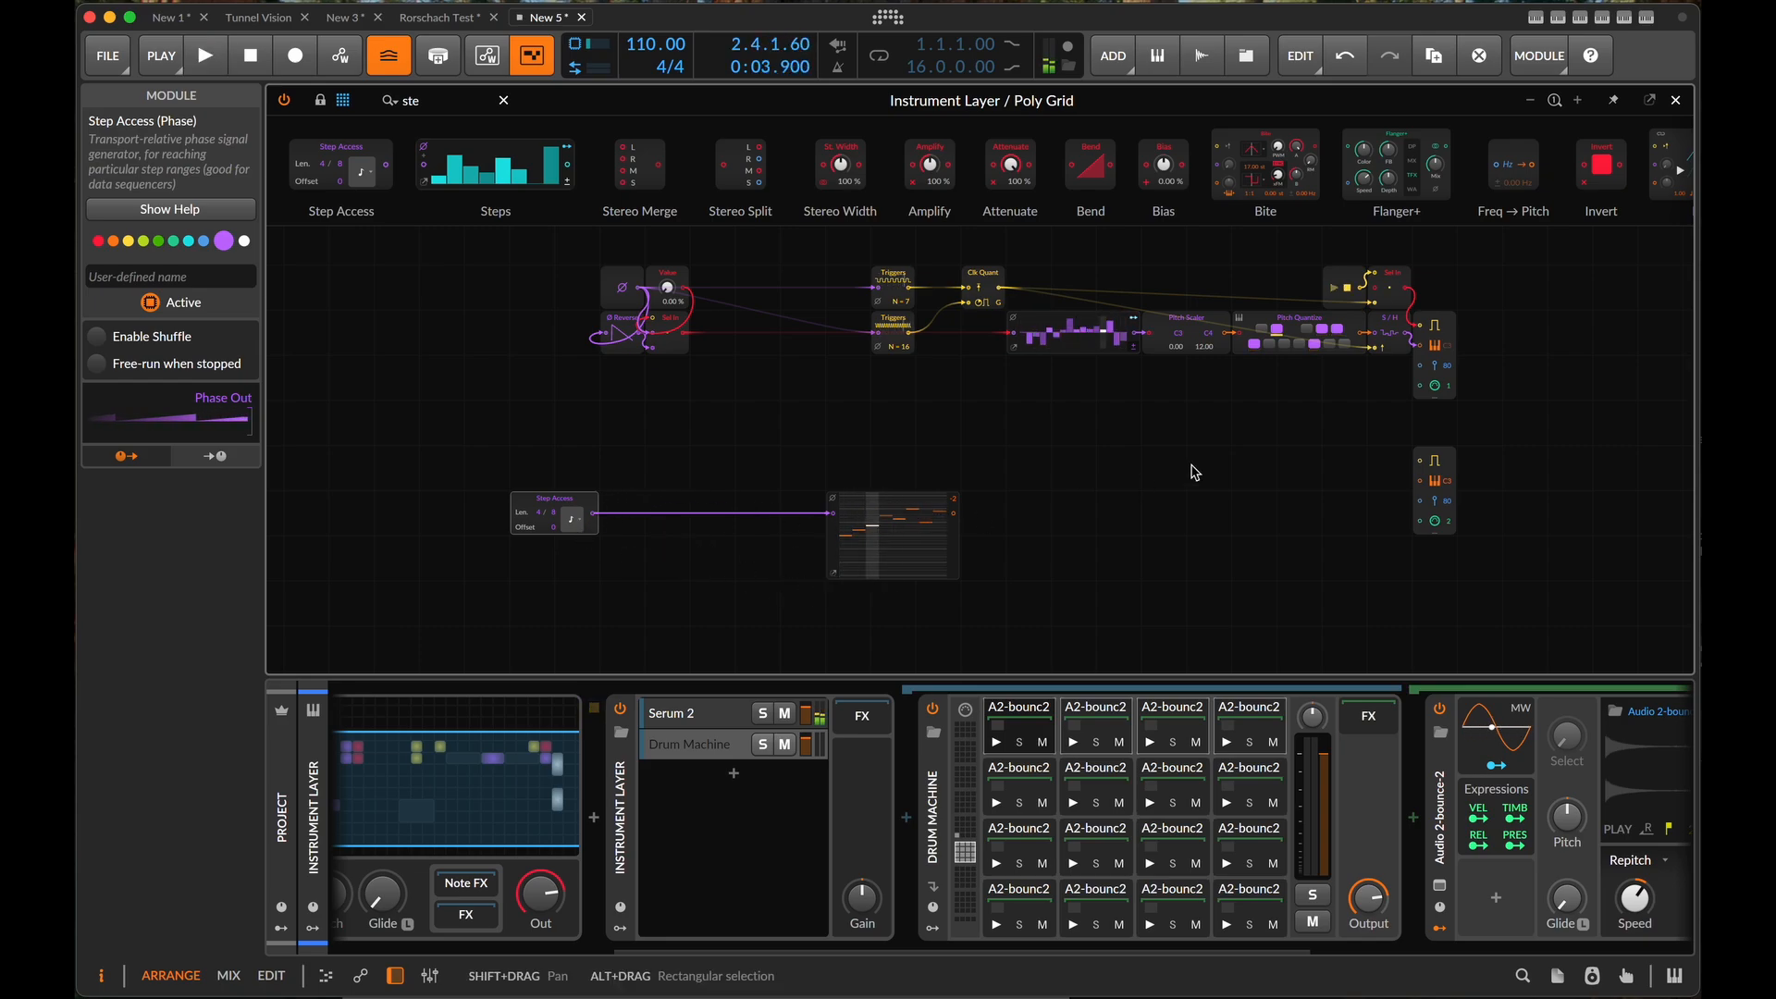
left_click_drag(961, 522, 1418, 480)
scroll(1454, 537, "right", 5)
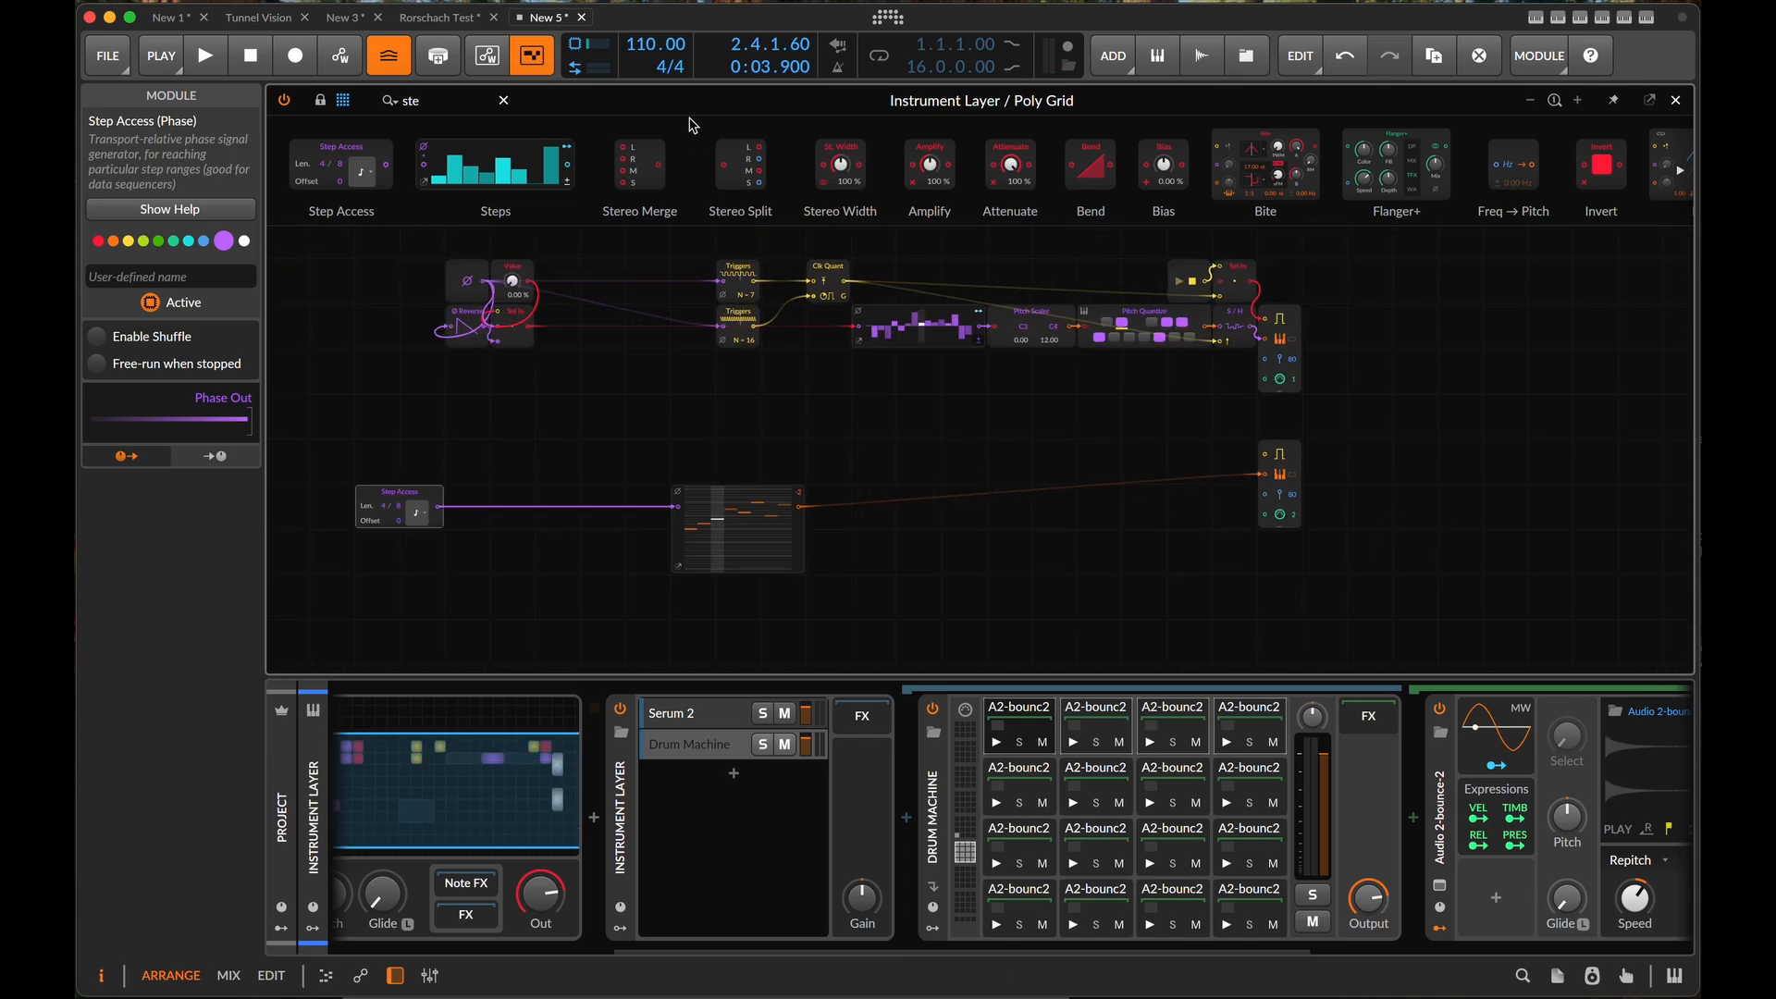
- Add a Gates module above Pitches, feed it the Step Access phase, and connect its output to the channel 2 Note Out gate input
left_click(468, 102)
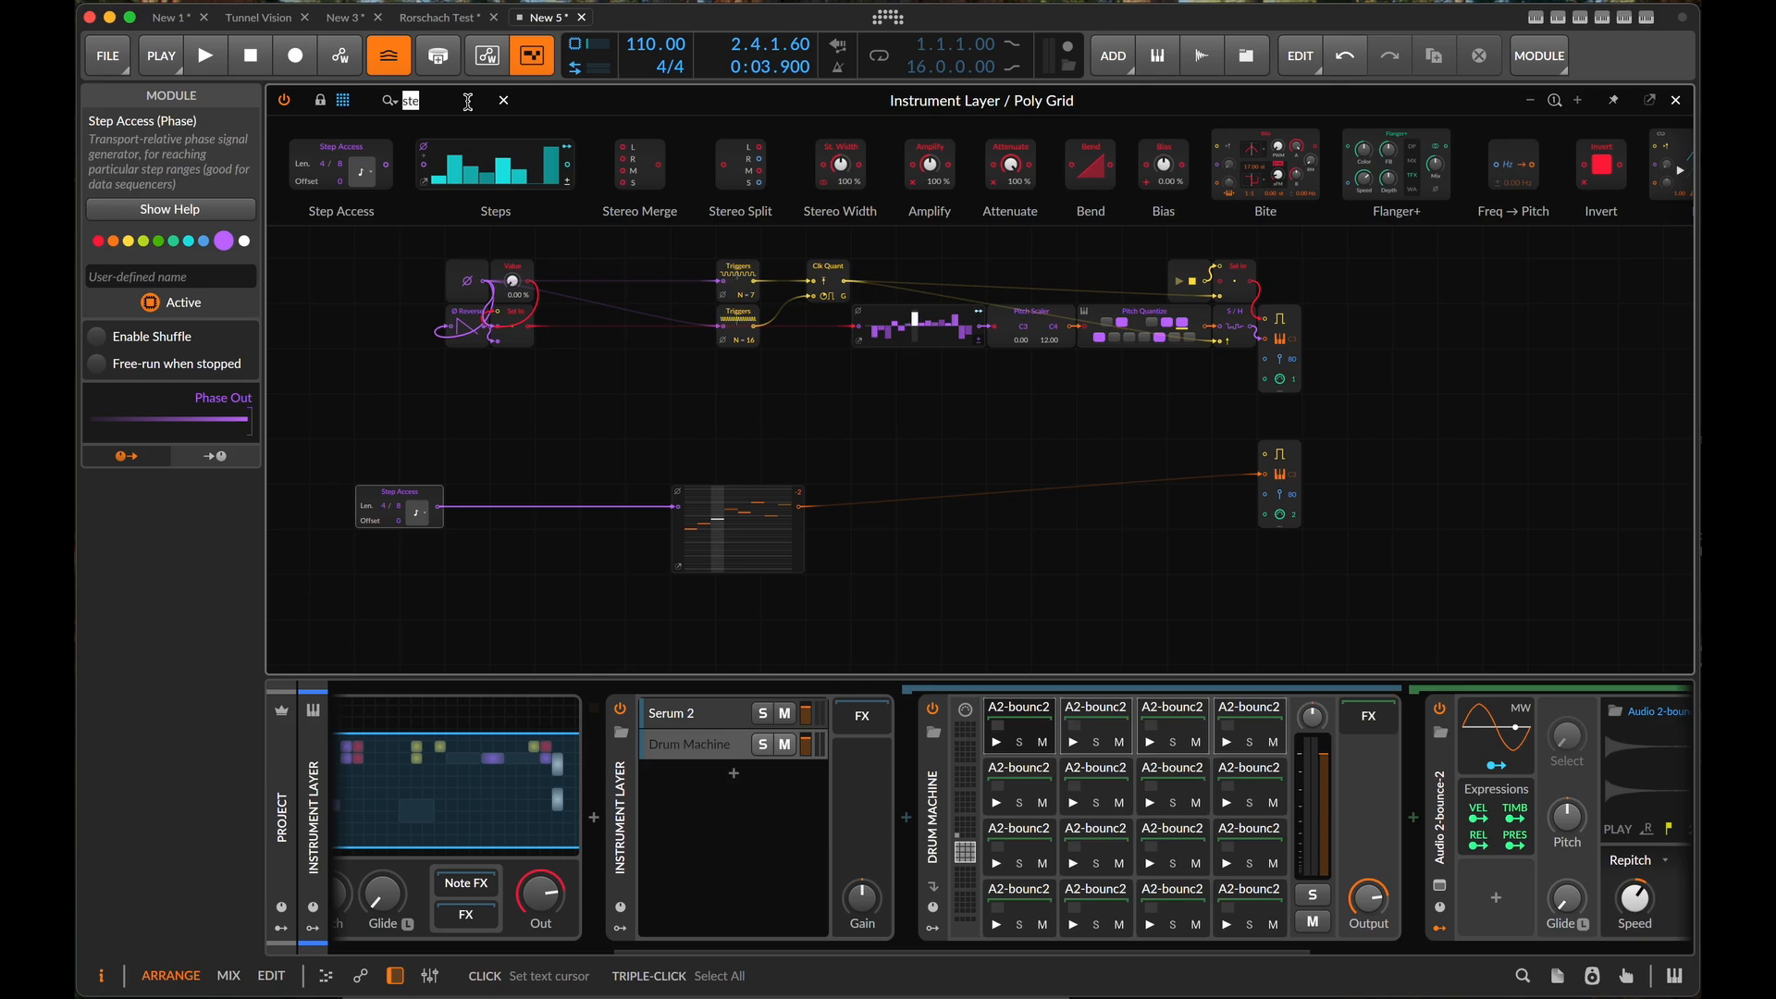
type("gate")
left_click_drag(666, 149, 678, 452)
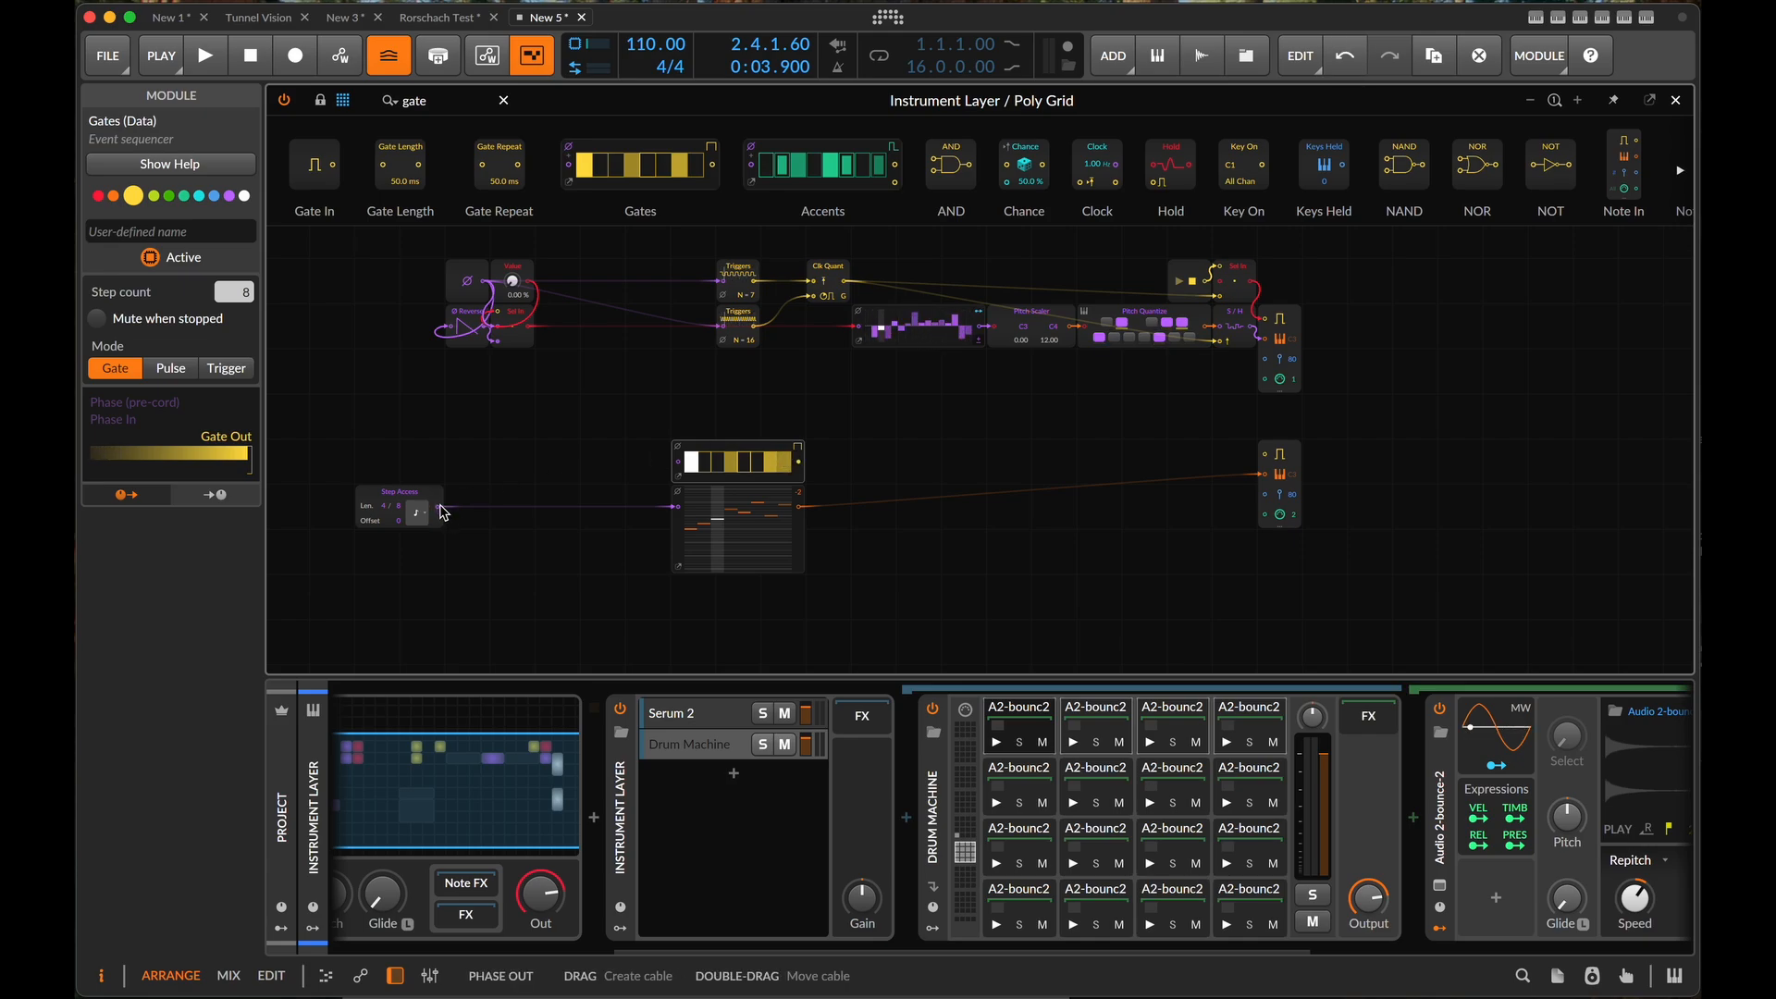
left_click_drag(441, 508, 678, 460)
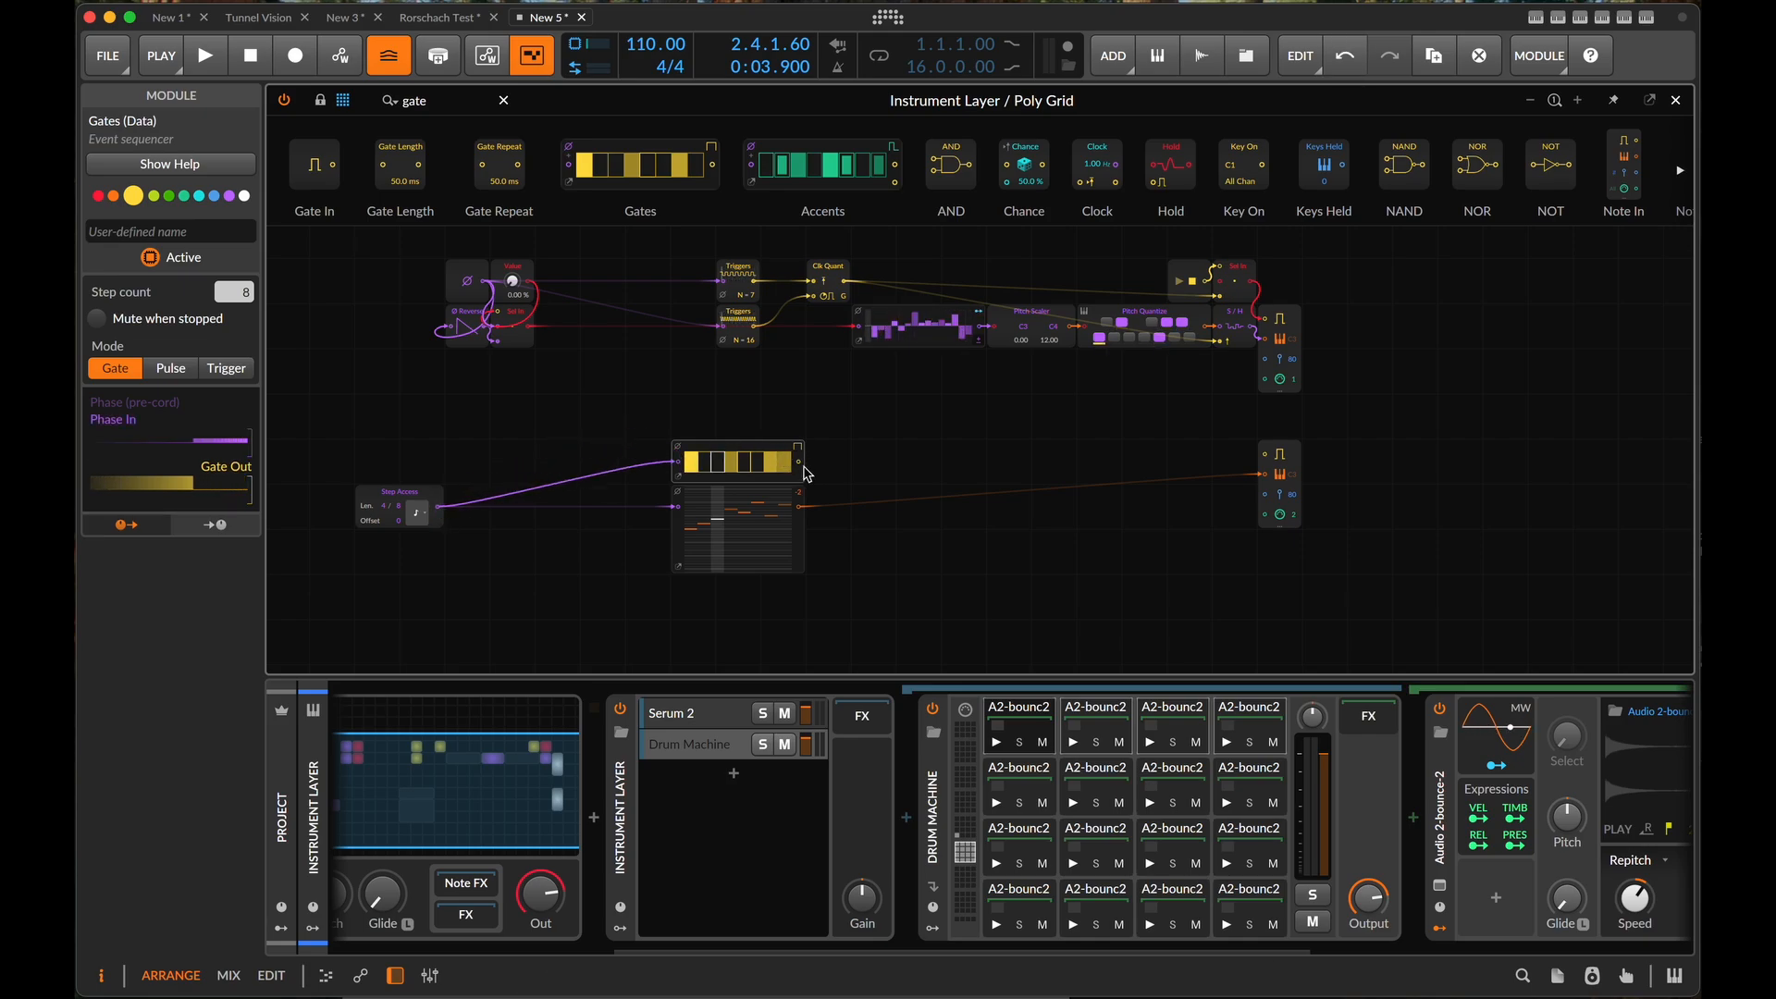
left_click_drag(801, 463, 1276, 464)
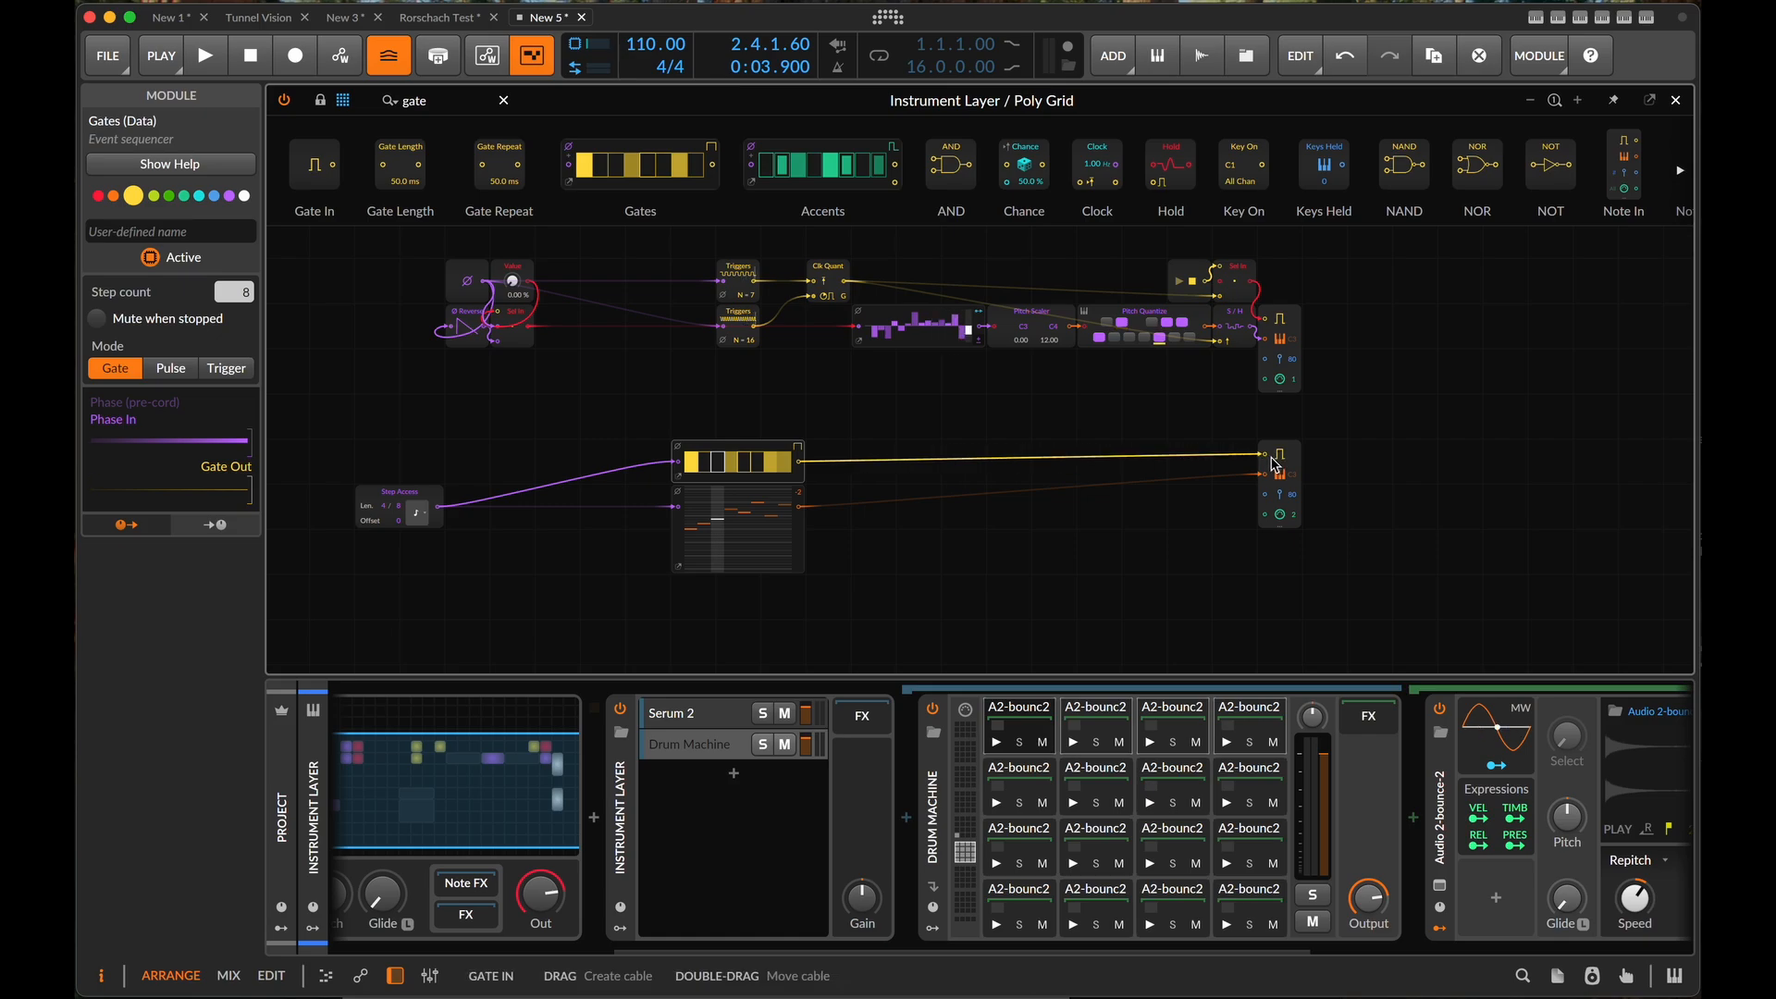
- Switch the Gates module to Pulse mode and play the patch briefly
left_click(799, 448)
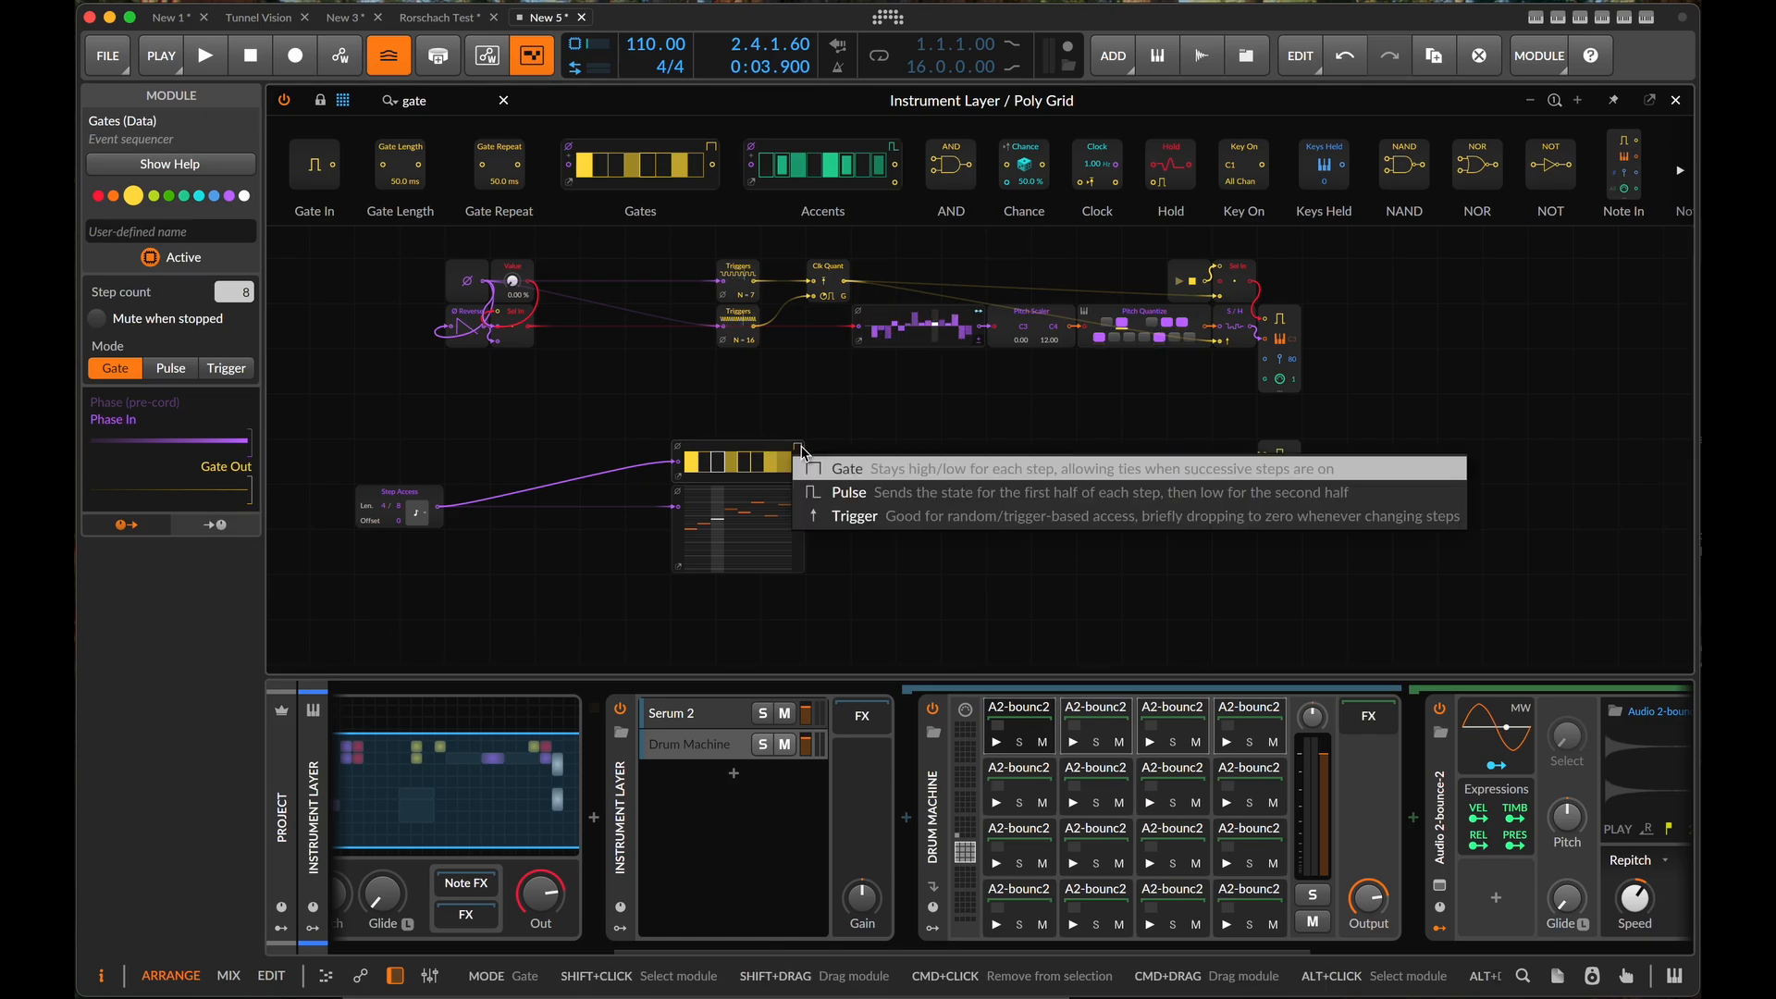
left_click(843, 494)
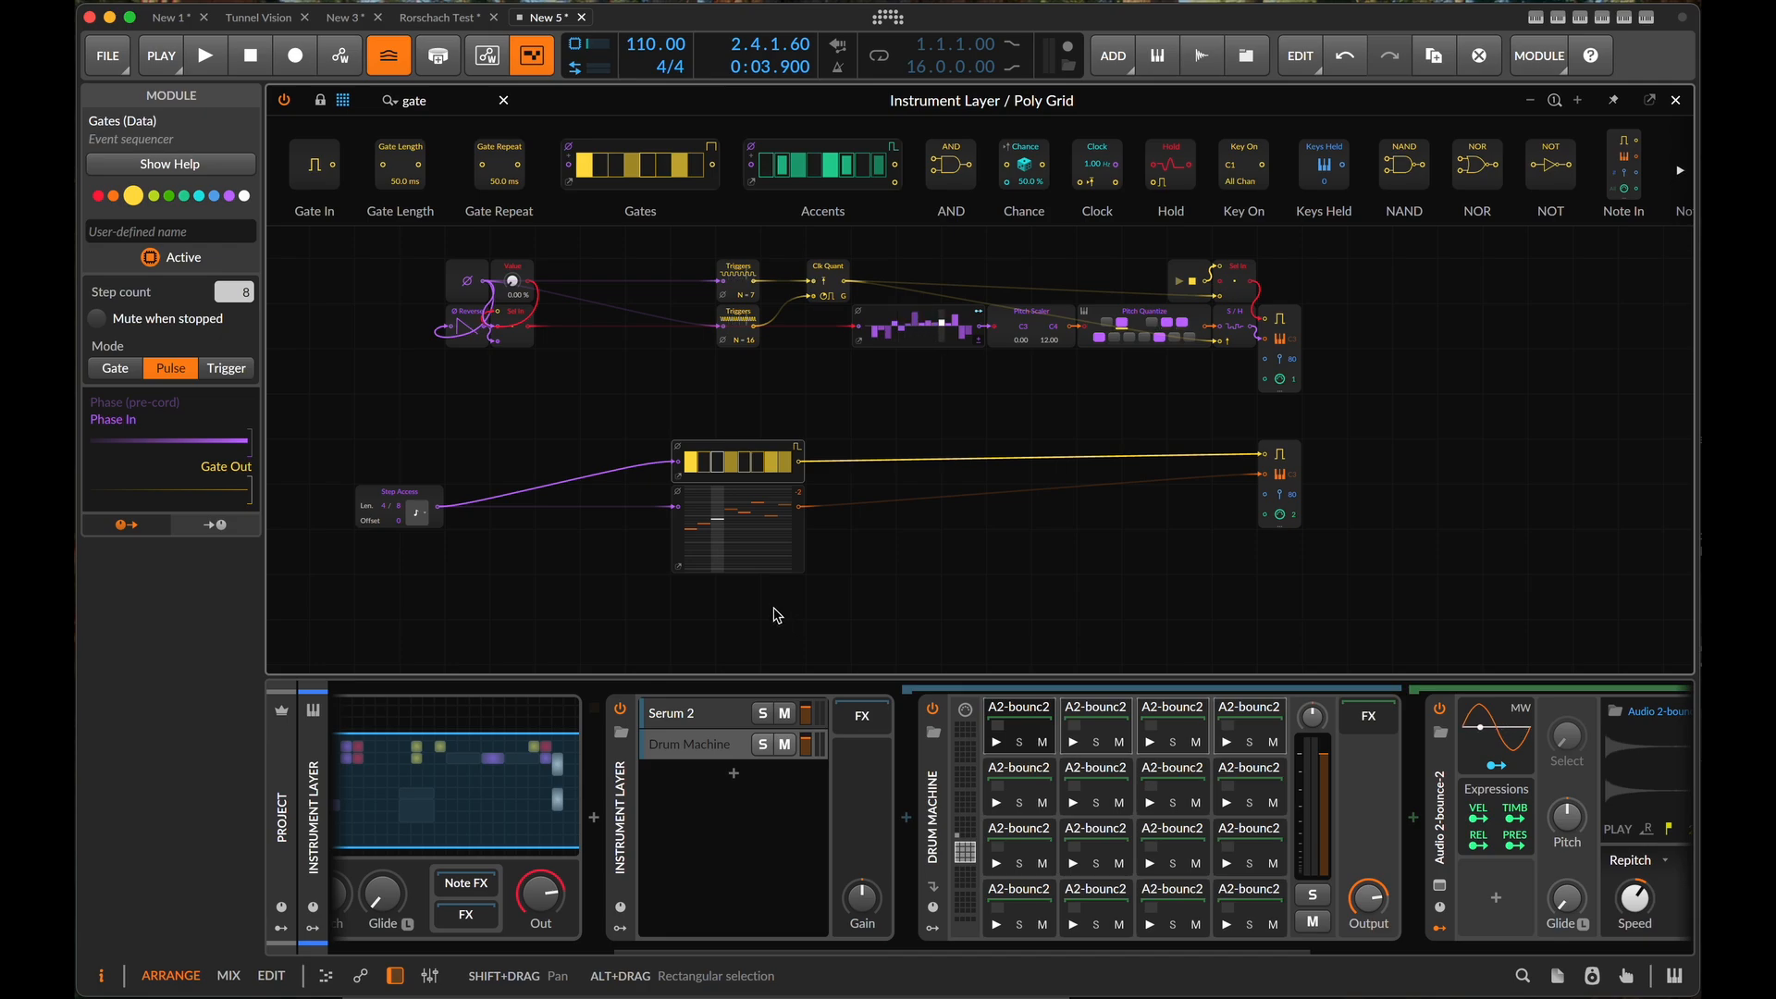
key("space")
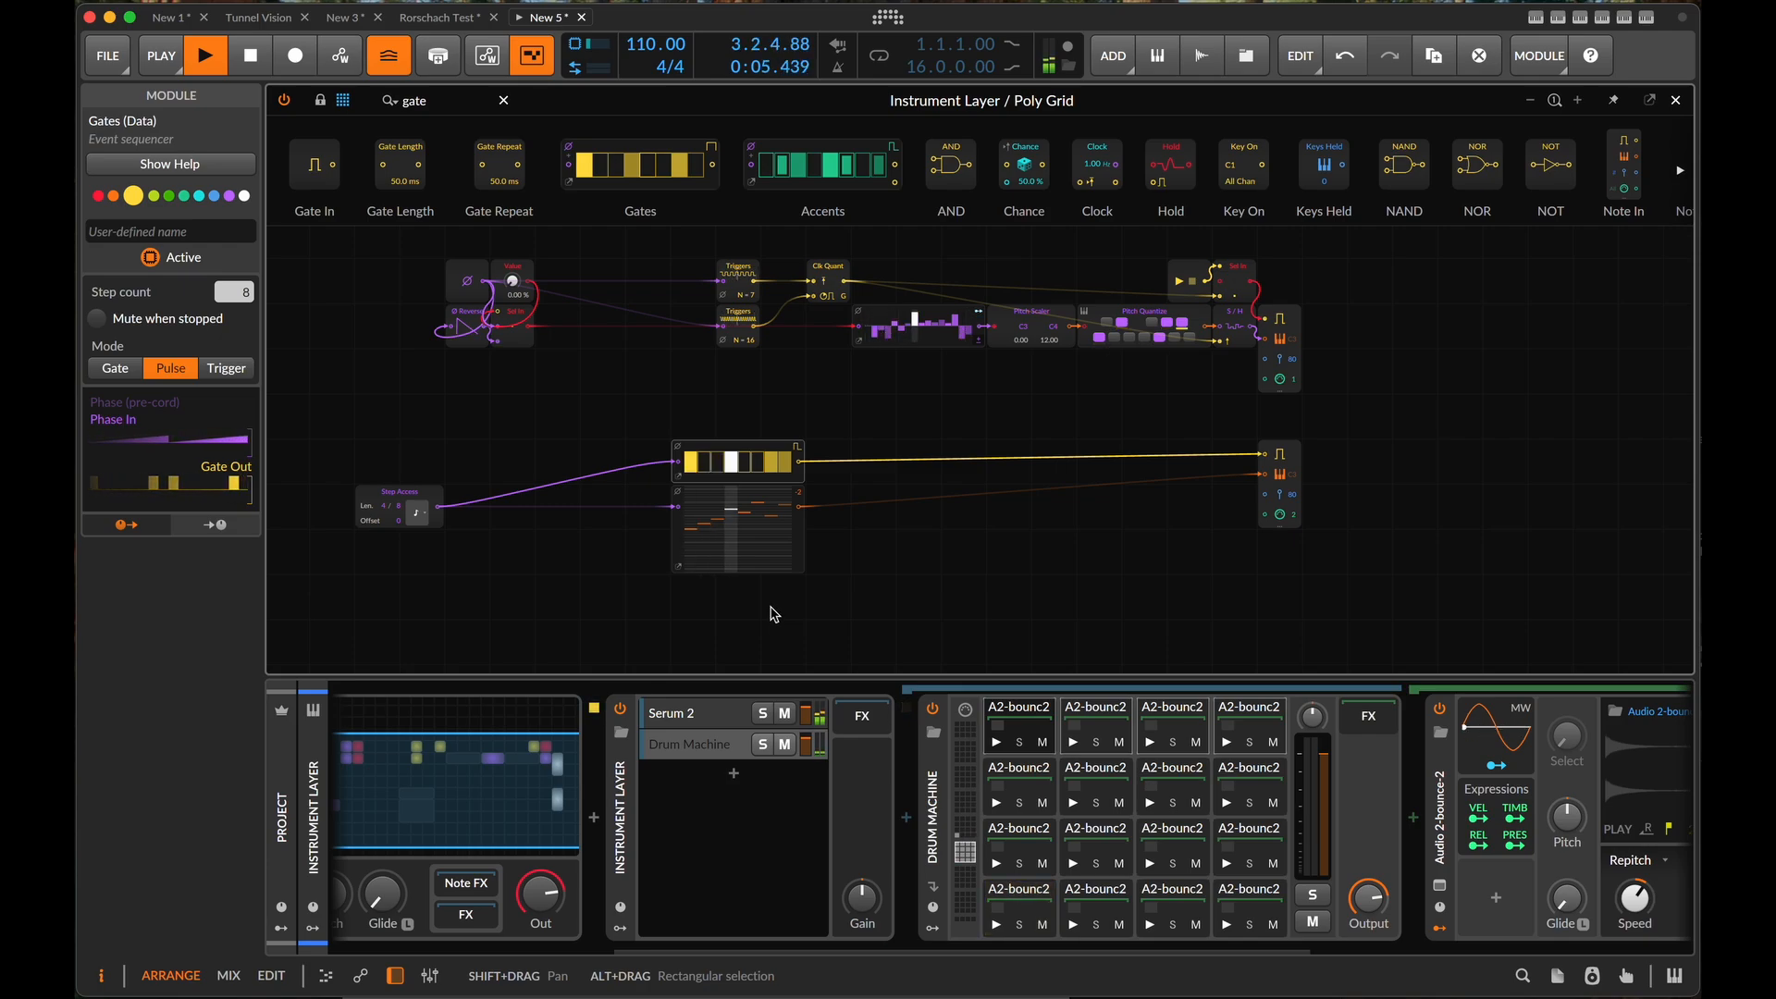
scroll(483, 546, "up", 5)
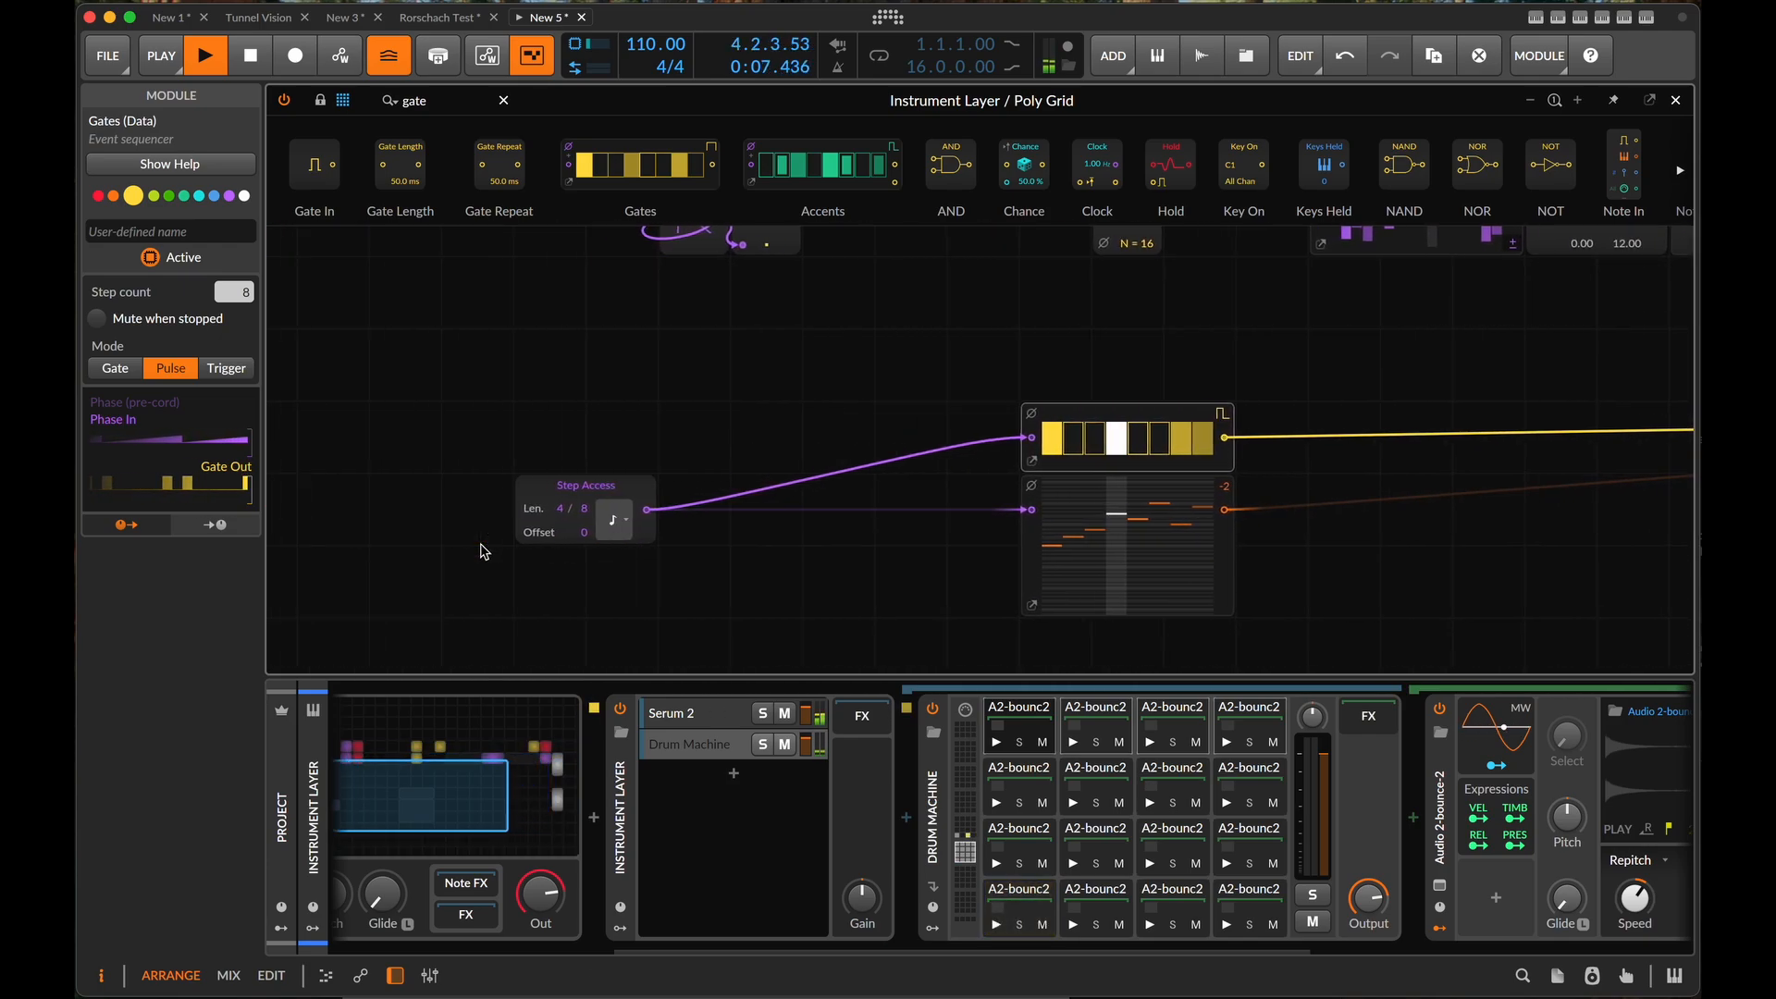
scroll(485, 553, "left", 1)
key("space")
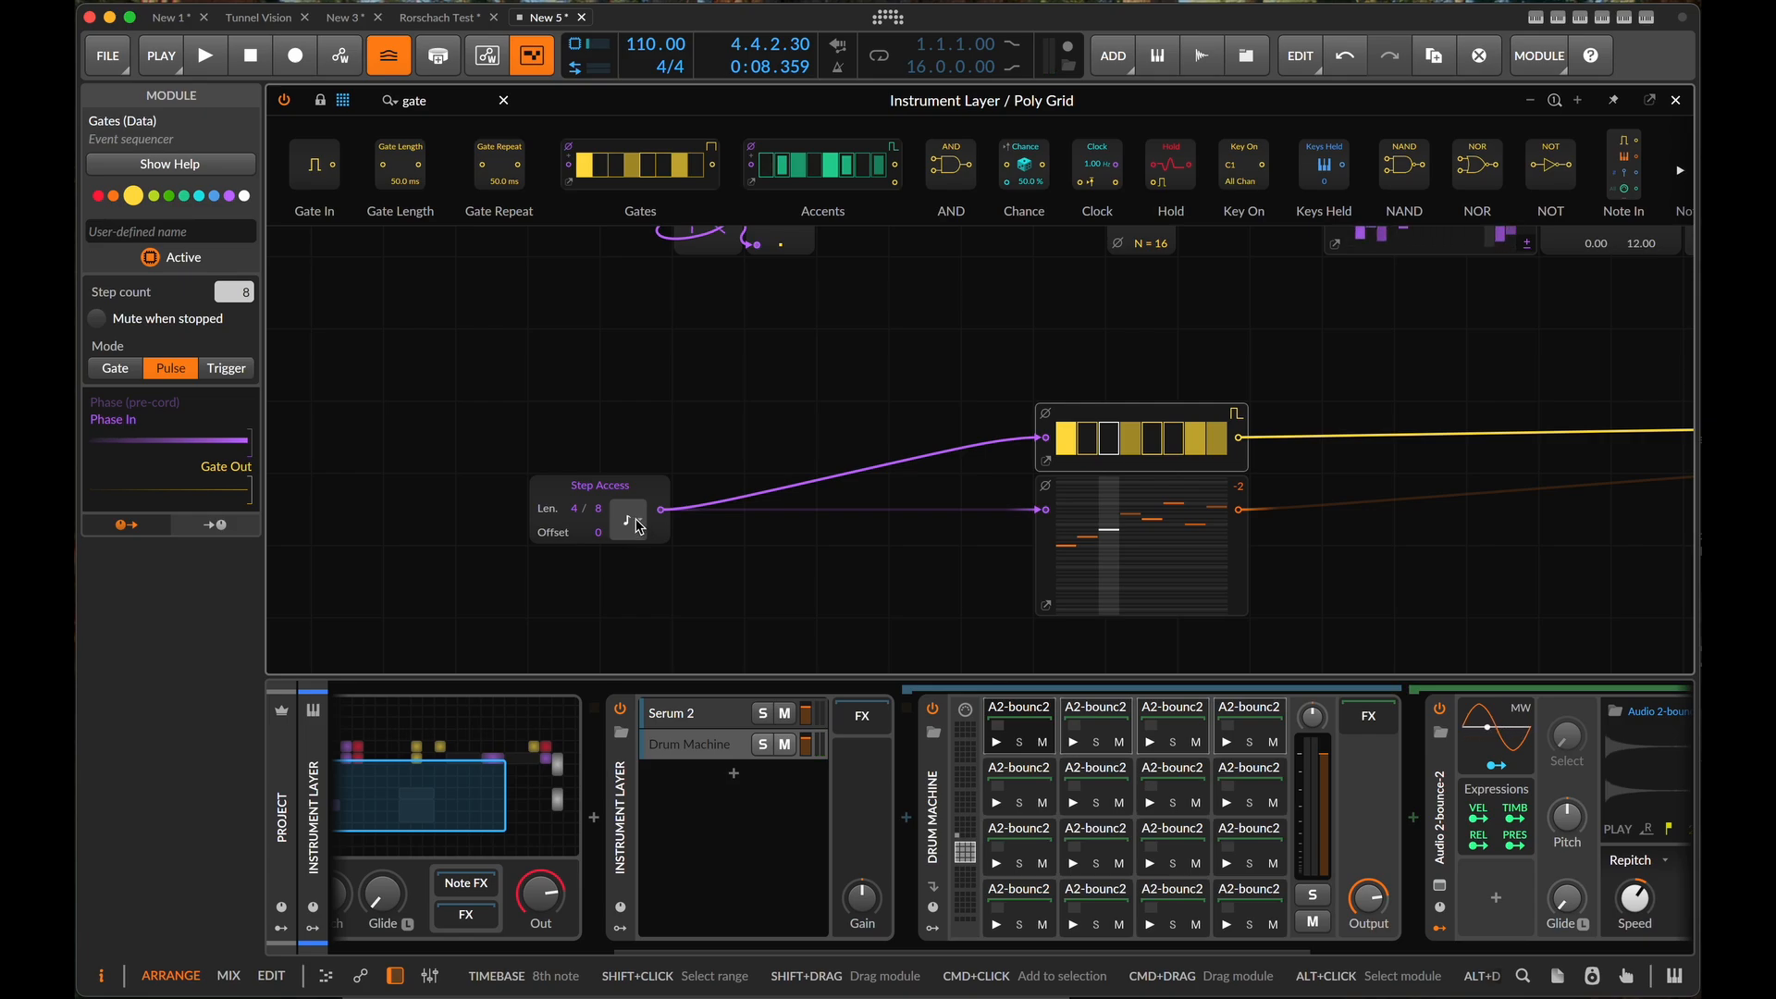
- Extend the Pitches module to 16 steps and set the Step Access length to 9 with a range of 16
left_click(1046, 605)
left_click_drag(950, 649, 950, 609)
left_click(766, 591)
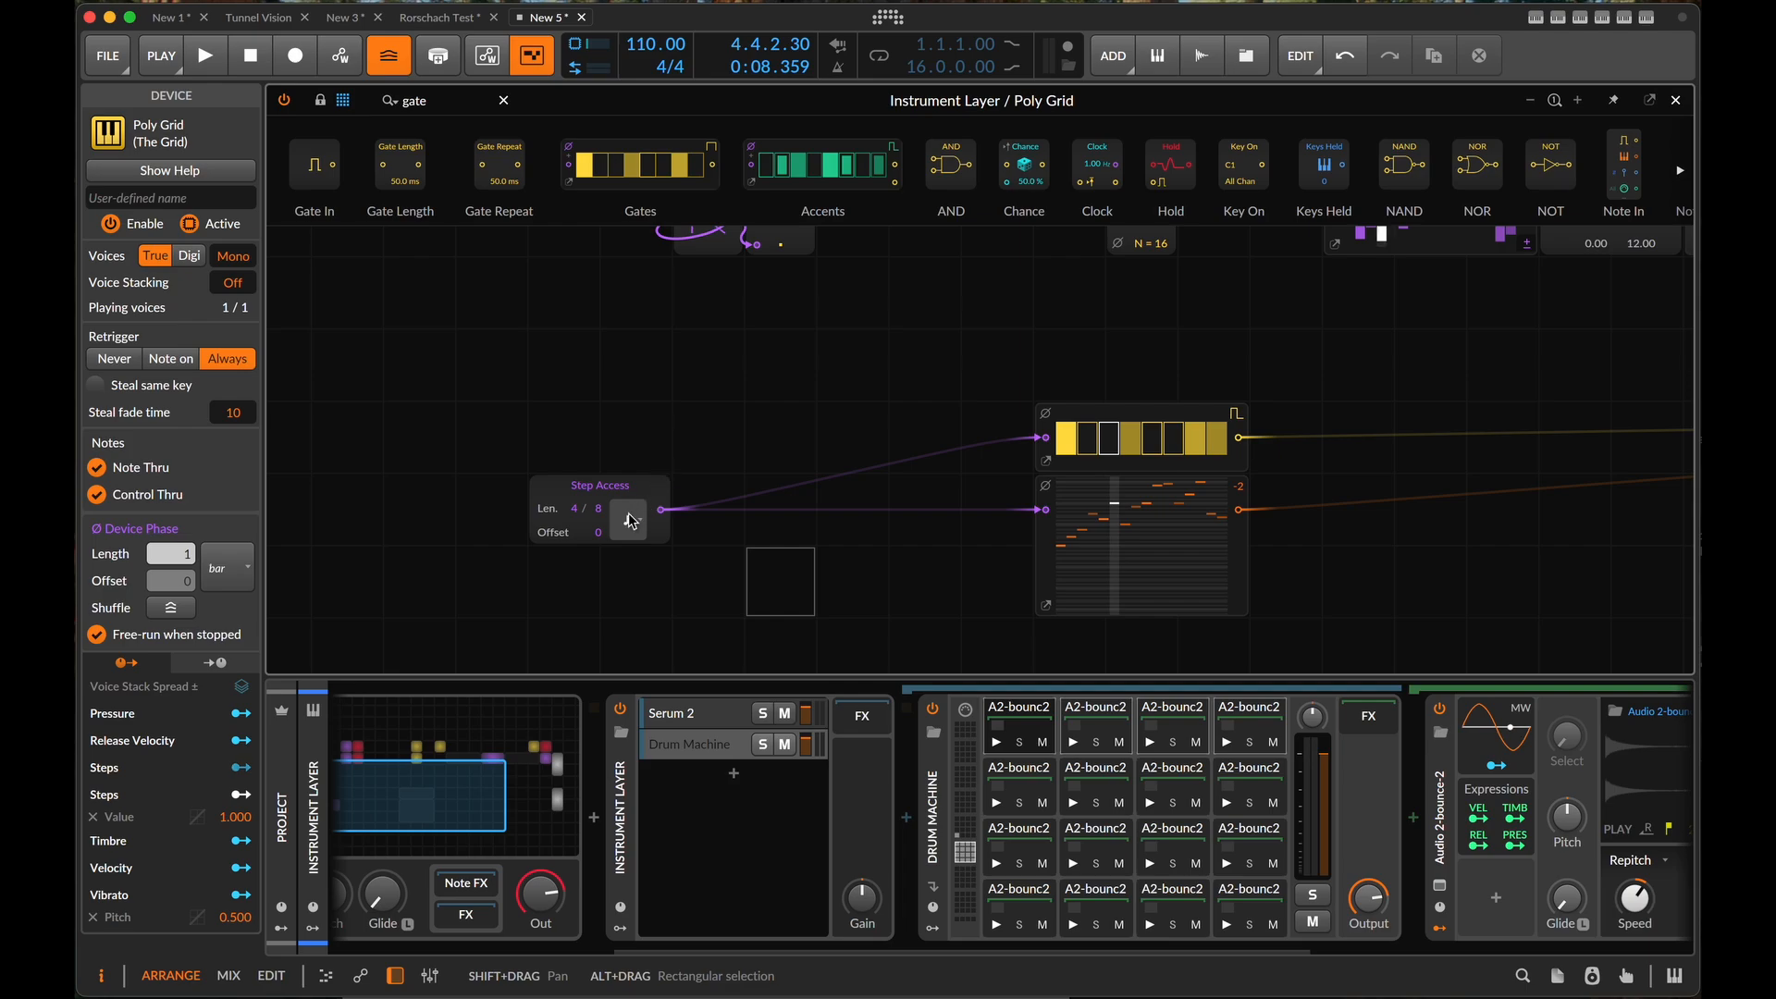
mouse_move(602, 508)
left_mouse_down()
mouse_move(601, 486)
mouse_move(574, 495)
left_mouse_up()
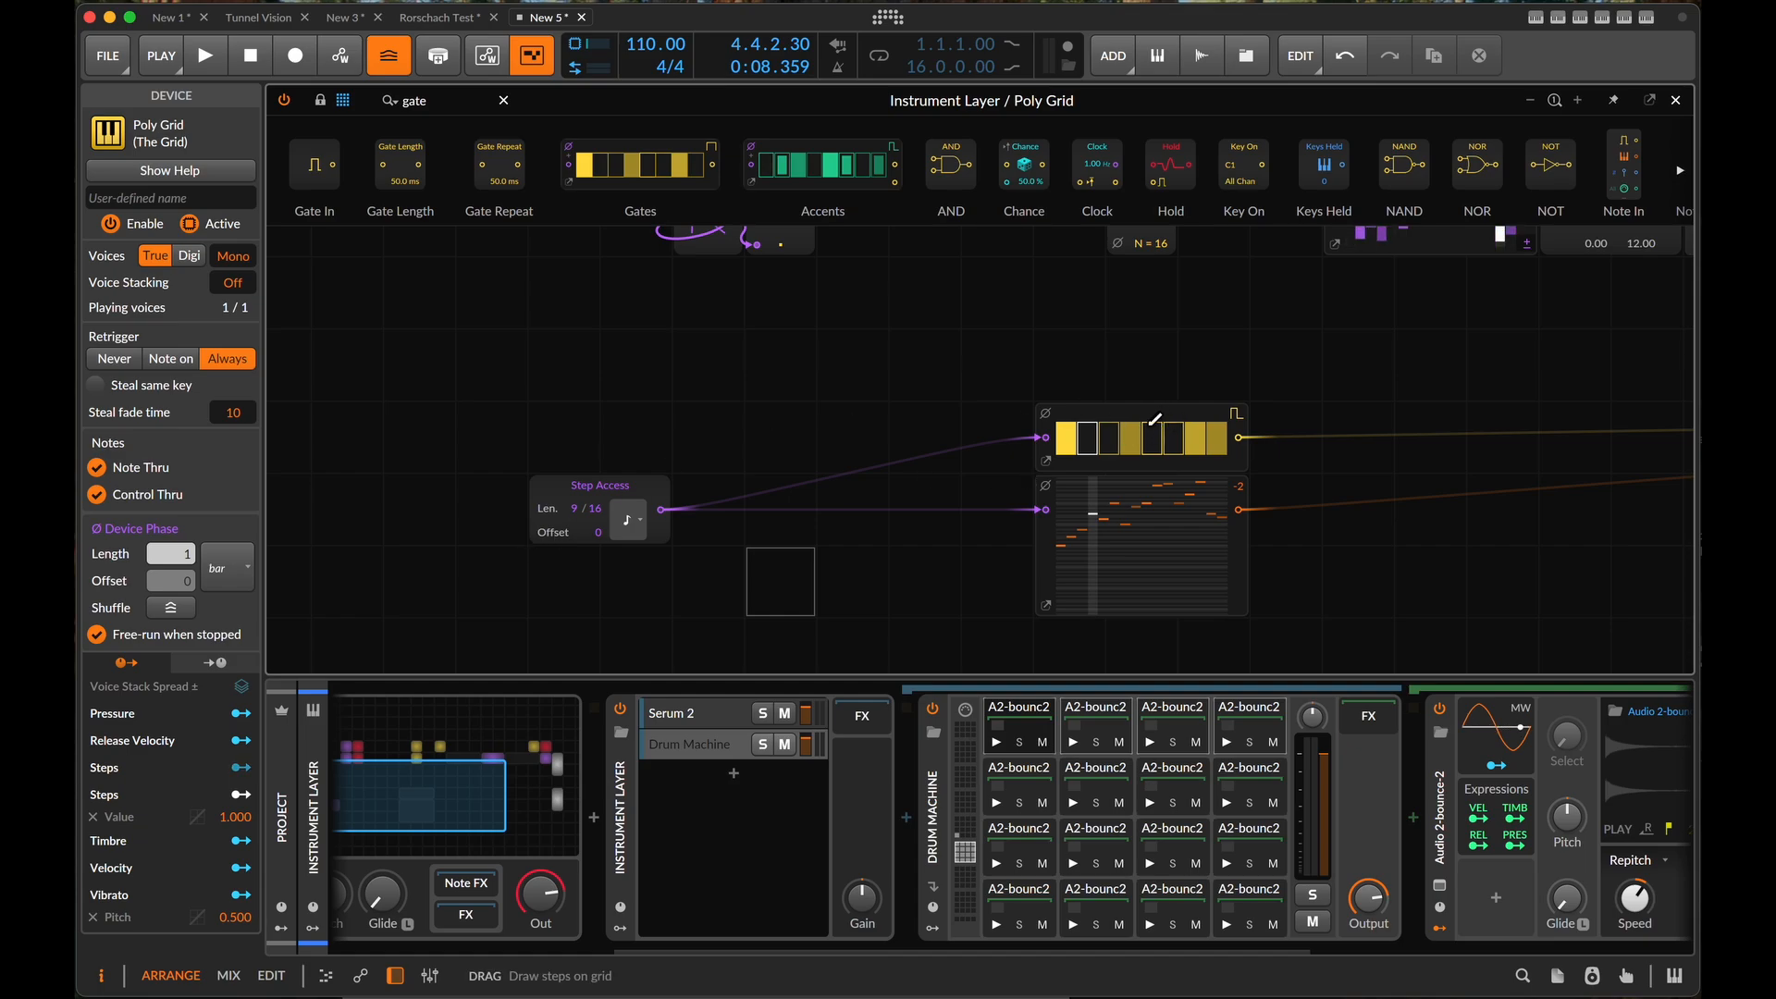
- Extend the Gates module to 16 steps and play the patch briefly
scroll(1184, 433, "right", 6)
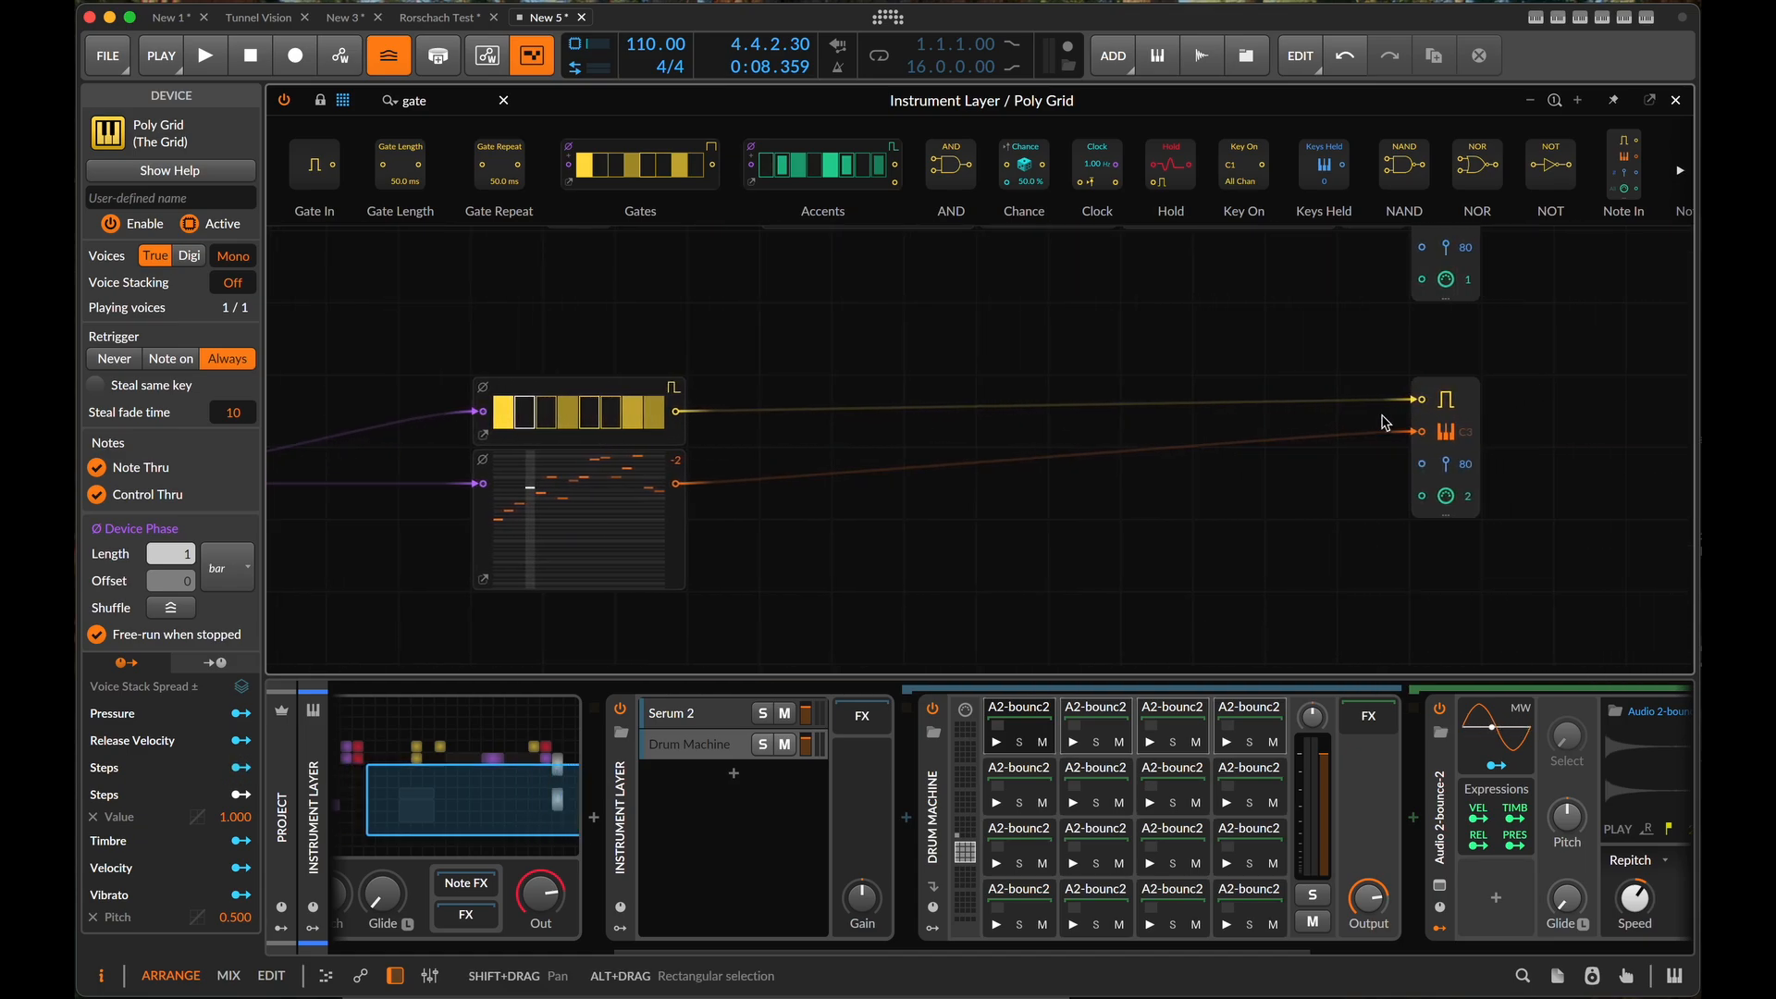
scroll(760, 538, "left", 4)
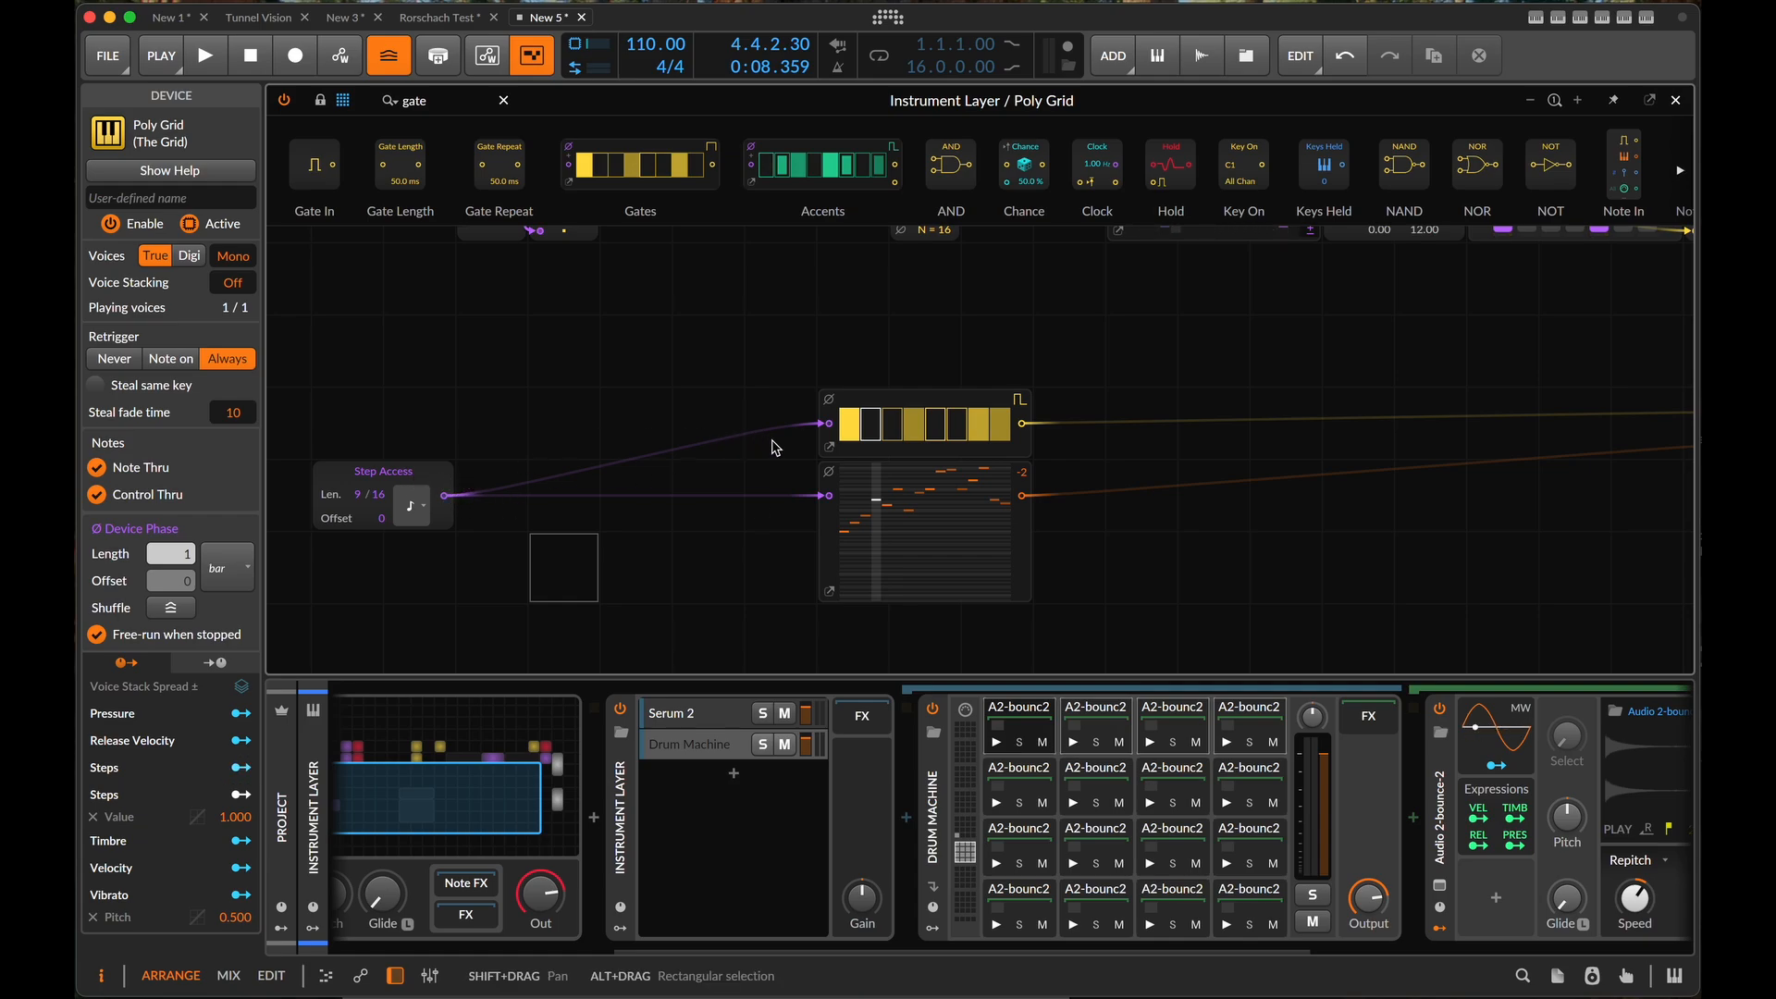
left_click(829, 447)
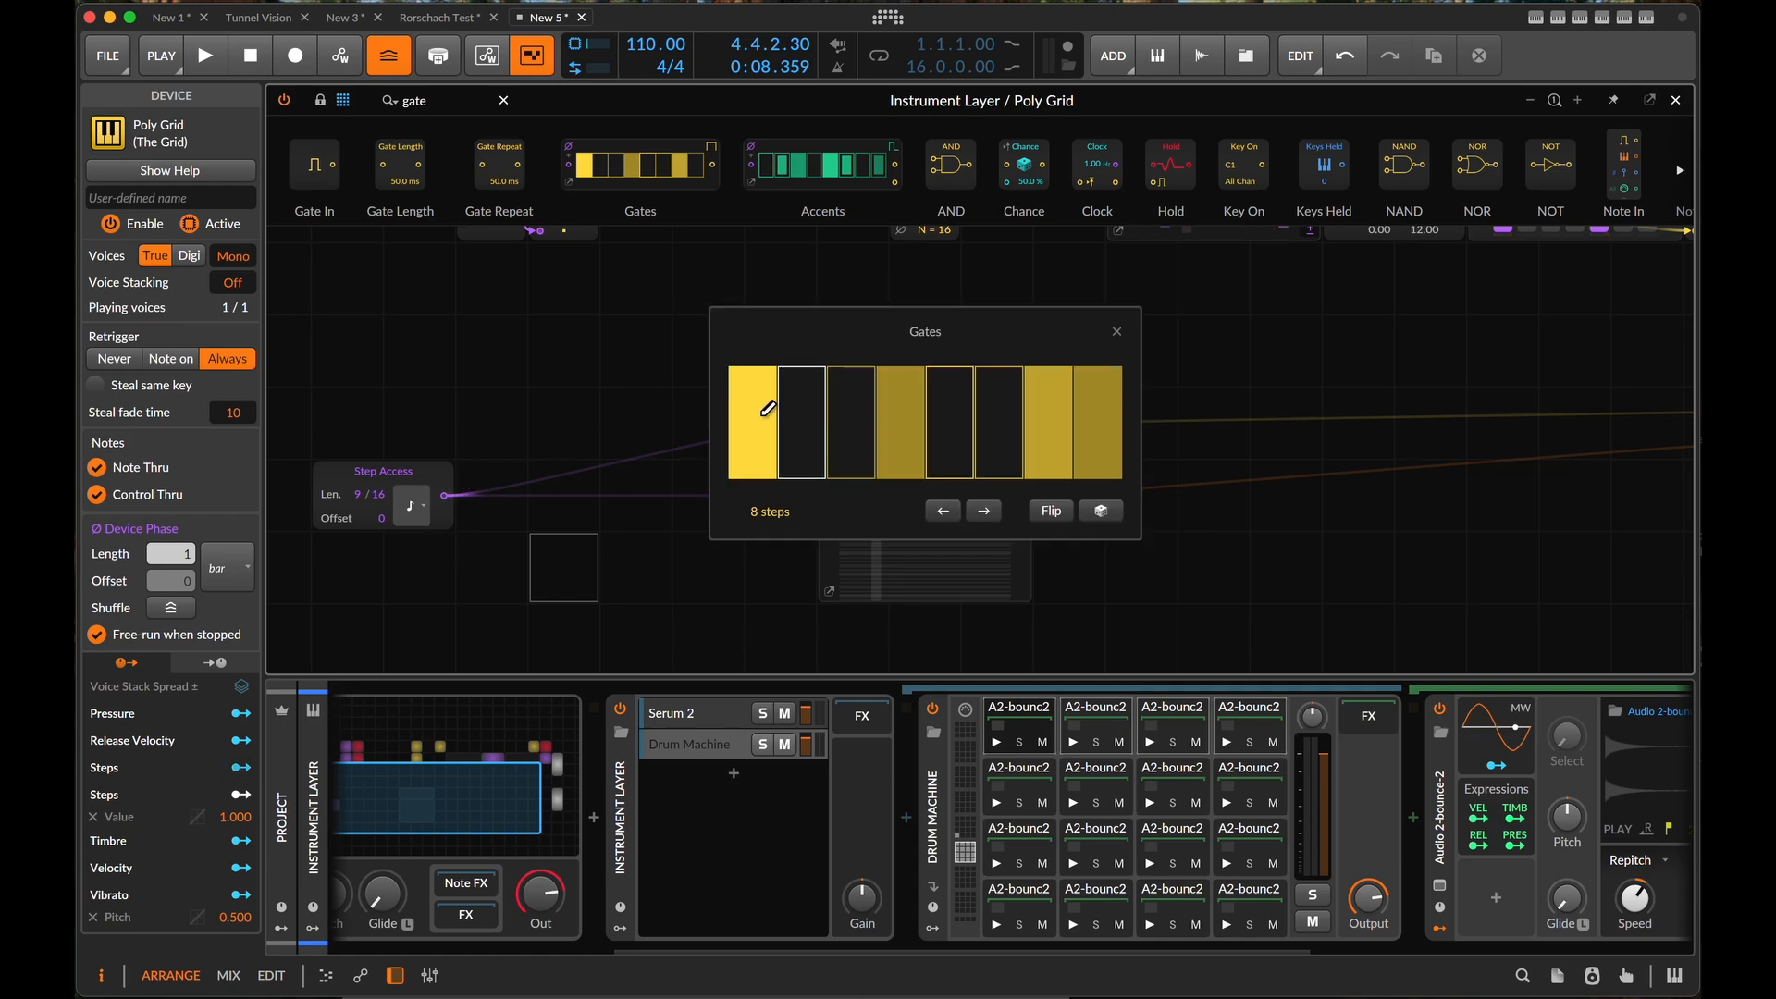
left_click_drag(767, 511, 768, 481)
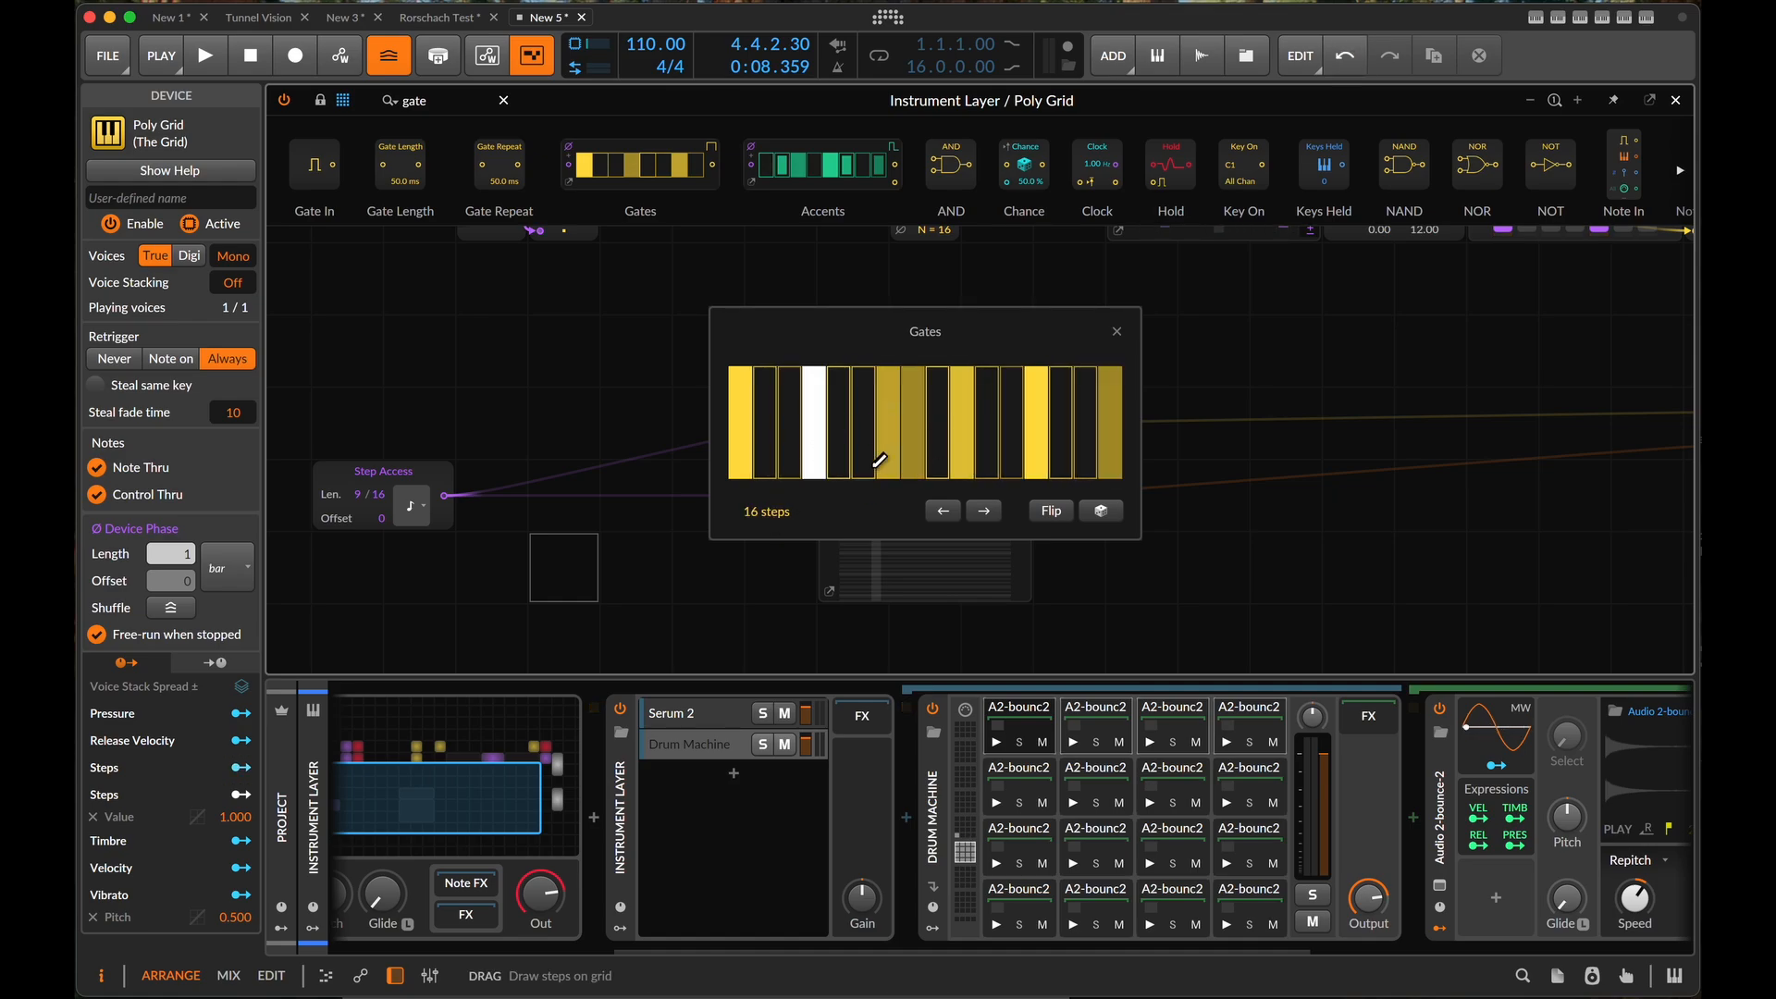
left_click(1116, 333)
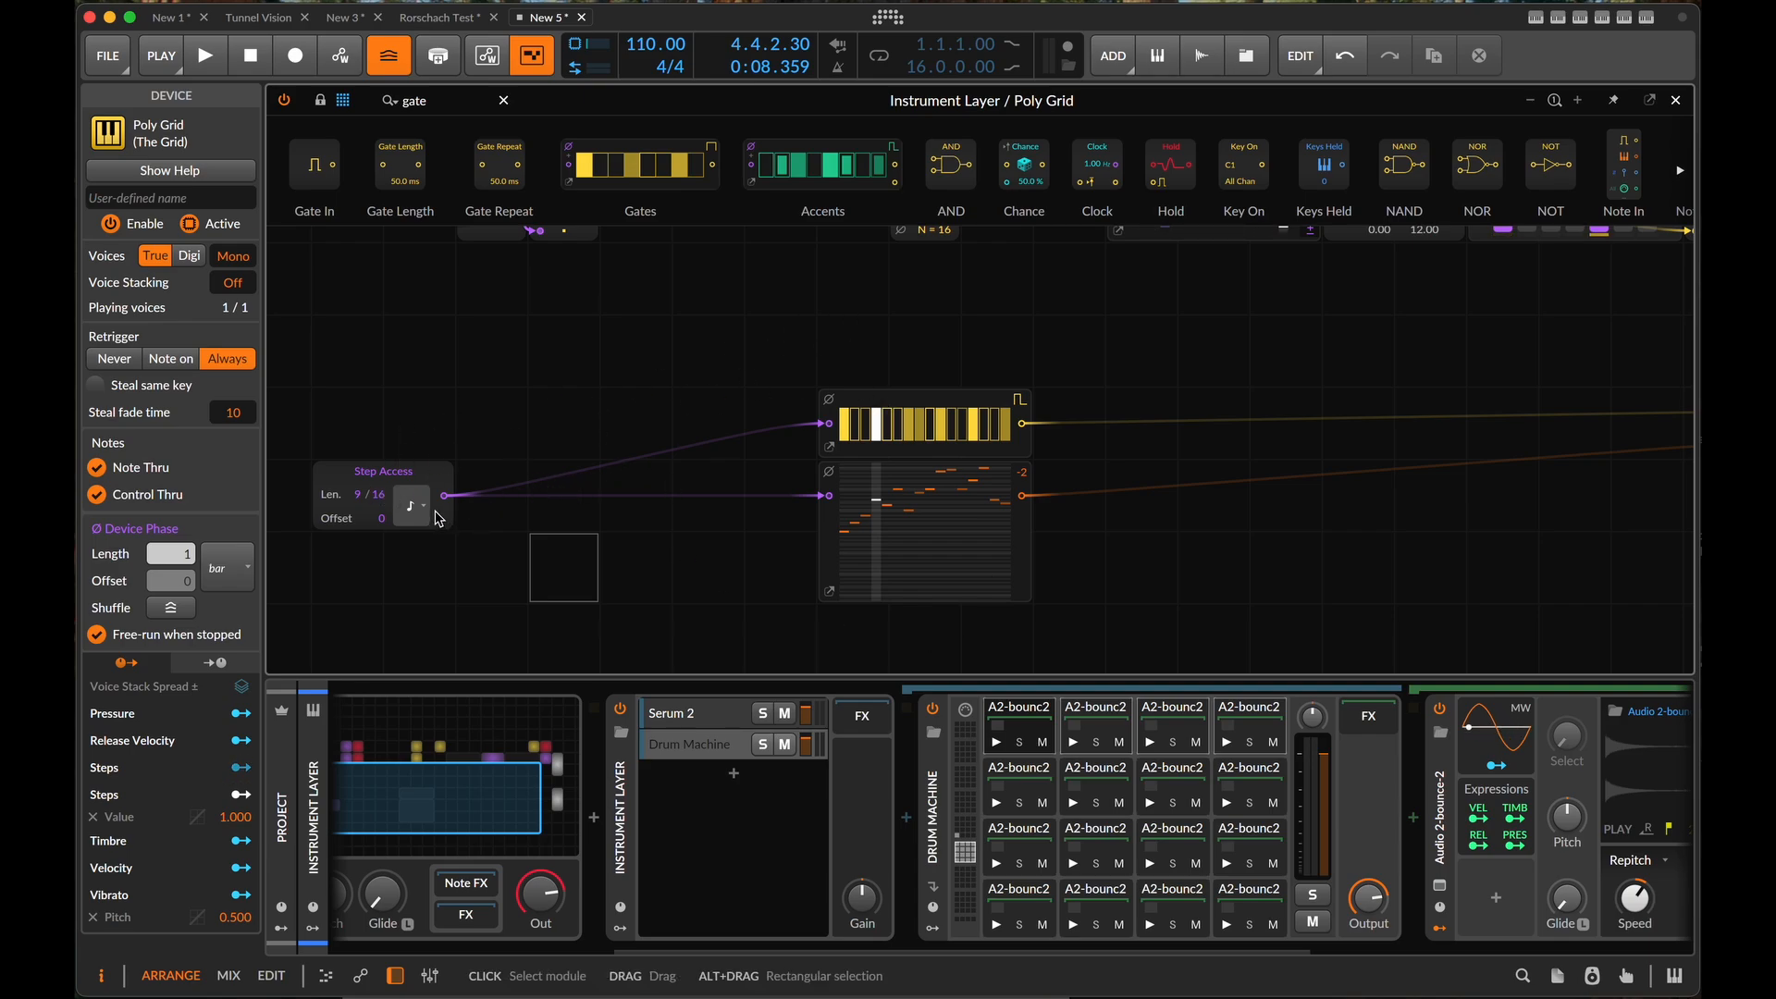
scroll(542, 532, "left", 3)
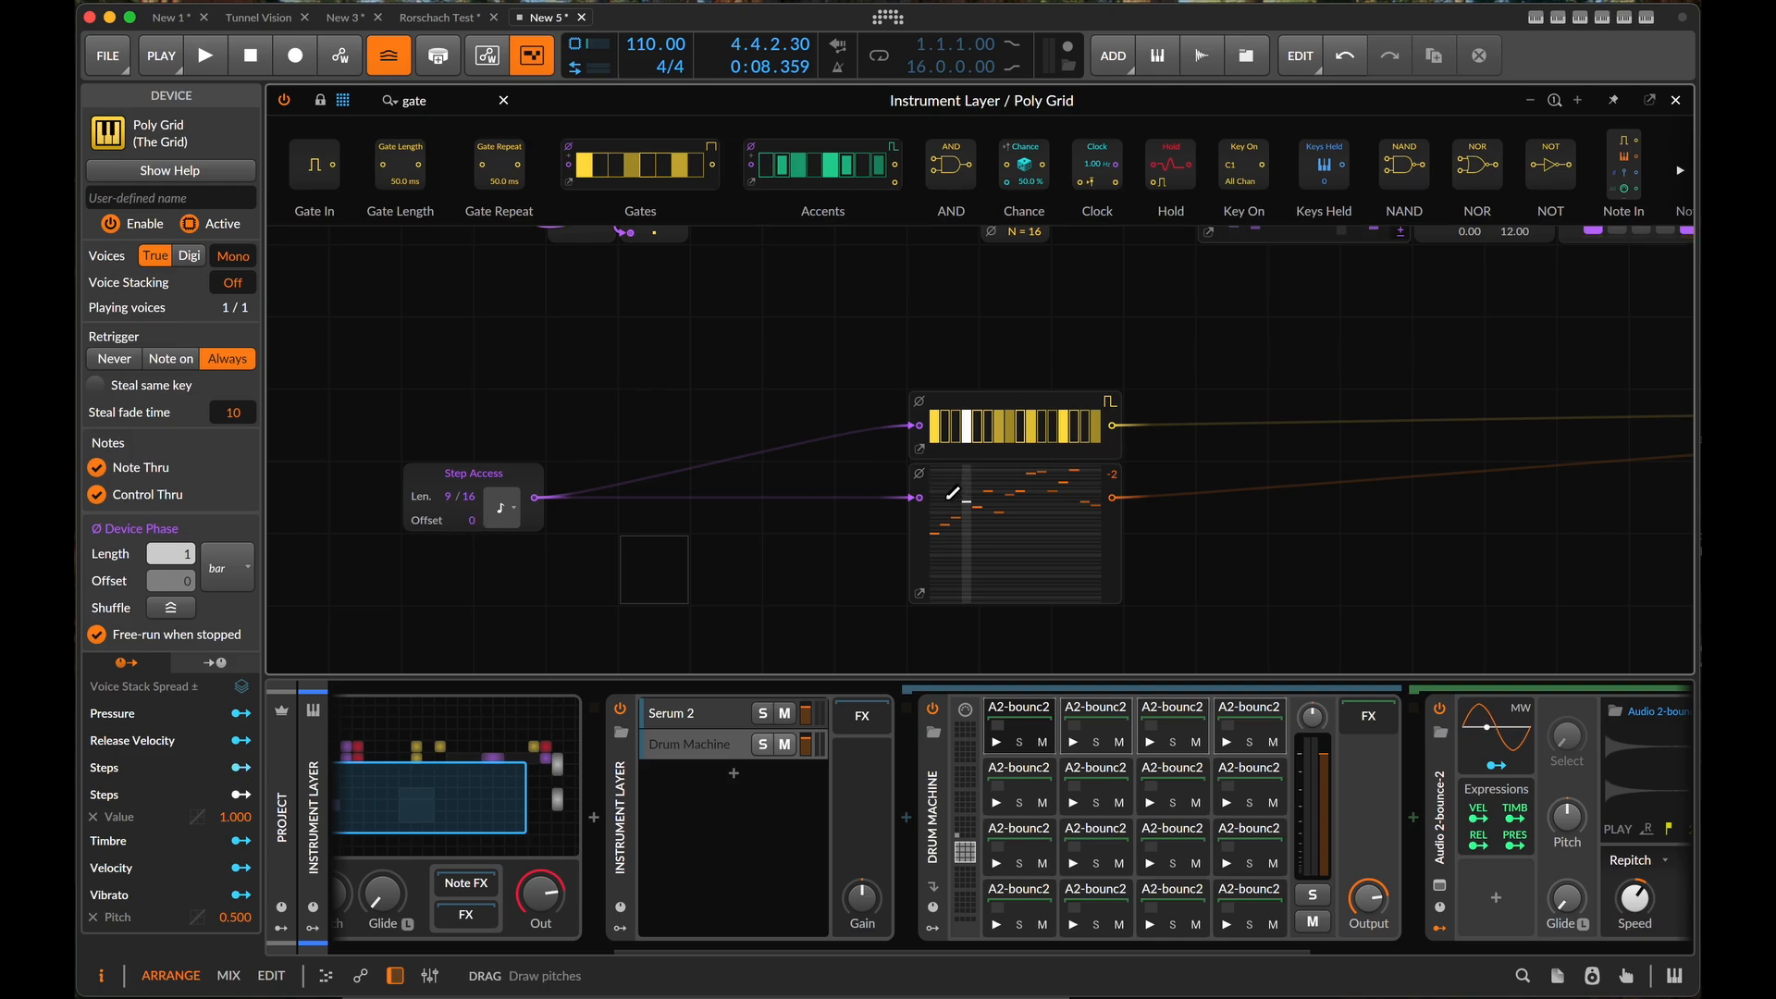
key("space")
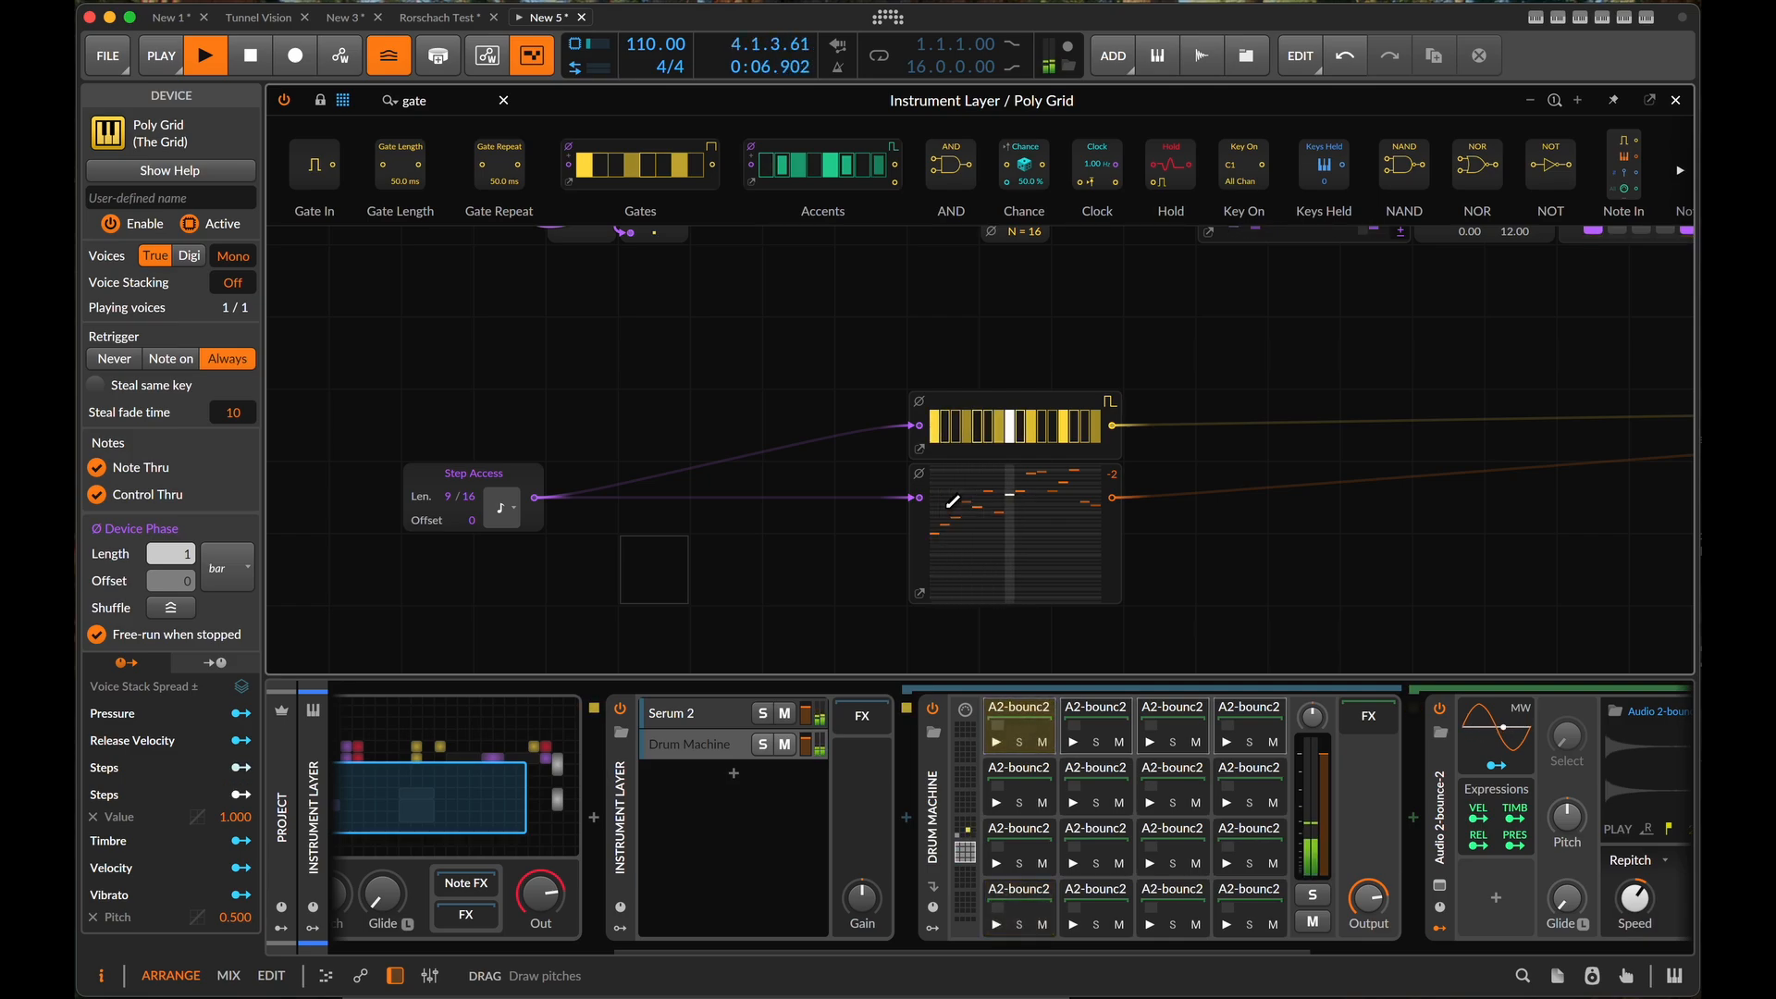
key("space")
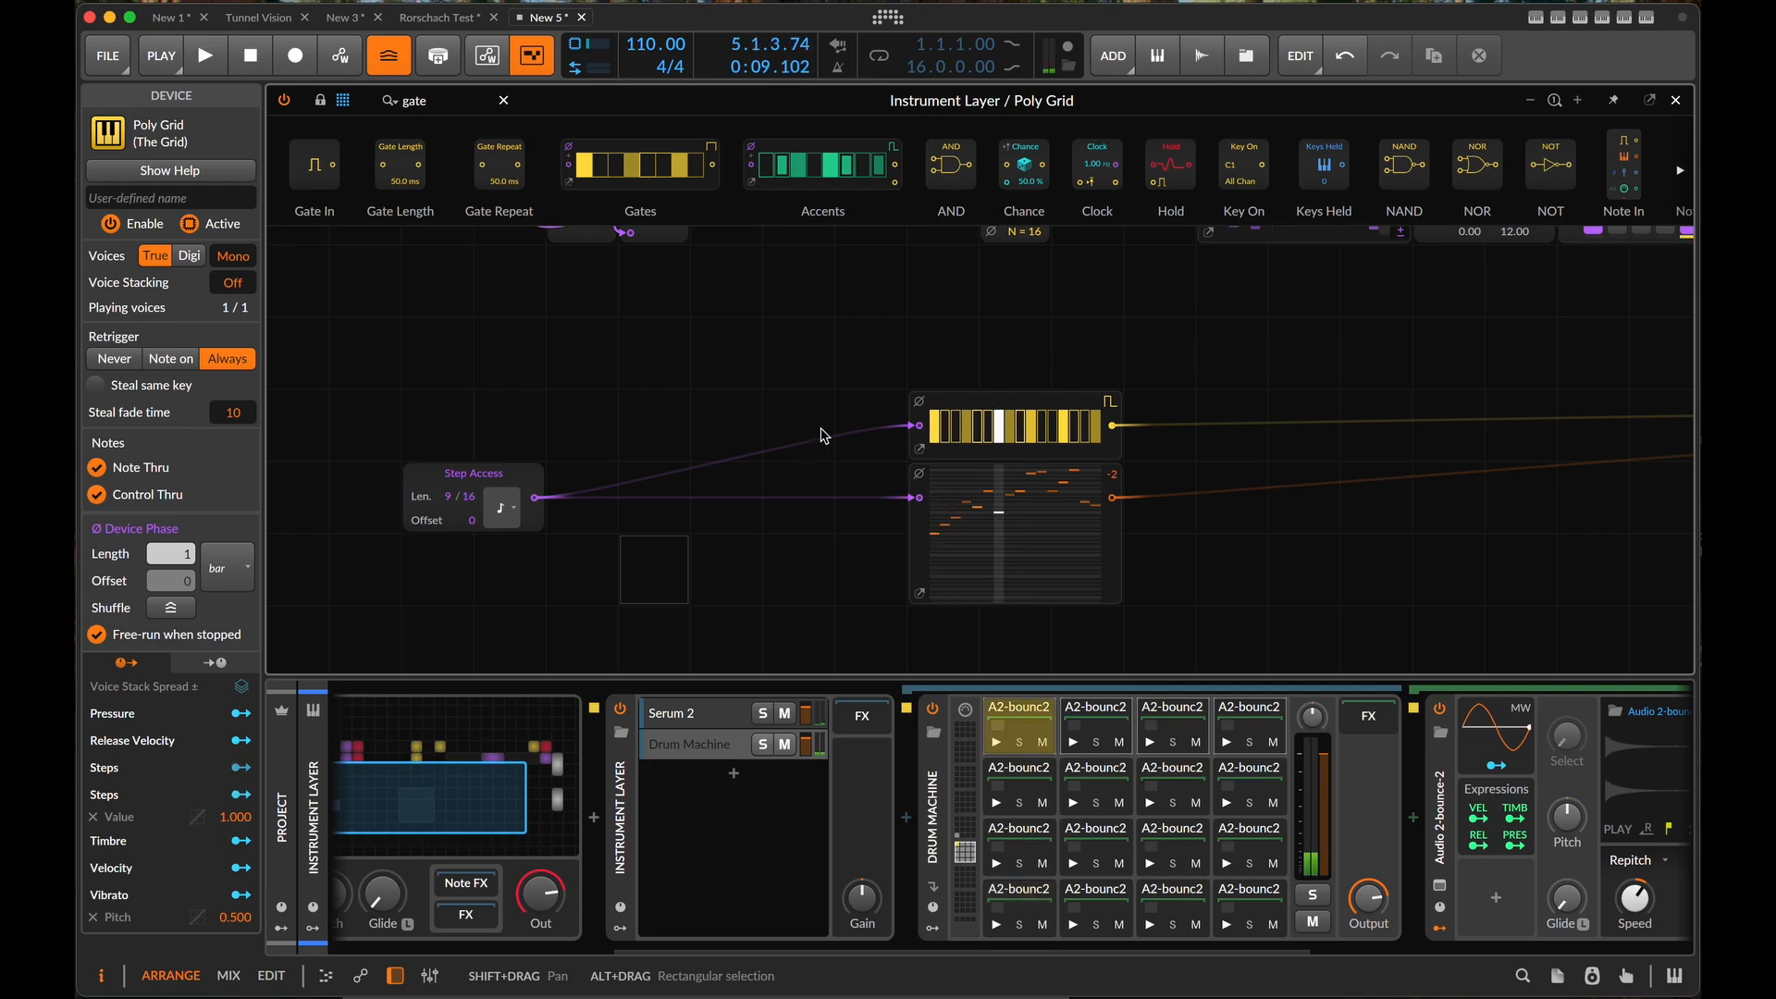
- Add a second Step Access module directly below the existing one
scroll(799, 437, "down", 2)
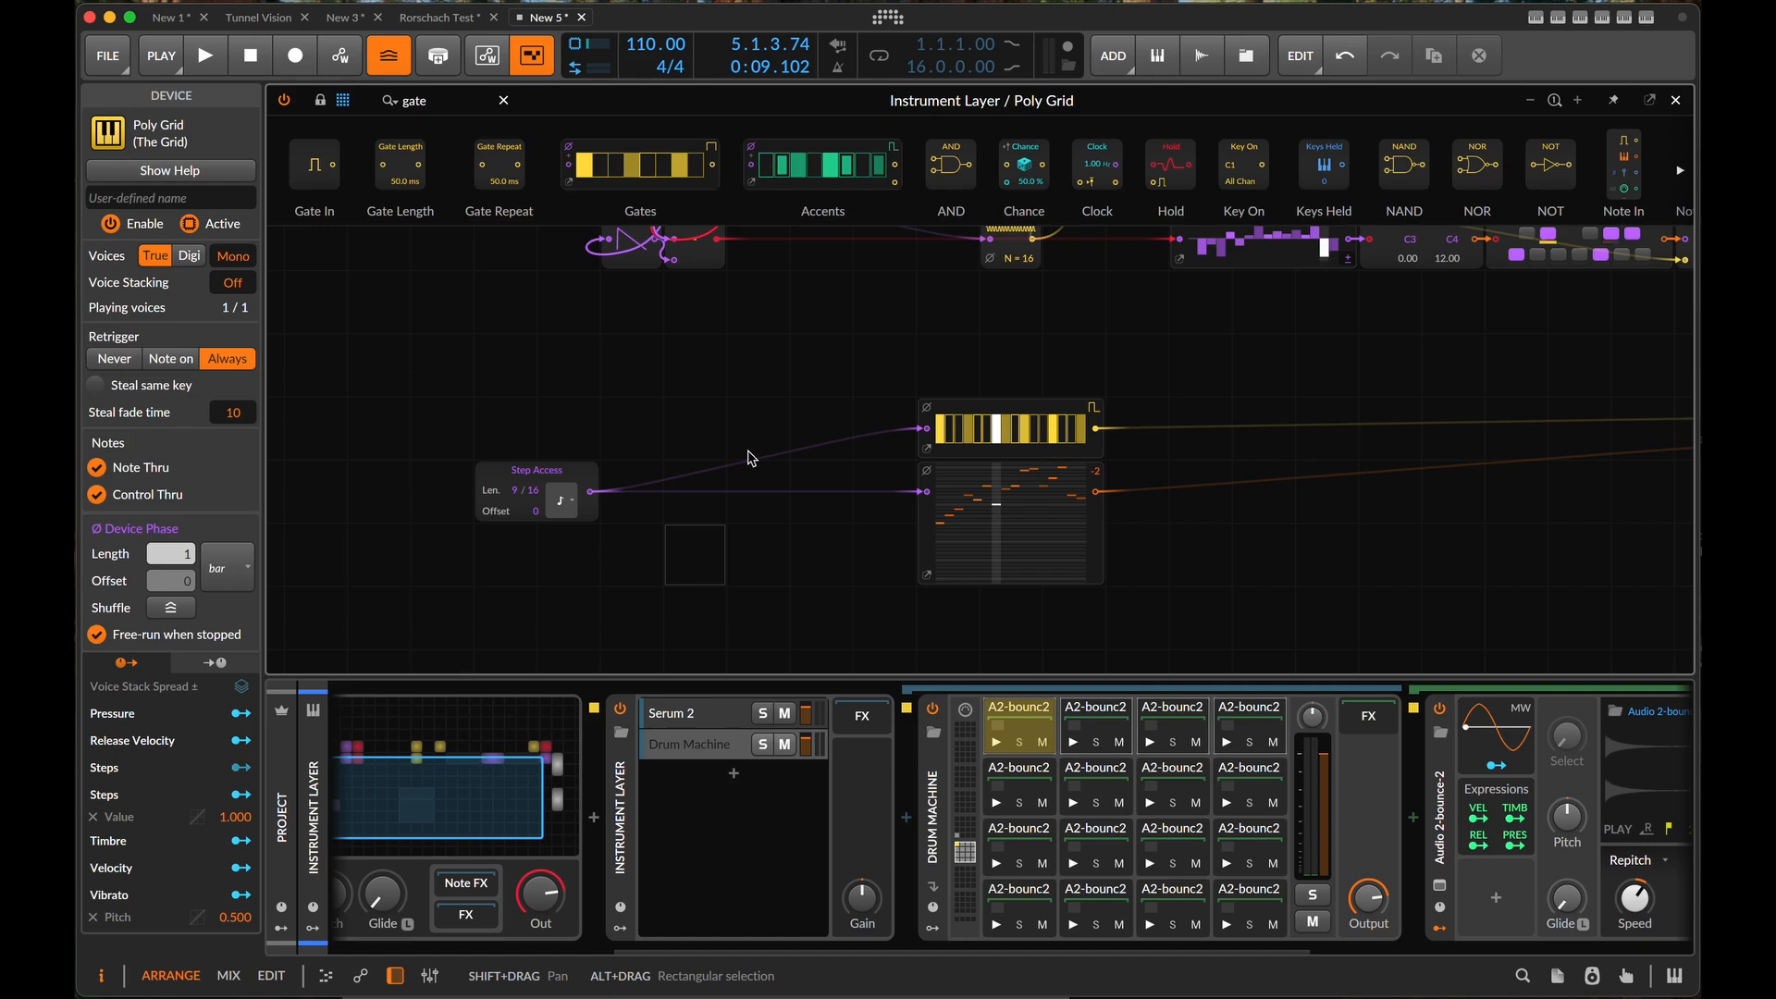
scroll(527, 515, "down", 2)
scroll(528, 516, "left", 3)
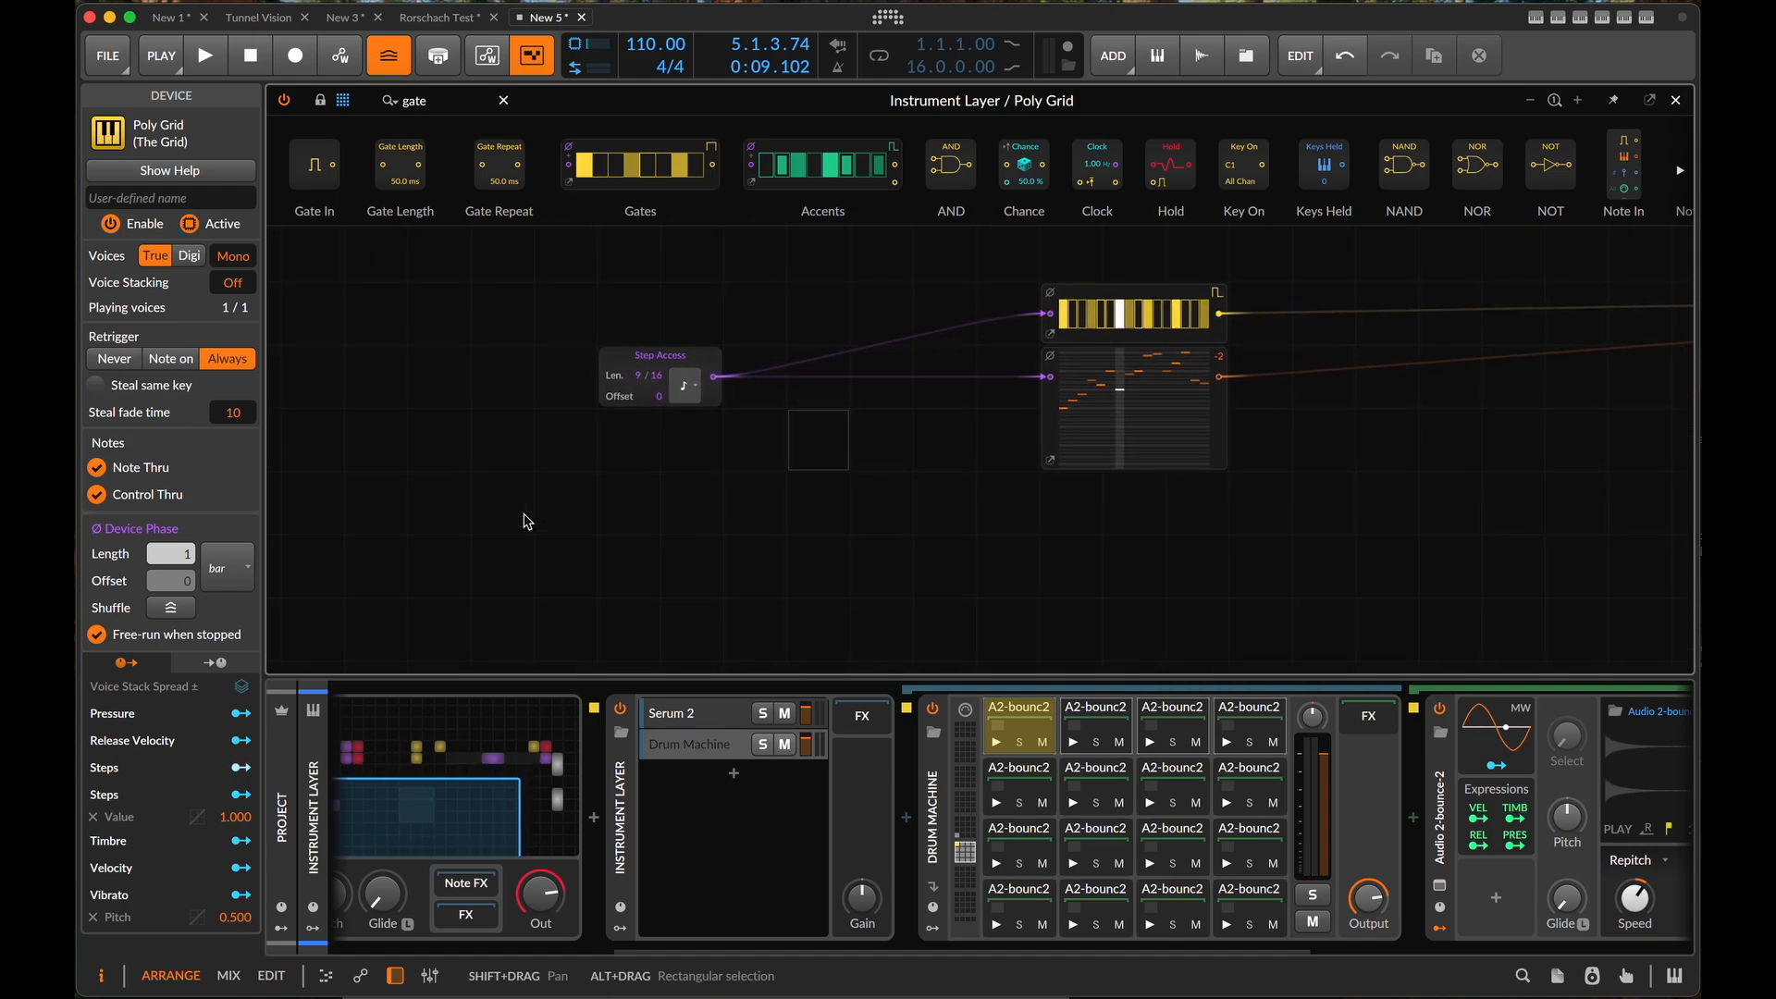
scroll(668, 360, "up", 5)
scroll(675, 353, "down", 6)
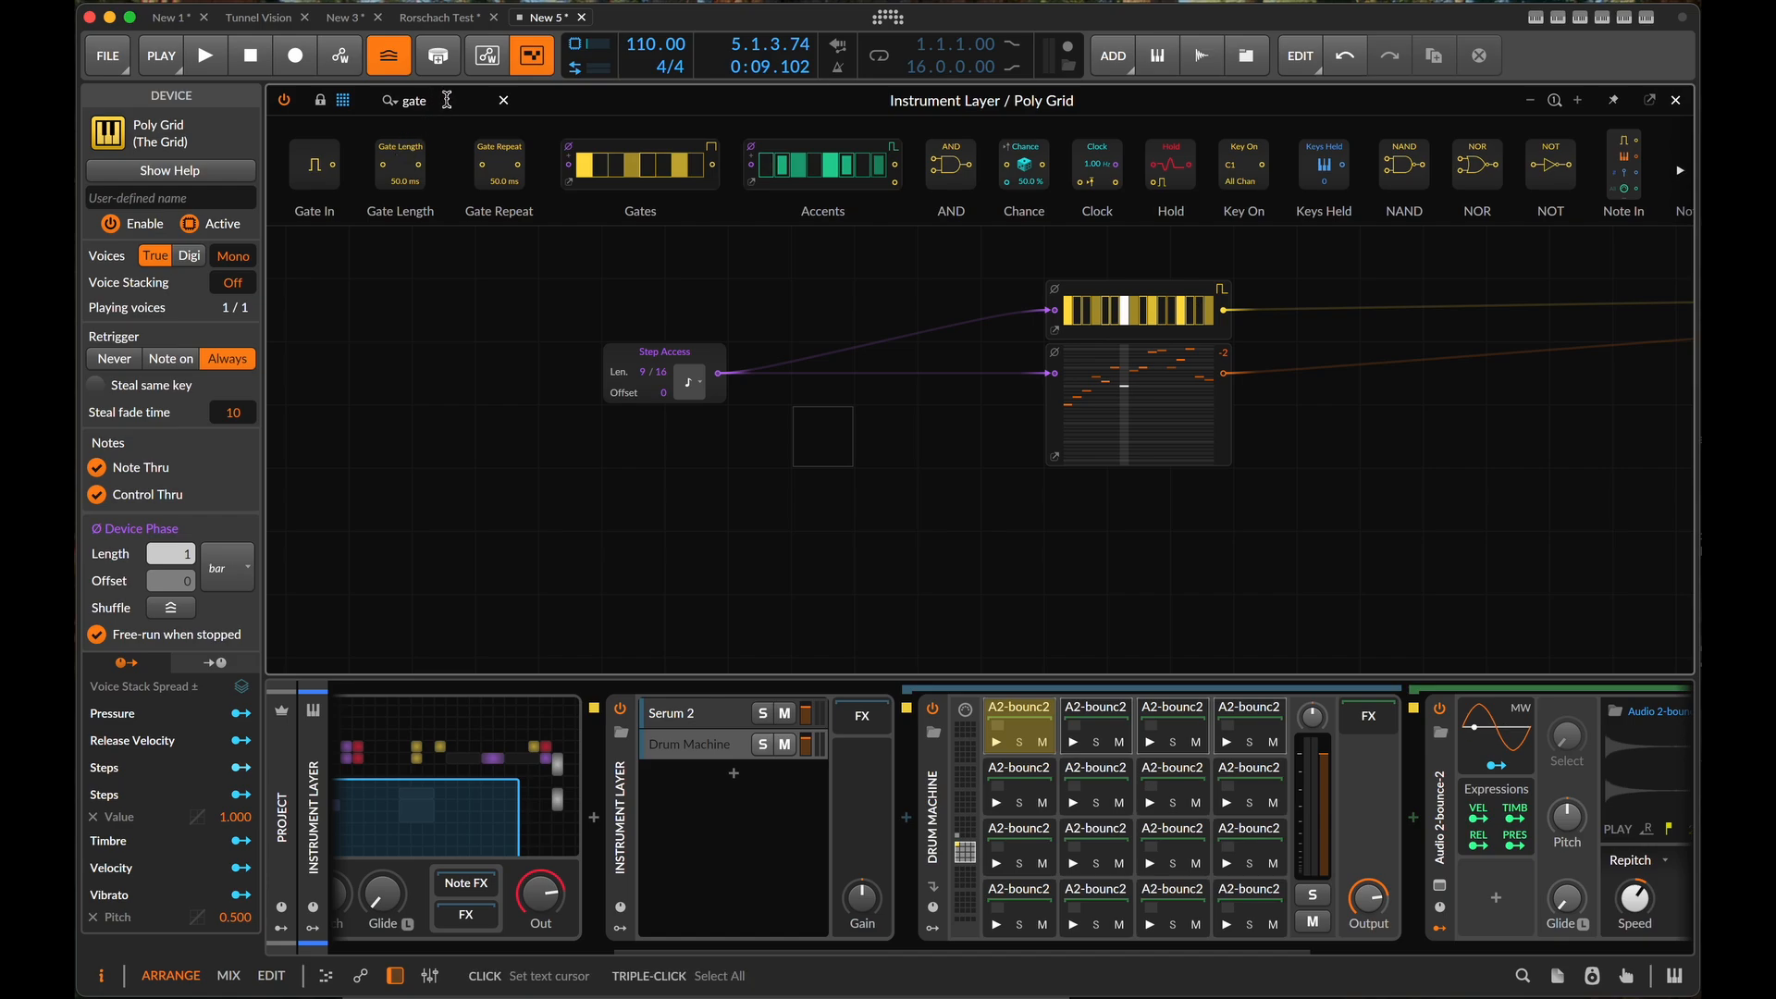
type("st")
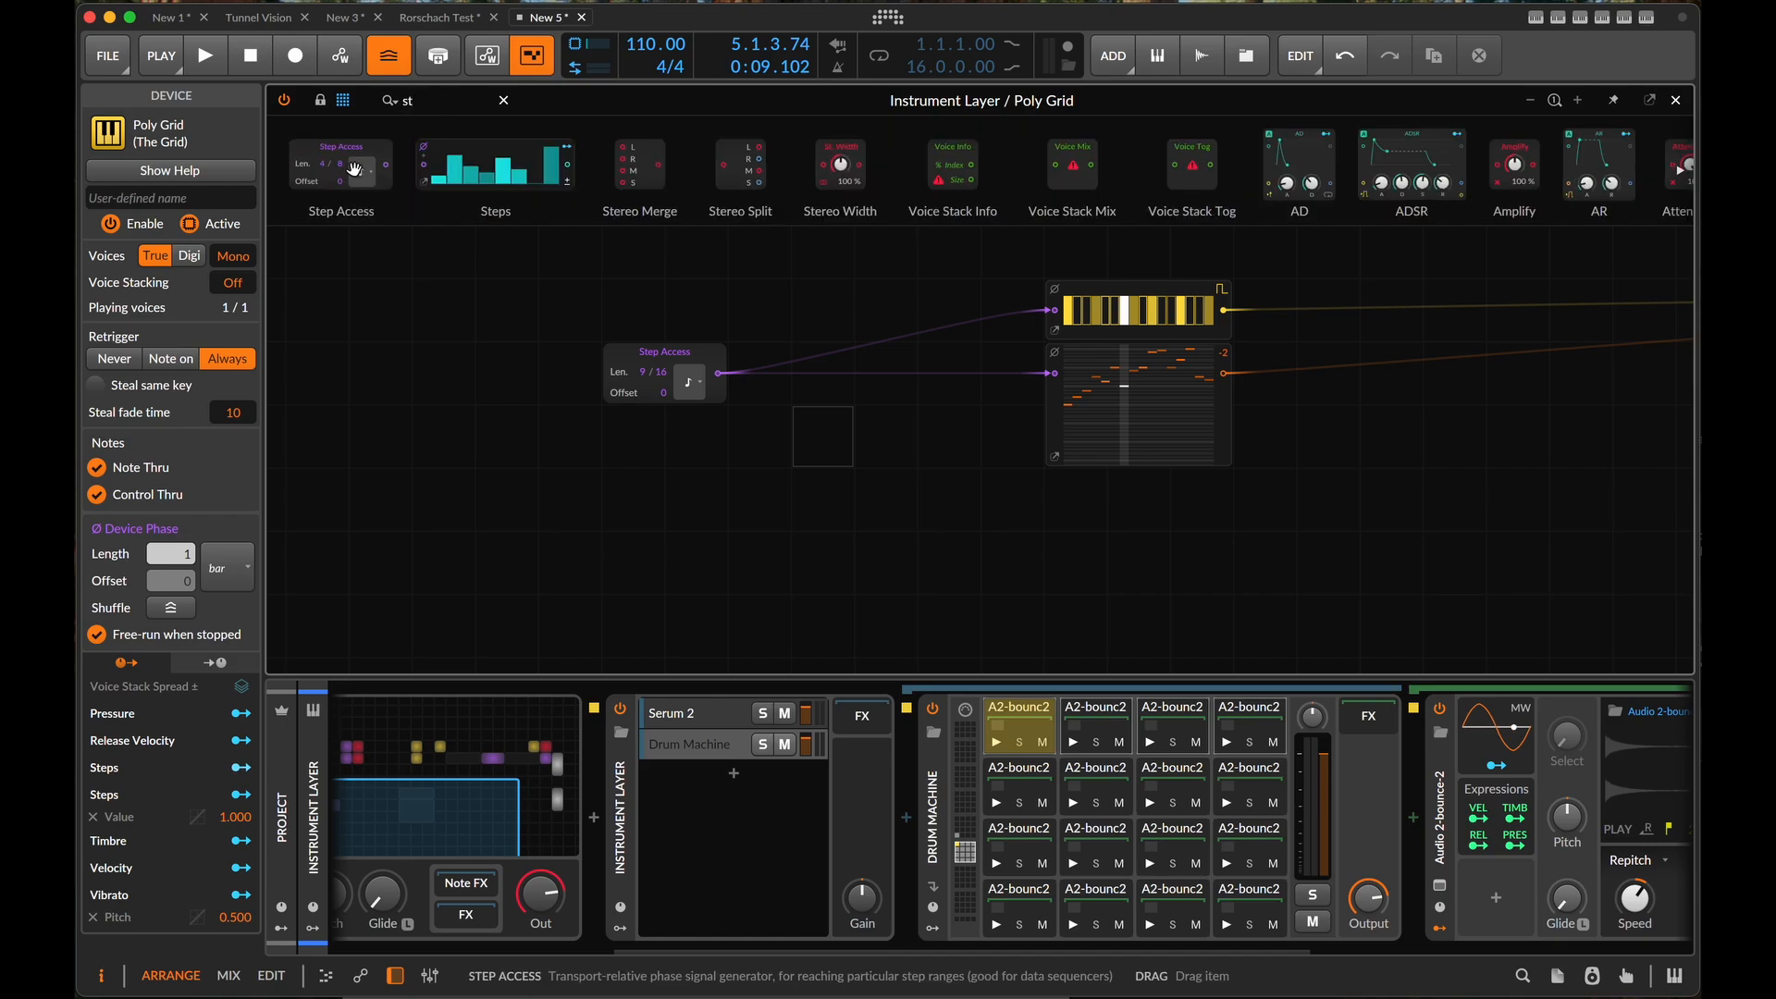
left_click_drag(349, 154, 675, 427)
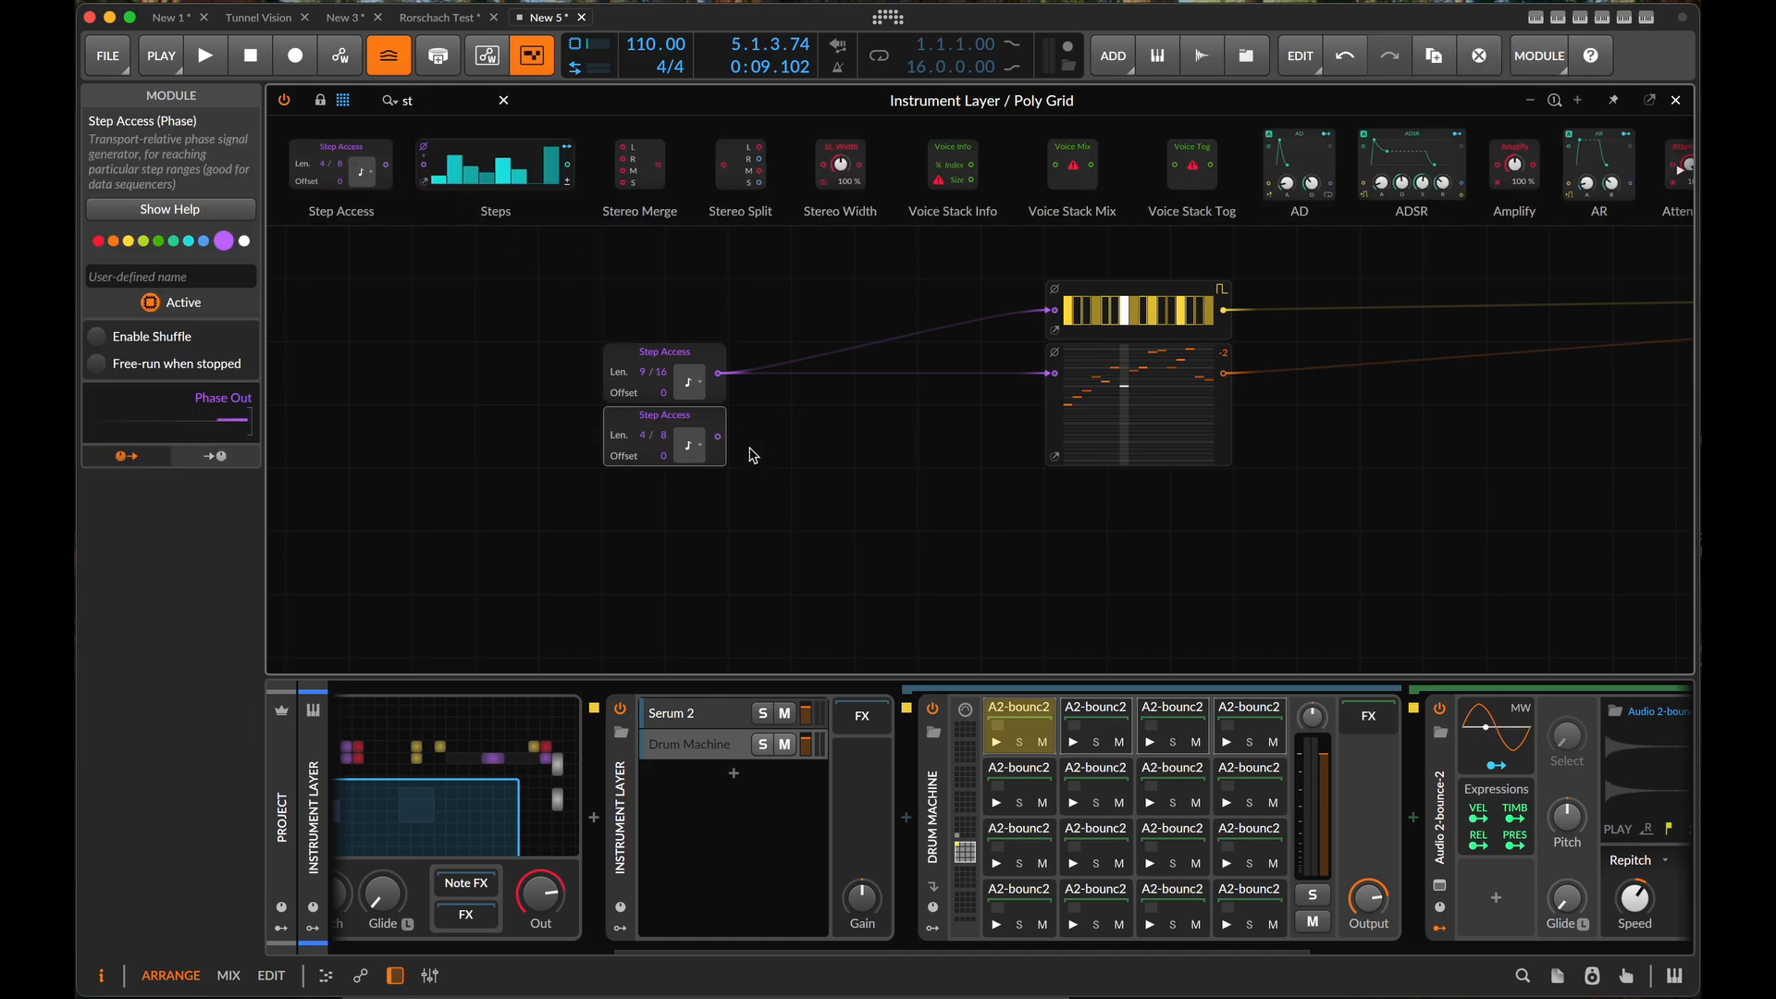
- Set the length of the upper Step Access module to 3
scroll(750, 445, "up", 3)
scroll(750, 445, "left", 5)
scroll(750, 445, "right", 2)
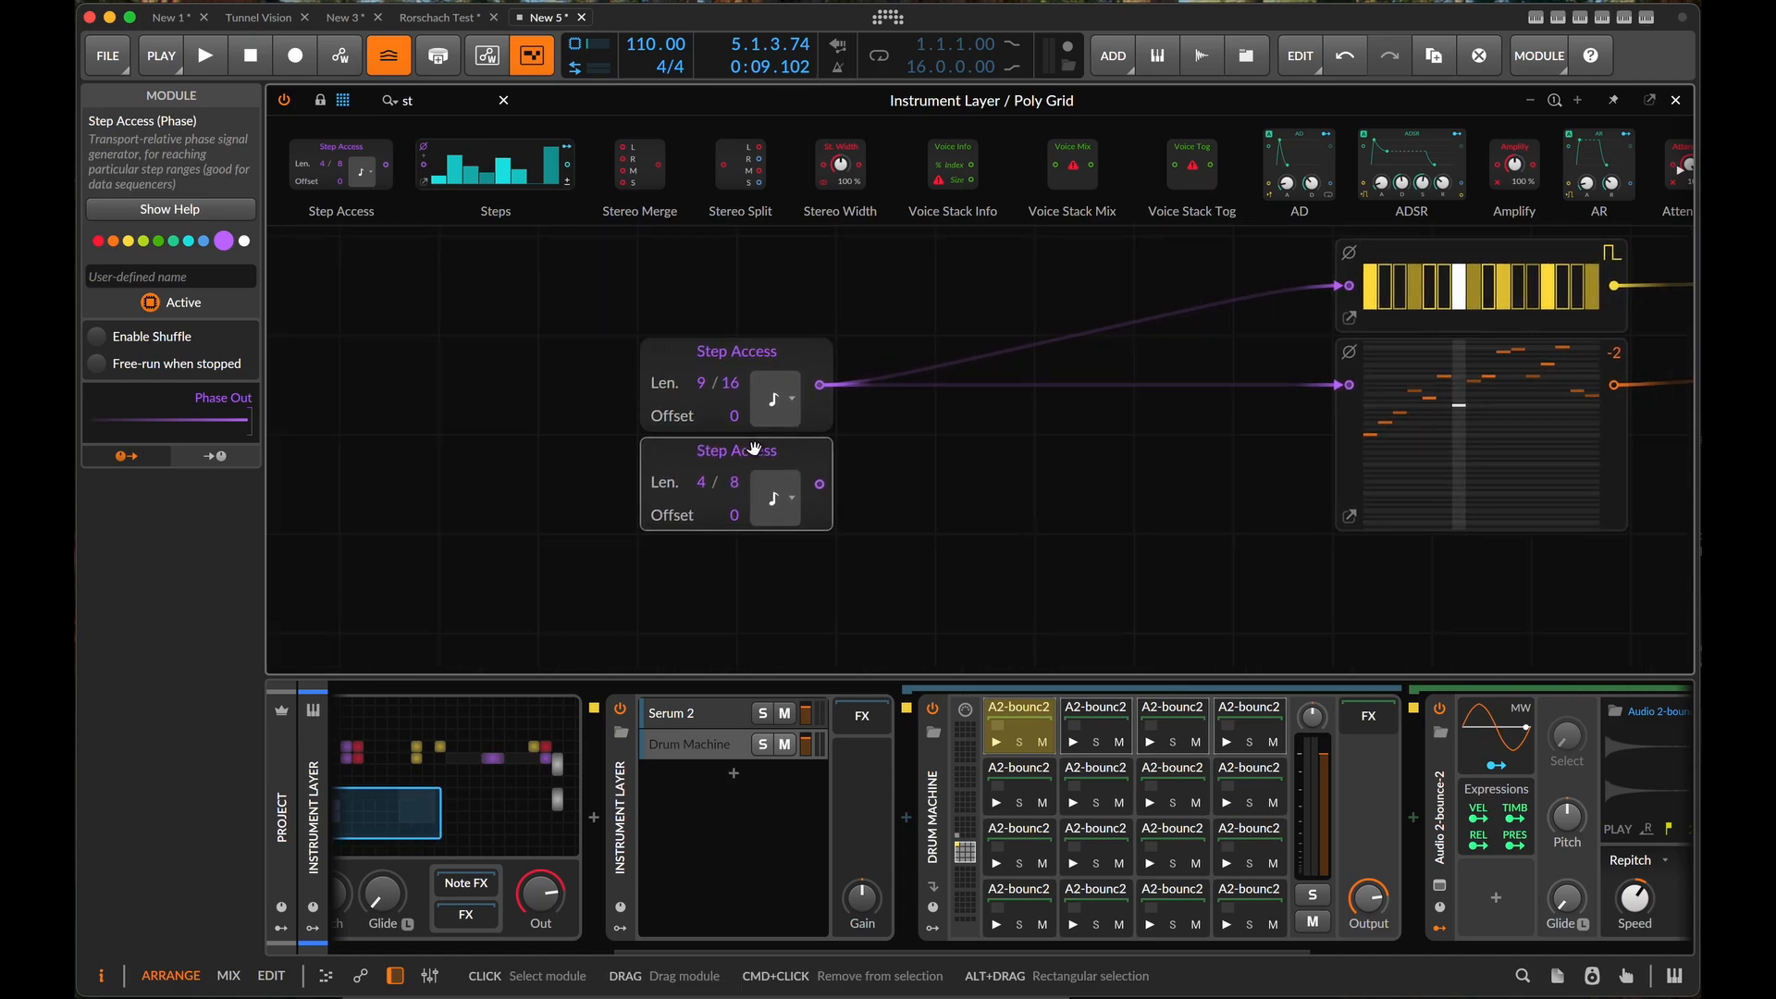
left_click(784, 407)
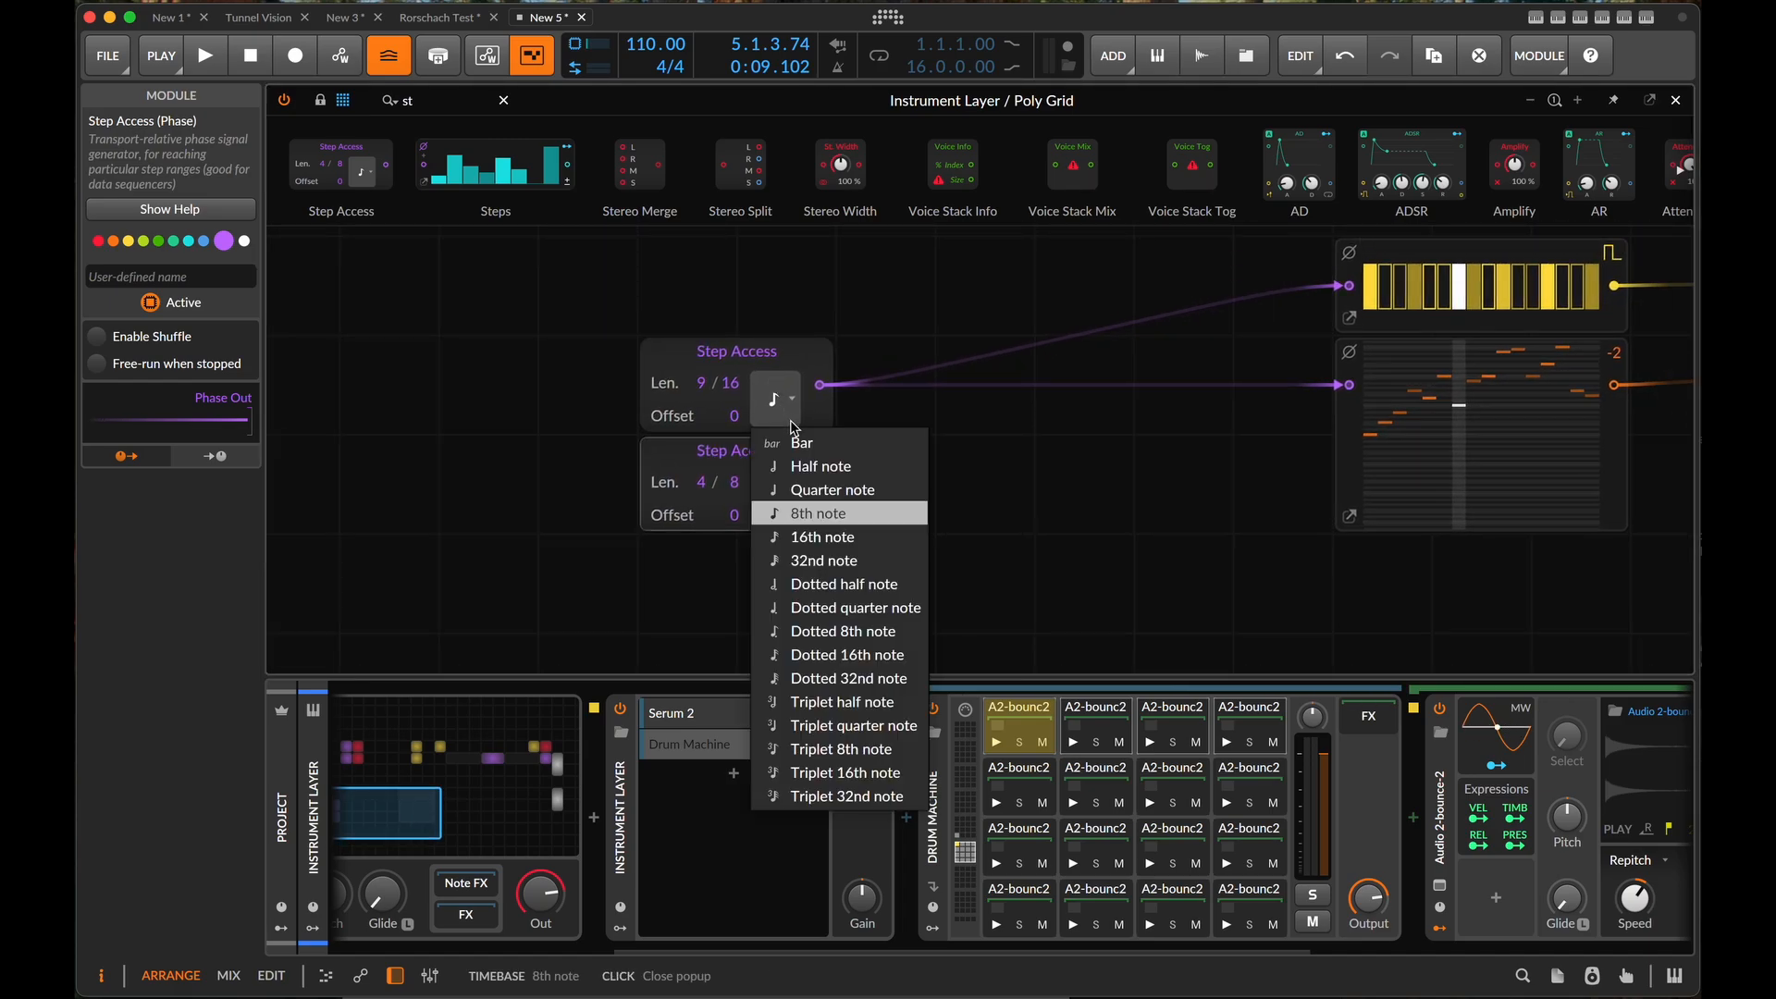
left_click(818, 303)
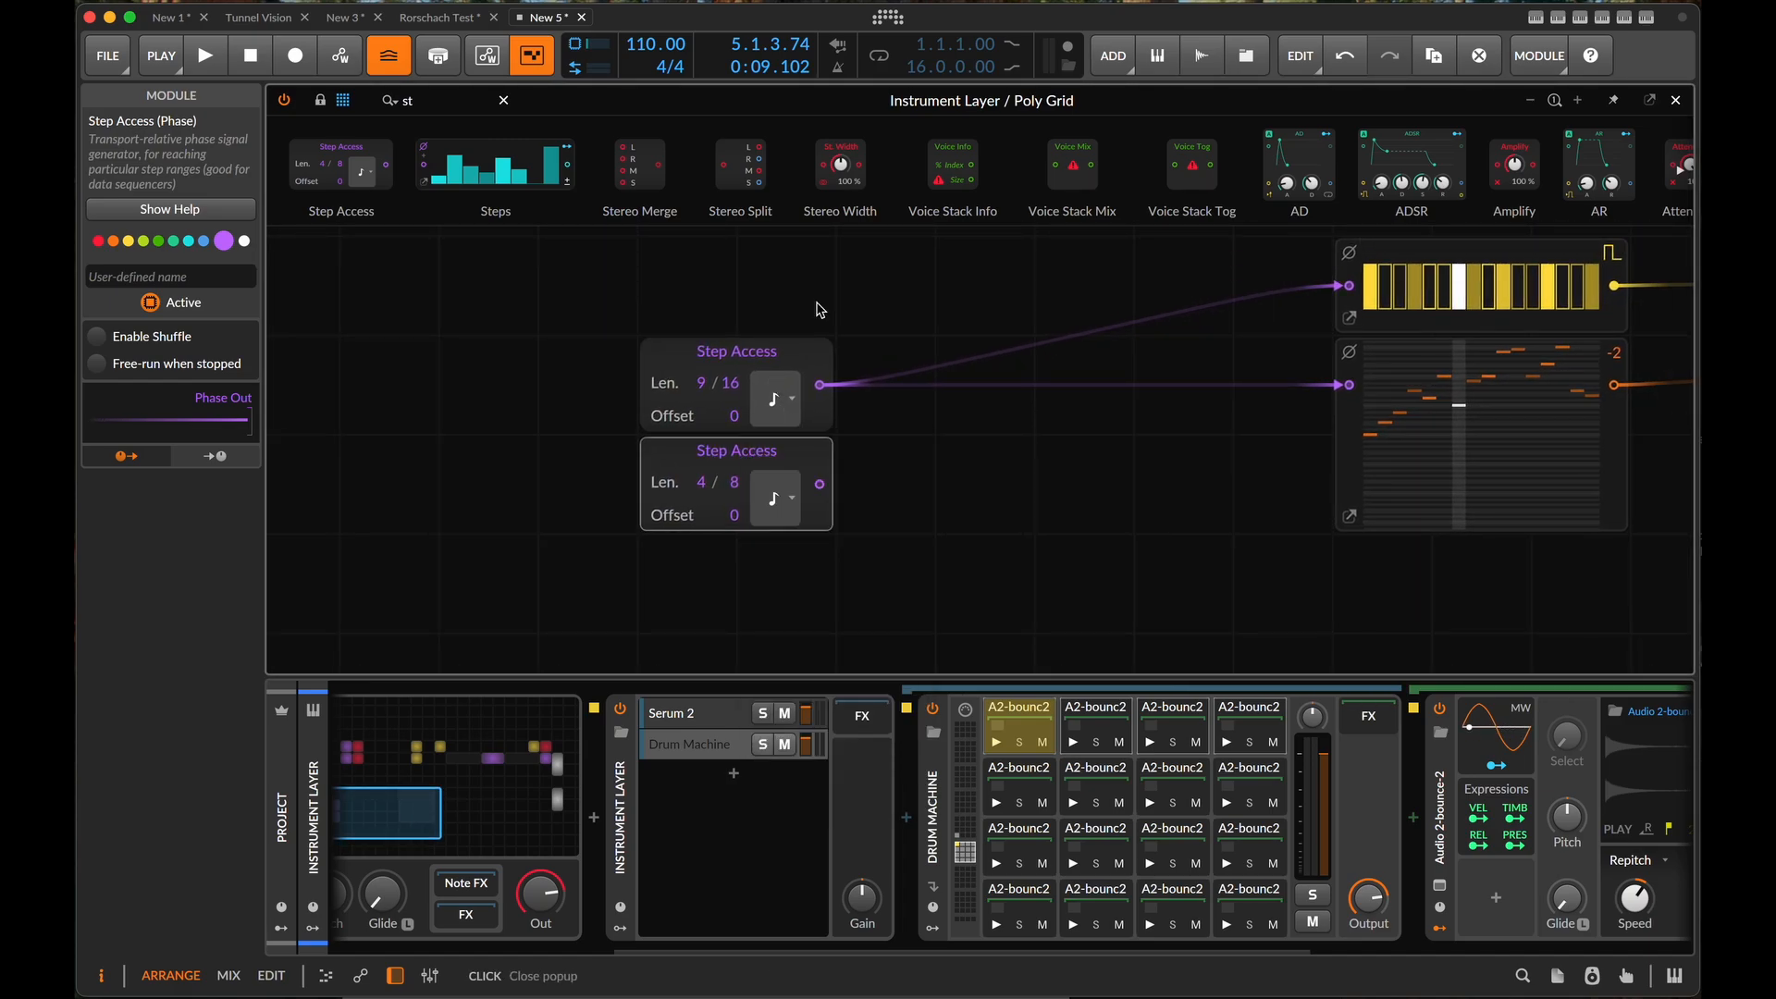
scroll(818, 303, "right", 2)
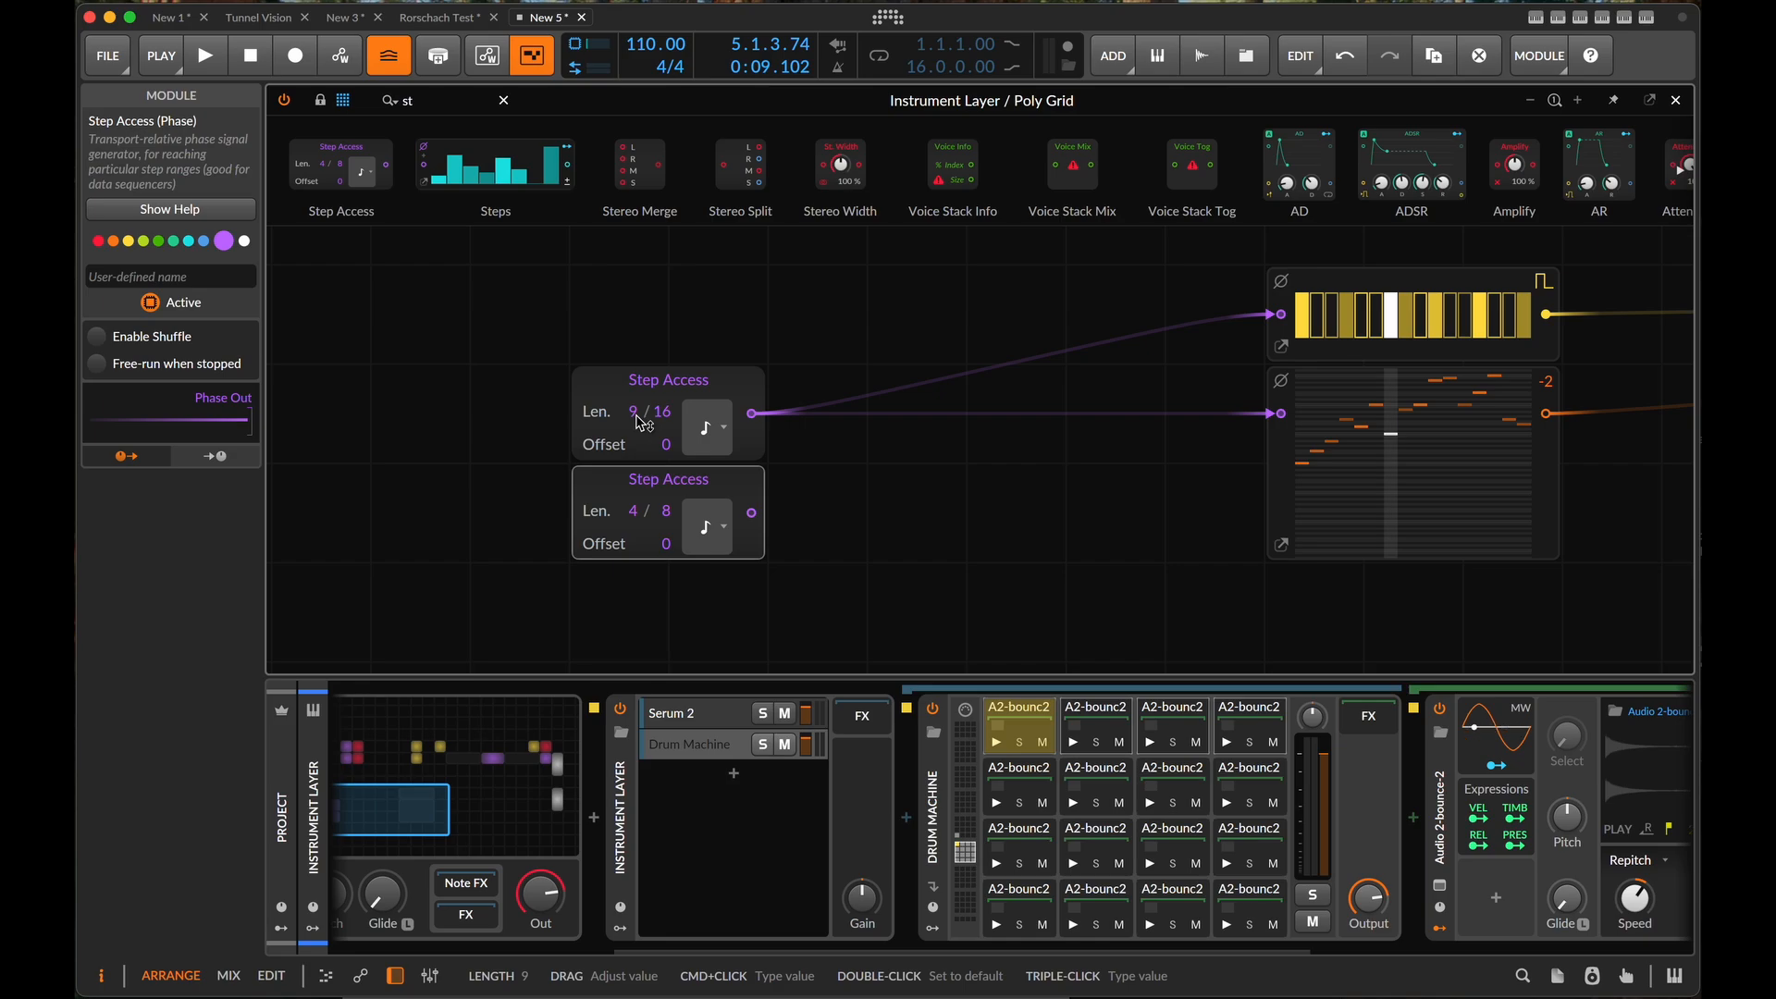
left_click_drag(655, 412, 654, 451)
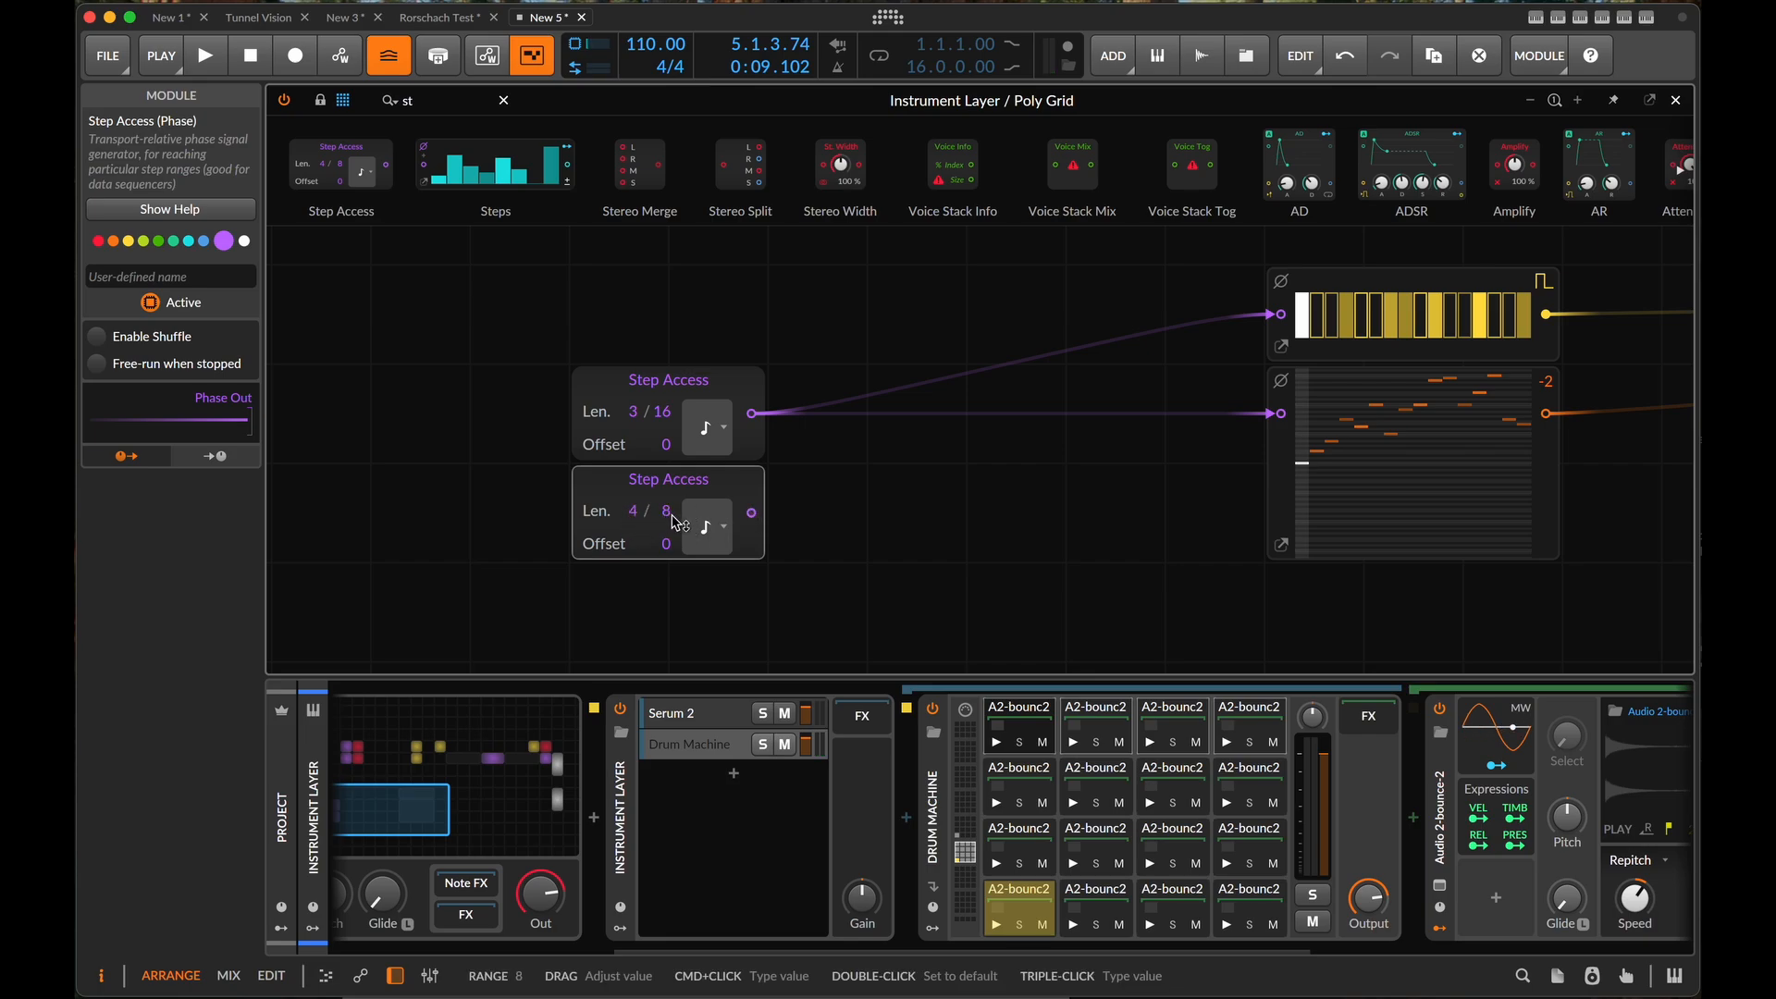
- Set the timebase of the lower Step Access module to quarter note
left_click(711, 527)
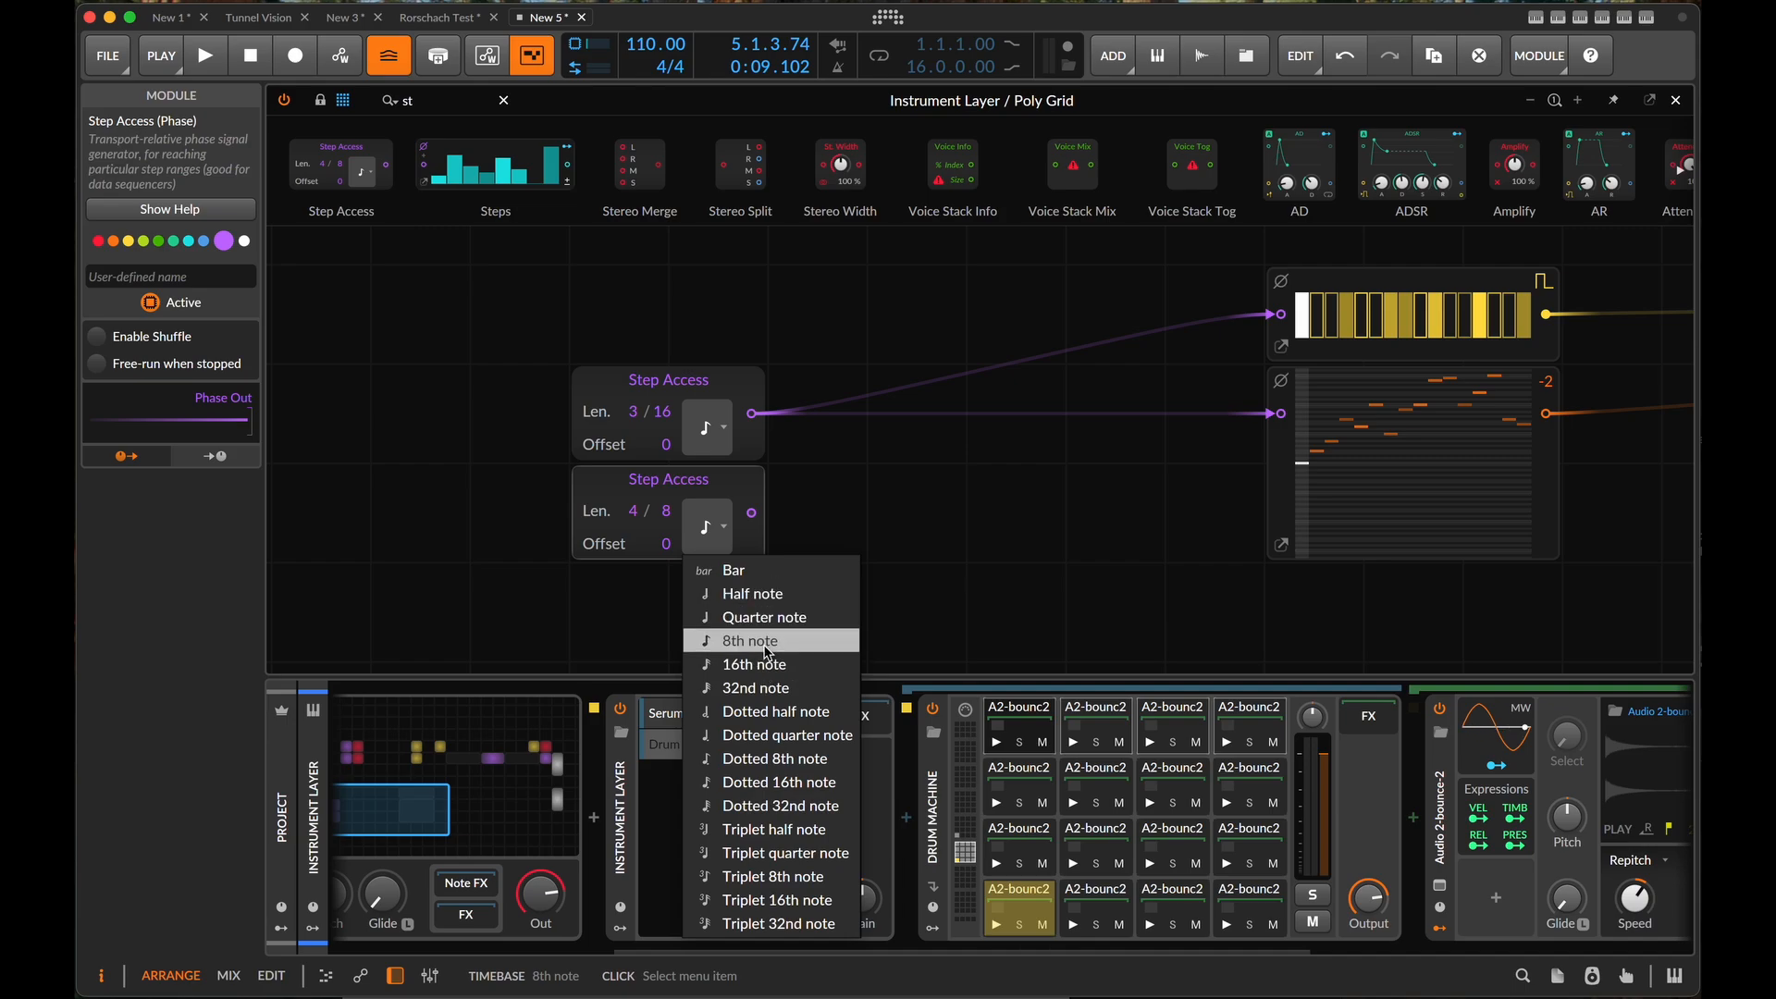
left_click(769, 643)
left_click(712, 527)
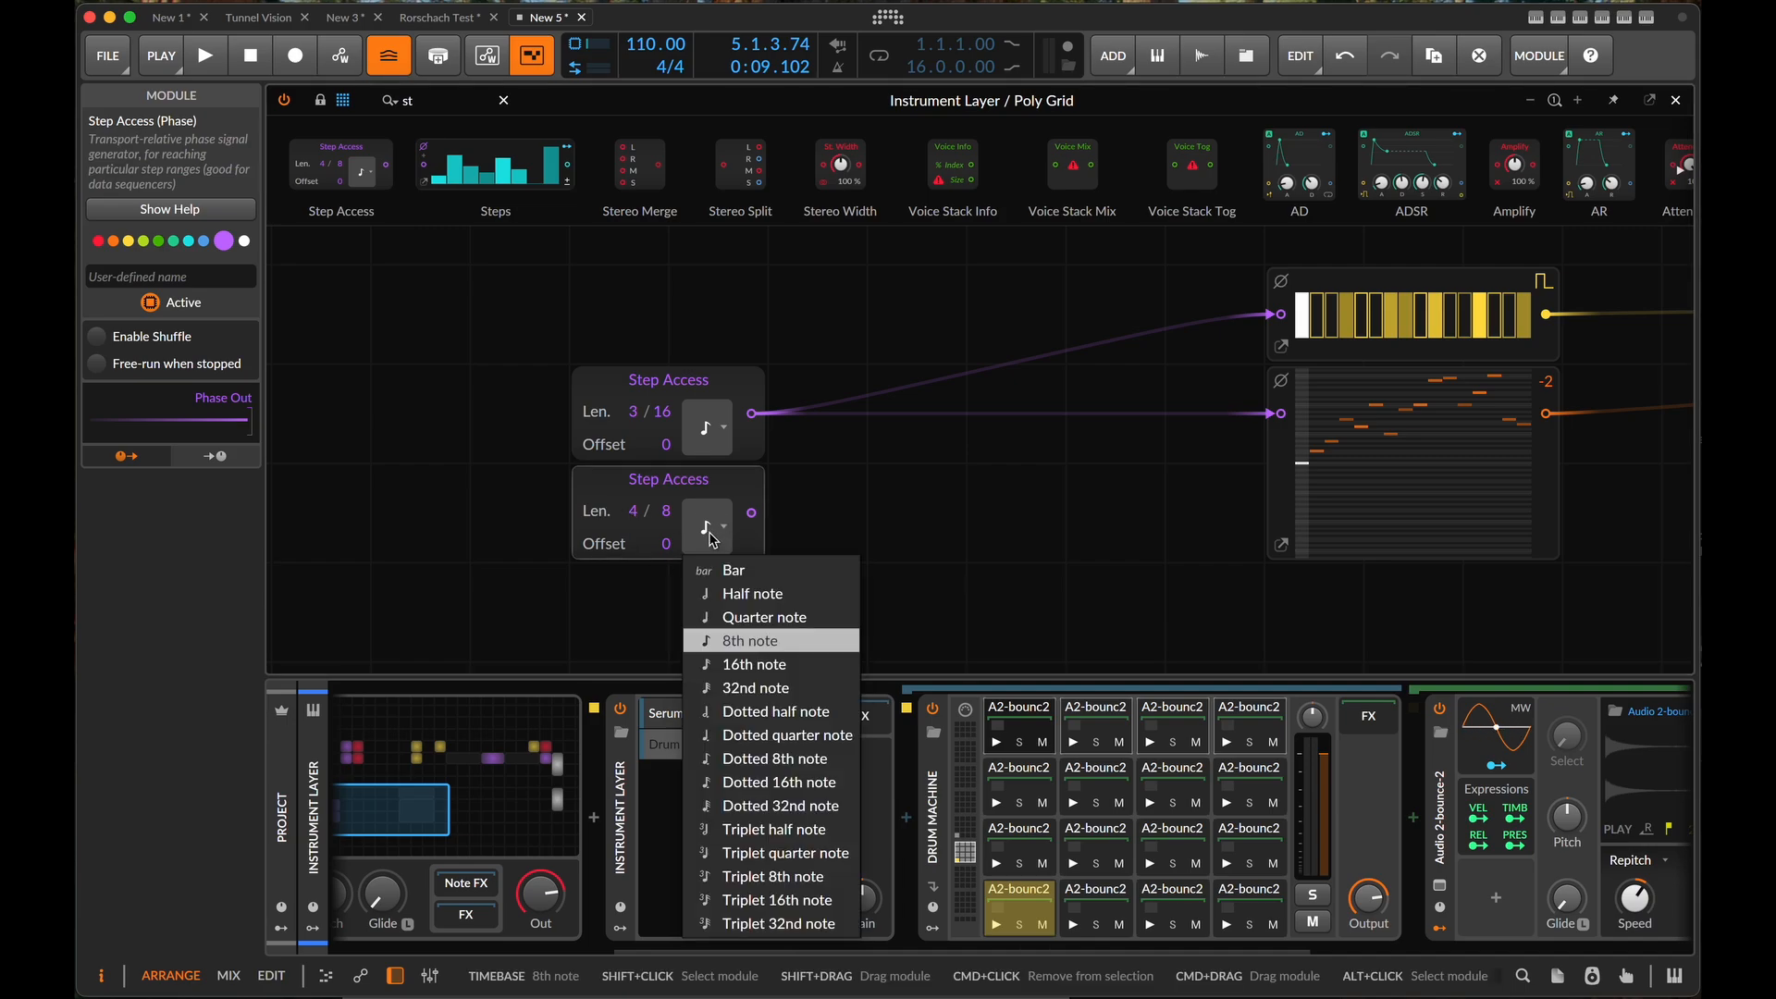
left_click(766, 617)
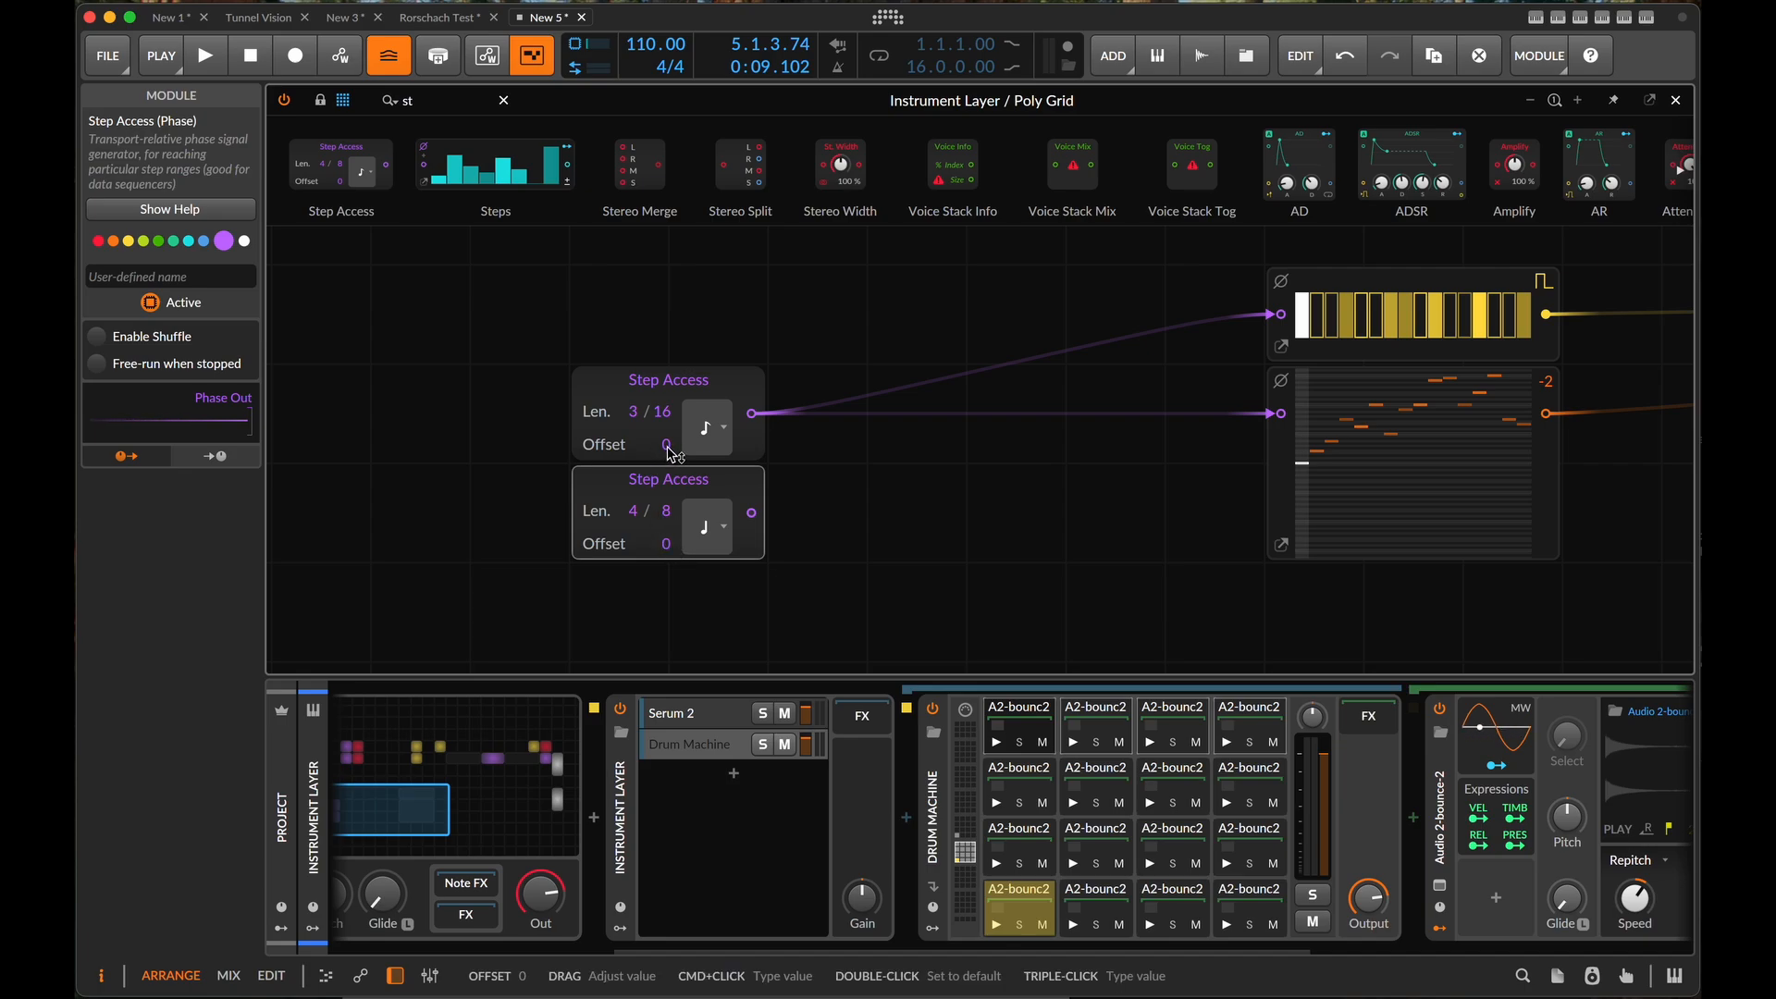
- Set the upper Step Access module's offset to +3 and play the patch briefly
left_click_drag(667, 448, 668, 424)
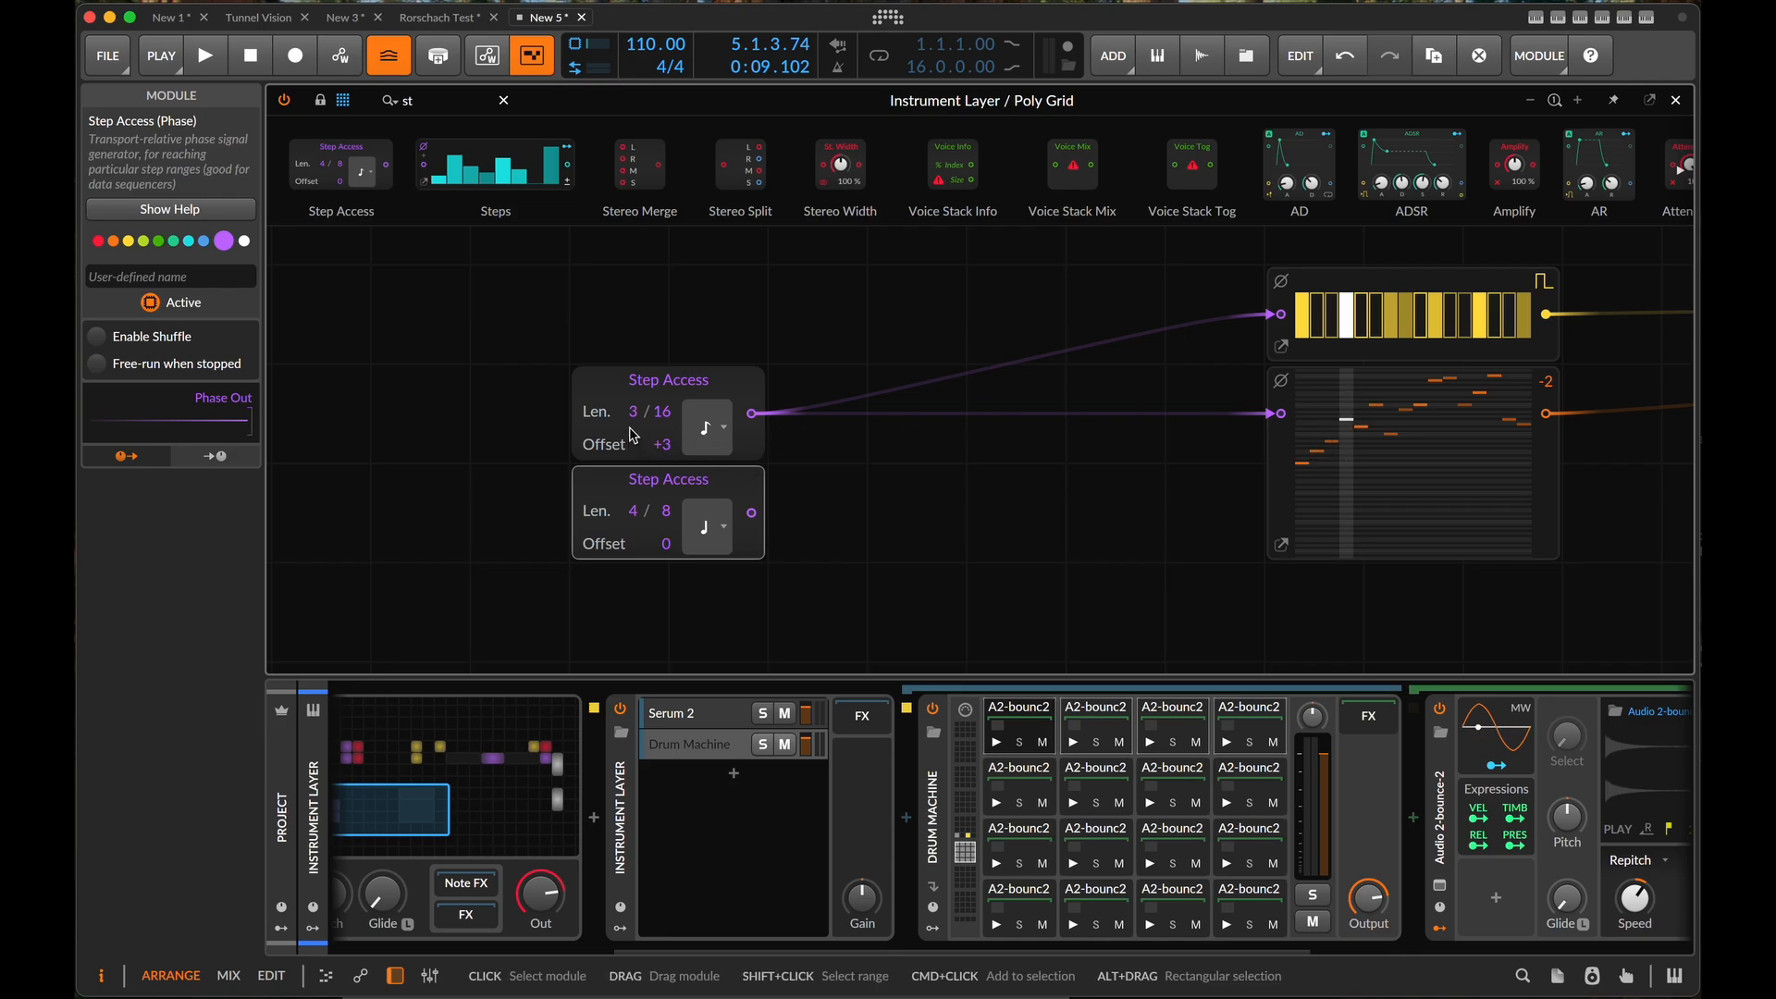
key("space")
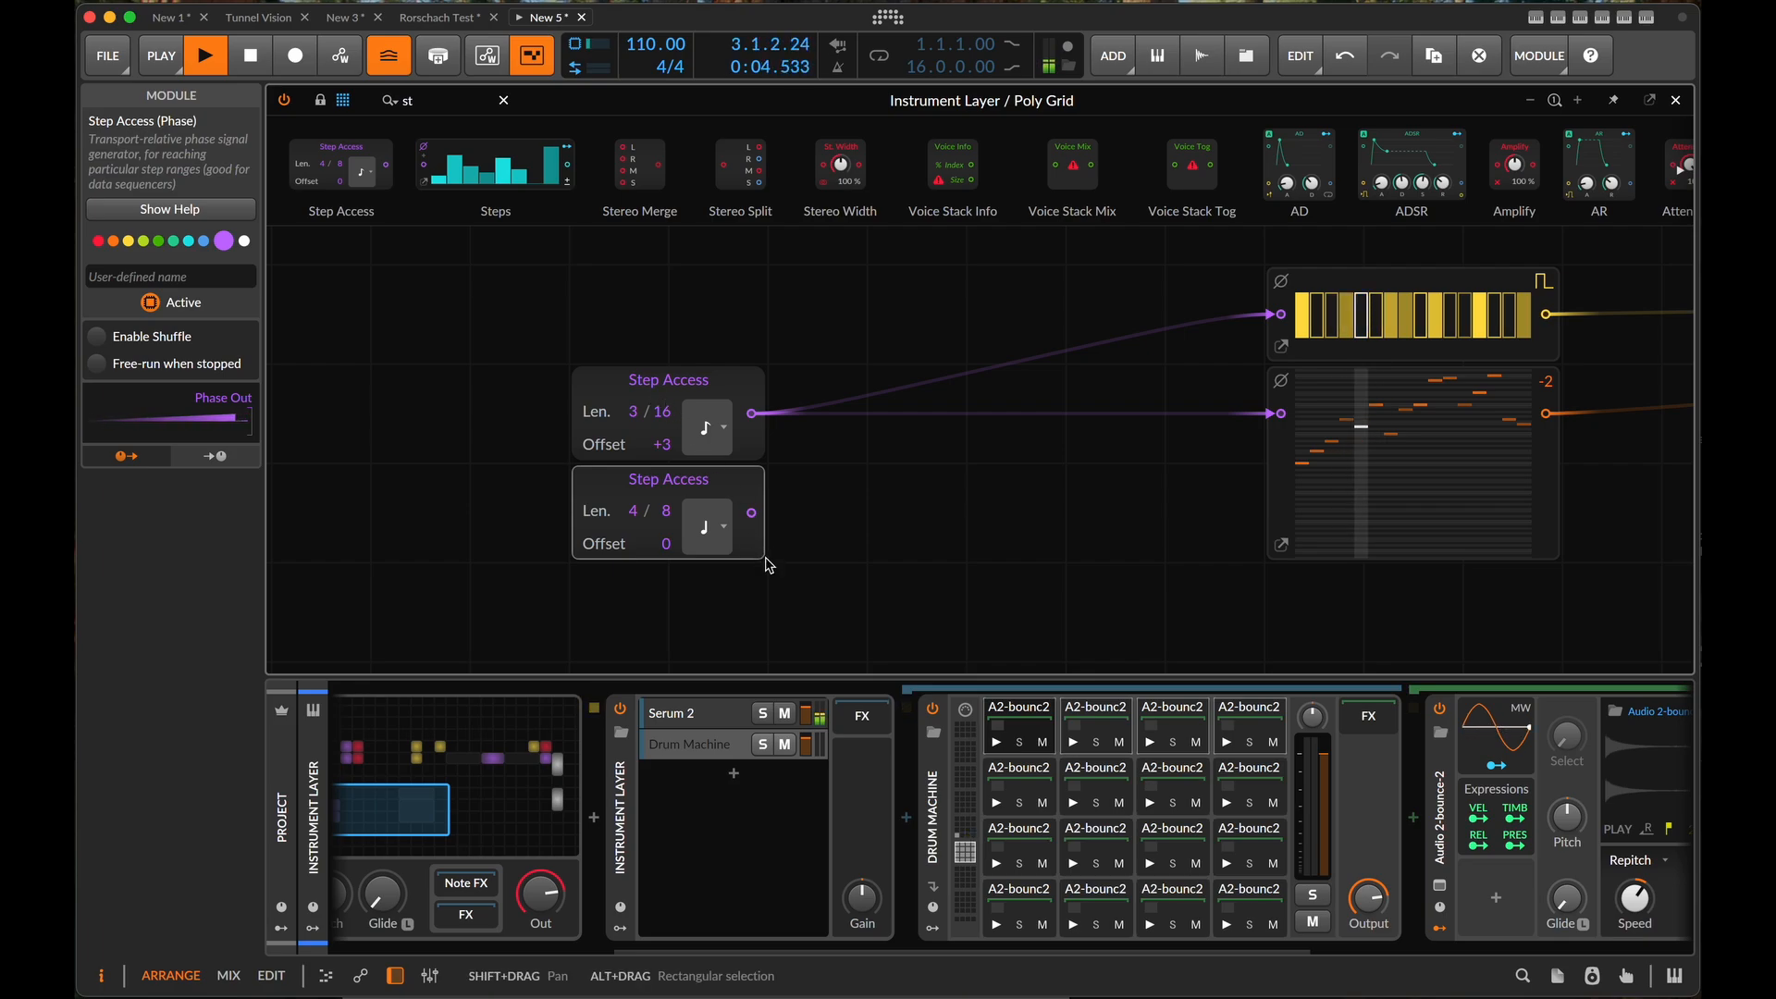
key("space")
scroll(1061, 766, "right", 5)
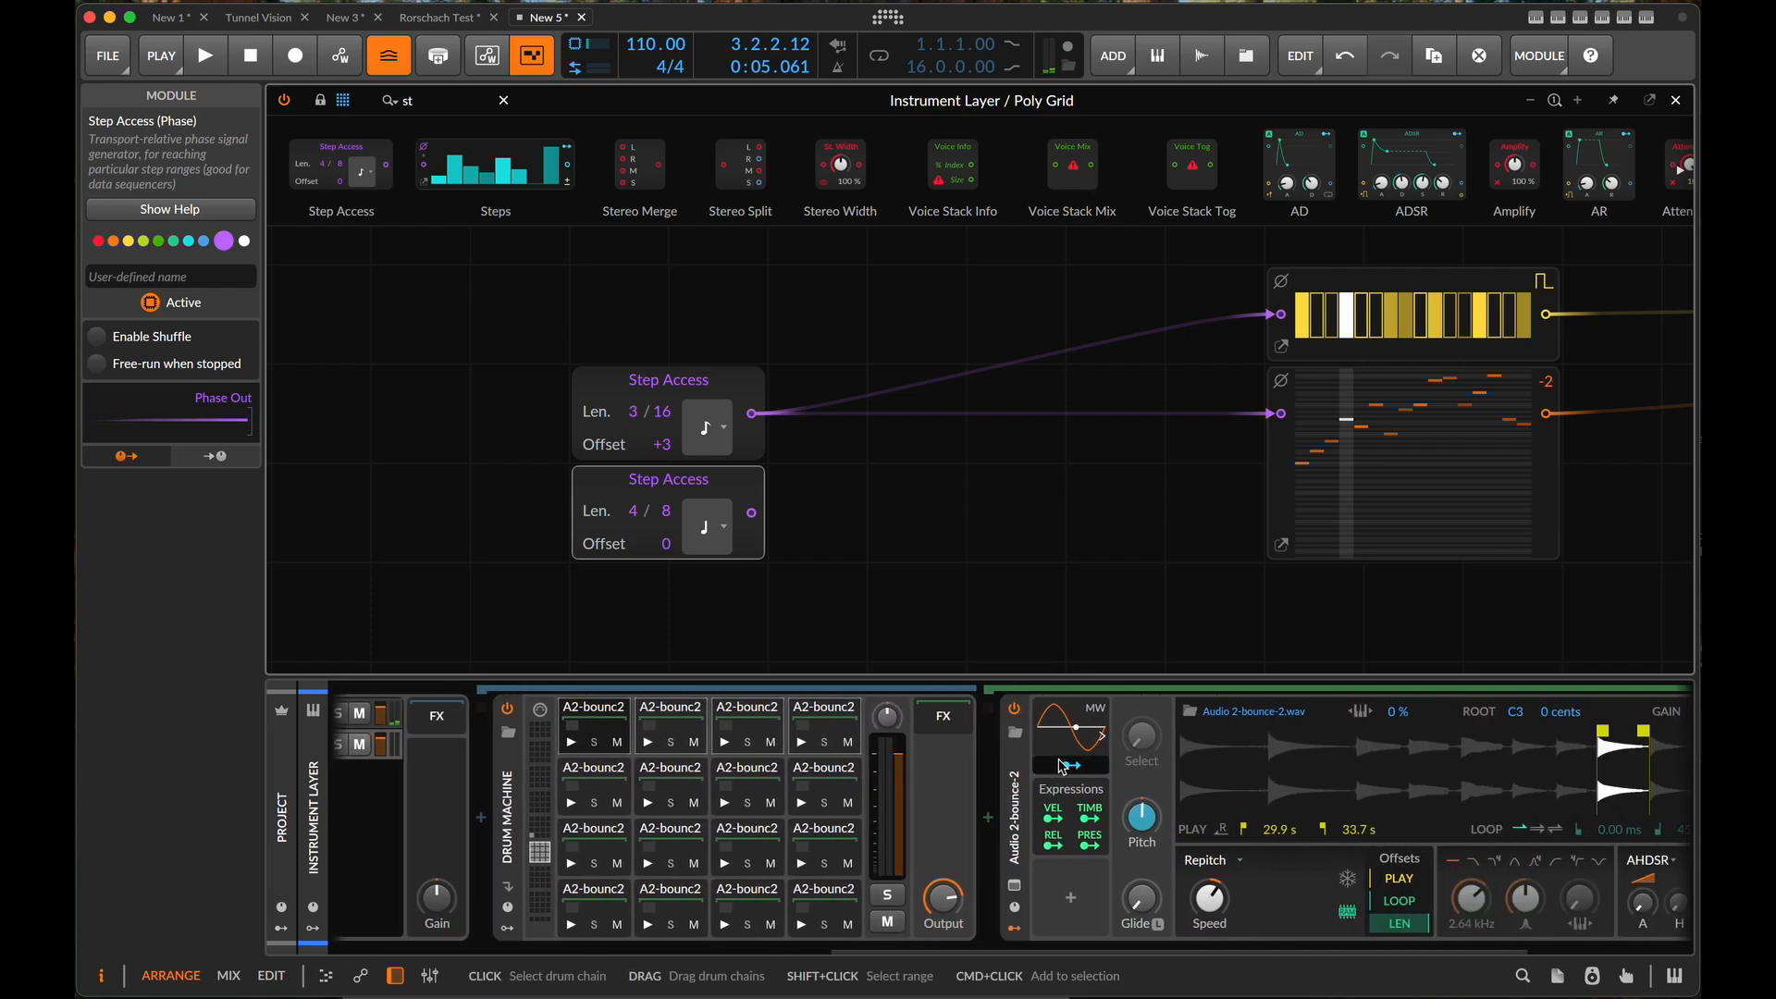
- Insert a Compressor+ device after the Drum Machine and lower its threshold slightly
scroll(1061, 766, "right", 5)
scroll(1063, 761, "left", 10)
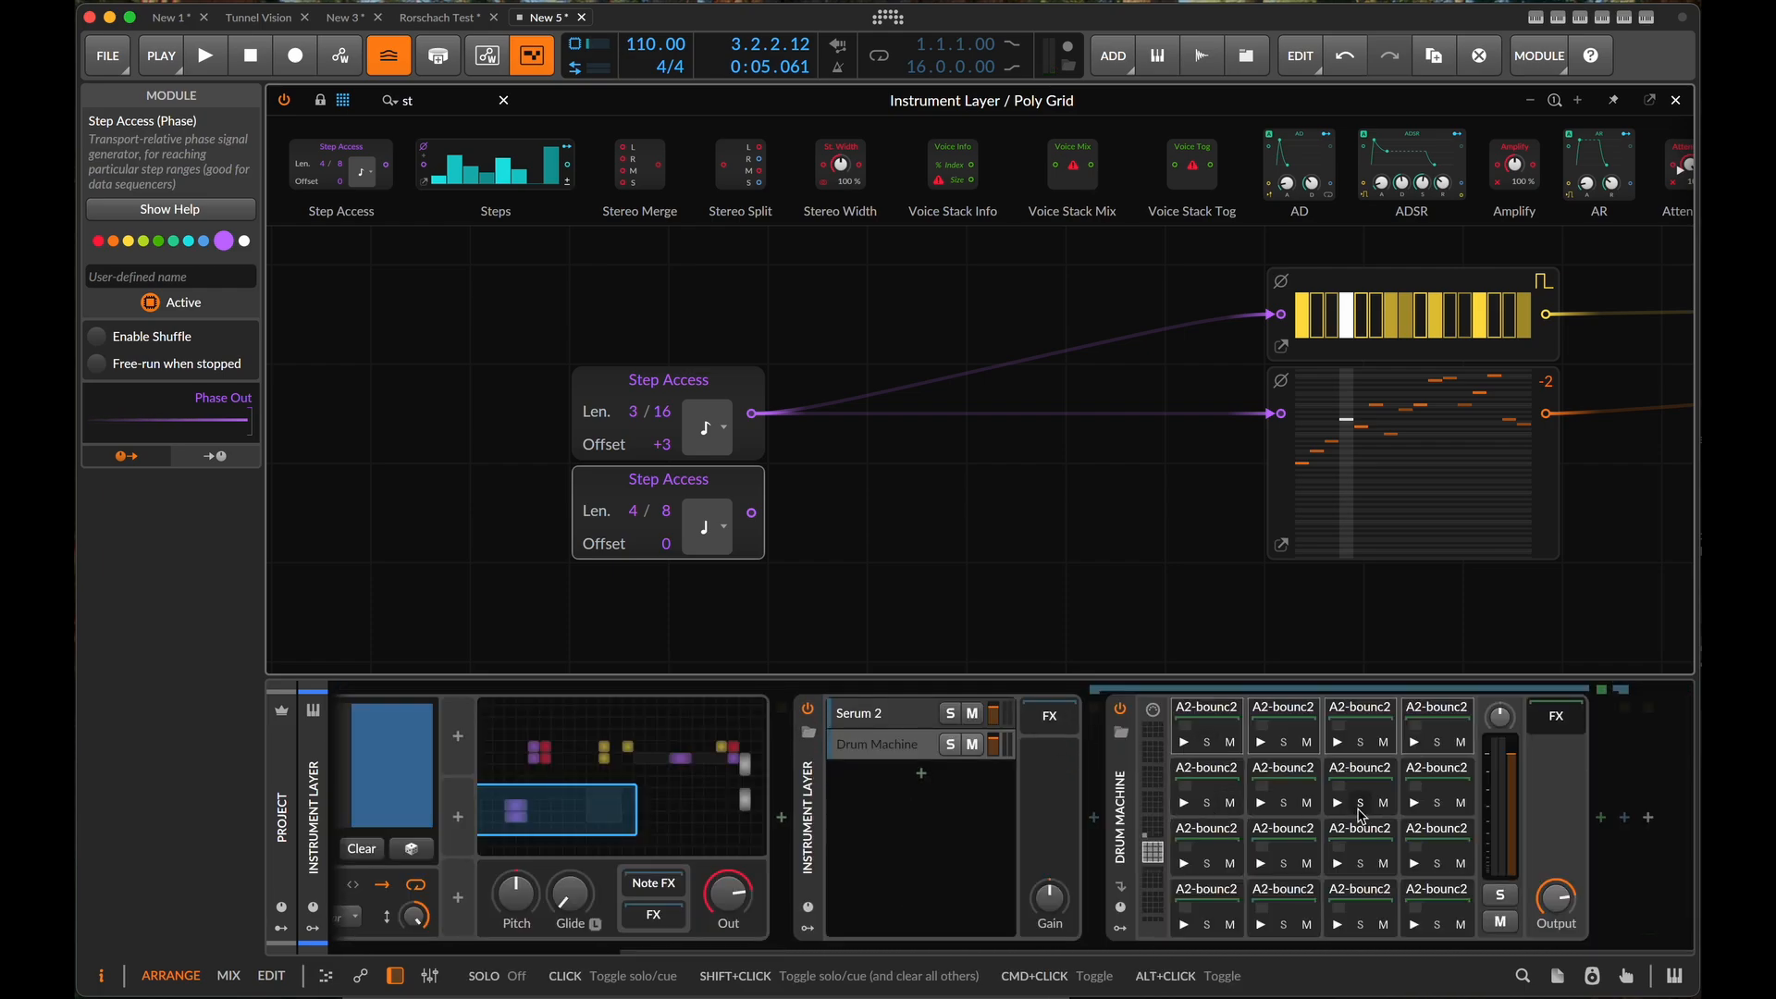
left_click(1601, 817)
type("compre")
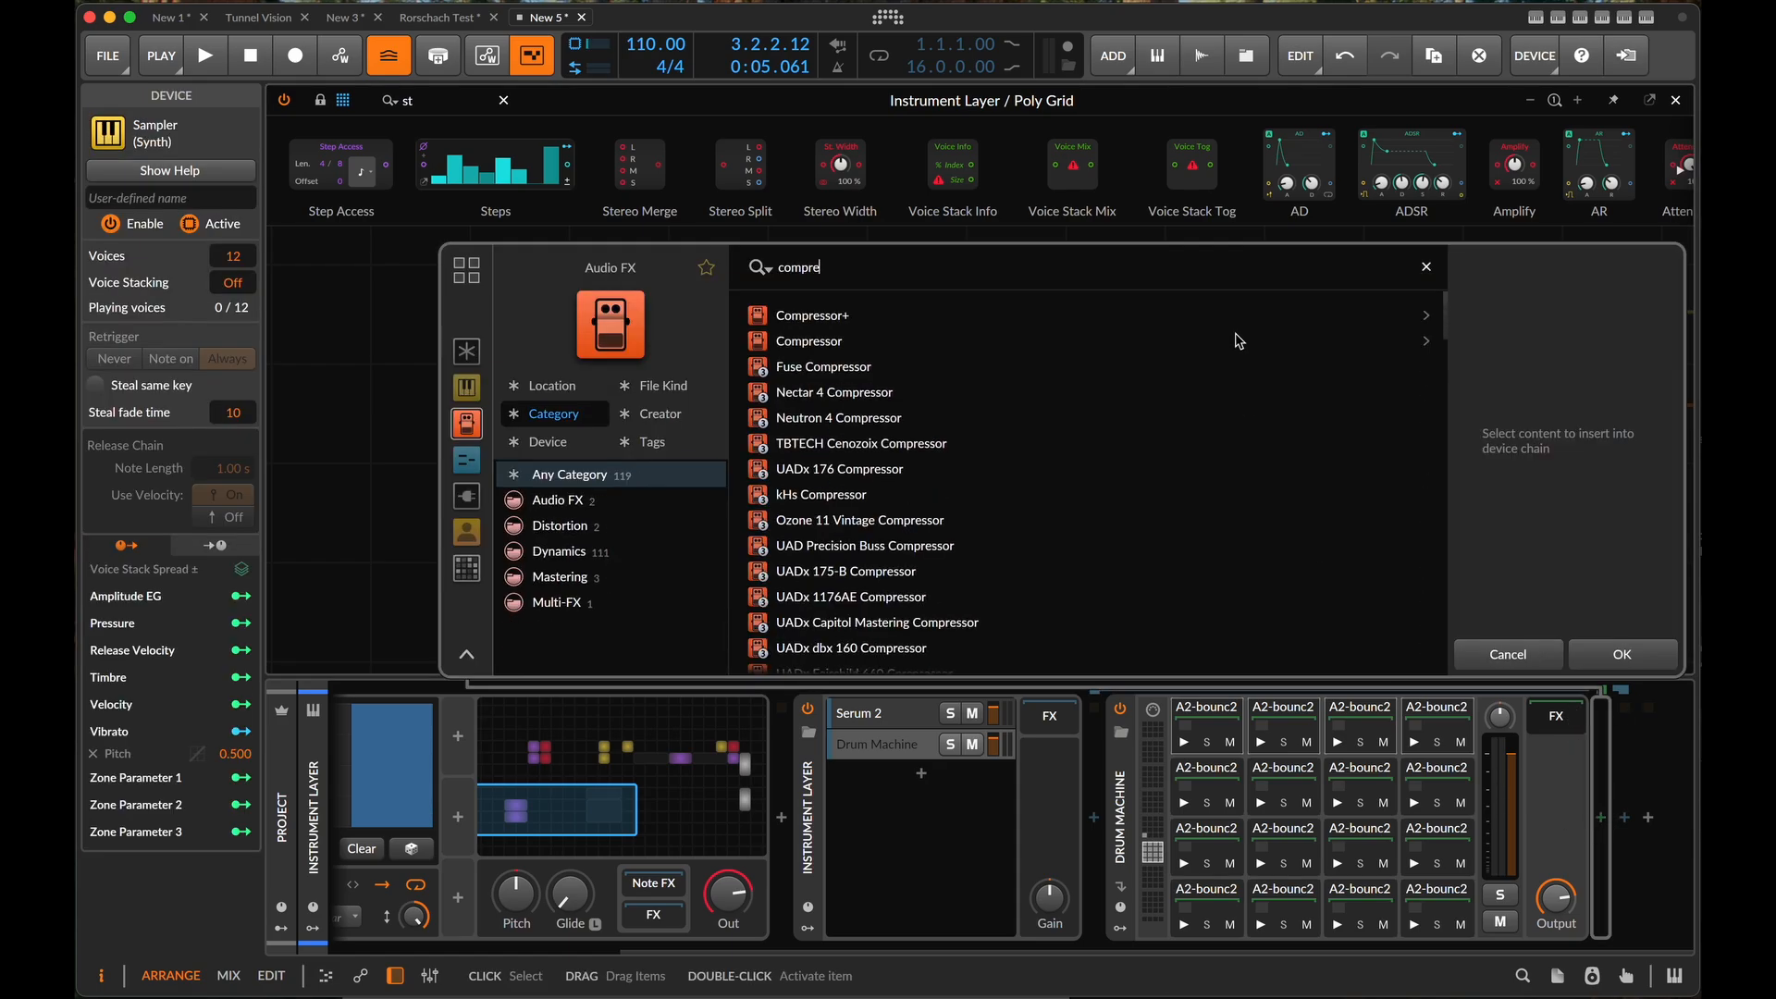
left_click(853, 318)
left_click(1645, 656)
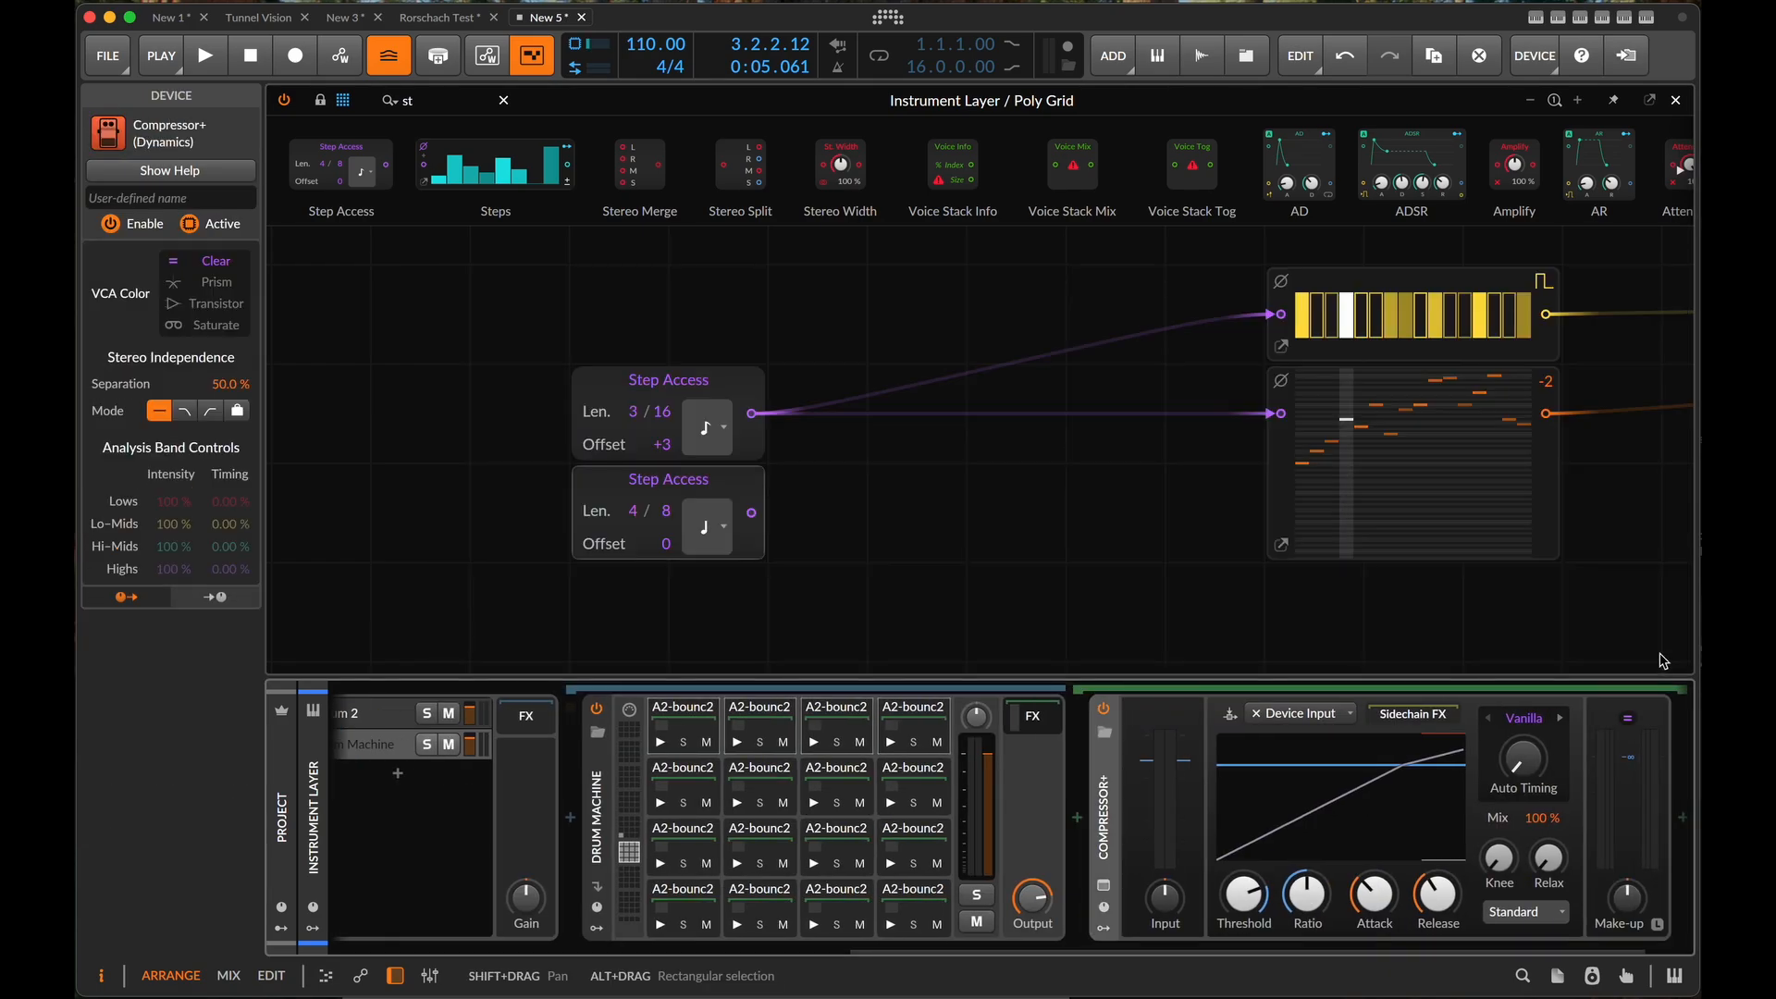
scroll(1343, 760, "right", 2)
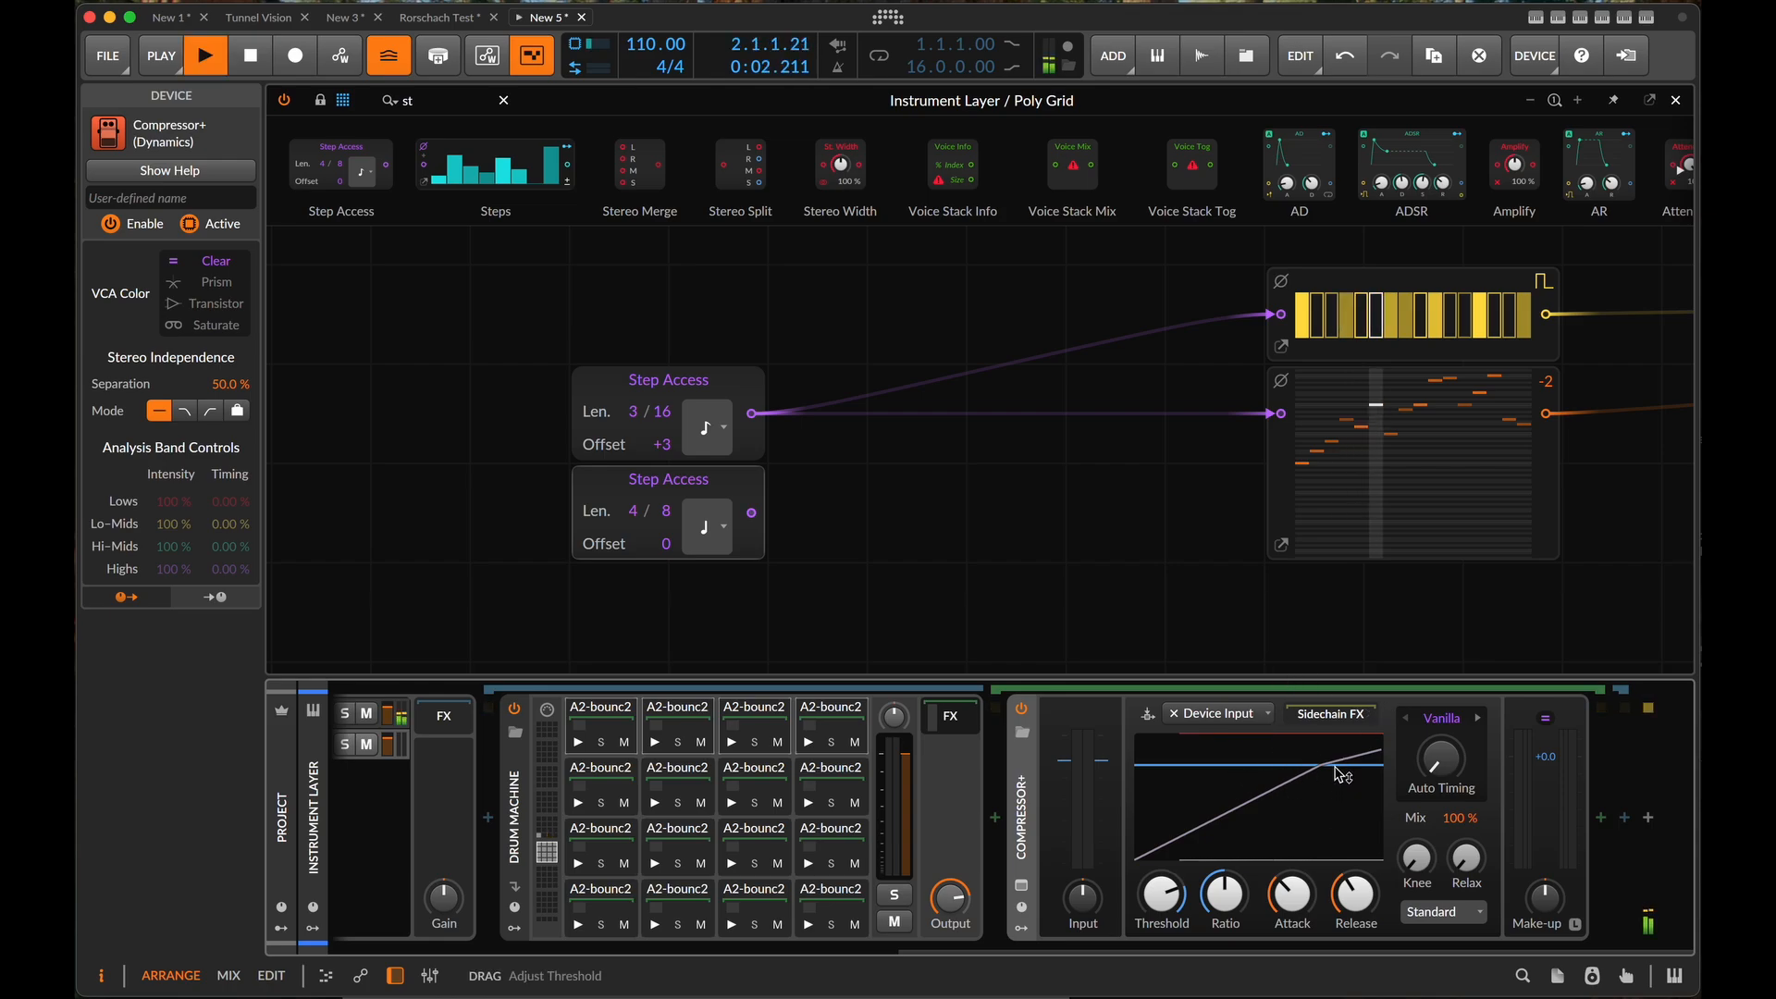
left_click_drag(1342, 773, 1340, 795)
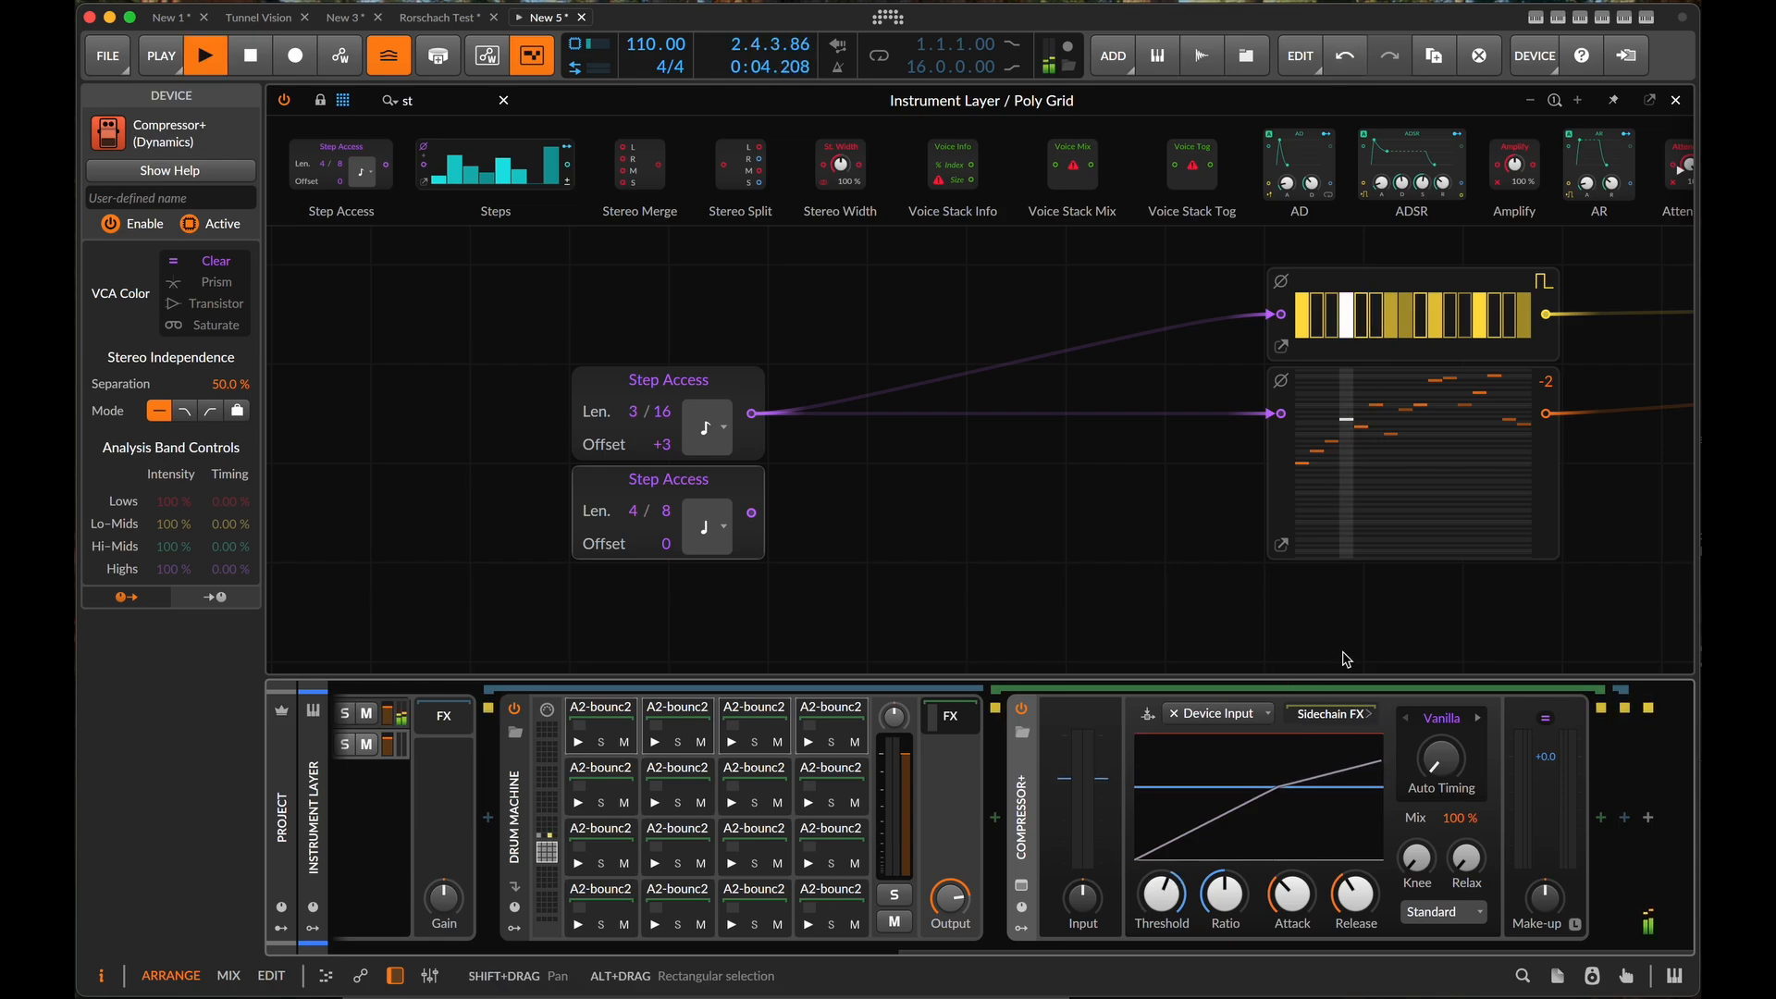
- Audition the upper Step Access module with an offset of +4, stop playback and reset its offset to 0
left_click_drag(662, 444, 662, 433)
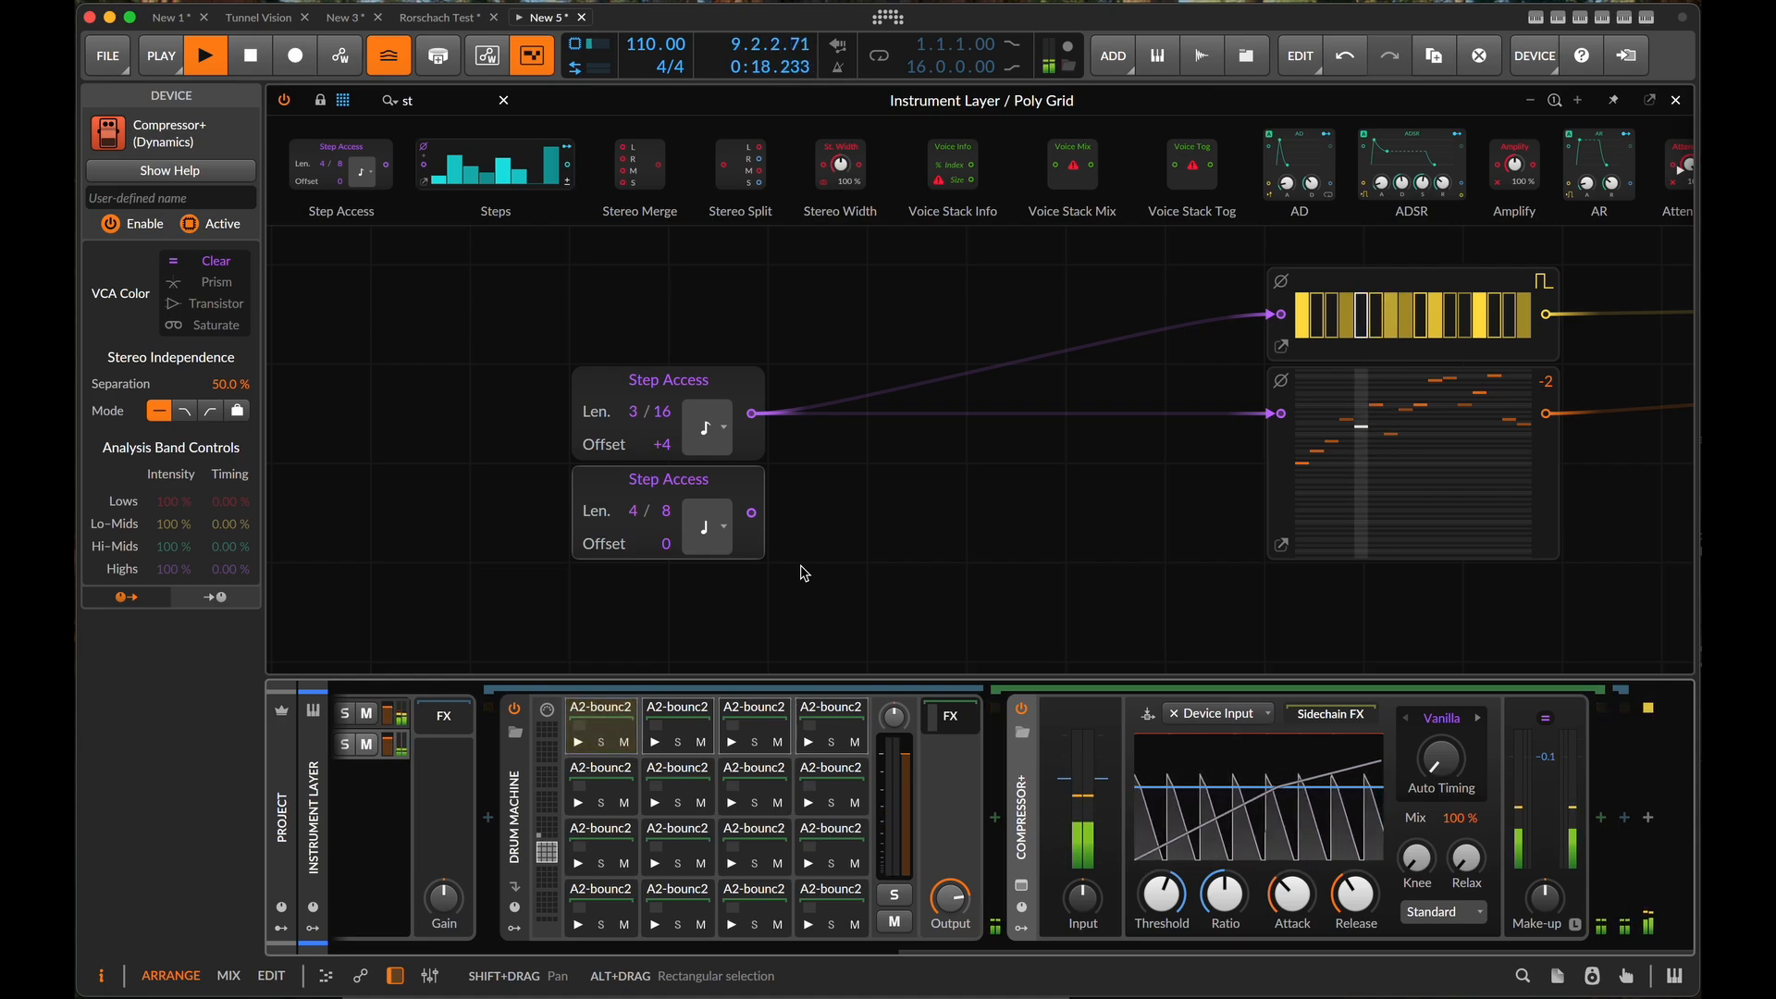
key("space")
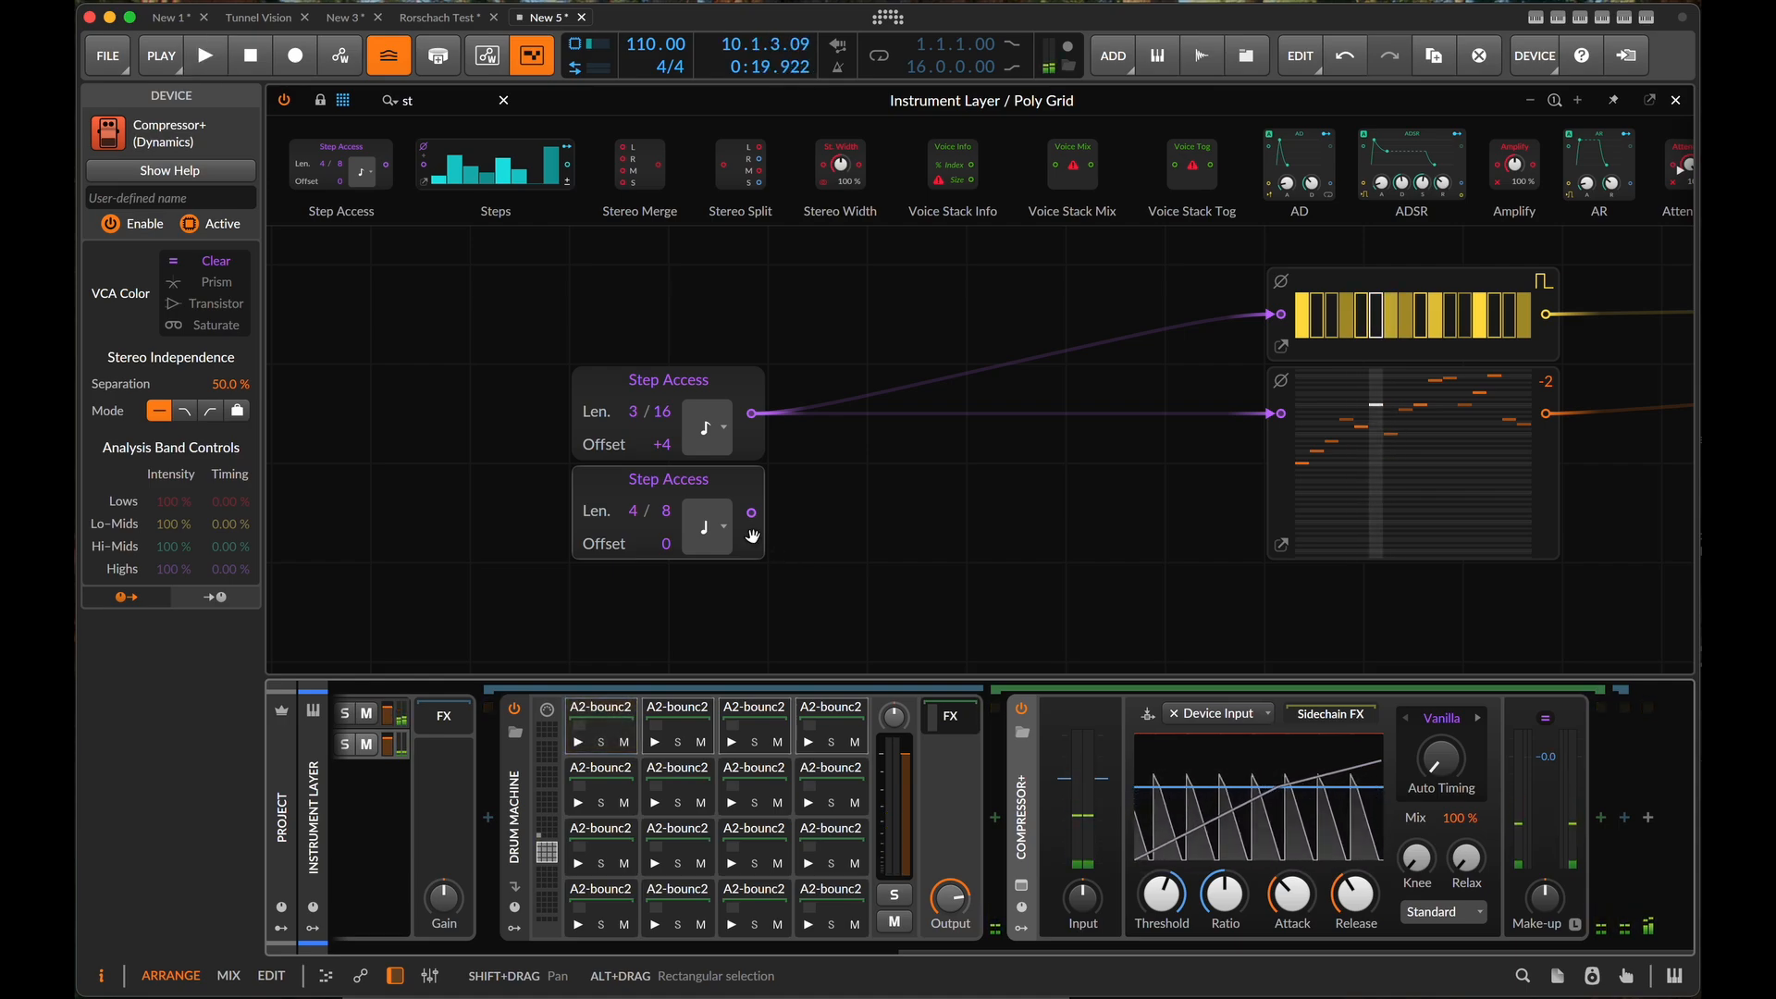
left_click_drag(668, 448, 666, 481)
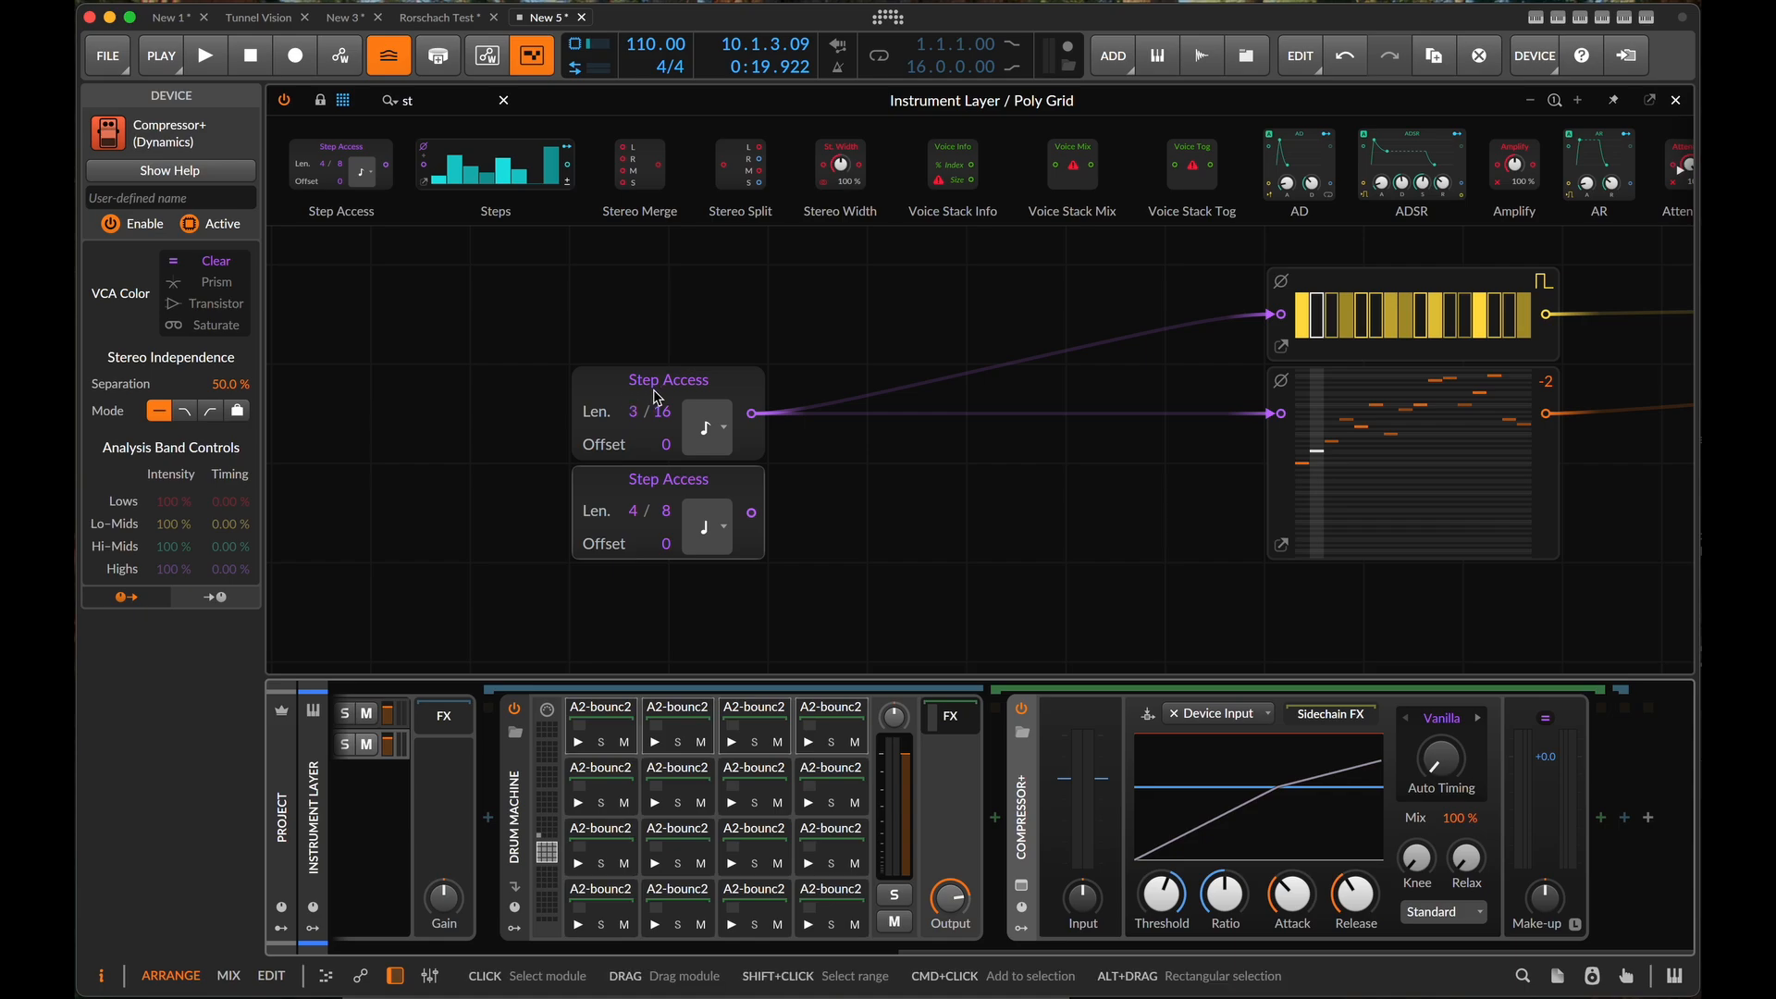
left_click(664, 389)
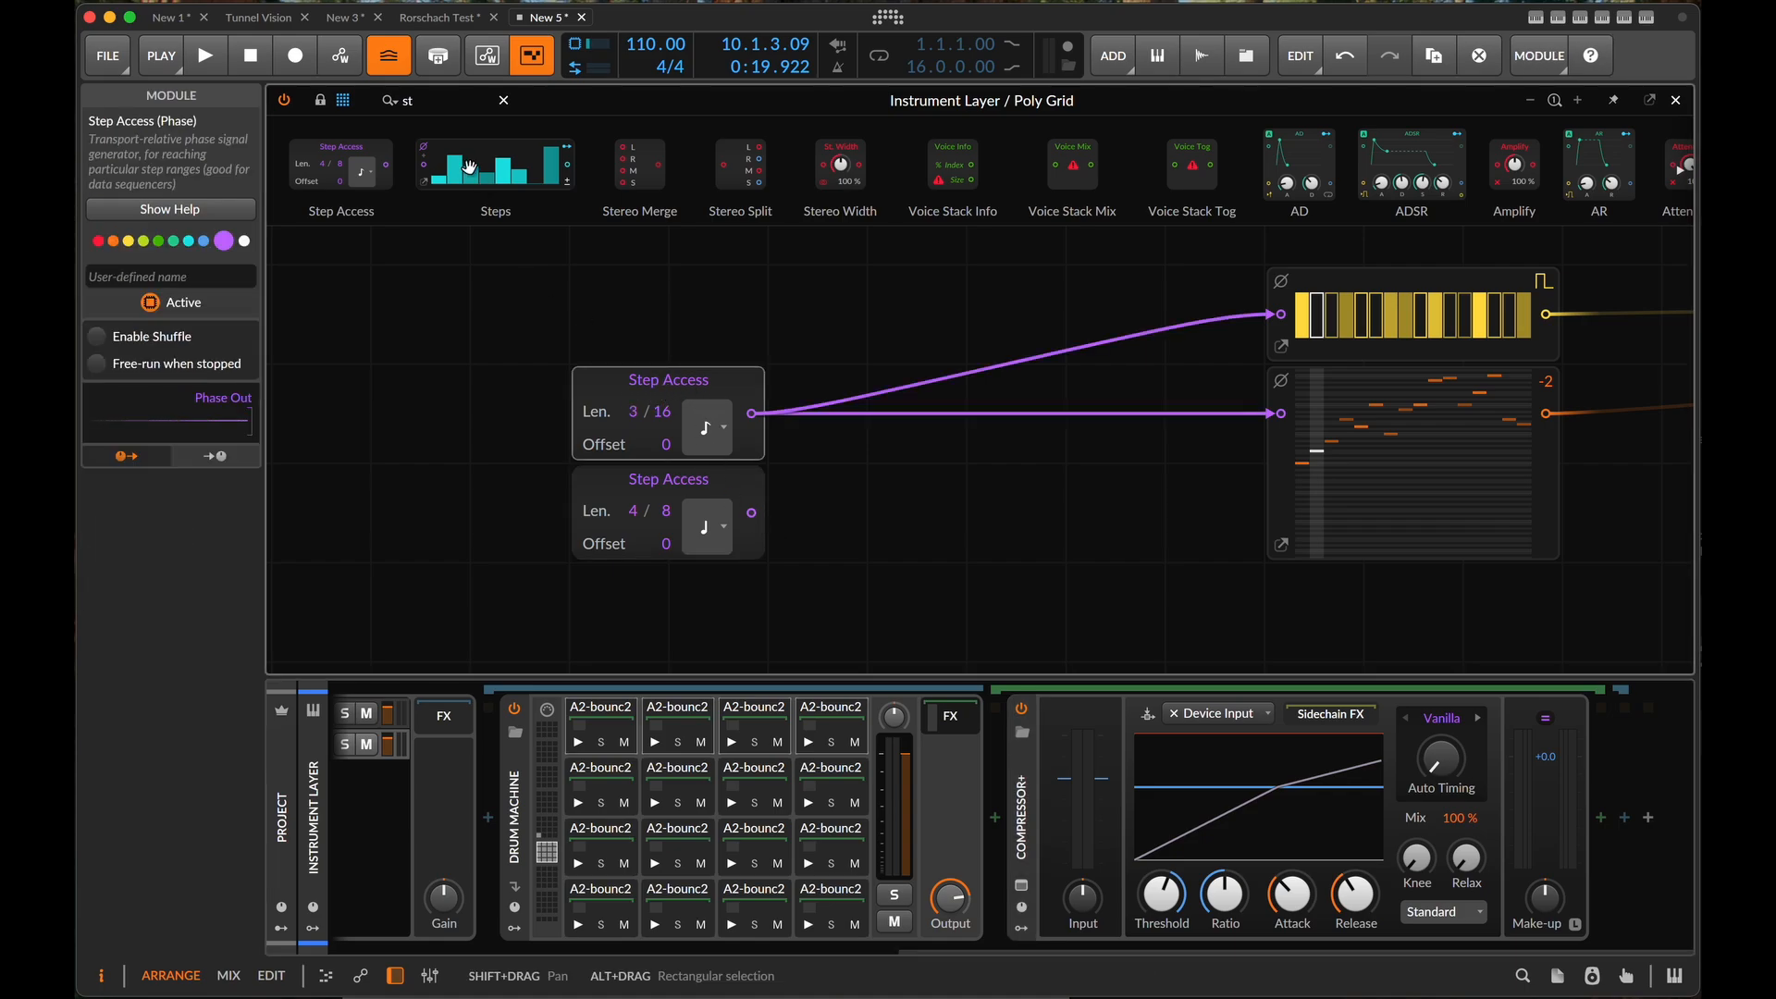
- Add a Modulator Out module directly beside the lower Step Access module, fed by its phase output
left_click(442, 103)
key("BackSpace")
key("BackSpace")
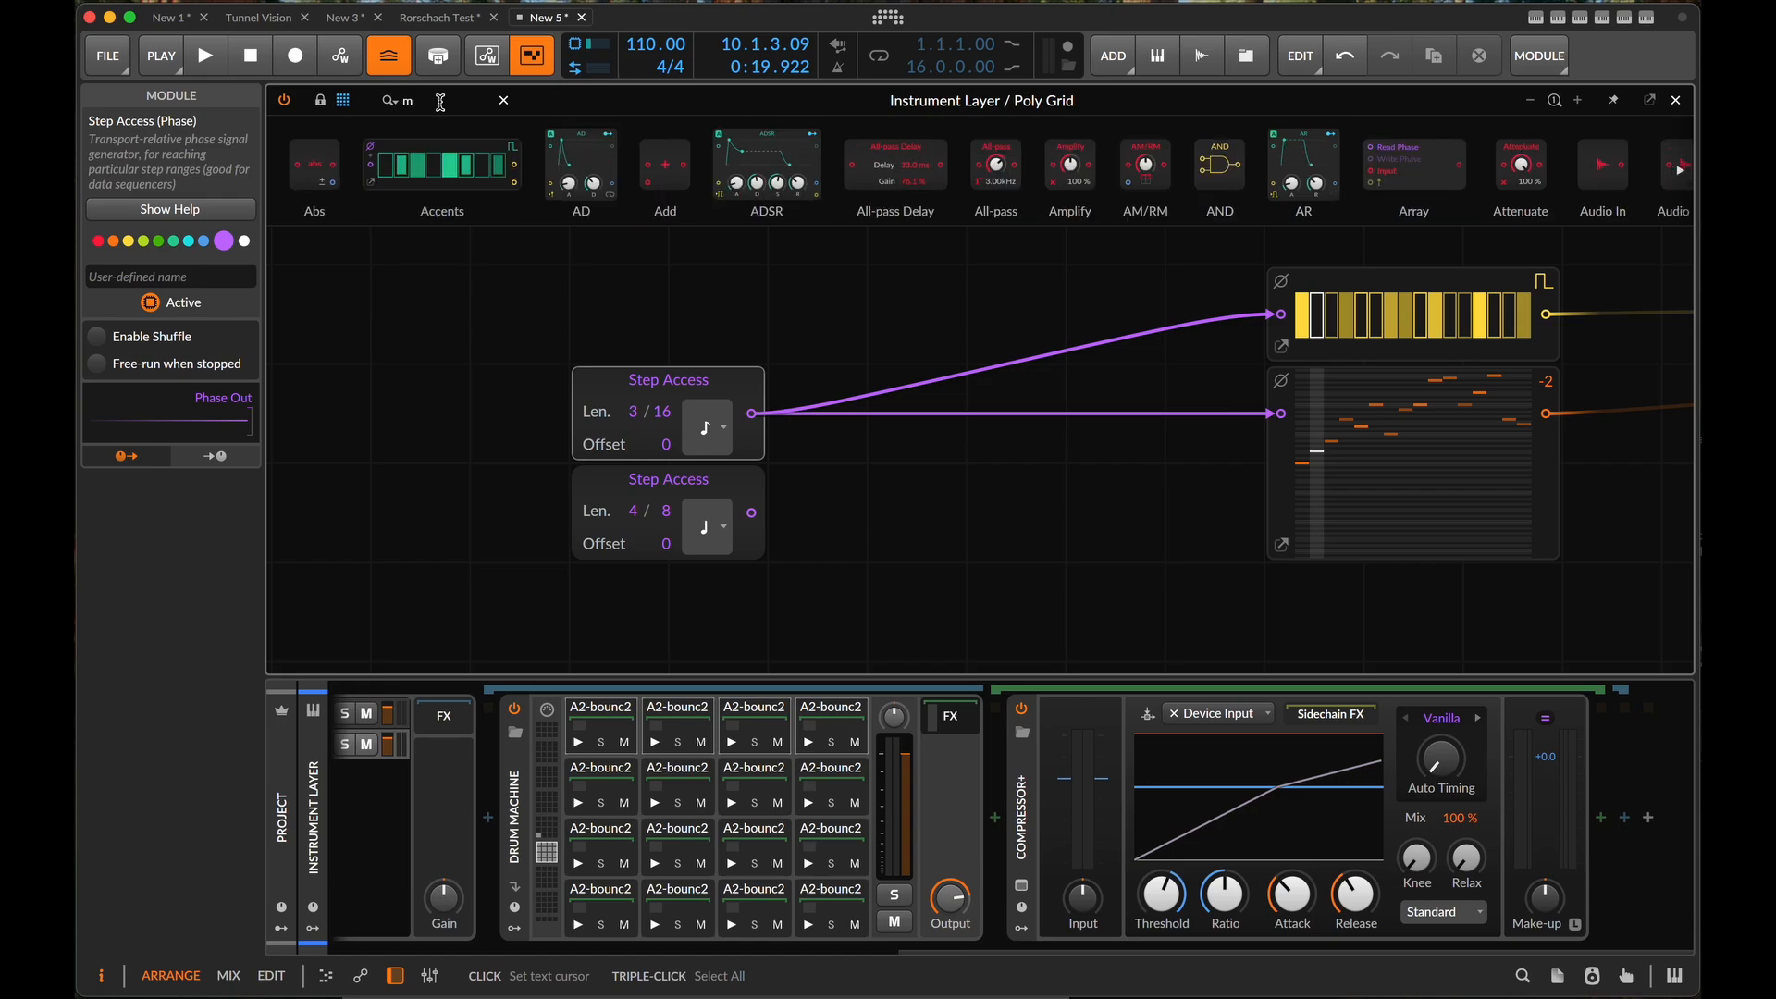
type("mod")
left_click_drag(473, 157, 814, 524)
- Map the Modulator Out to the upper Step Access module's offset and adjust the modulation amount while playing the patch
left_click(823, 520)
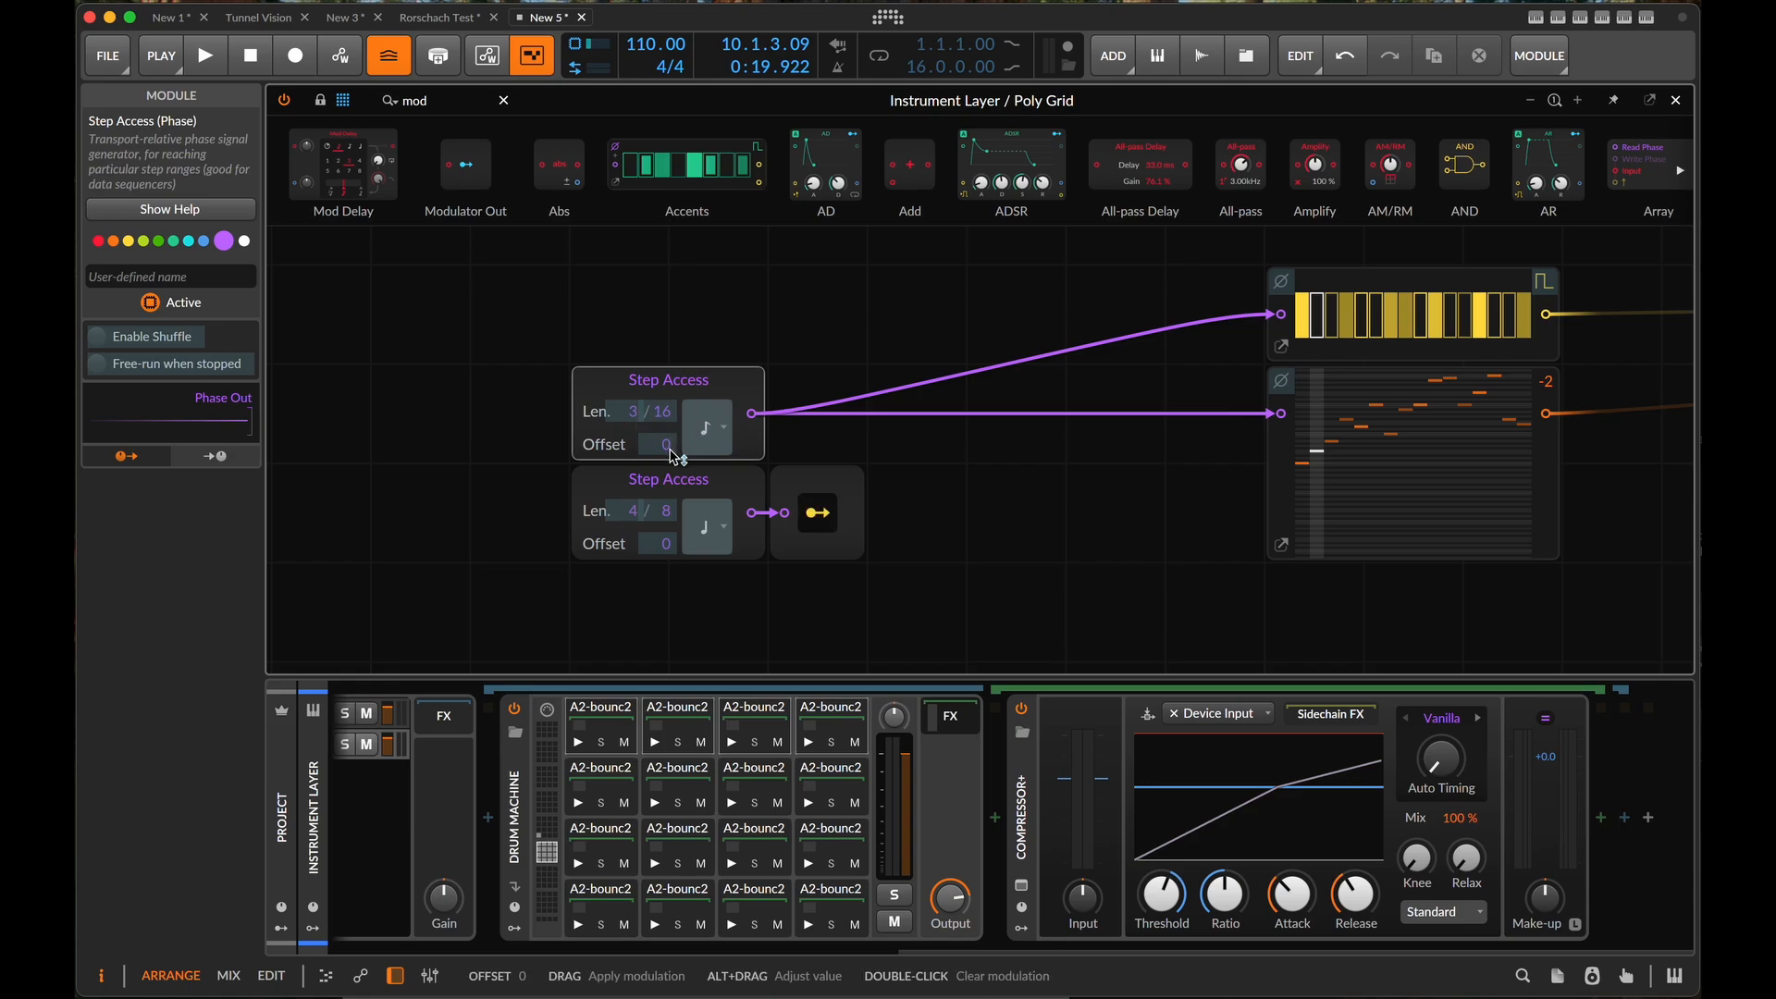
left_click_drag(674, 455, 673, 434)
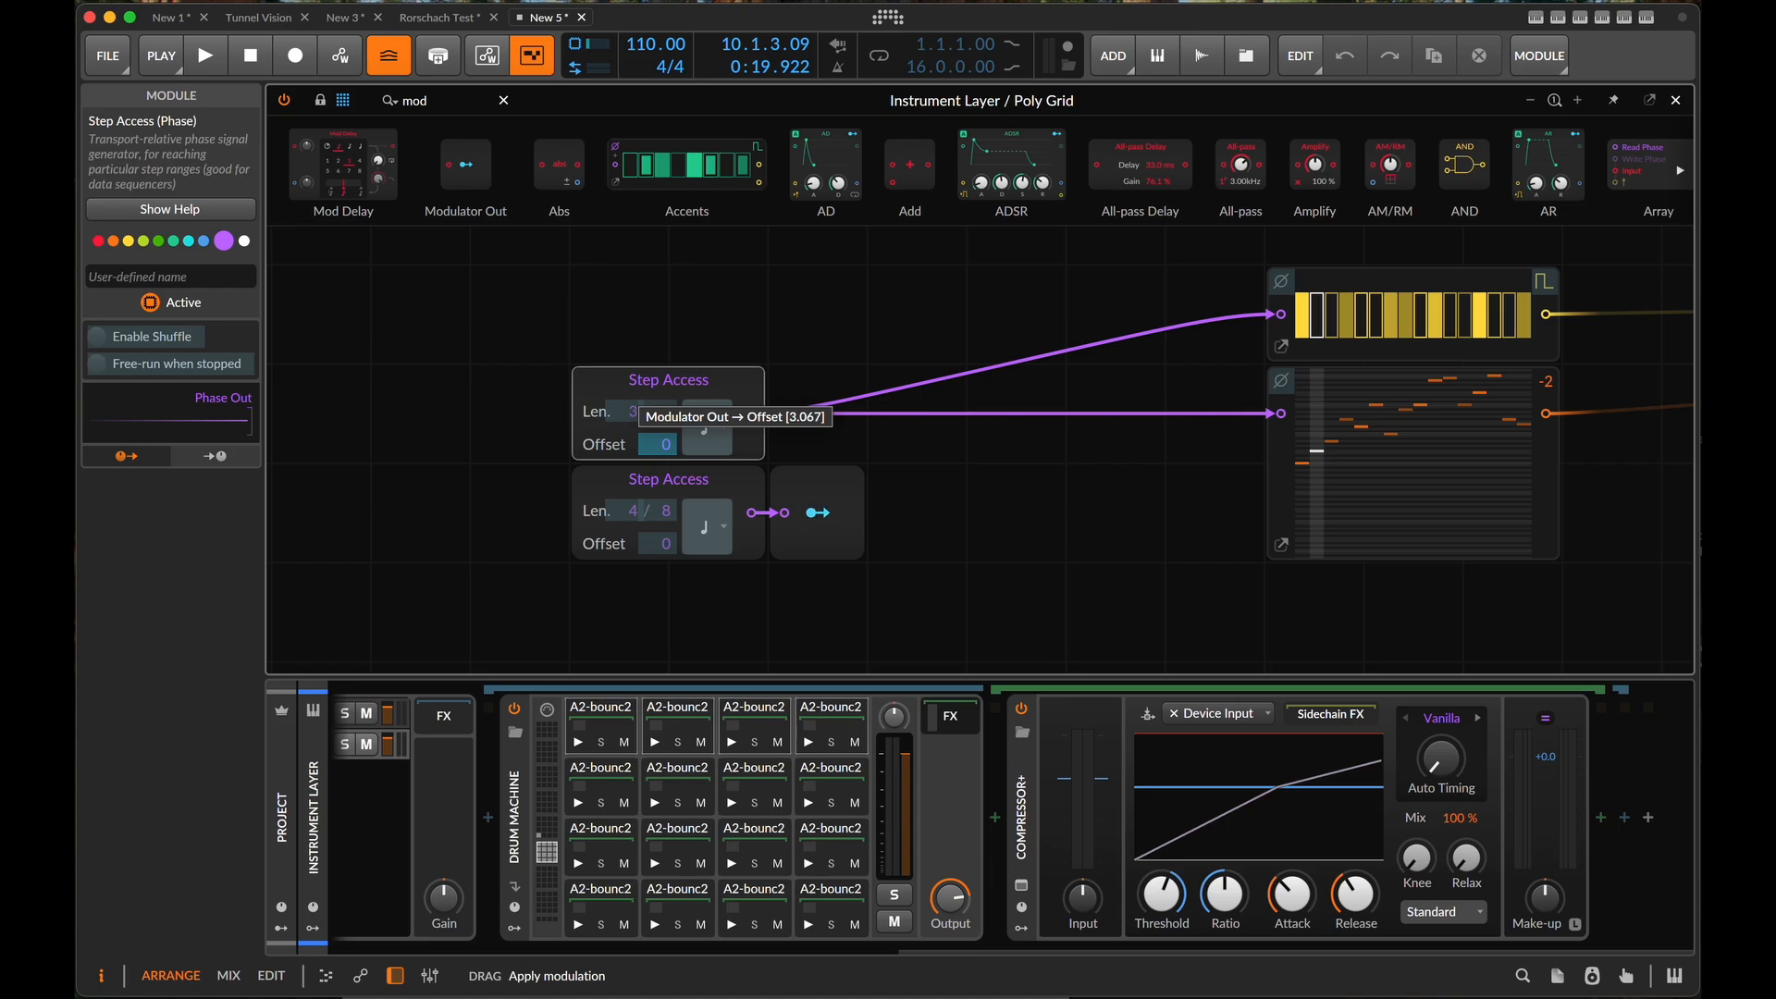
left_click_drag(666, 444, 682, 492)
key("space")
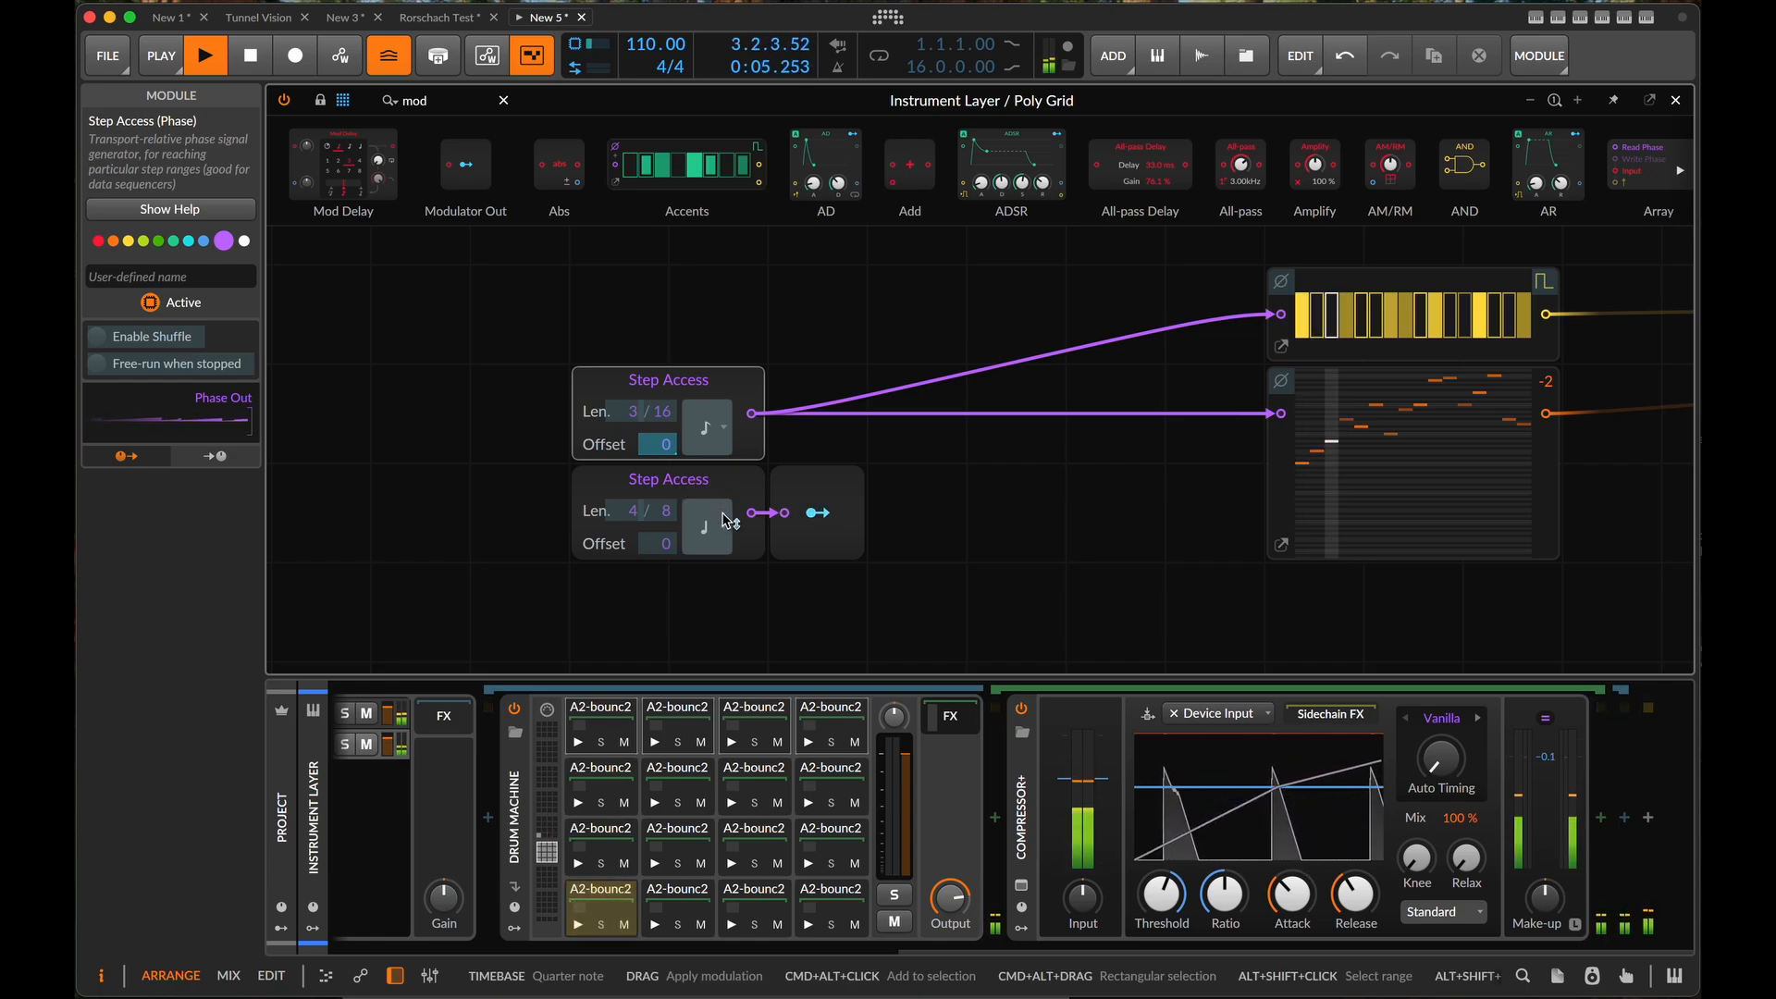
left_click_drag(655, 443, 654, 370)
left_click(866, 610)
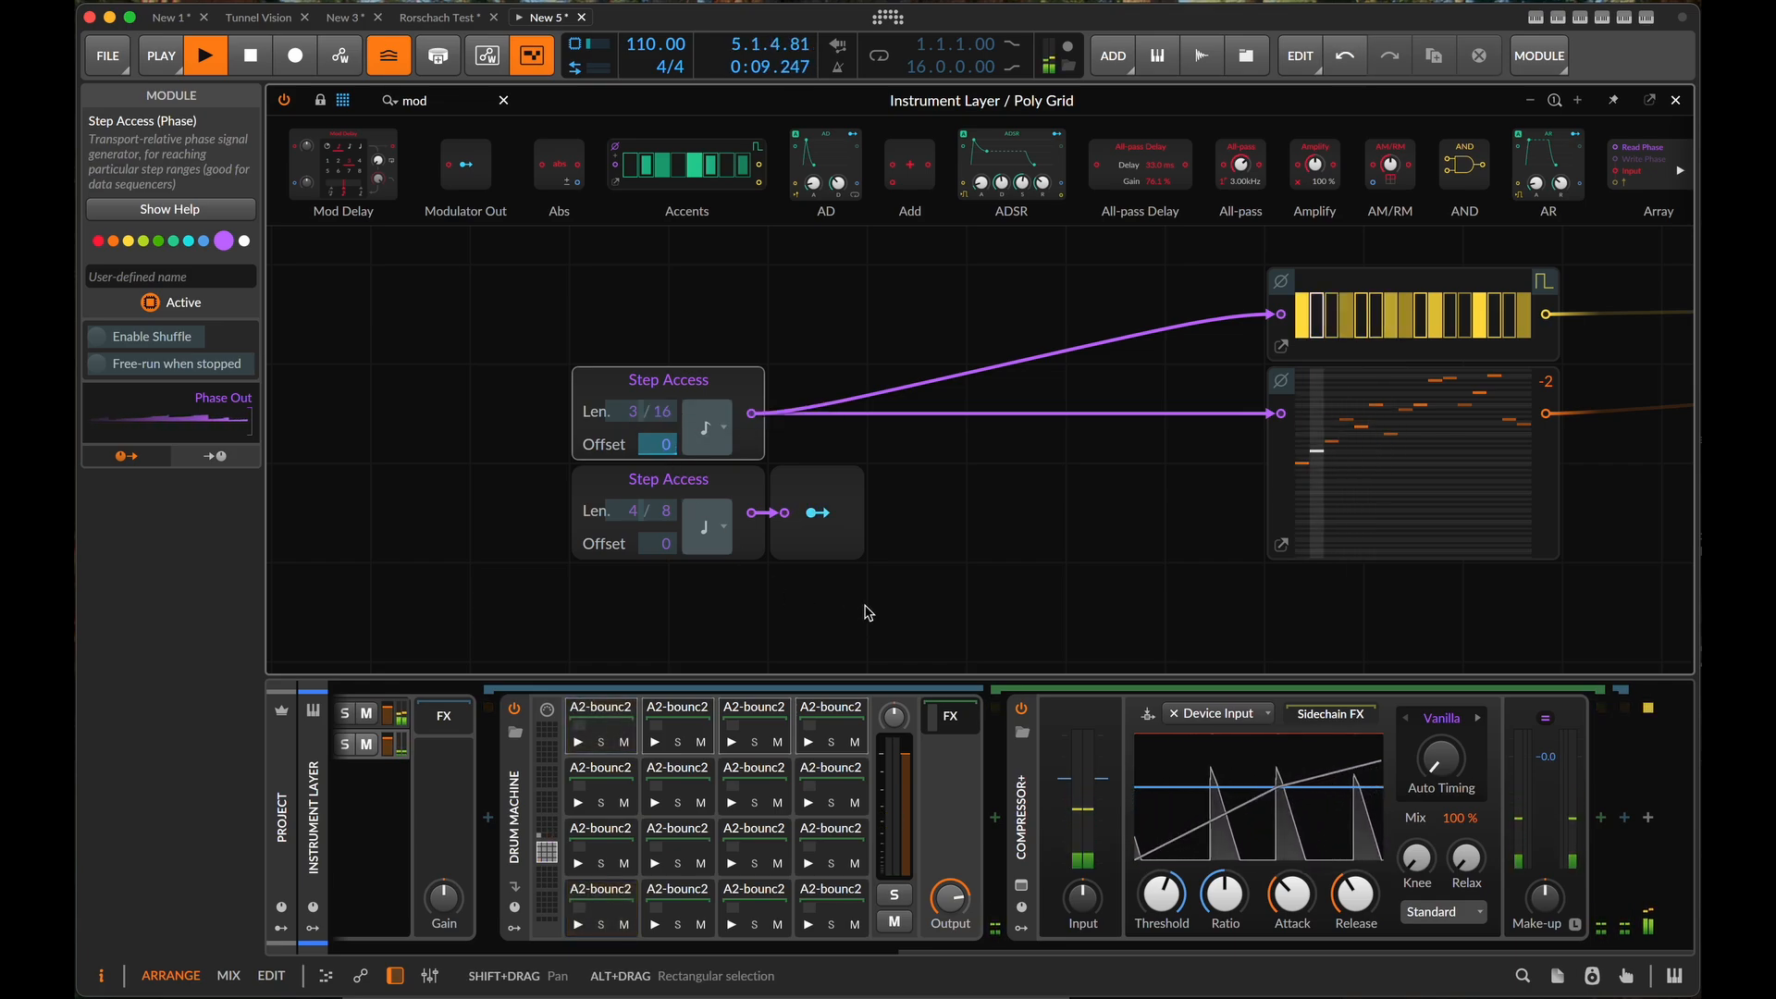
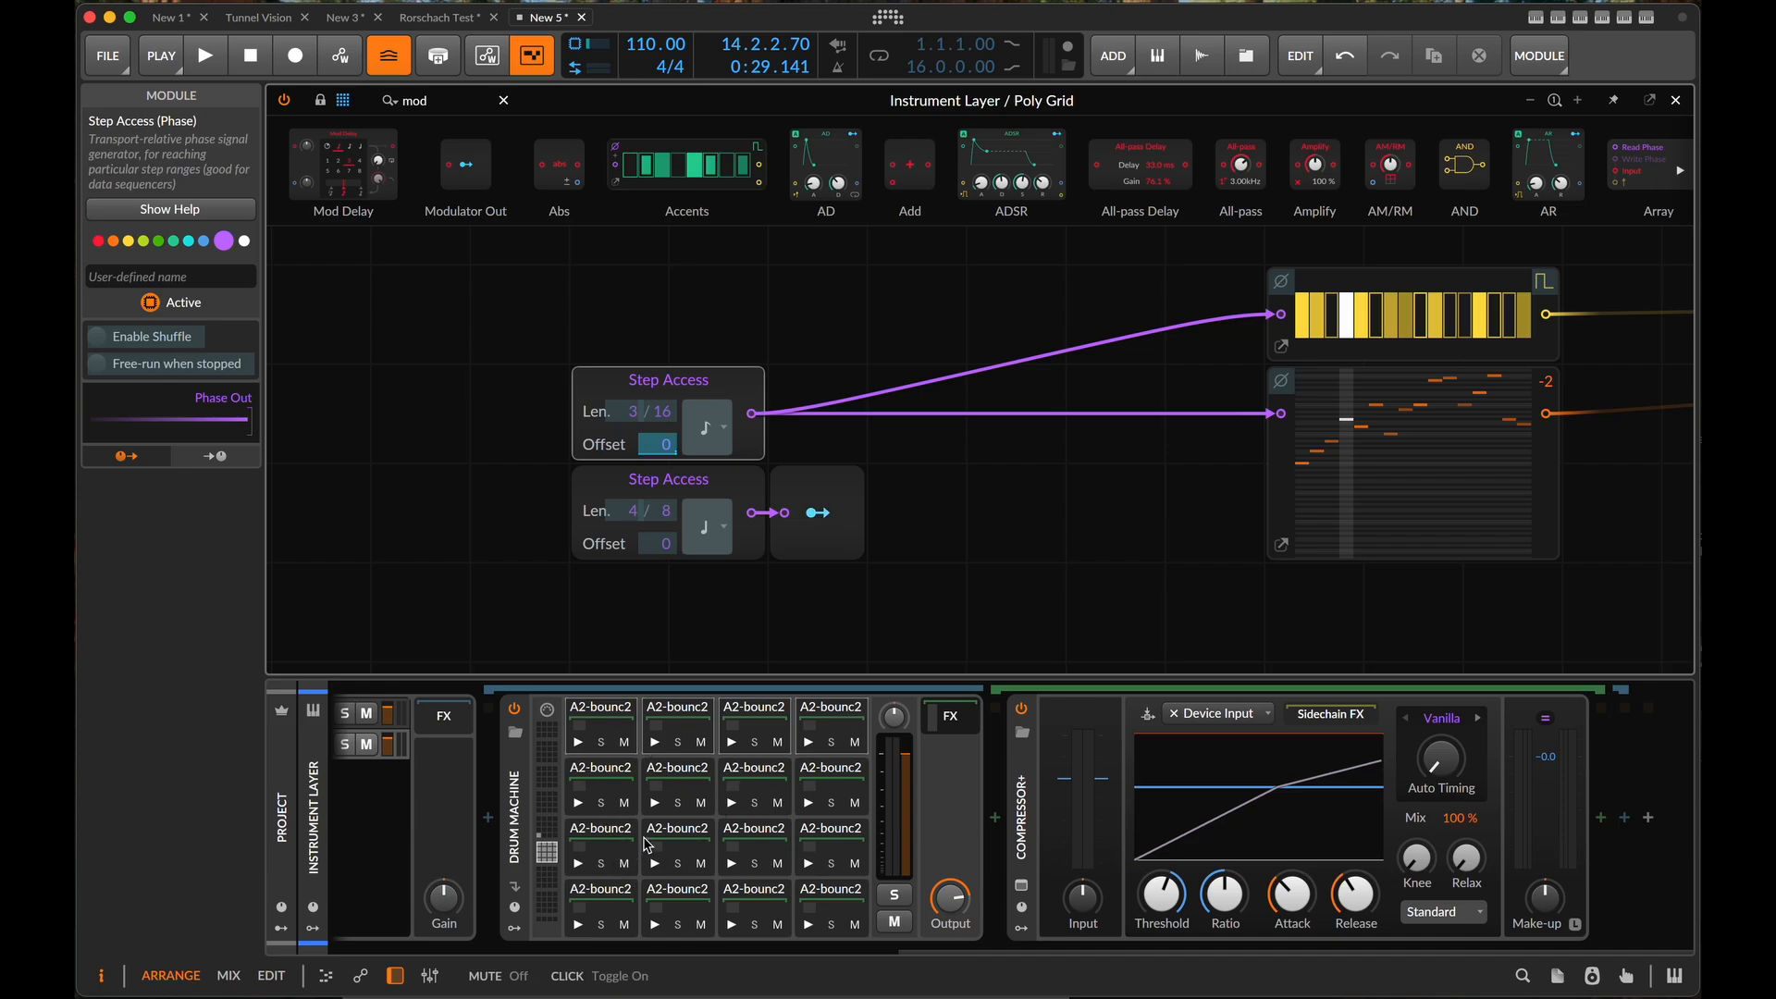
- Set the sample play range of the Drum Machine's first slice, in the lowest pad row, from 0.00 ms to 4.83 s
left_click(592, 845)
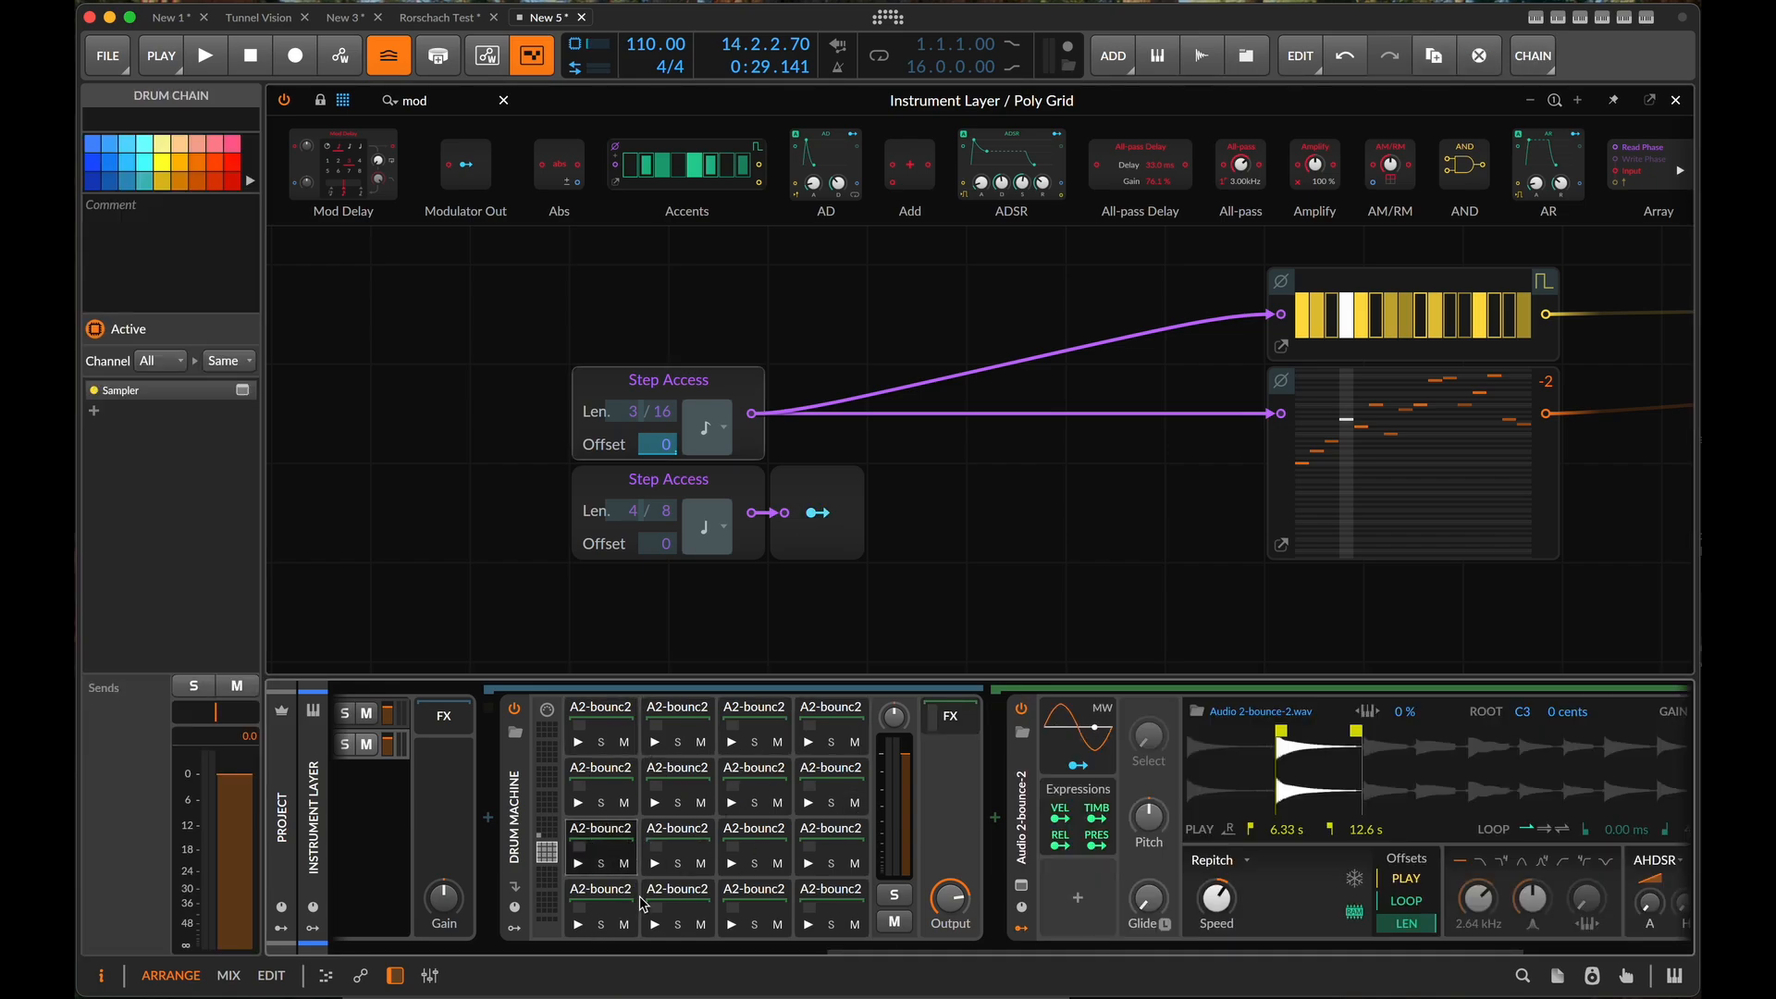
left_click(641, 901)
left_click(618, 903)
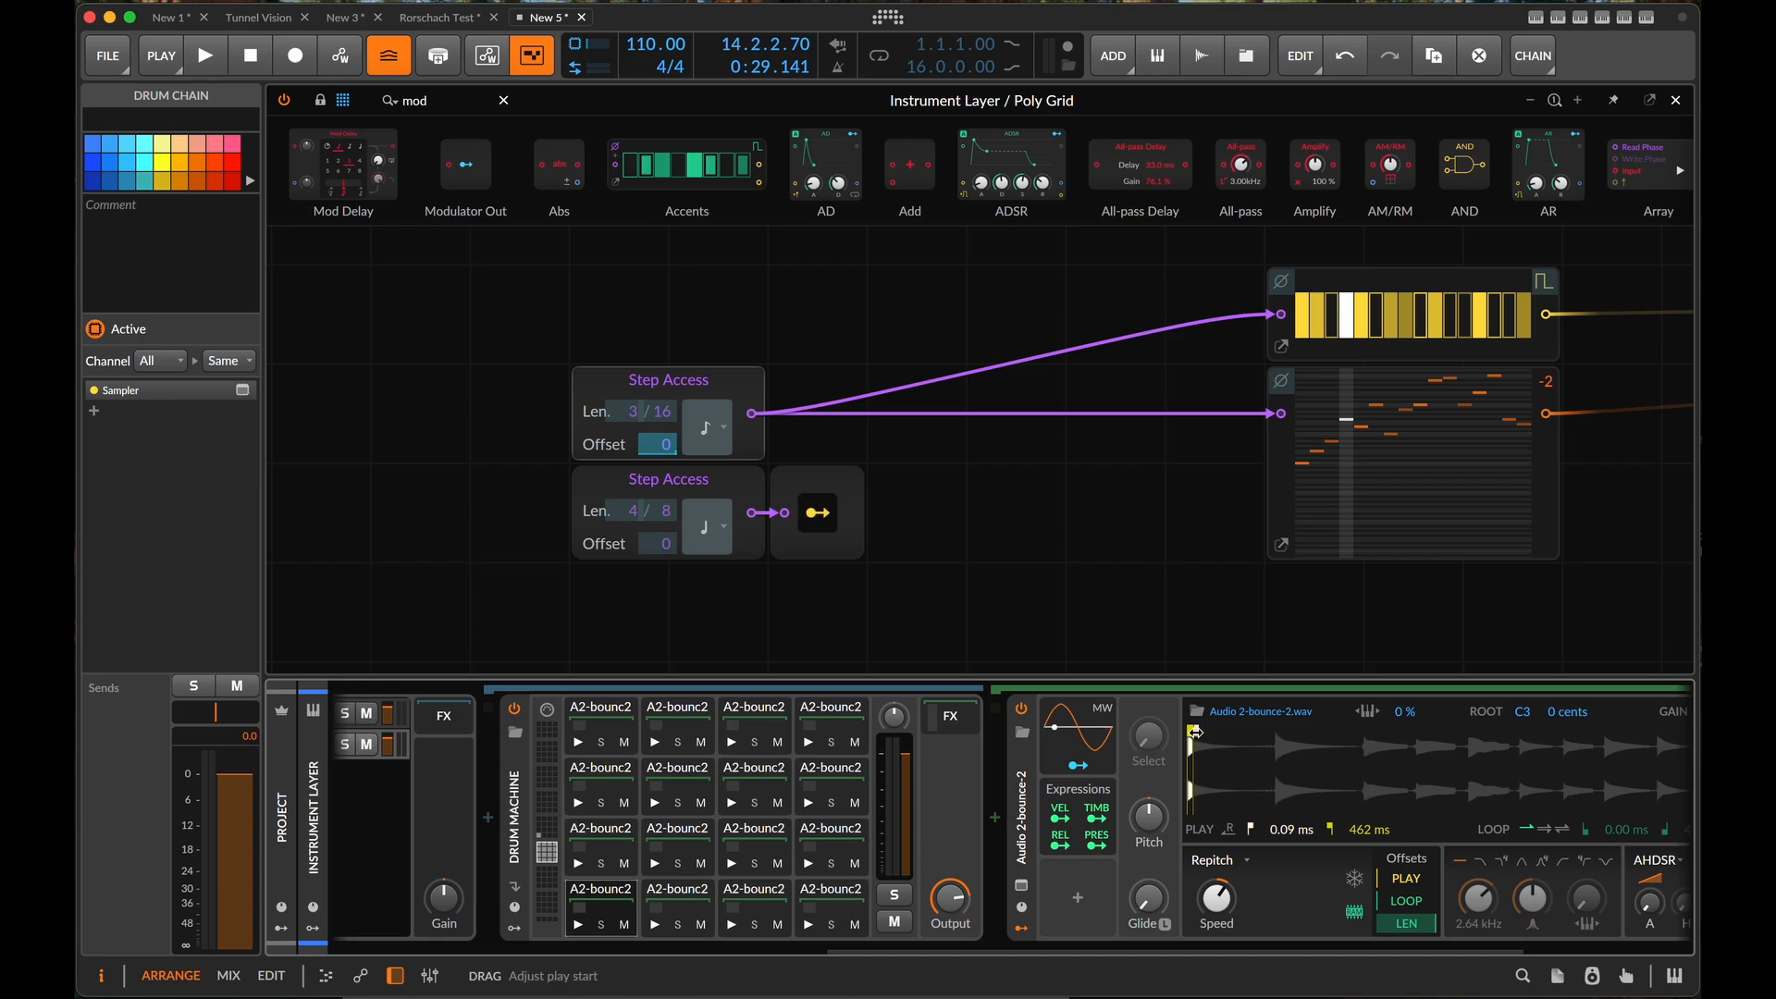
left_click_drag(1194, 732, 1217, 731)
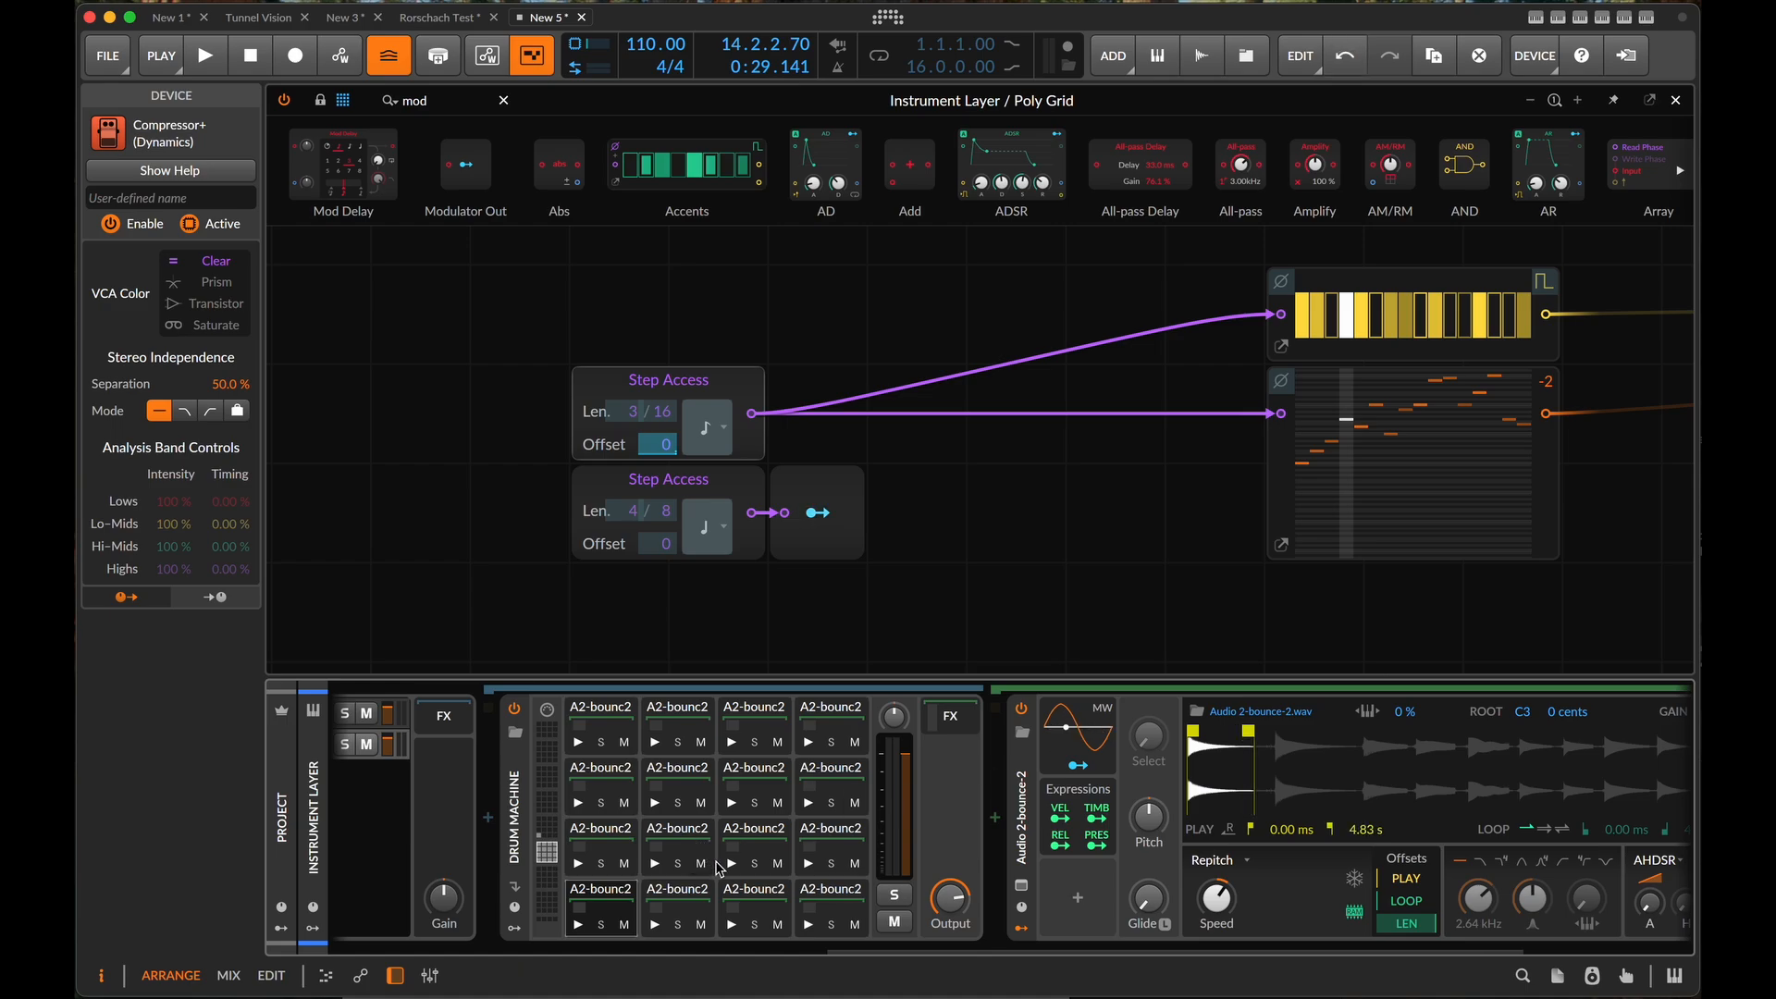
- Set the second slice's play range from 6.54 s to 11.3 s, play the patch to audition it and stop playback
left_click(695, 895)
left_click_drag(1197, 732, 1307, 734)
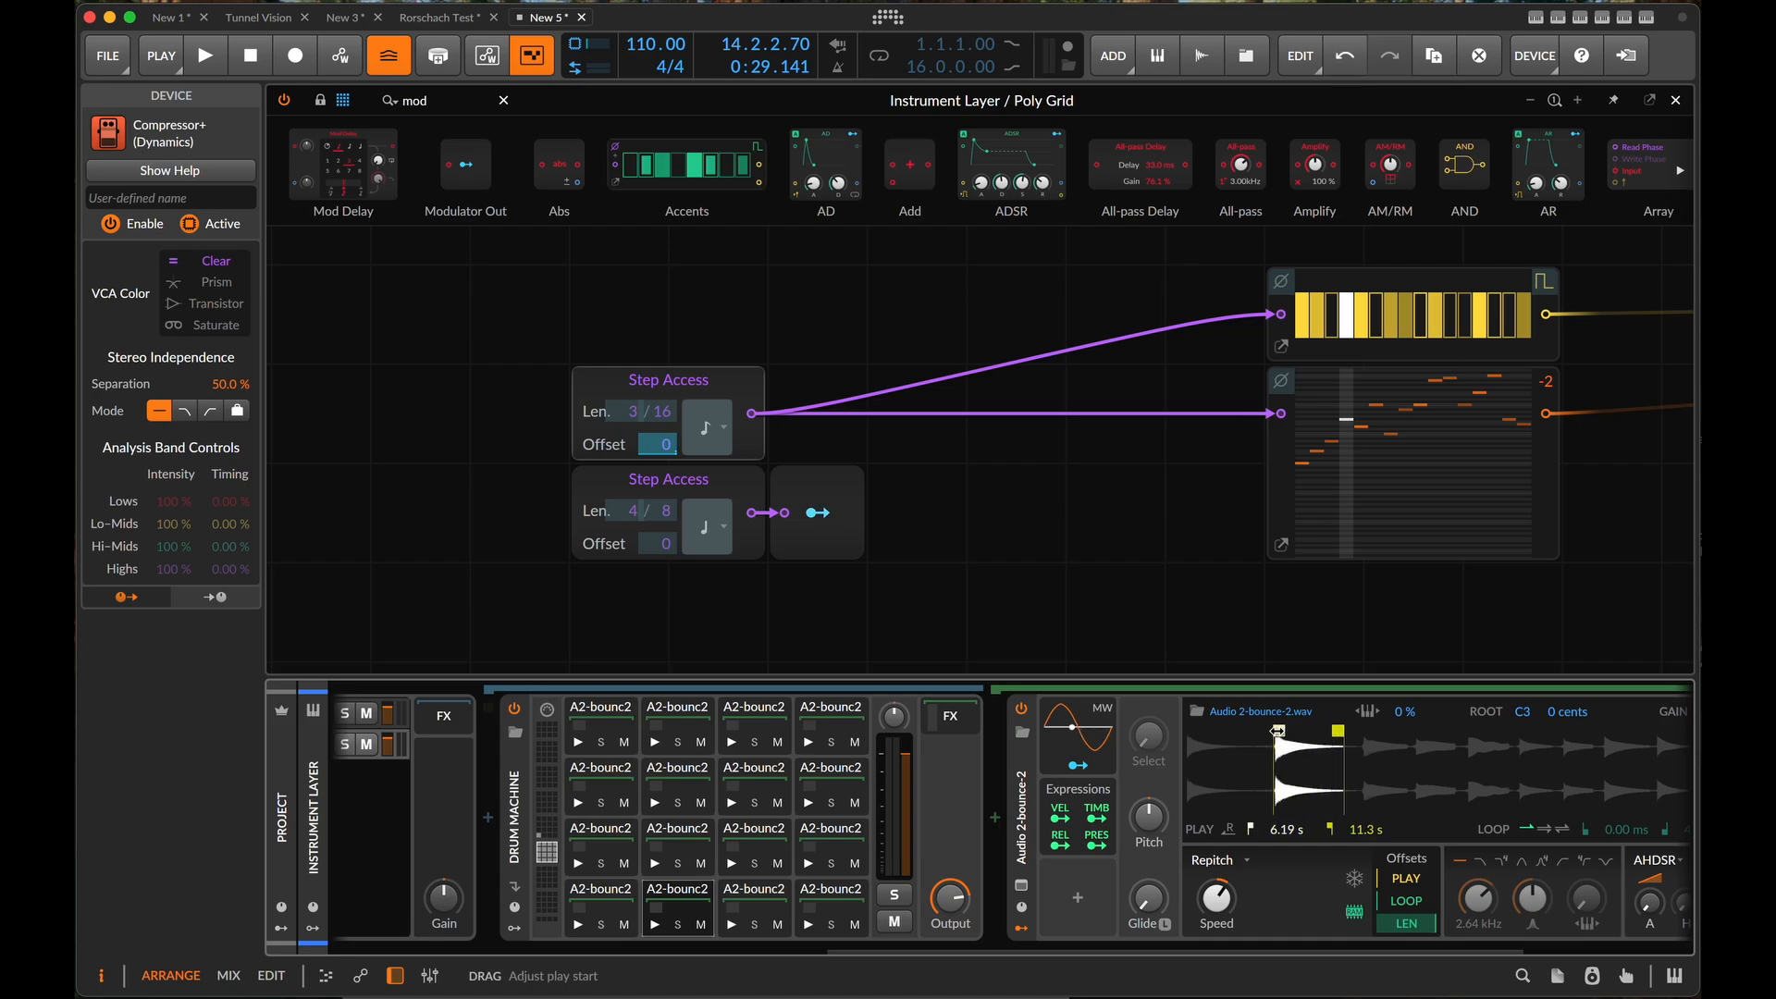
left_click_drag(1277, 731, 1280, 730)
key("space")
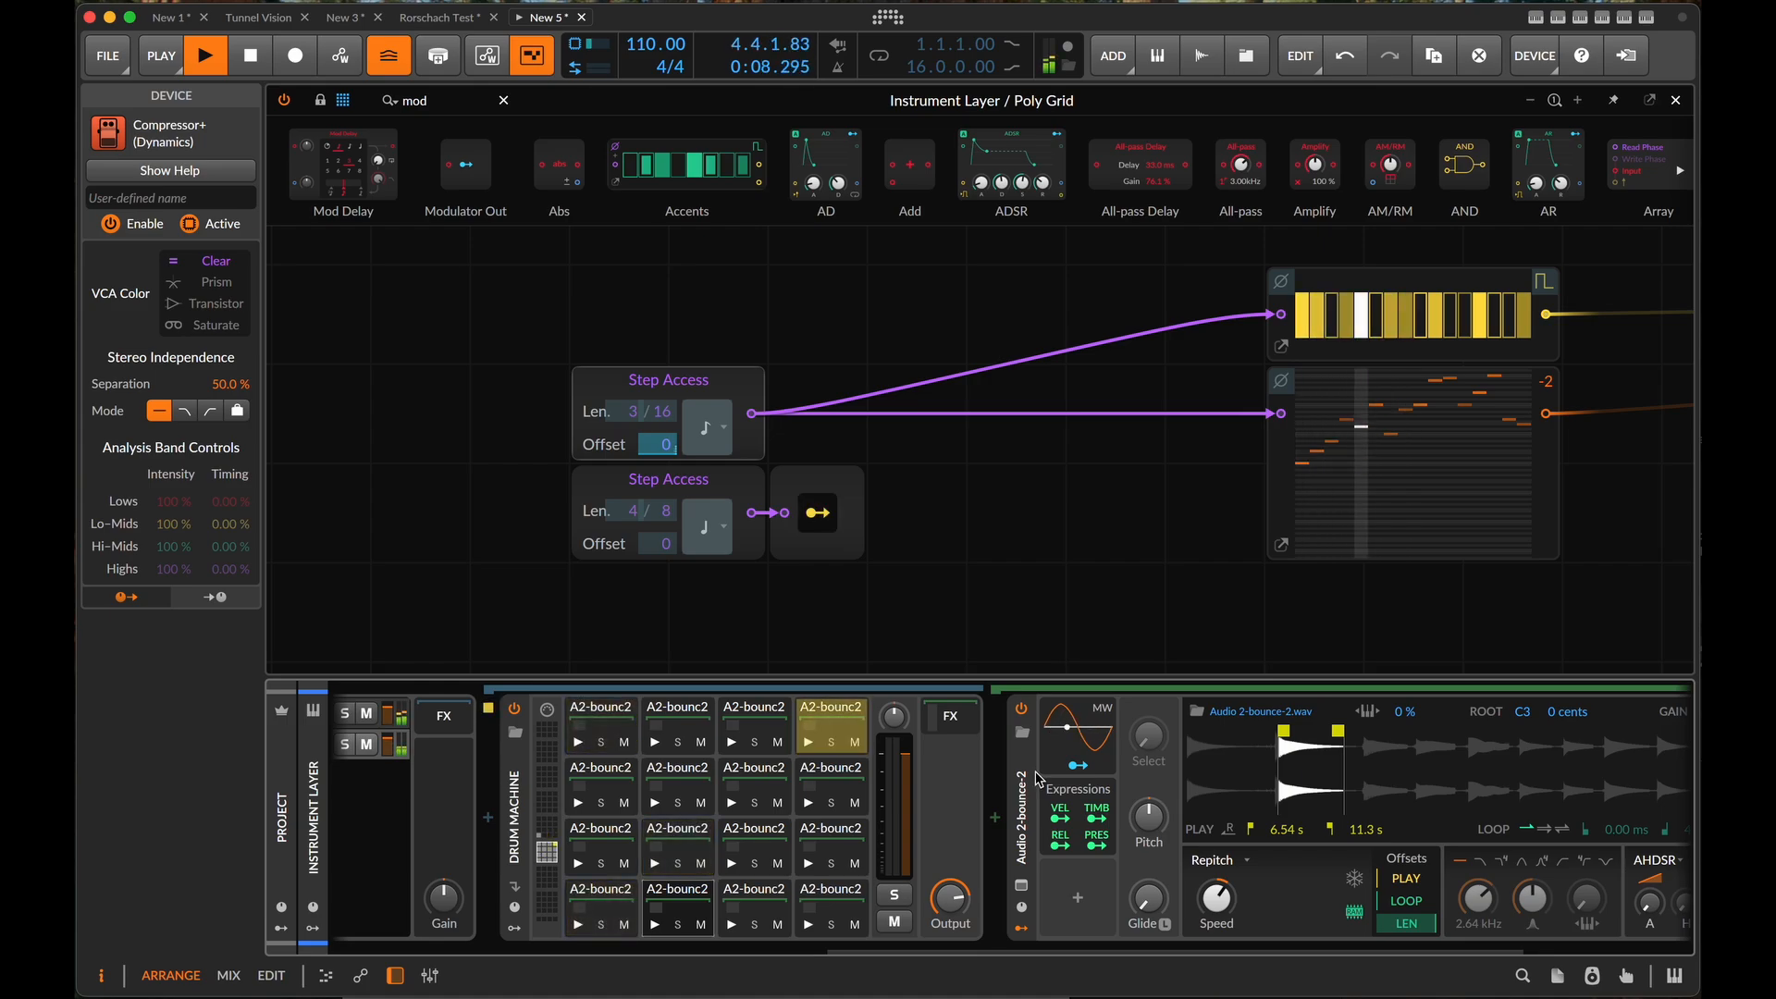
key("space")
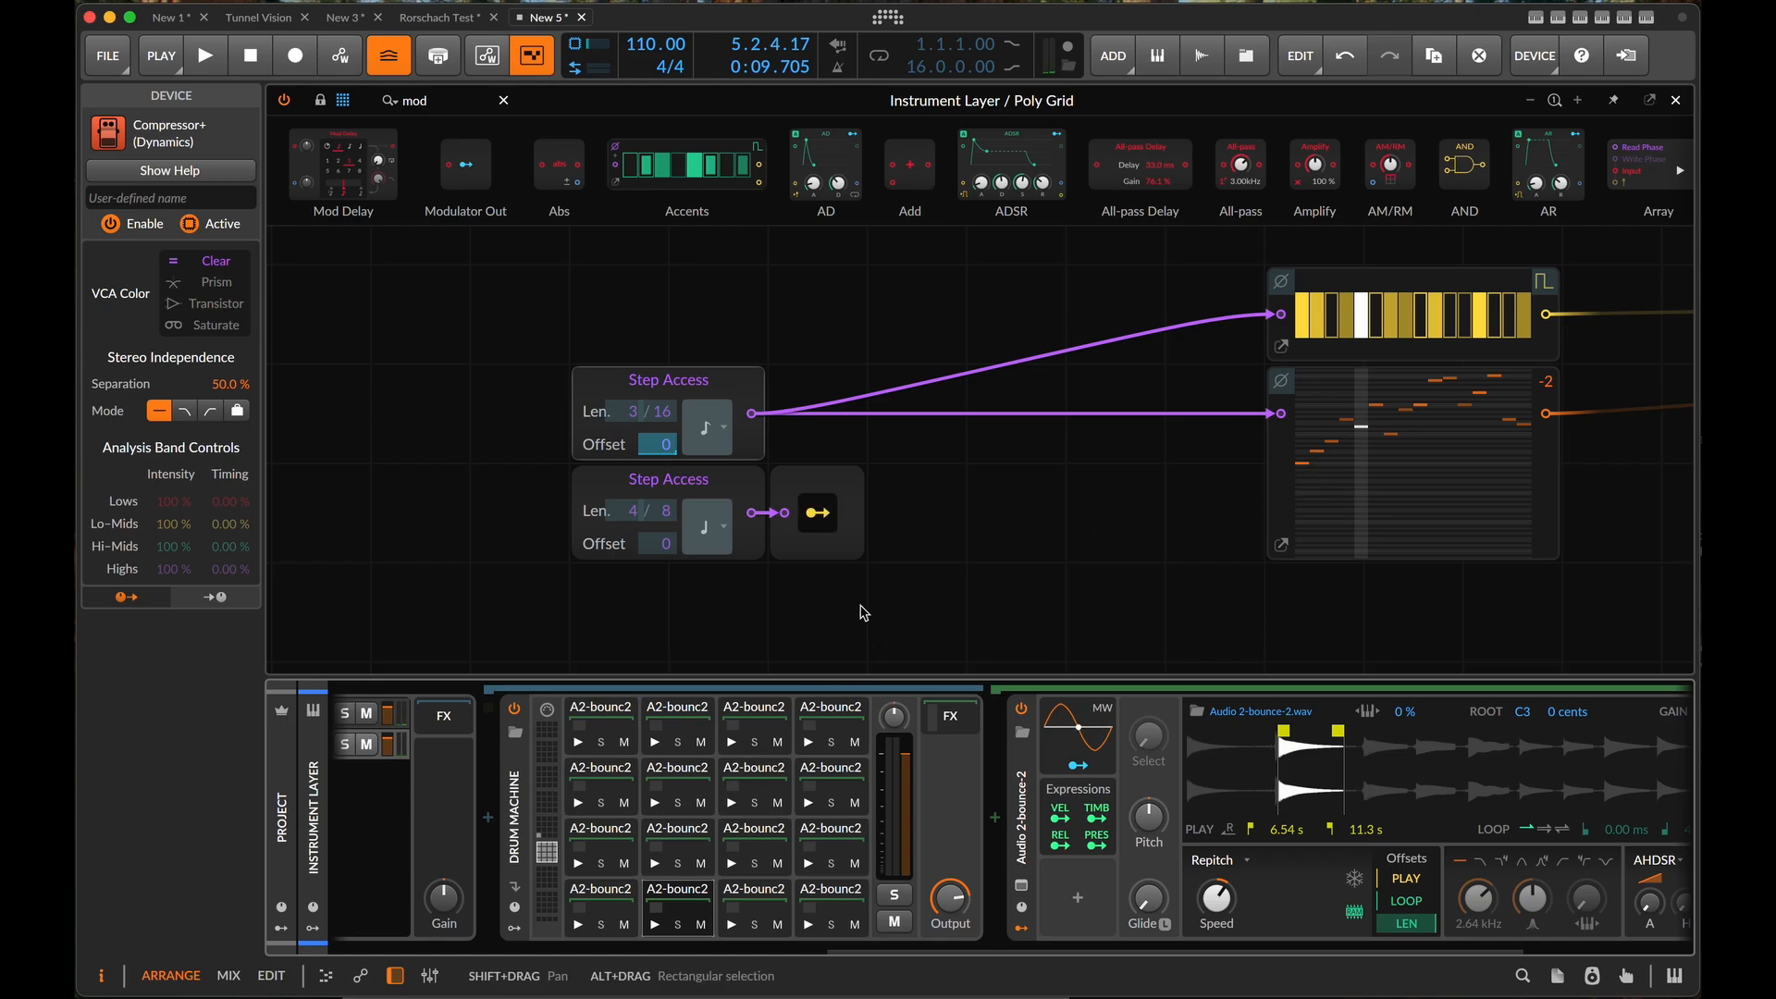
- During playback, delete the slice on pad F1 and move the single slice from the next pad bank into the empty pad
key("space")
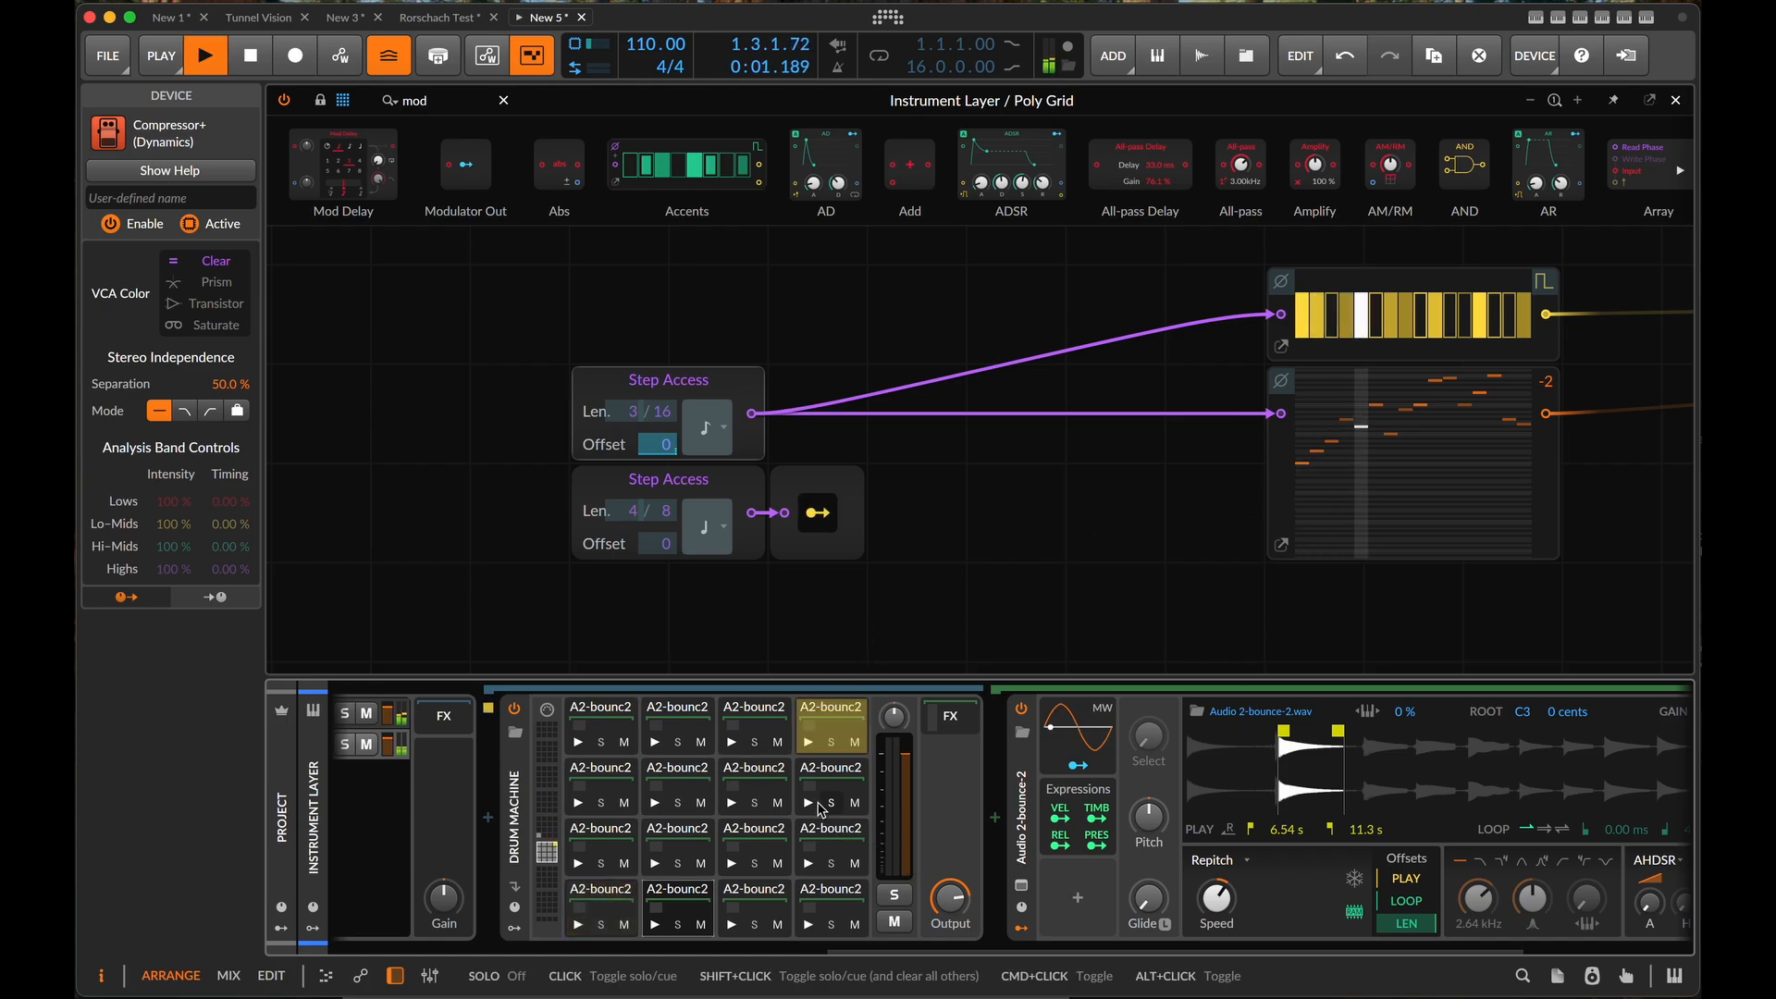
left_click(683, 838)
key("Delete")
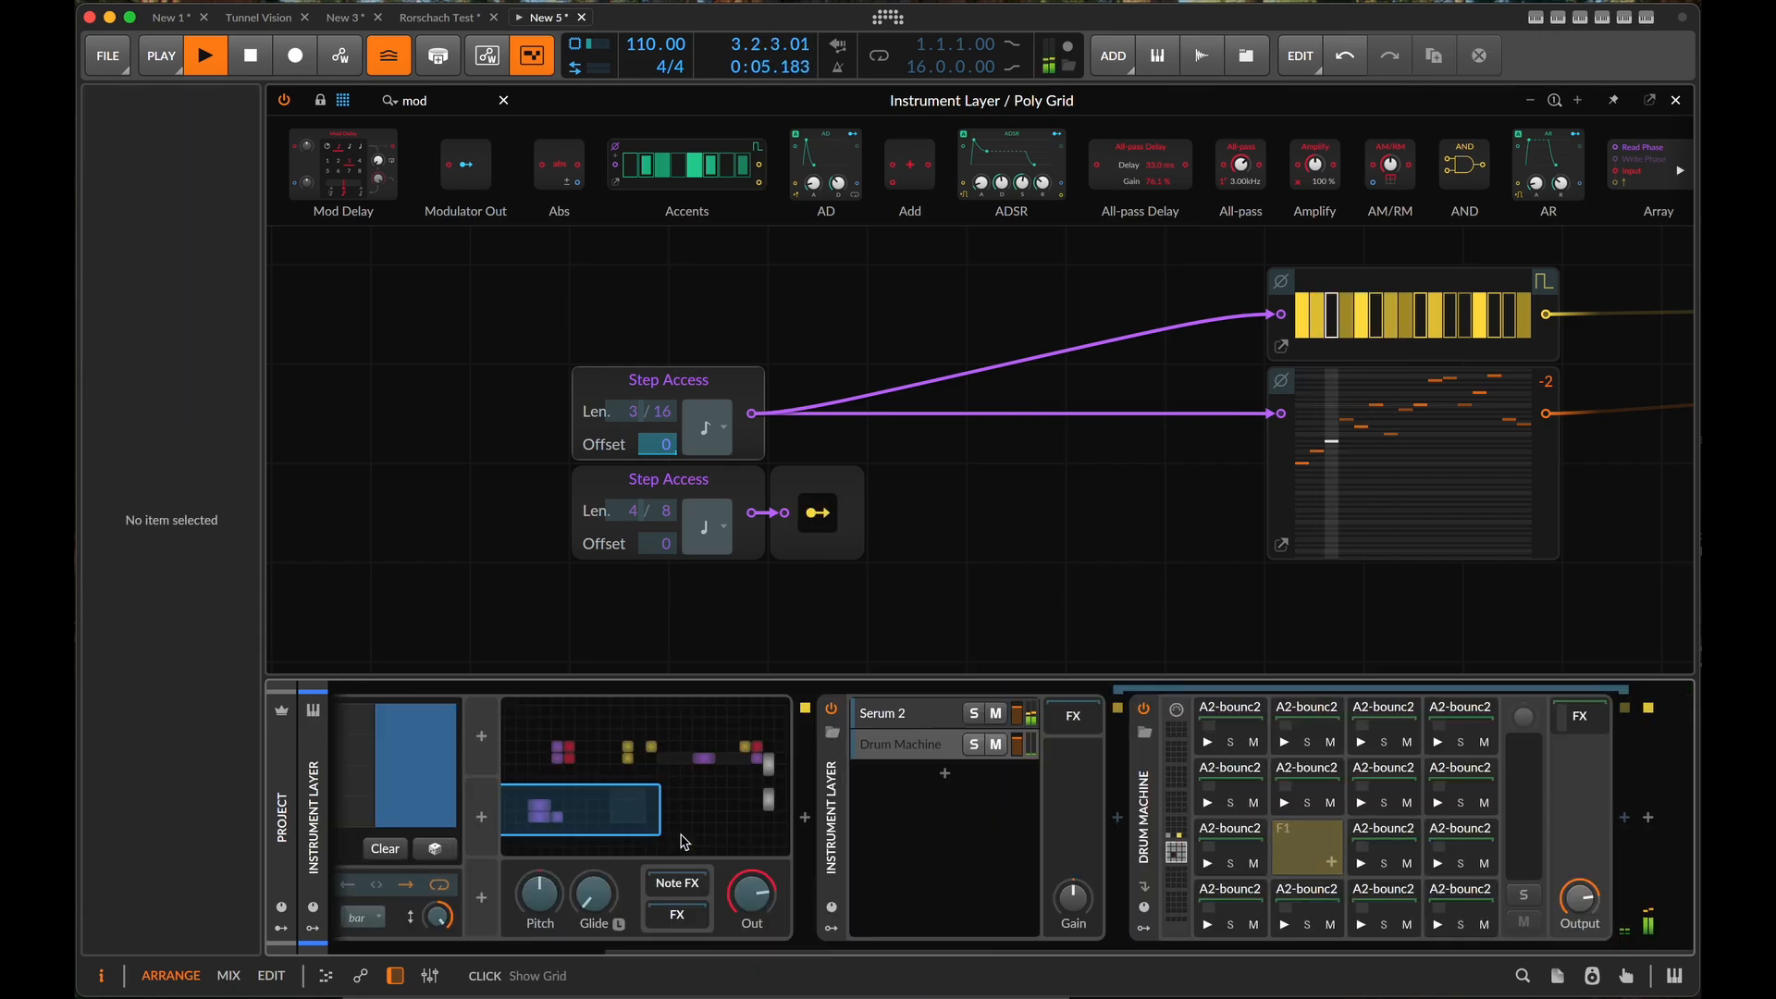
left_click(1174, 844)
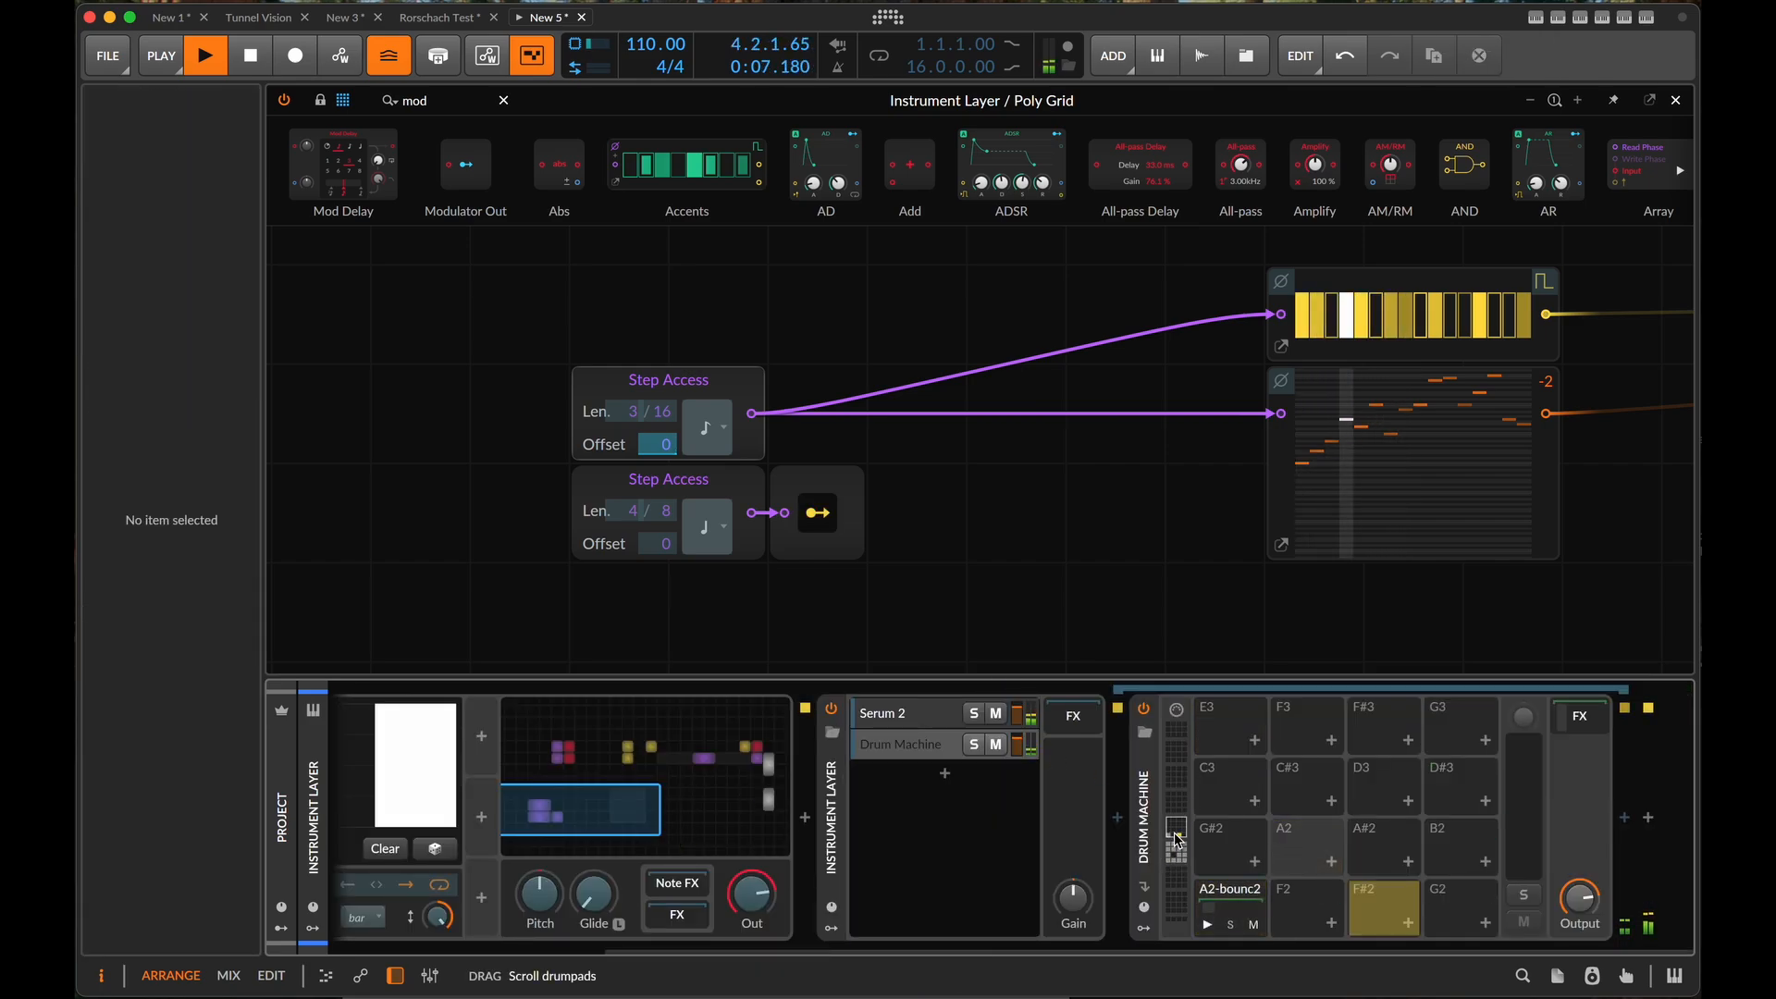
left_click(1242, 902)
left_click_drag(1193, 874, 1307, 911)
scroll(1181, 863, "down", 1)
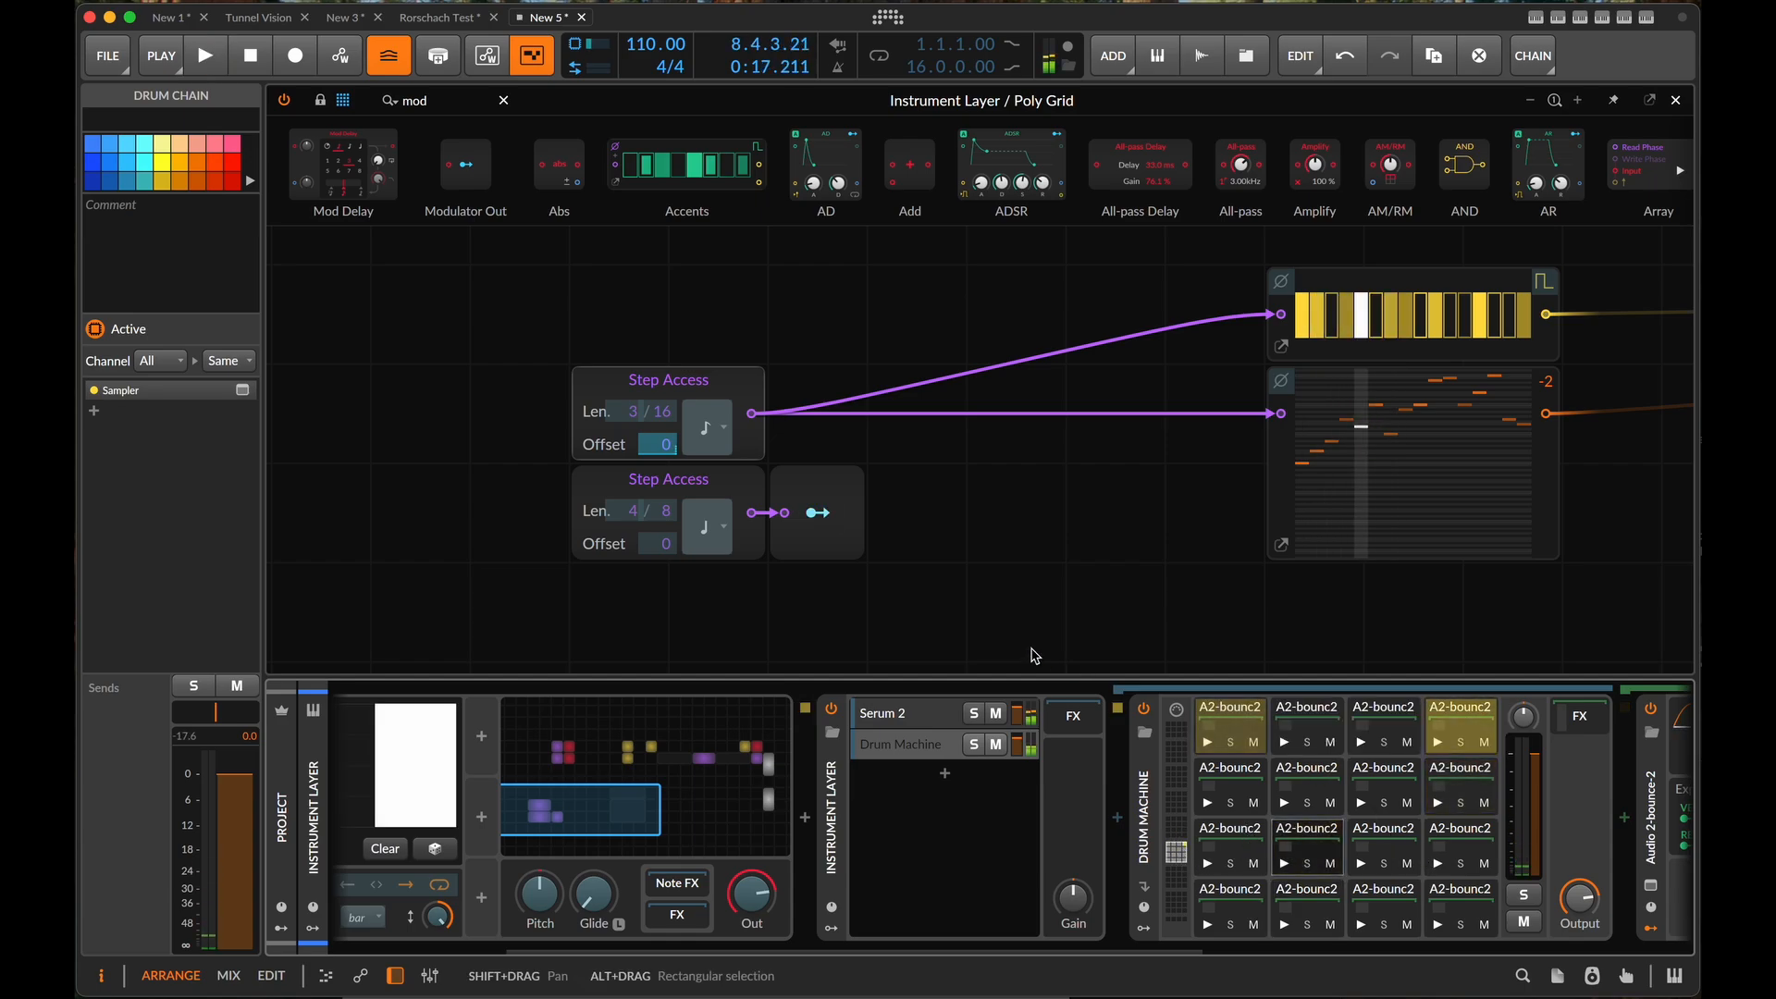
- Duplicate the lower Step Access module together with its connected Modulator Out, placing the copies directly below
scroll(1202, 814, "right", 10)
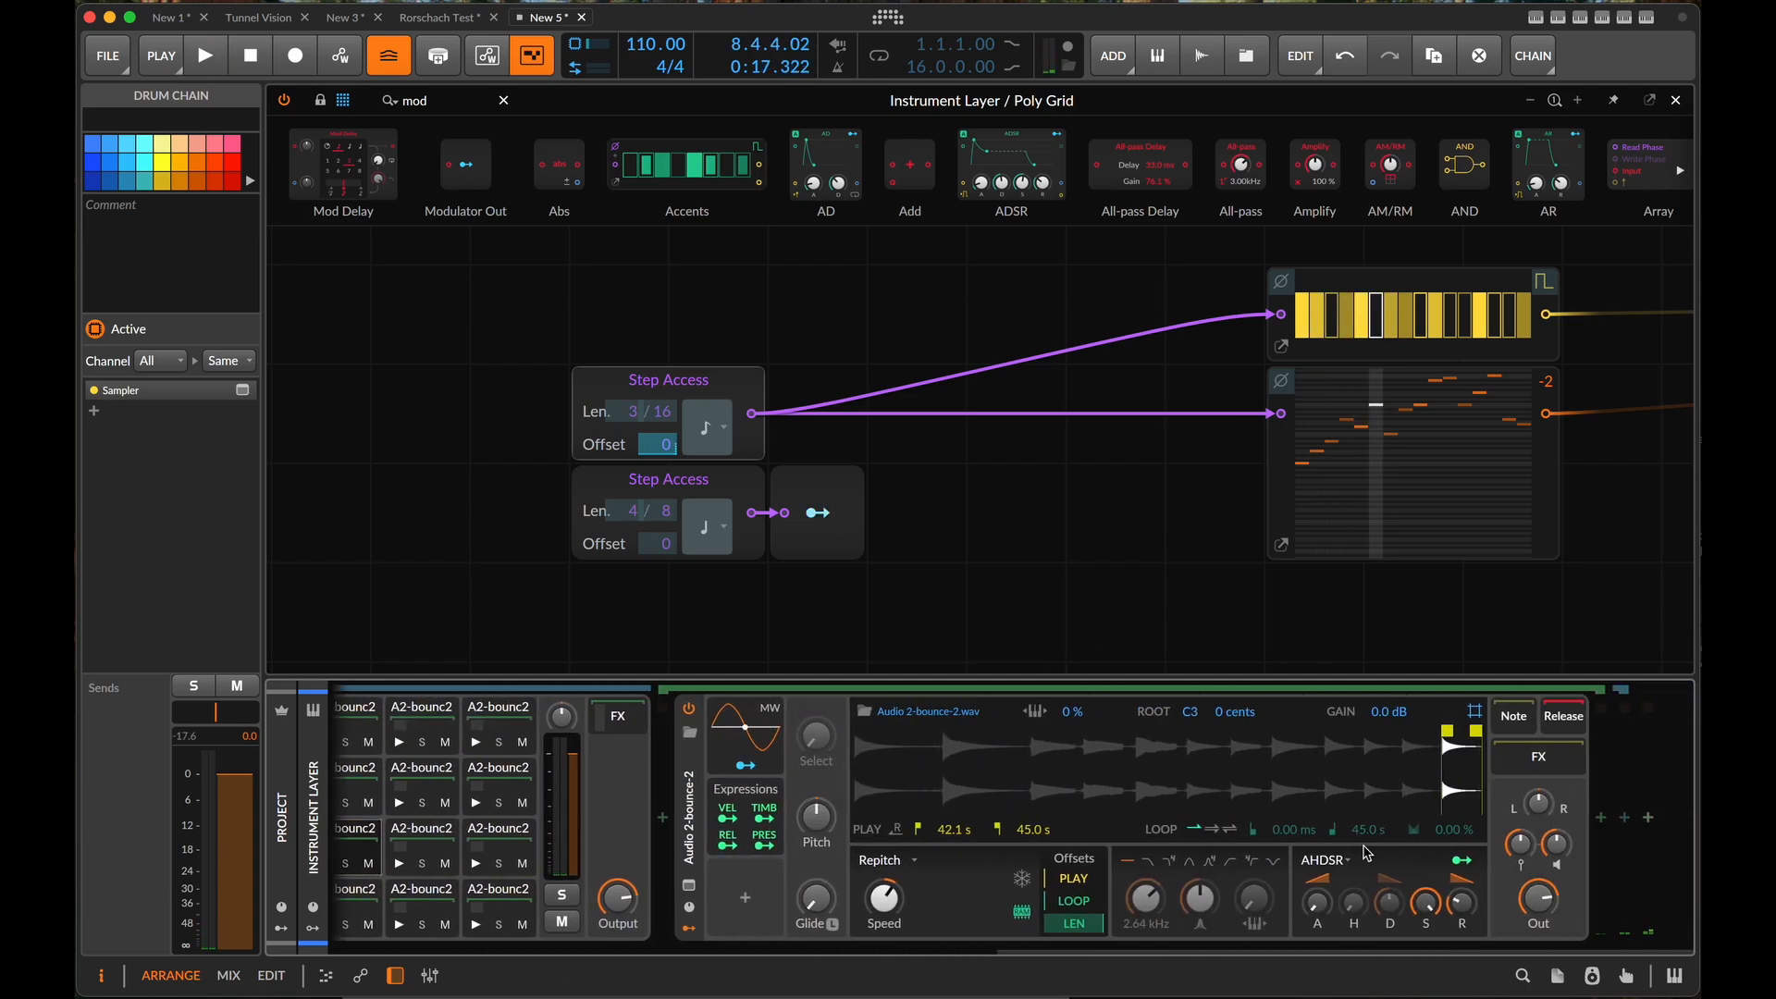
scroll(800, 773, "left", 3)
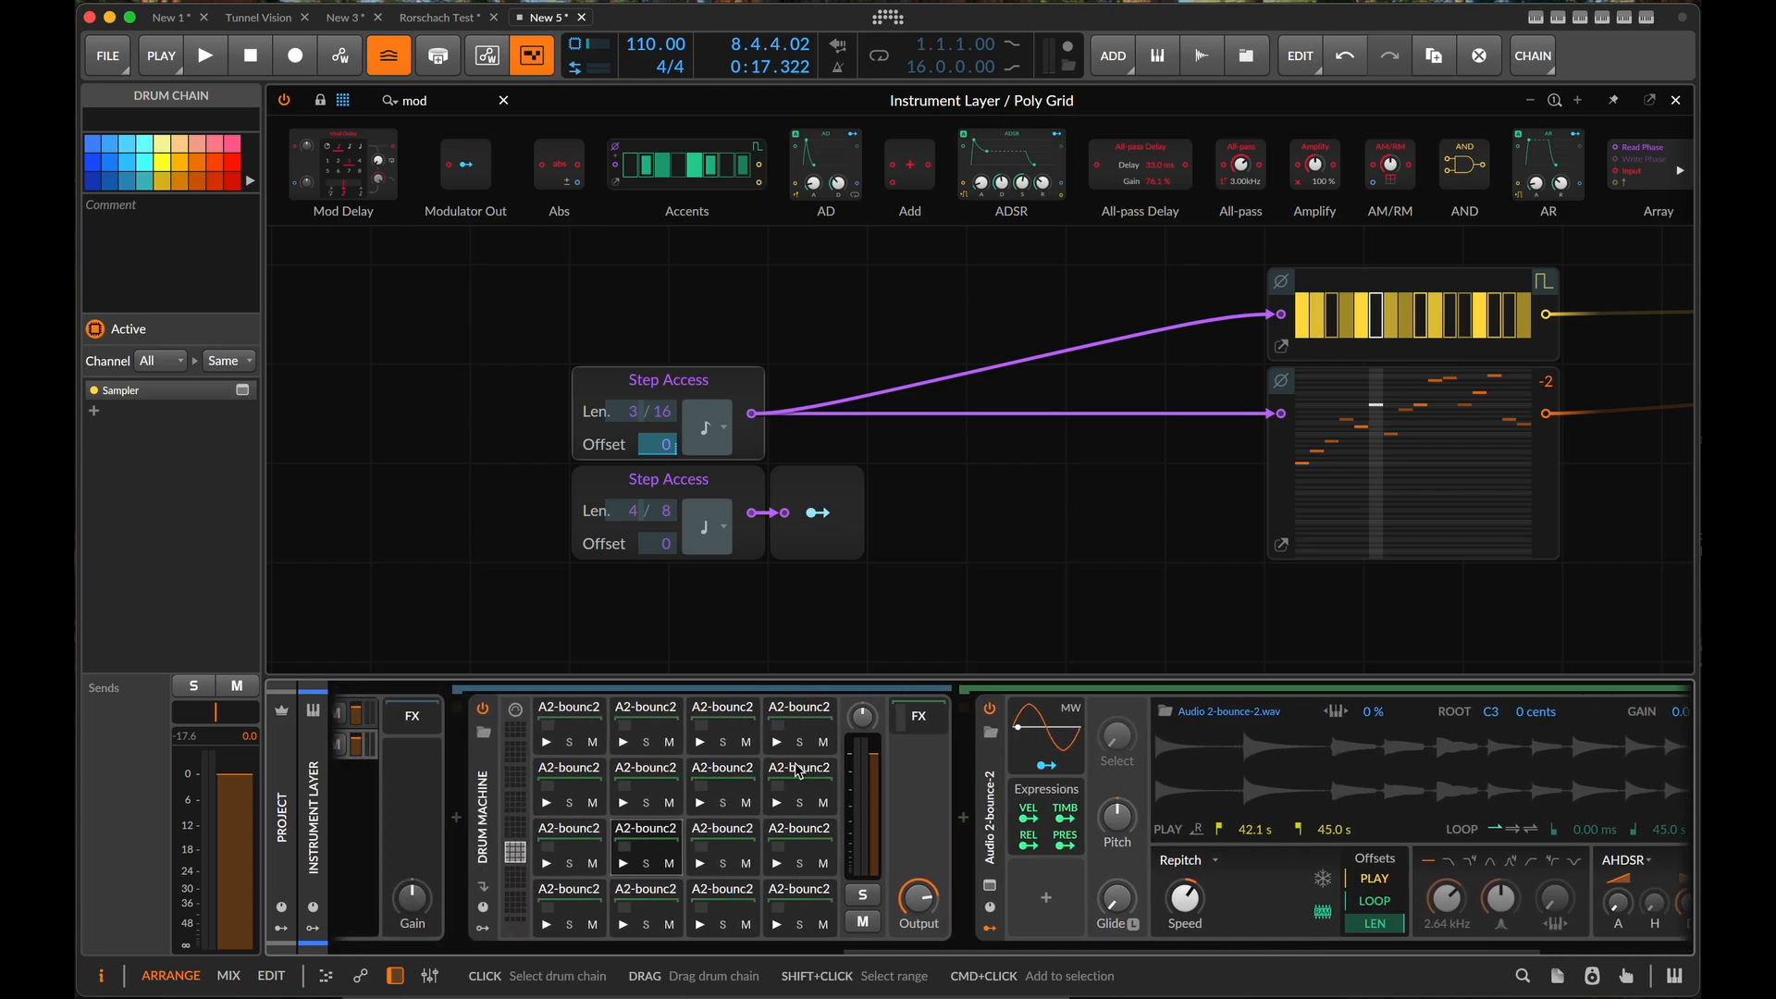
scroll(798, 772, "left", 3)
left_click(889, 495)
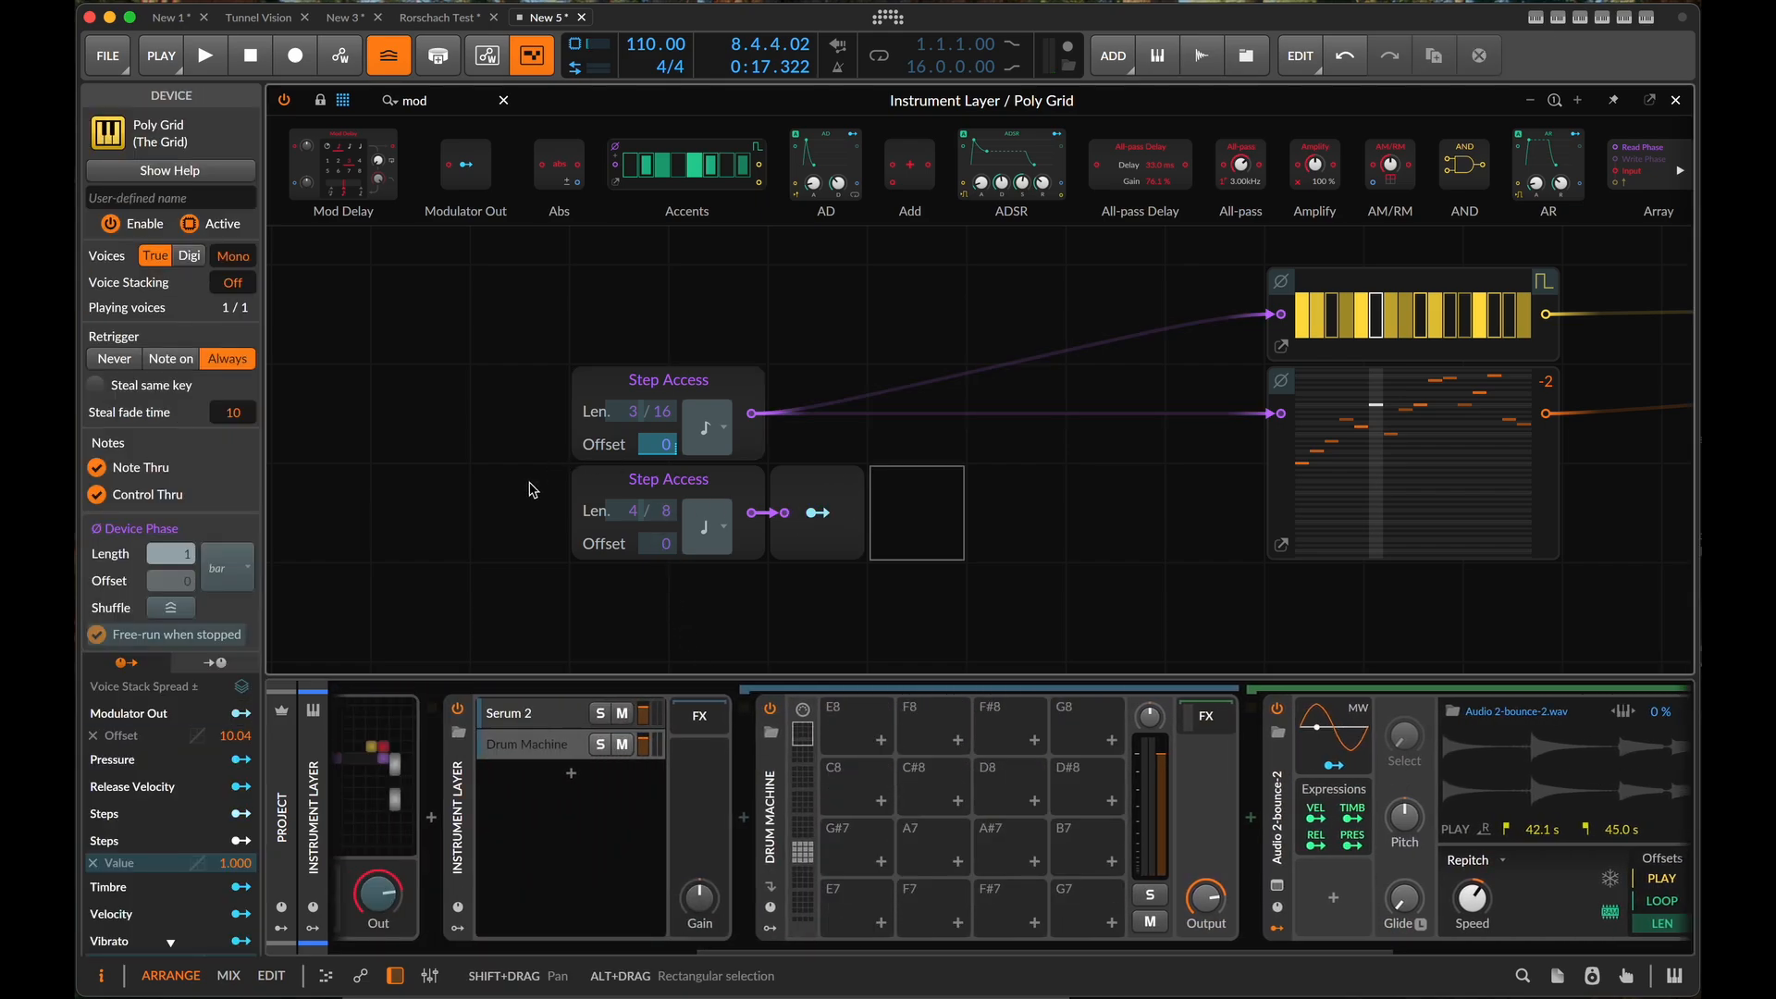
left_click_drag(513, 503, 876, 534)
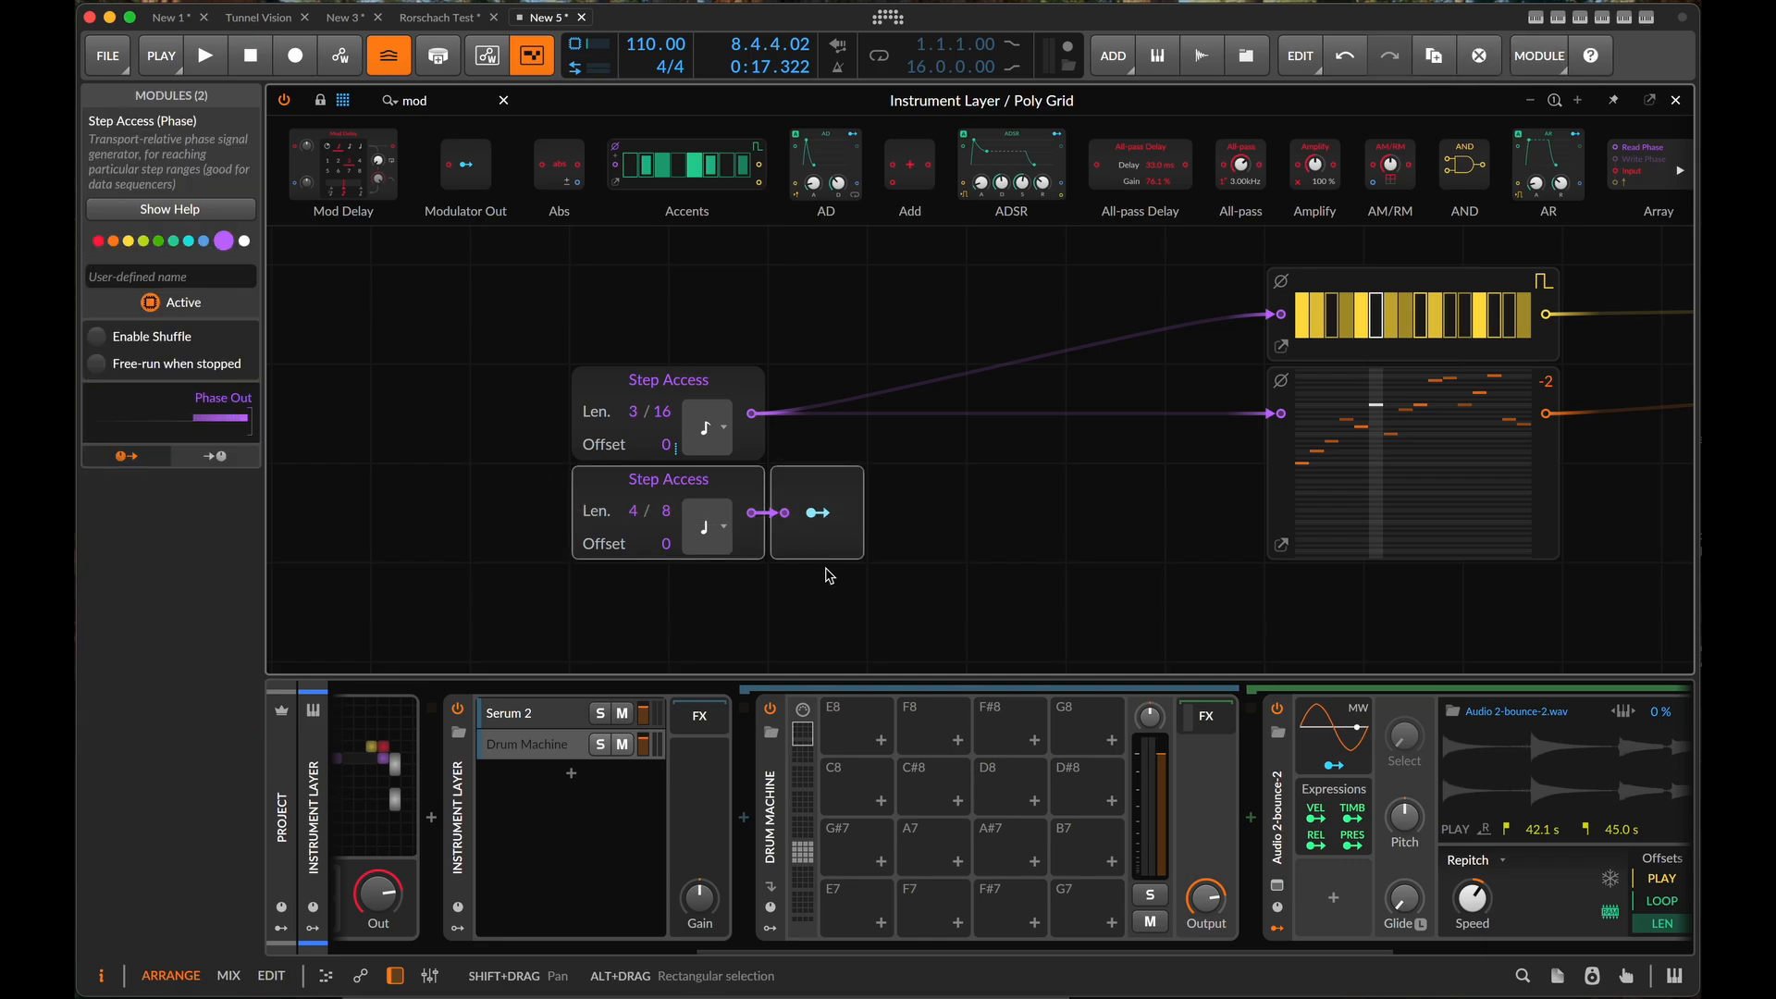
key("super+d")
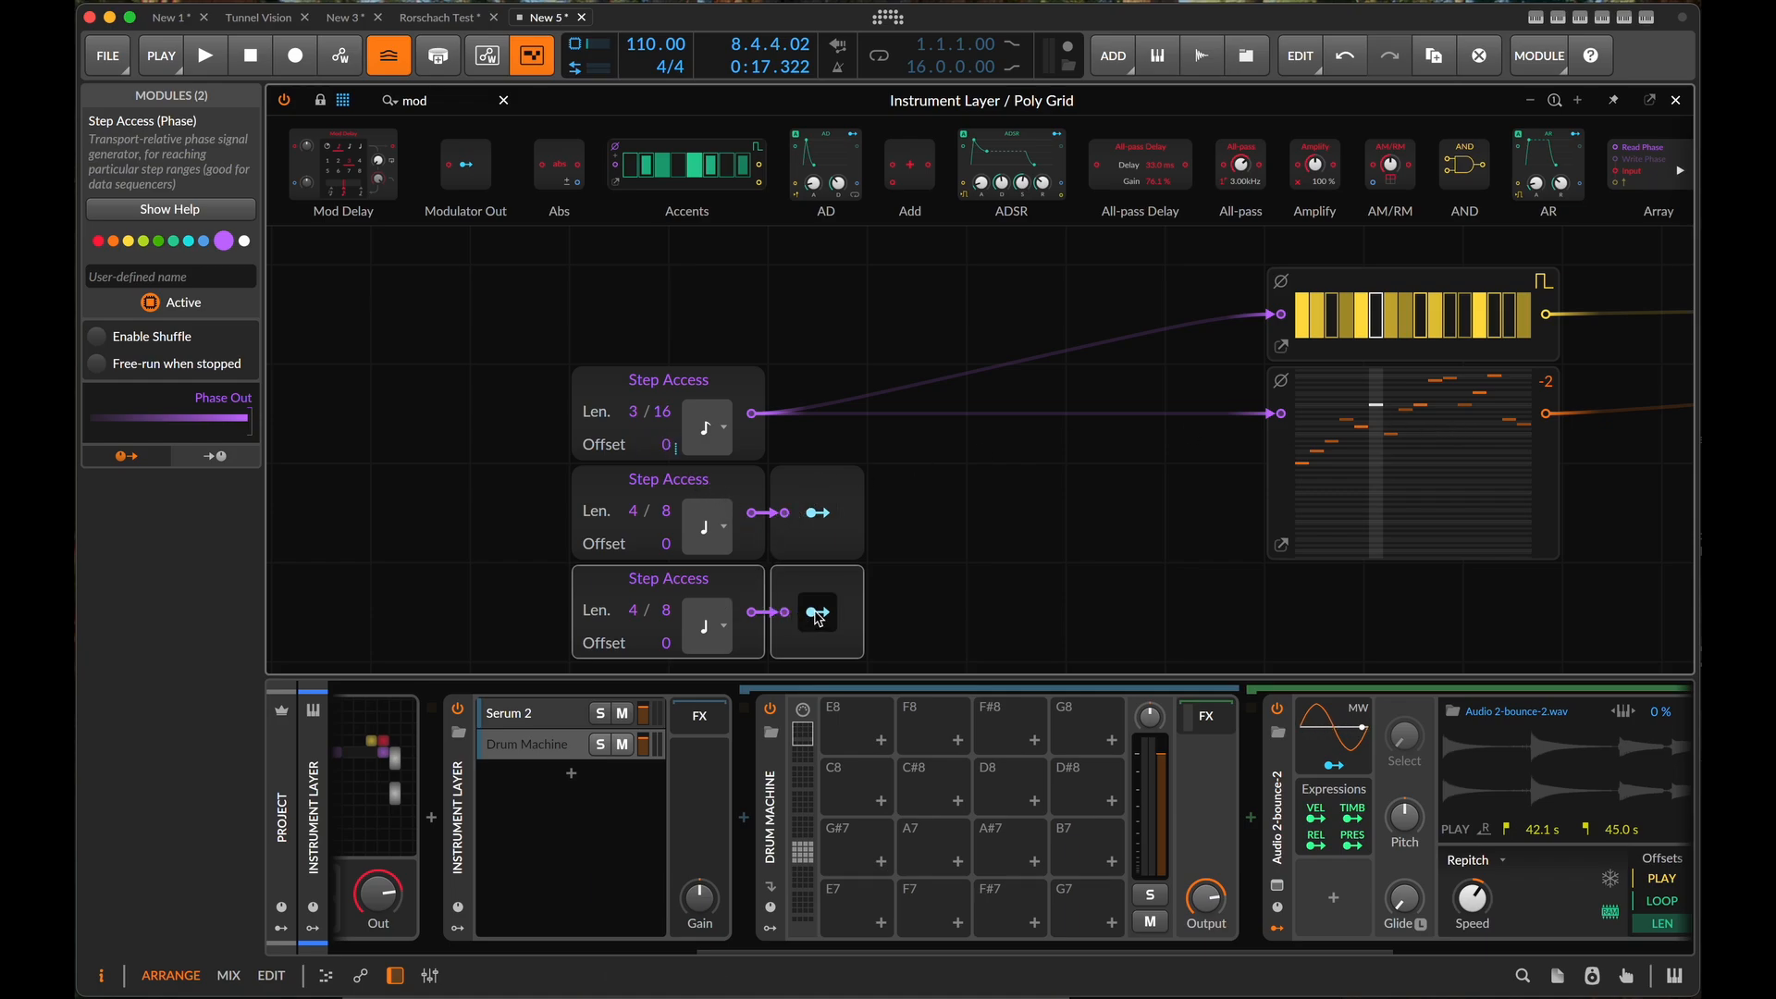
- Map the duplicated Modulator Out to the uppermost Step Access module's length with a modulation amount of 10.71
left_click(817, 612)
left_click_drag(662, 412, 662, 389)
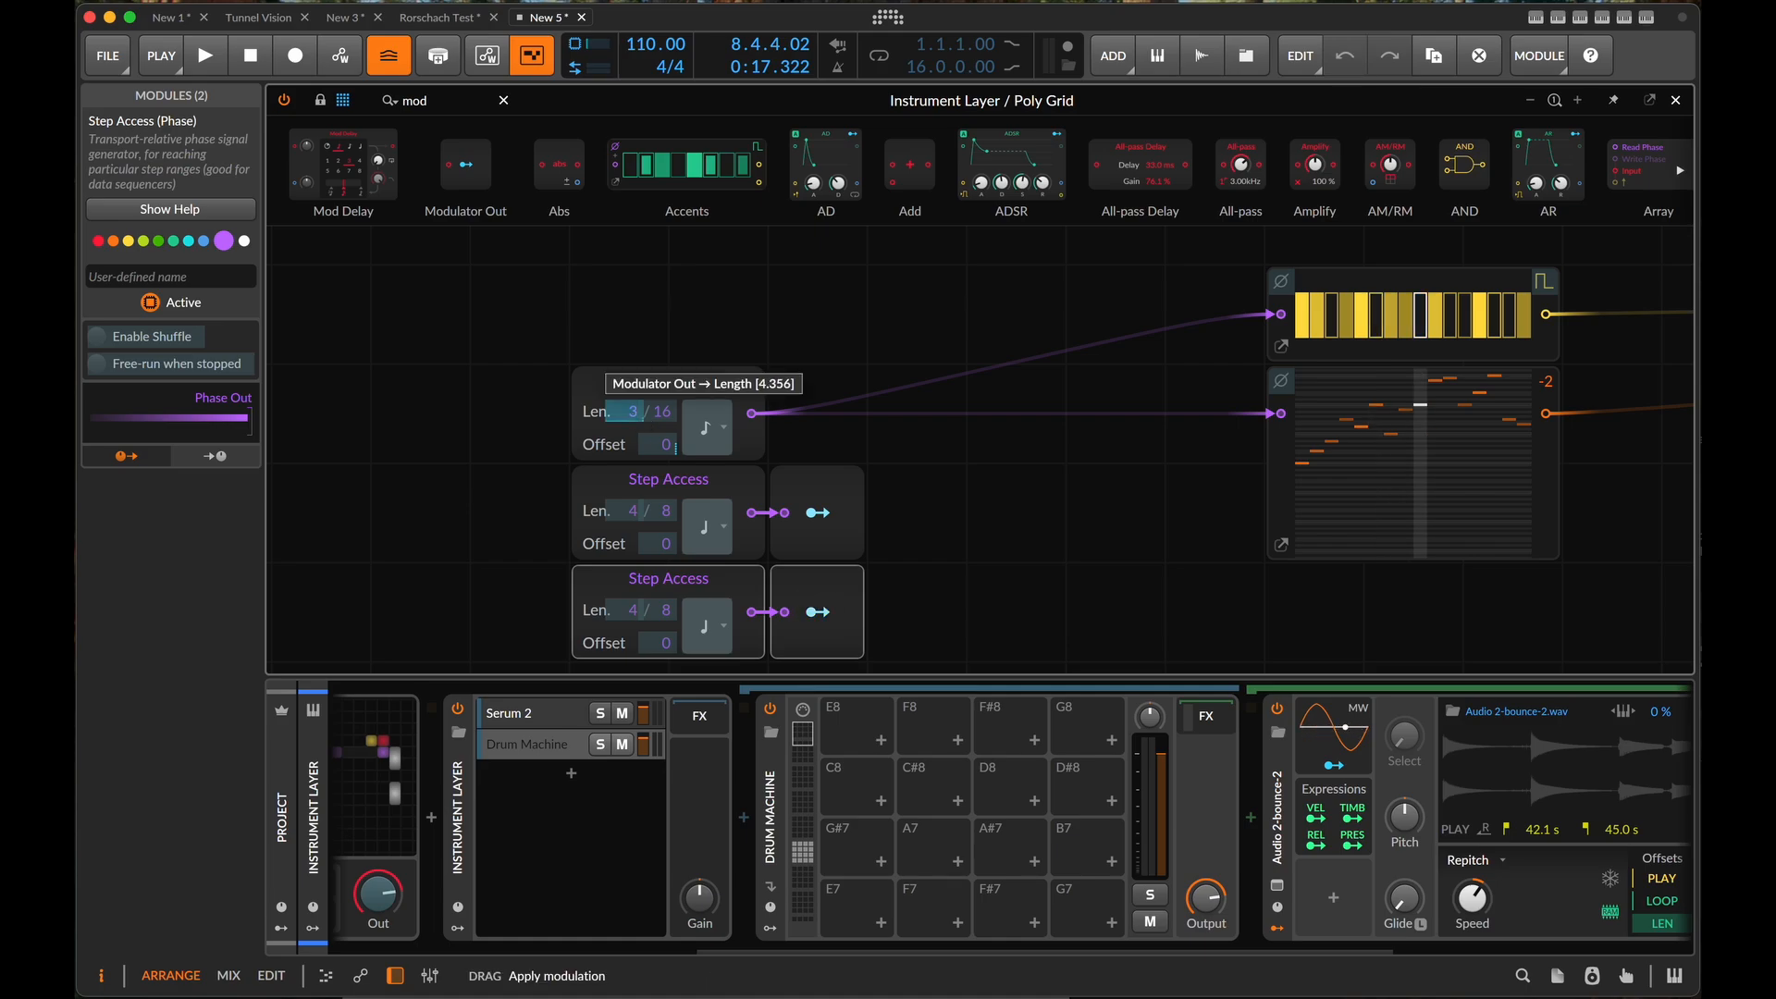
mouse_move(663, 389)
left_mouse_down()
mouse_move(663, 370)
mouse_move(634, 408)
left_mouse_up()
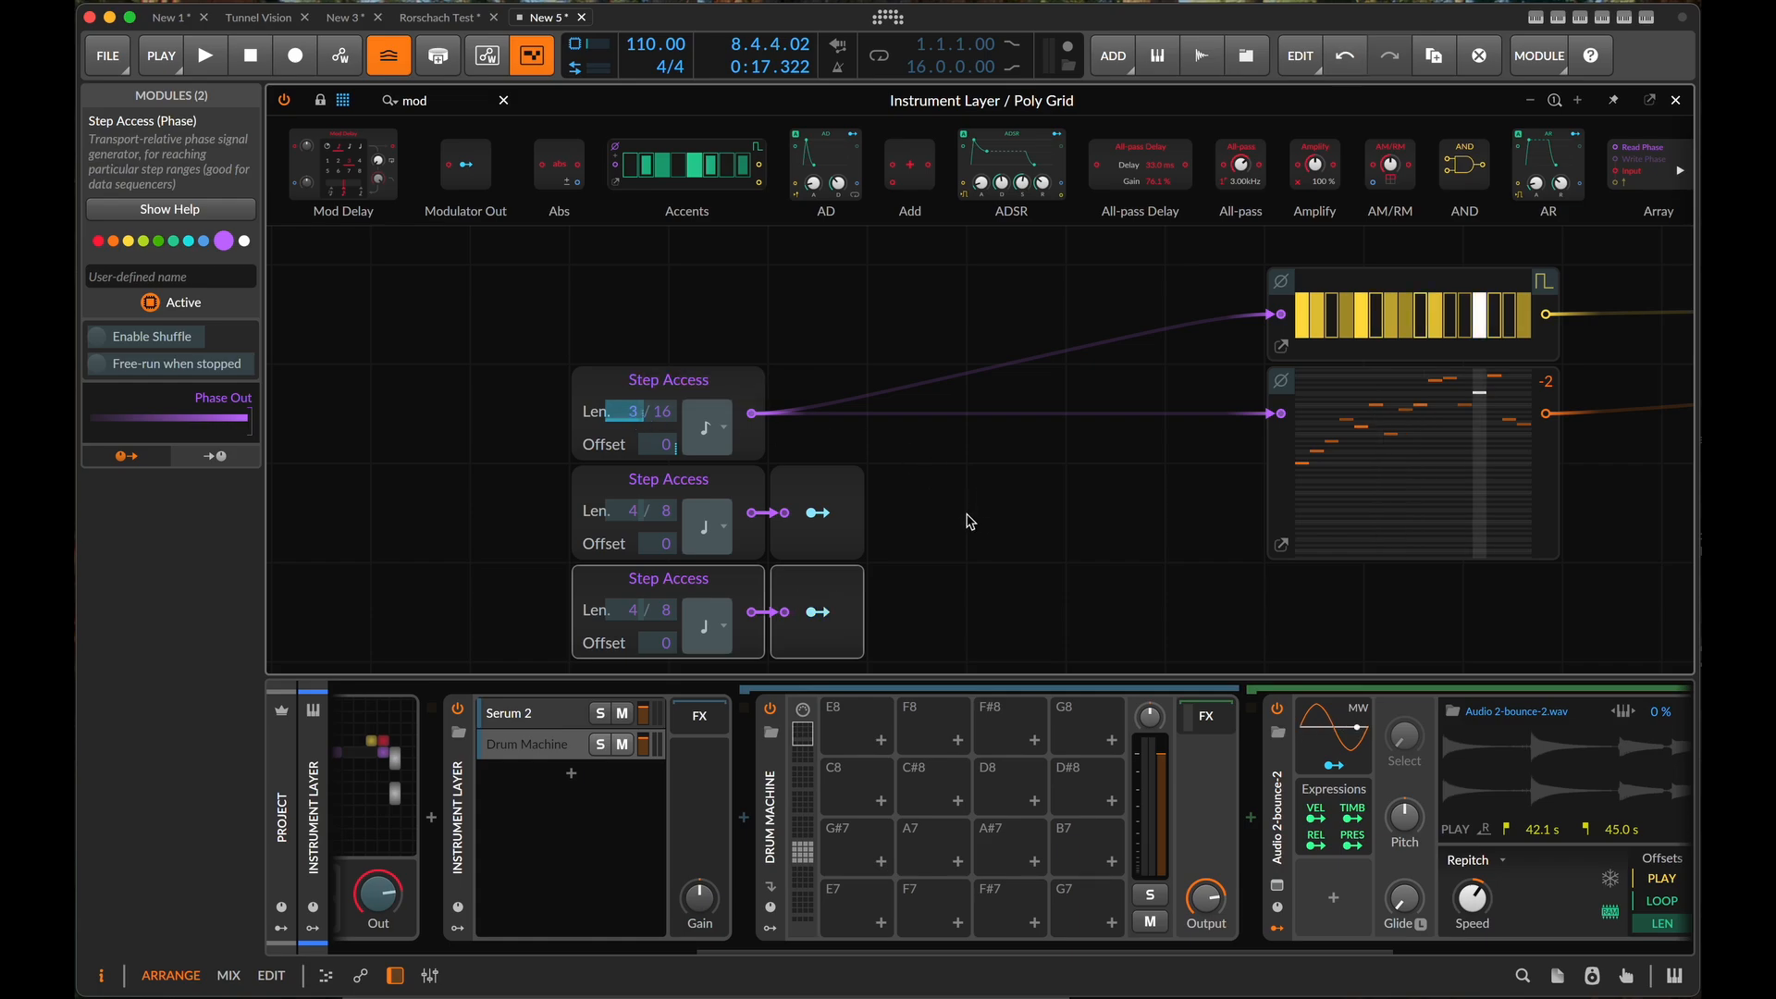
left_click(853, 536)
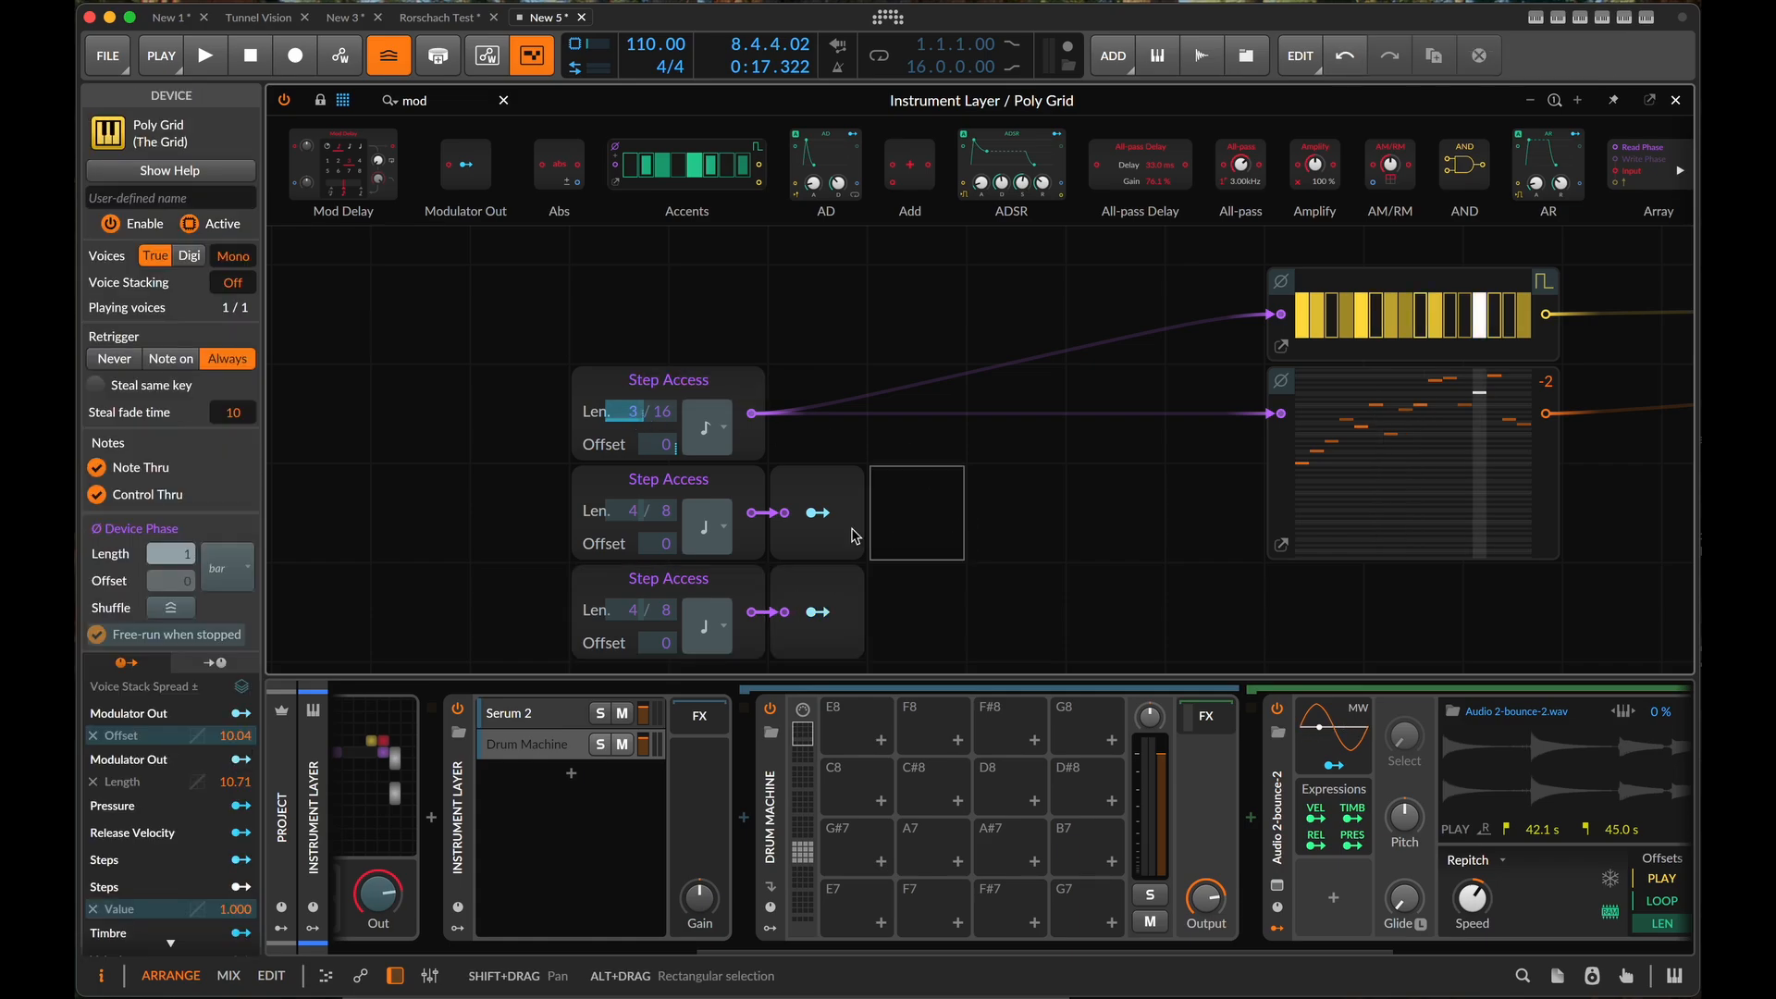
left_click(577, 602)
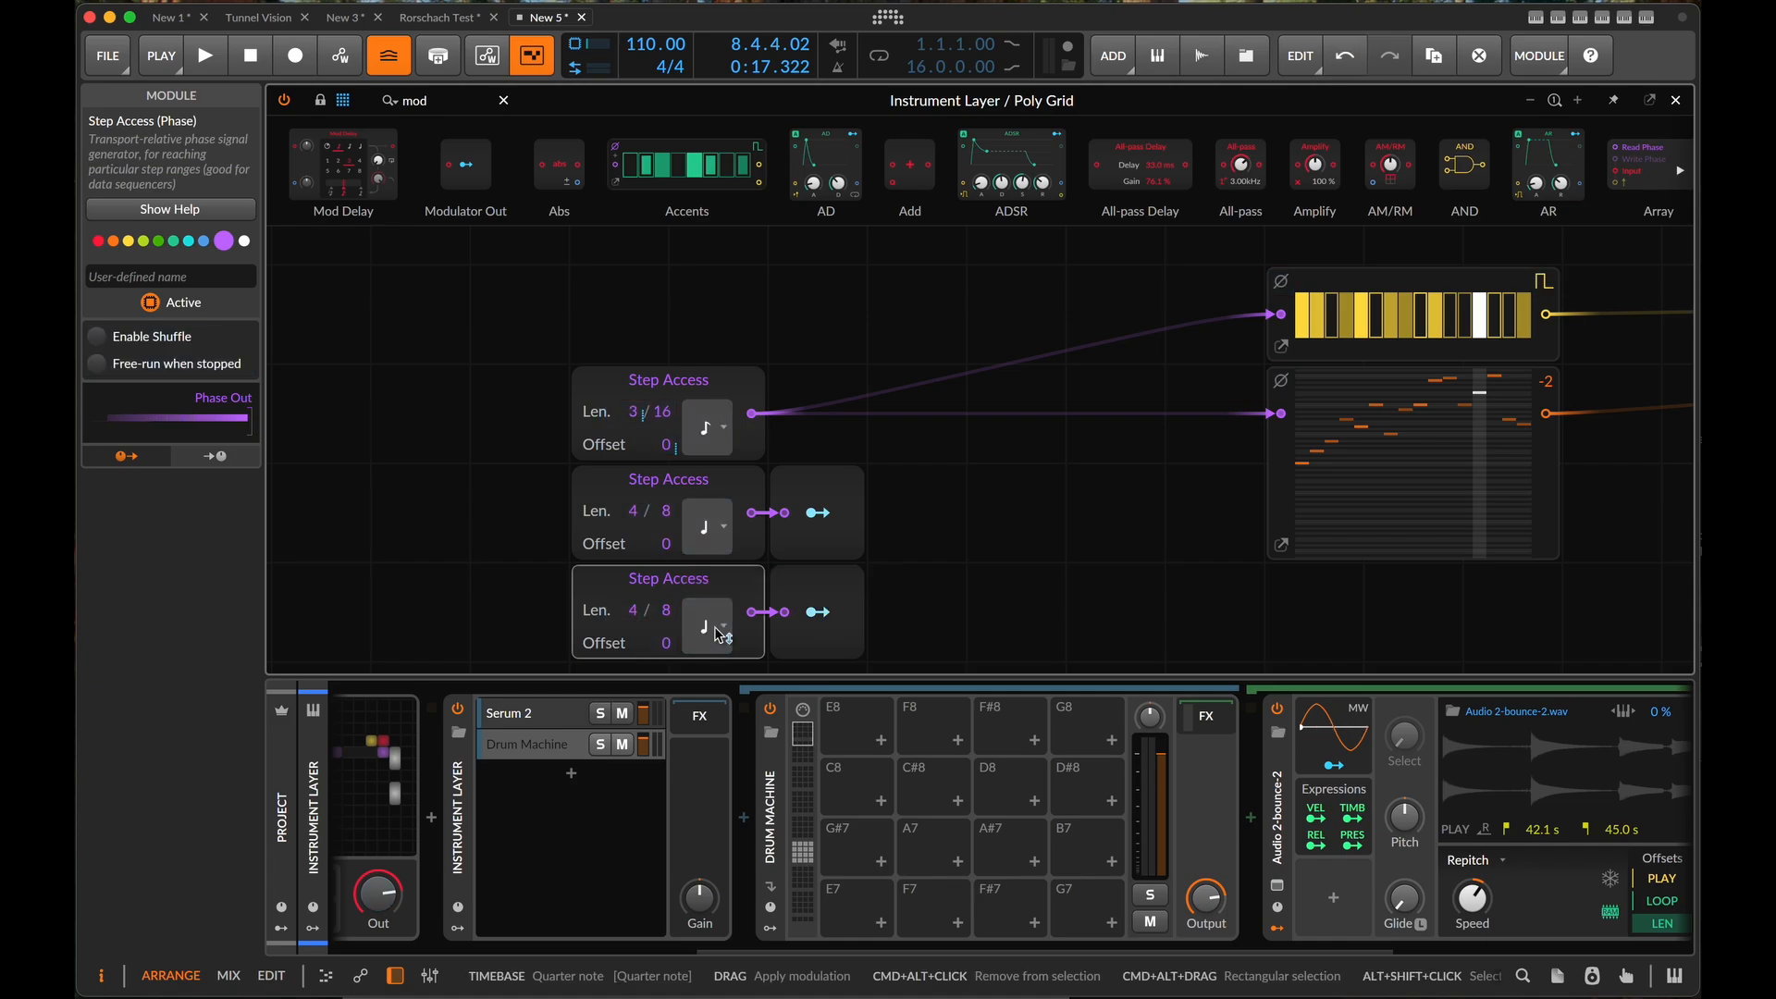
left_click(718, 632)
left_click(779, 693)
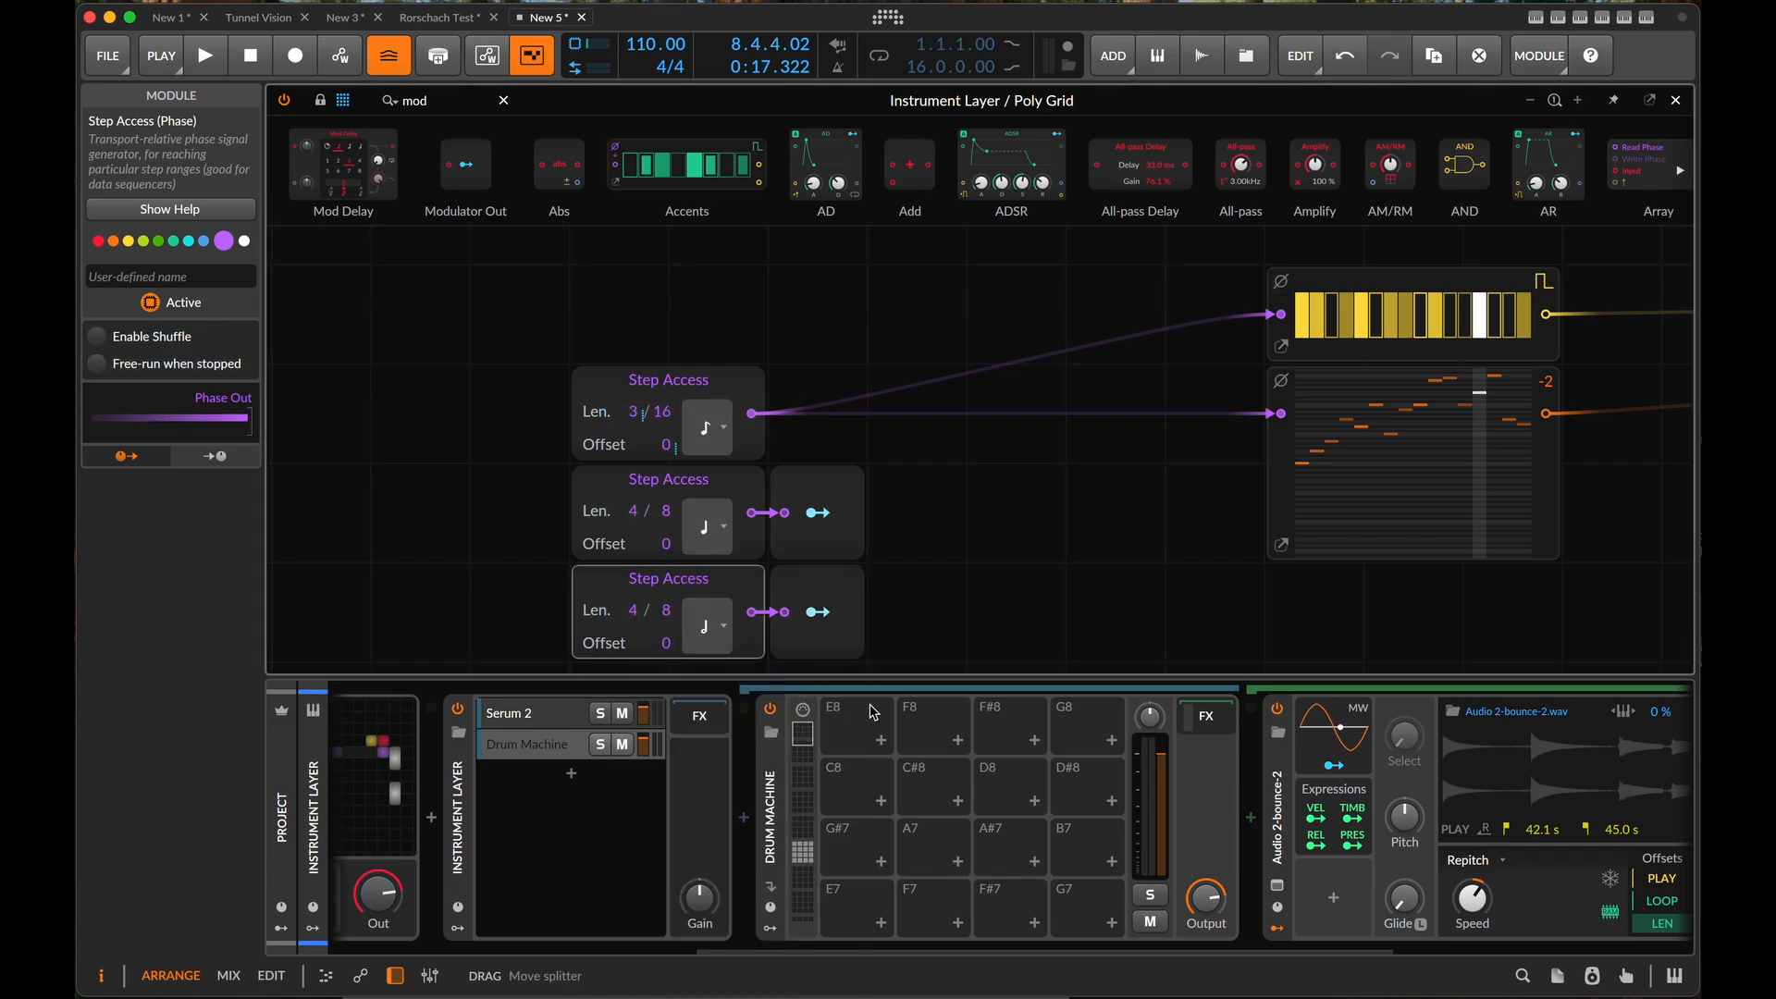
- Play the patch, lower the threshold of the Compressor+ after the Drum Machine and raise its ratio
key("space")
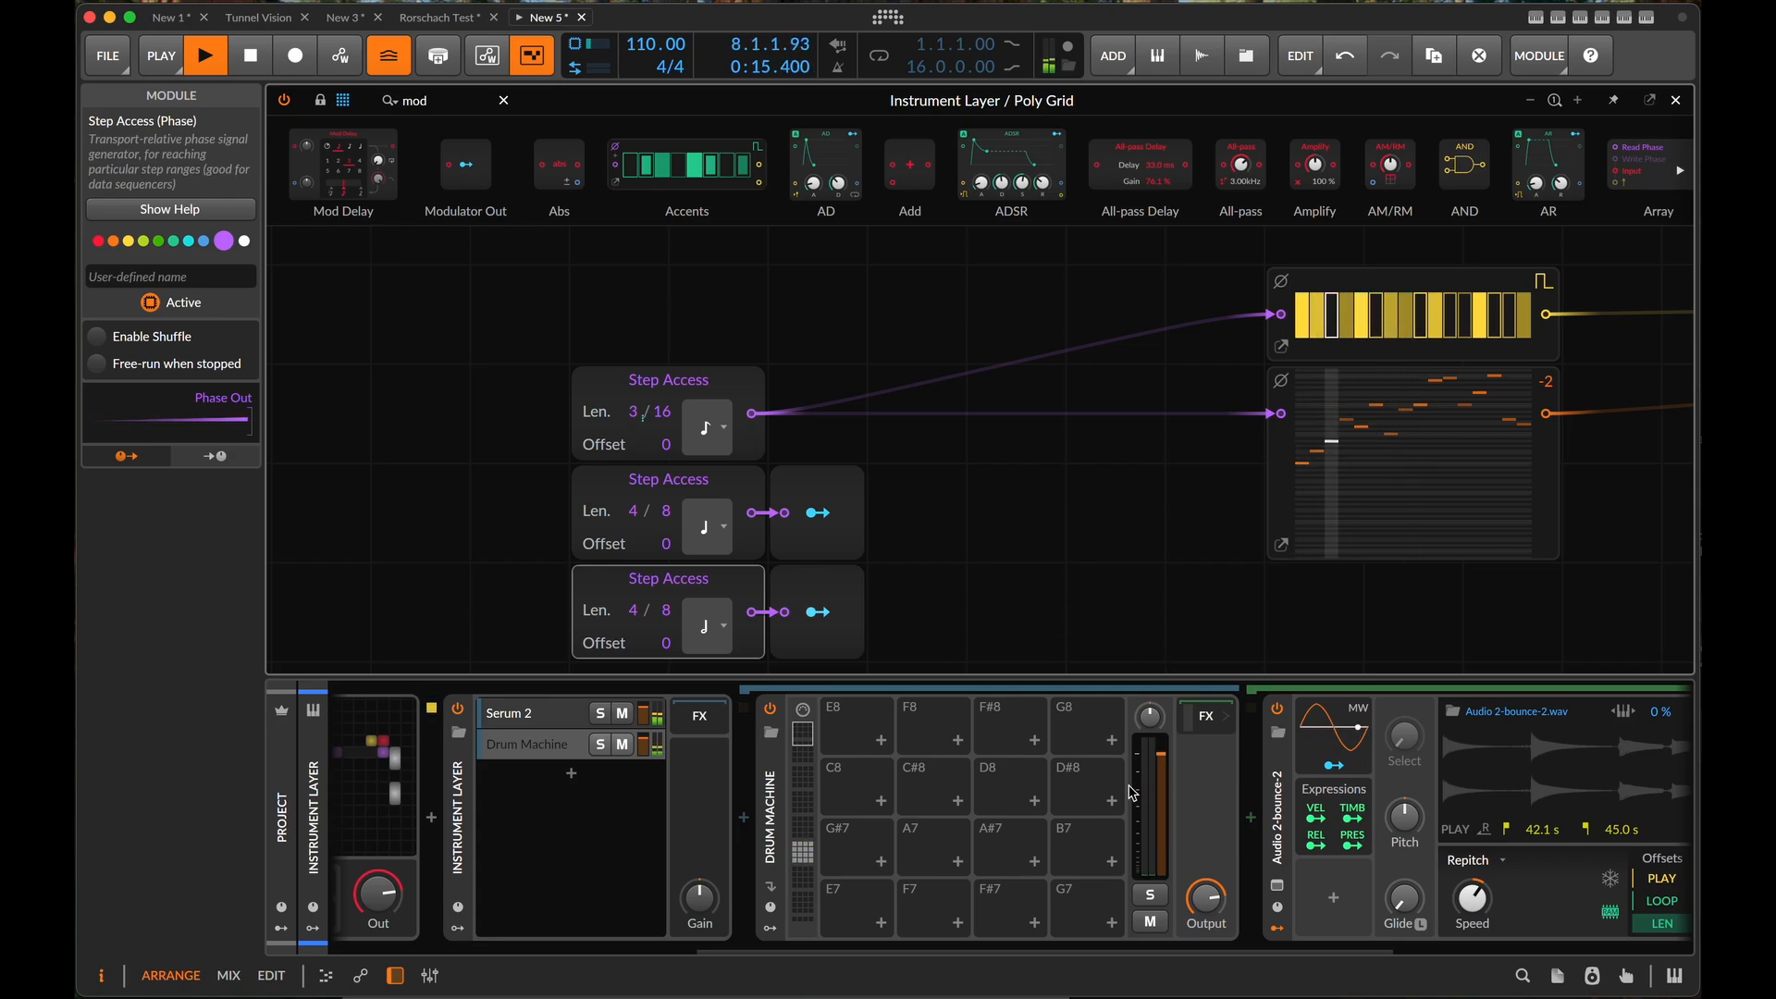
scroll(1132, 792, "right", 6)
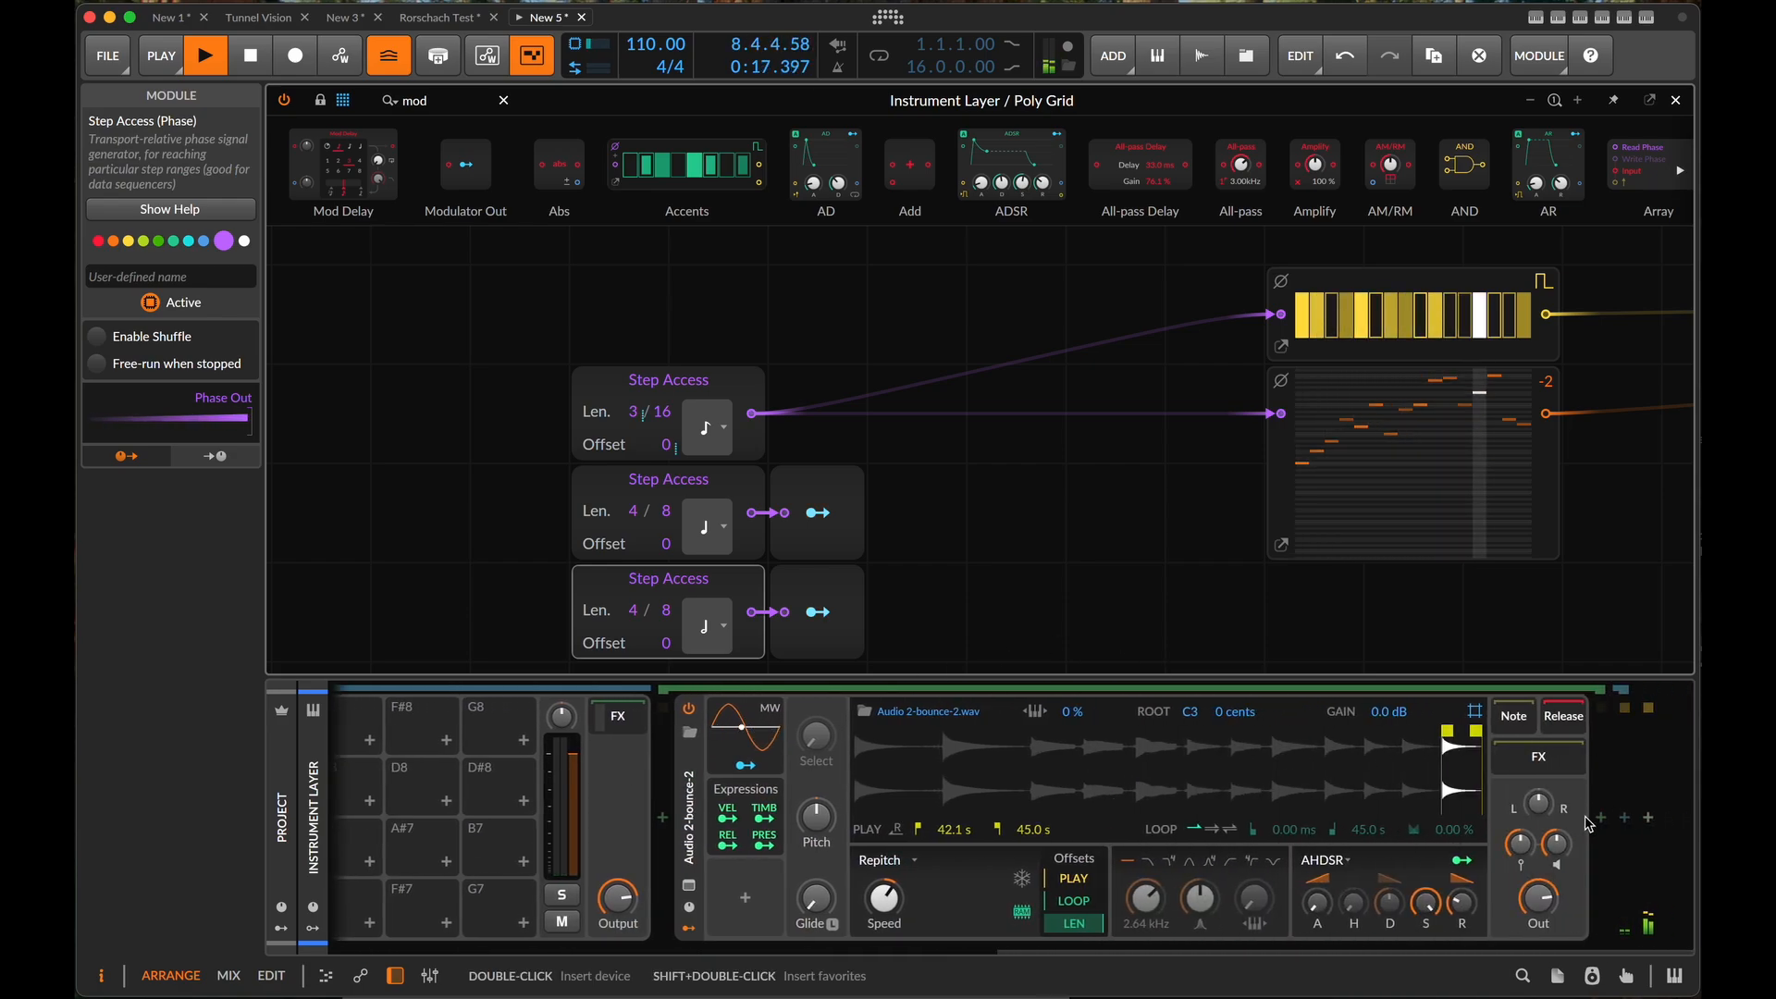
scroll(772, 828, "left", 2)
left_click(790, 717)
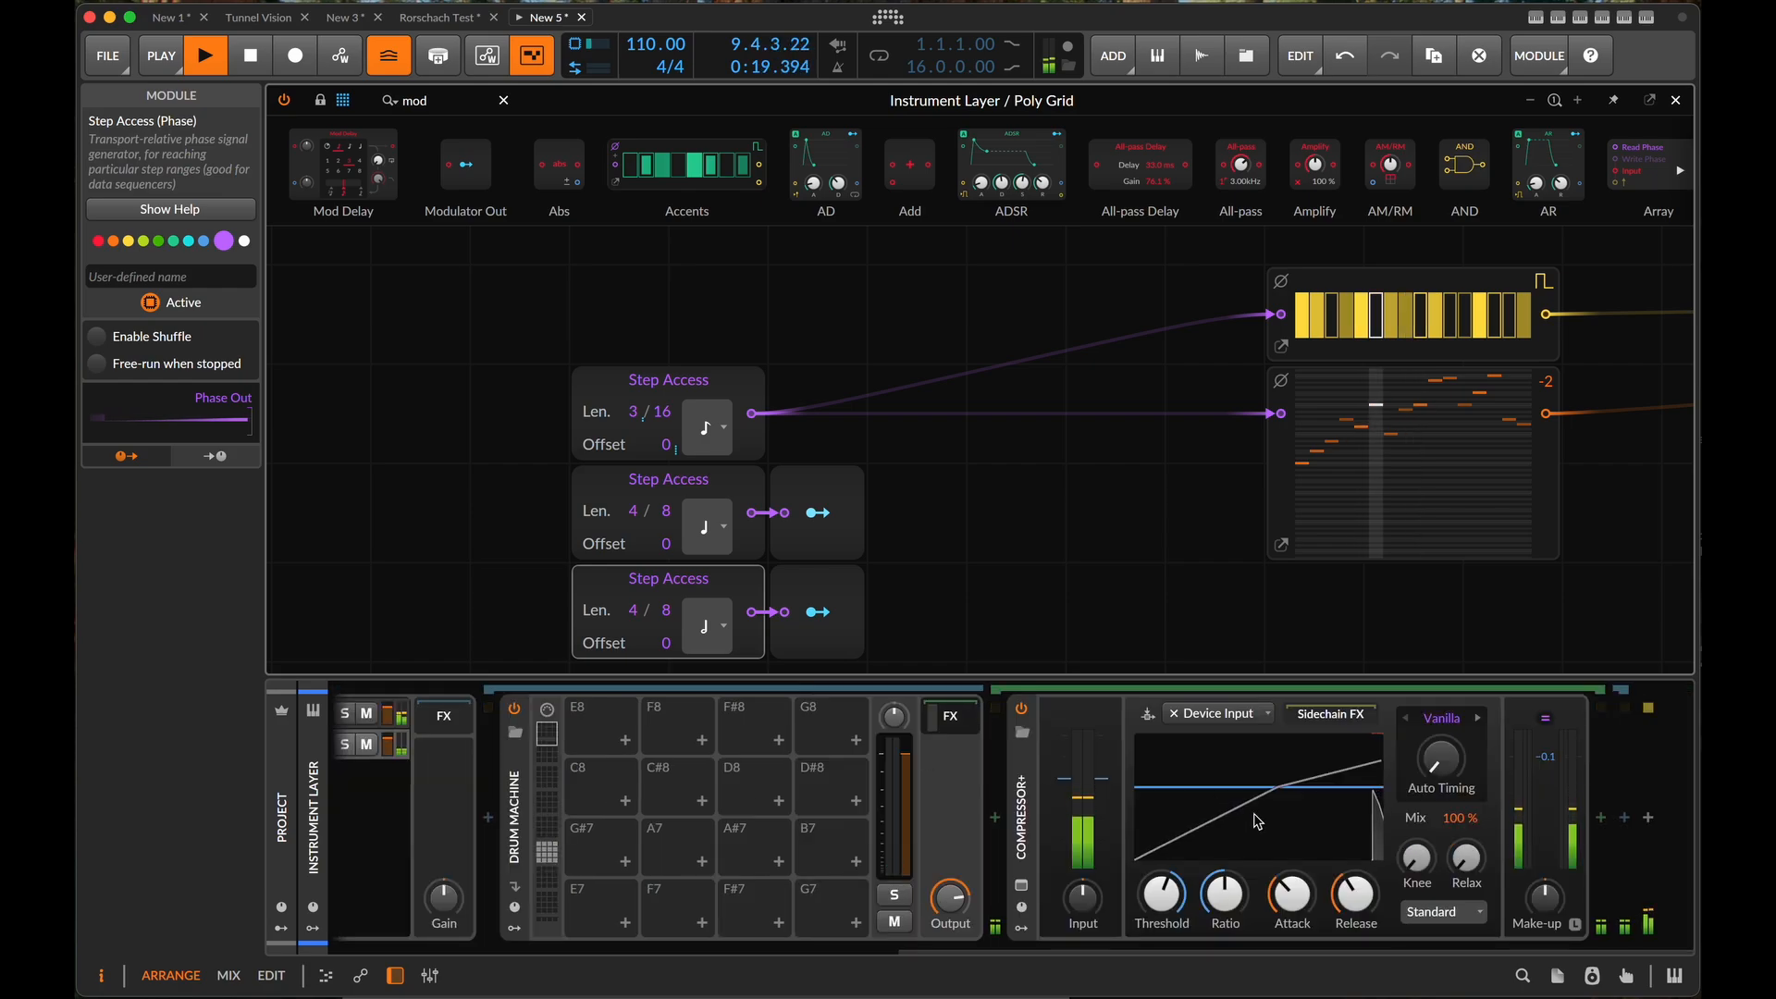
left_click_drag(1333, 805, 1333, 827)
left_click_drag(1226, 895, 1226, 866)
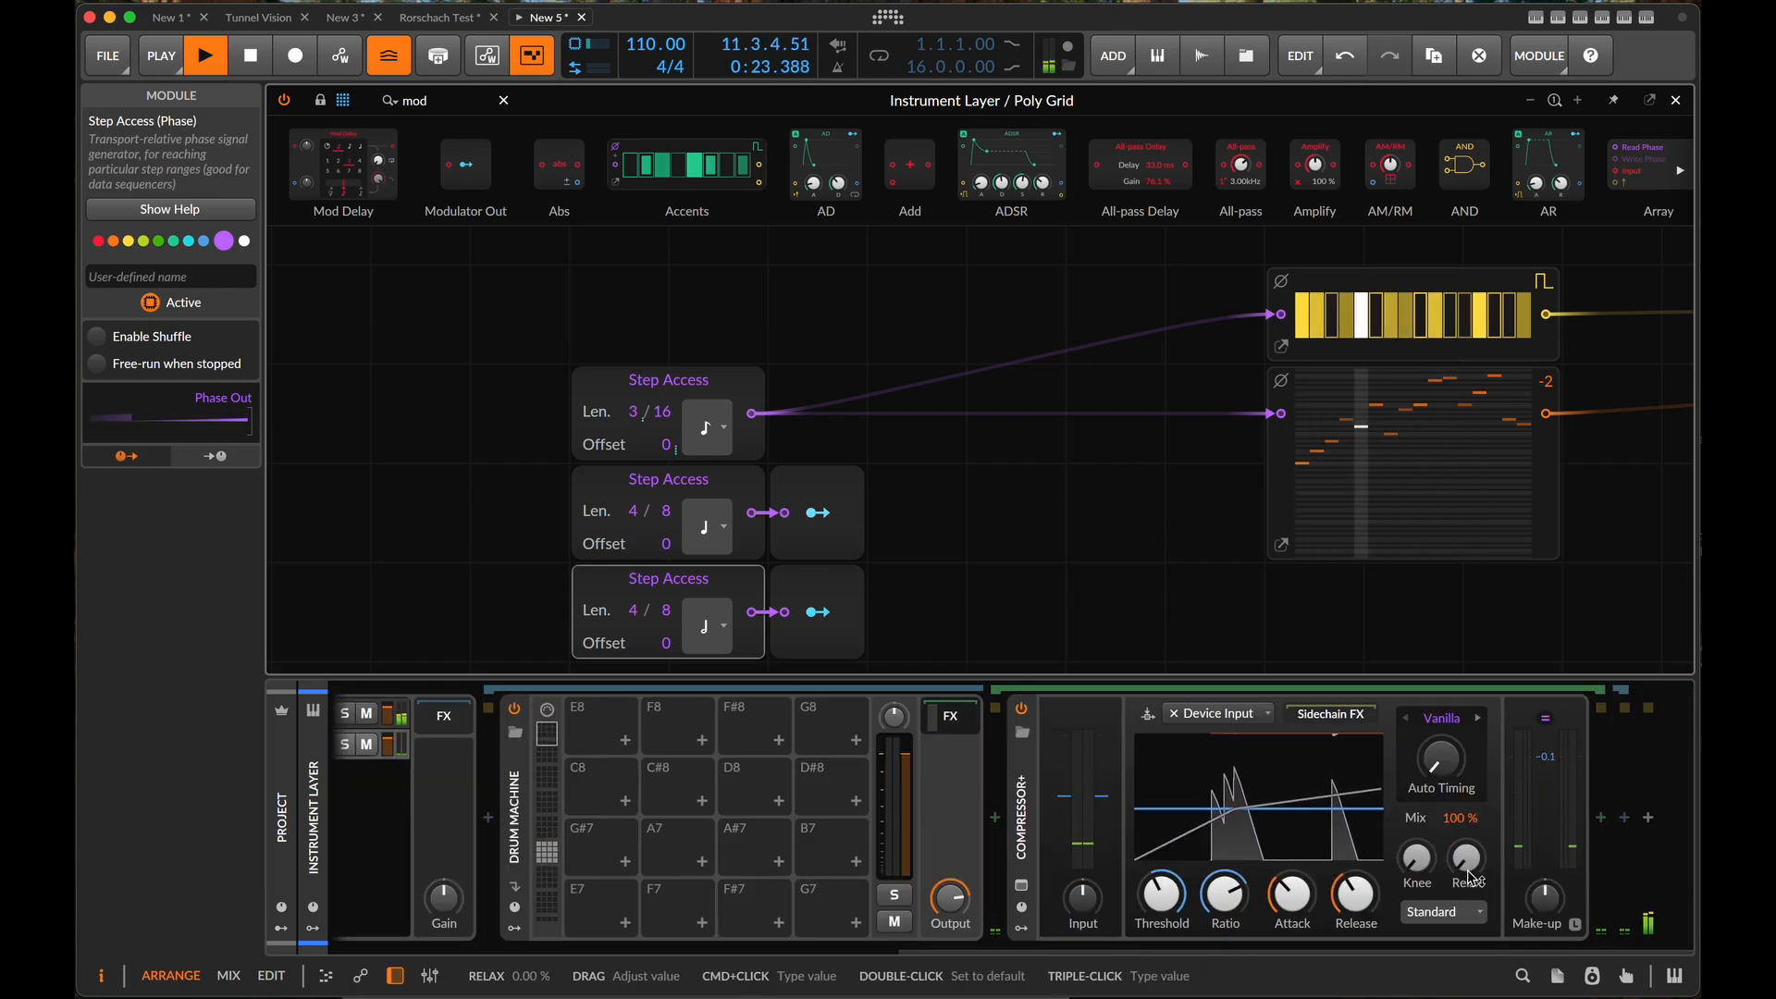
- Set the Compressor+ to Dual mode with the Glue character and the Transistor VCA color
left_click(1432, 912)
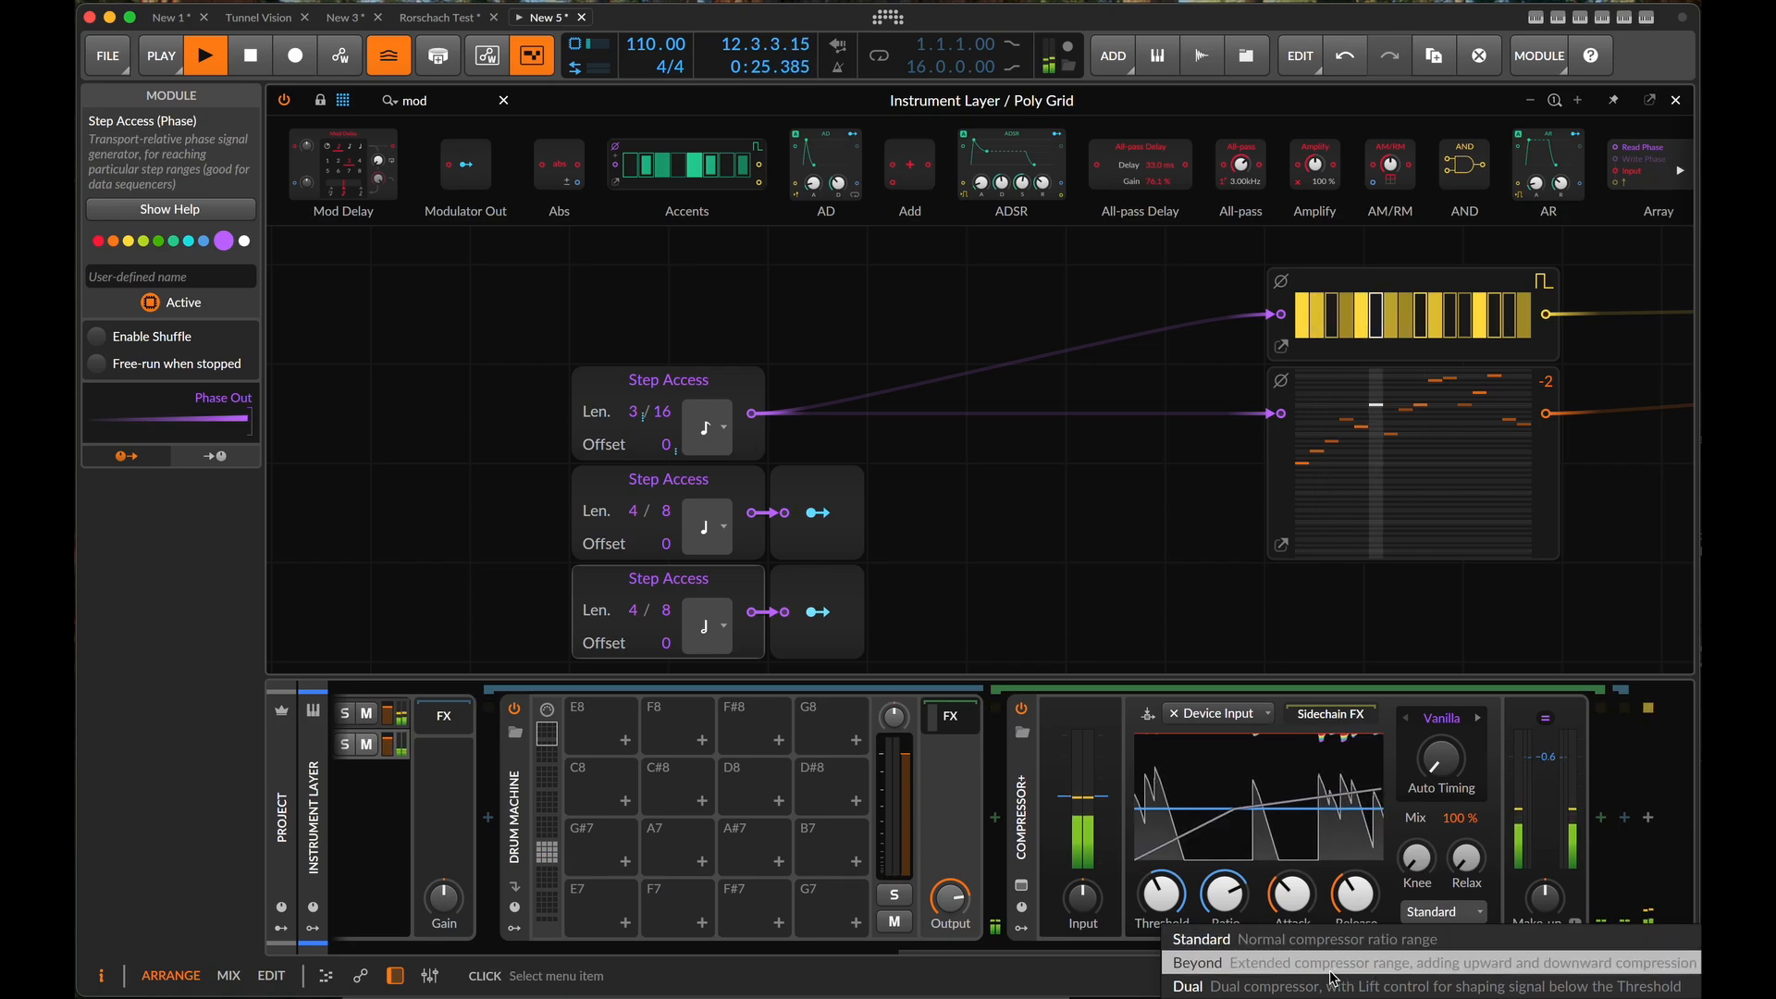
left_click(1418, 986)
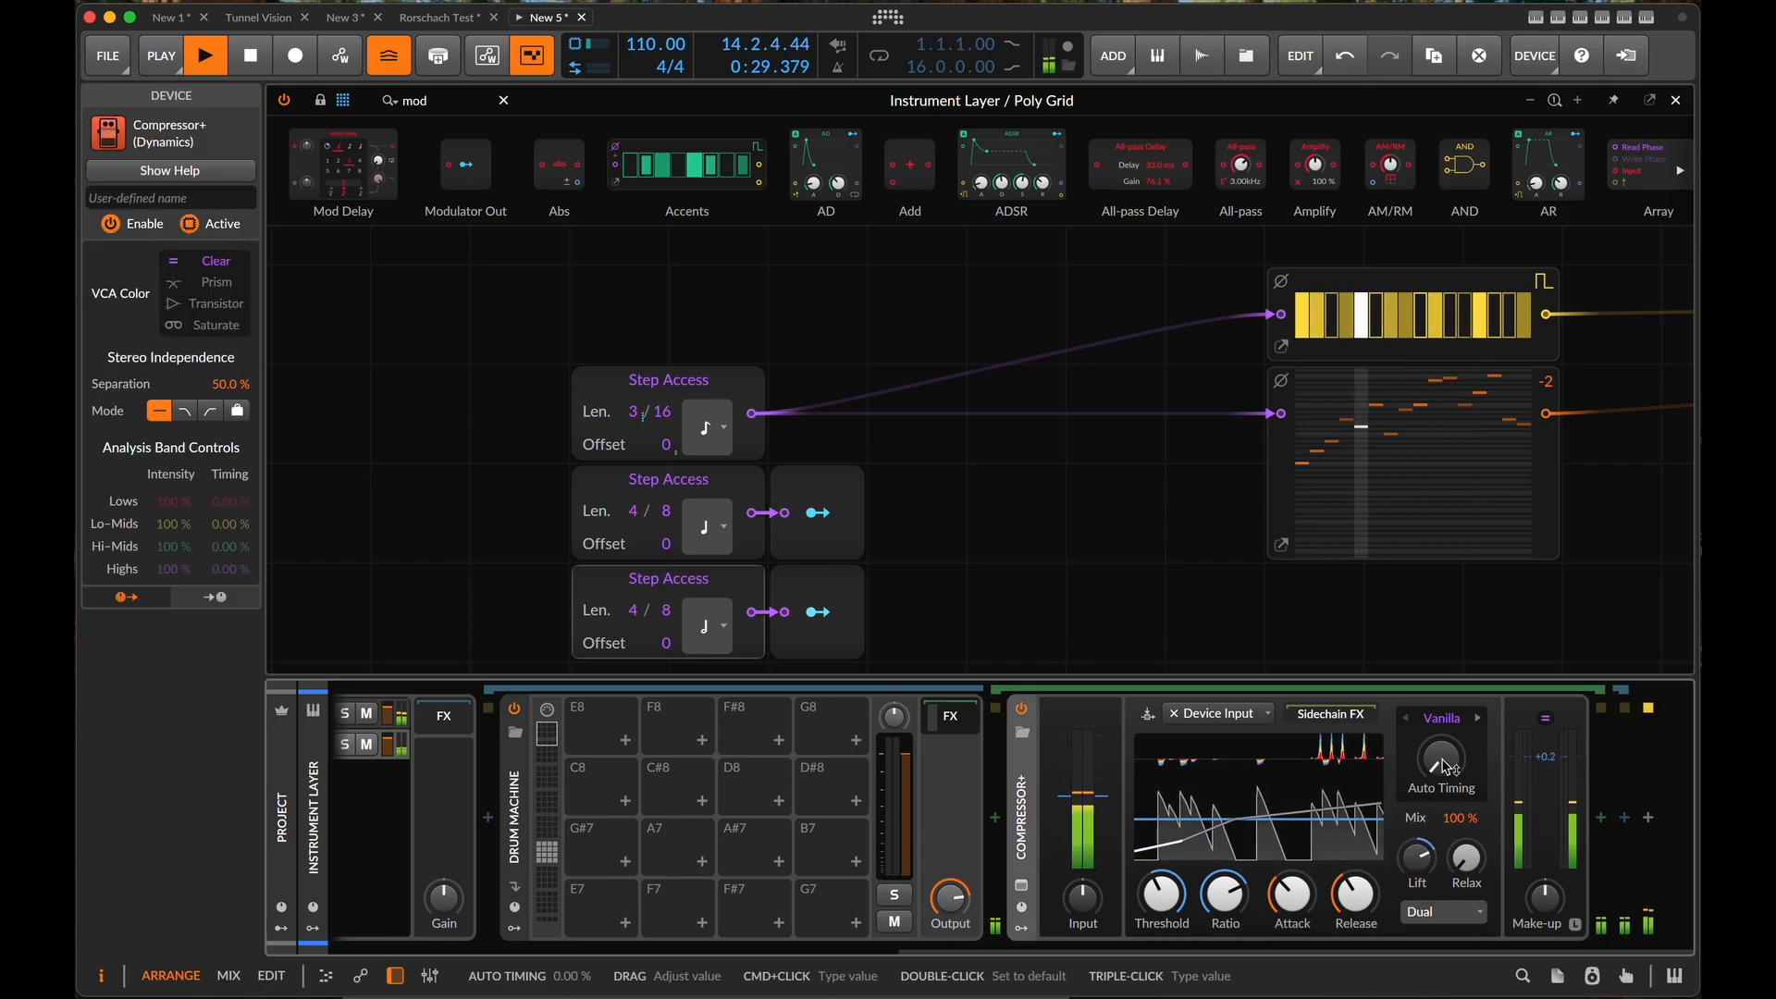
left_click(1441, 717)
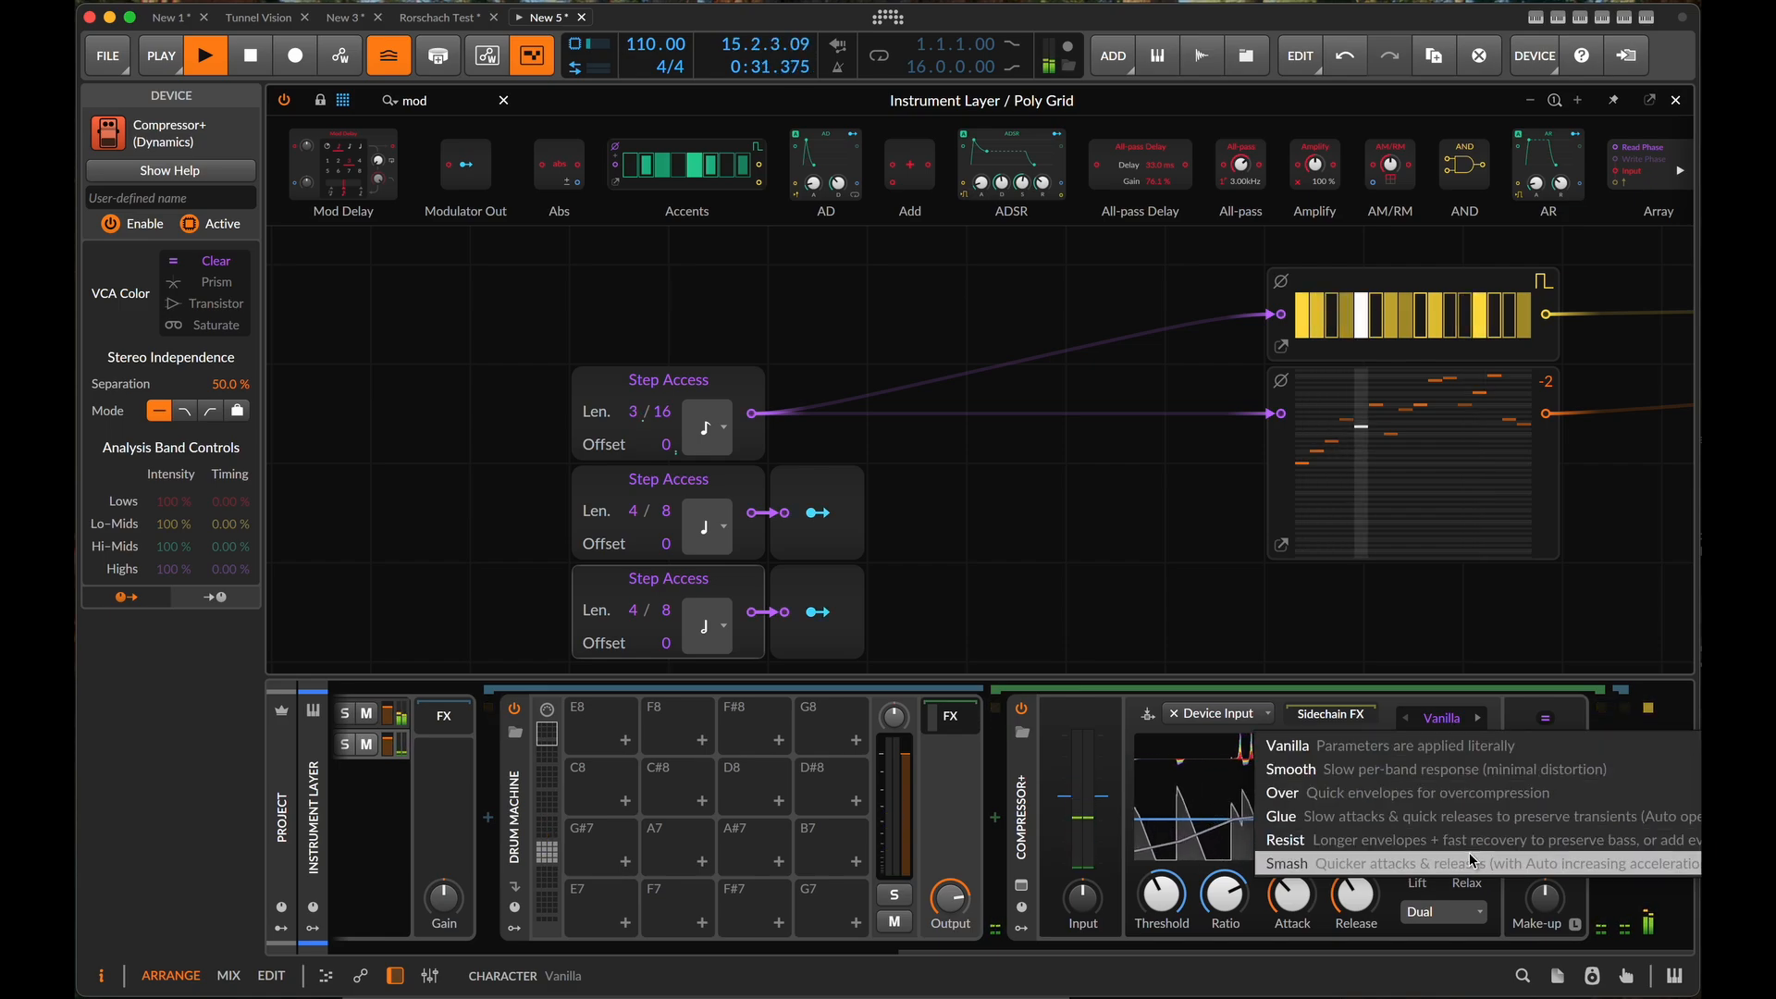
left_click(1452, 816)
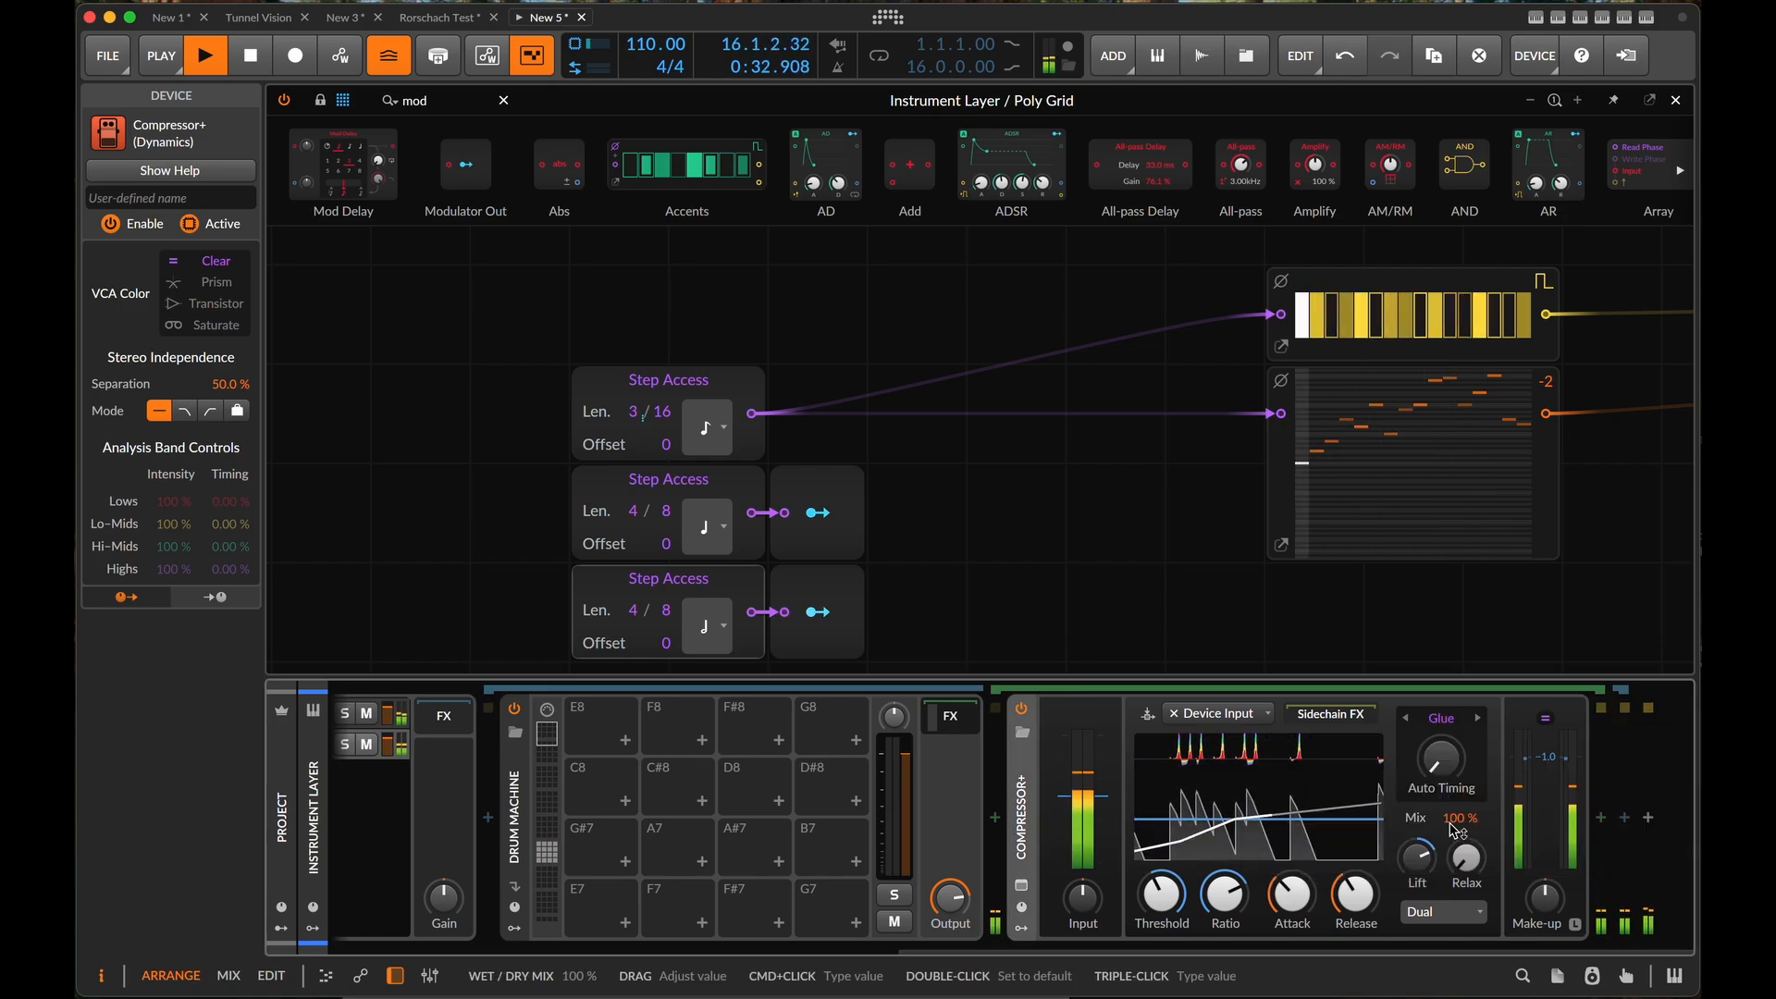
left_click(1545, 718)
left_click(1527, 805)
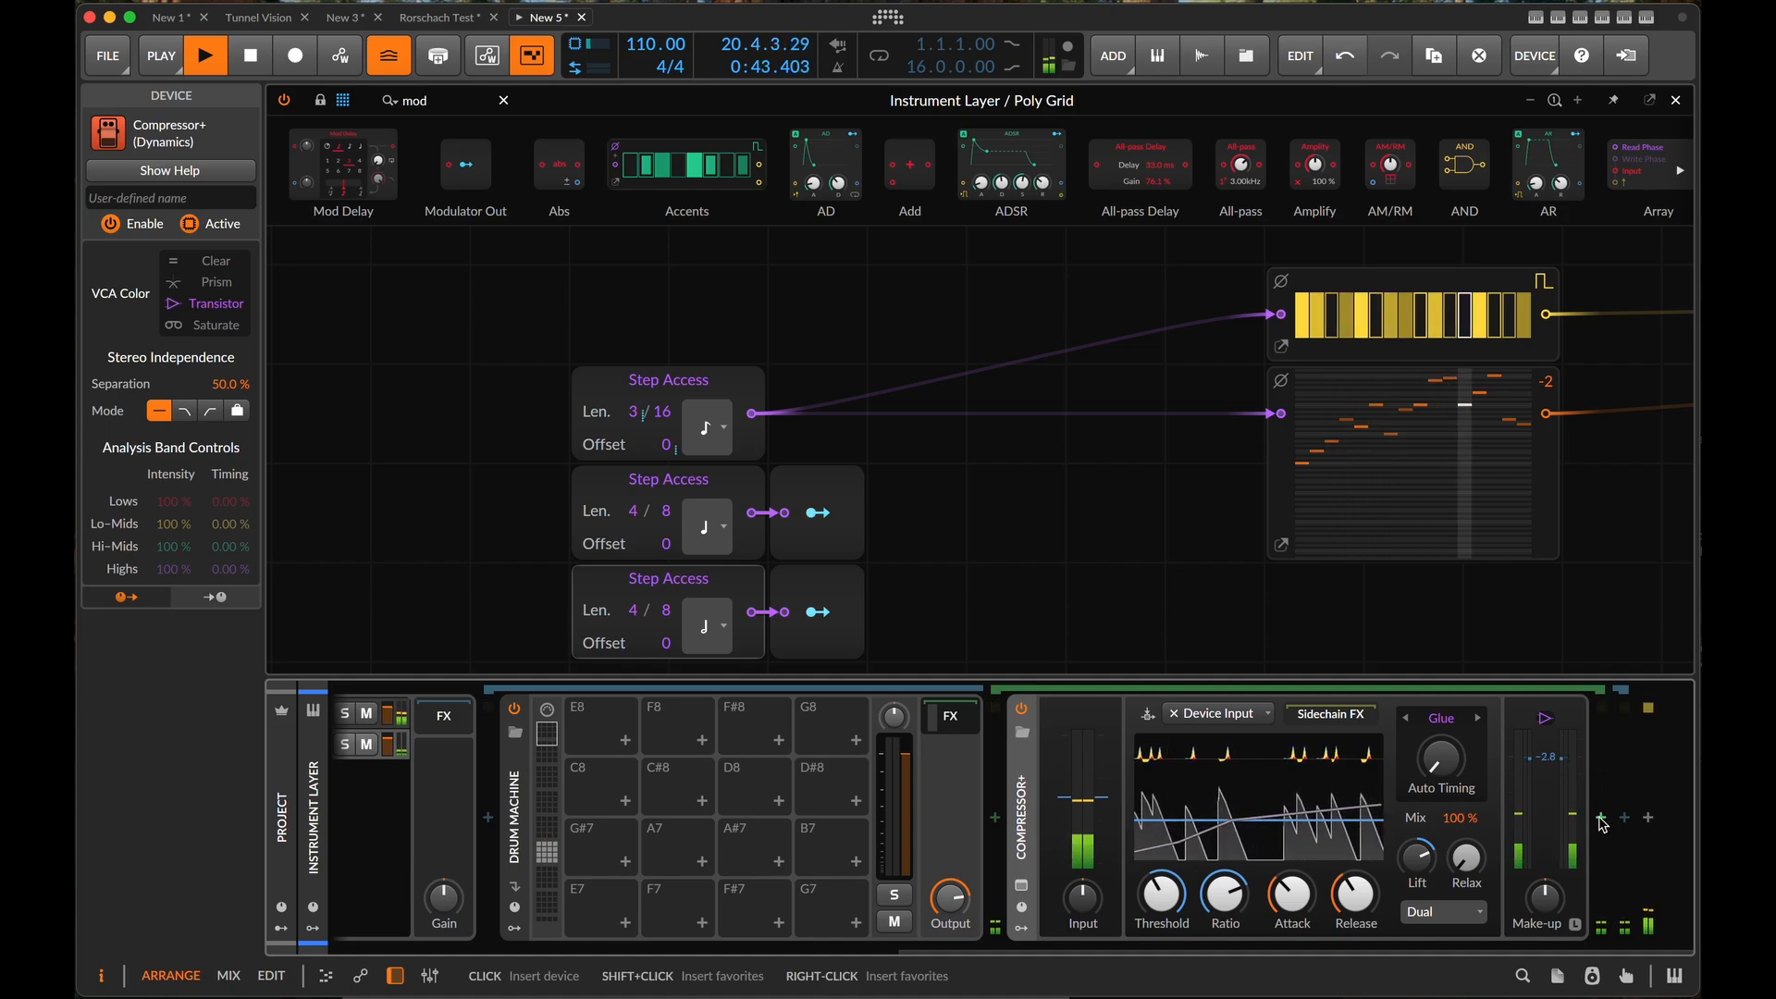
- Insert a Delay-2 device directly after the Compressor+
left_click(1601, 819)
type("del")
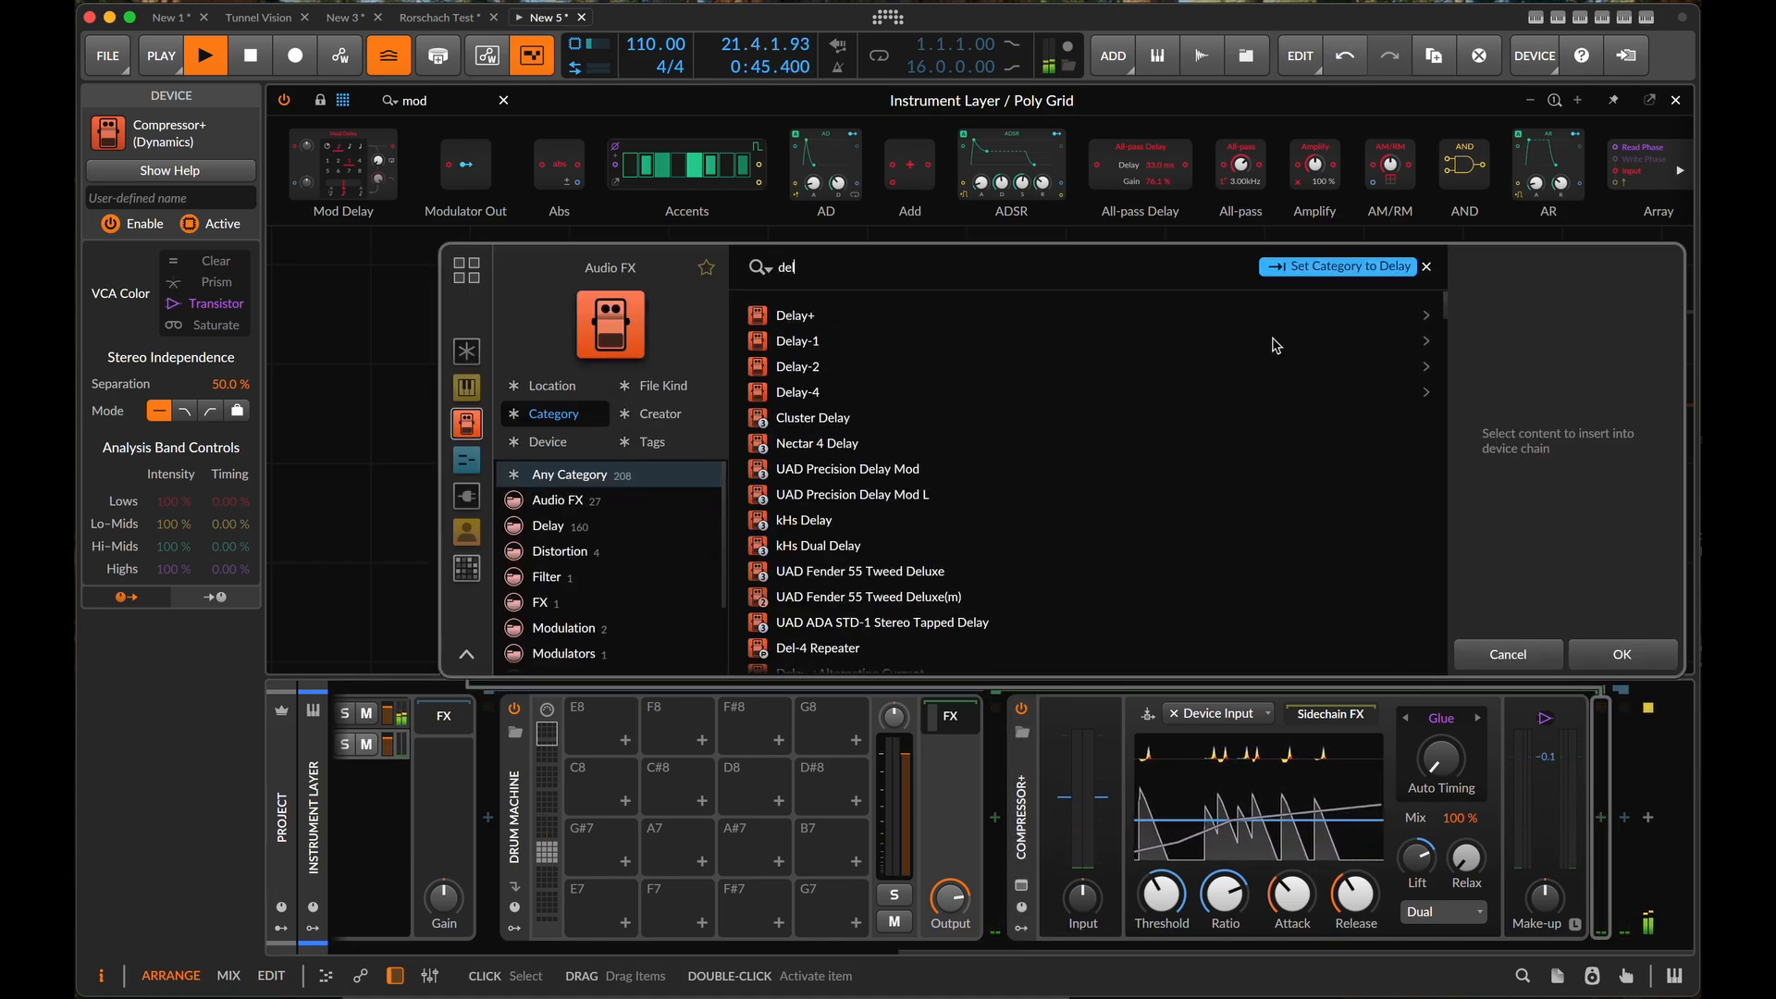
left_click(797, 367)
key("Return")
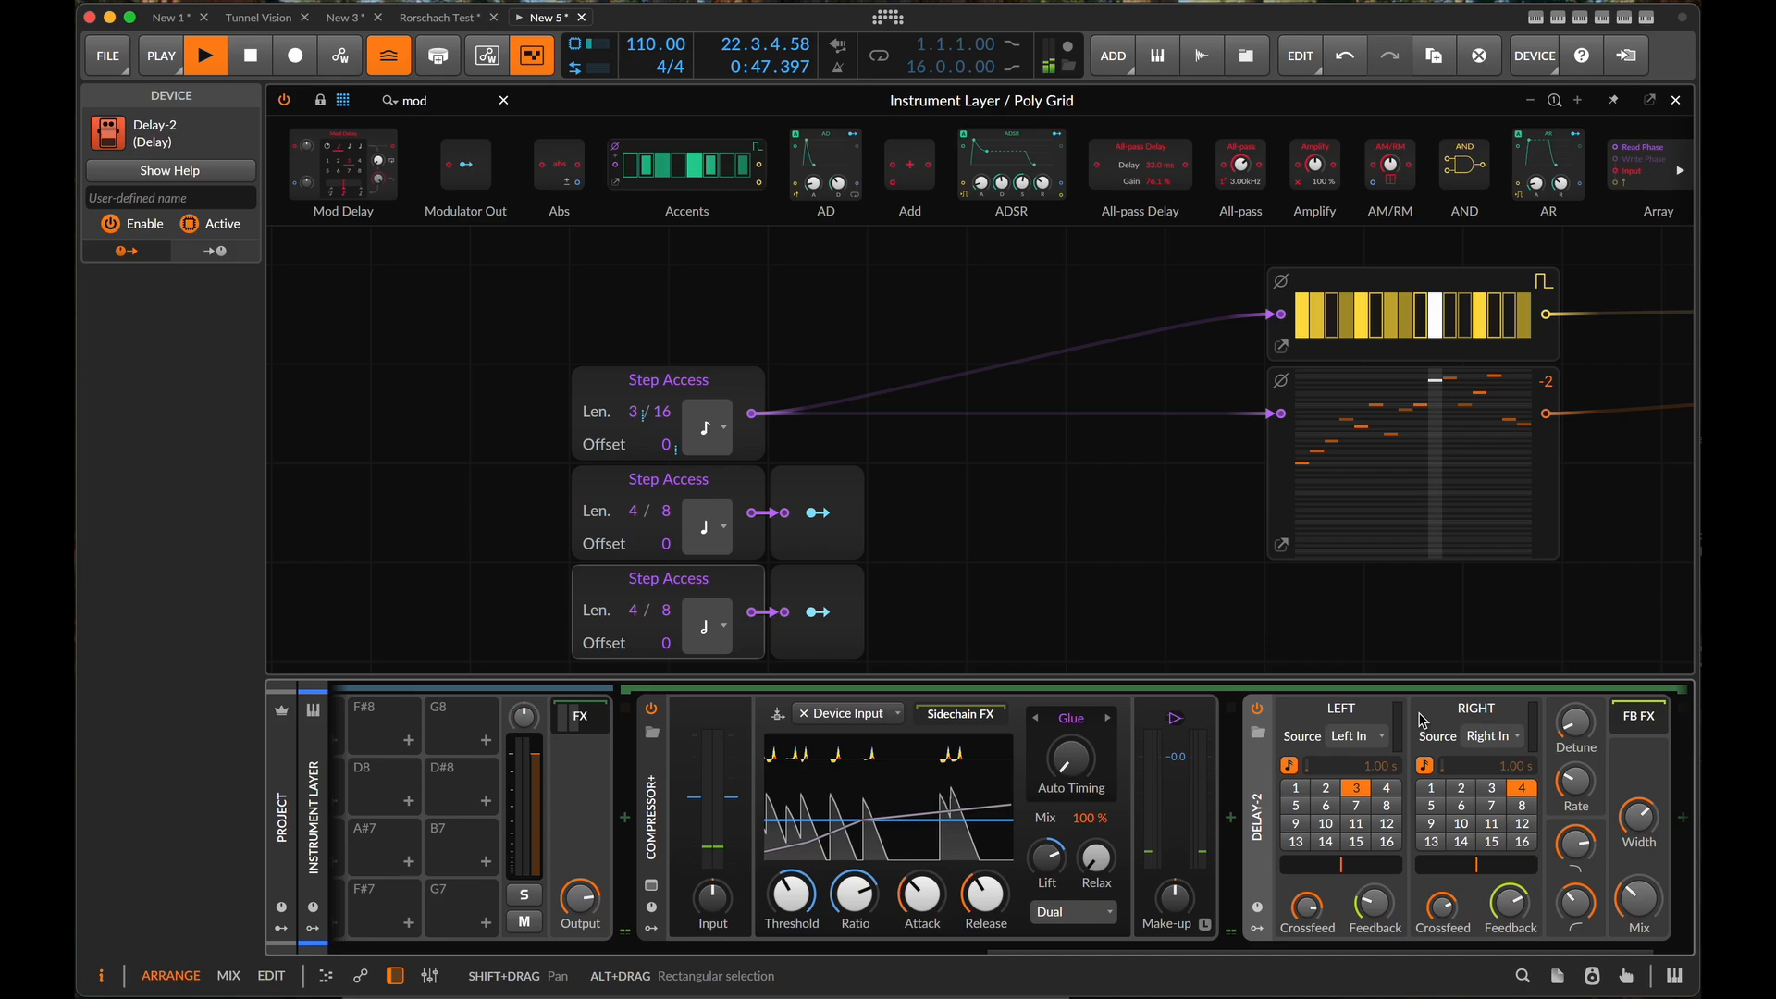
scroll(1256, 812, "right", 2)
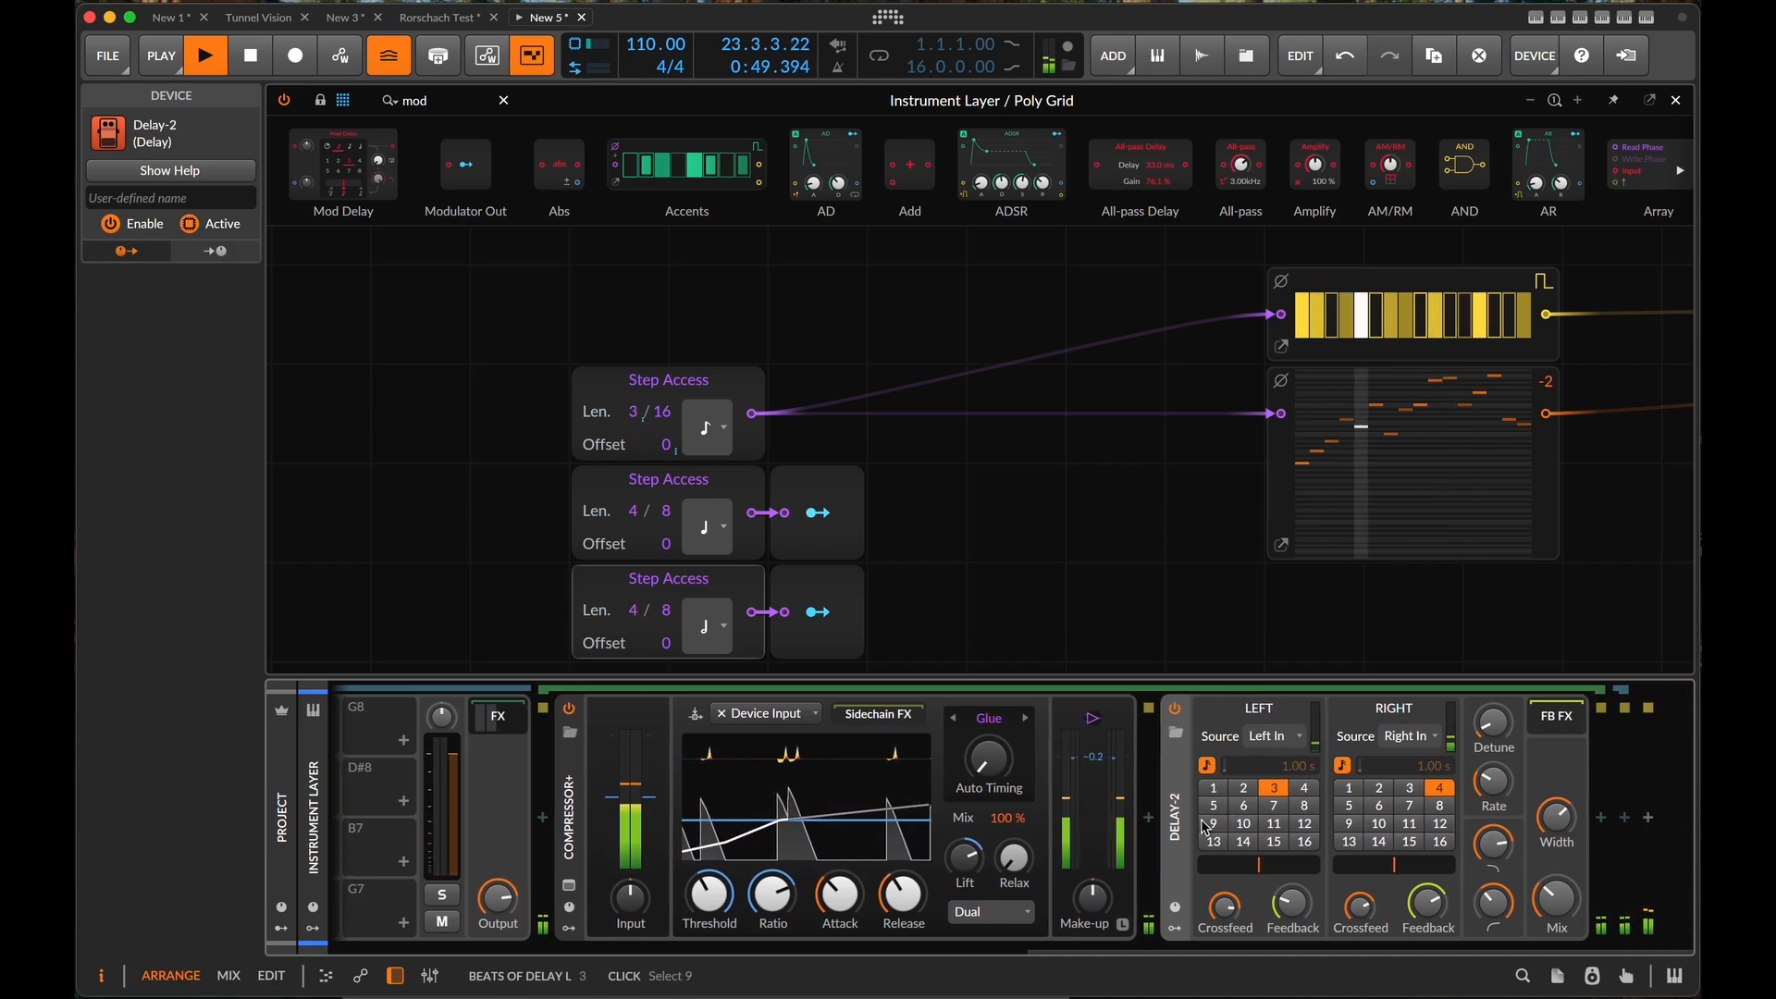
- Insert a Convolution device directly after the Delay-2 and lower its mix
left_click(1624, 818)
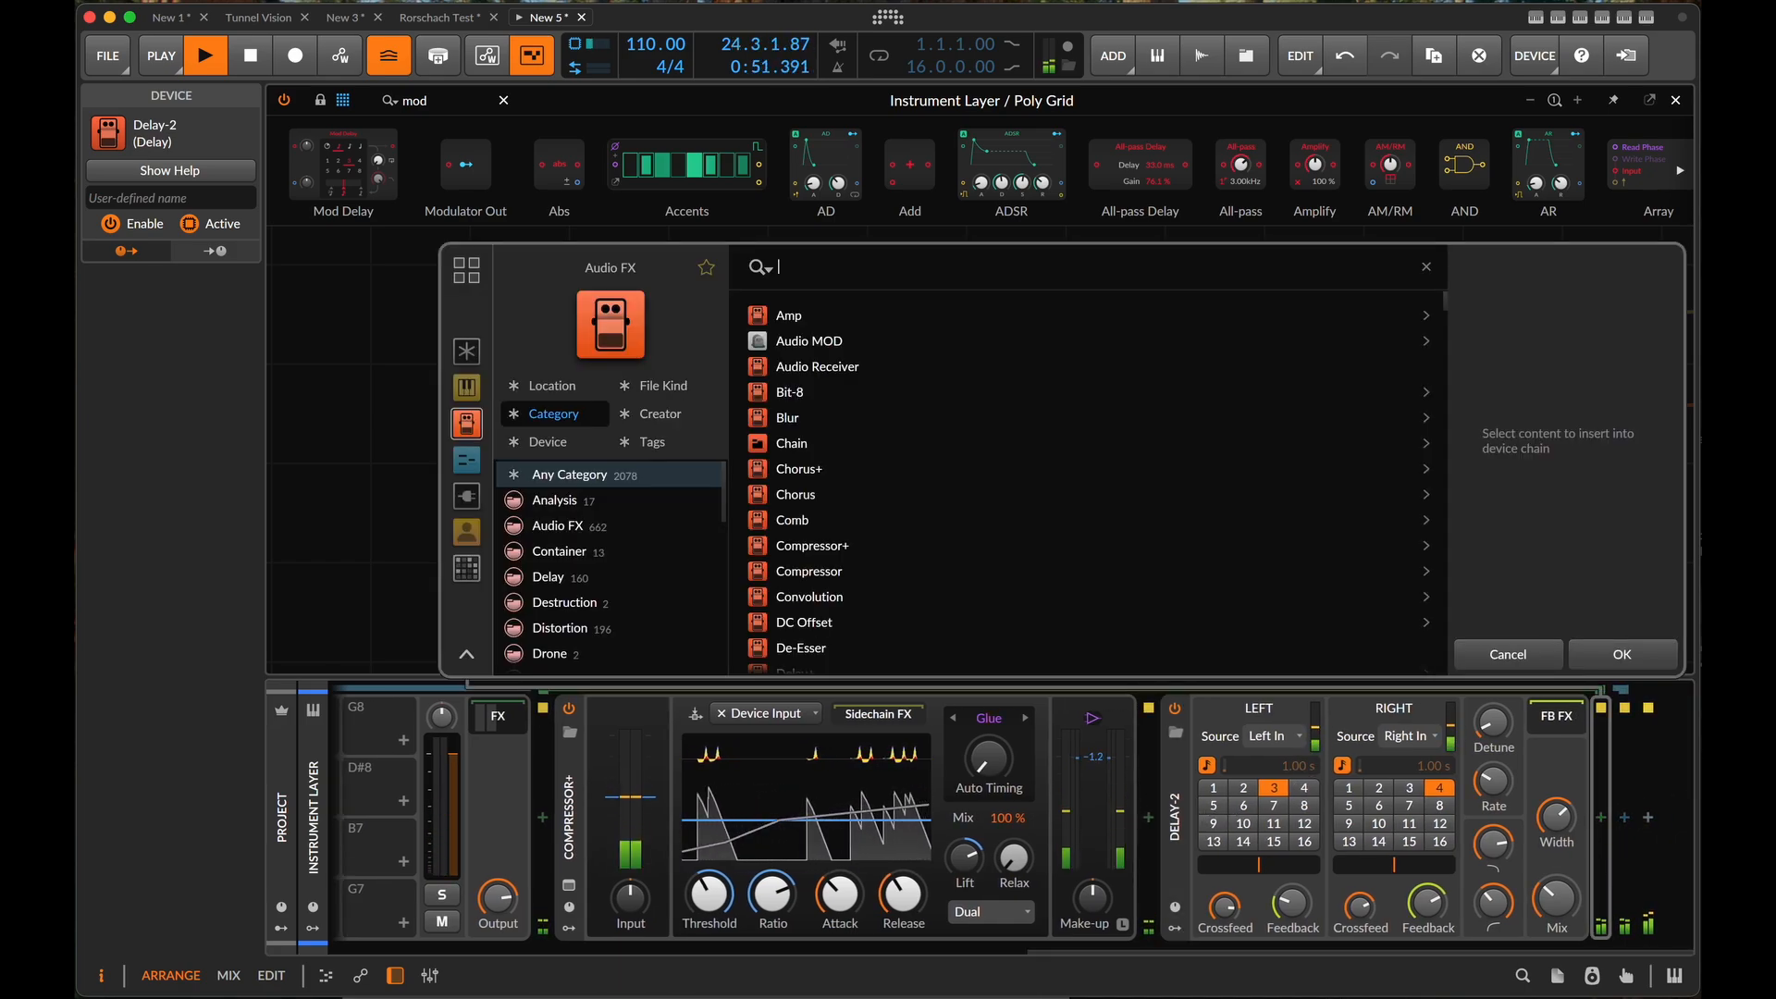
type("conv")
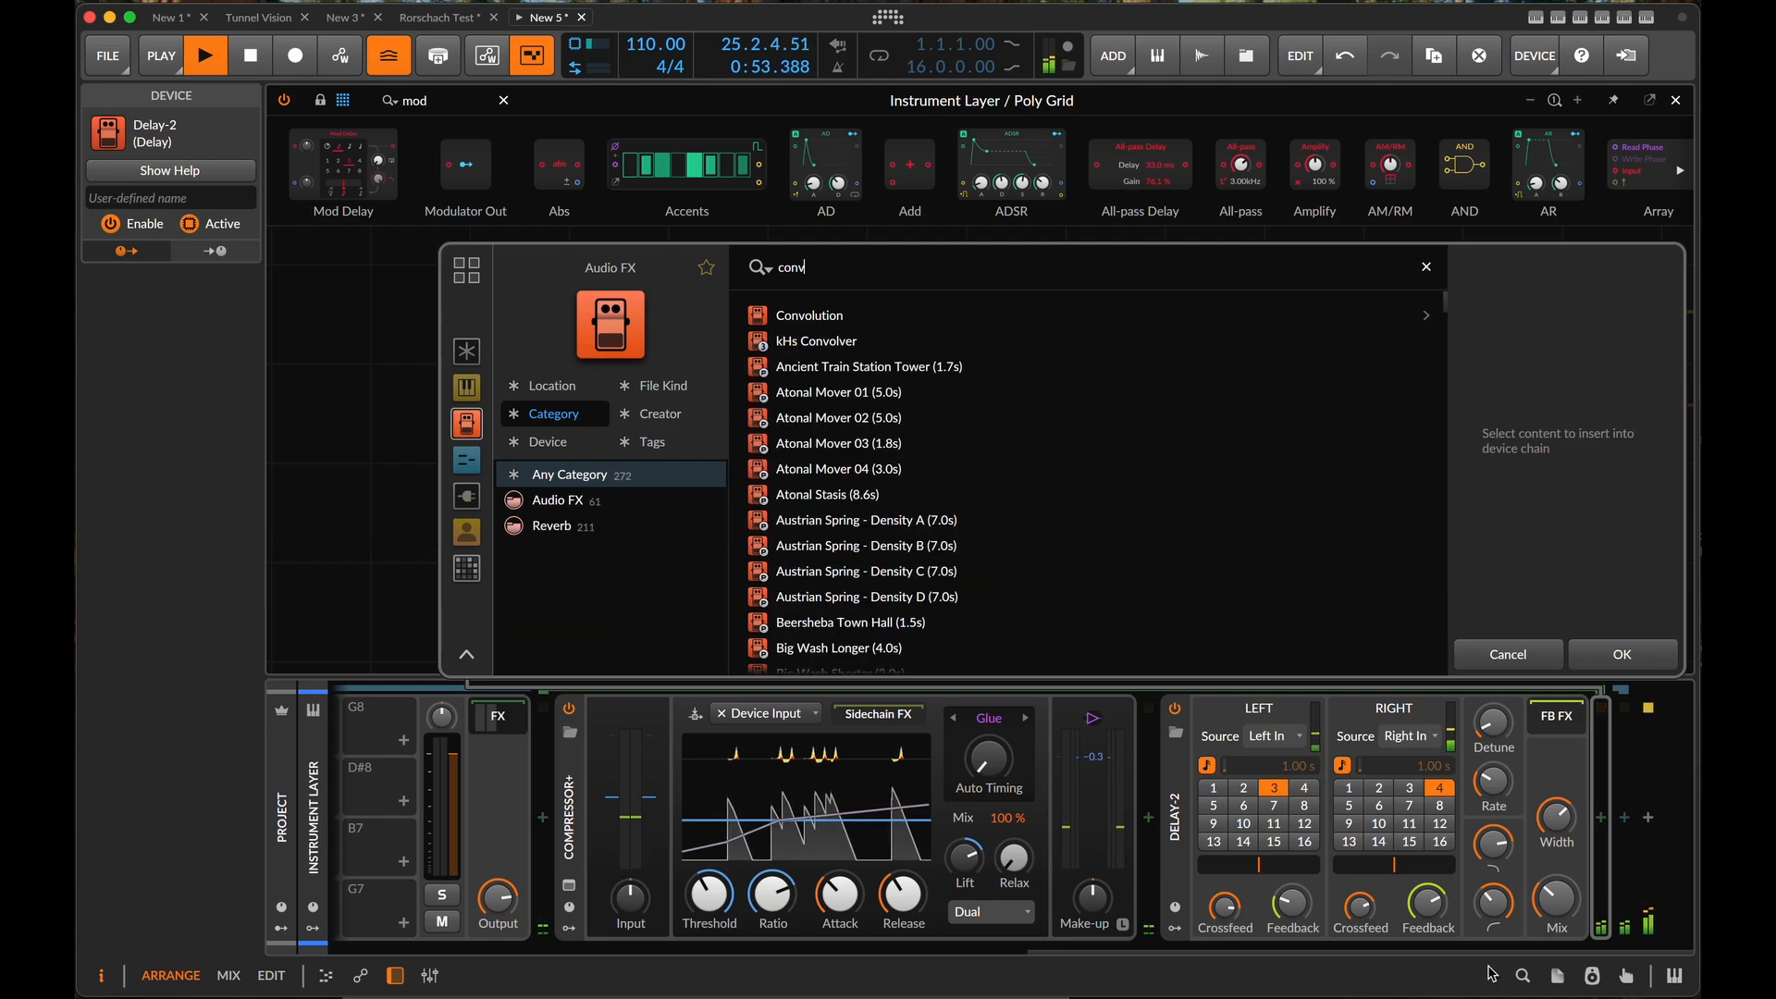
left_click(812, 314)
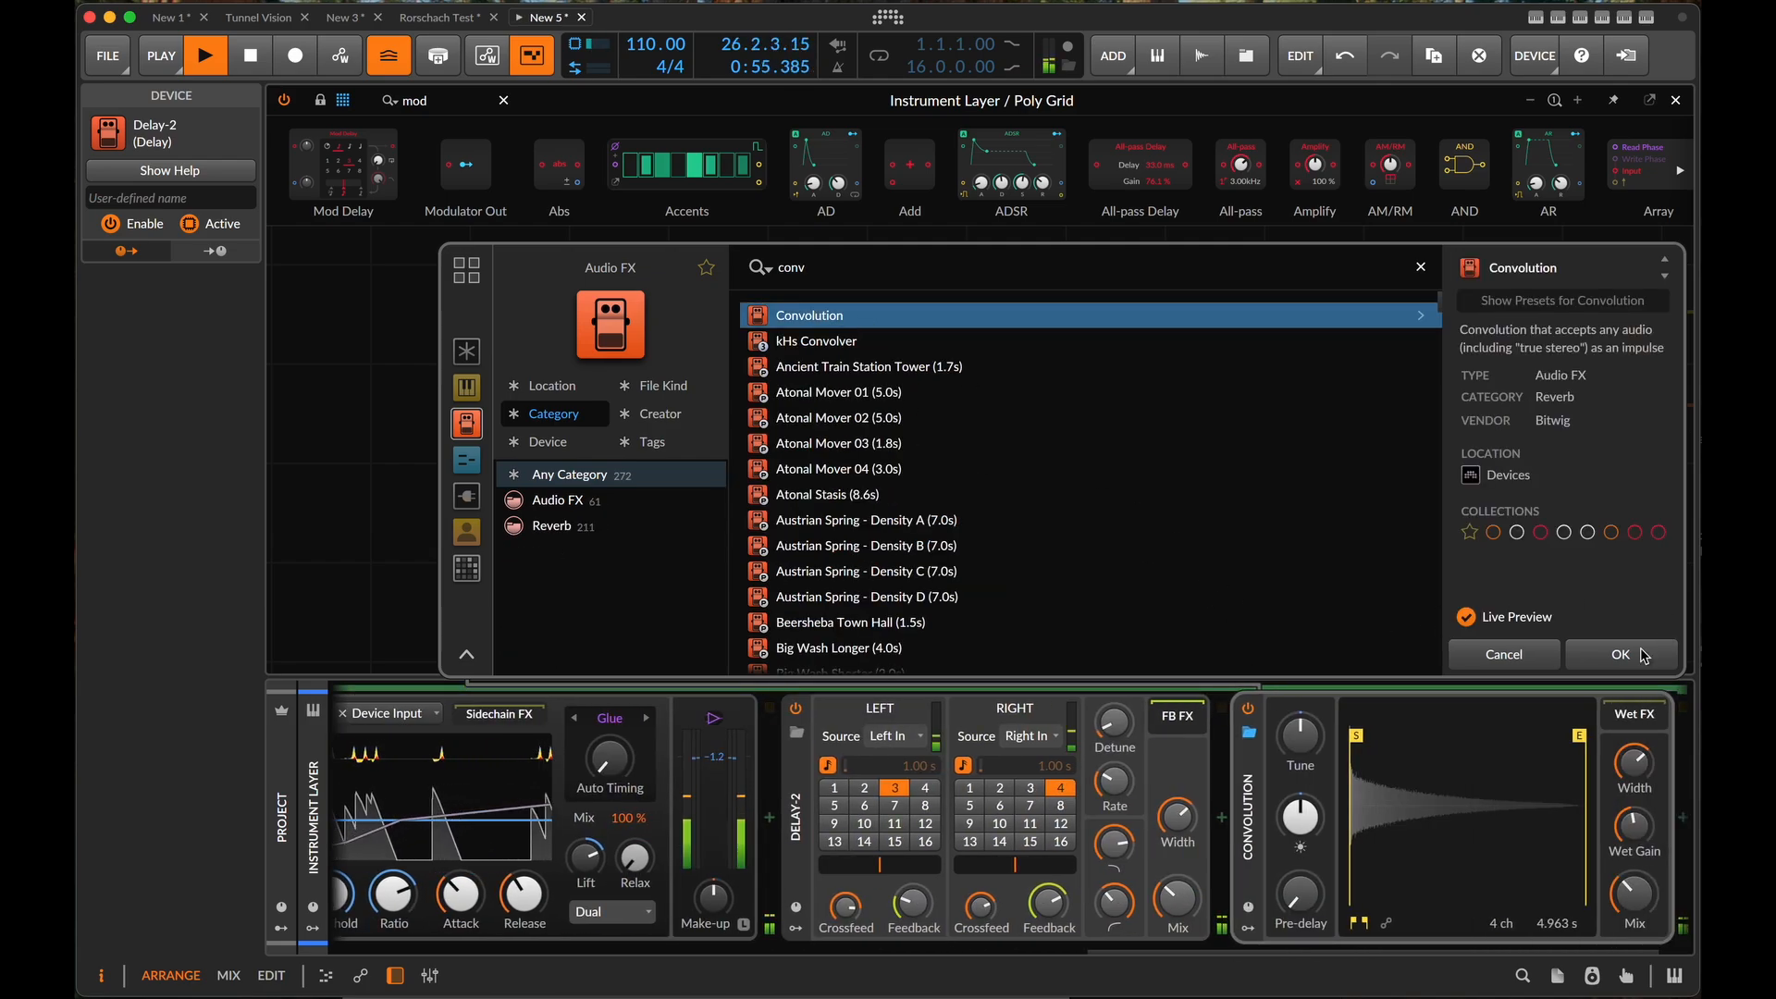
left_click(1583, 655)
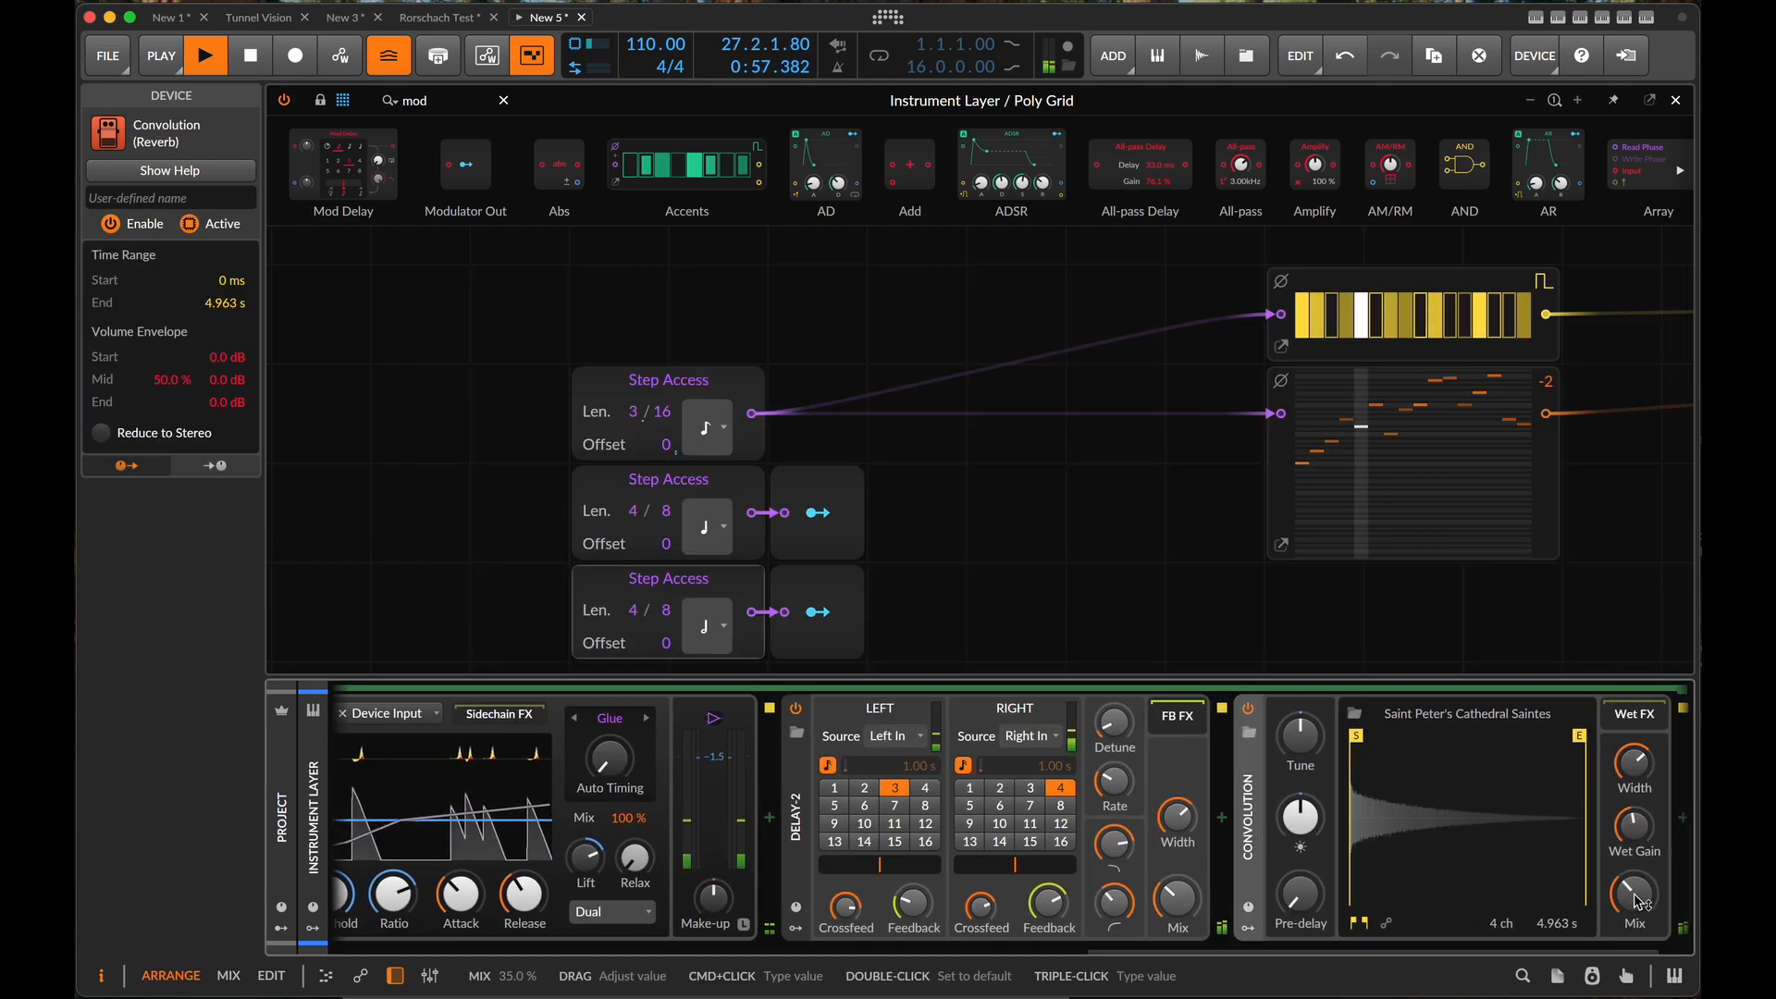
left_click_drag(1634, 895, 1634, 911)
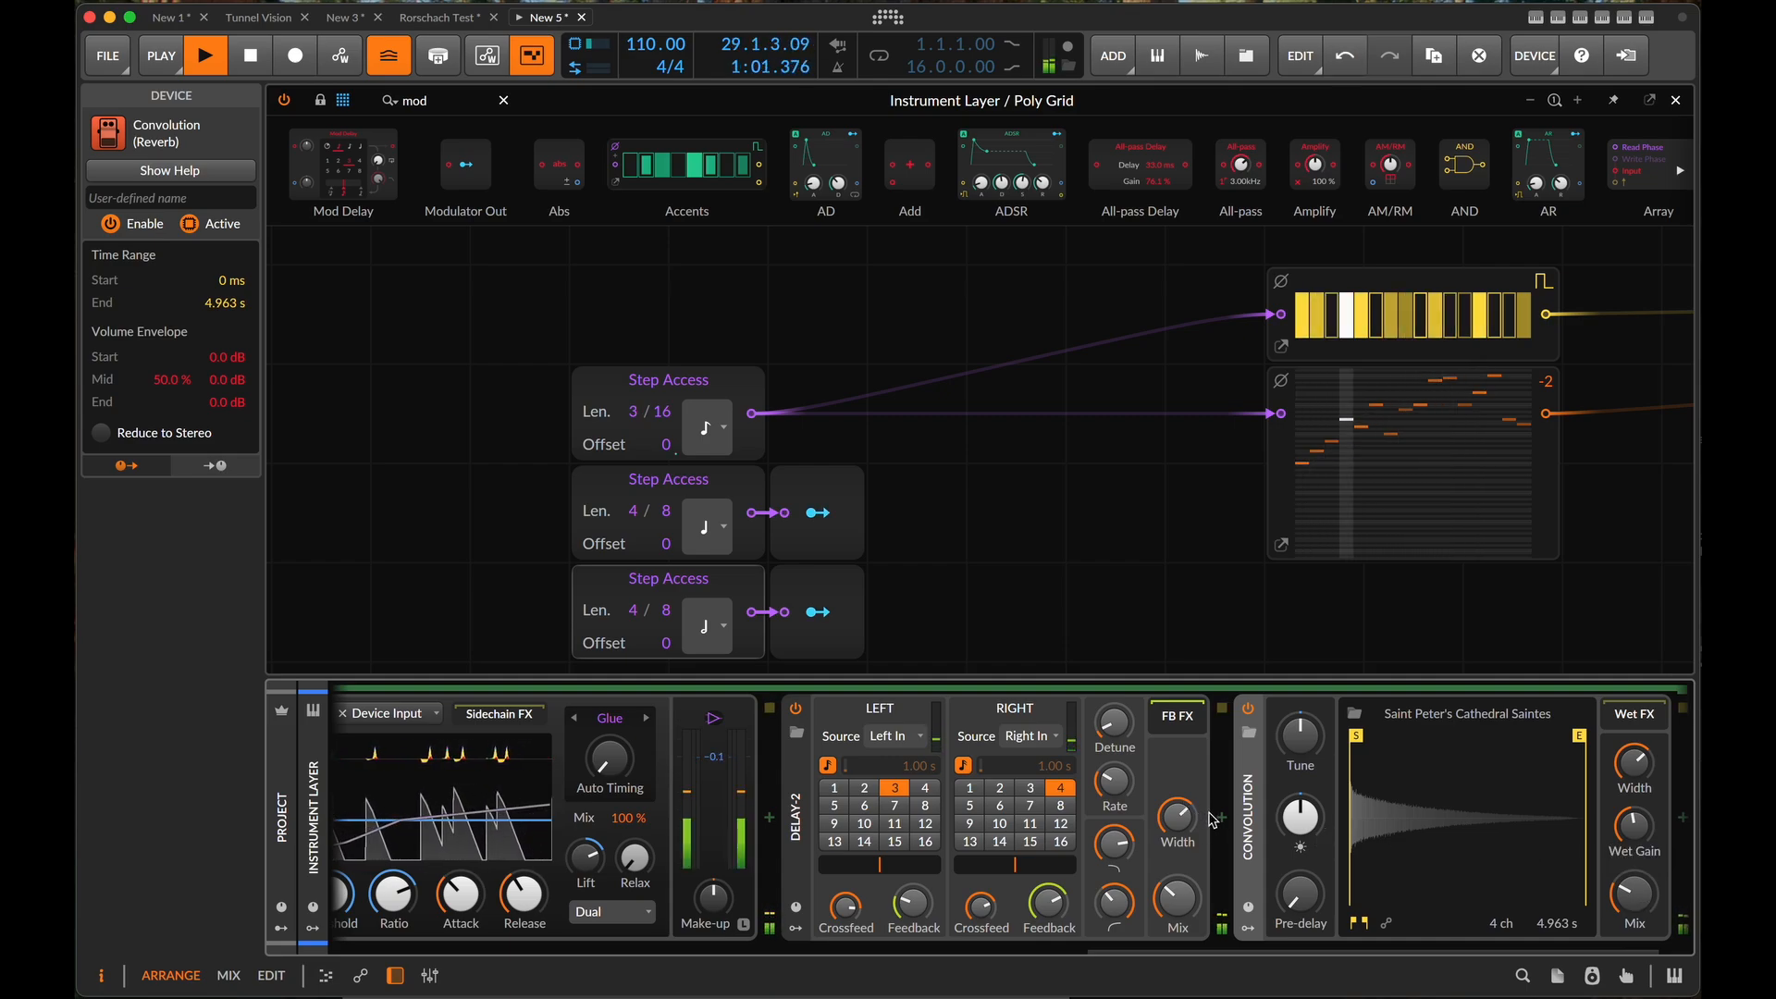
- Insert a Pitch Shifter into the Wet FX chain of the Convolution device
scroll(1683, 830, "right", 3)
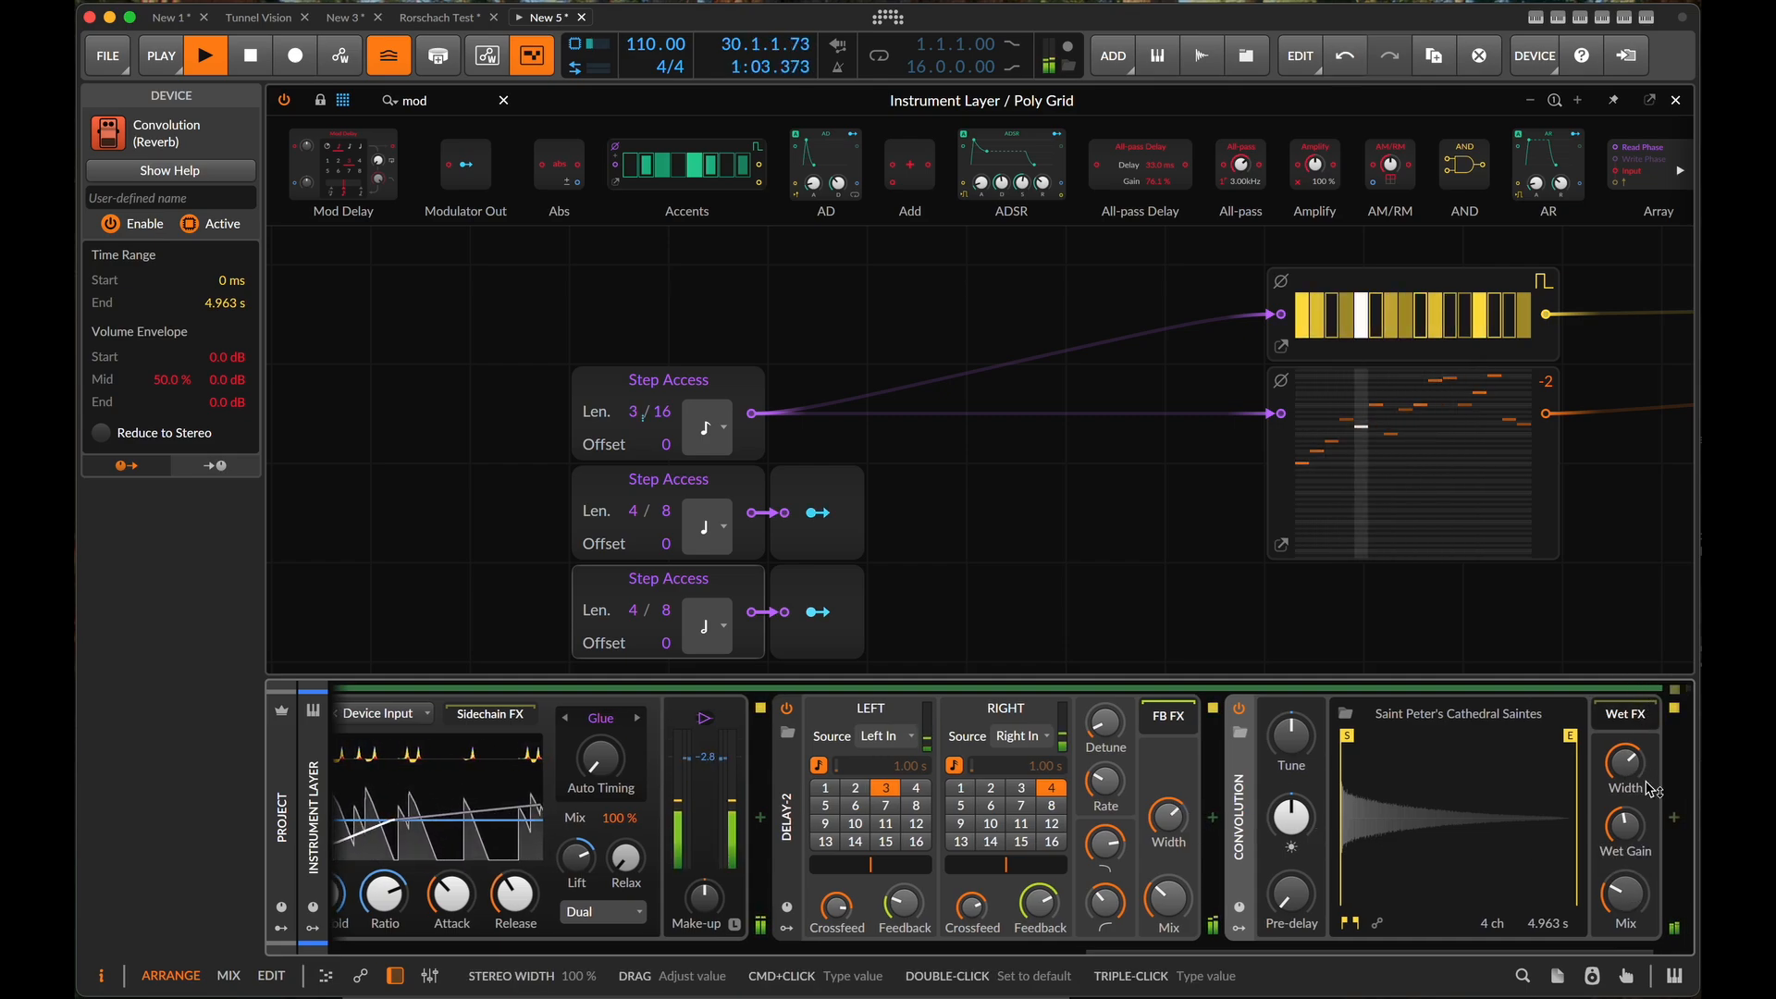
left_click(1577, 817)
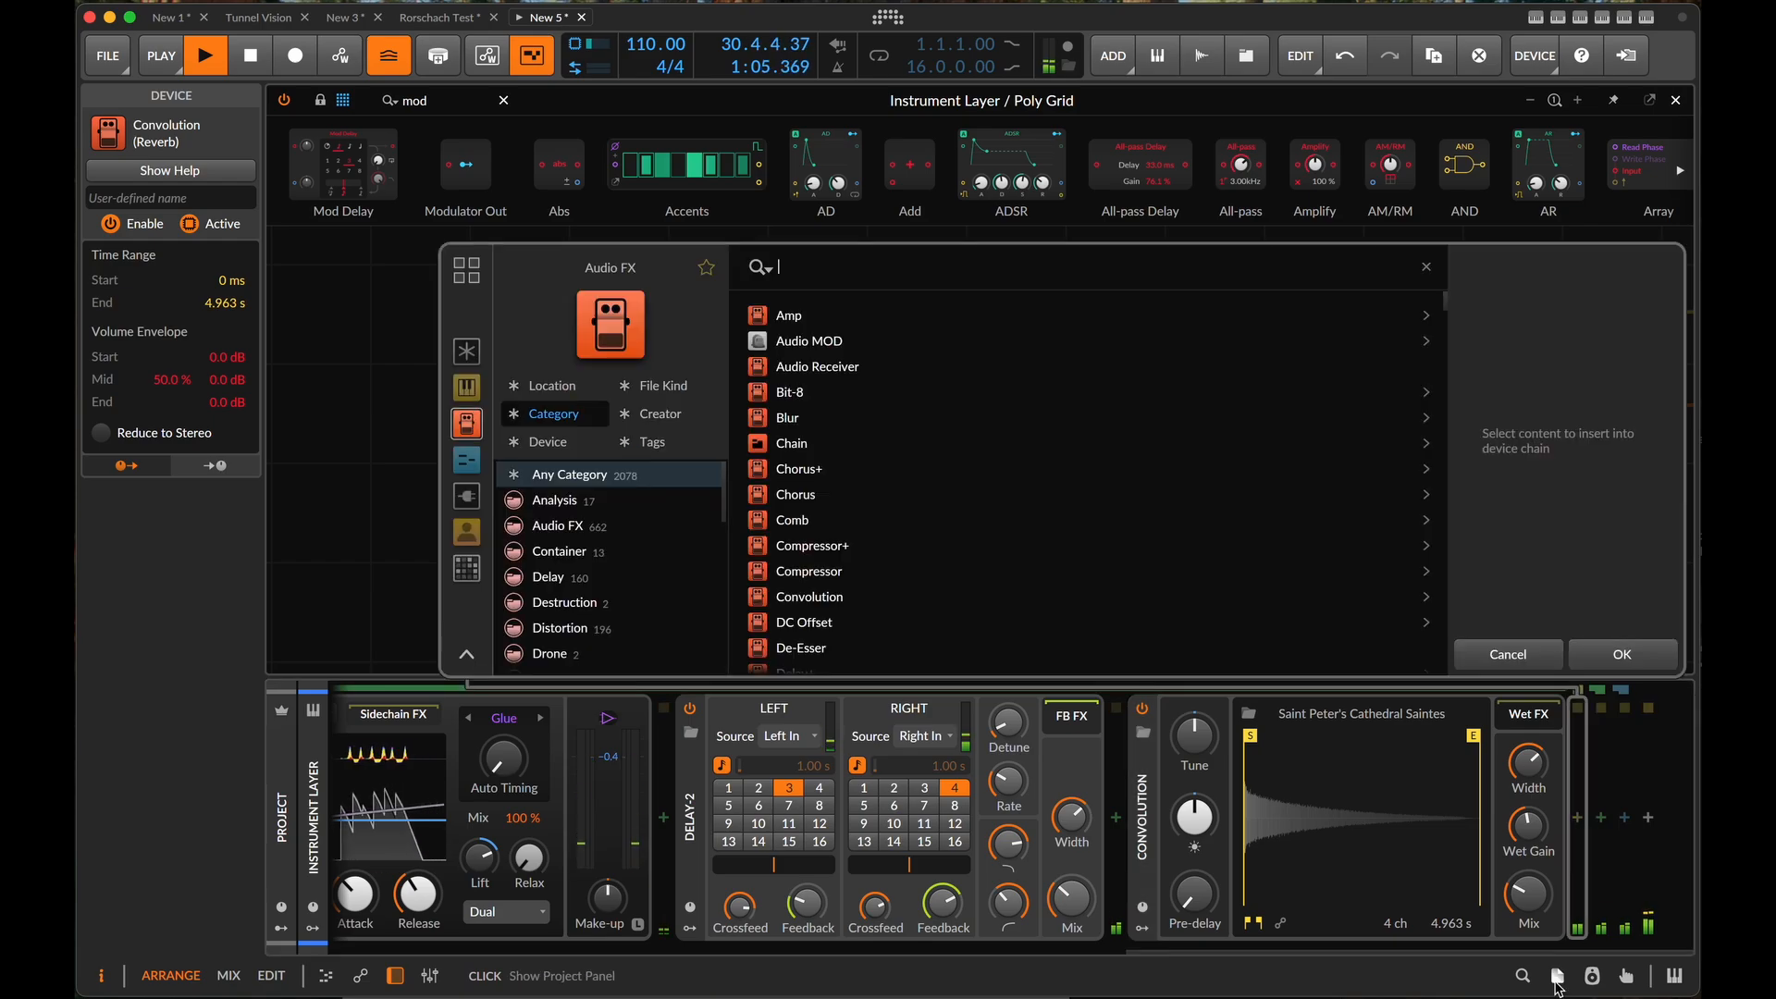
type("pitch")
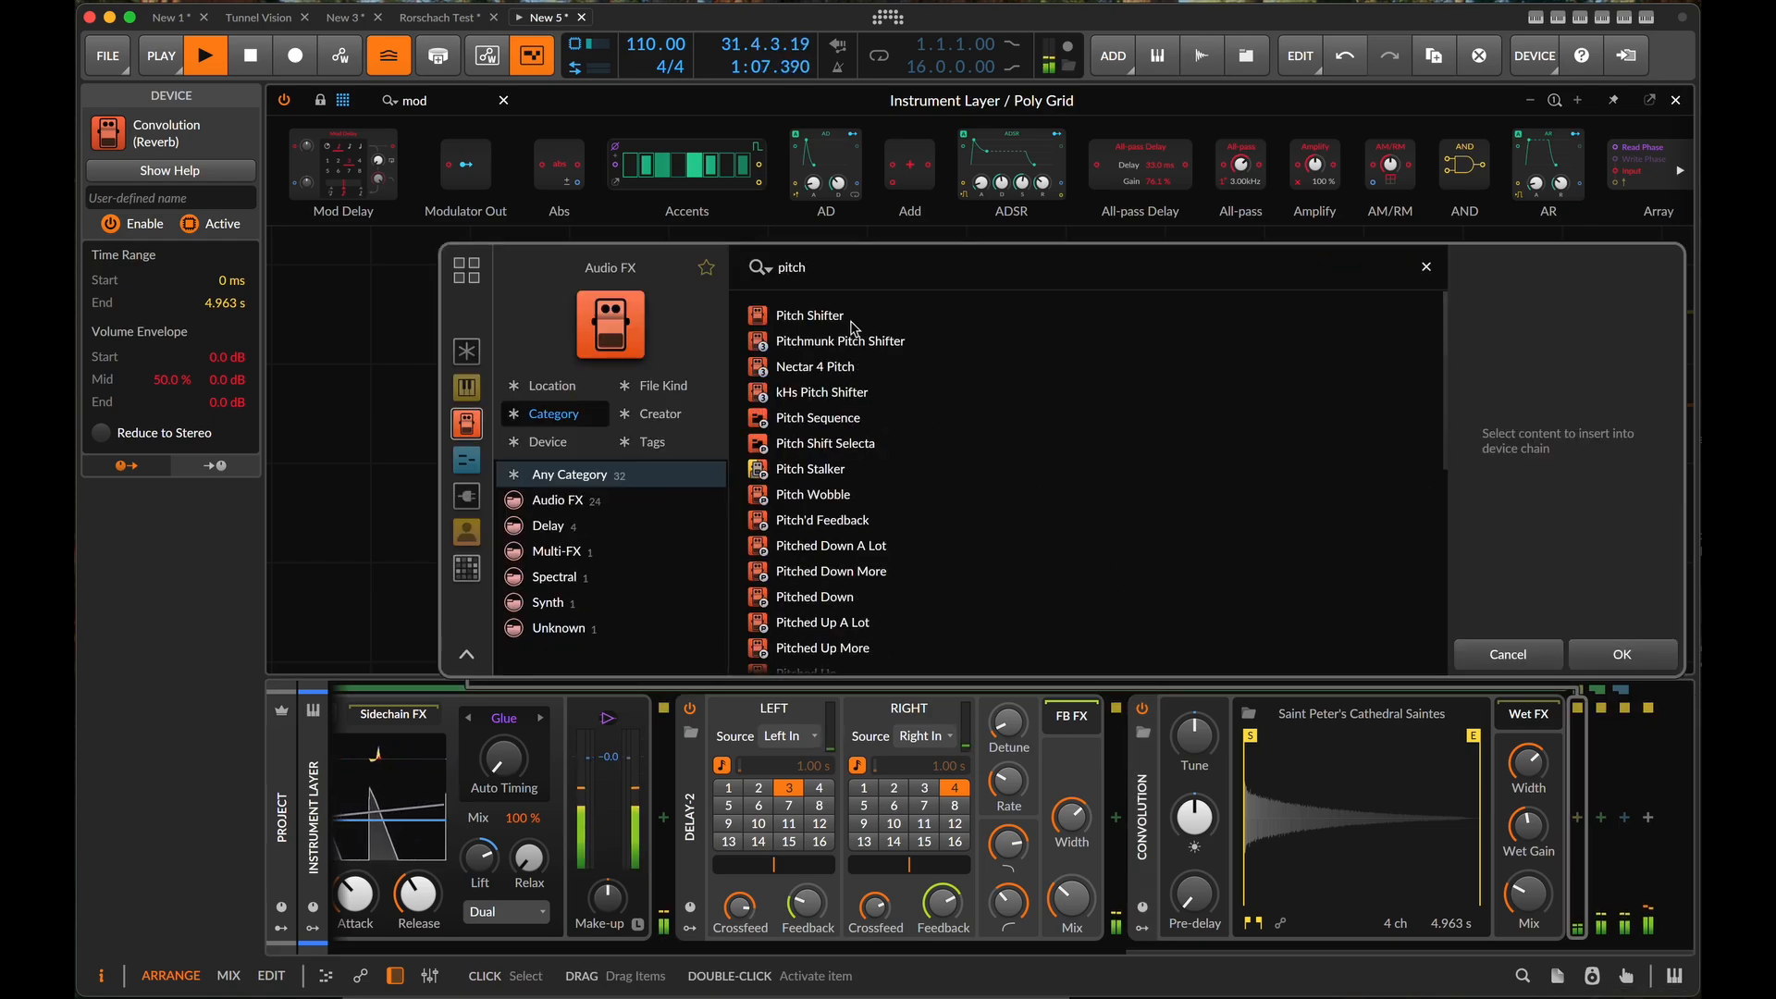
left_click(887, 317)
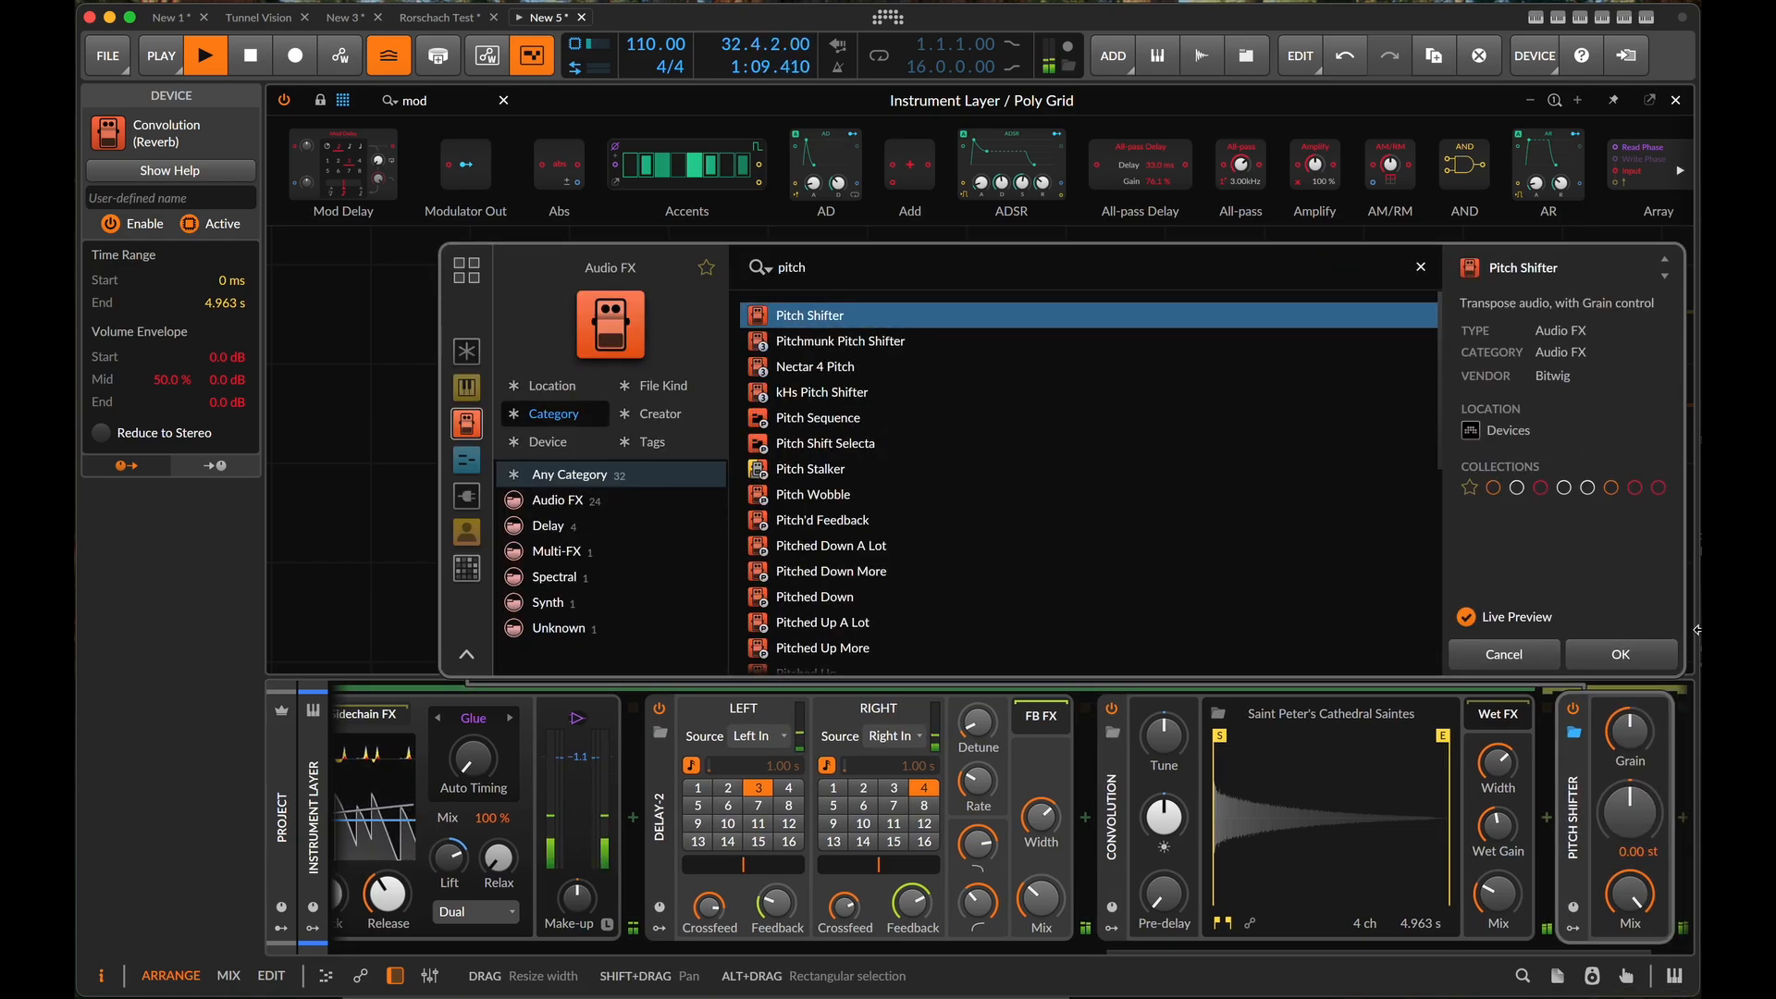
left_click(1643, 659)
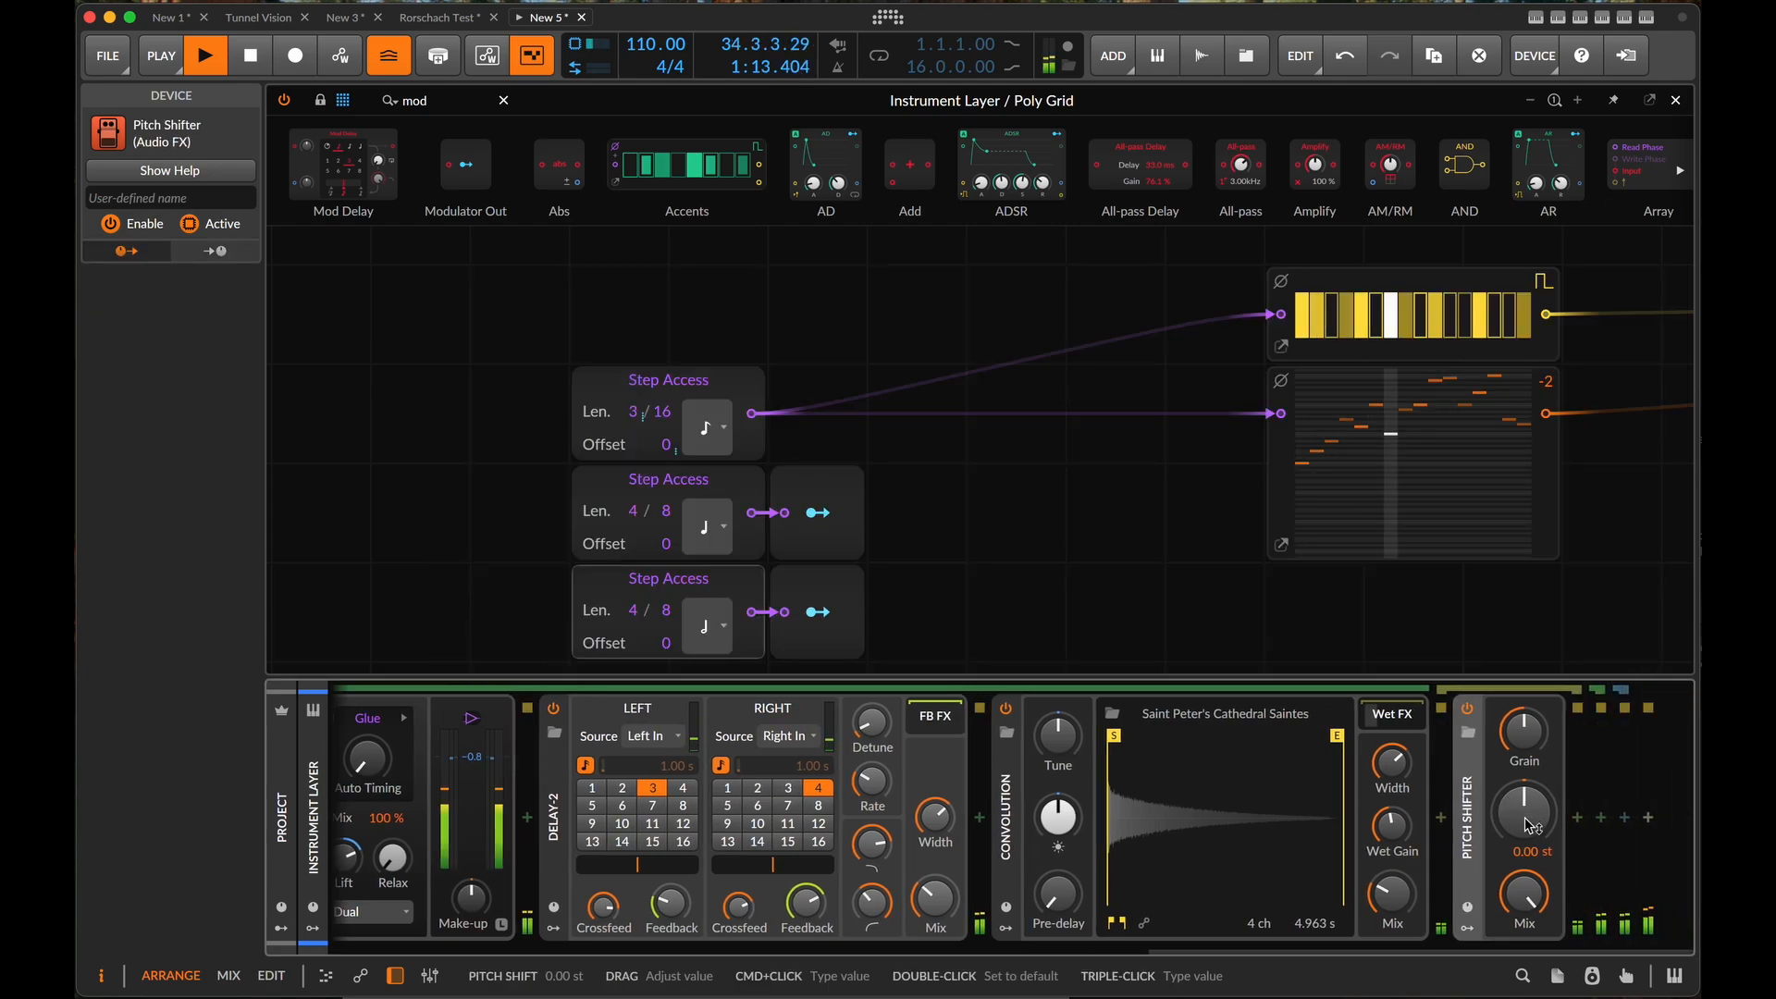
- Set the Pitch Shifter to 12 semitones and the Convolution mix to 27%, and stop playback
left_click(1531, 826, "super")
type("1")
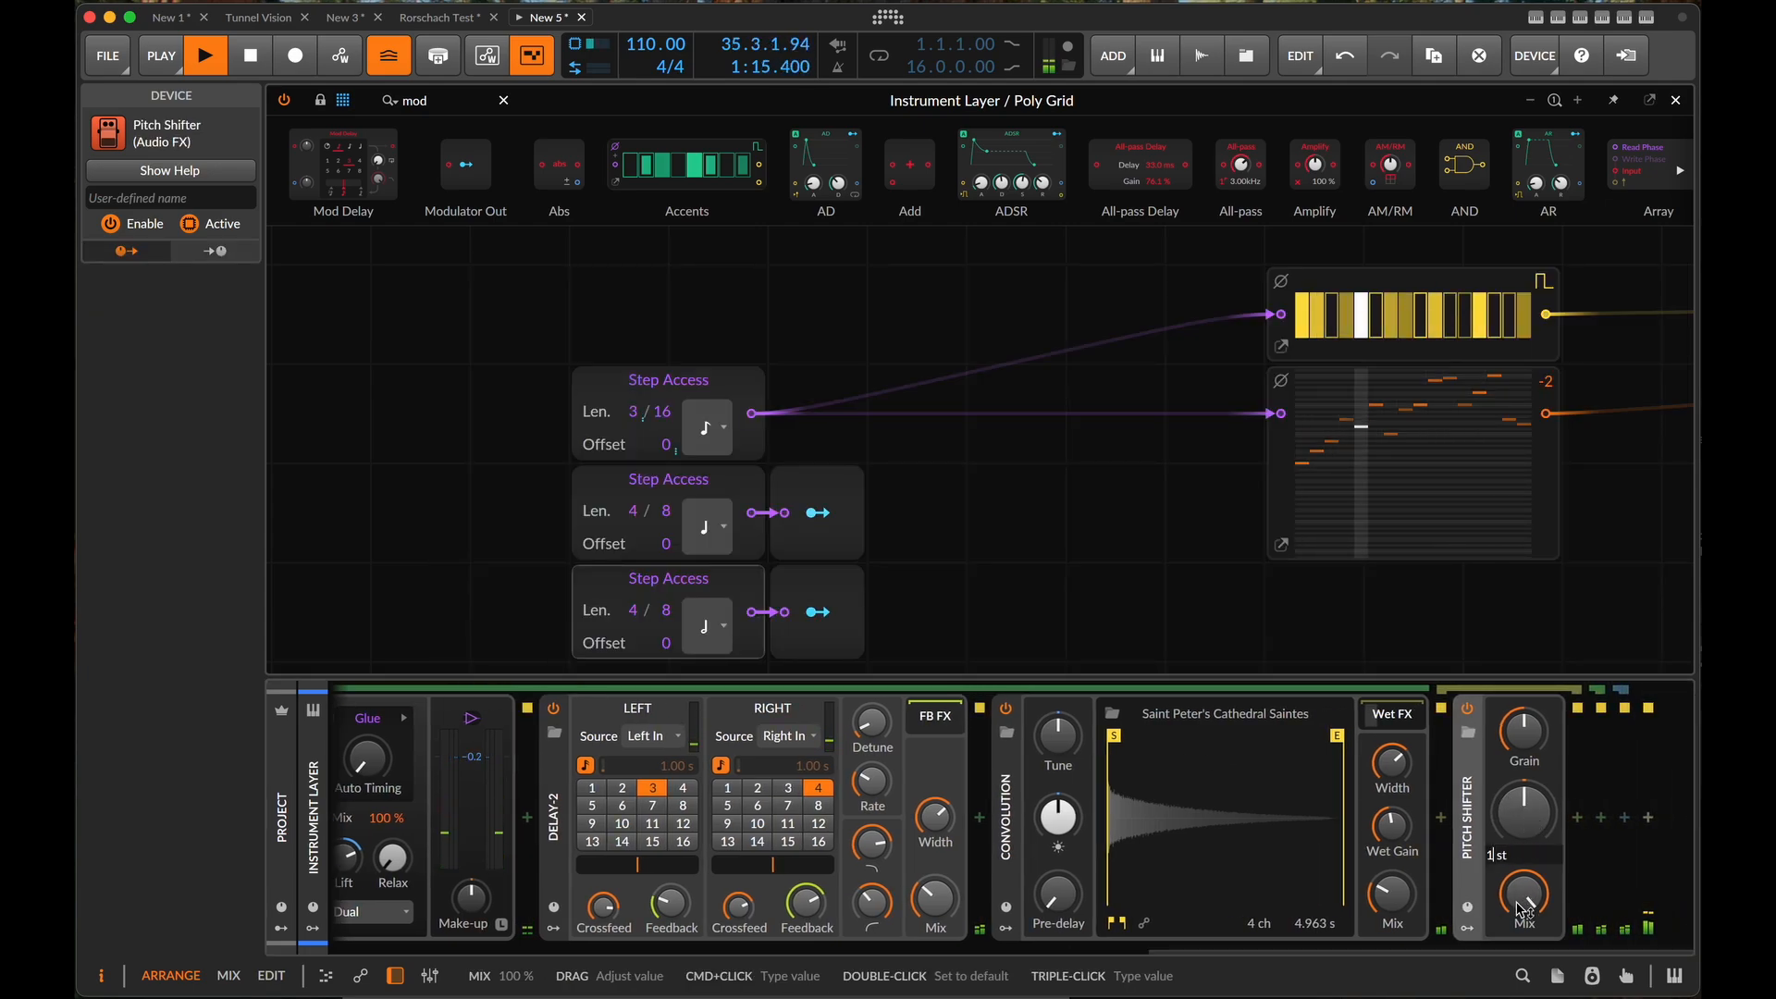
type("2")
key("Return")
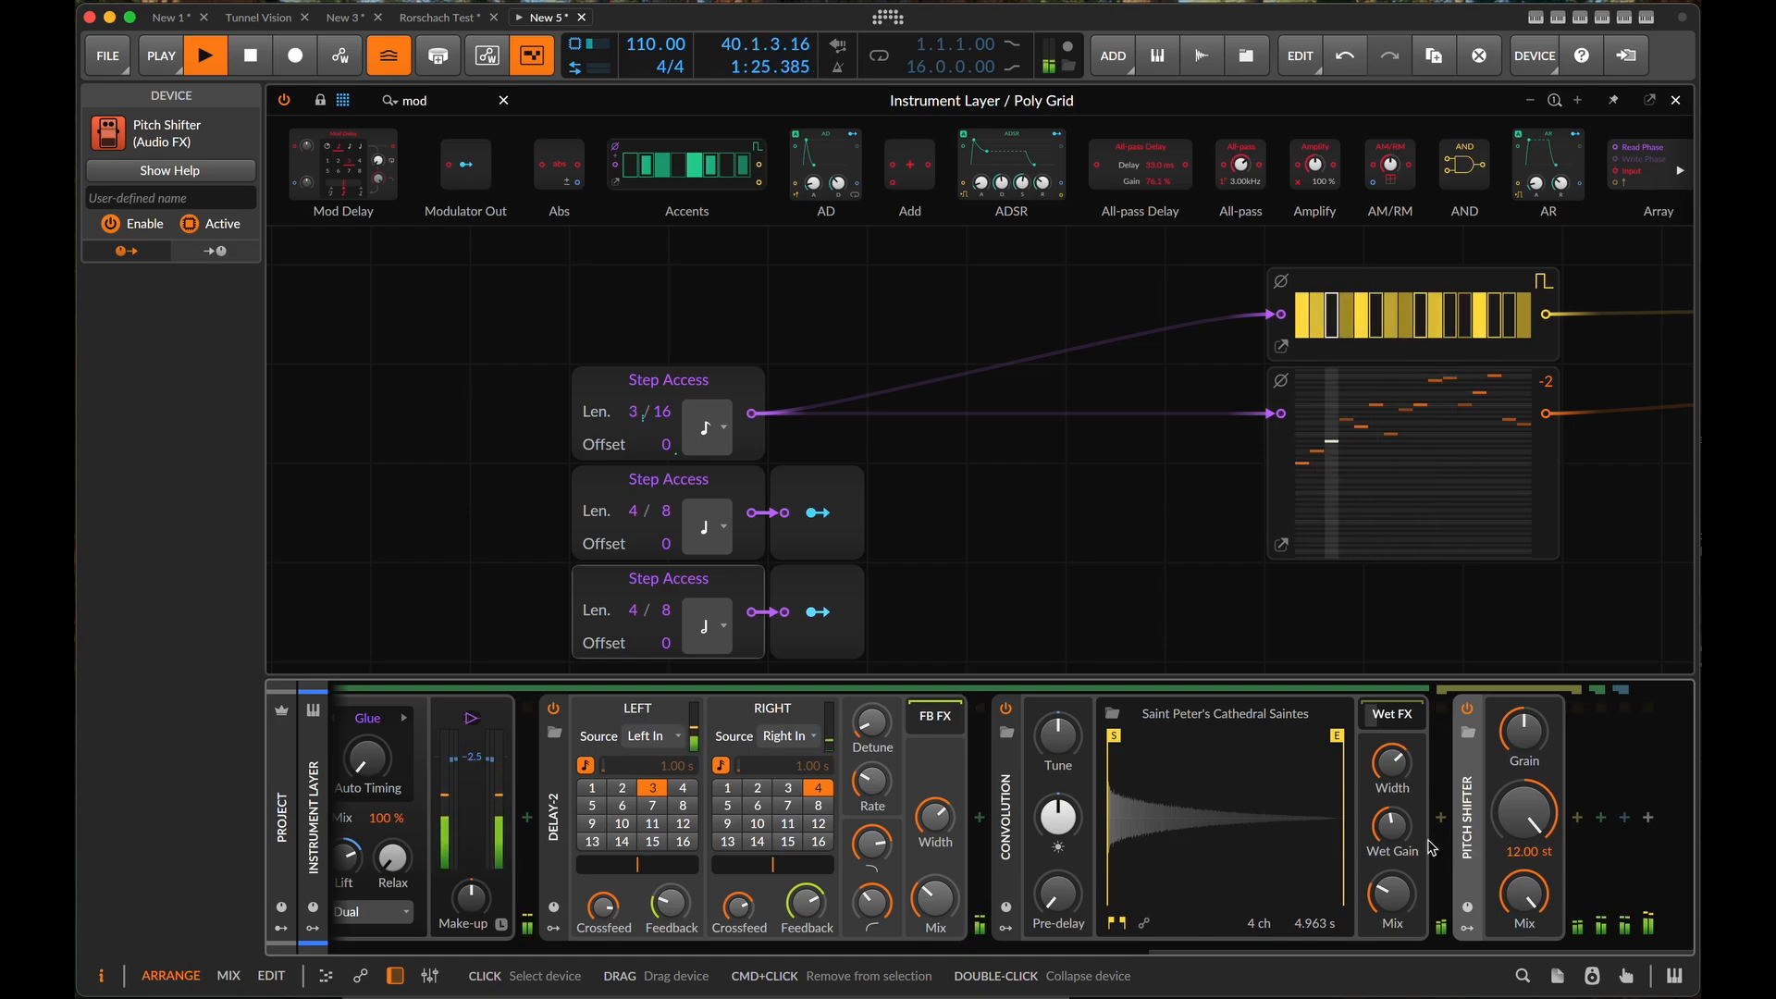
left_click_drag(1388, 889, 1390, 895)
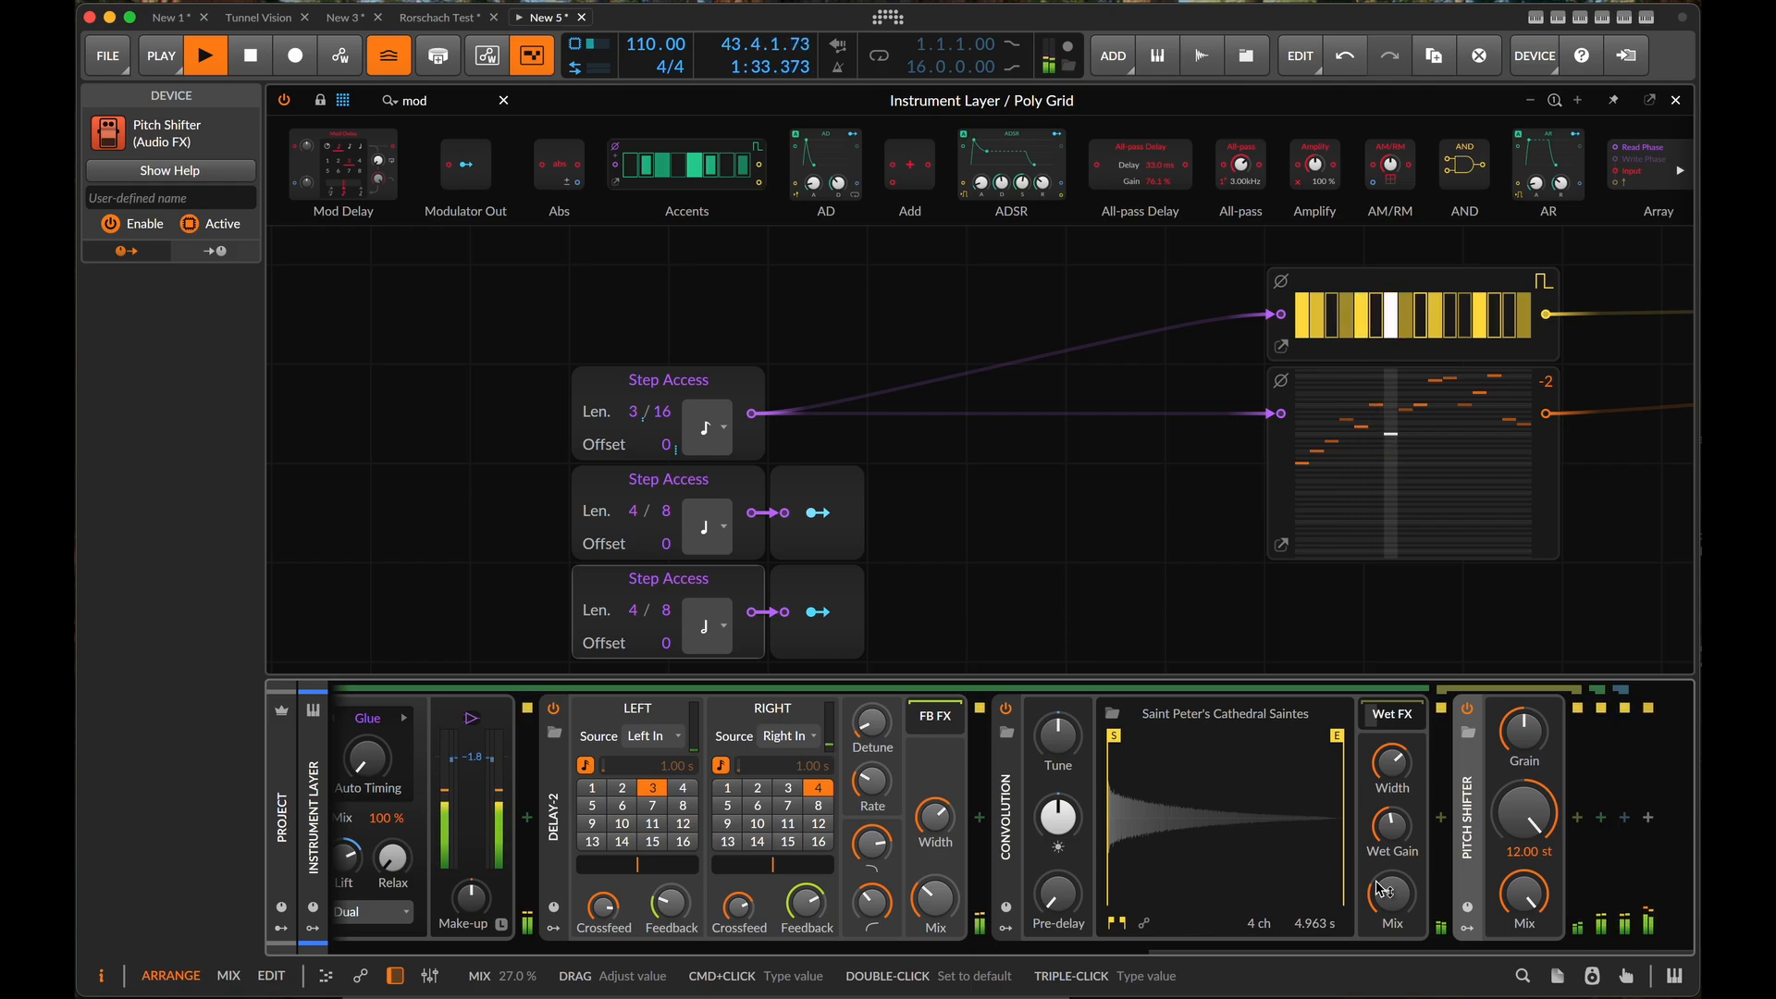
key("space")
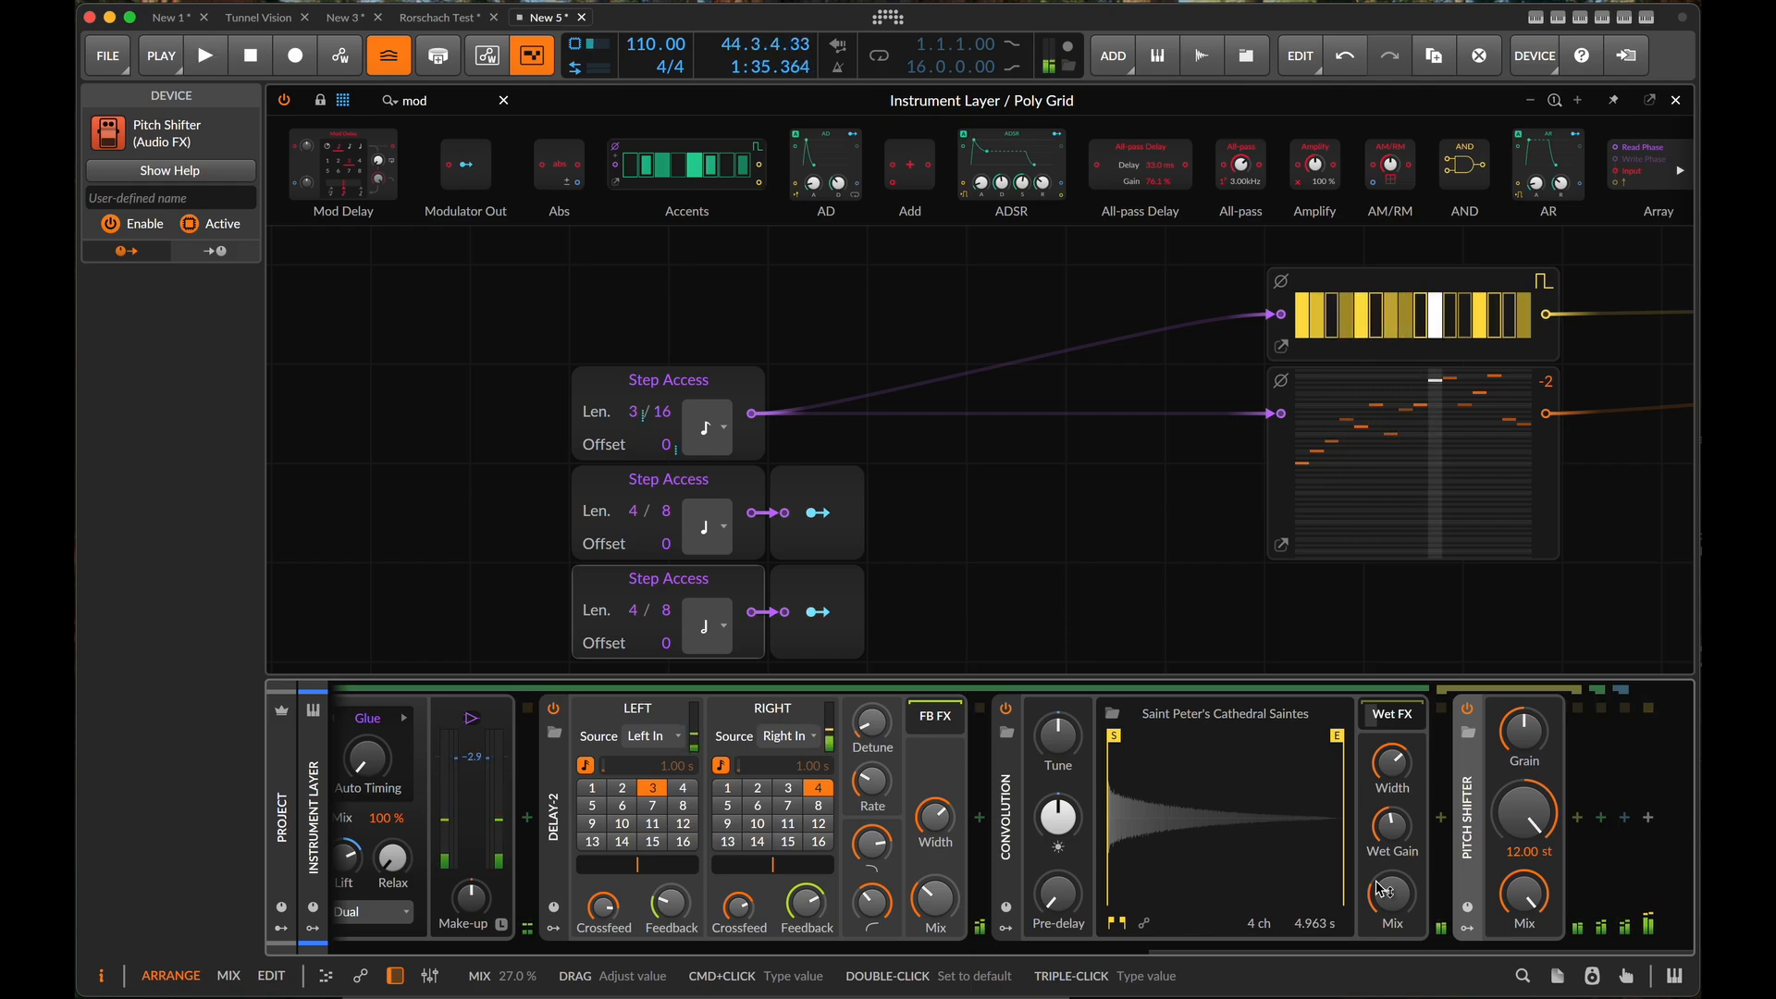
- Add a Polymer synth as a third layer below the Drum Machine in the inner Instrument Layer
scroll(1030, 486, "down", 3)
scroll(1031, 486, "down", 1)
scroll(1028, 487, "down", 4)
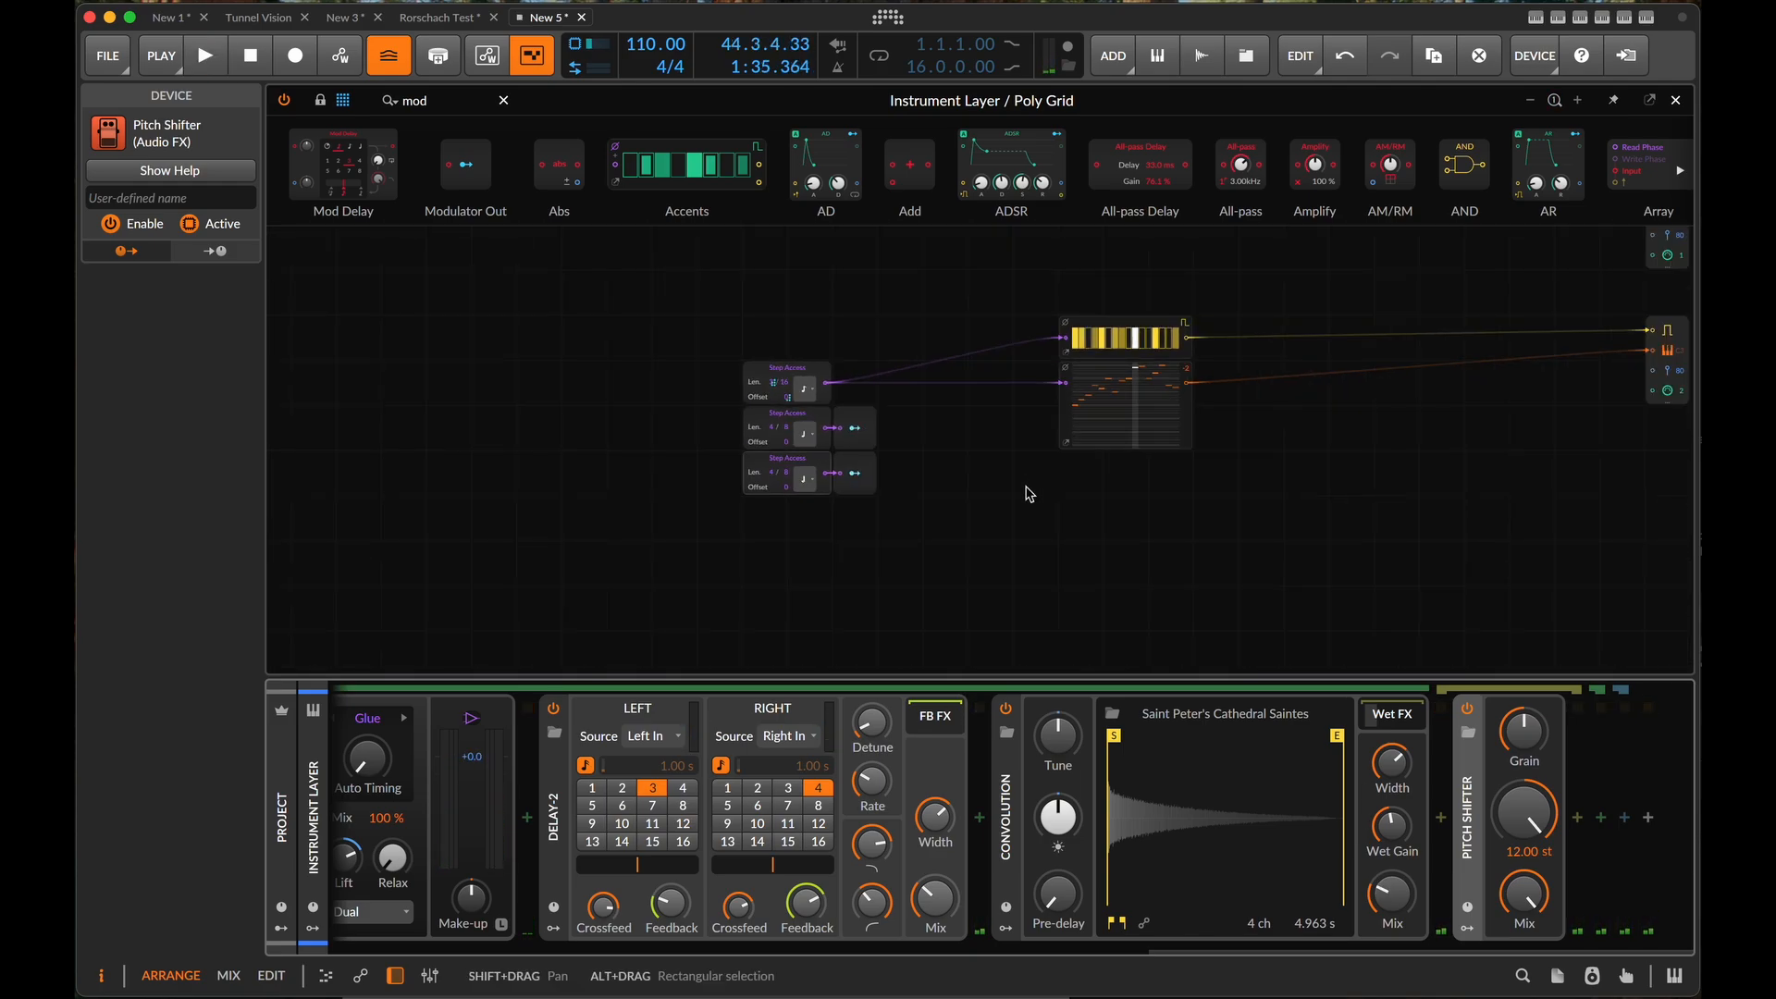
scroll(1023, 489, "up", 3)
scroll(1025, 495, "down", 3)
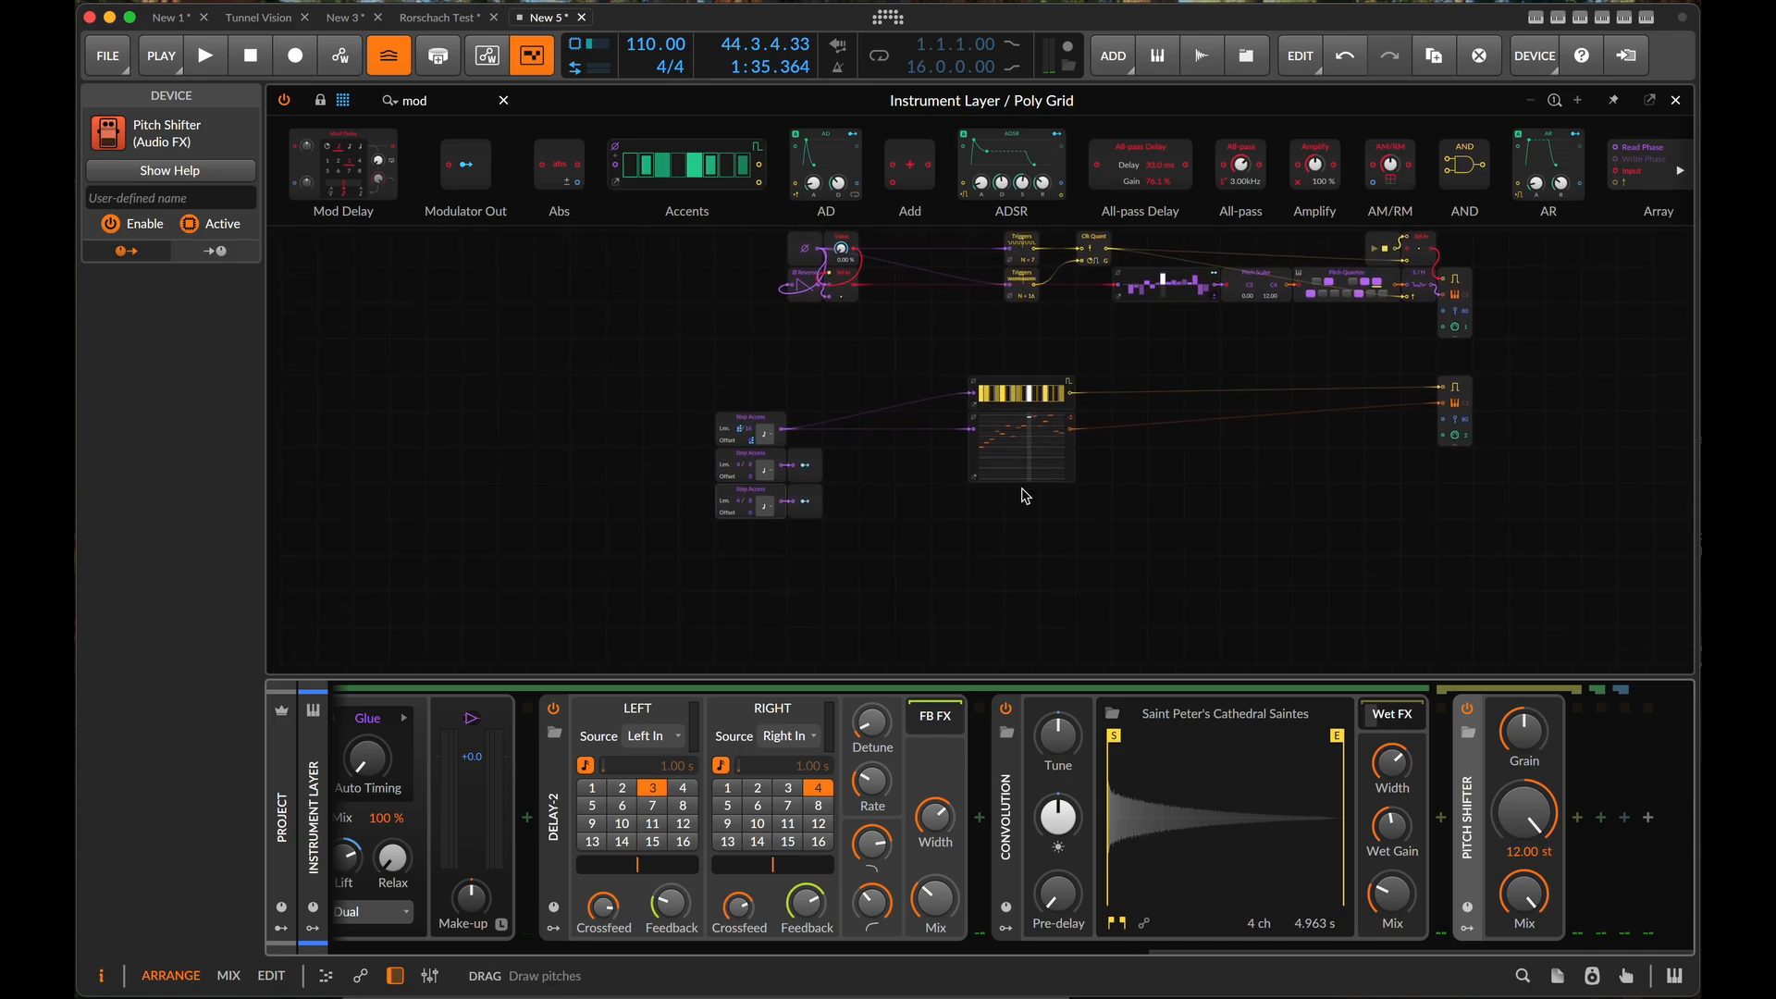
scroll(458, 801, "left", 10)
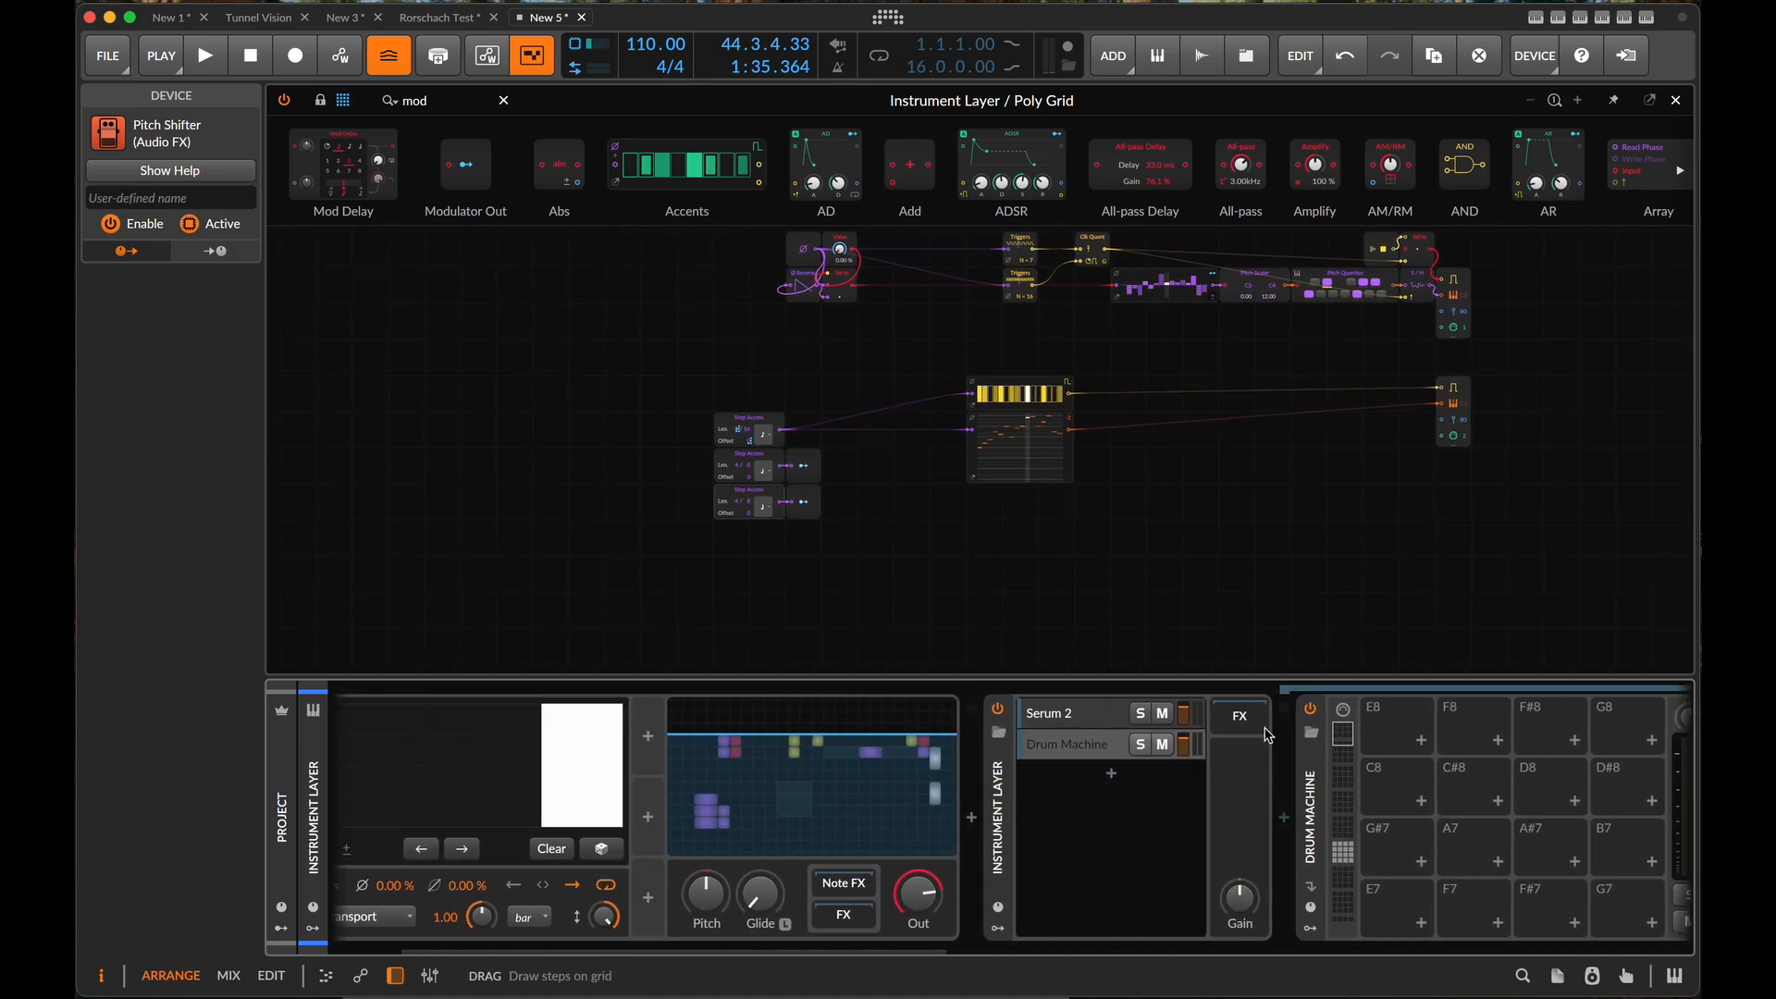
left_click(1111, 773)
type("pol")
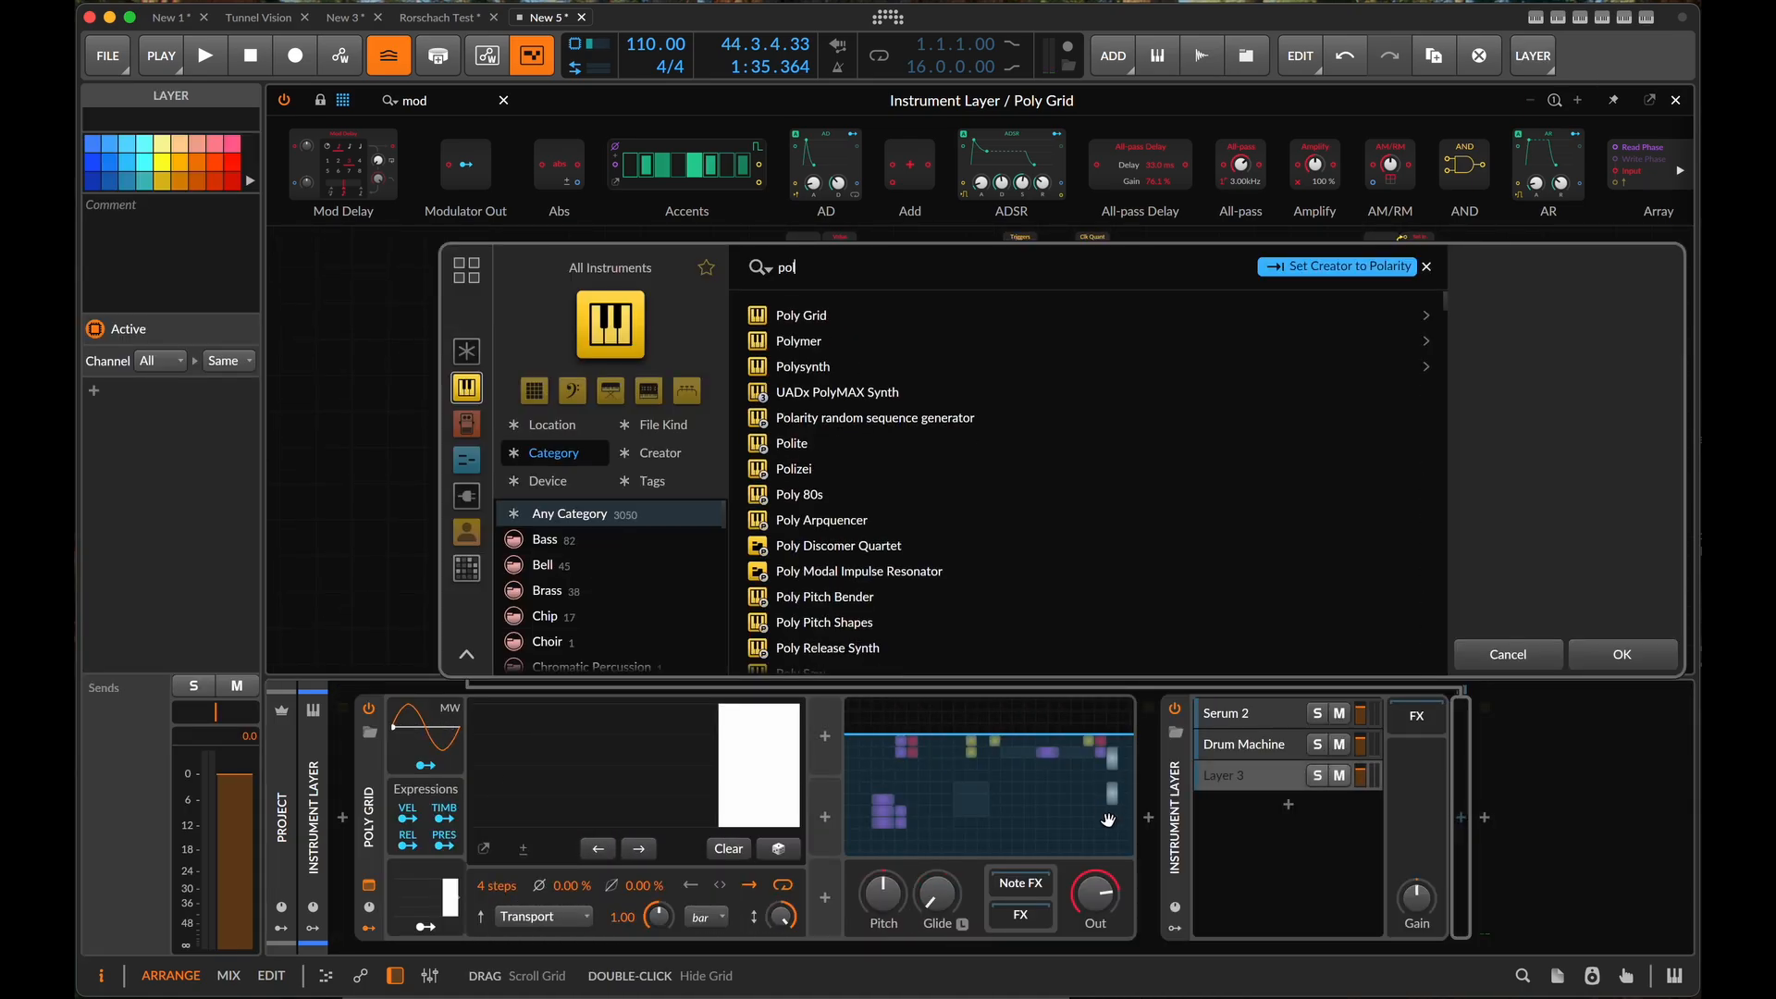
type("ymer")
left_click(799, 315)
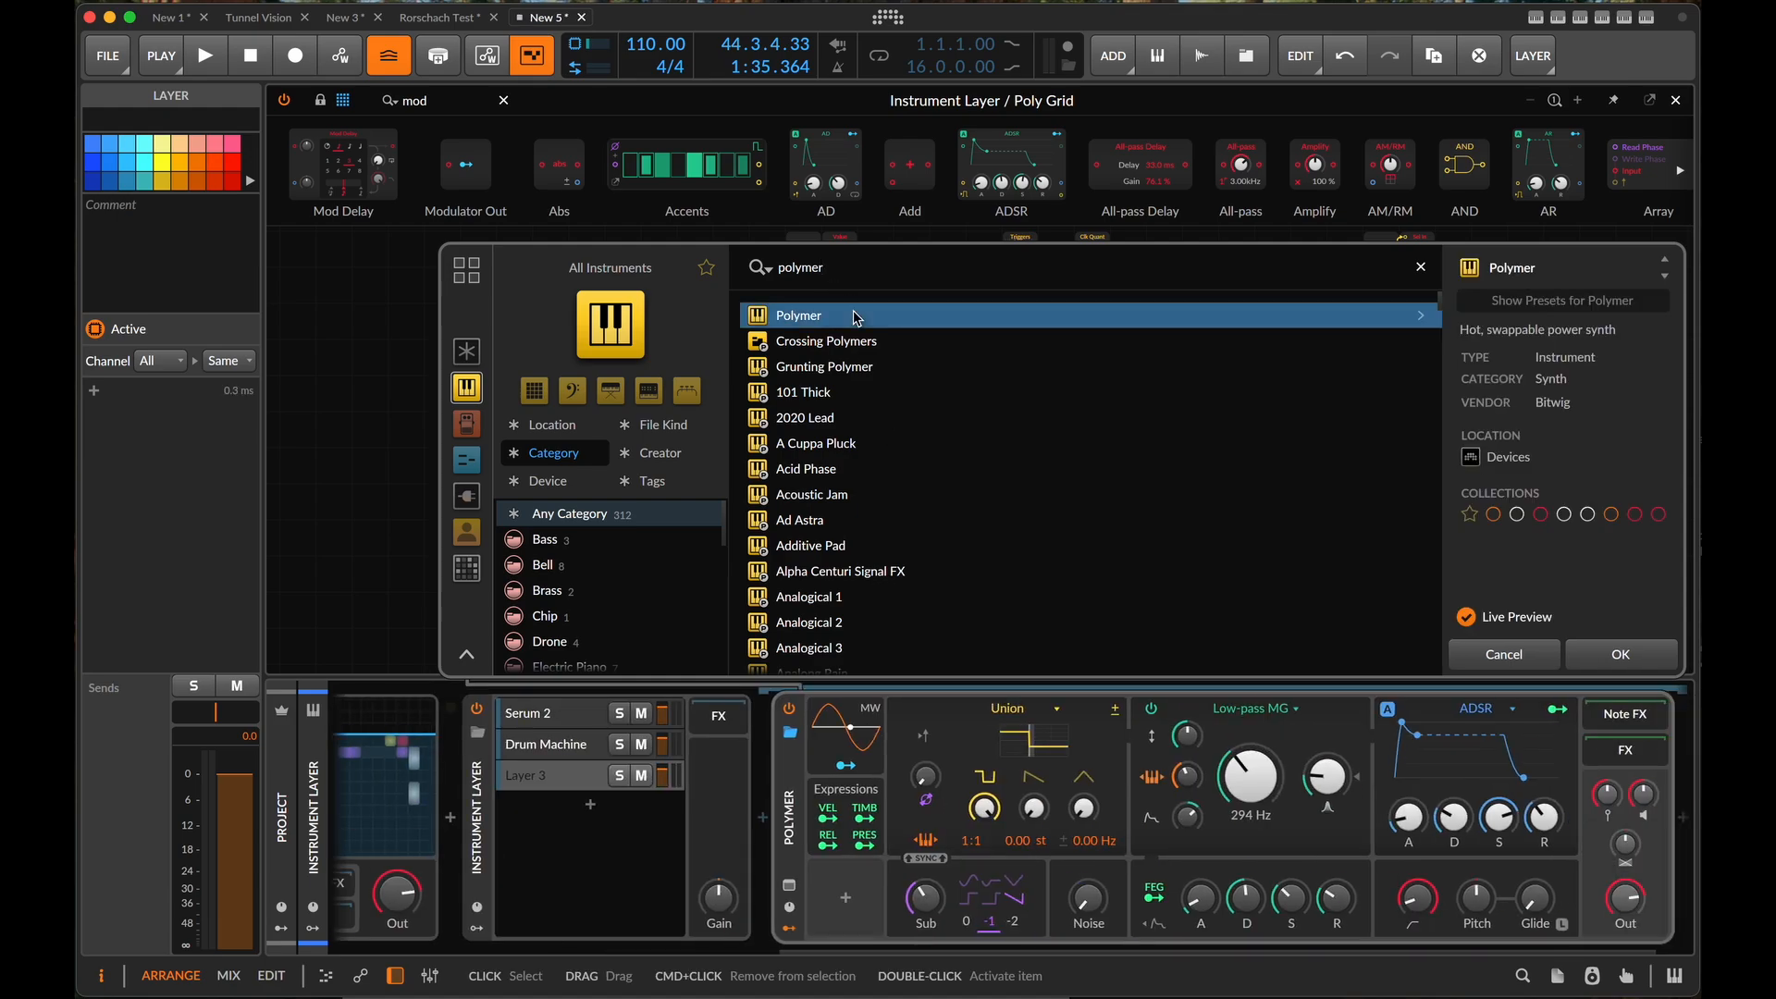
left_click(1621, 655)
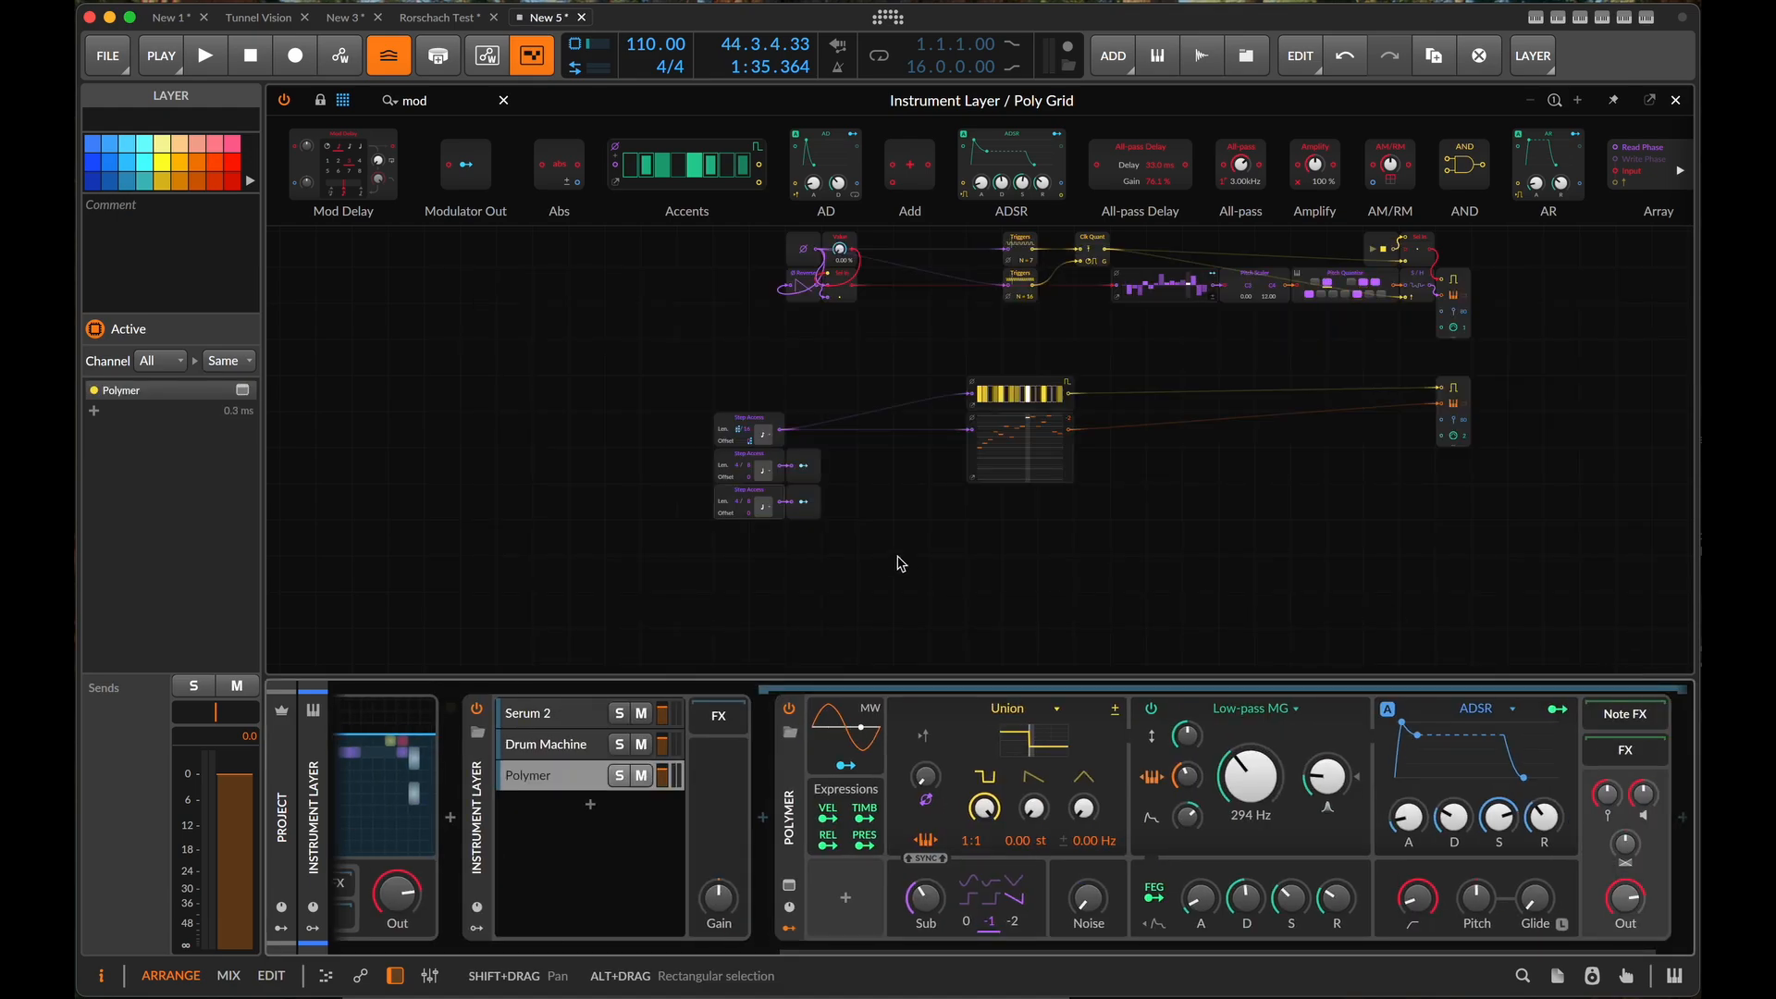
- Move the three Step Access modules and their Modulator Outs closer to the gate and pitch sequencers, aligned with the gate row
left_click_drag(661, 412, 949, 592)
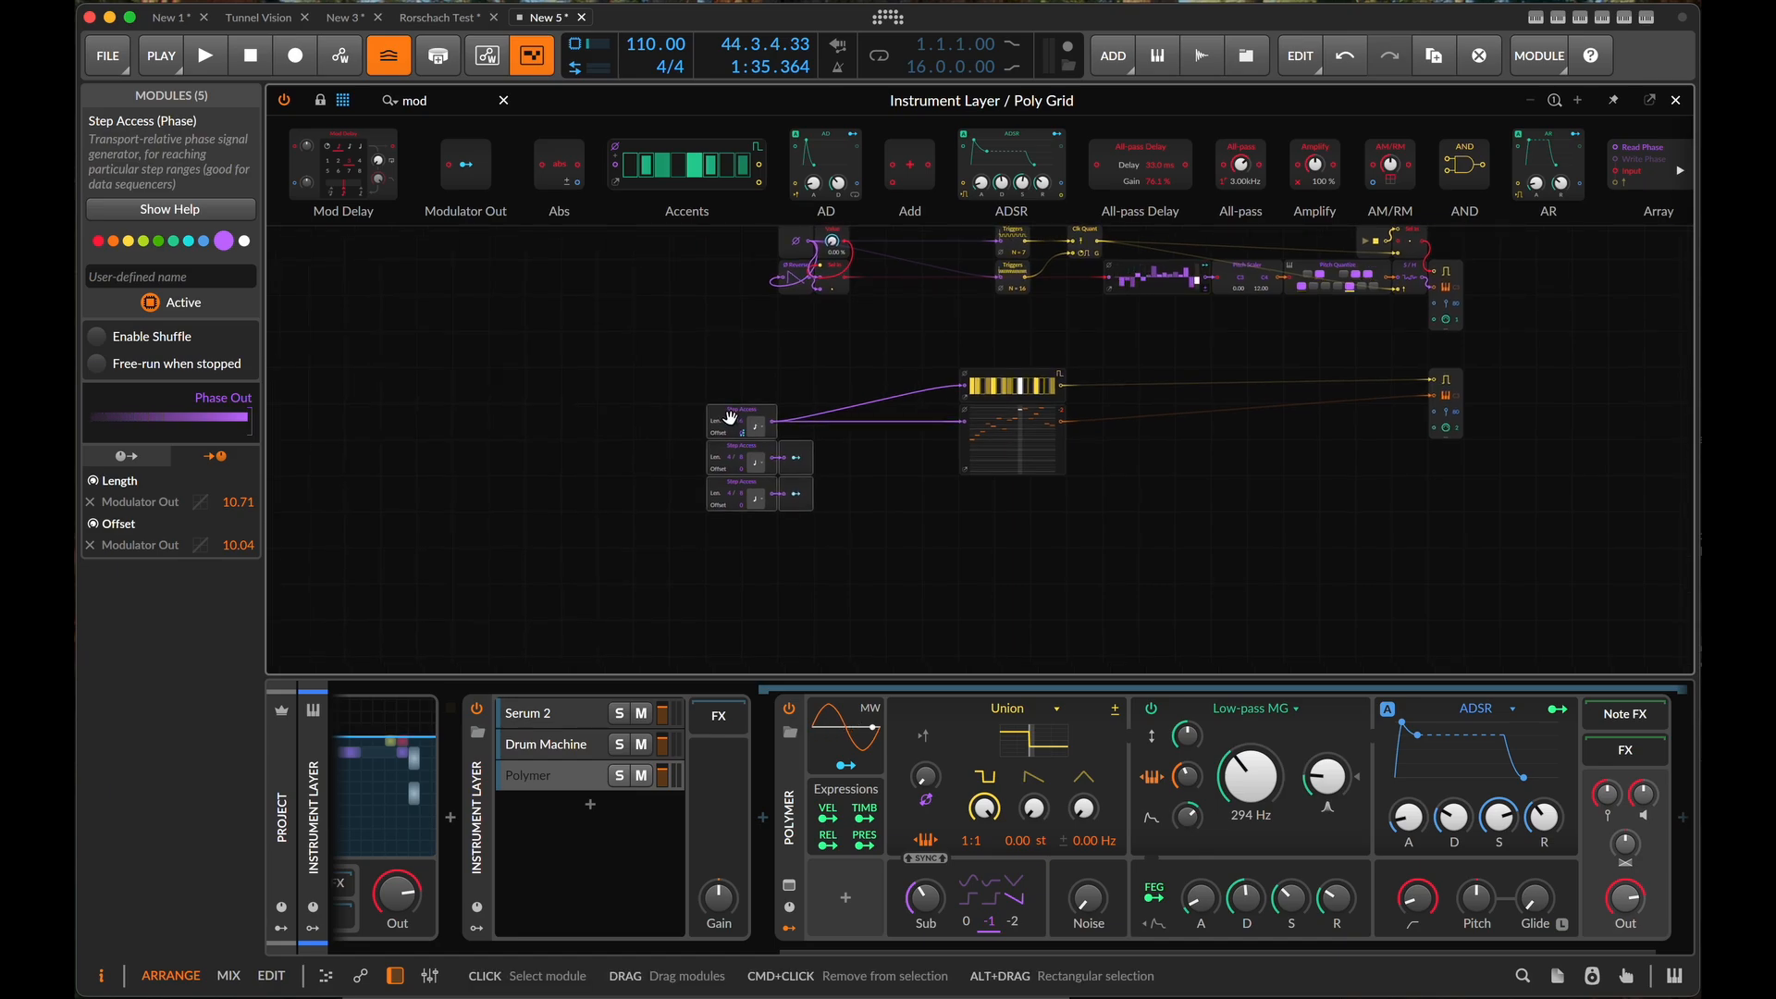
left_click_drag(751, 439, 785, 387)
scroll(782, 407, "up", 2)
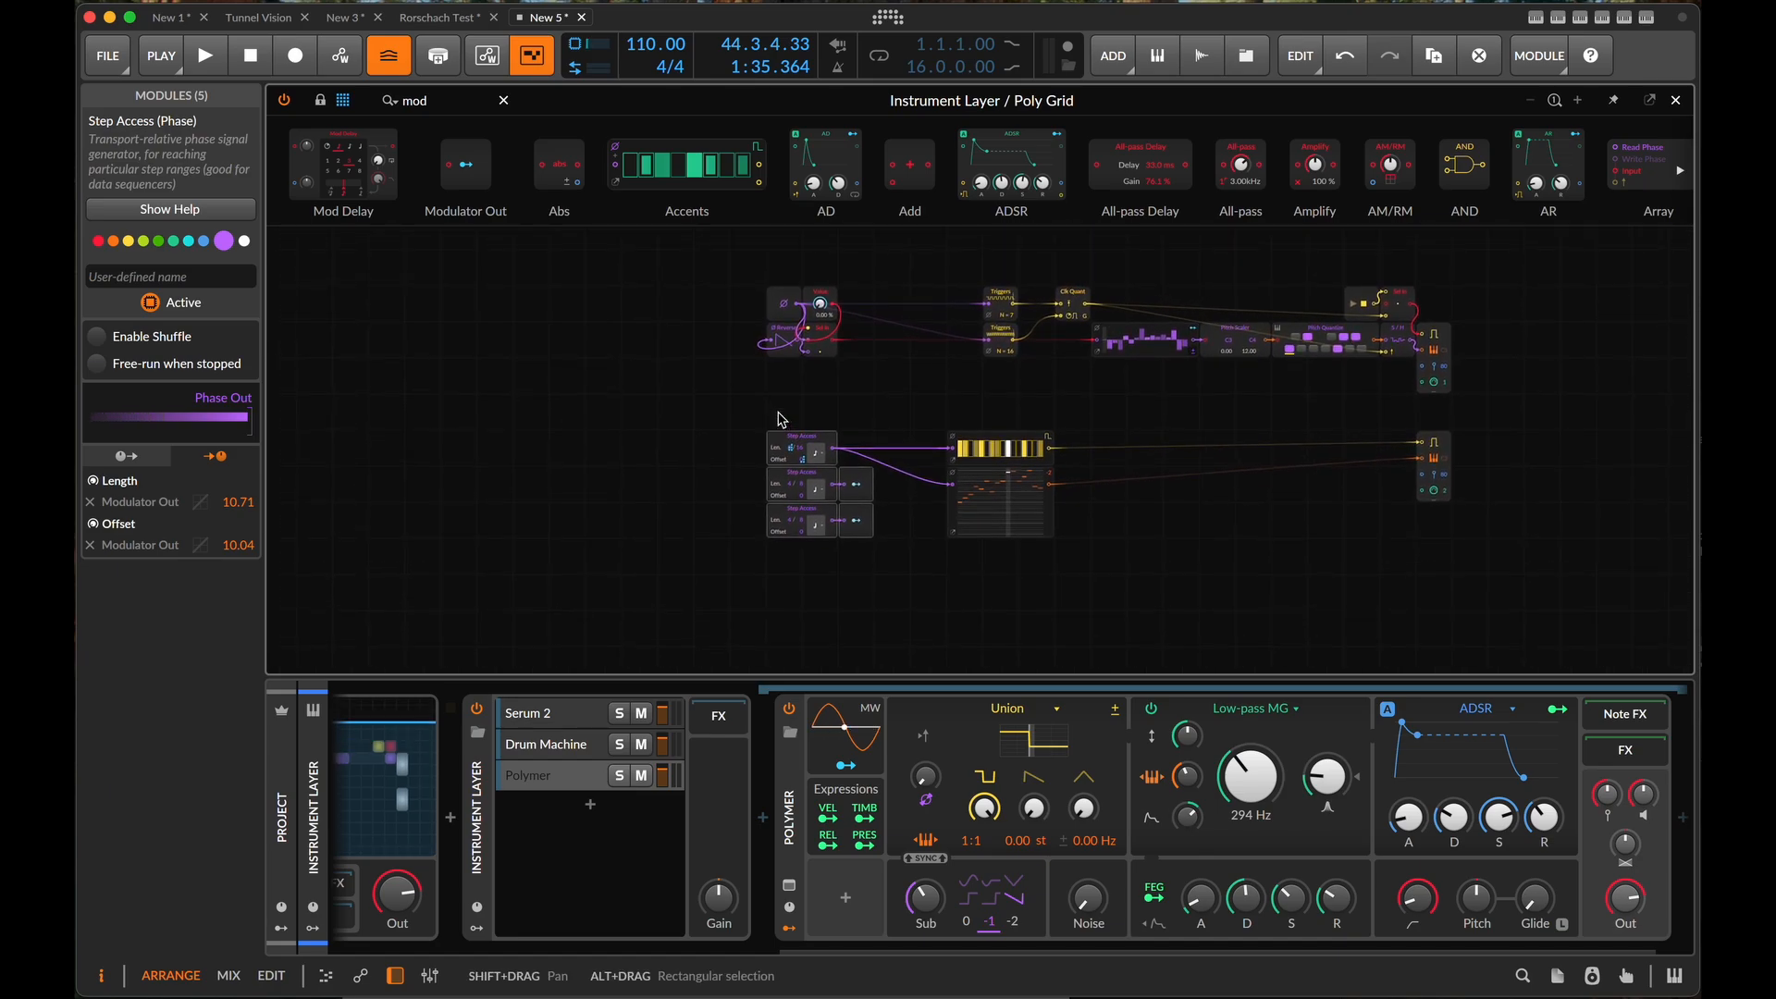
- Place a Label module above the start of the upper sequencer patch and name it "Karplus seq"
left_click(432, 99)
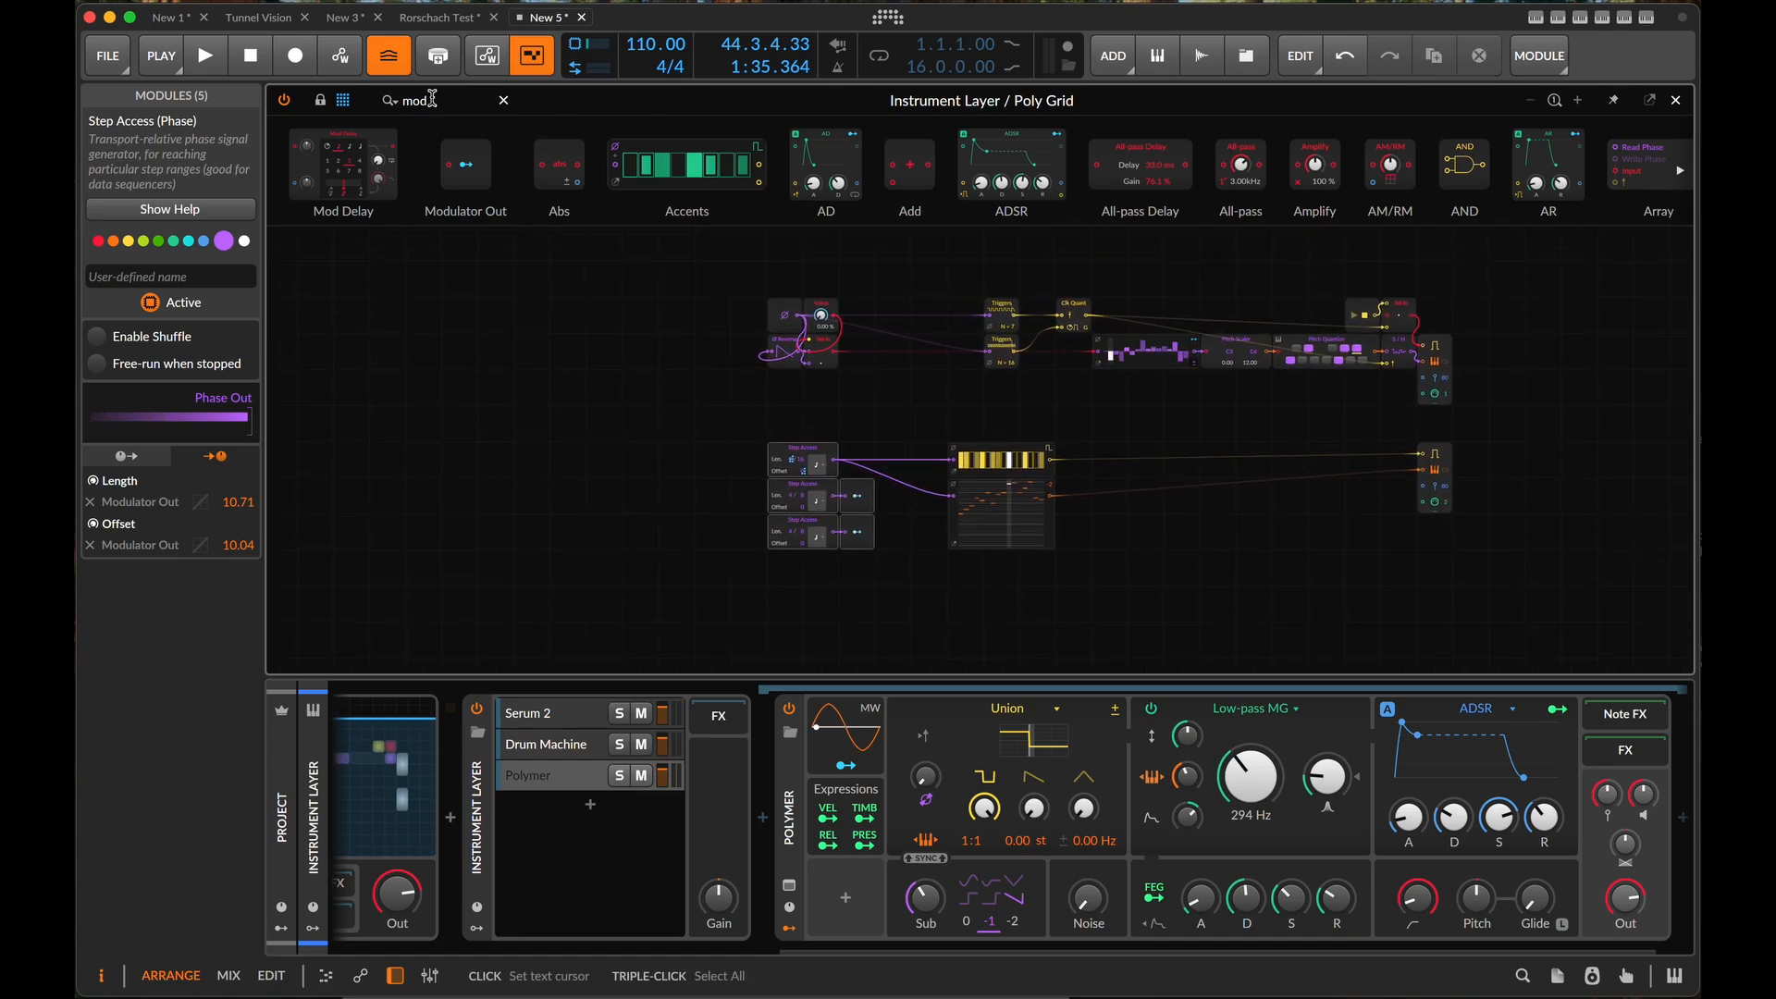
type("labe")
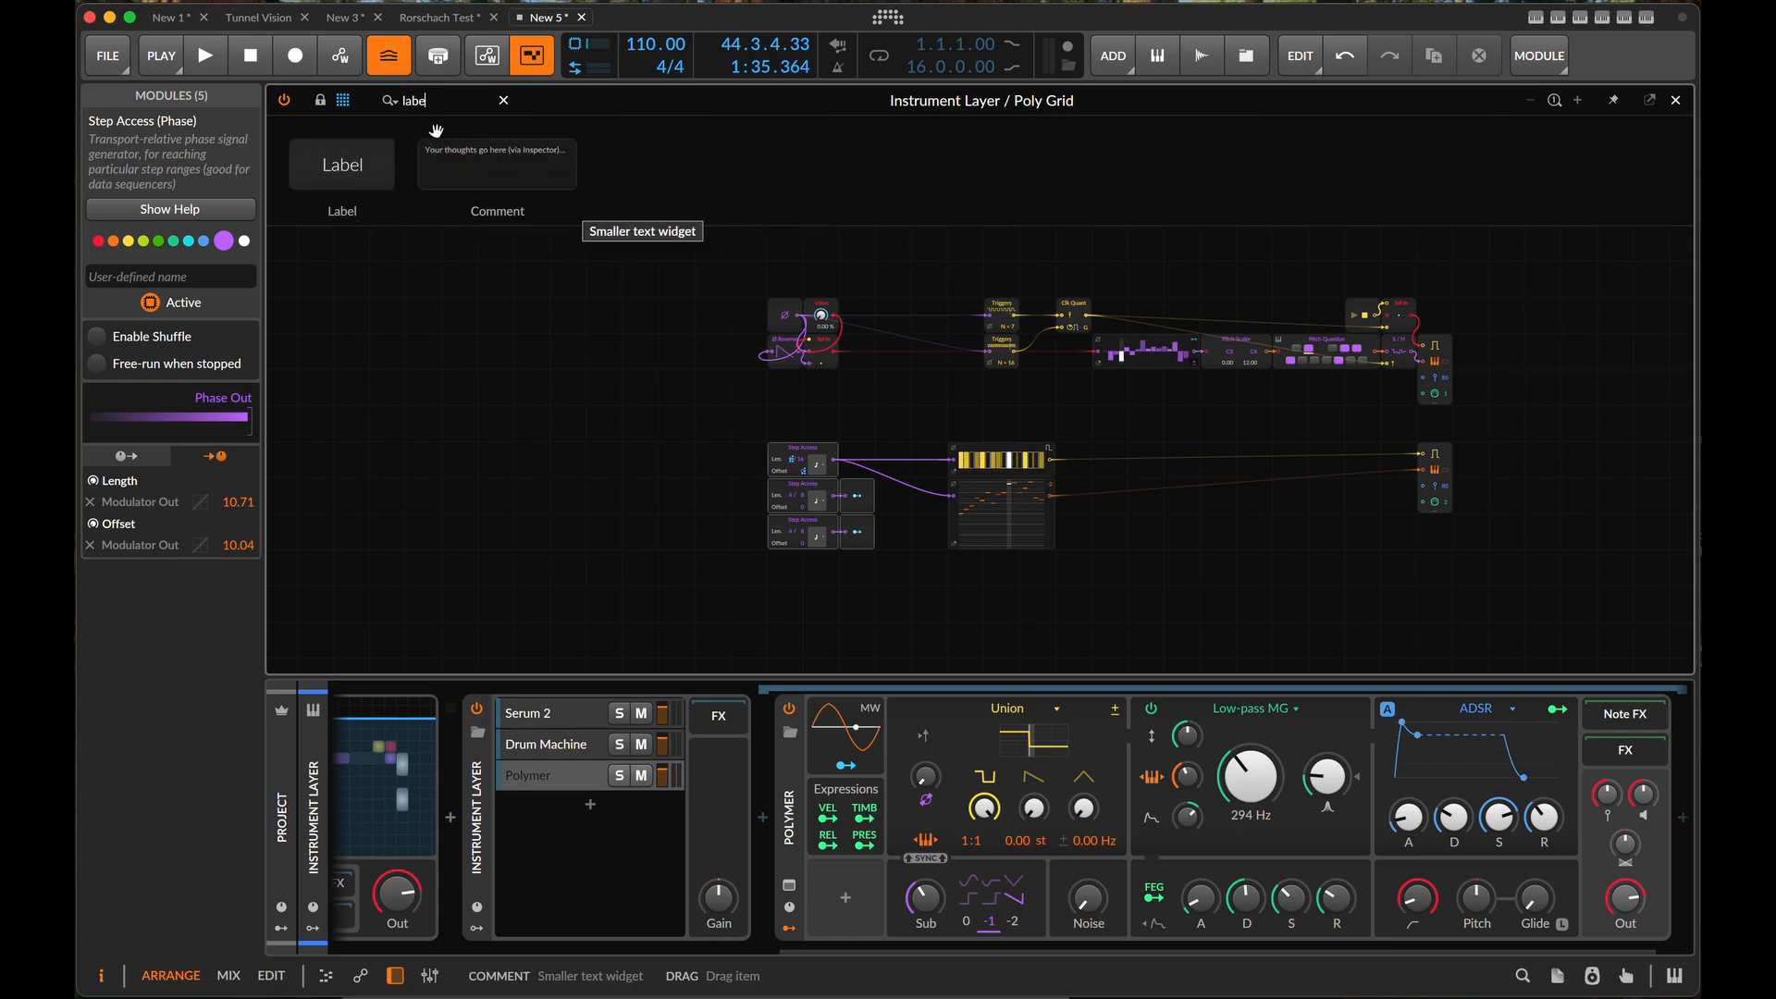
left_click_drag(341, 164, 775, 282)
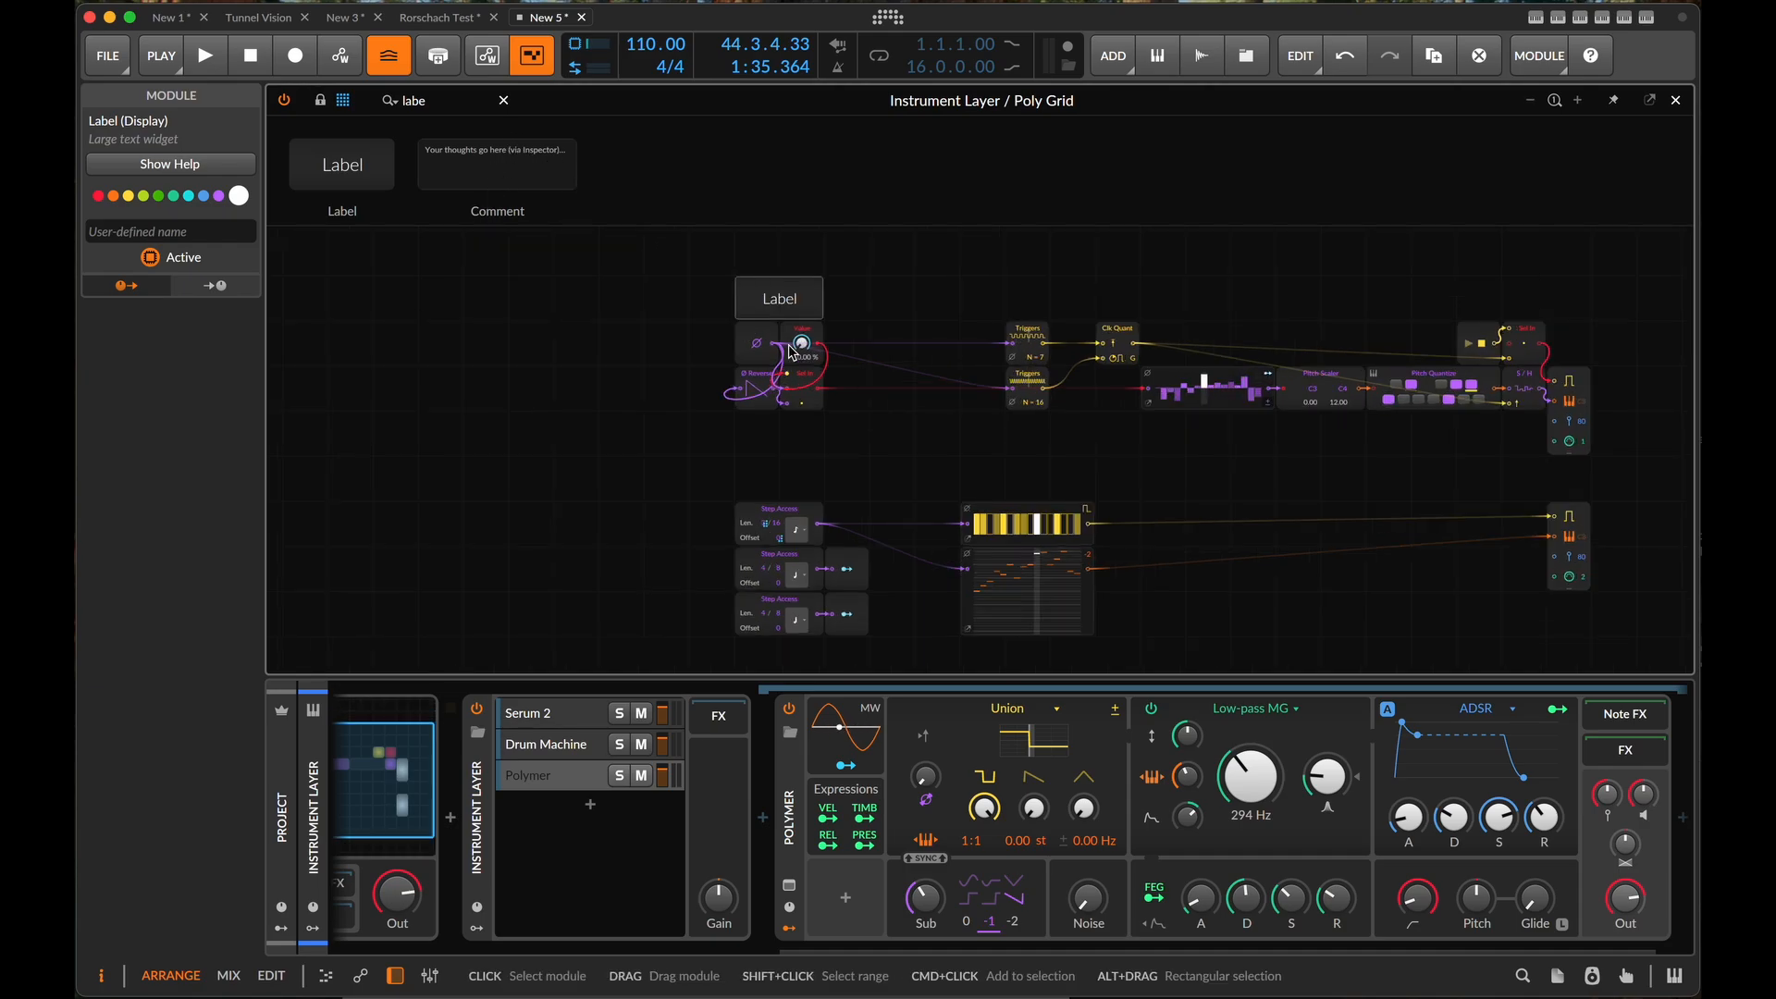
left_click(139, 231)
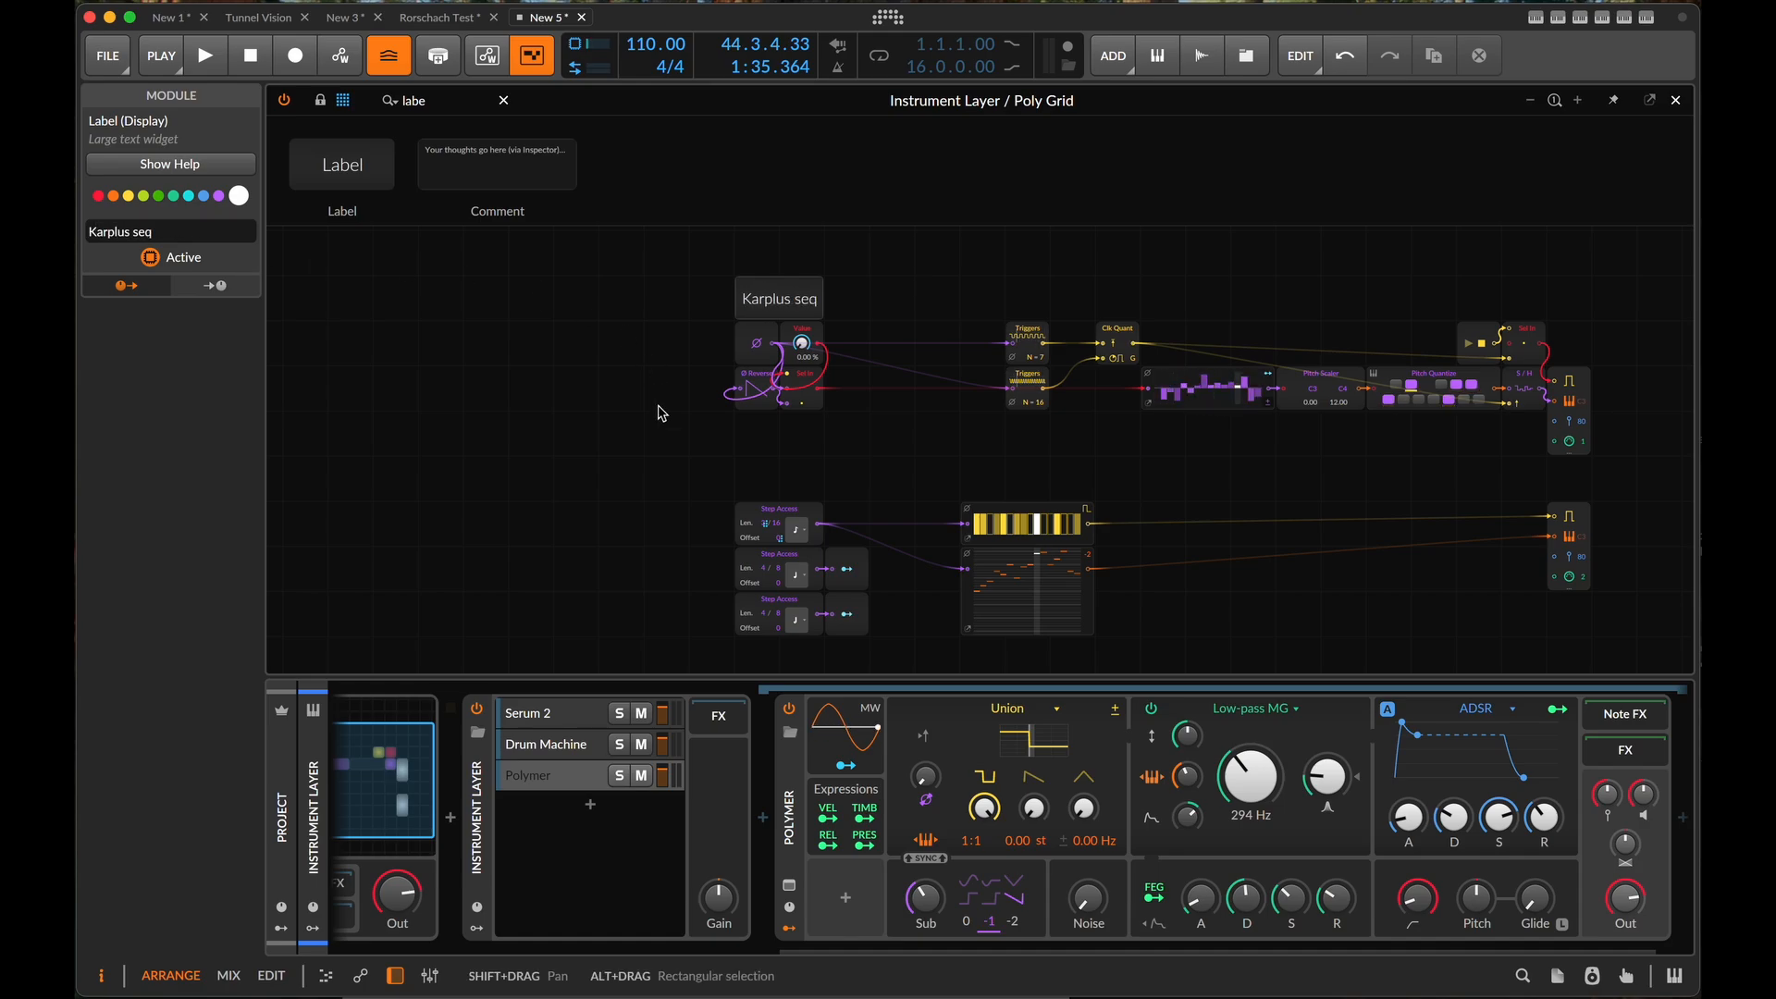
- Place a second Label module above the Step Access modules and name it "GTR MCHN seq"
left_click_drag(348, 170, 787, 483)
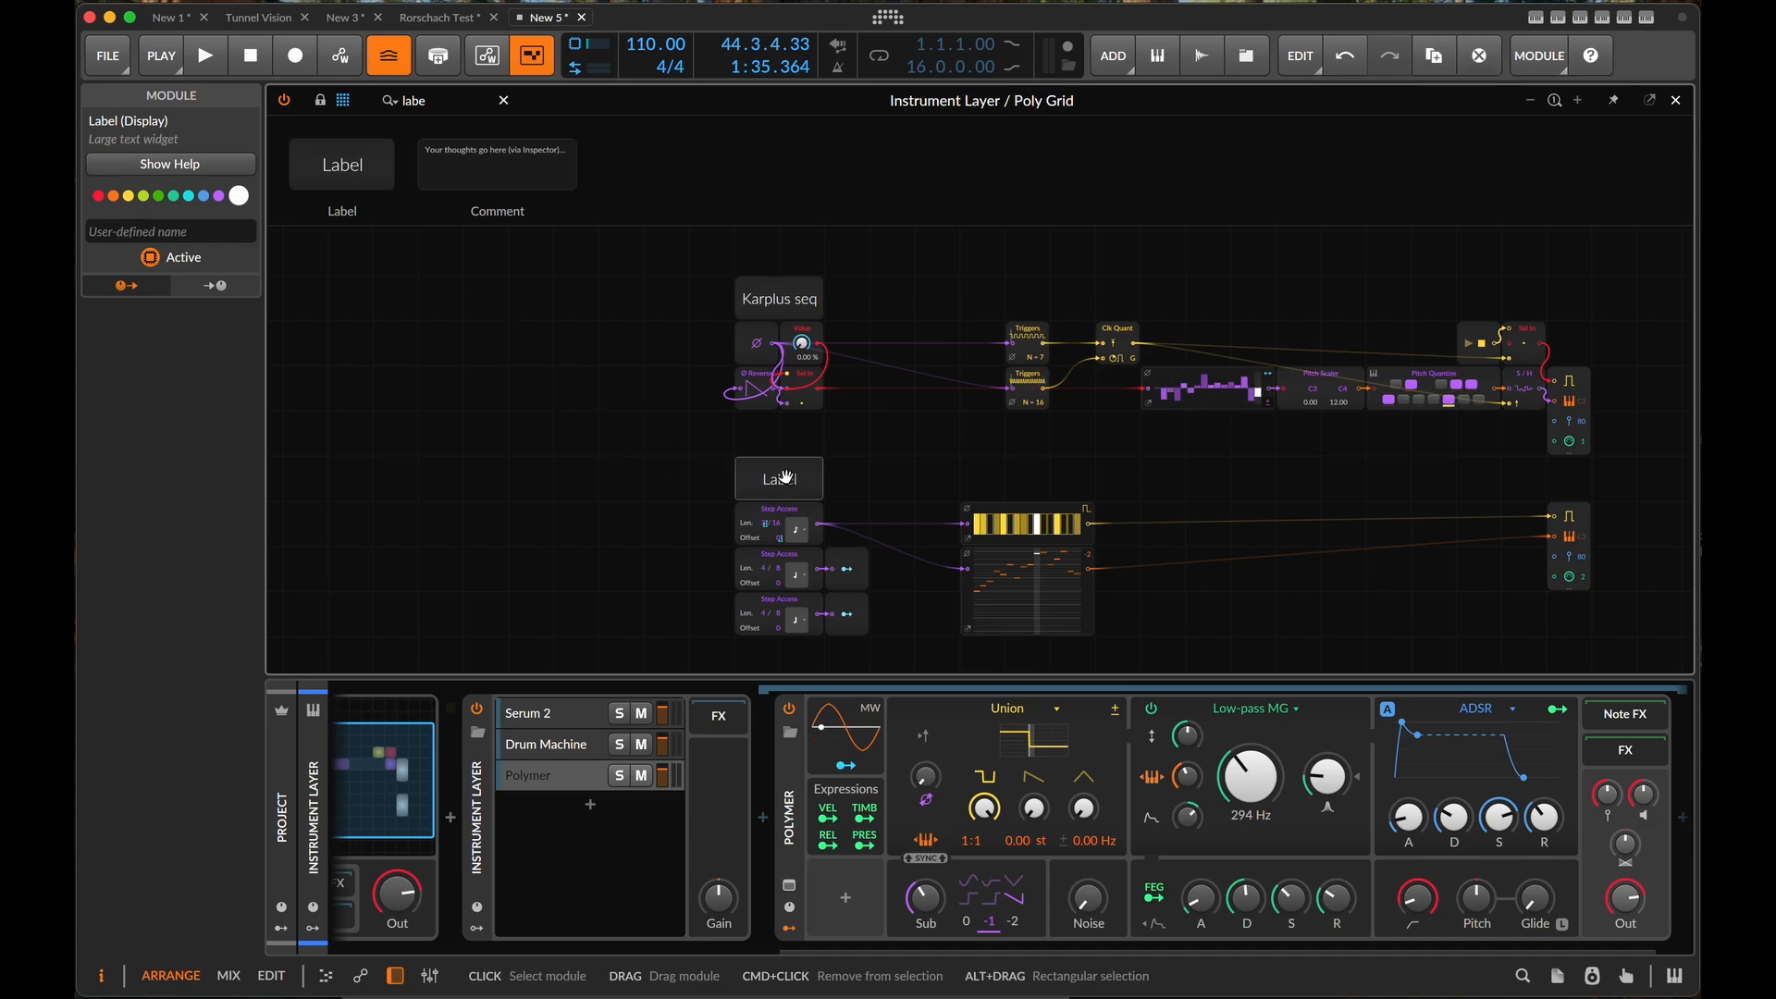
left_click(190, 229)
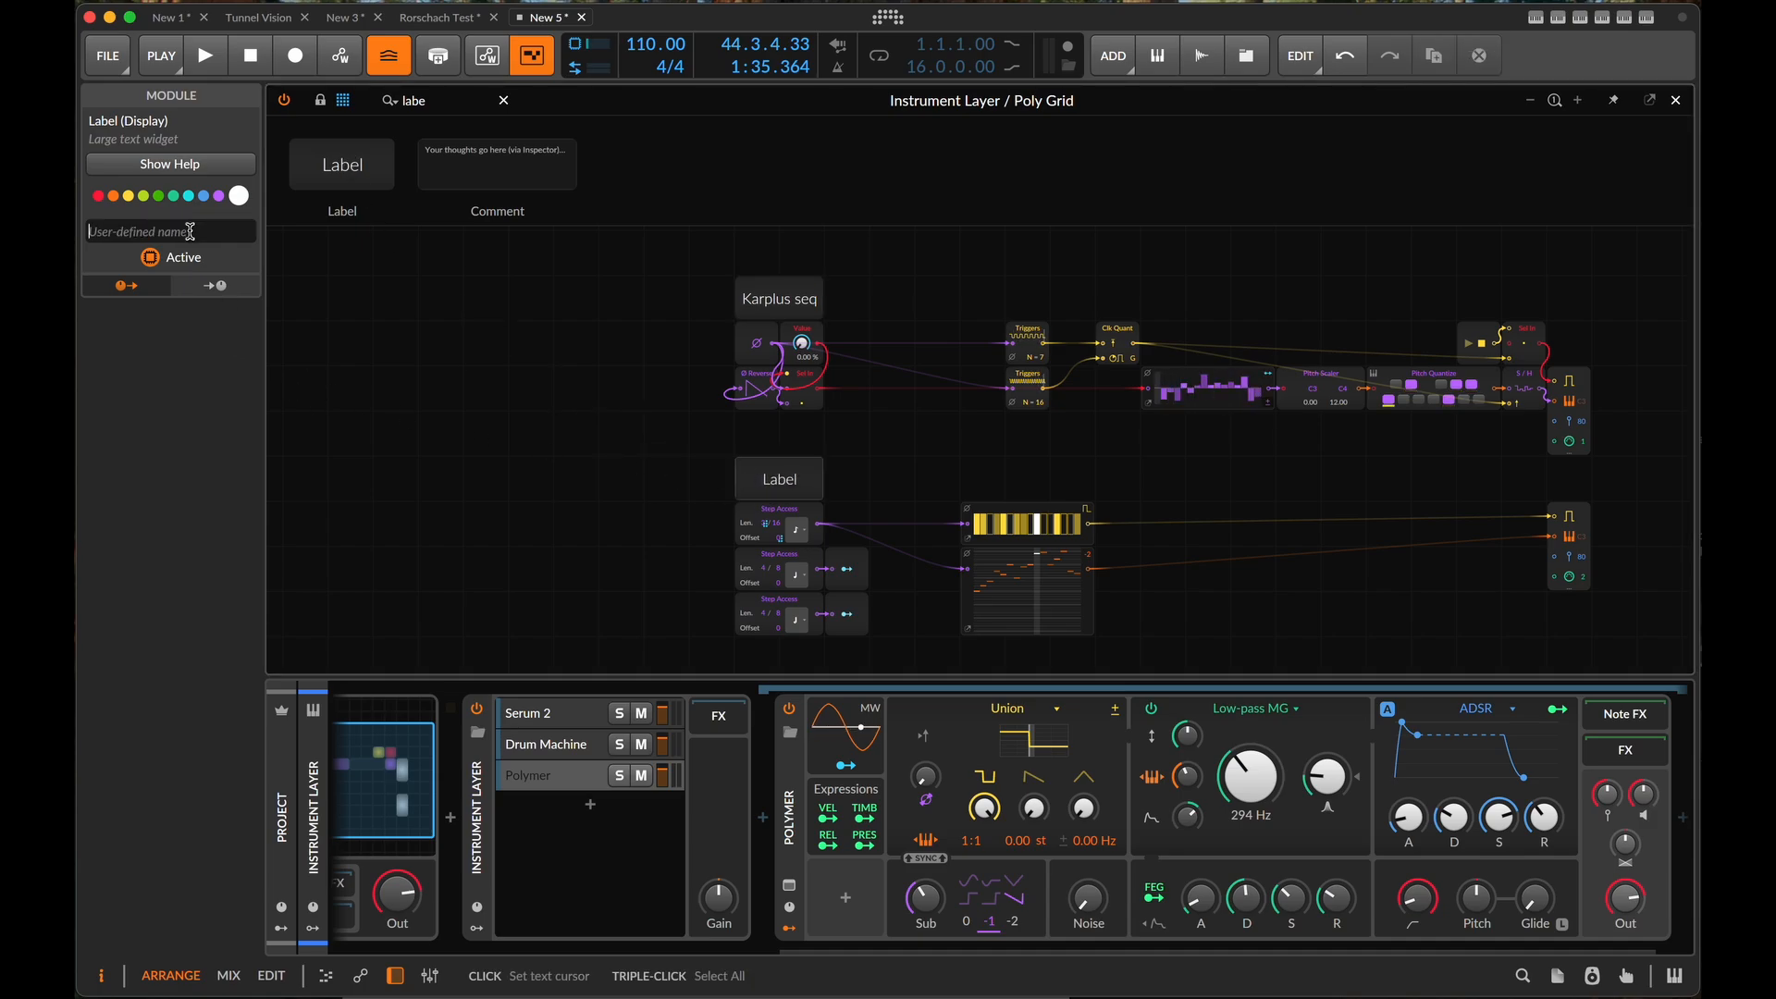
type("GTR MC")
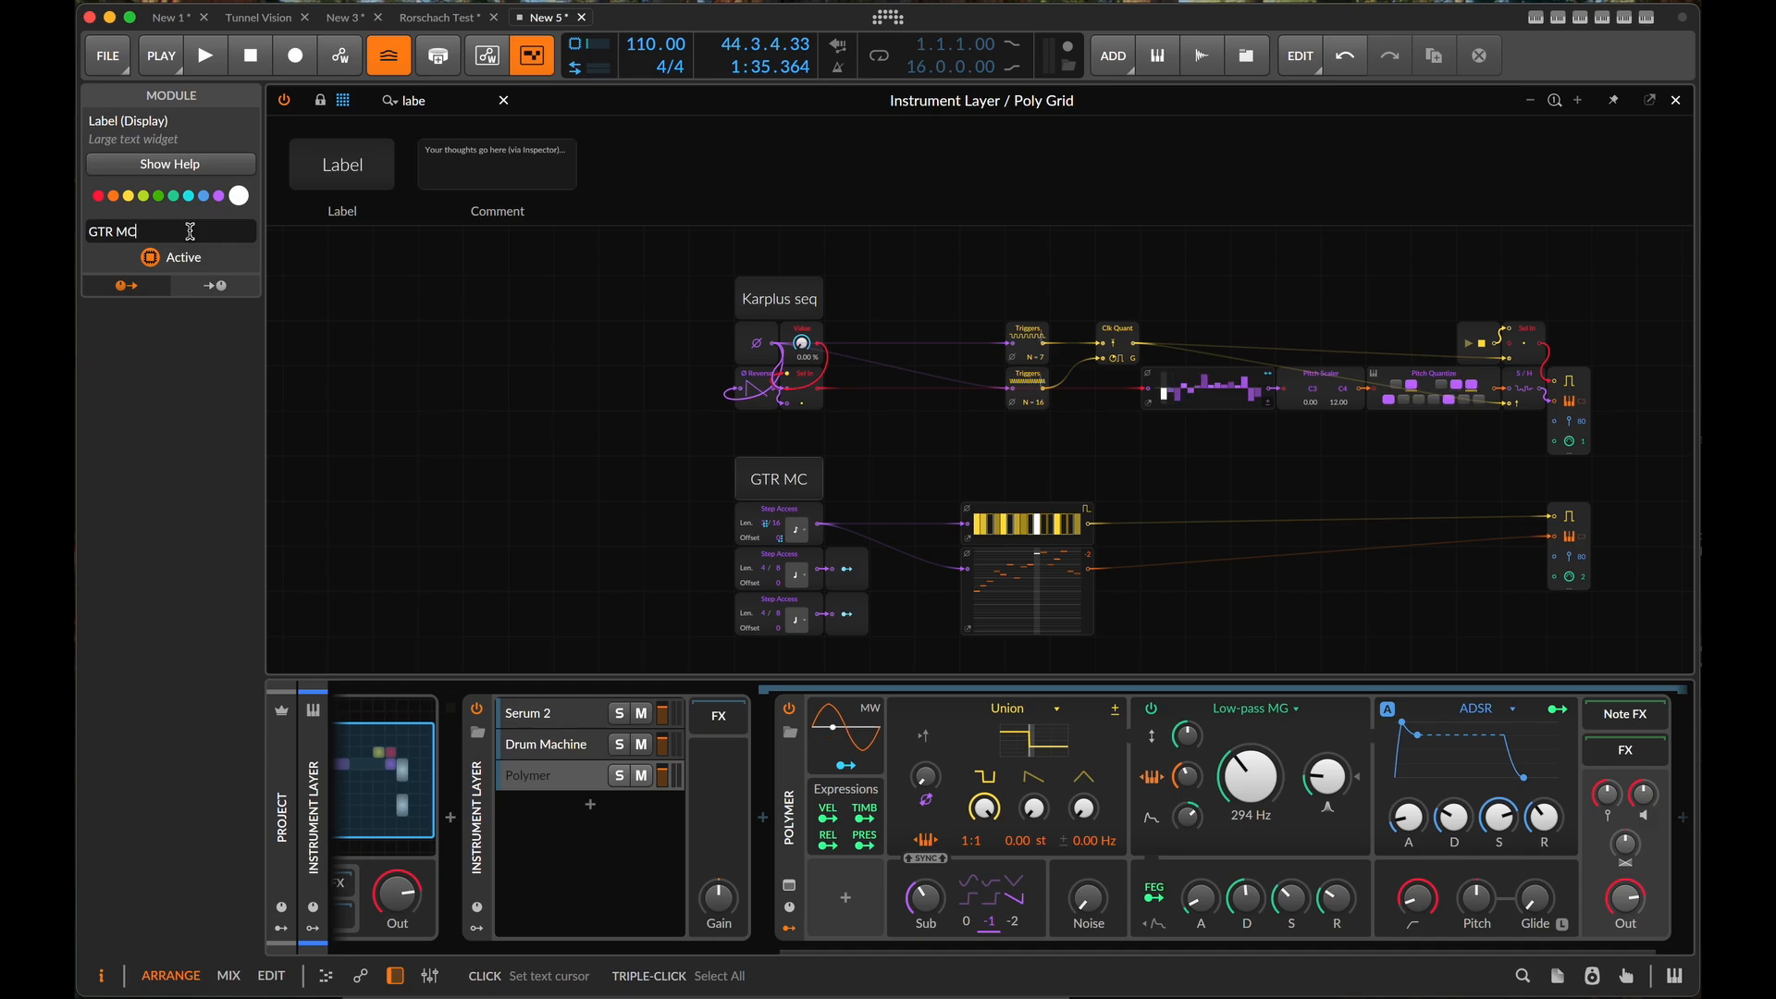
type("HN seq")
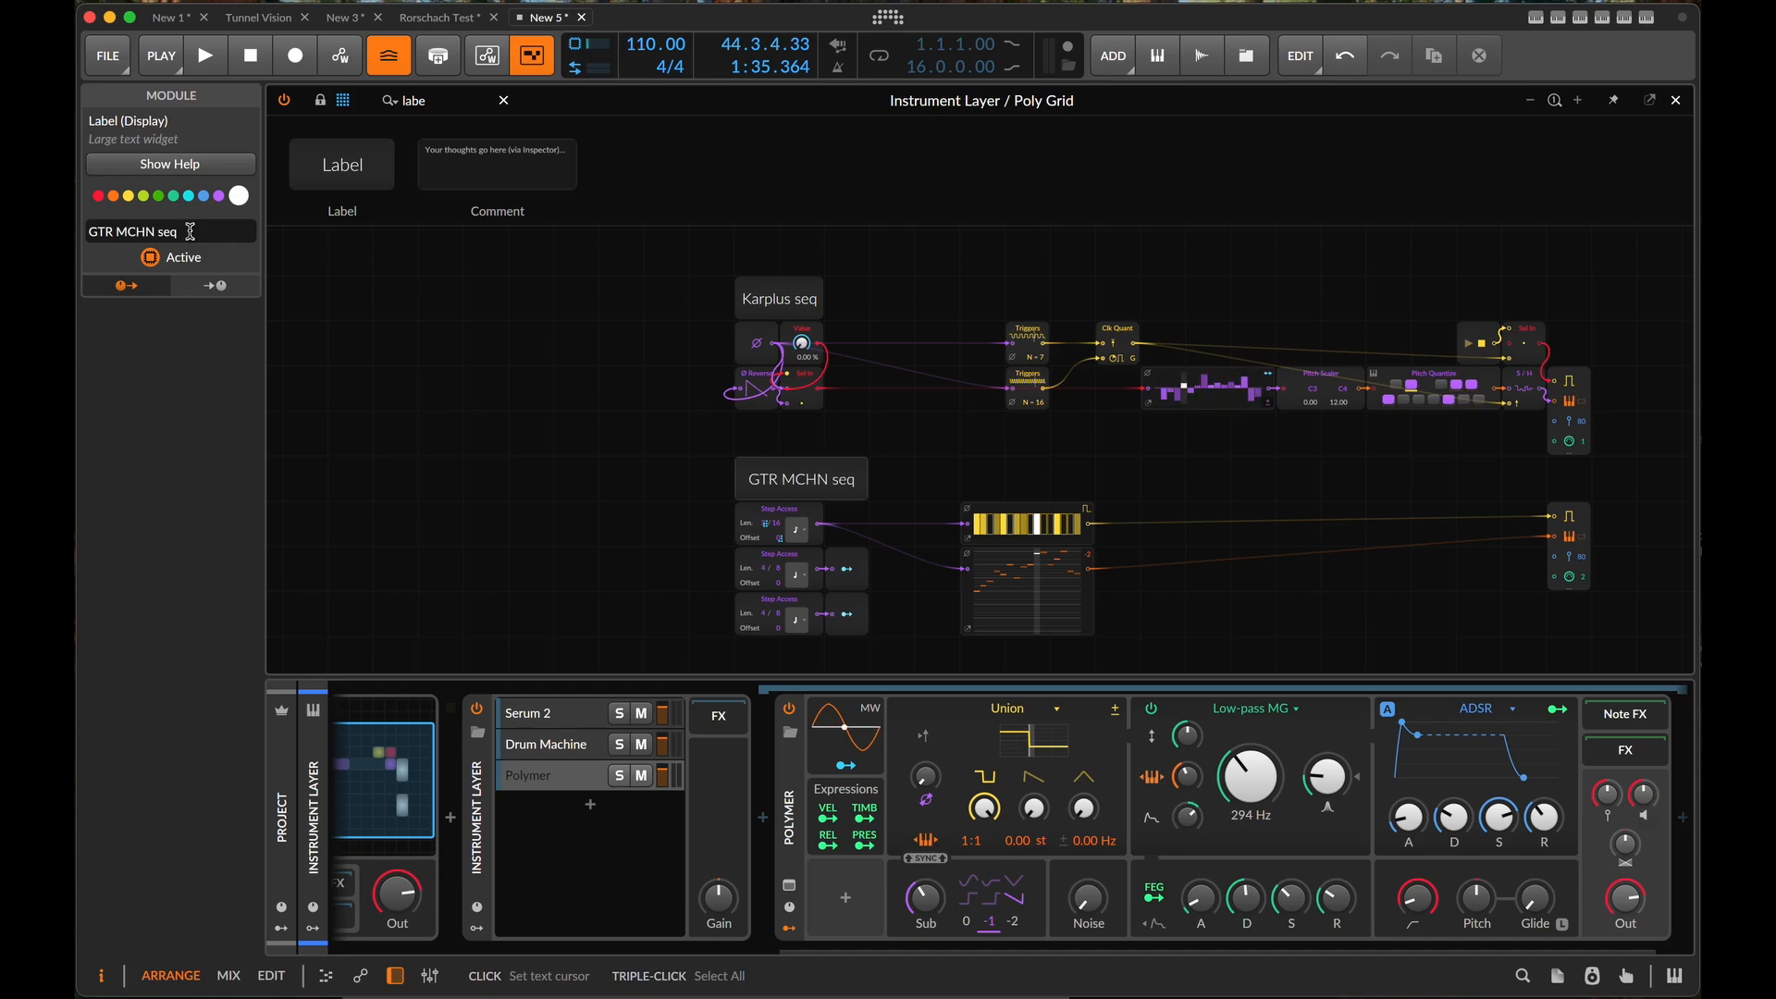
- Place a third Label module in the free area below the Step Access modules, and briefly play the patch
scroll(1006, 586, "down", 5)
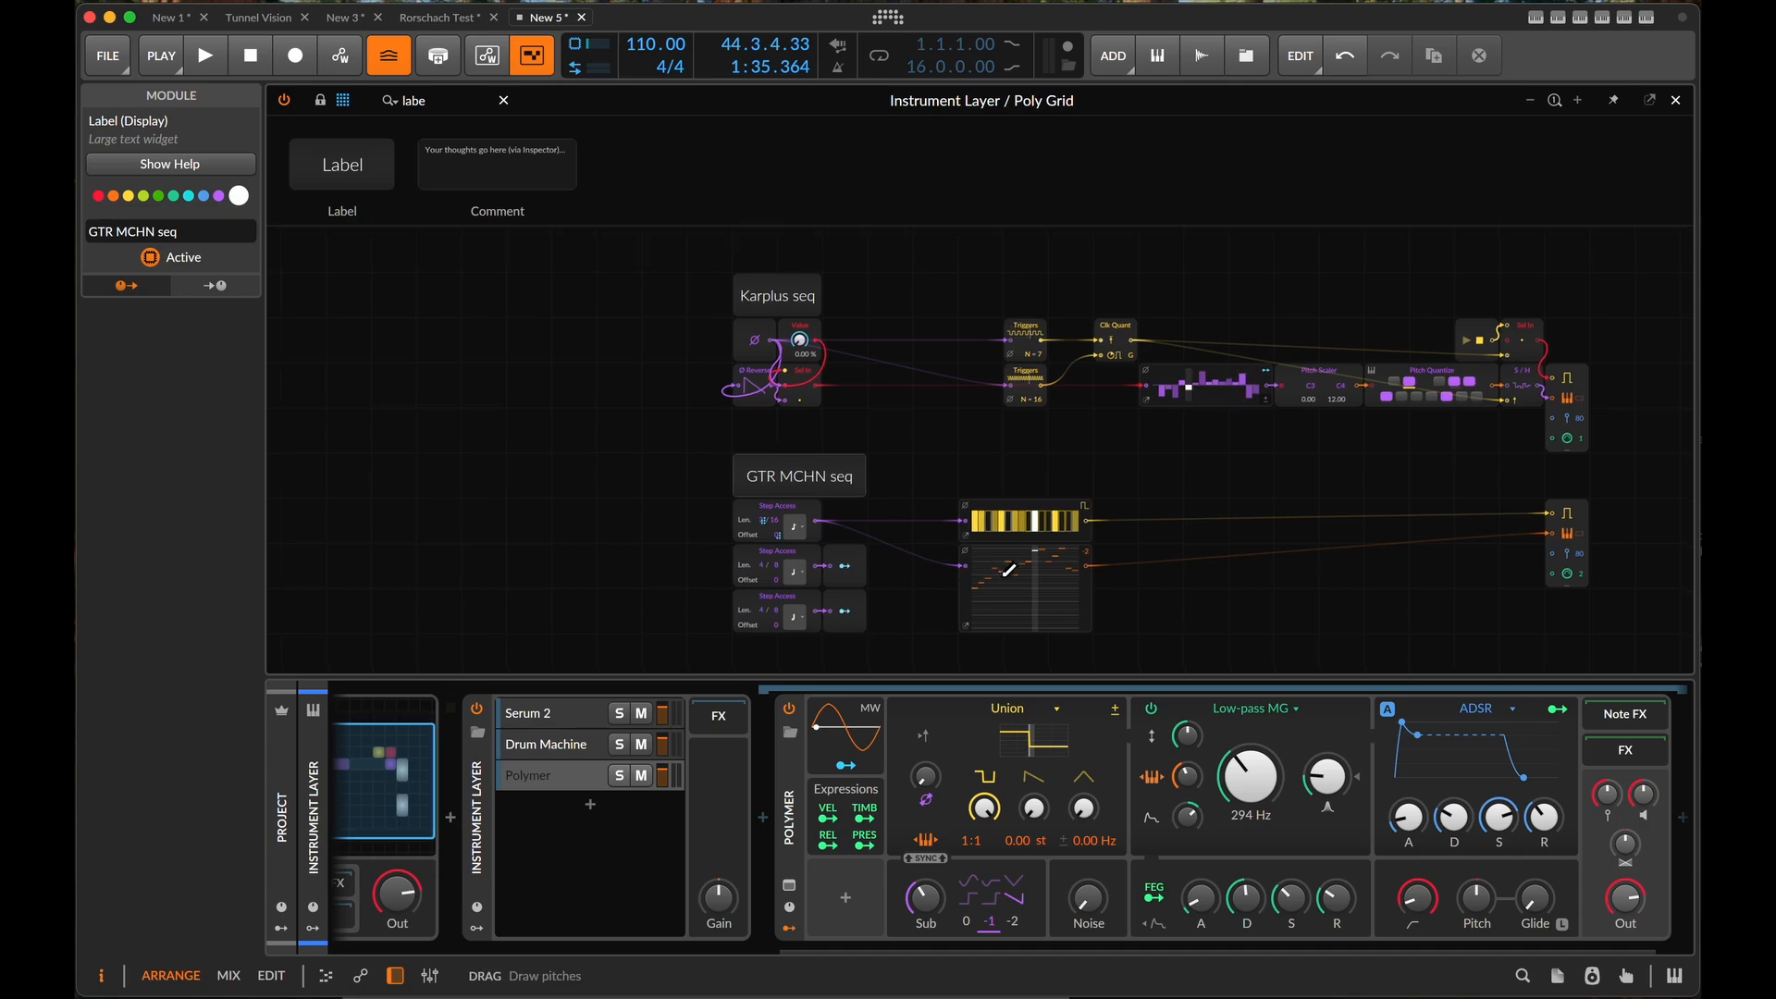
scroll(978, 567, "down", 1)
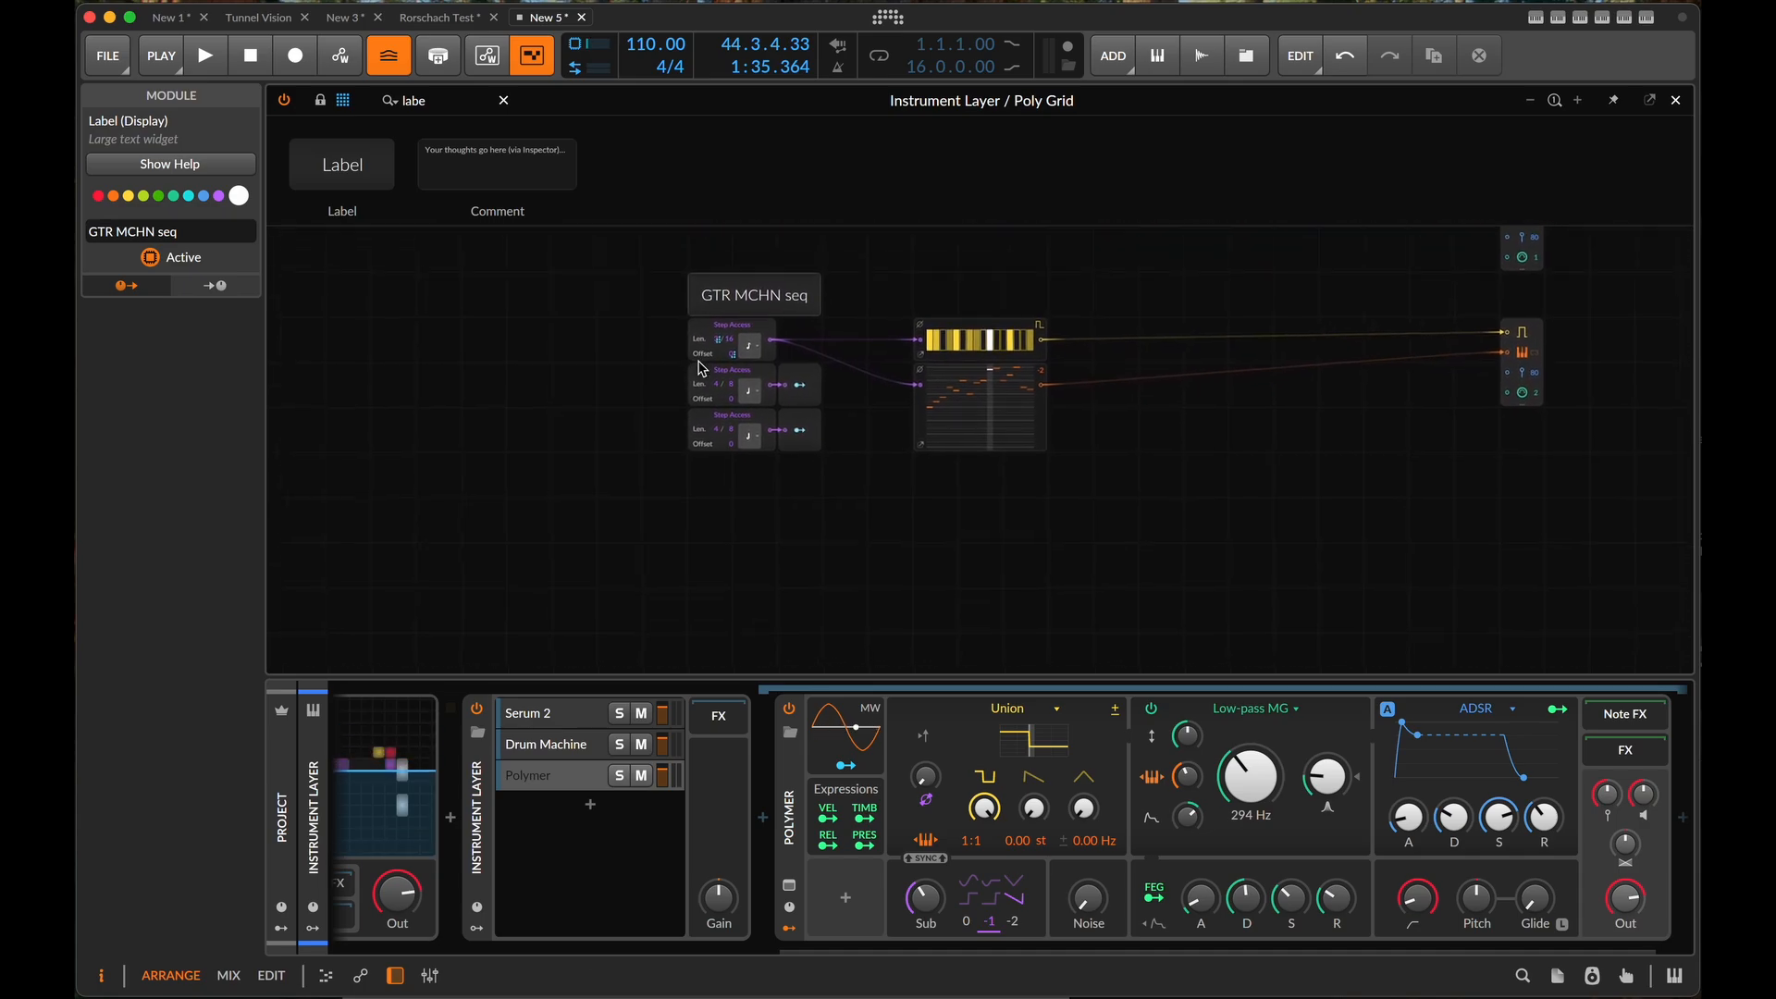
left_click_drag(344, 164, 720, 511)
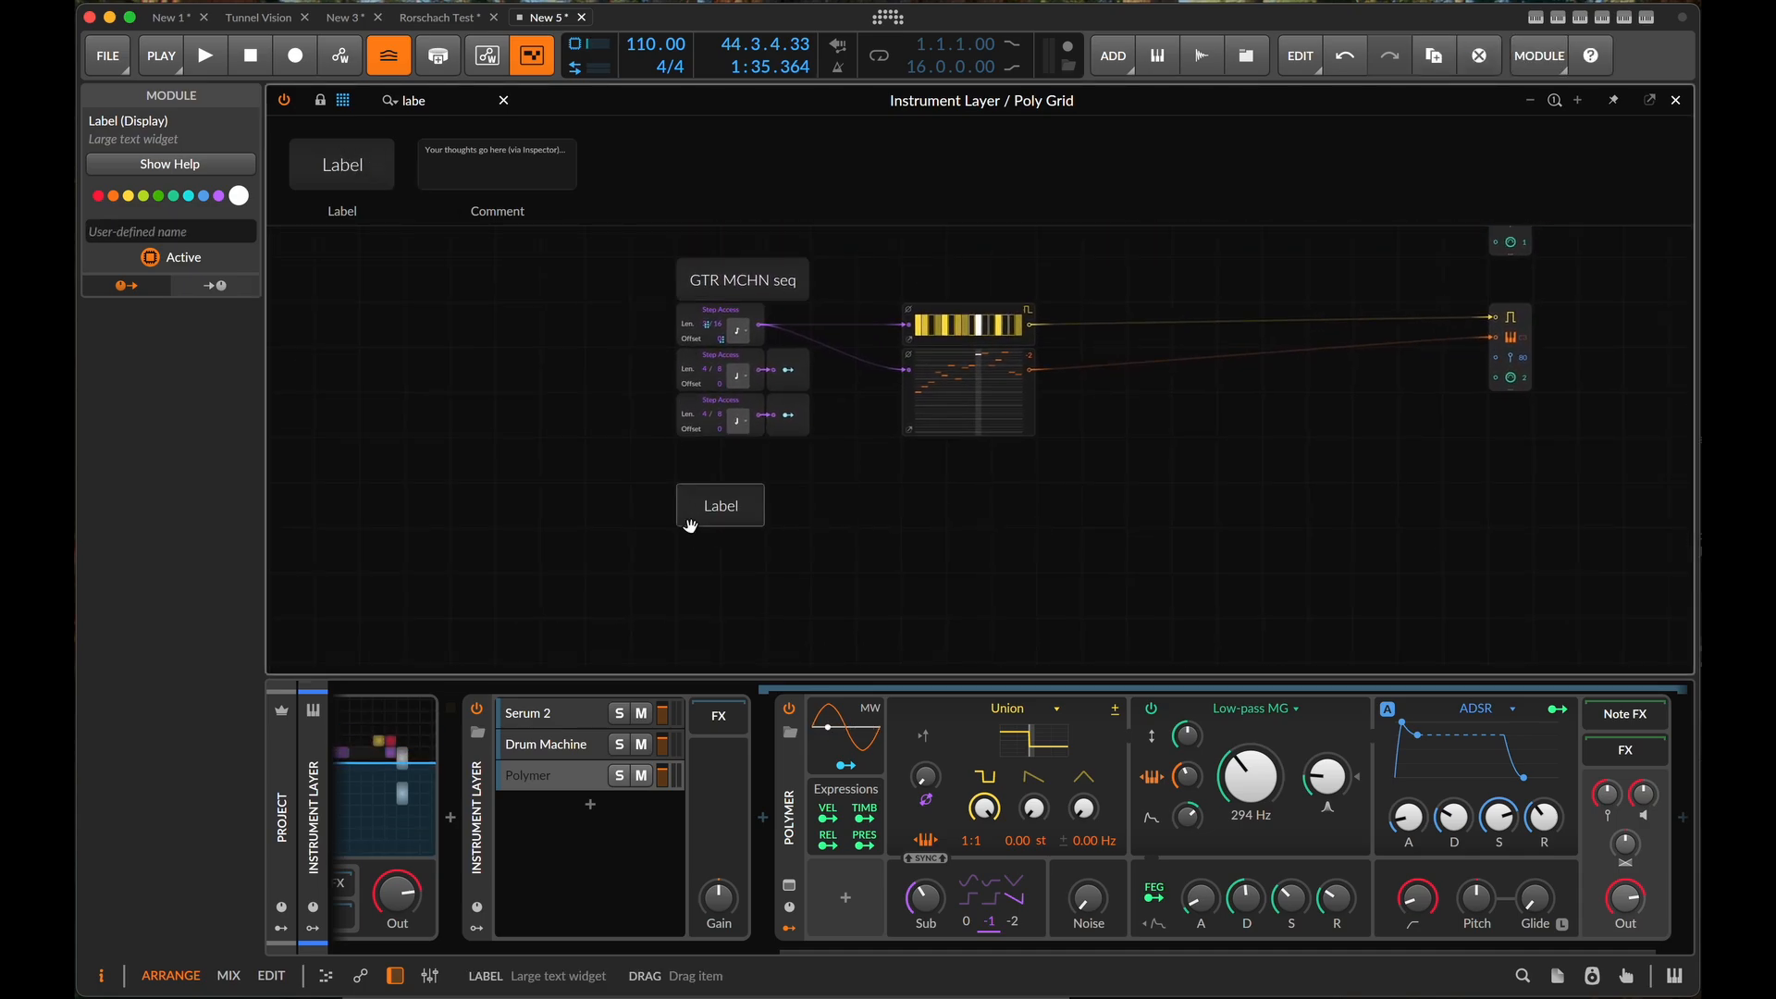
key("space")
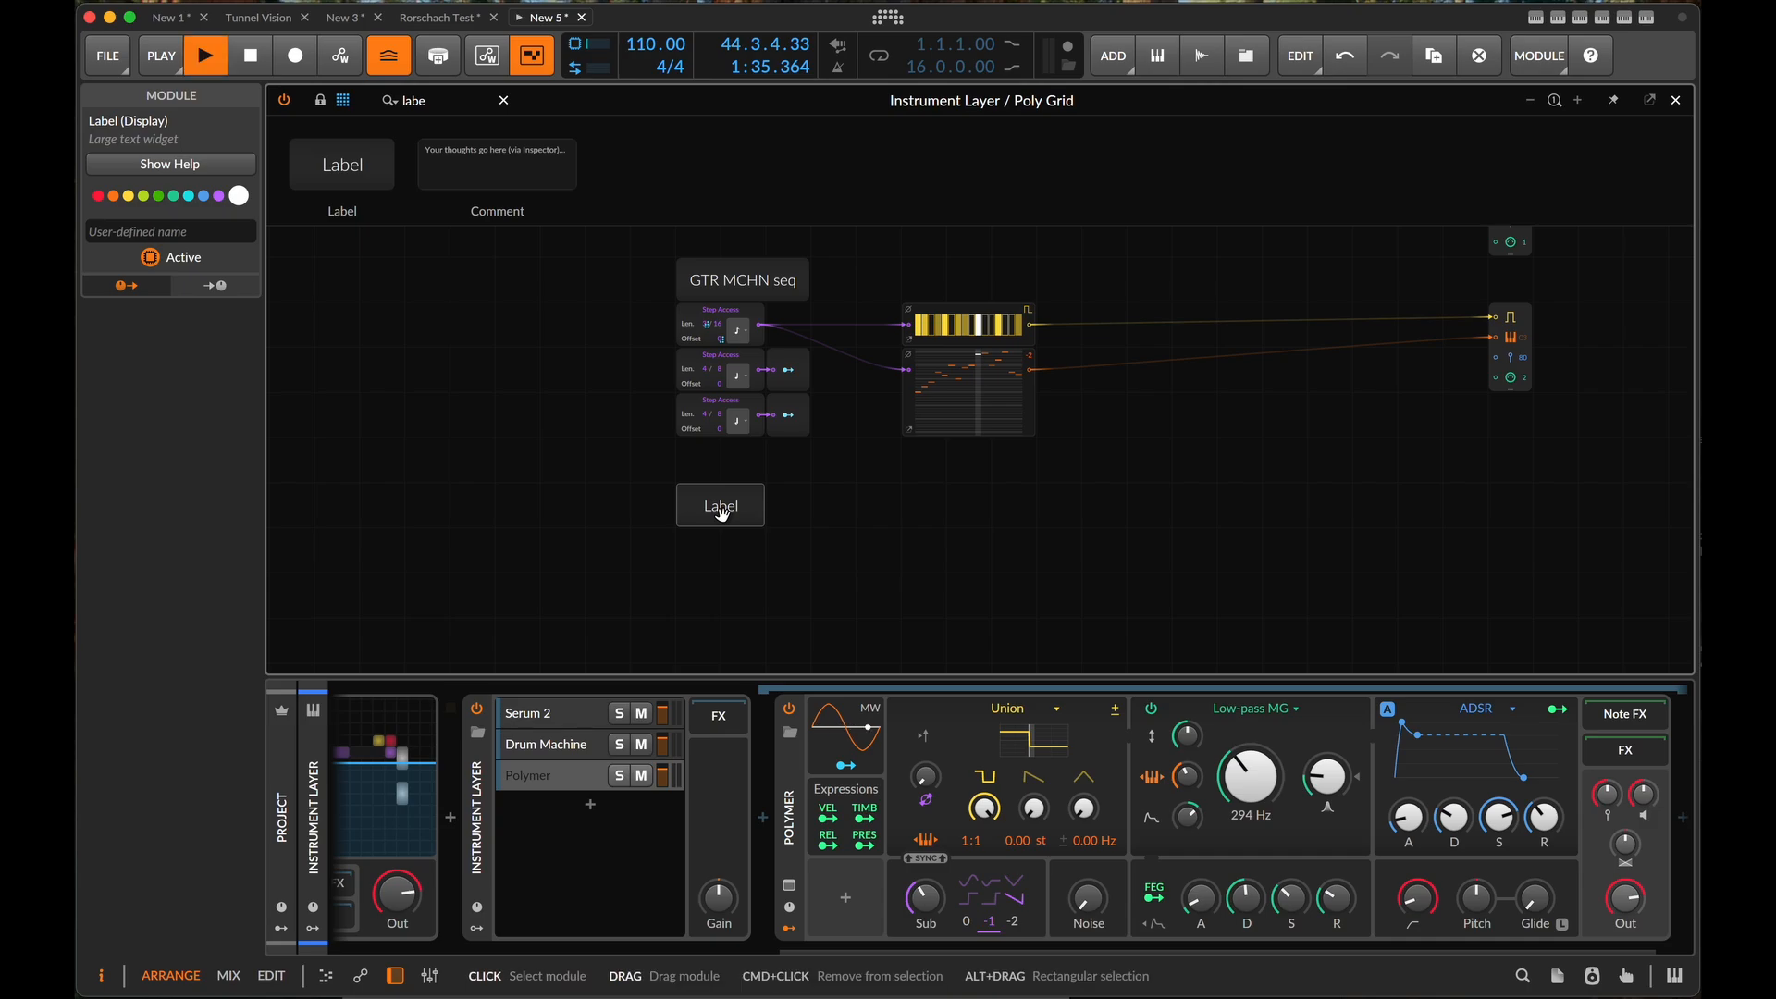
key("space")
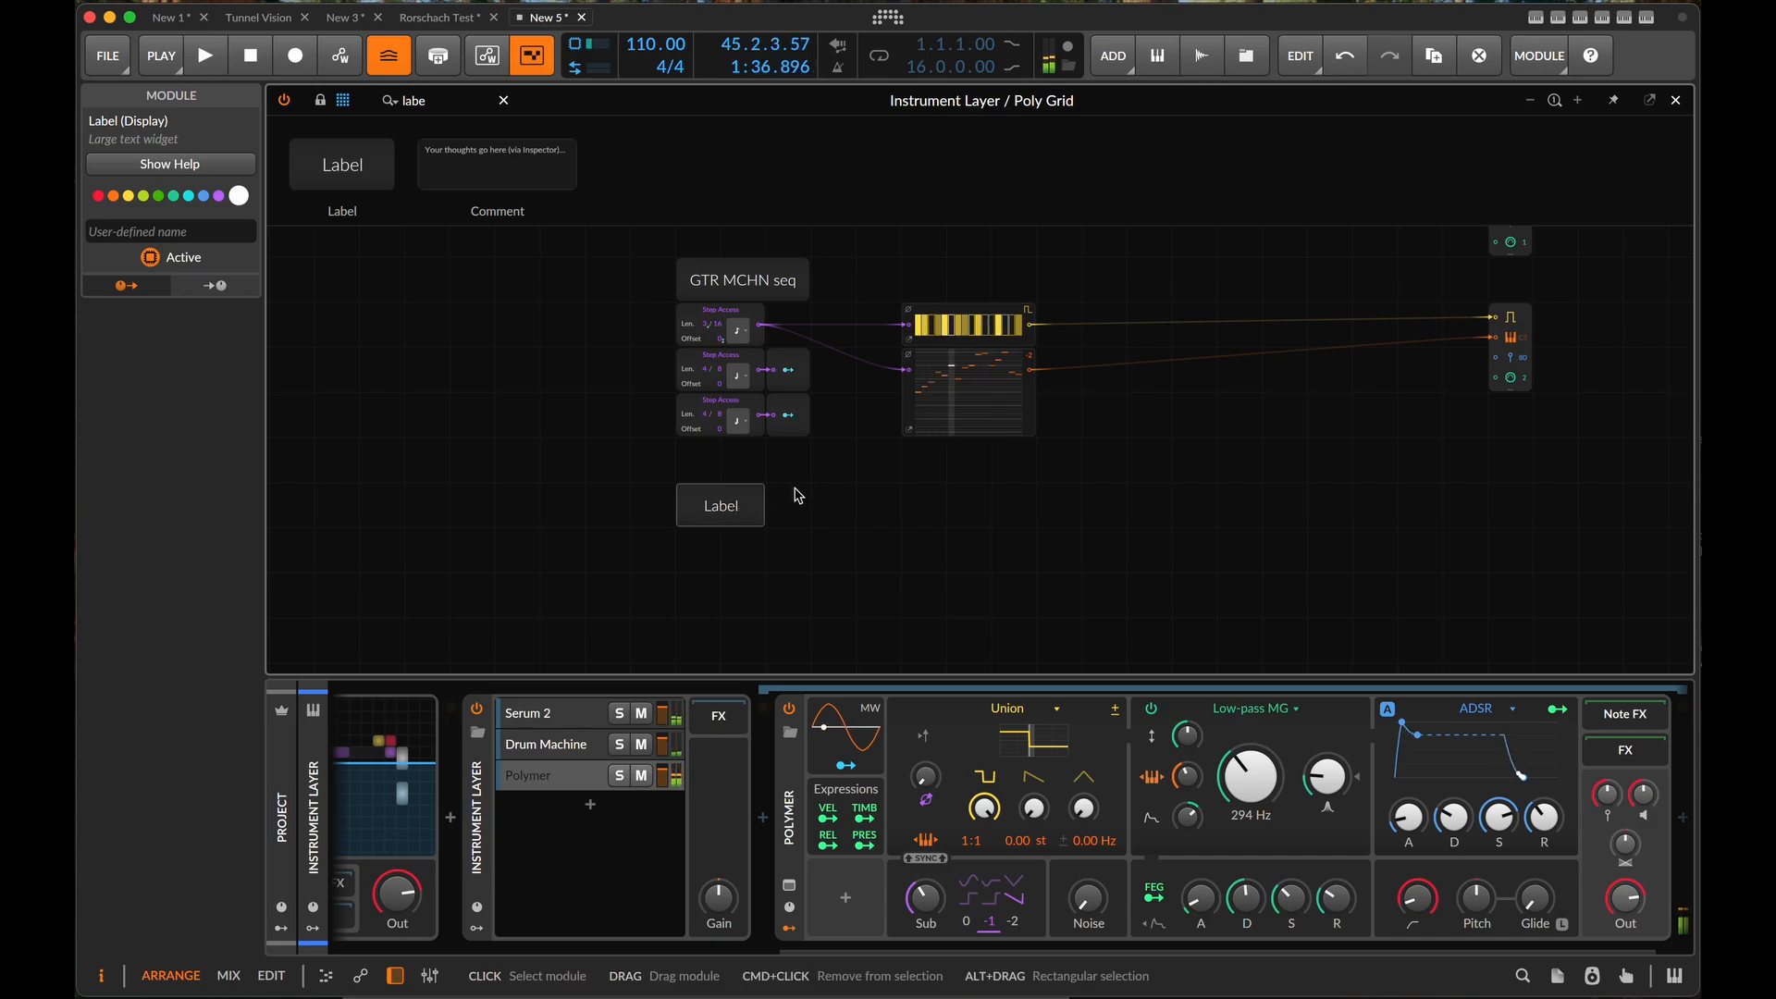
- Play the patch to hear the Karplus and GTR MCHN sequencers together, stop playback and look over both rows
scroll(841, 534, "up", 1)
scroll(841, 541, "up", 1)
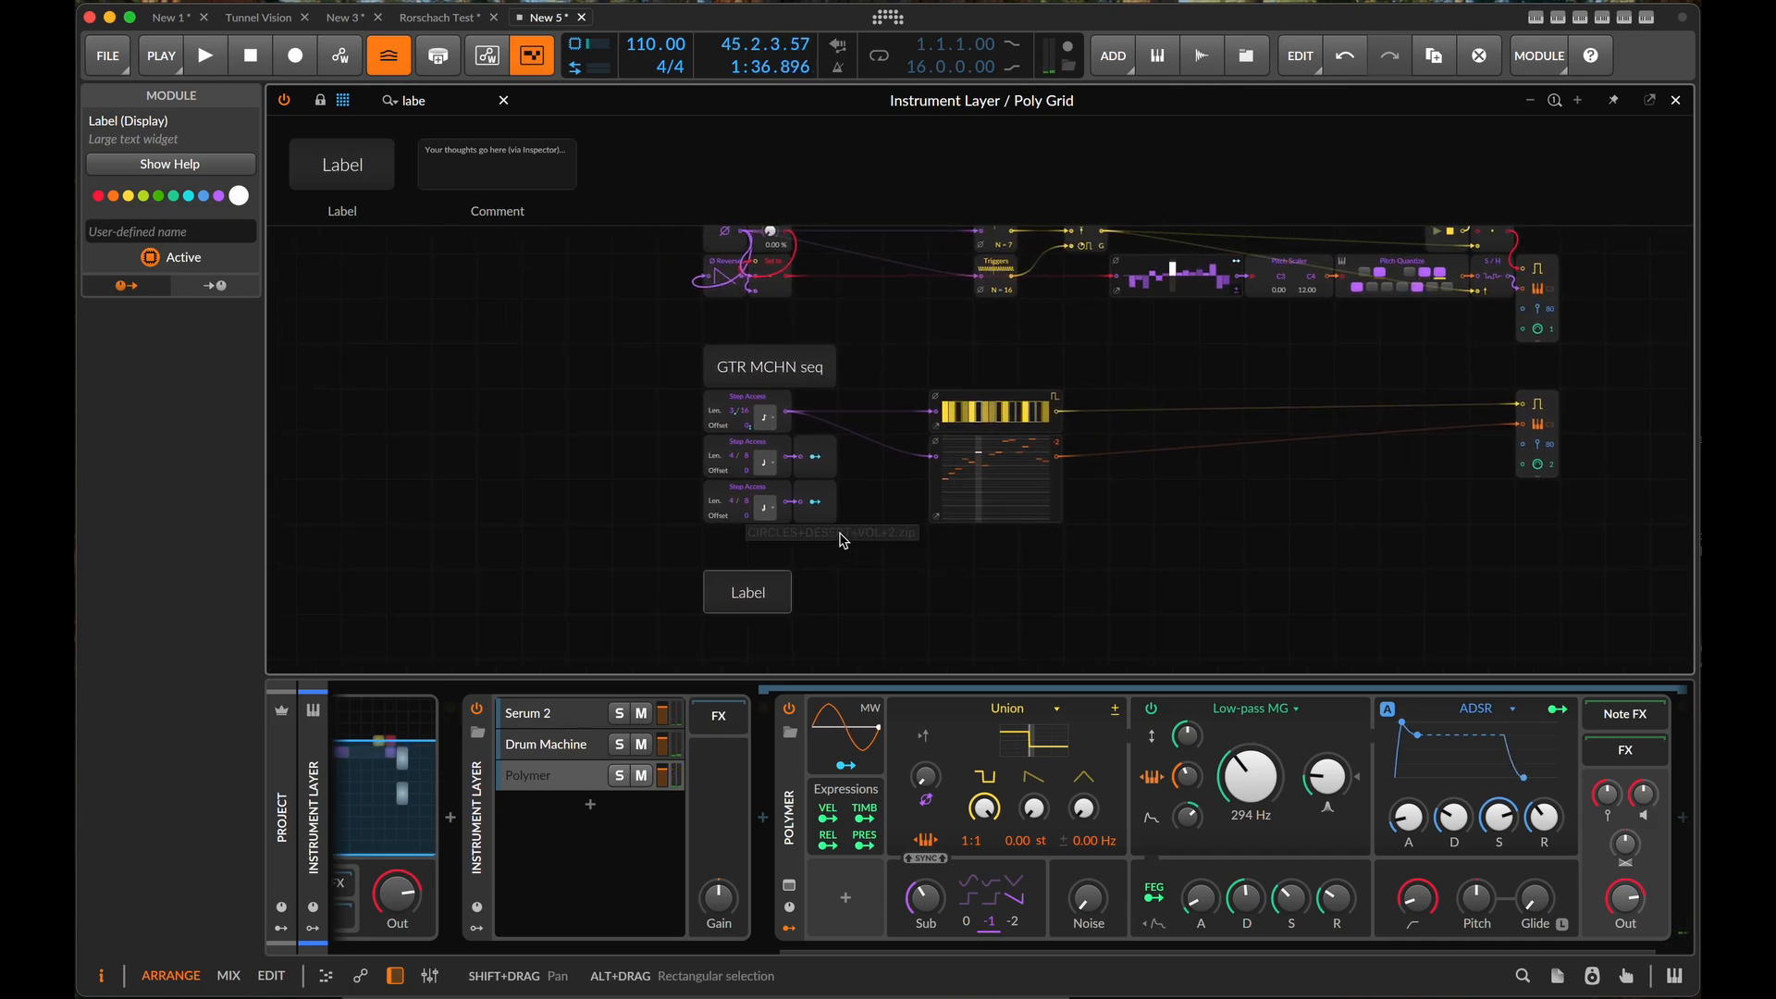
key("space")
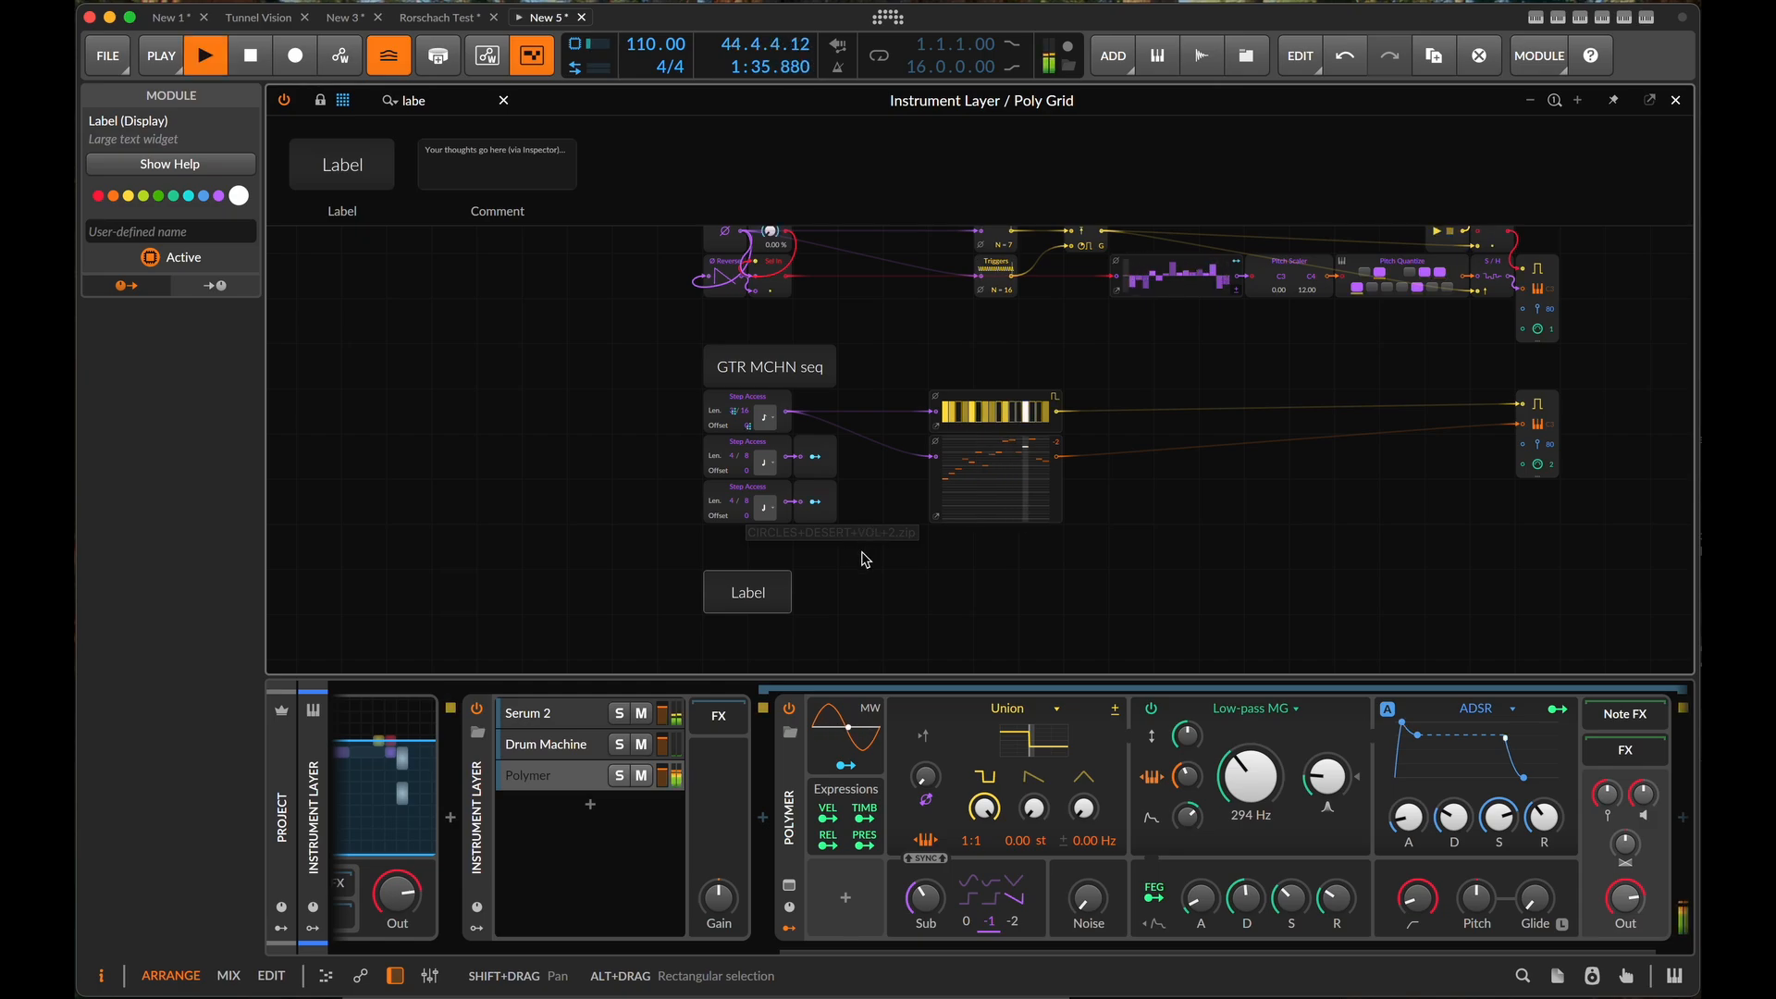
scroll(867, 581, "up", 2)
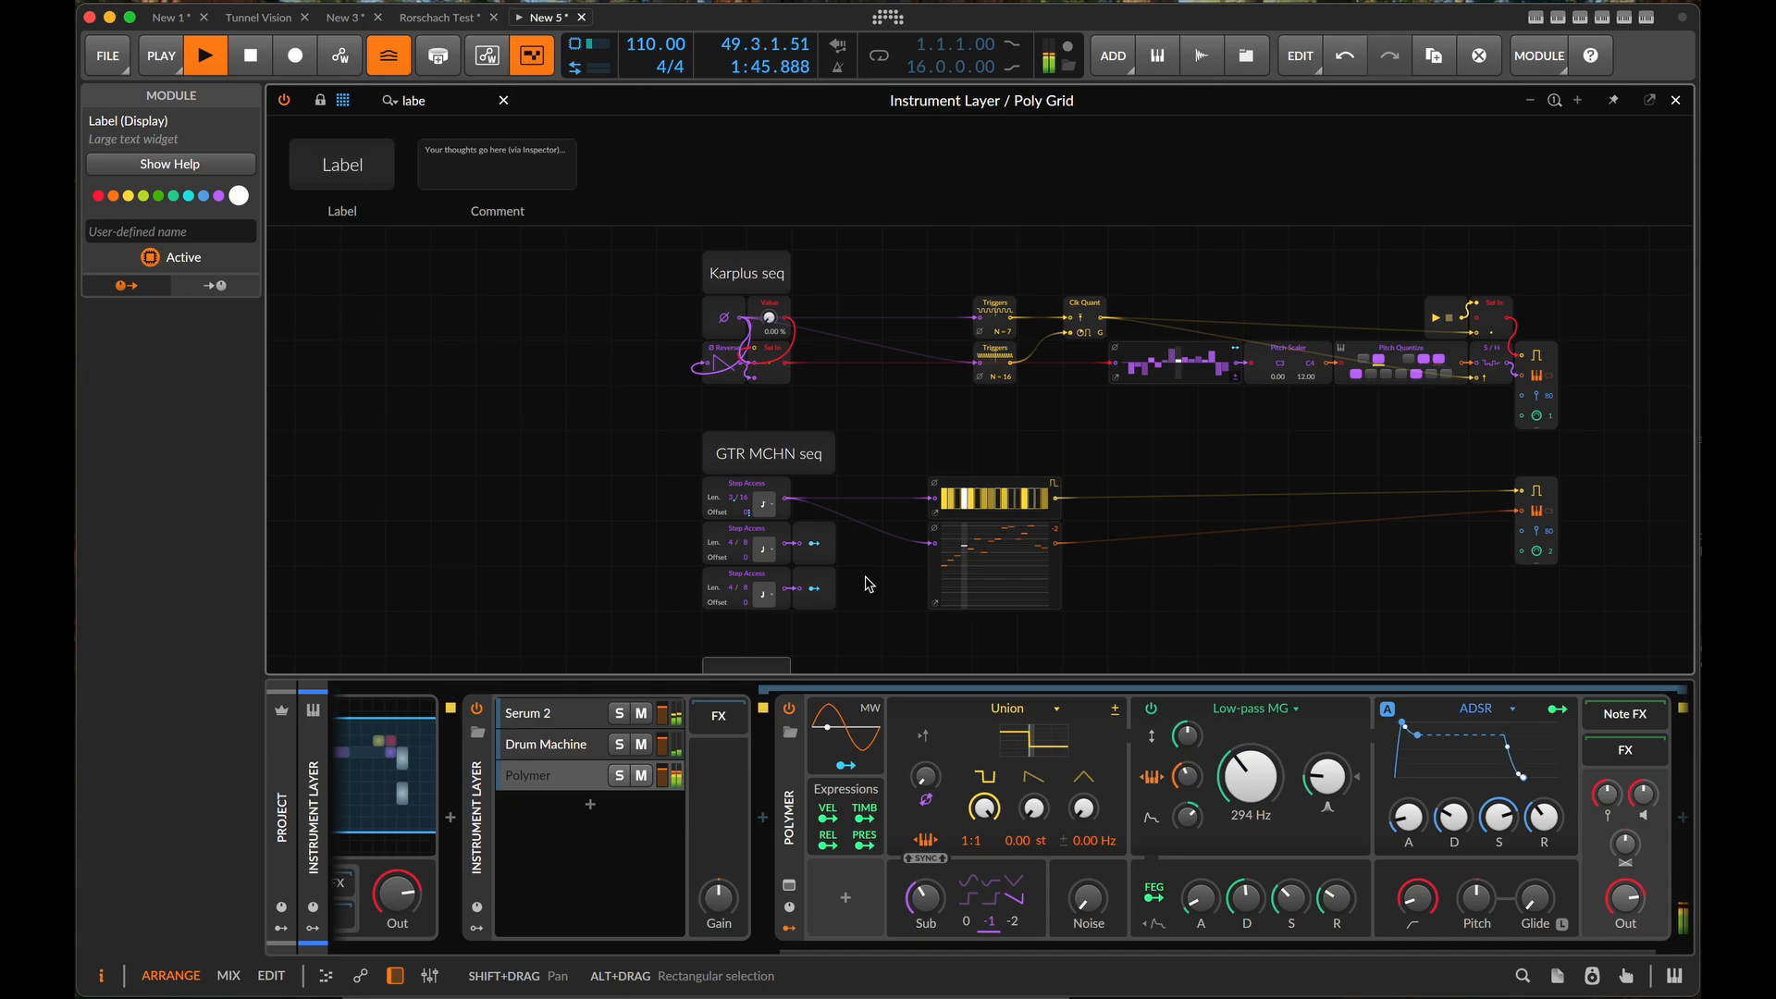
key("space")
scroll(1439, 413, "left", 2)
scroll(1440, 412, "down", 1)
scroll(1439, 413, "right", 3)
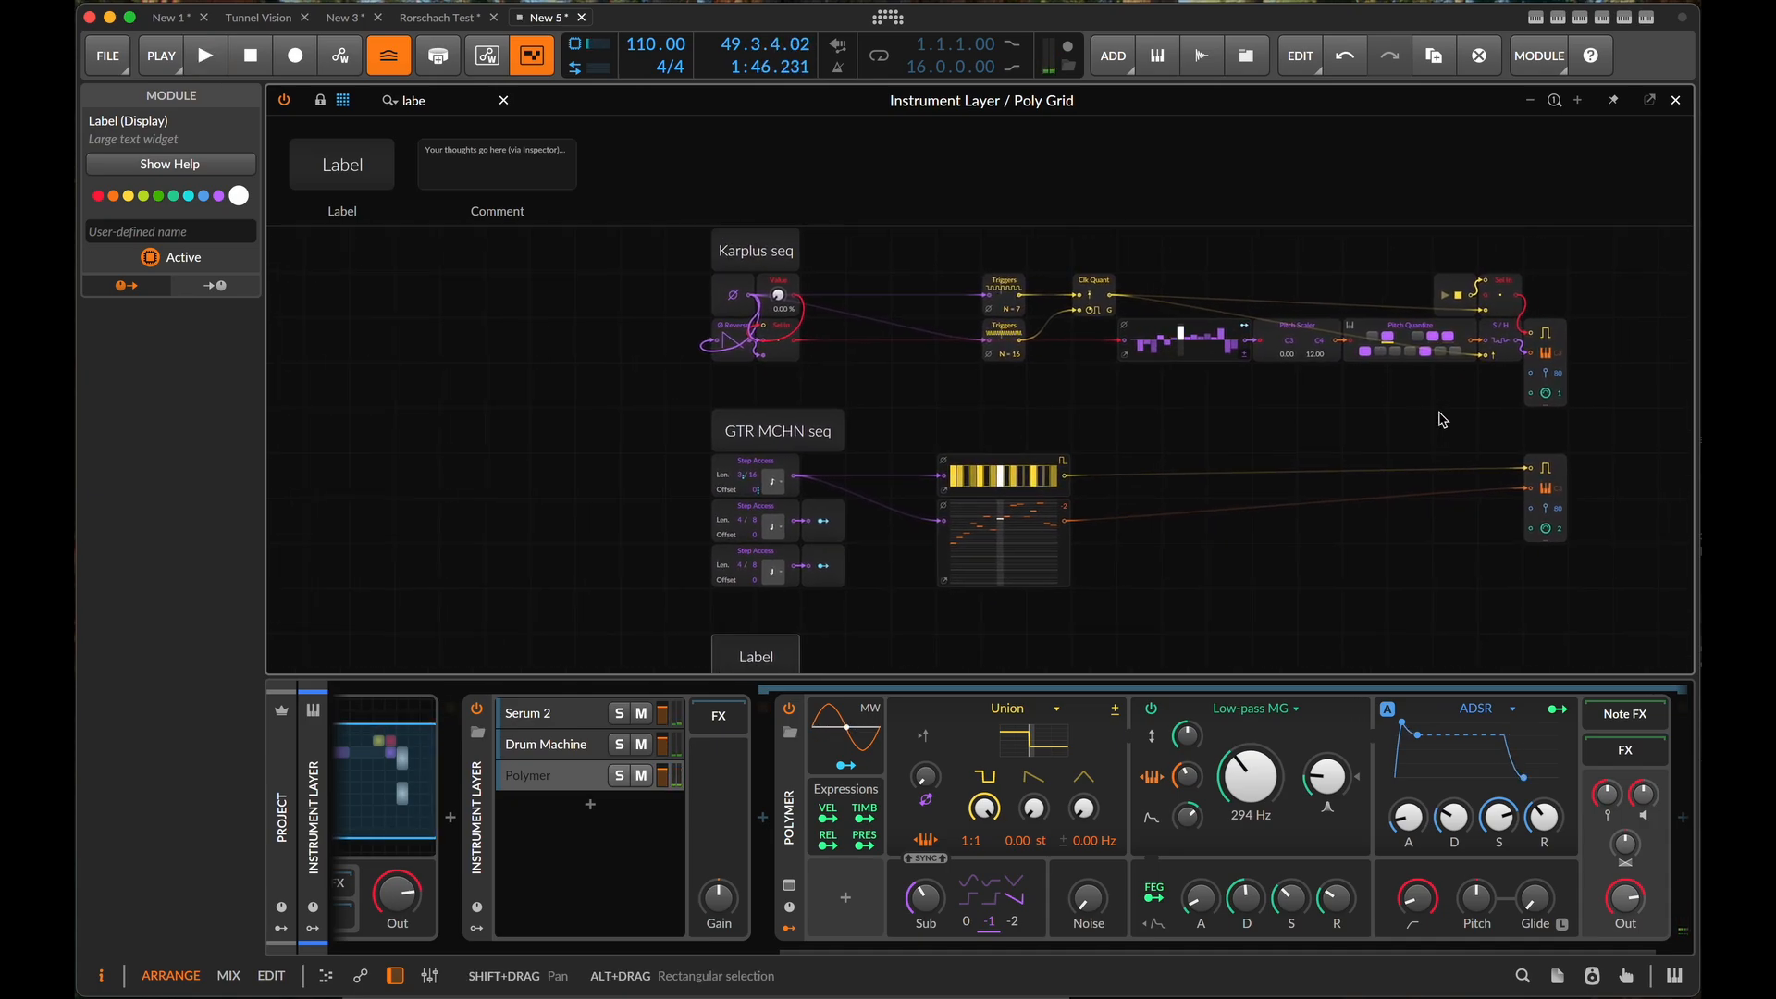
scroll(1439, 412, "up", 1)
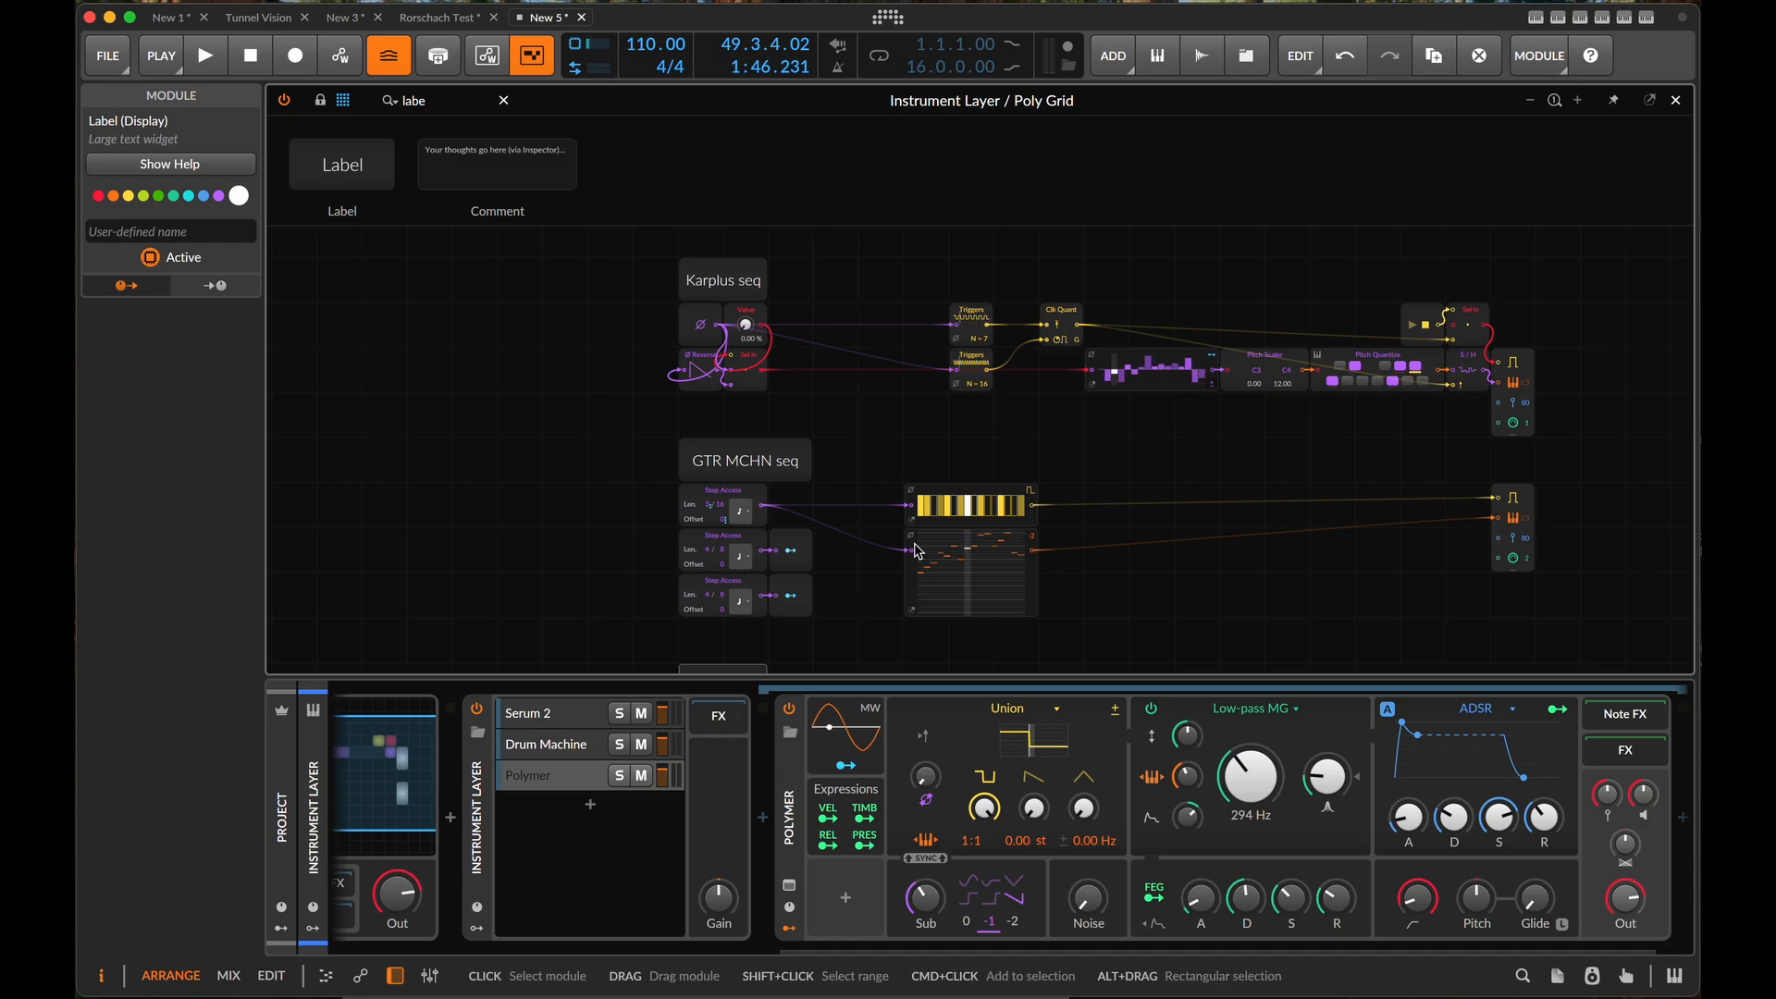
- Name the third Label module, below the Step Access modules, "Polymer Seq"
key("Return")
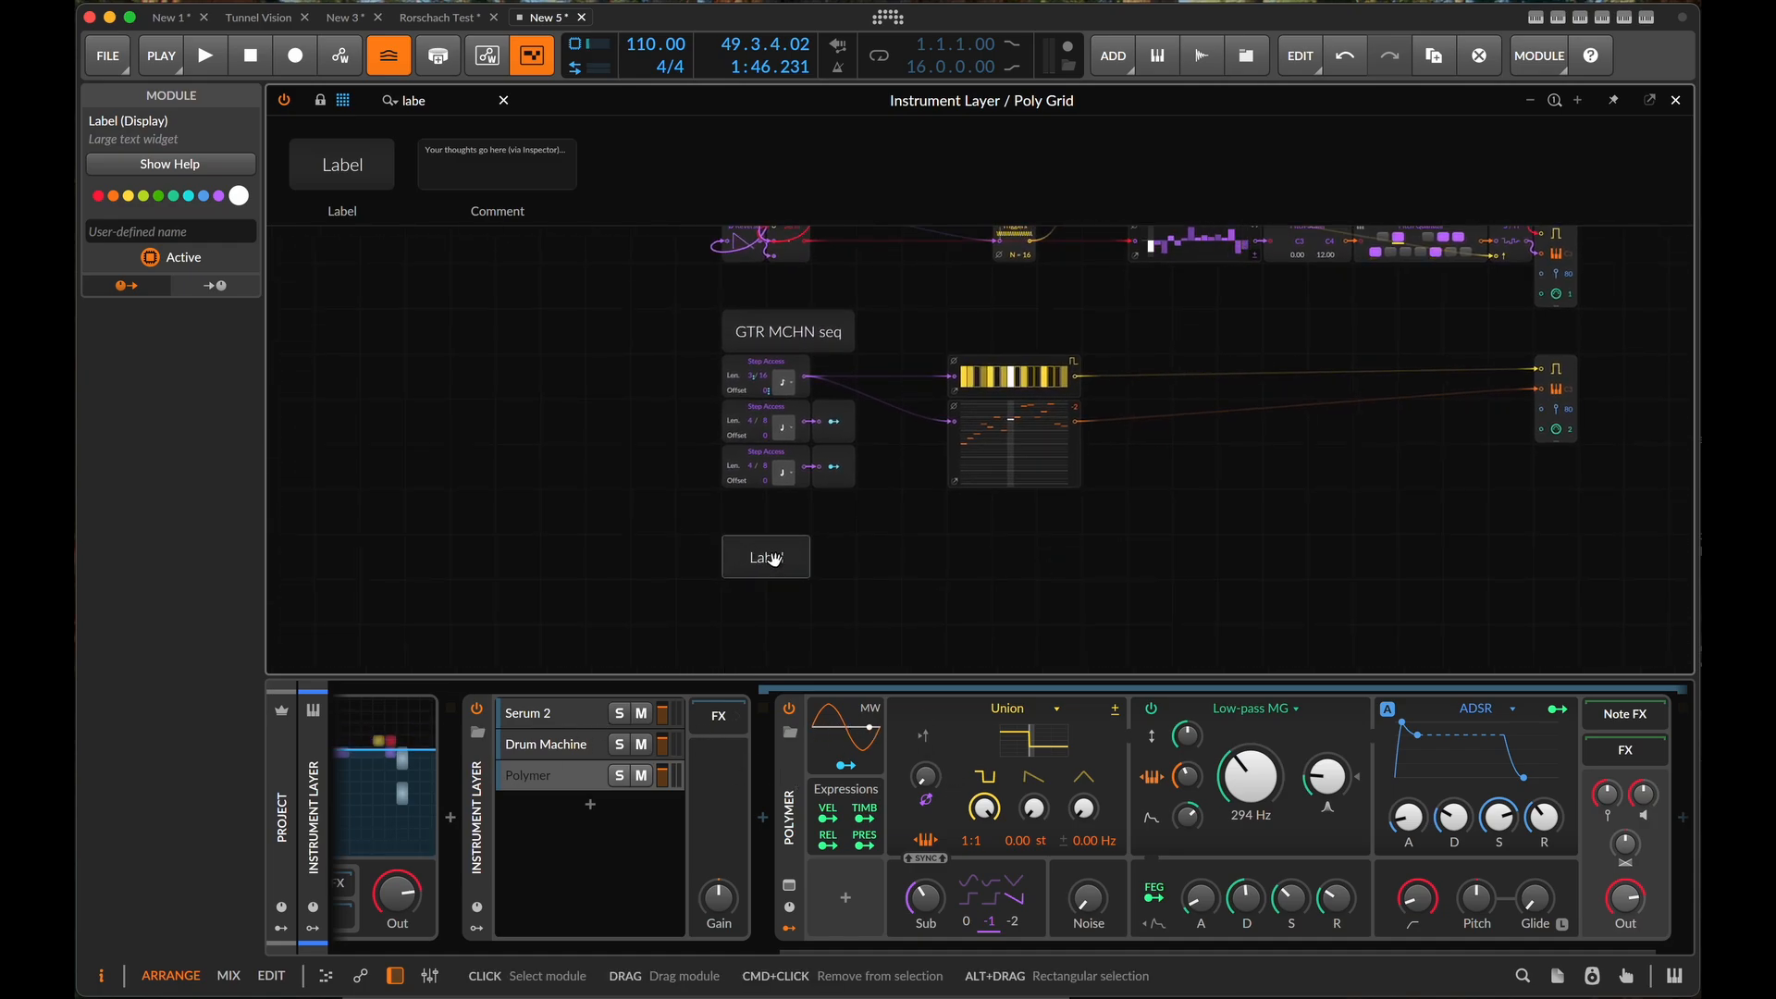
left_click(157, 231)
type("P")
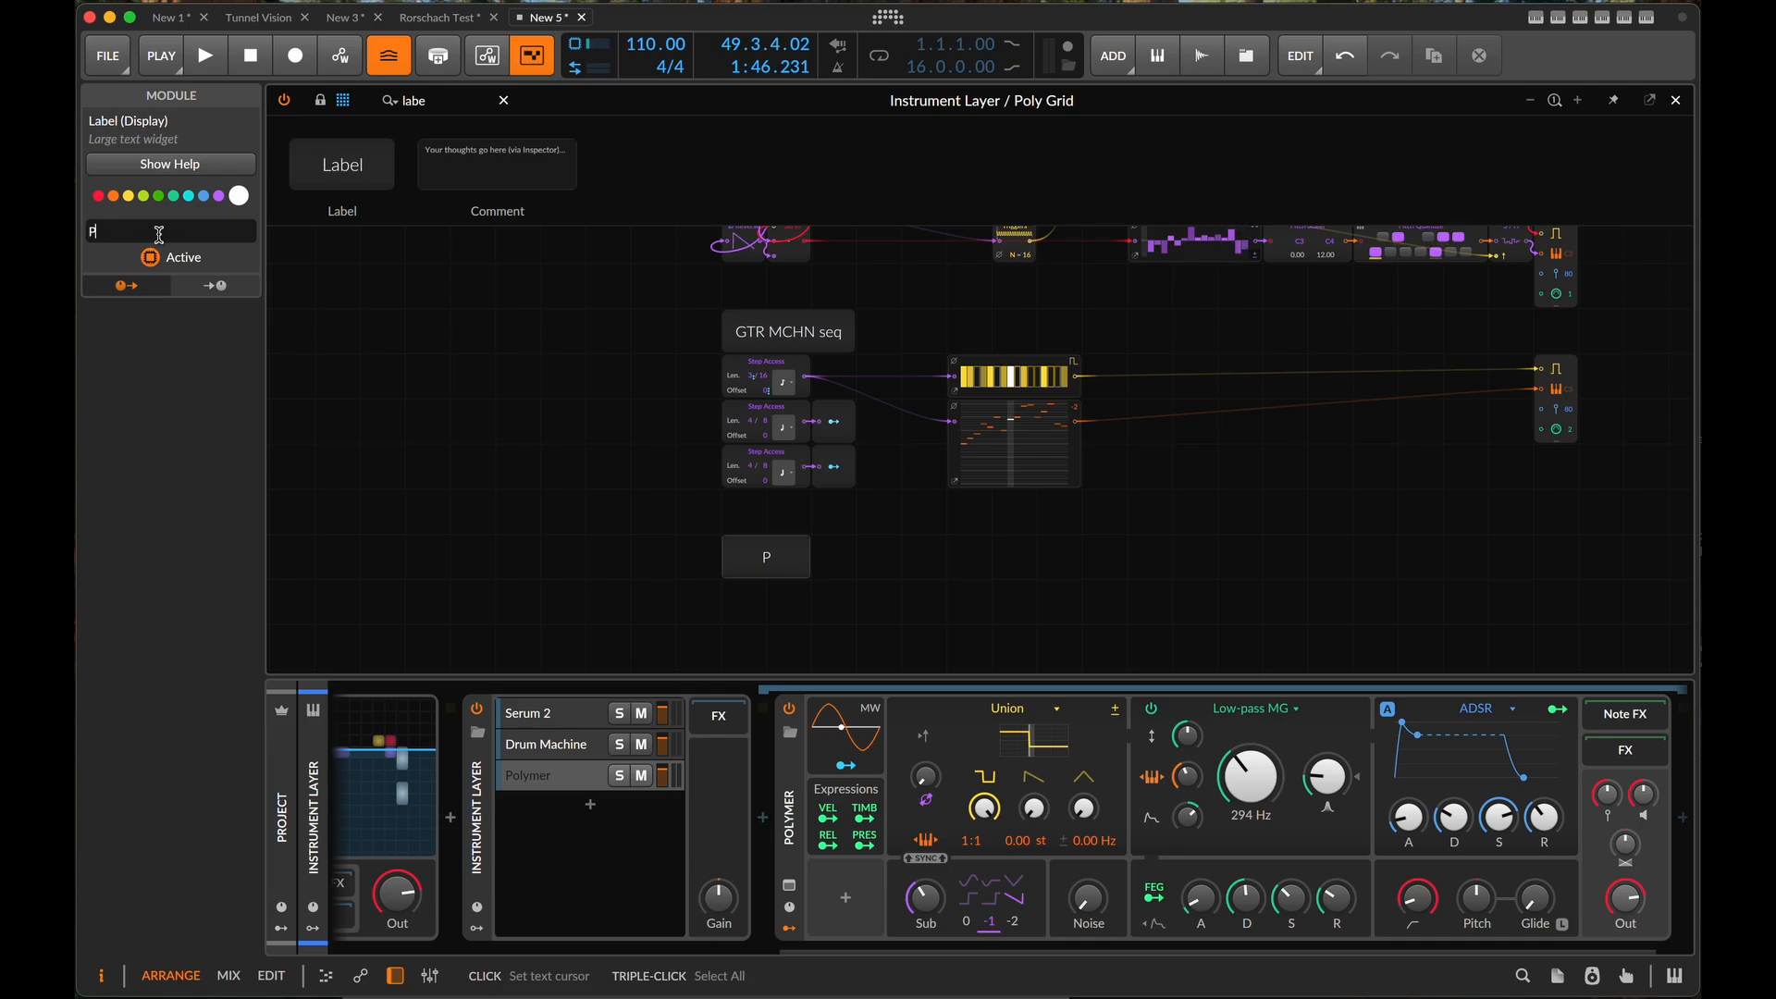
type("olymer Seq")
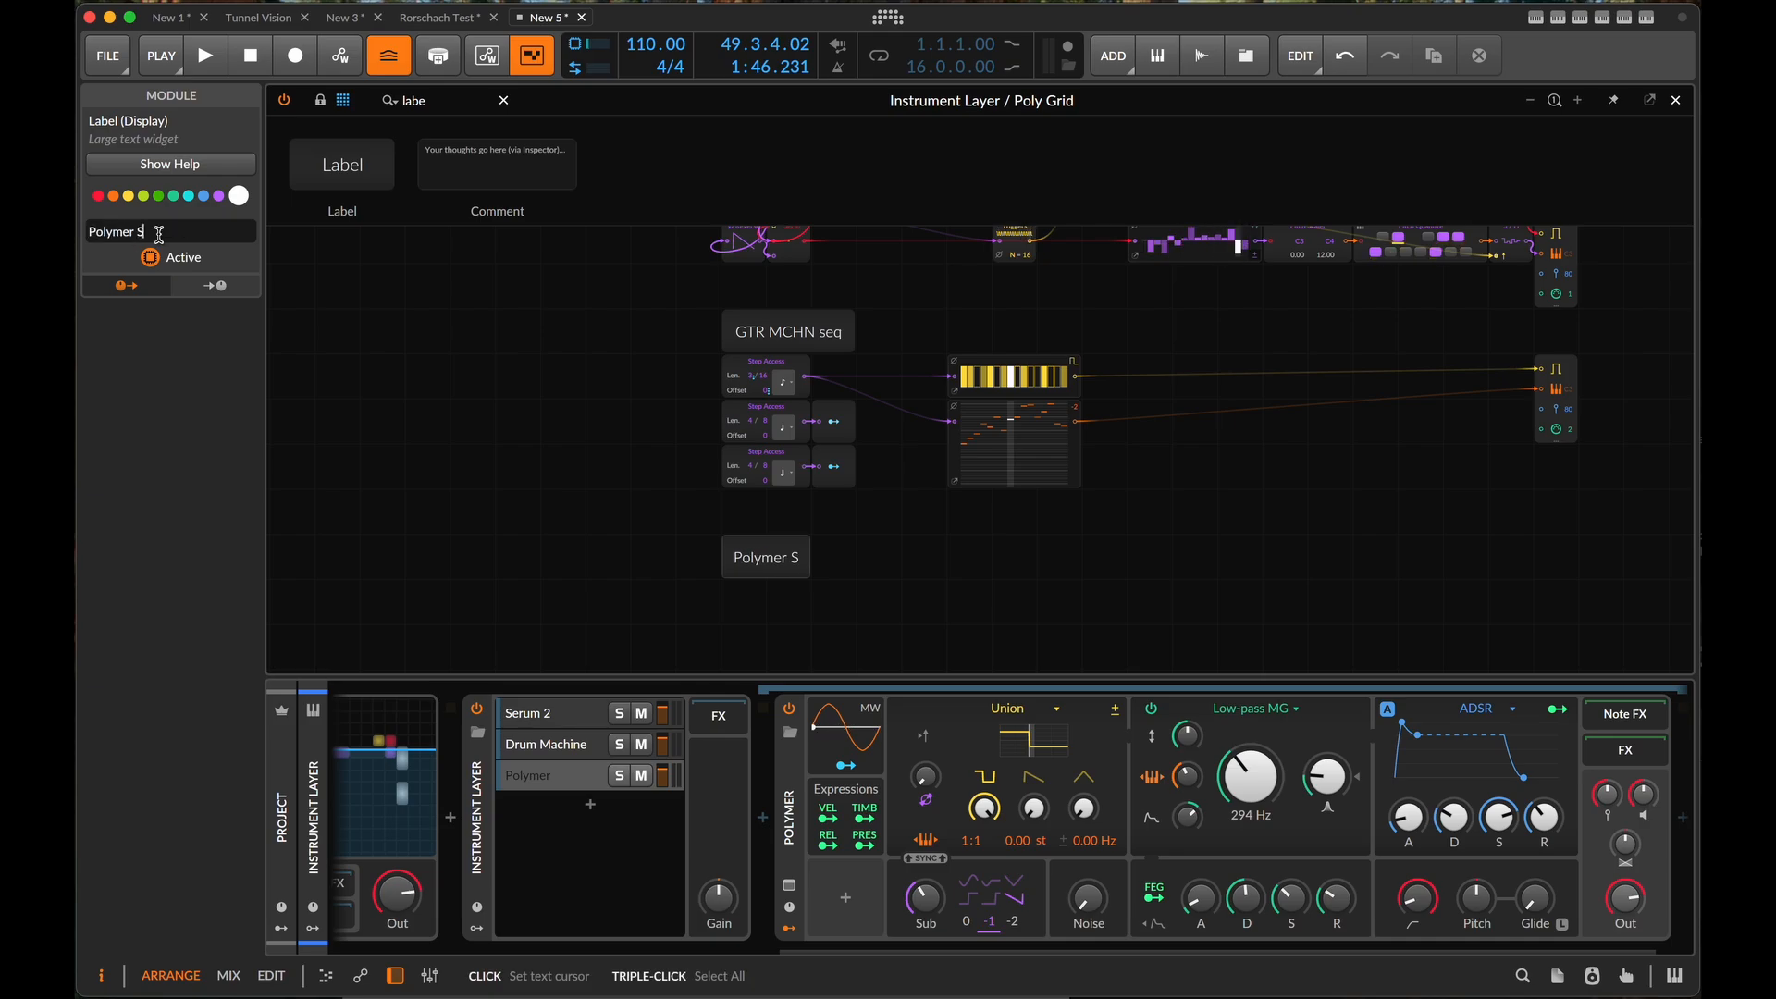
- Set the Polymer layer's input channel to 3
left_click(583, 777)
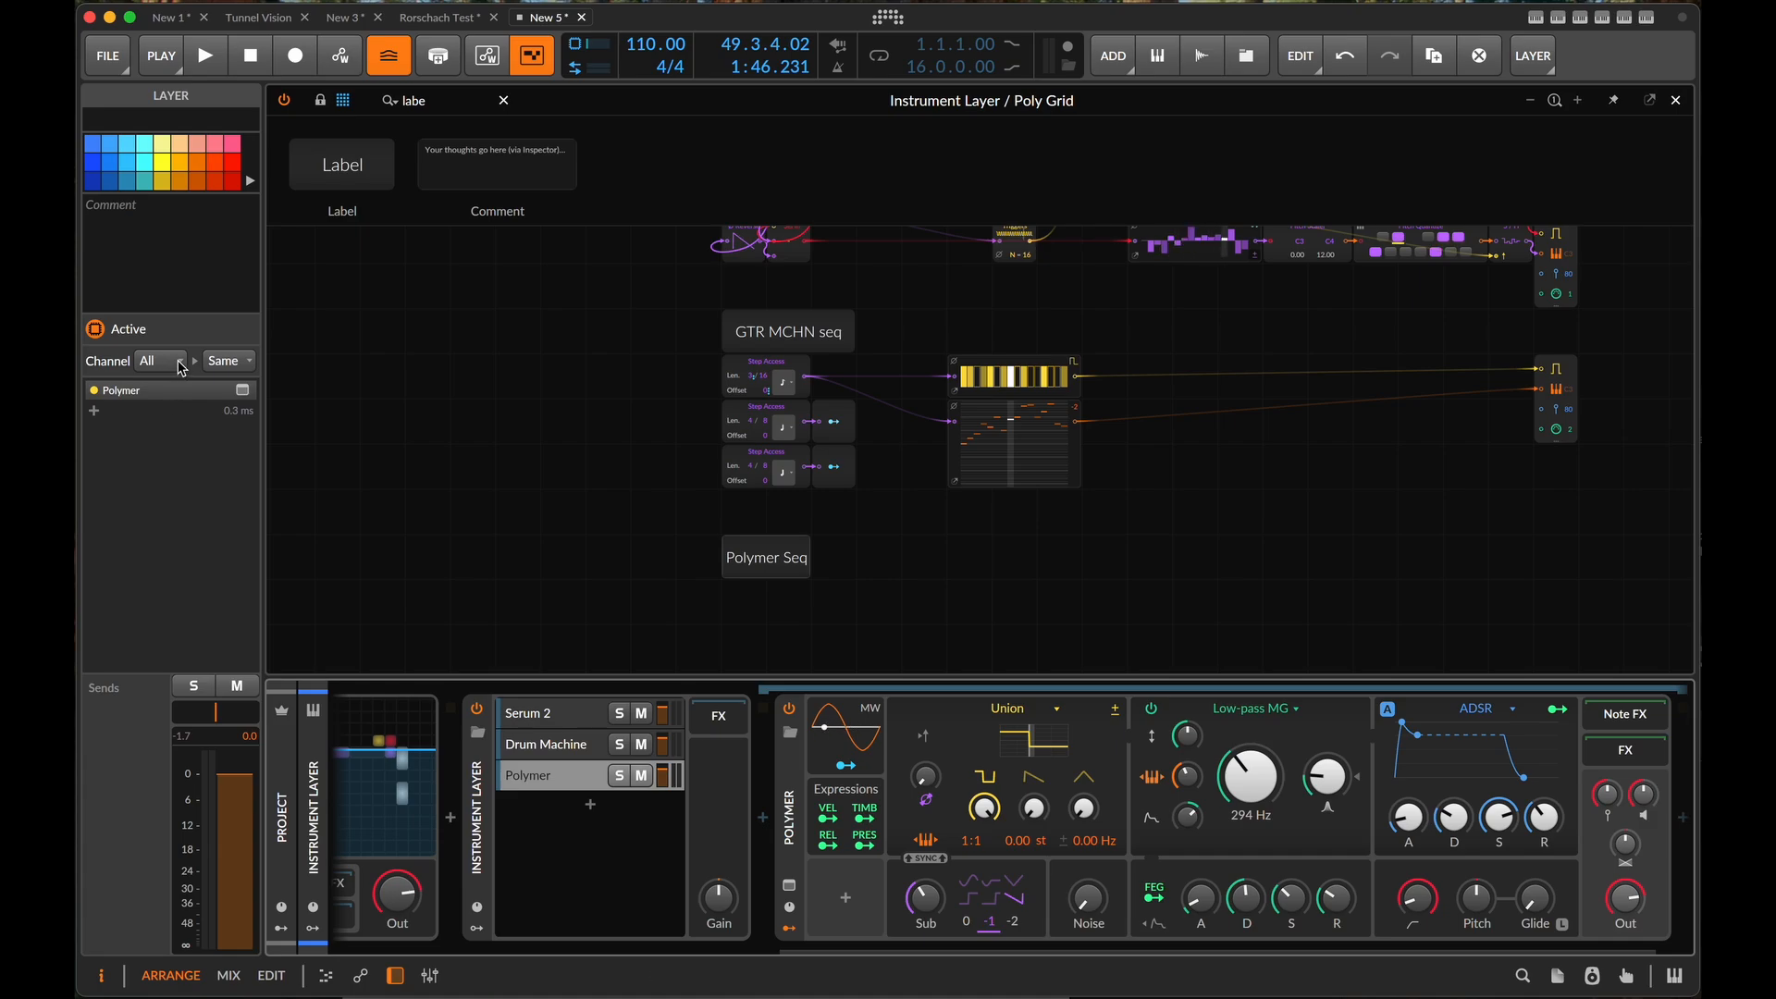
left_click(181, 366)
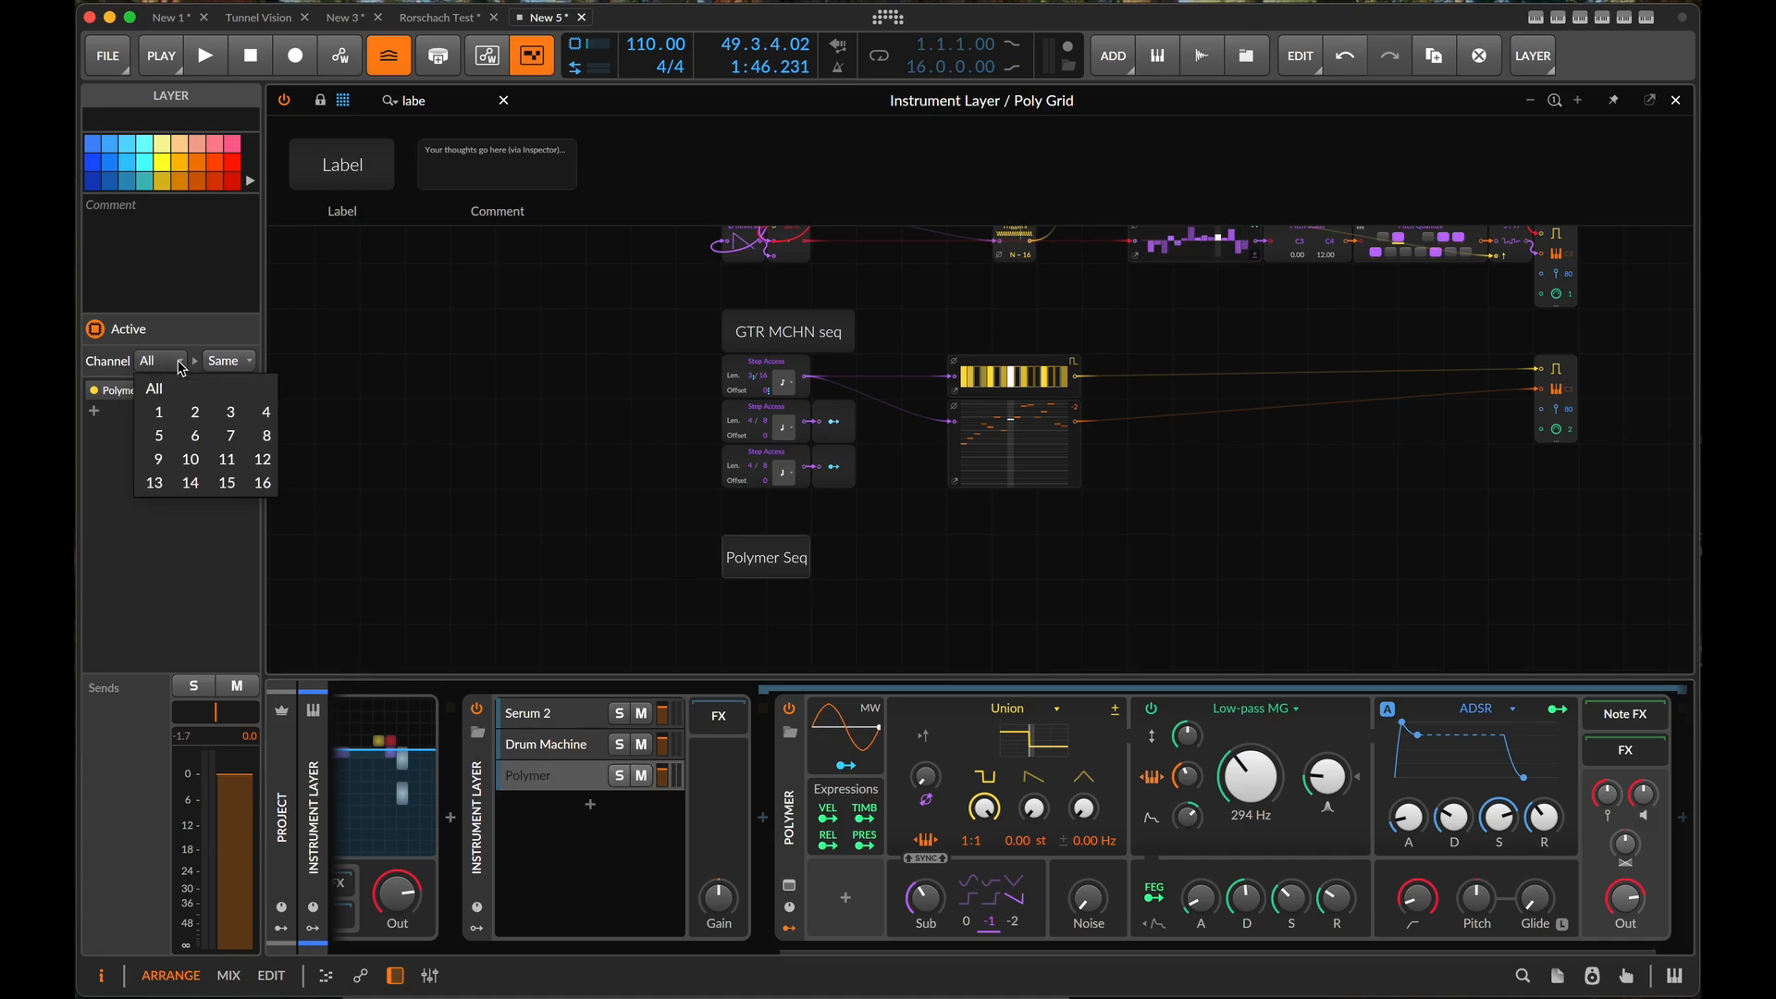
left_click(230, 412)
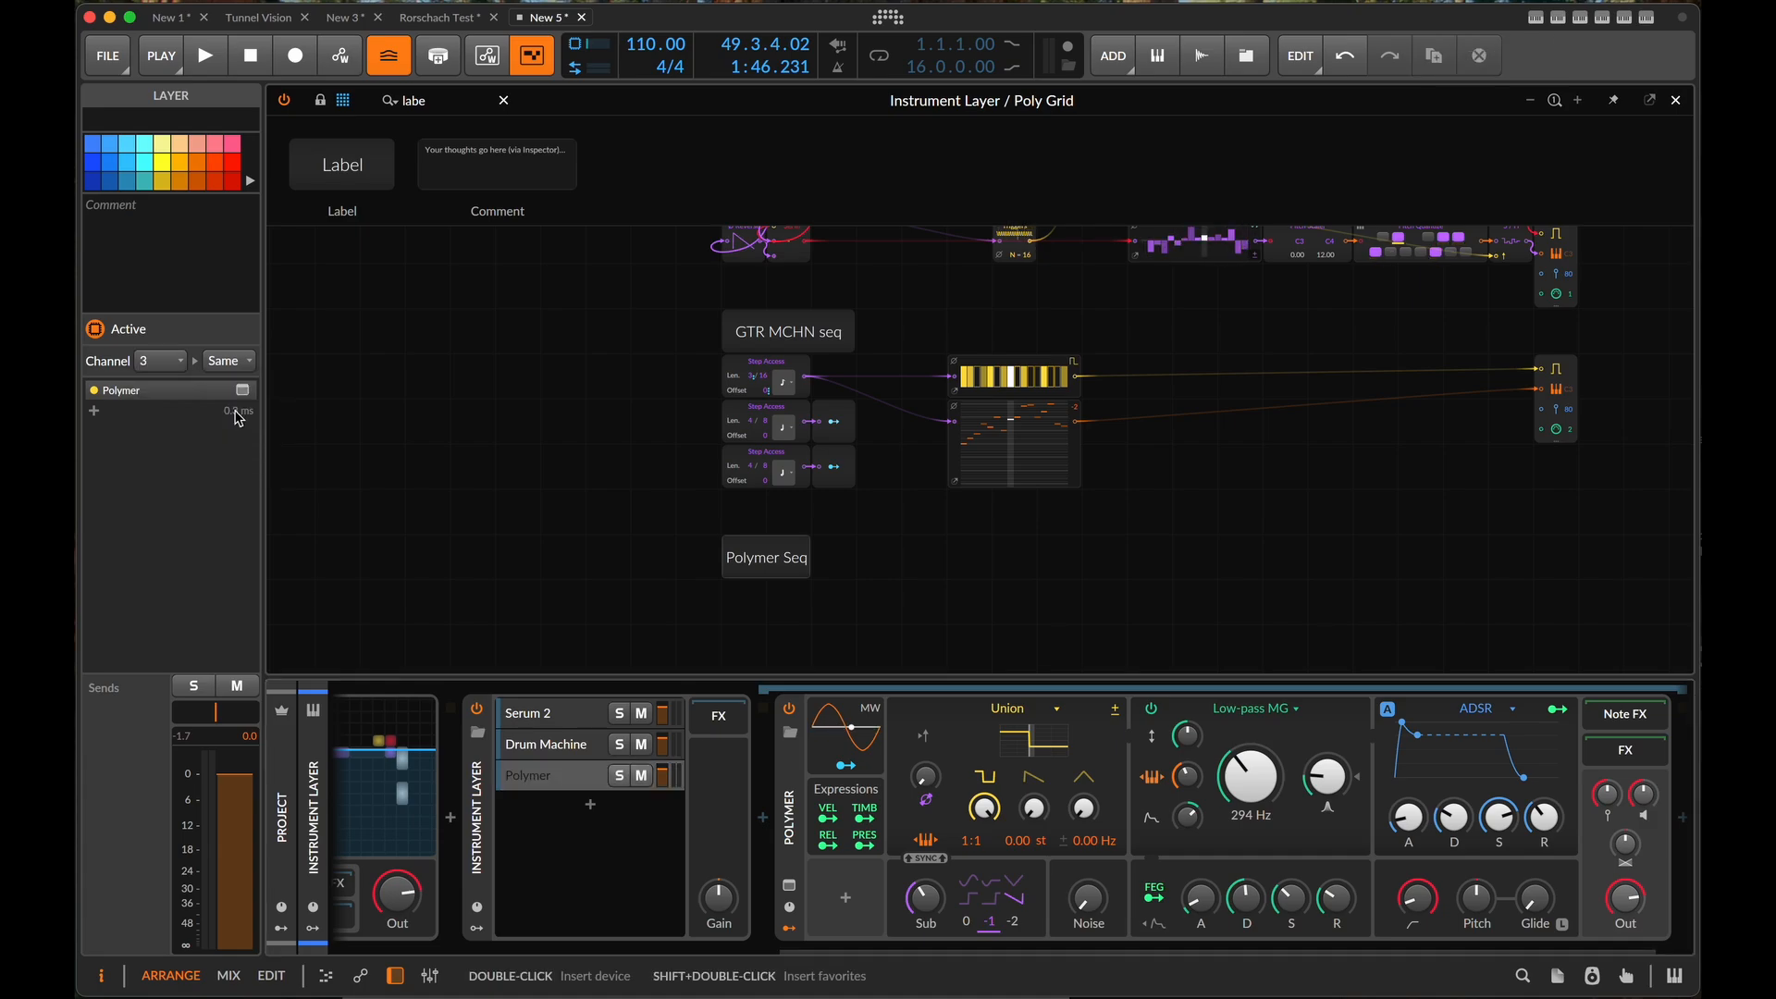
- Shape the Polymer sound with a saw instead of a square level, a 129 Hz low-pass cutoff and zero envelope sustain
scroll(918, 632, "down", 5)
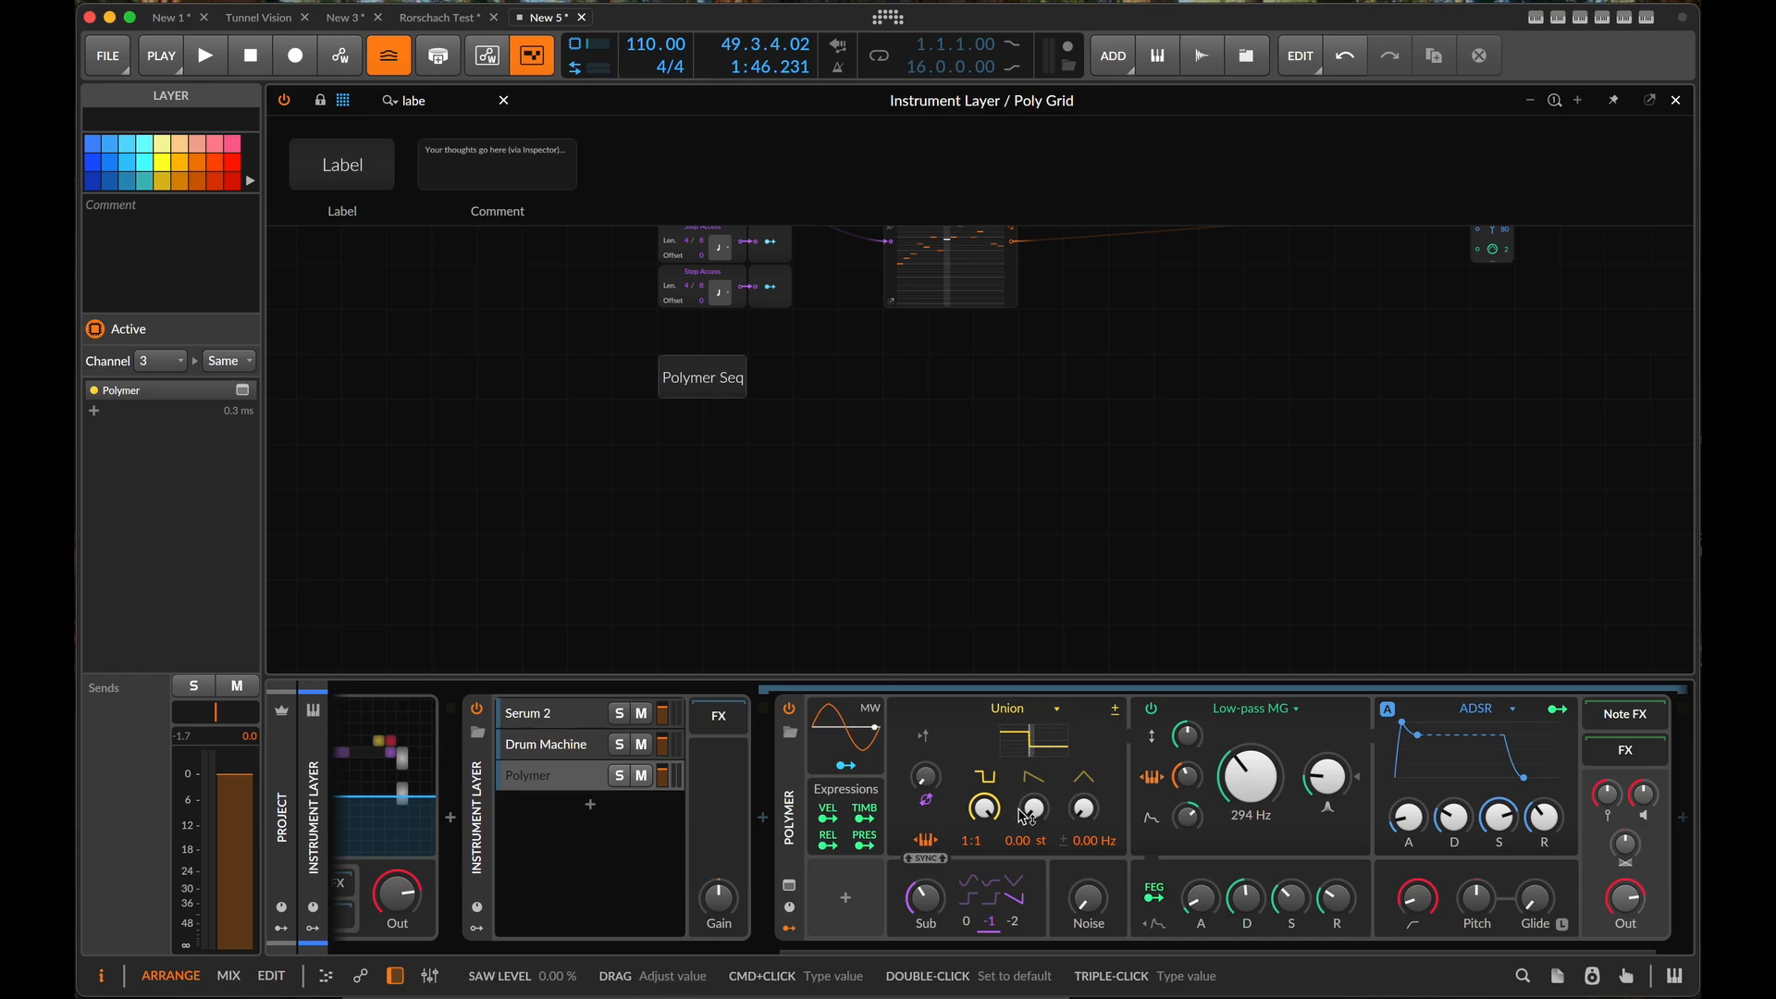
left_click_drag(984, 809, 984, 902)
left_click_drag(1034, 811, 1034, 779)
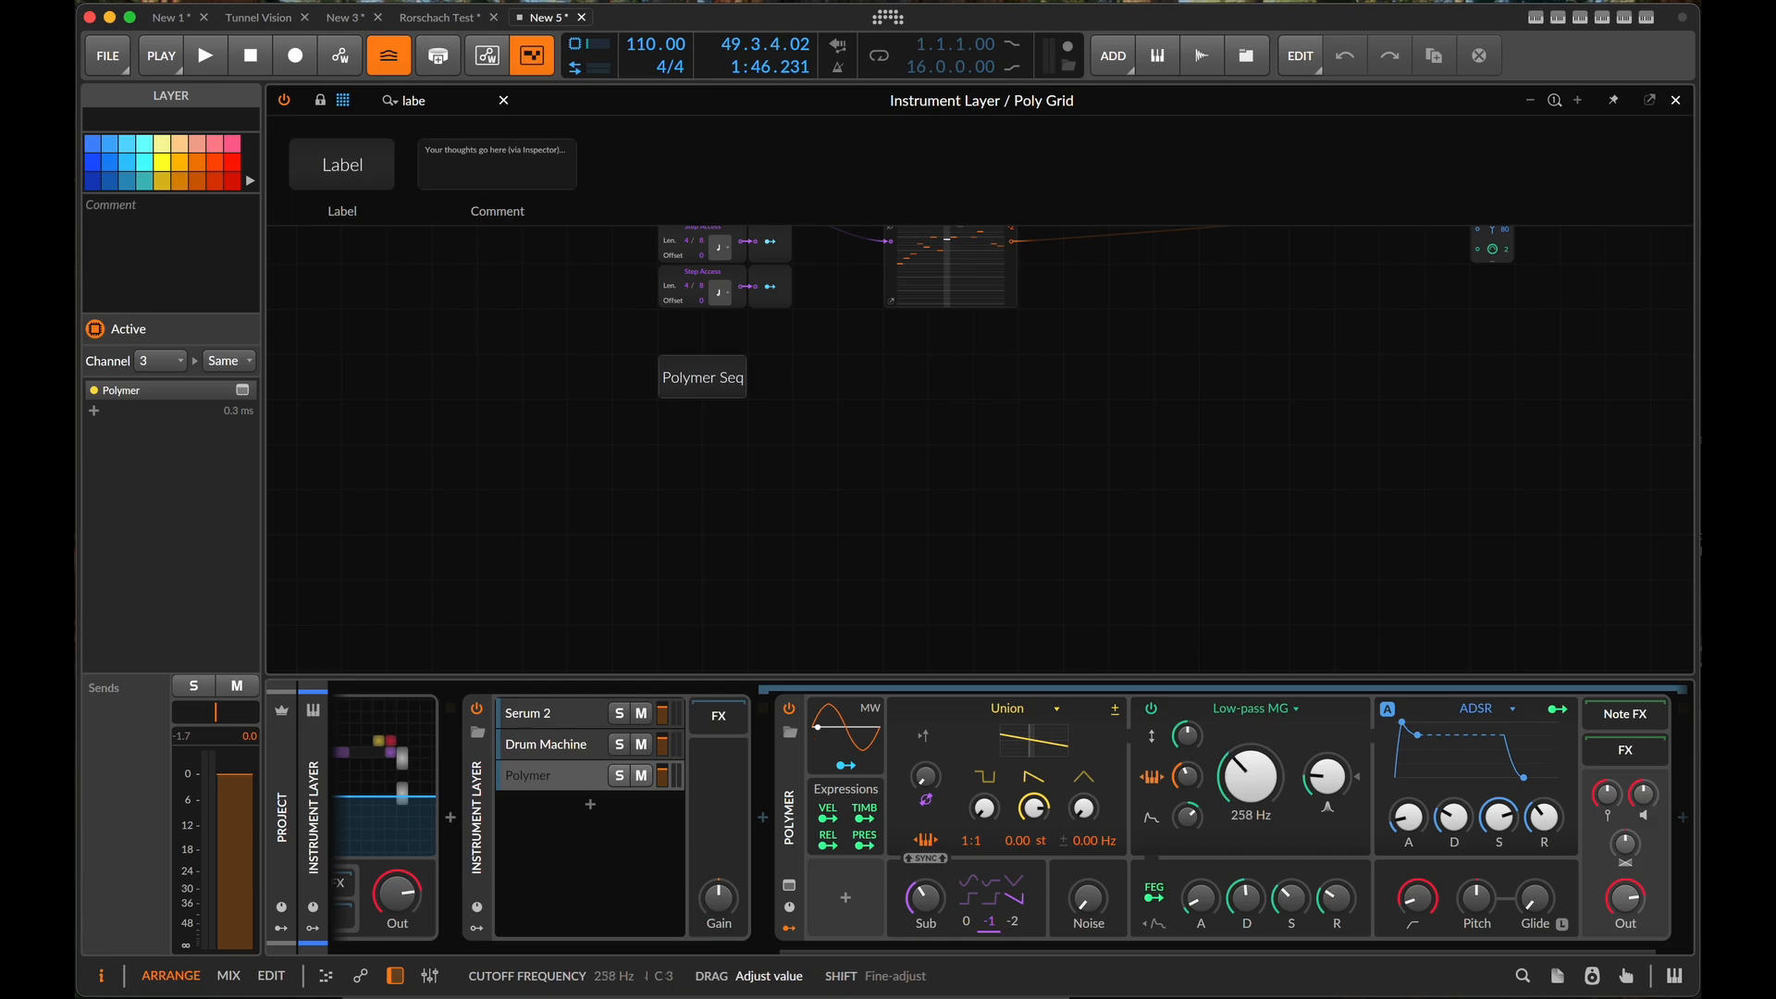
left_click_drag(1249, 775, 1249, 814)
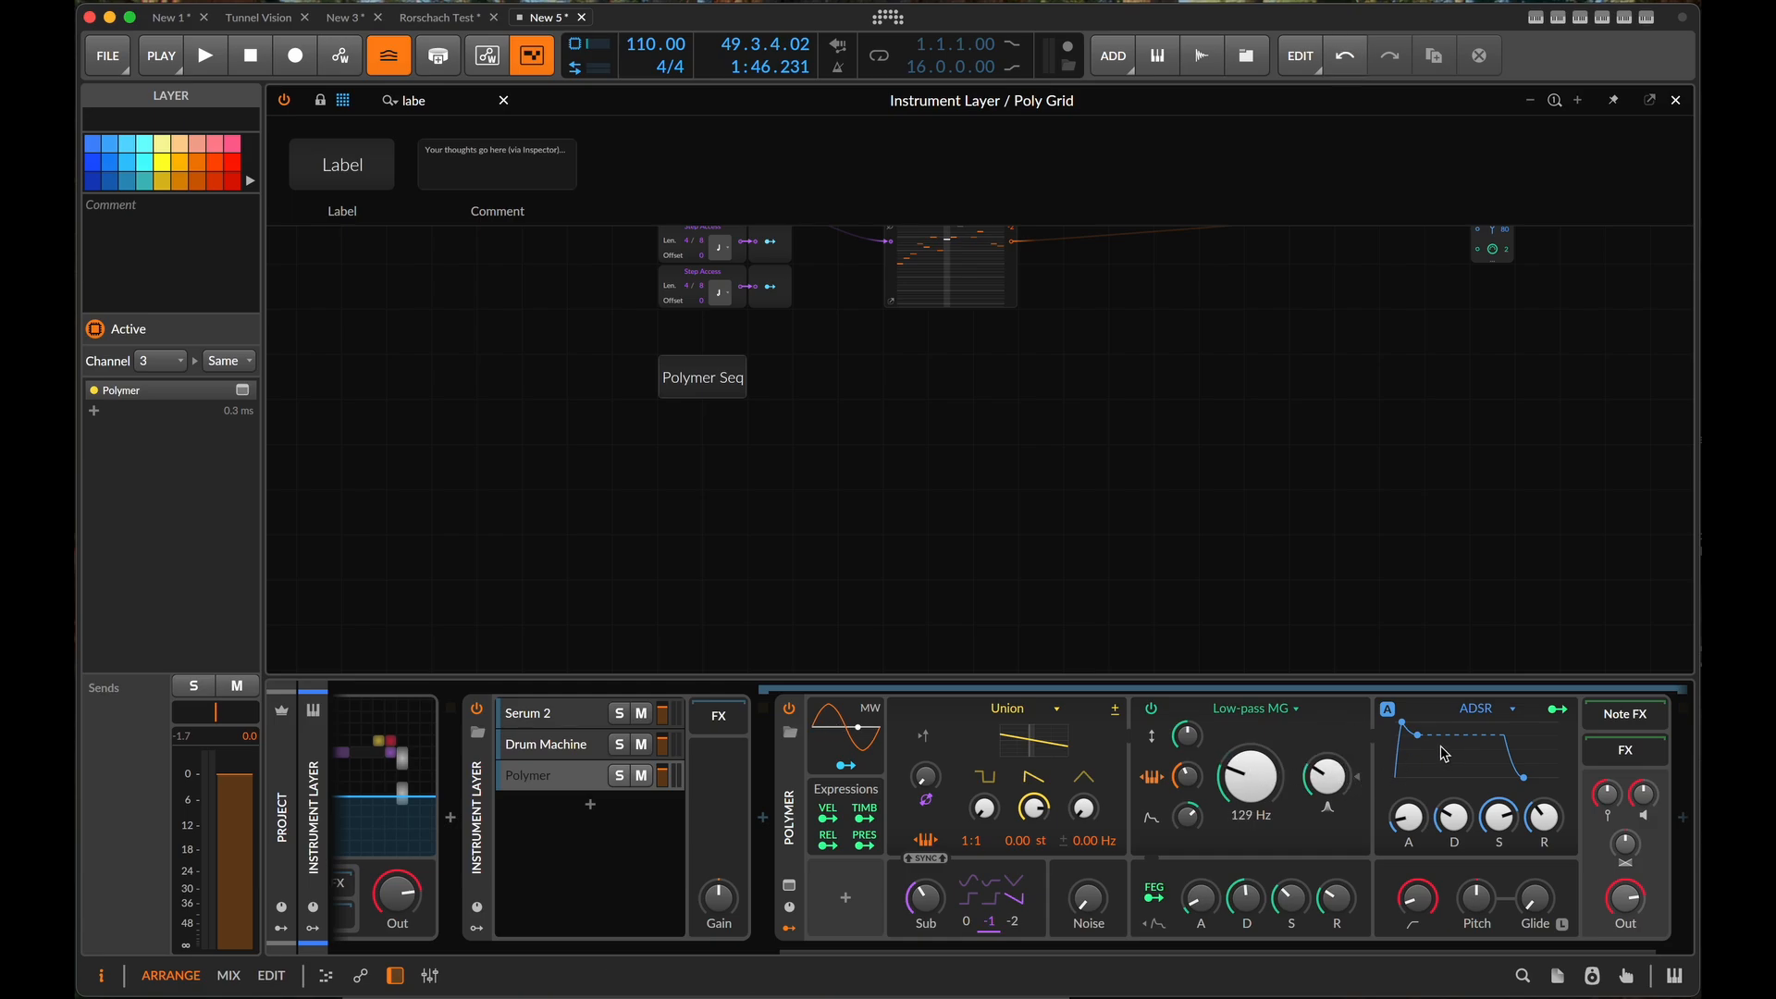
left_click_drag(1412, 752, 1413, 797)
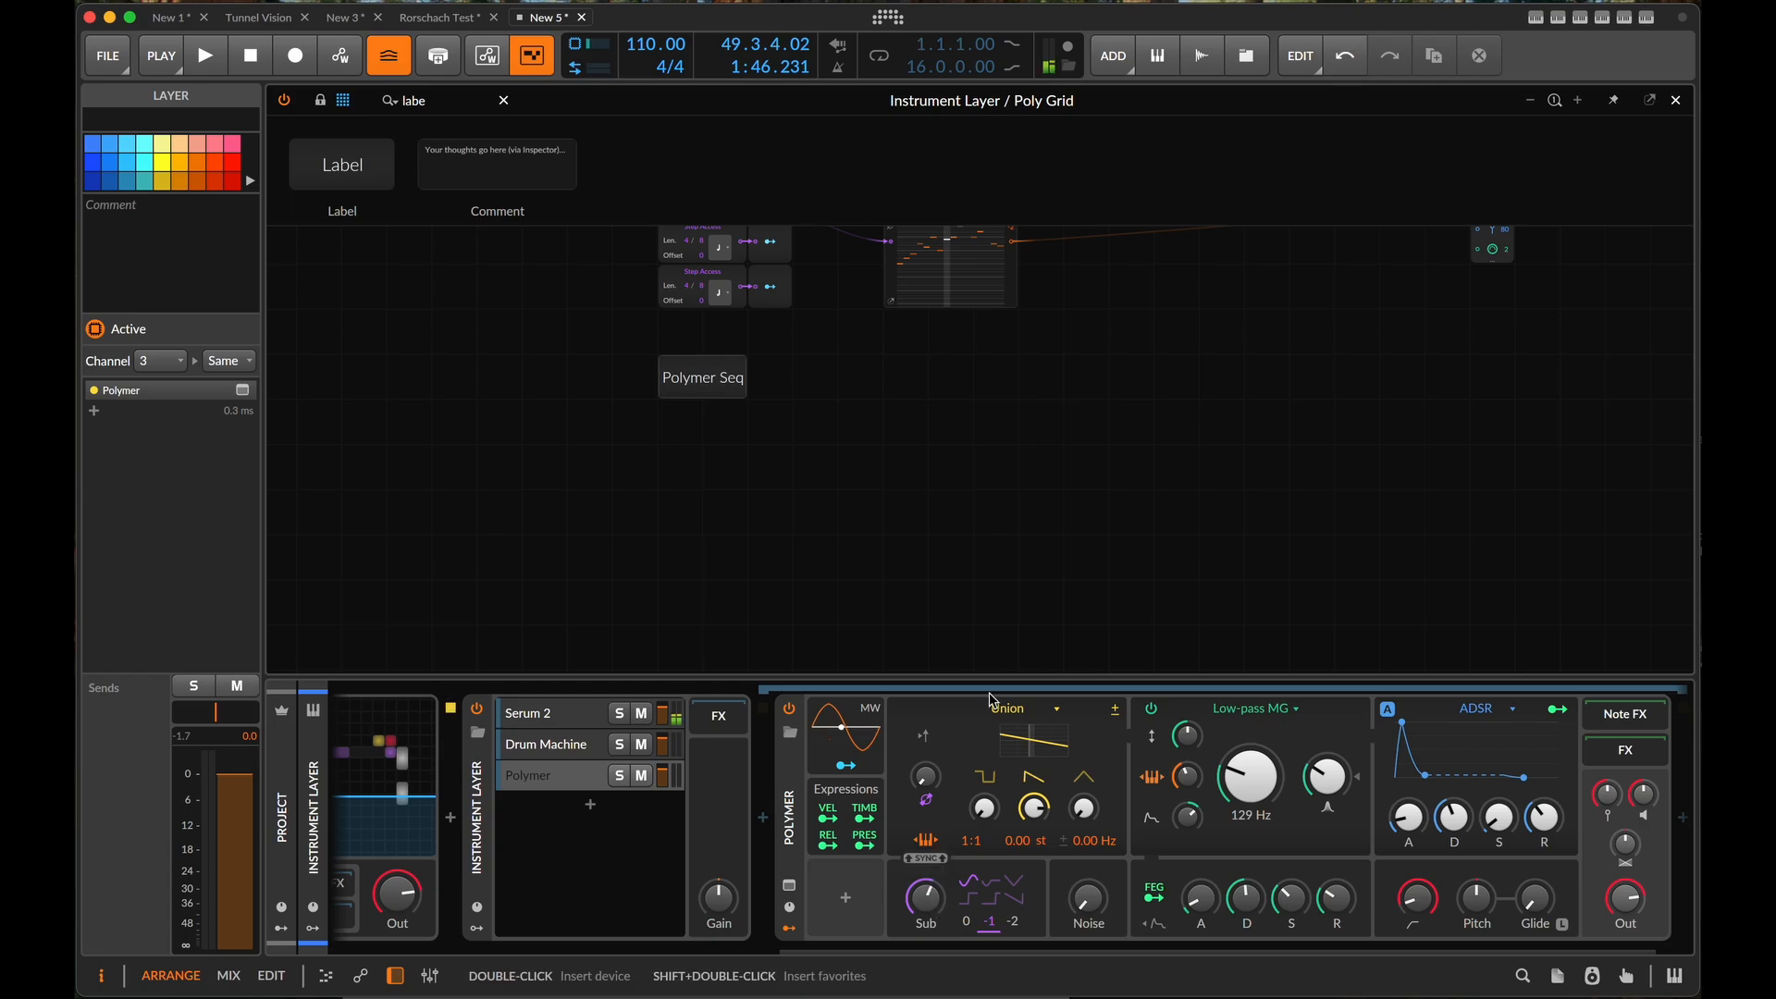
- Add a Pitches module on the Polymer Seq label's row, directly beneath the GTR MCHN pitch sequencer
scroll(827, 496, "up", 1)
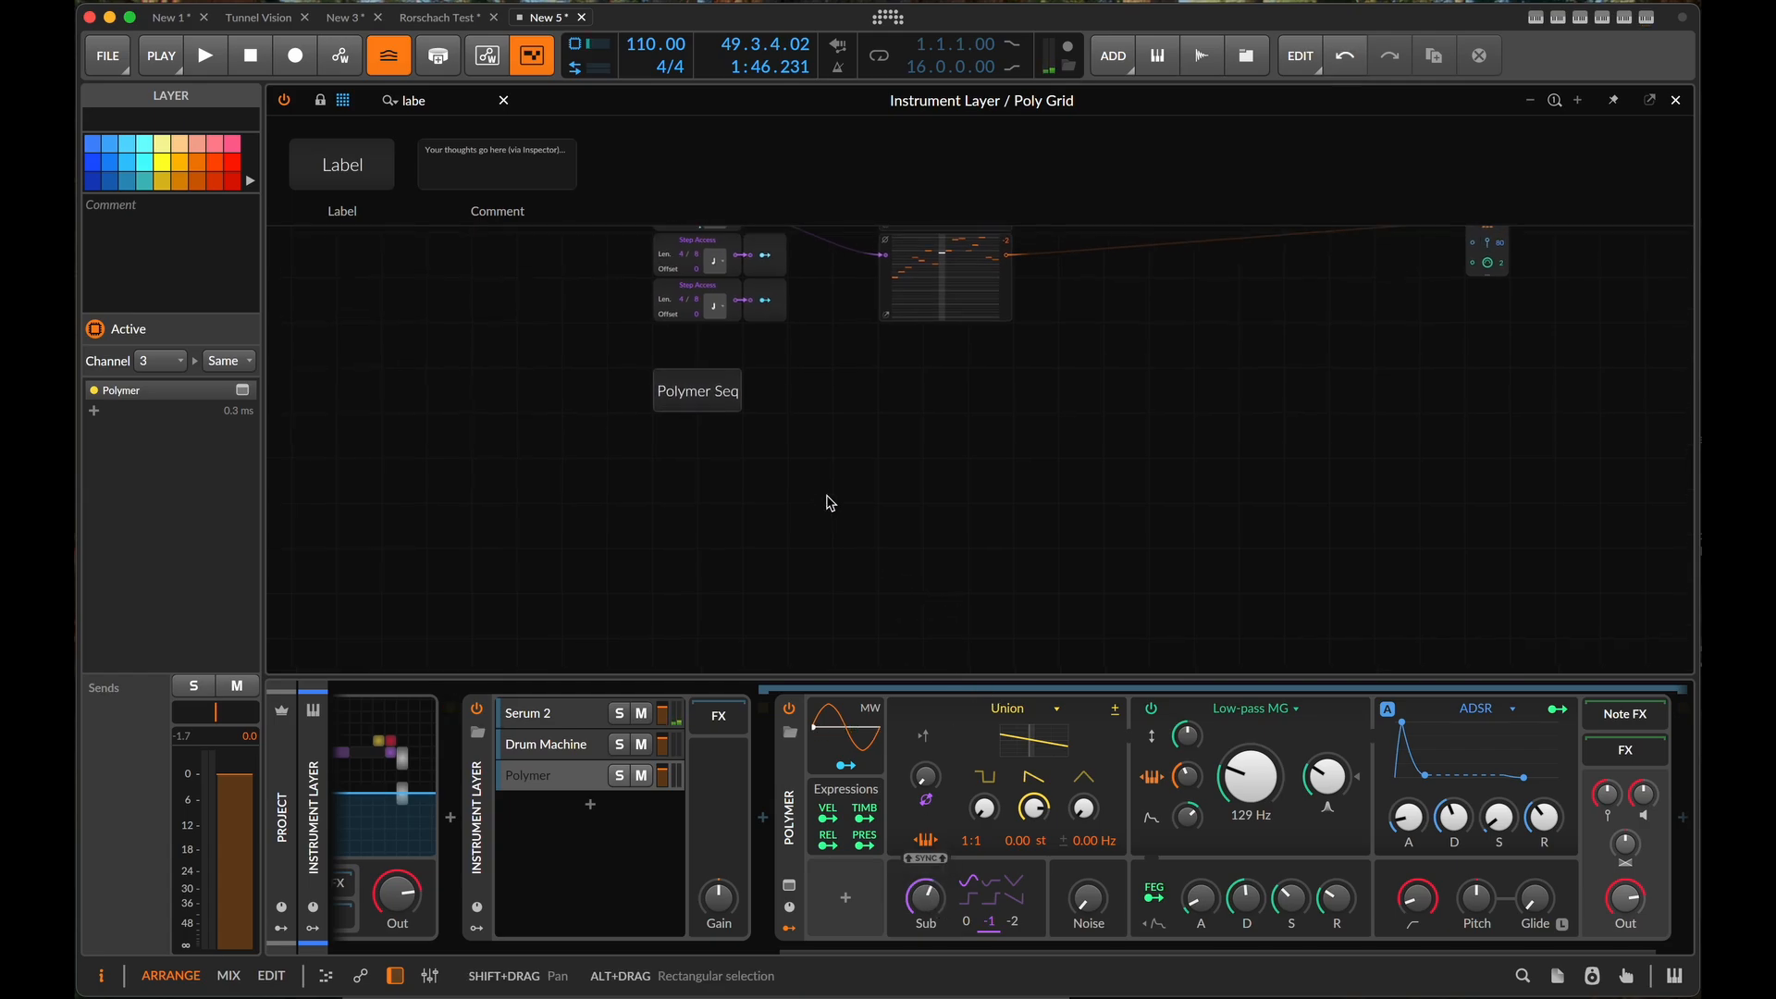
scroll(732, 448, "up", 2)
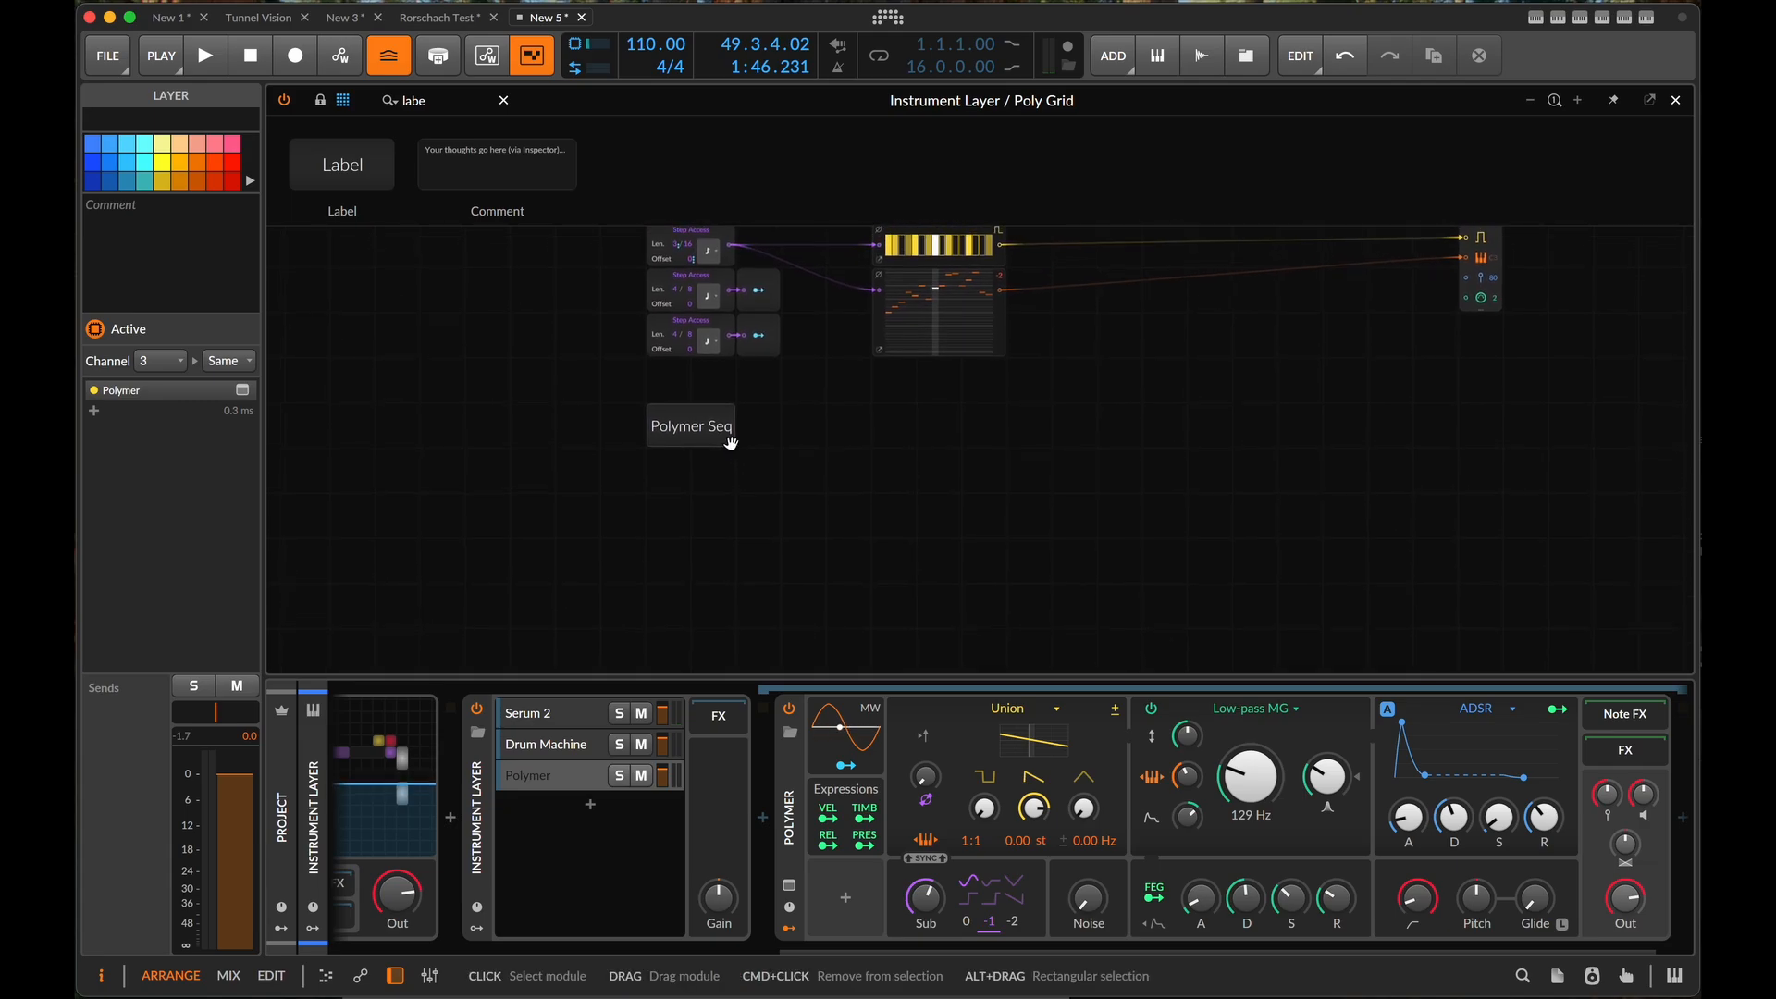
scroll(731, 444, "up", 3)
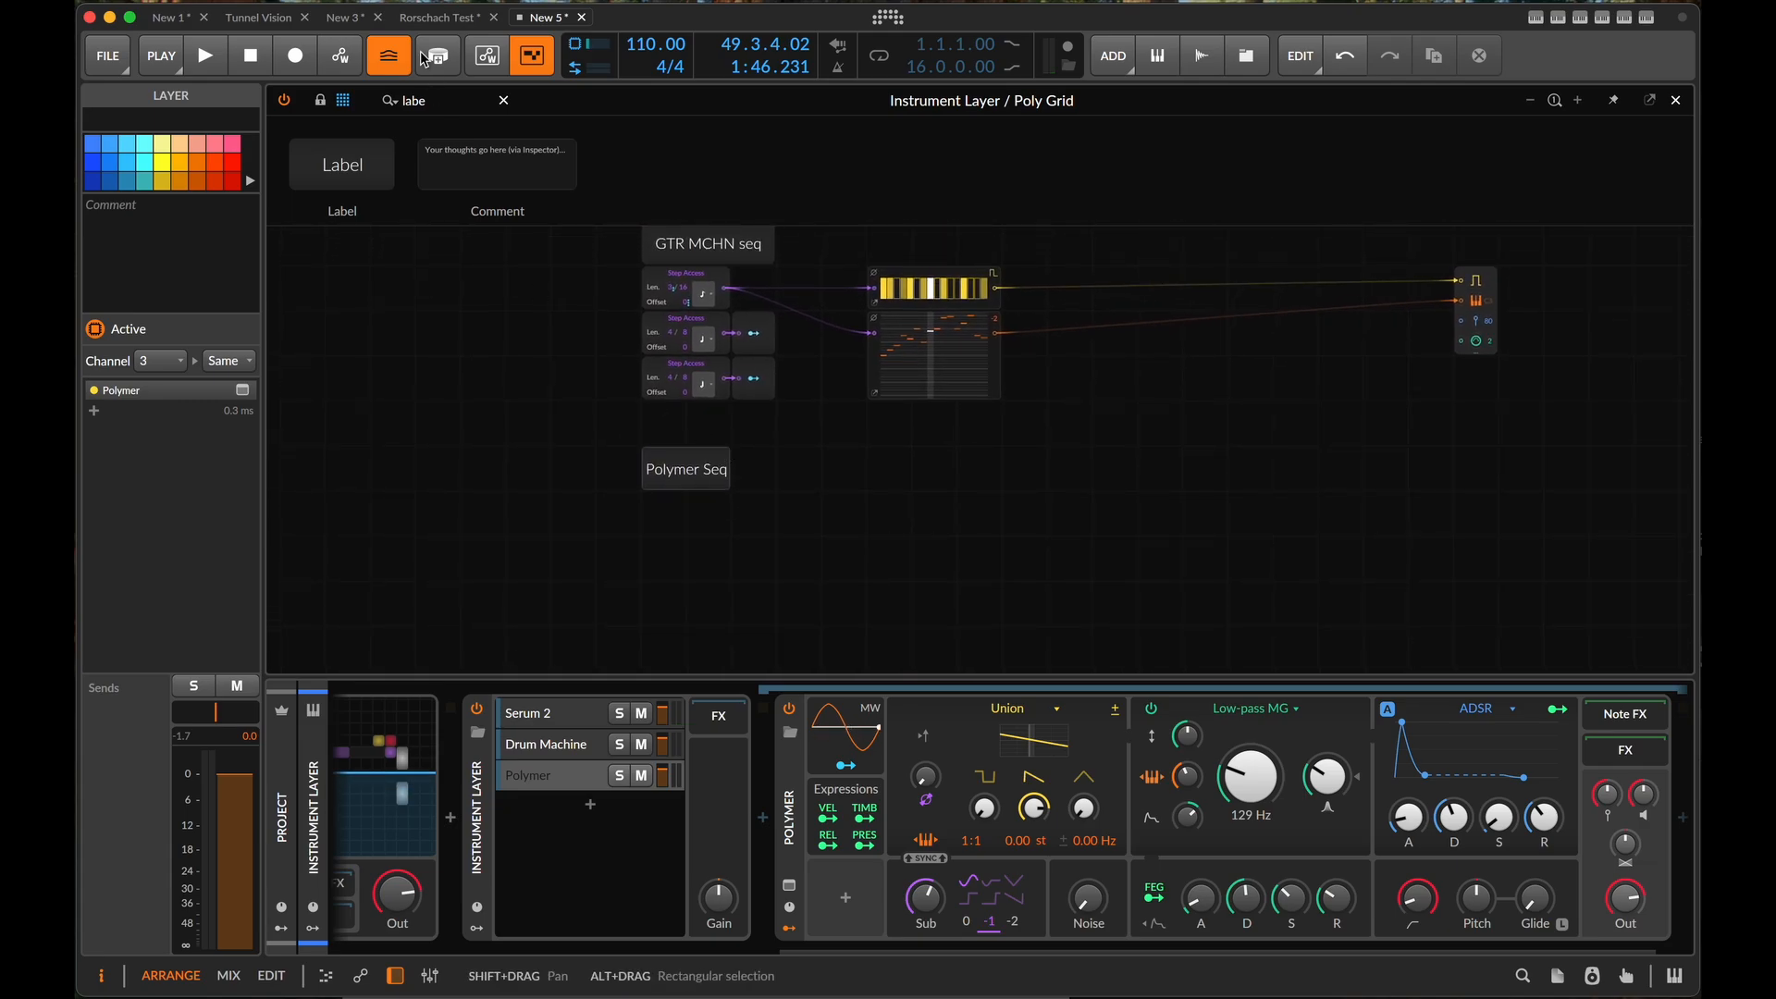
left_click(446, 101)
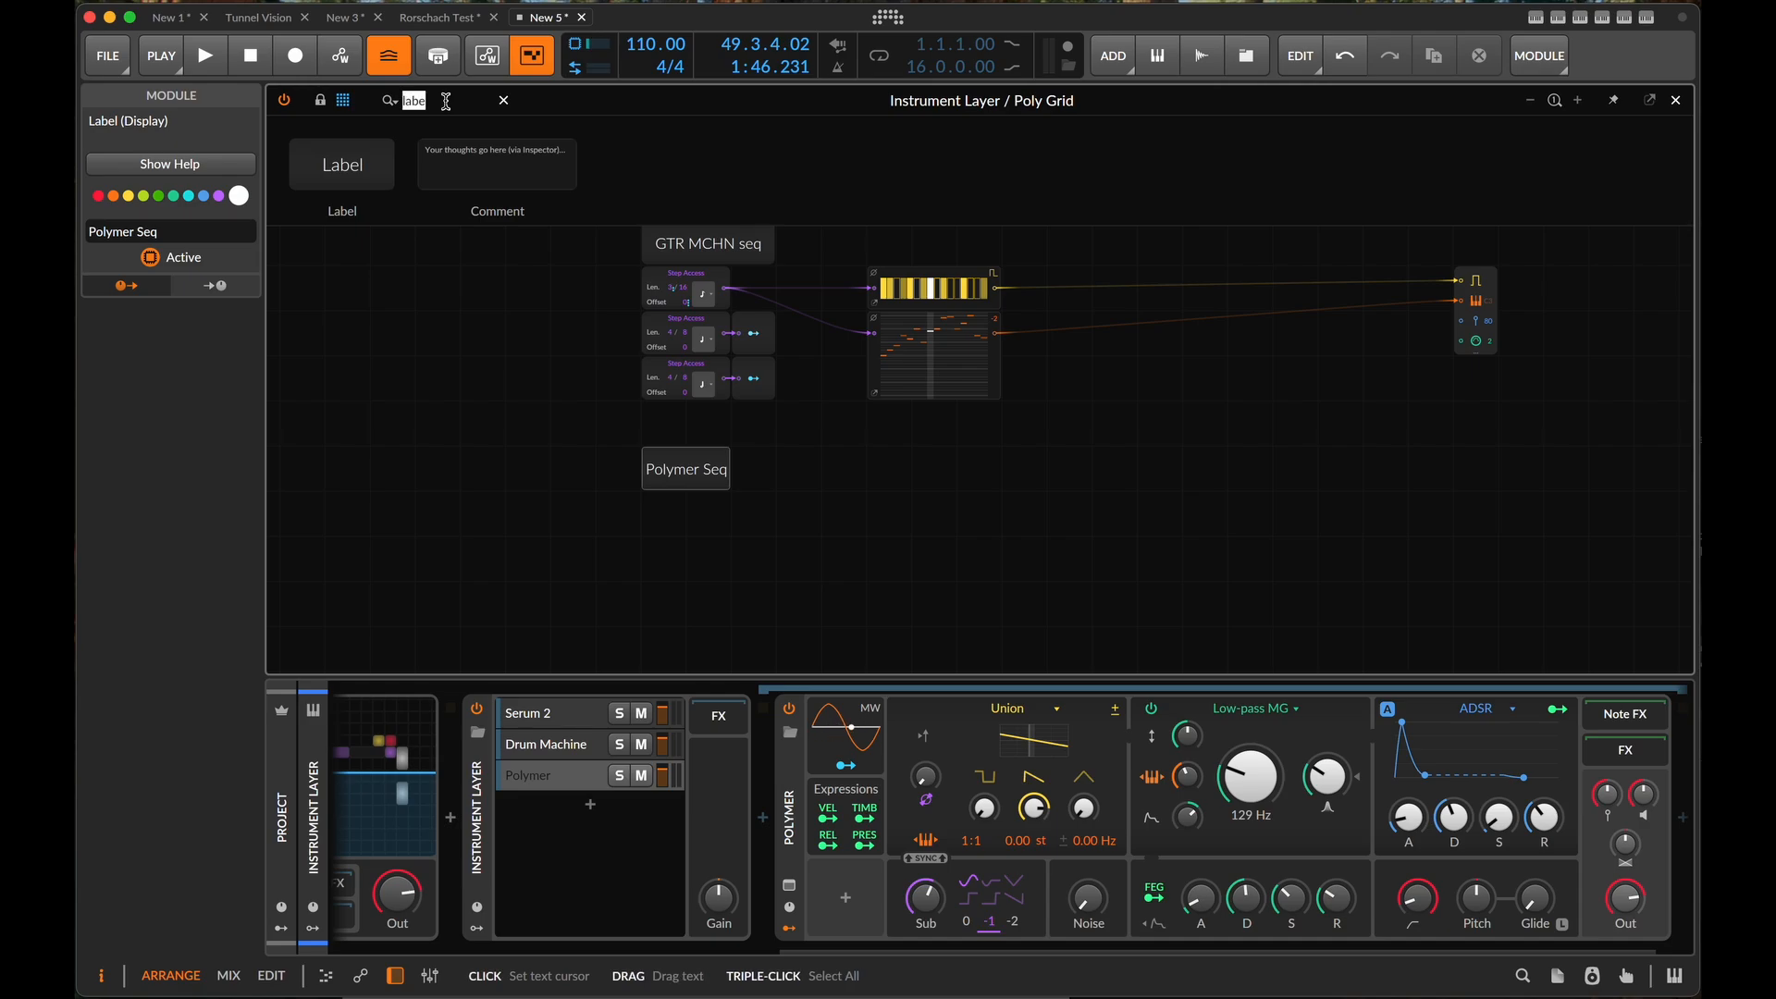
type("Pit")
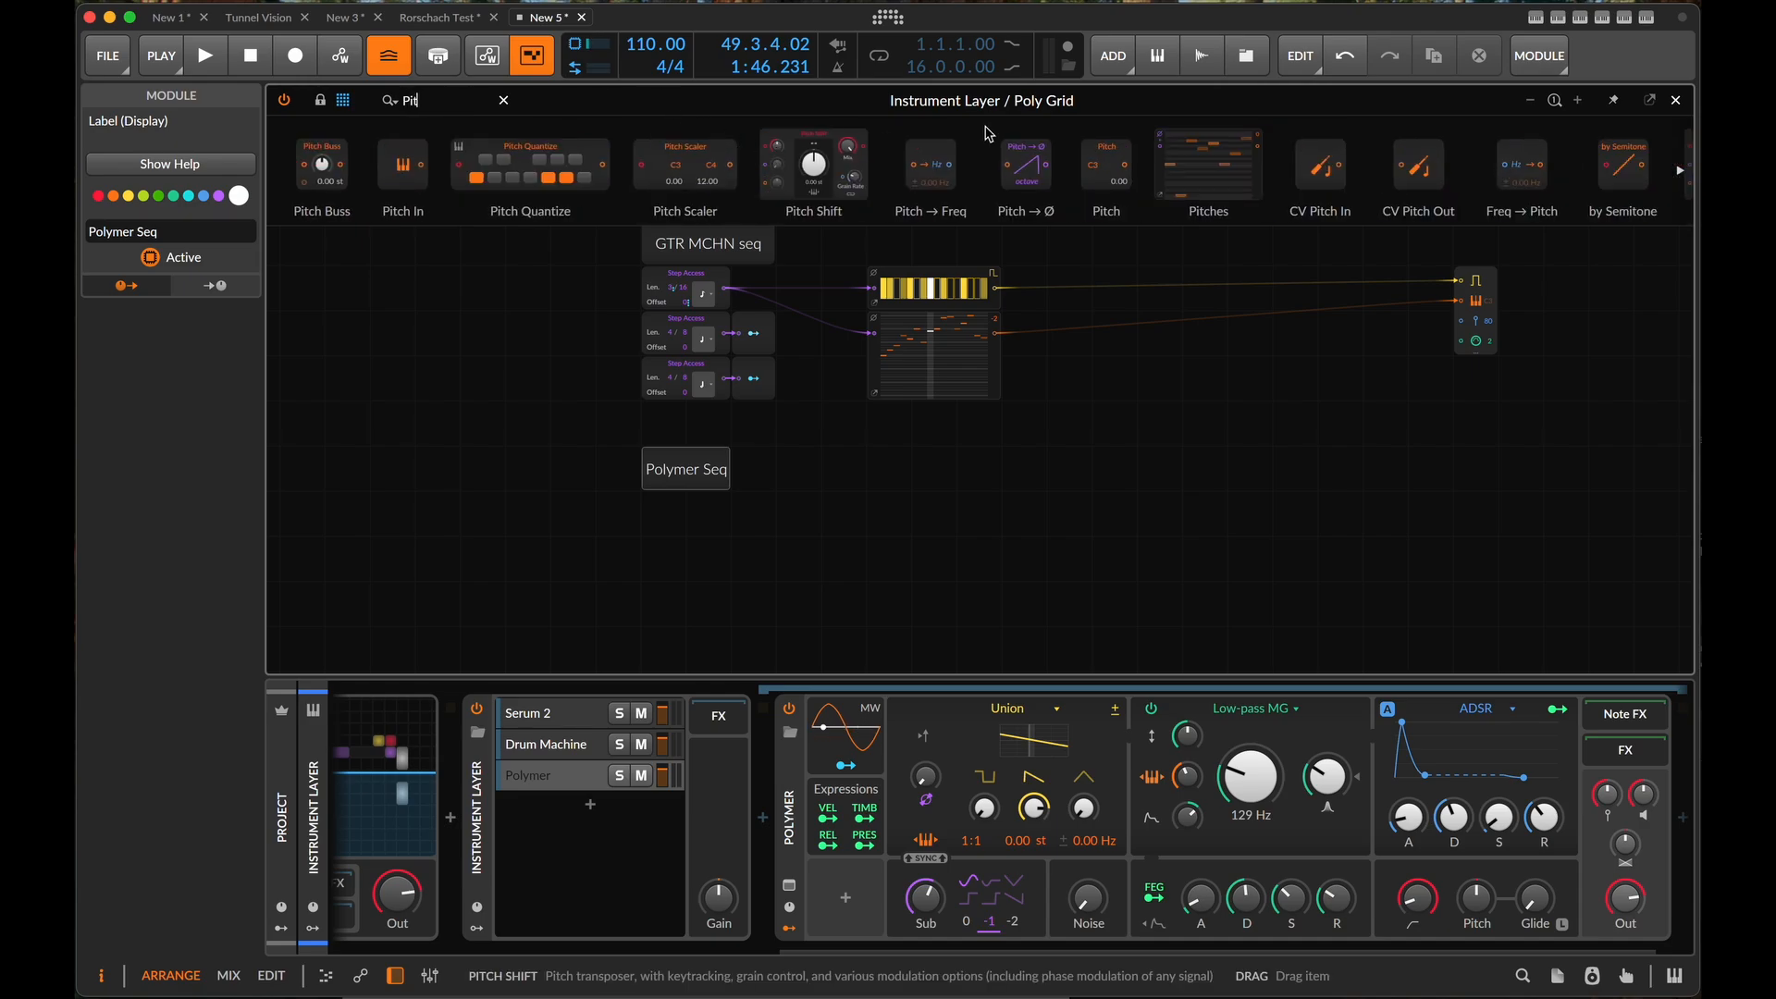
left_click_drag(1208, 146, 866, 489)
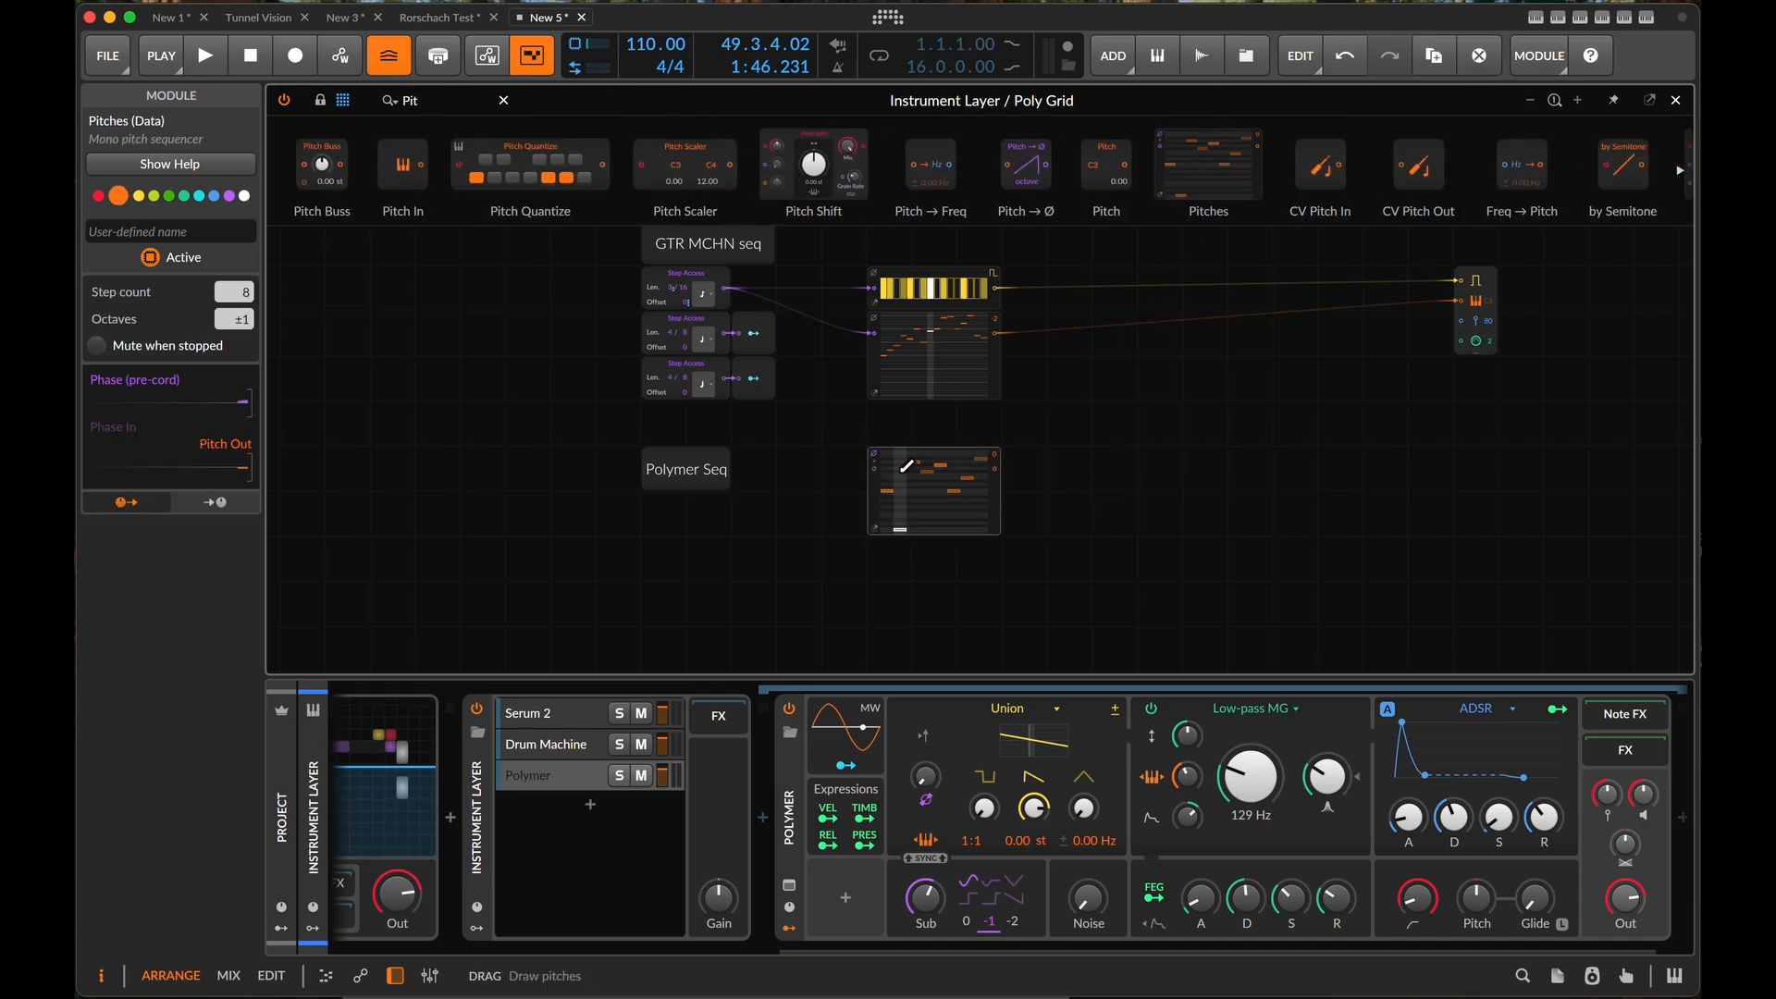
- Redraw the first five steps of the new Pitches module as a rising line from C3 to C4
scroll(869, 515, "up", 3)
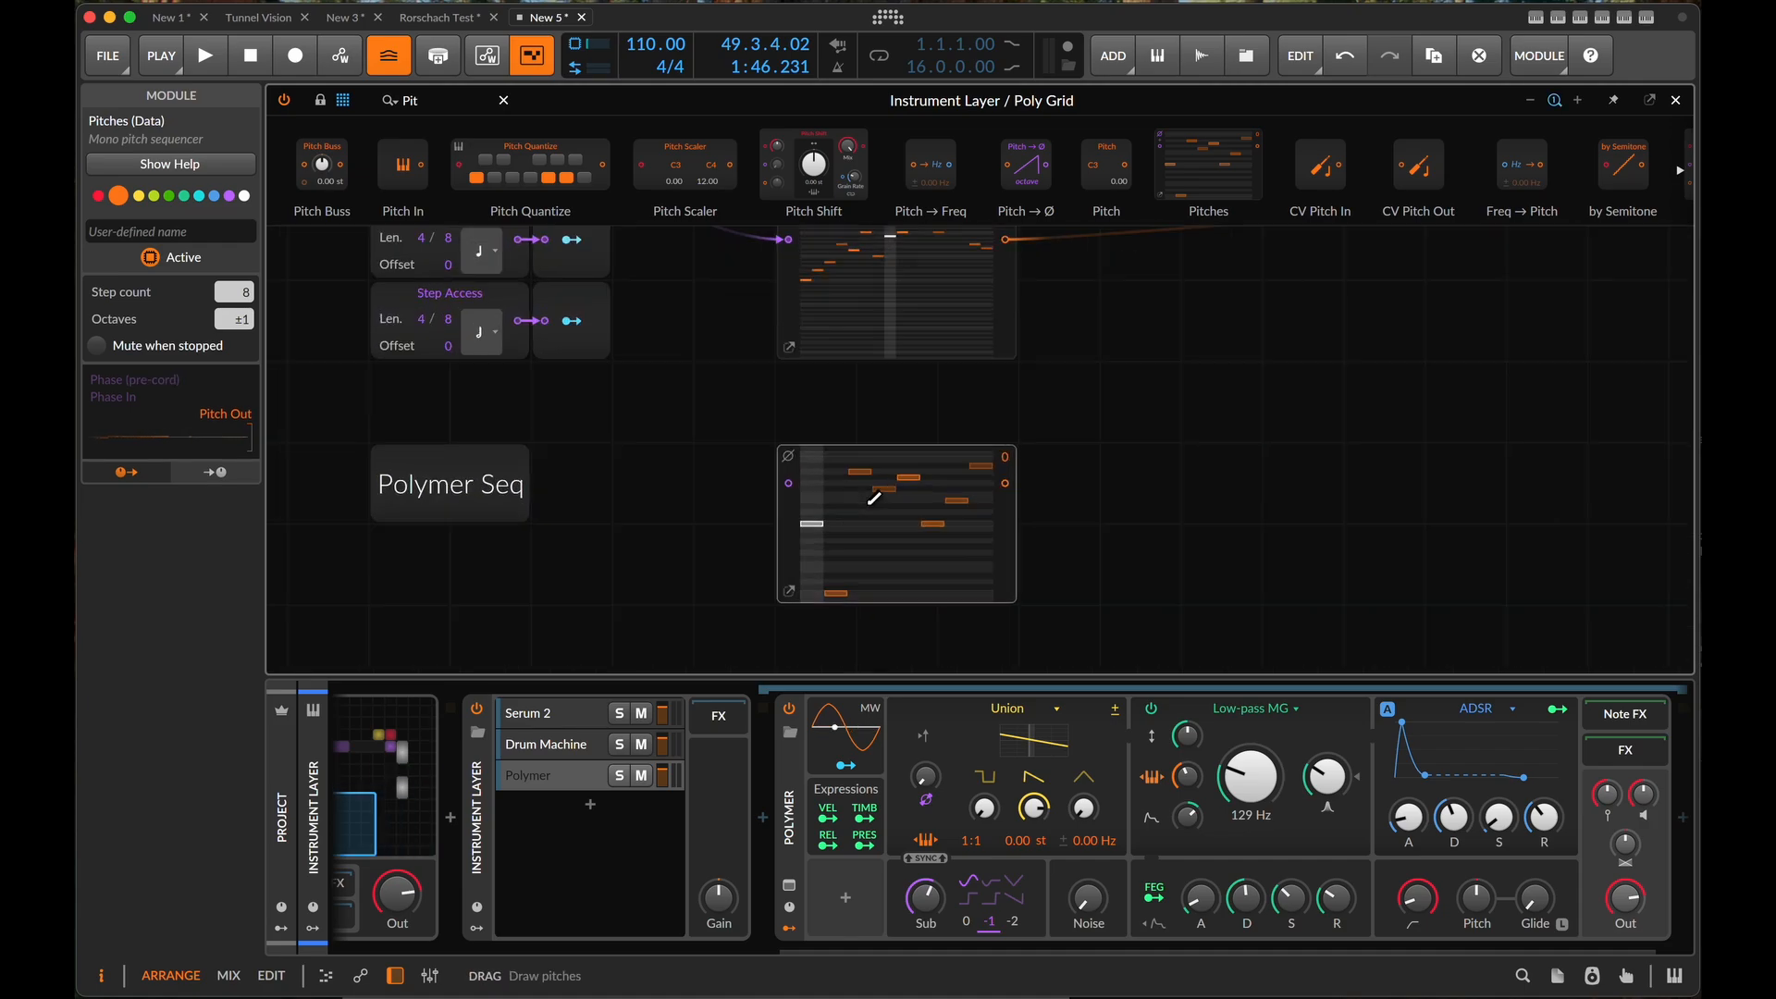
scroll(818, 523, "up", 5)
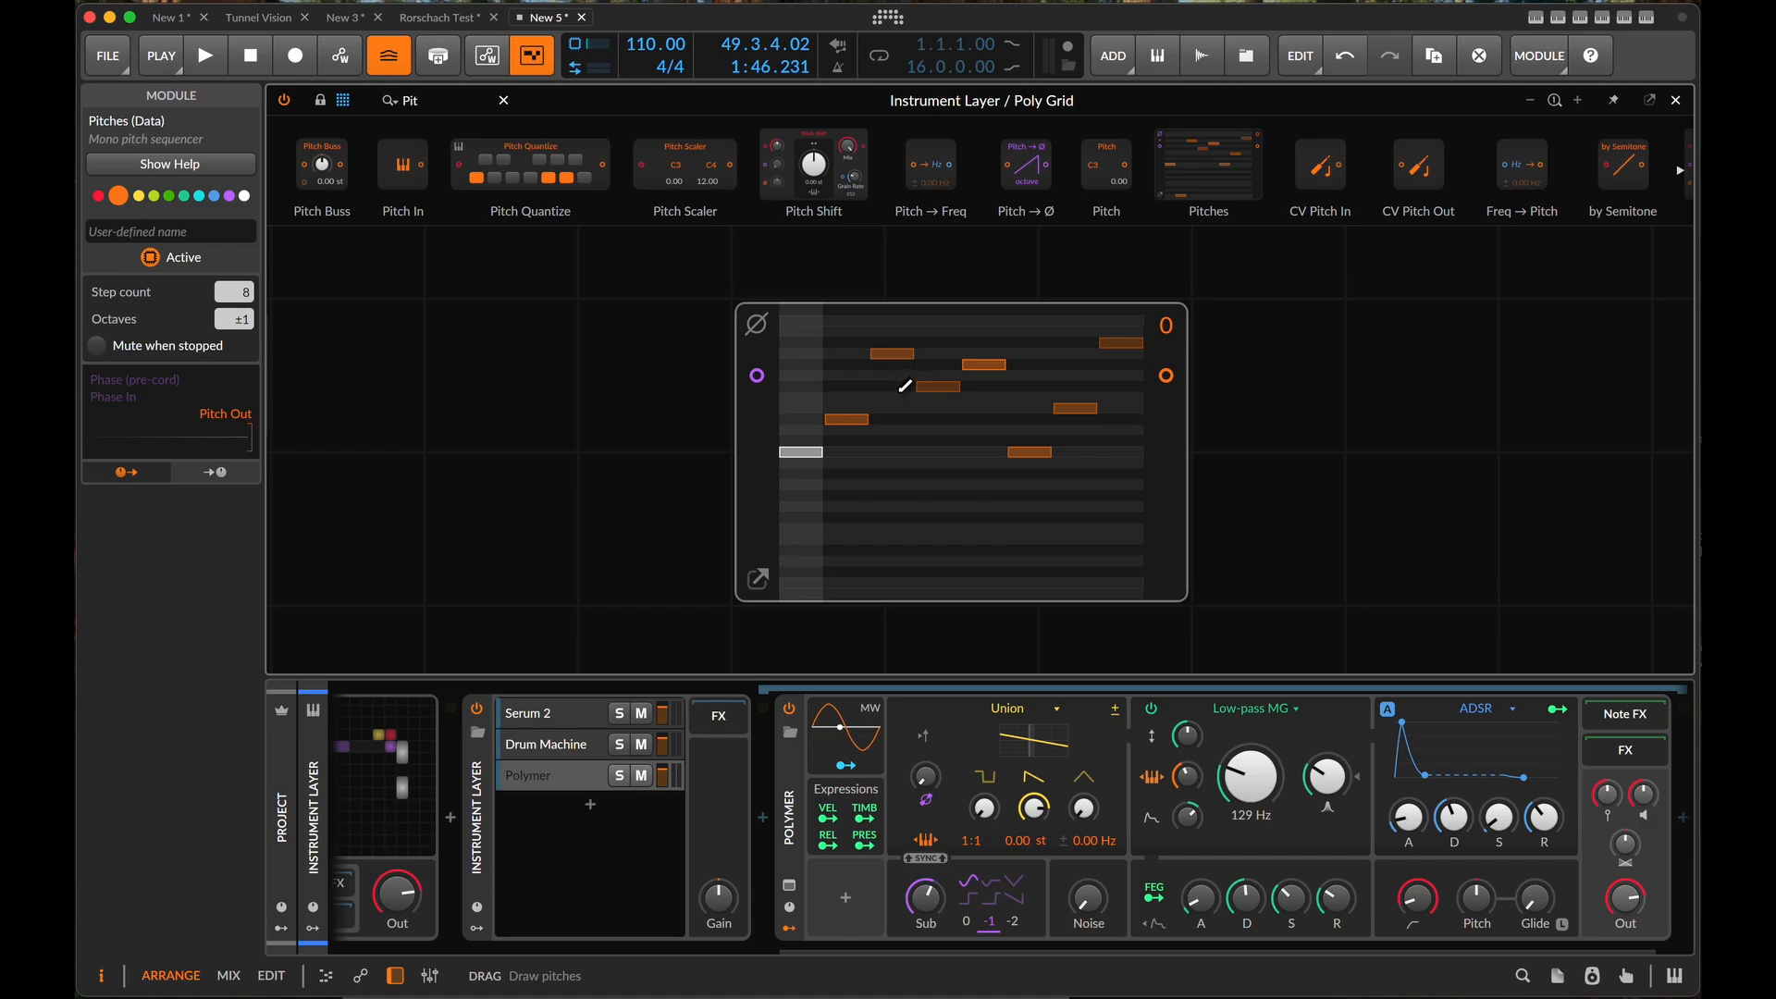
left_click_drag(906, 389, 903, 396)
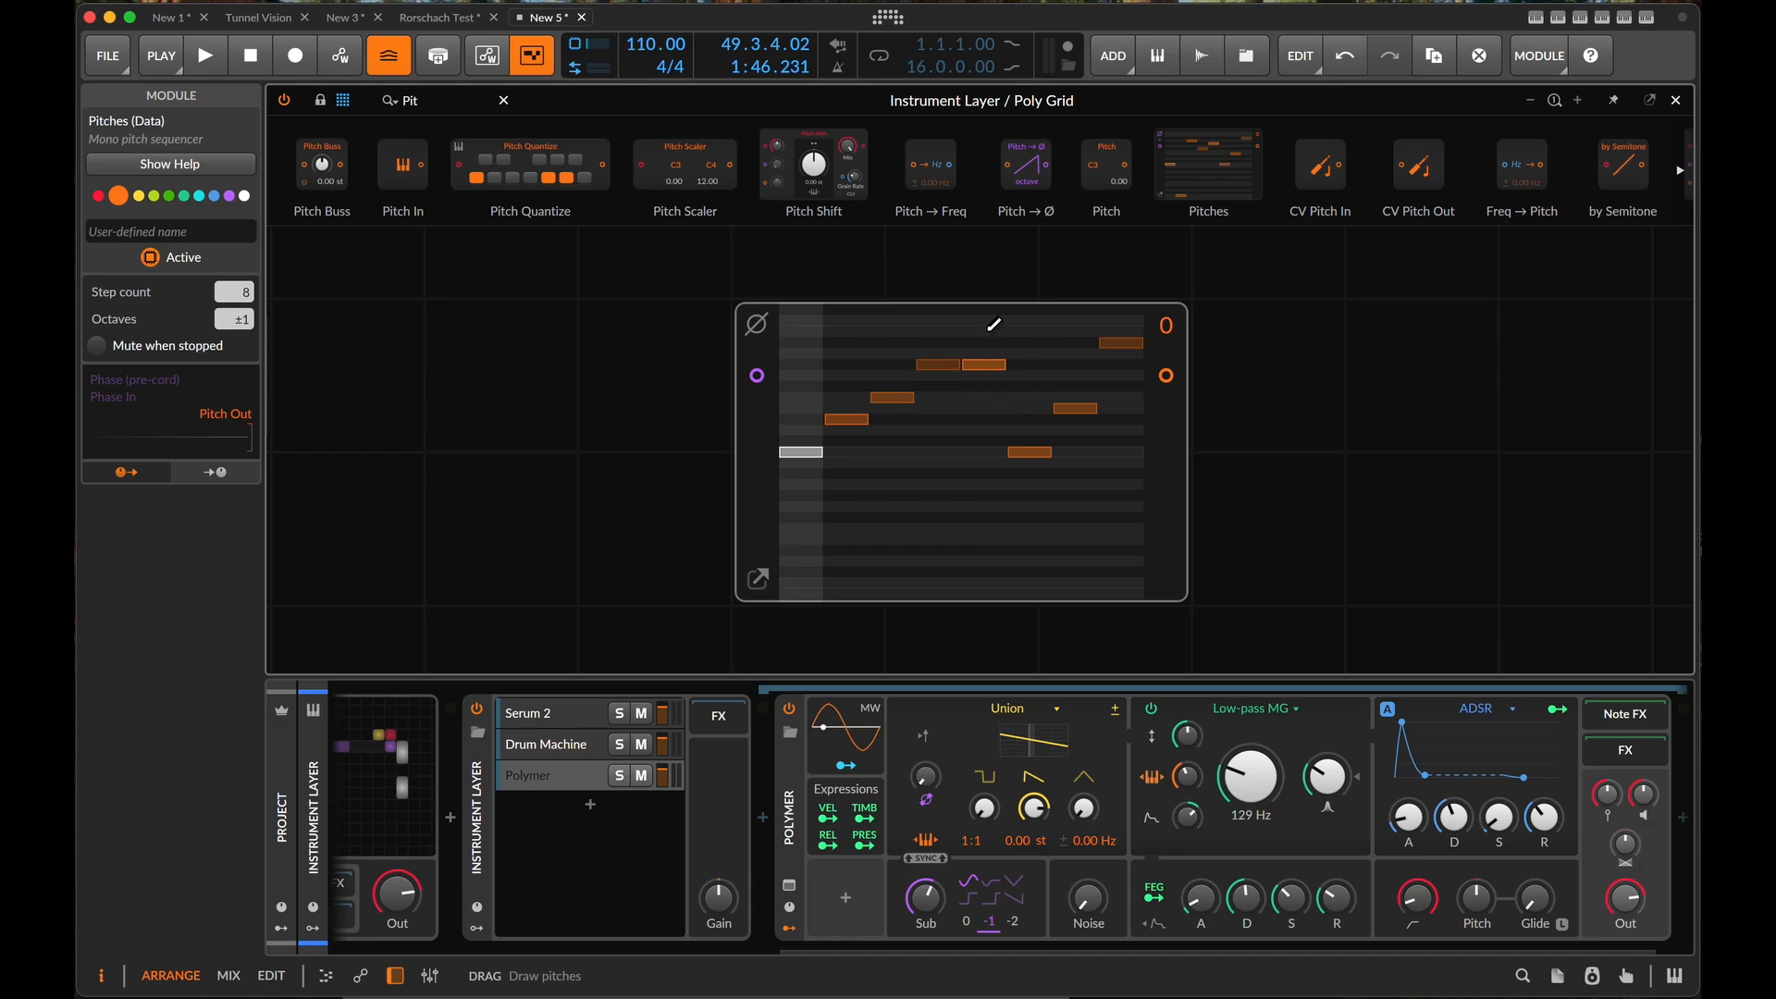
scroll(990, 330, "up", 2)
scroll(990, 330, "down", 3)
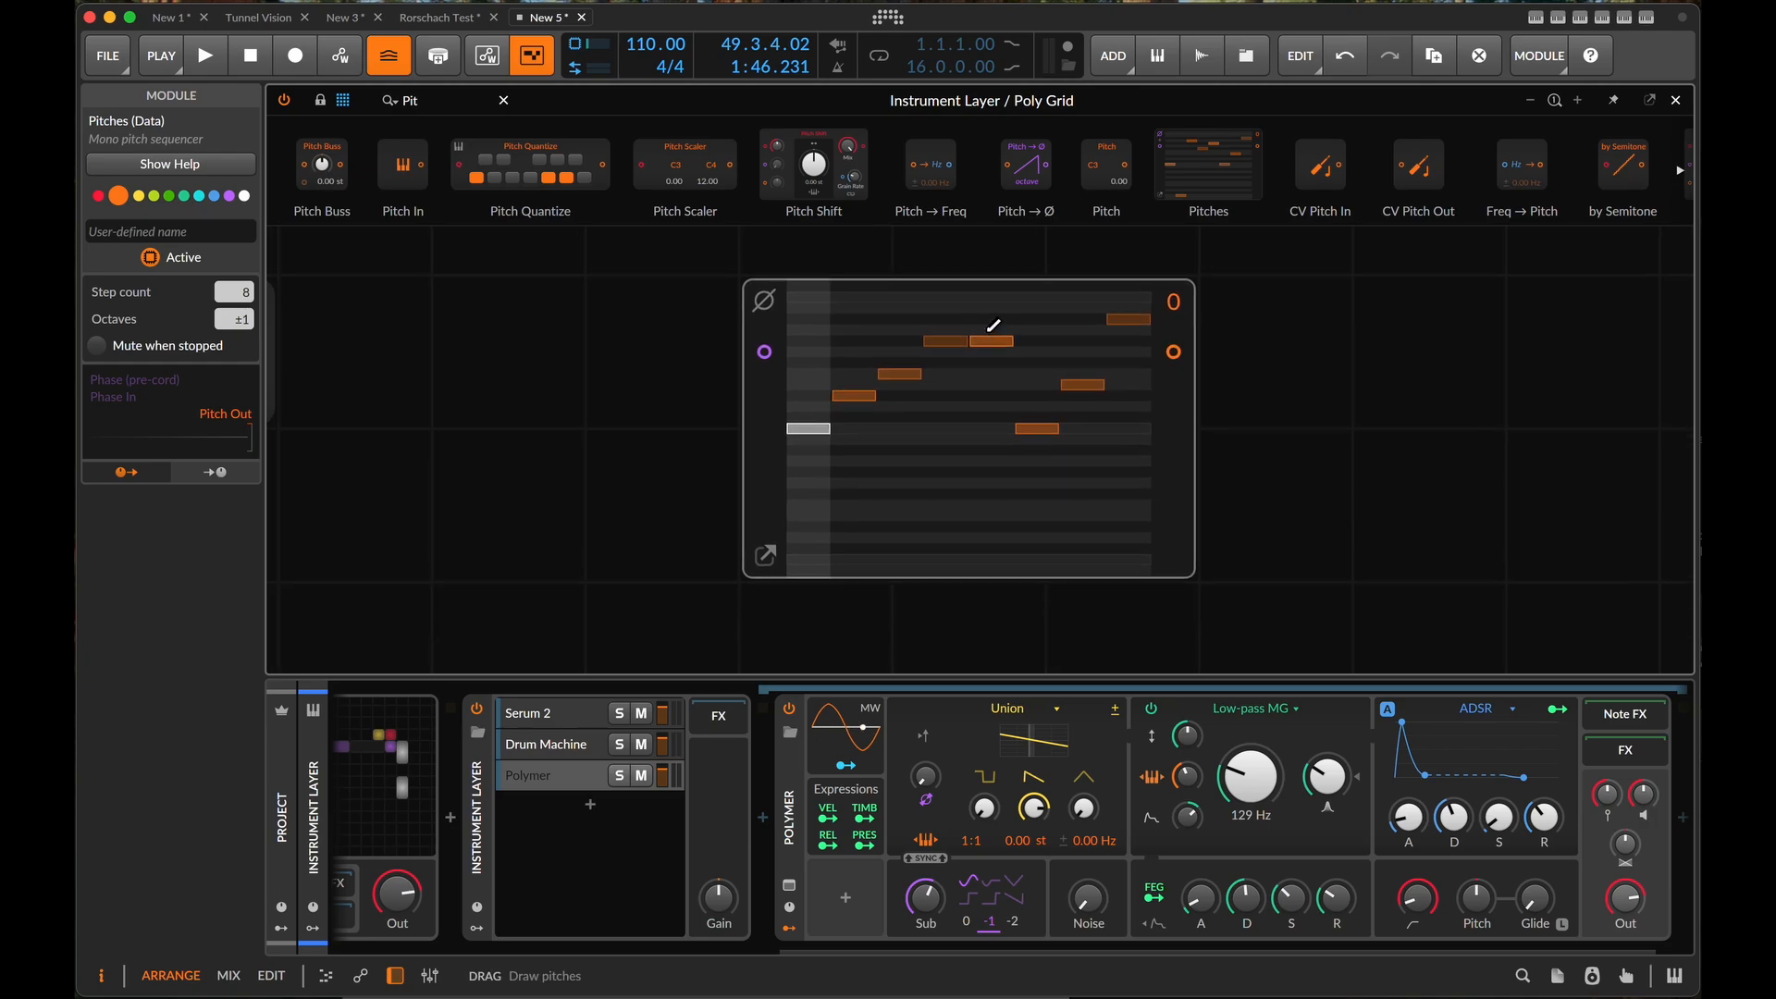
scroll(990, 330, "up", 1)
left_click(989, 305)
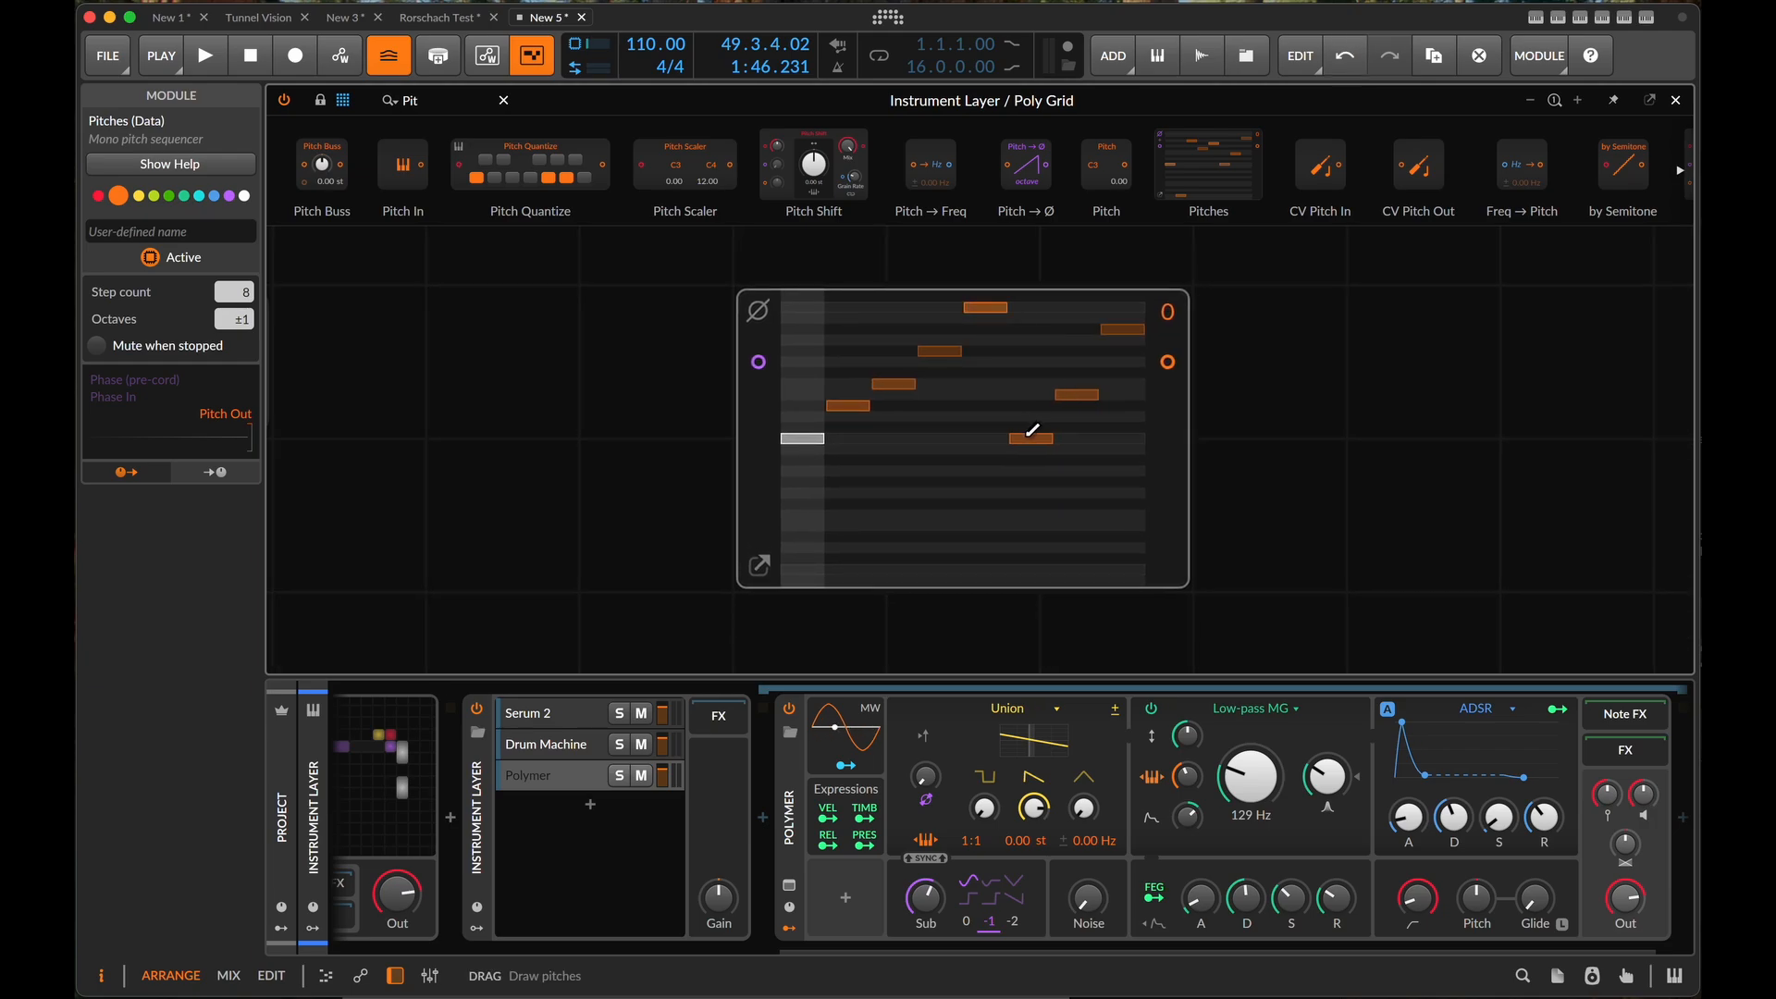
- Shorten the new Pitches sequence to 5 steps in its enlarged editor and close the editor
left_click(759, 564)
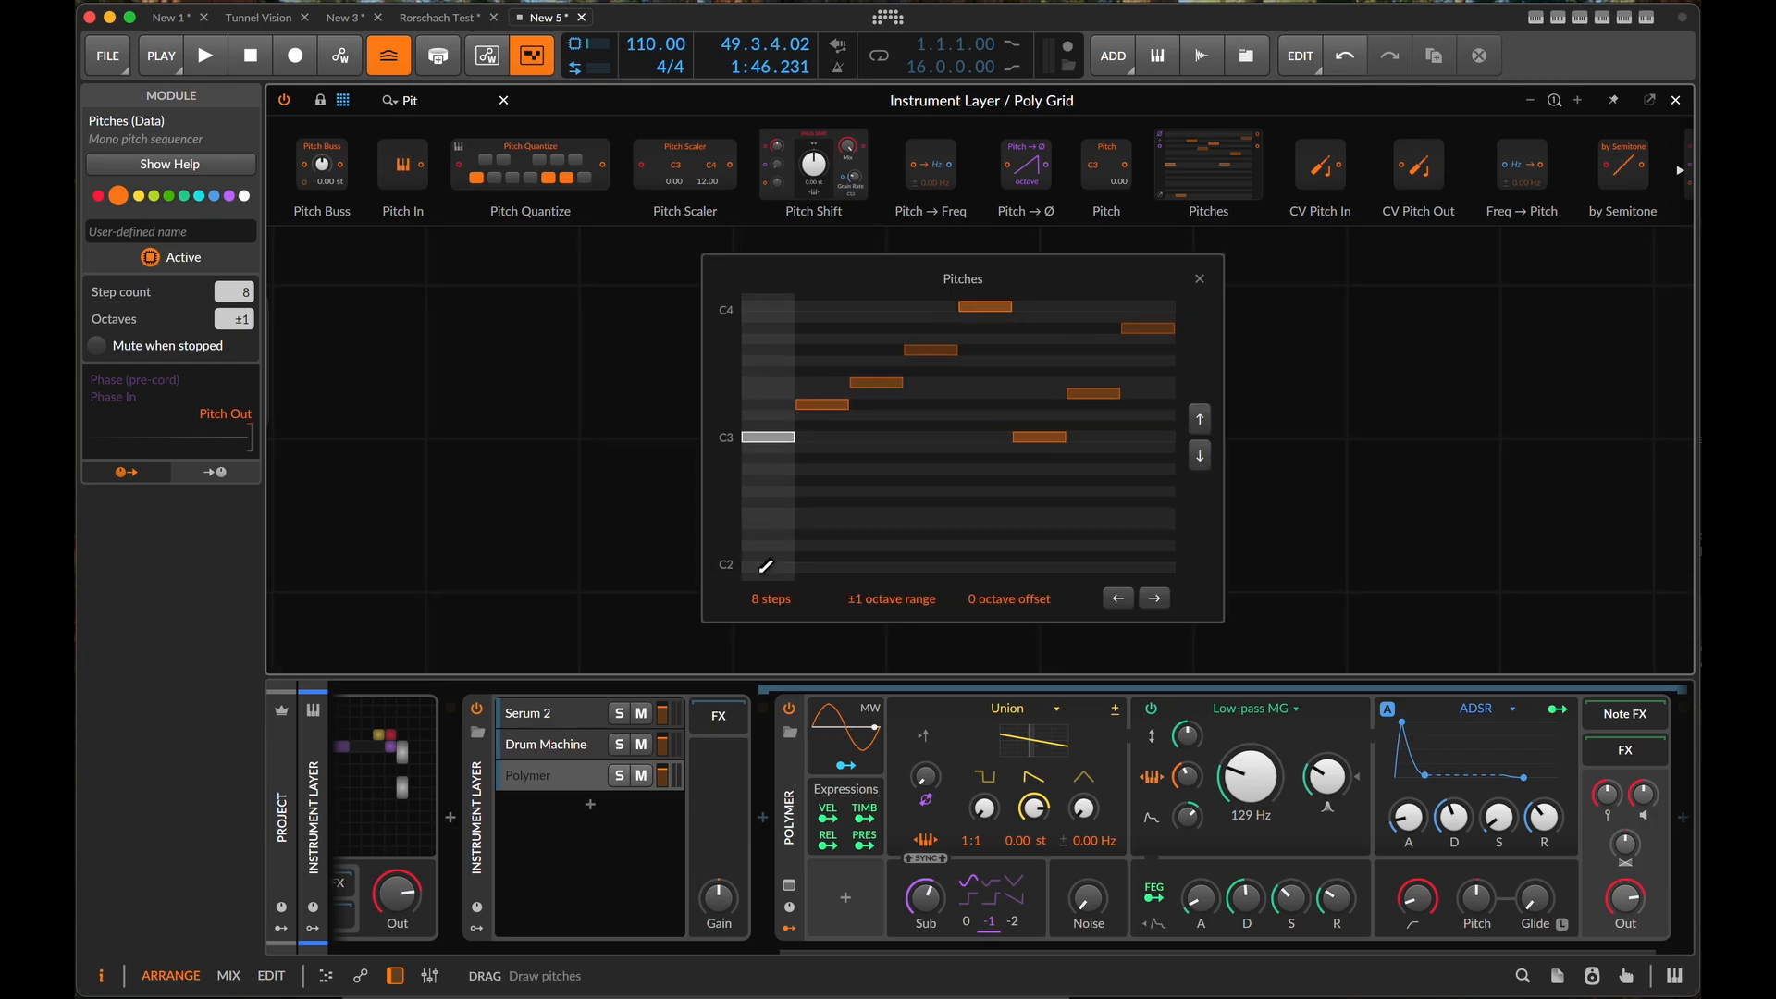
left_click_drag(771, 598, 770, 633)
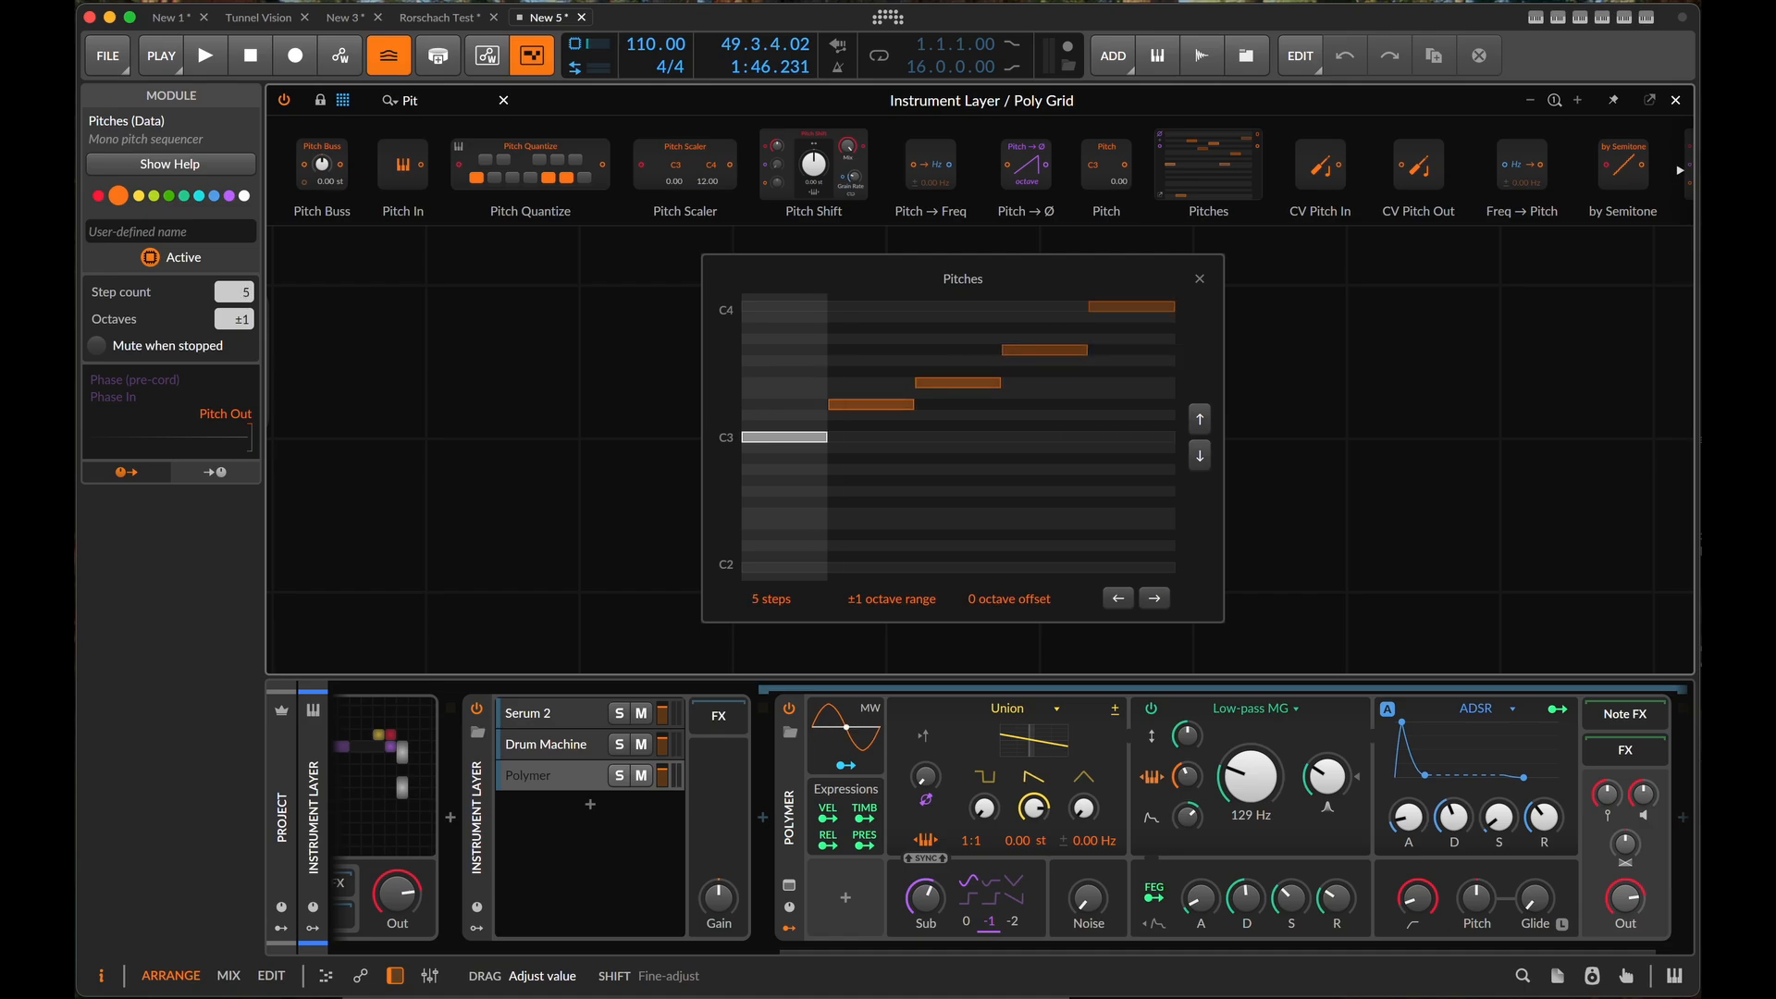
left_click(1202, 279)
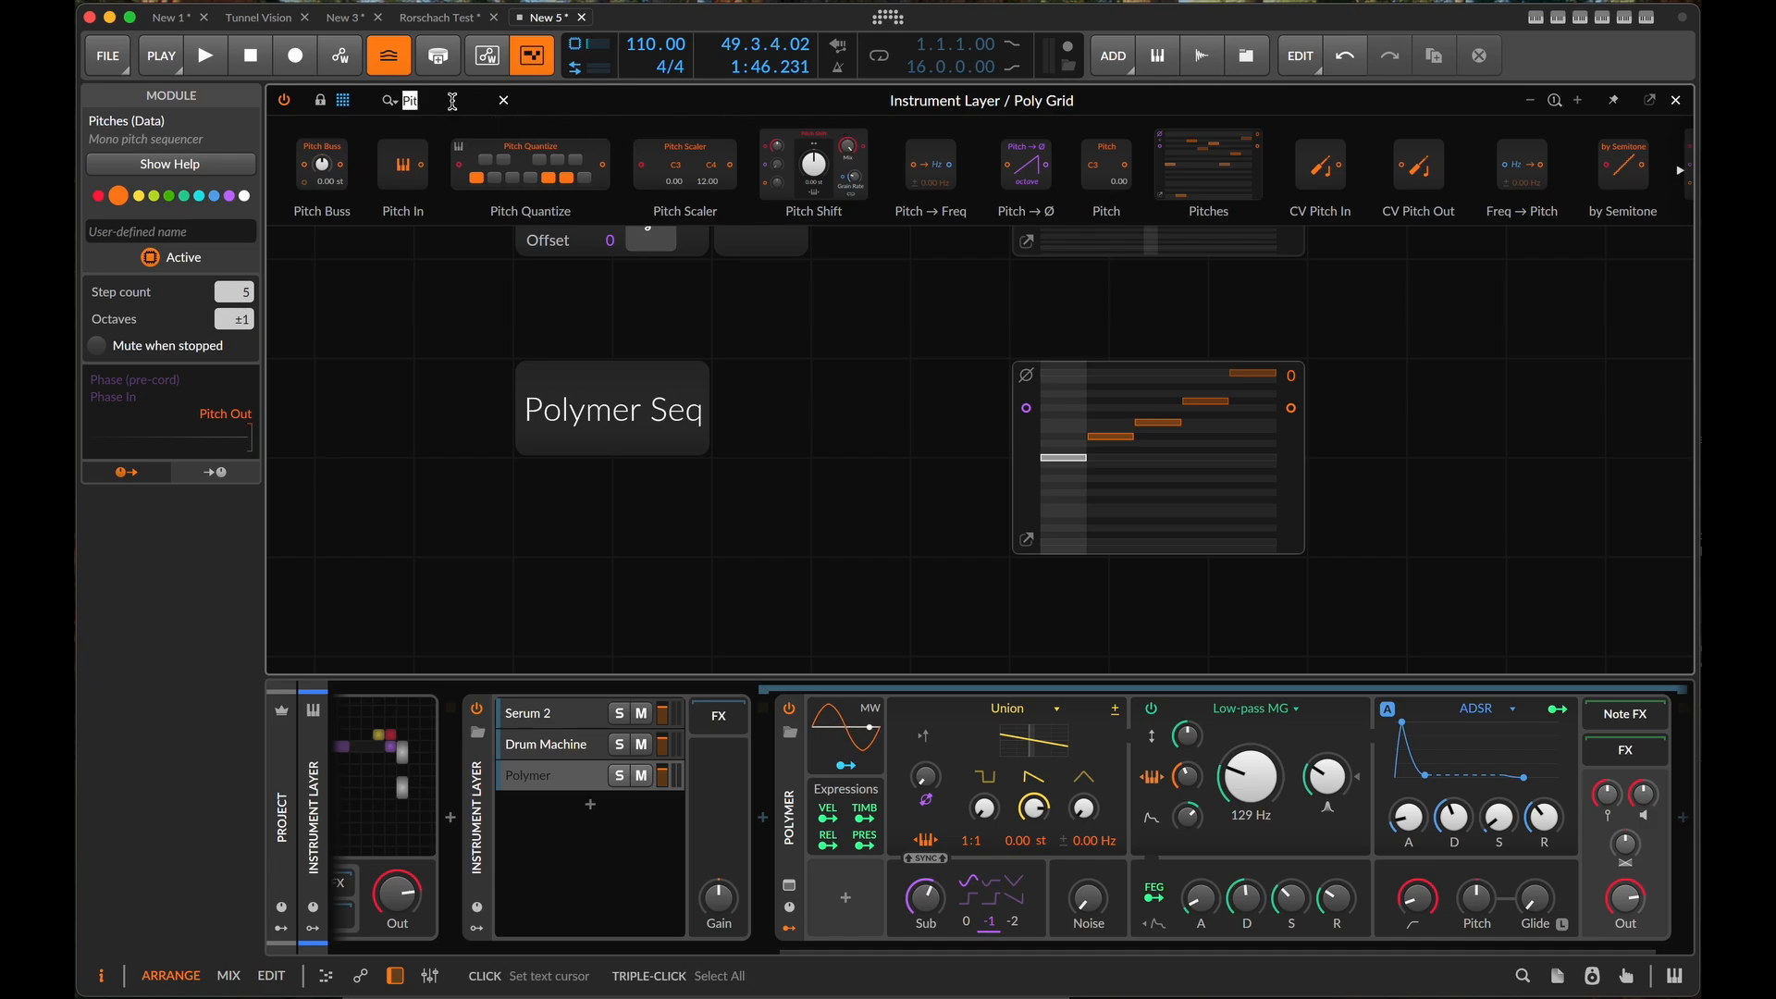
- Add a Steps module beside the Pitches module and arrange both one row lower, with the Polymer Seq label above them
type("ste")
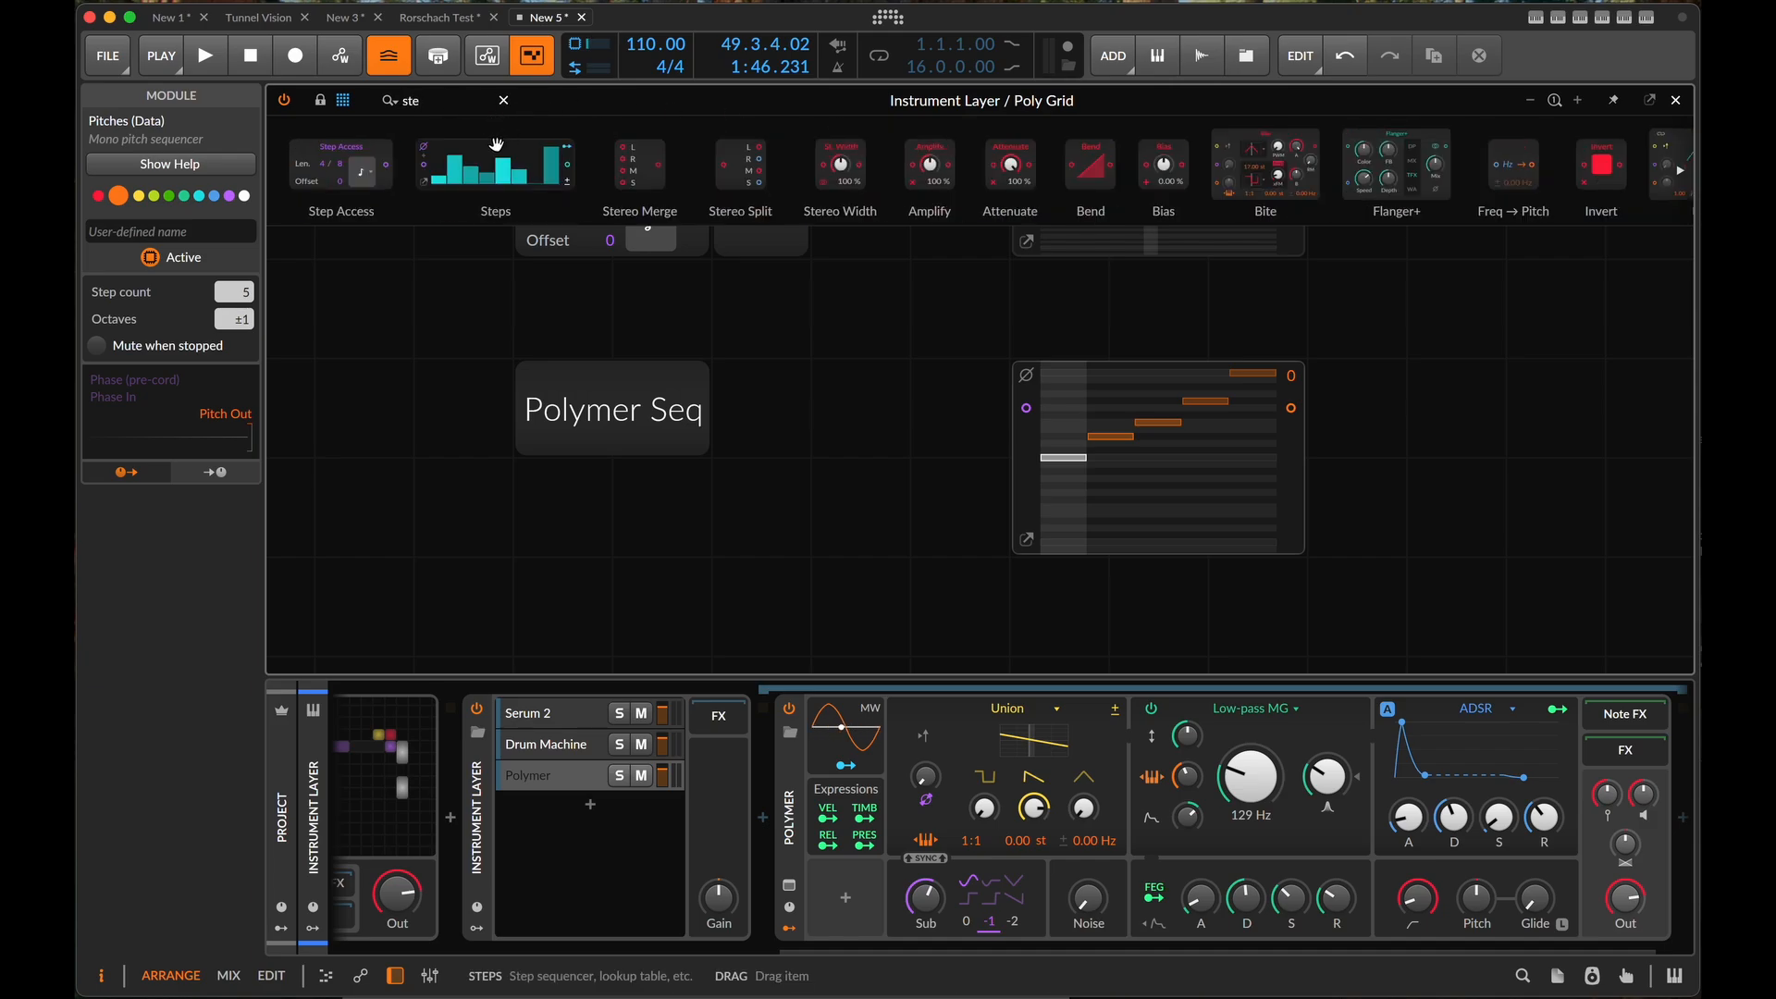
left_click_drag(497, 144, 768, 472)
left_click(630, 392)
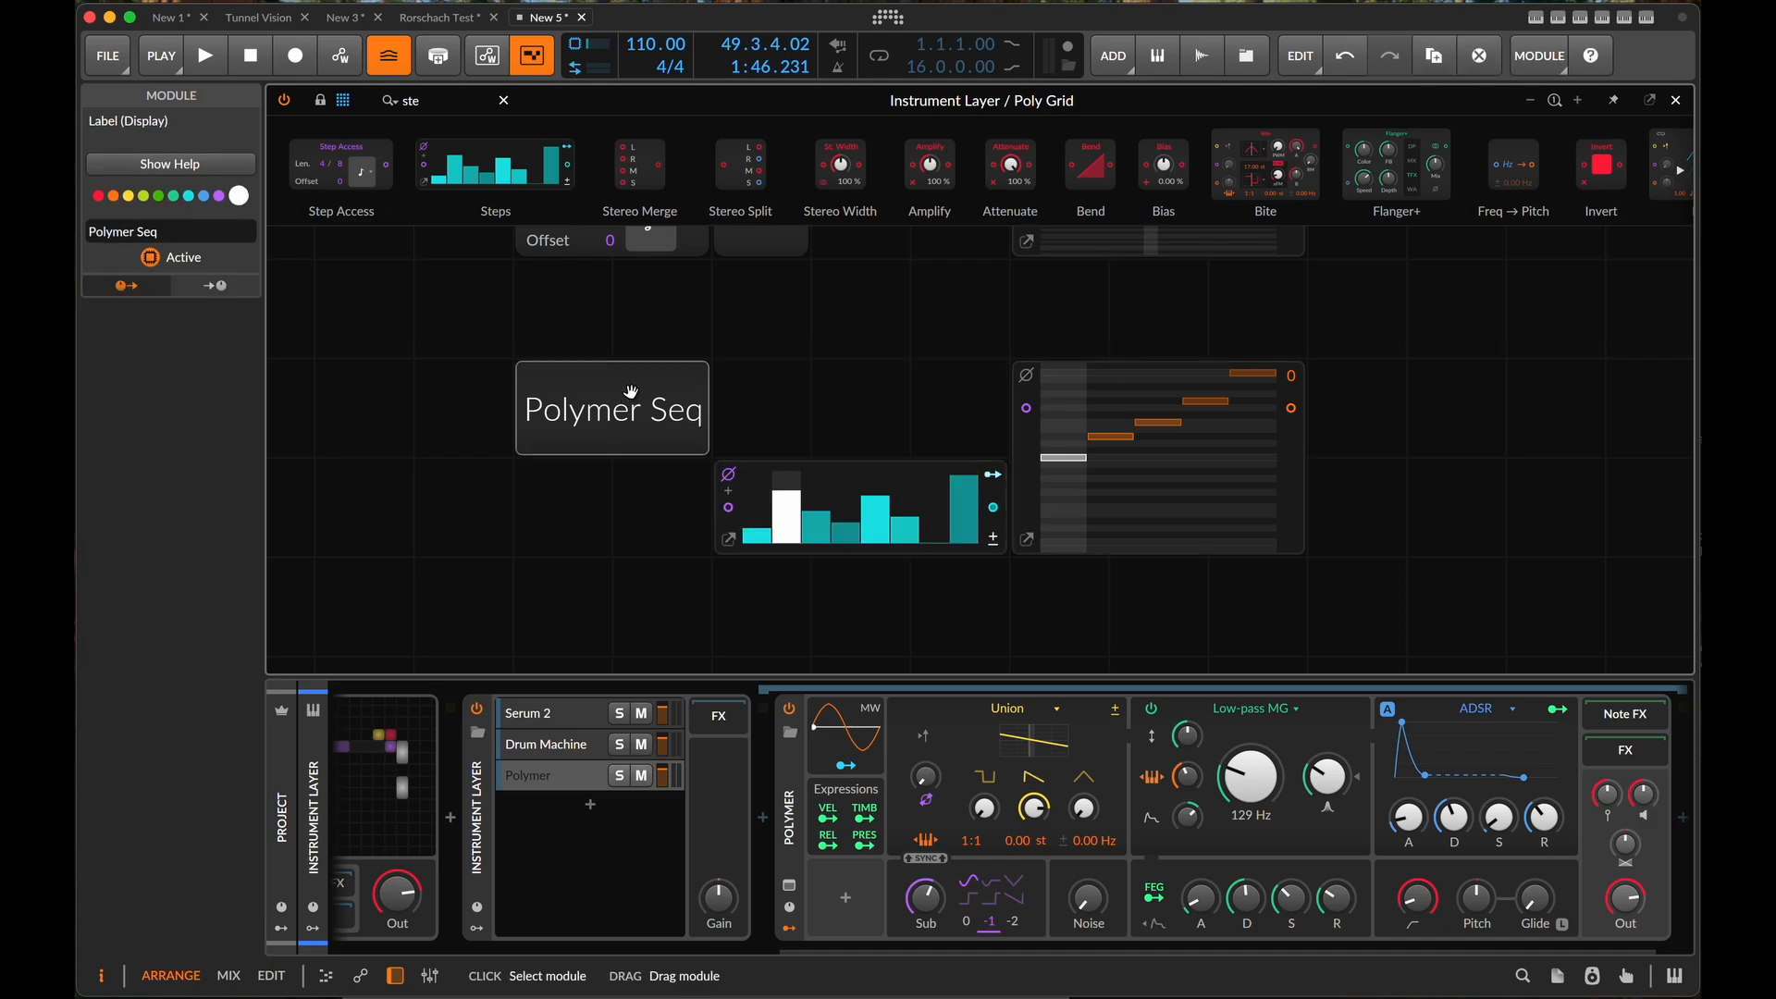
left_click_drag(631, 392, 813, 359)
left_click_drag(546, 303, 1294, 615)
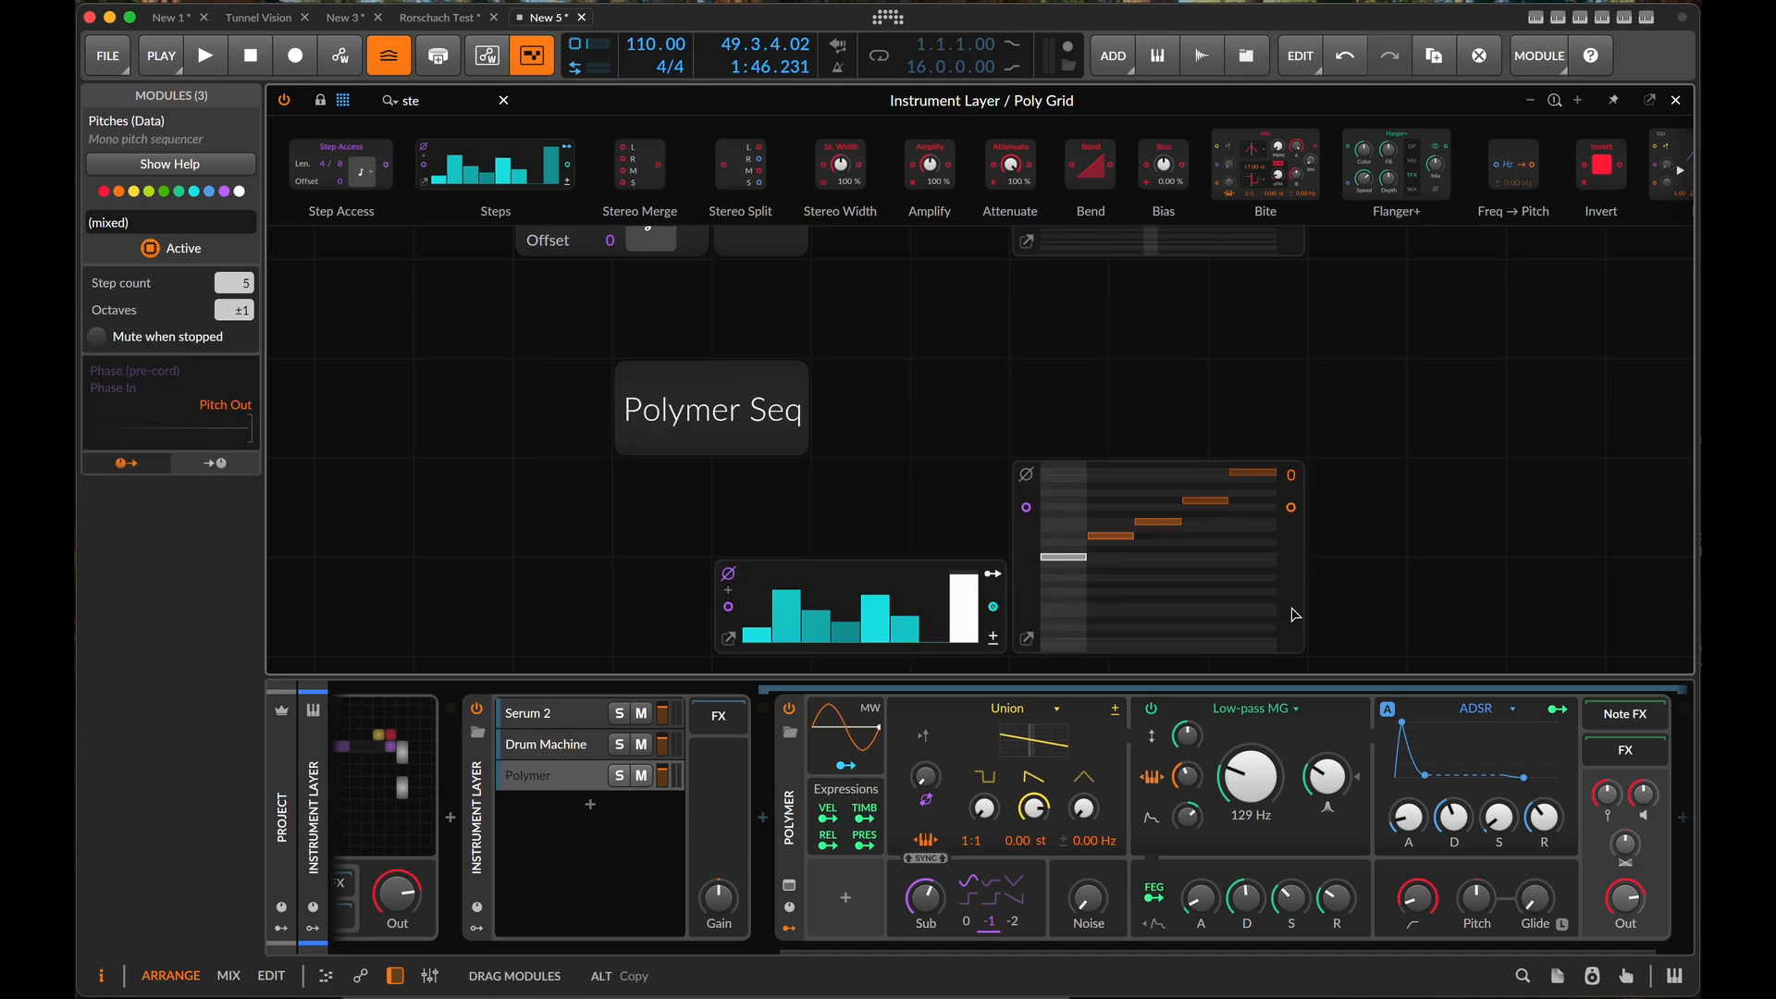
- Add a Step Access module in front of the Steps module and connect its phase output to the Steps phase input
scroll(1351, 552, "down", 5)
scroll(1351, 551, "left", 1)
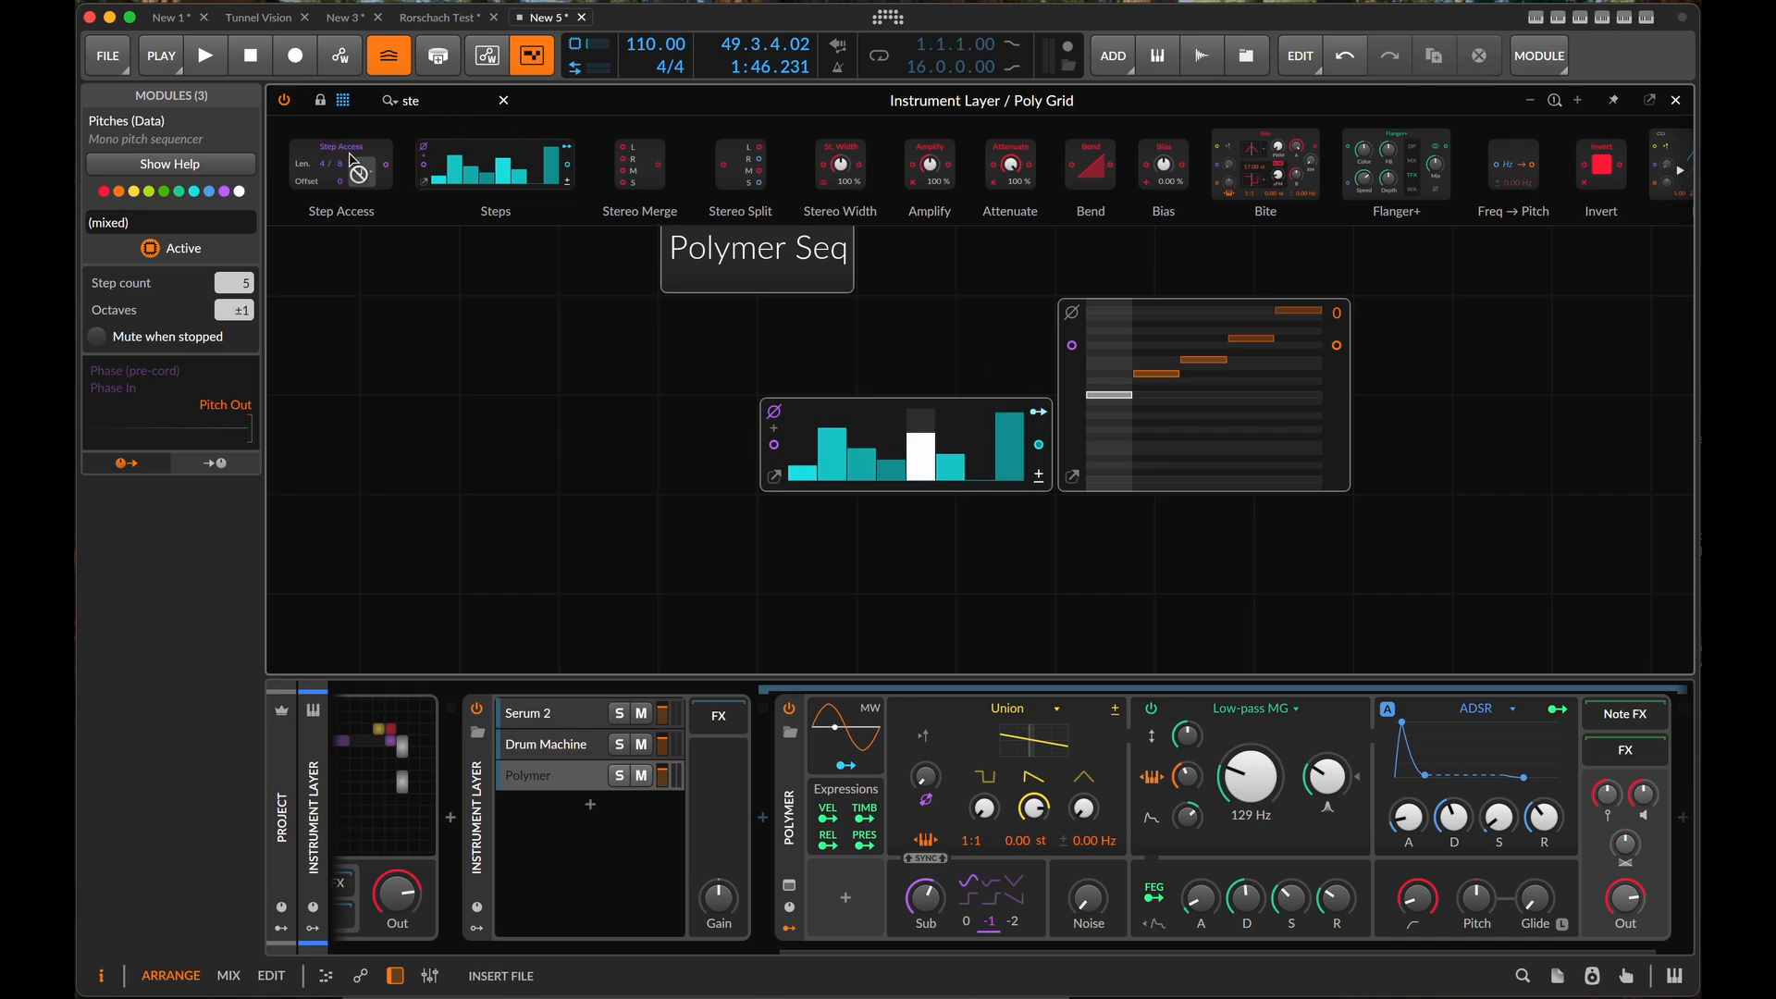
left_click_drag(351, 159, 556, 483)
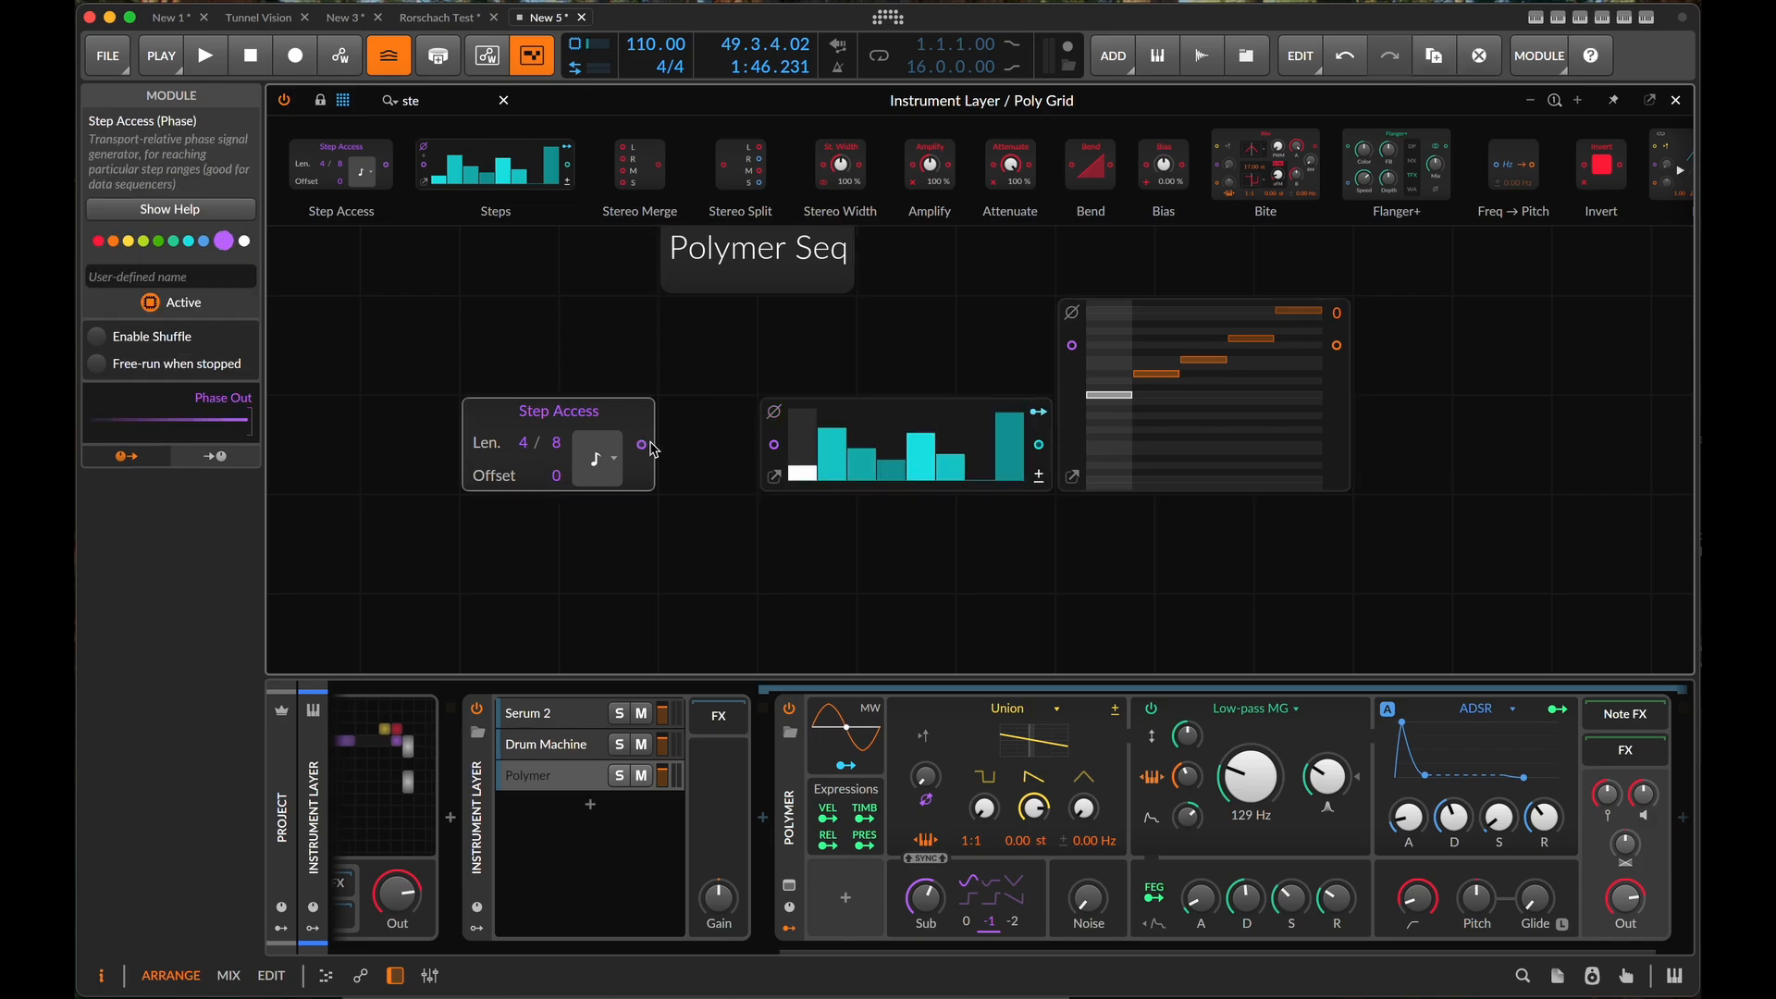
left_click_drag(650, 444, 775, 445)
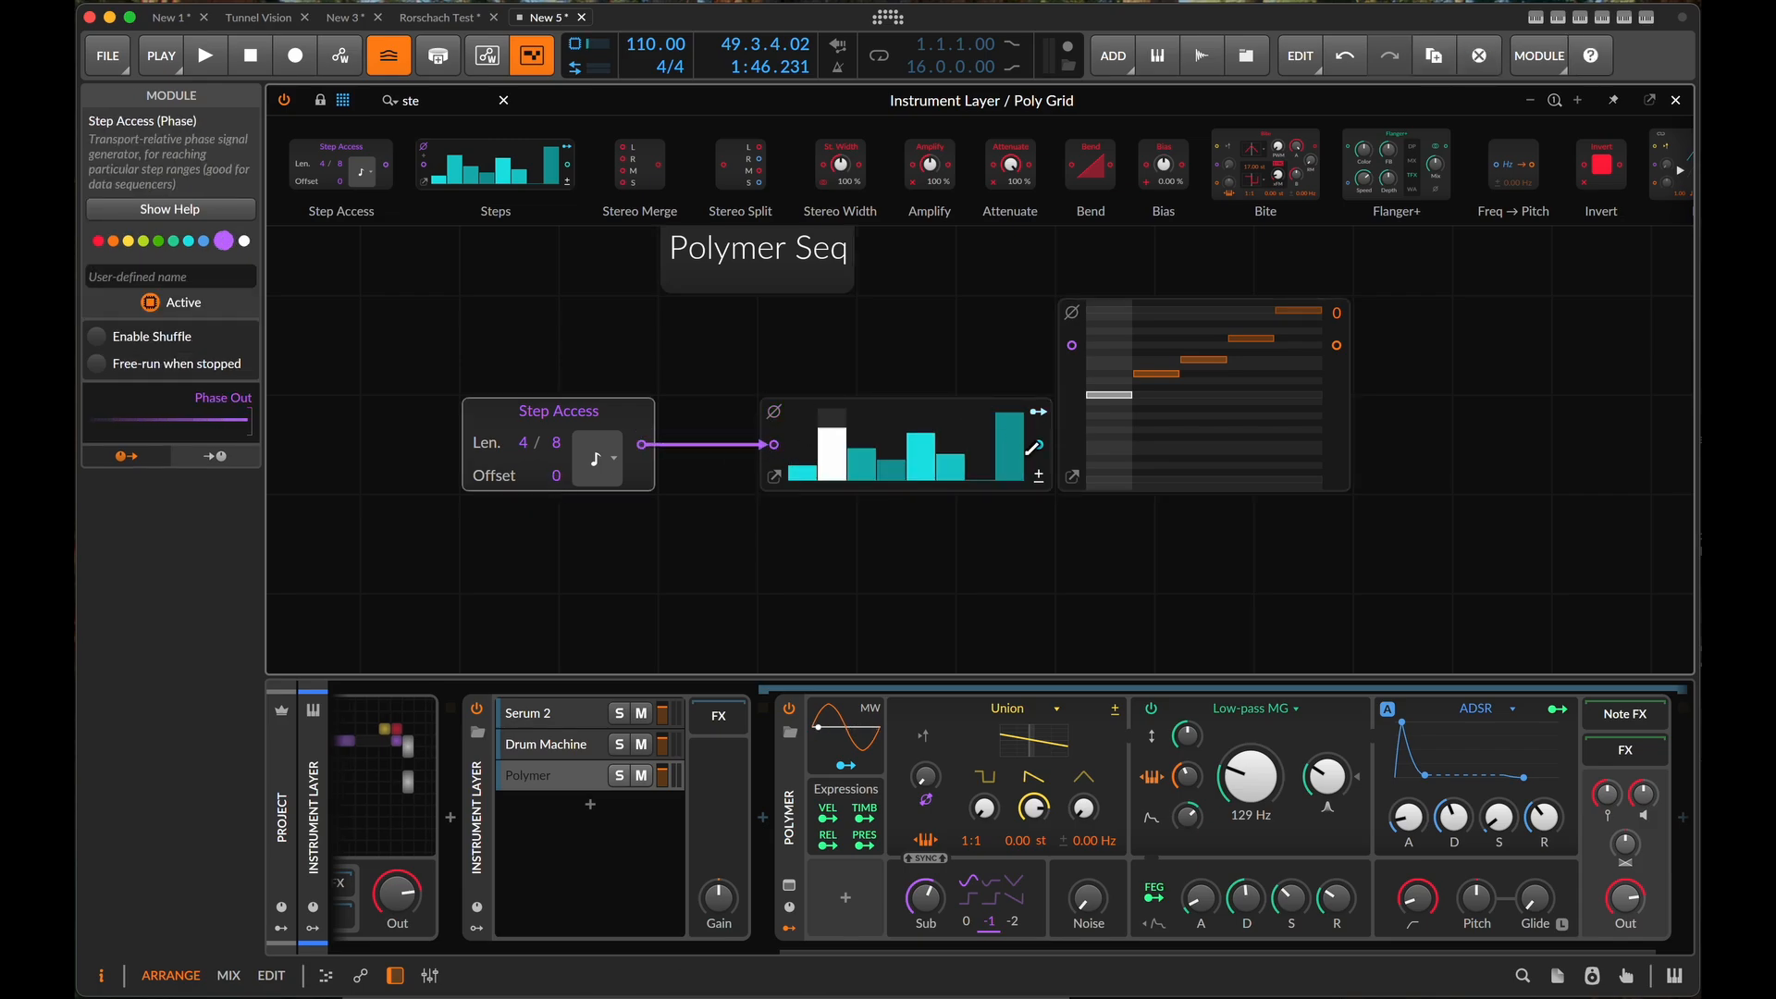
- Connect the Steps output to the Pitches phase input and set the Step Access total step range to 5
left_click_drag(1037, 447, 1072, 345)
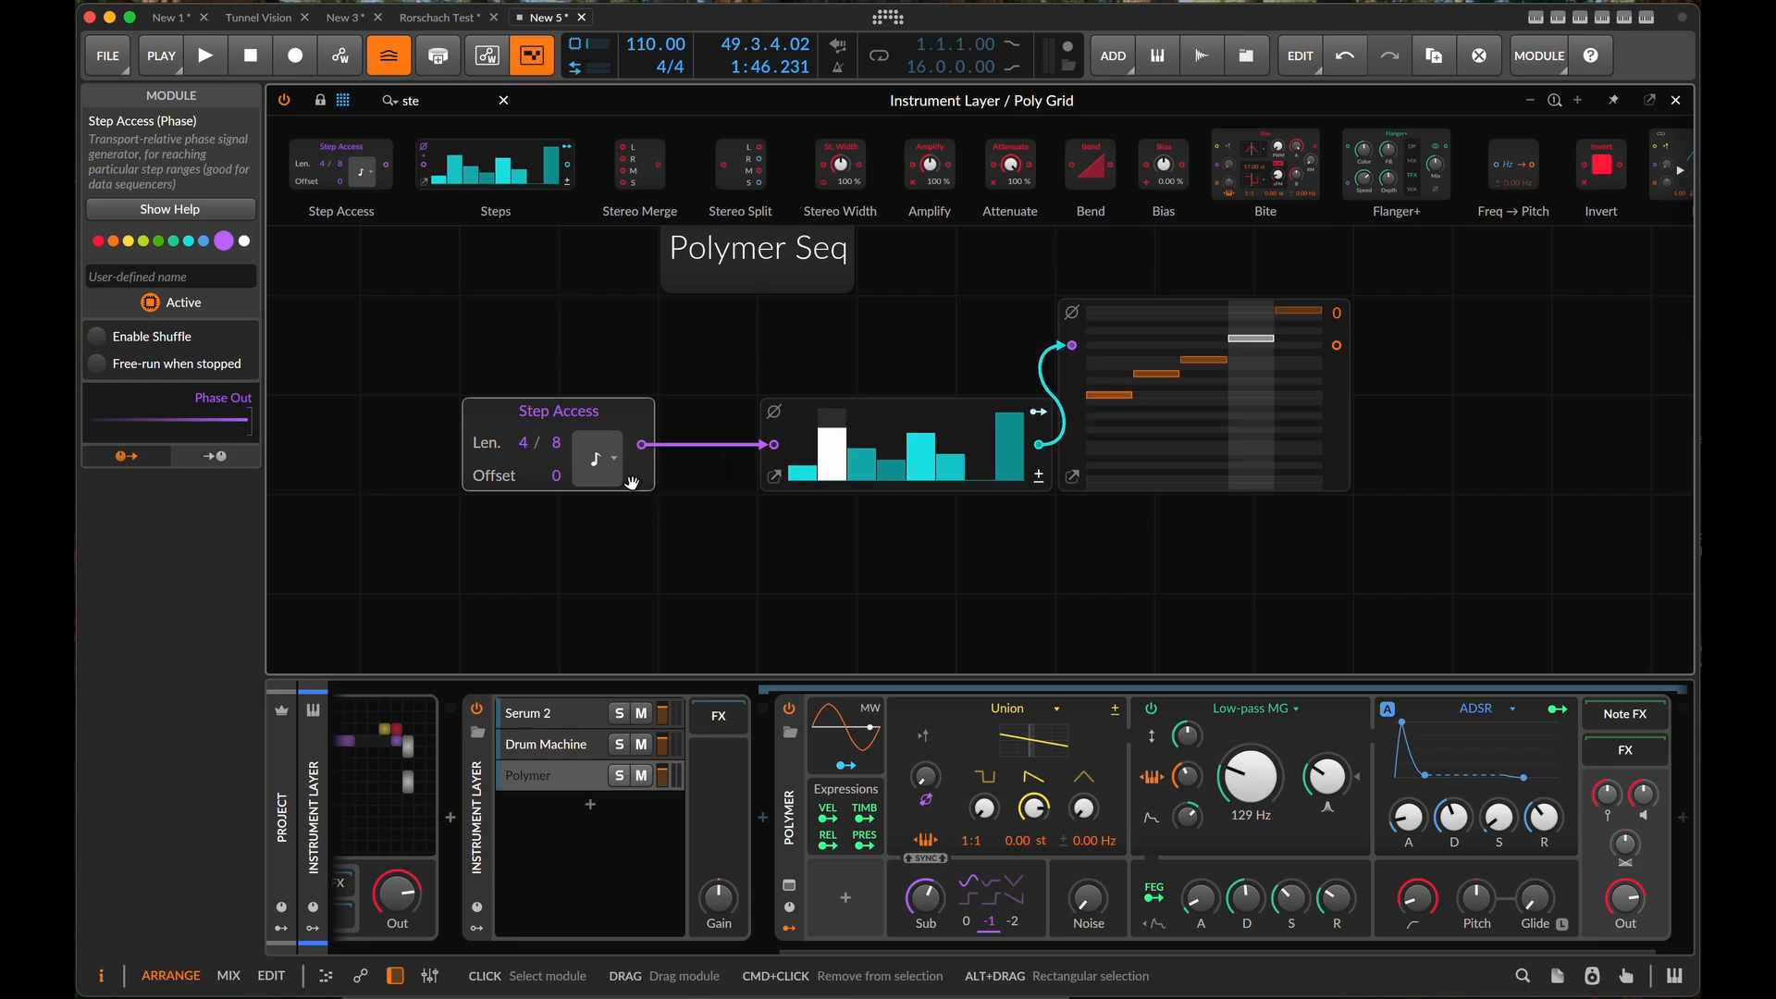
left_click_drag(557, 450, 557, 481)
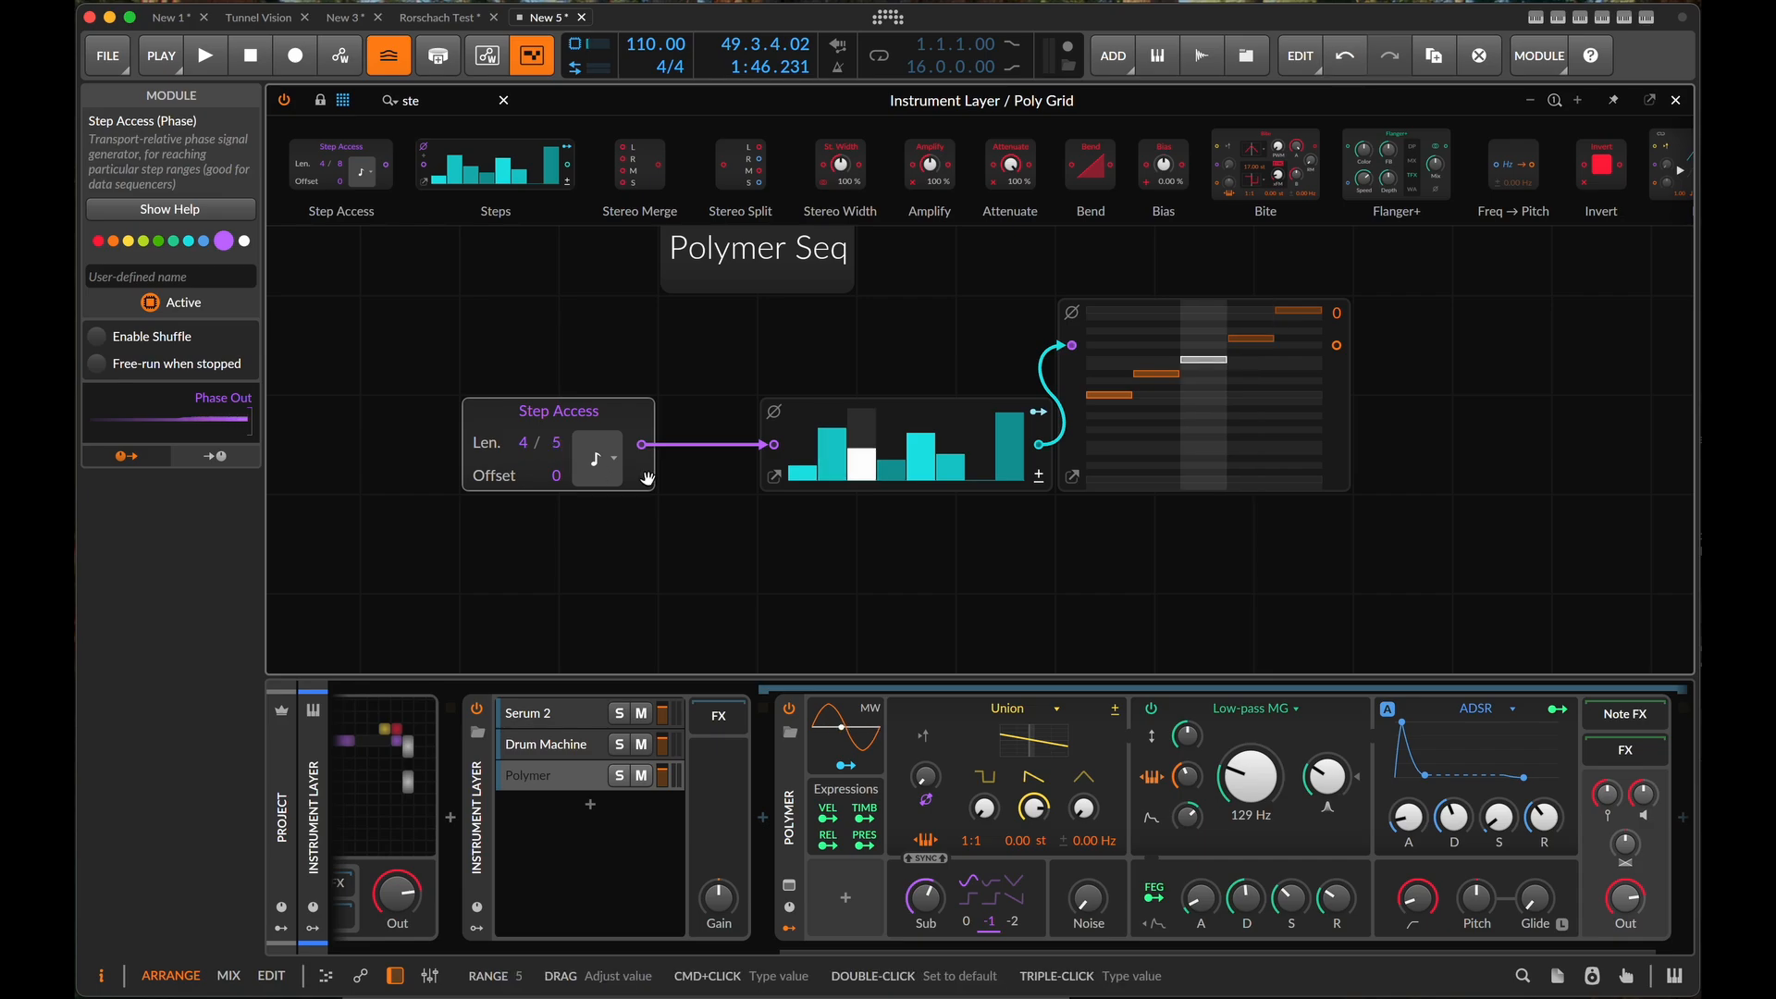
- Shorten the Steps sequence to 5 steps in its enlarged editor and set the Step Access length to 3
left_click(775, 476)
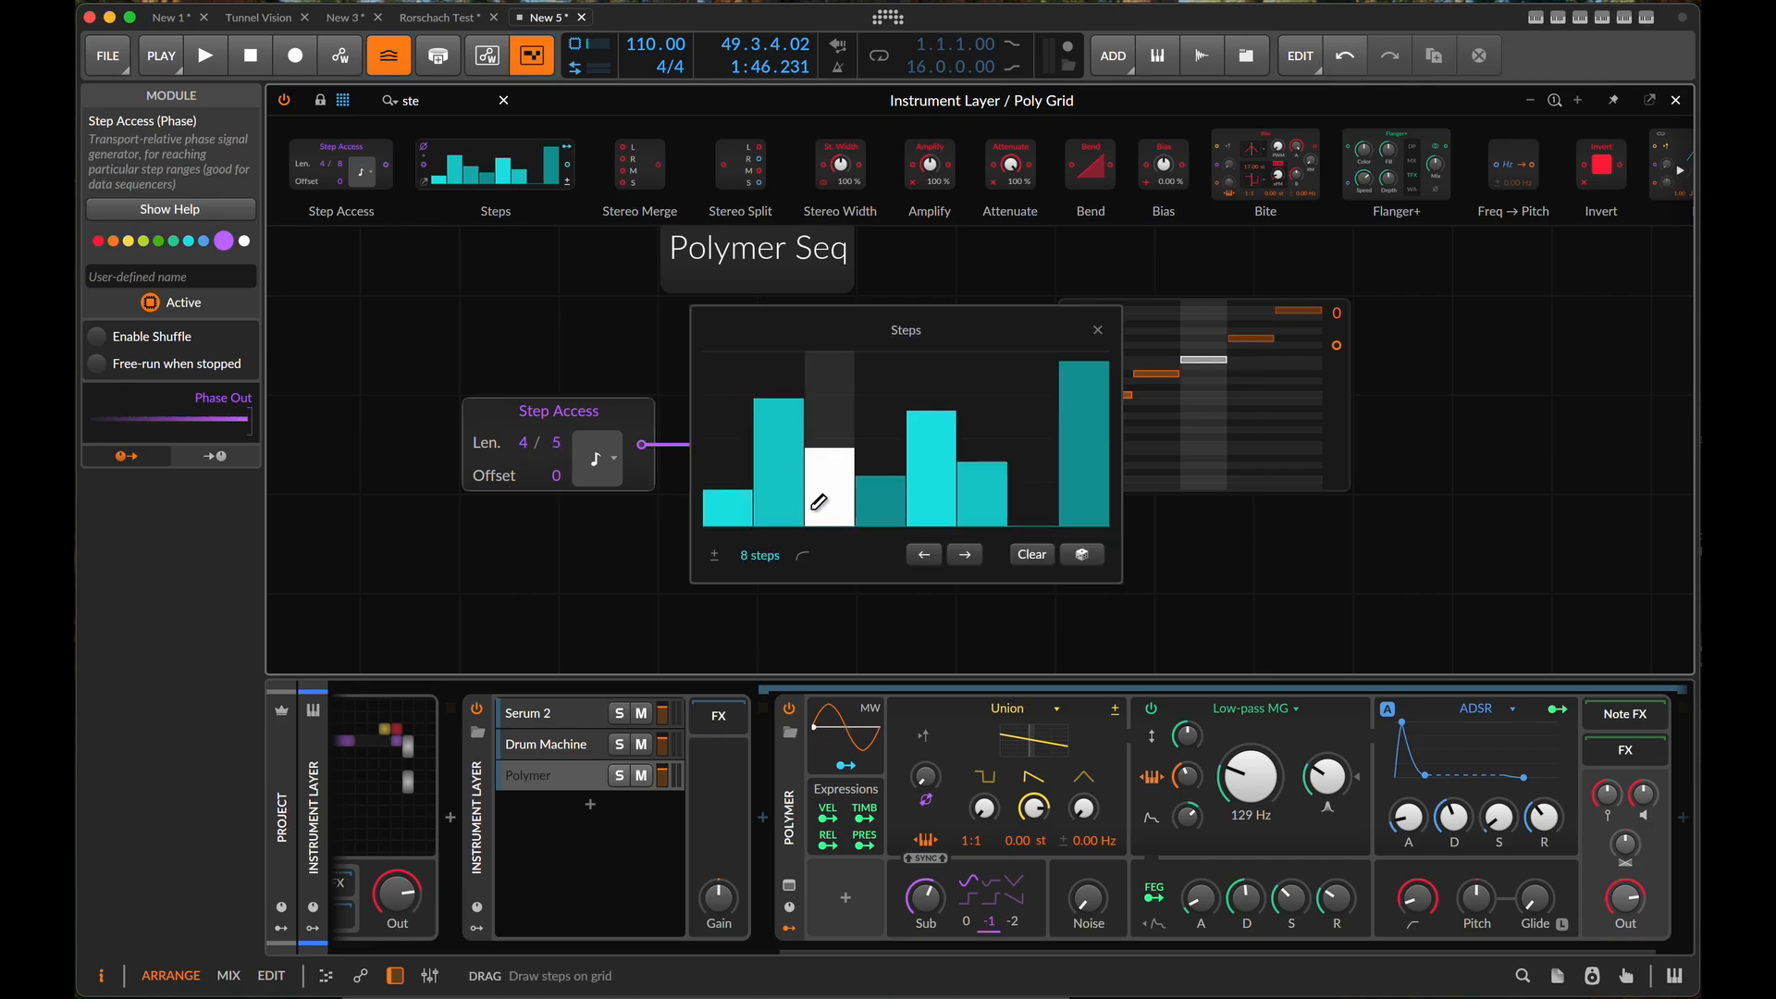
left_click_drag(759, 556, 759, 565)
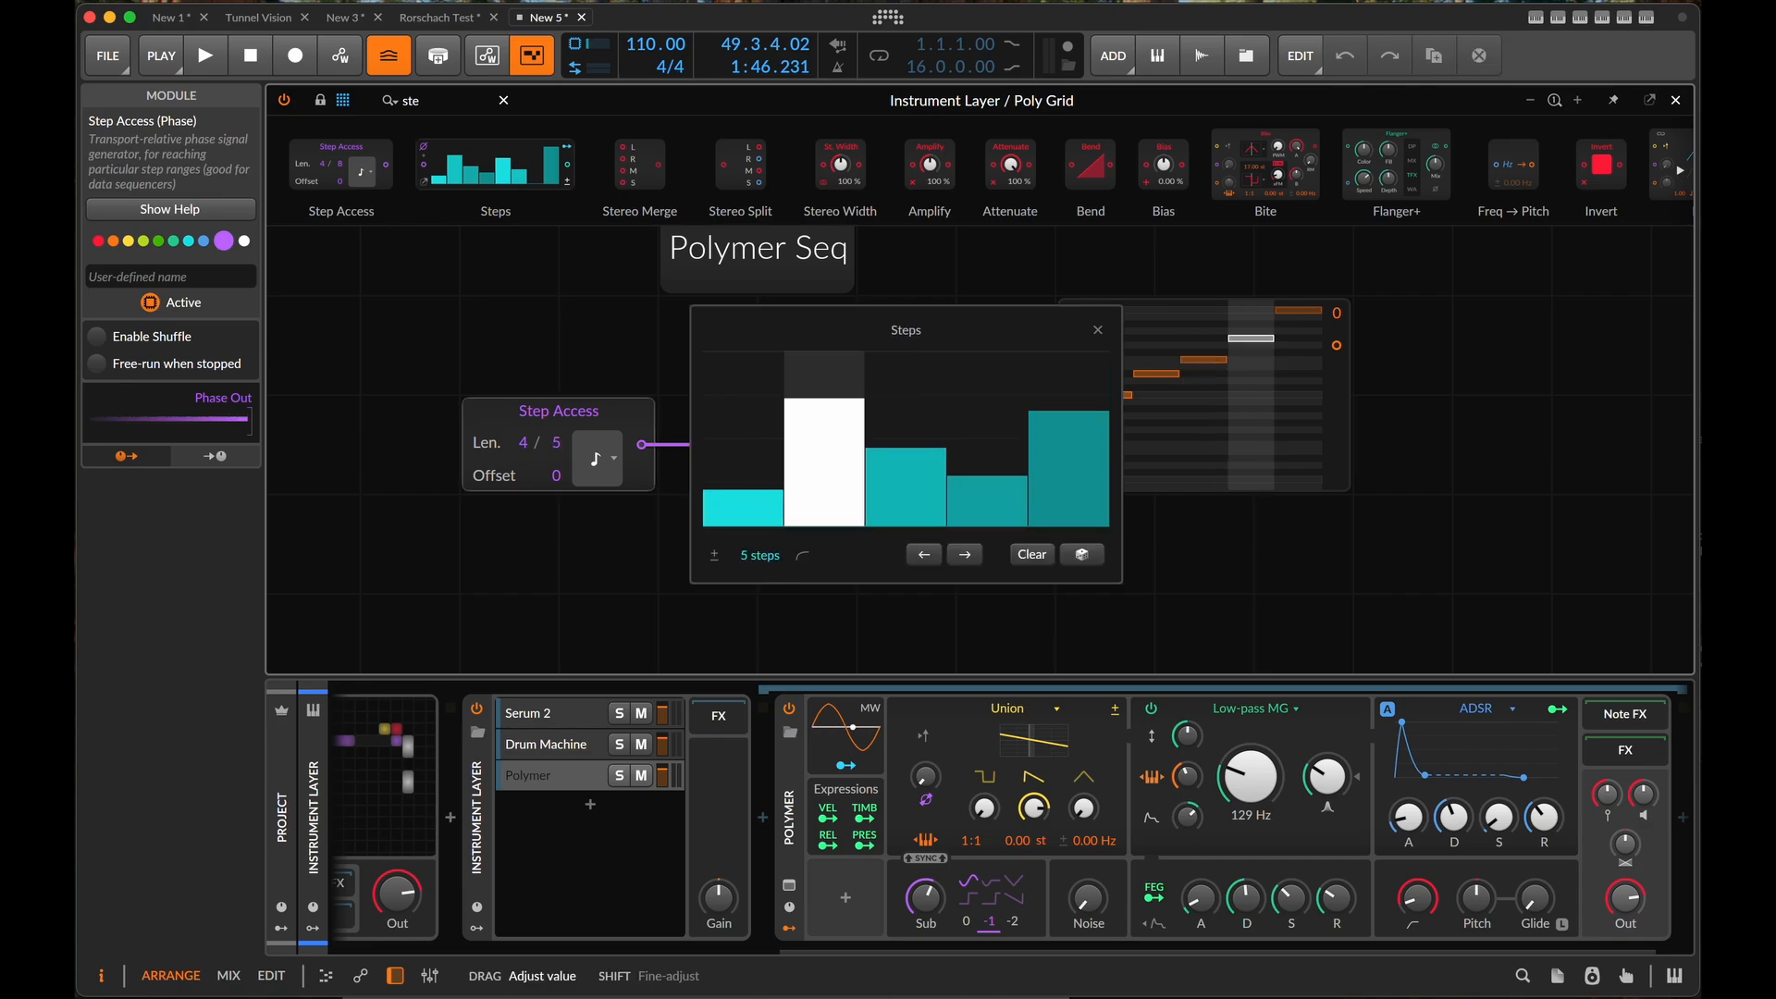
left_click(522, 486)
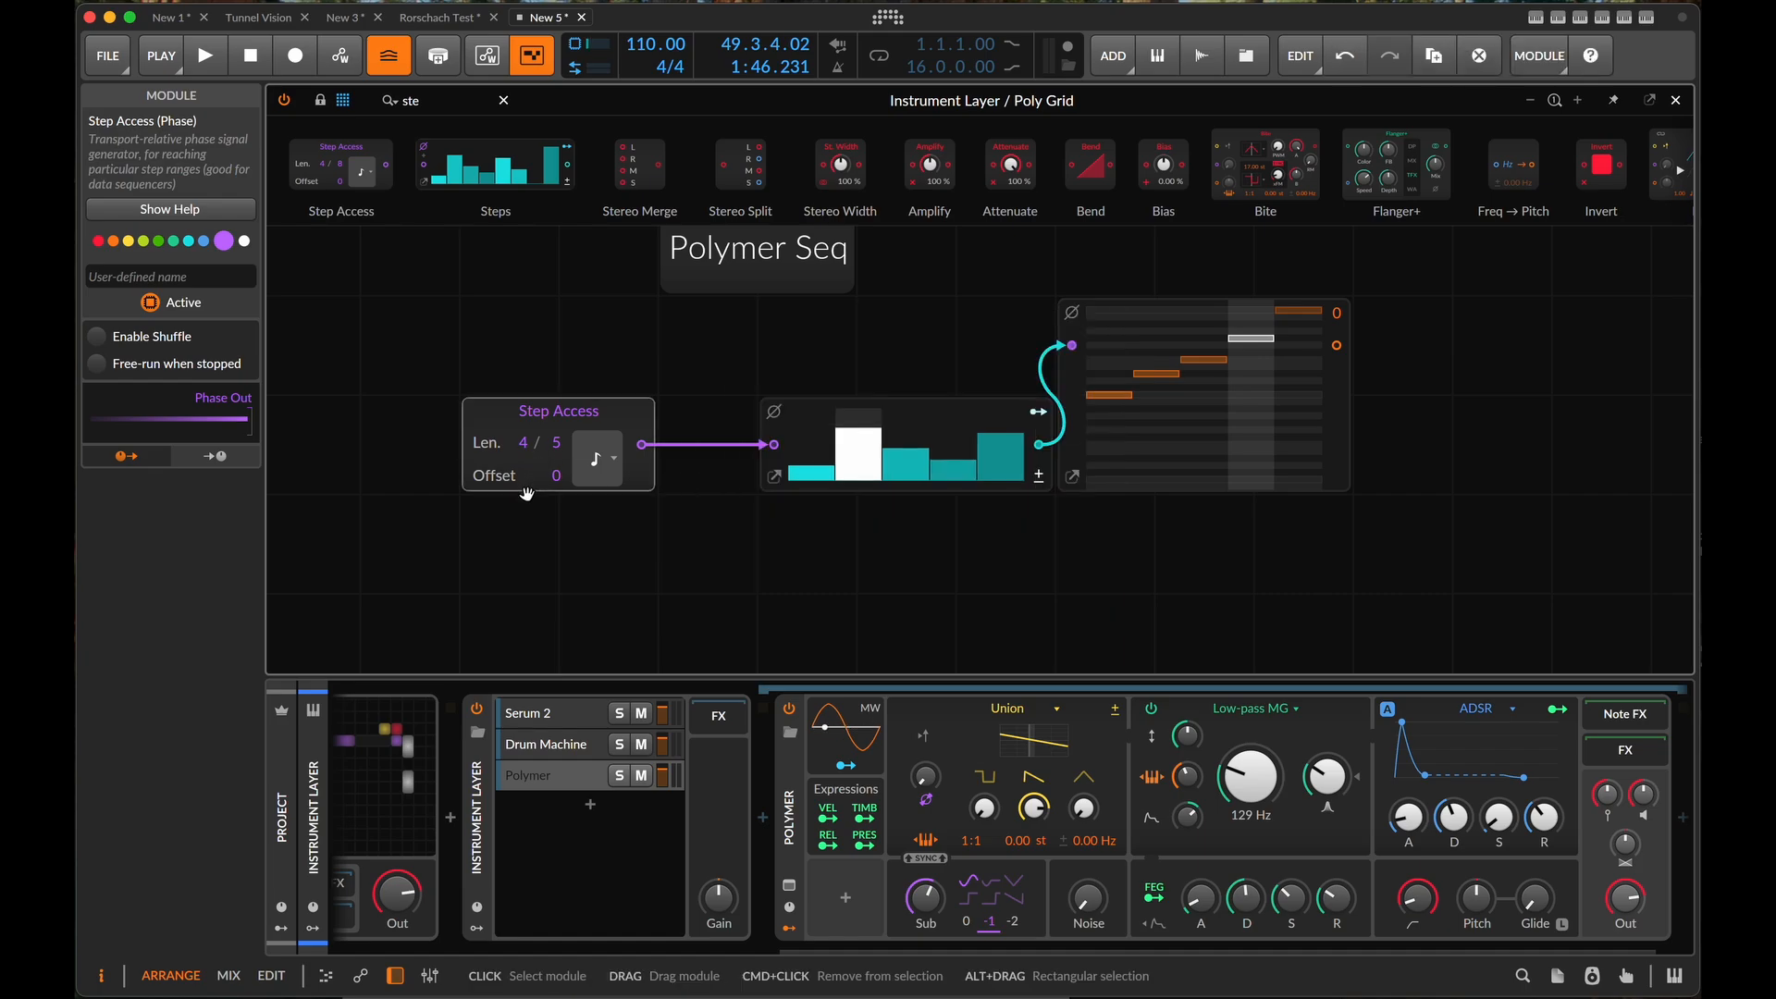
left_click_drag(528, 448, 528, 458)
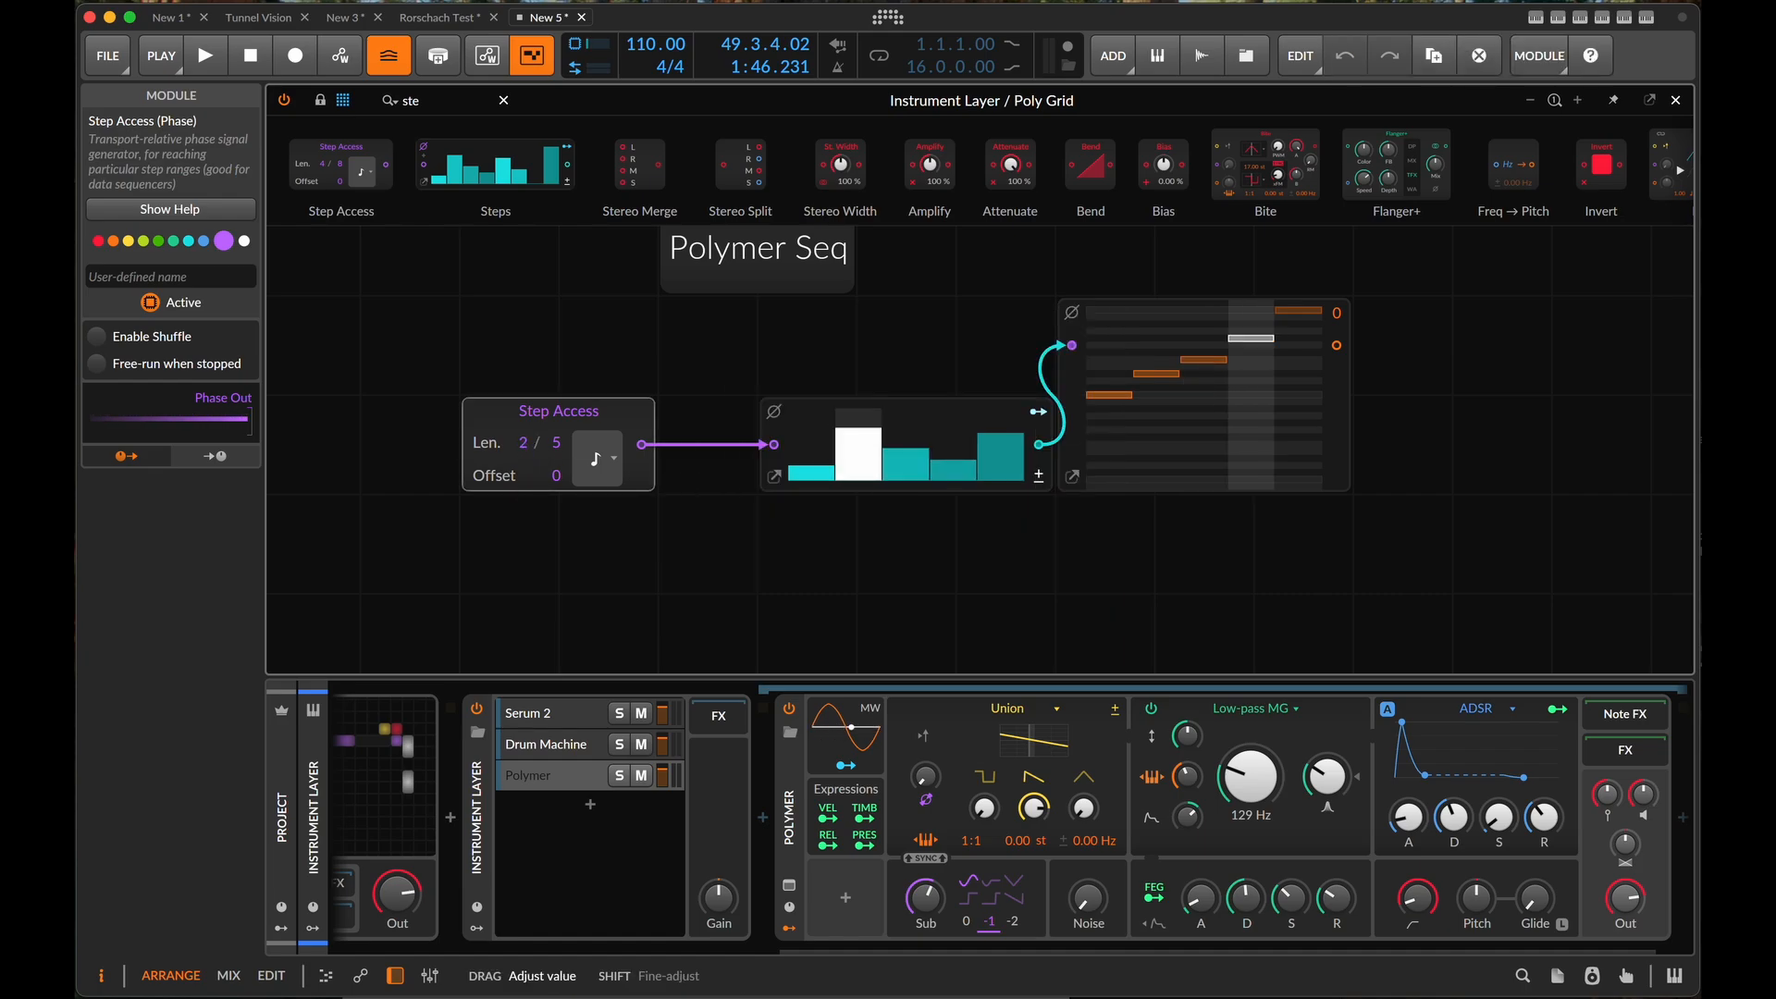
left_click_drag(528, 458, 529, 453)
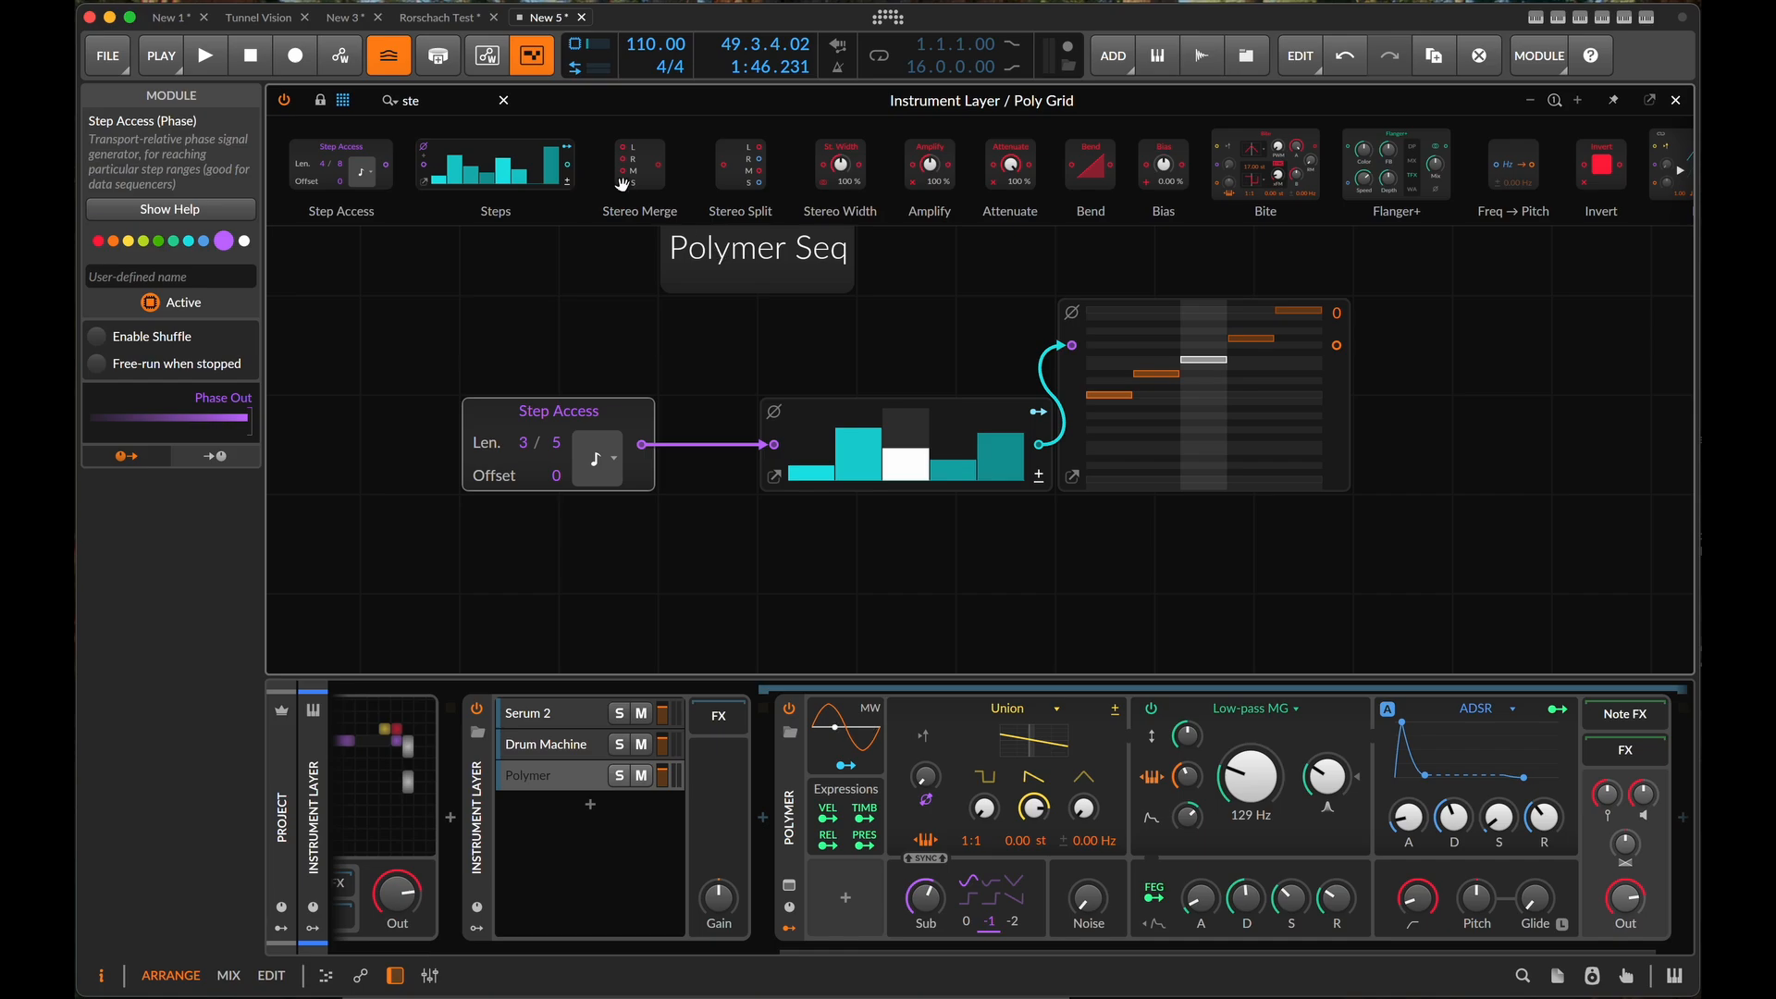
- Add a Gates module below the Pitches module and connect the Step Access phase output to its phase input
triple_click(456, 101)
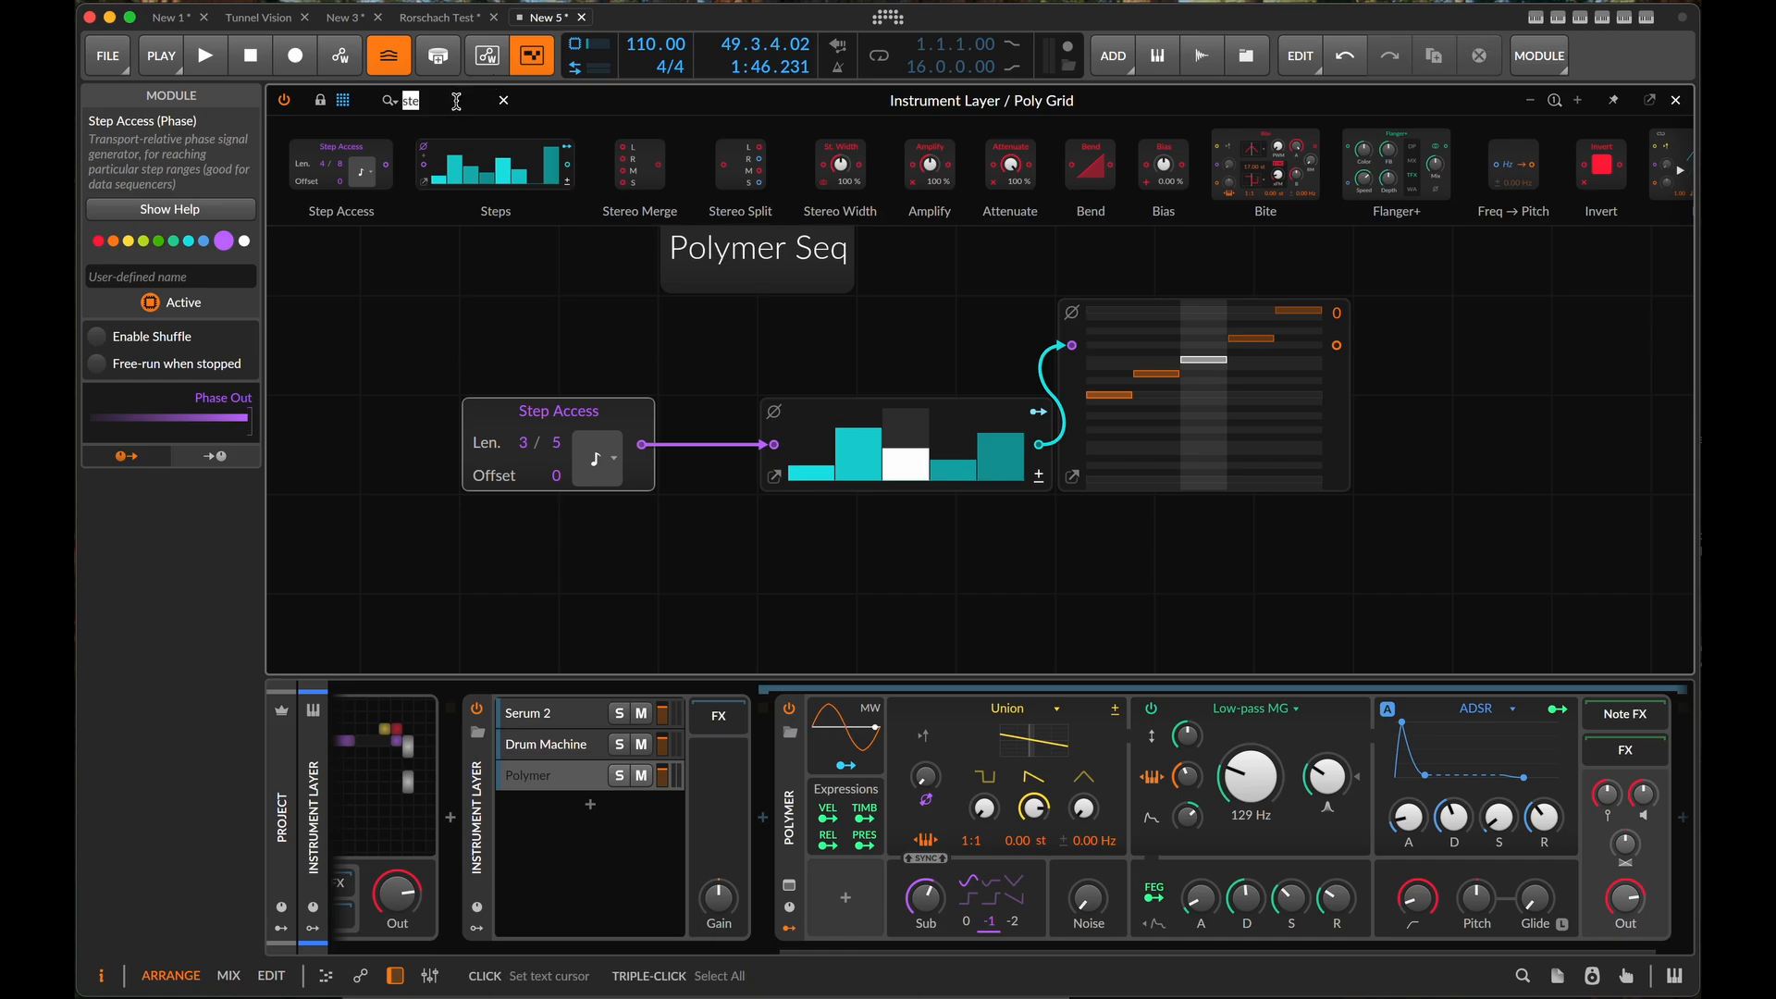
type("gate")
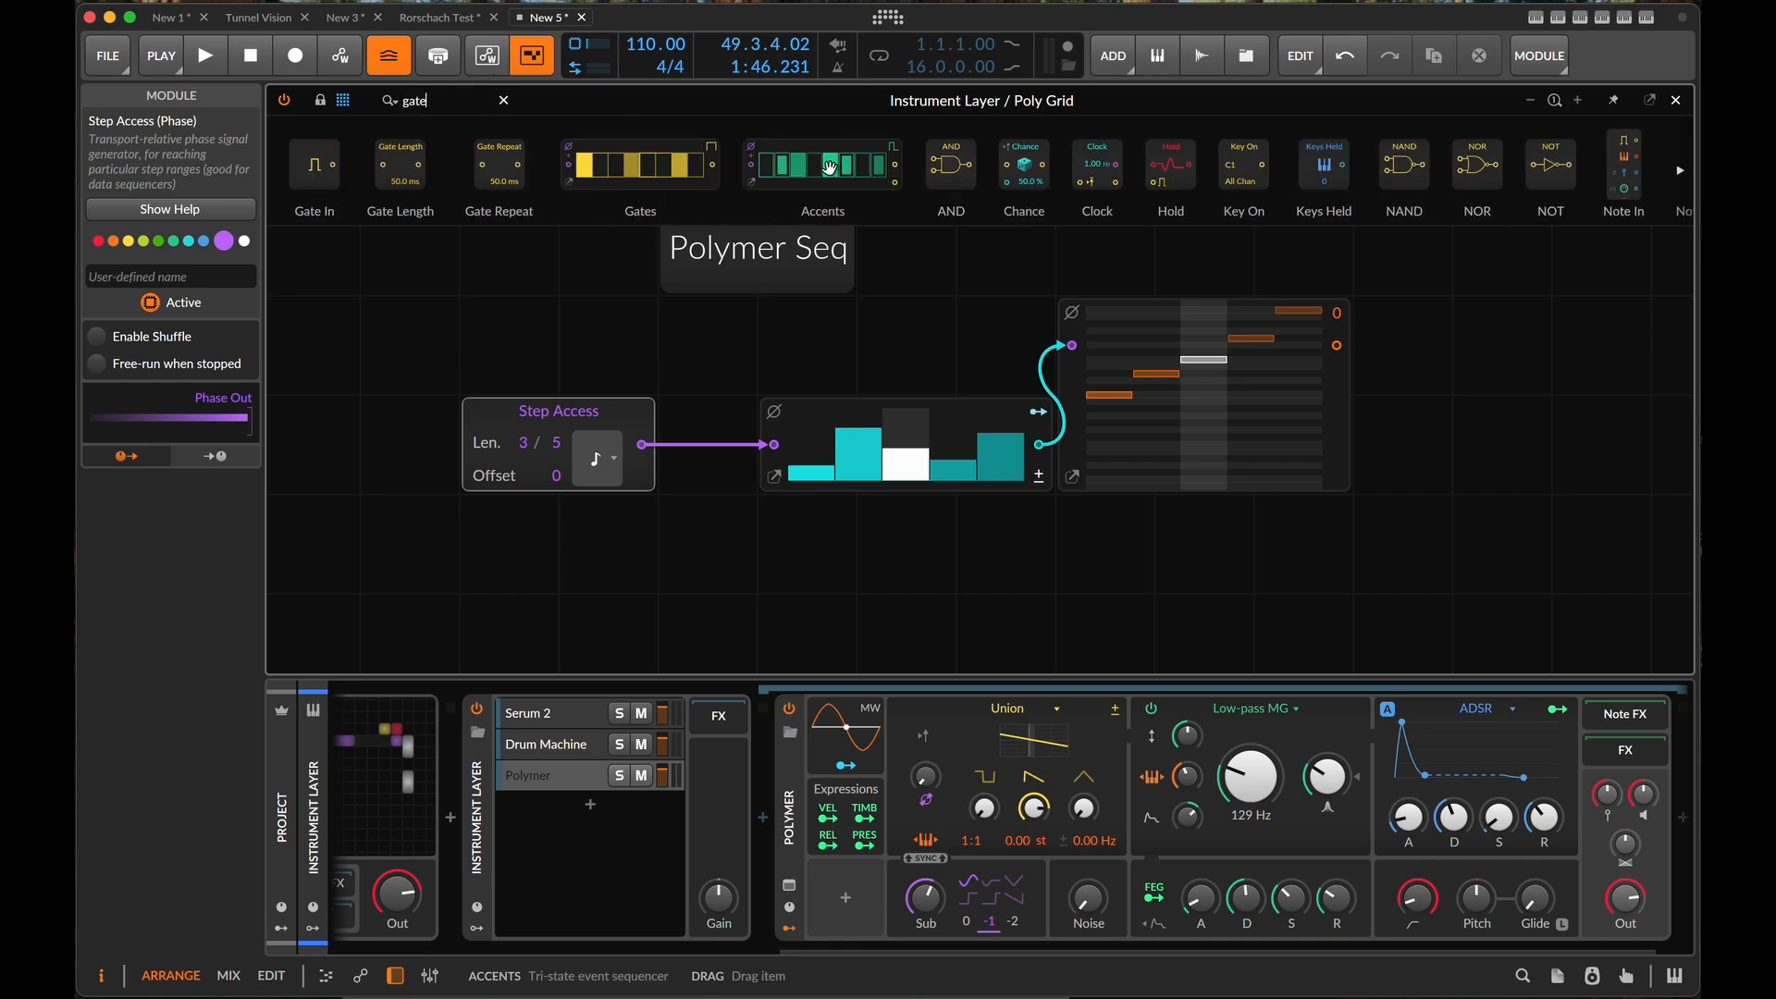
left_click_drag(1155, 357, 1140, 528)
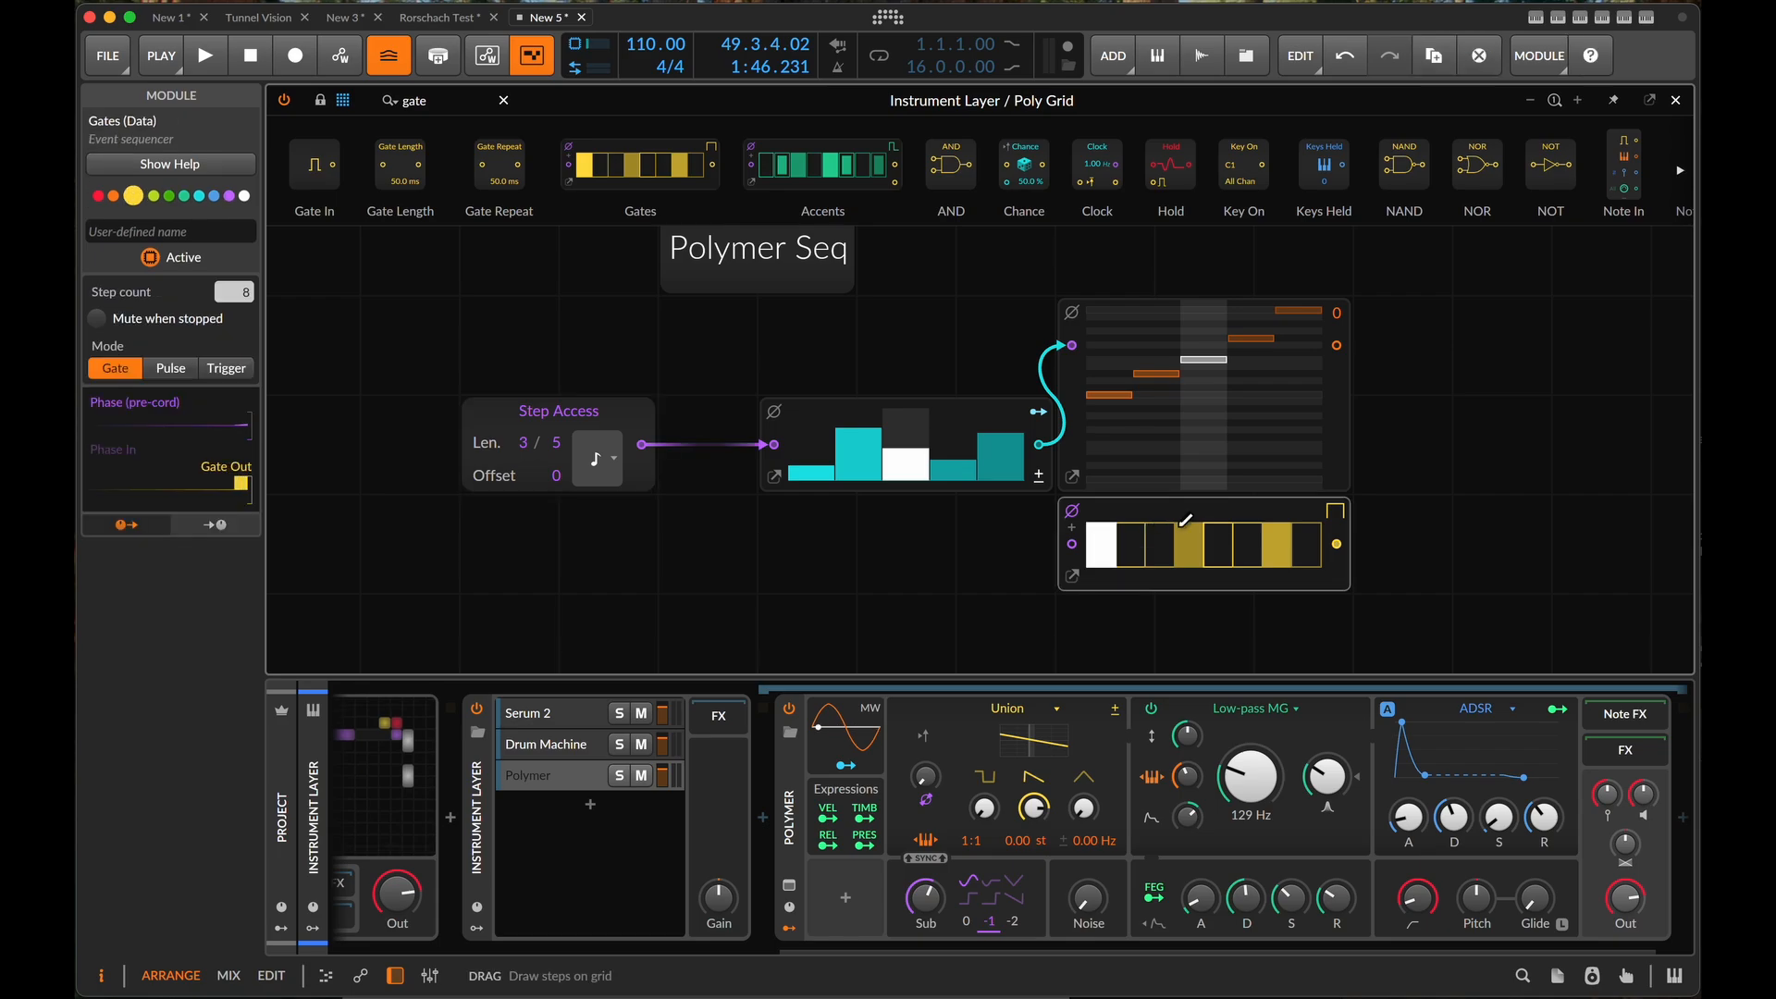
left_click_drag(1654, 534, 1389, 514)
left_click_drag(377, 426, 808, 524)
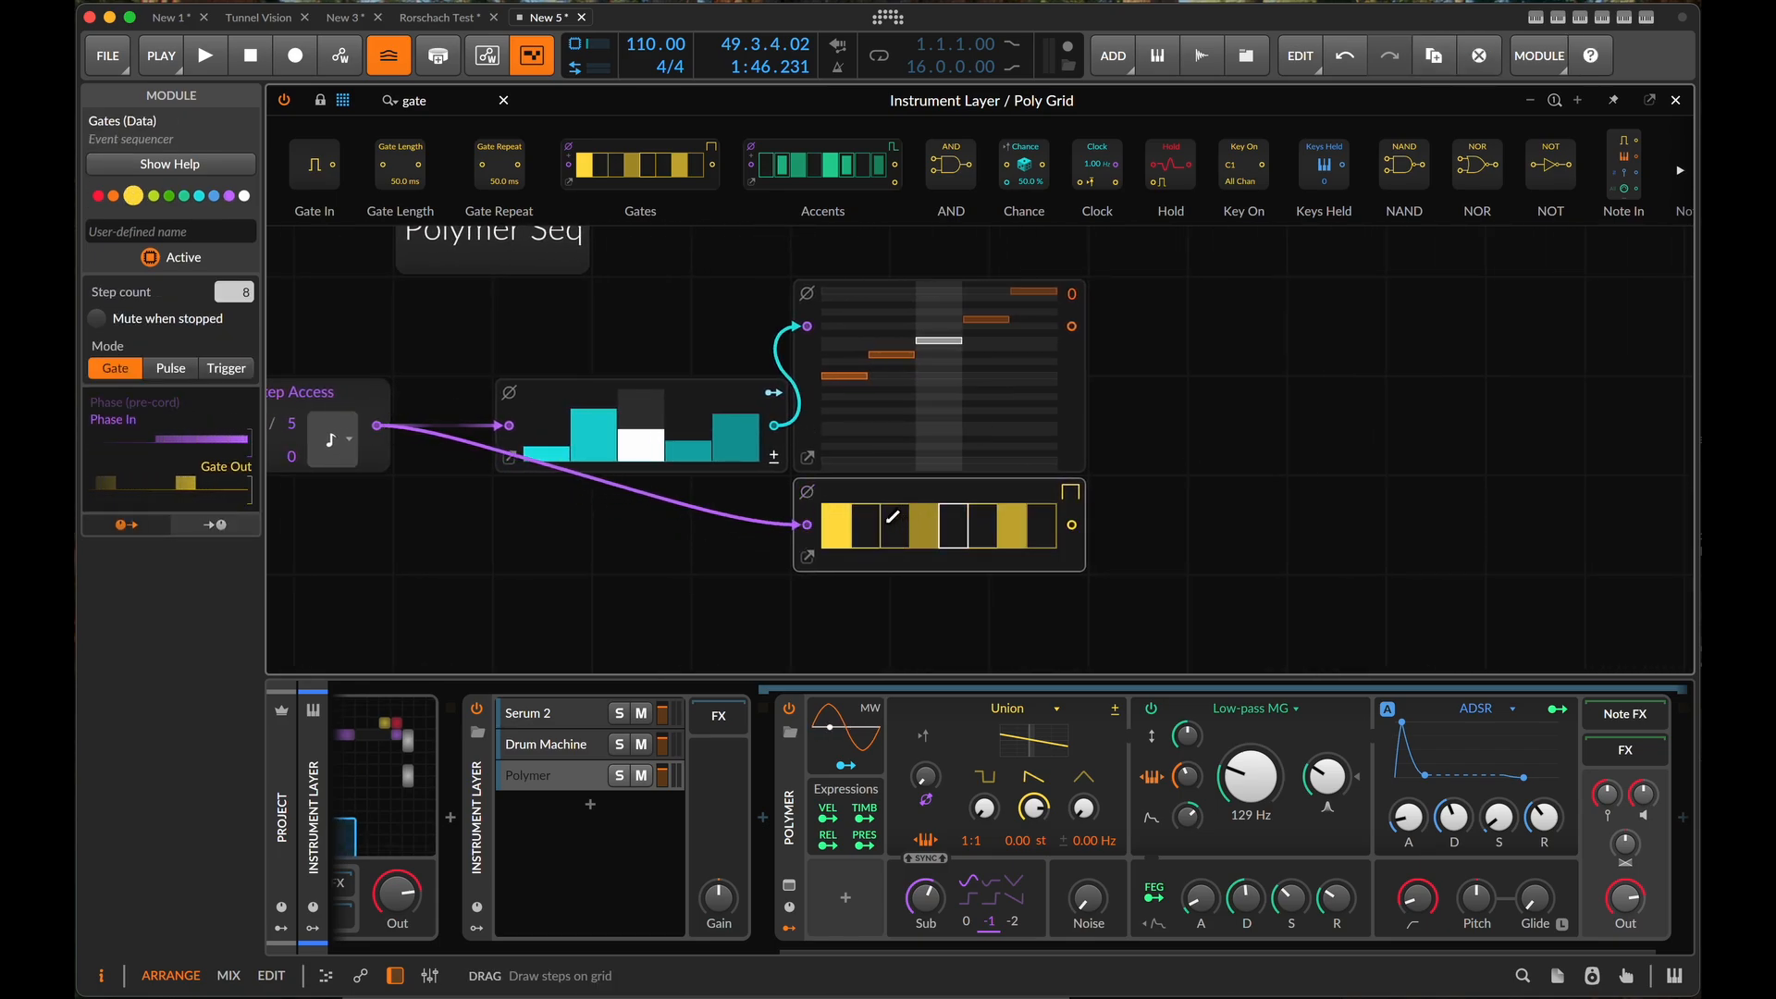
- Shorten the Gates sequence to 5 steps in its enlarged editor, activate the fifth step and close the editor
left_click(810, 557)
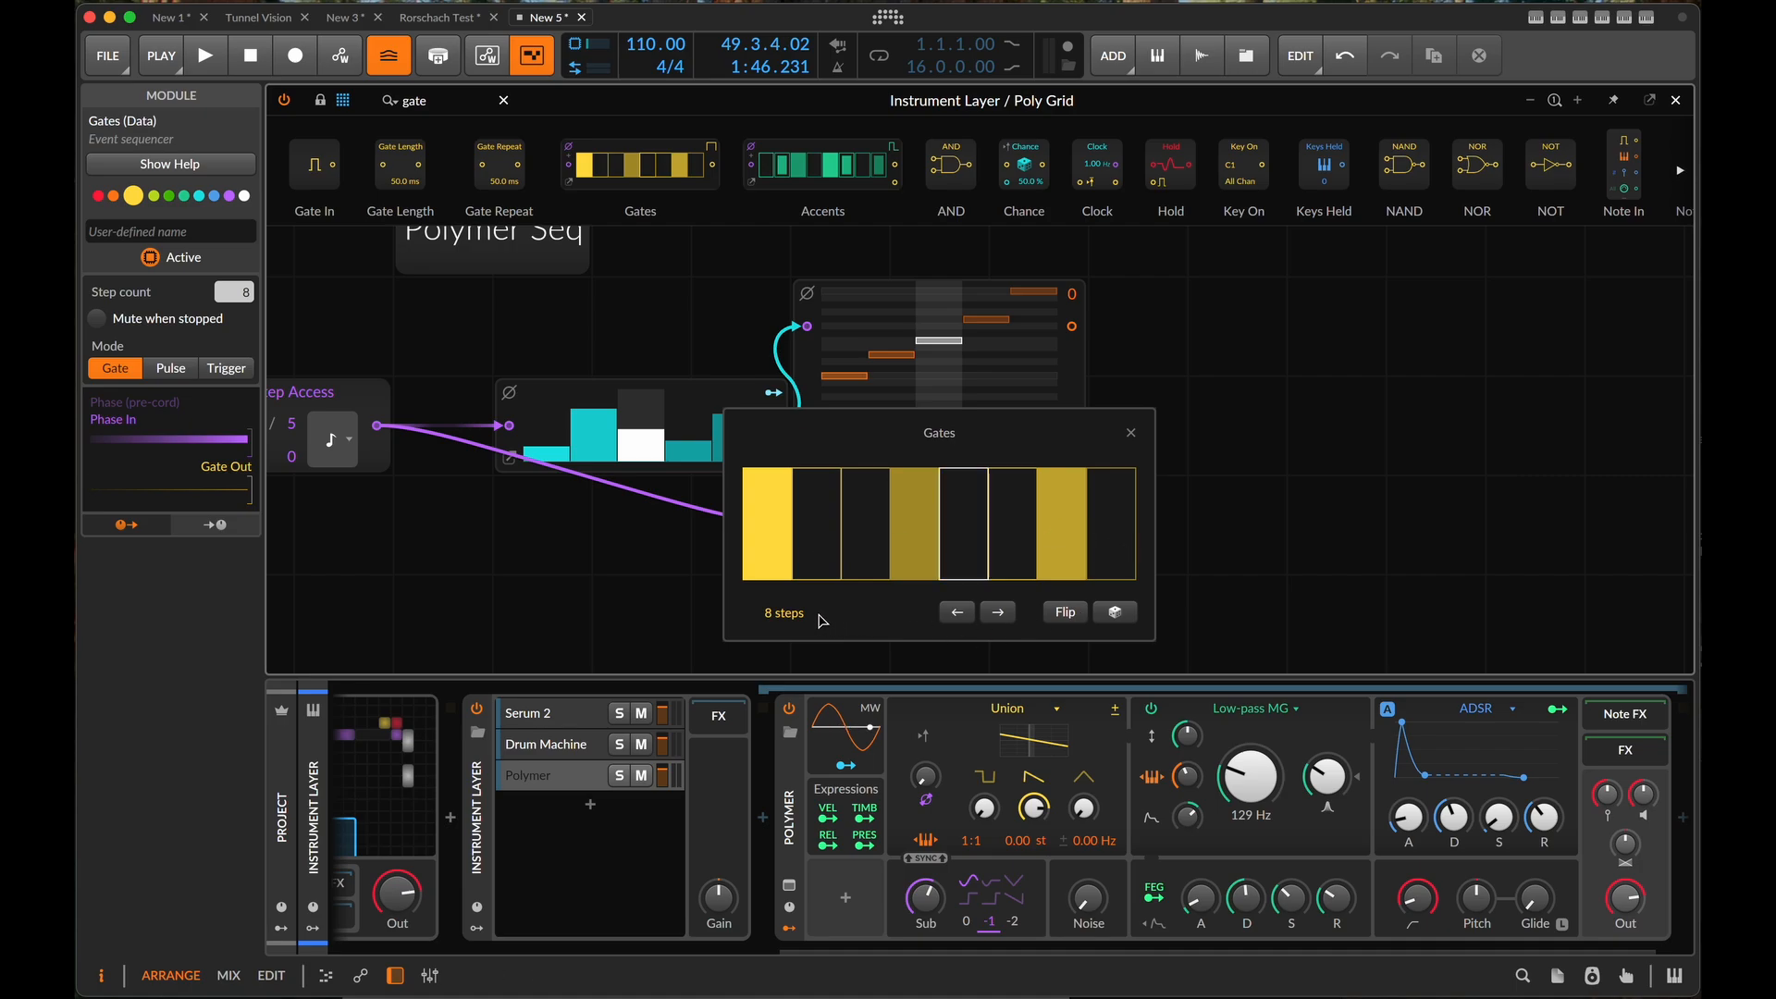
left_click_drag(794, 615, 794, 642)
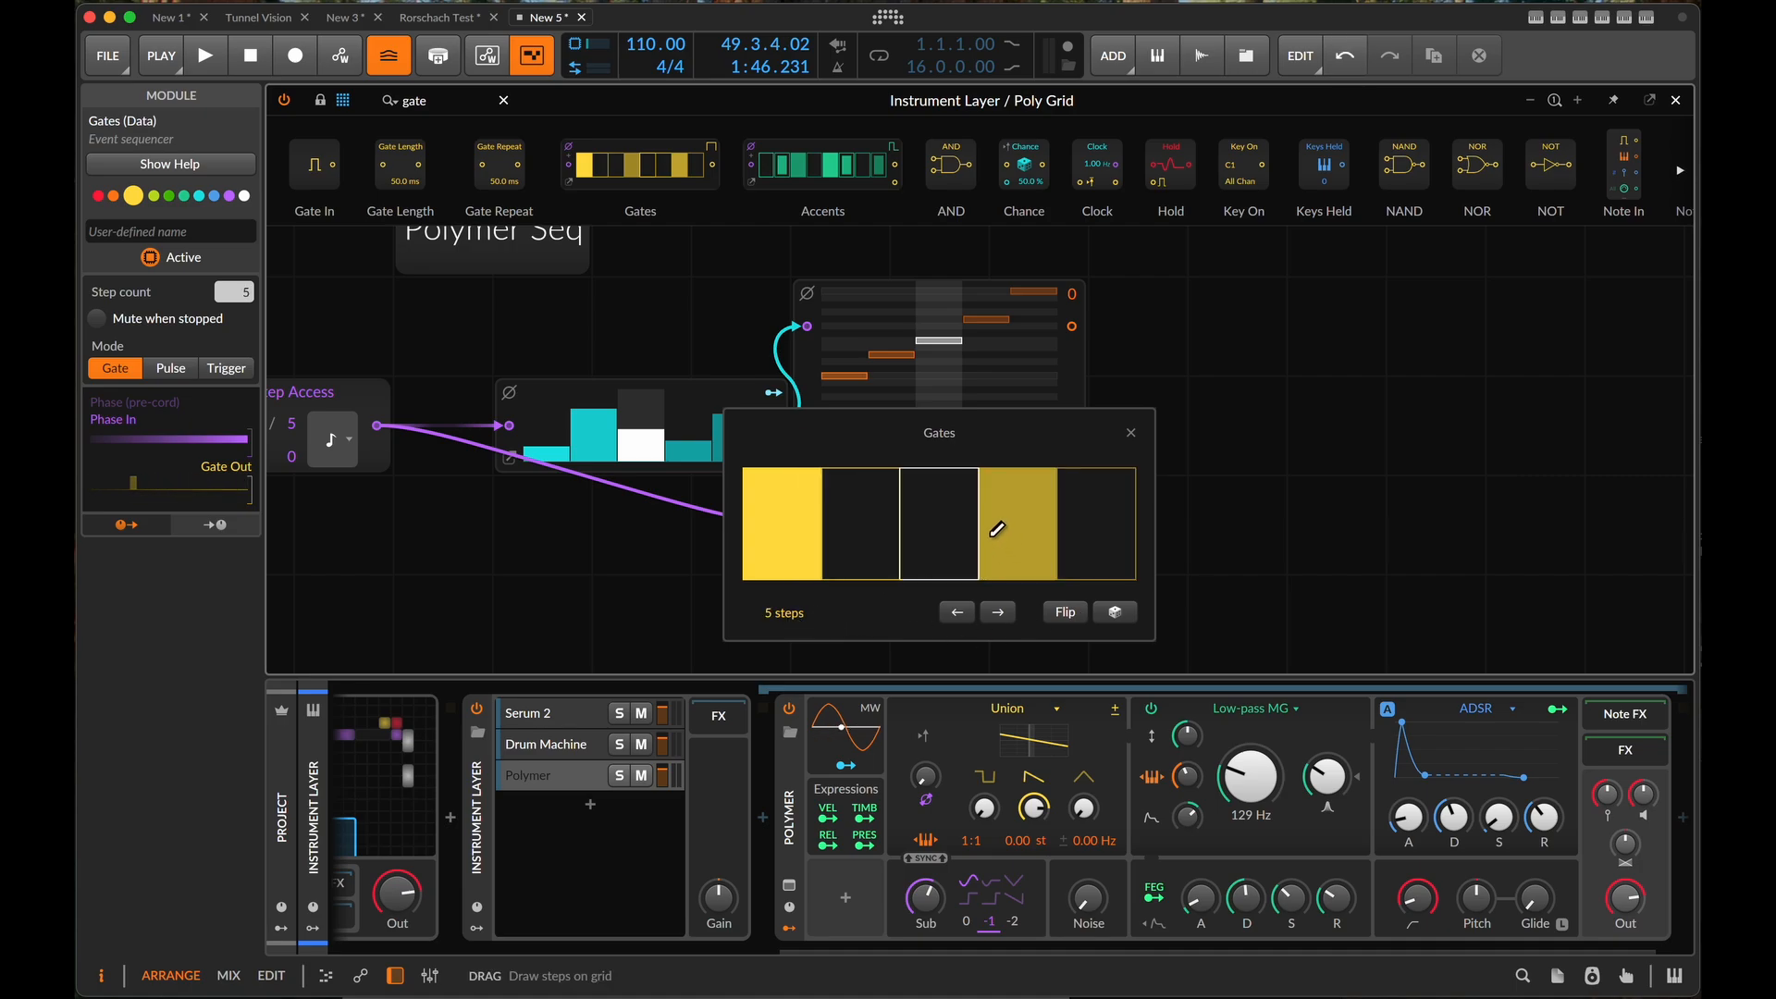
left_click(1071, 518)
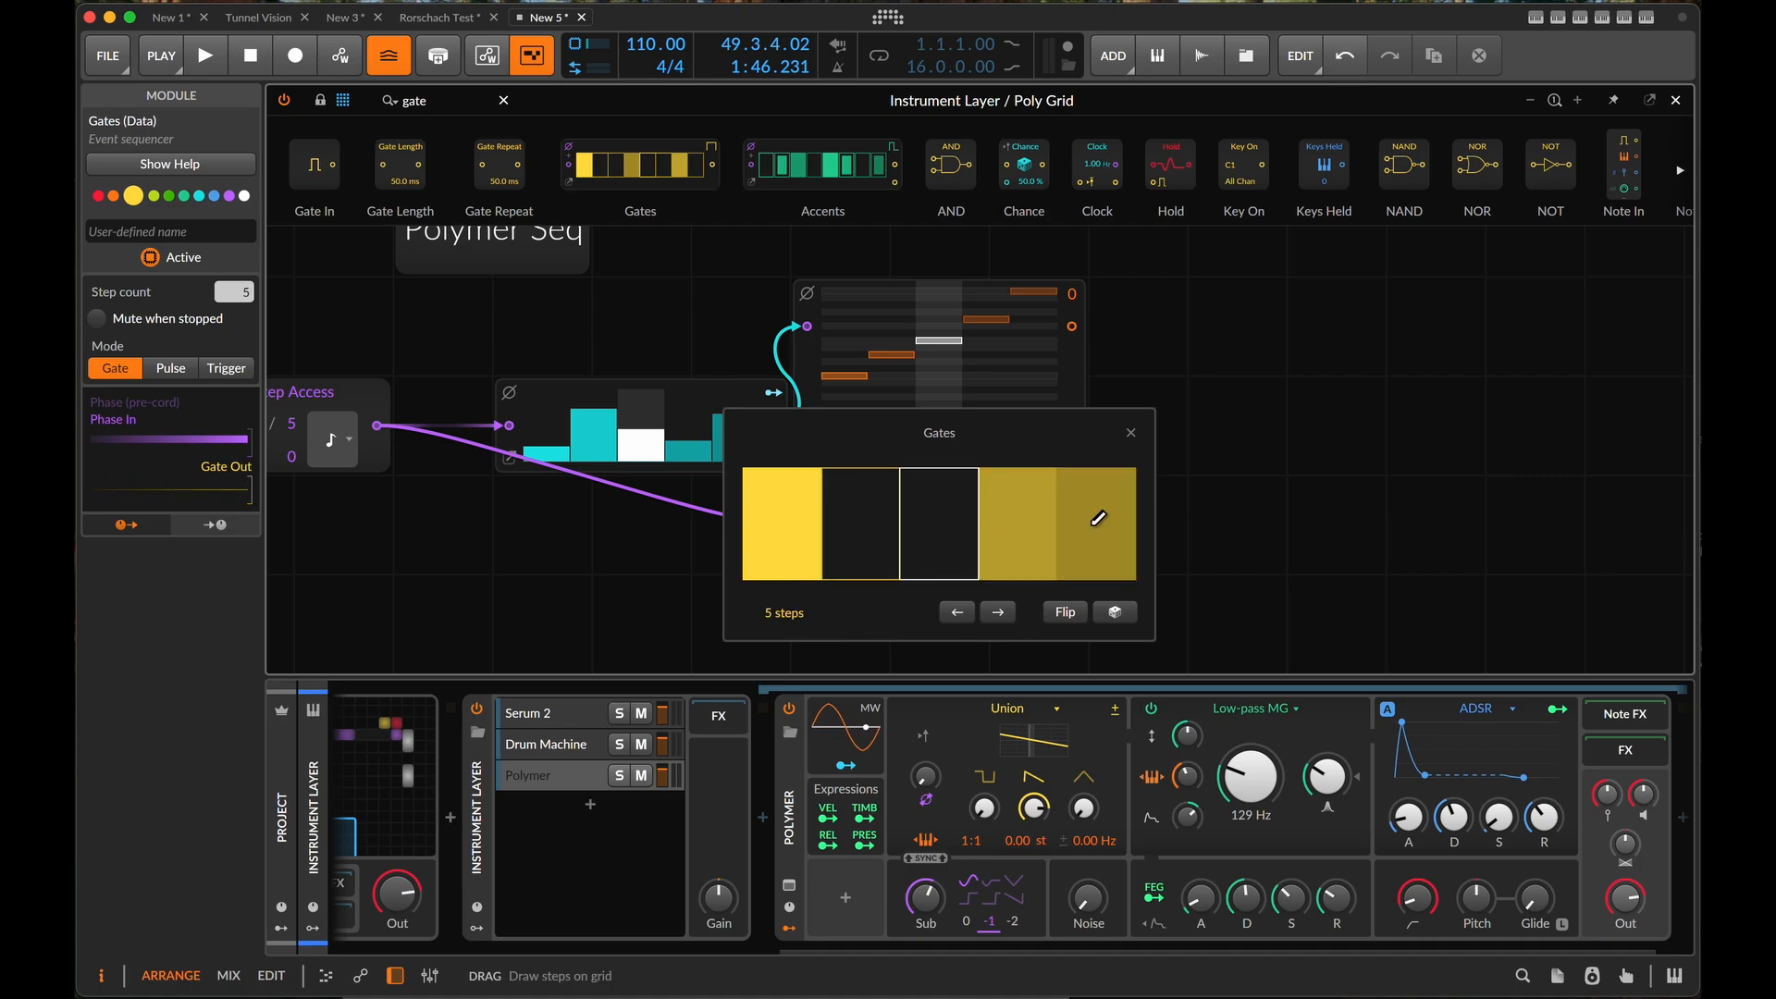
left_click(1130, 432)
- Switch the Gates module's mode to Pulse
scroll(1099, 537, "up", 2)
scroll(1098, 538, "up", 2)
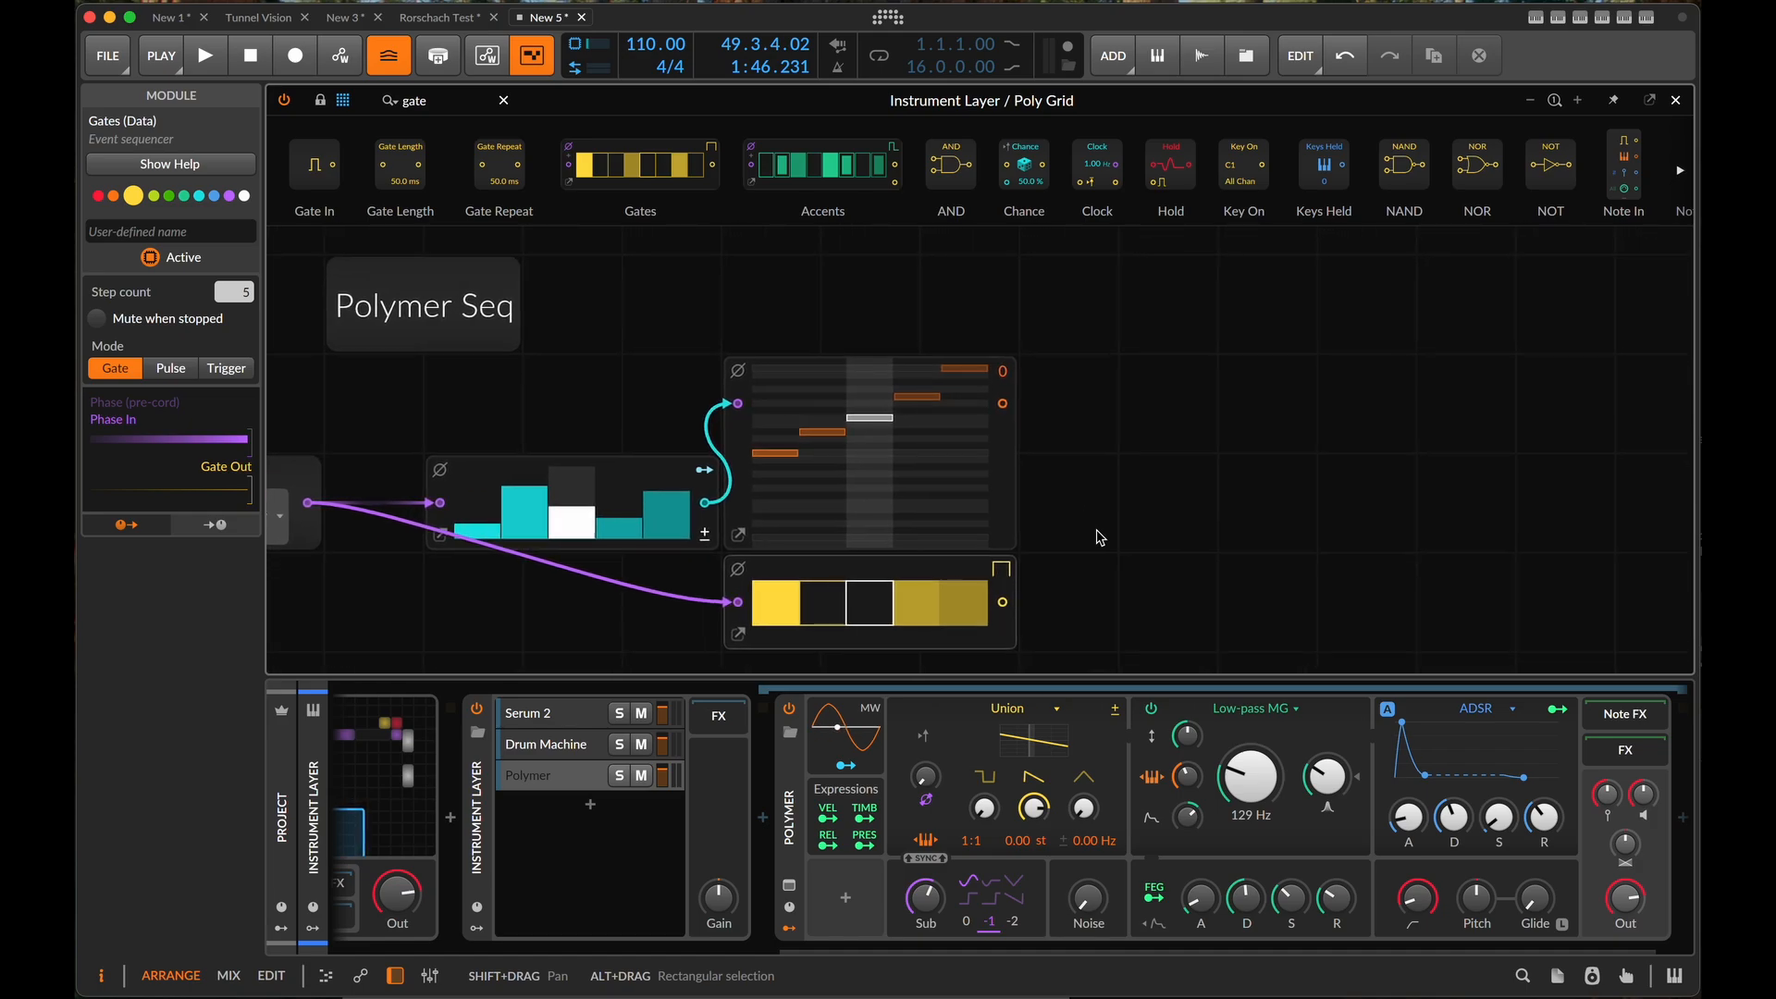
left_click(1002, 569)
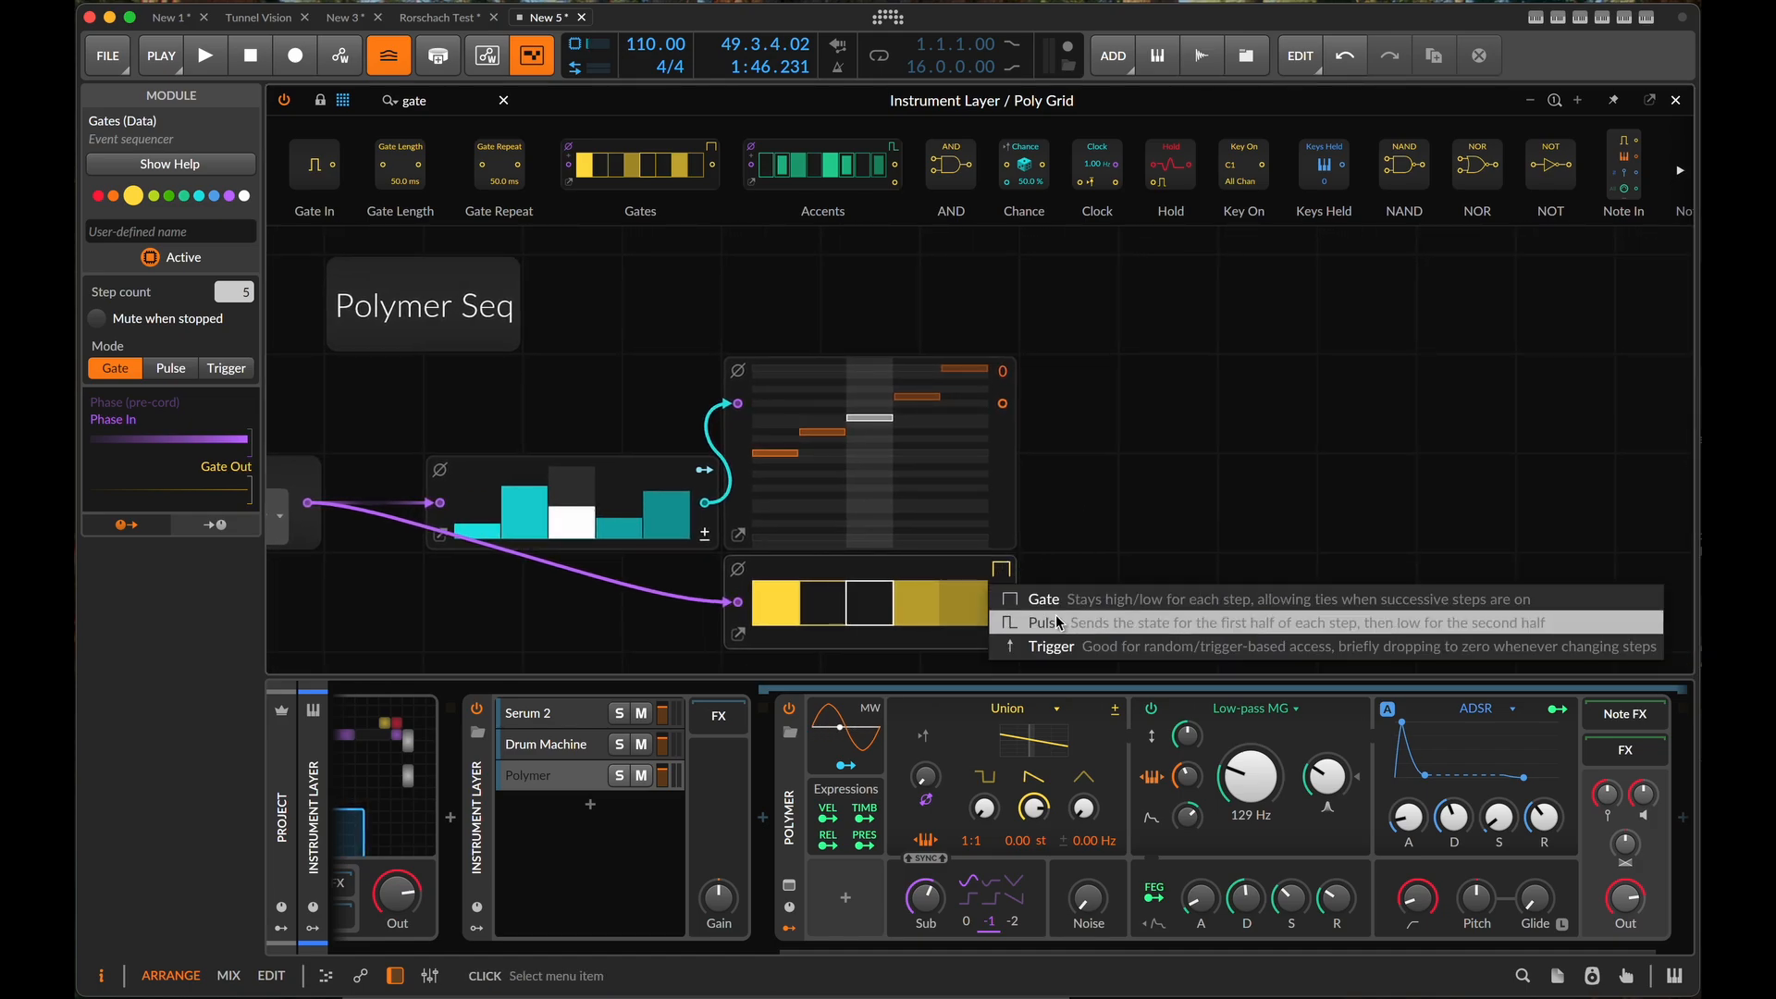
left_click(1059, 623)
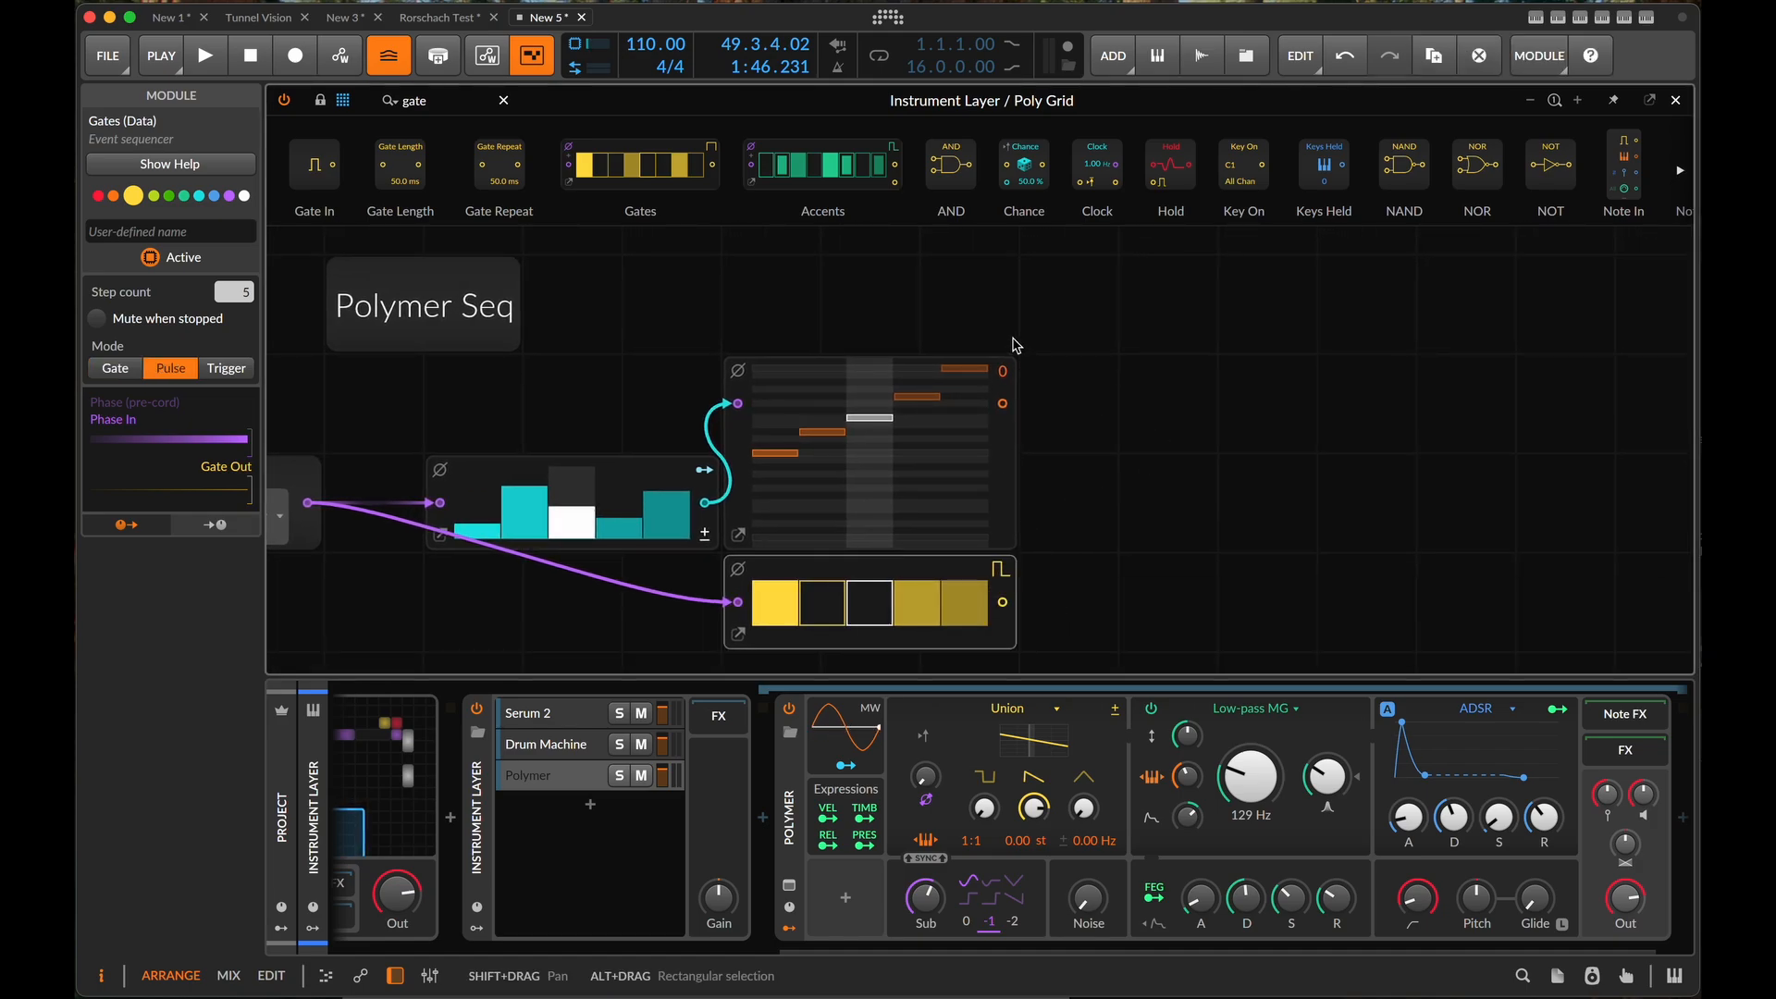
- Add a Note Out module beside the Pitches module and collapse its additional expression inputs
left_click(472, 99)
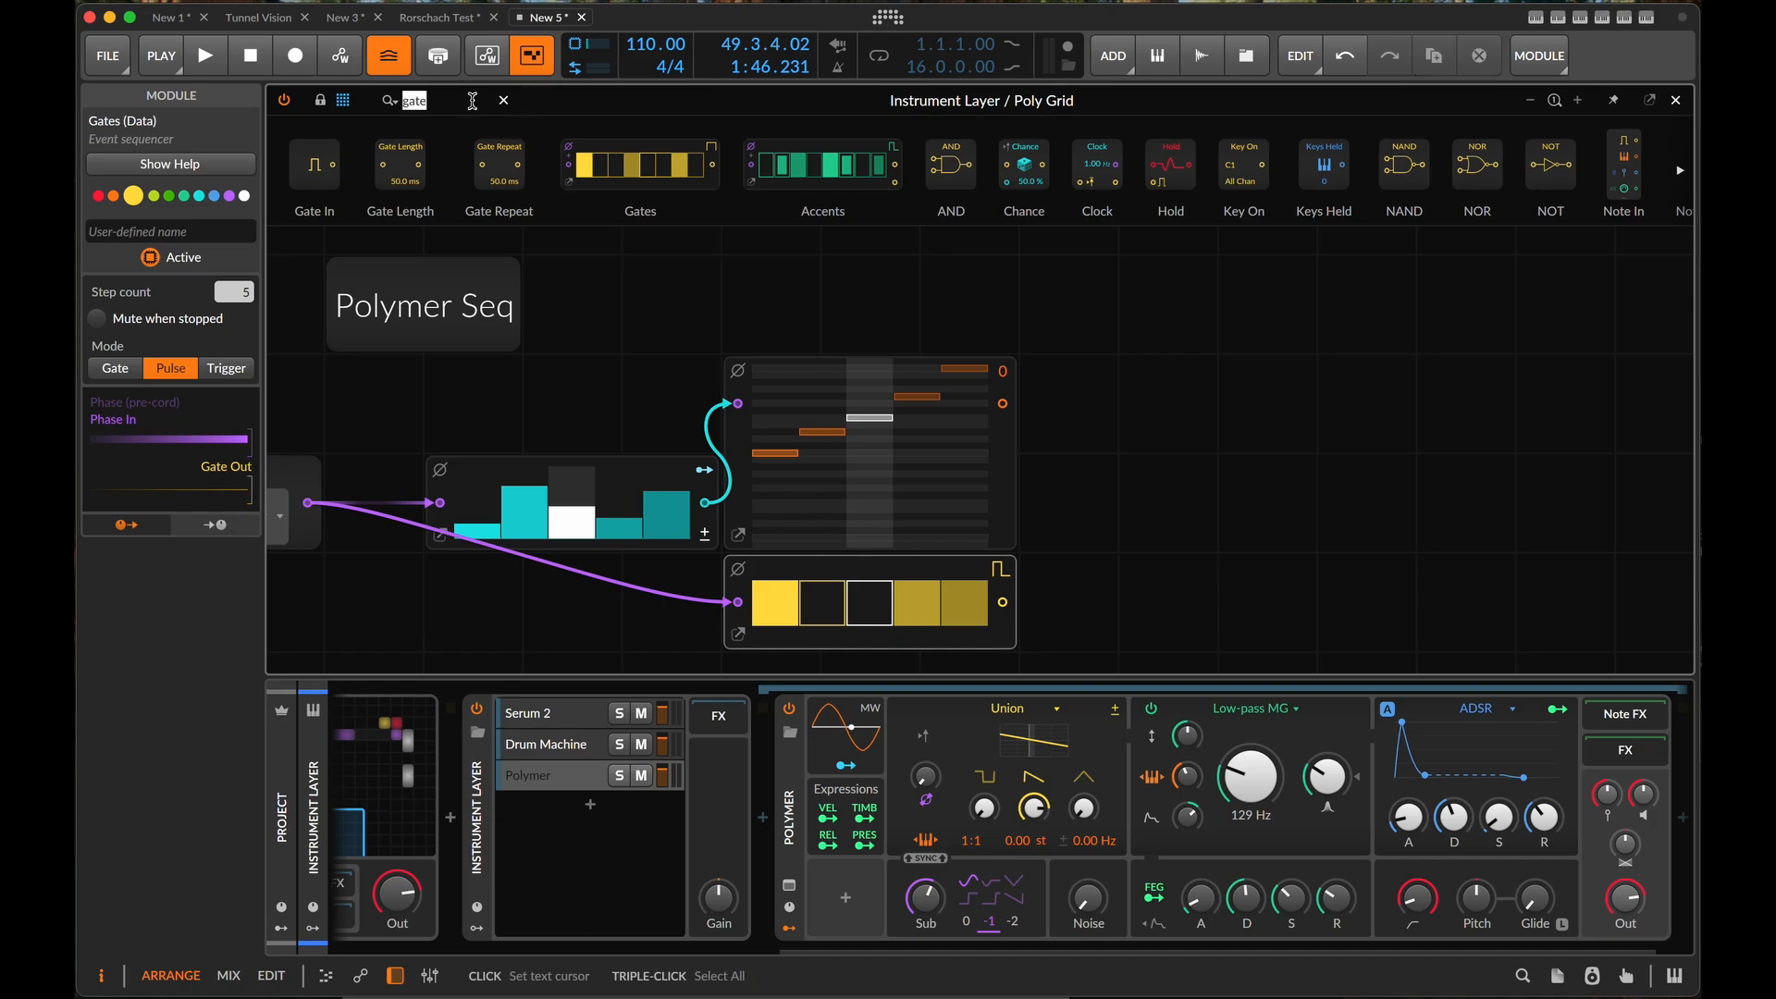
type("note ou")
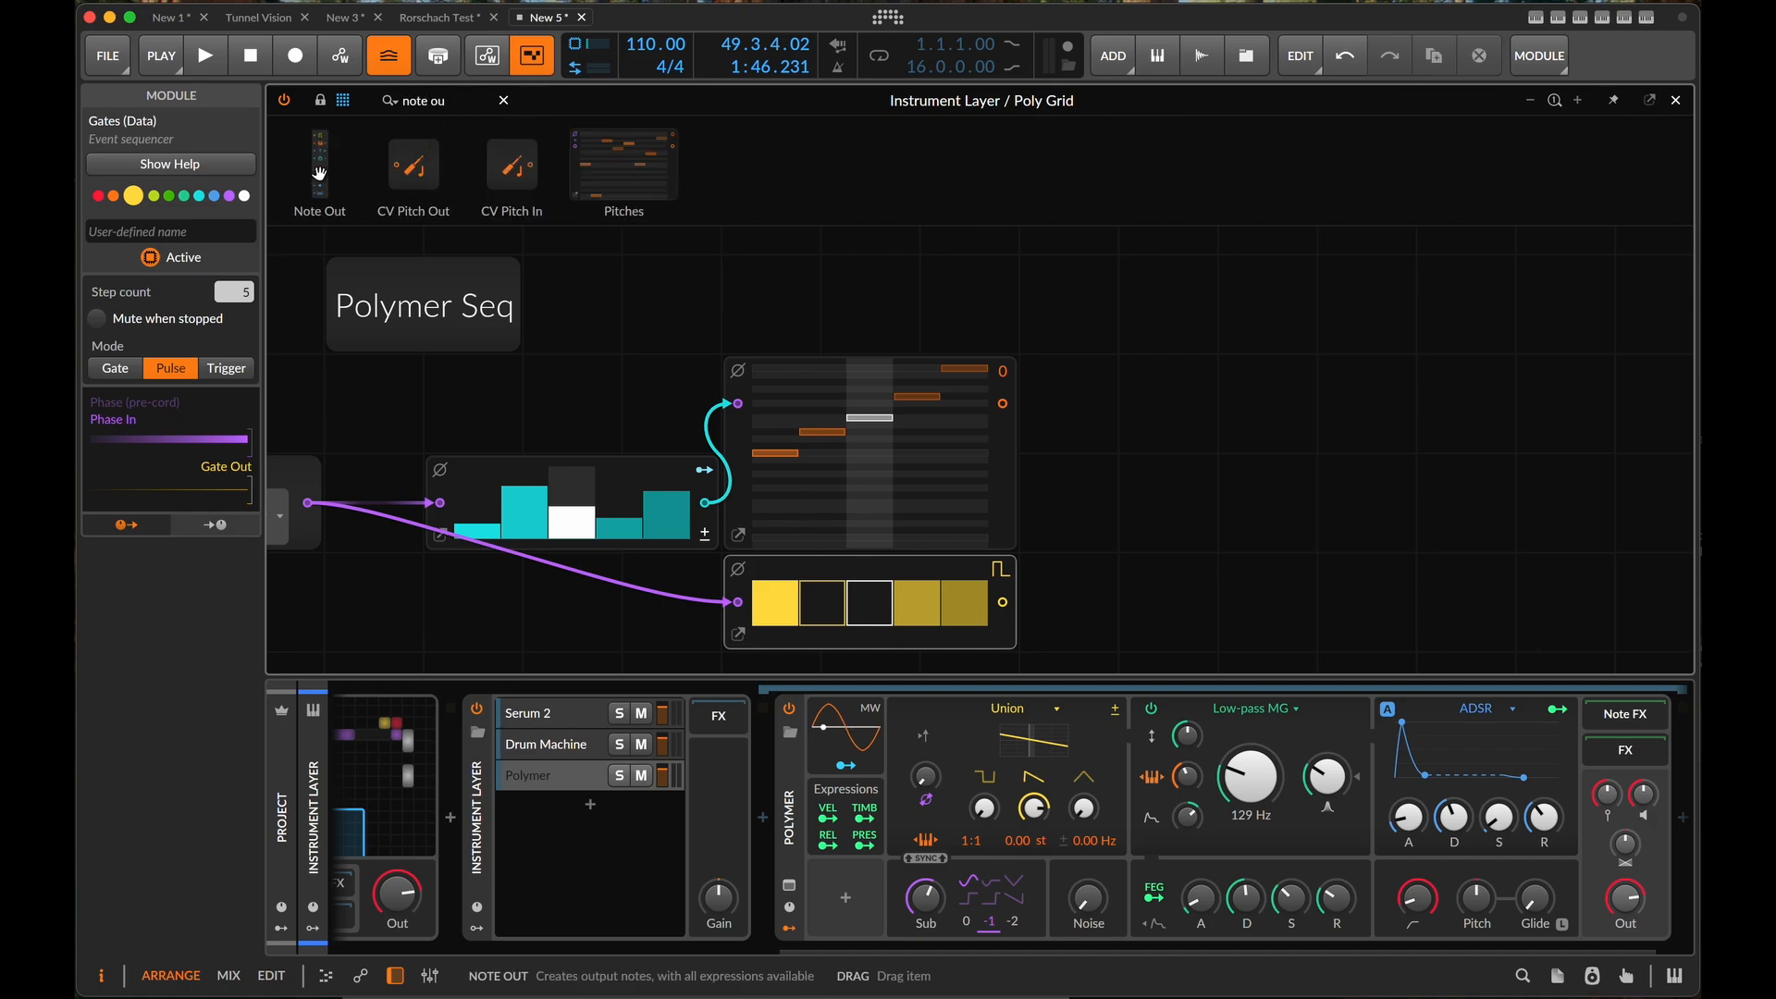
left_click_drag(319, 173, 1073, 440)
scroll(1201, 470, "down", 3)
scroll(1201, 470, "right", 2)
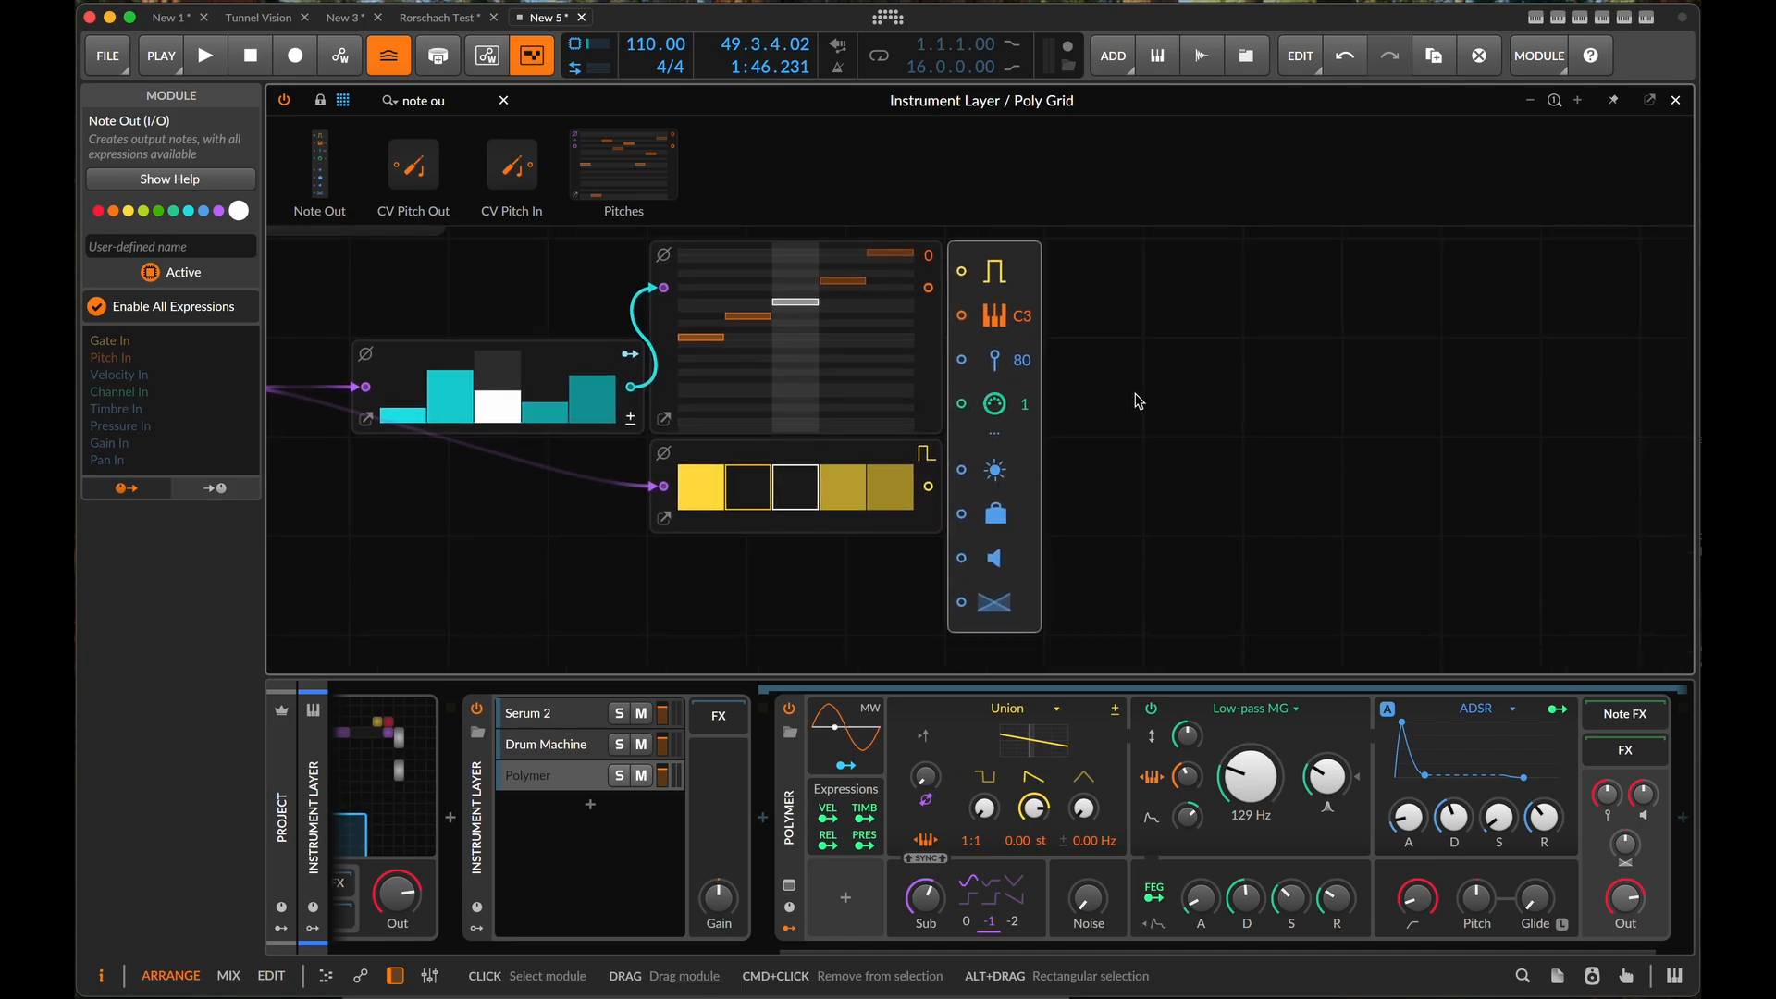
left_click(995, 432)
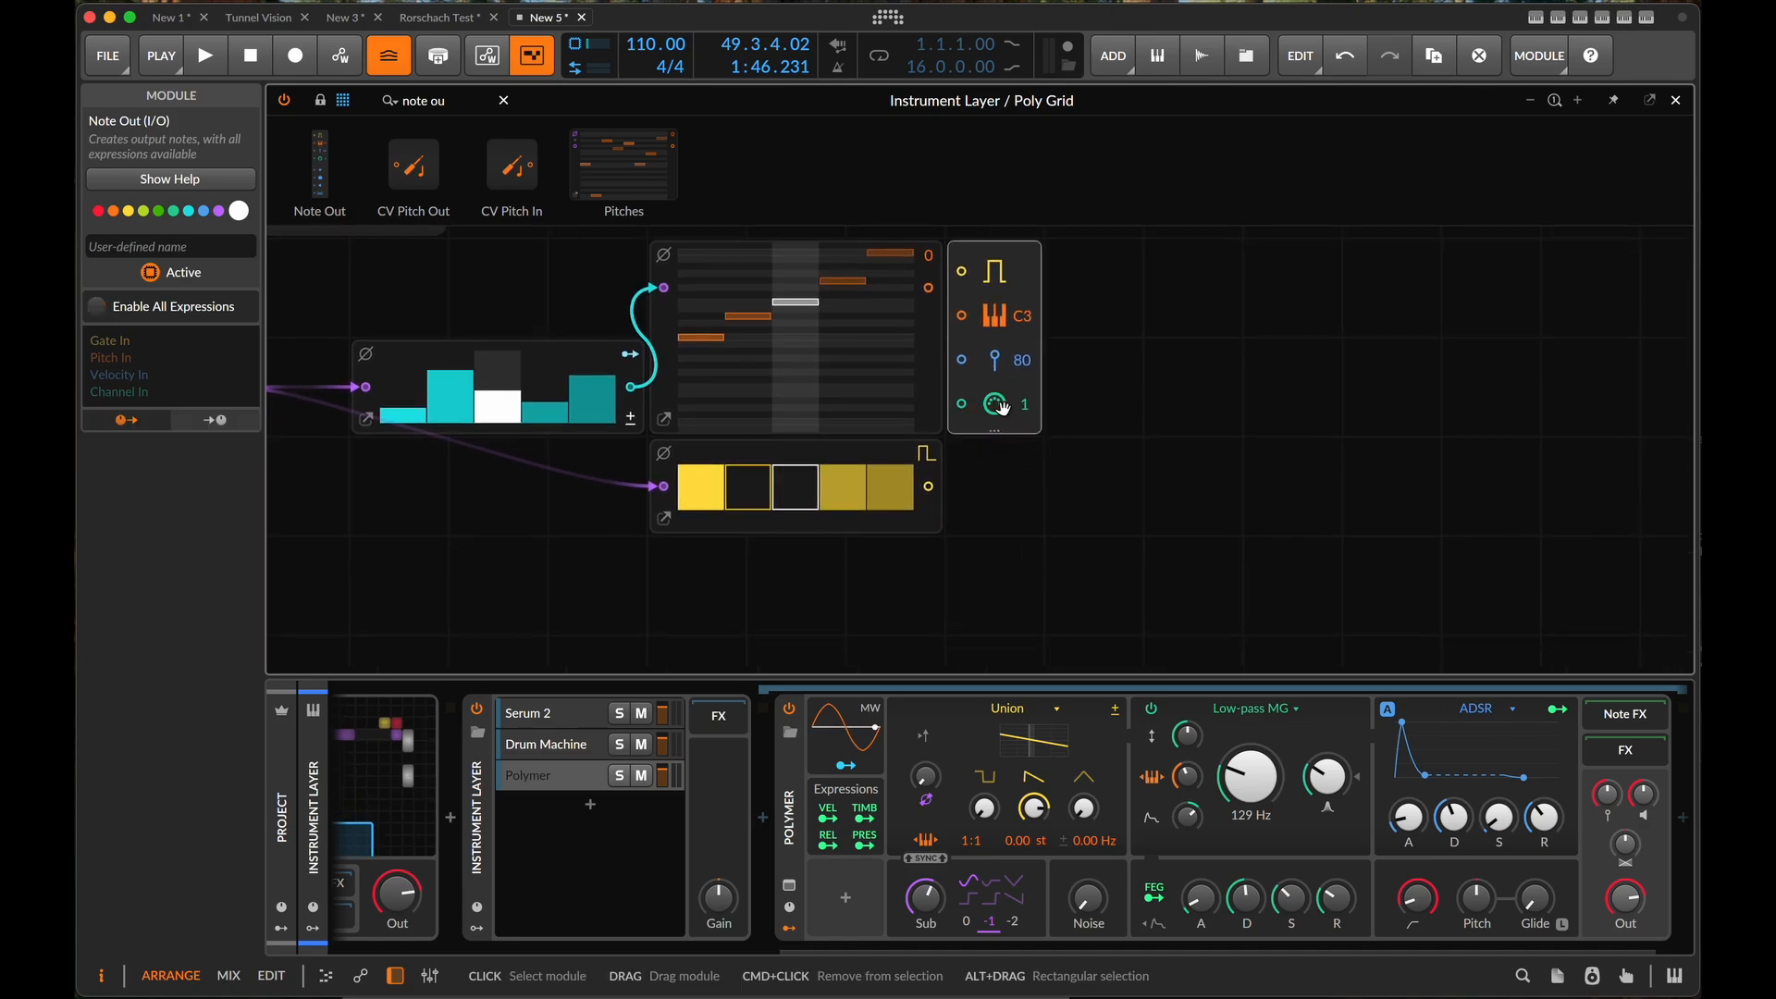
- Set the Note Out channel to 3 and check it against the channel setting of the Polymer layer
left_click_drag(1025, 412, 1024, 399)
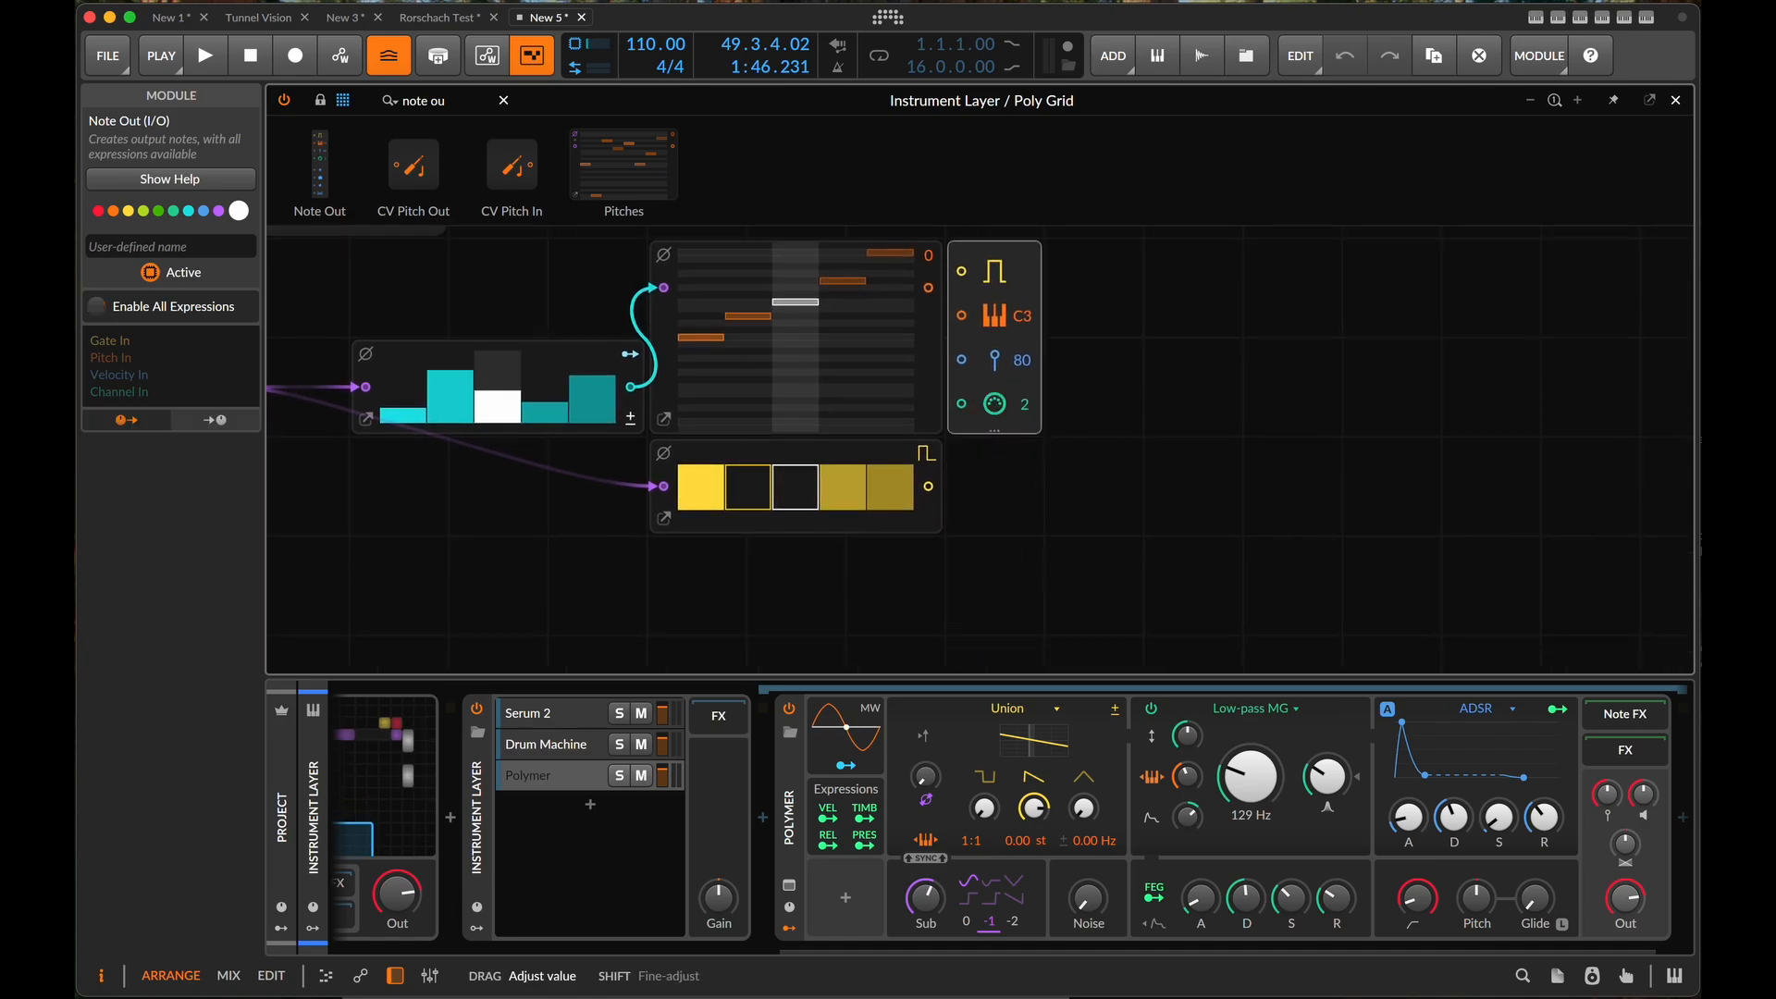
left_click(801, 801)
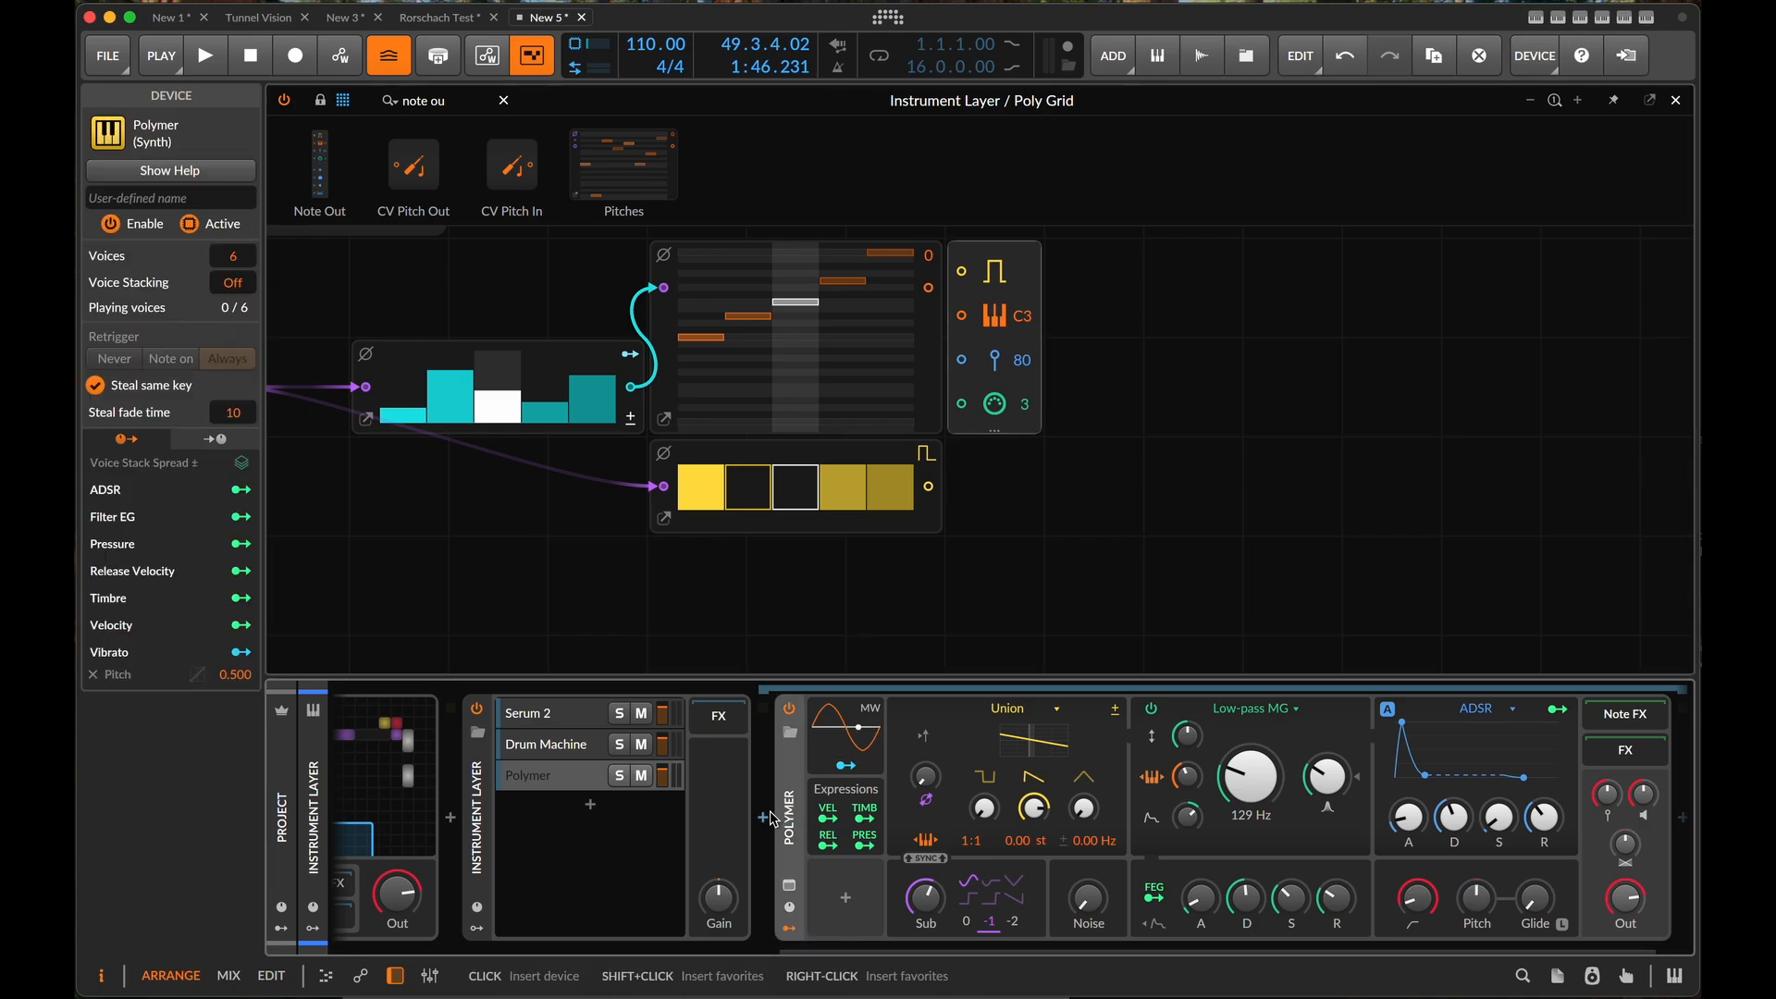
left_click(555, 789)
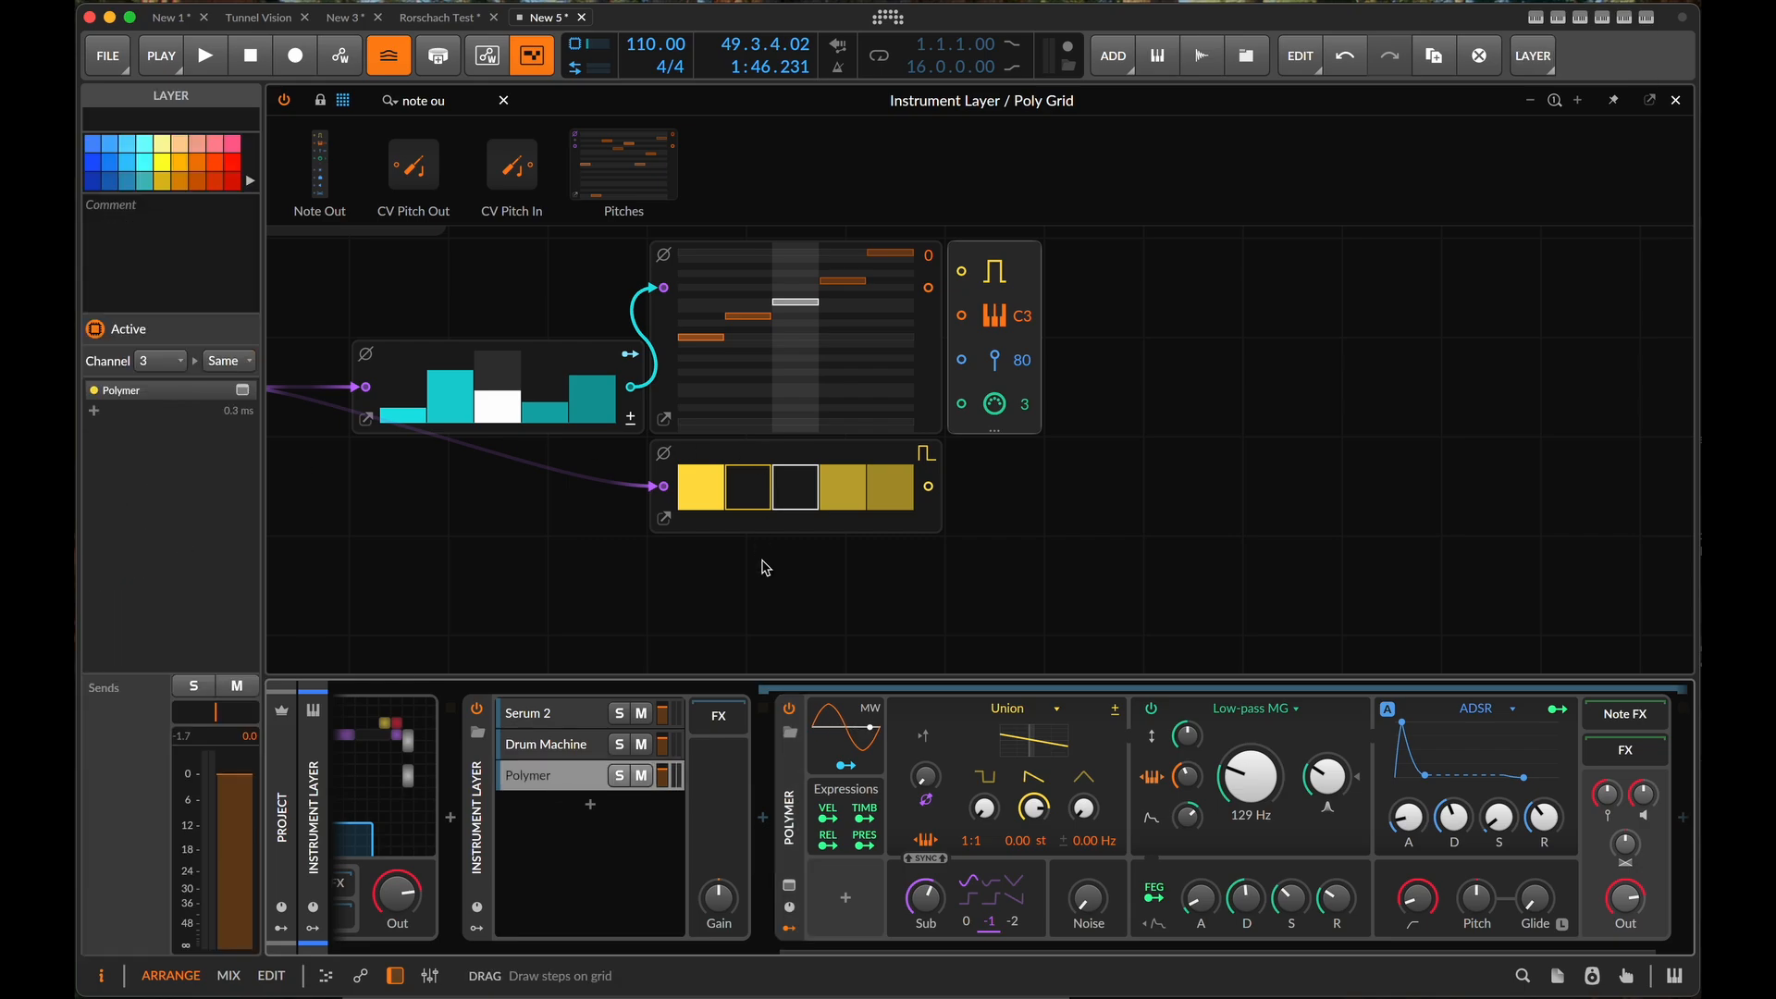
- Connect the Pitches output to the Note Out pitch input and, during playback, the Gates output to its gate input
scroll(777, 639, "left", 4)
scroll(778, 640, "up", 2)
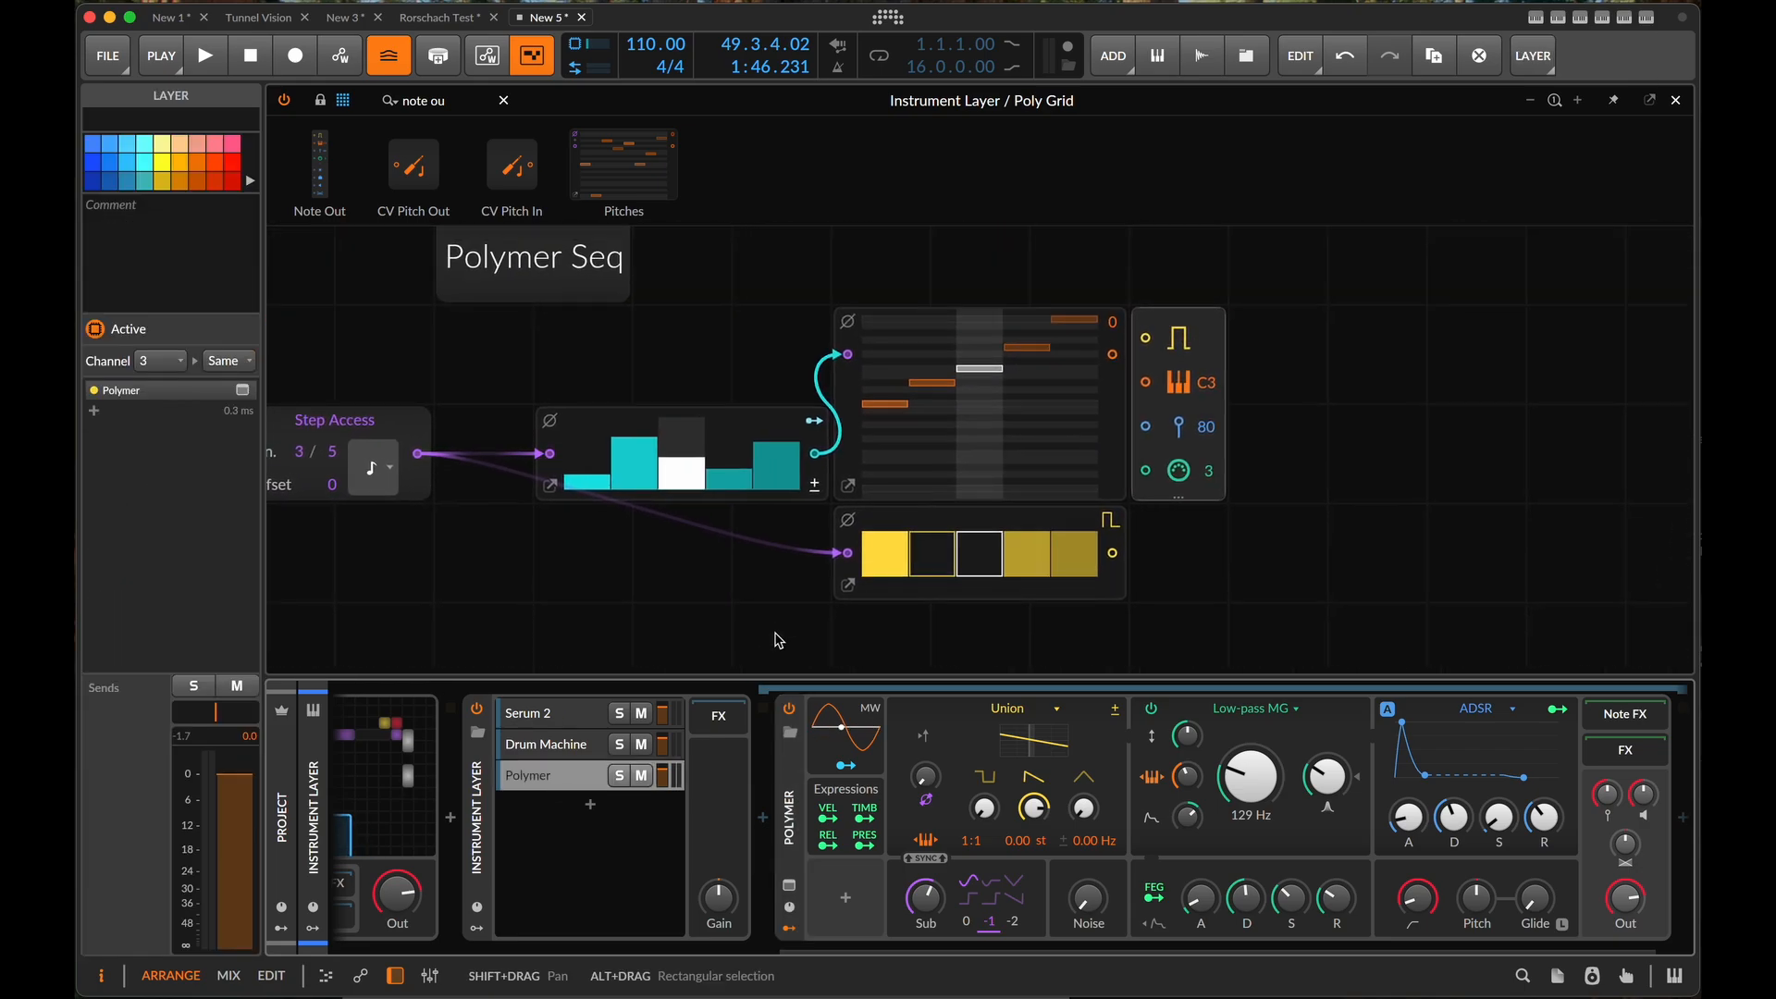
scroll(777, 639, "up", 2)
left_click_drag(1103, 400, 1129, 418)
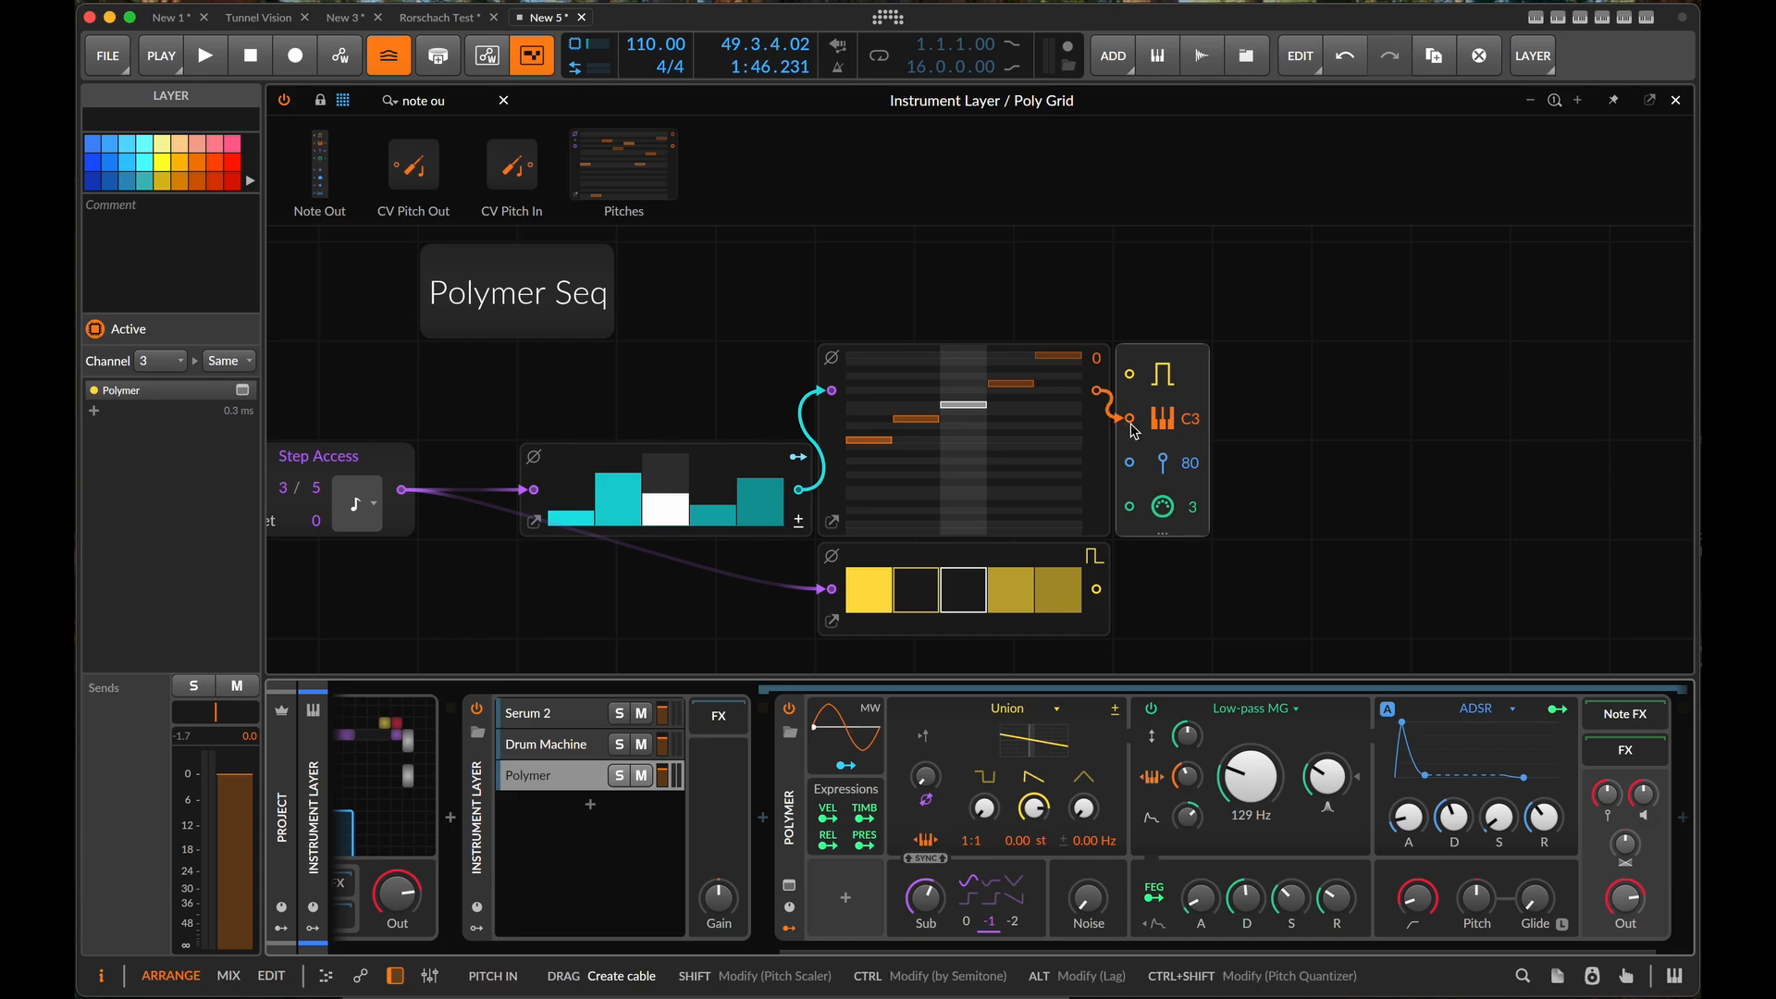
scroll(715, 611, "left", 3)
scroll(715, 610, "down", 1)
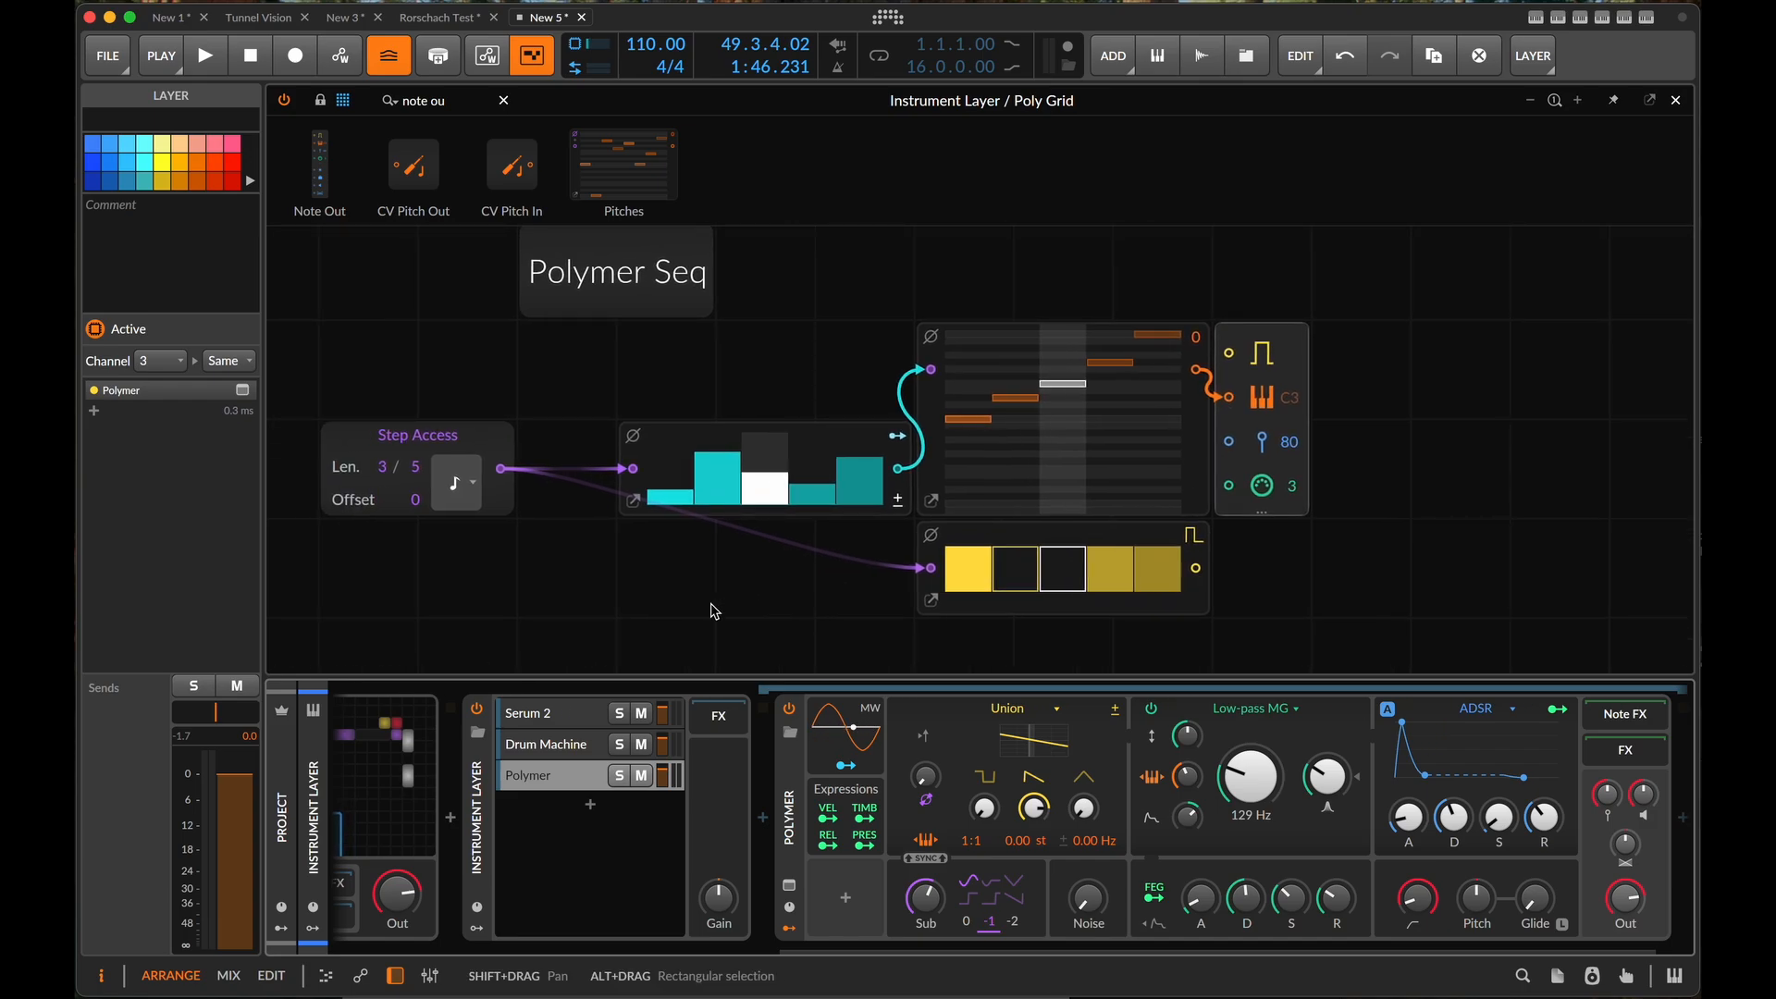
key("space")
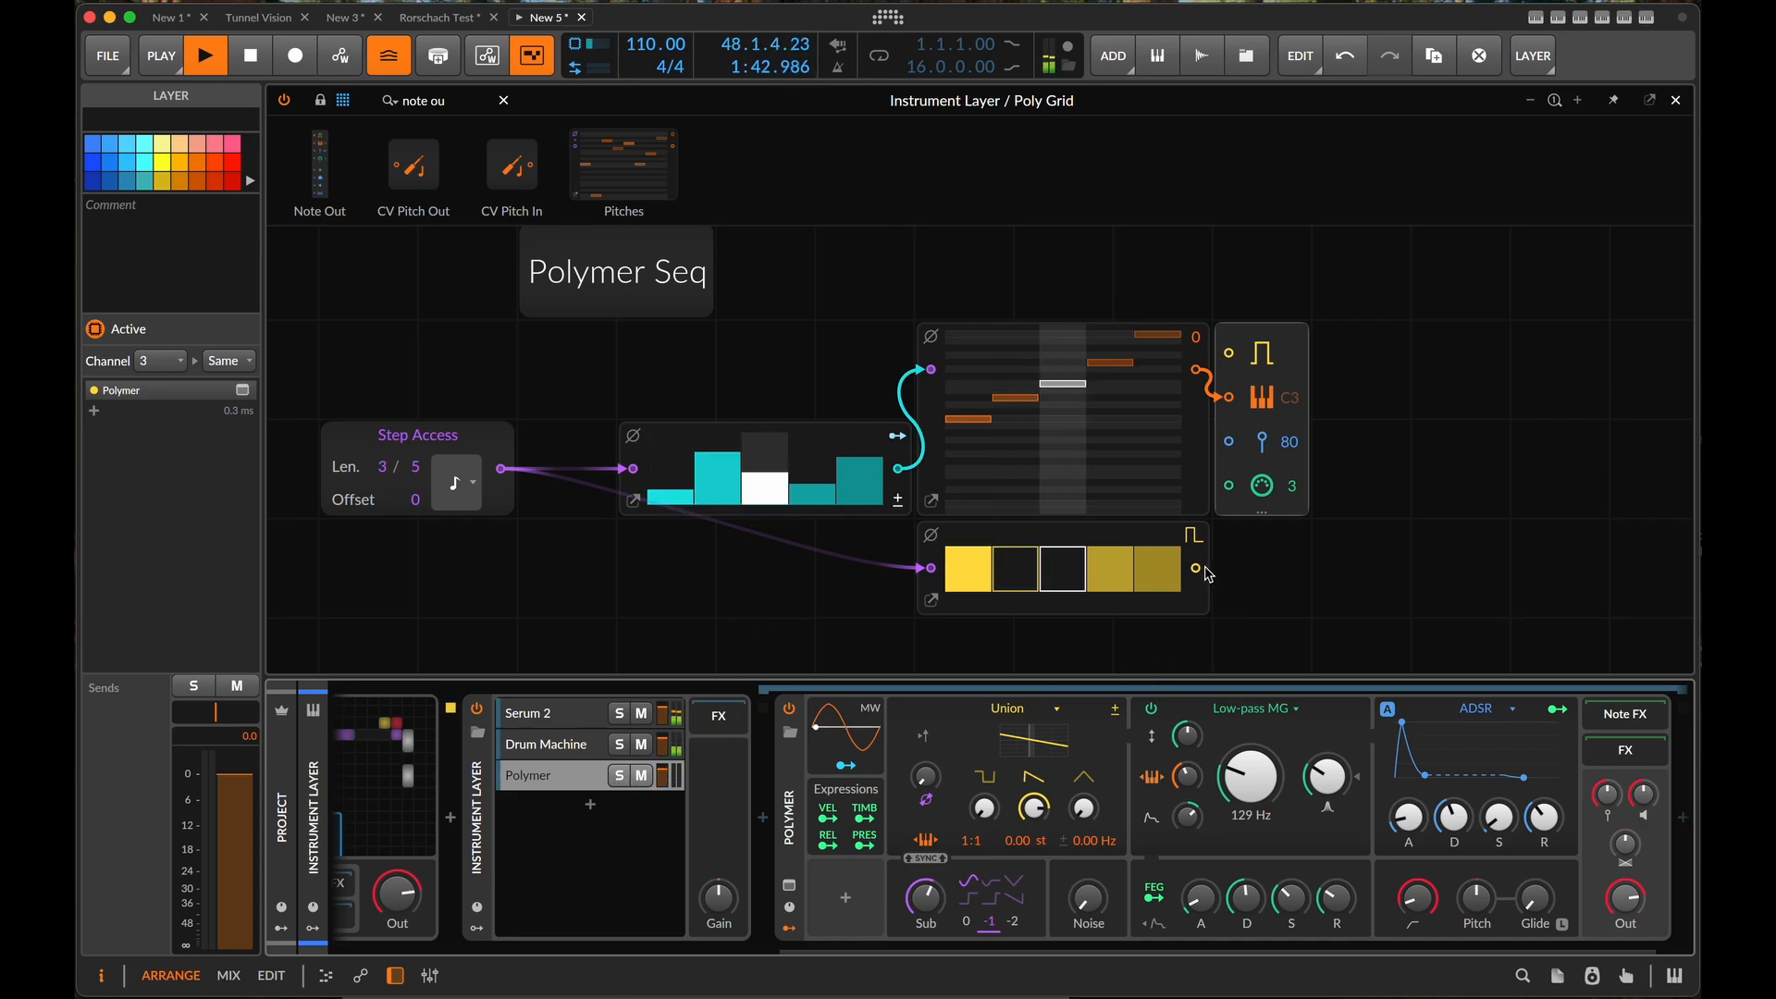
left_click_drag(1197, 567, 1229, 353)
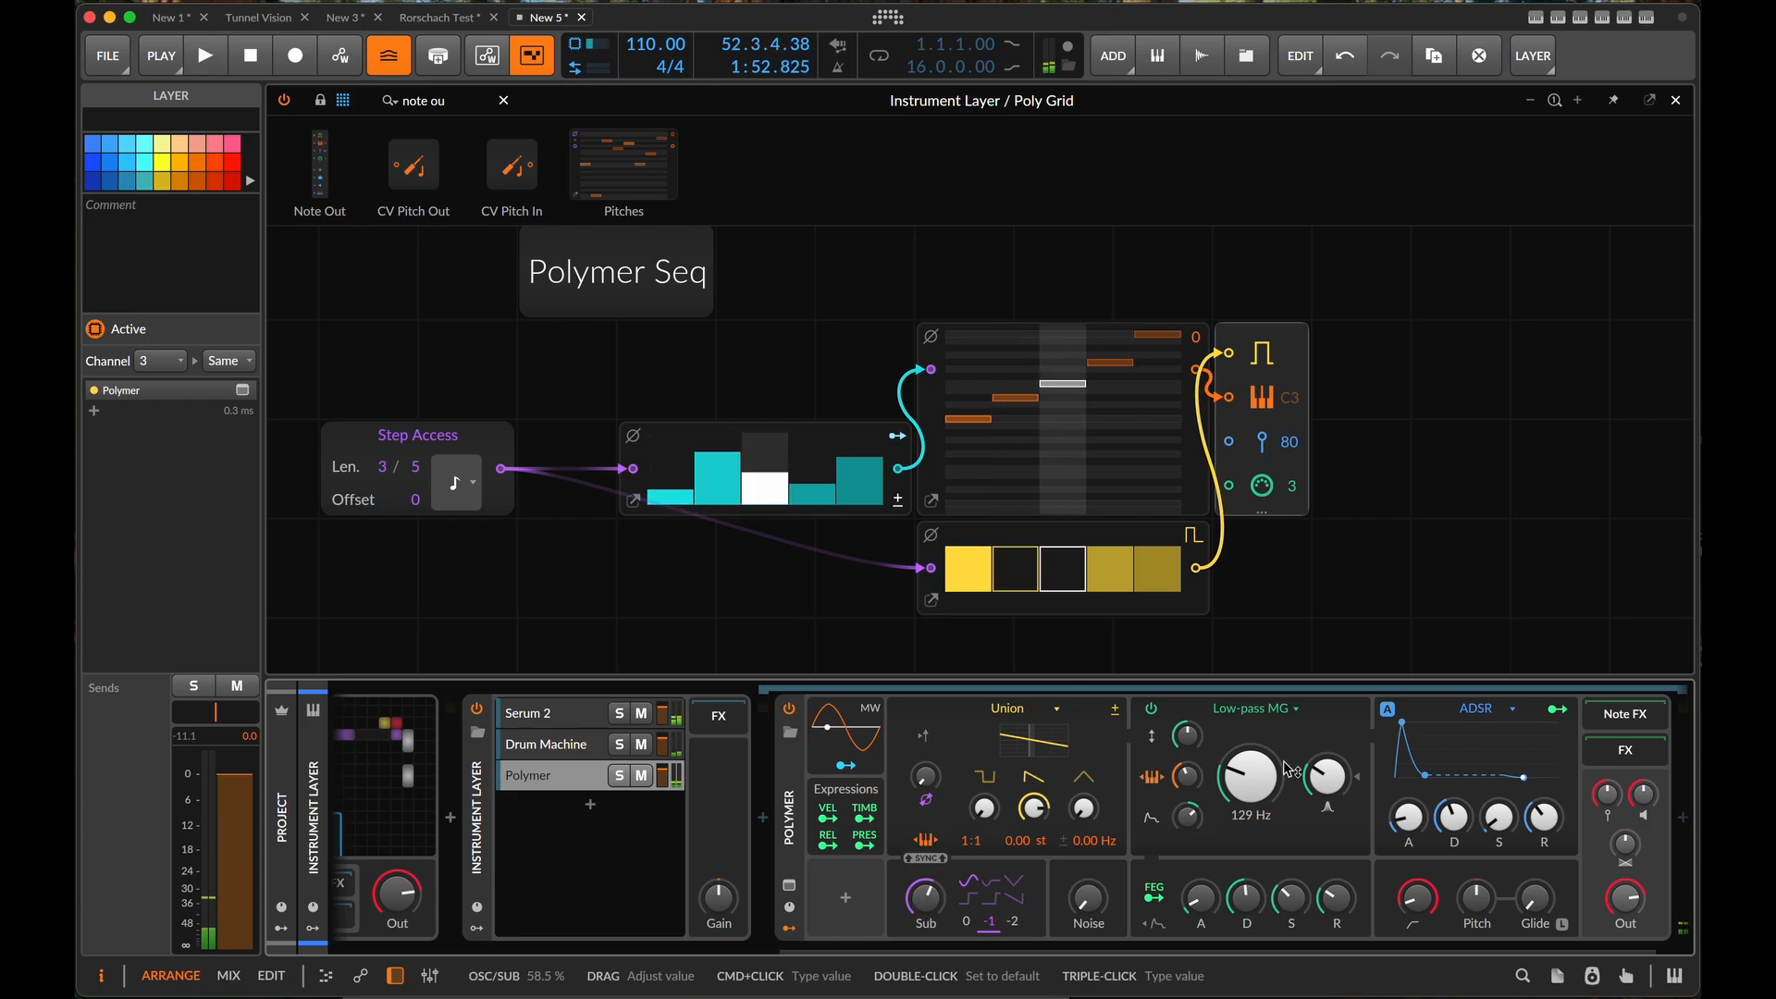
- Set the Polymer synth's Pitch to -12
left_click(1477, 902, "super")
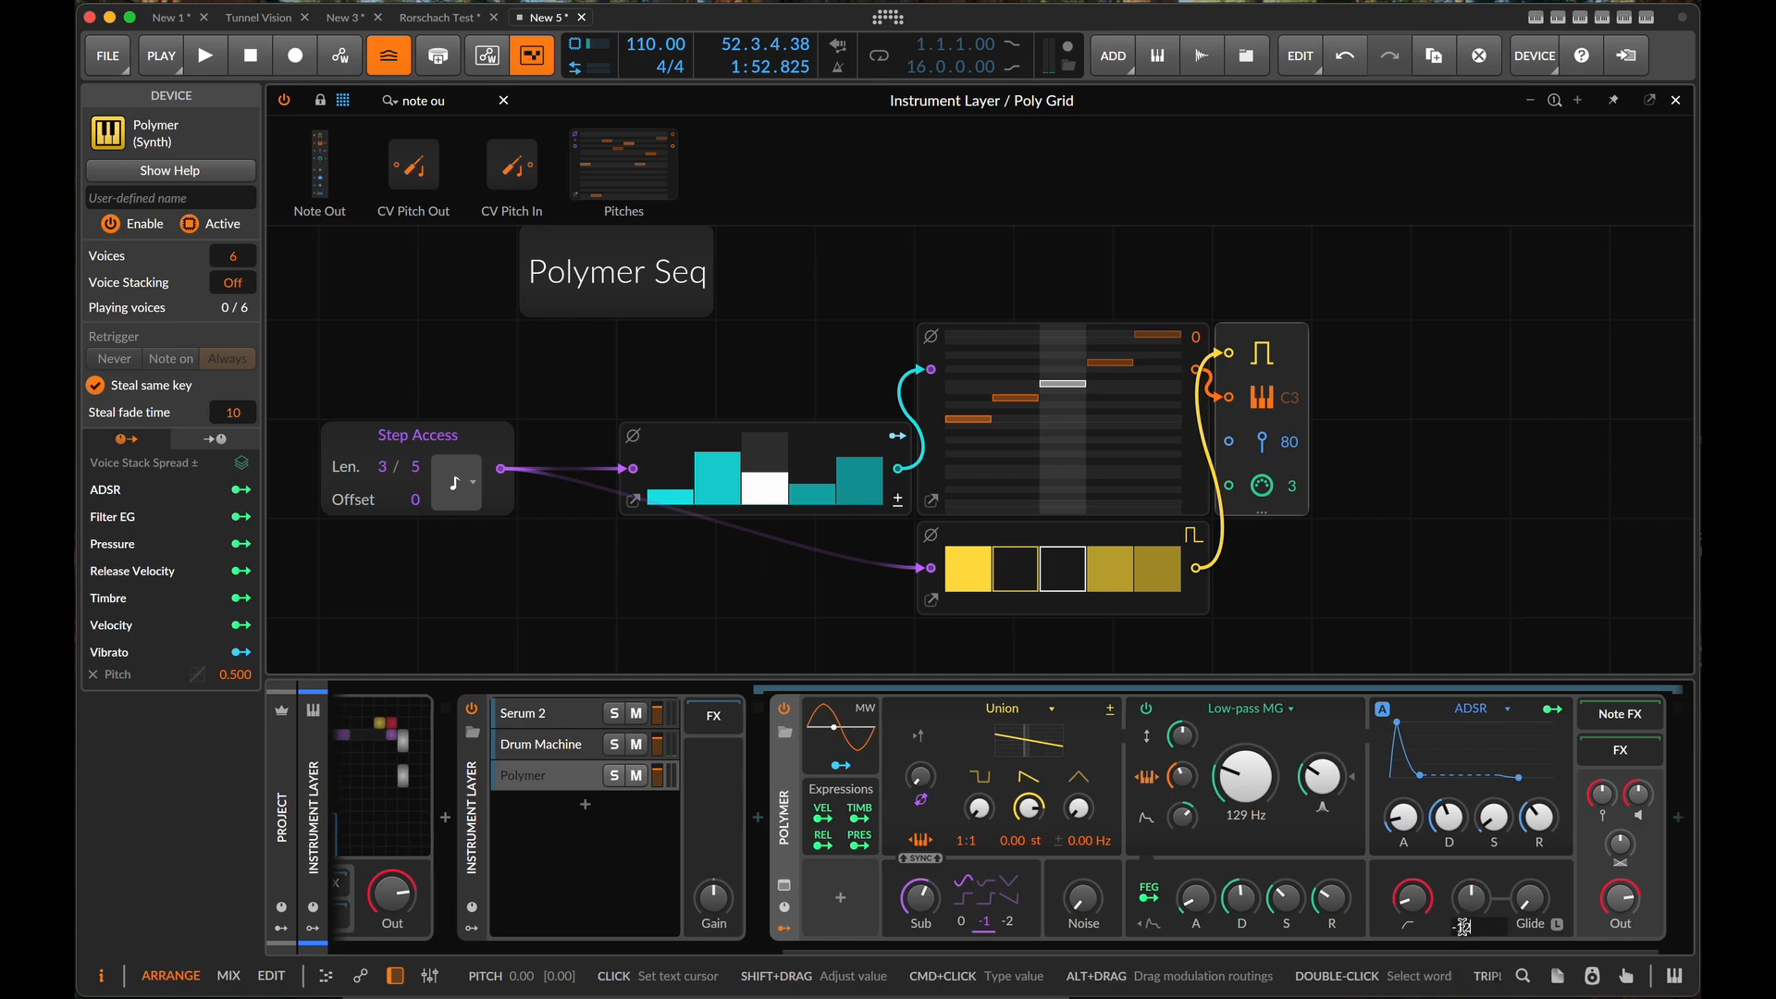
type("-12")
key("Return")
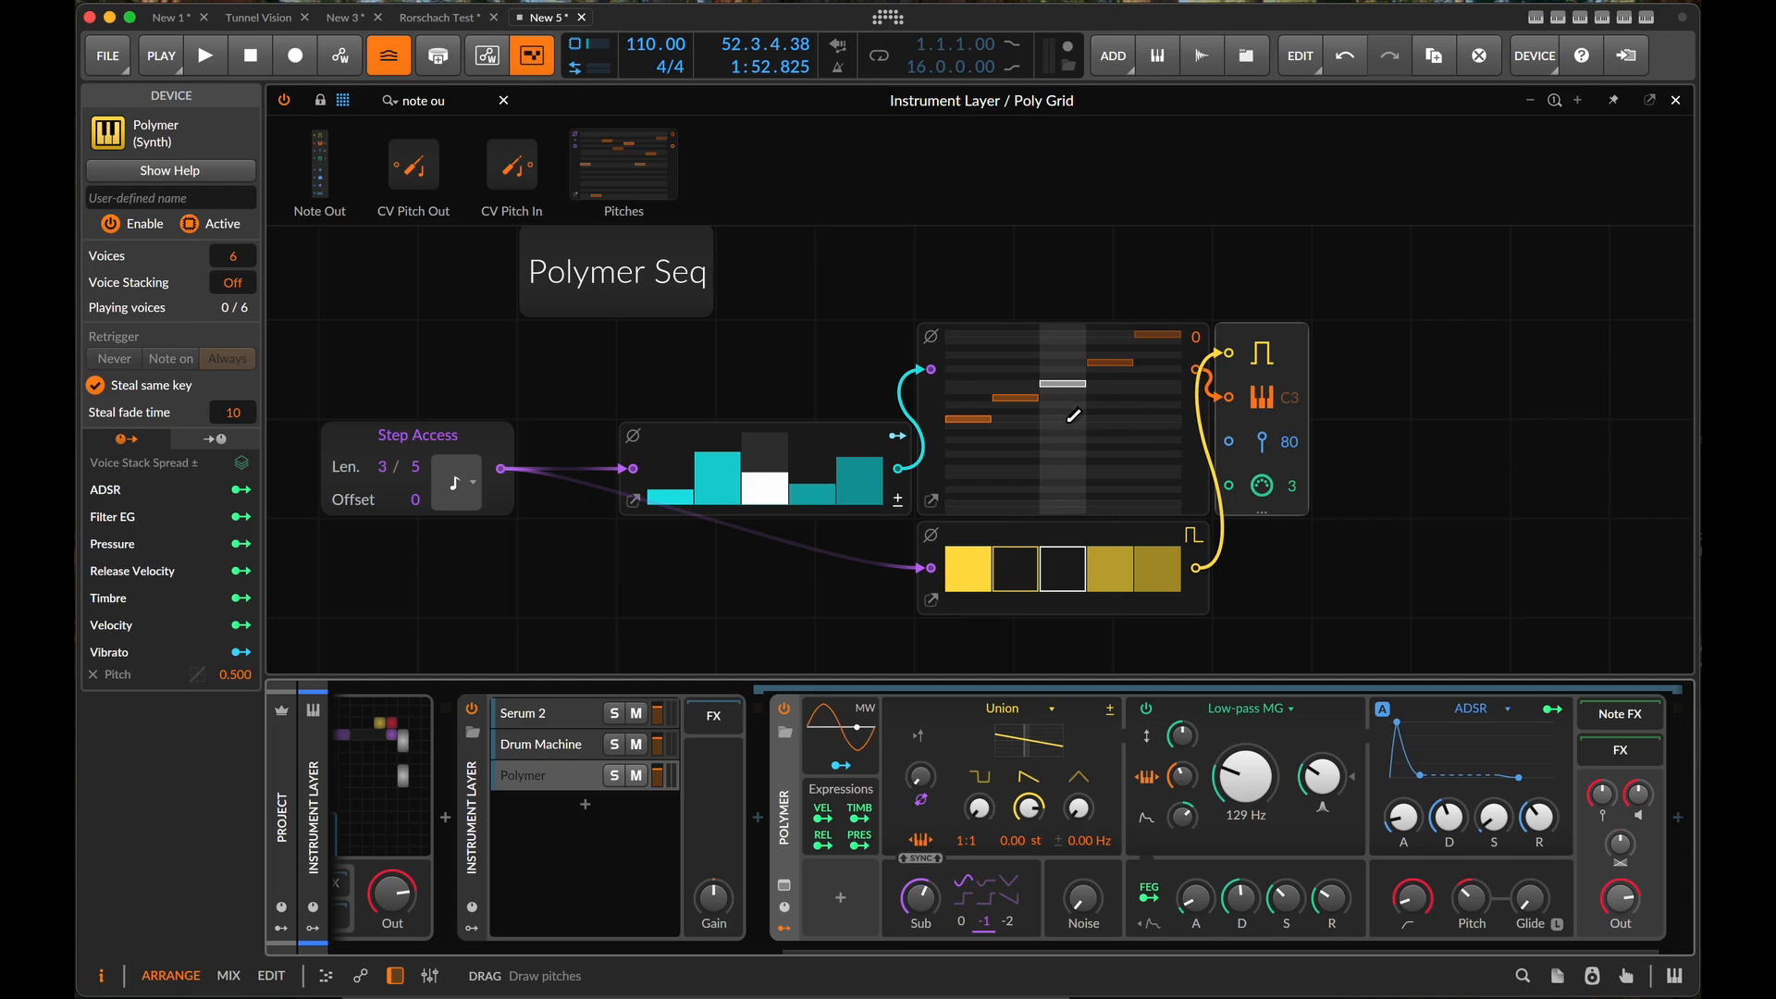
- Raise the first step and lower the third step of the Pitches sequence, and start playback
left_click(970, 374)
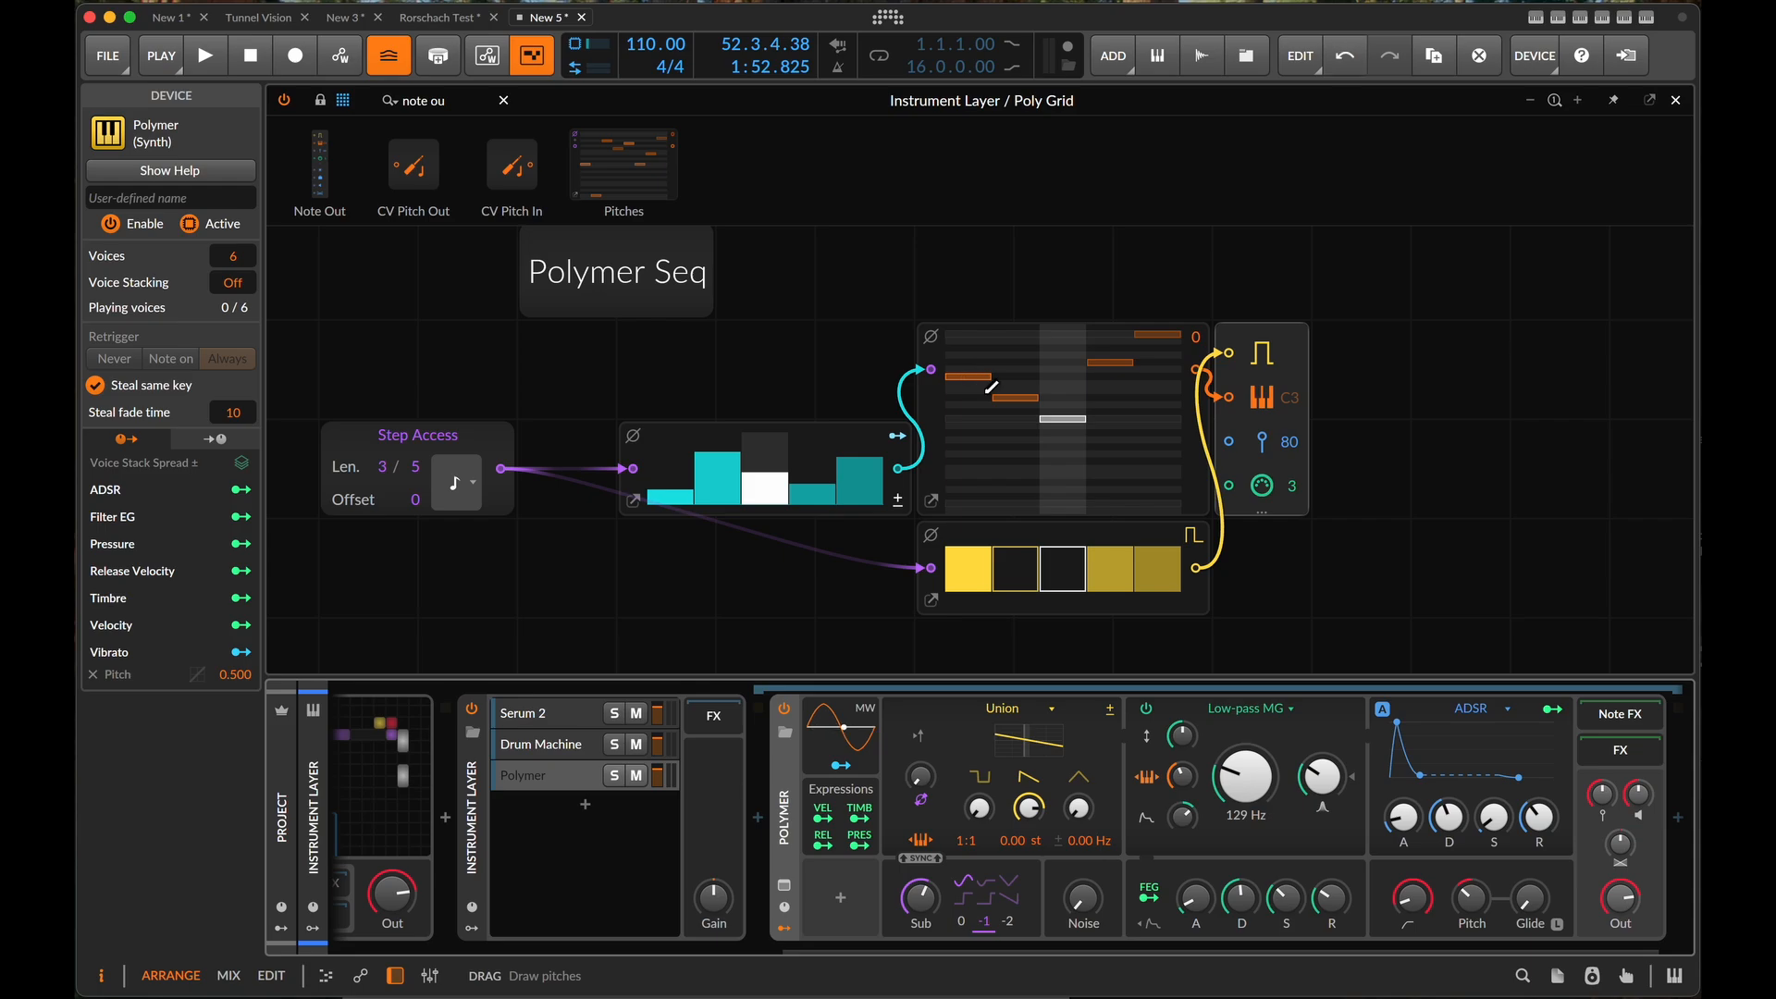
key("space")
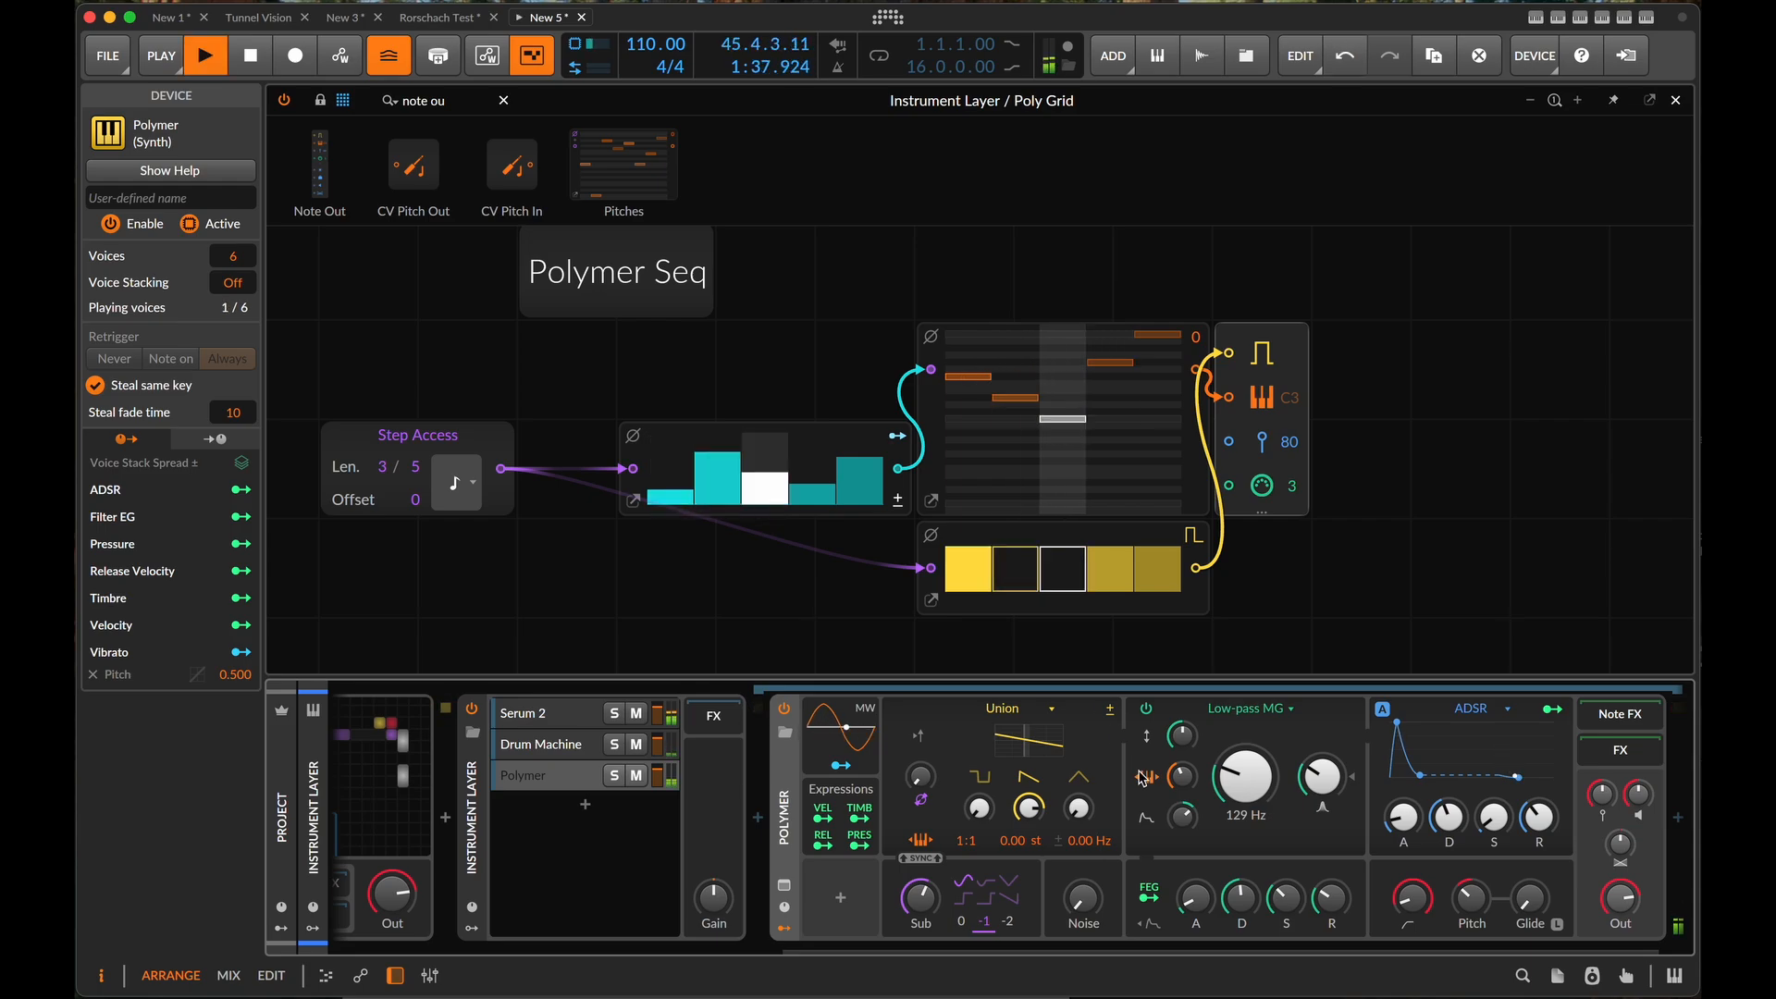
- Modulate Polymer's low-pass filter cutoff with the filter envelope by about 18.67
left_click(1196, 899)
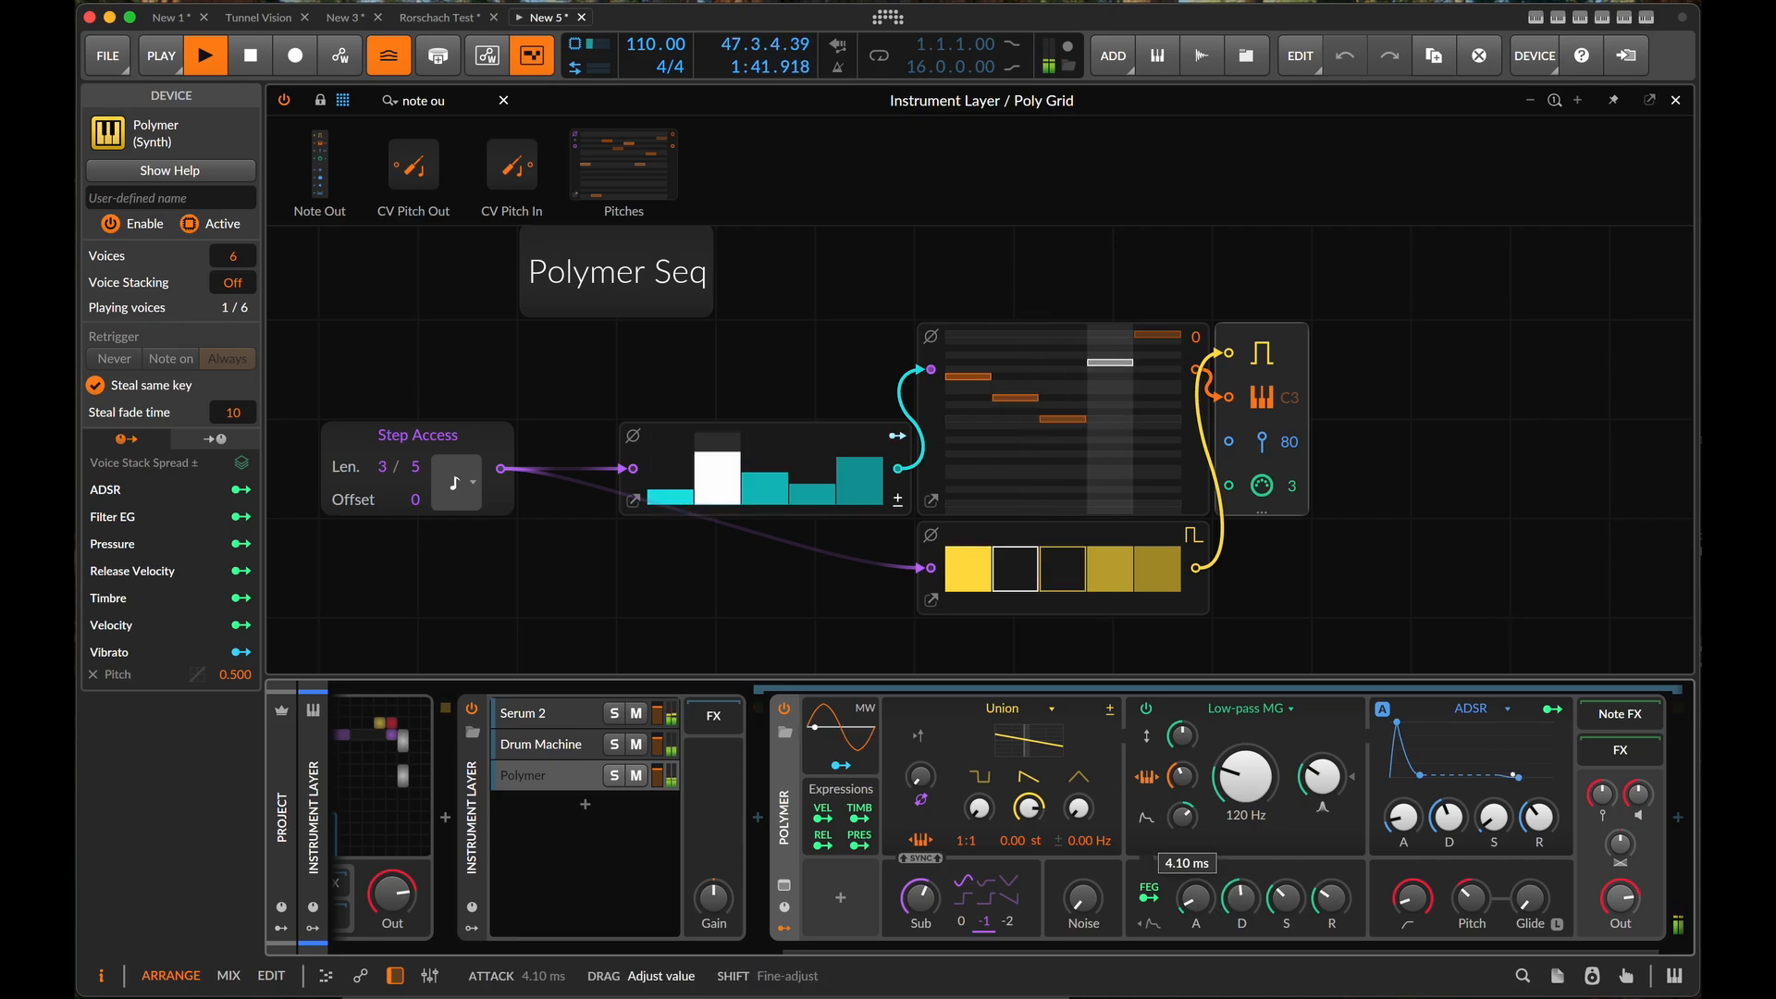
left_click(1150, 895)
left_click_drag(1245, 777, 1245, 737)
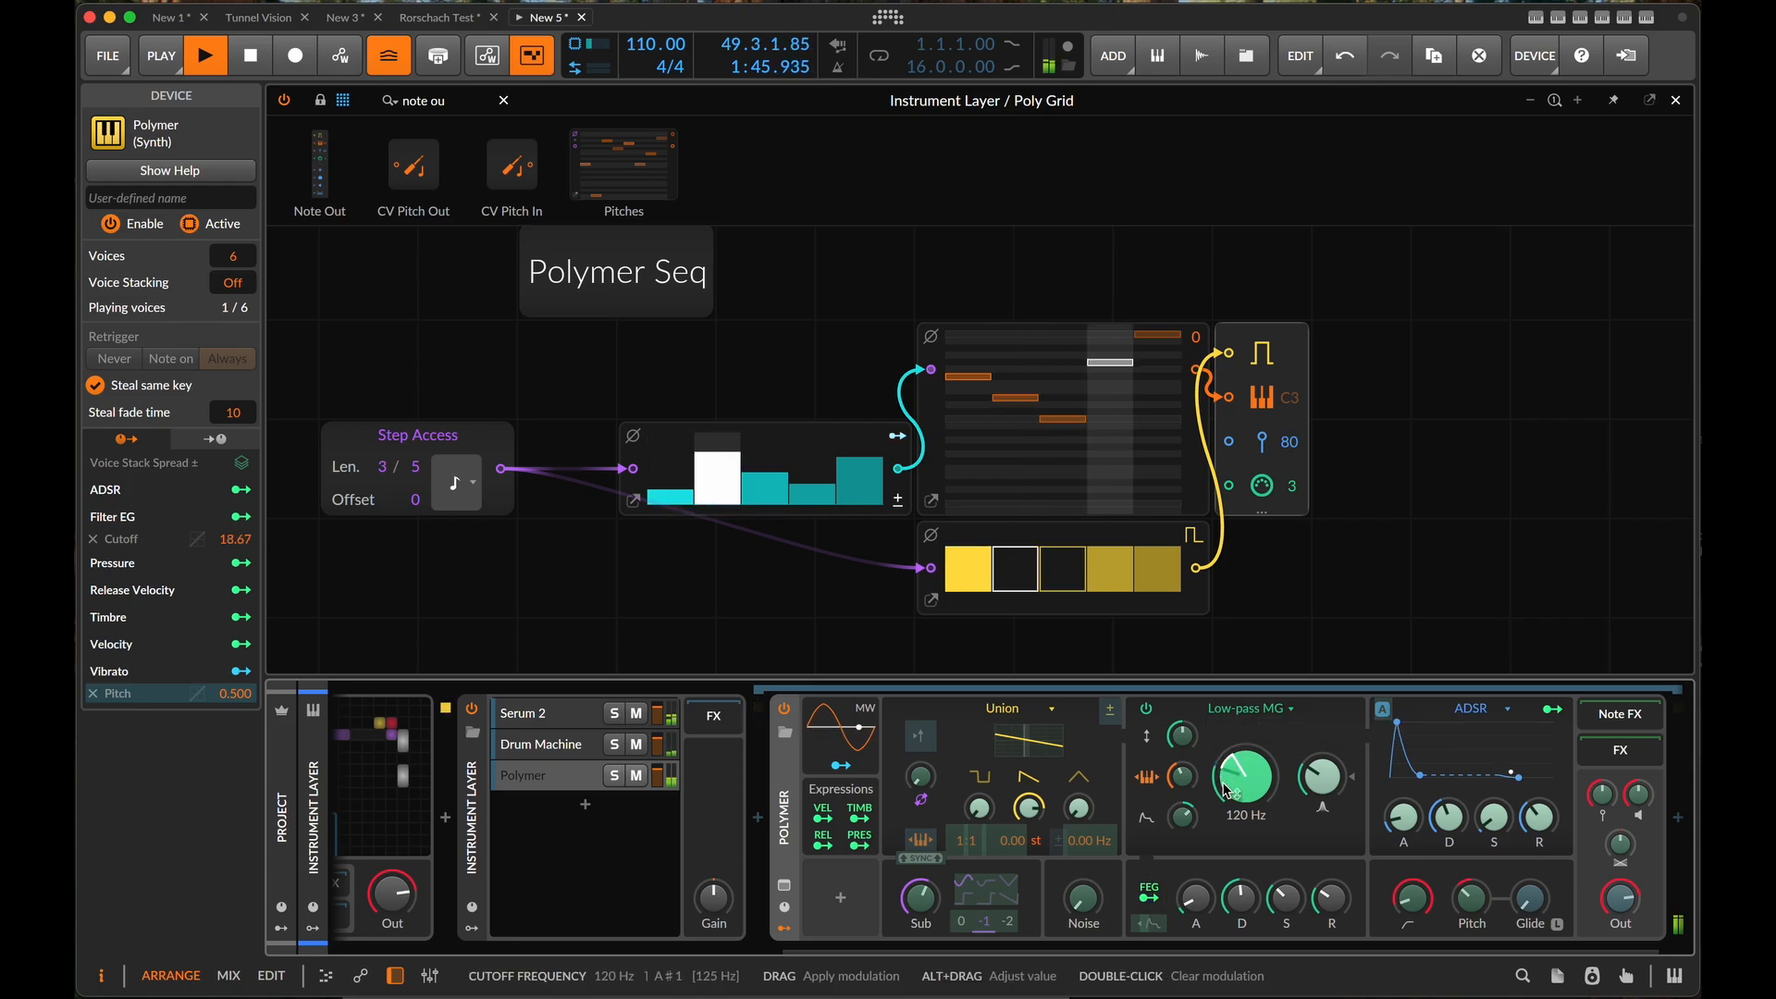
- Lower Polymer's low-pass filter cutoff to 62.9 Hz and adjust the filter envelope's decay and sustain
left_click(1149, 893)
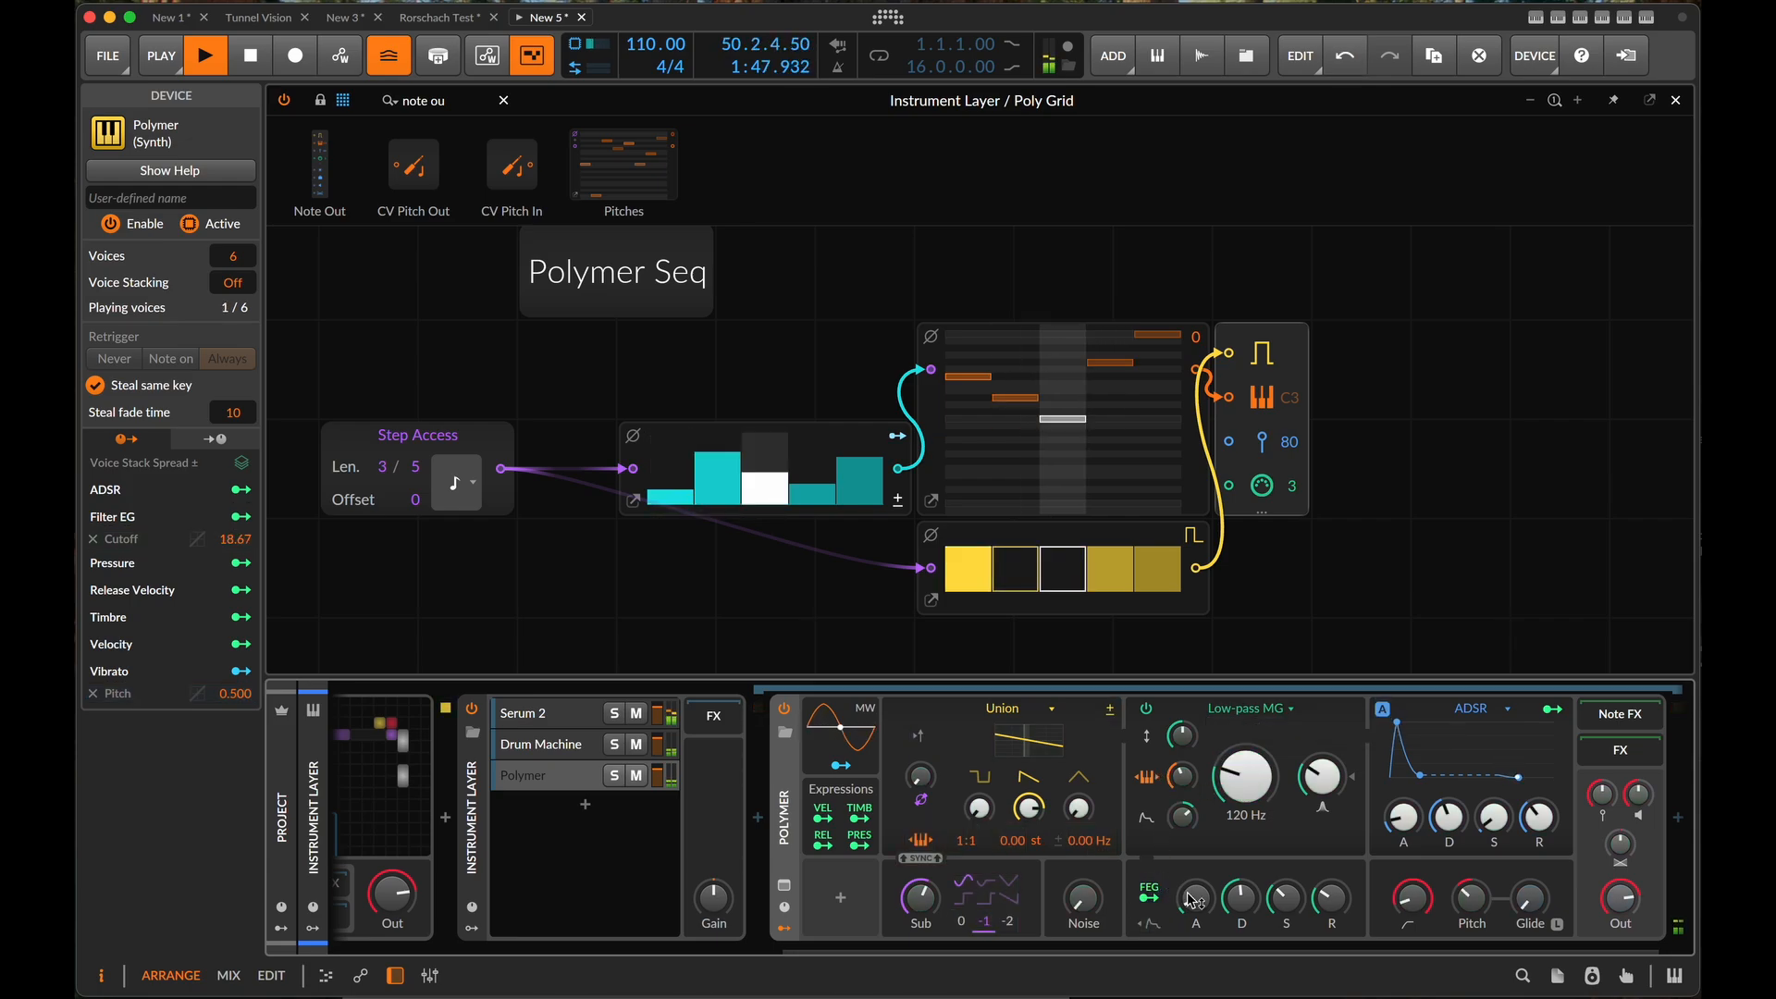
left_click_drag(1246, 802, 1246, 825)
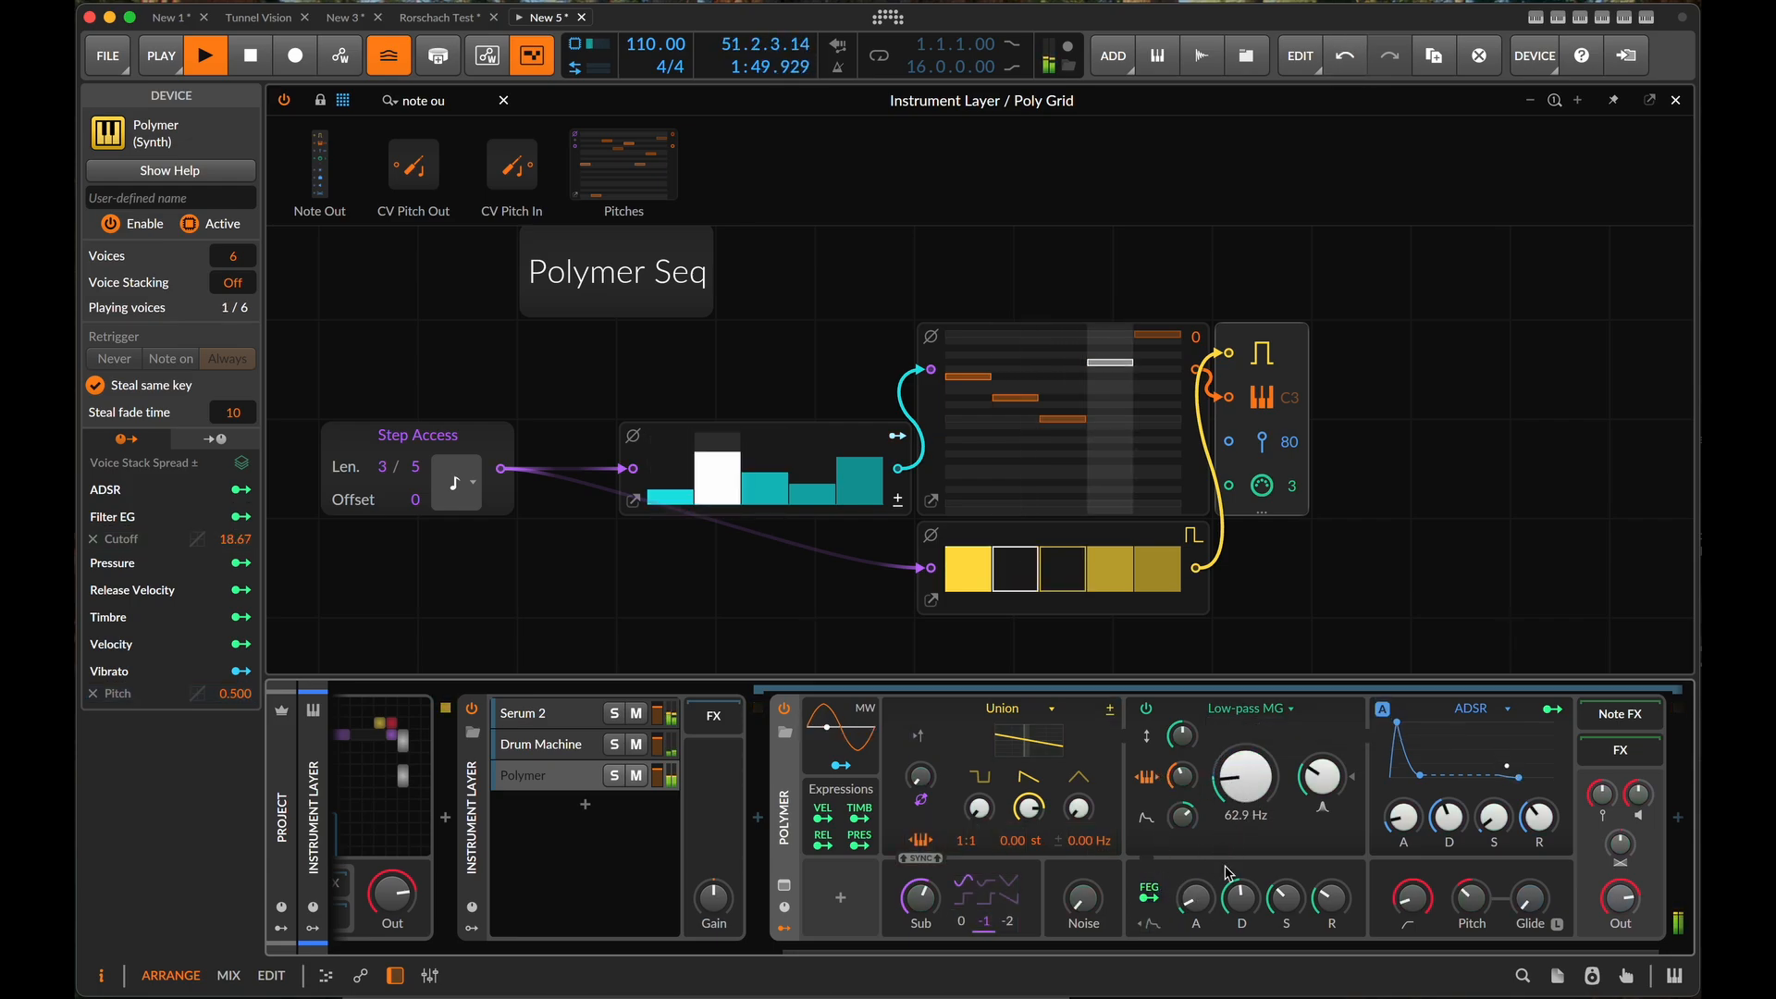
left_click_drag(1240, 899, 1285, 897)
left_click_drag(1323, 775, 1322, 769)
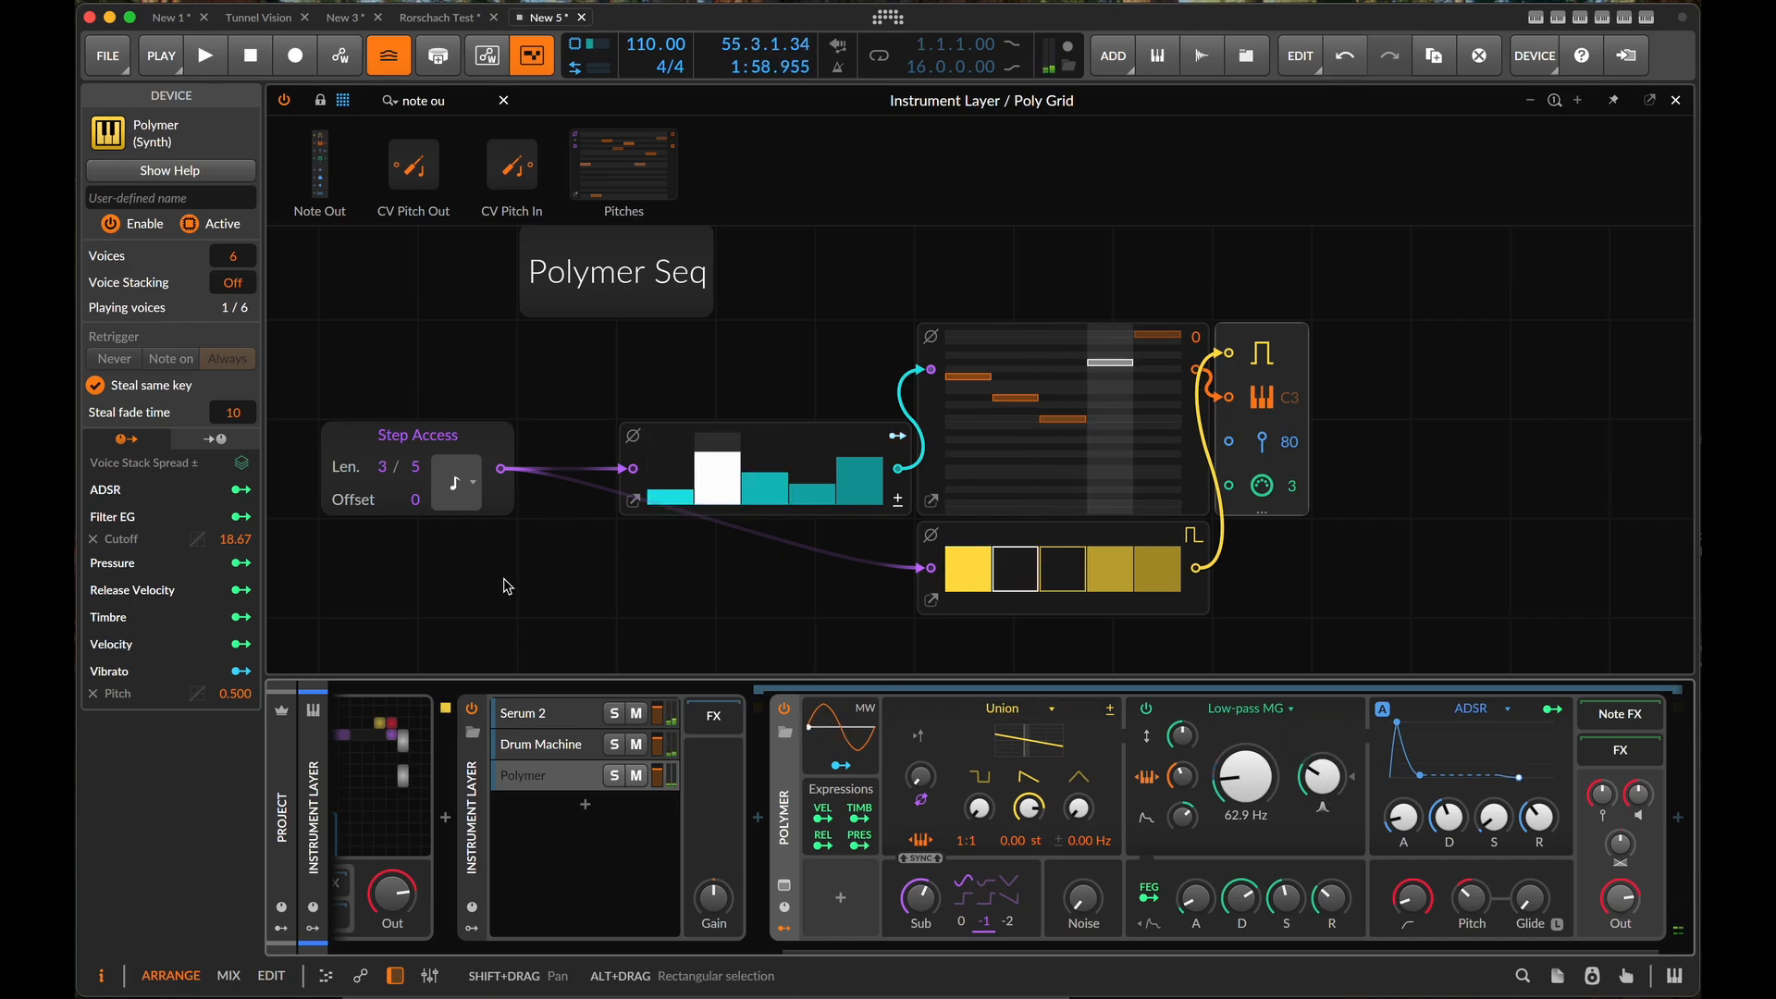
- Duplicate the Polymer sequence's Step Access module below the original and connect a Modulator Out module to the copy's output
scroll(503, 586, "left", 5)
scroll(504, 587, "down", 2)
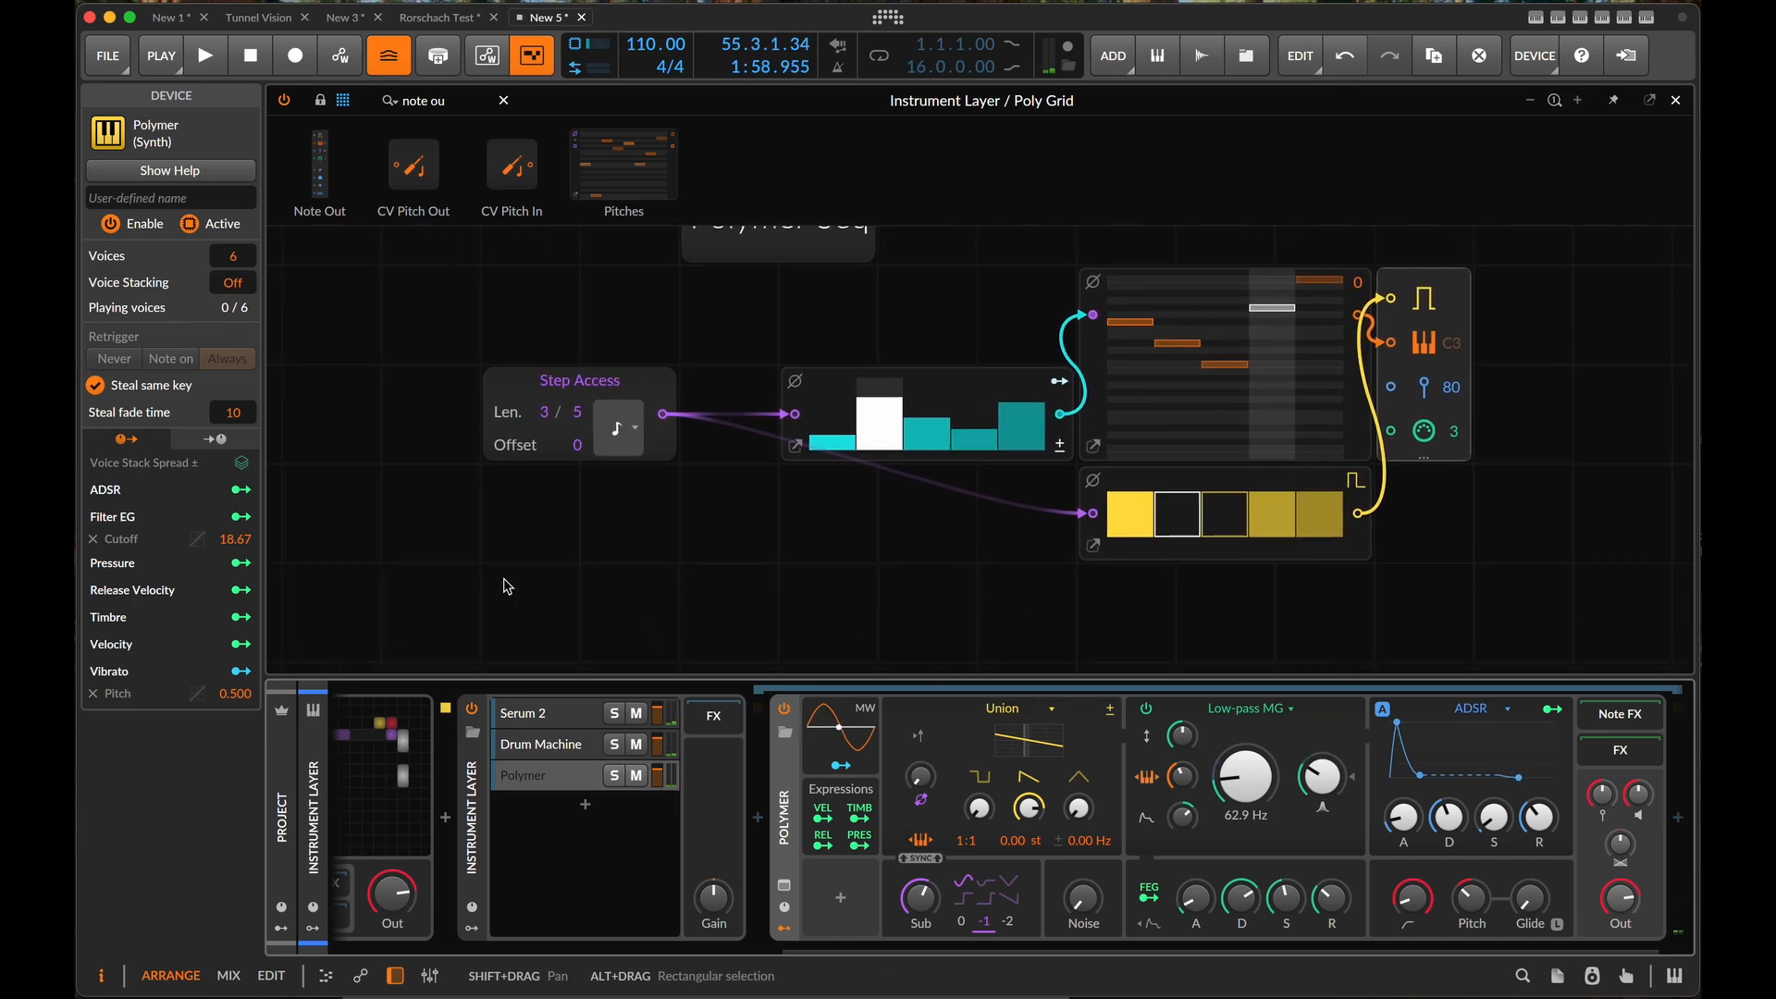
left_click(592, 389)
key("super+d")
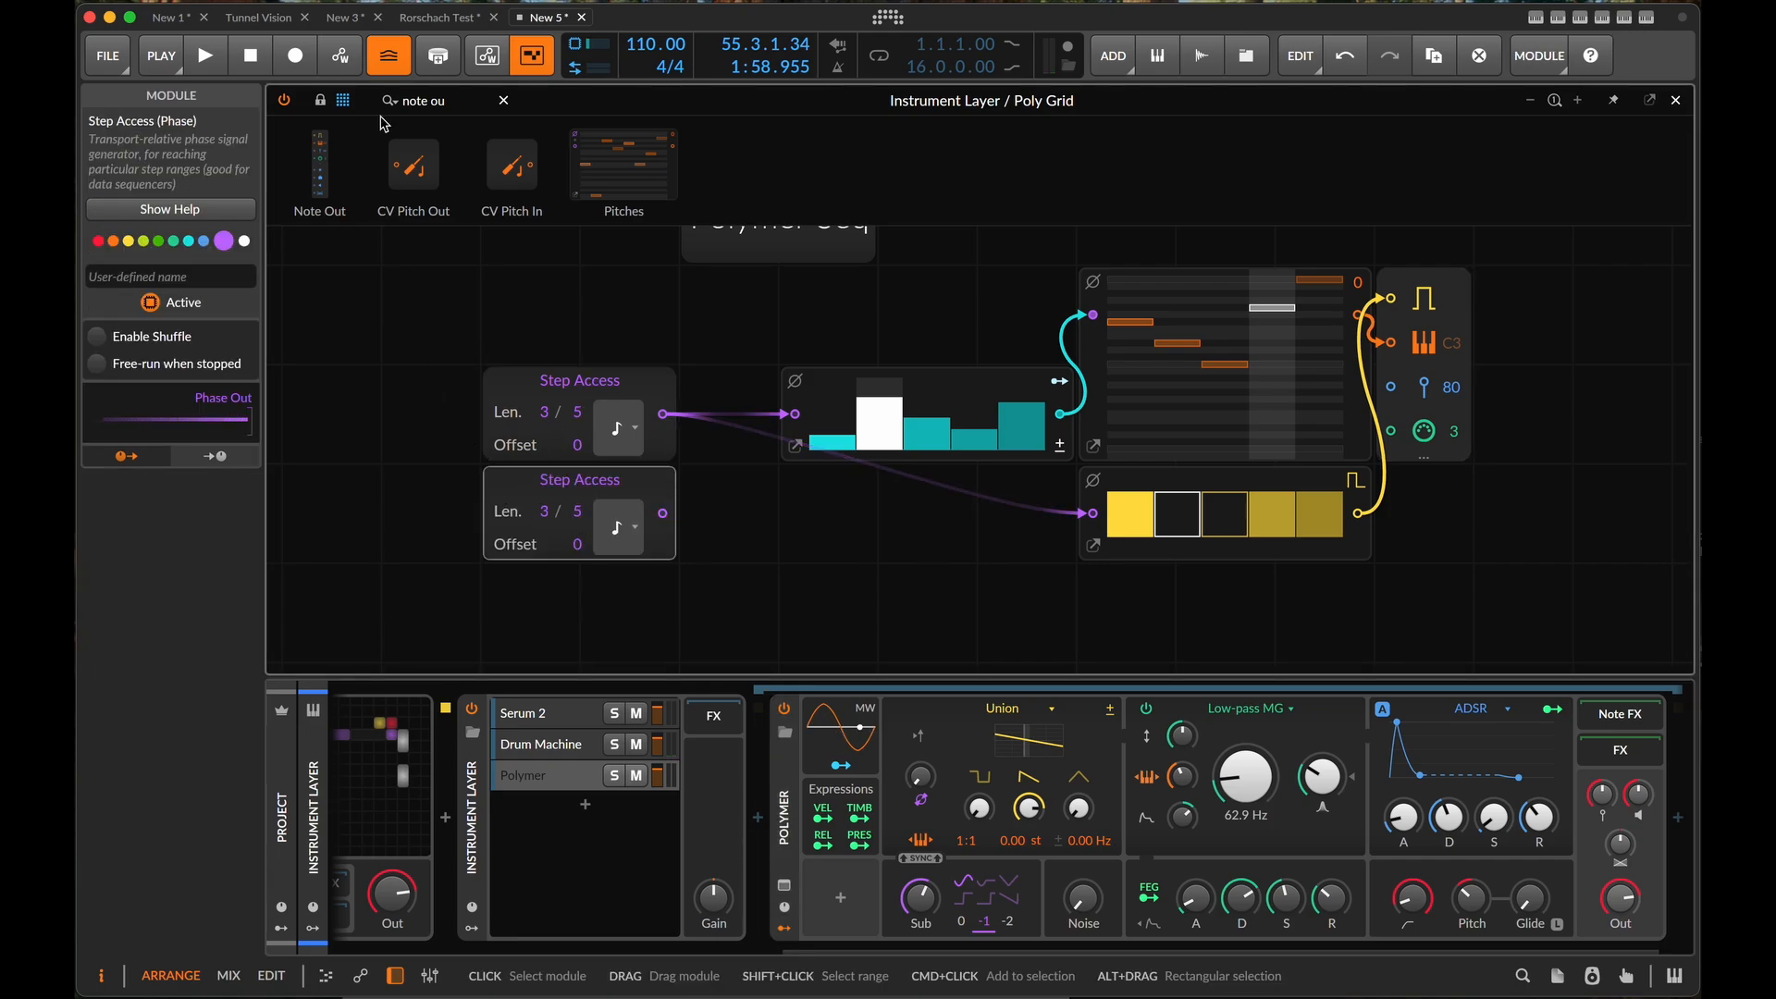
left_click(465, 99)
type("mod")
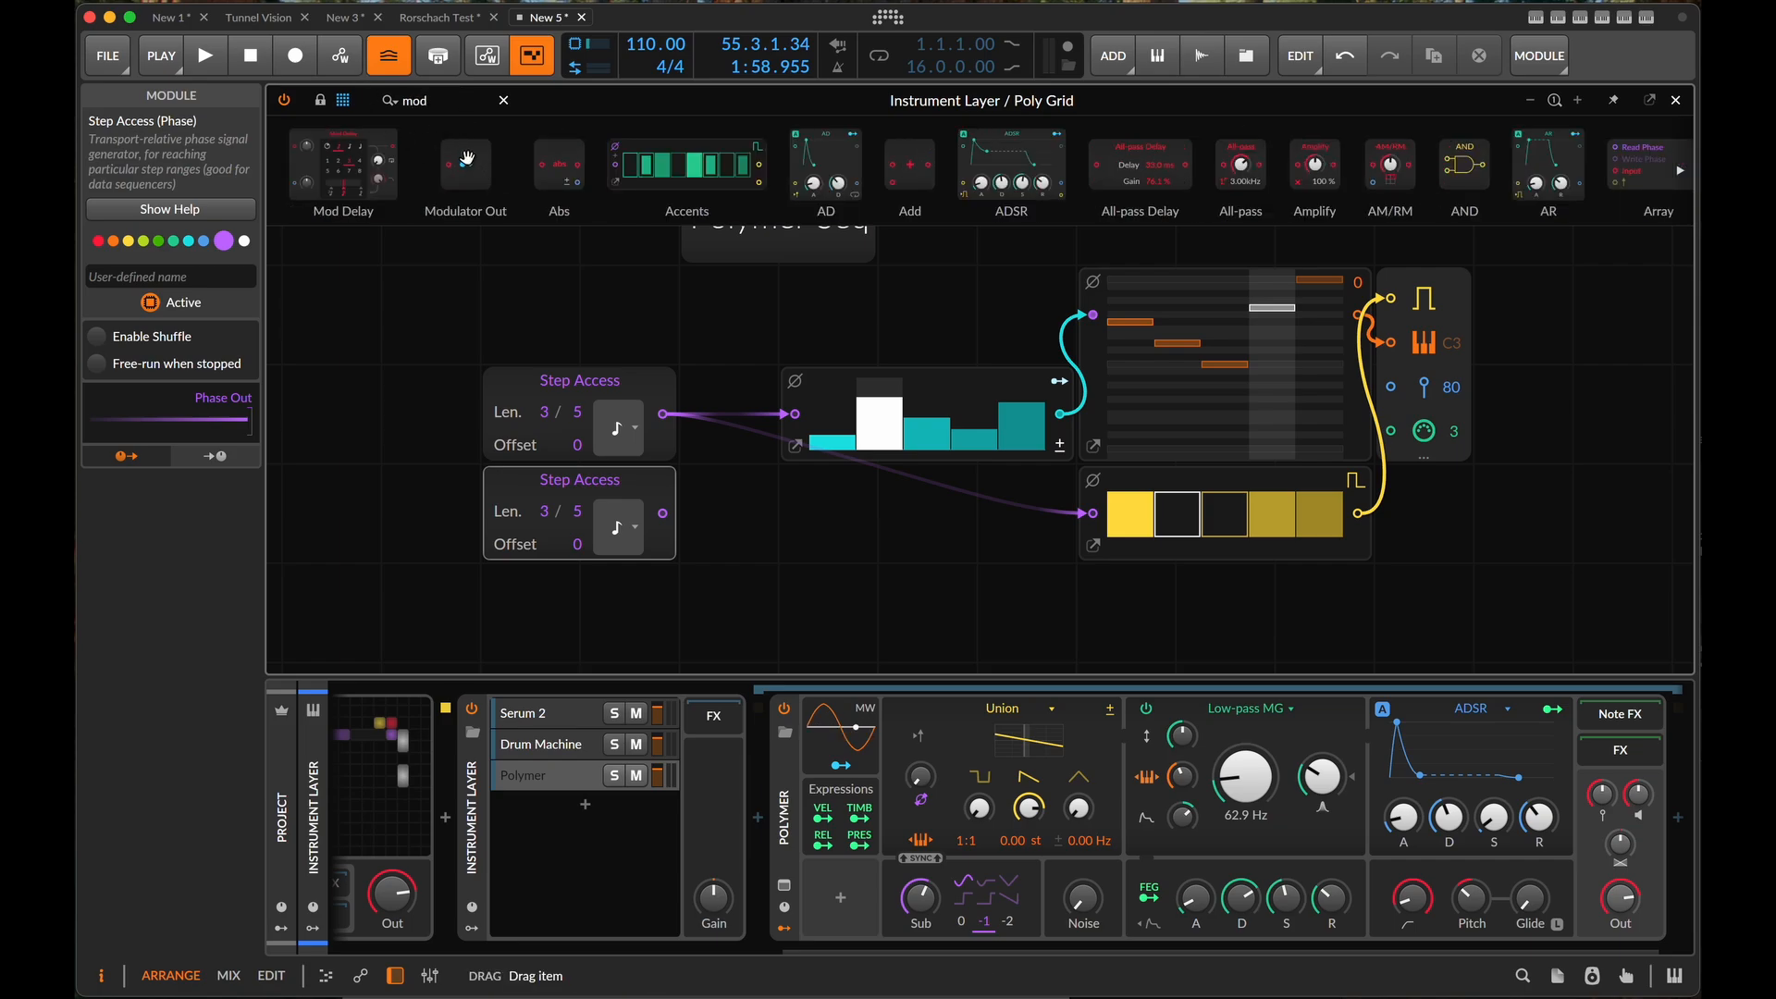
left_click_drag(467, 158, 666, 513)
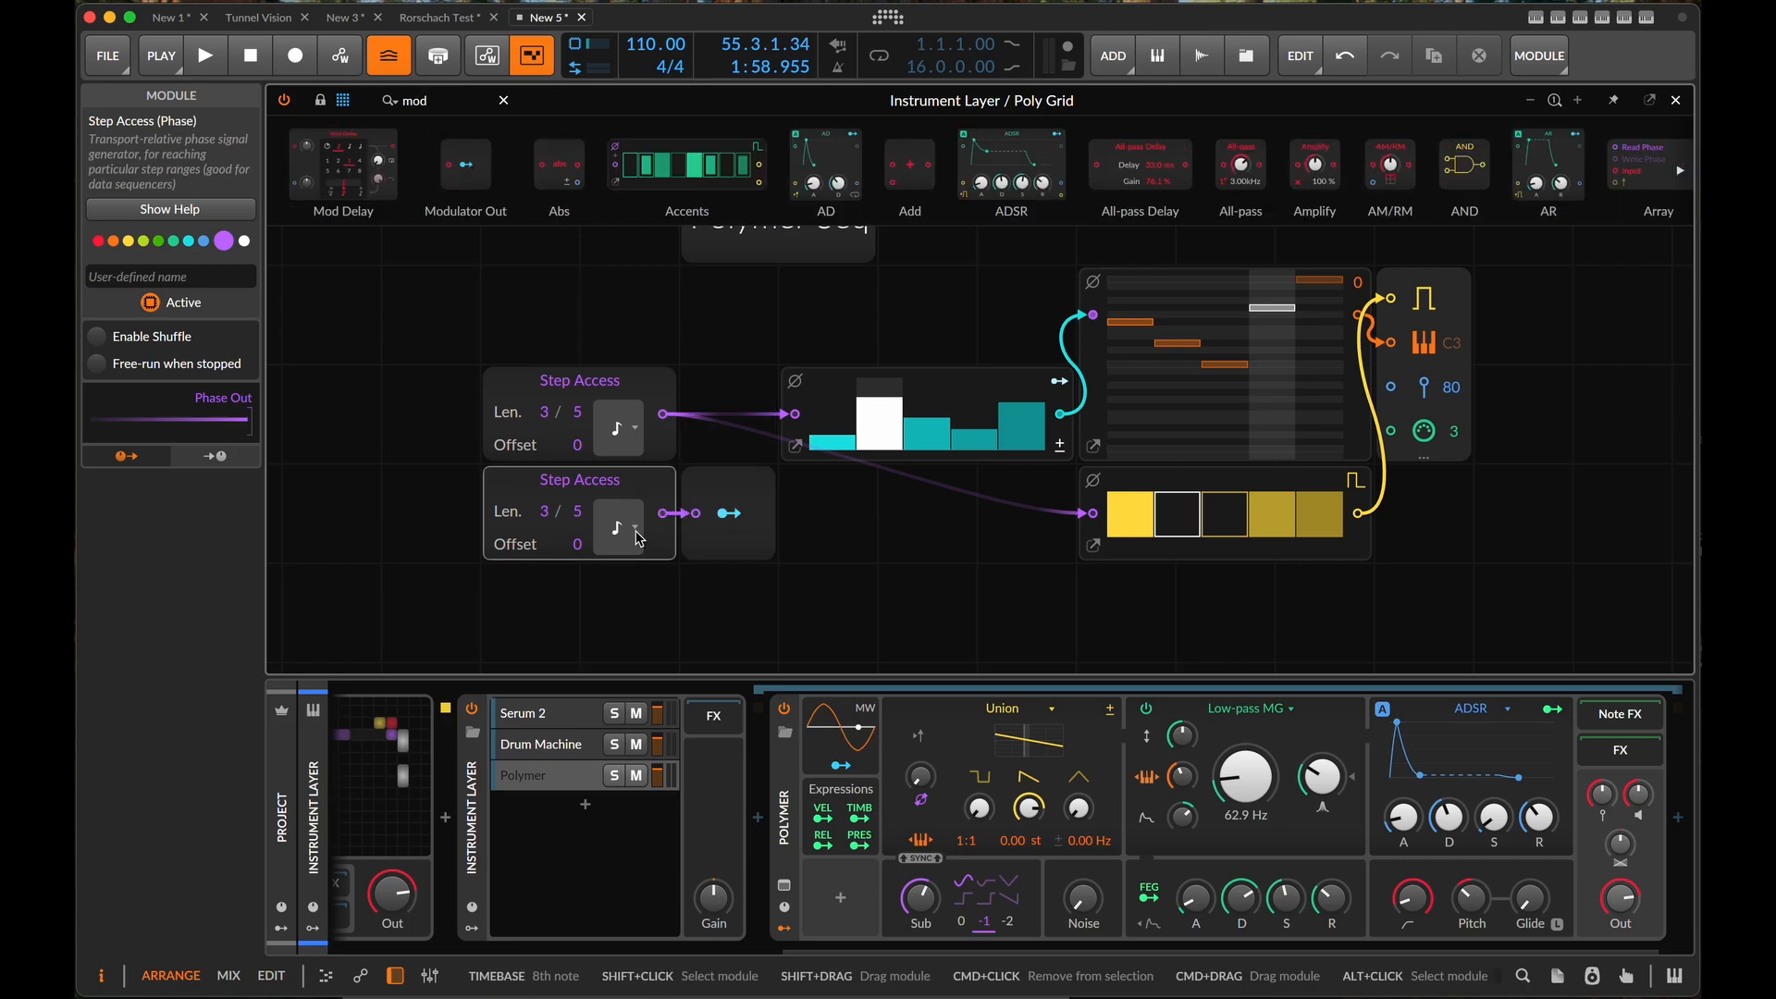
- Set the duplicated Step Access timebase to quarter note, and modulate the original's length by 2.000 with its Modulator Out
left_click(638, 544)
left_click(678, 618)
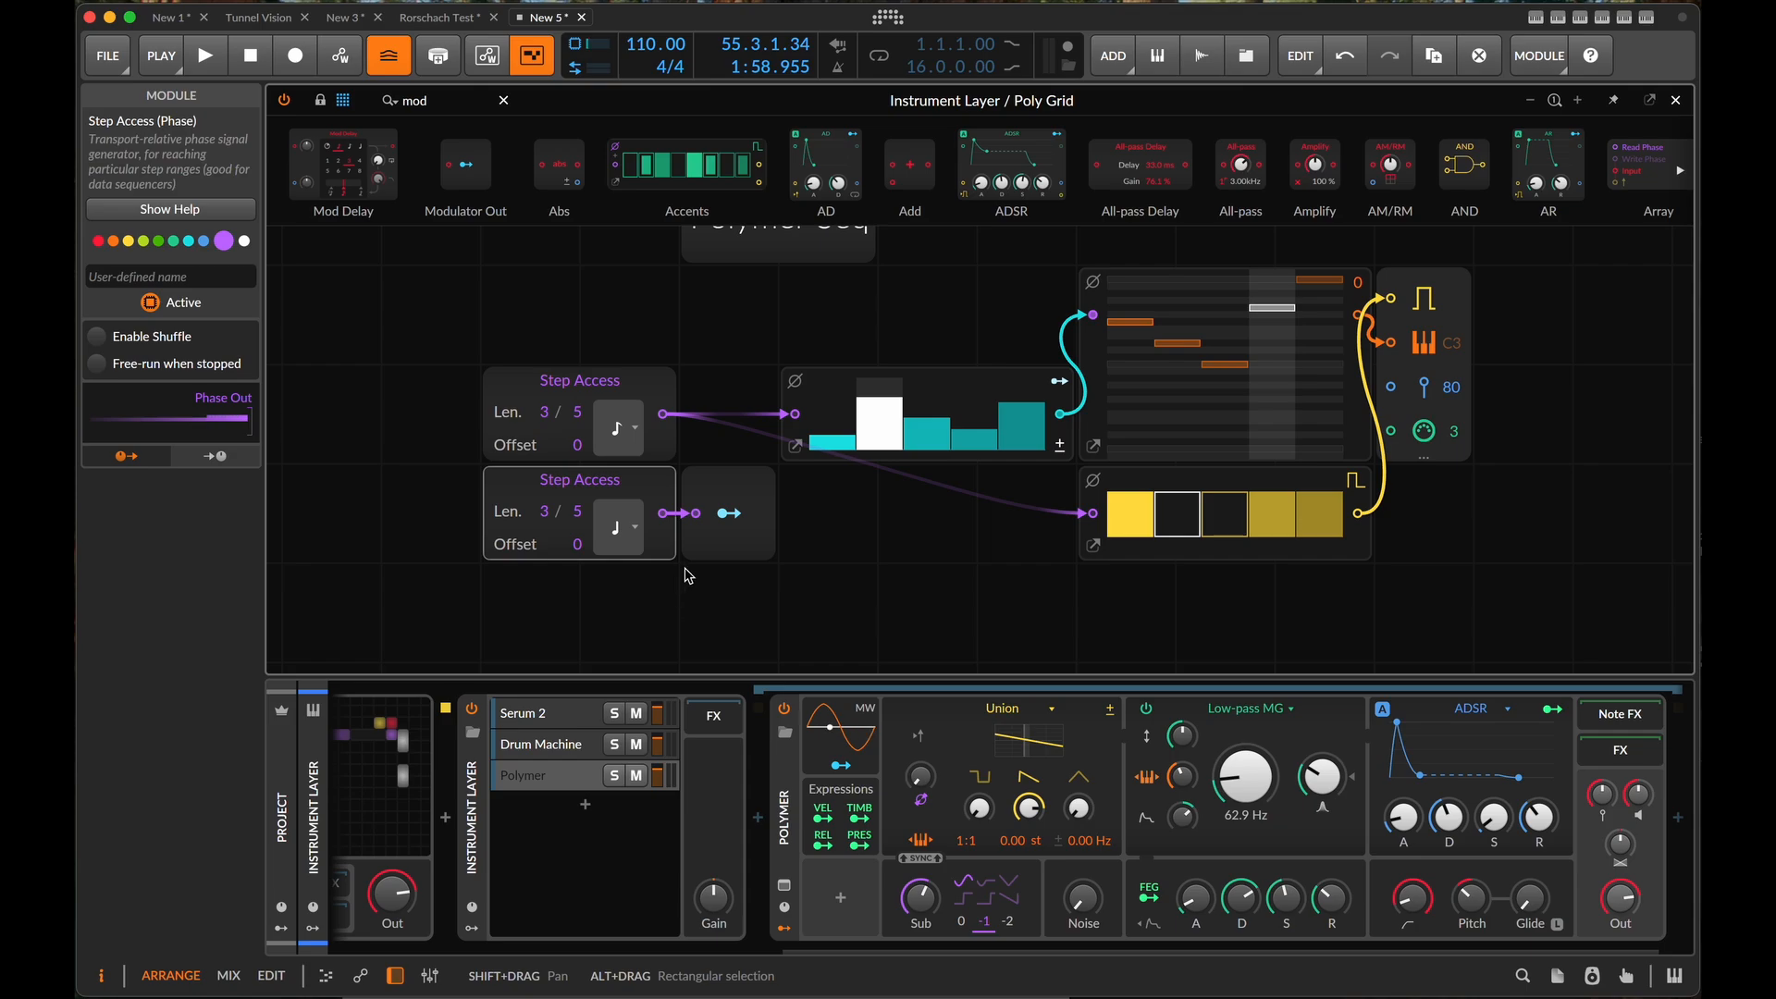
left_click(729, 523)
left_click_drag(555, 412, 555, 351)
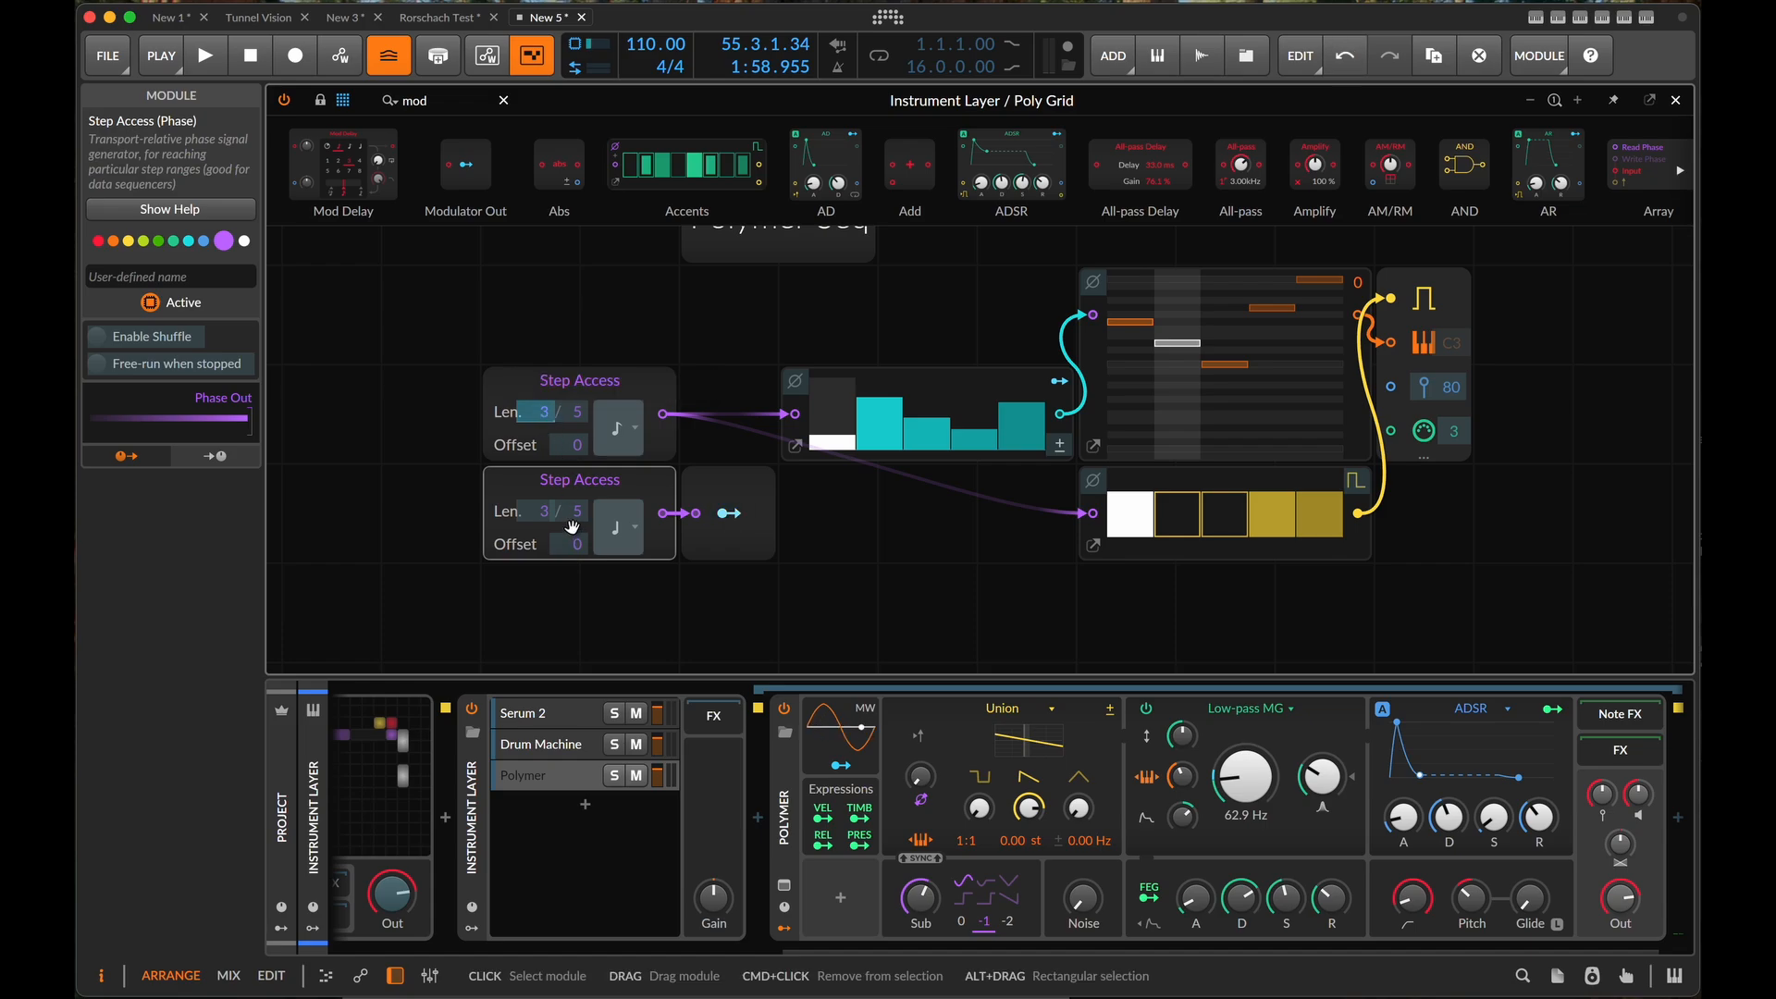
left_click(433, 420)
left_click_drag(431, 420, 412, 310)
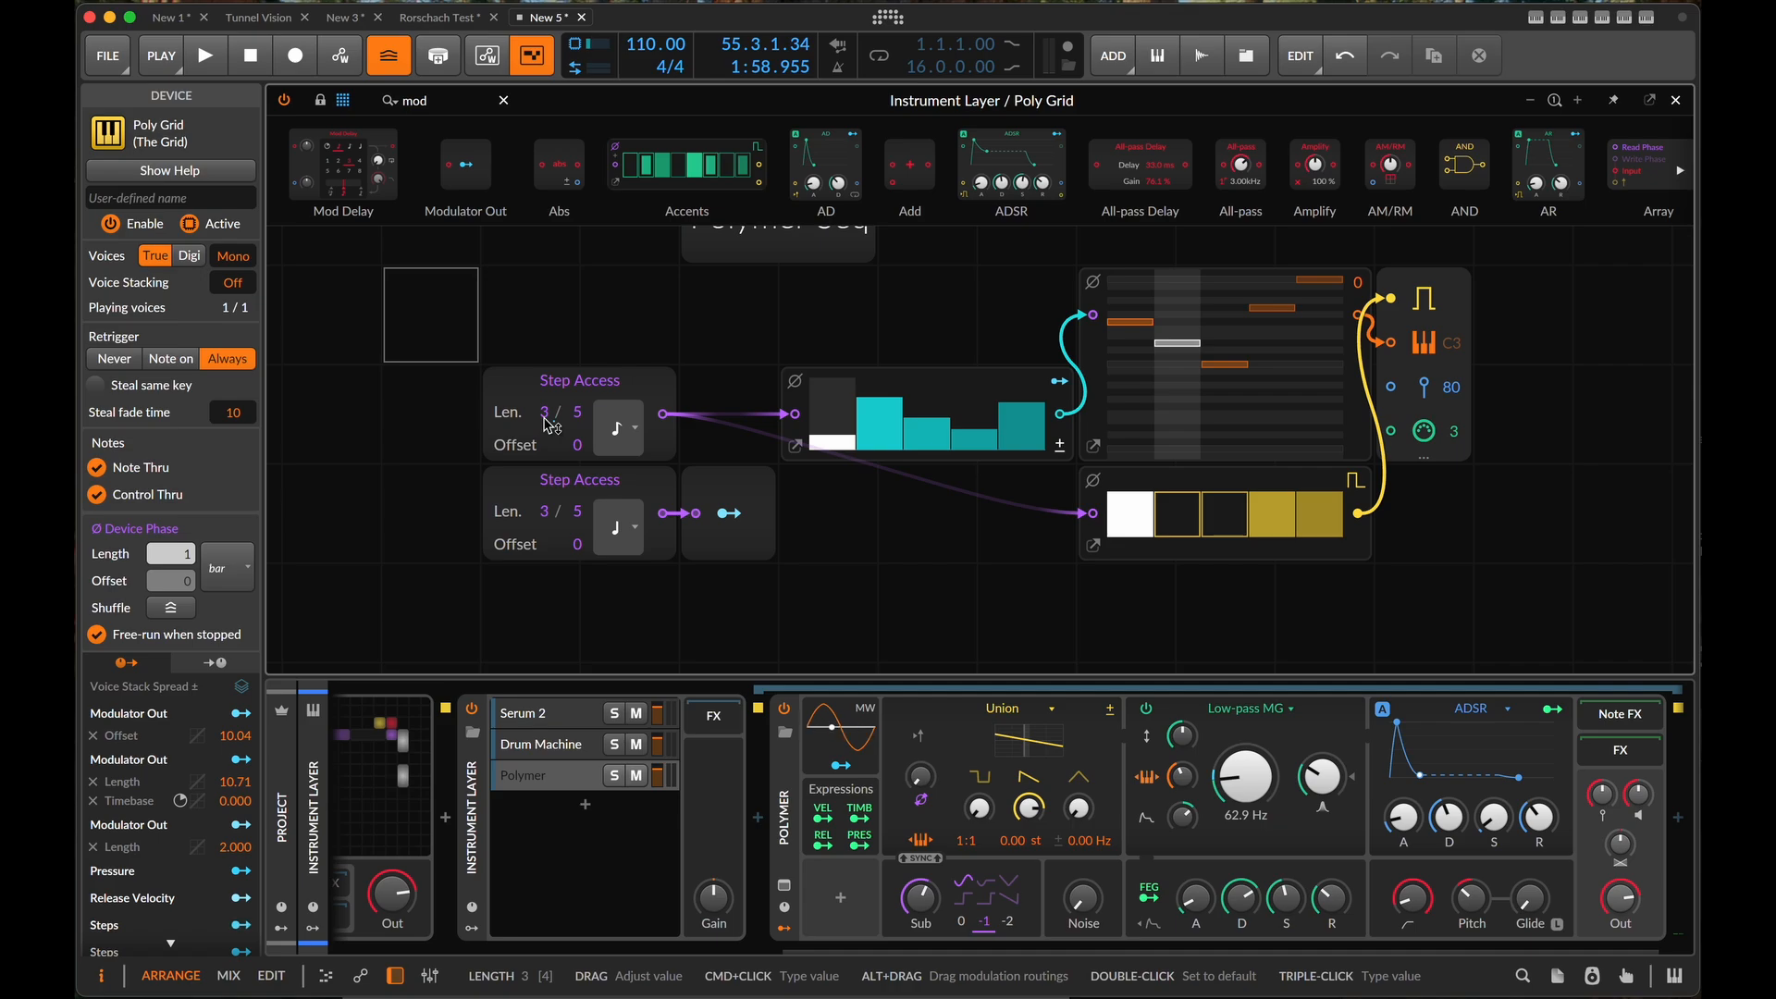
key("space")
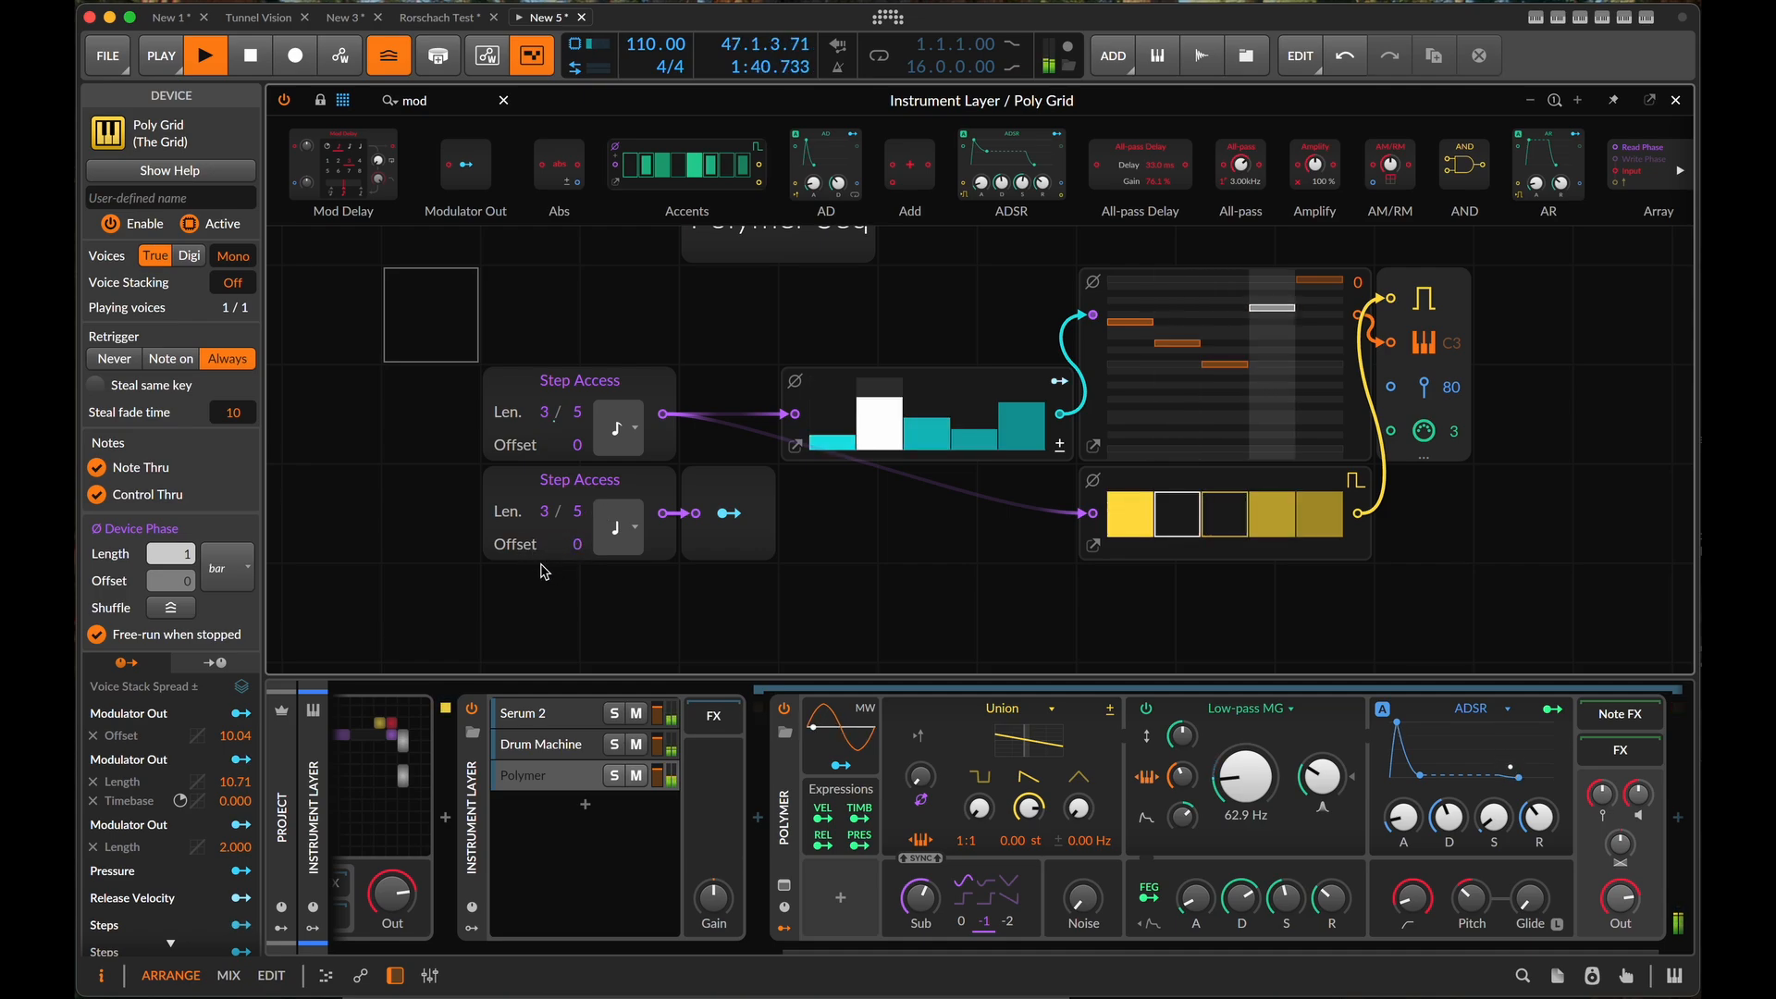
key("space")
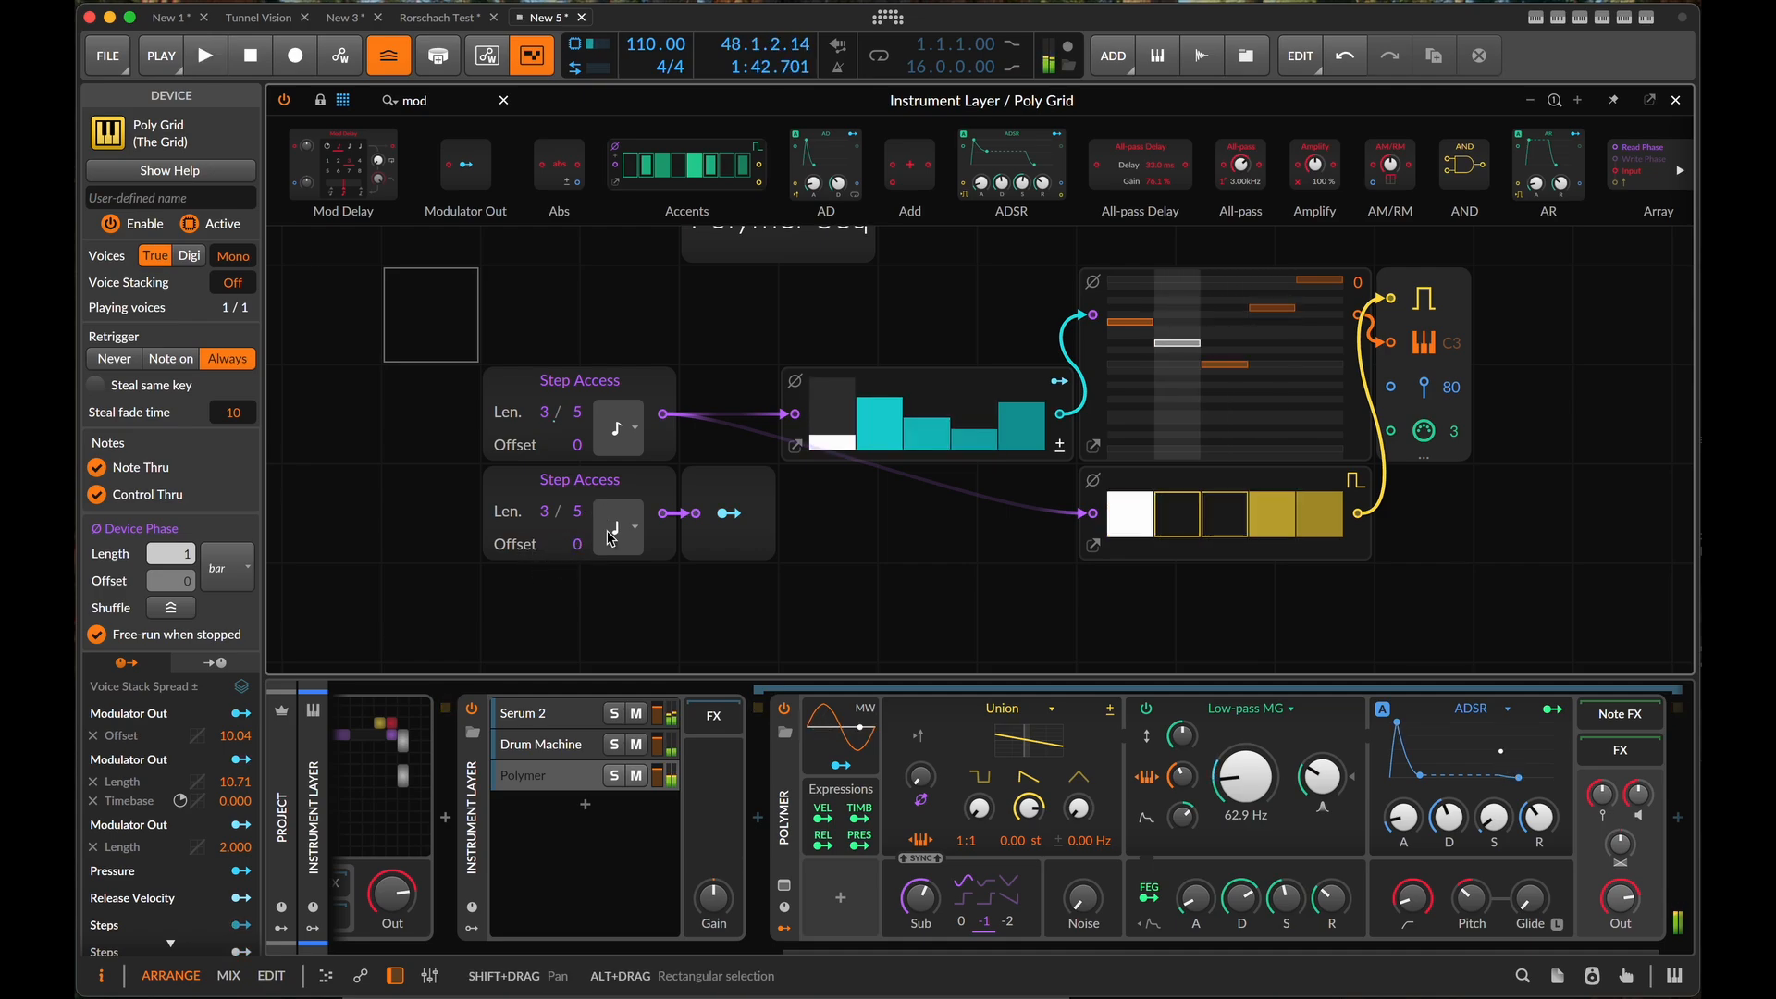
- Duplicate the lower Step Access and its Modulator Out together as a third row beneath them
left_click_drag(828, 495, 544, 532)
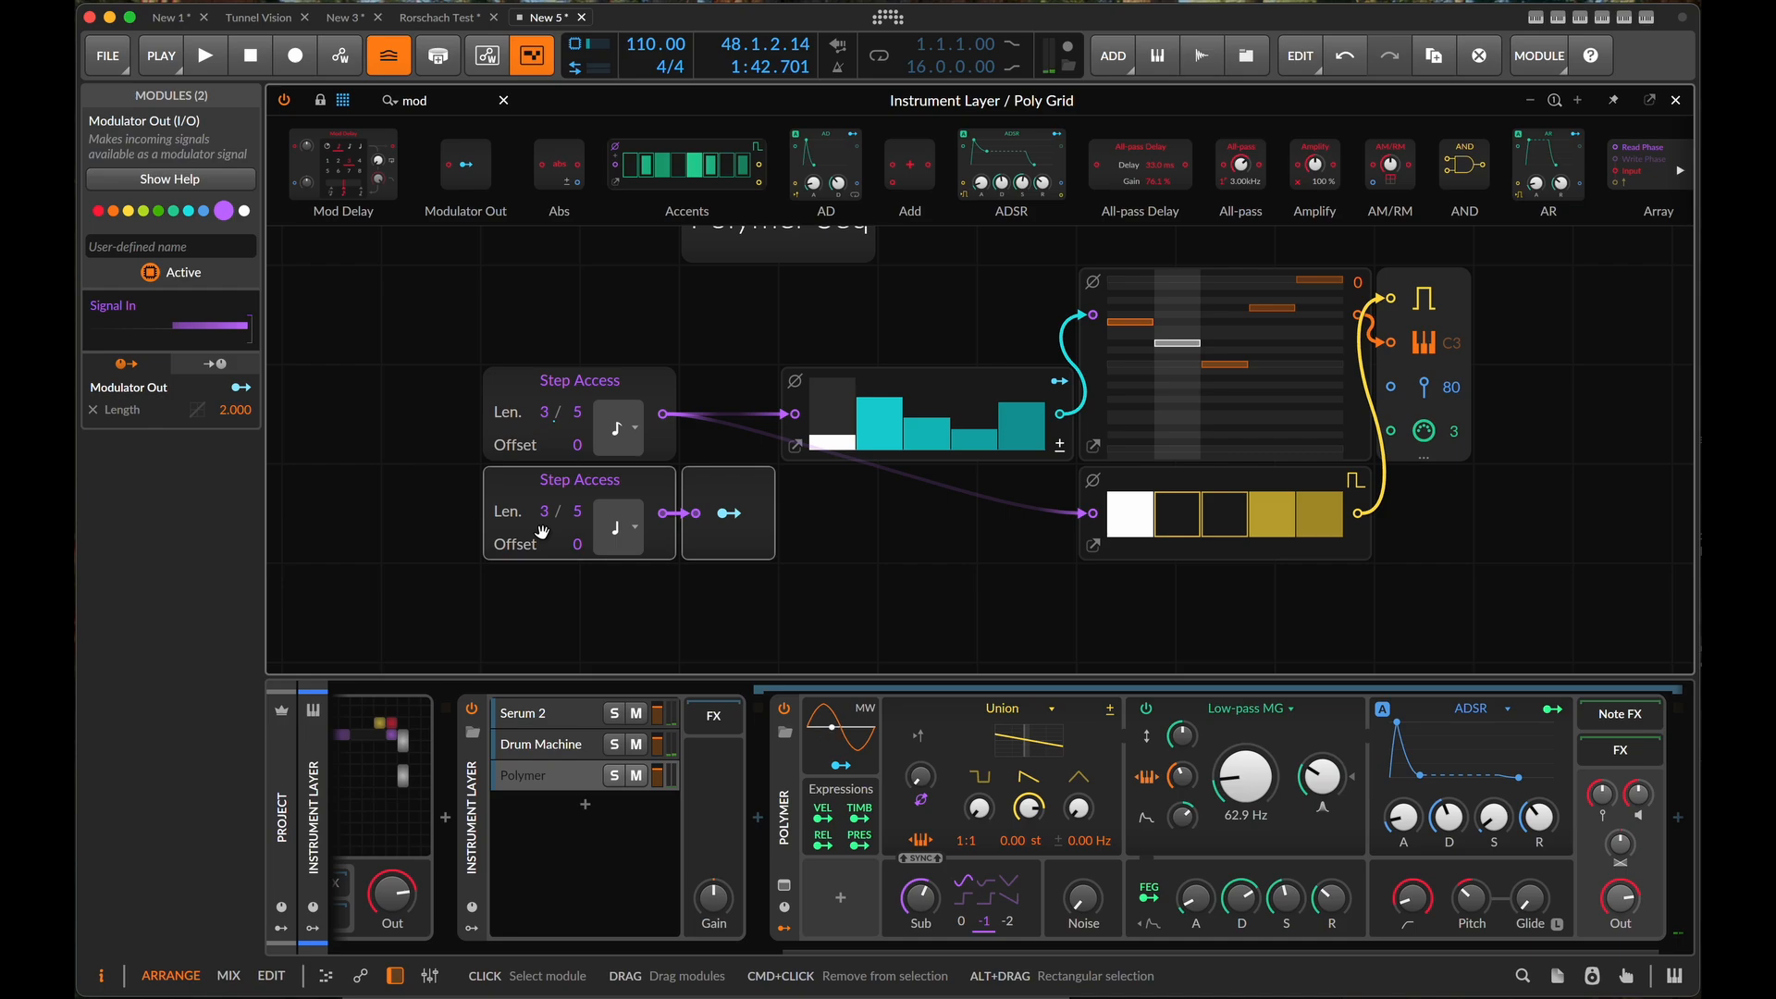
key("super+d")
scroll(581, 616, "down", 1)
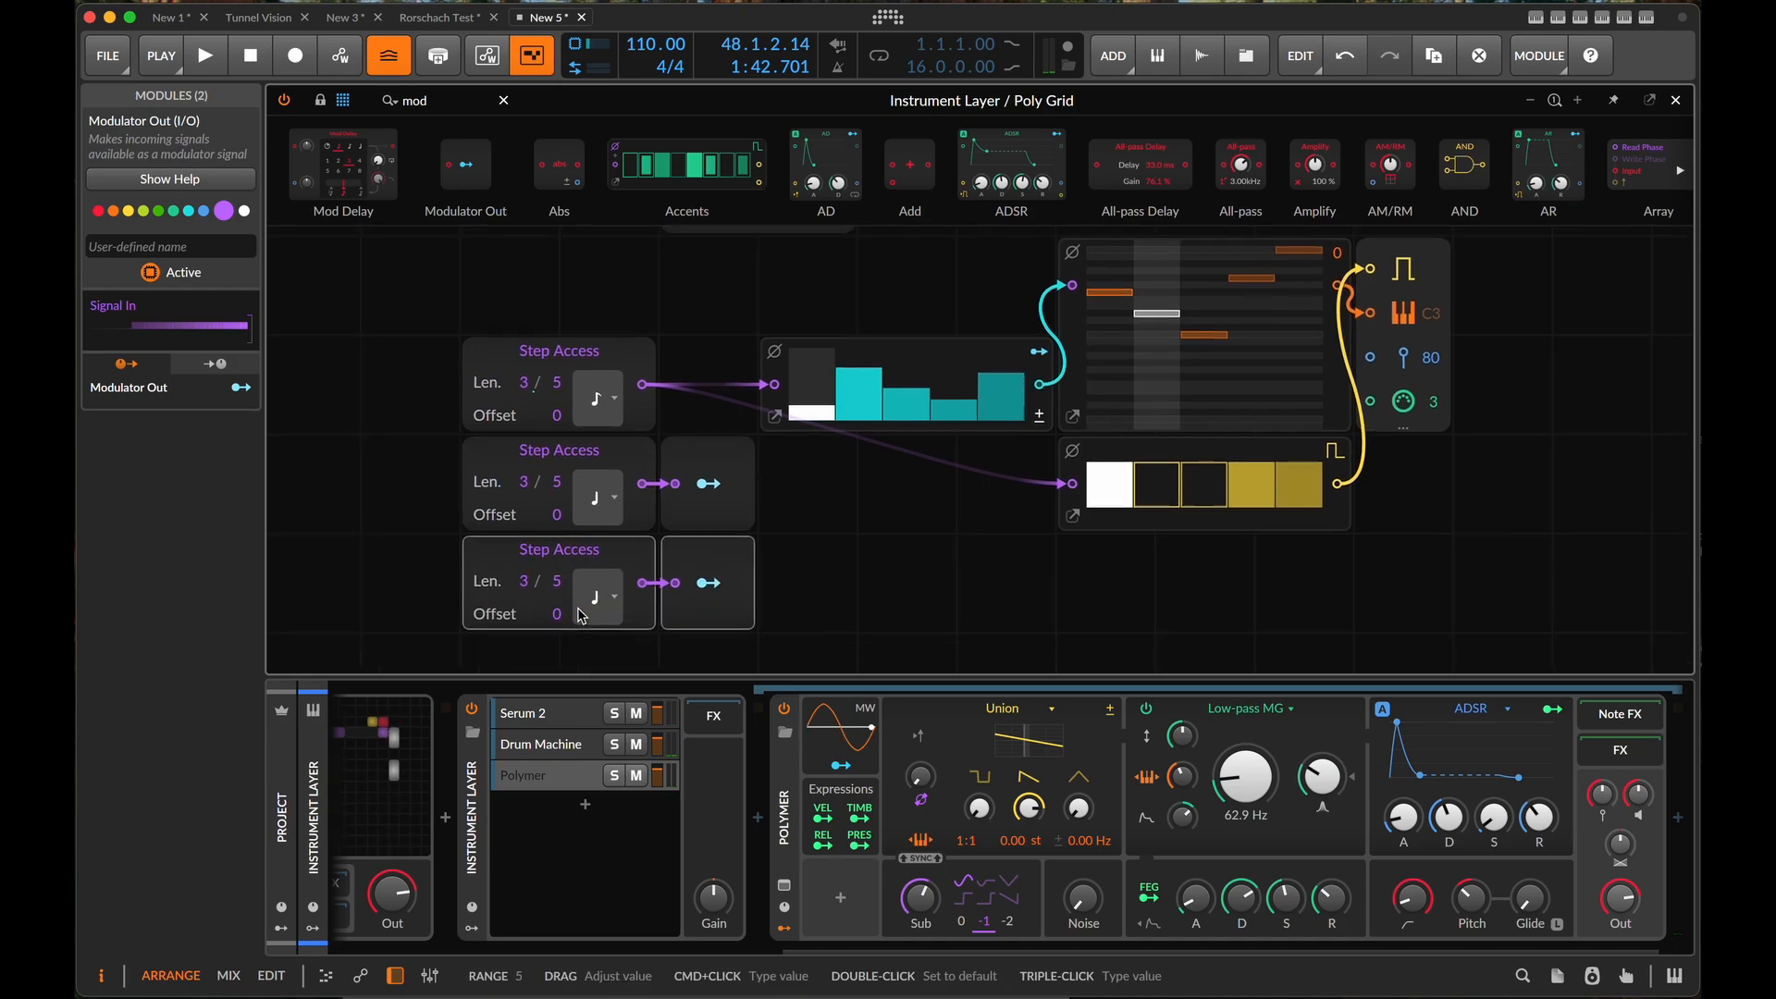
scroll(581, 616, "down", 1)
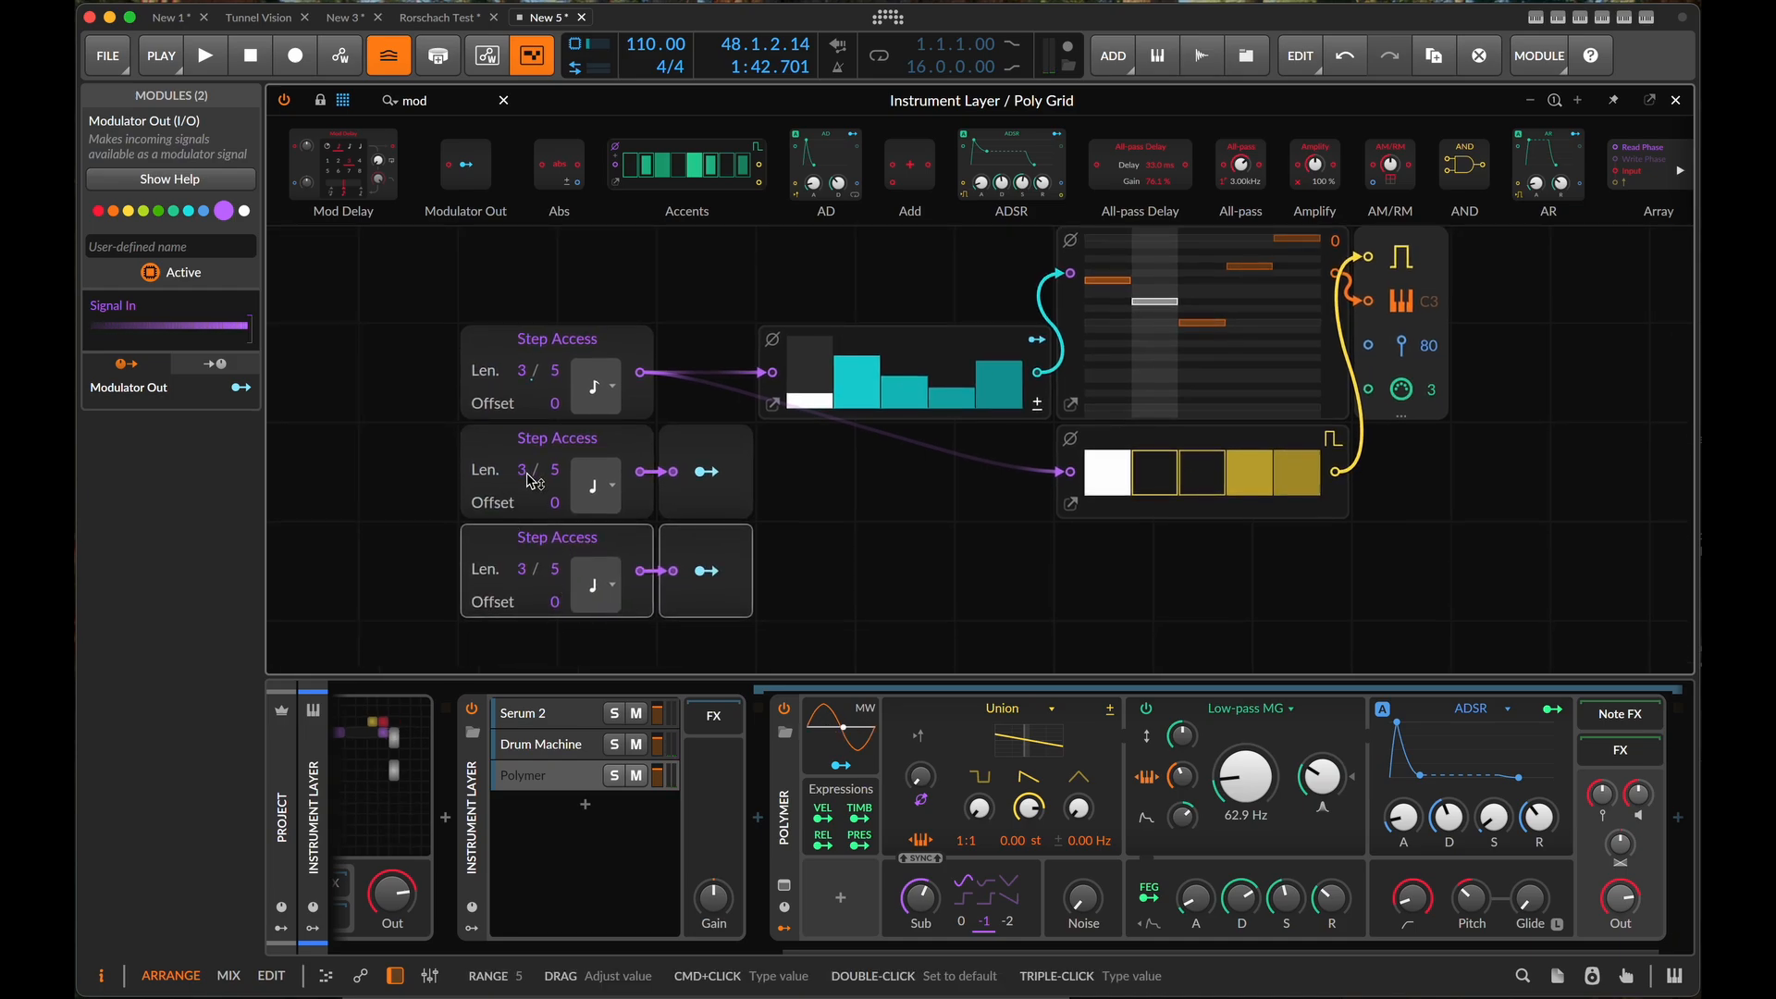
- Set the second Step Access length to 4, and give the third a length of 5 and an 8th note timebase
left_click_drag(532, 480, 514, 478)
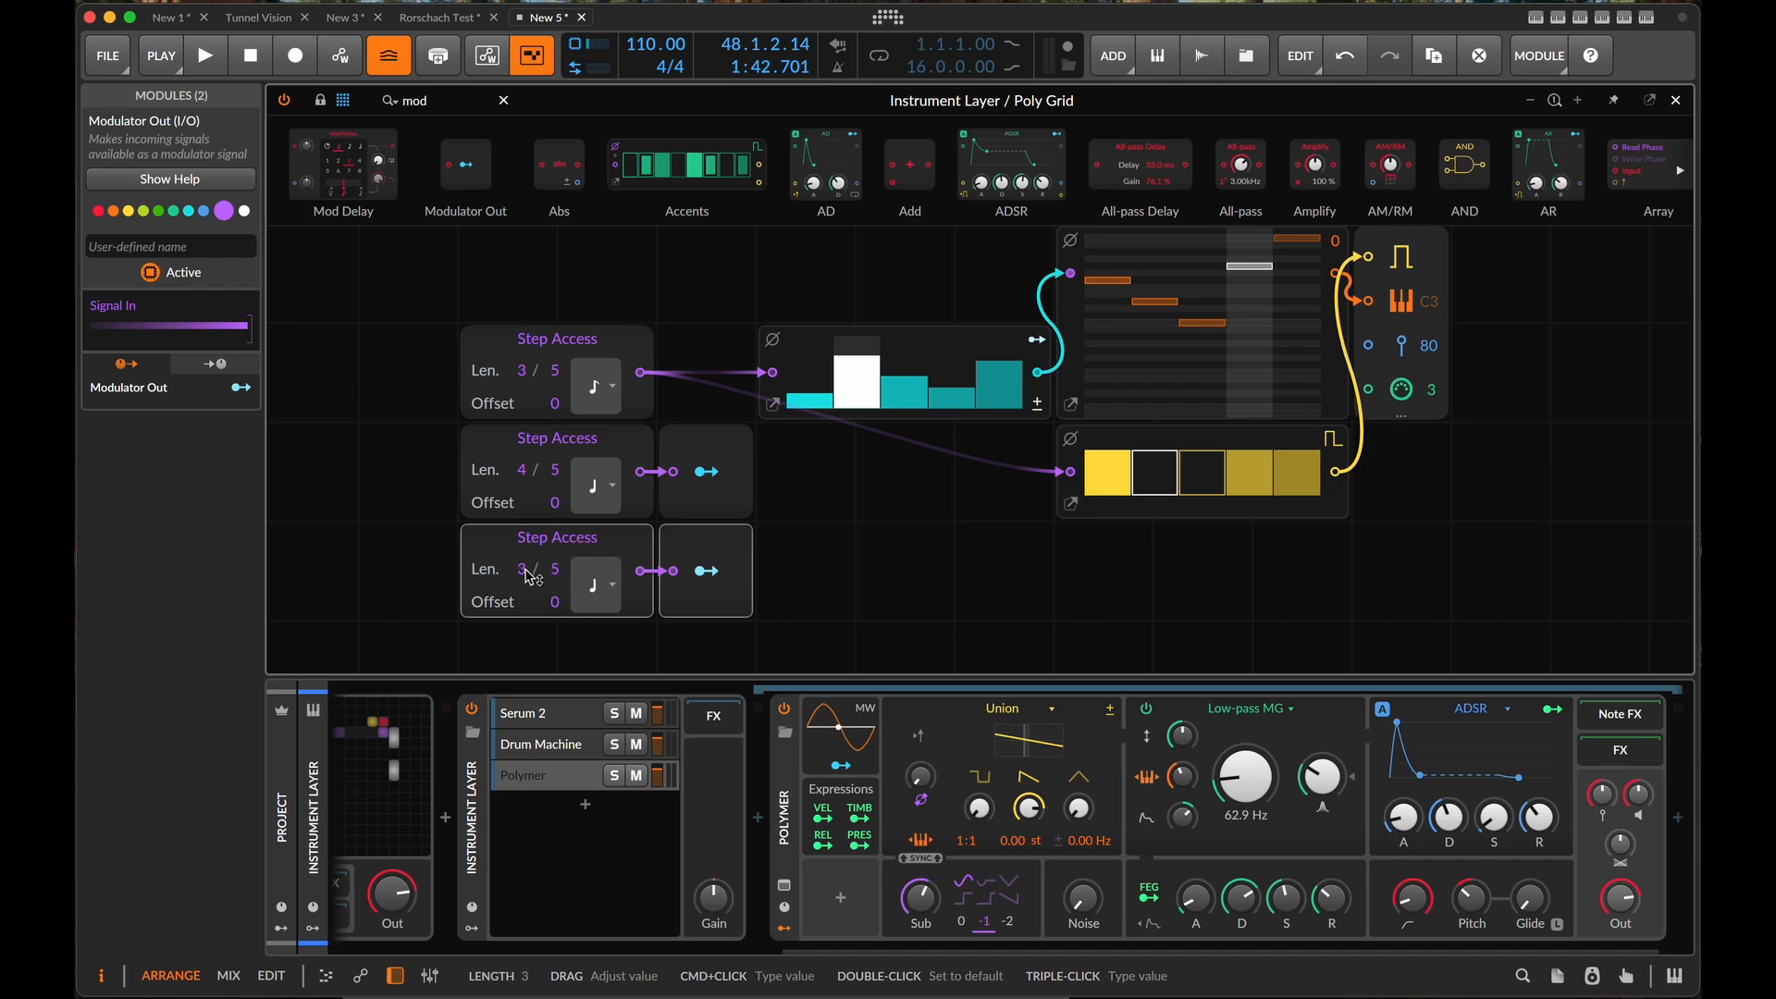
left_click_drag(529, 577, 529, 577)
left_click(603, 584)
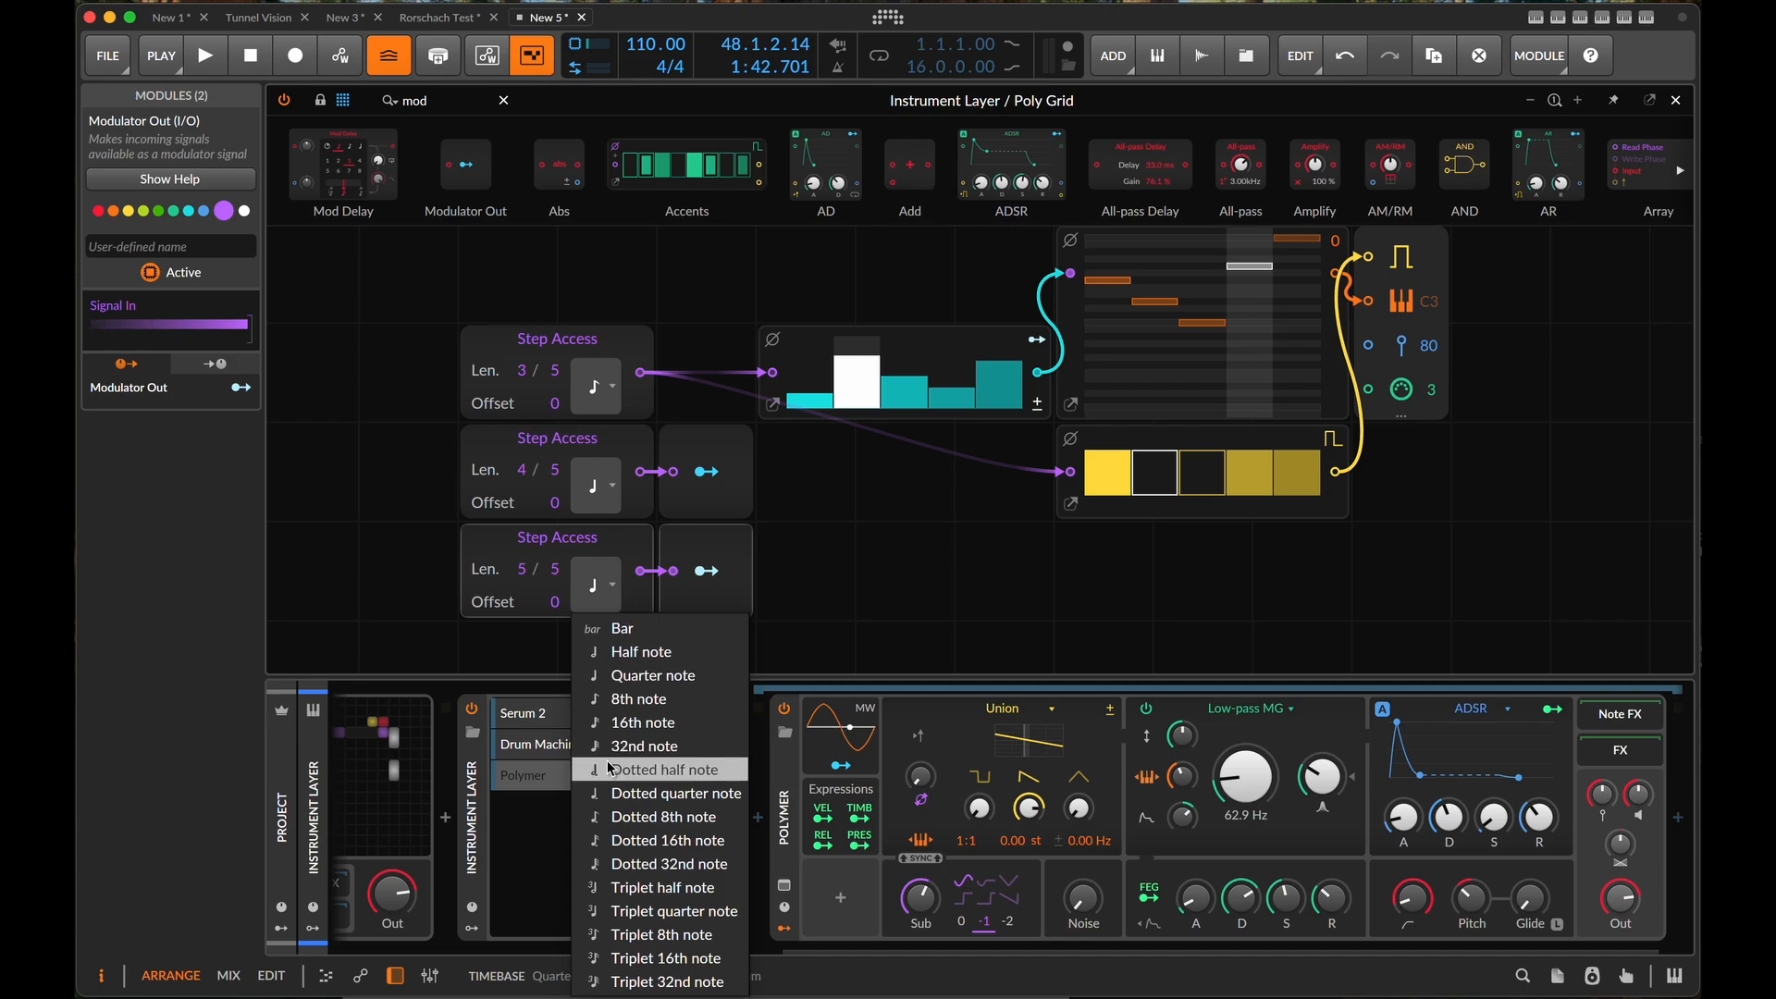
left_click(666, 700)
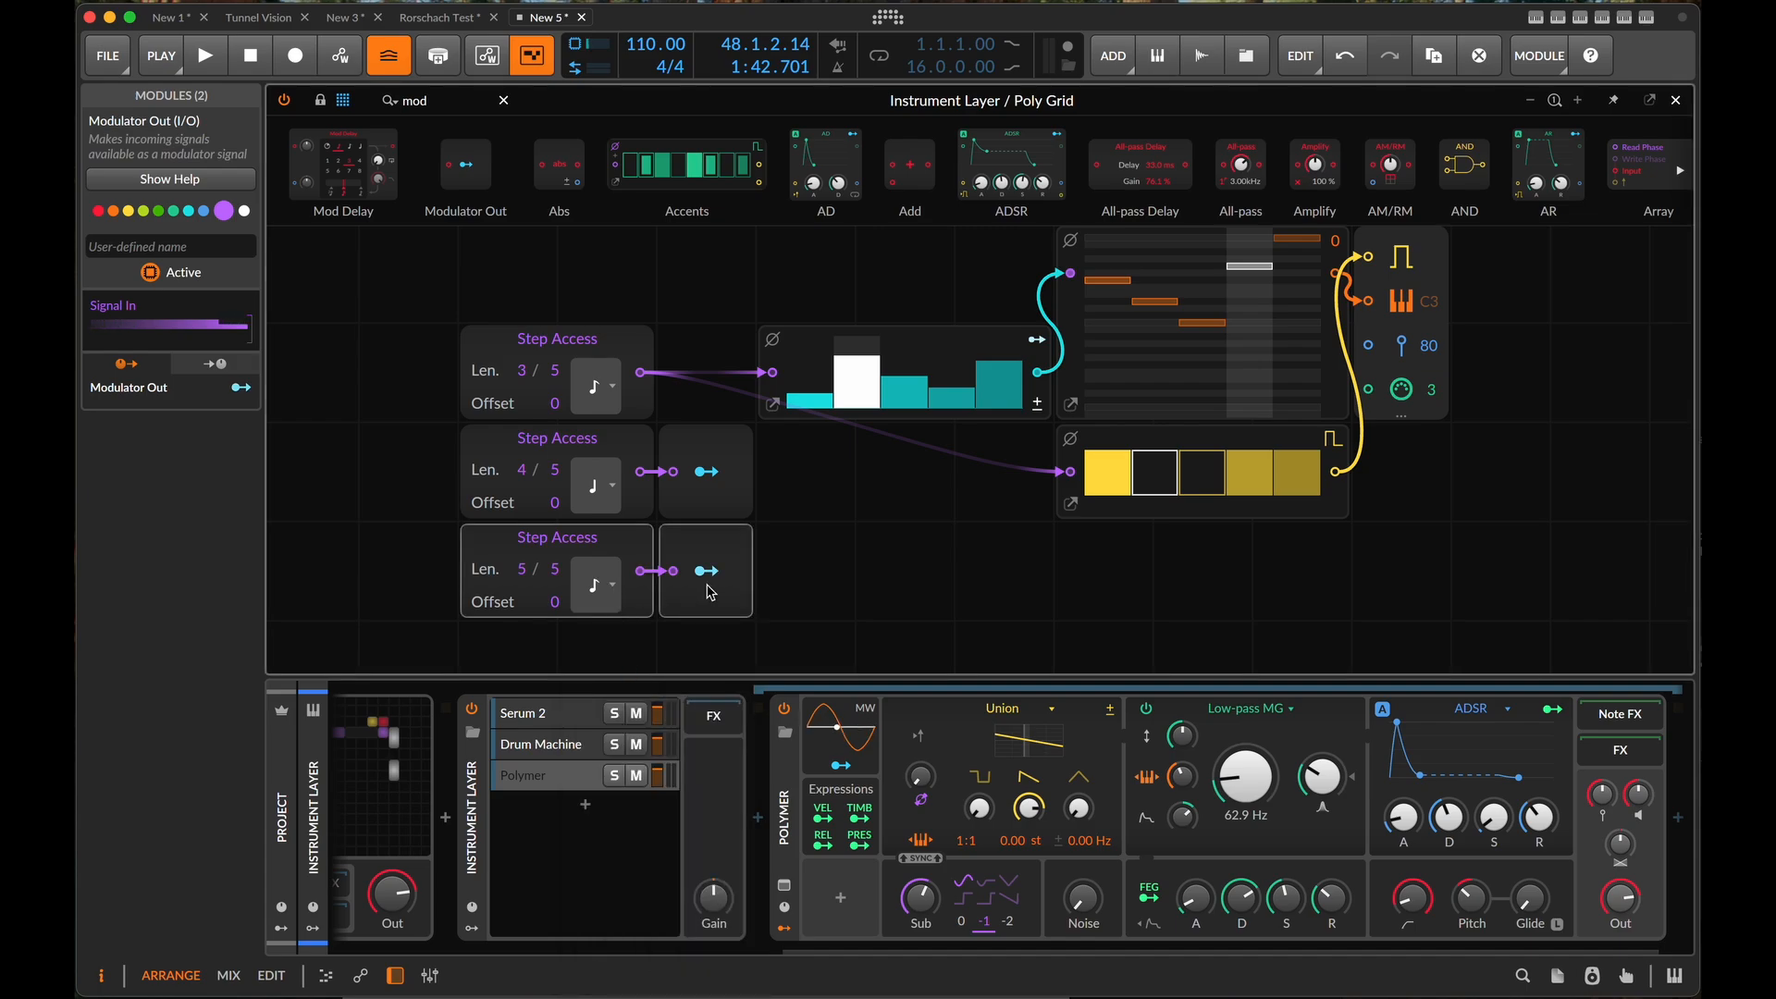
- Modulate the first Step Access's offset by 2.000 with the third row's Modulator Out, and audition the sequence
left_click(707, 572)
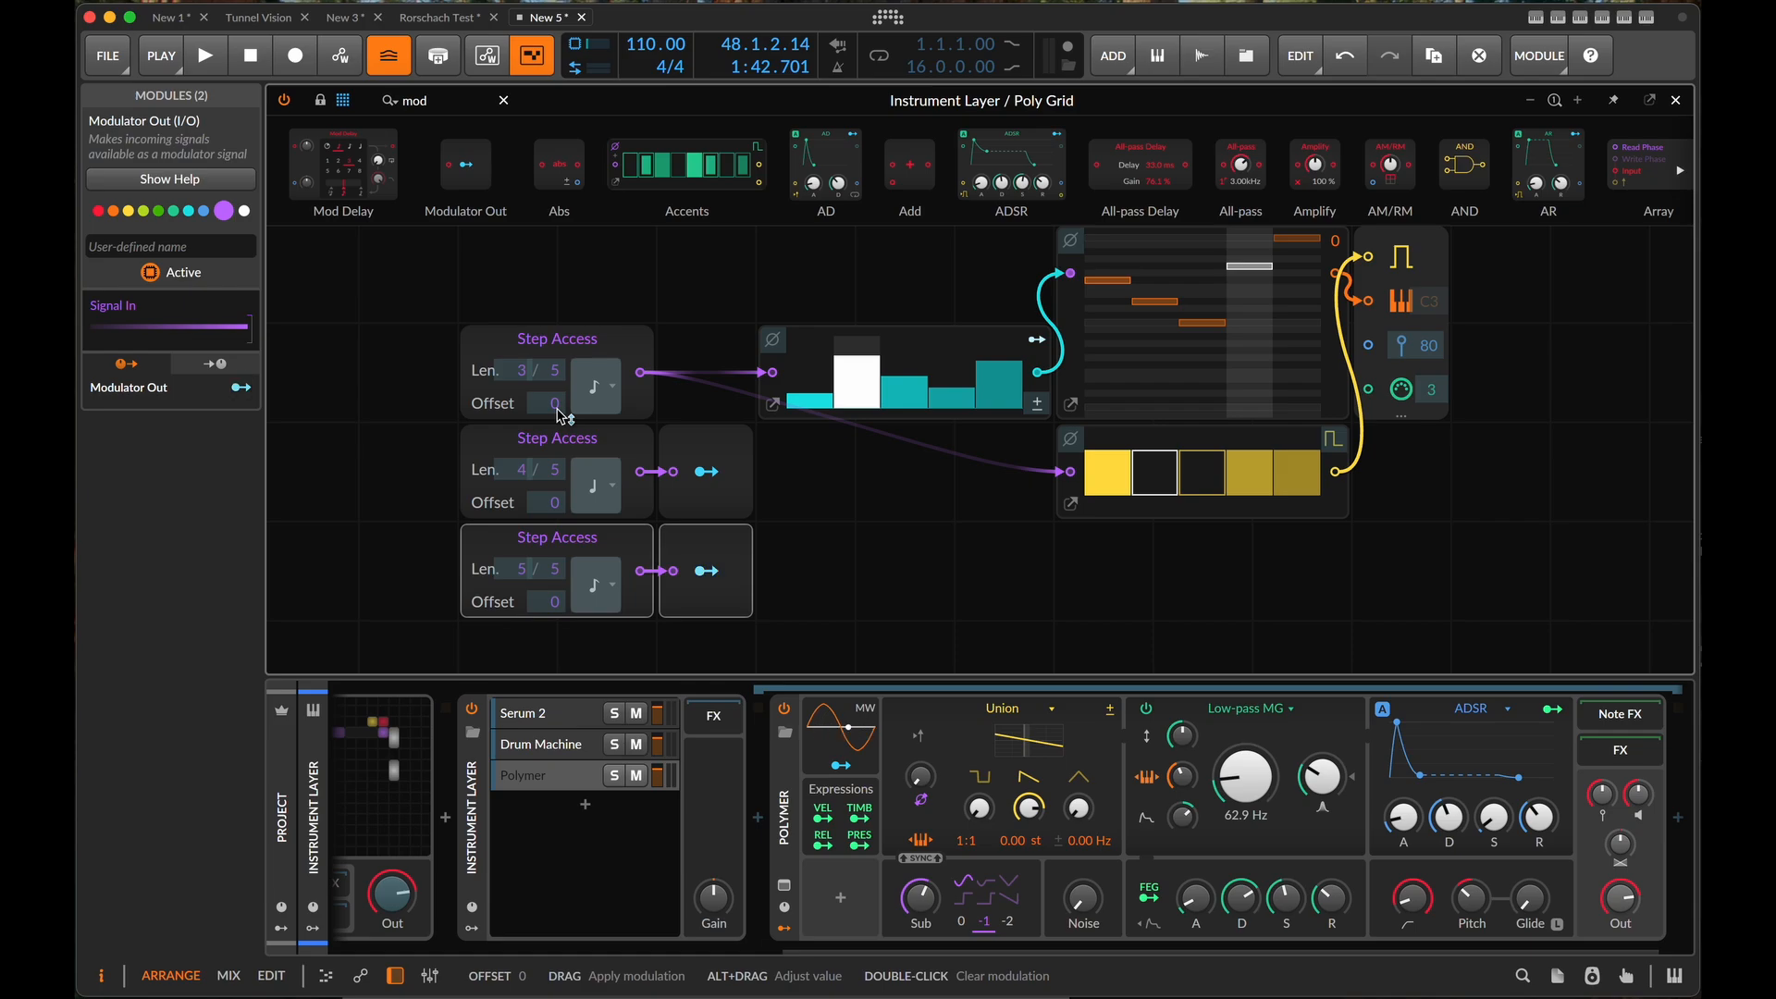
left_click_drag(560, 414, 559, 379)
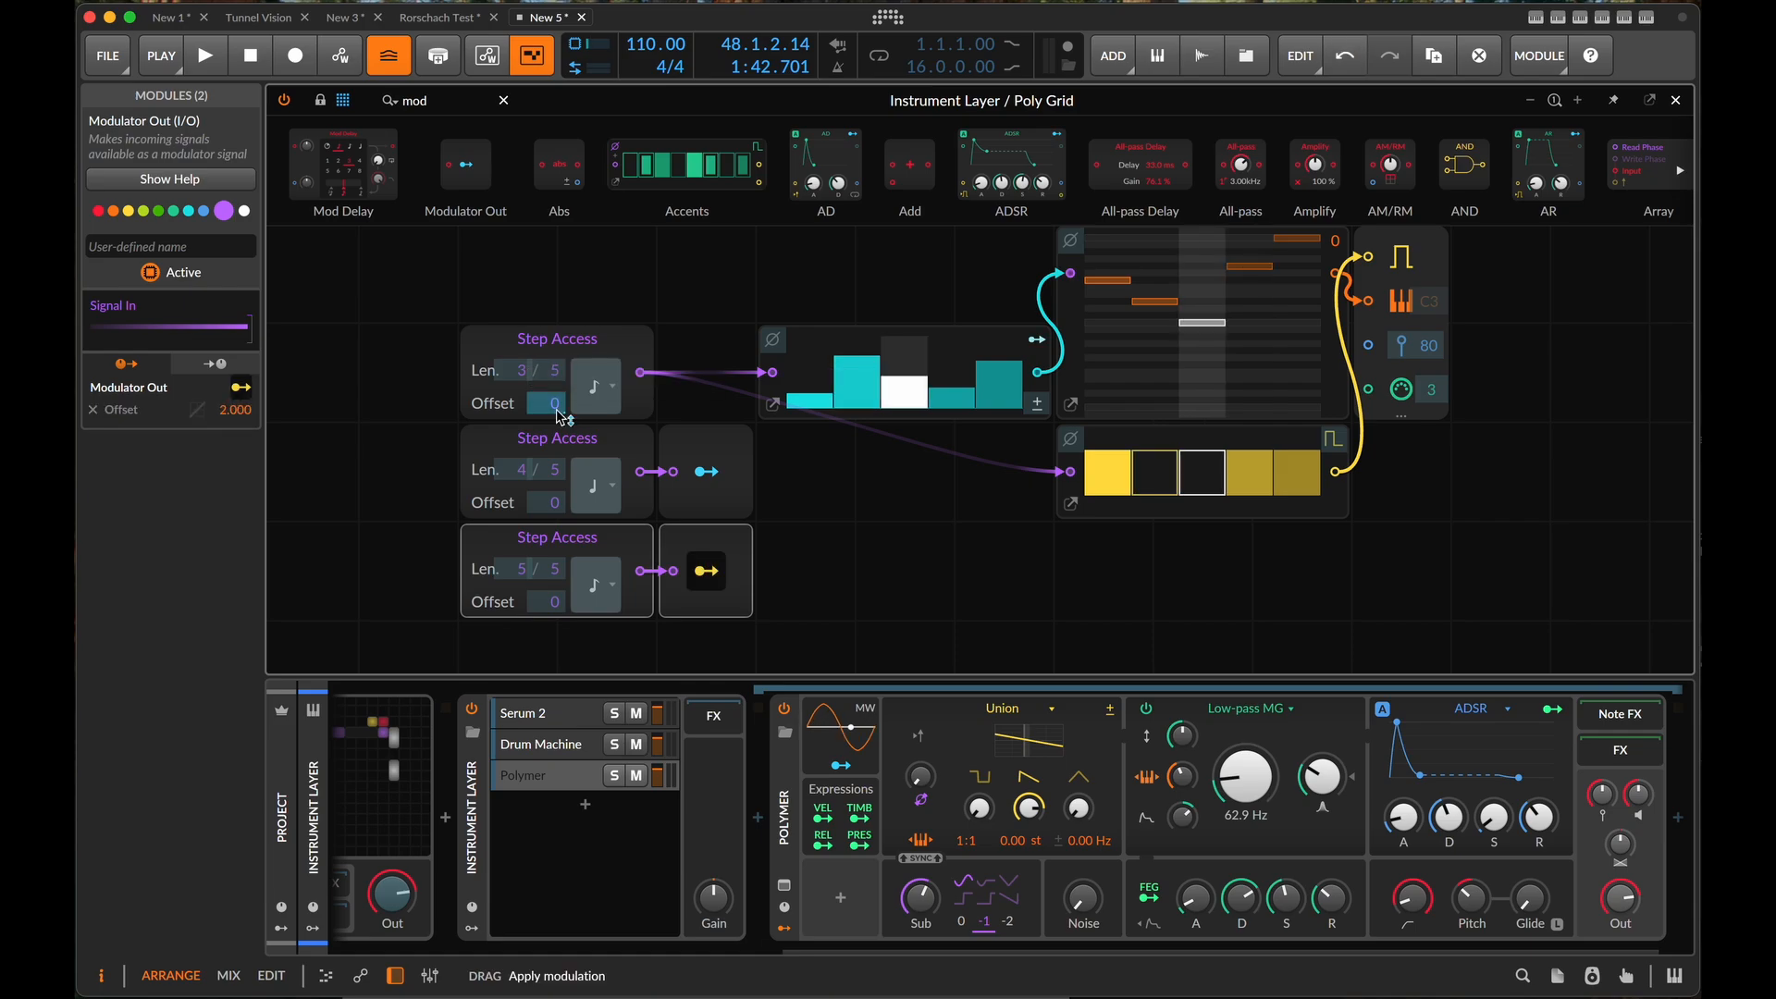
left_click(706, 571)
key("space")
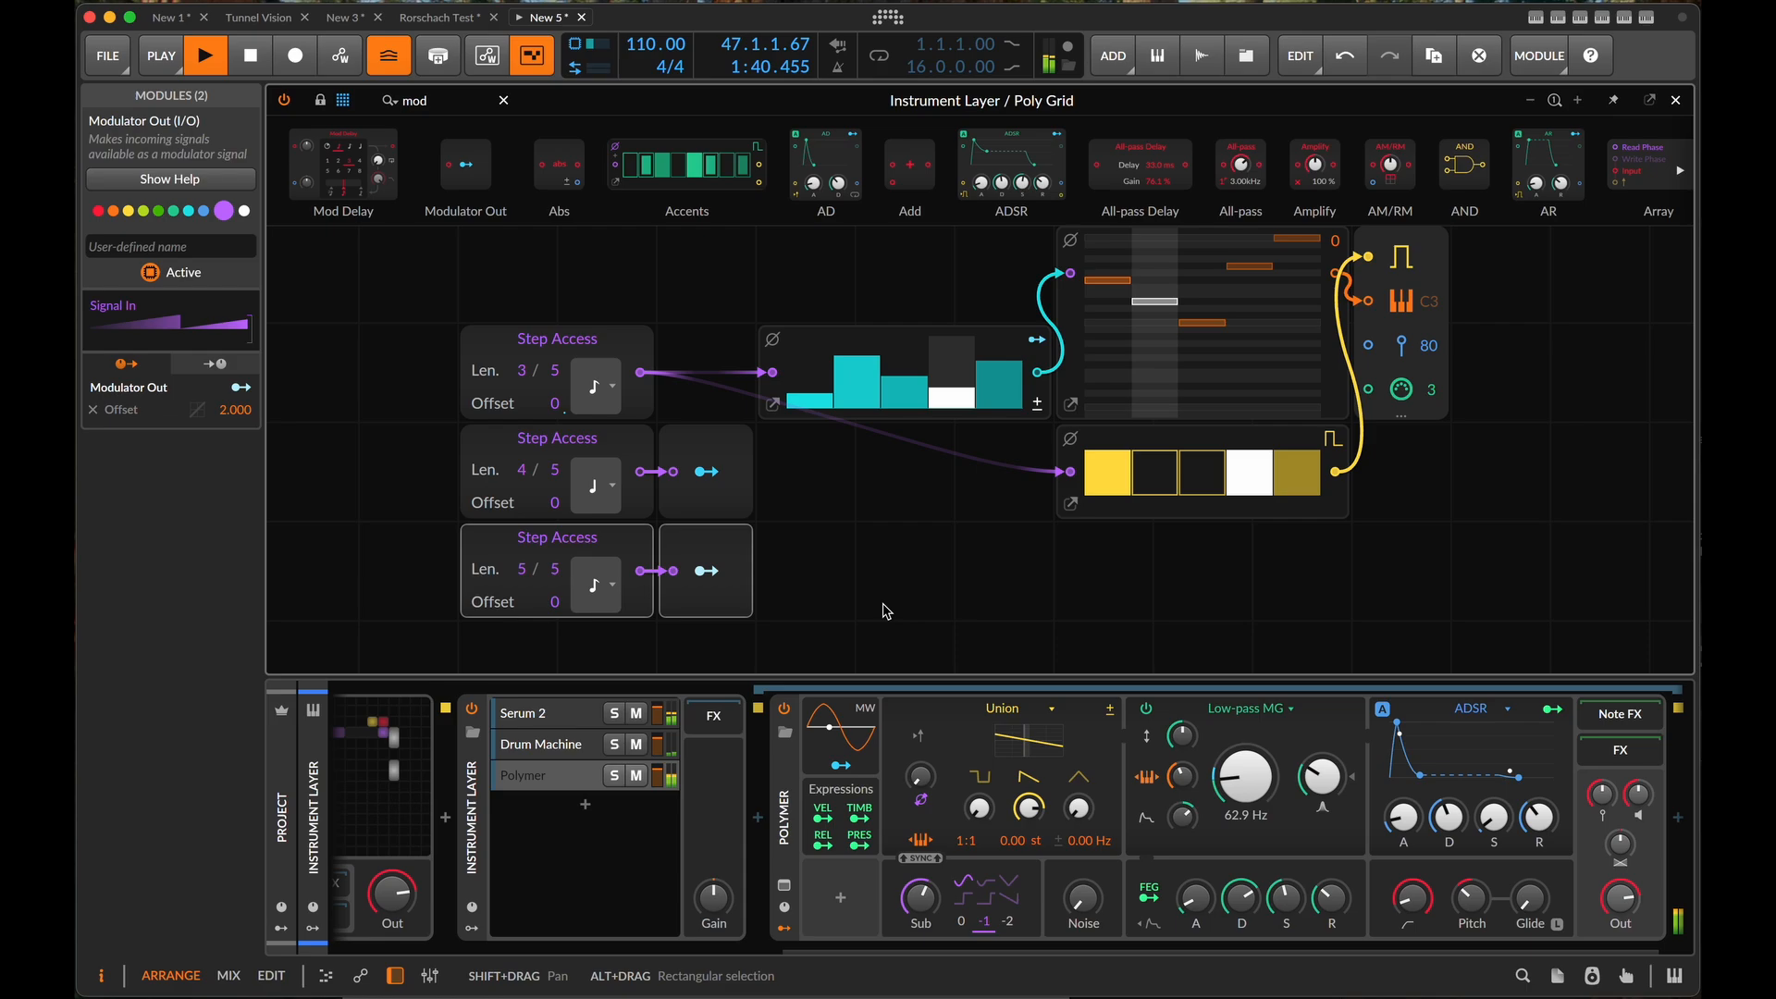
scroll(992, 631, "right", 3)
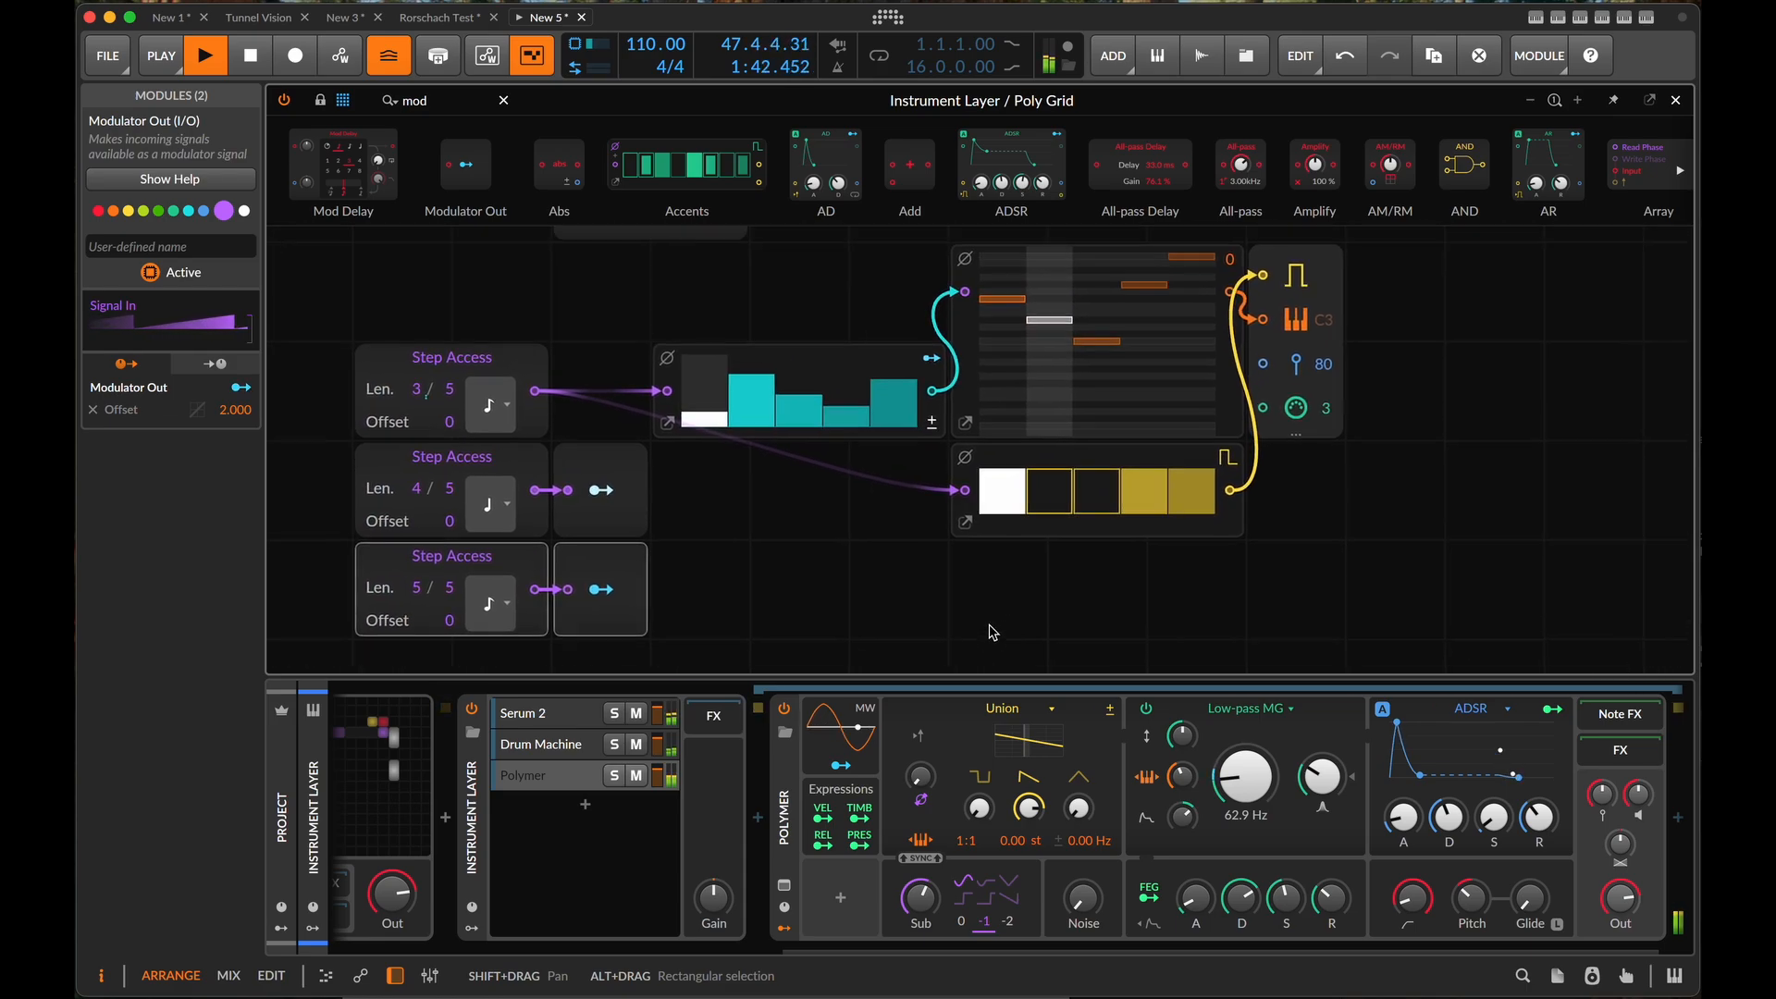
scroll(991, 632, "right", 2)
key("space")
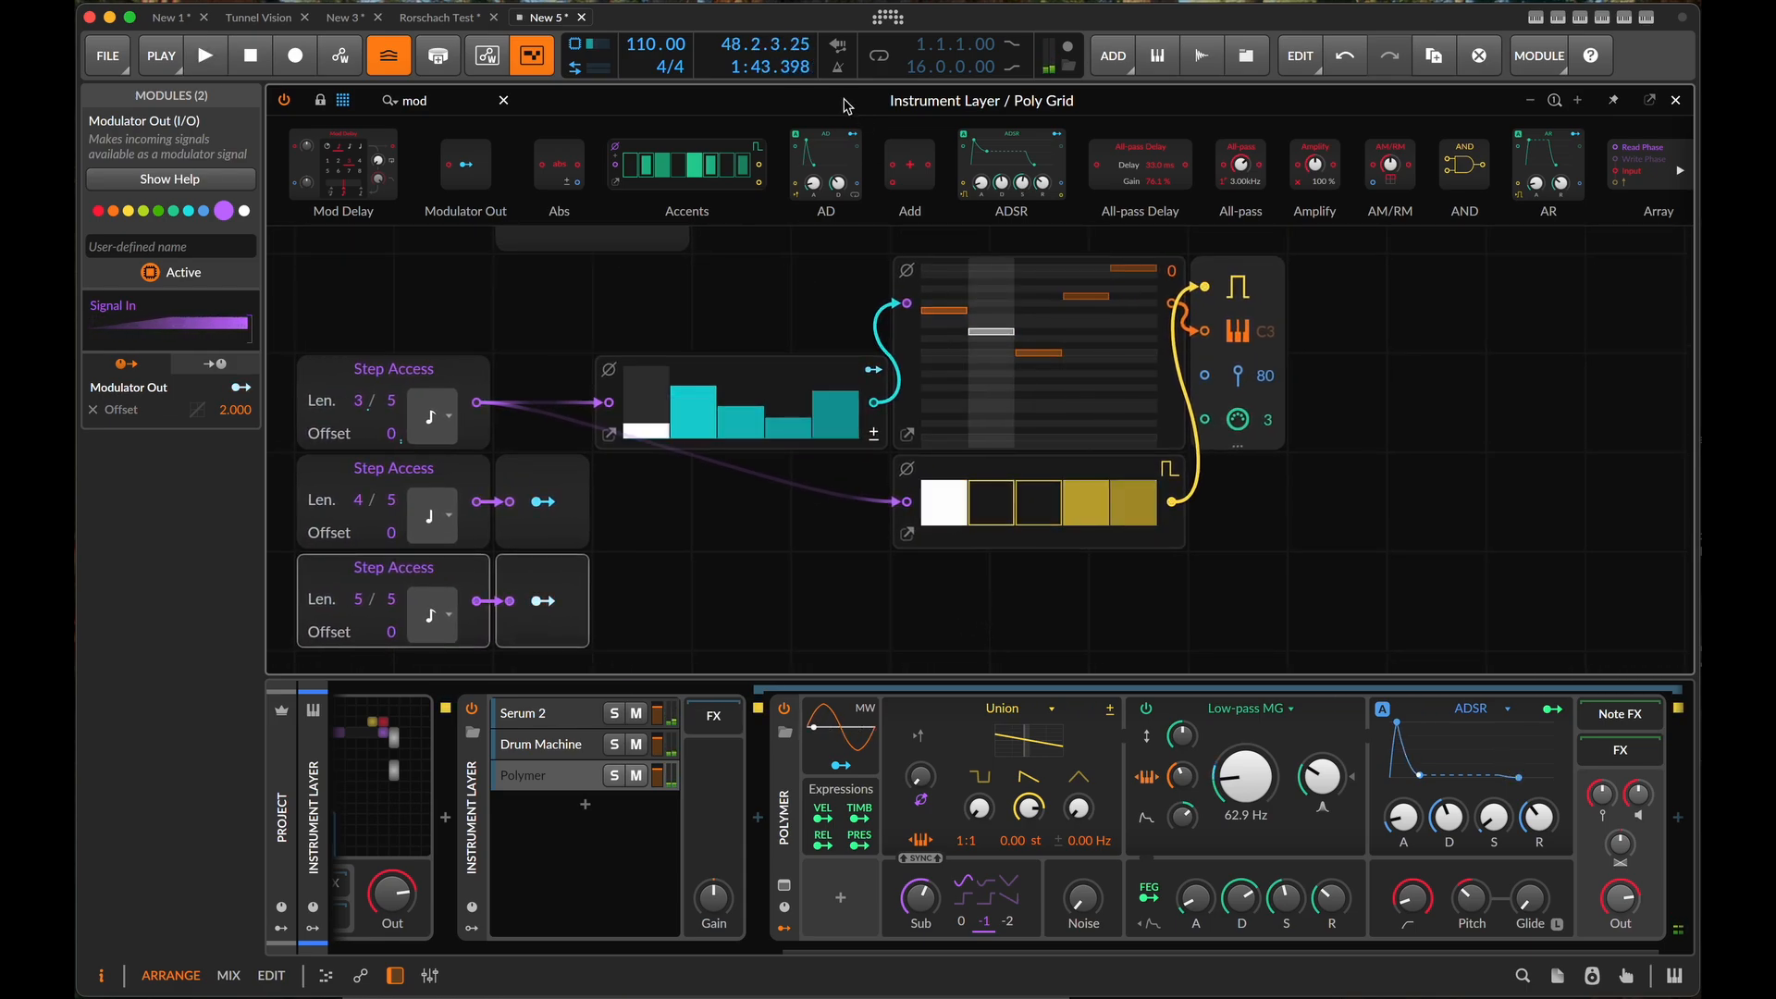
key("space")
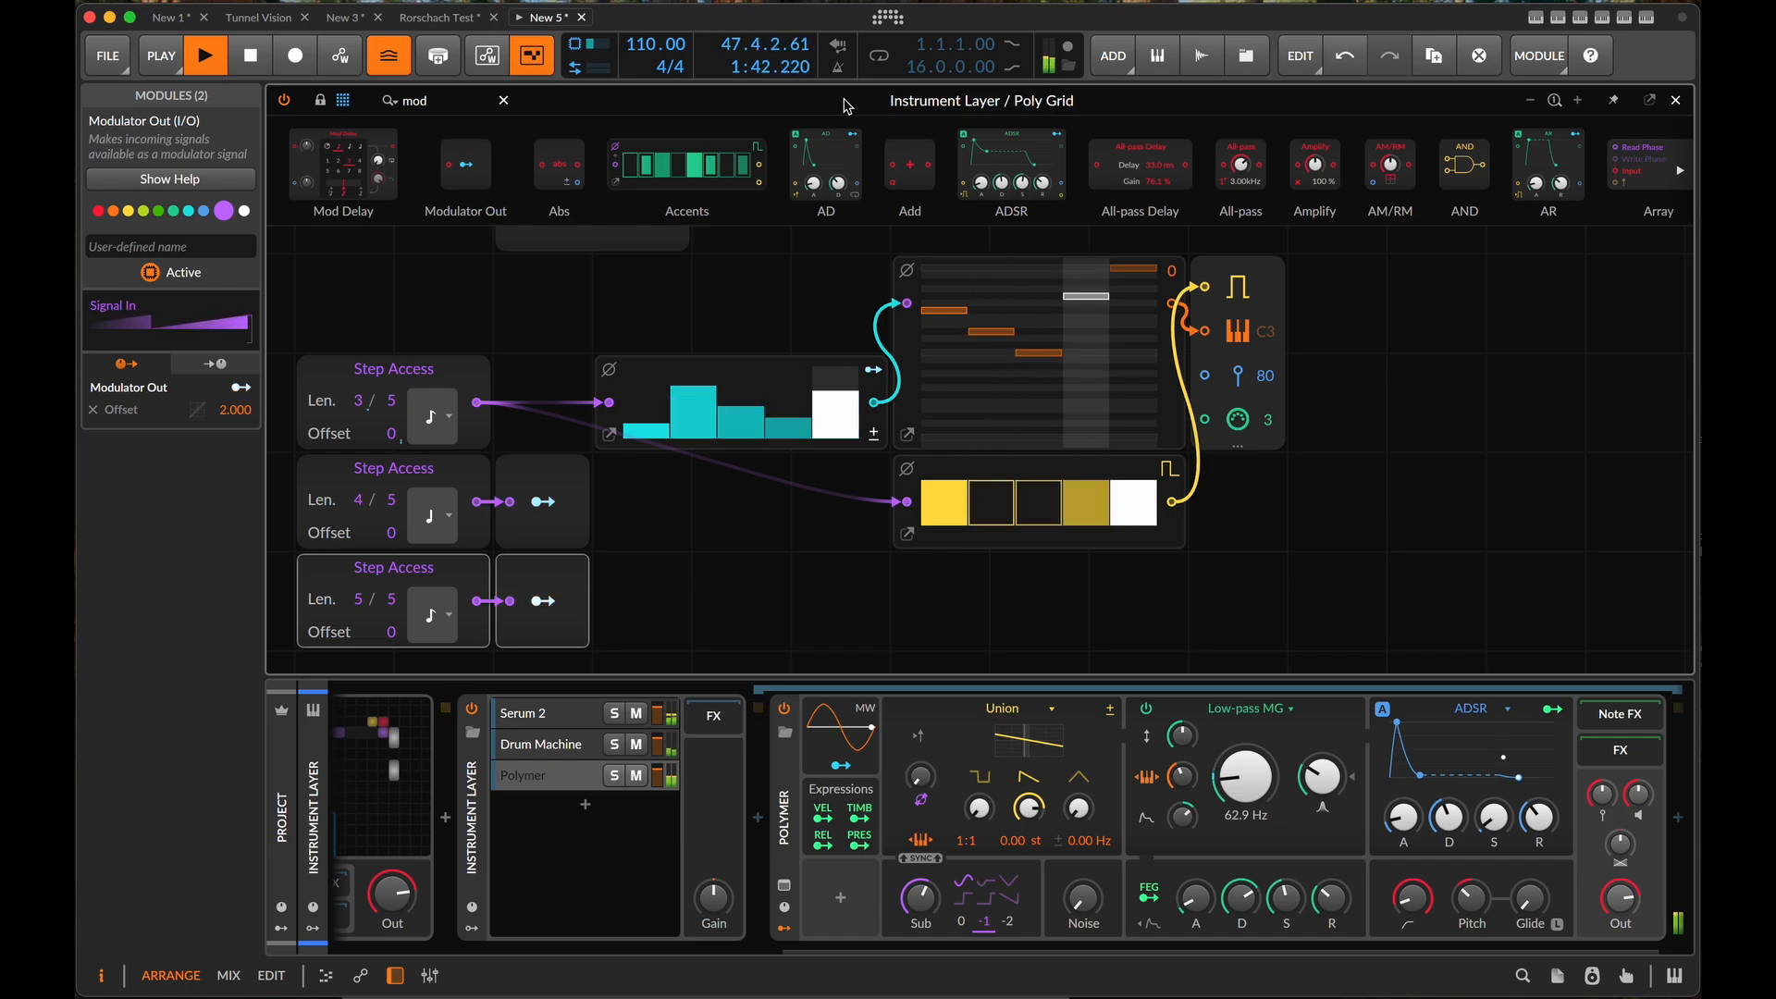
key("space")
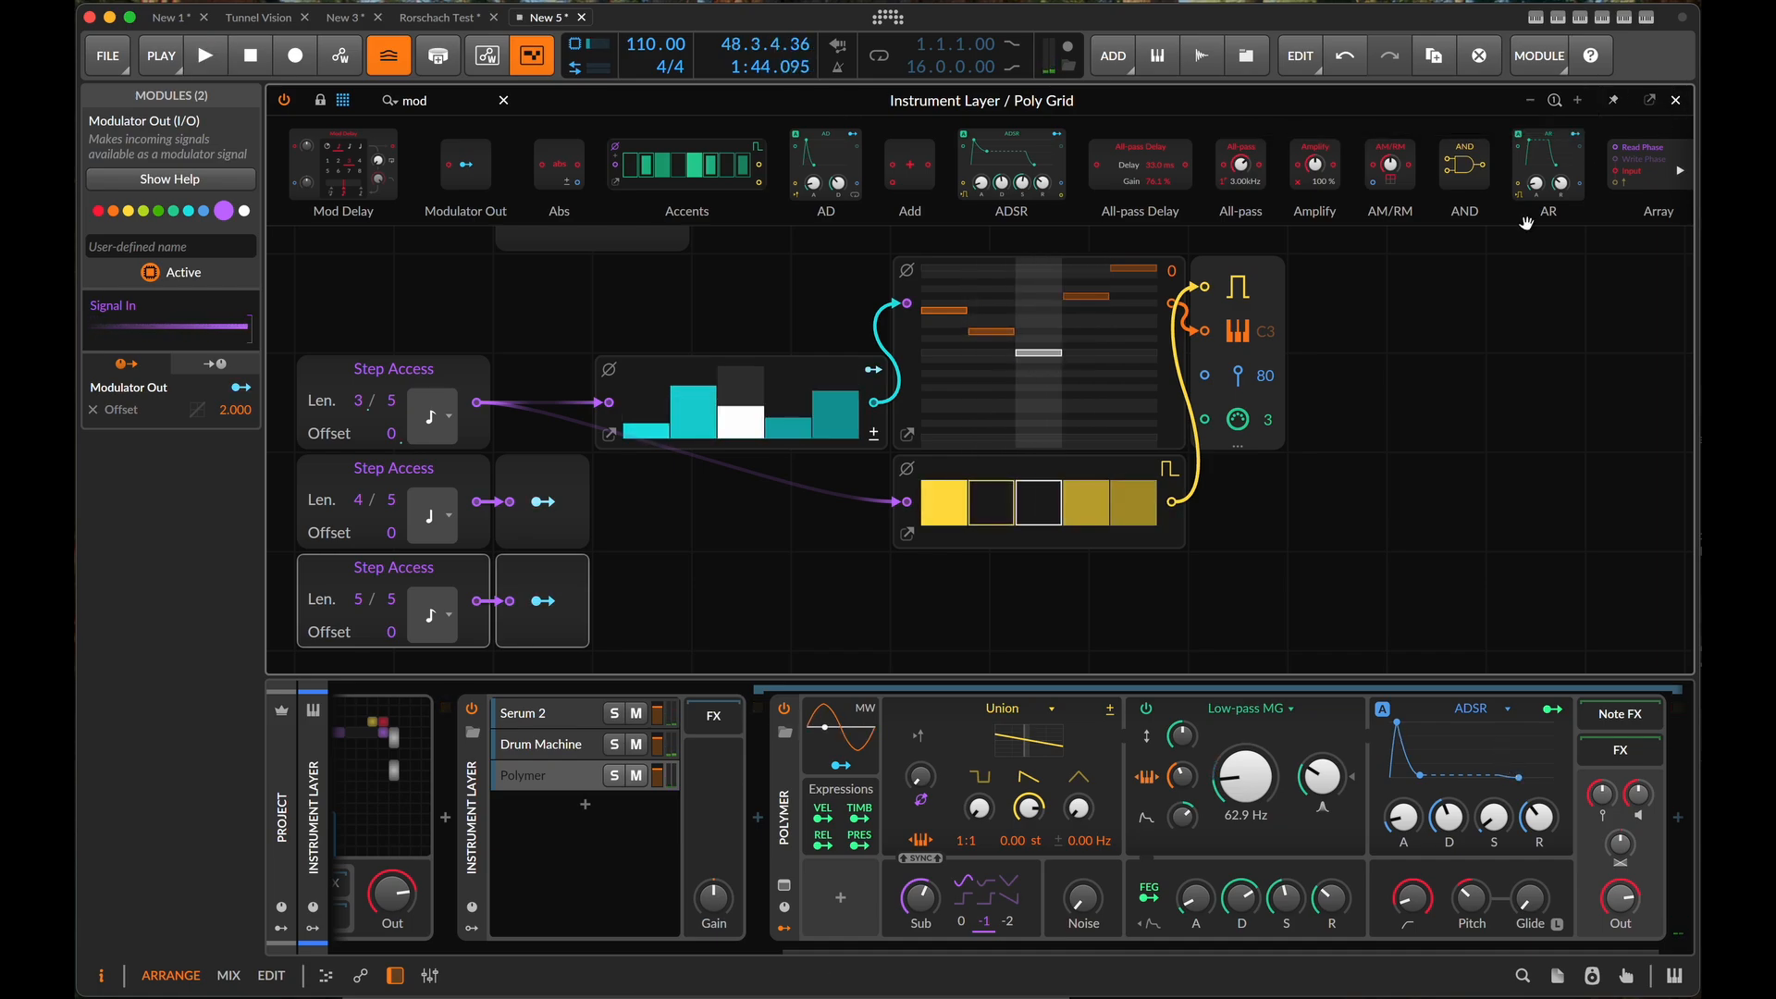
- Try a quarter note timebase on the first Step Access during playback, and return it to 8th note
scroll(1384, 388, "down", 4)
scroll(1385, 389, "up", 2)
scroll(1400, 403, "down", 1)
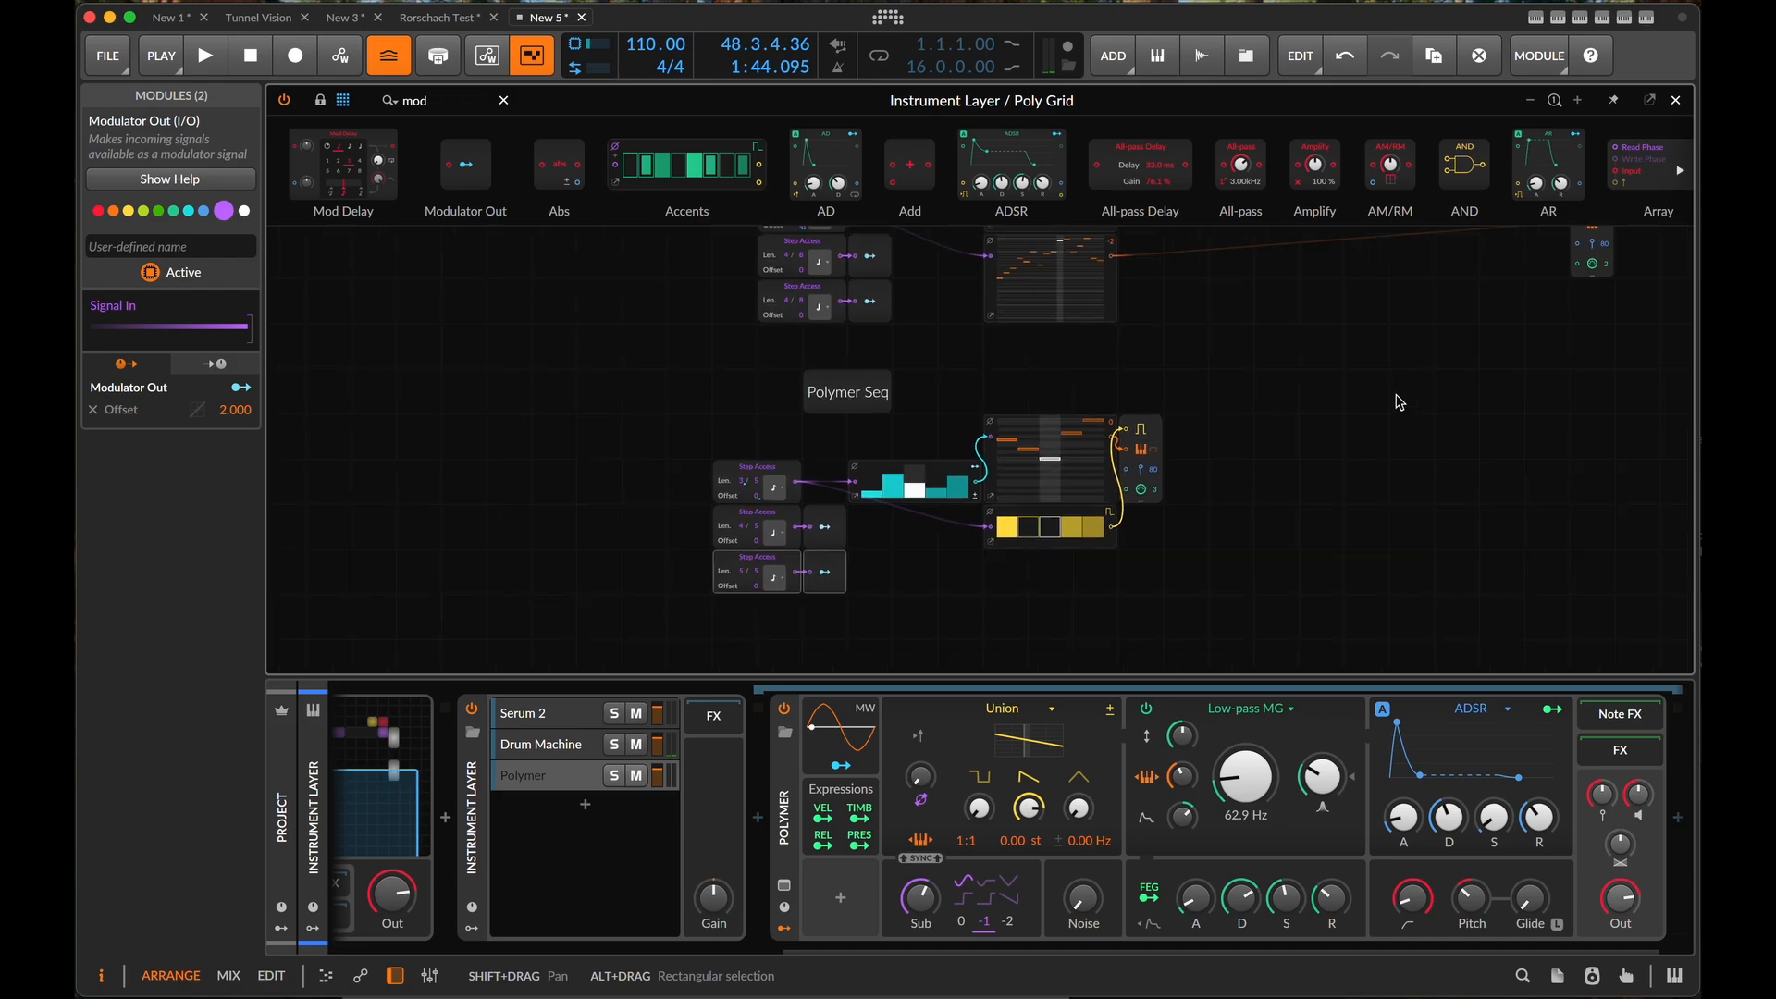
scroll(1397, 403, "down", 1)
scroll(1392, 405, "up", 1)
scroll(814, 537, "up", 2)
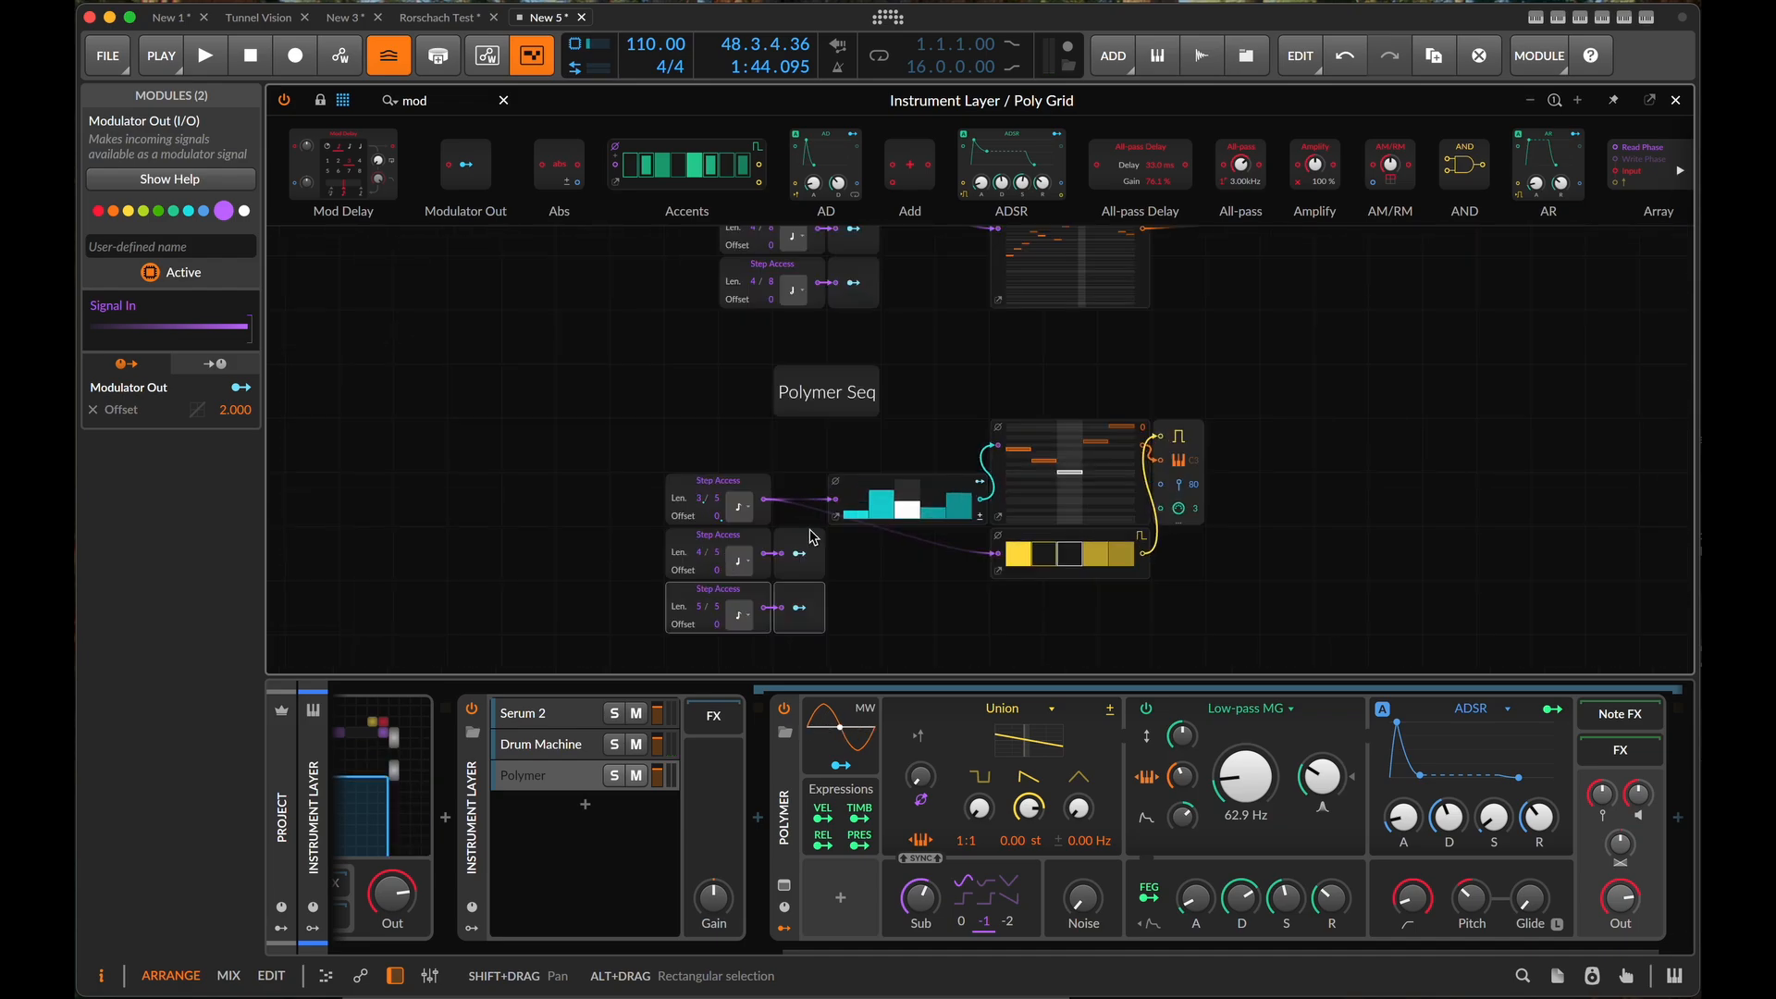
scroll(812, 536, "up", 3)
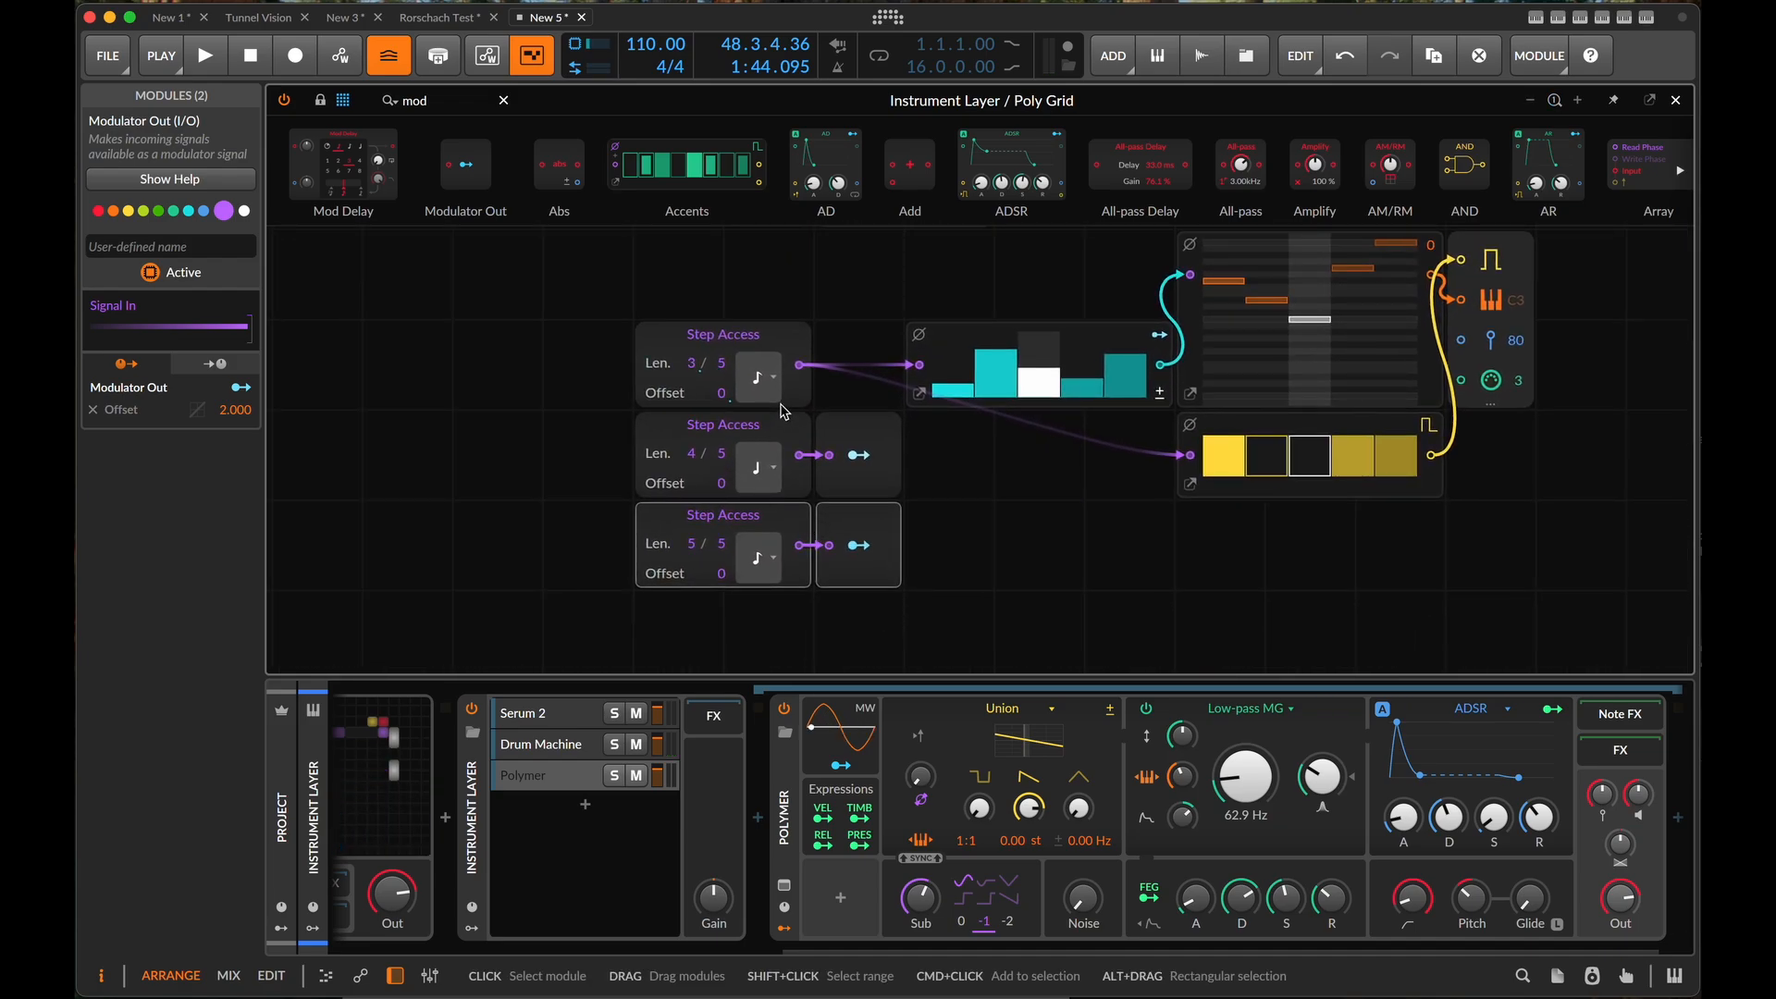
left_click(760, 379)
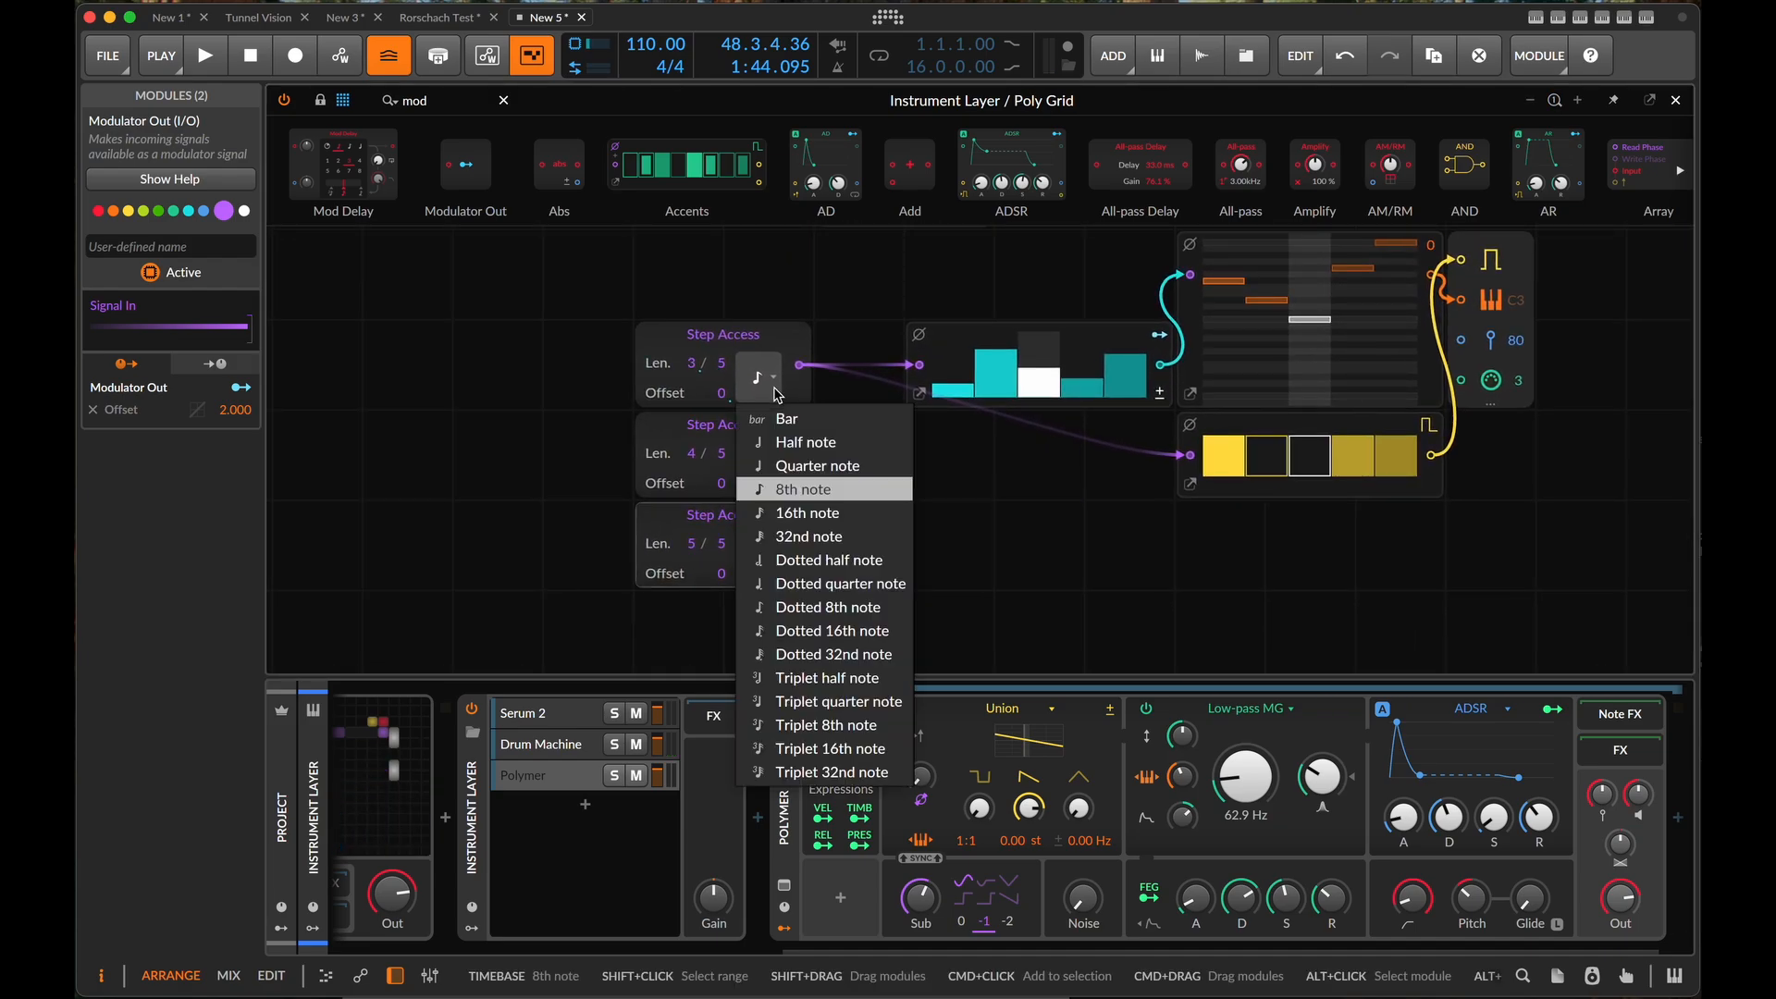
left_click(818, 474)
key("space")
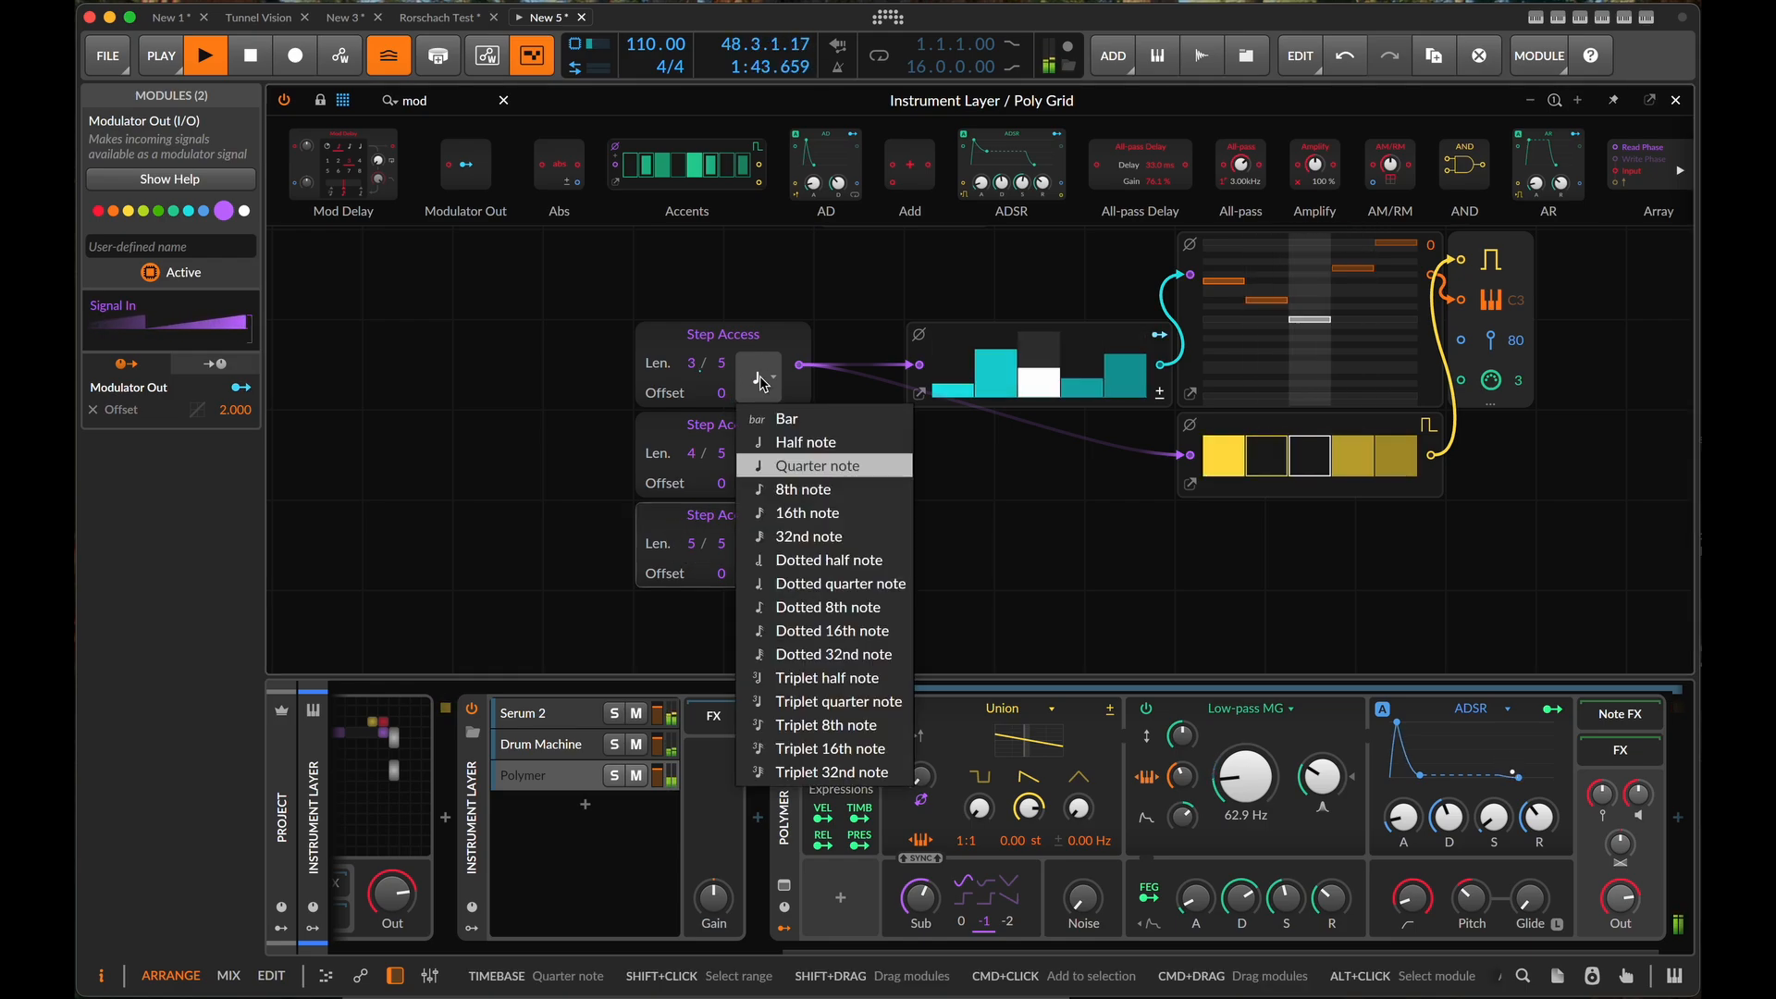
left_click(814, 465)
- Set the third Step Access's timebase to quarter note
left_click(759, 557)
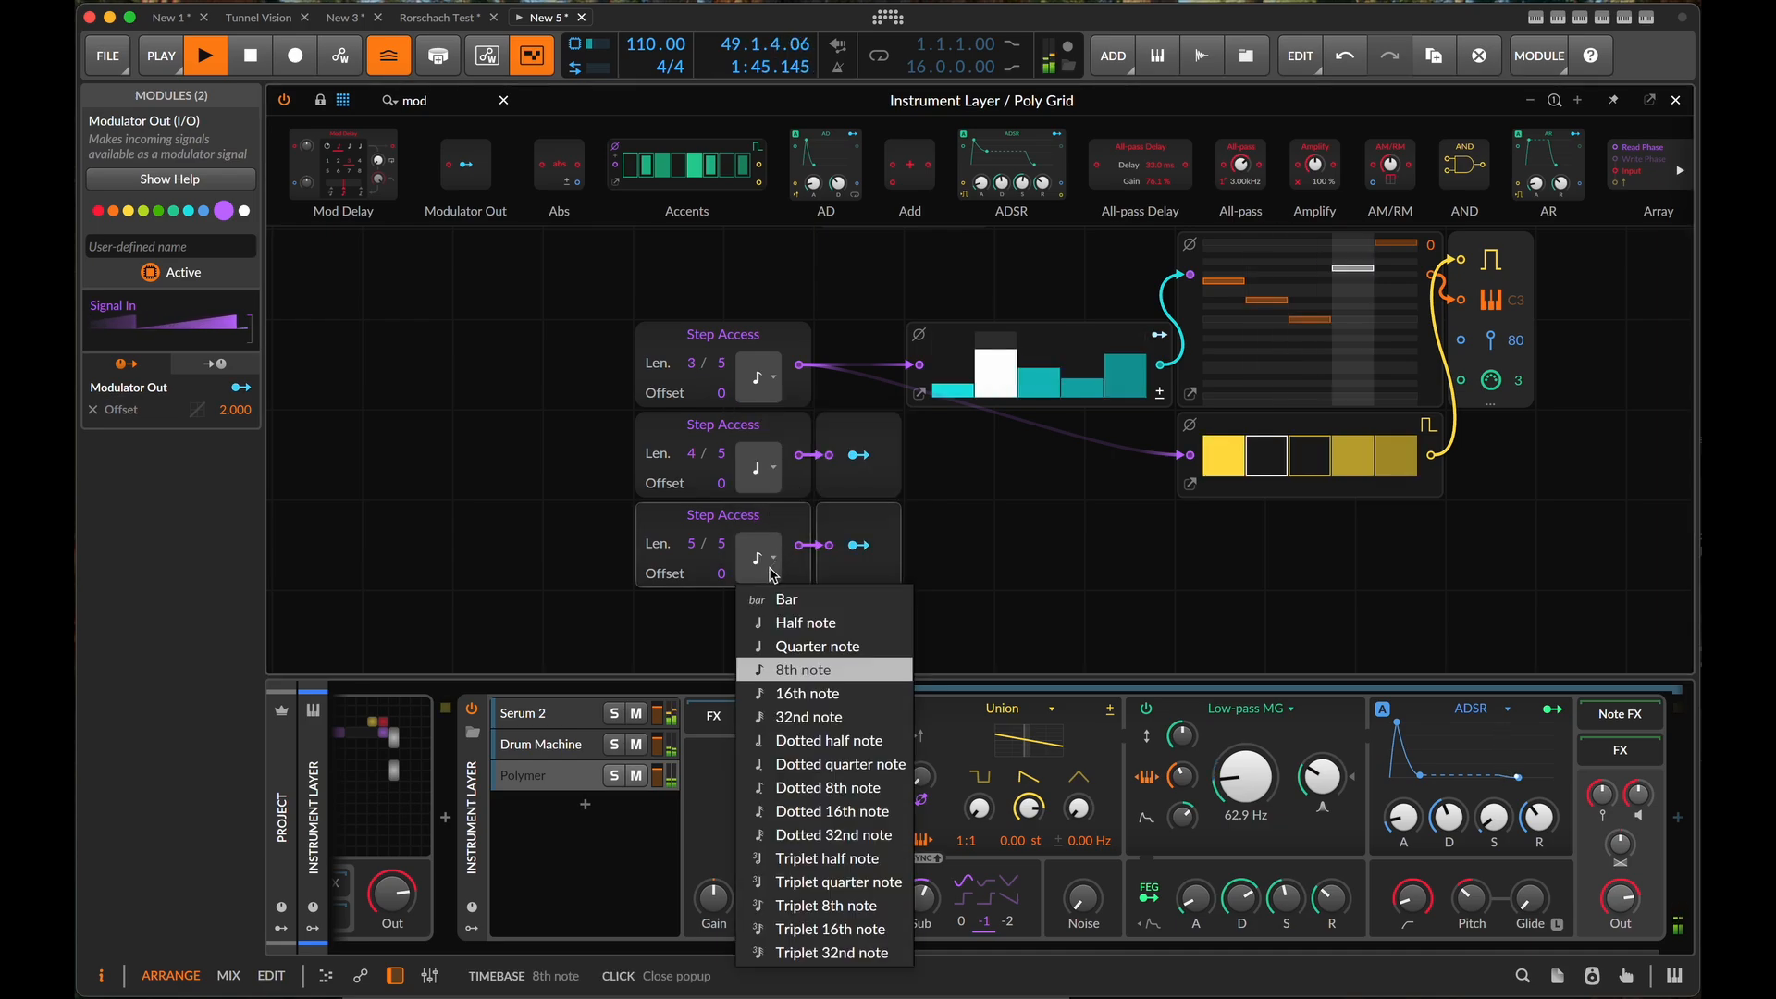
left_click(814, 645)
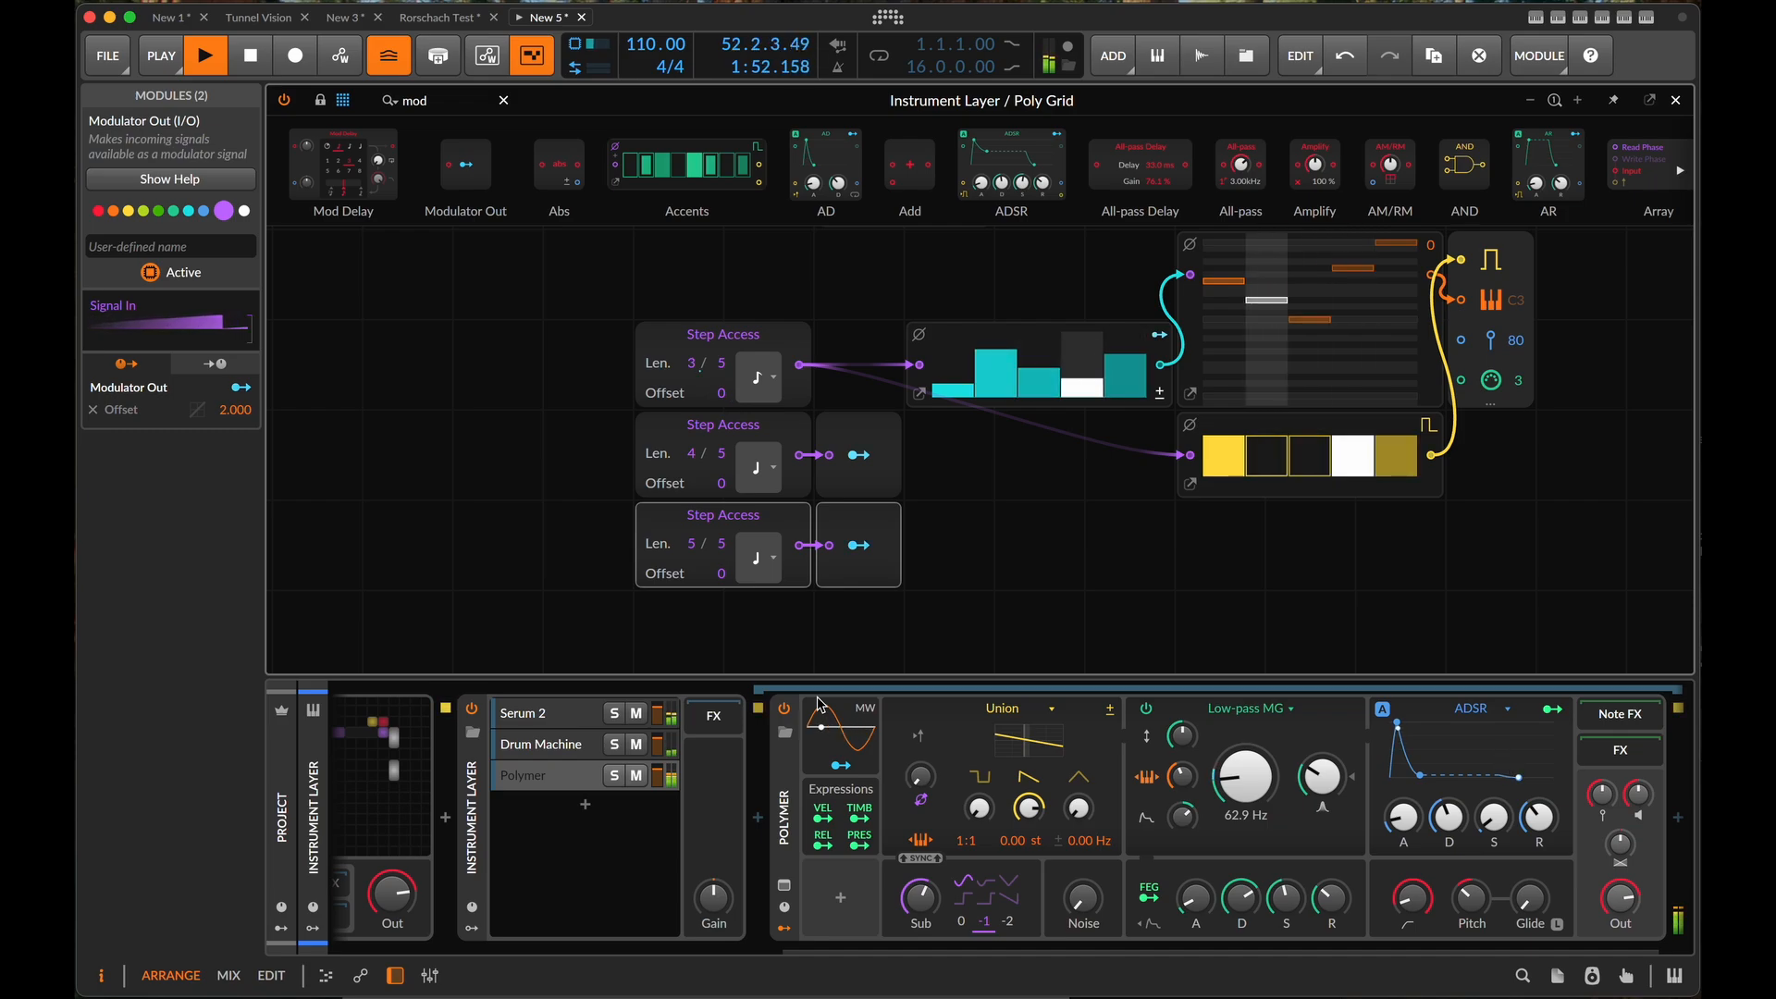
- Lower Polymer's low-pass cutoff to 58.3 Hz and close the Poly Grid editor
left_click_drag(1244, 778, 1185, 768)
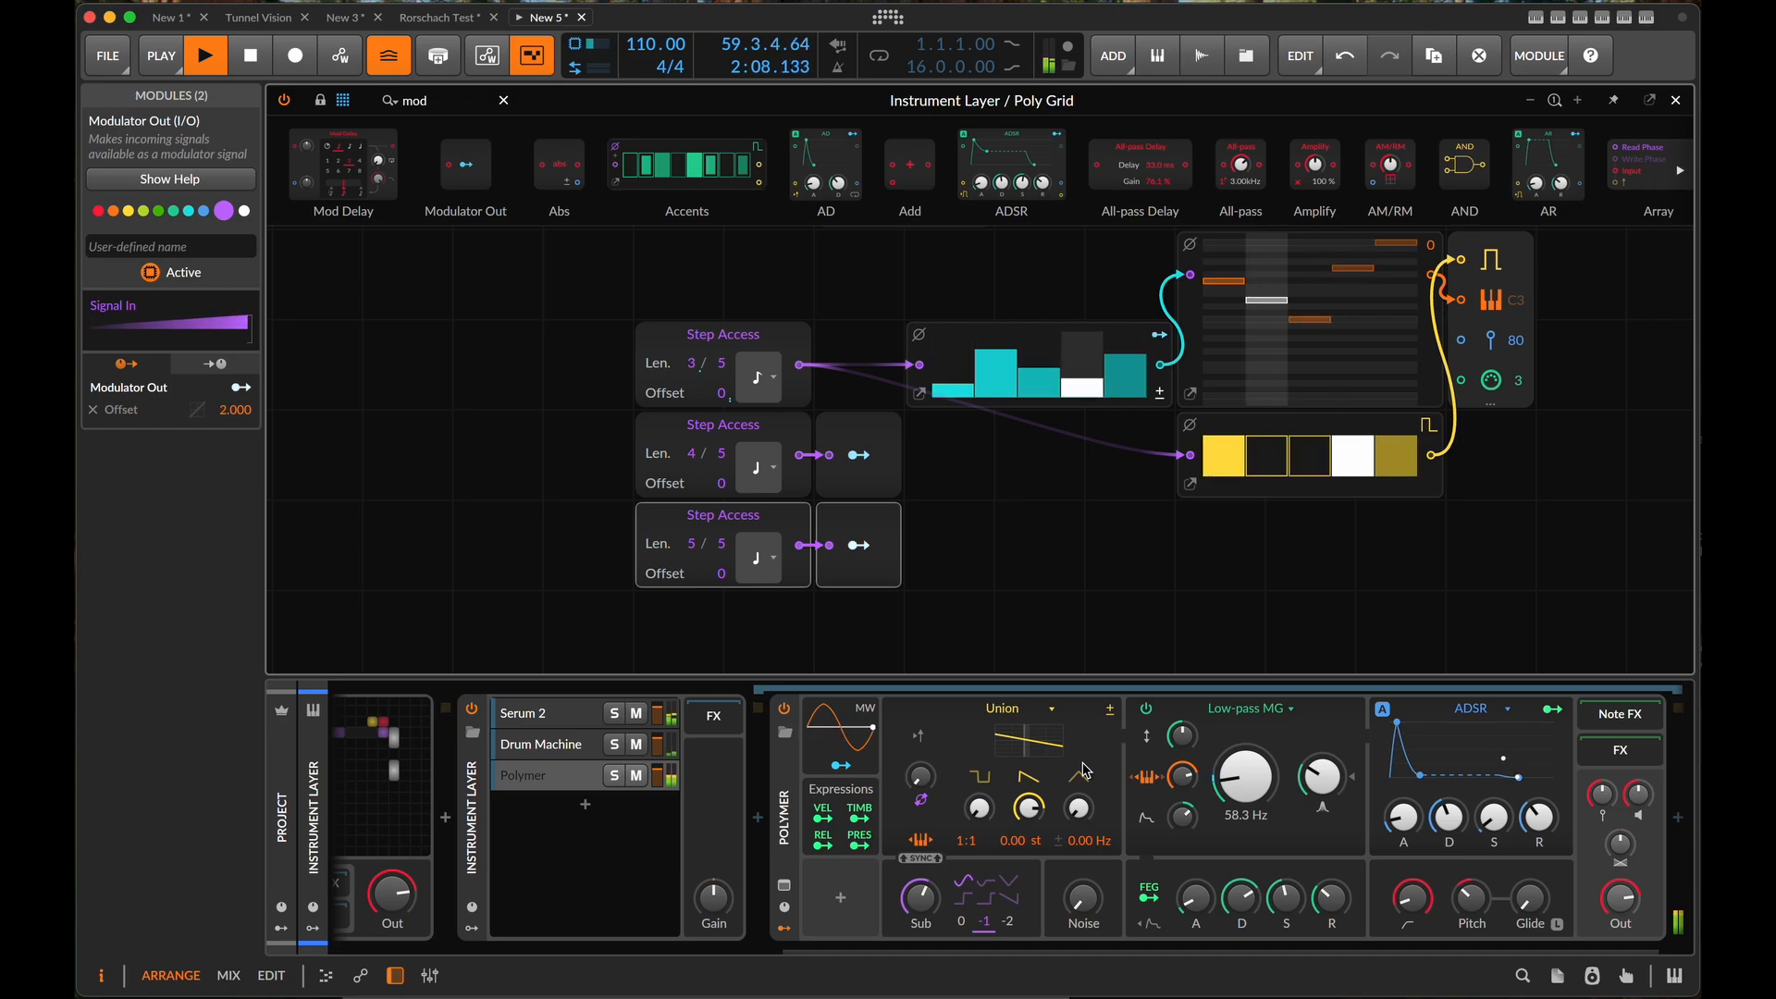
left_click(1530, 100)
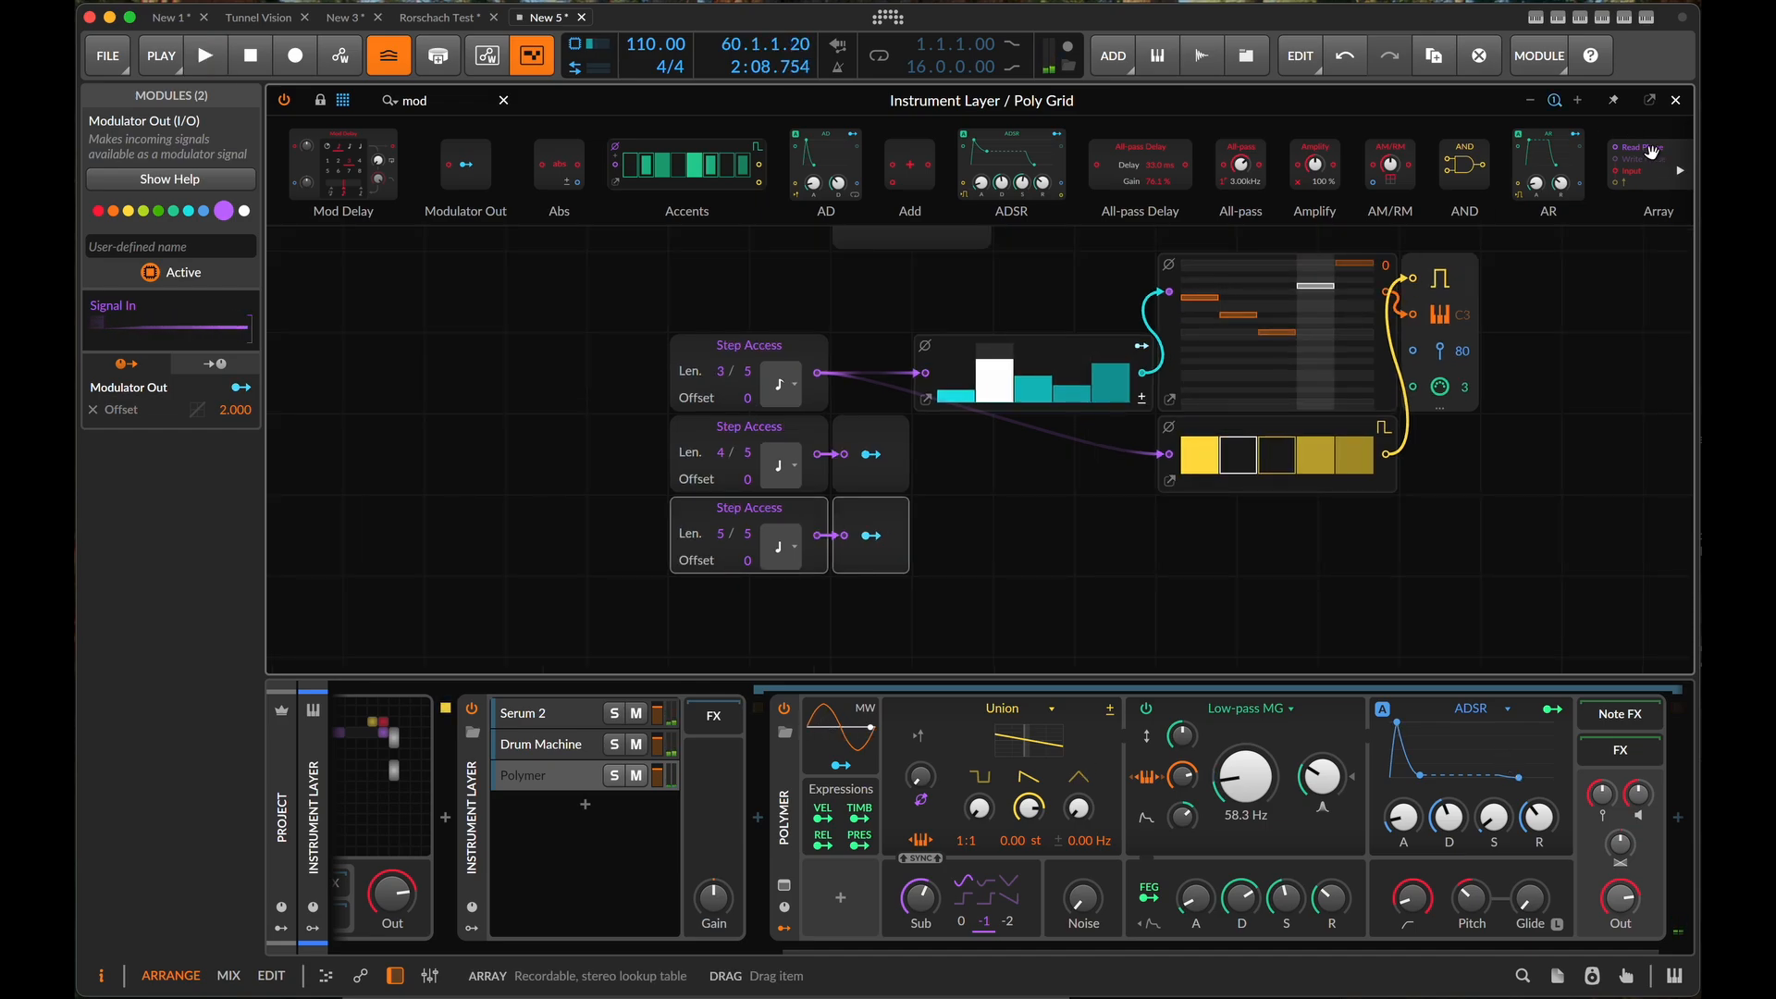
left_click(1676, 101)
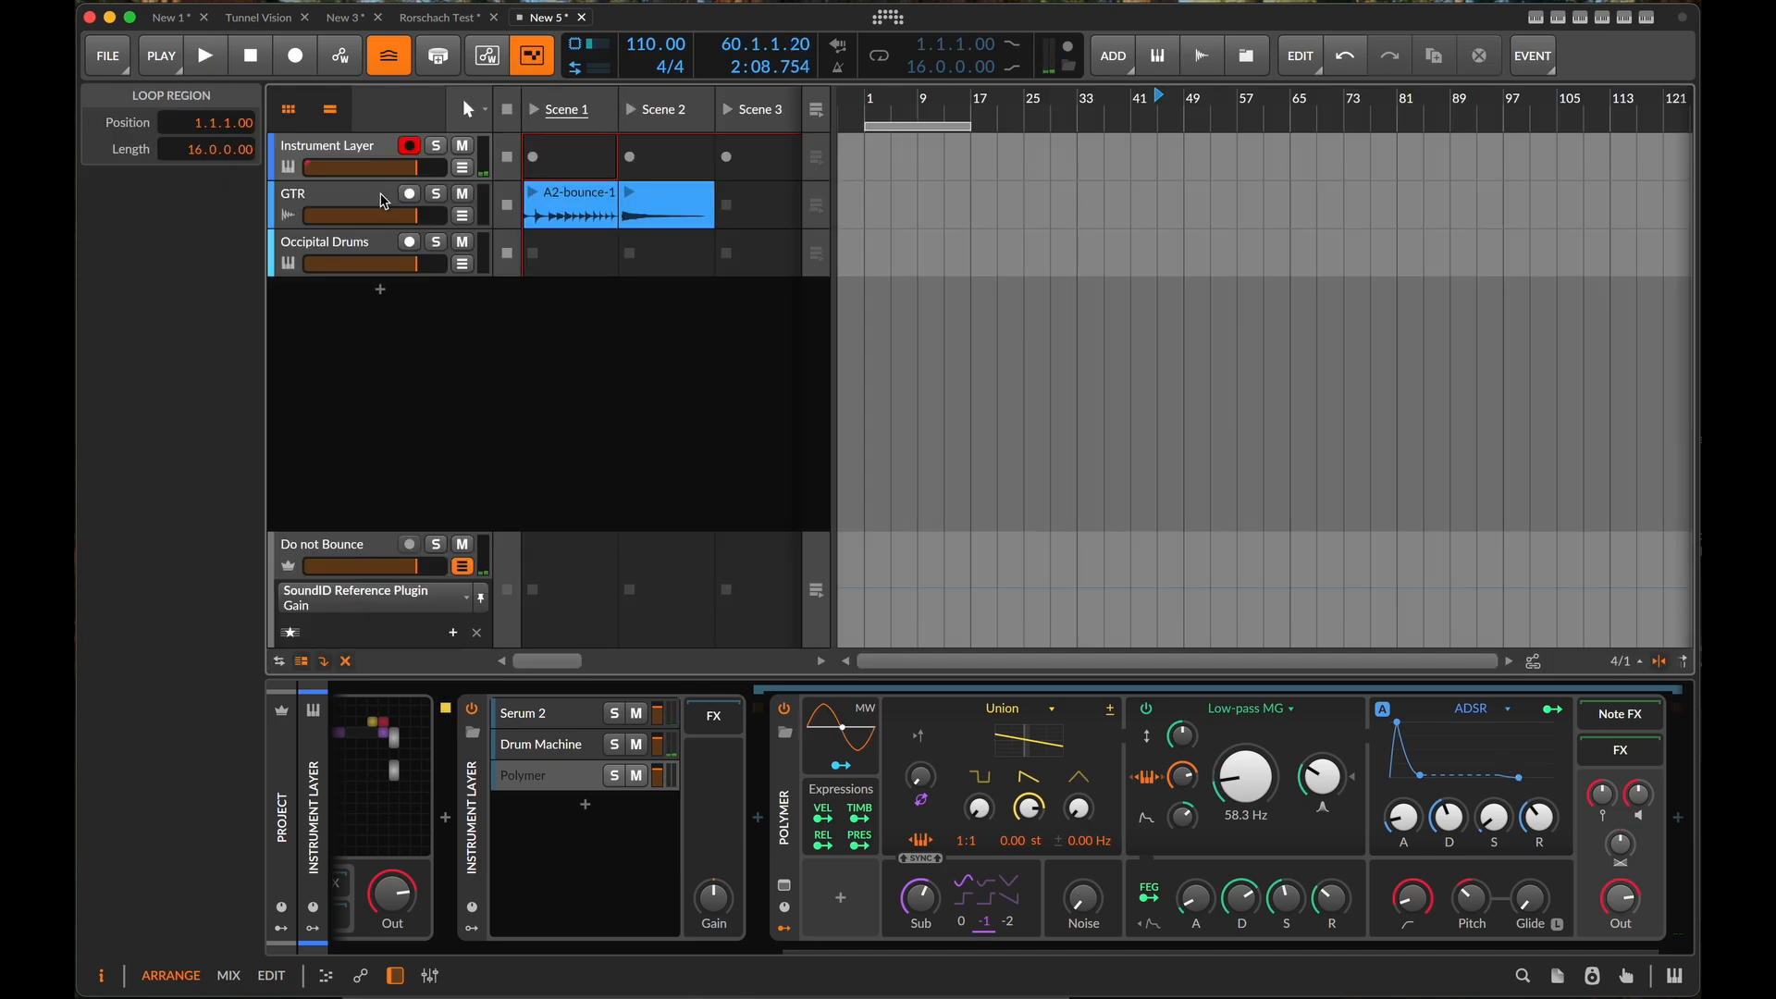
- Look over the pad banks of the Occipital Drums track's drum machine
left_click(353, 261)
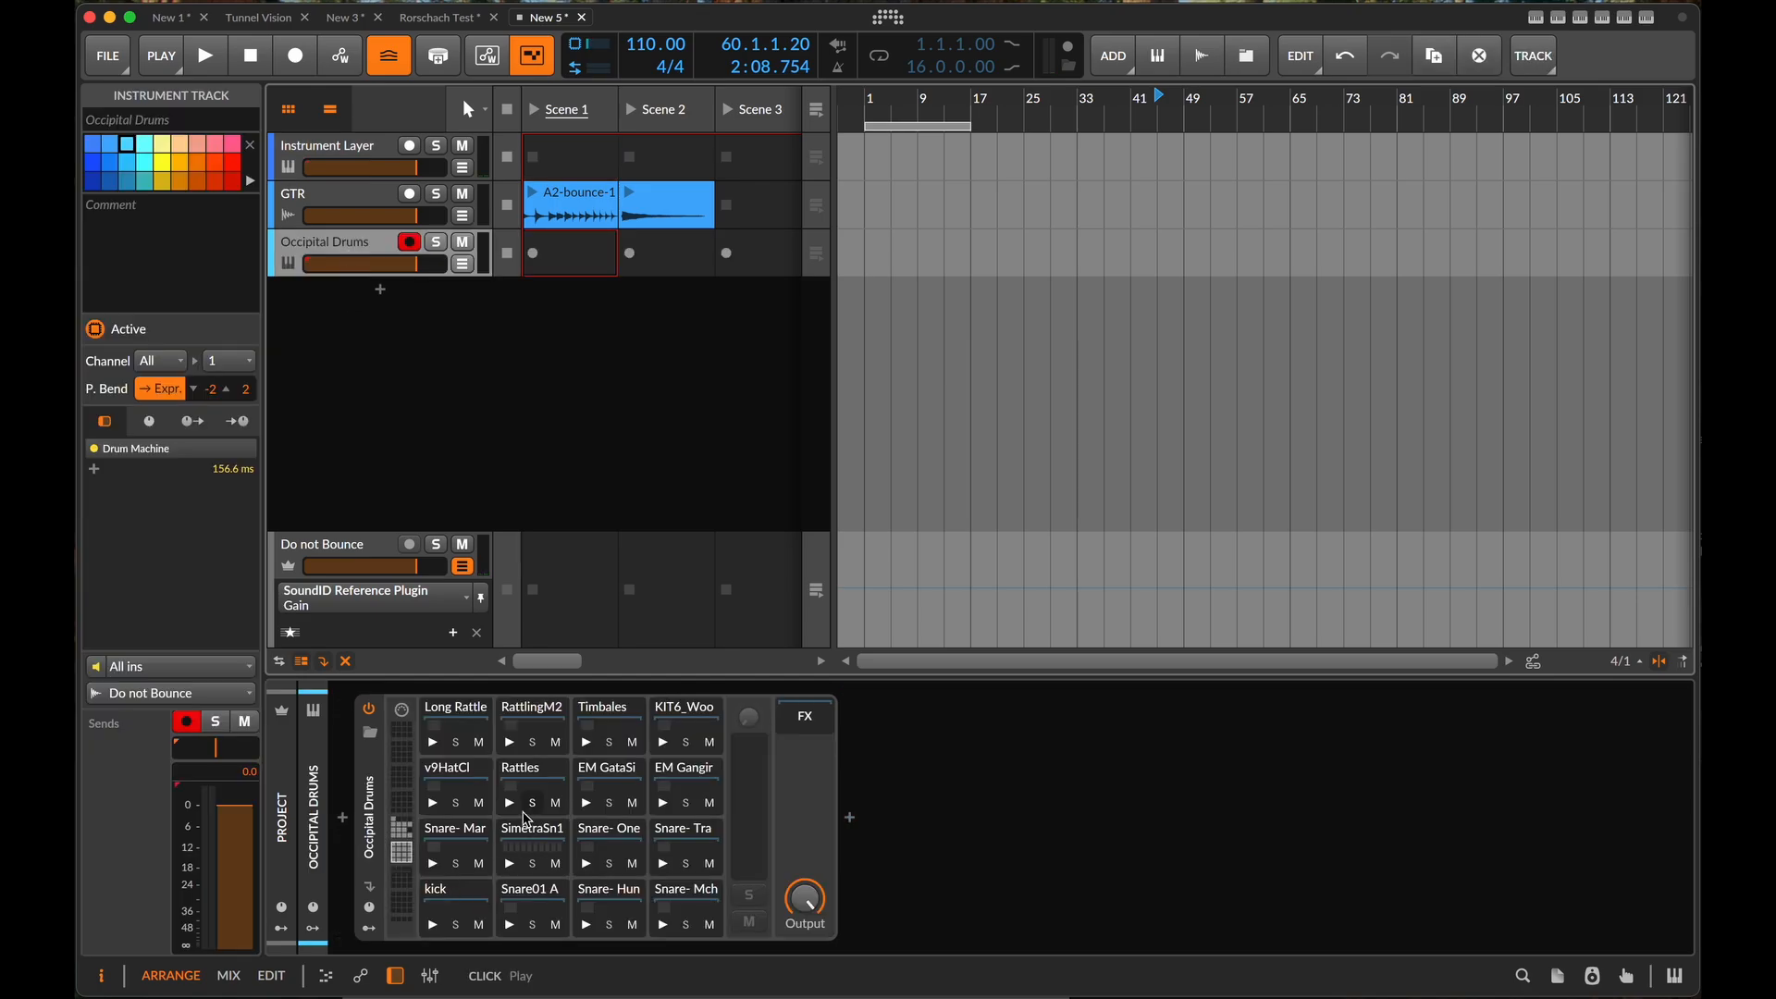
left_click(396, 837)
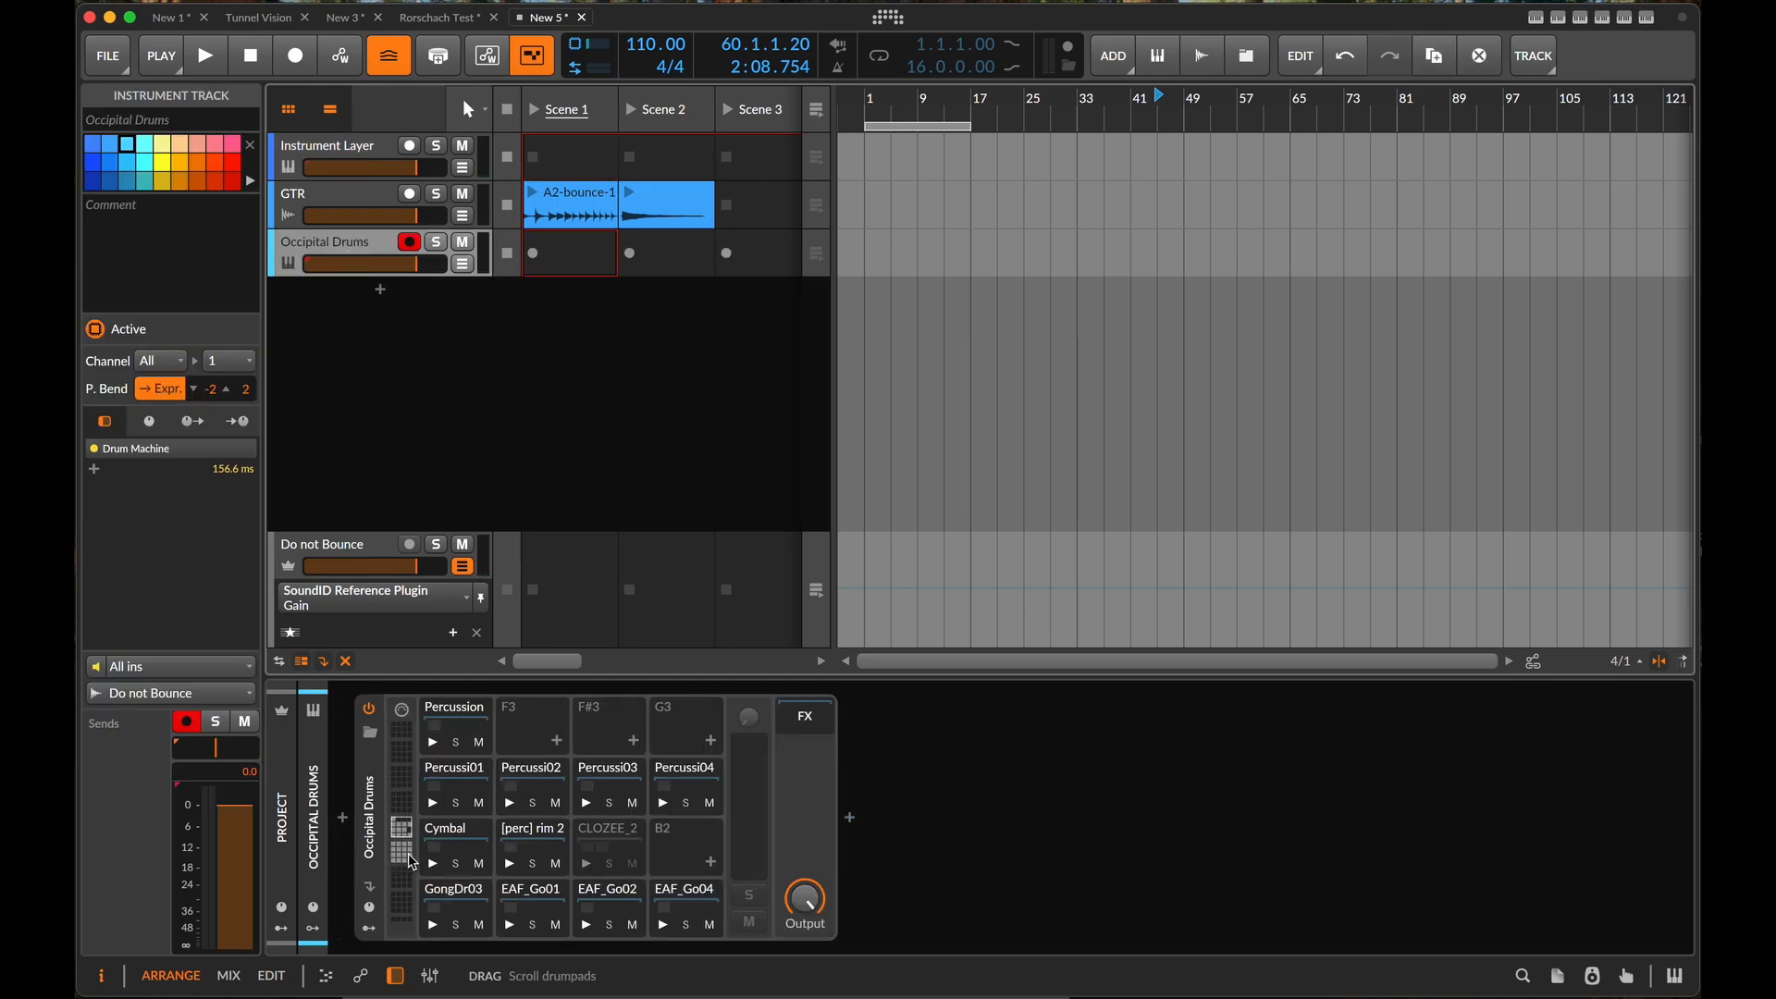
left_click(411, 861)
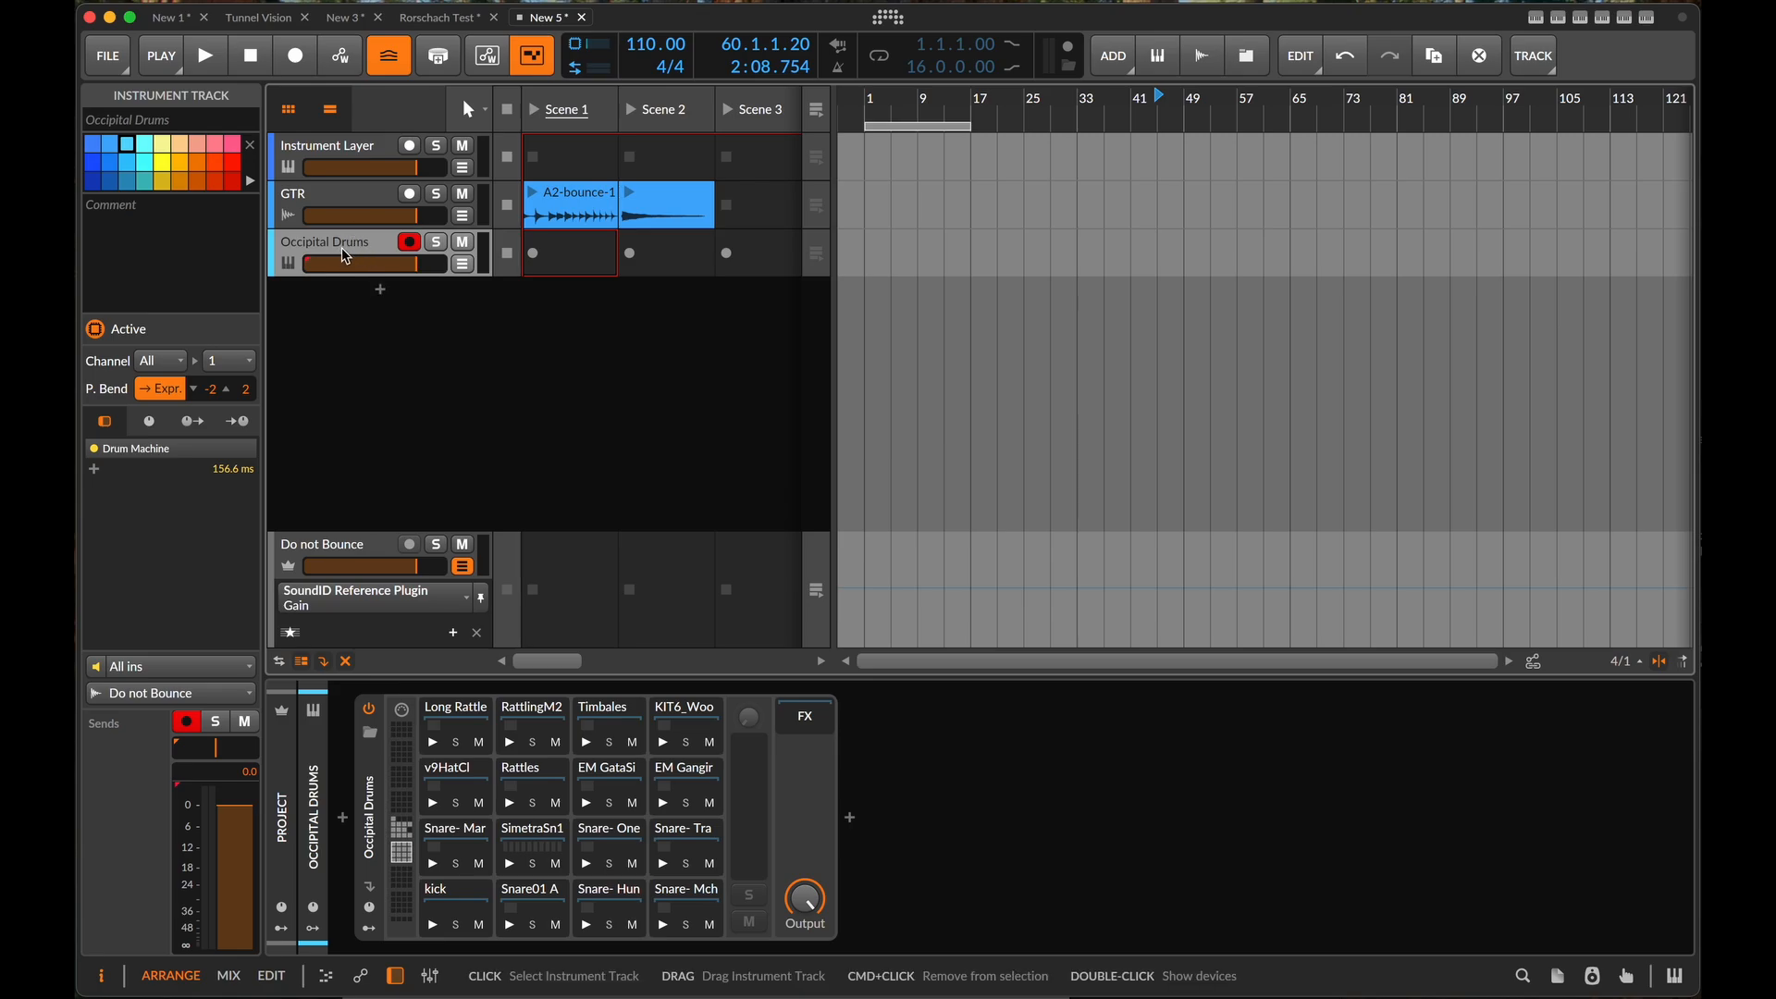
- Insert a Compressor+ after Polymer in the Polymer layer of the Instrument Layer track
left_click(352, 157)
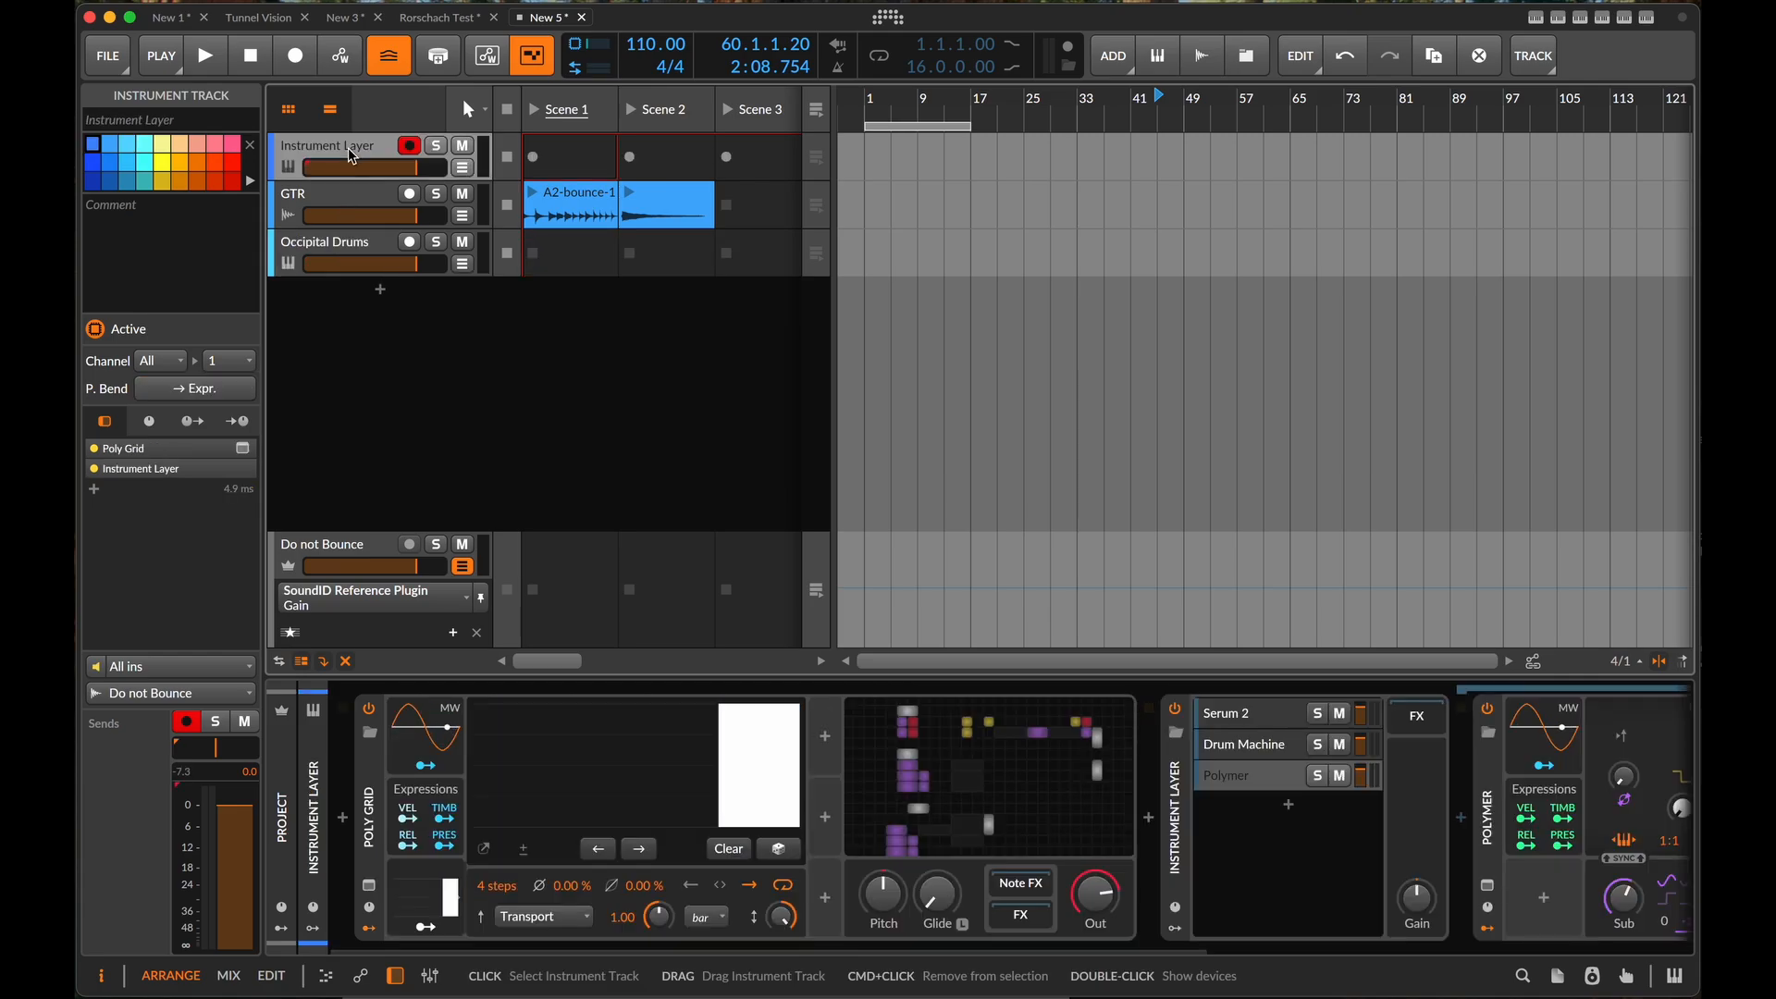
scroll(1309, 794, "right", 4)
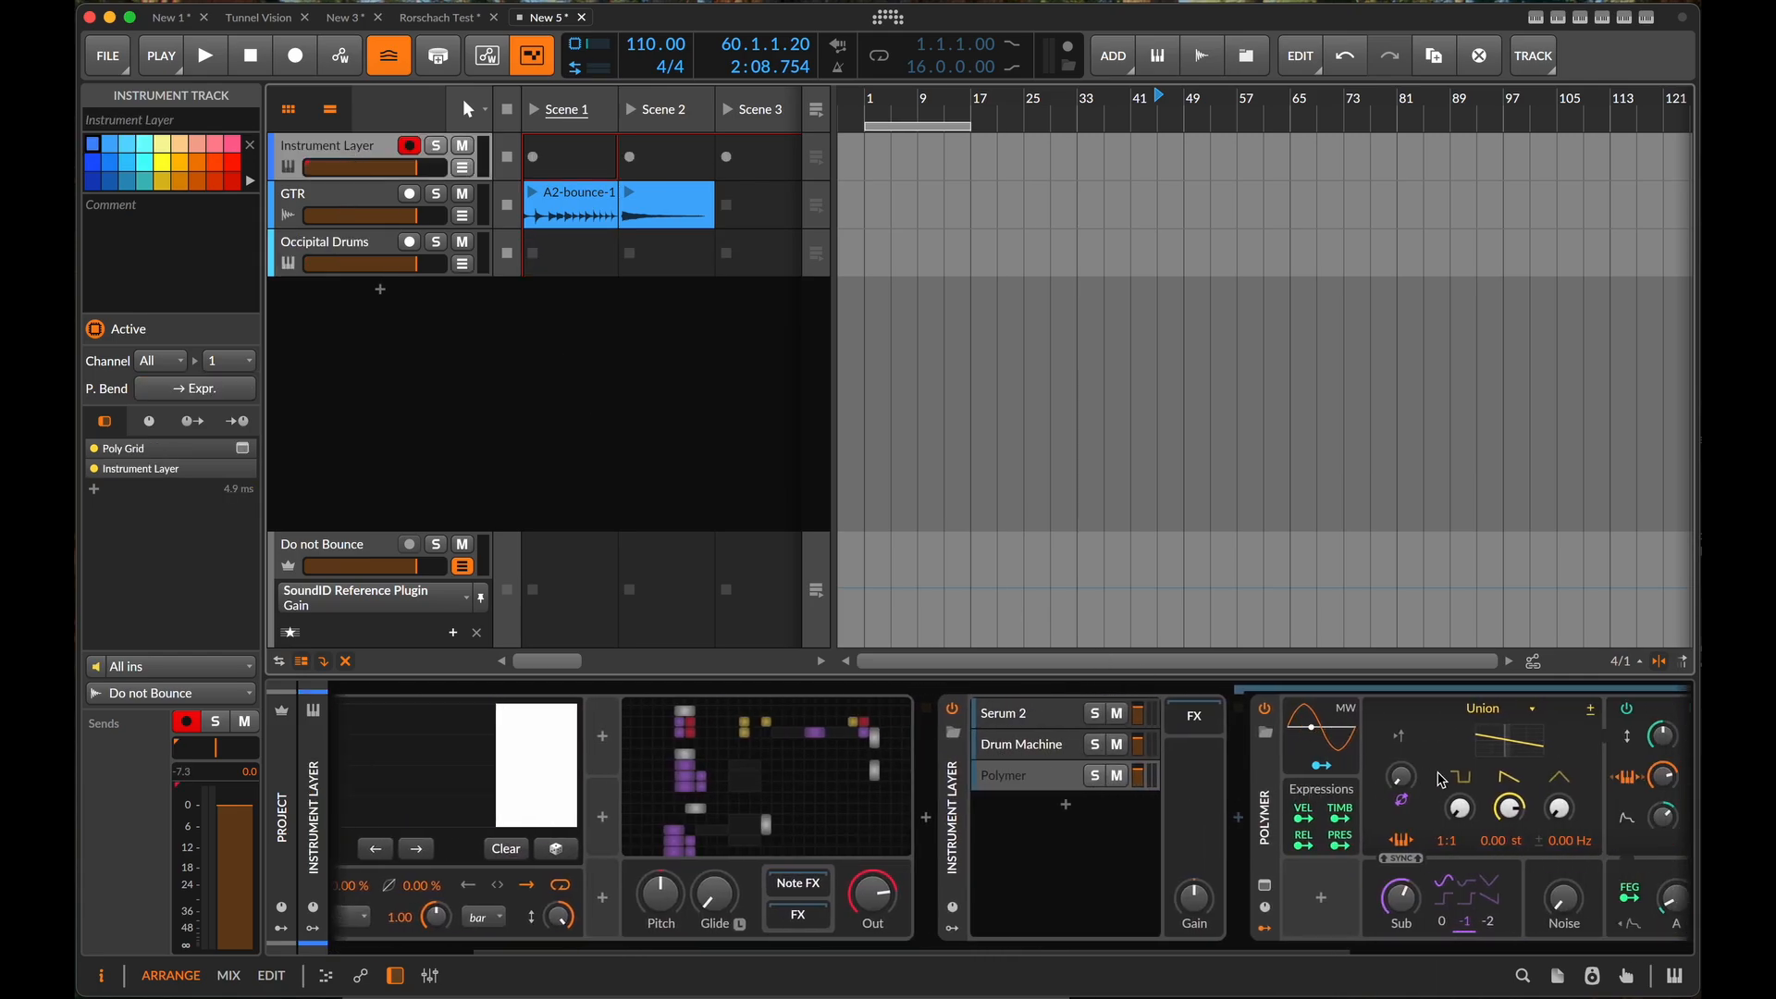
scroll(1443, 777, "left", 2)
scroll(866, 775, "left", 3)
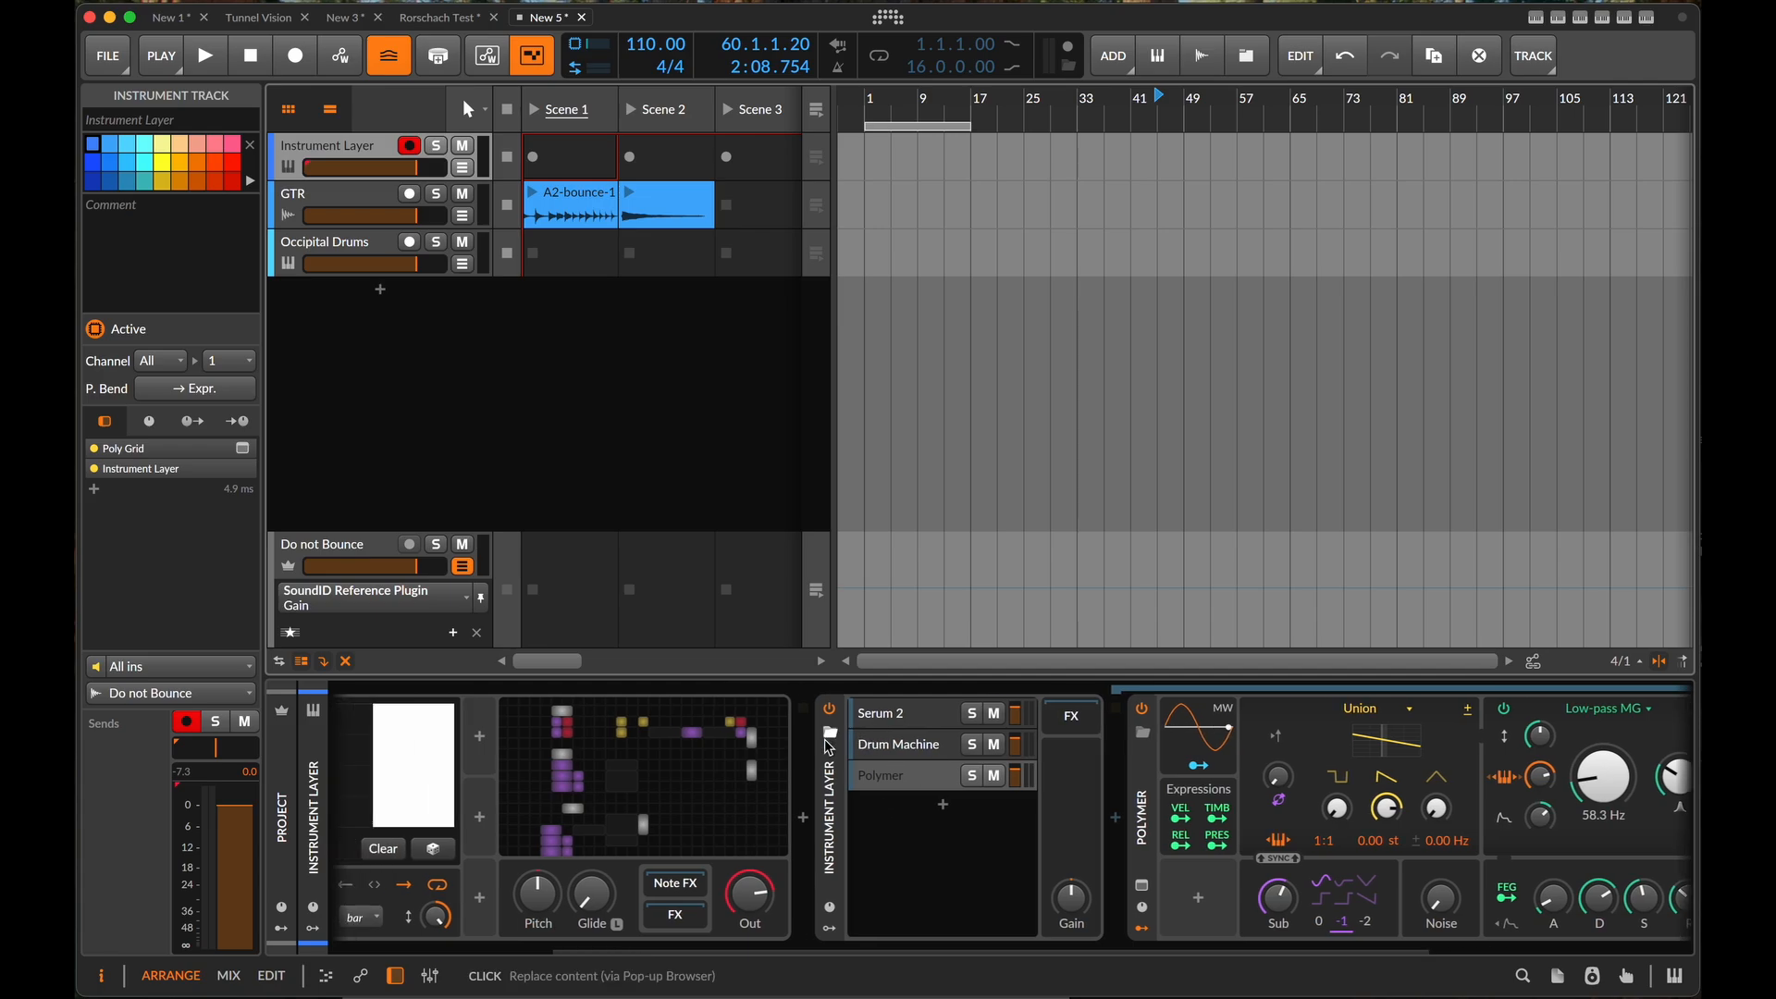
scroll(911, 775, "right", 5)
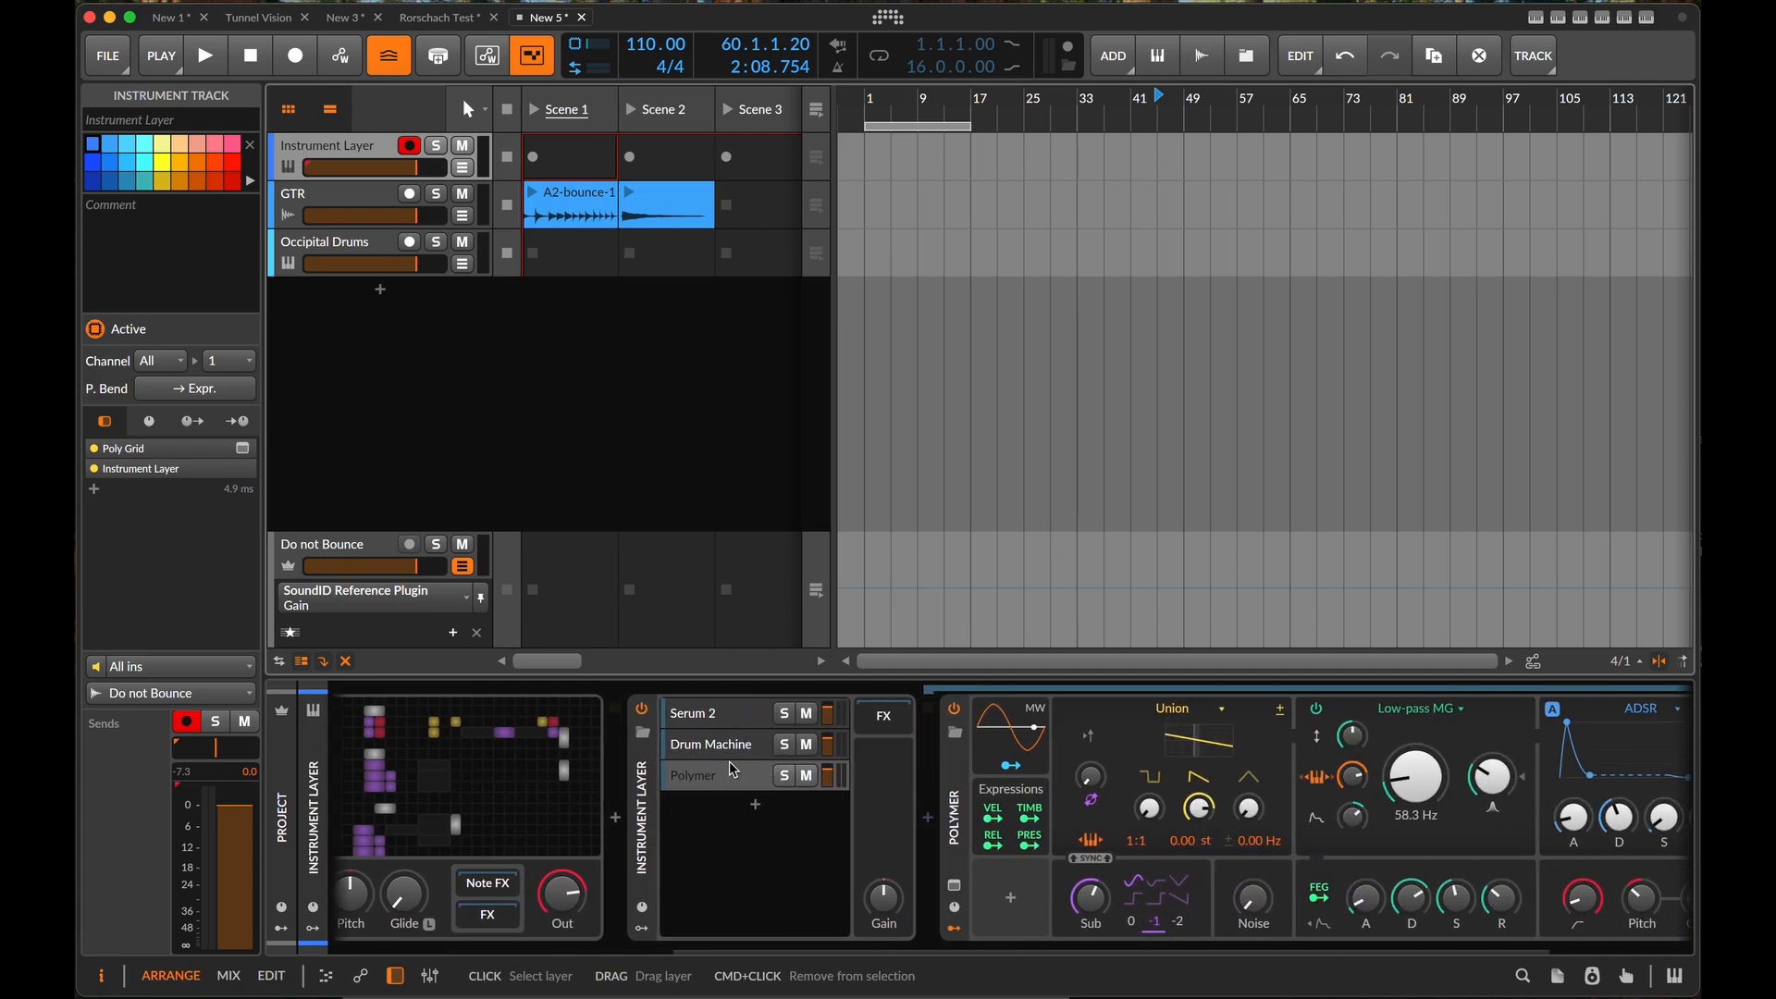
scroll(865, 783, "right", 5)
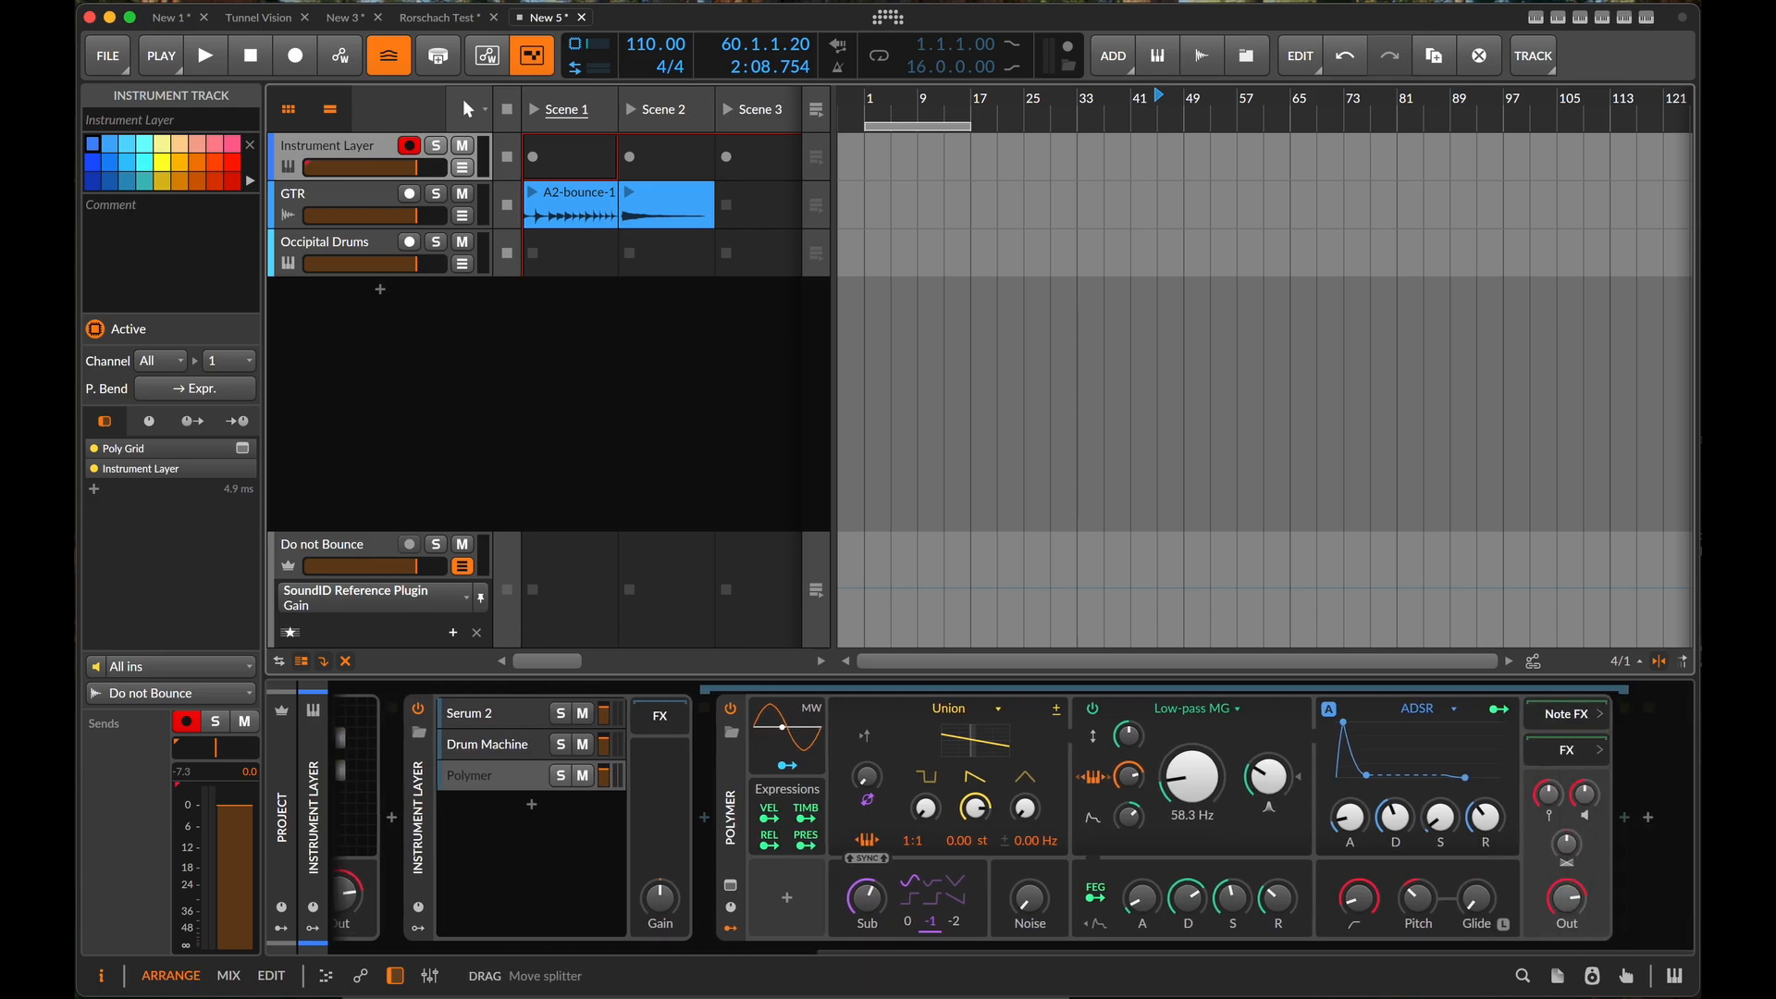
double_click(1630, 820)
type("compre")
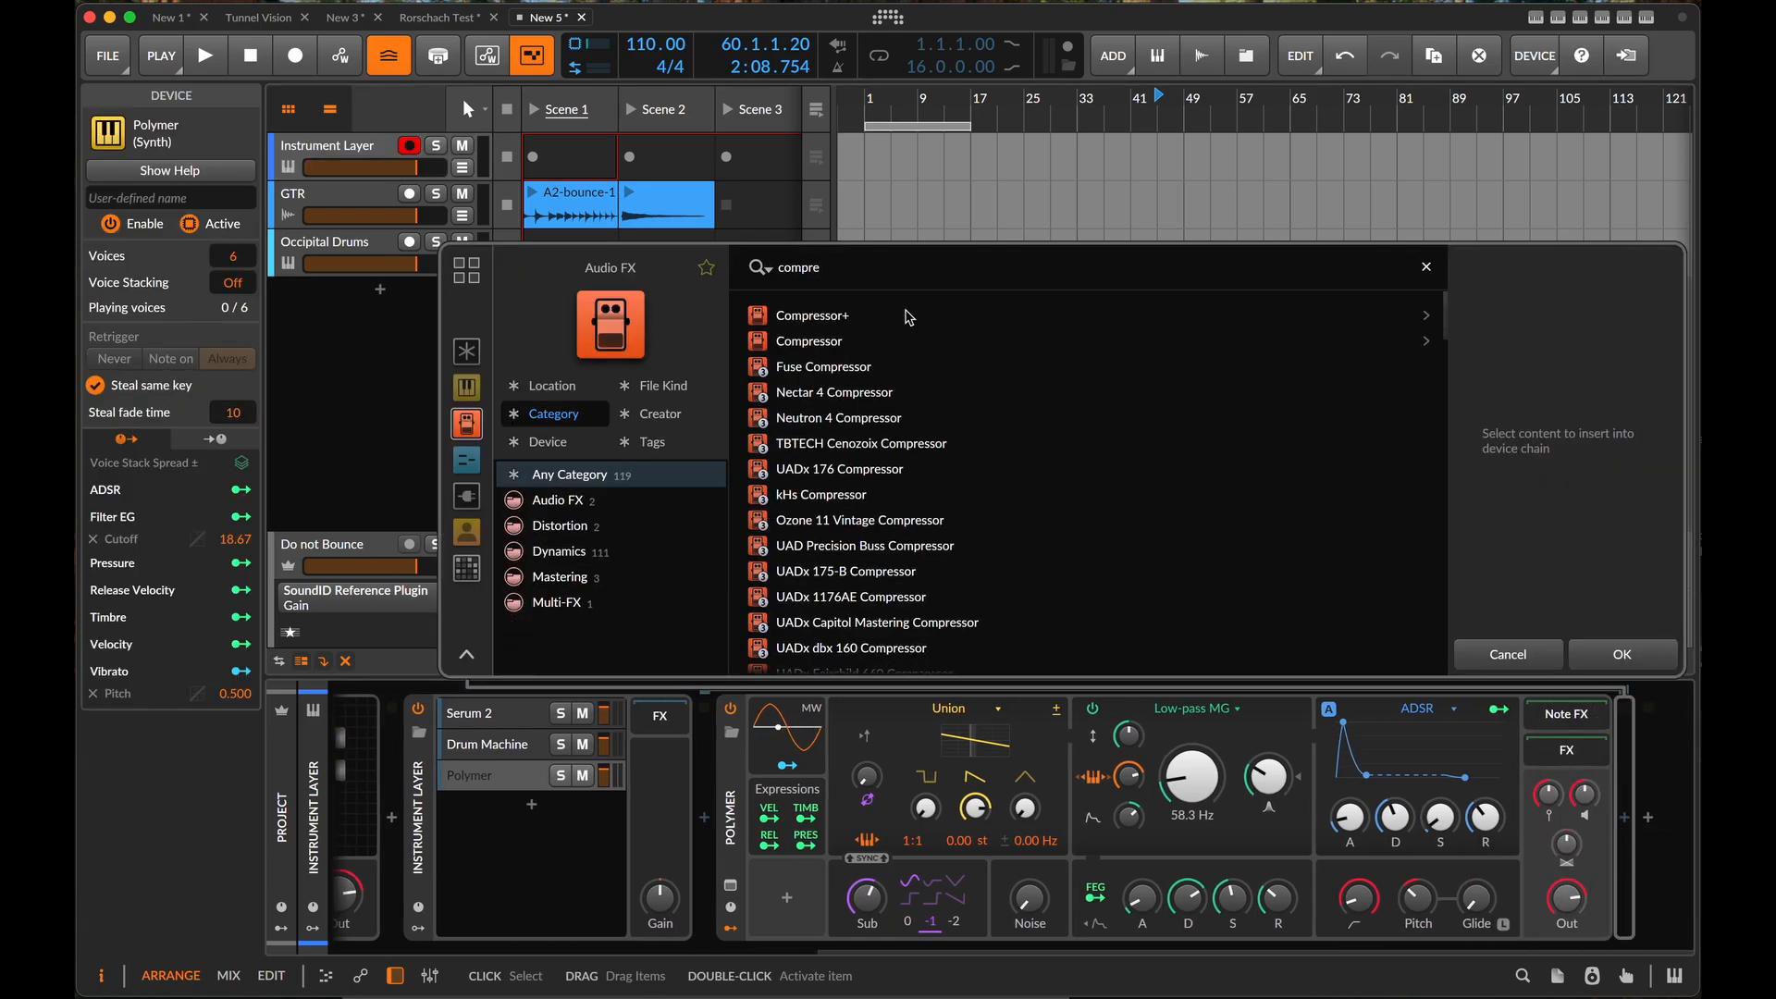
left_click(909, 315)
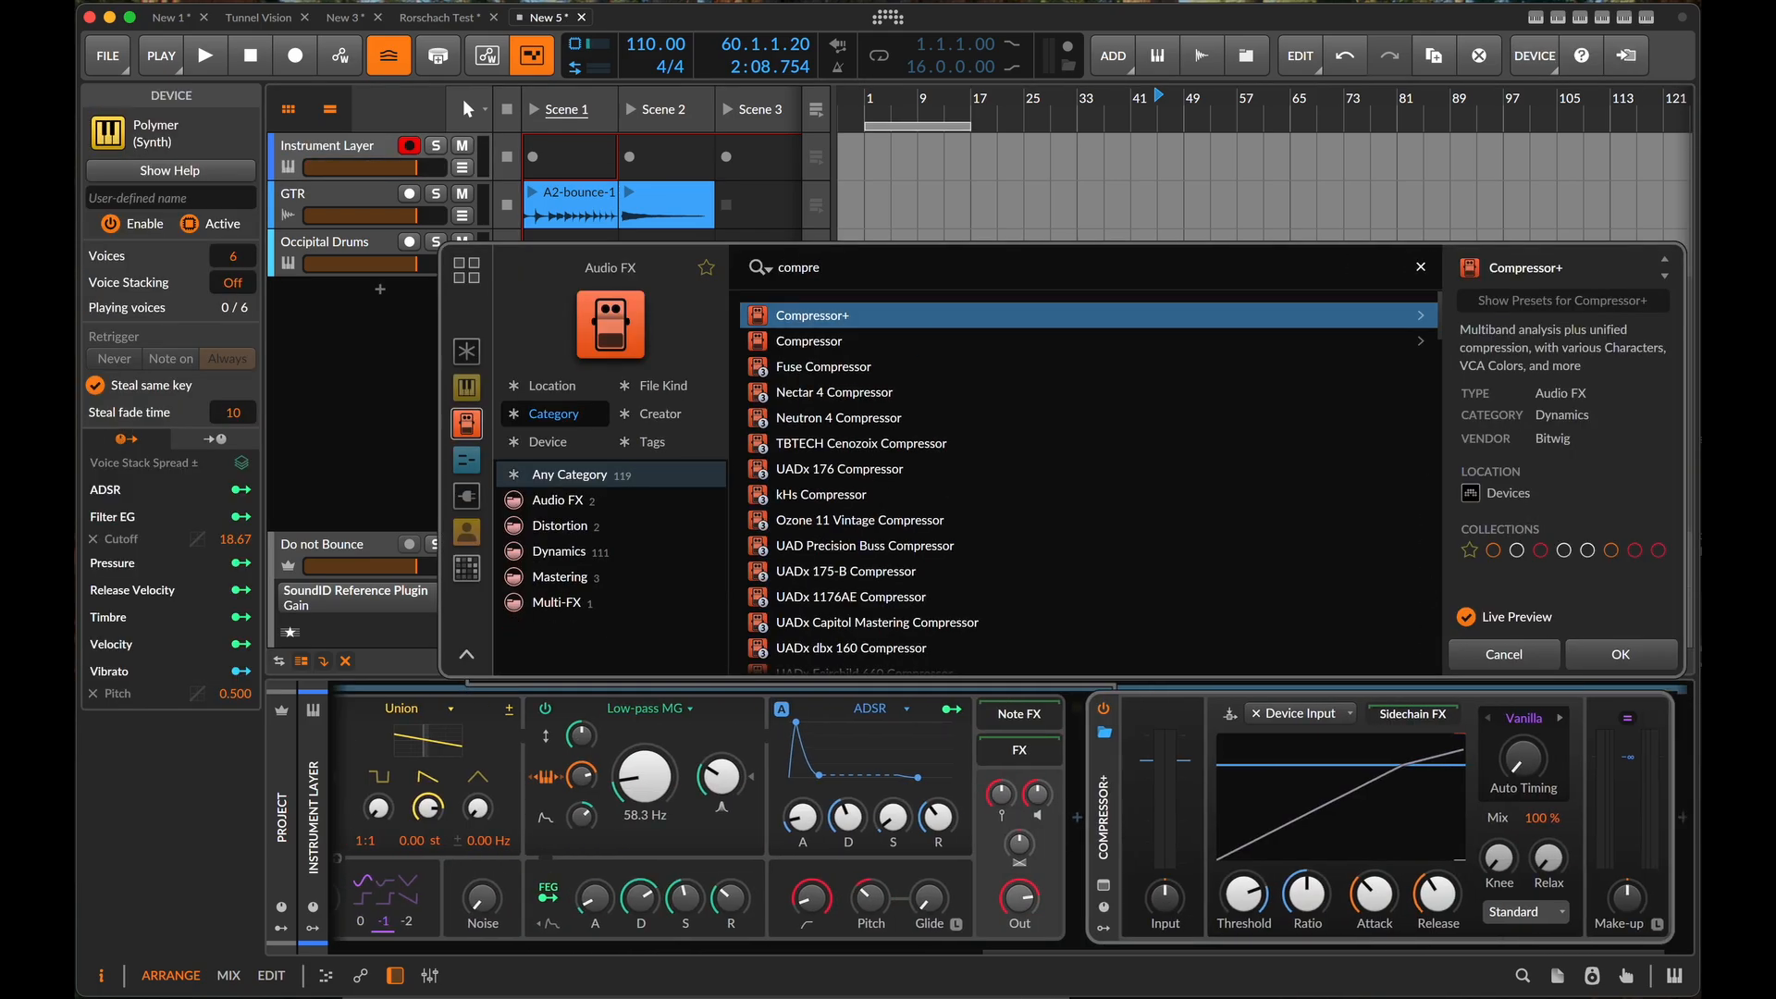
left_click(1620, 654)
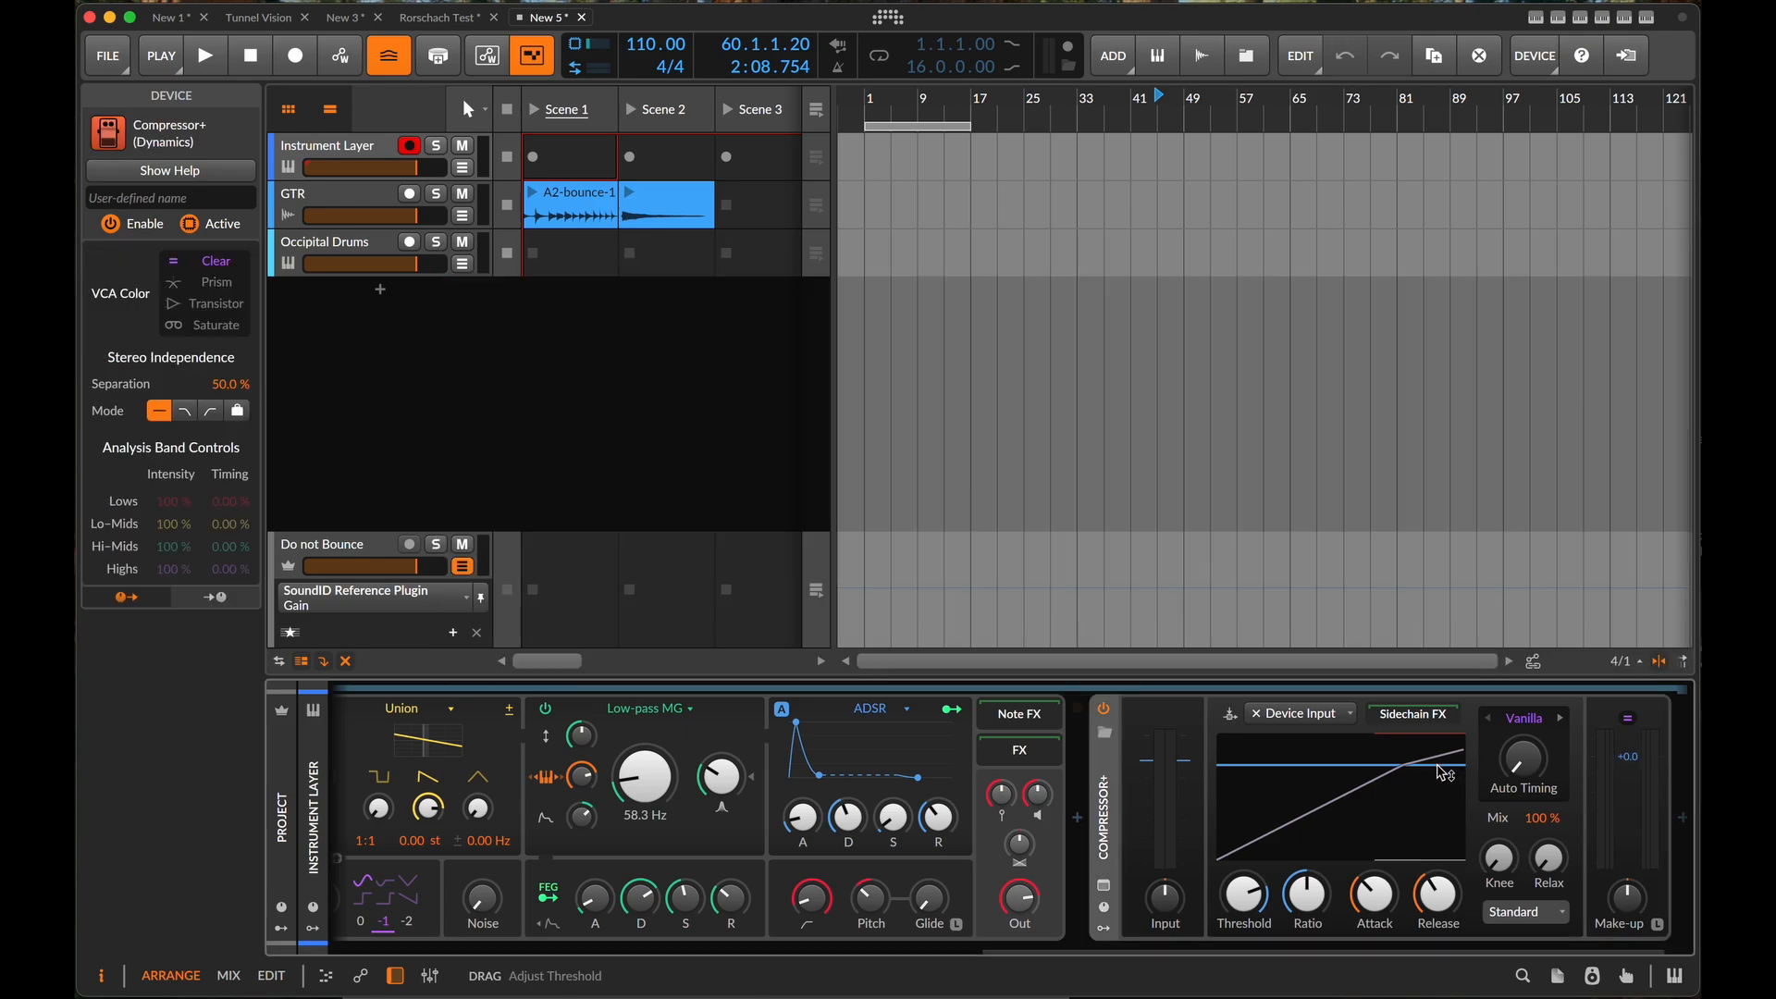
- Insert an EQ-5 after Compressor+ in the Polymer layer
scroll(1438, 804, "right", 2)
left_click(1630, 819)
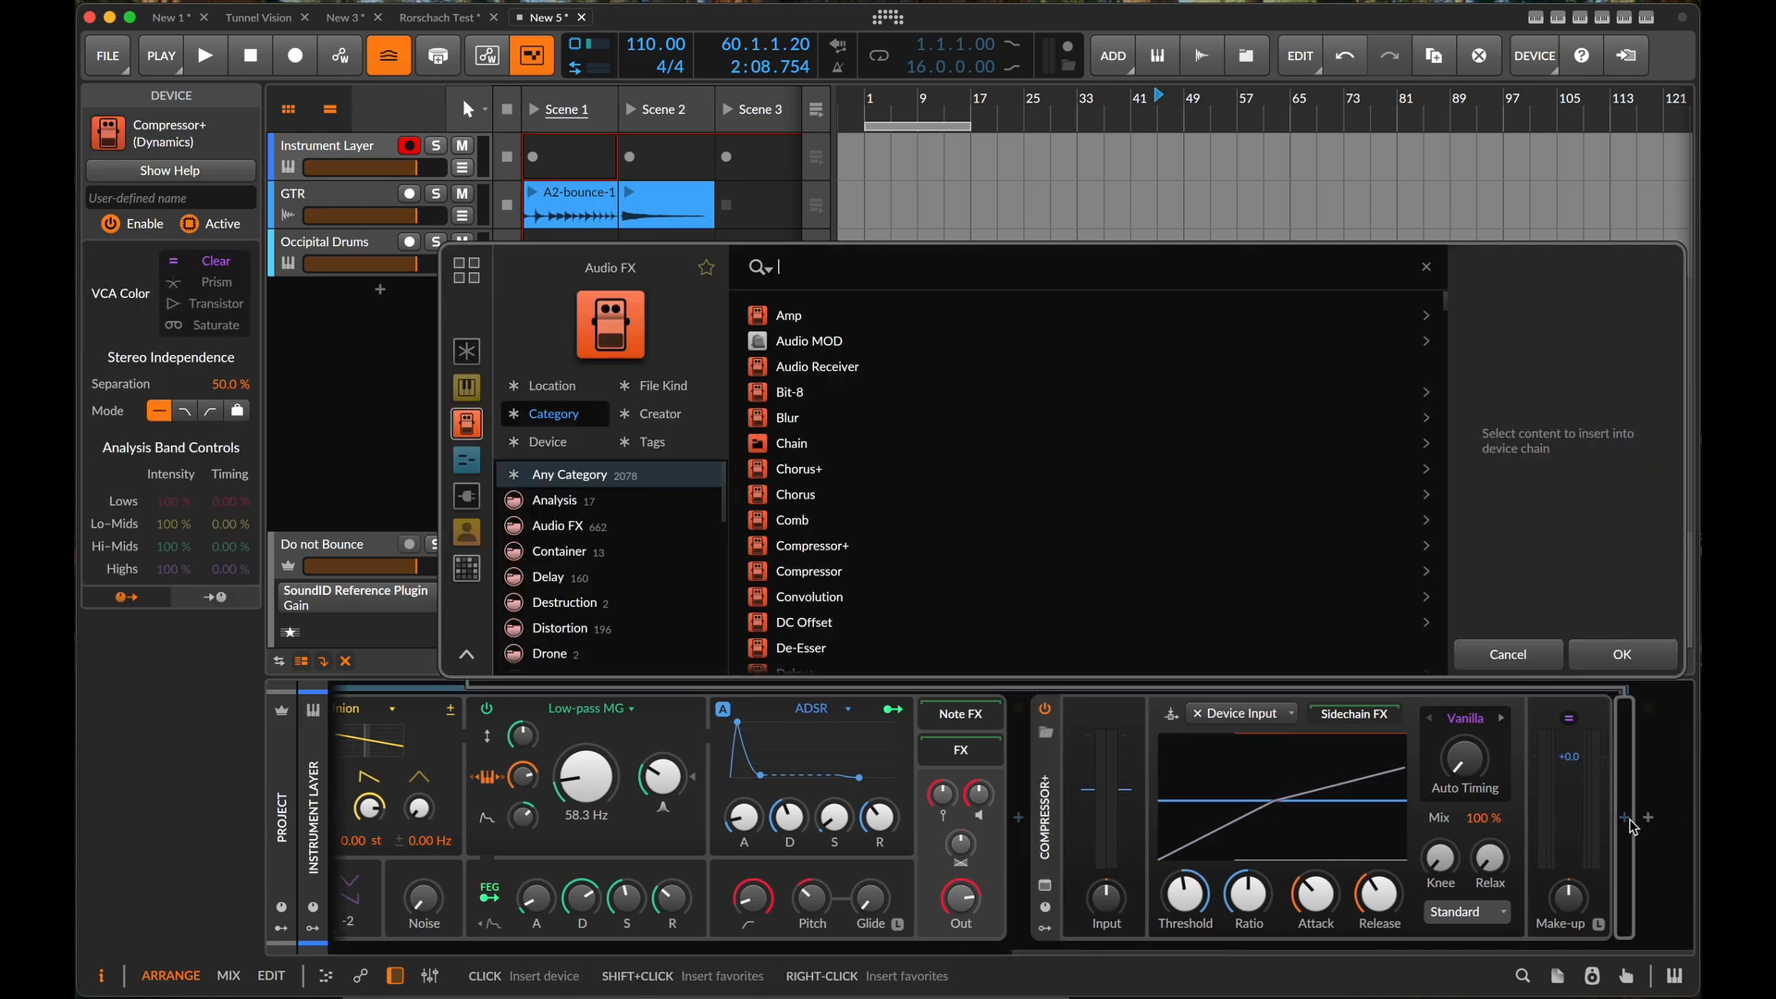
type("eq")
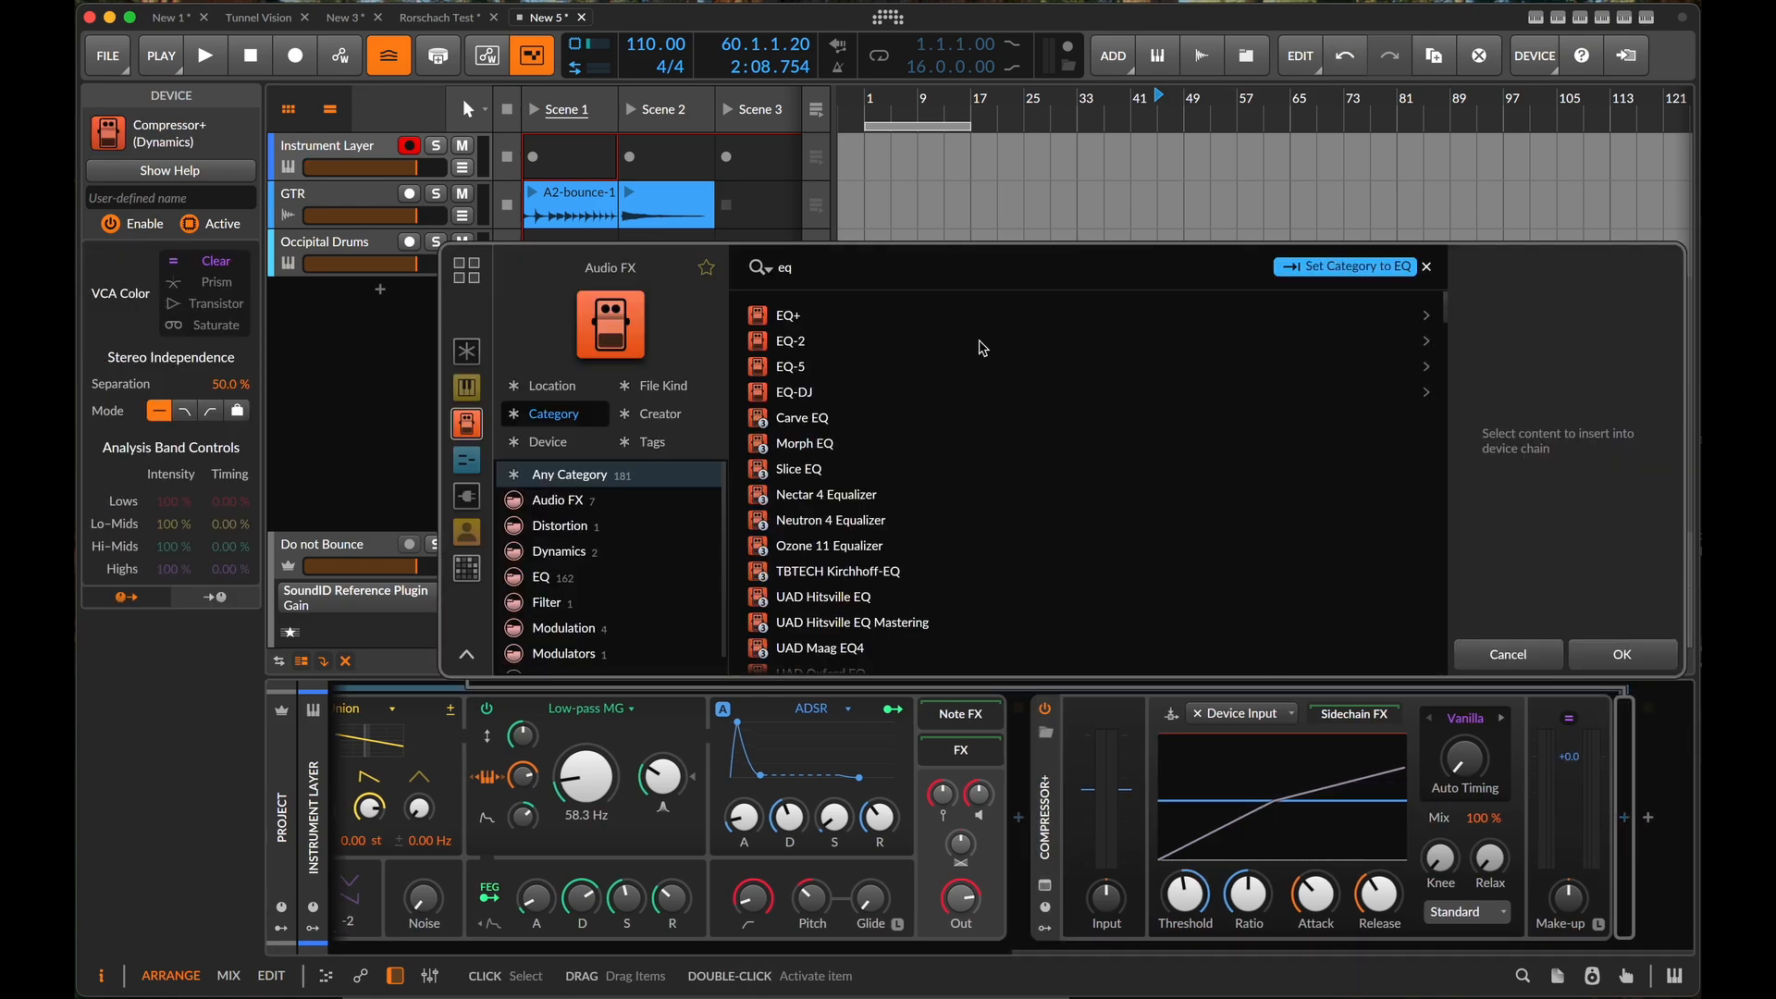
left_click(856, 366)
left_click(1626, 654)
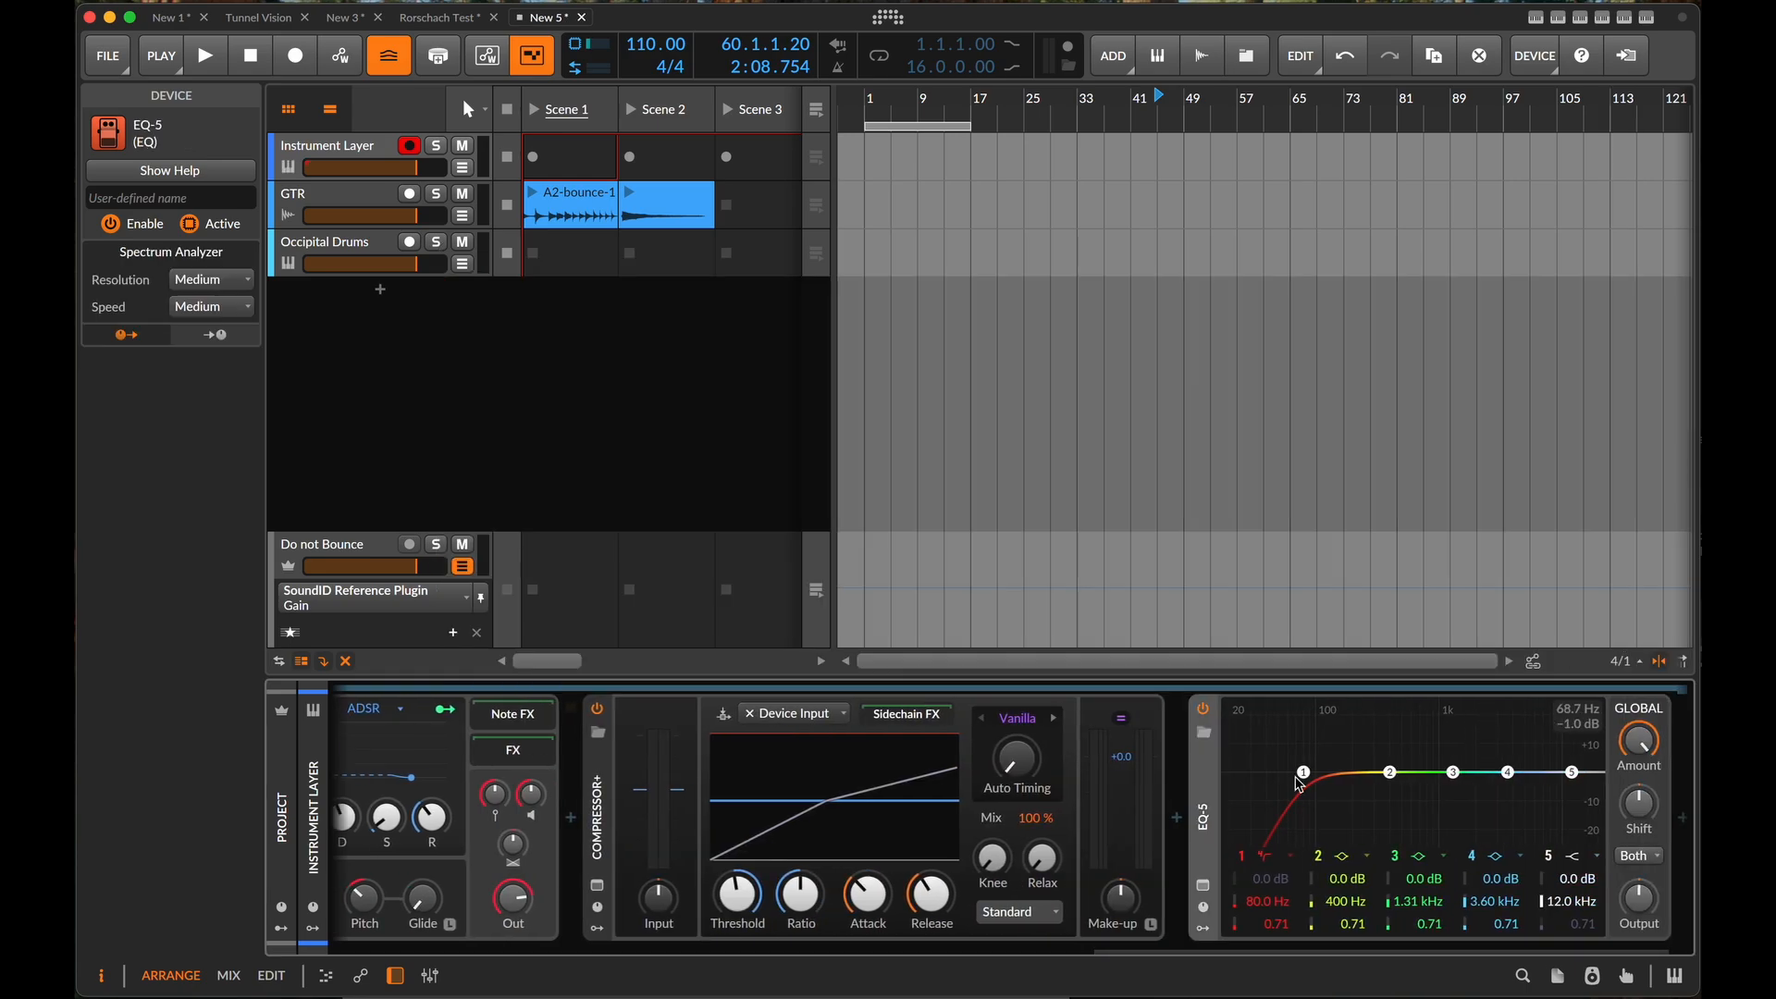
- Change EQ-5's band 1 to a low-shelf and band 5 to a 4-pole low-pass at 1.18 kHz
left_click(1290, 857)
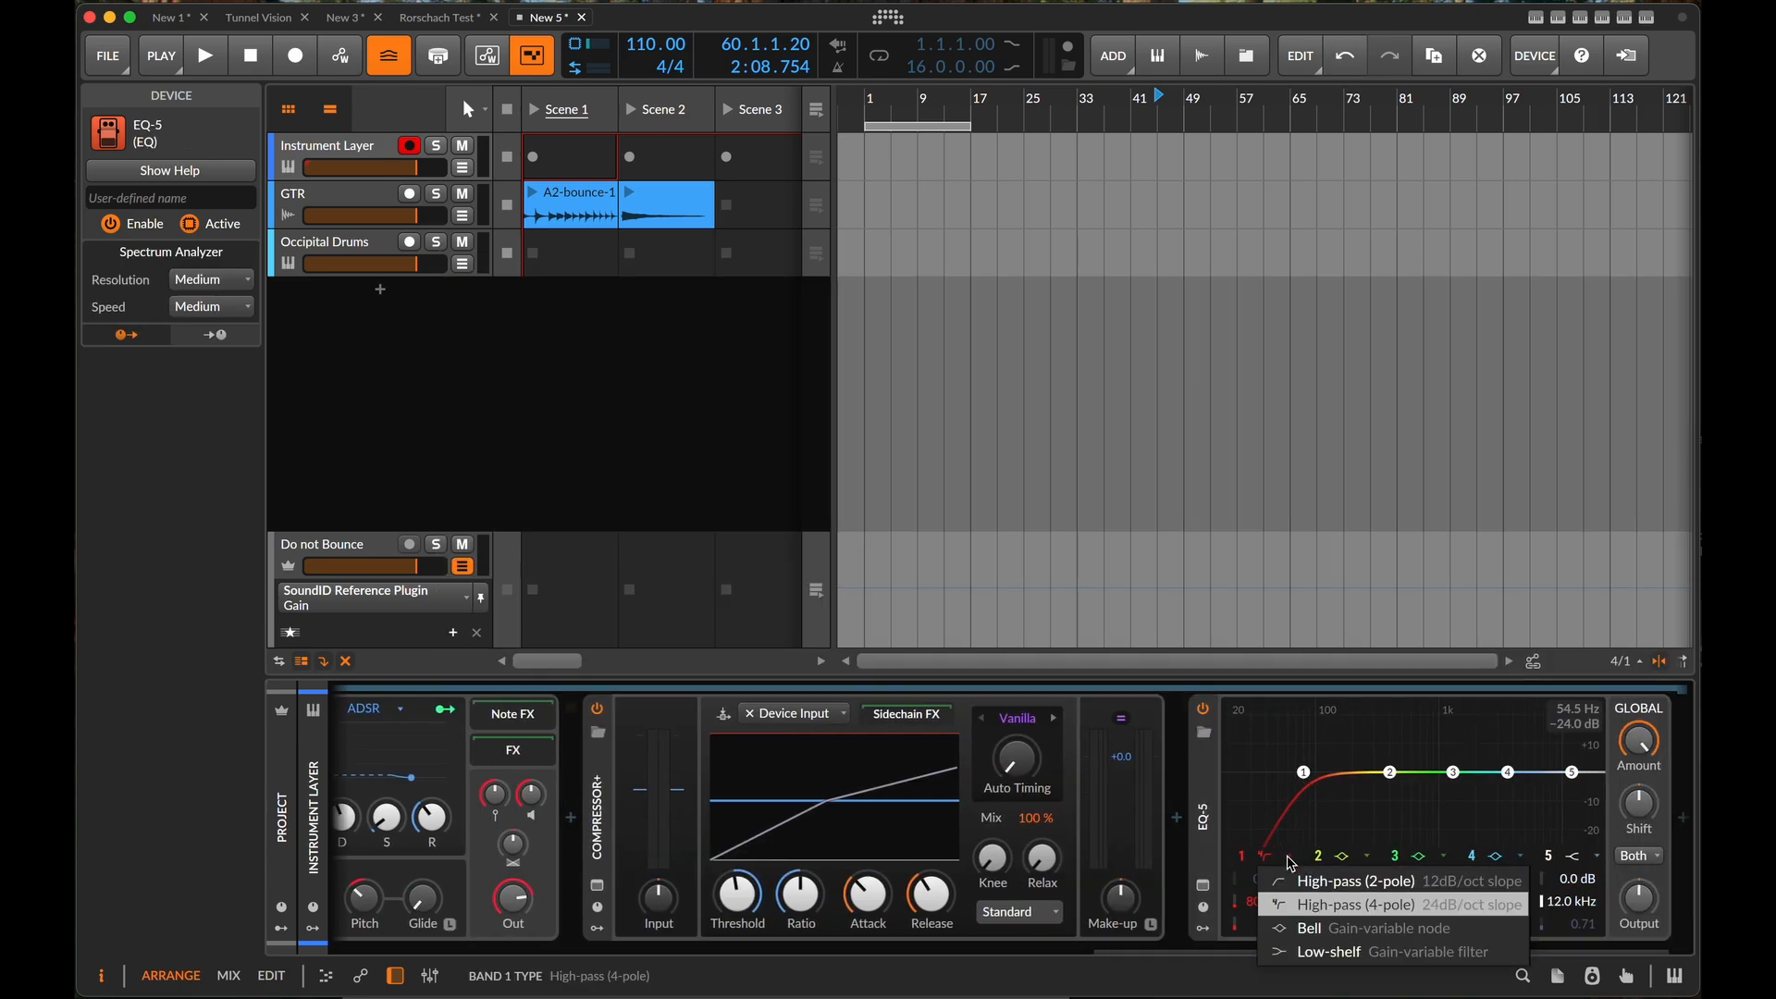
left_click(1310, 951)
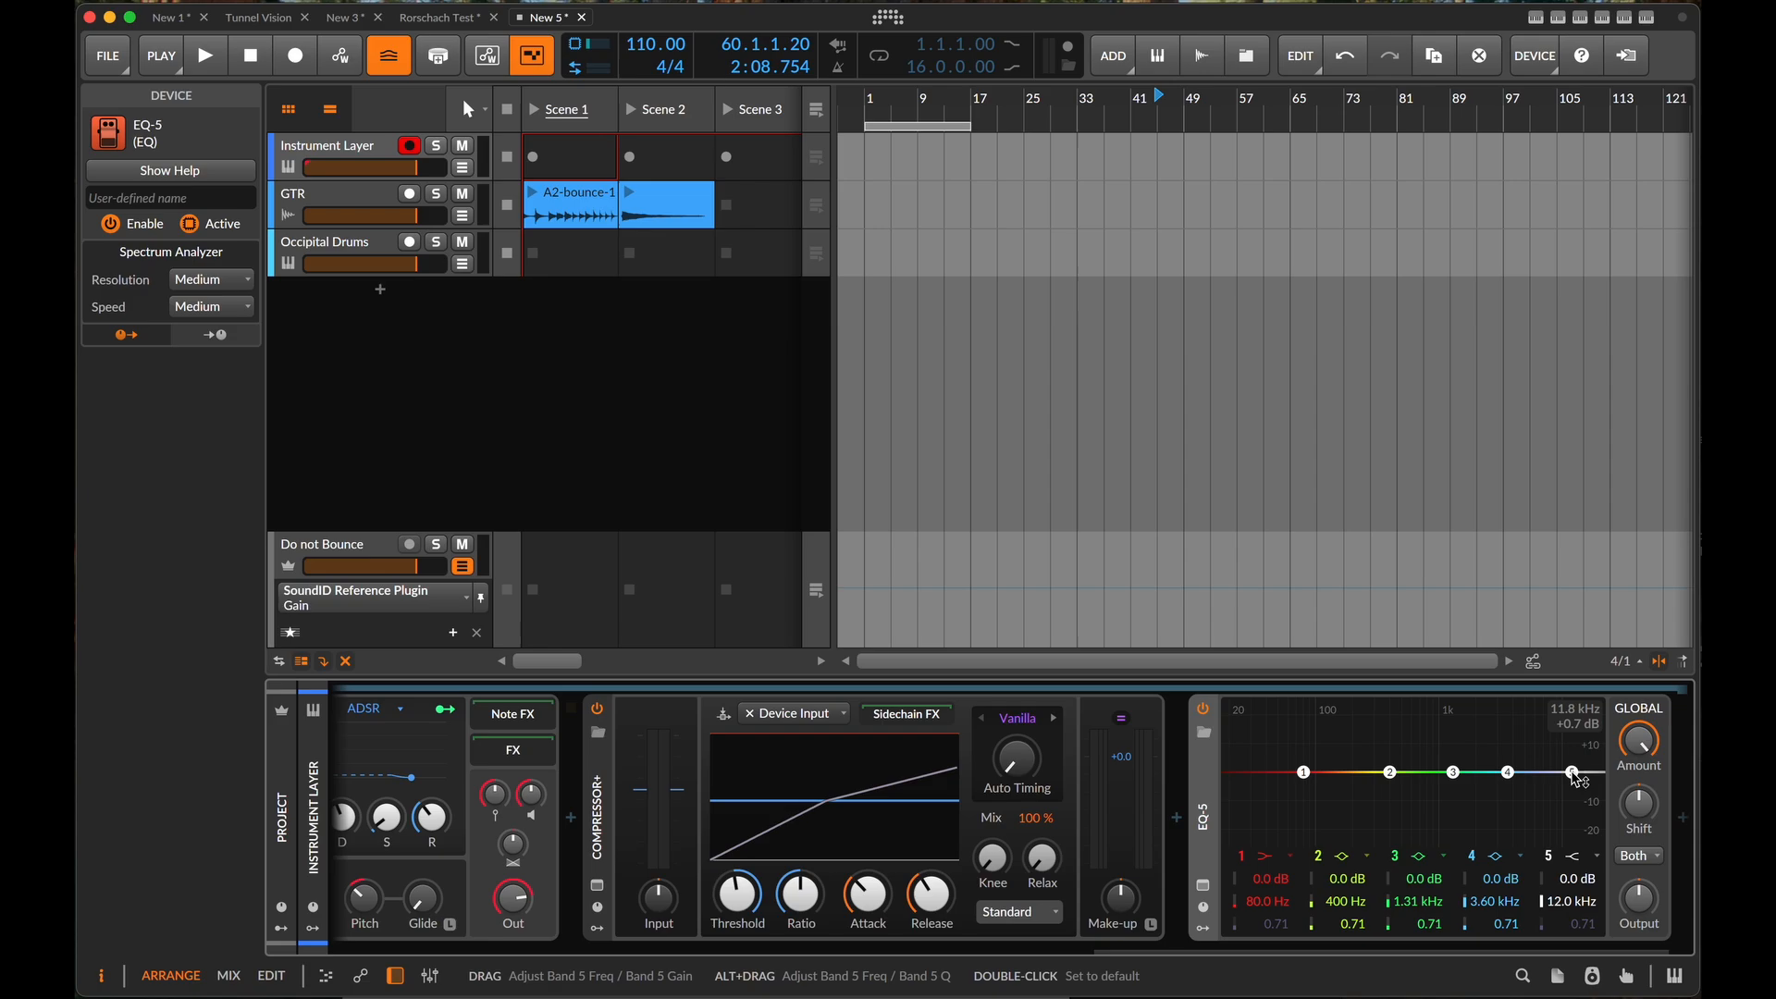
left_click_drag(1574, 774, 1524, 849)
left_click(1596, 855)
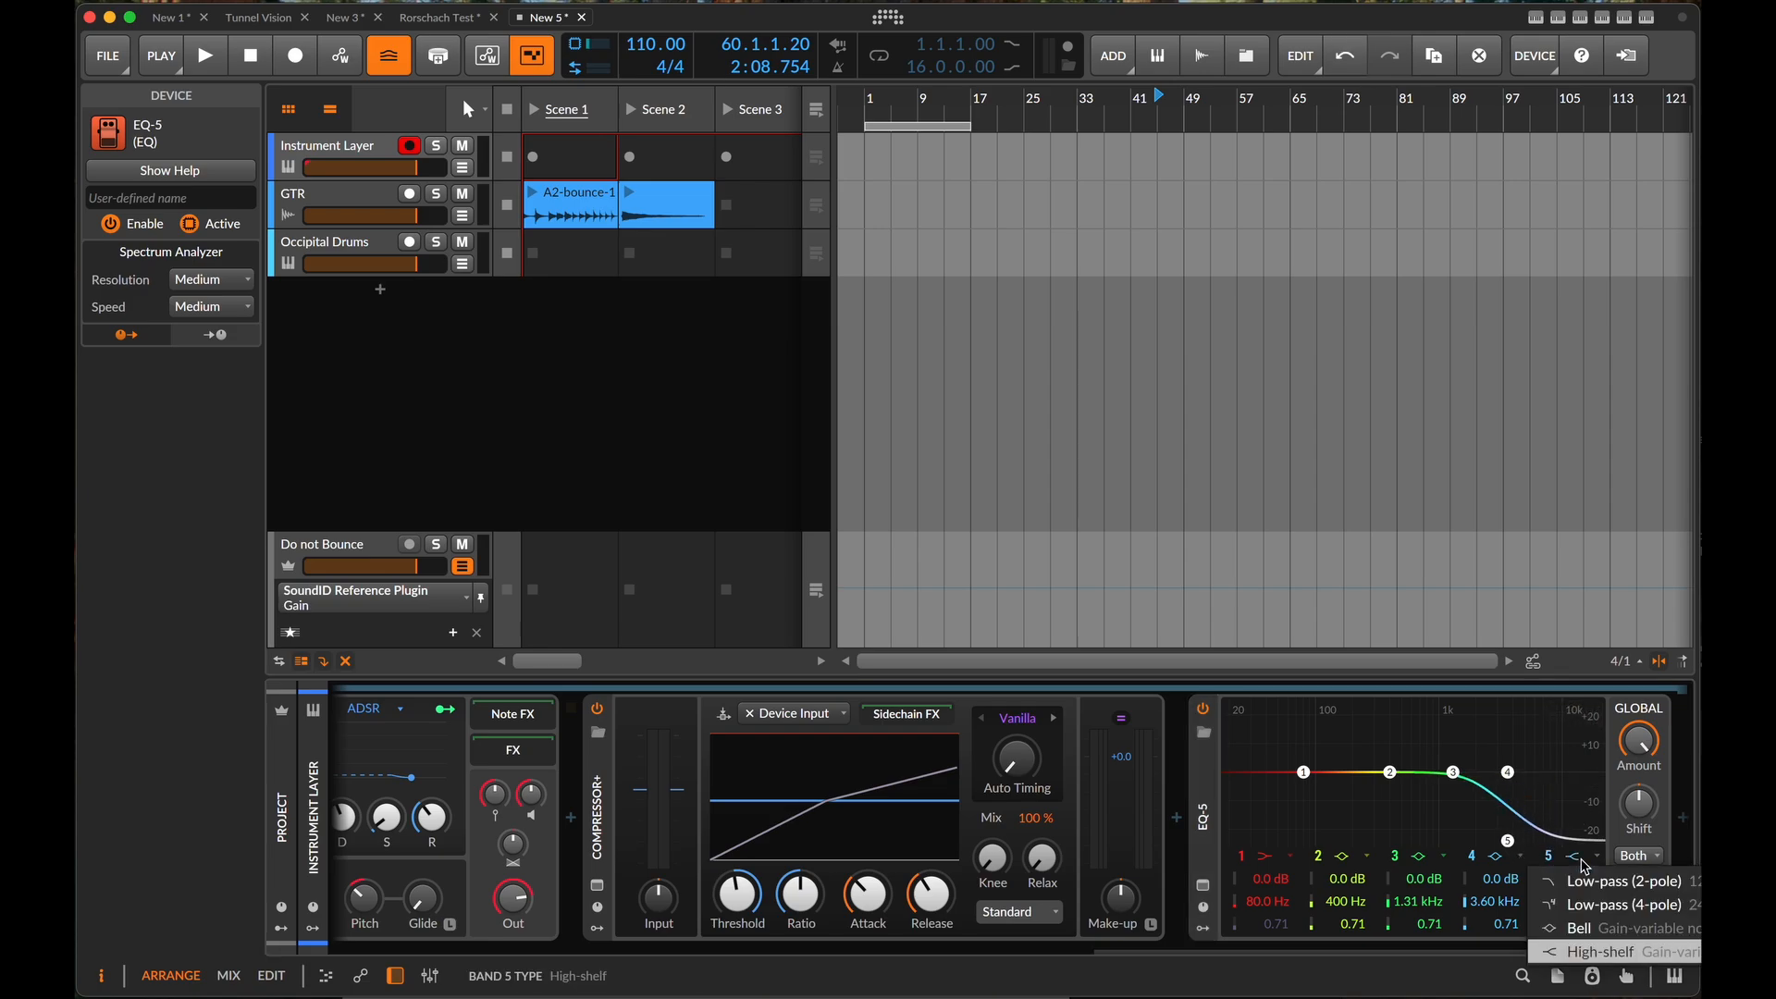
left_click(1616, 910)
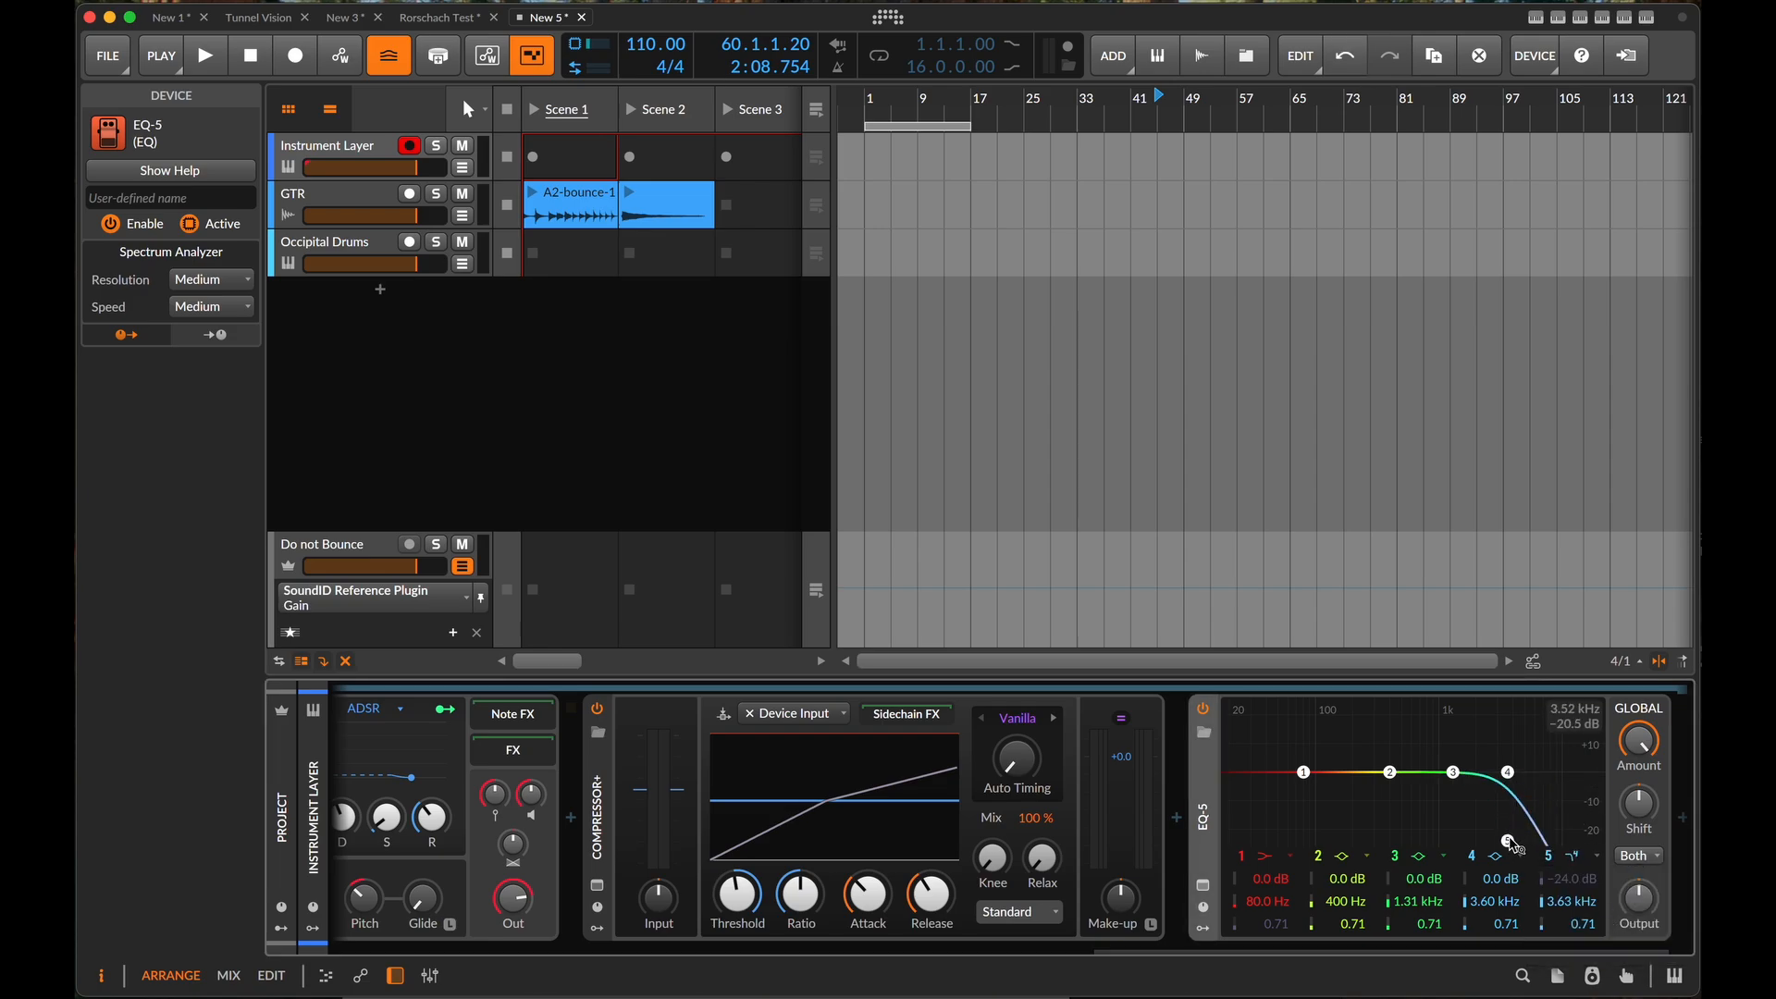
left_click_drag(1510, 842, 1509, 842)
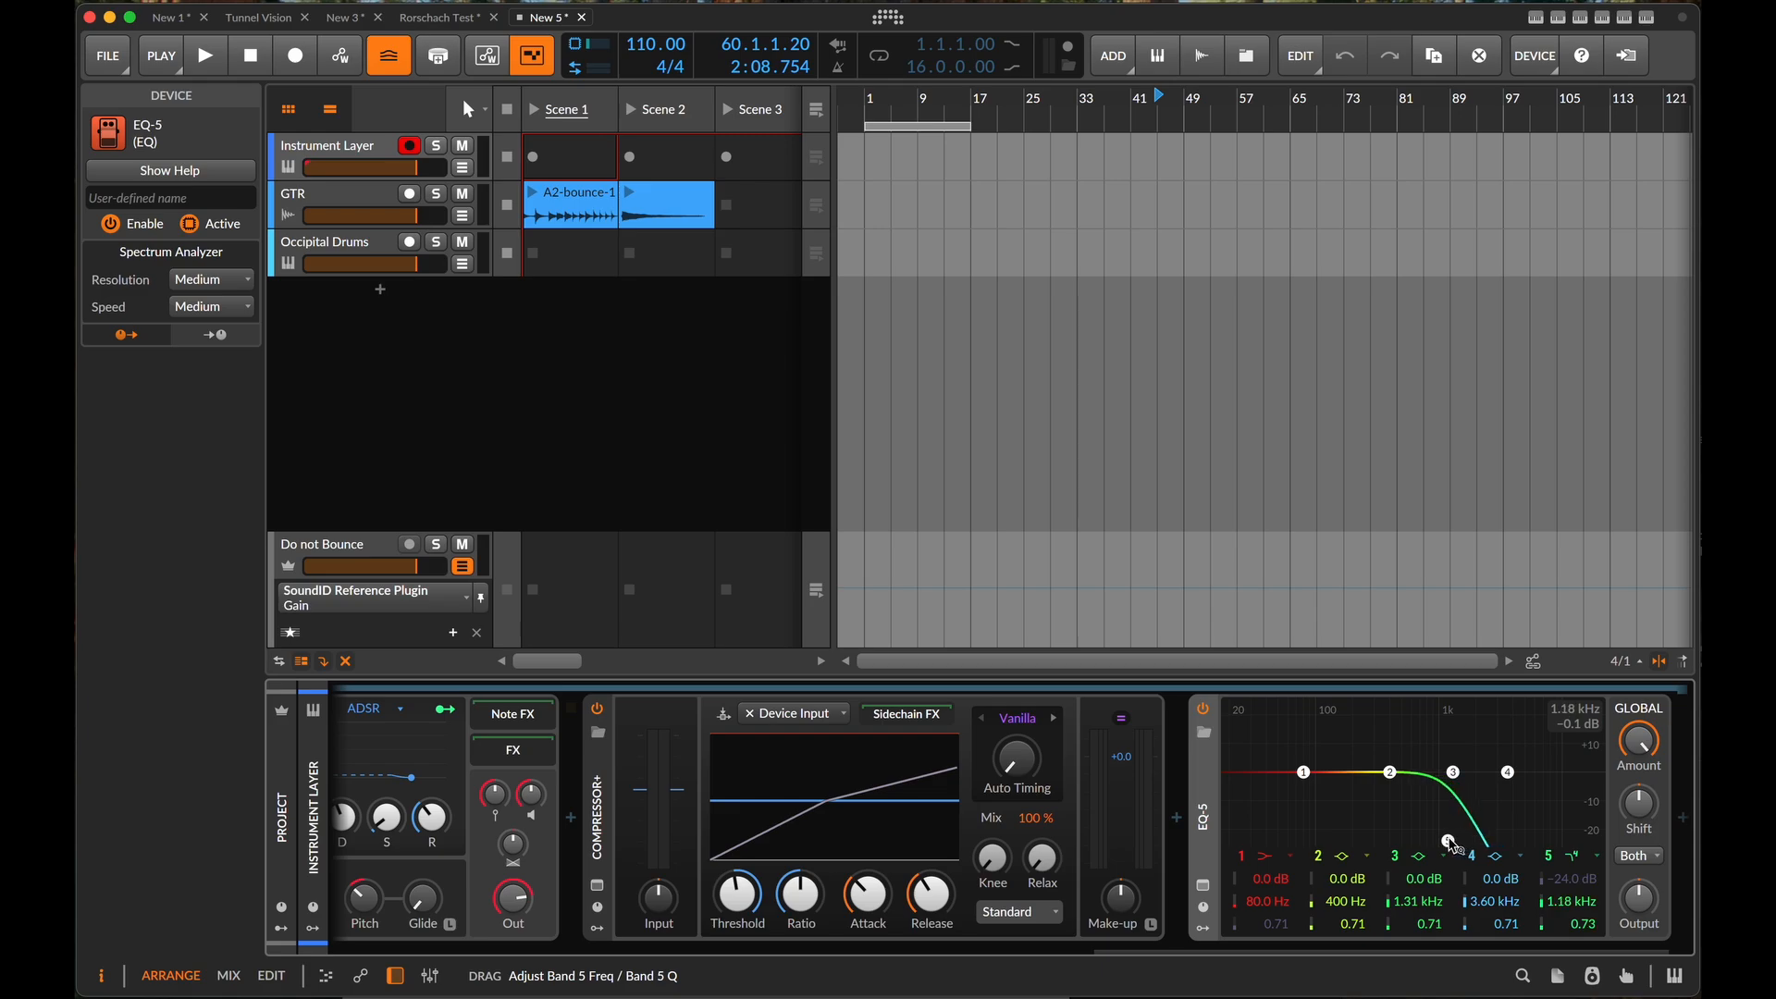
- During playback, move EQ-5's band 3 to 5.45 kHz at −1.9 dB and lower the band 5 low-pass to 372 Hz
key("space")
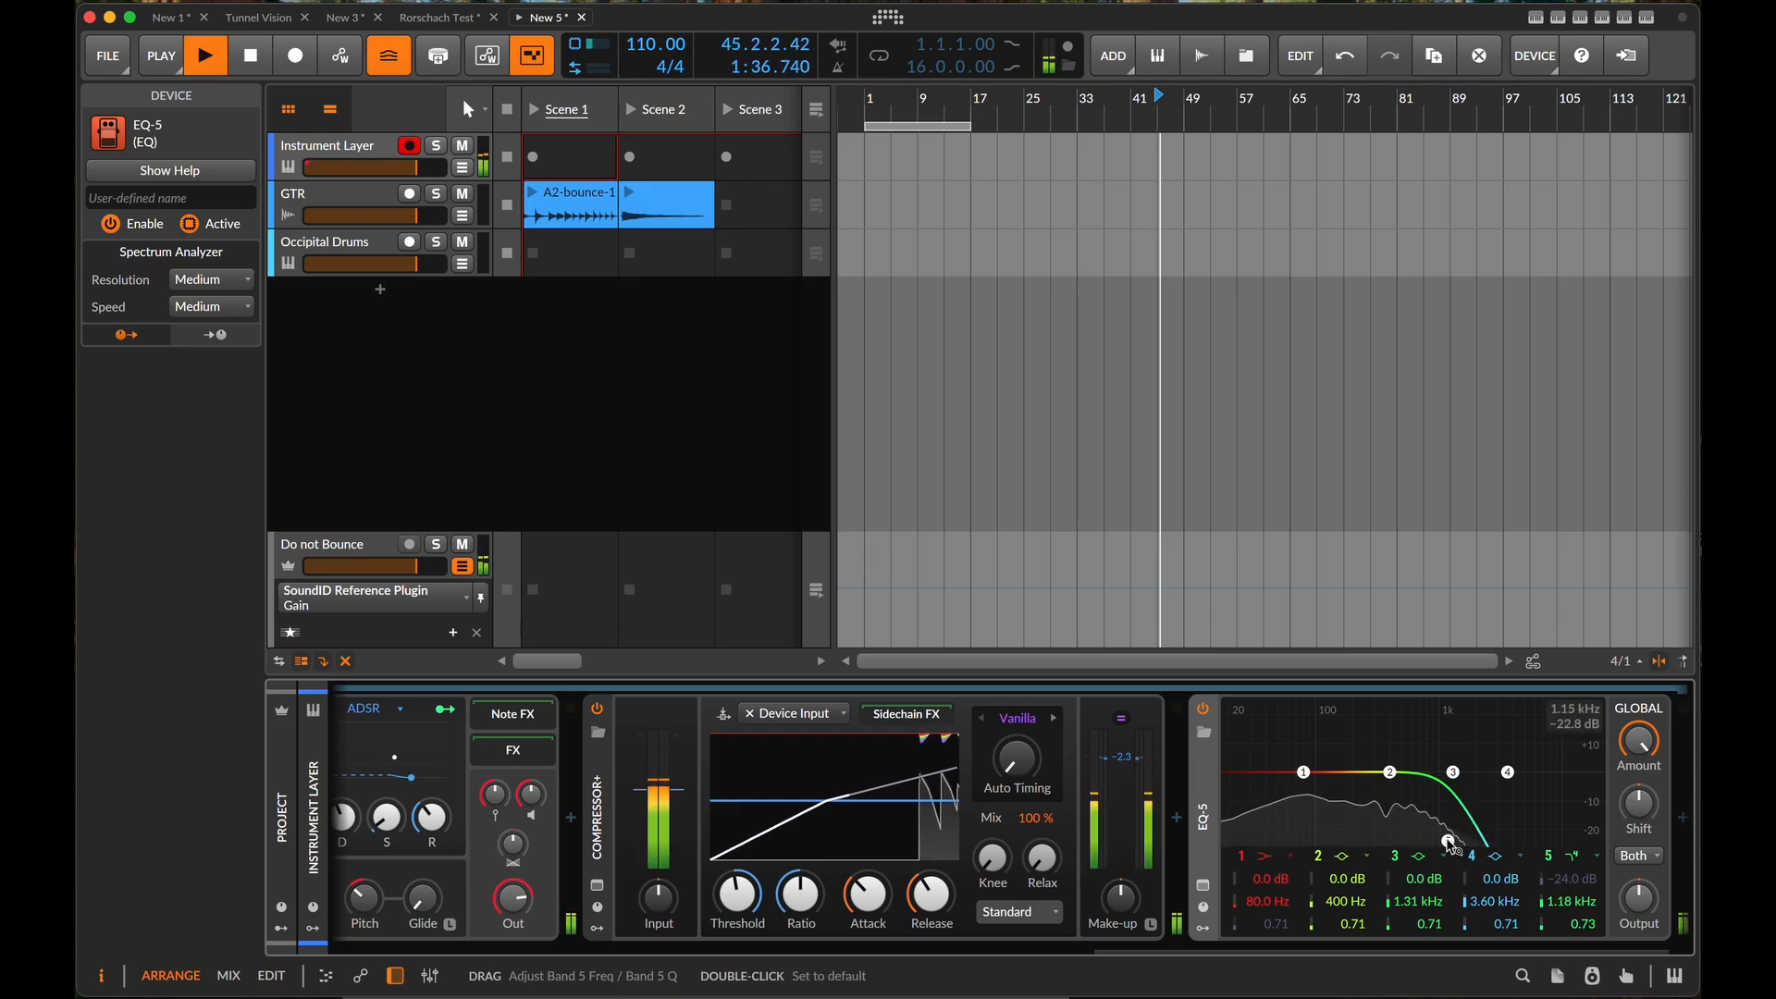
left_click_drag(1453, 771, 1528, 776)
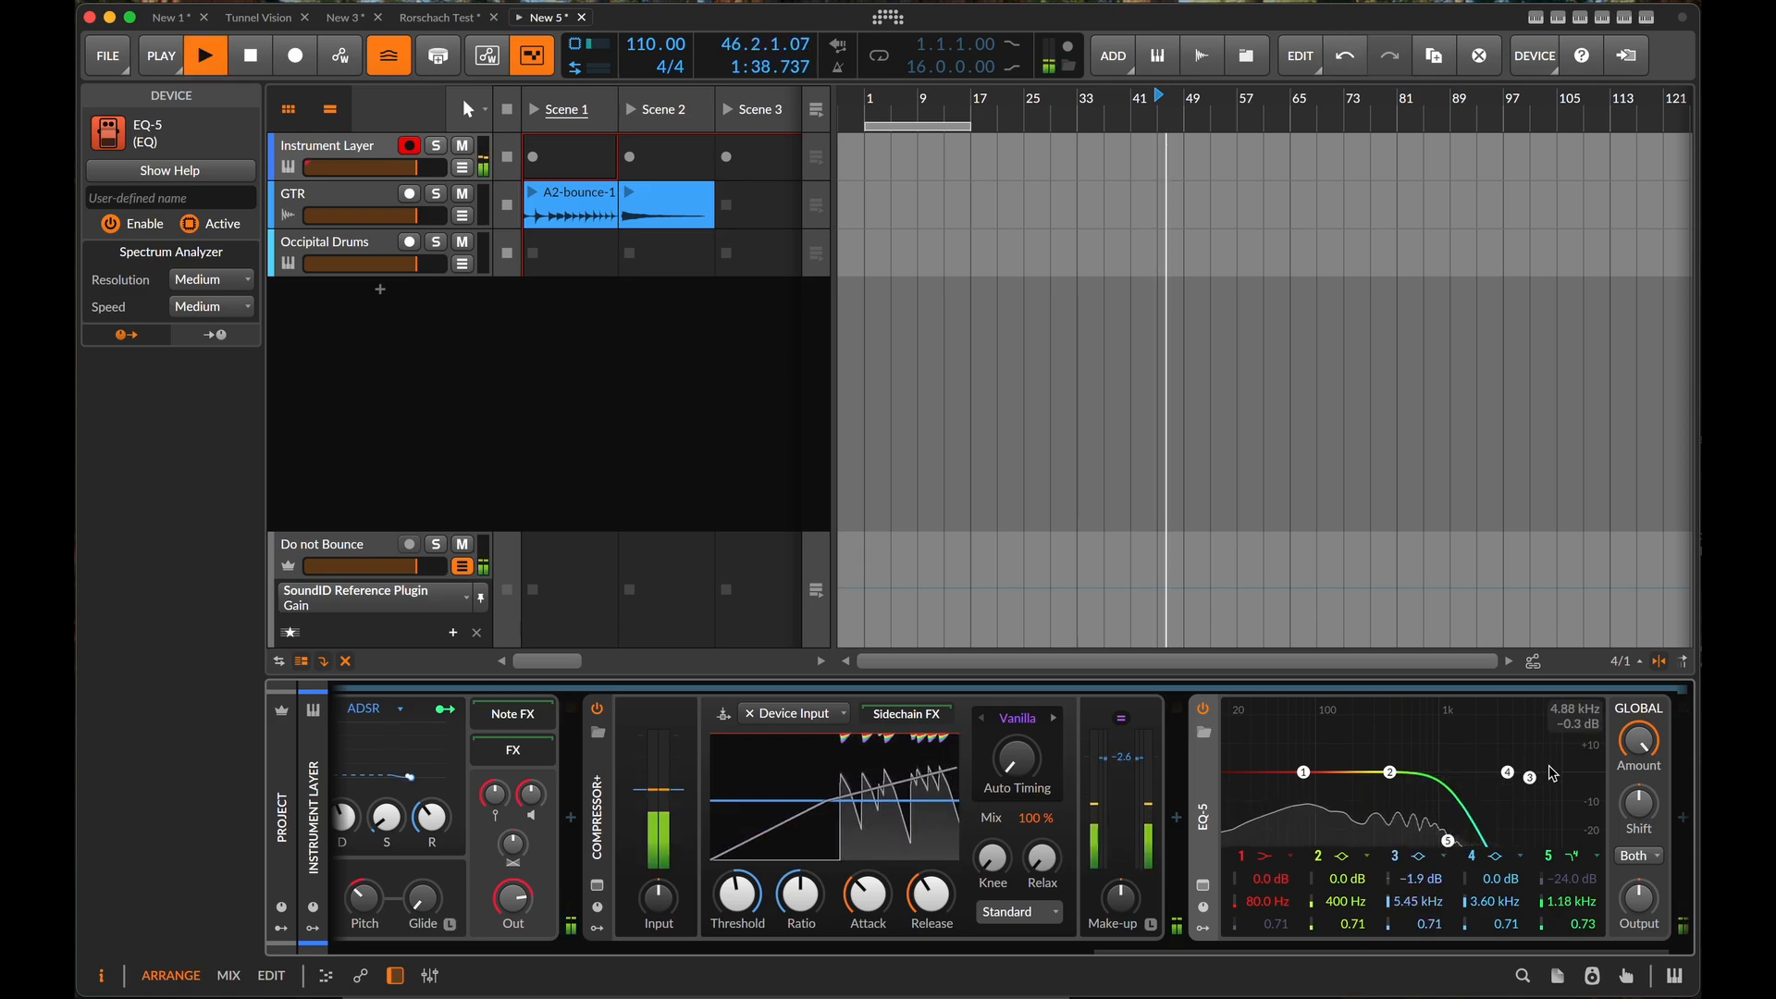
left_click_drag(1447, 841, 1390, 852)
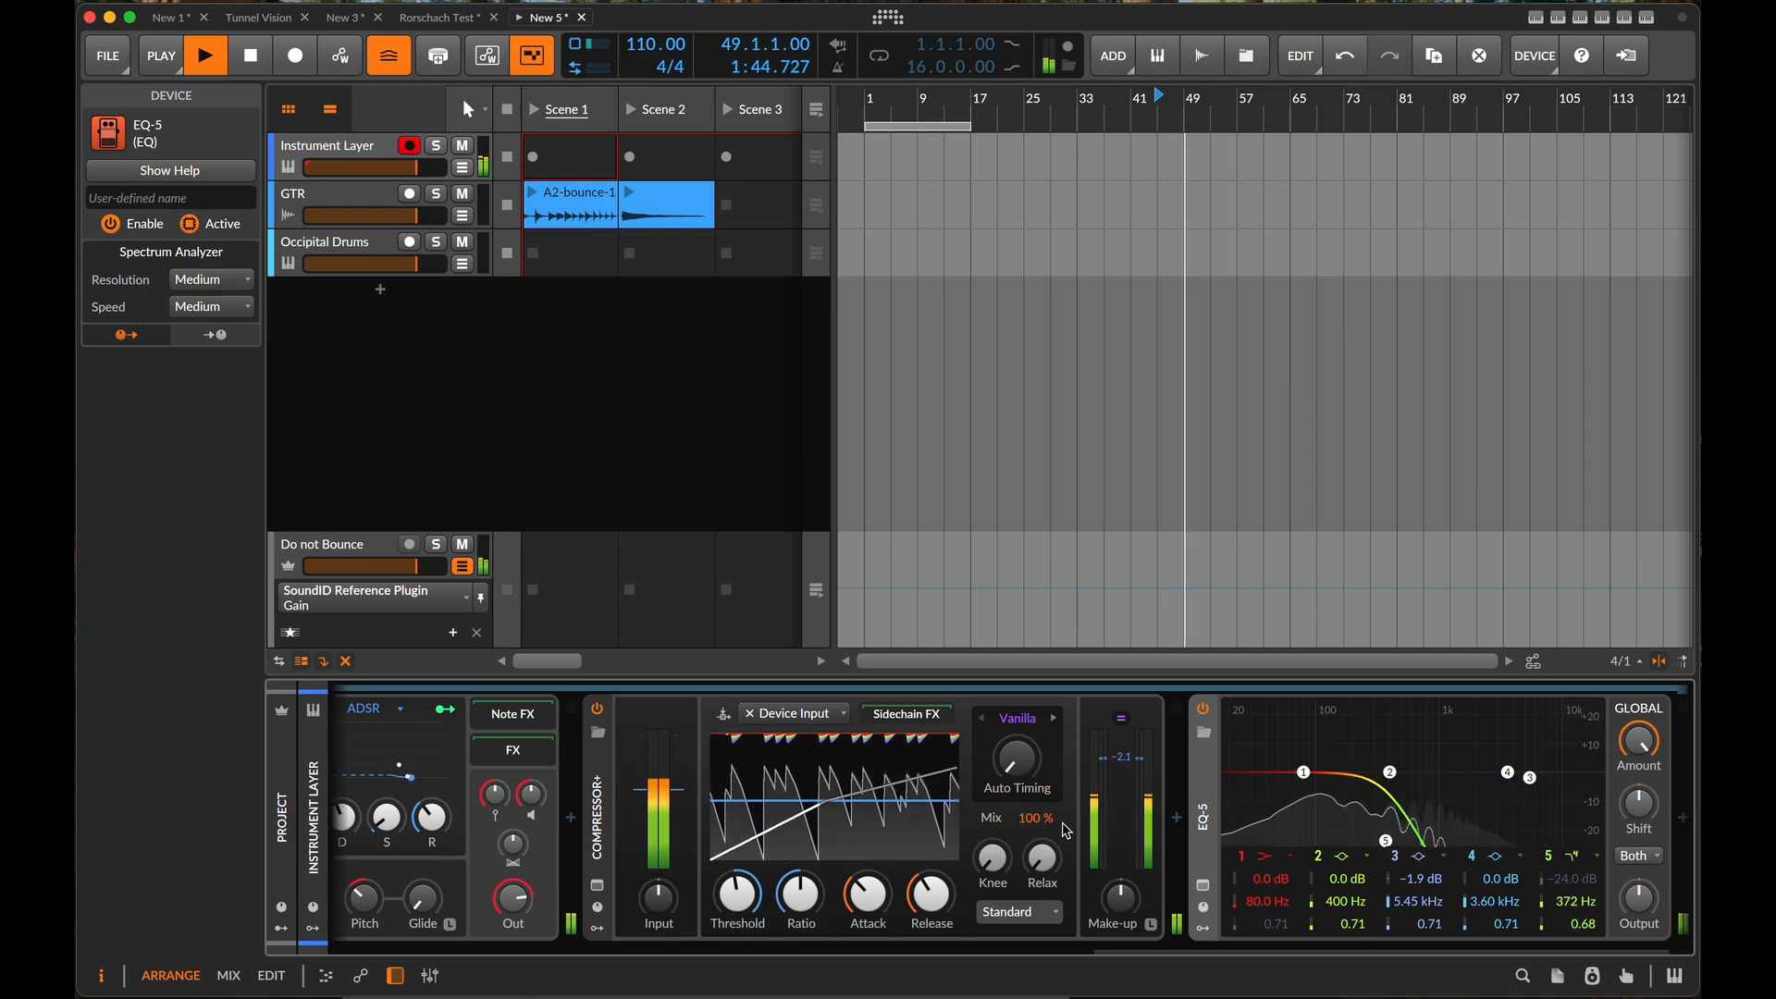
- Insert a Saturator between Compressor+ and EQ-5
left_click(1178, 819)
type("satu")
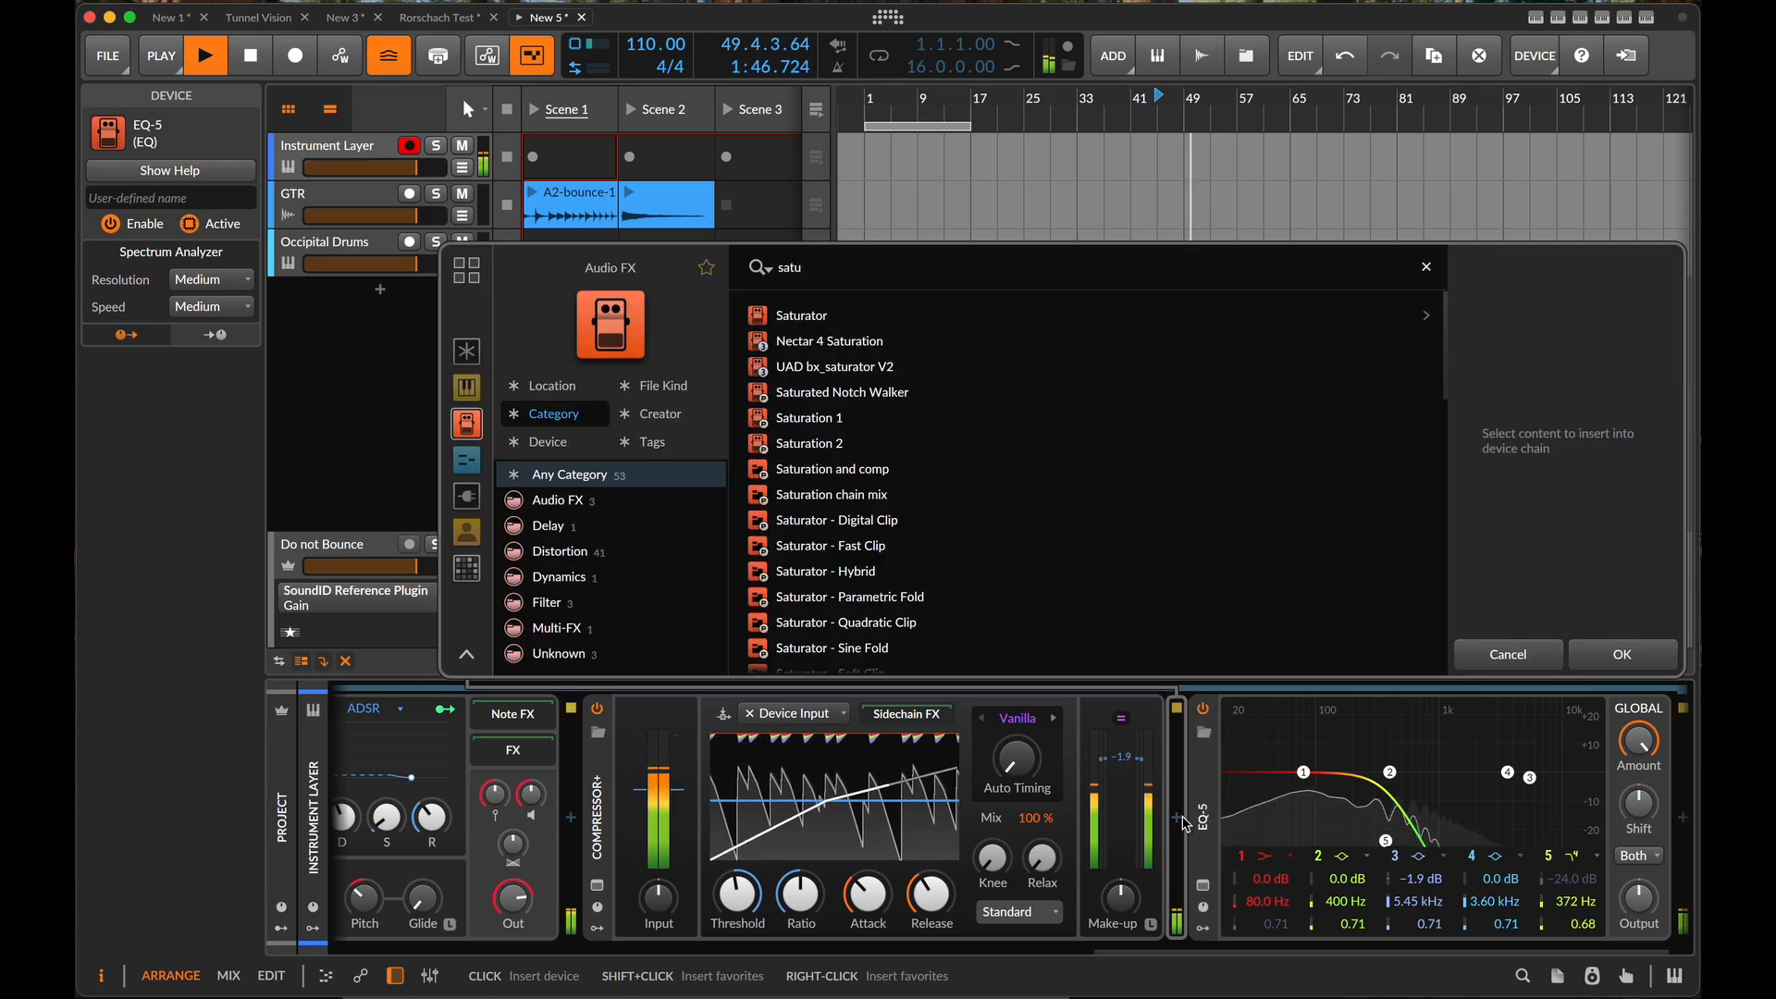
left_click(828, 316)
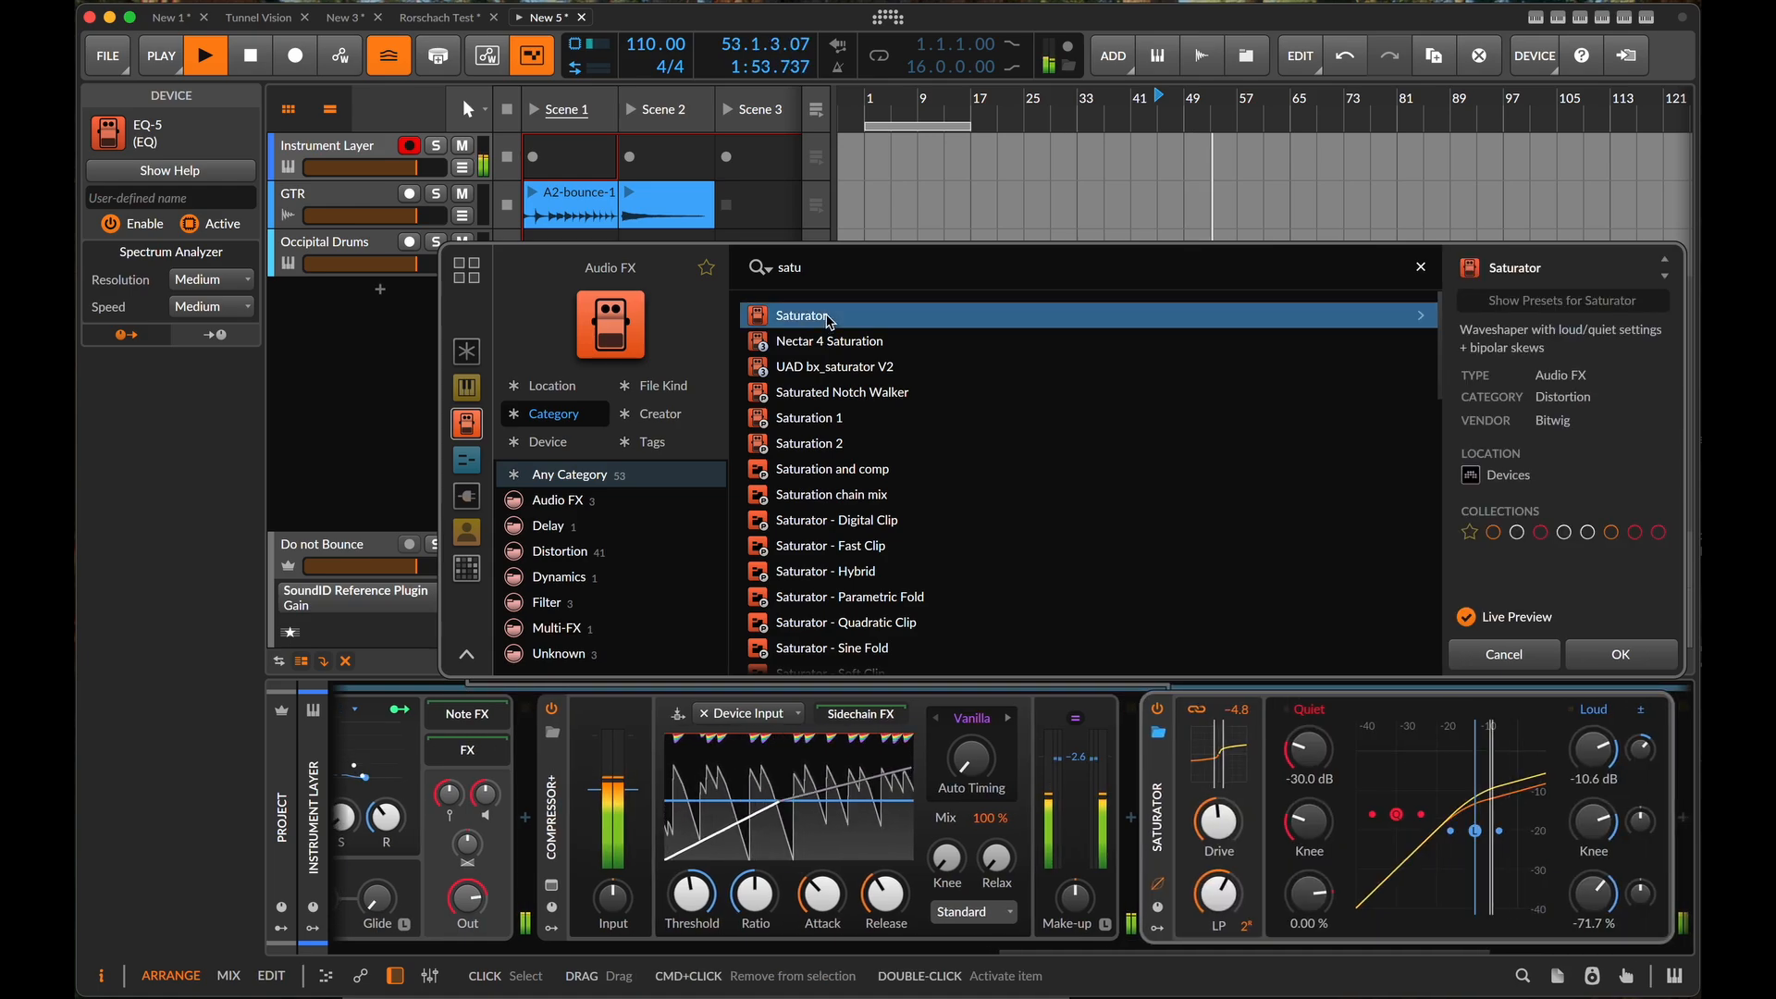
left_click(1622, 654)
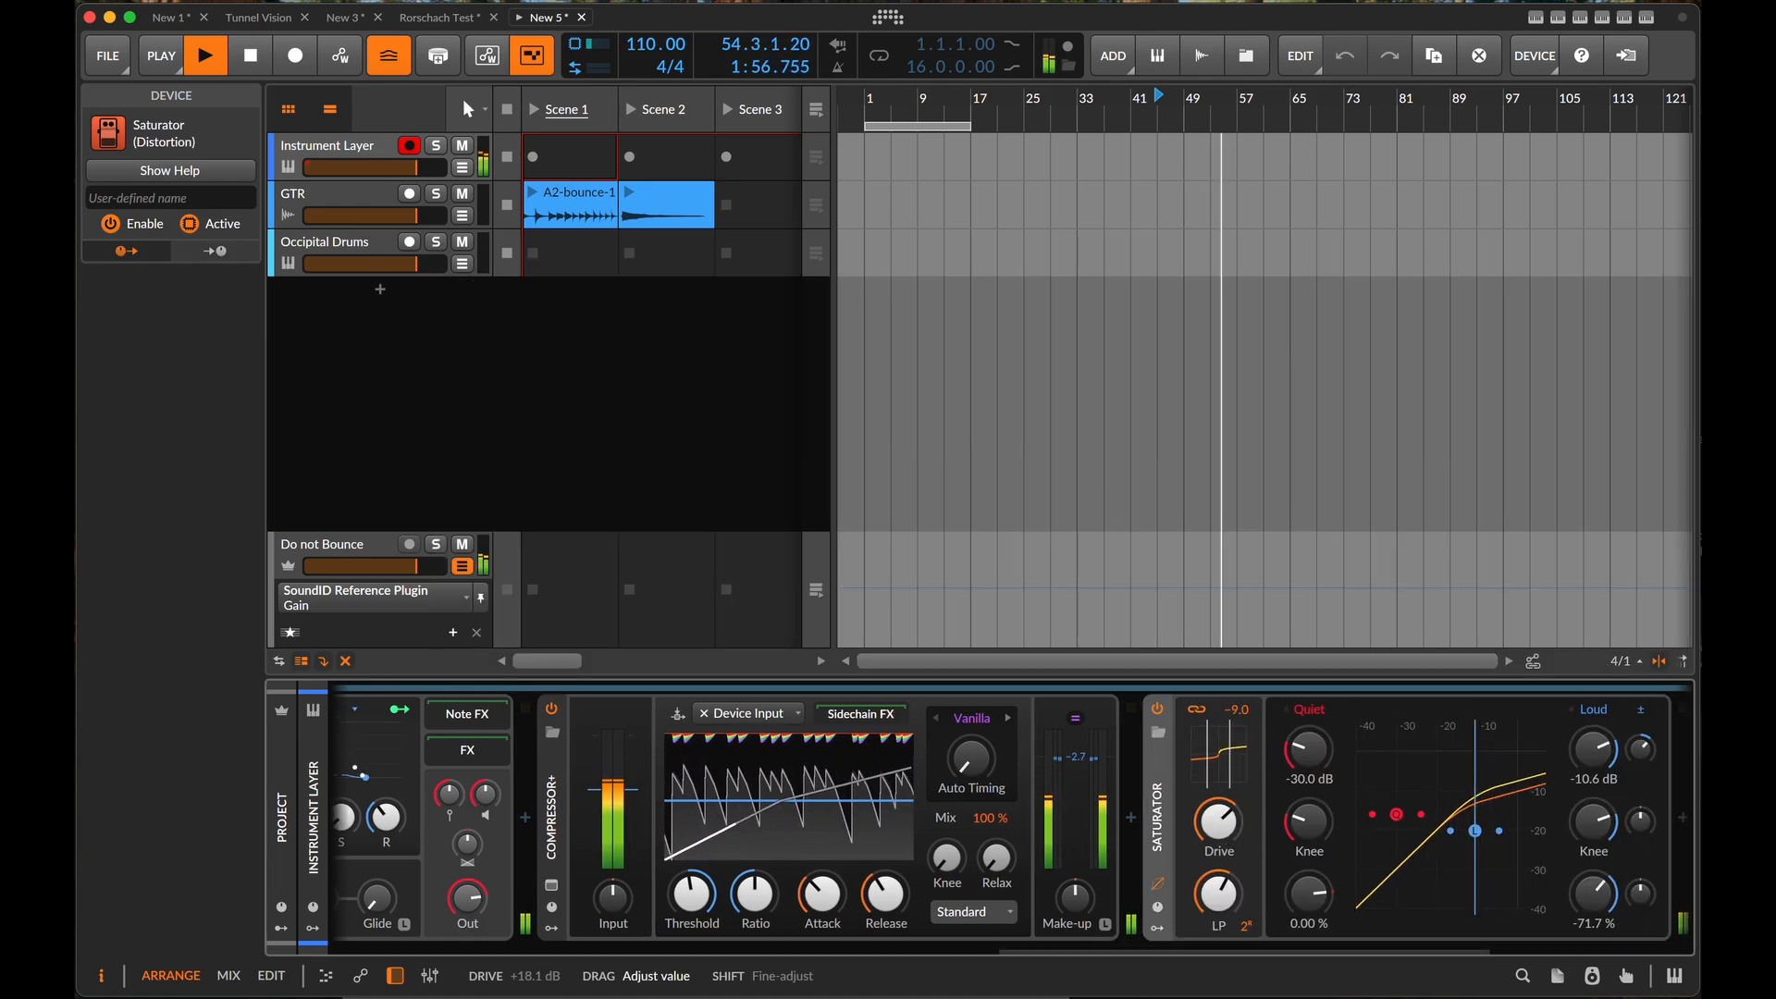
- Set the Saturator's drive to +2.6 dB while listening, and stop playback
left_click_drag(1218, 893, 1218, 945)
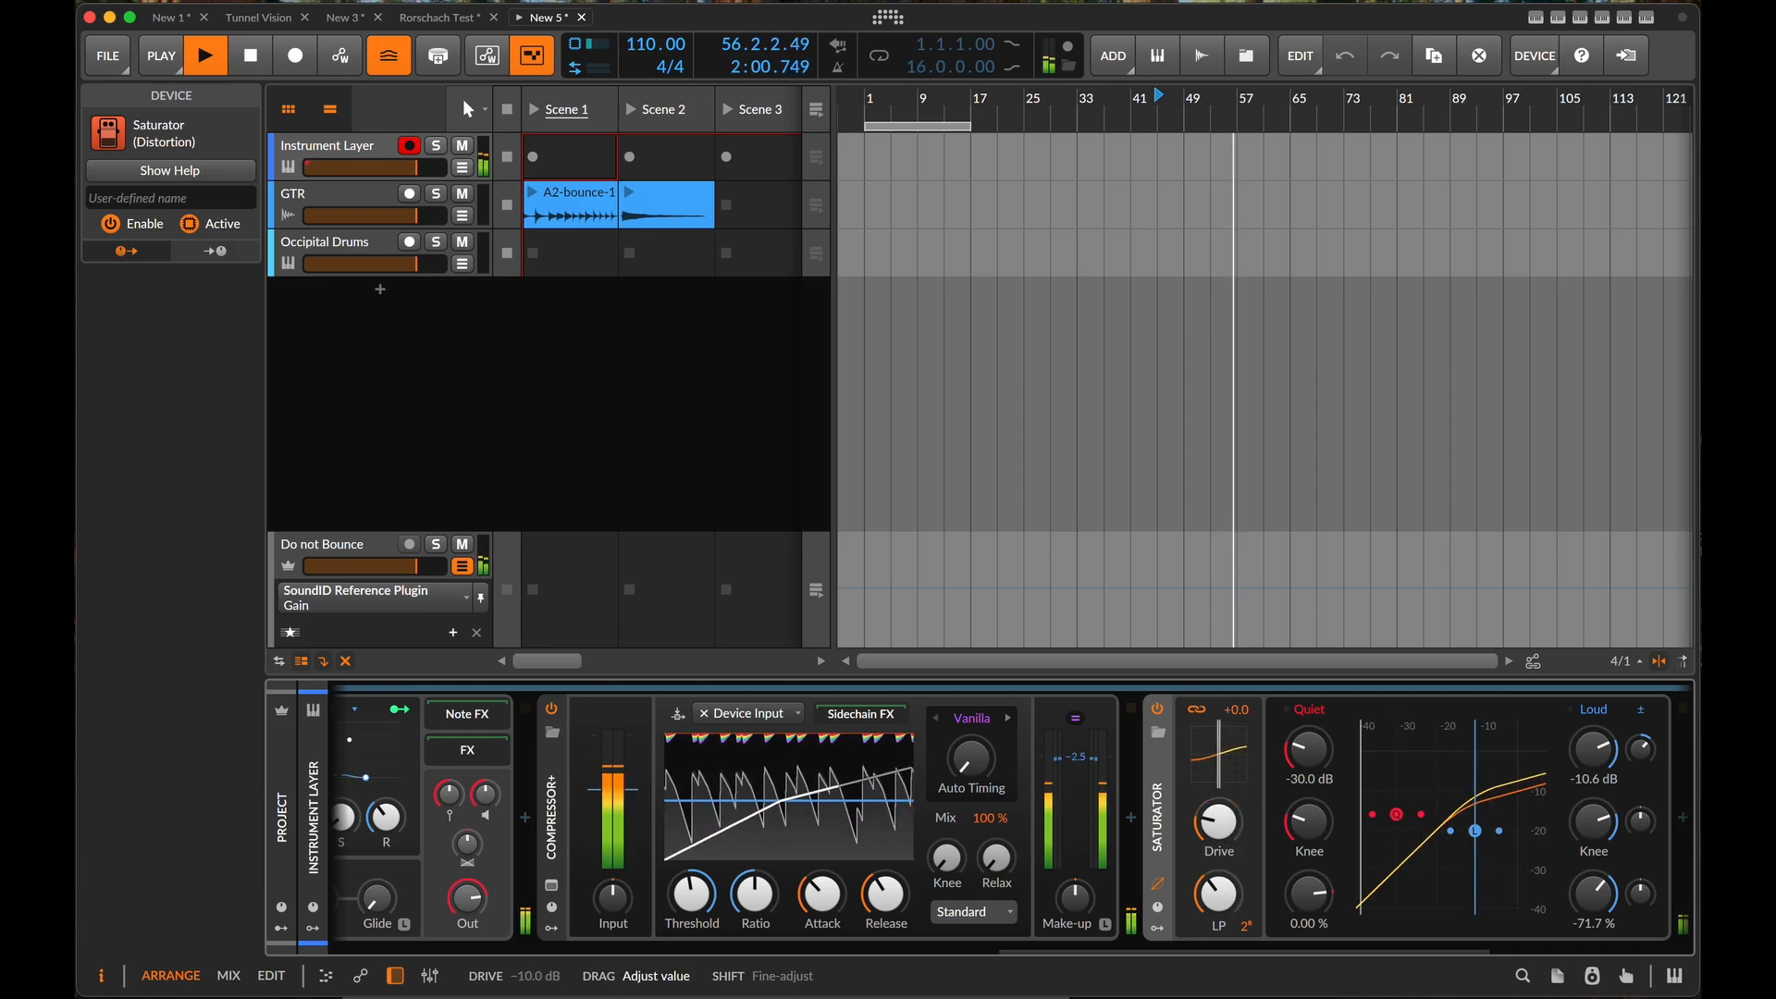
mouse_move(1235, 861)
left_mouse_down()
mouse_move(1234, 738)
mouse_move(1235, 844)
left_mouse_up()
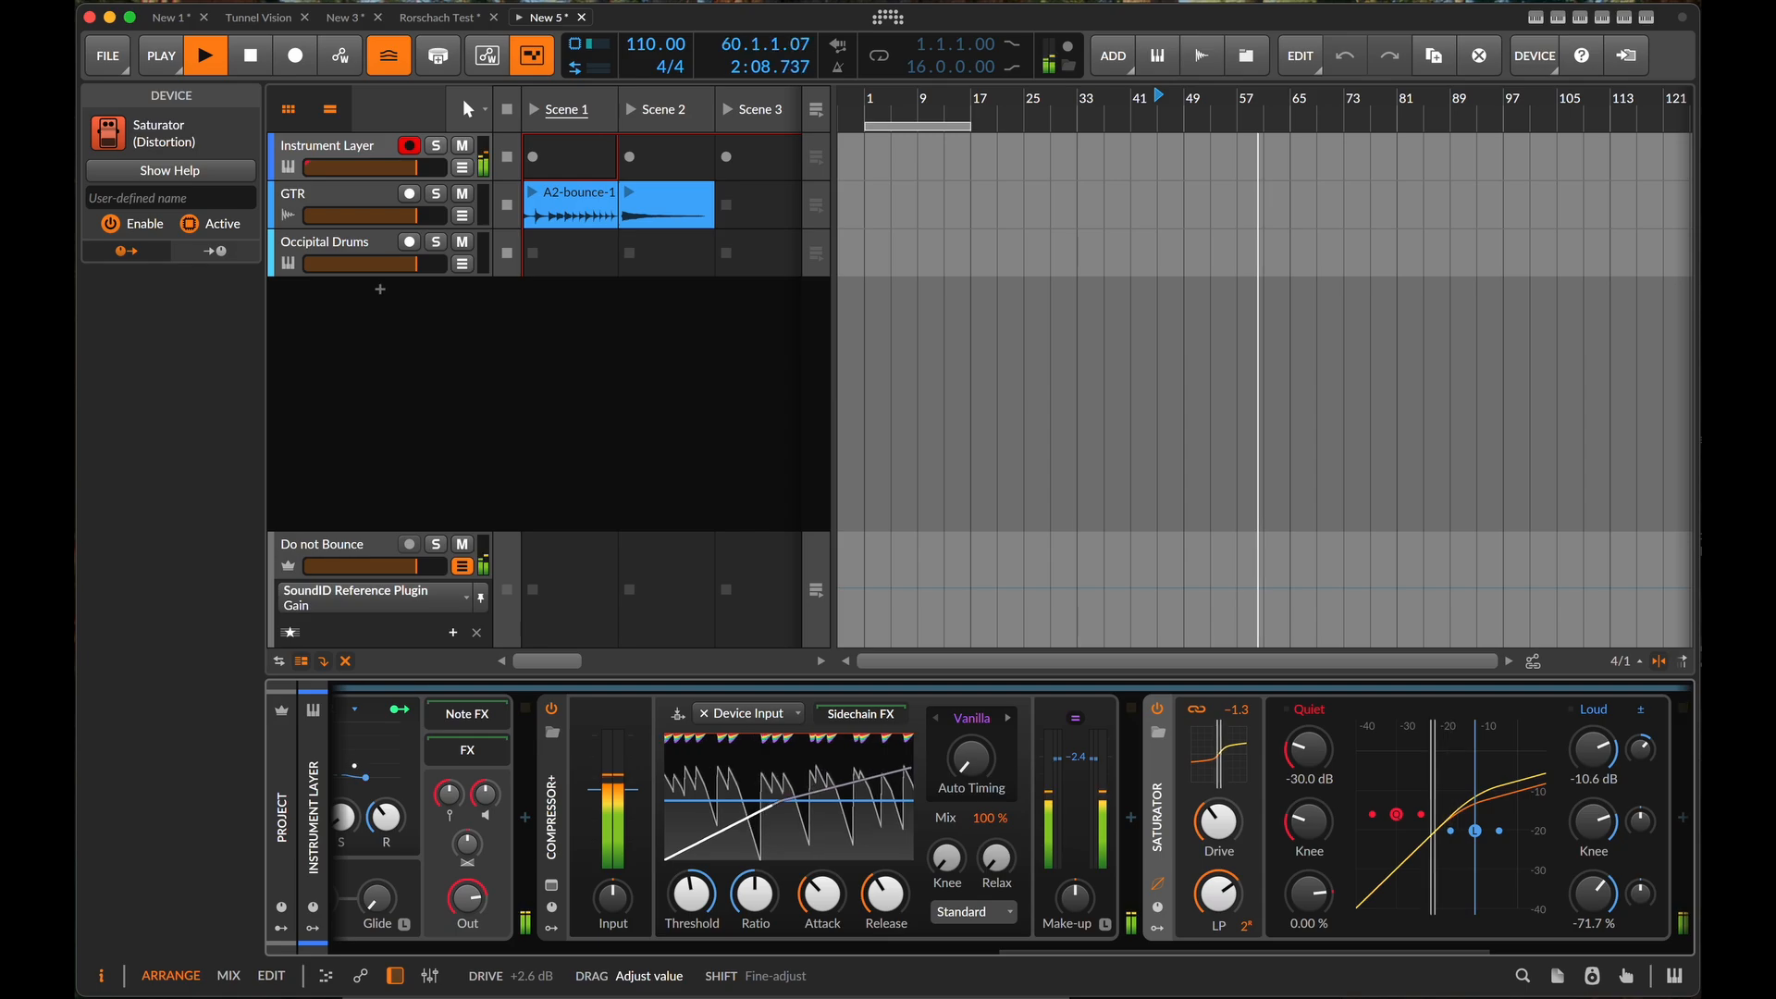
key("space")
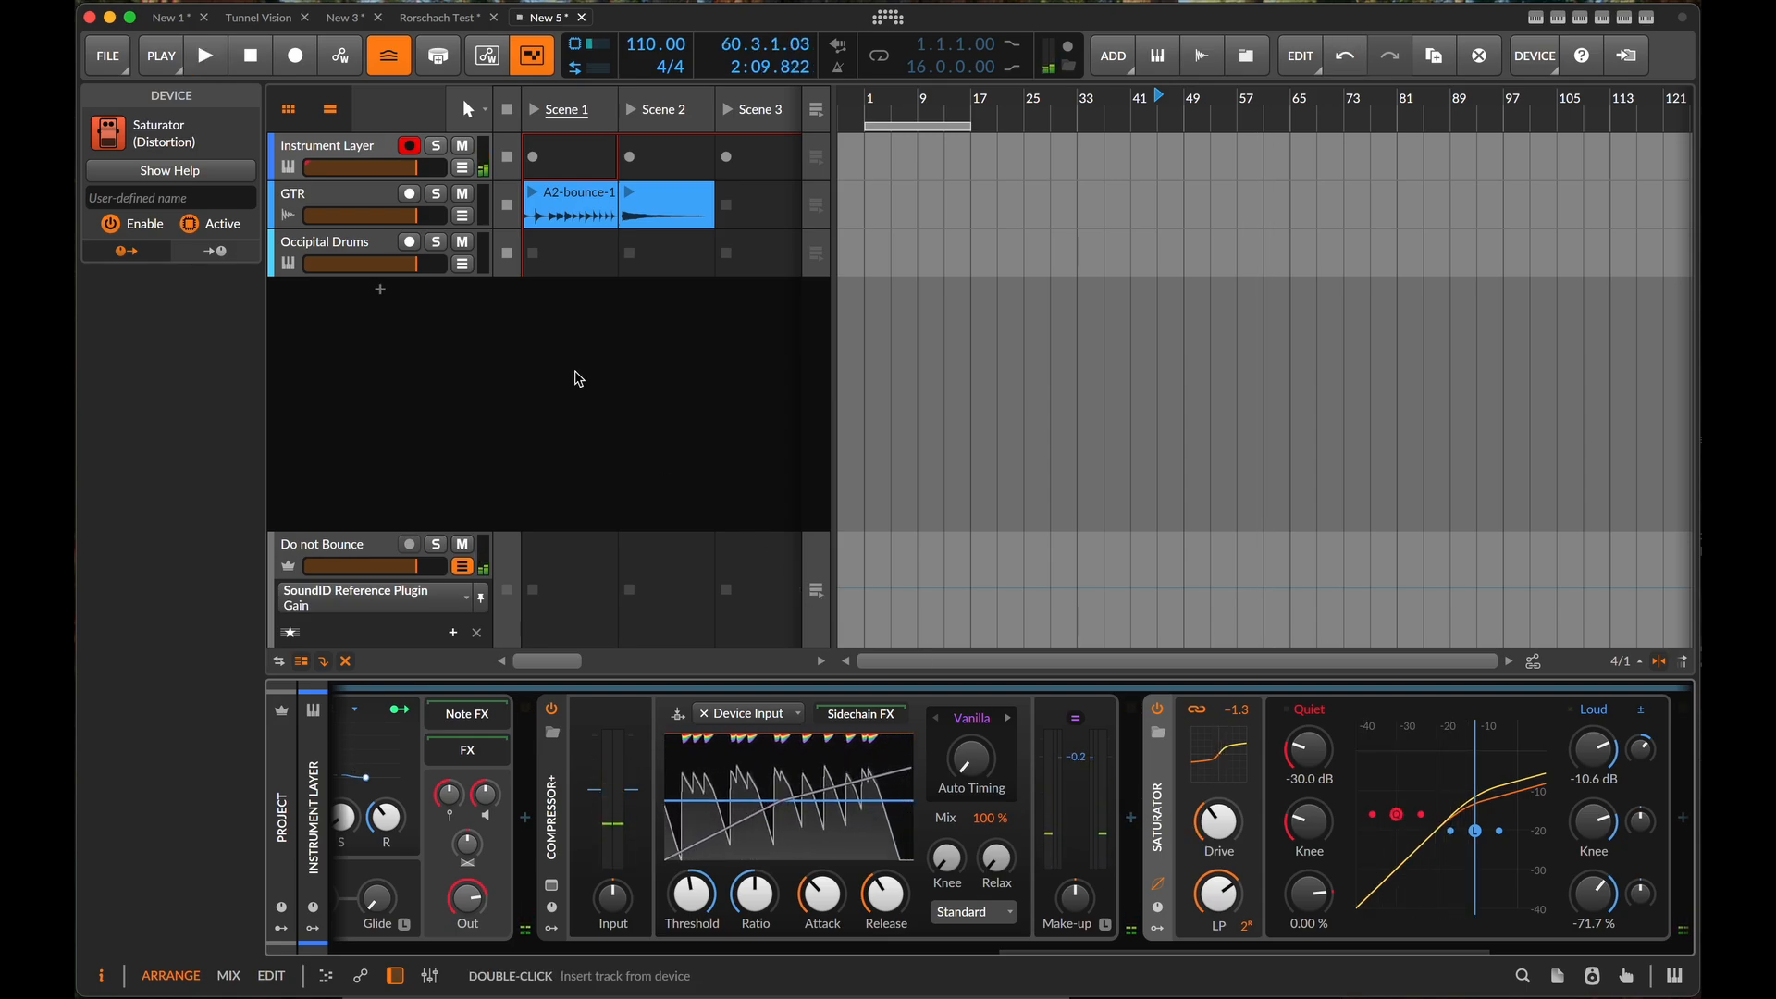
- Audition the Occipital Drums pads, including the snares, rattles, EM GataSi, Timbales, v9HatCl and kick
left_click(317, 247)
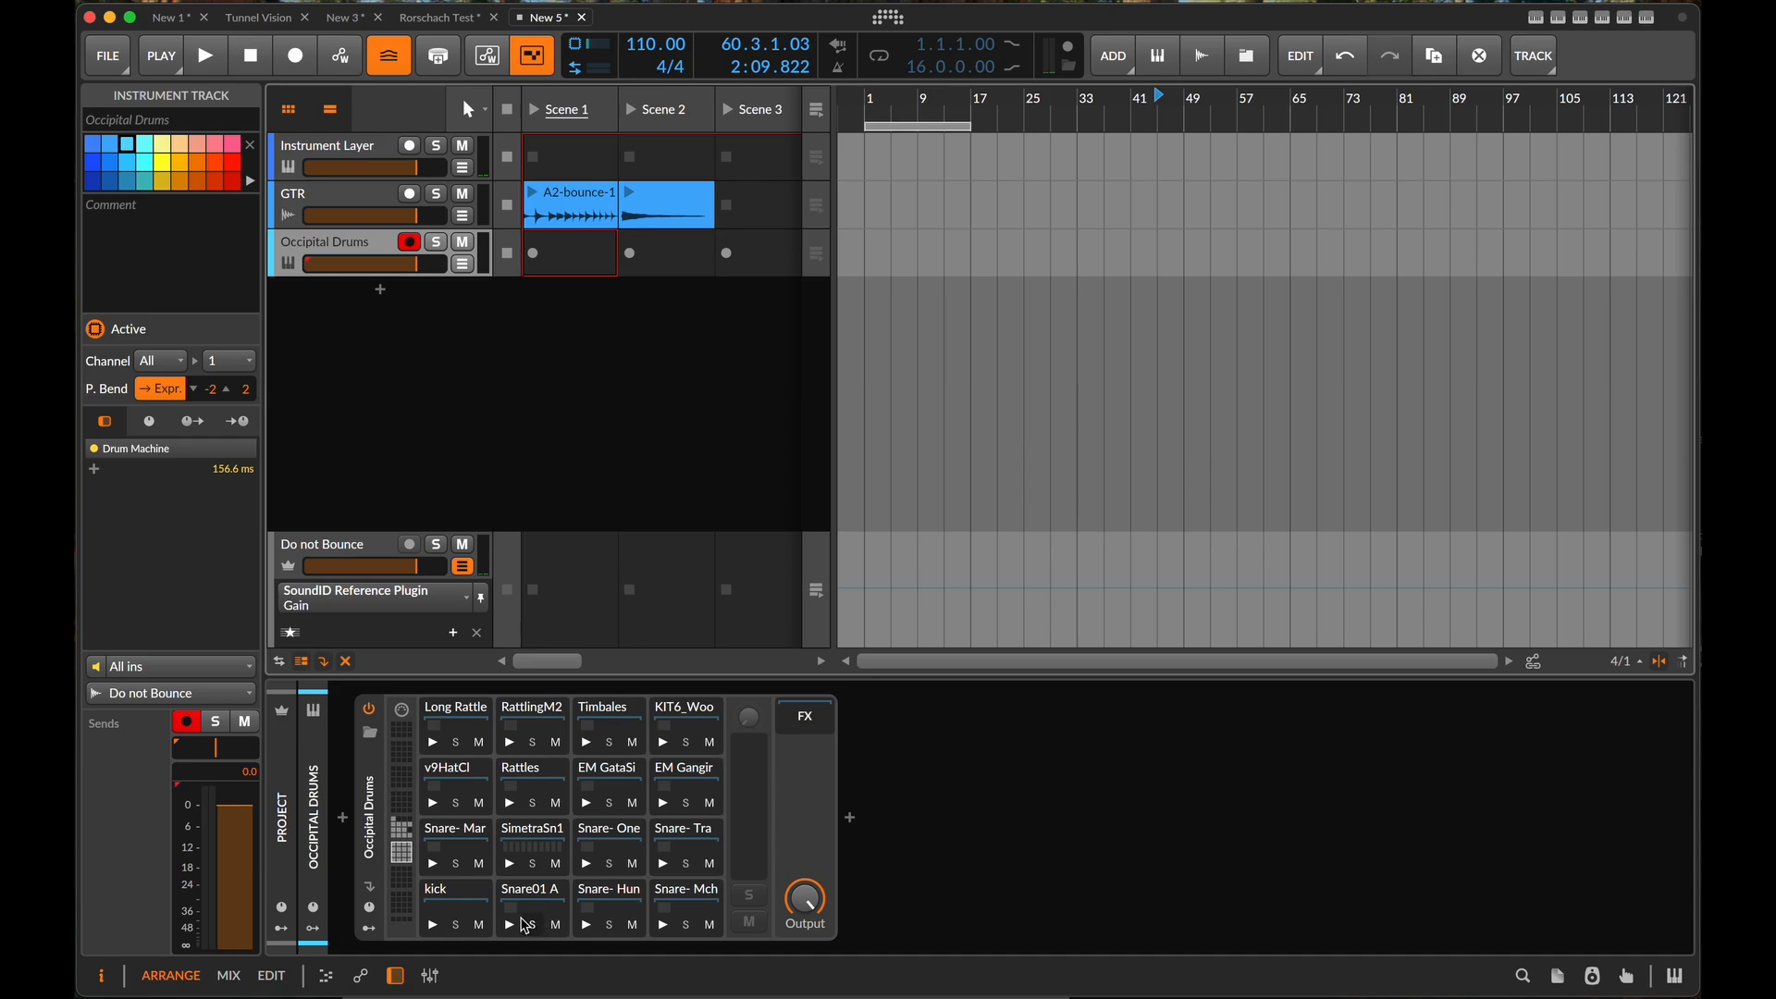
left_click(514, 925)
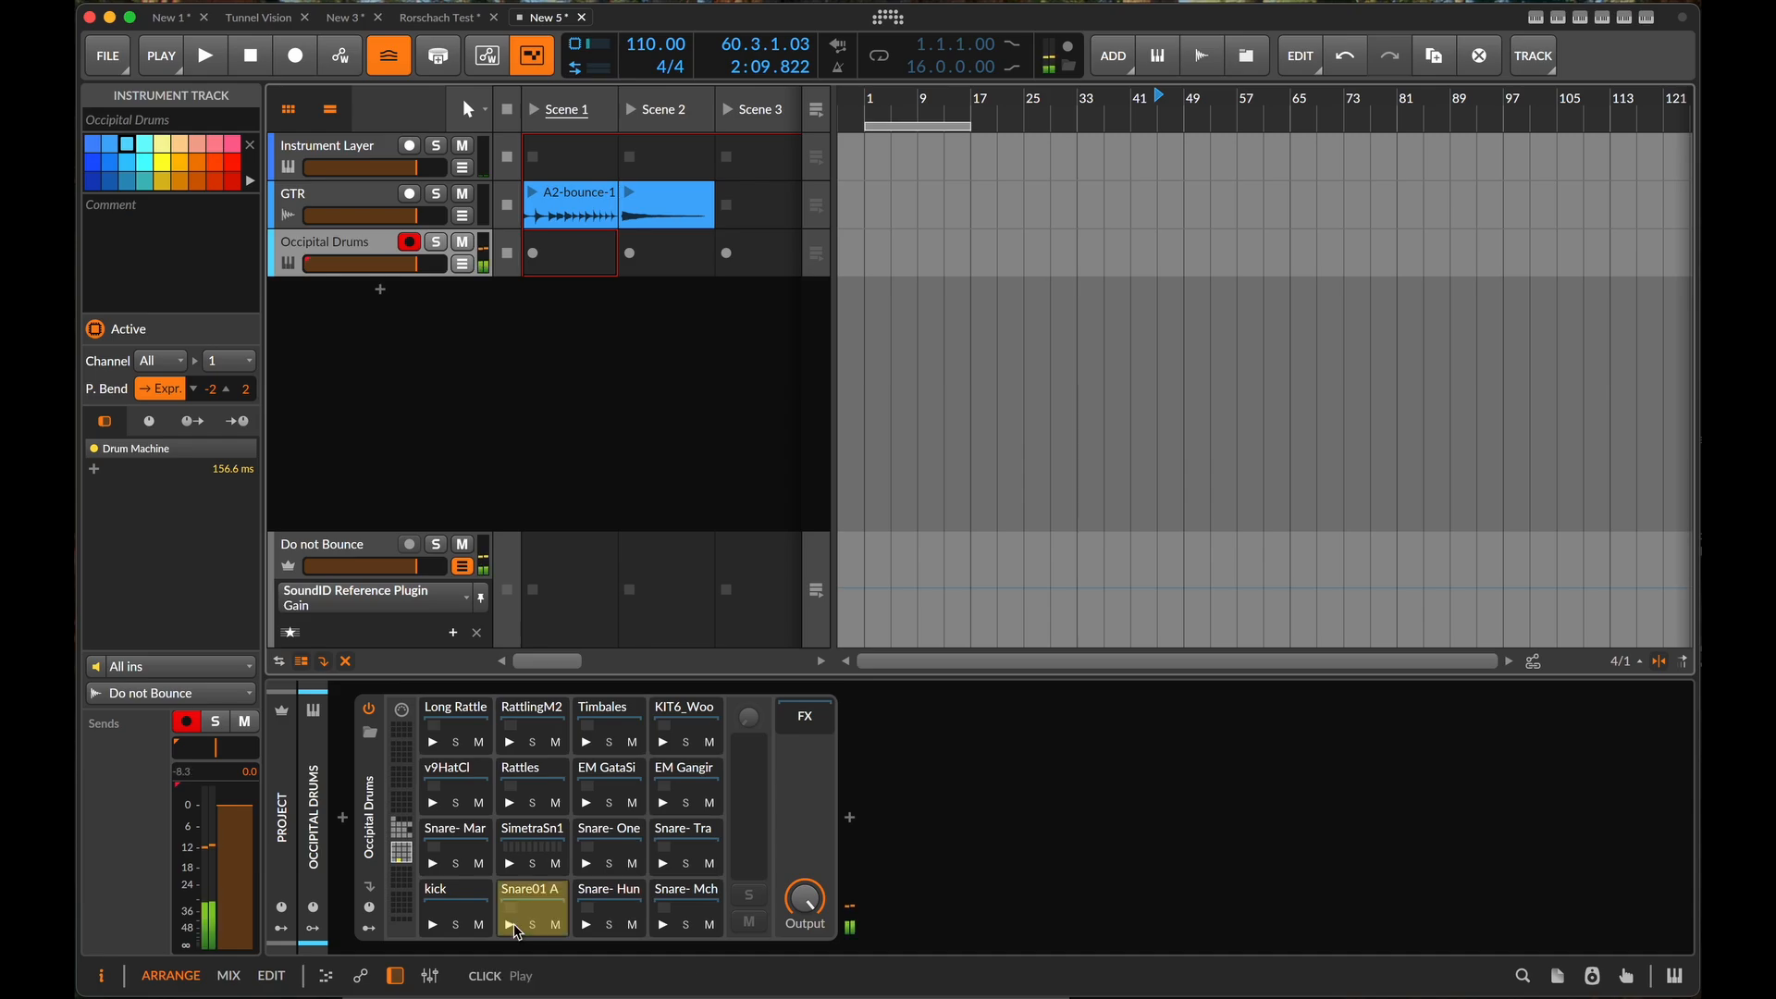
left_click(435, 865)
left_click(509, 802)
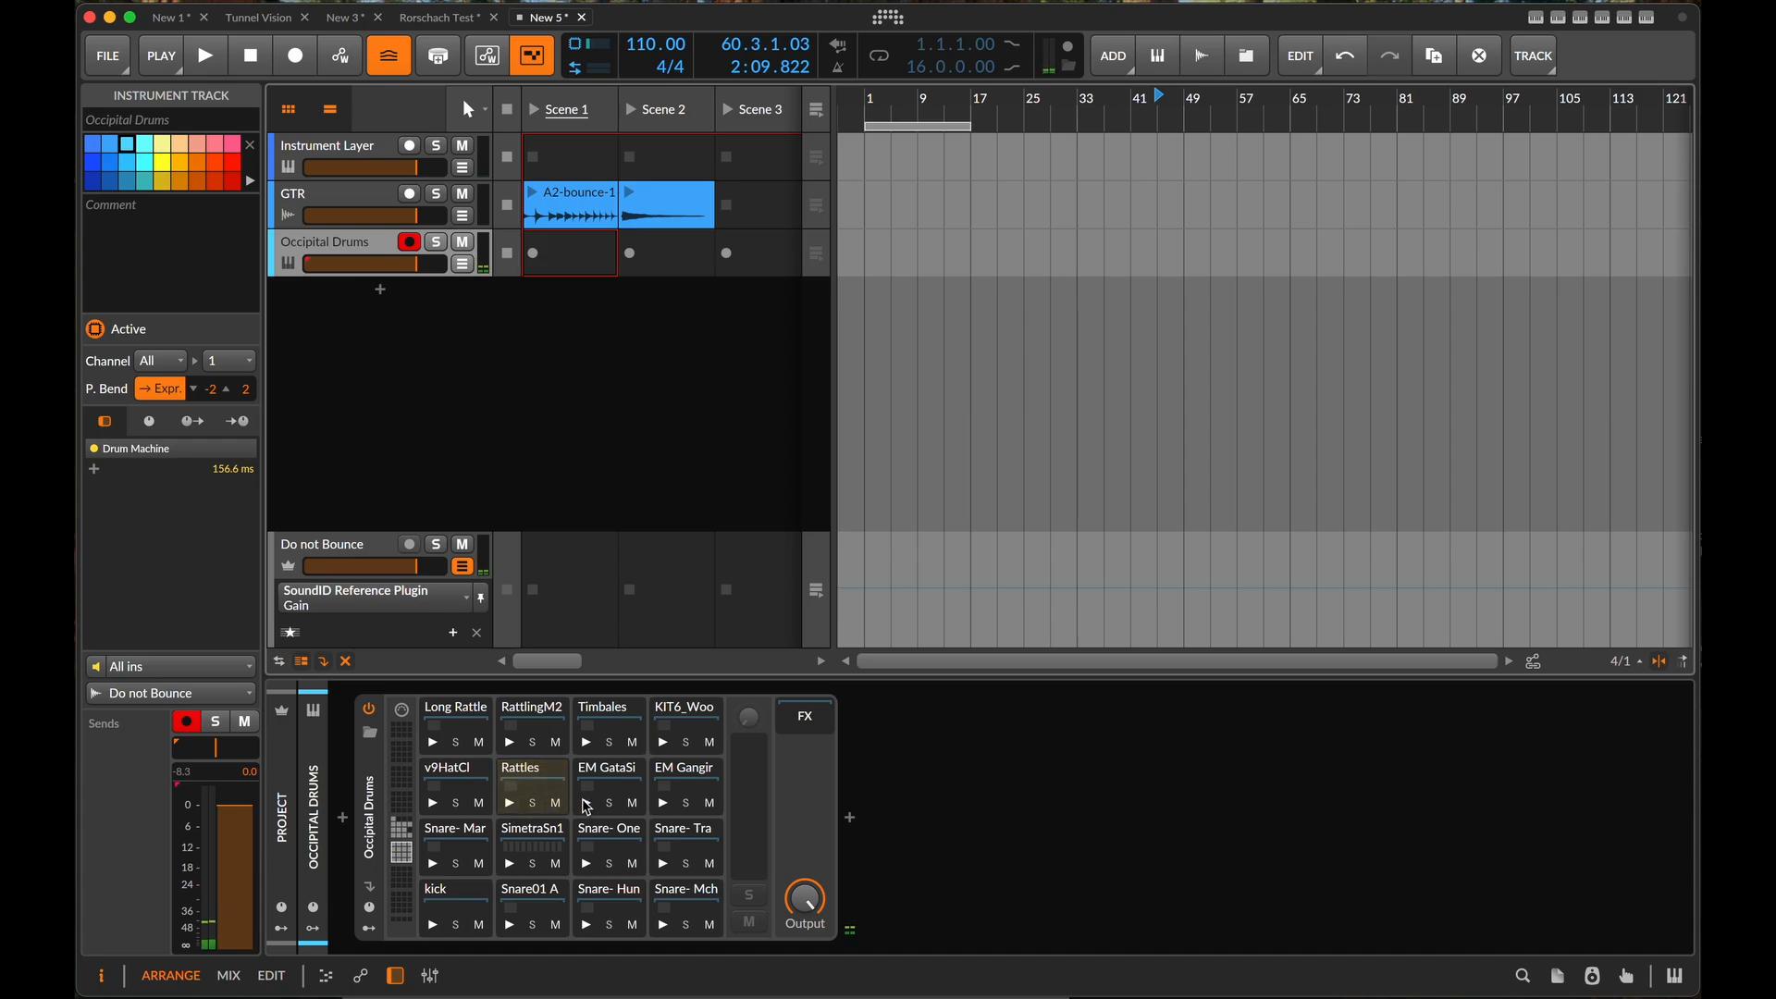
left_click(586, 803)
left_click(586, 741)
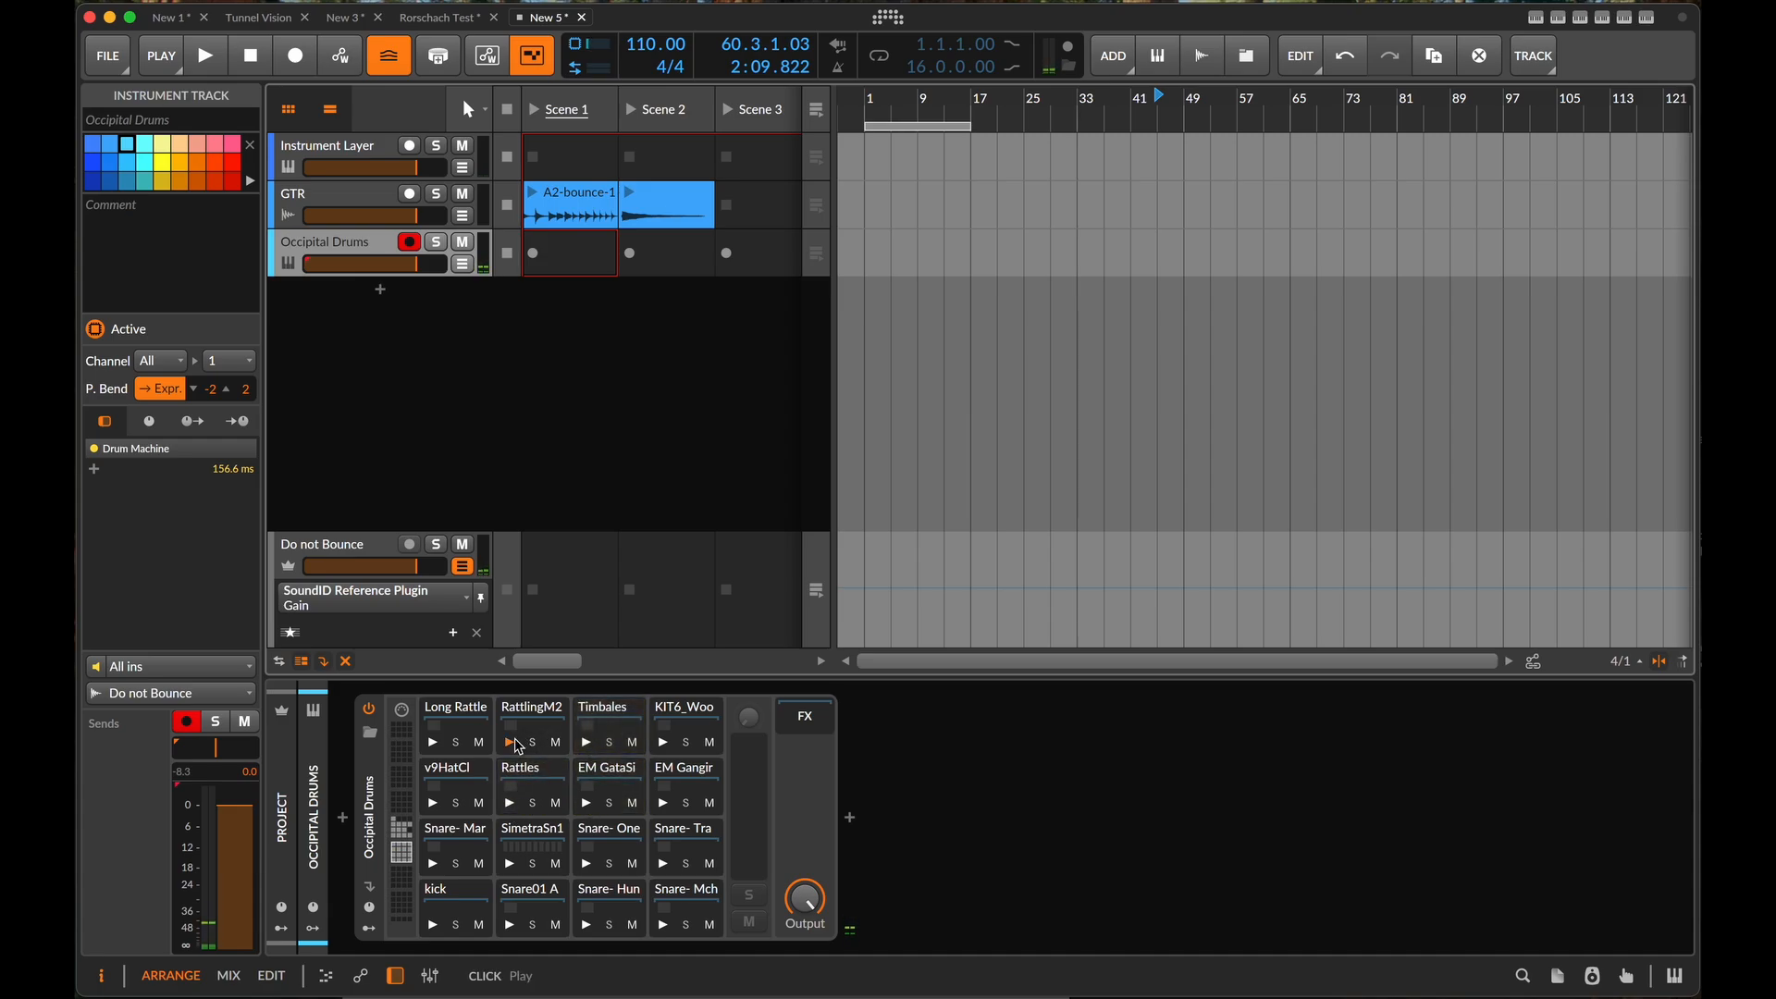
left_click(509, 741)
left_click(435, 746)
left_click(434, 782)
left_click(433, 928)
left_click(432, 928)
left_click(433, 929)
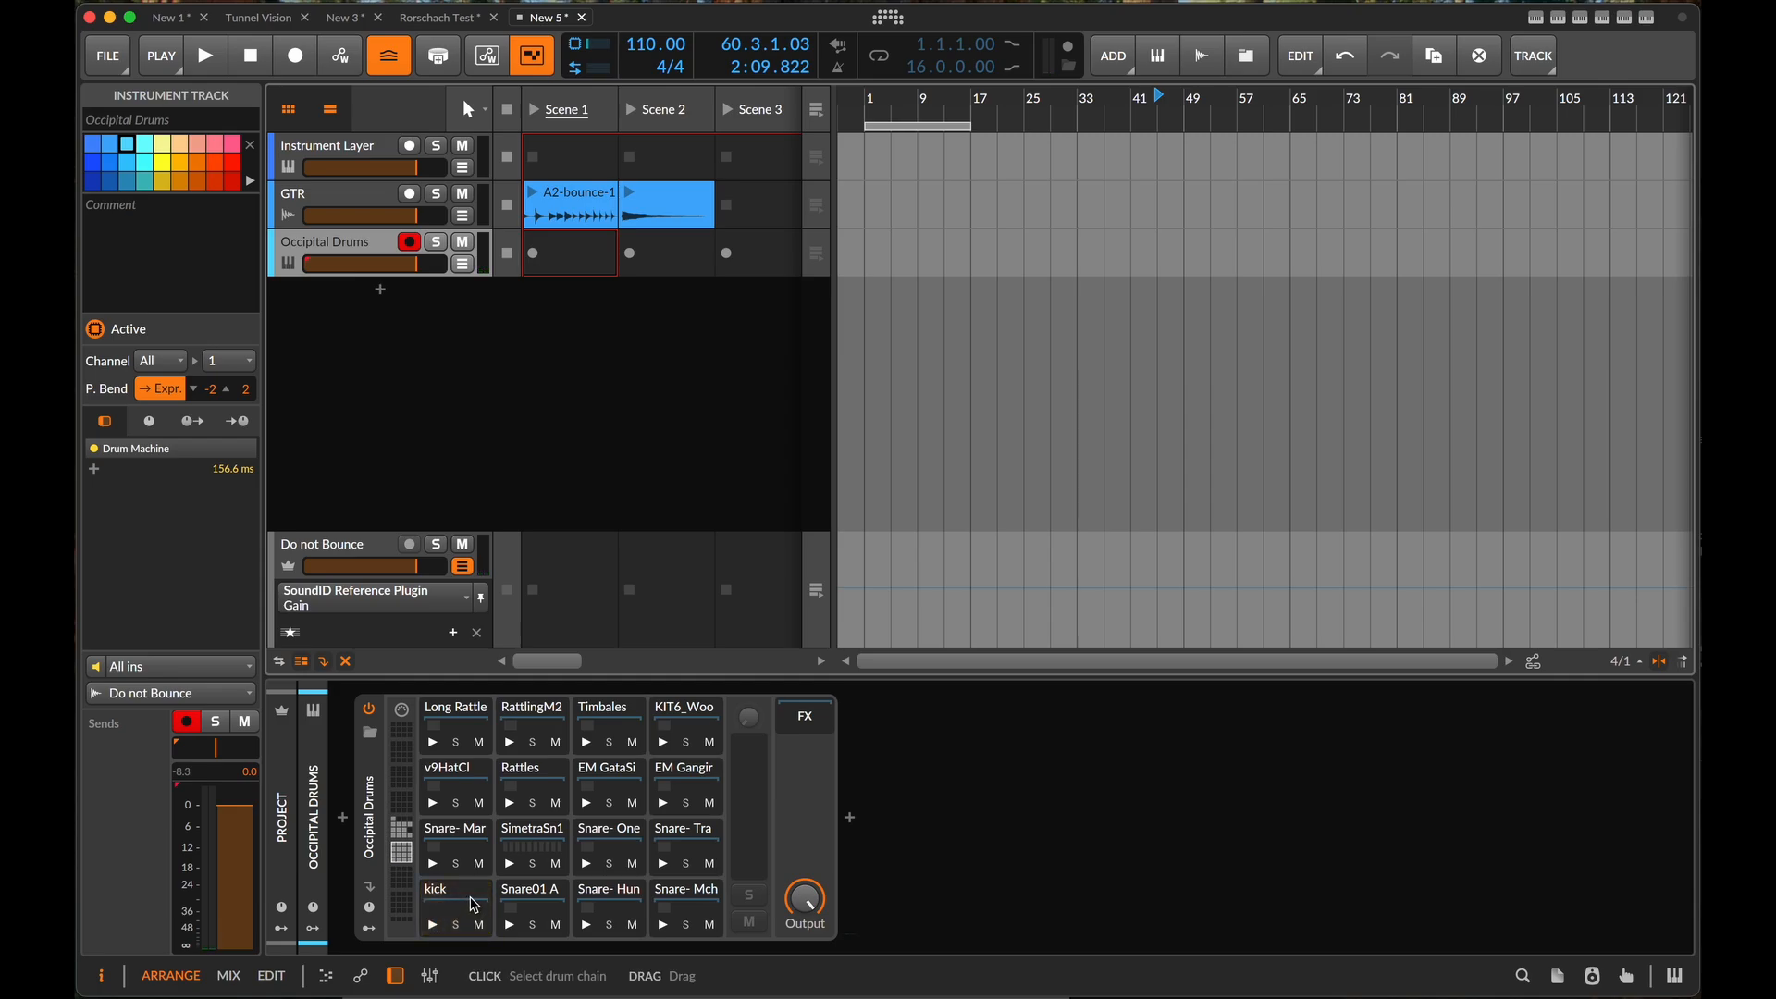
- Inspect the device chains of the kick, SimetraSn1 and Snare- One pads
left_click(474, 905)
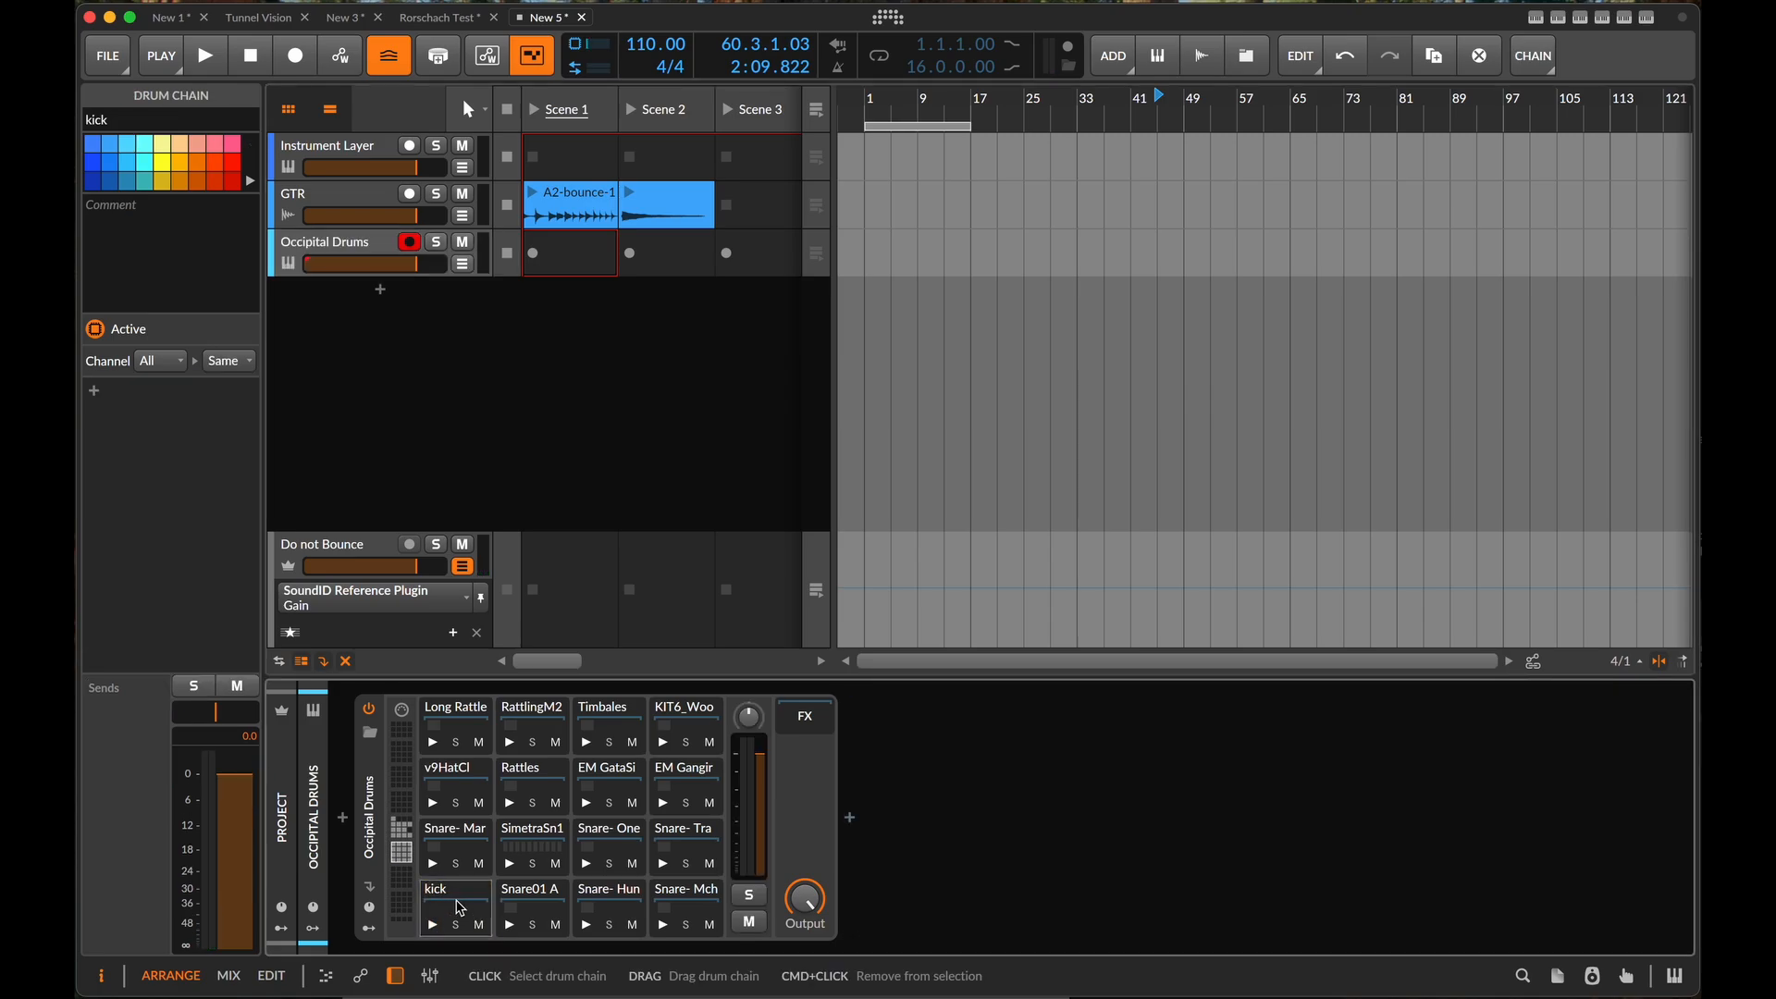
left_click(545, 837)
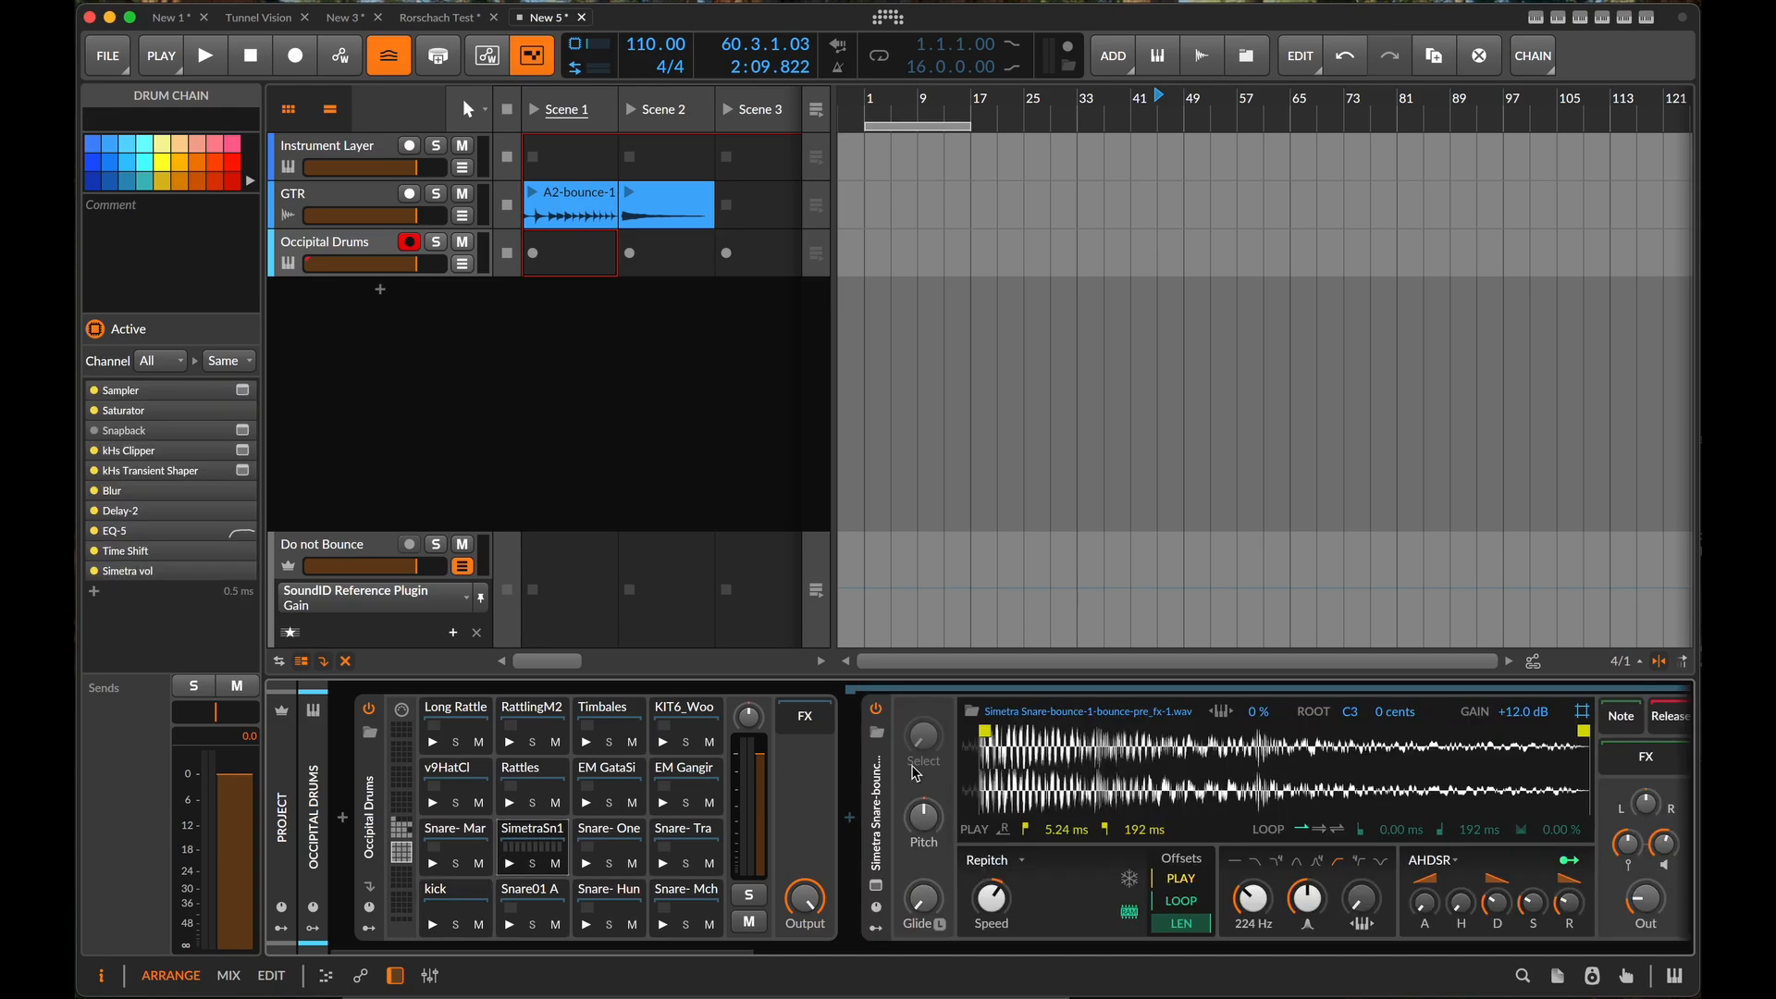
left_click(611, 843)
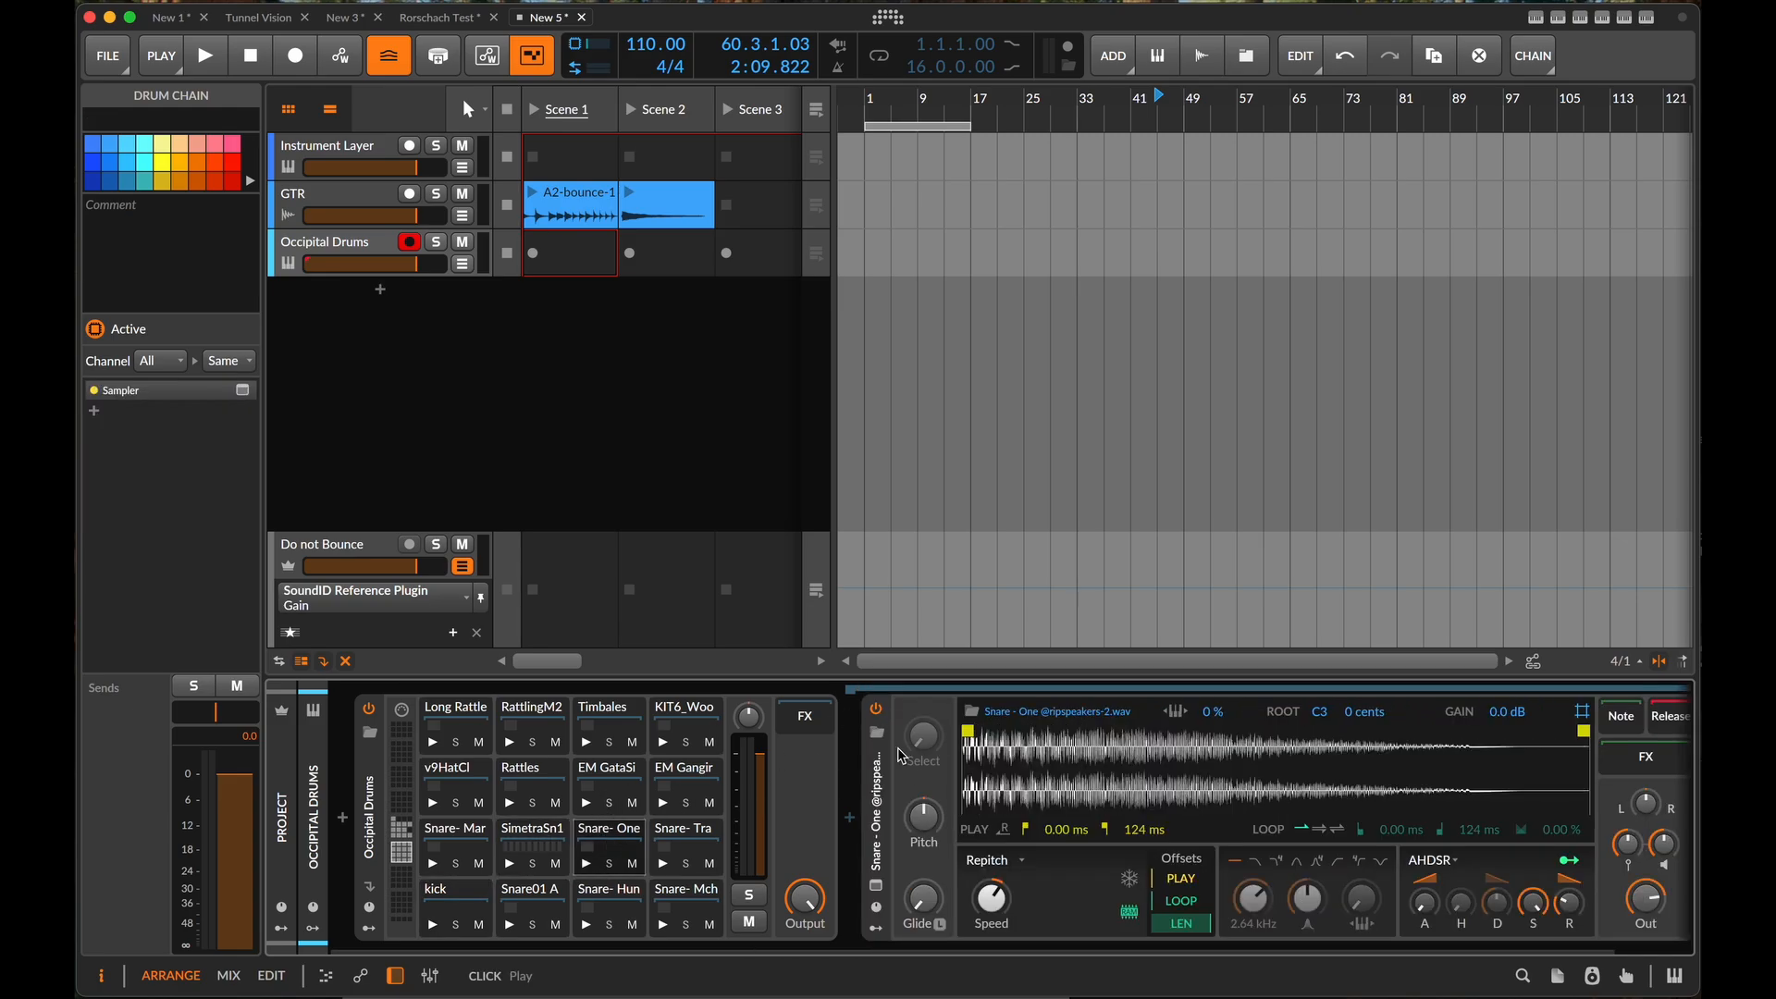
- Inspect the device chains of the EM Gangir and kick pads in the Occipital Drums kit
left_click(680, 794)
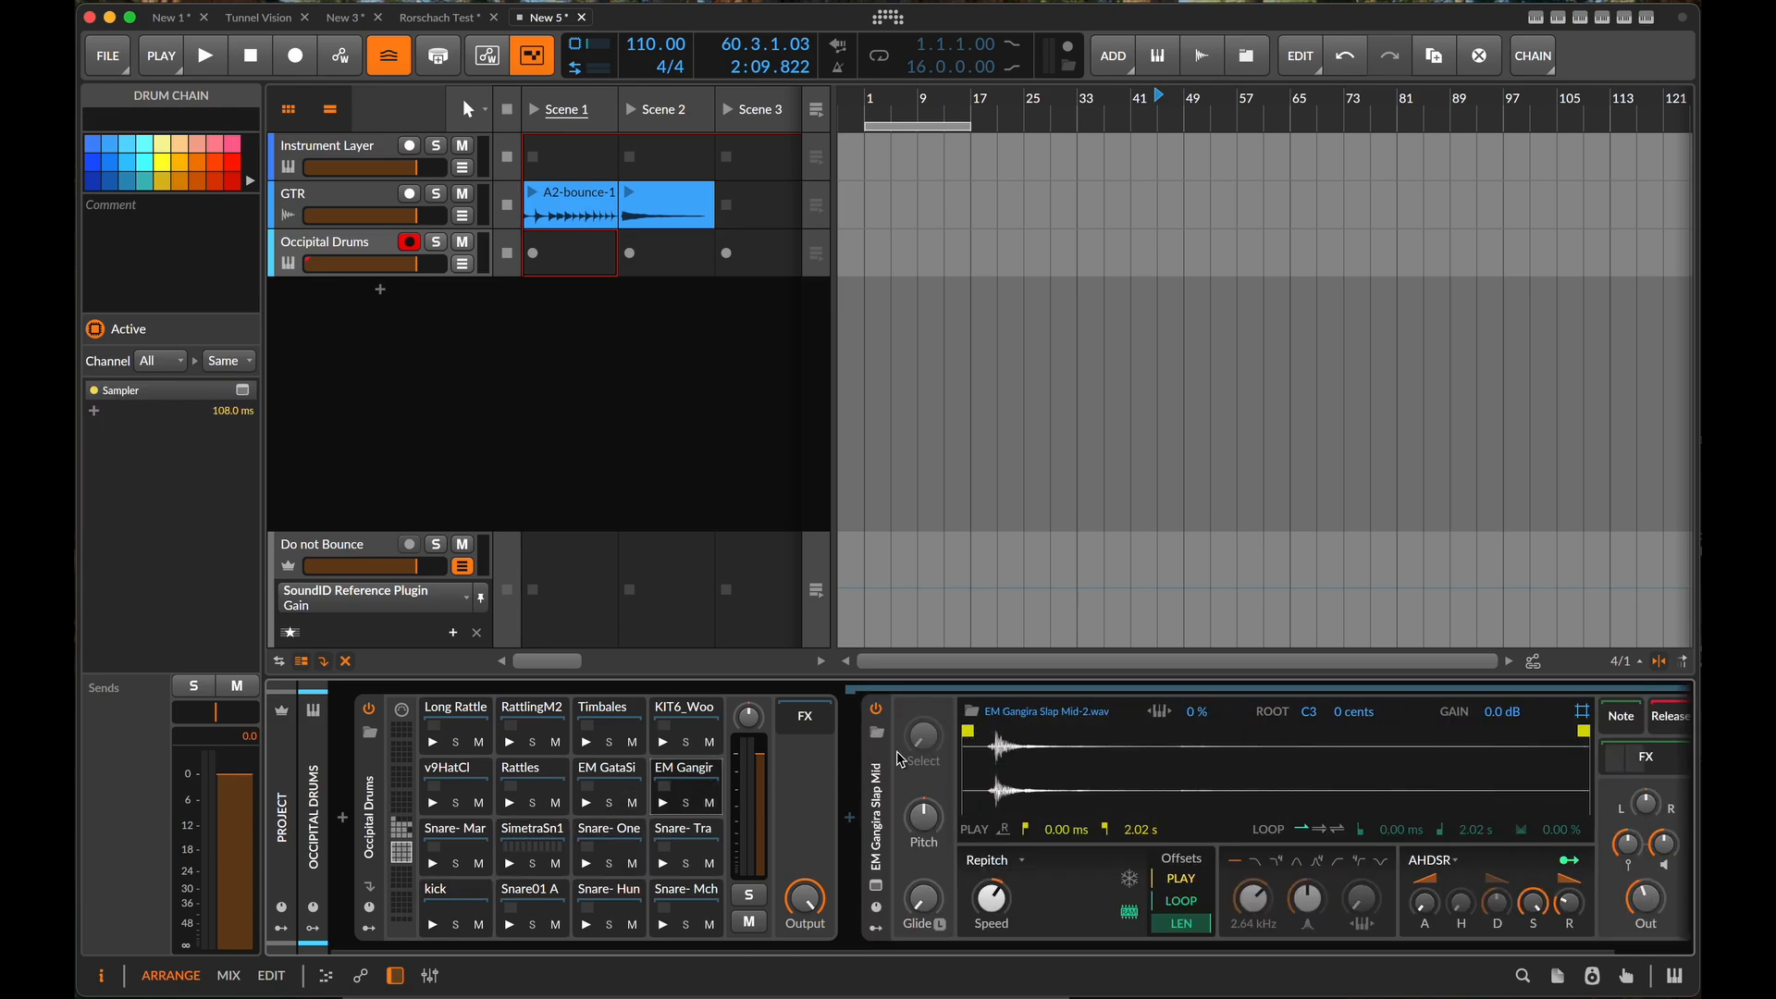
left_click(463, 908)
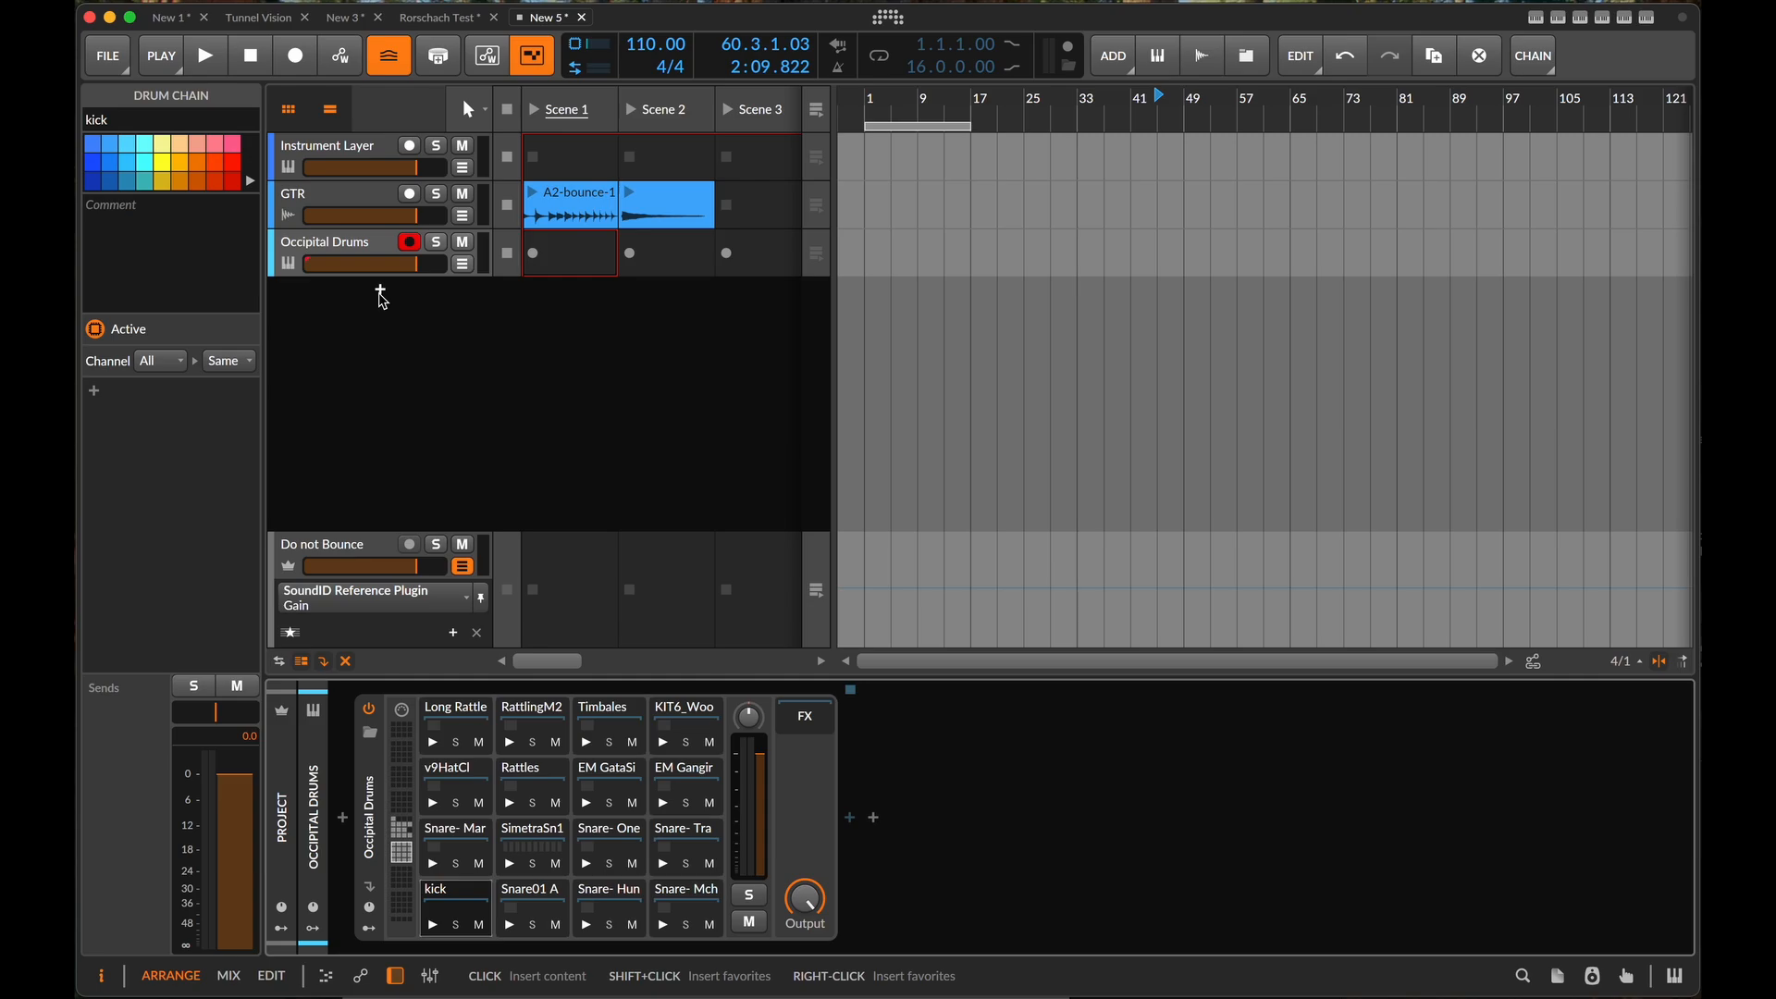
- Add an instrument track with Kick 3 and load its user preset Occipital kick 4
left_click(381, 292)
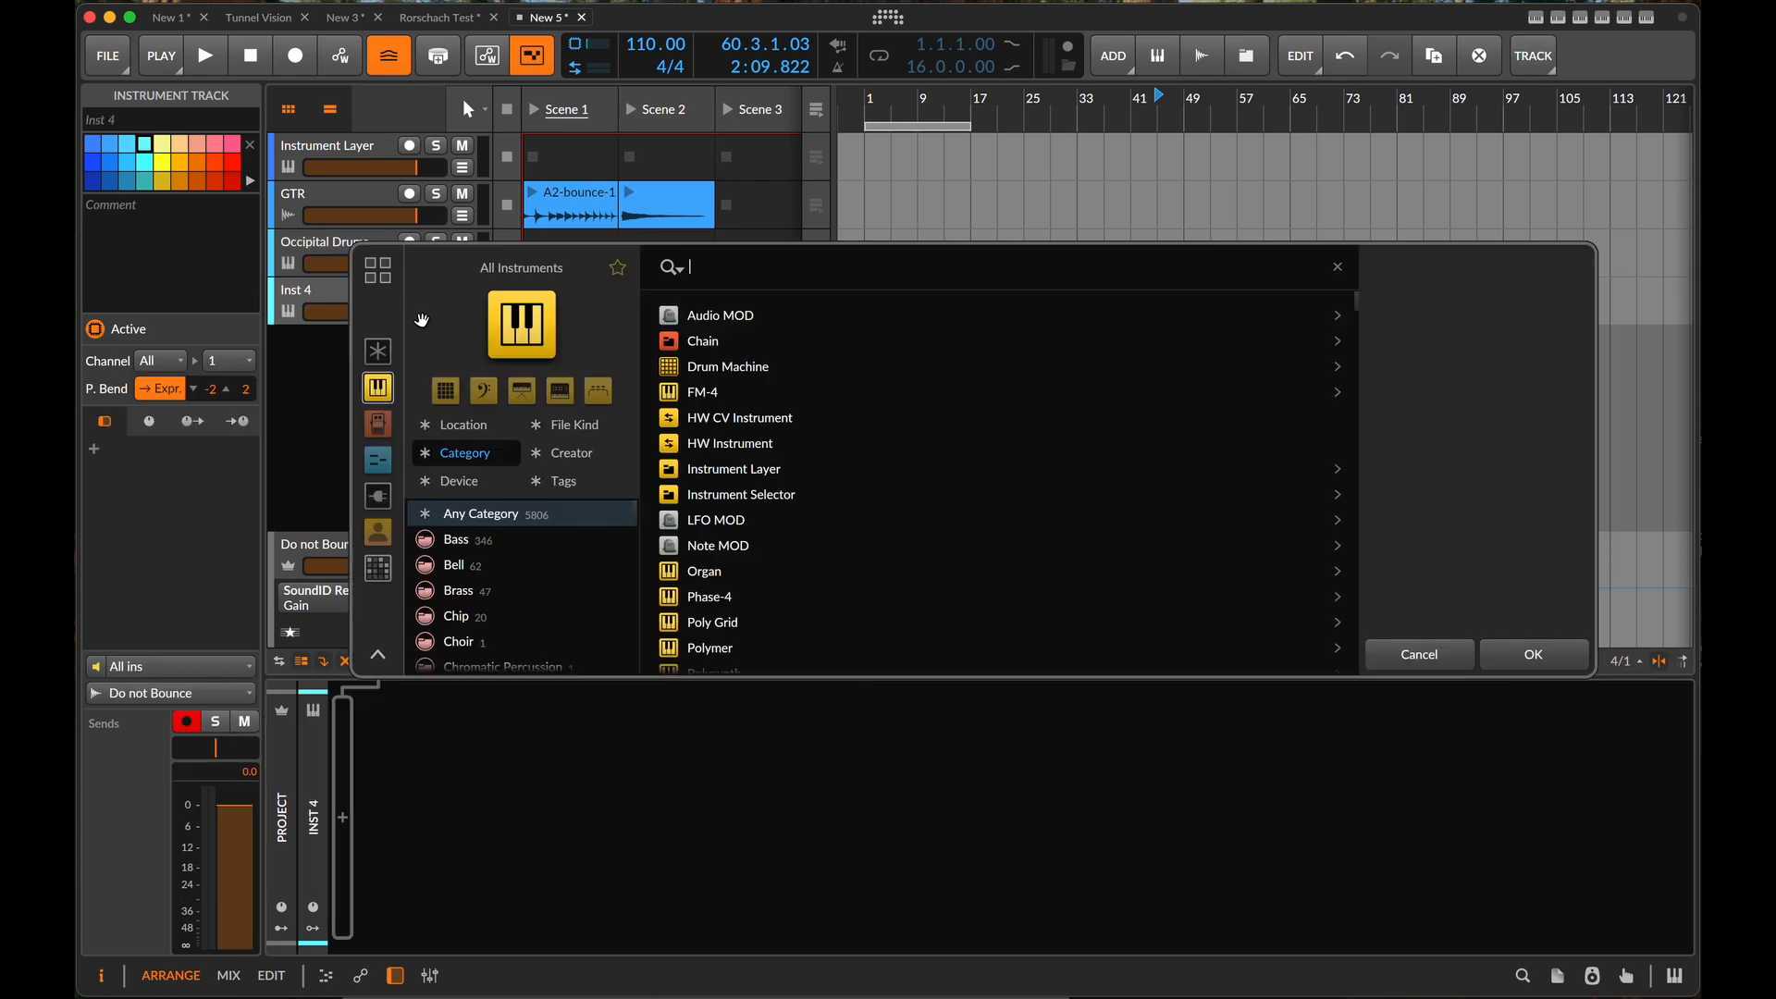
type("kick")
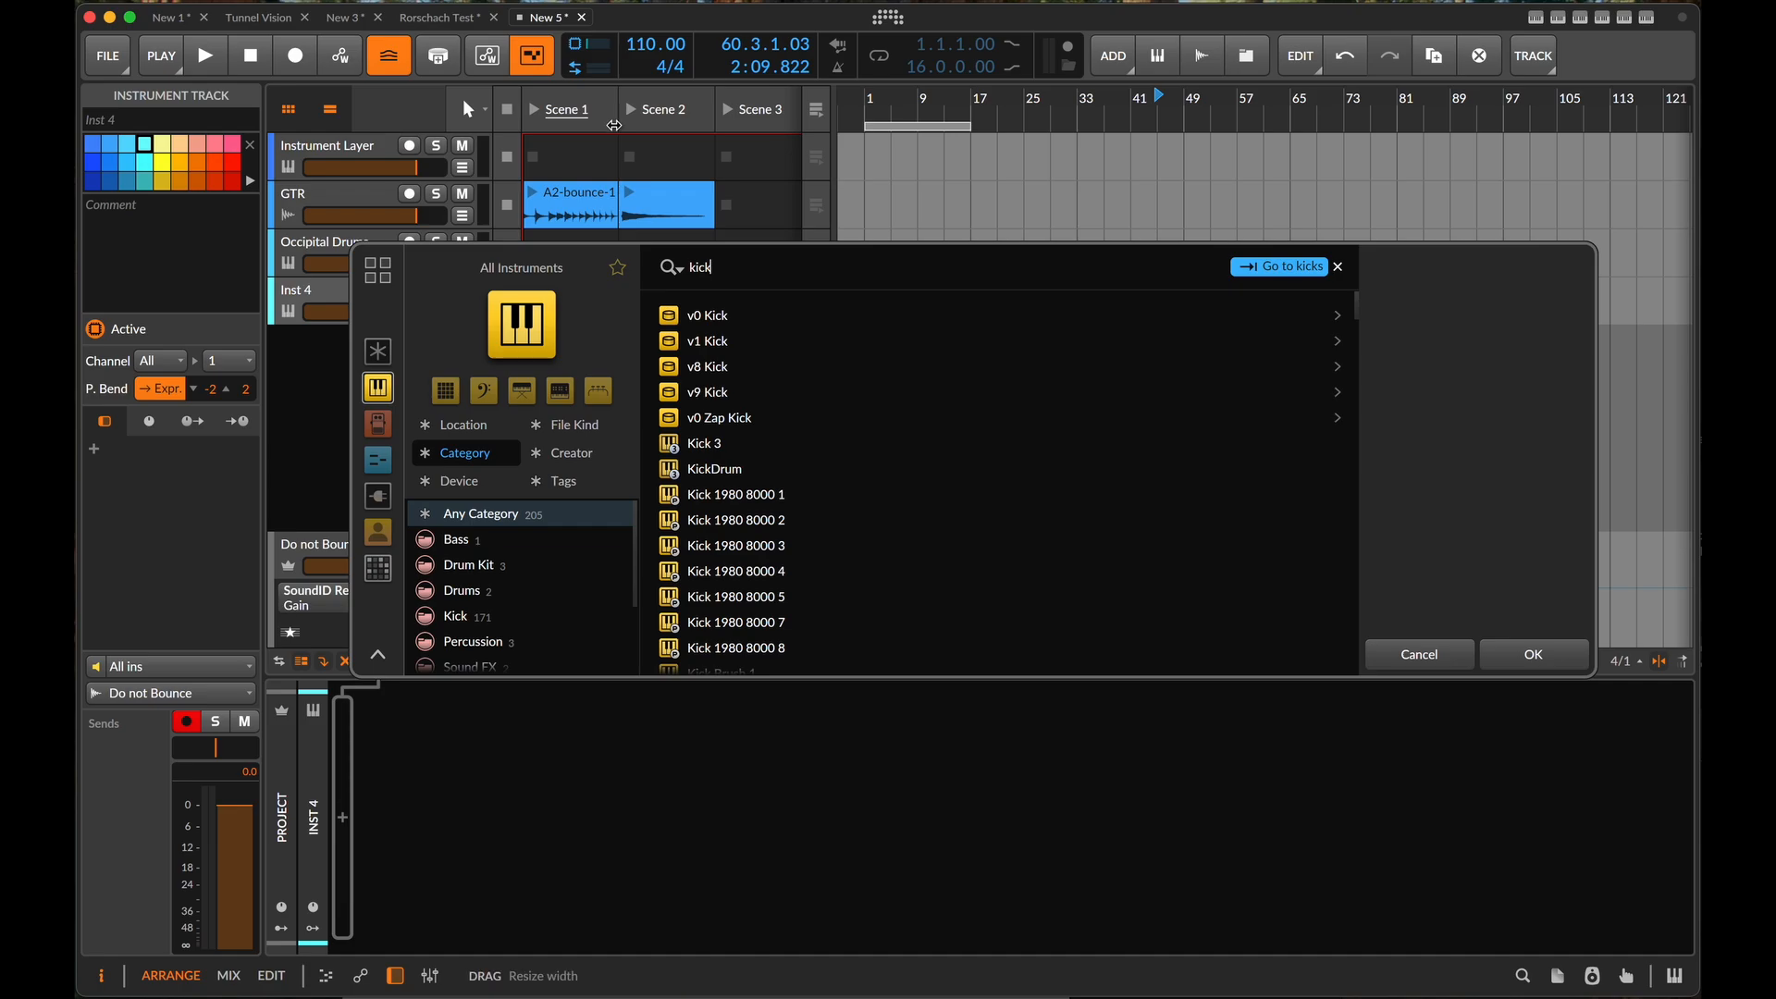
double_click(722, 443)
left_click(958, 664)
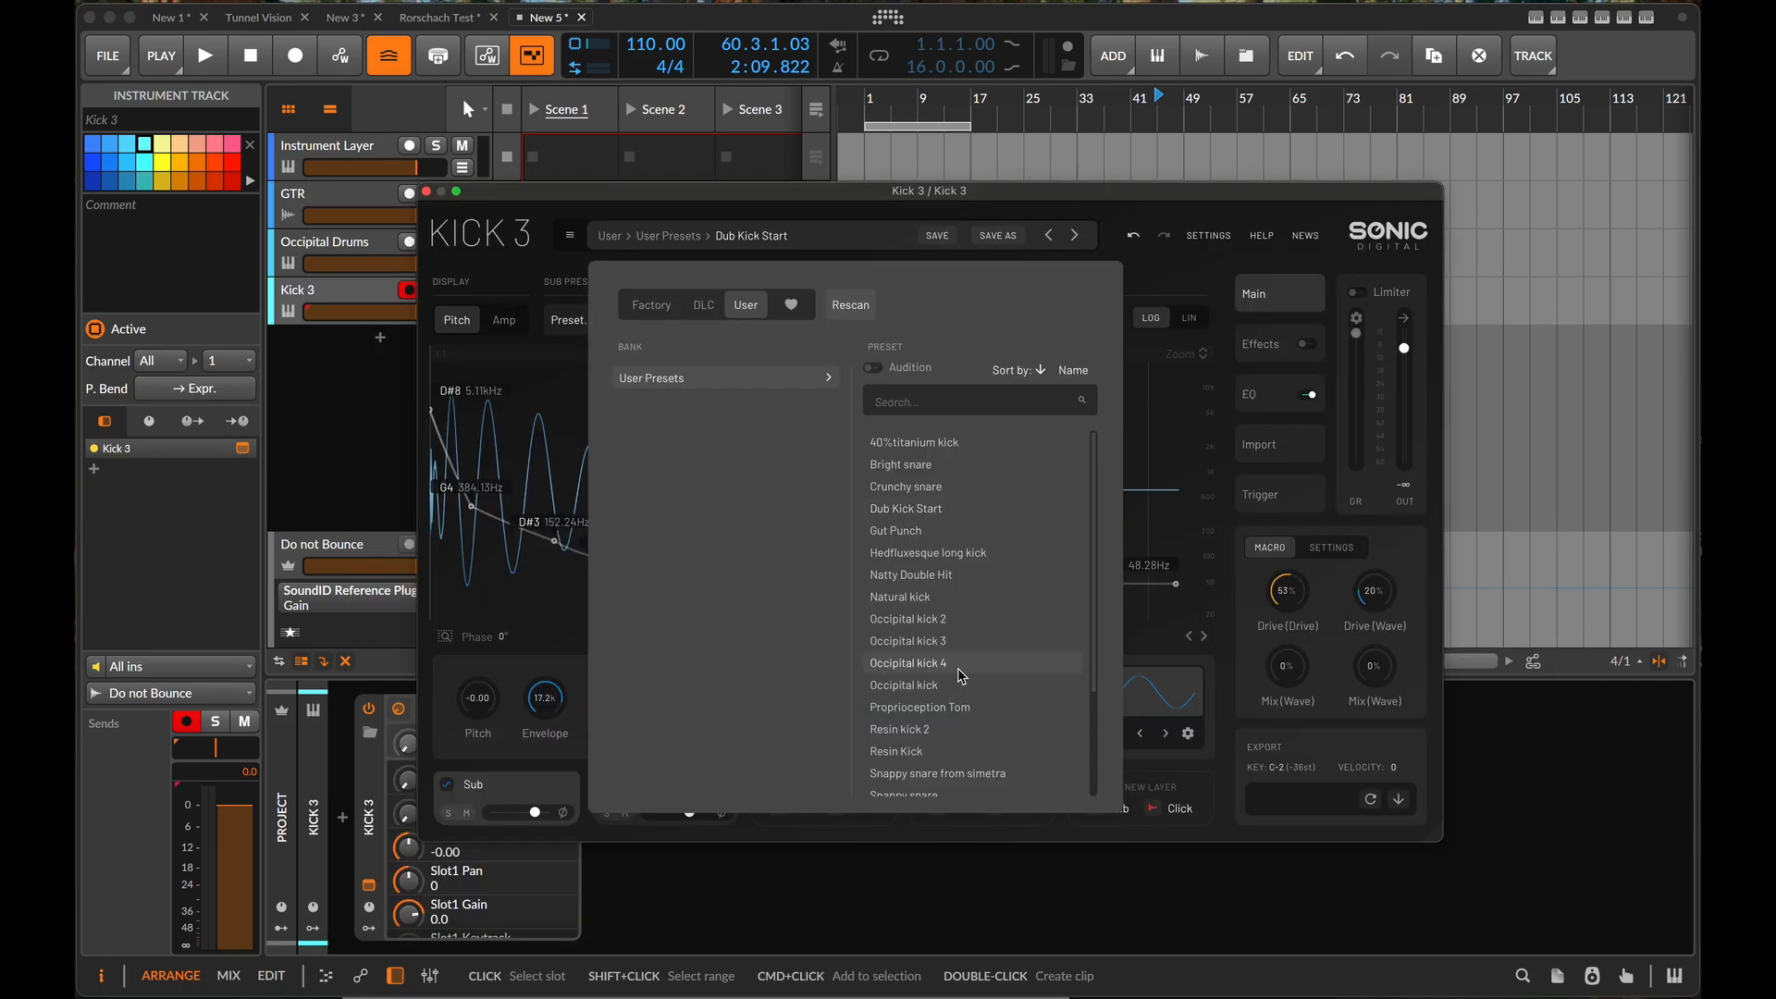
left_click(584, 220)
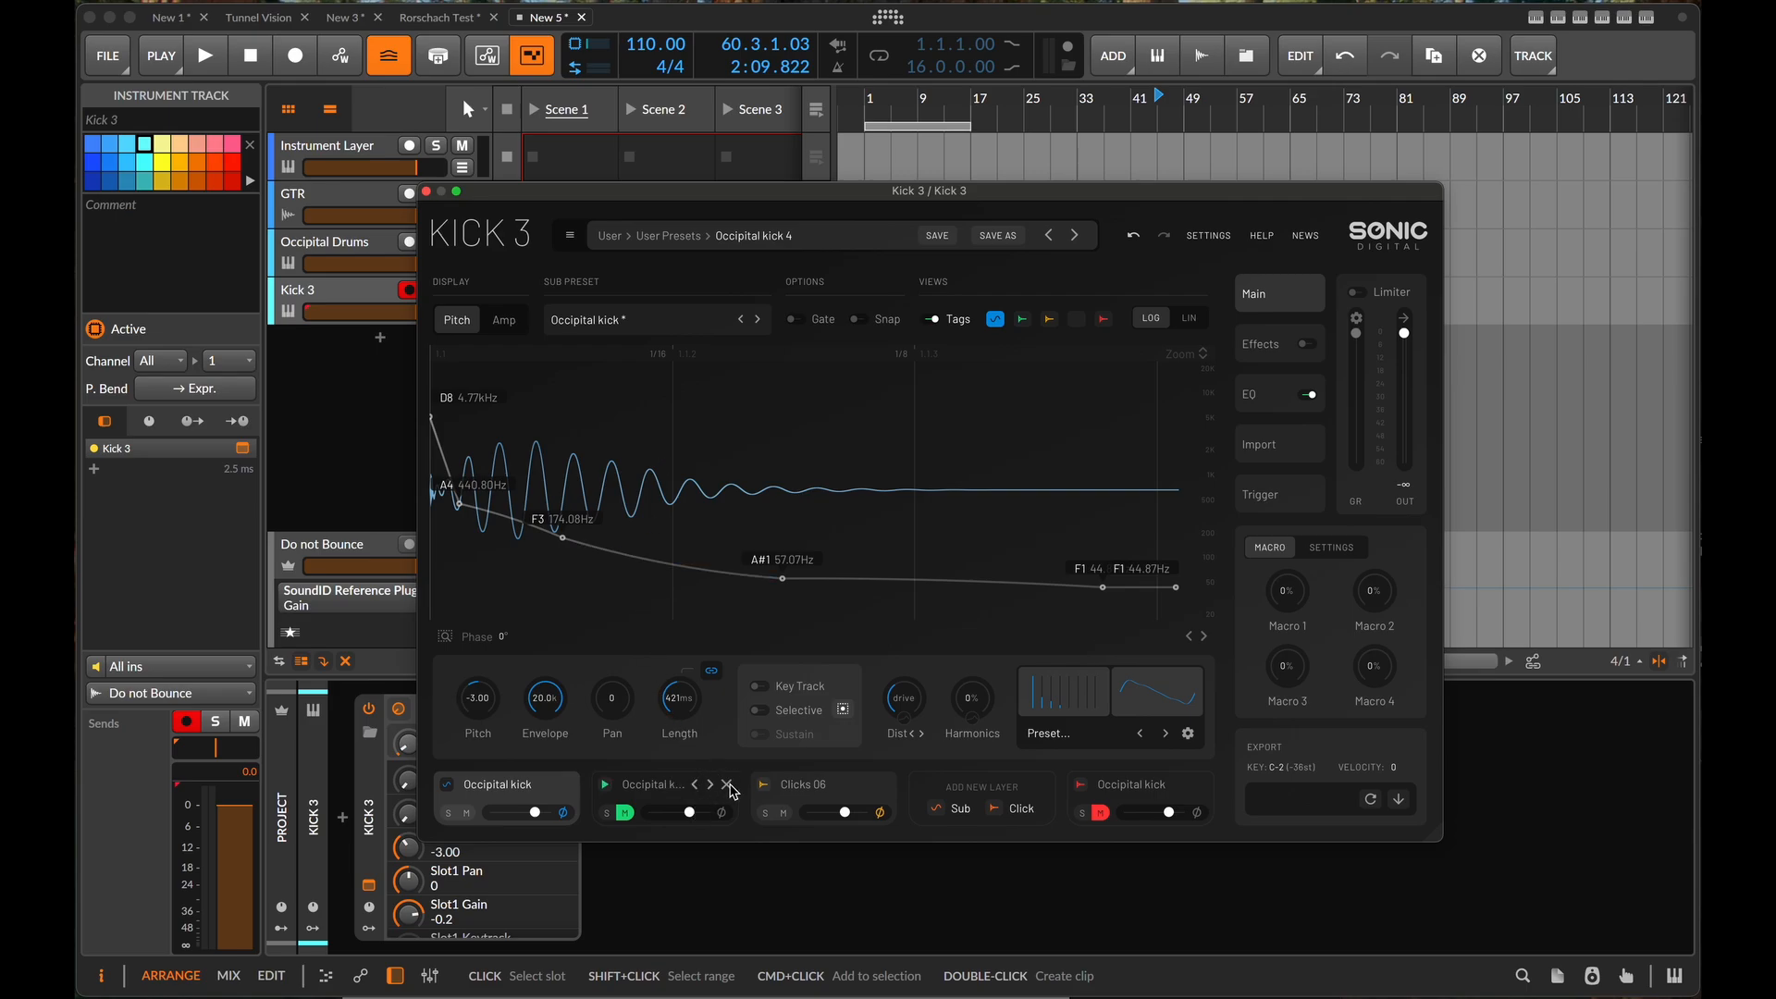
left_click(426, 192)
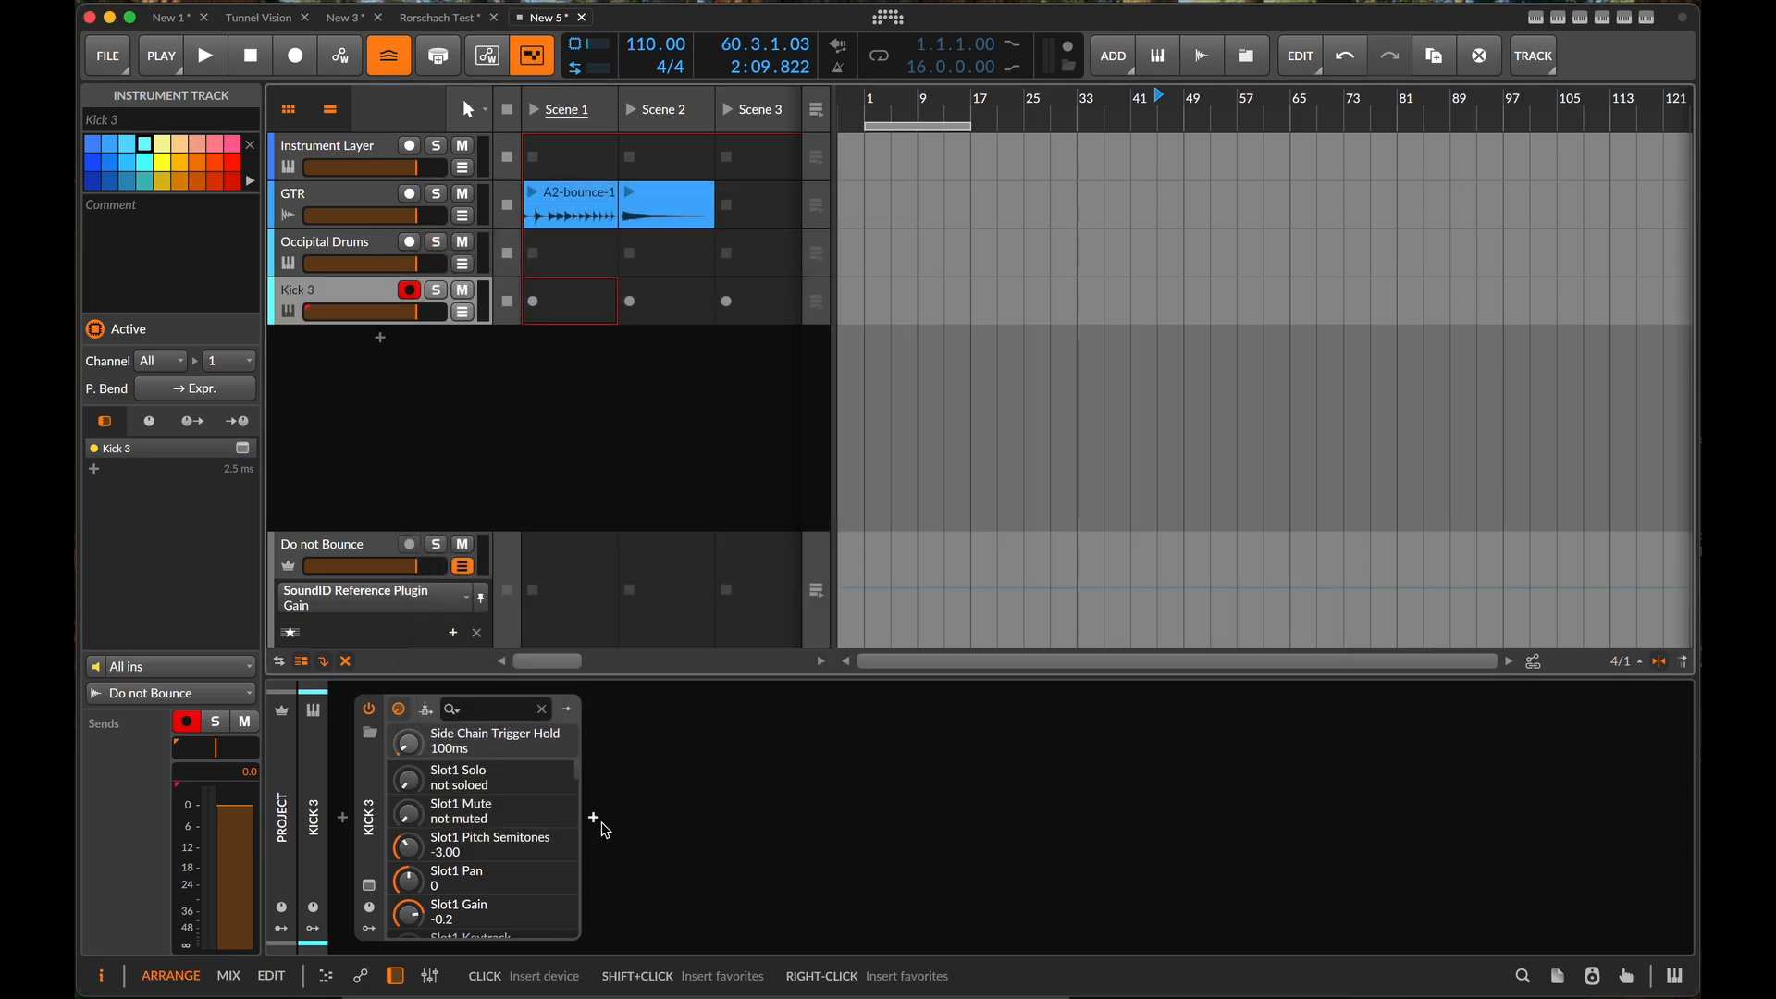
- Create an empty launcher clip in the Scene 1 slot of the Occipital Drums track and open it for note editing
left_click(370, 248)
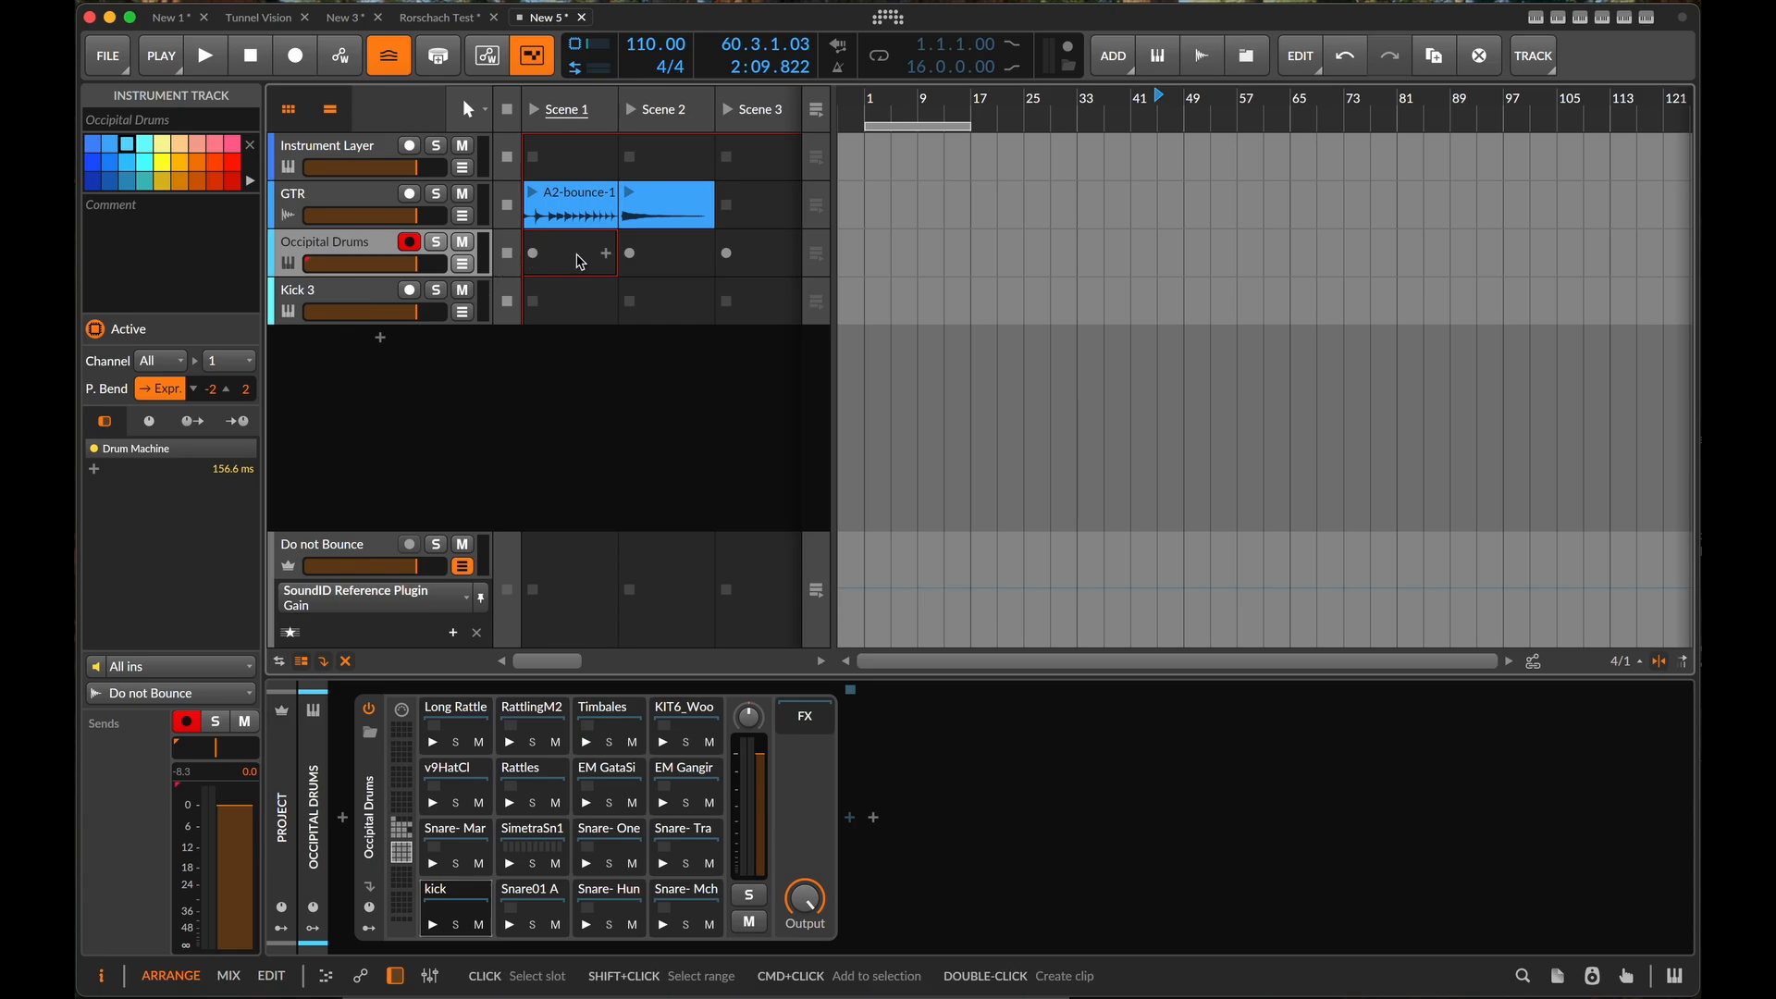
double_click(580, 263)
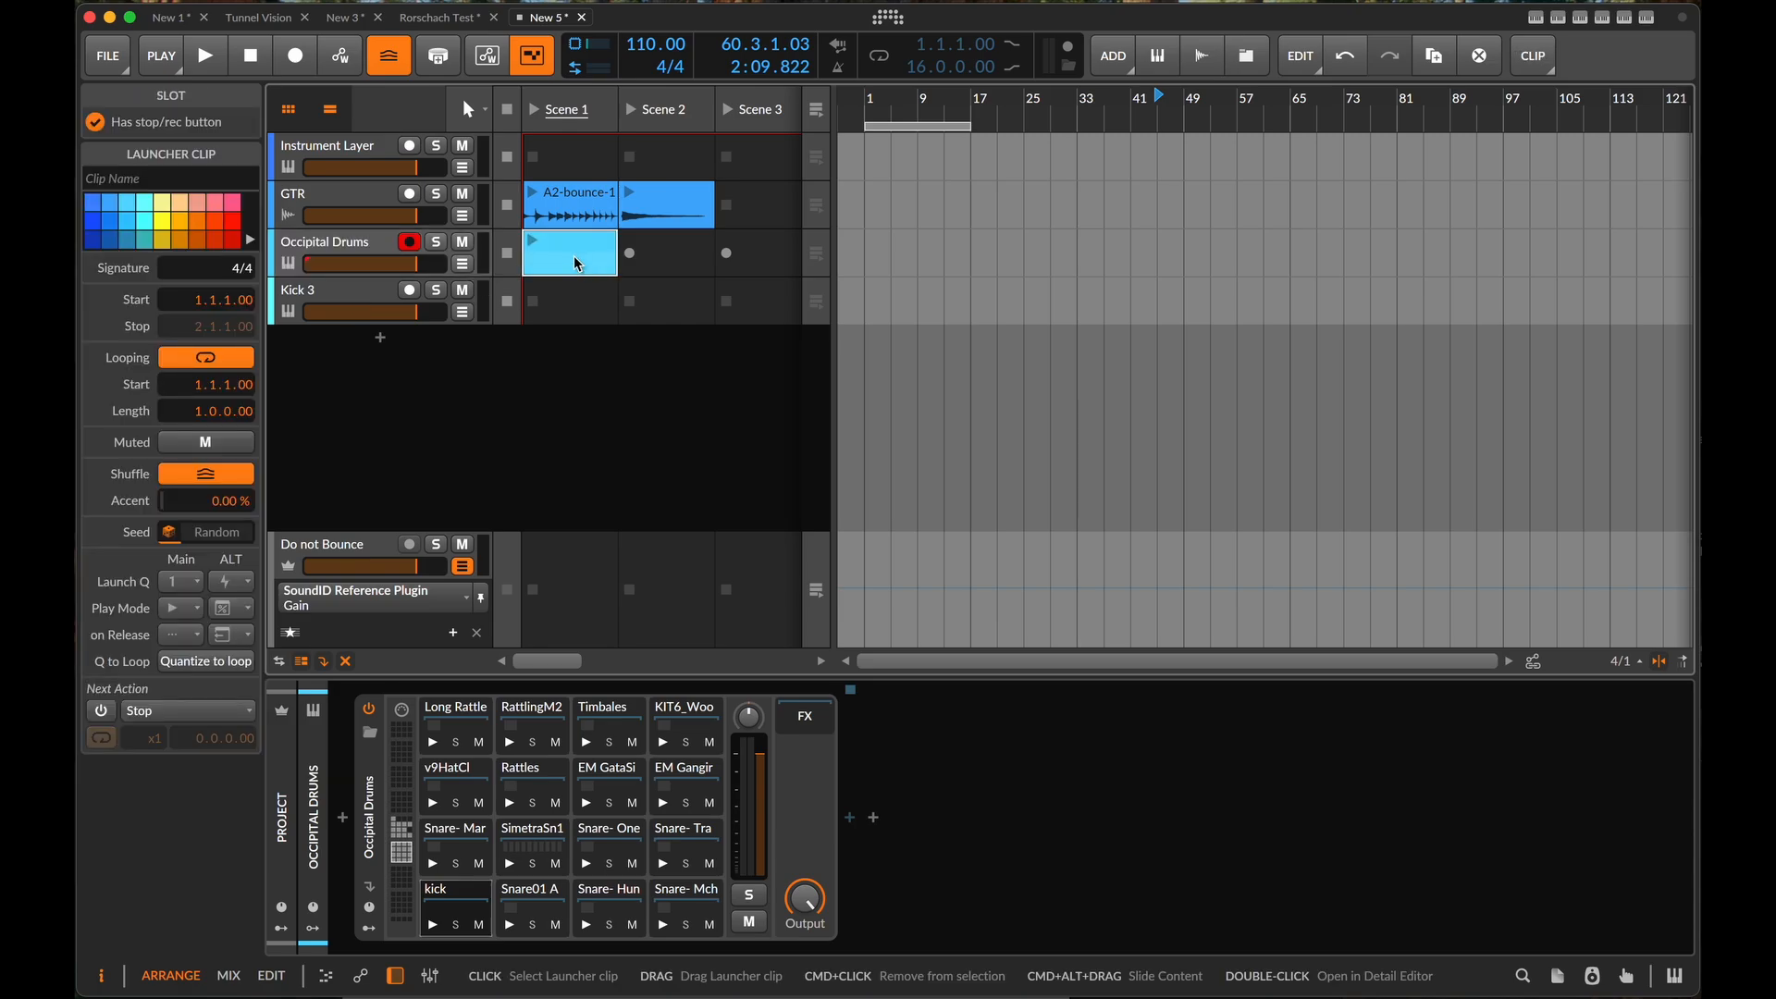
double_click(575, 247)
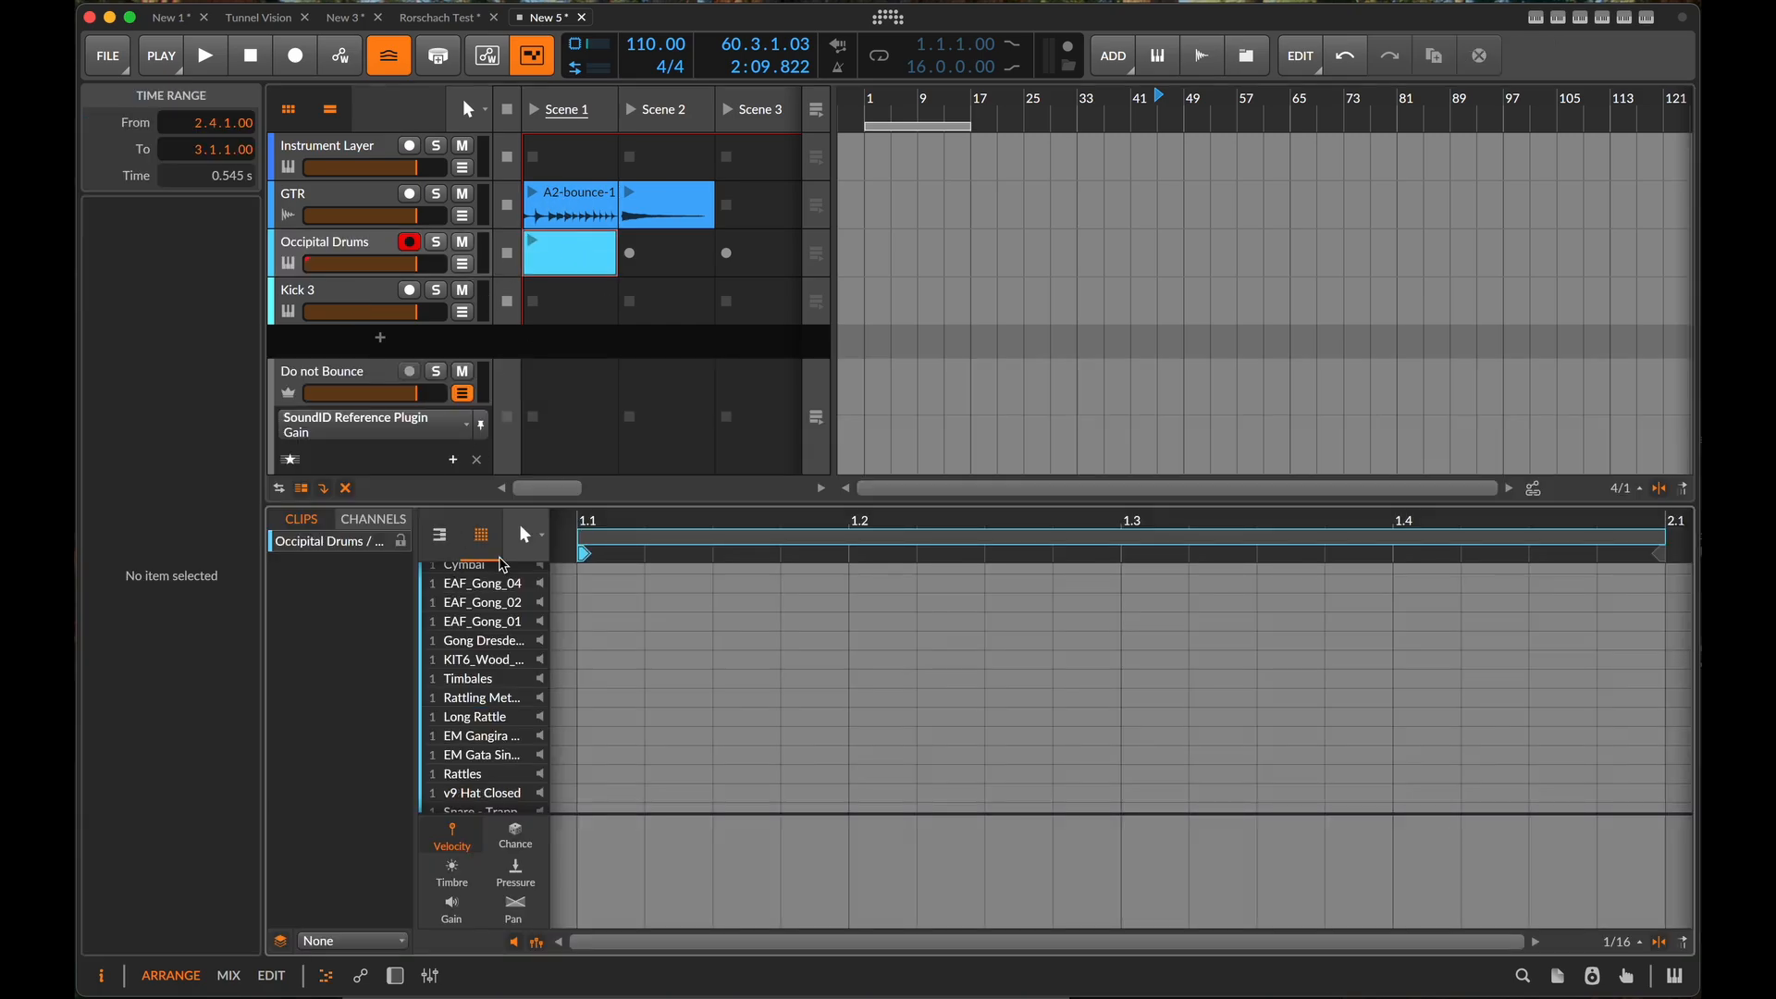
- Add sixteenth-length kick notes on all four beats of the Occipital Drums clip
scroll(476, 723, "down", 5)
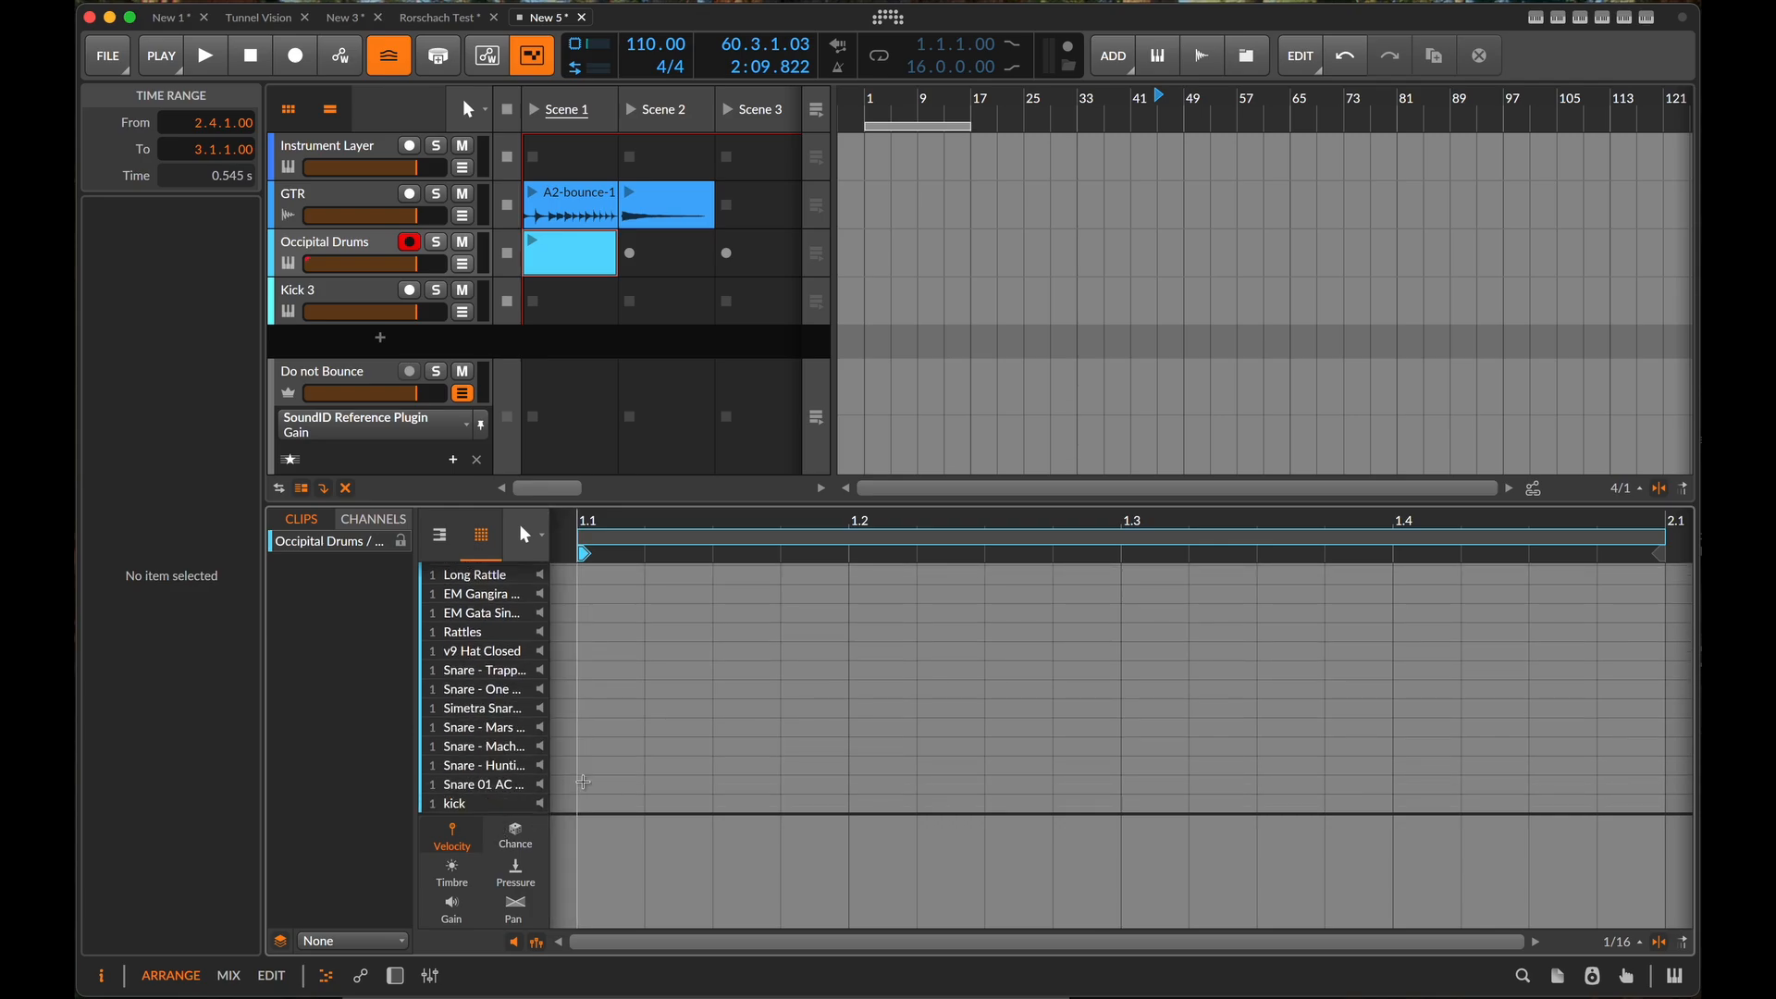
double_click(630, 797)
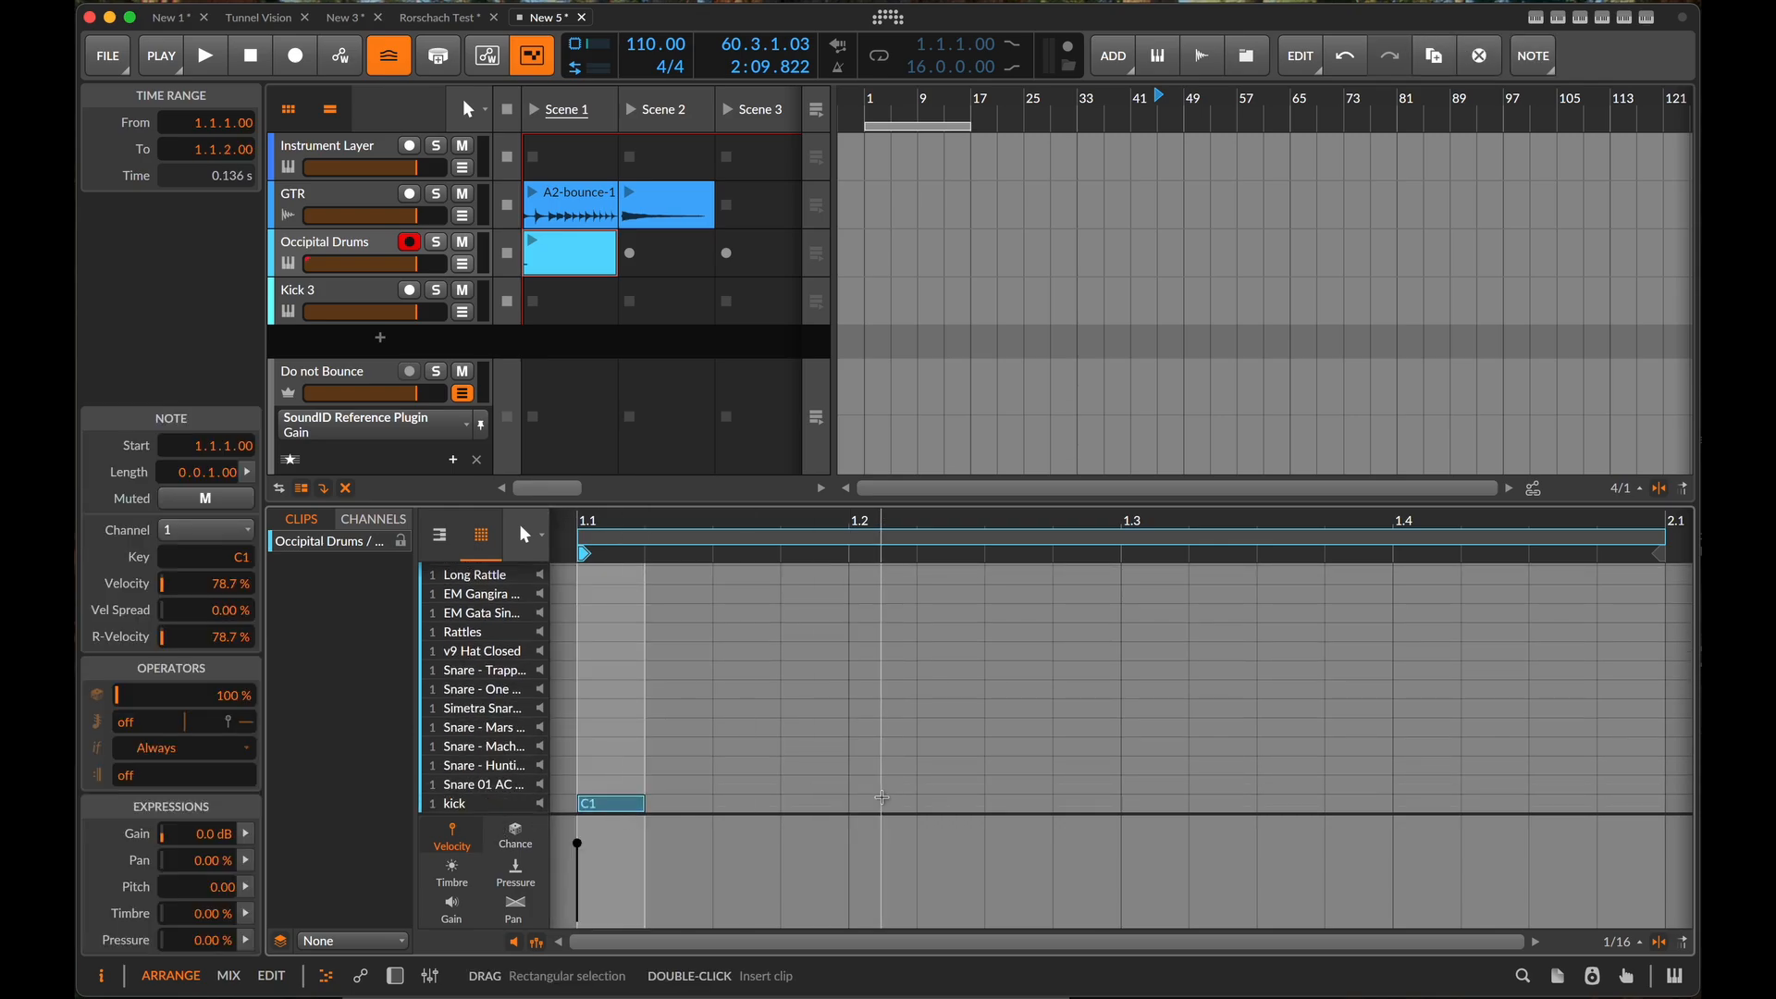
left_click(881, 799)
double_click(882, 799)
double_click(1133, 802)
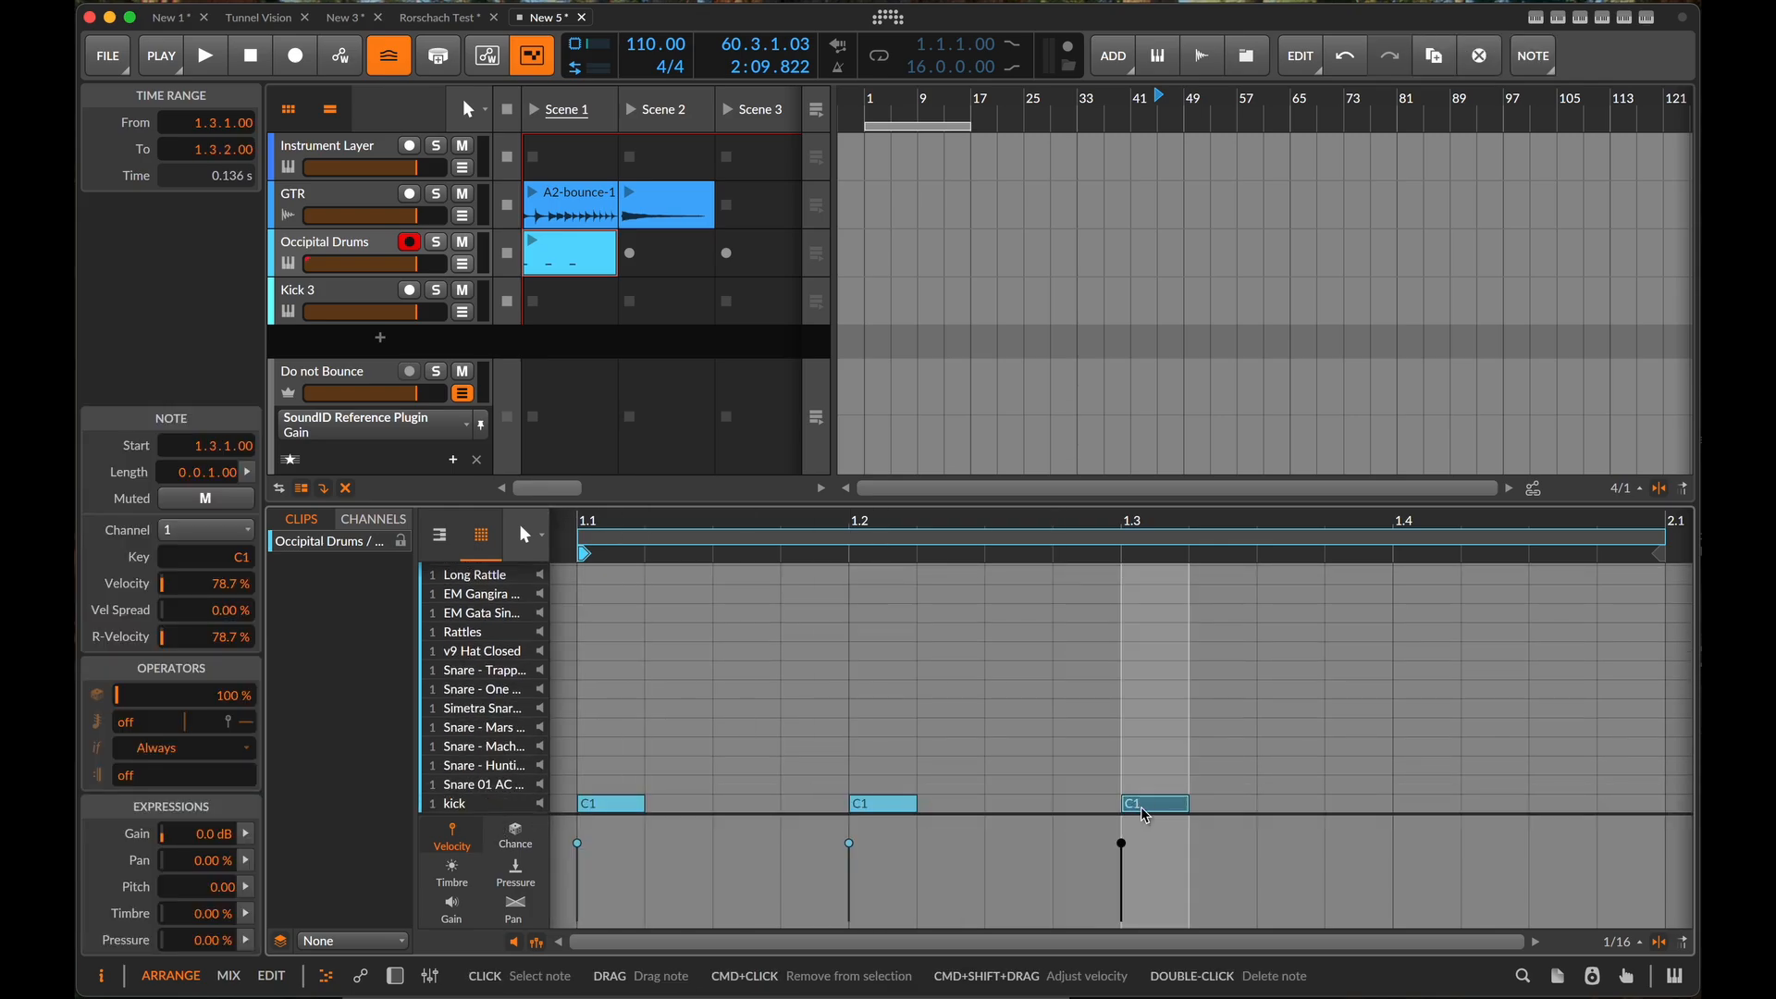
double_click(1406, 807)
- Add Snare 01 hits on beats 2 and 4 and draw continuous sixteenth notes across the bar on the Rattles row
double_click(881, 784)
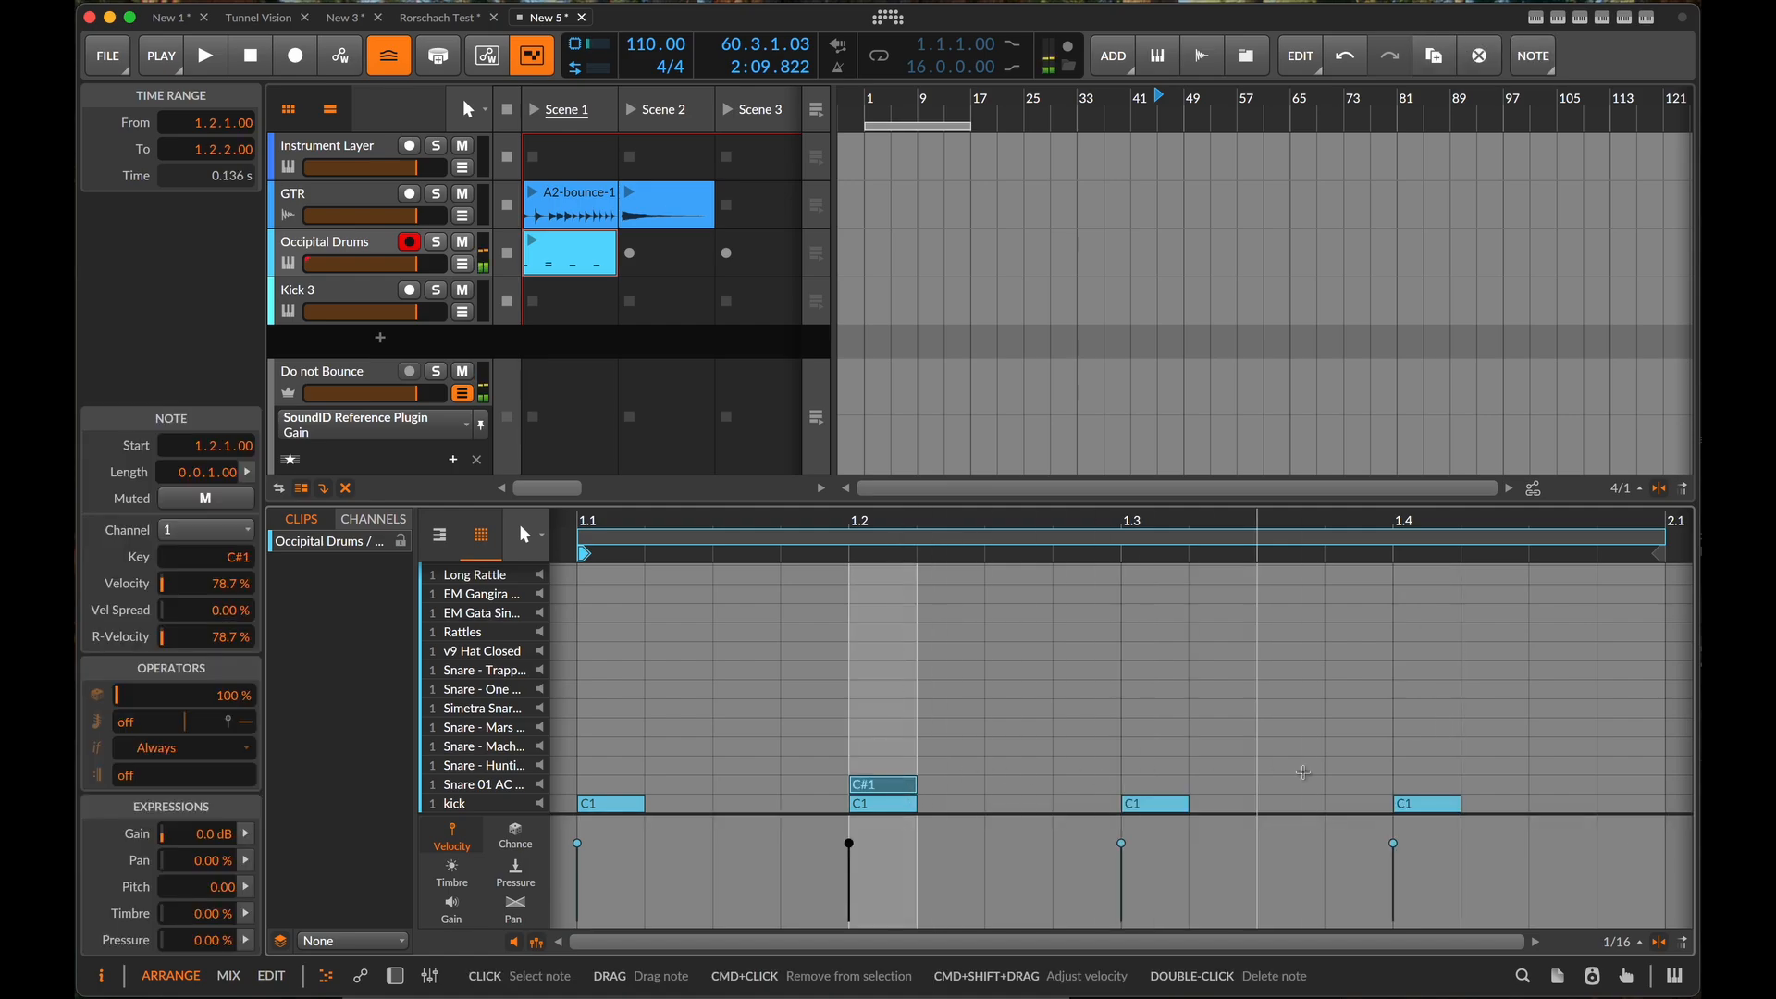
double_click(1397, 783)
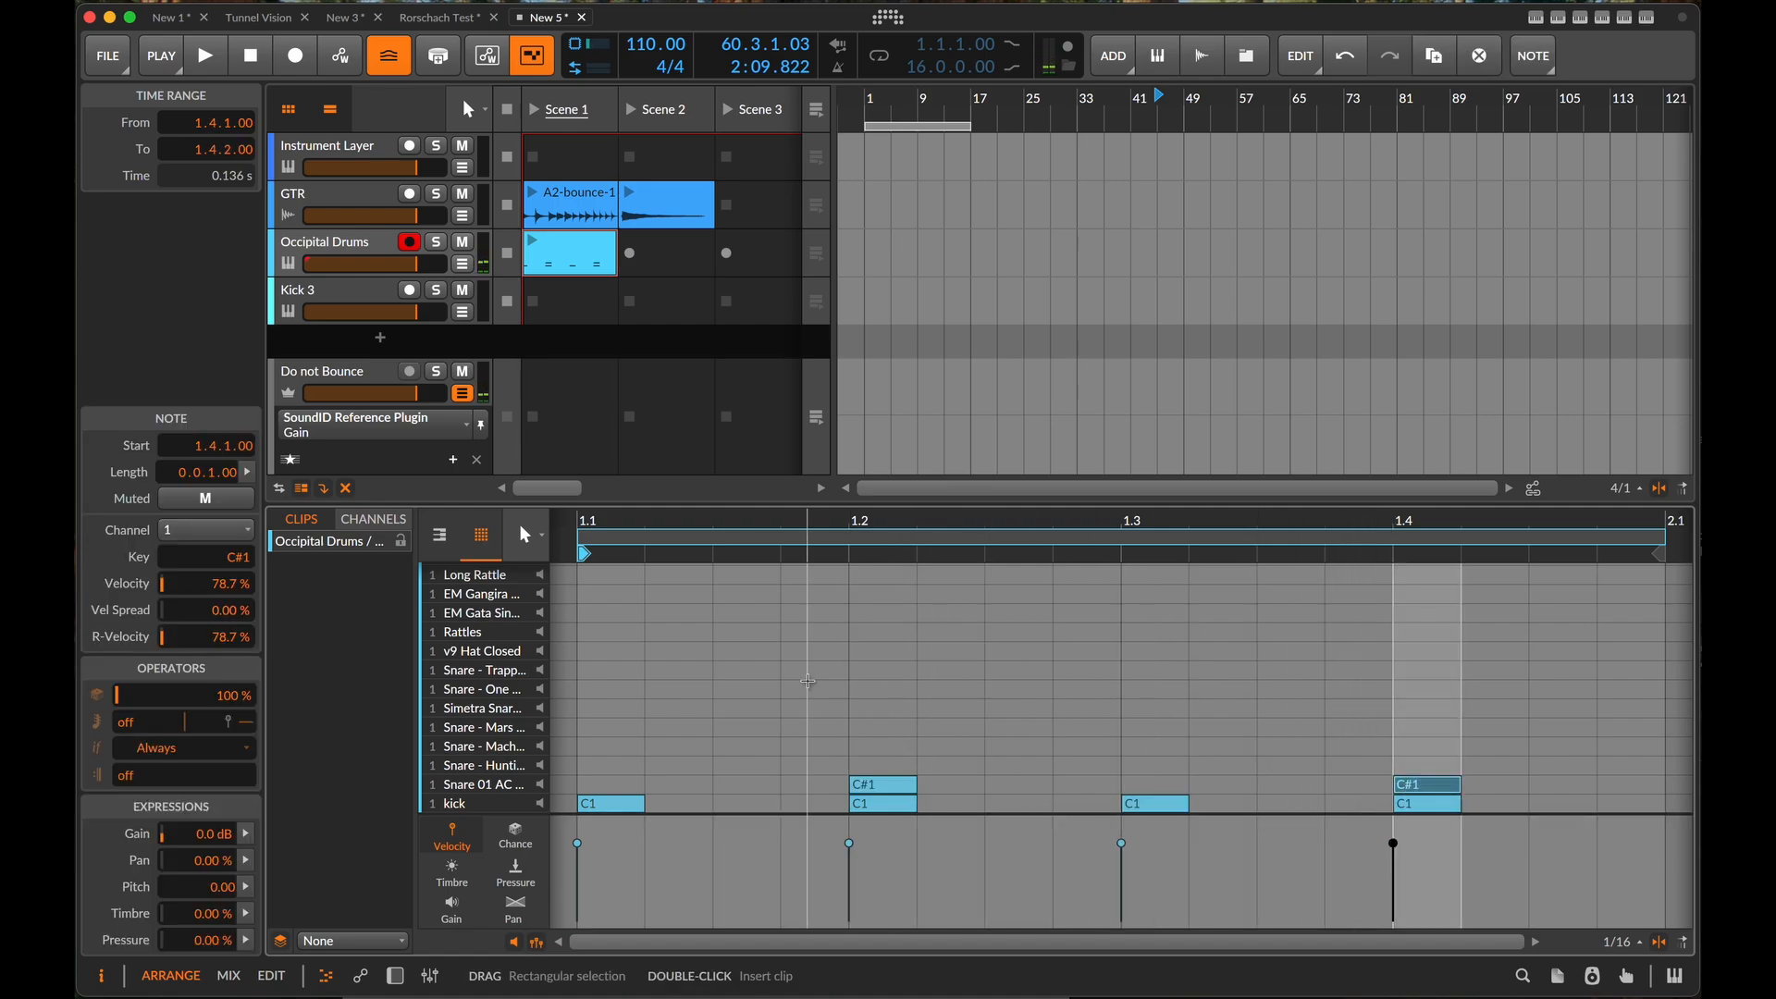
left_click(620, 633)
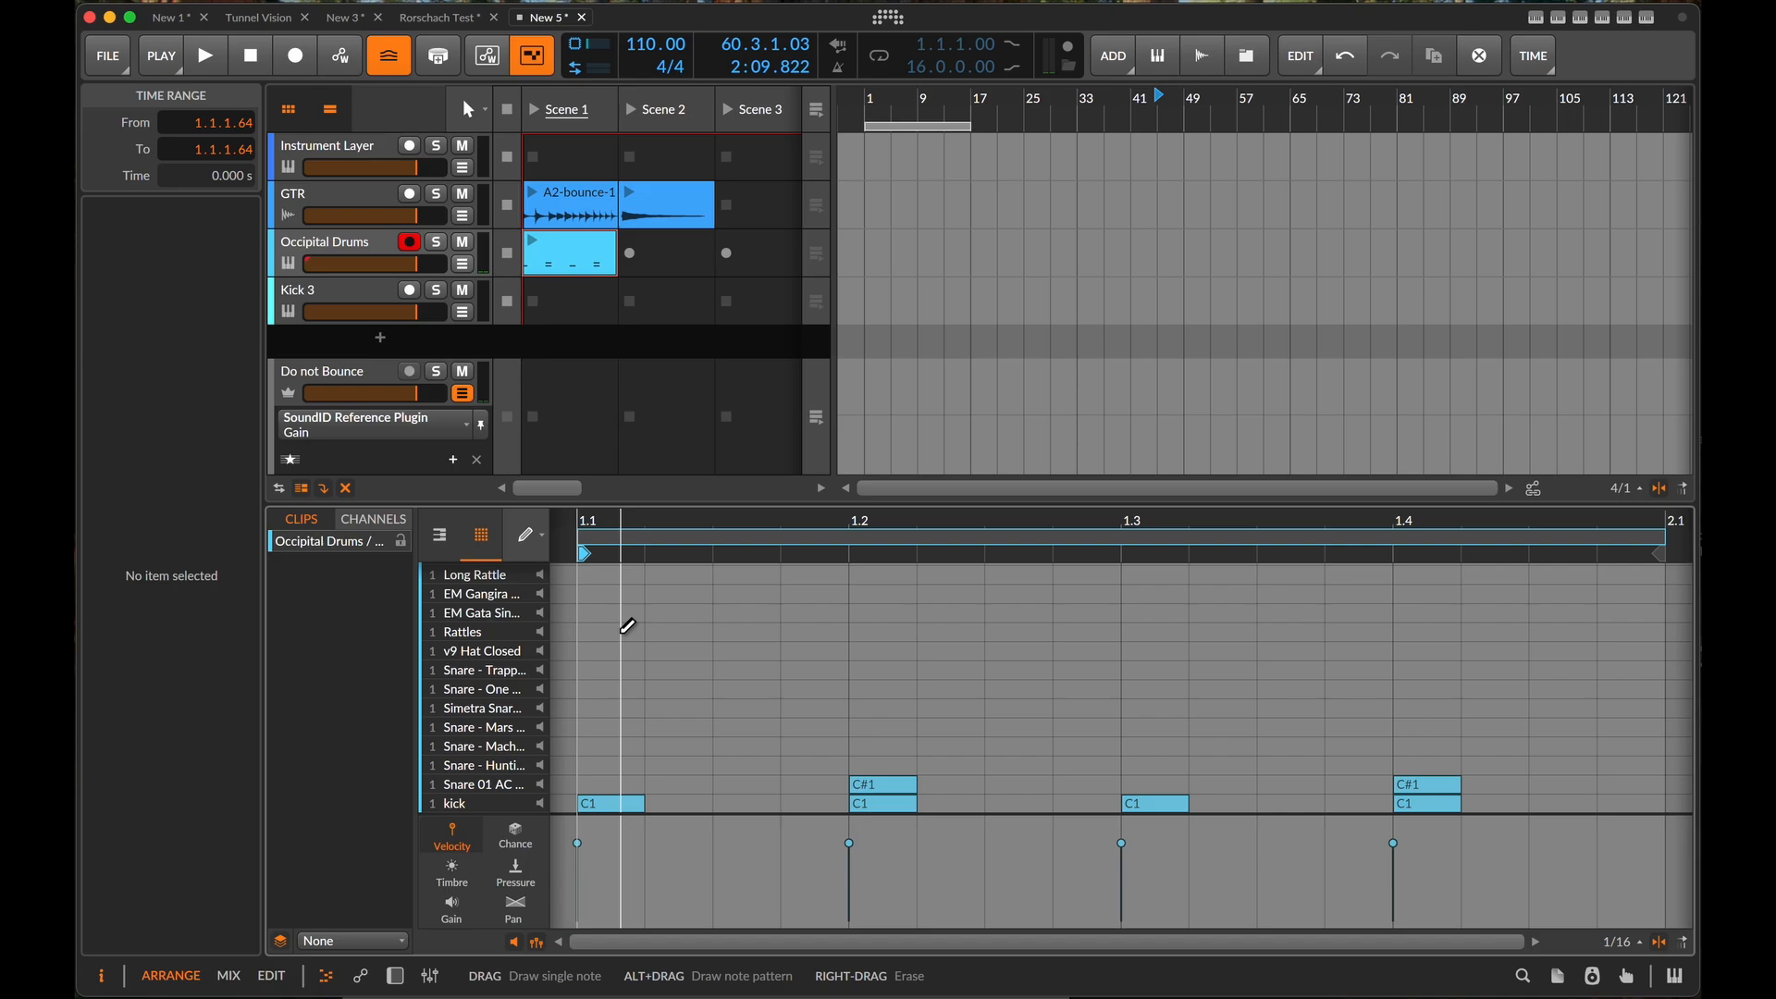
key("3")
mouse_move(616, 624)
left_mouse_down()
mouse_move(1424, 641)
mouse_move(1665, 618)
left_mouse_up()
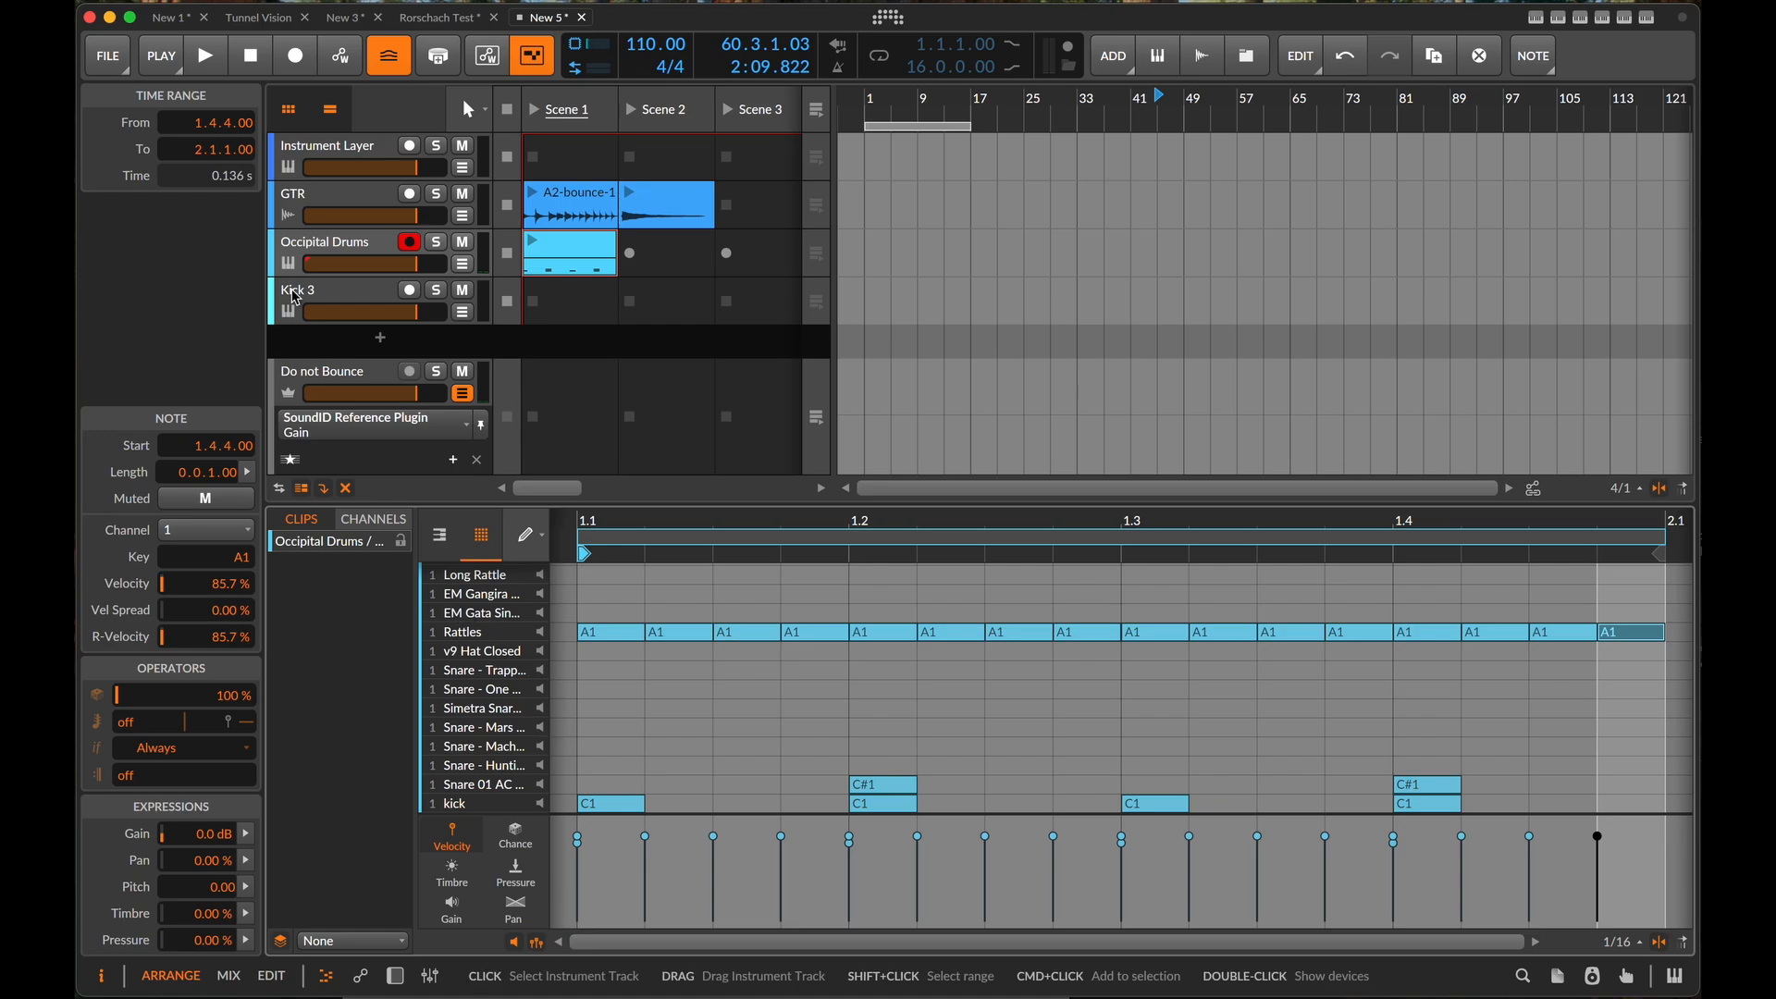
- Insert a Note Receiver before Kick 3 on the Kick 3 track
left_click(325, 293)
key("d")
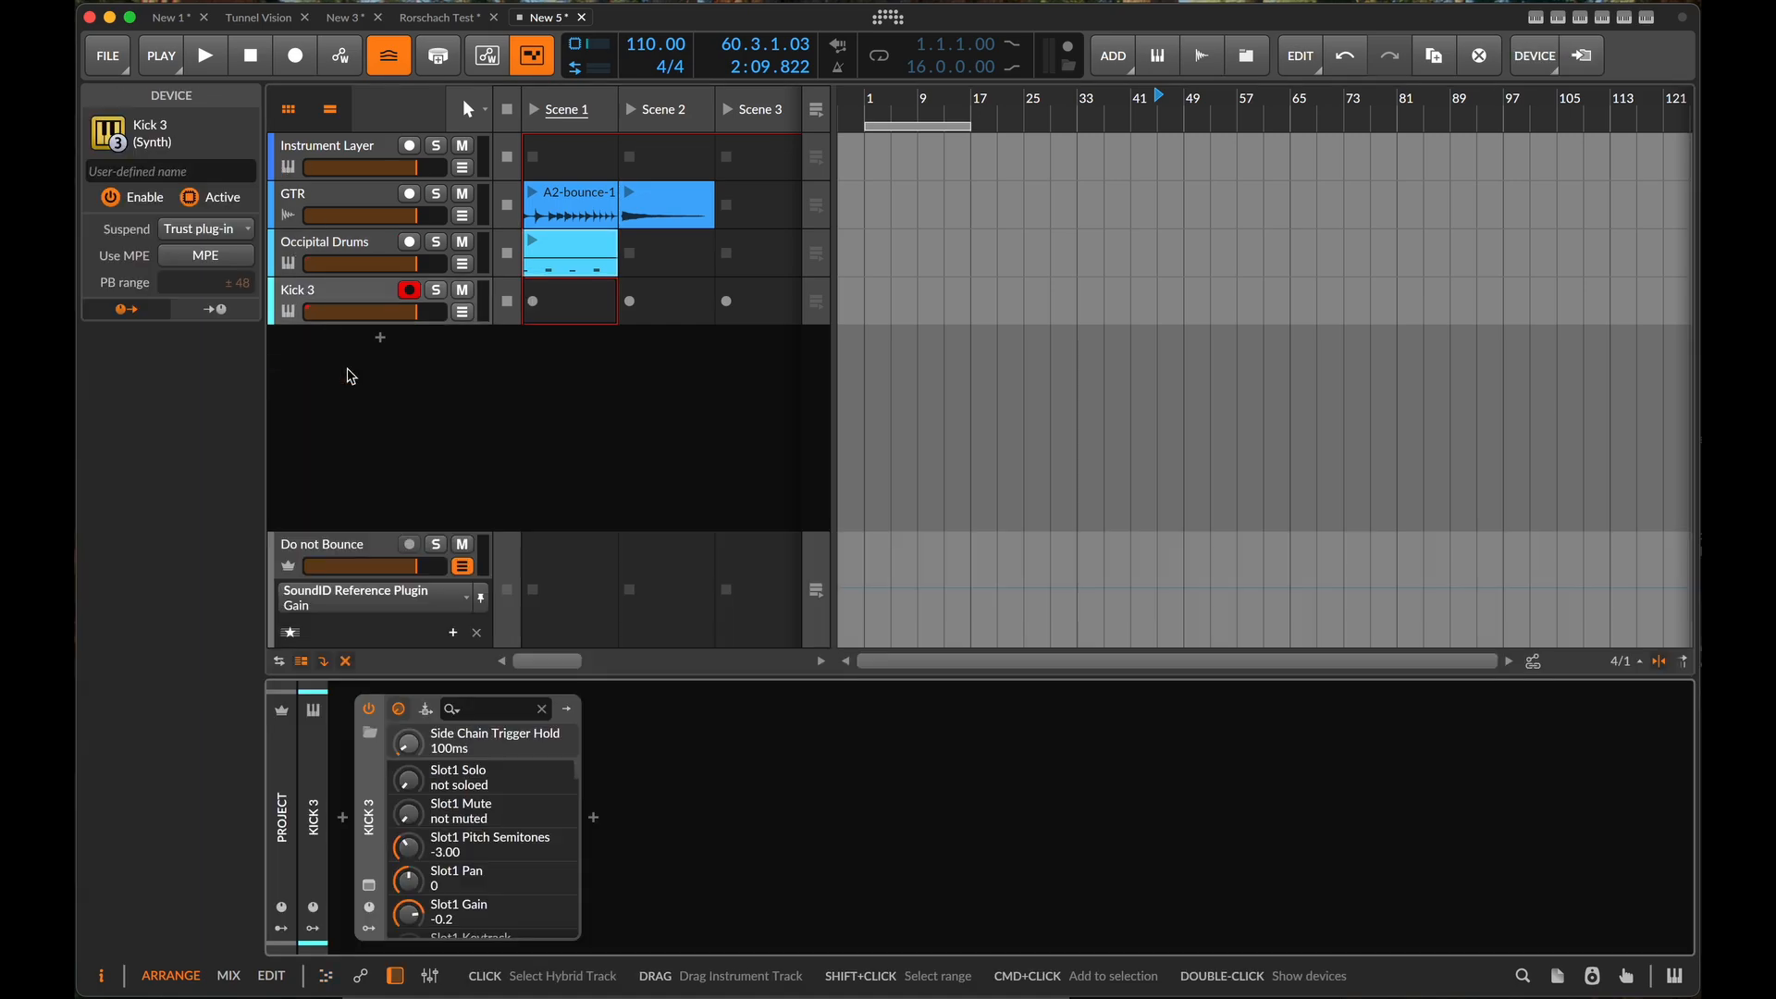
left_click(344, 820)
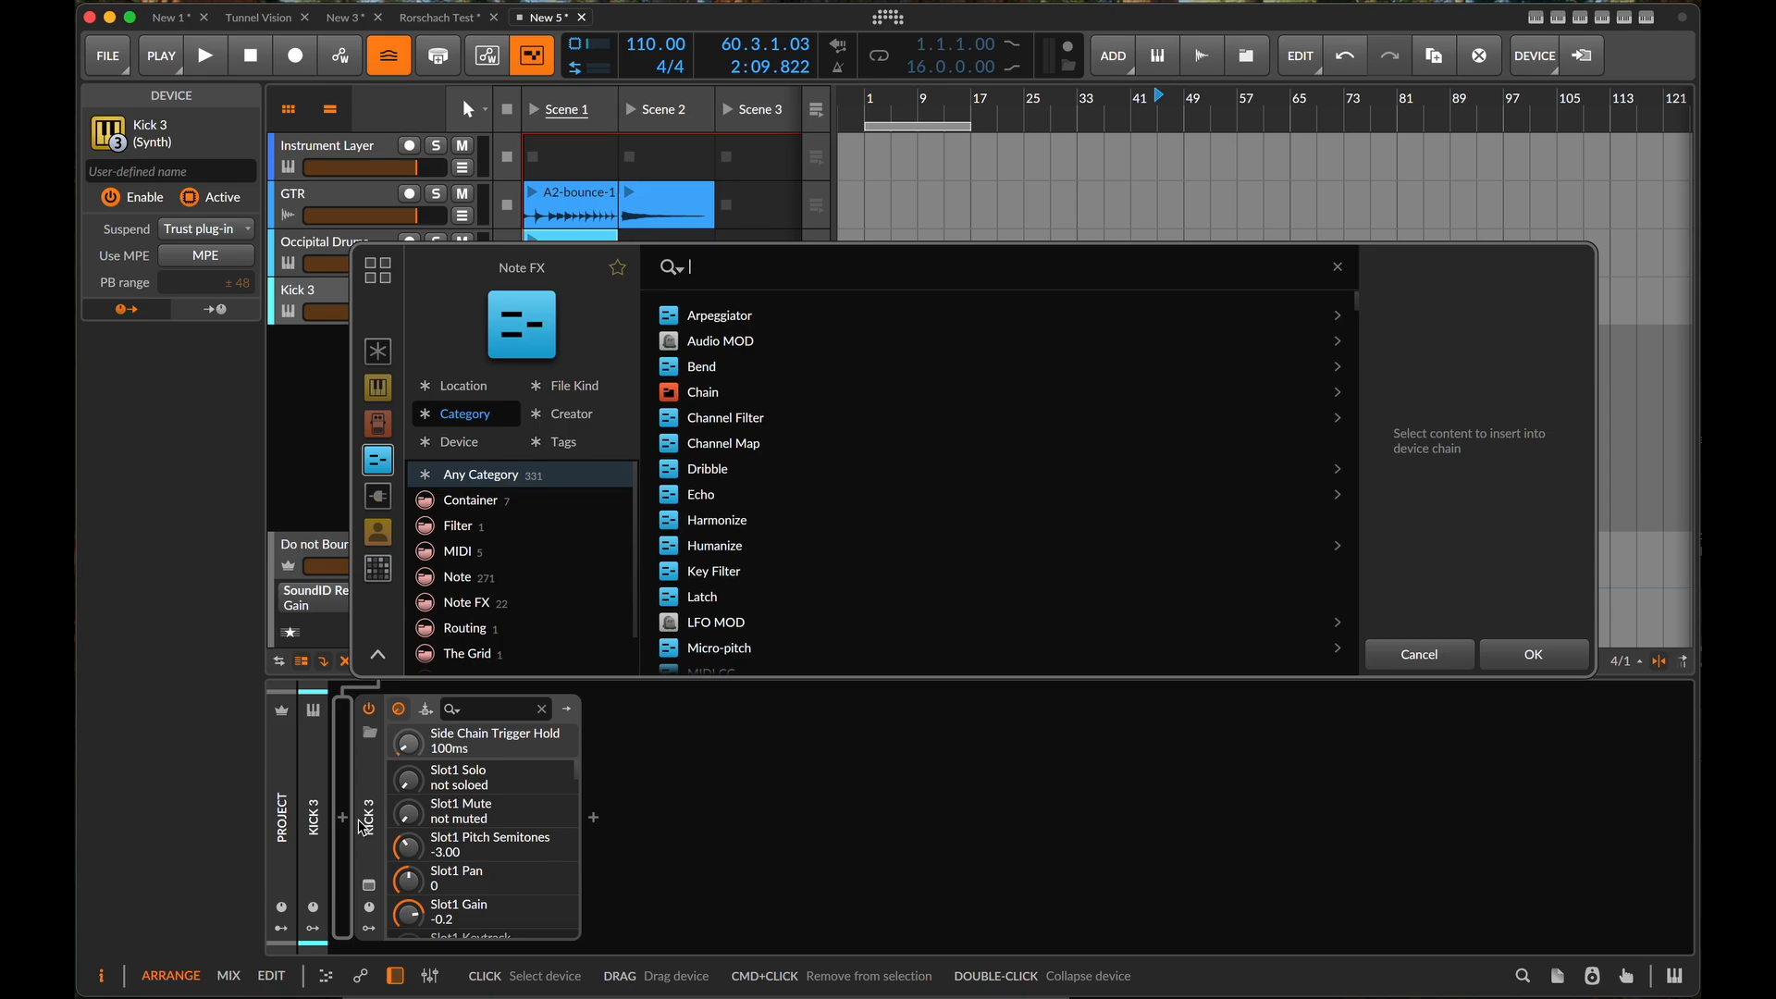
type("note")
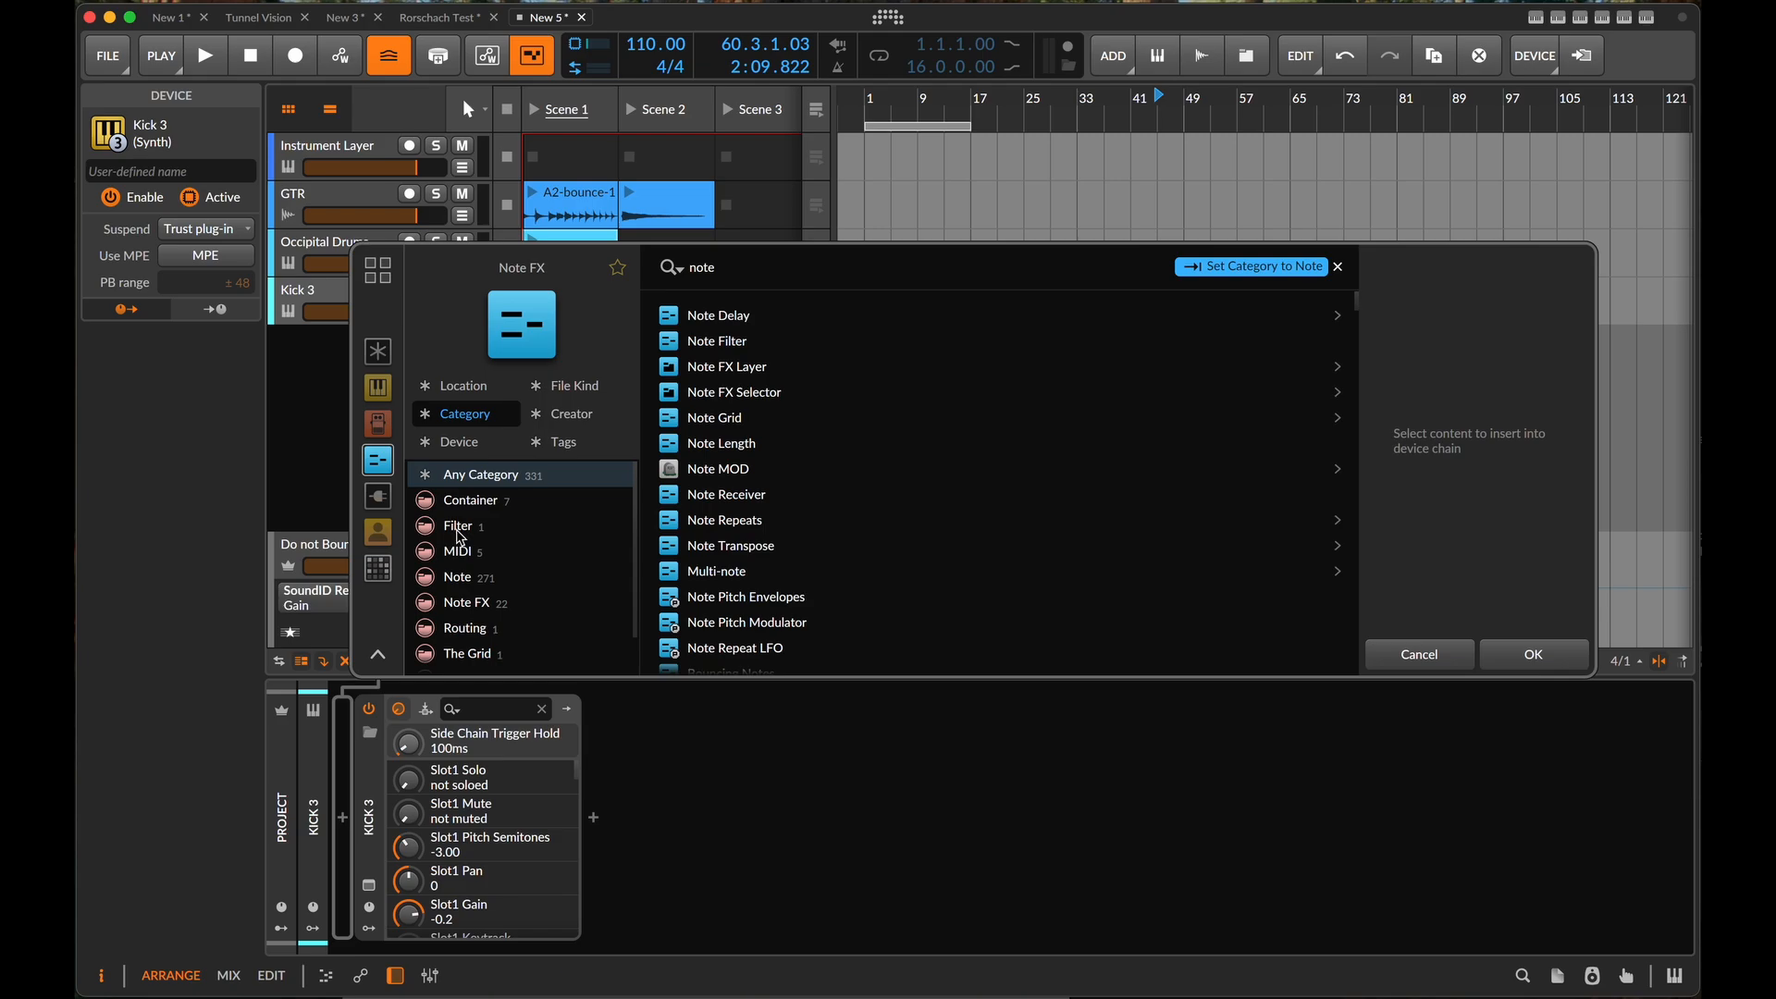
type(" re")
key("Down")
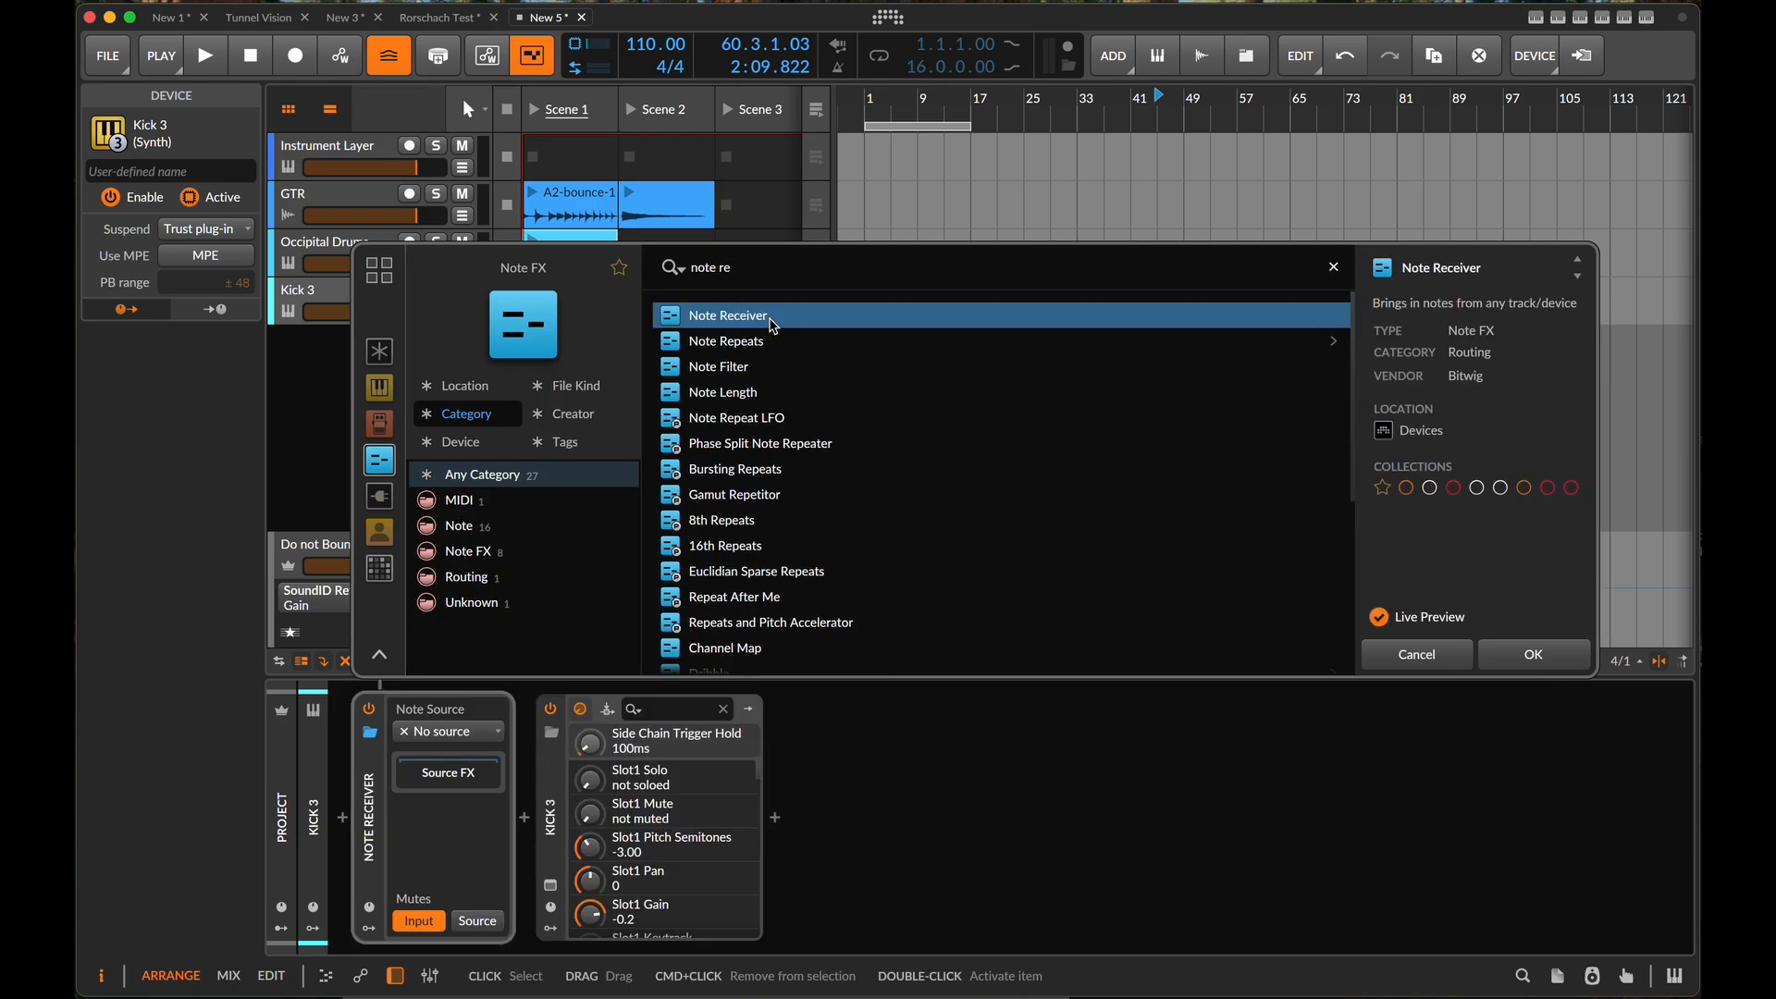
key("Return")
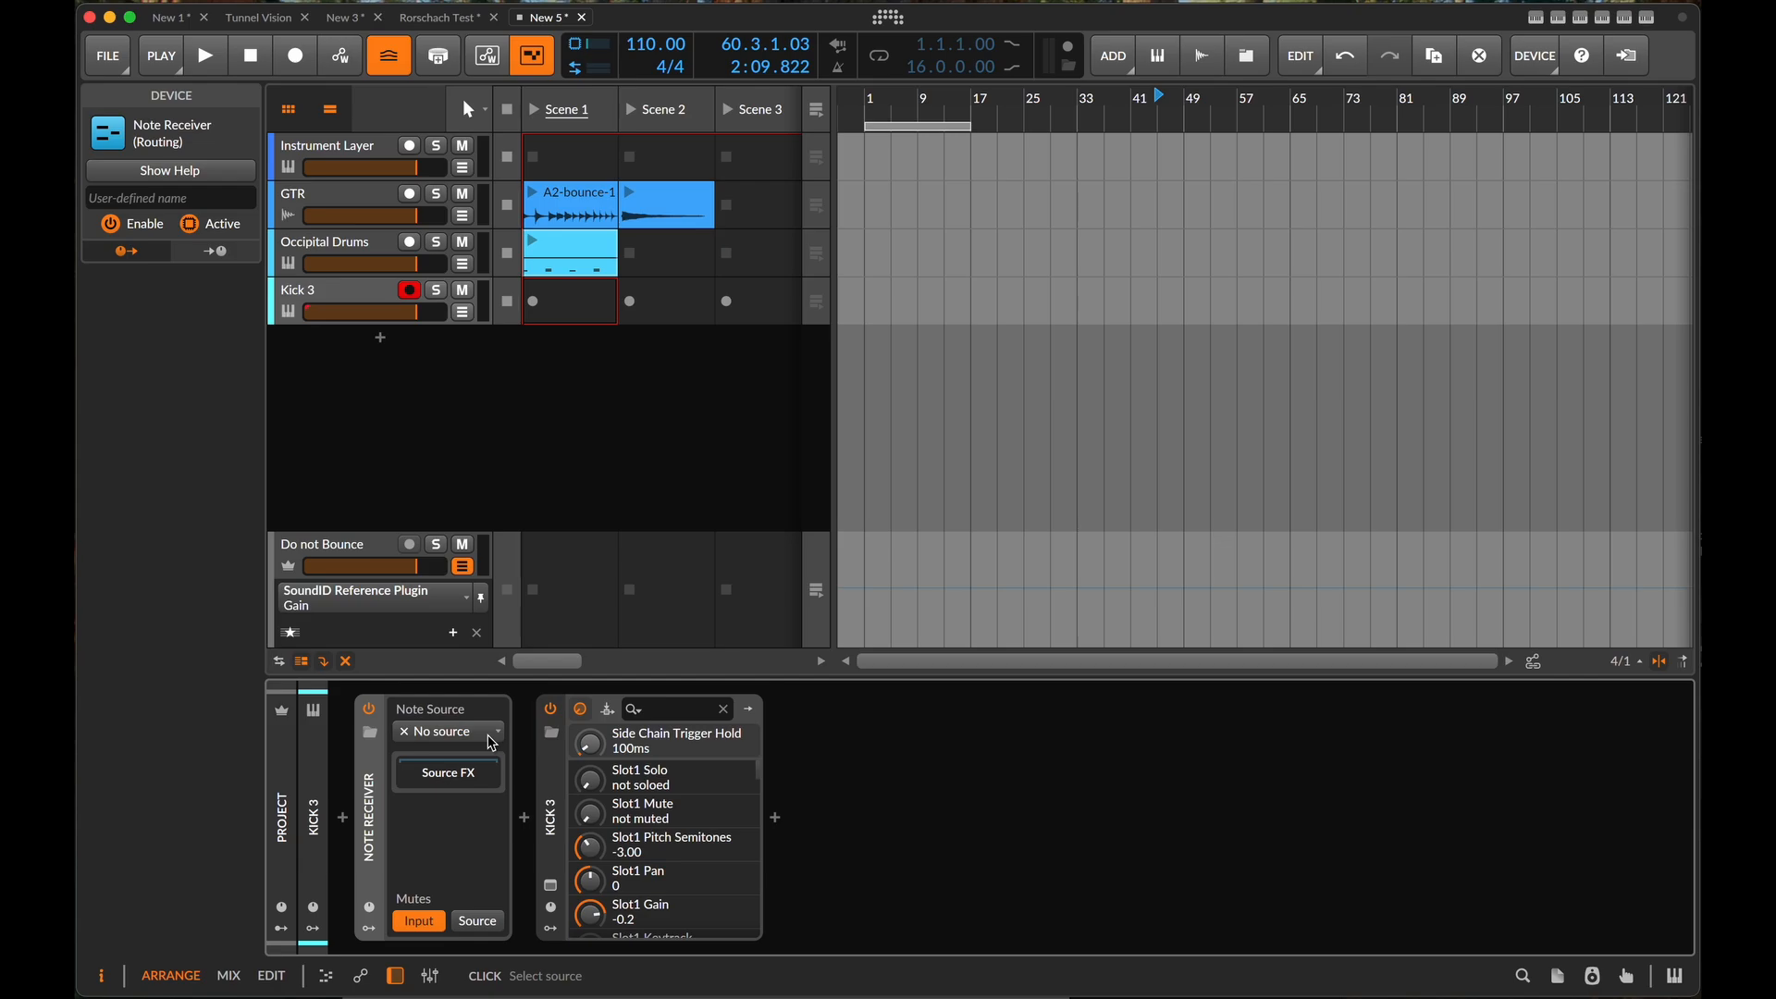
- Examine the Note Receiver's source options for Occipital Drums and the kit's drum pads, and return to the Kick 3 track
left_click(491, 742)
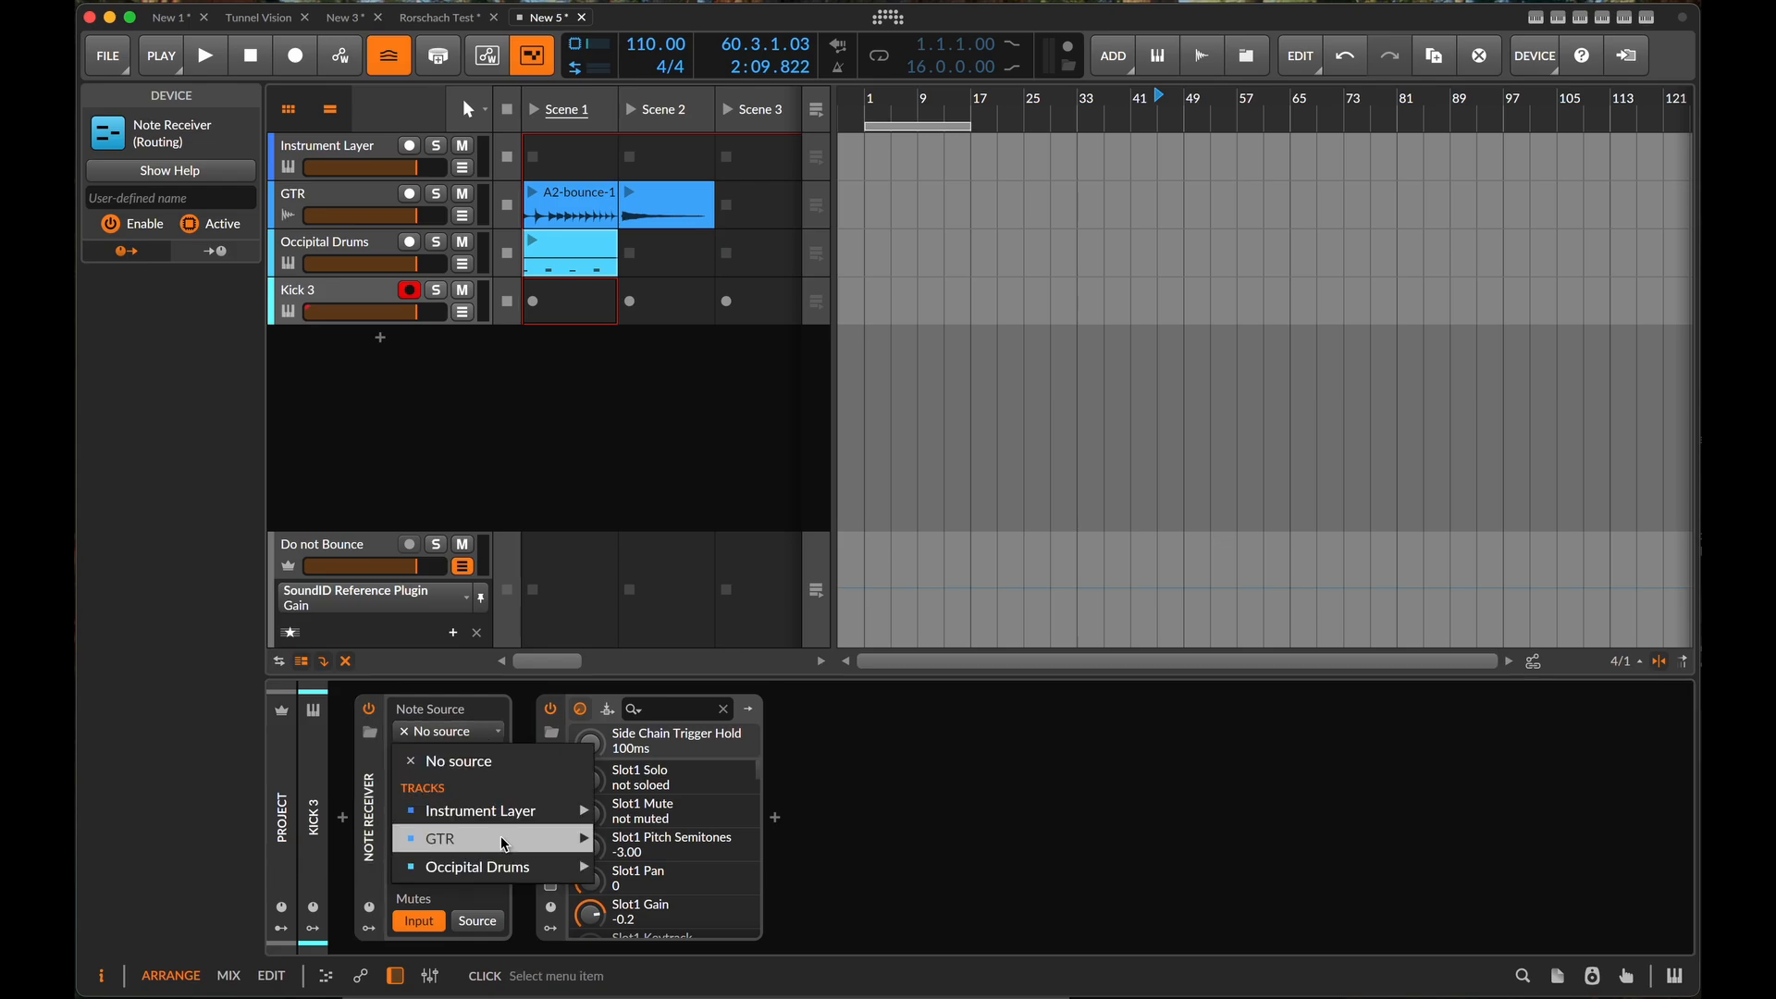
mouse_move(504, 868)
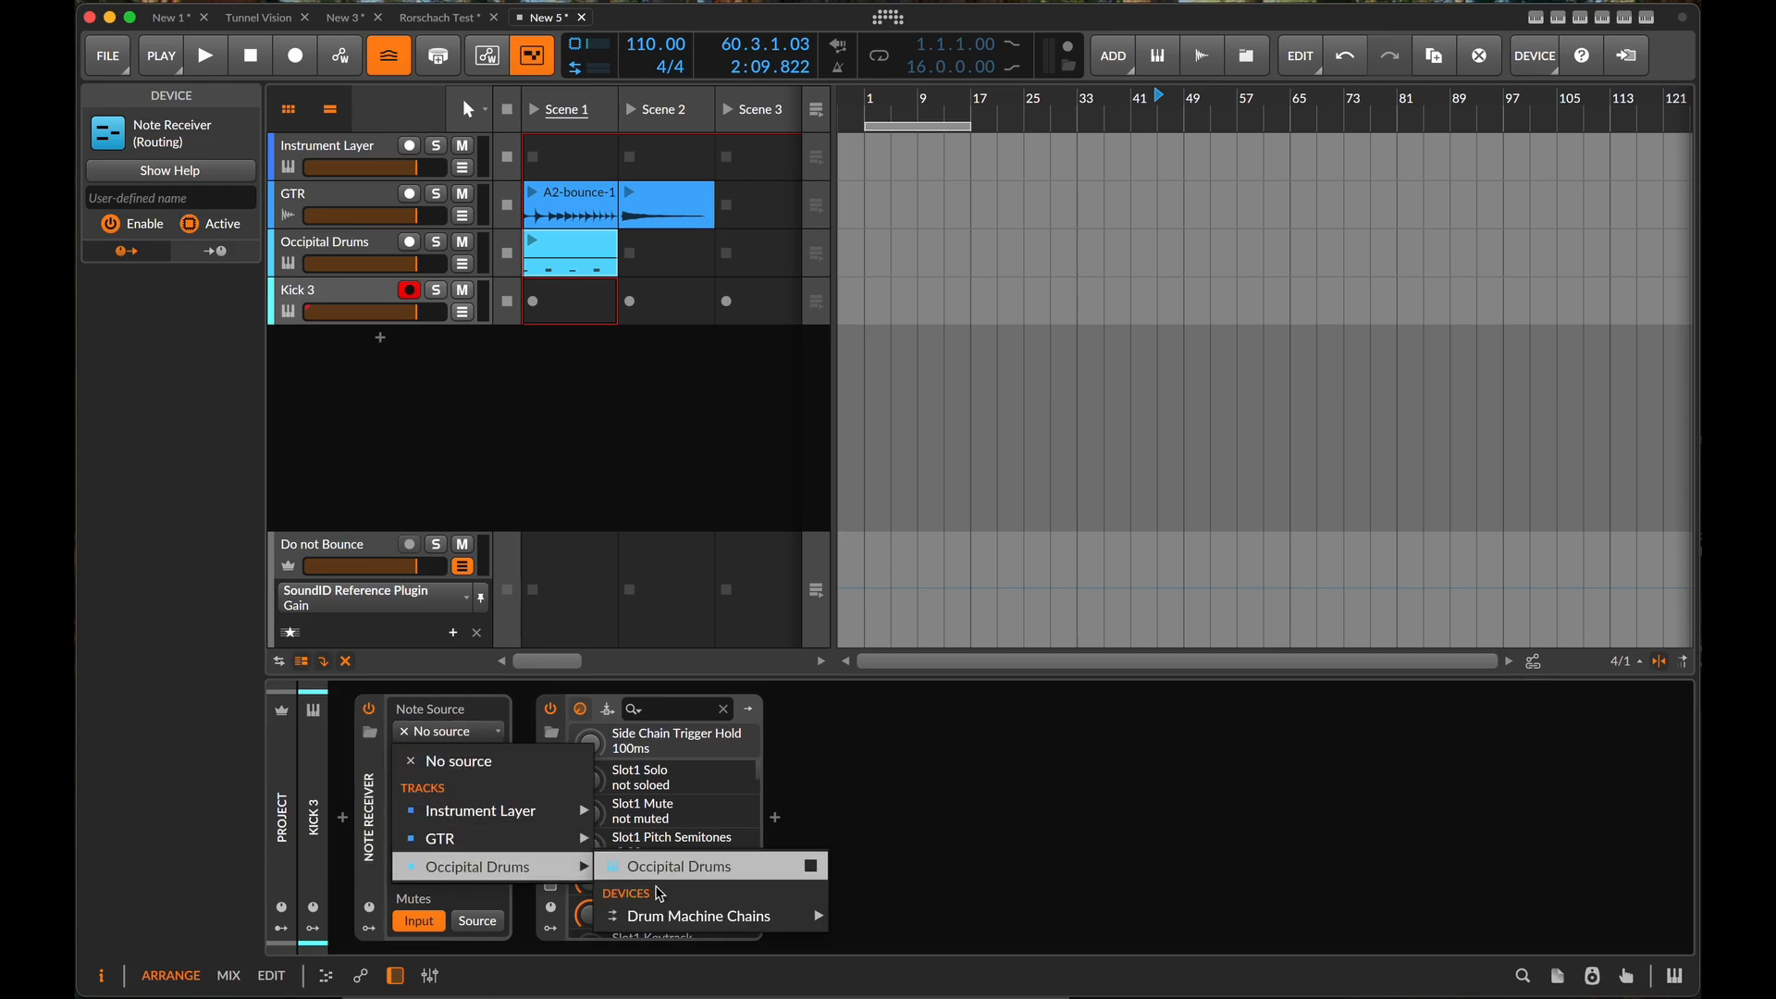
mouse_move(686, 930)
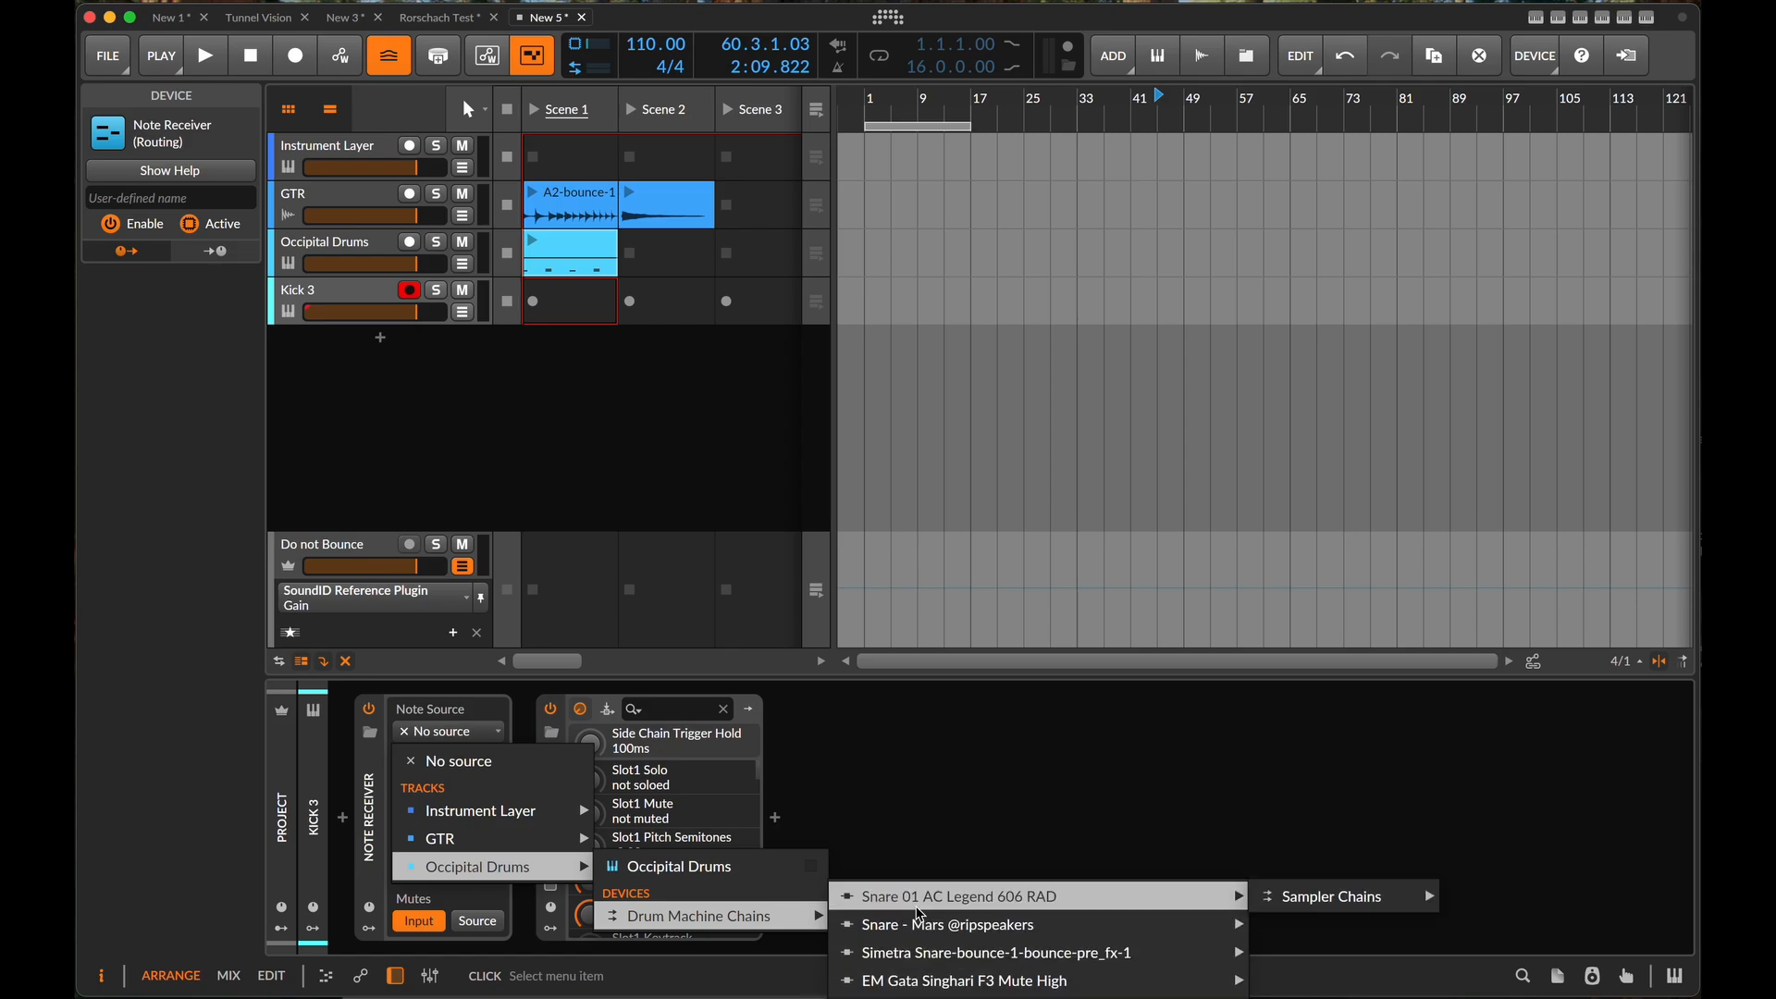
left_click(931, 805)
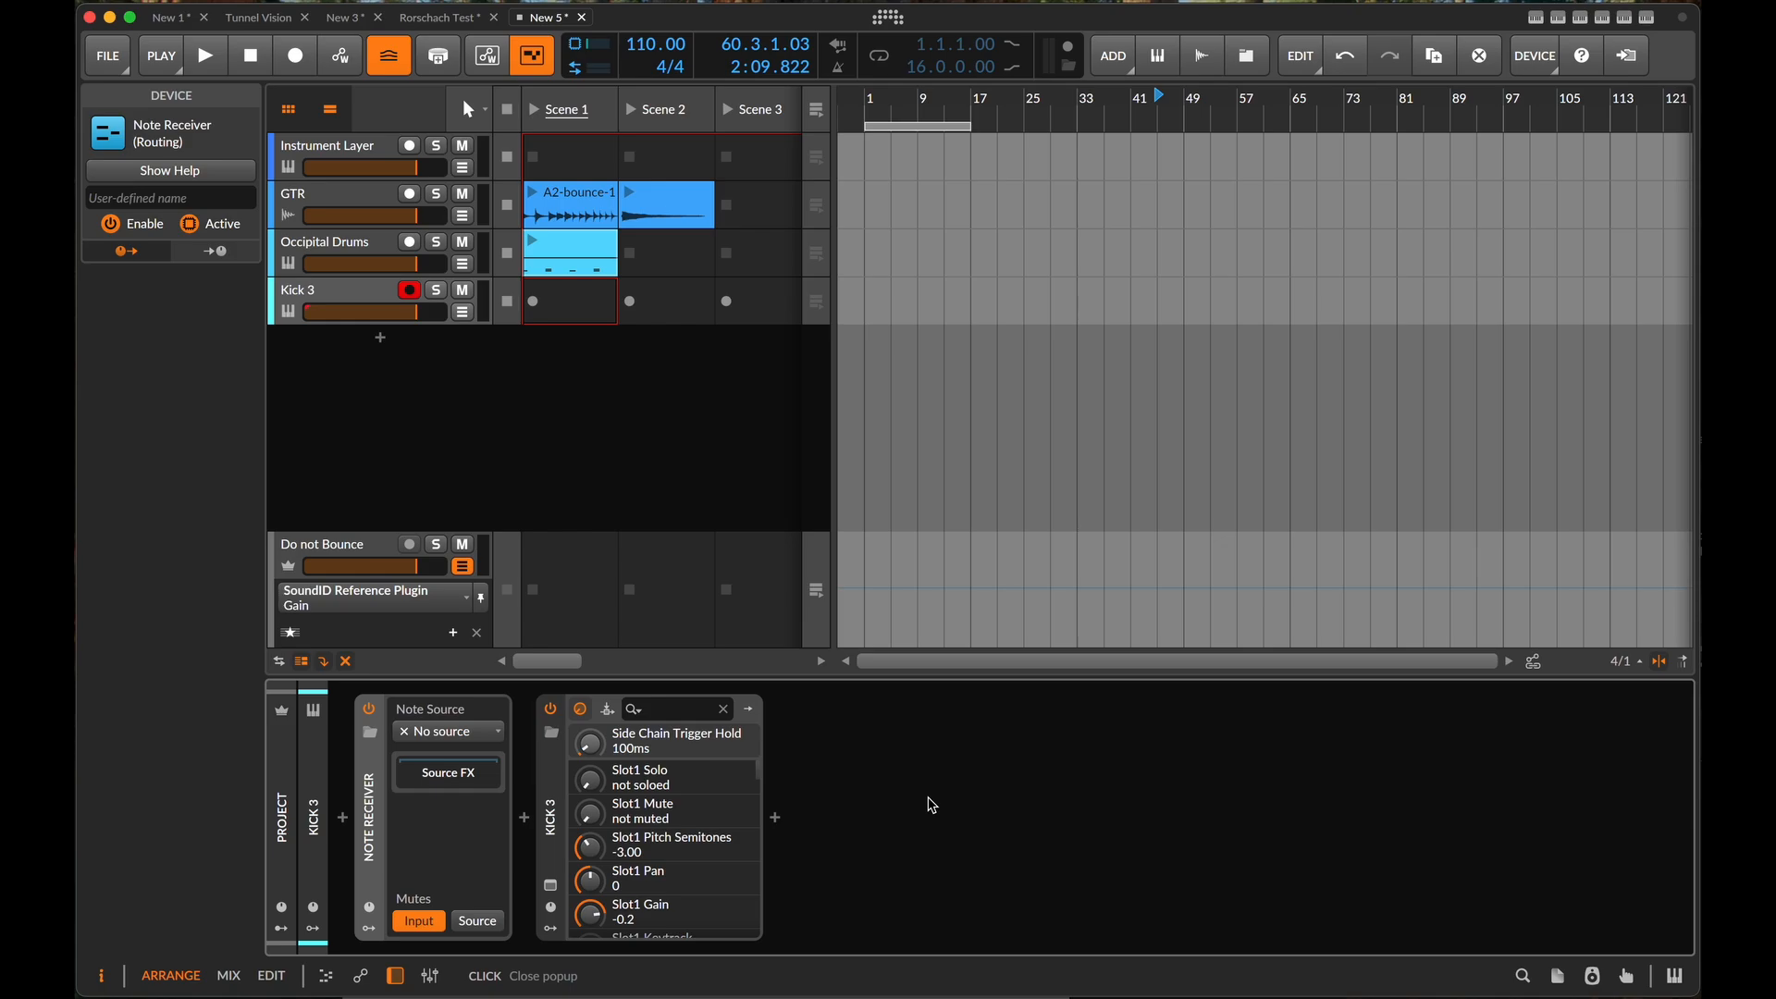
left_click(356, 250)
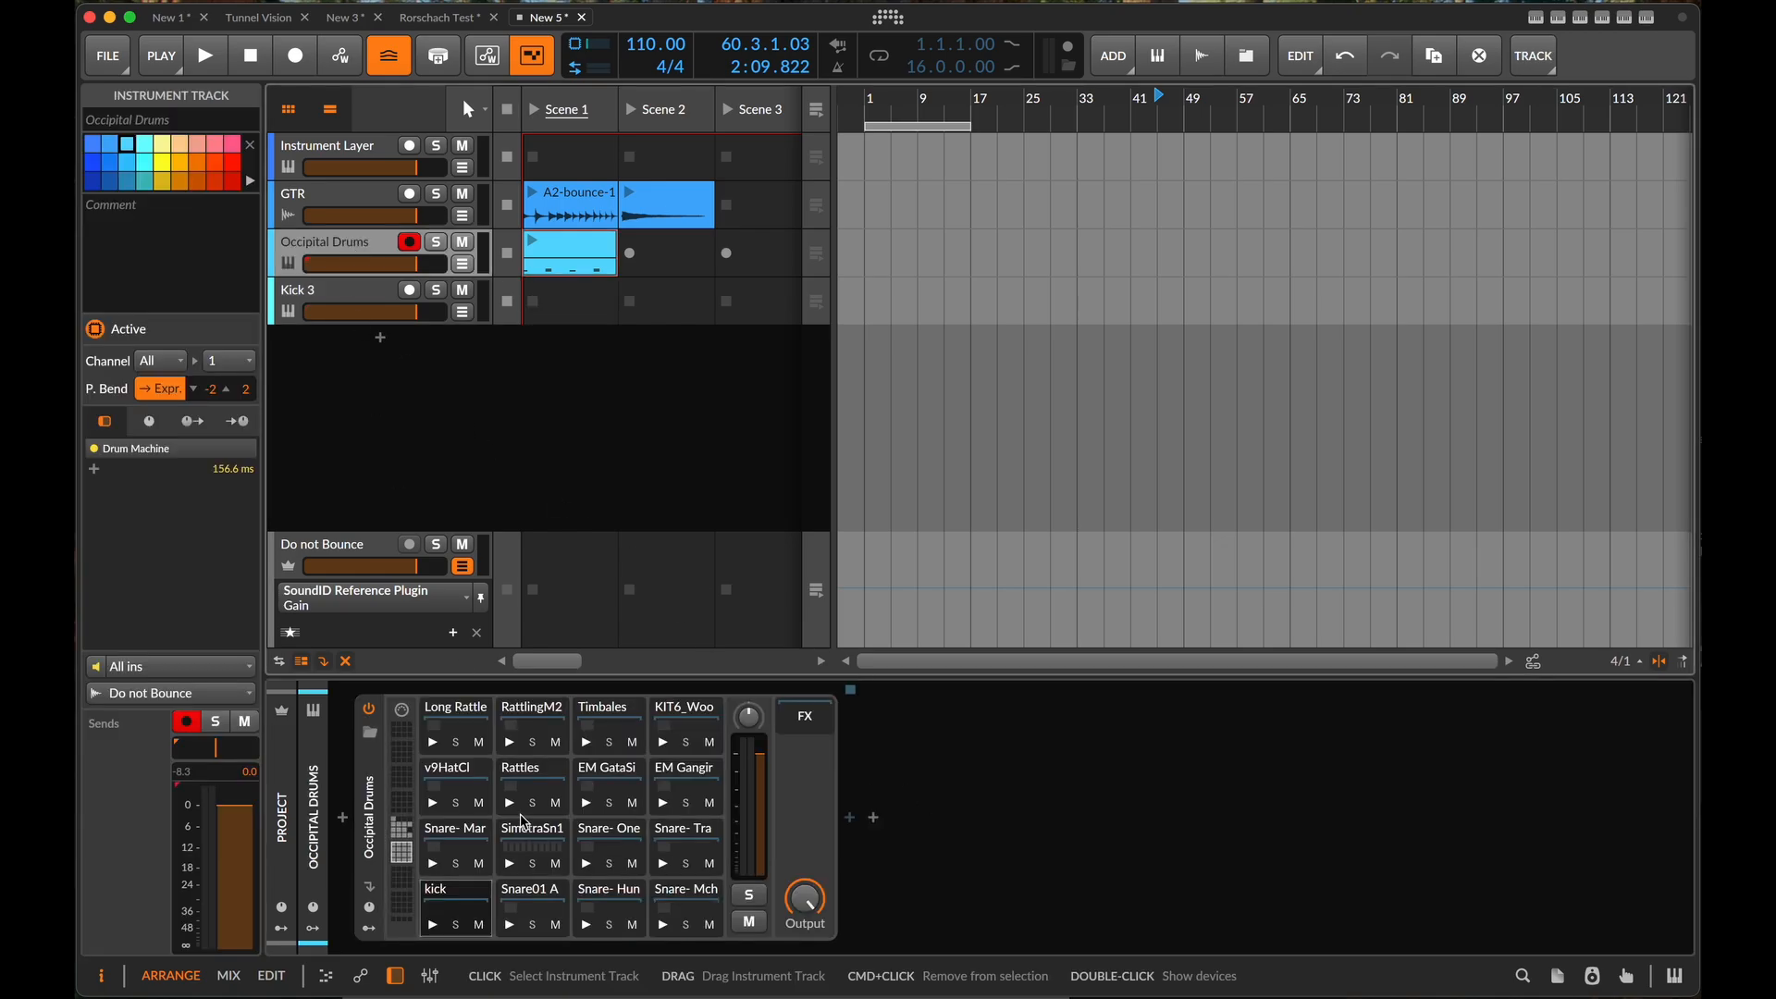
left_click(402, 829)
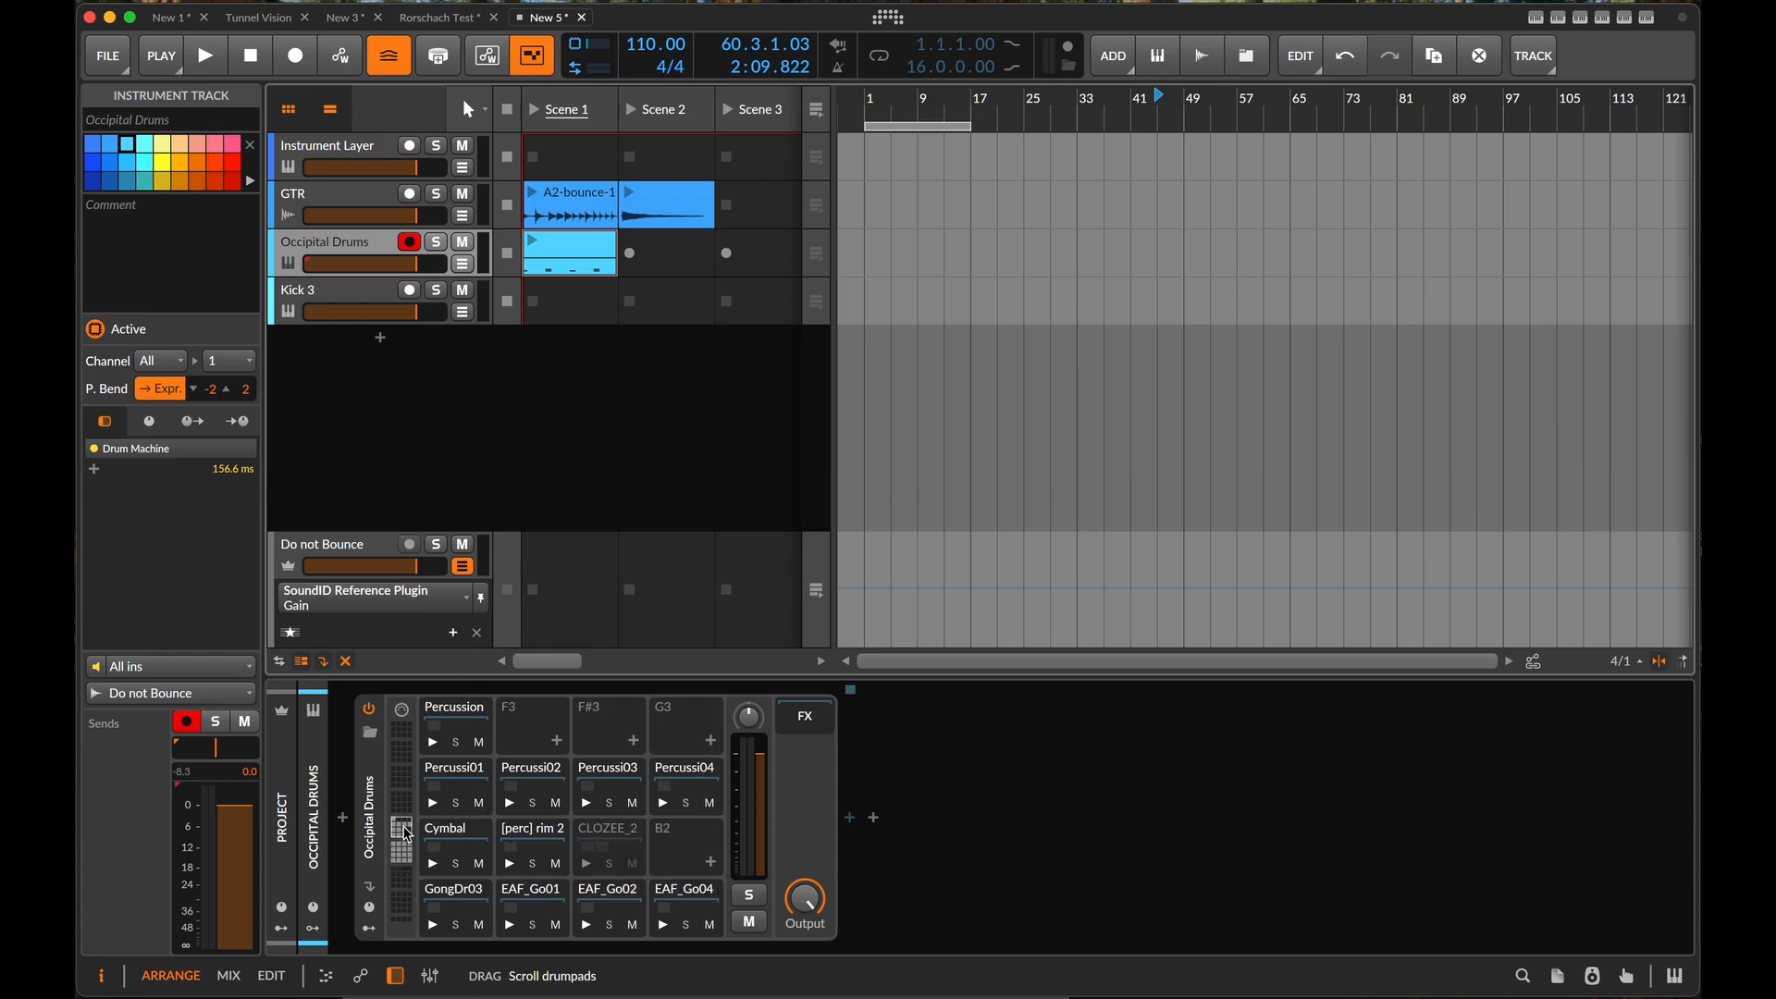
key("Down")
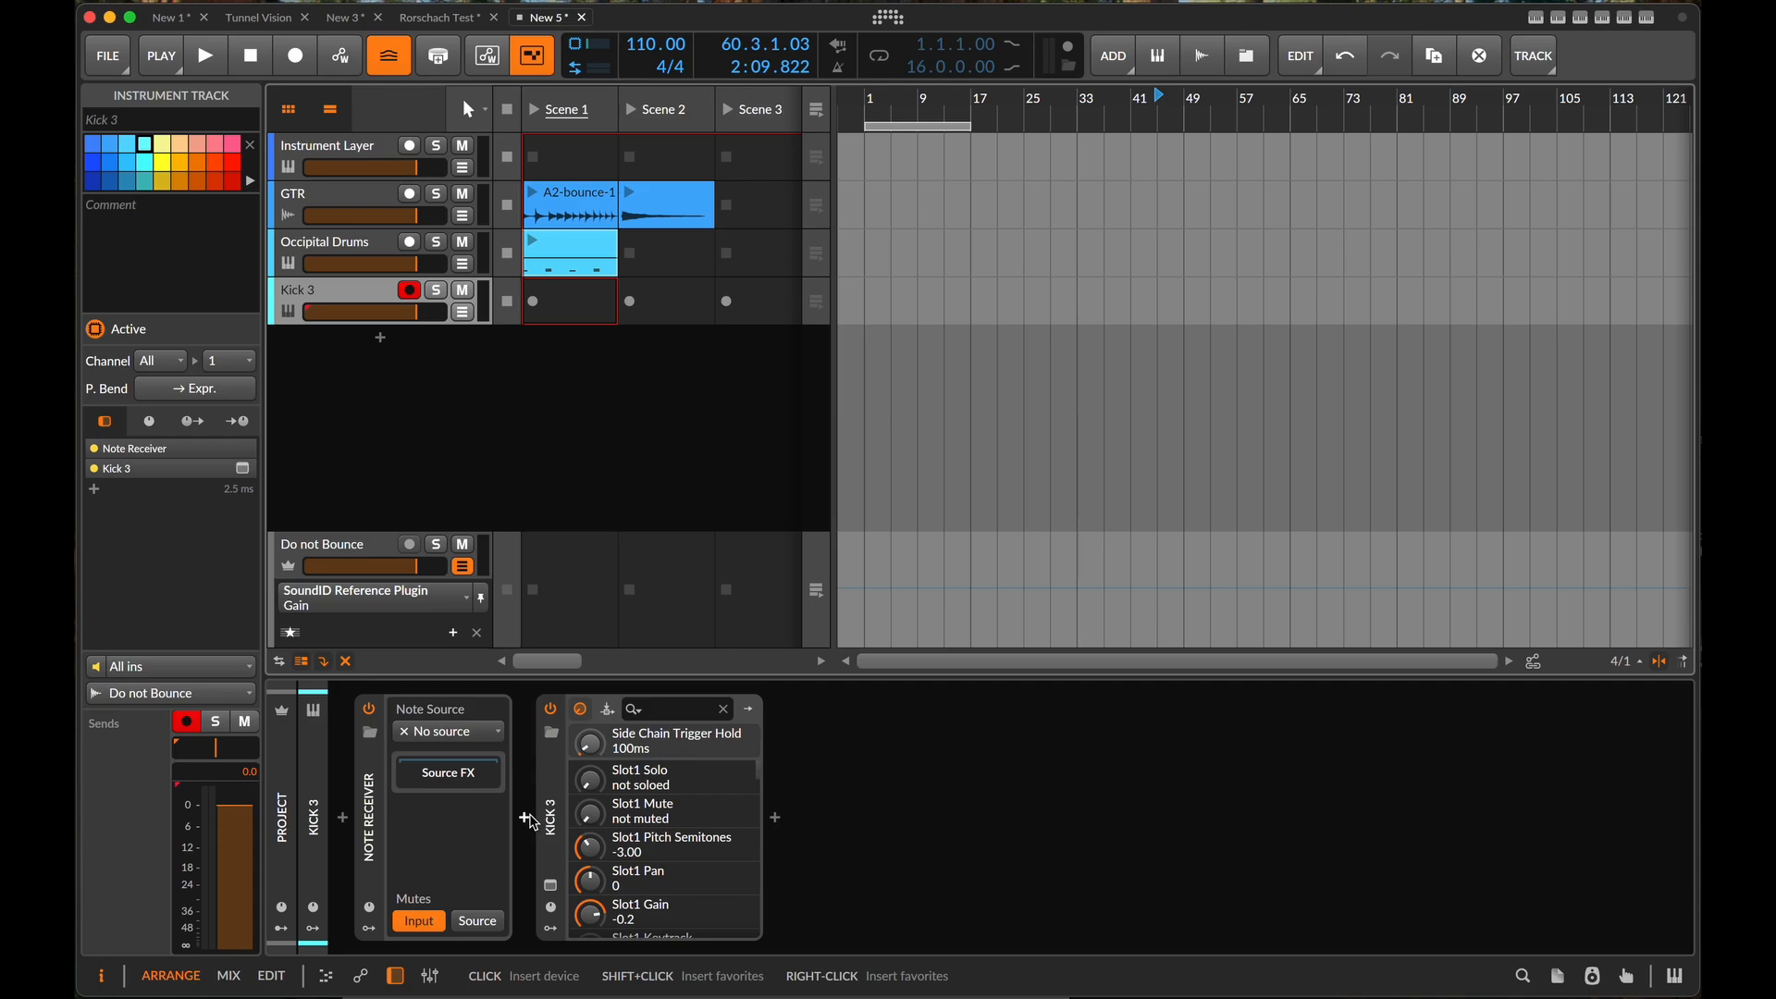
- Set the Note Receiver's source to Occipital Drums and audition the drum clip, briefly soloing the Kick 3 track
left_click(479, 735)
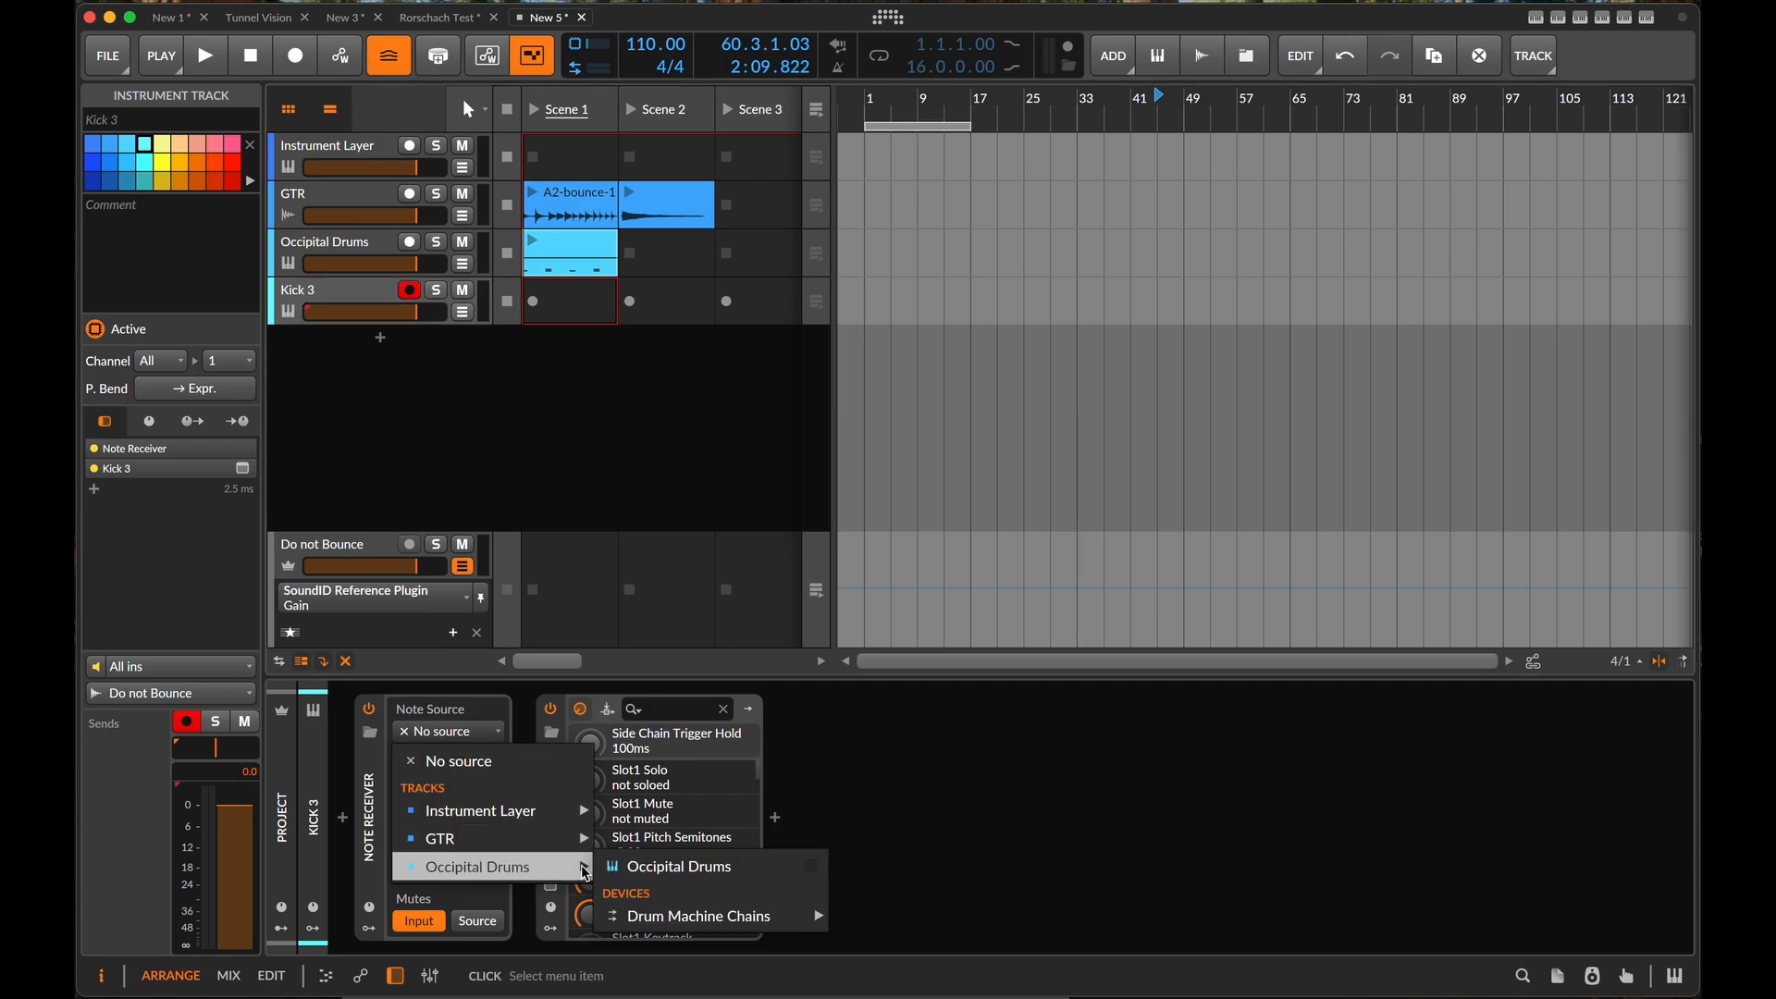
left_click(681, 865)
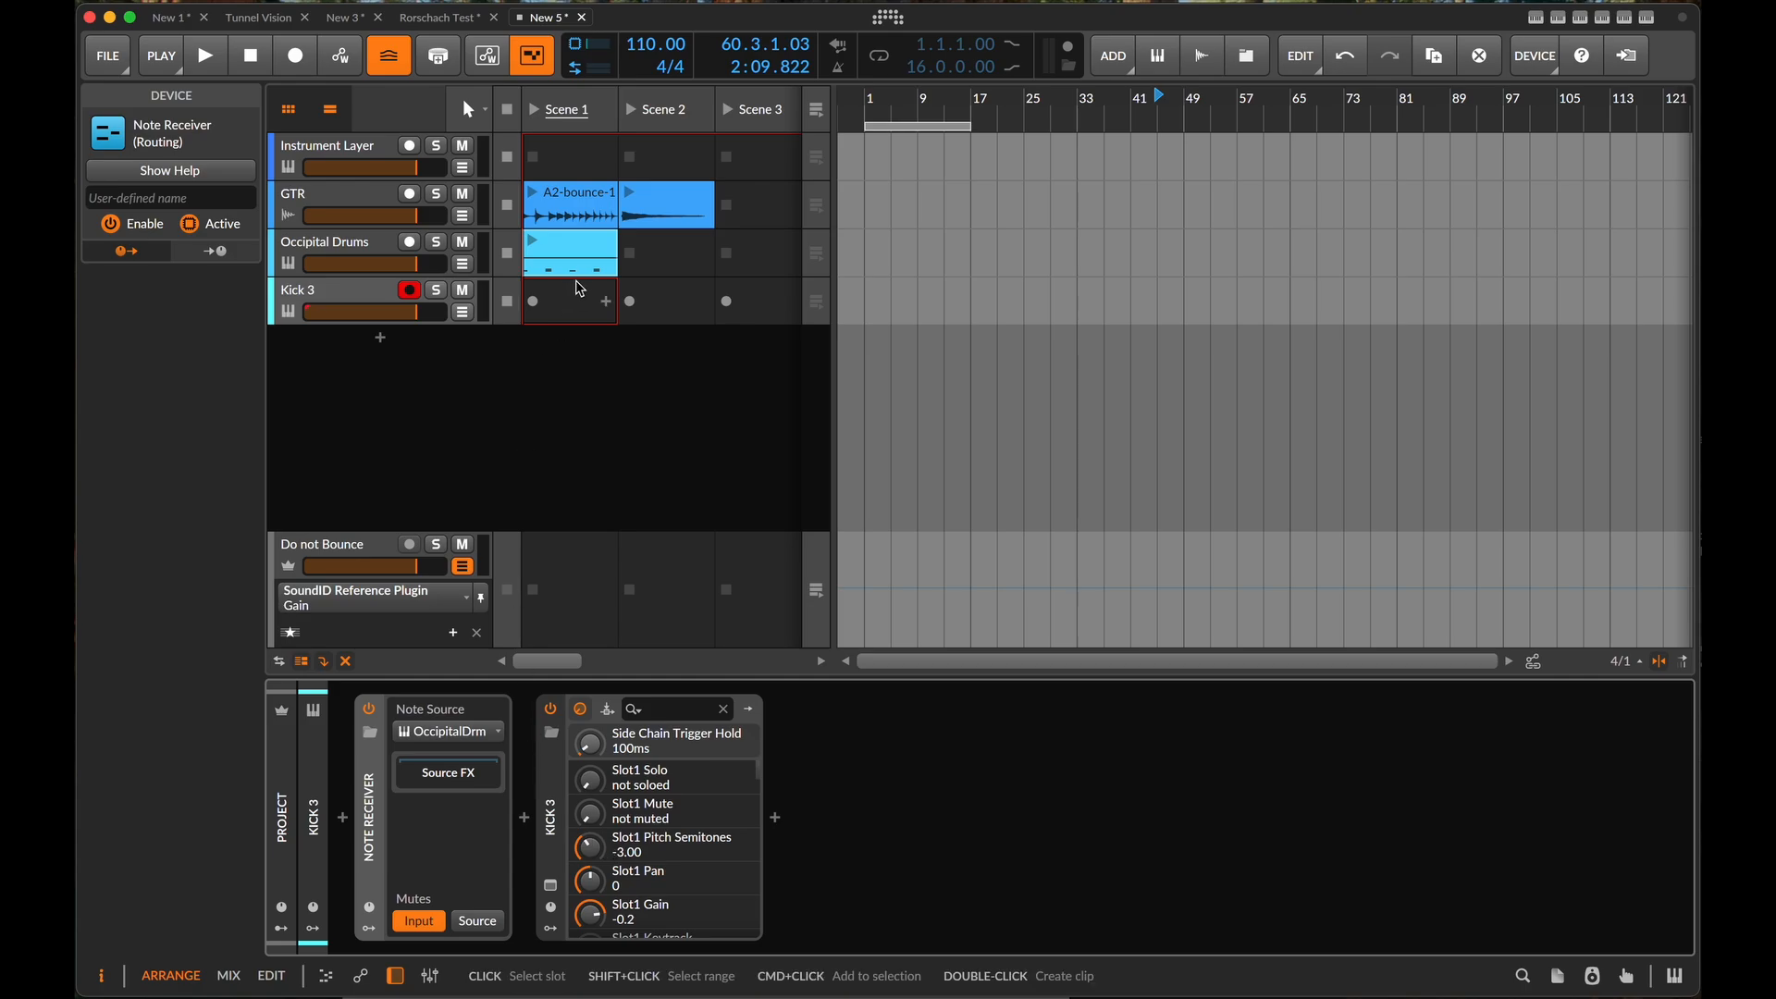
left_click(534, 242)
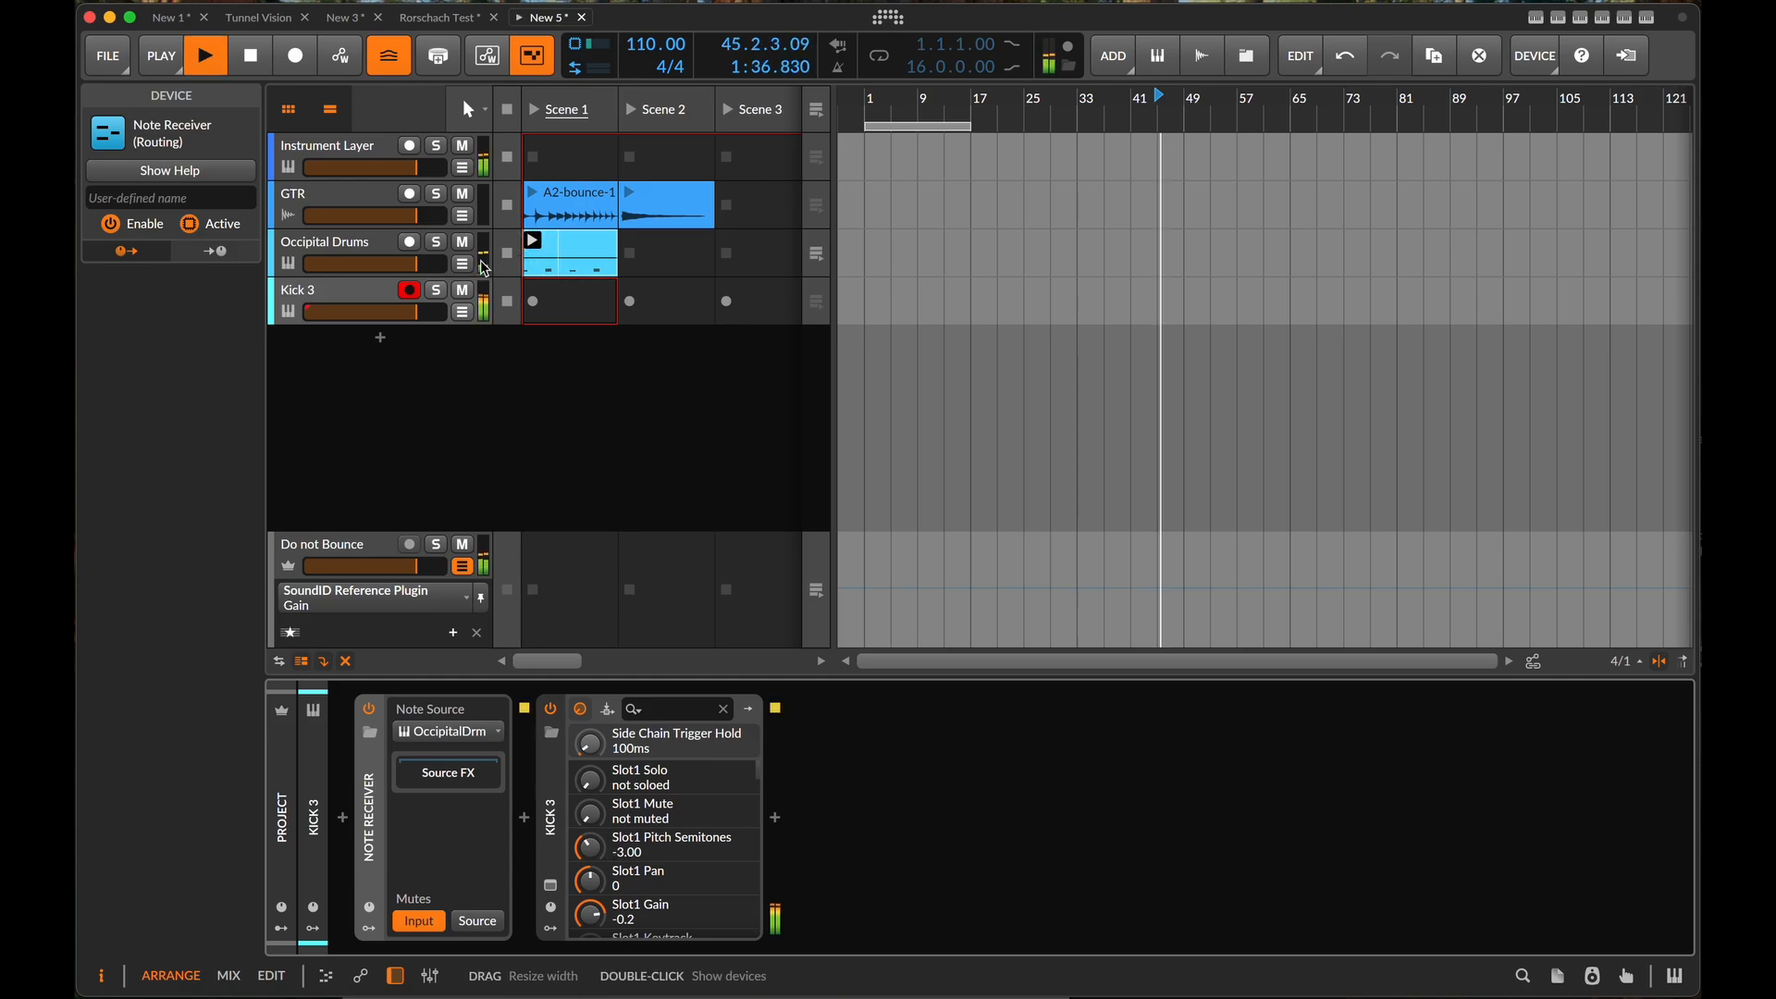
left_click(435, 289)
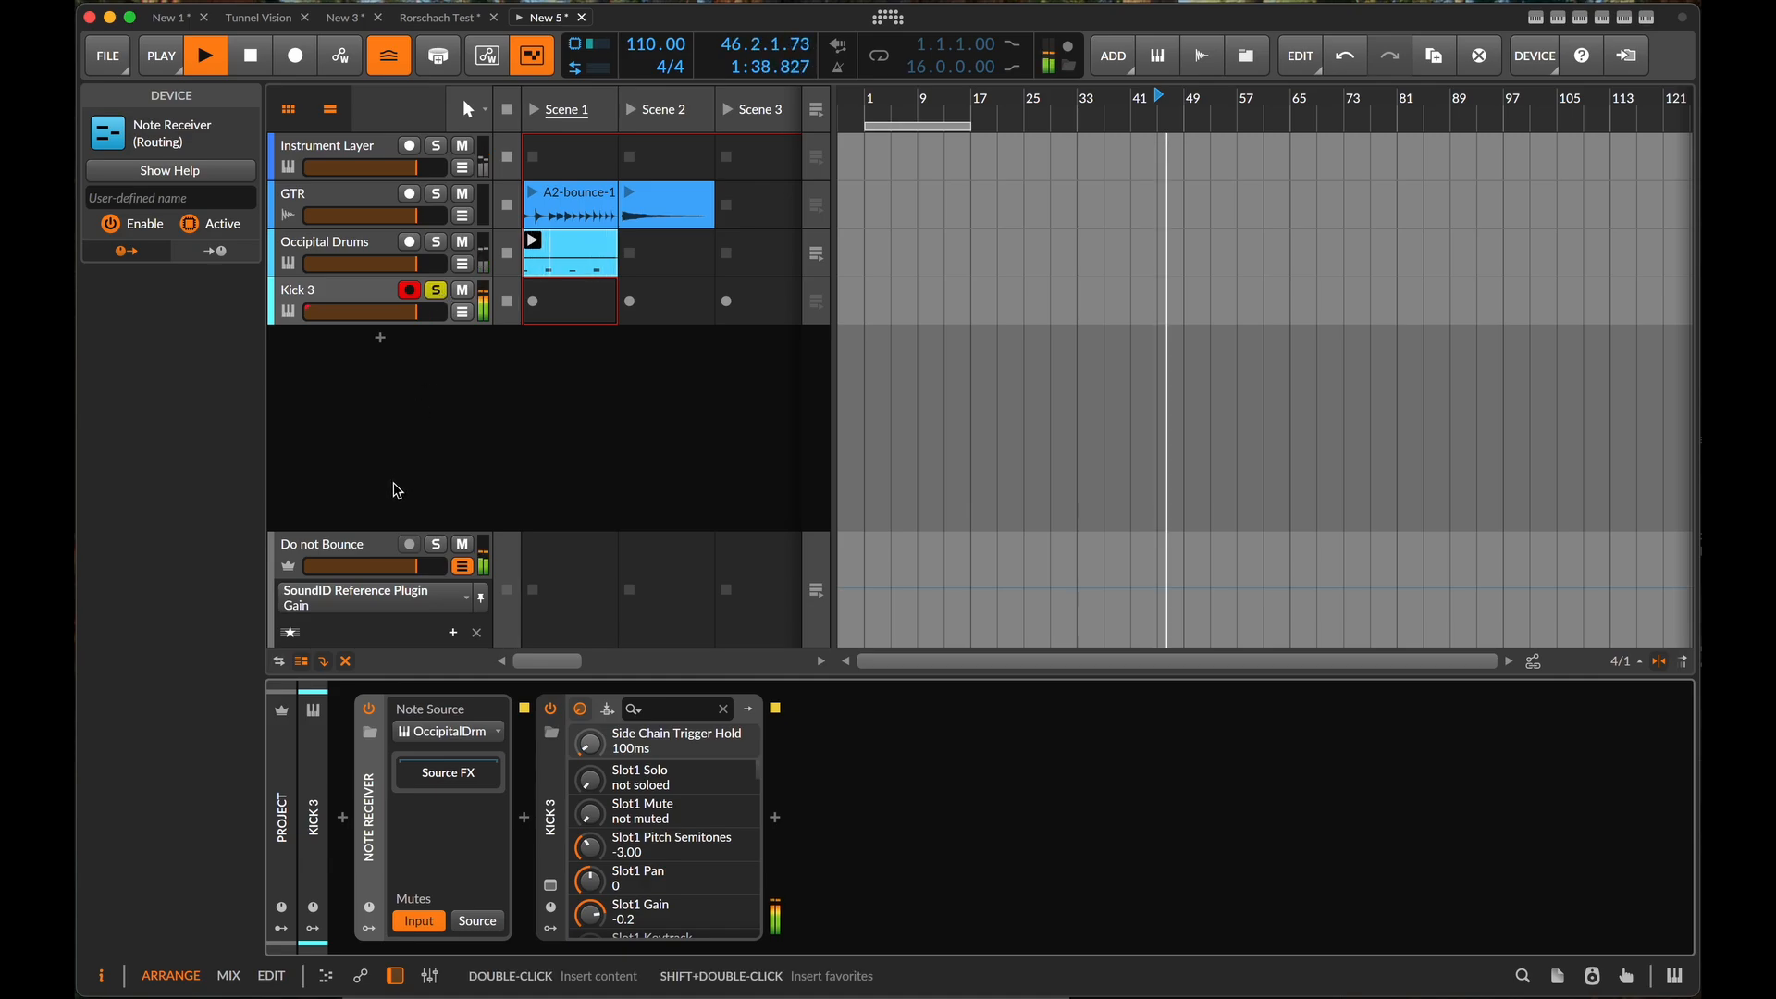
left_click(438, 291)
key("space")
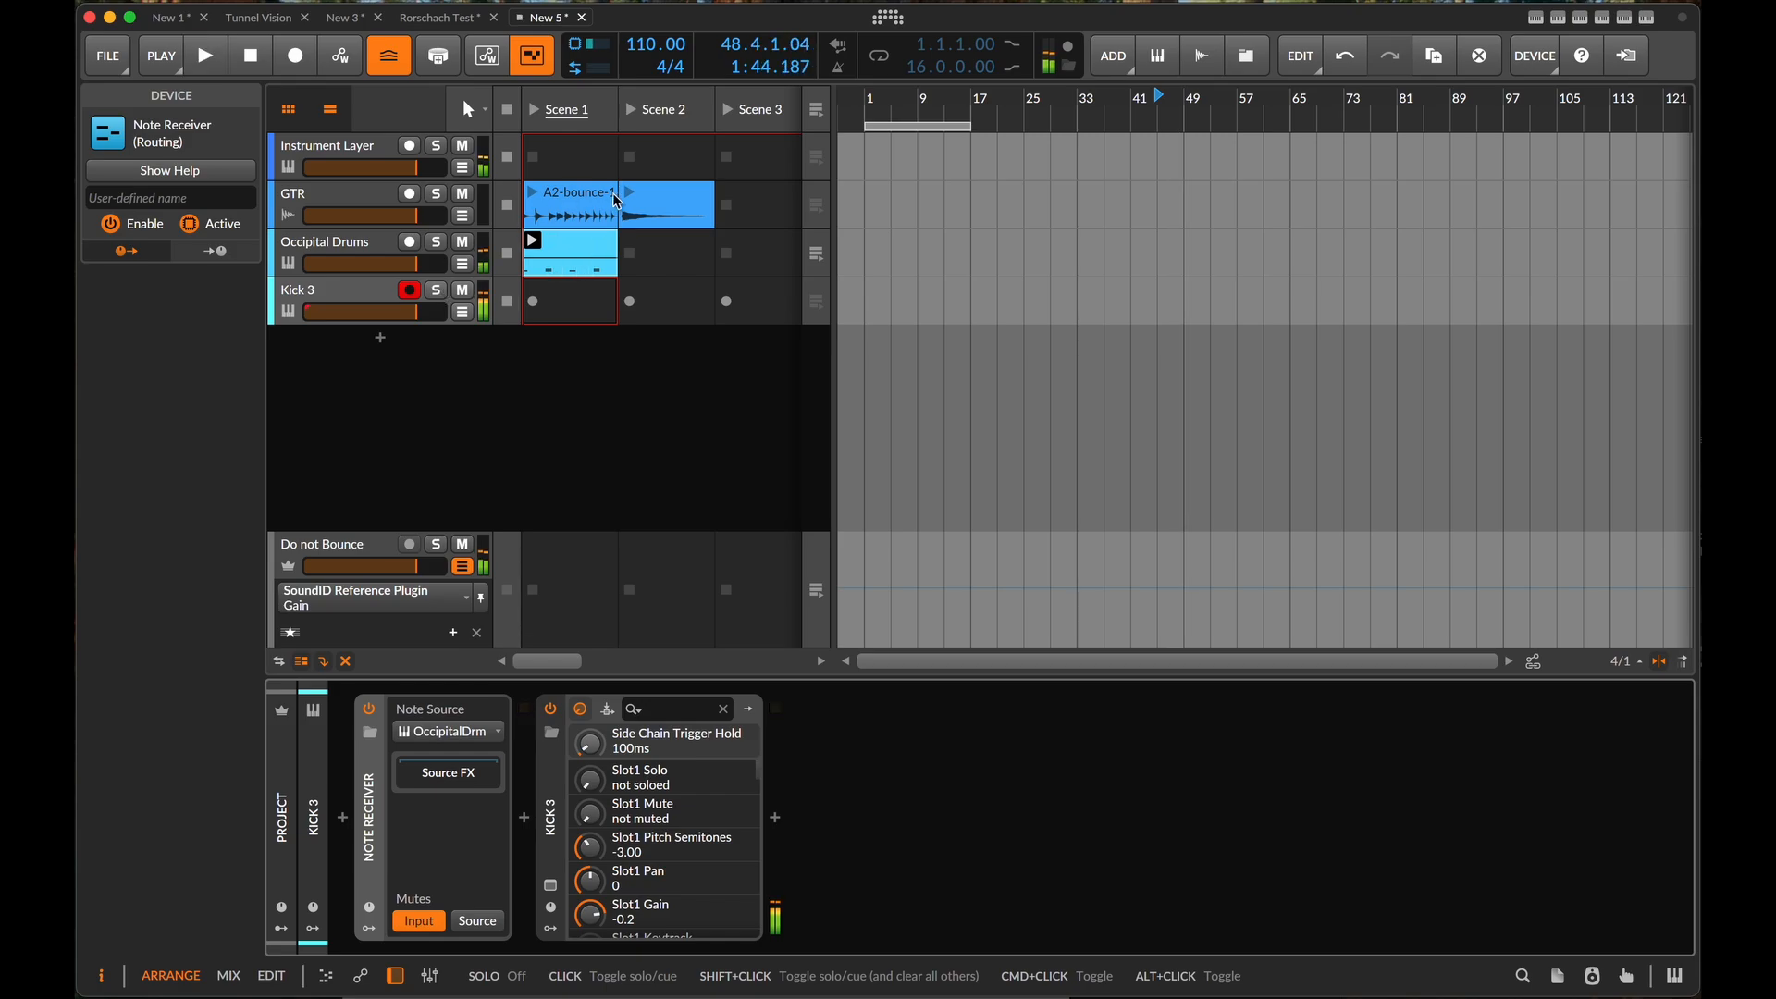
- Check the notes in the Occipital Drums clip and insert a Note Filter between the Note Receiver and Kick 3 on the Kick 3 track
double_click(584, 260)
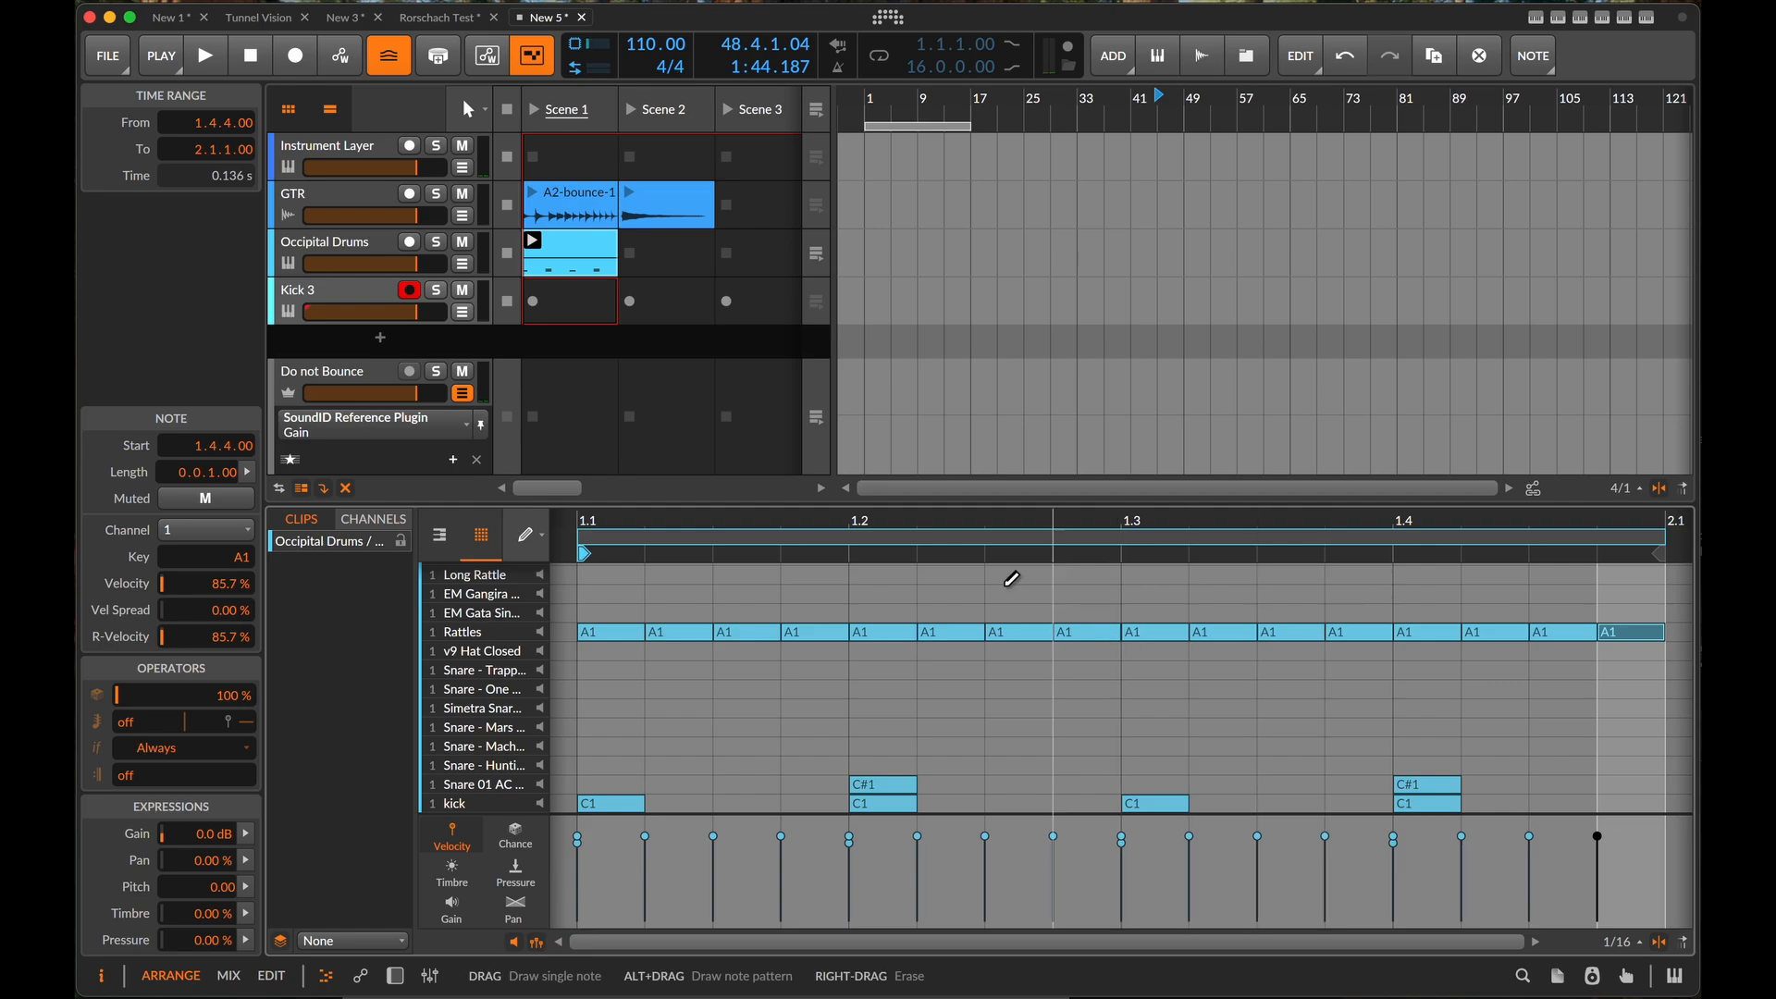
left_click(296, 305)
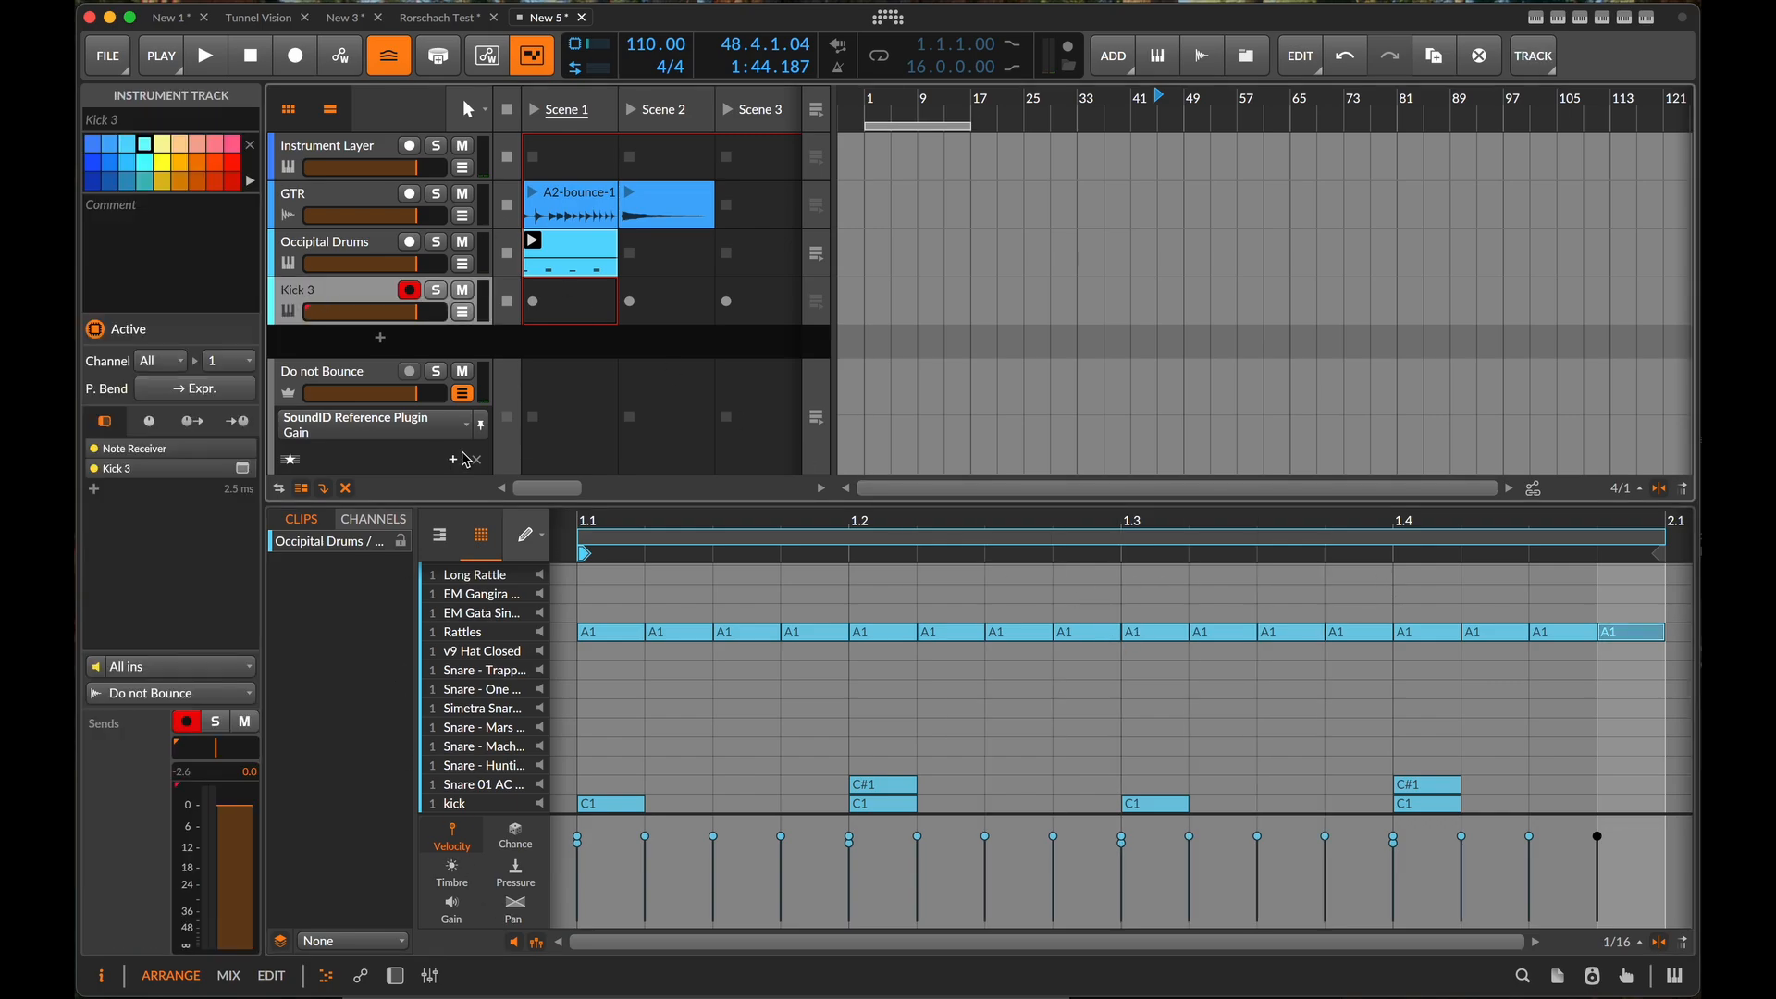
key("d")
left_click(524, 820)
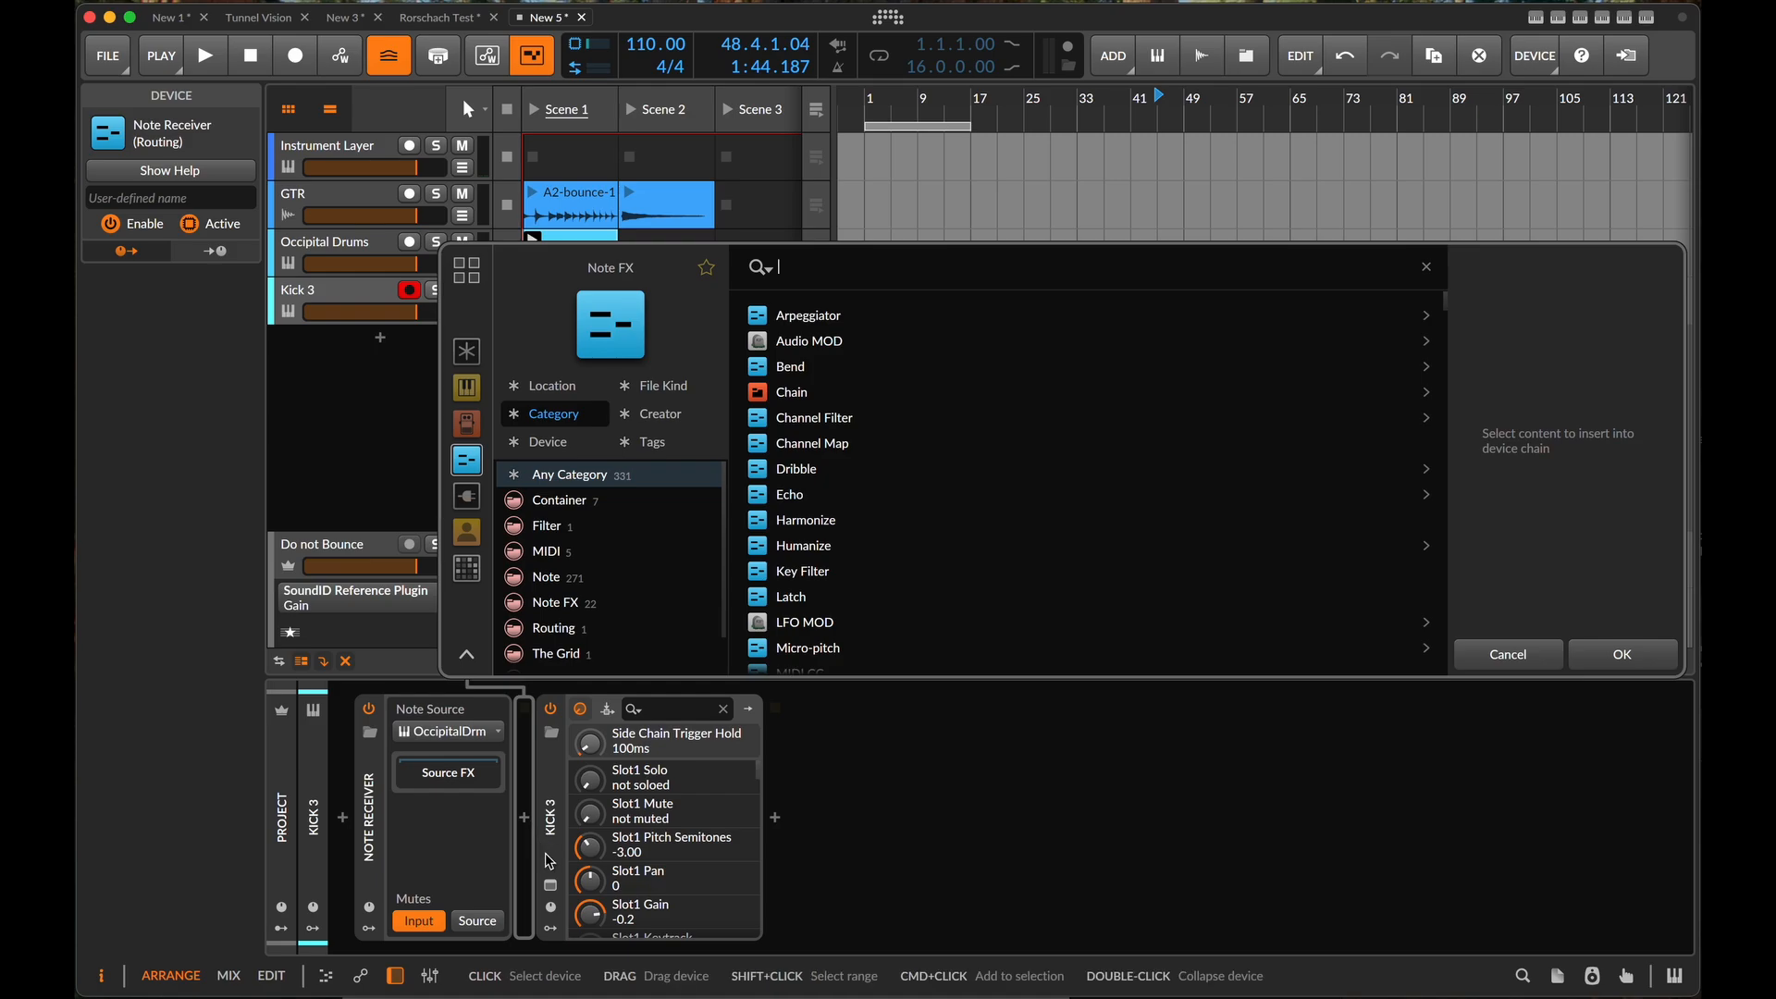
type("note fi")
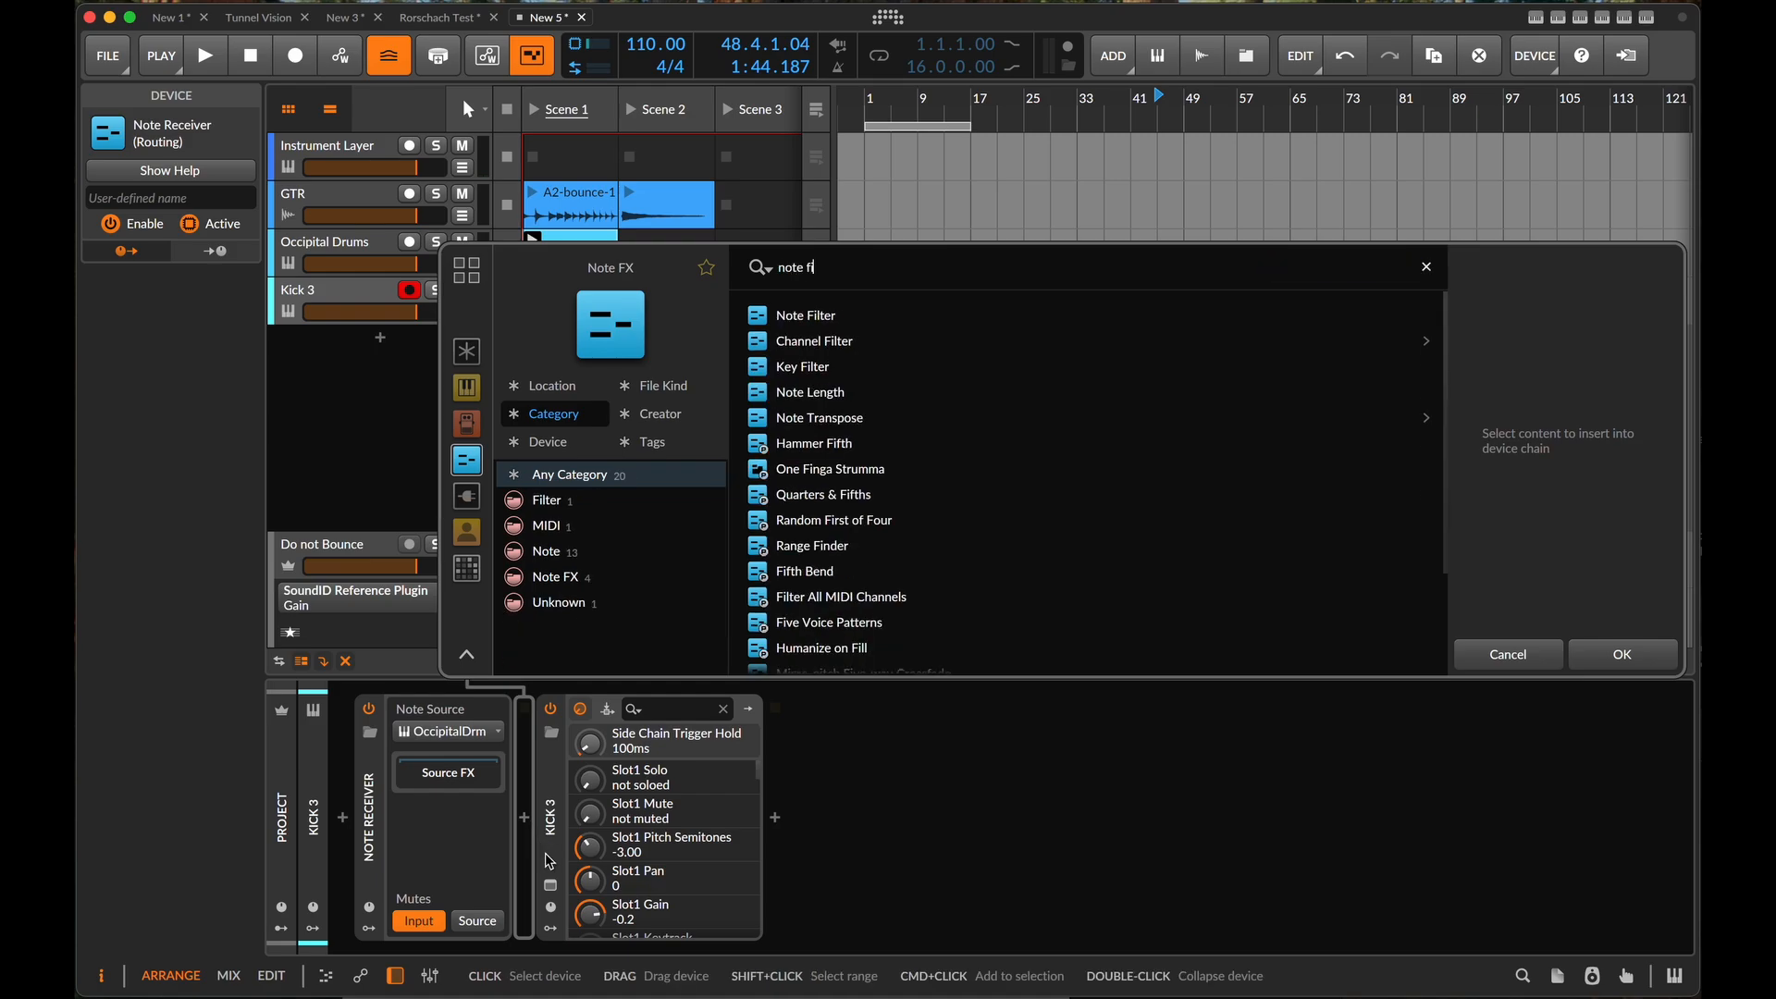
left_click(841, 325)
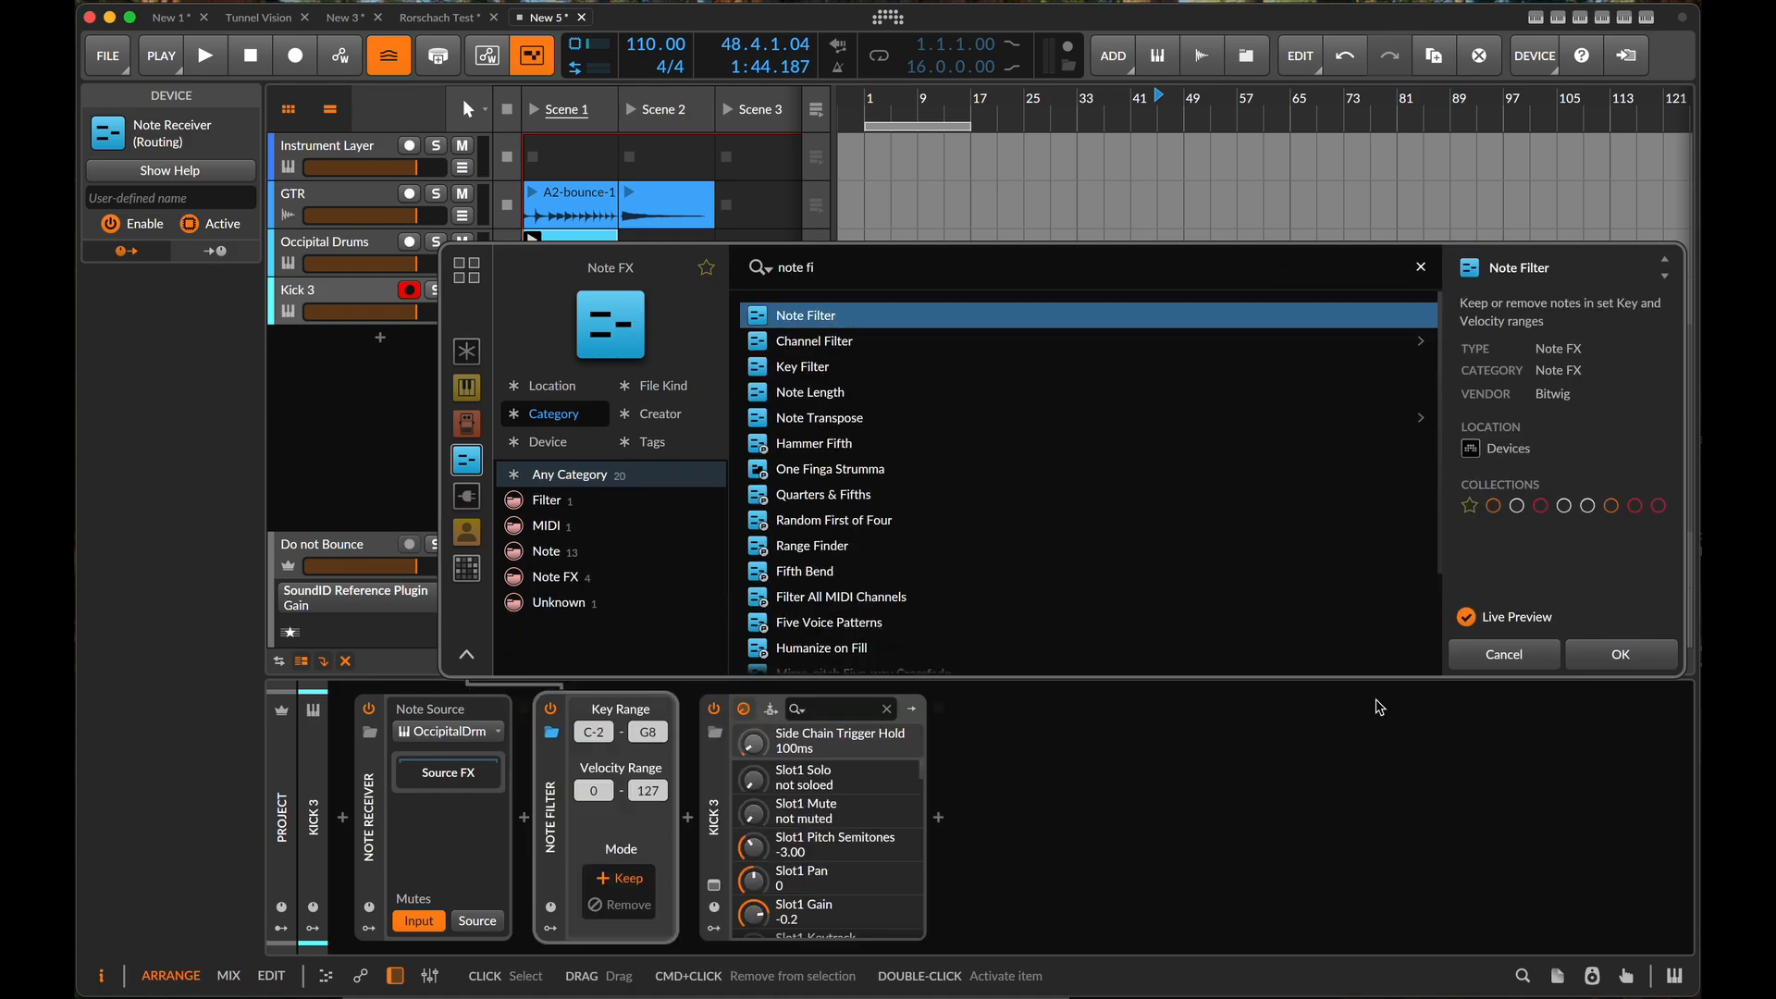
left_click(1623, 654)
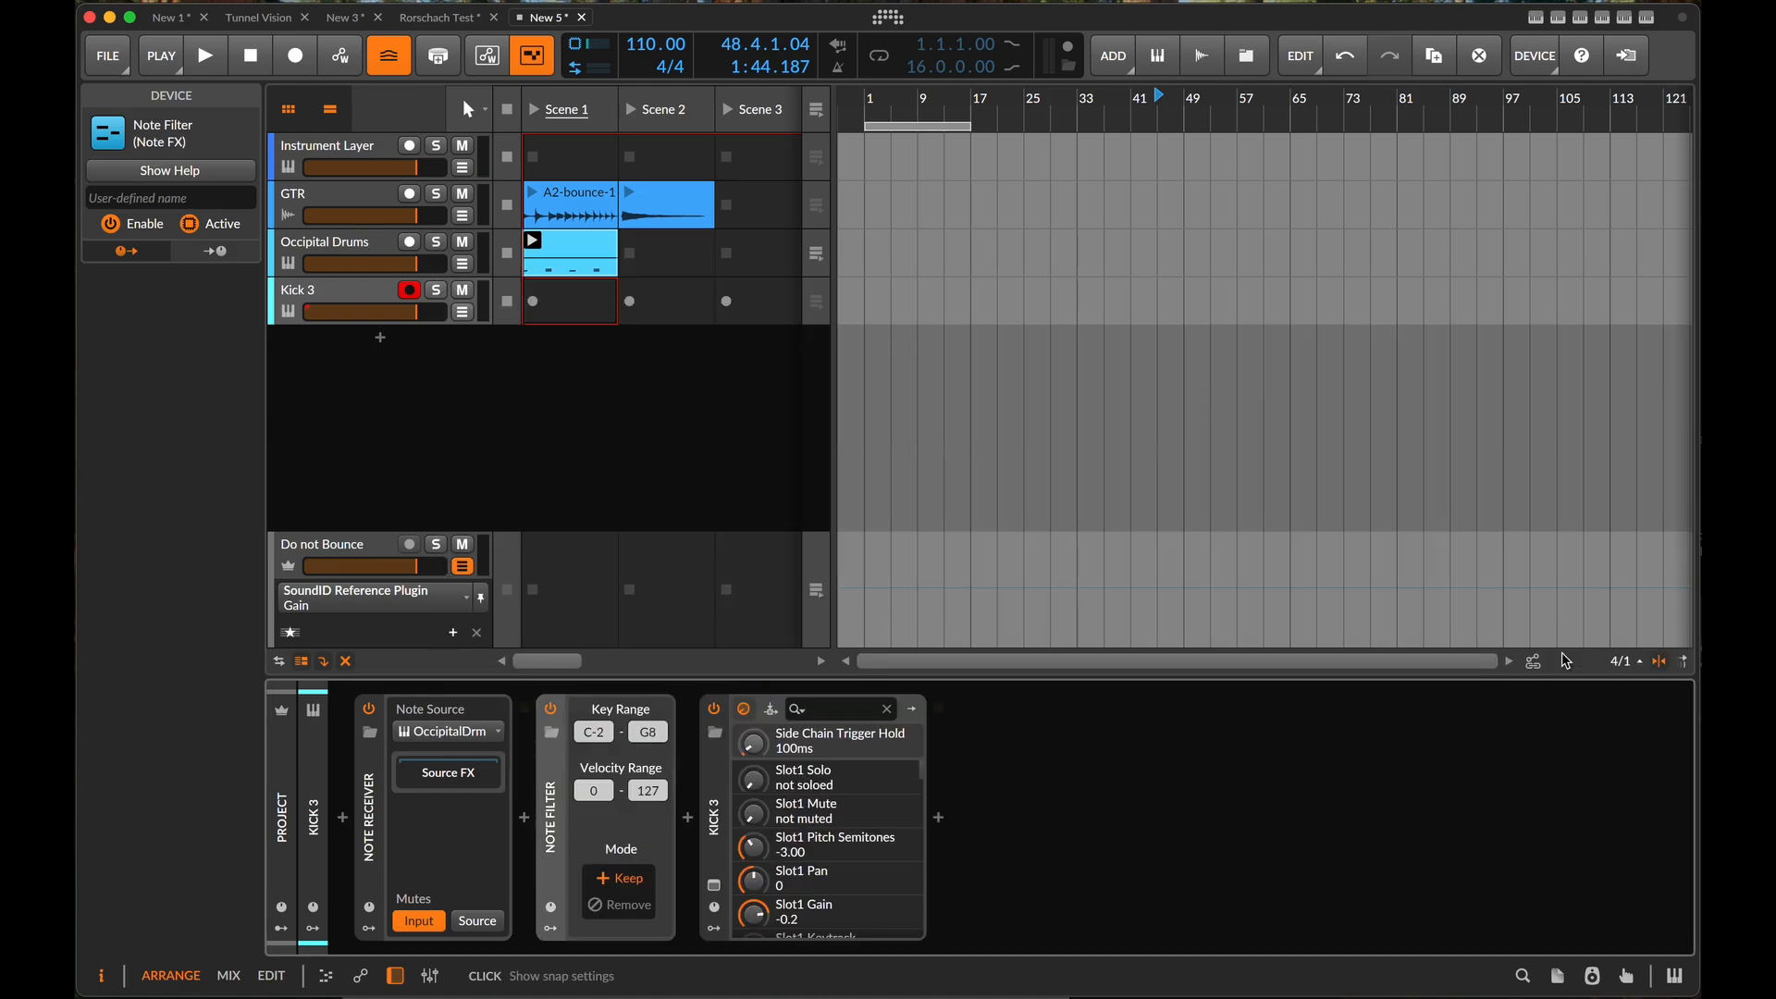
- Examine the Occipital Drums kit's pad banks to find which note the kick pad uses
left_click(331, 246)
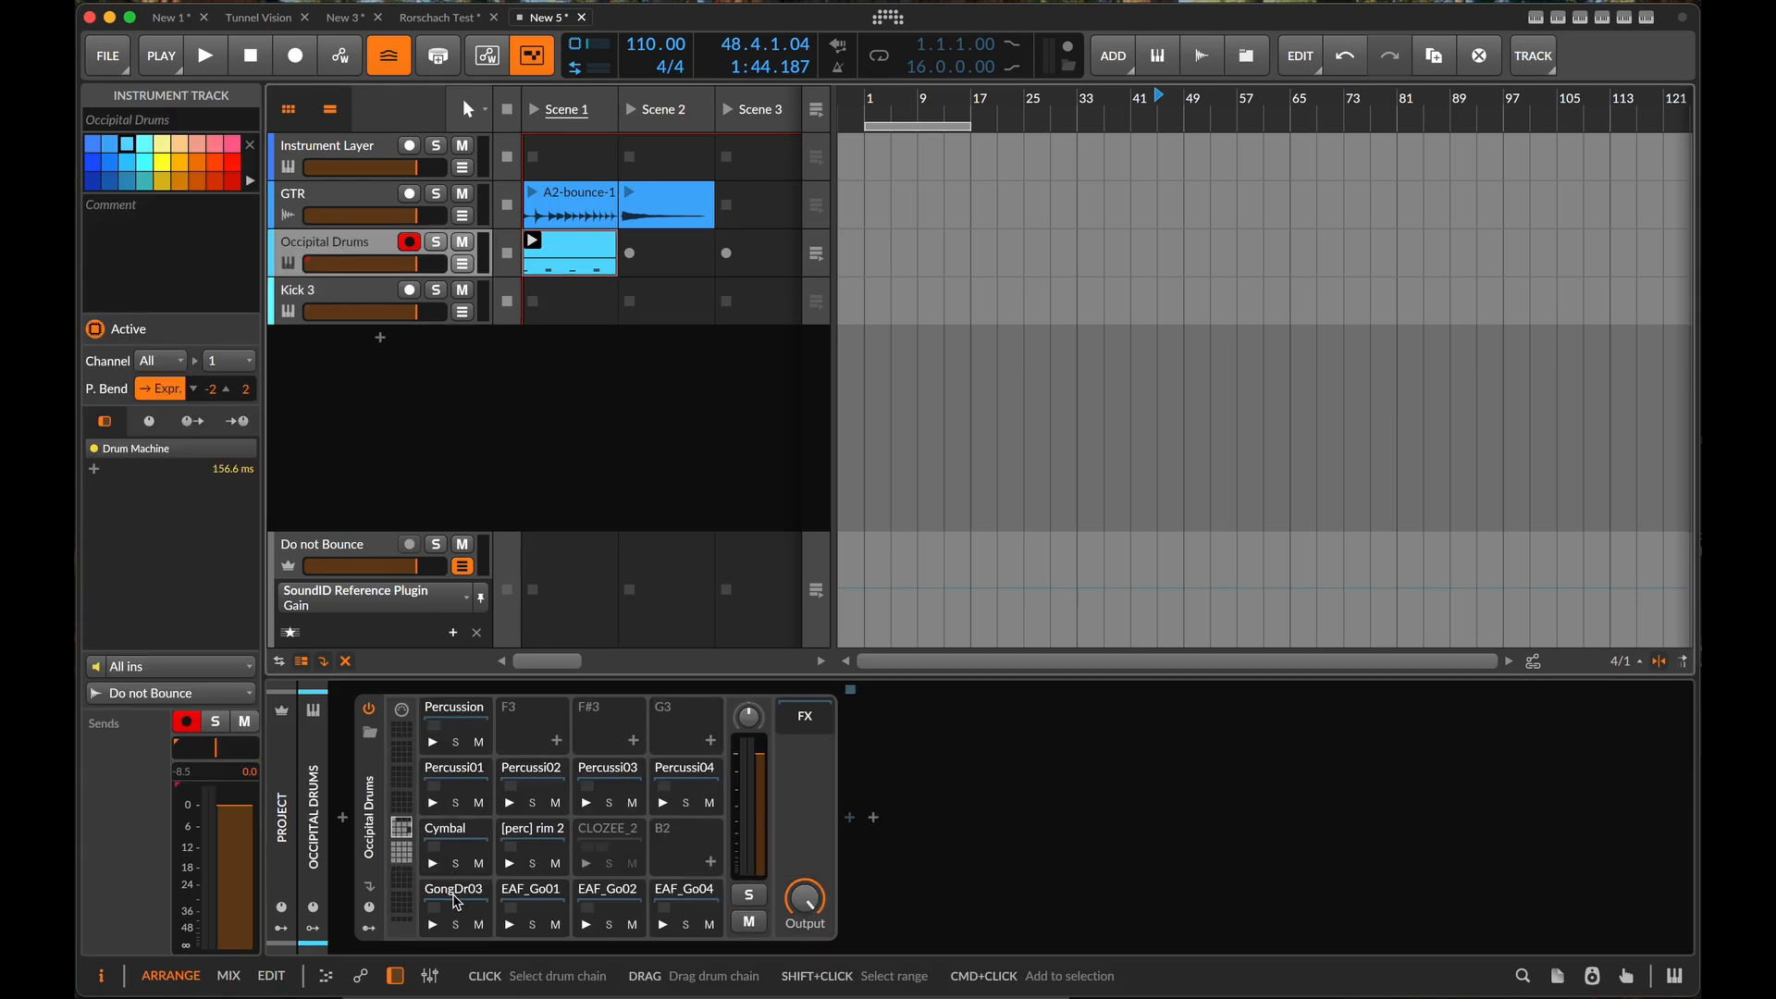
mouse_move(454, 897)
left_mouse_down()
mouse_move(702, 843)
mouse_move(472, 906)
mouse_move(508, 855)
mouse_move(459, 905)
left_mouse_up()
left_click(402, 853)
left_click(407, 875)
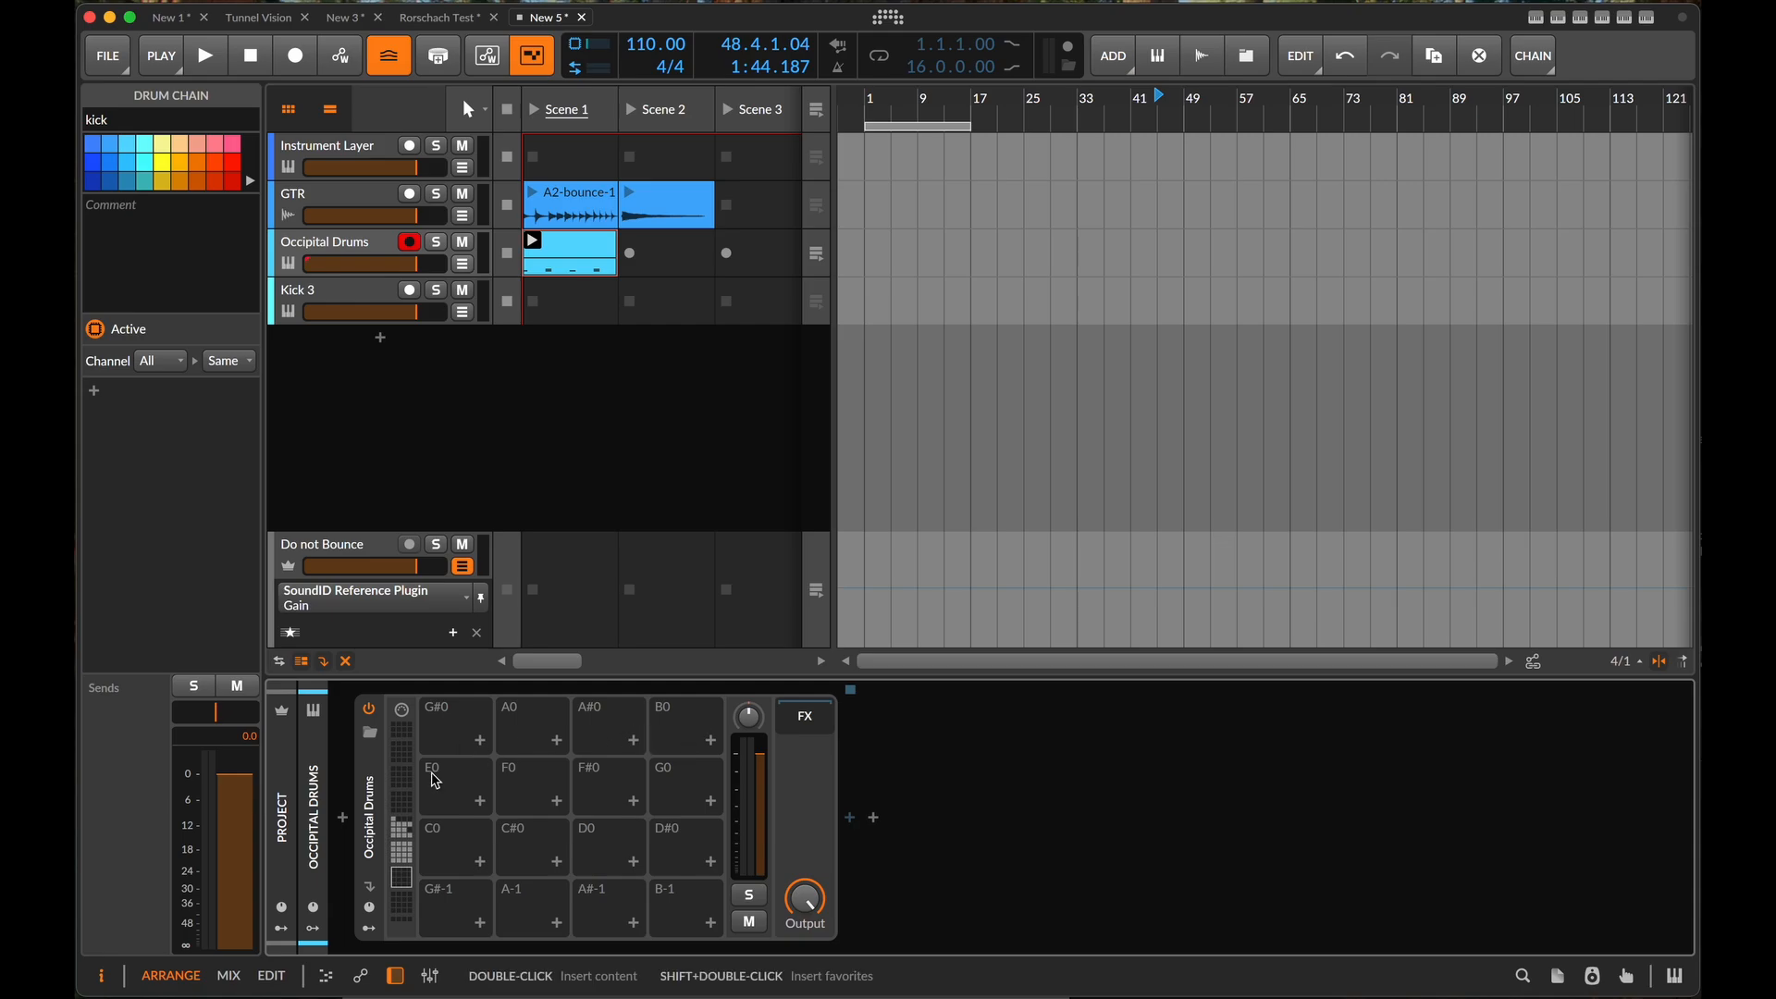
left_click(401, 852)
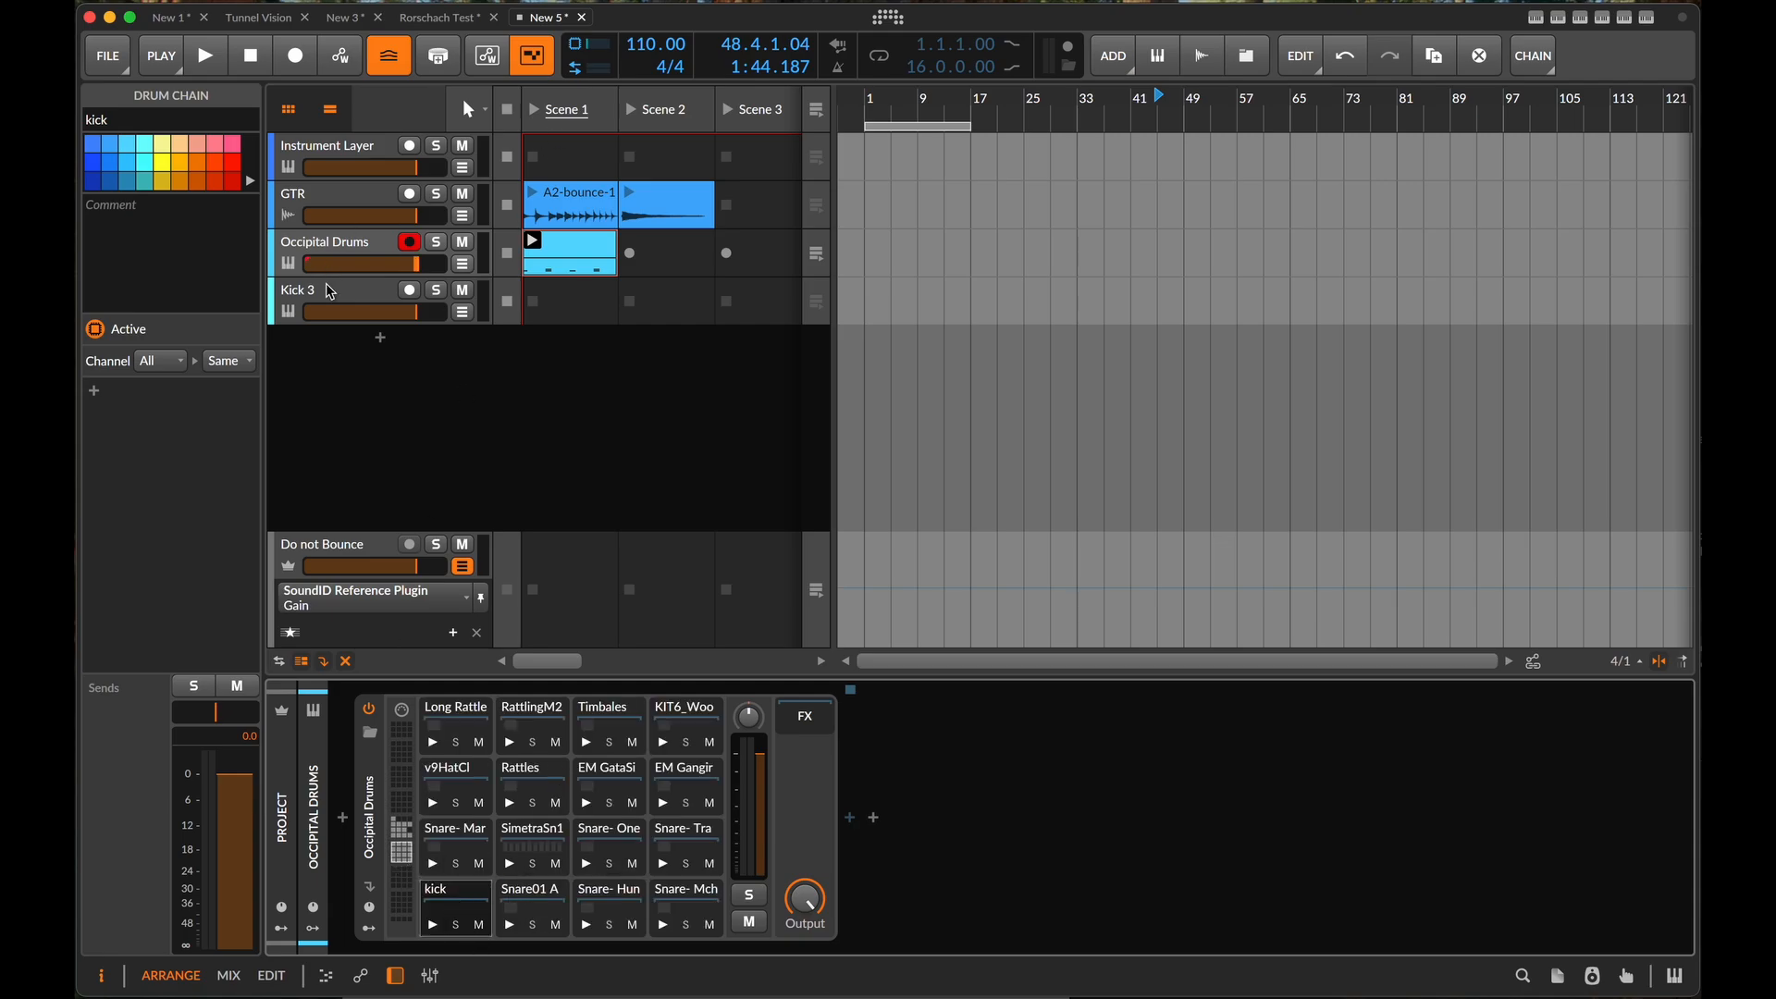
- Set the key range of the Kick 3 track's Note Filter to C1 for both the lowest and highest key
left_click(352, 297)
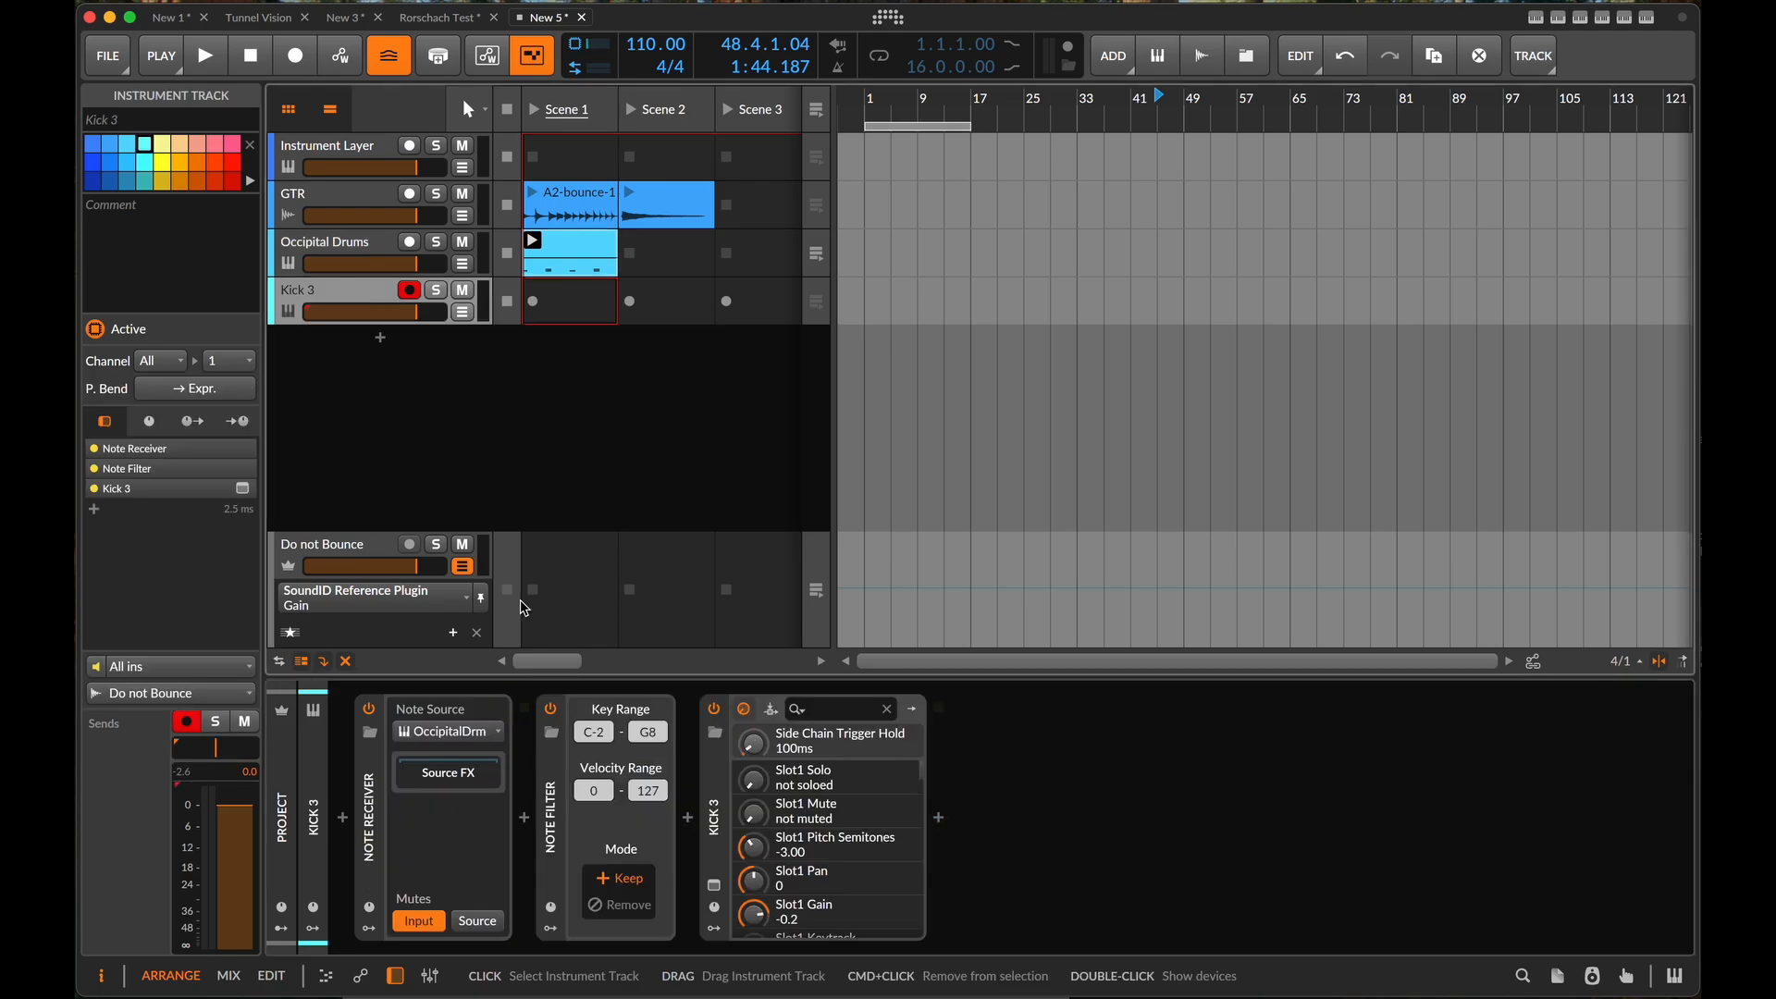
left_click(607, 729, "super")
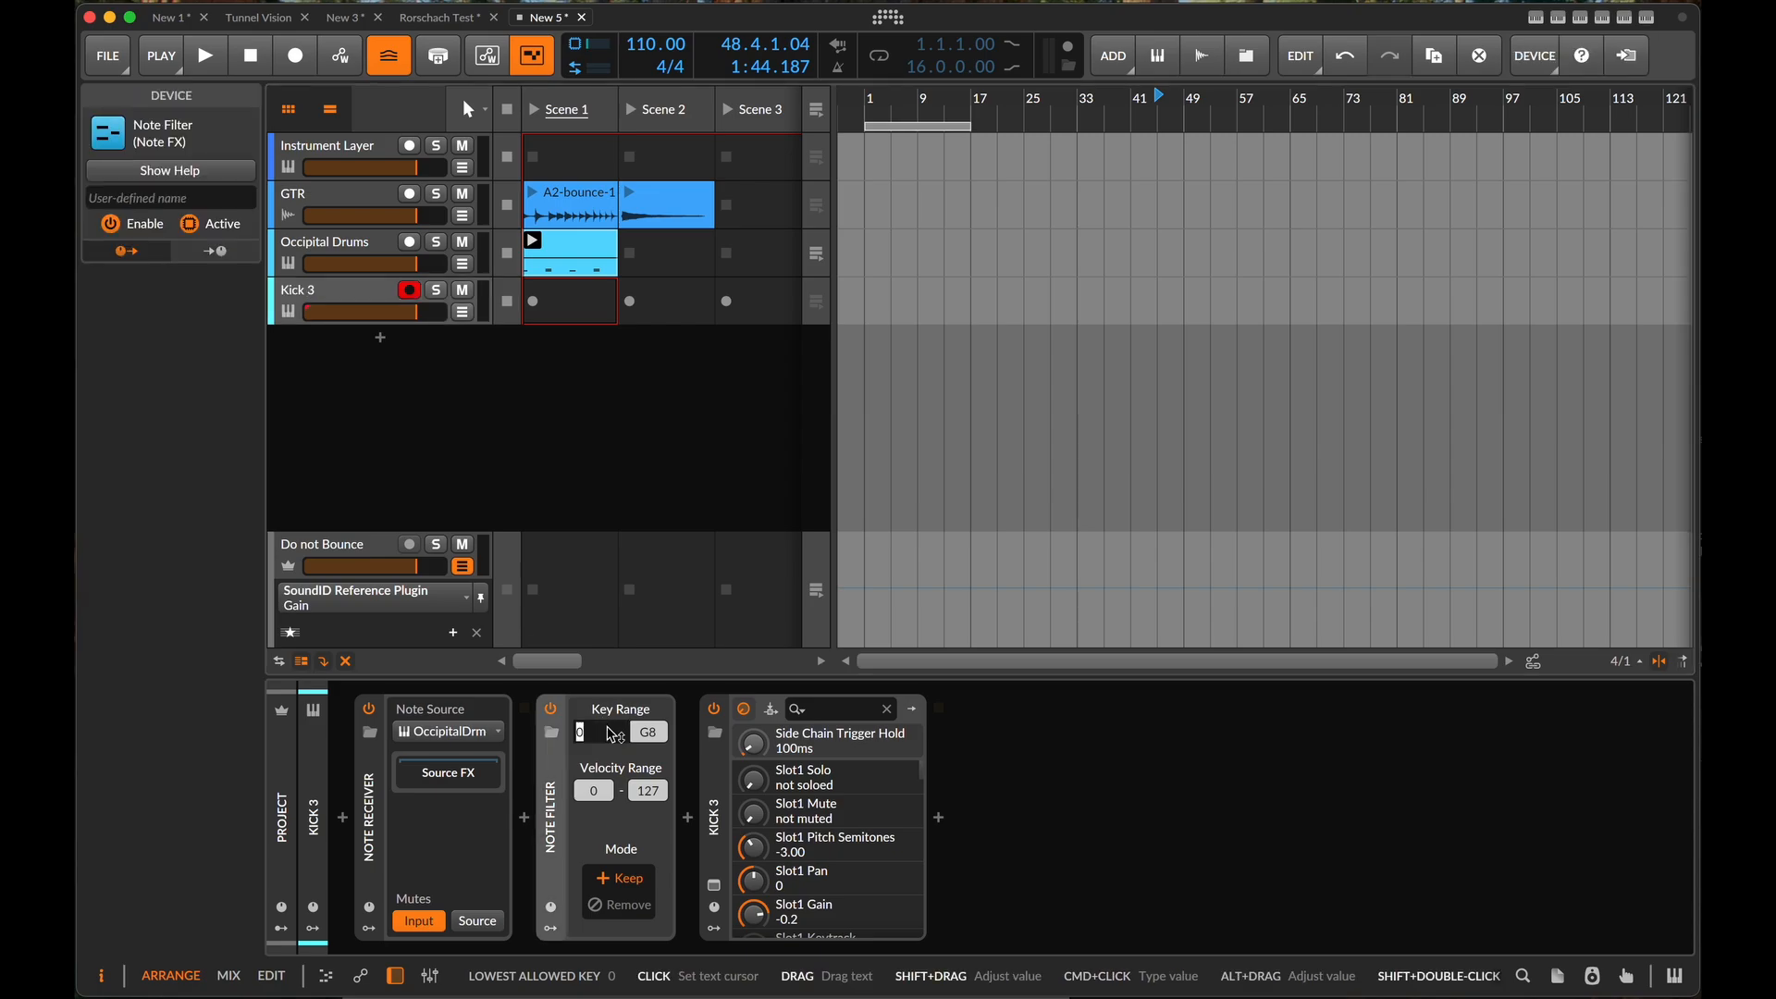
type("C1")
left_click(656, 732, "super")
type("C")
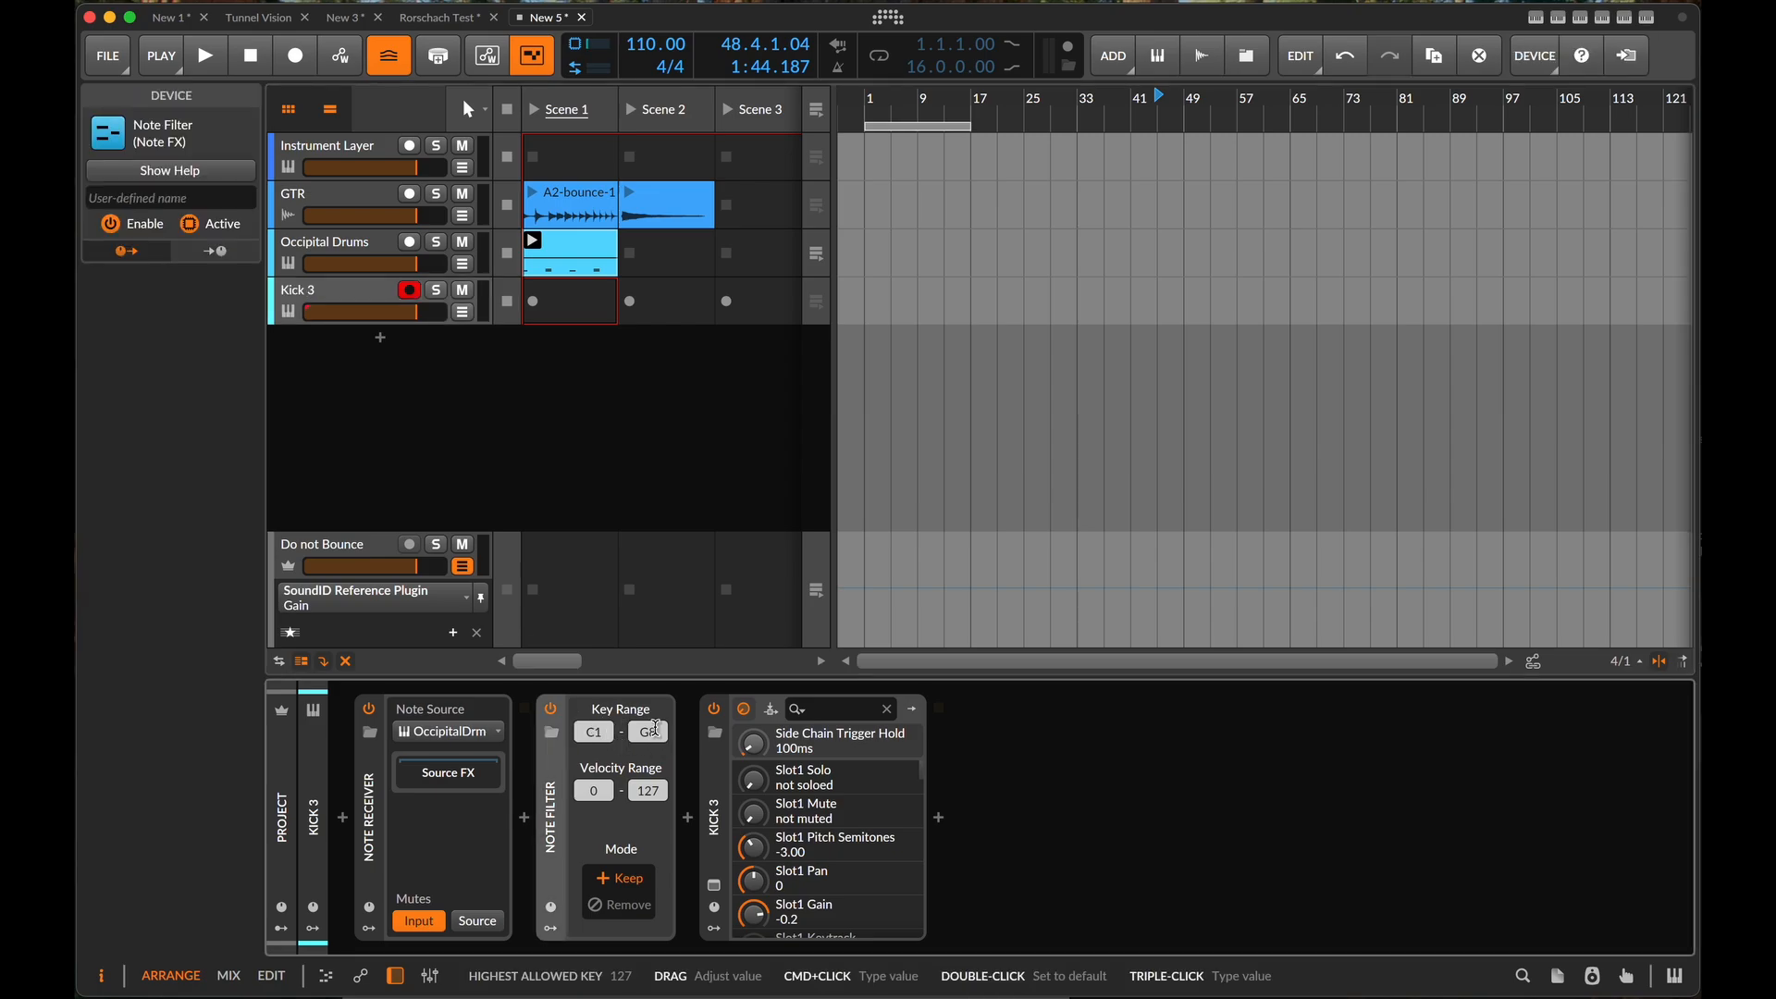
type("1")
key("Return")
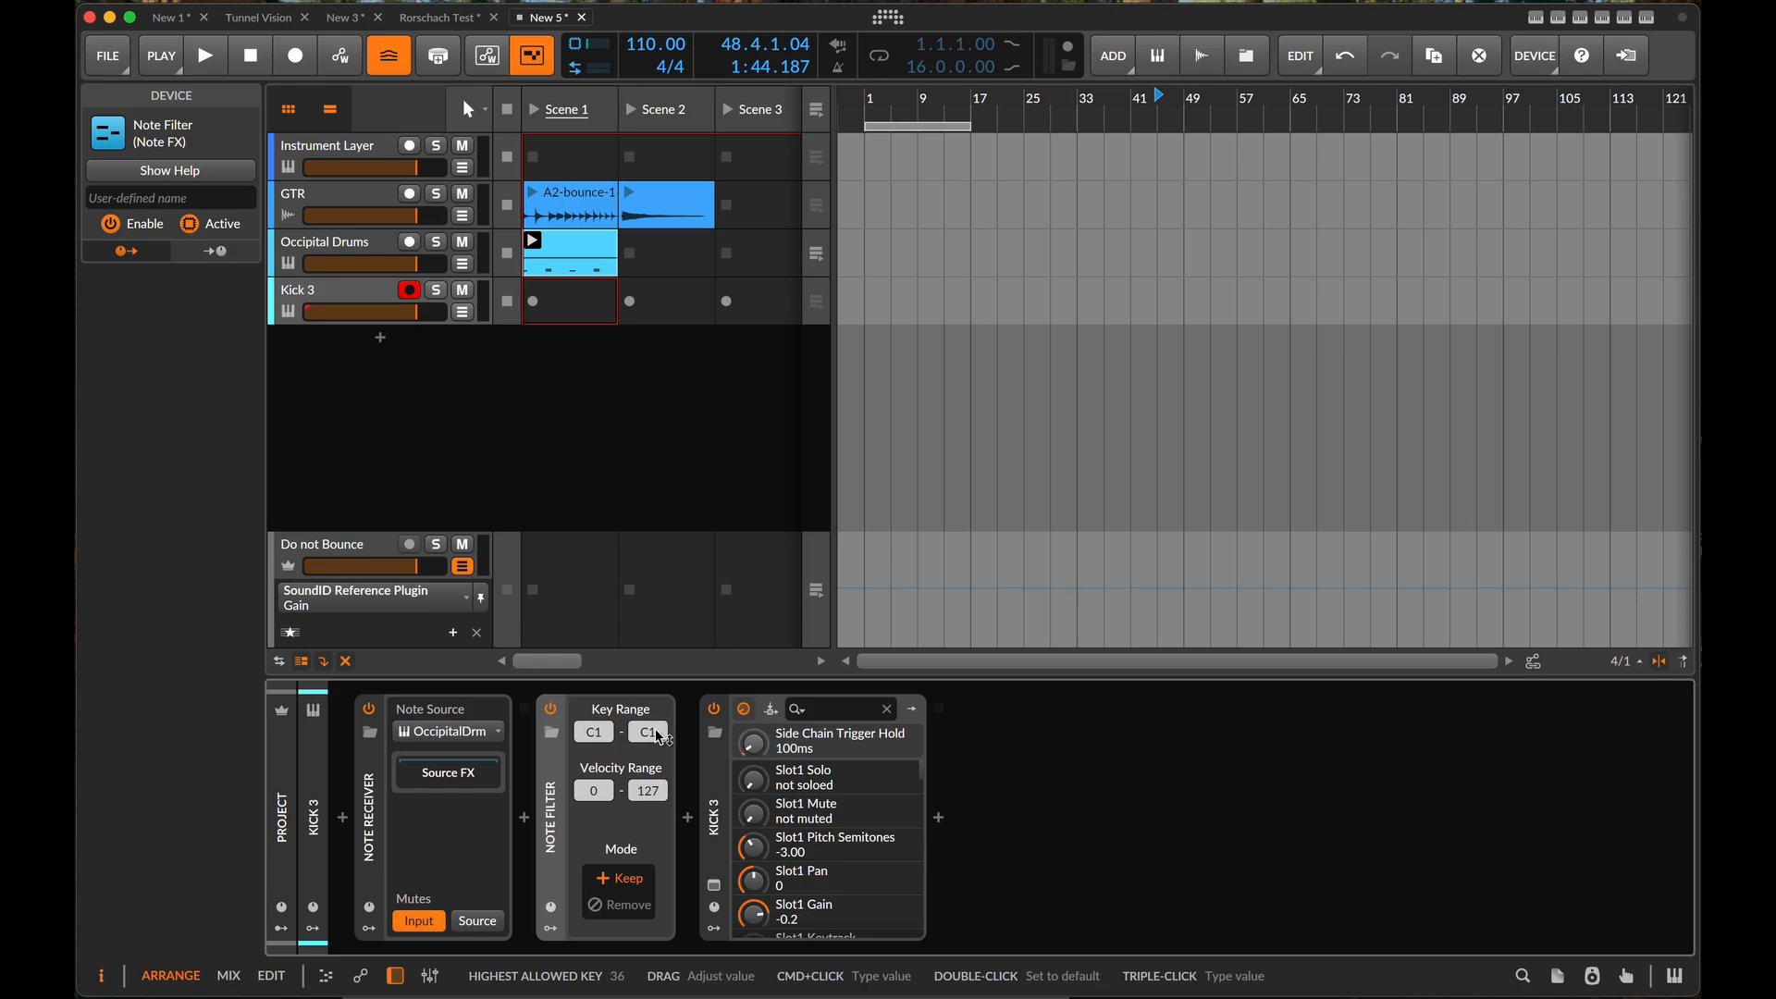
- Switch the Note Filter's mode to Remove and back to Keep, and audition the drum clip with the Kick 3 layer
mouse_move(742, 834)
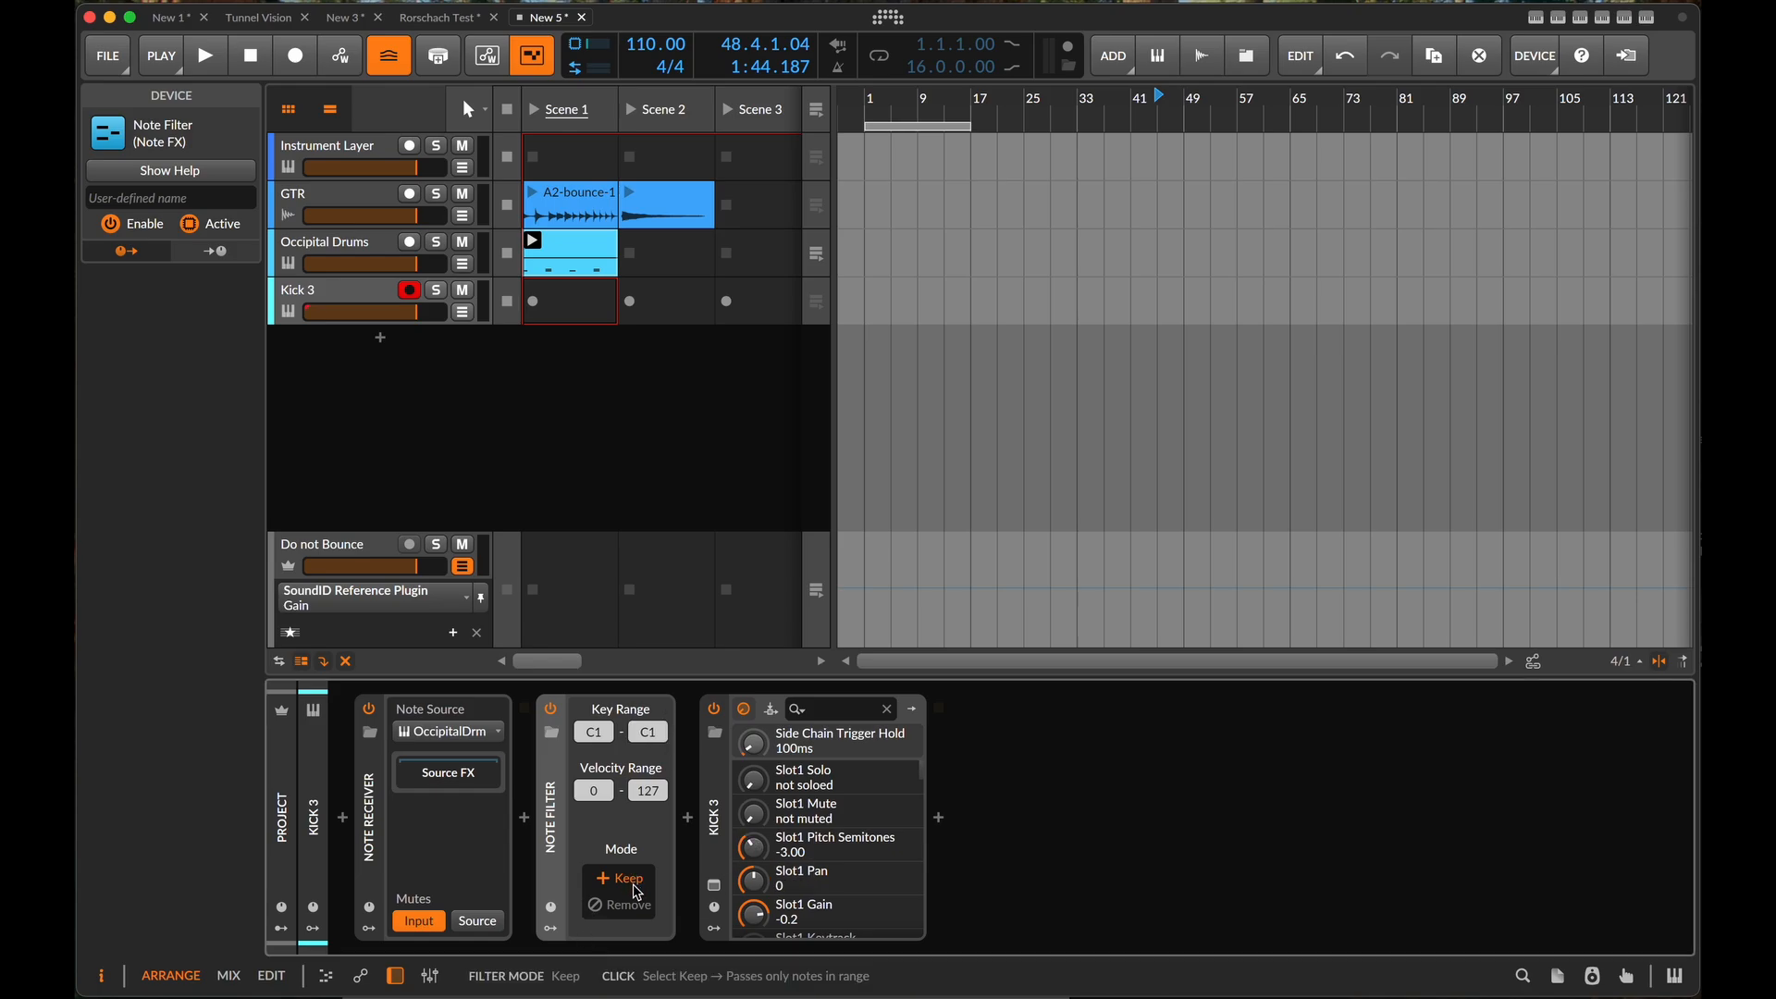
left_click(616, 907)
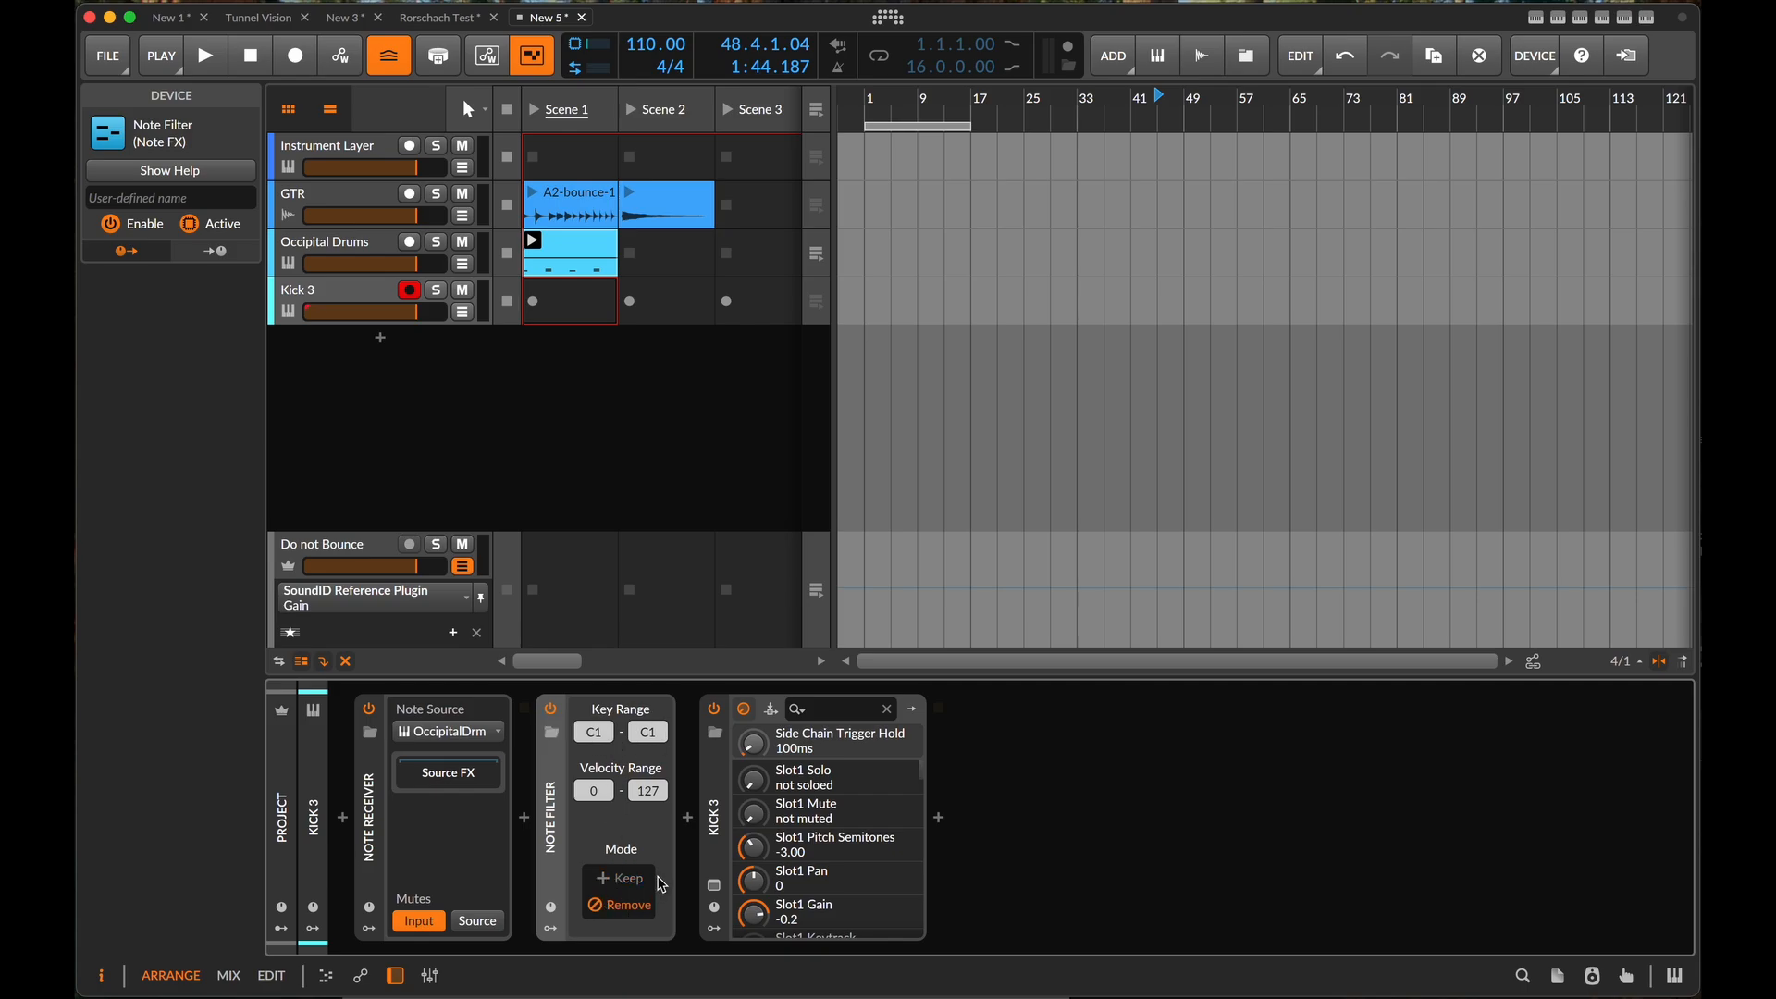
left_click(626, 890)
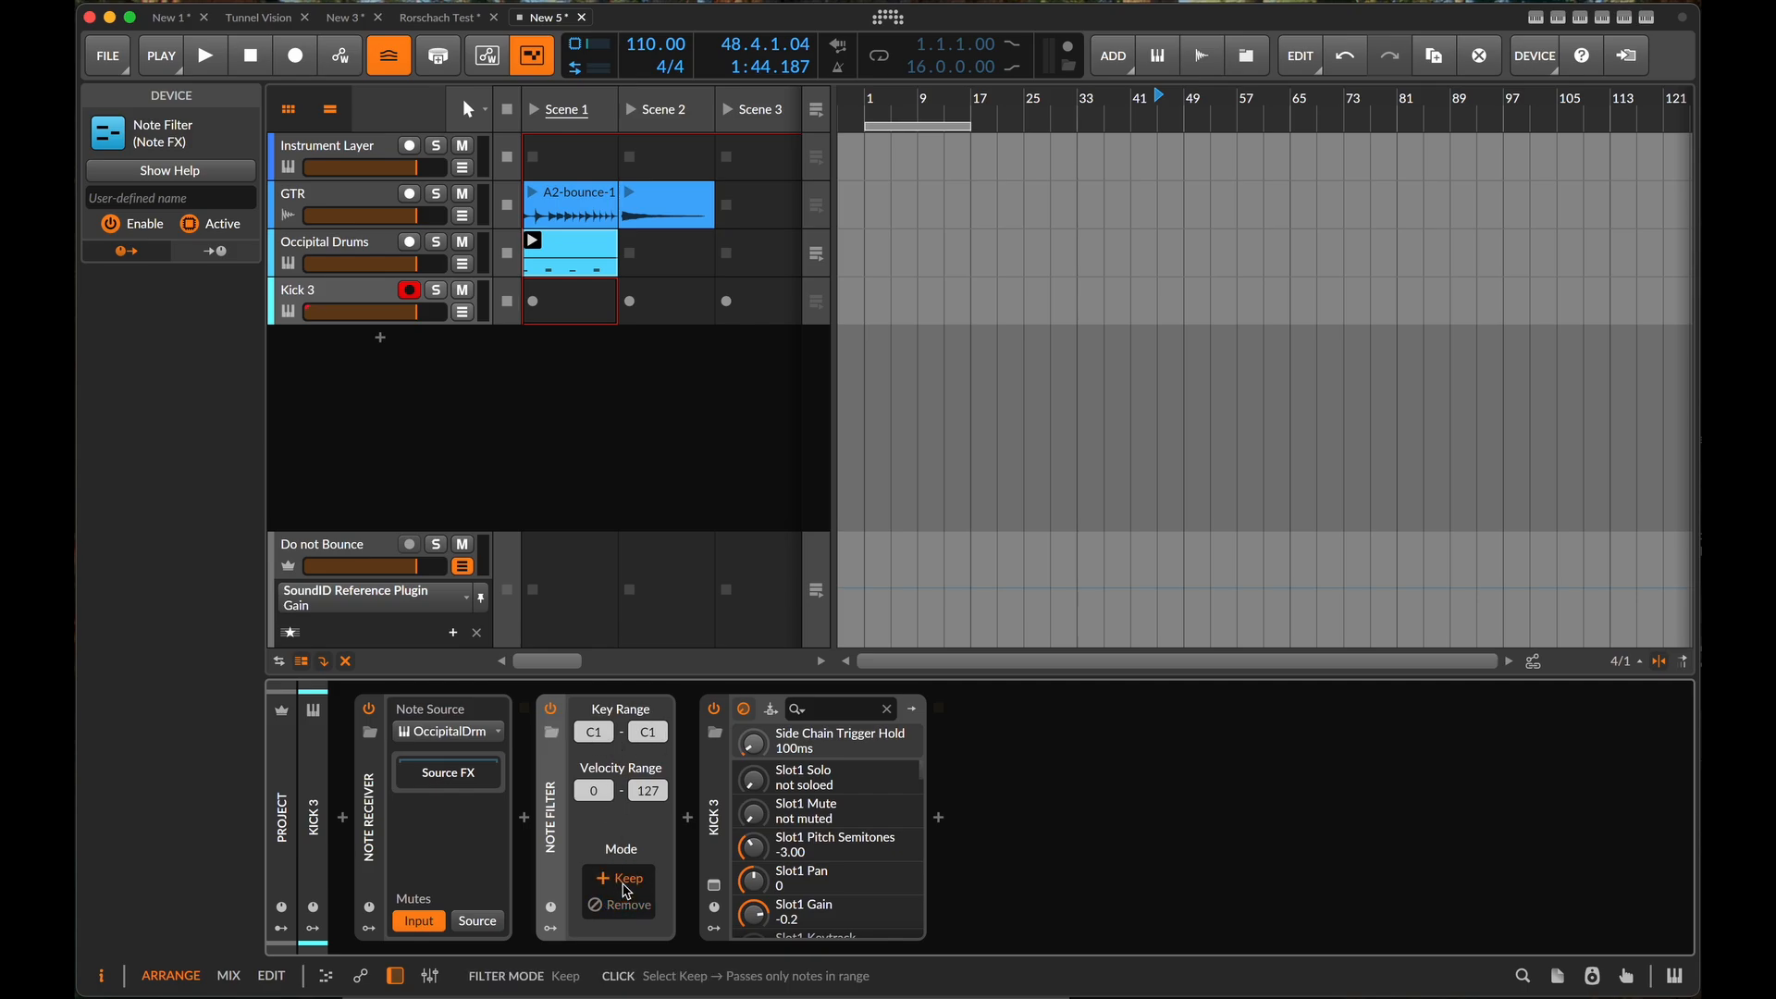
left_click(533, 242)
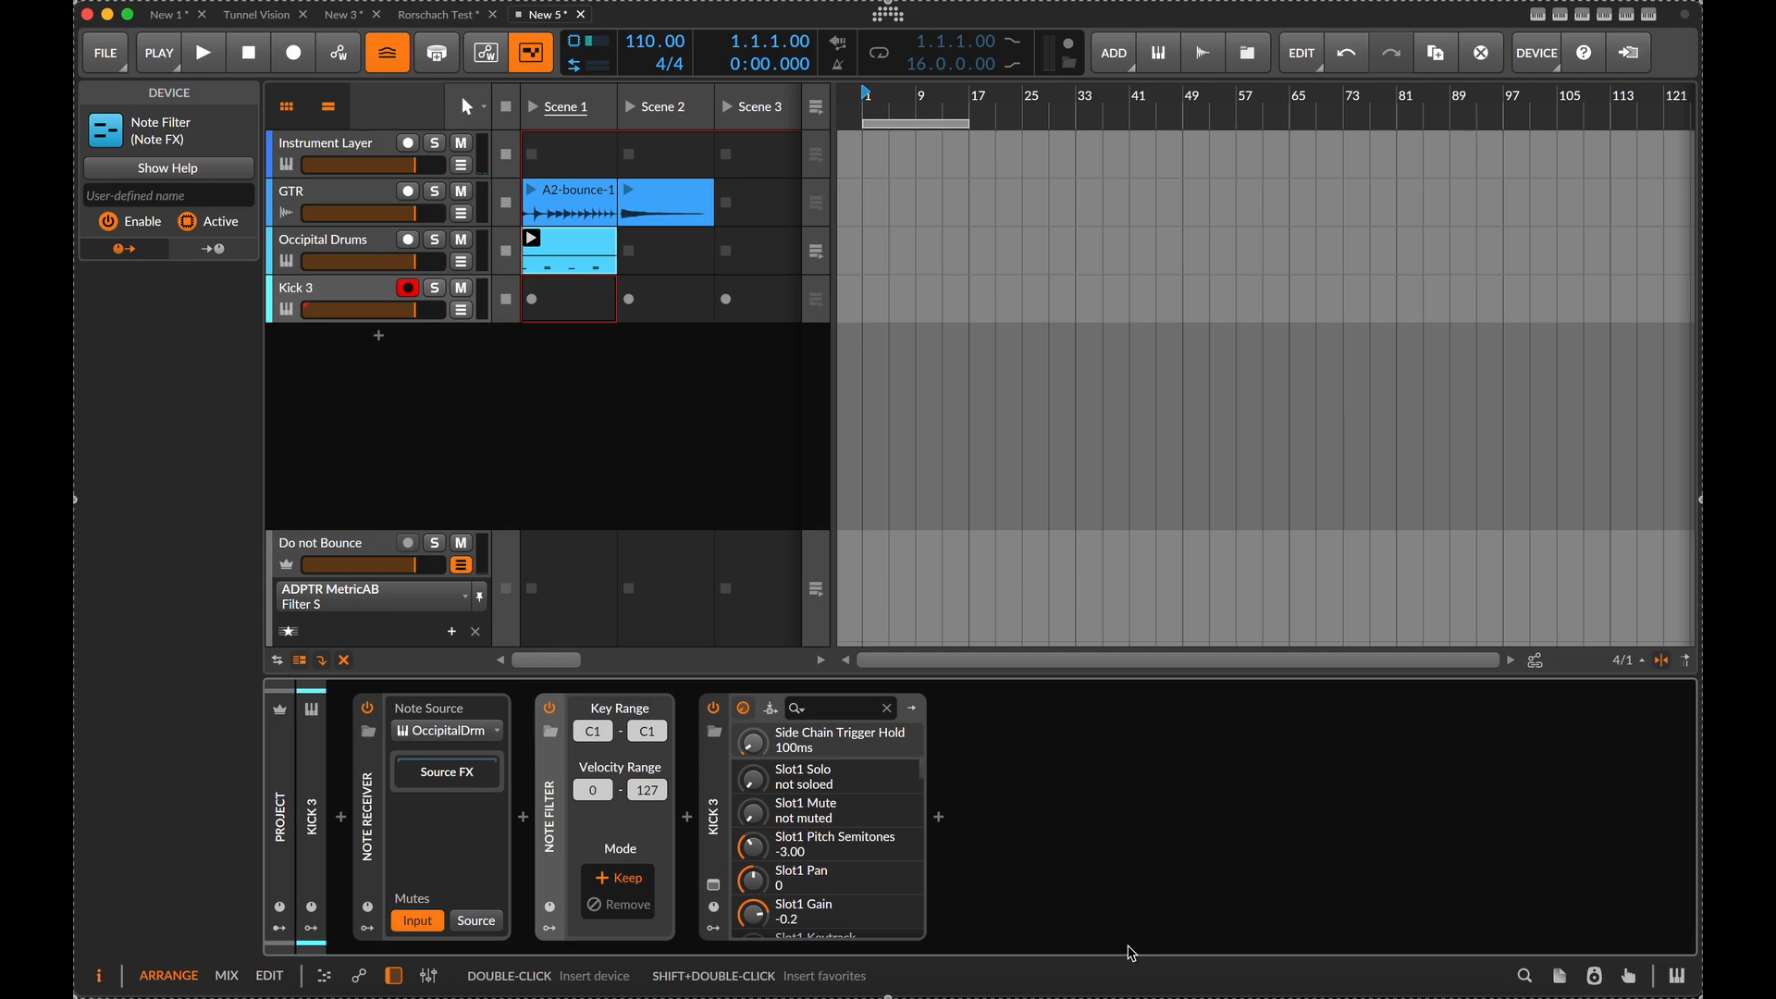
key("space")
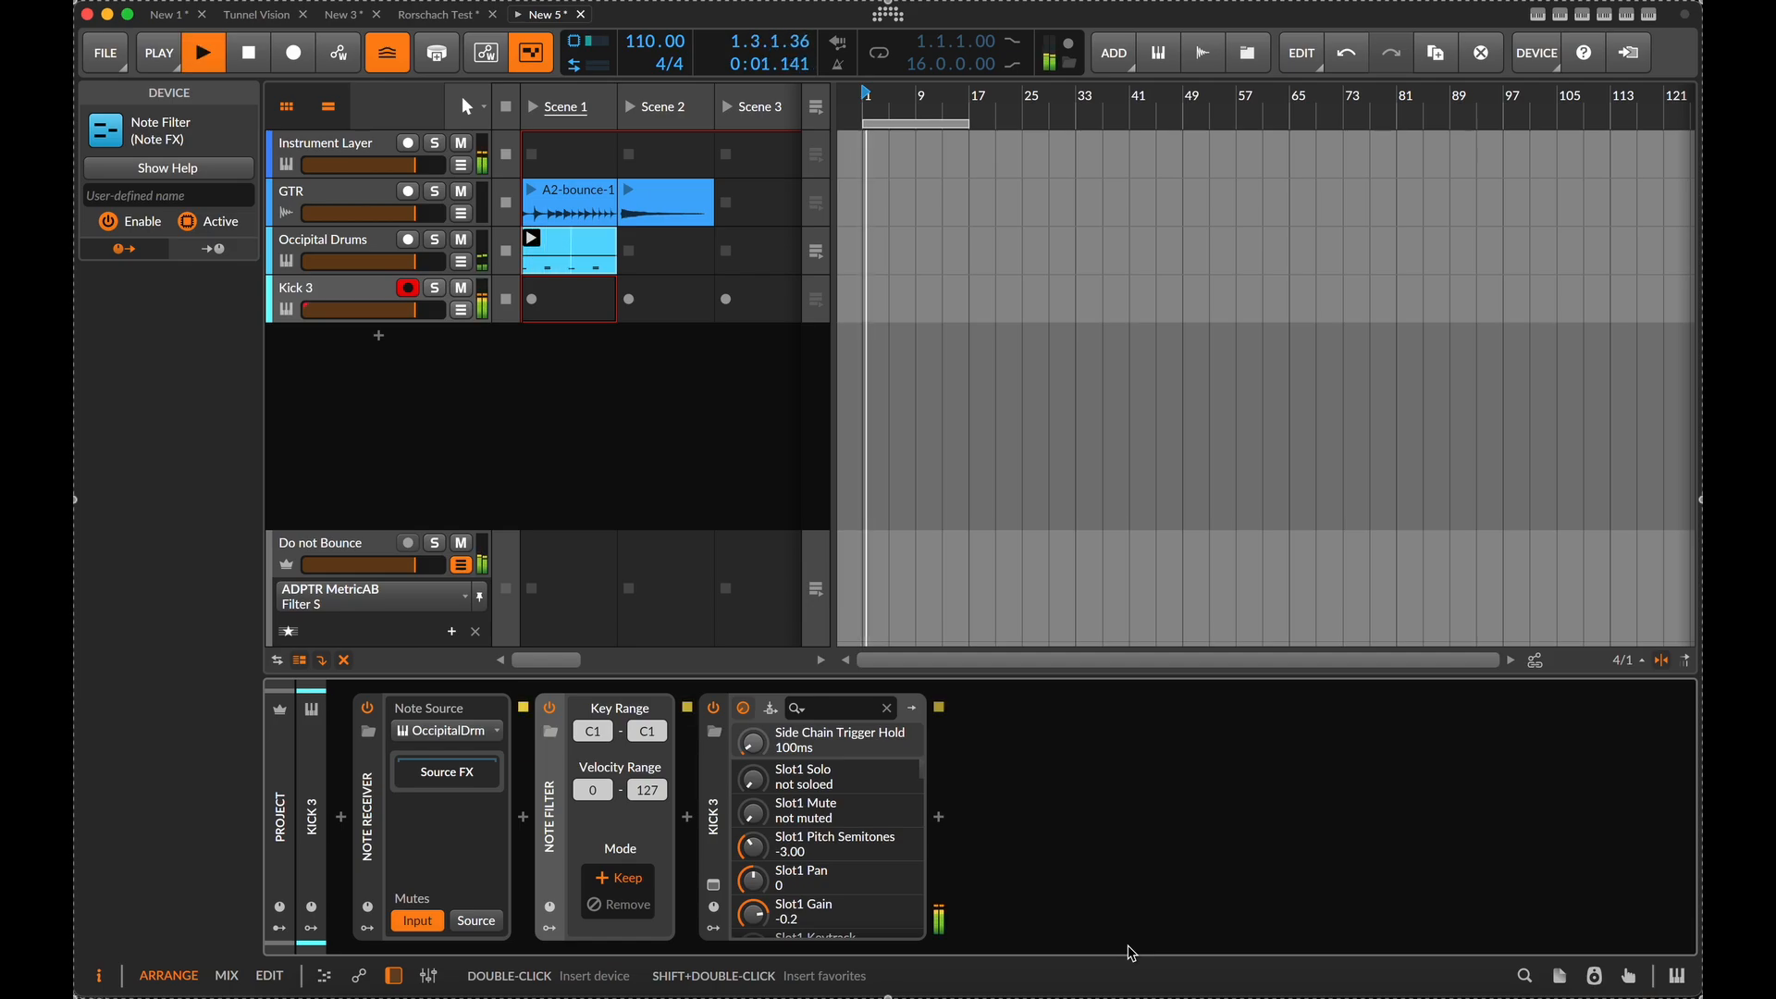